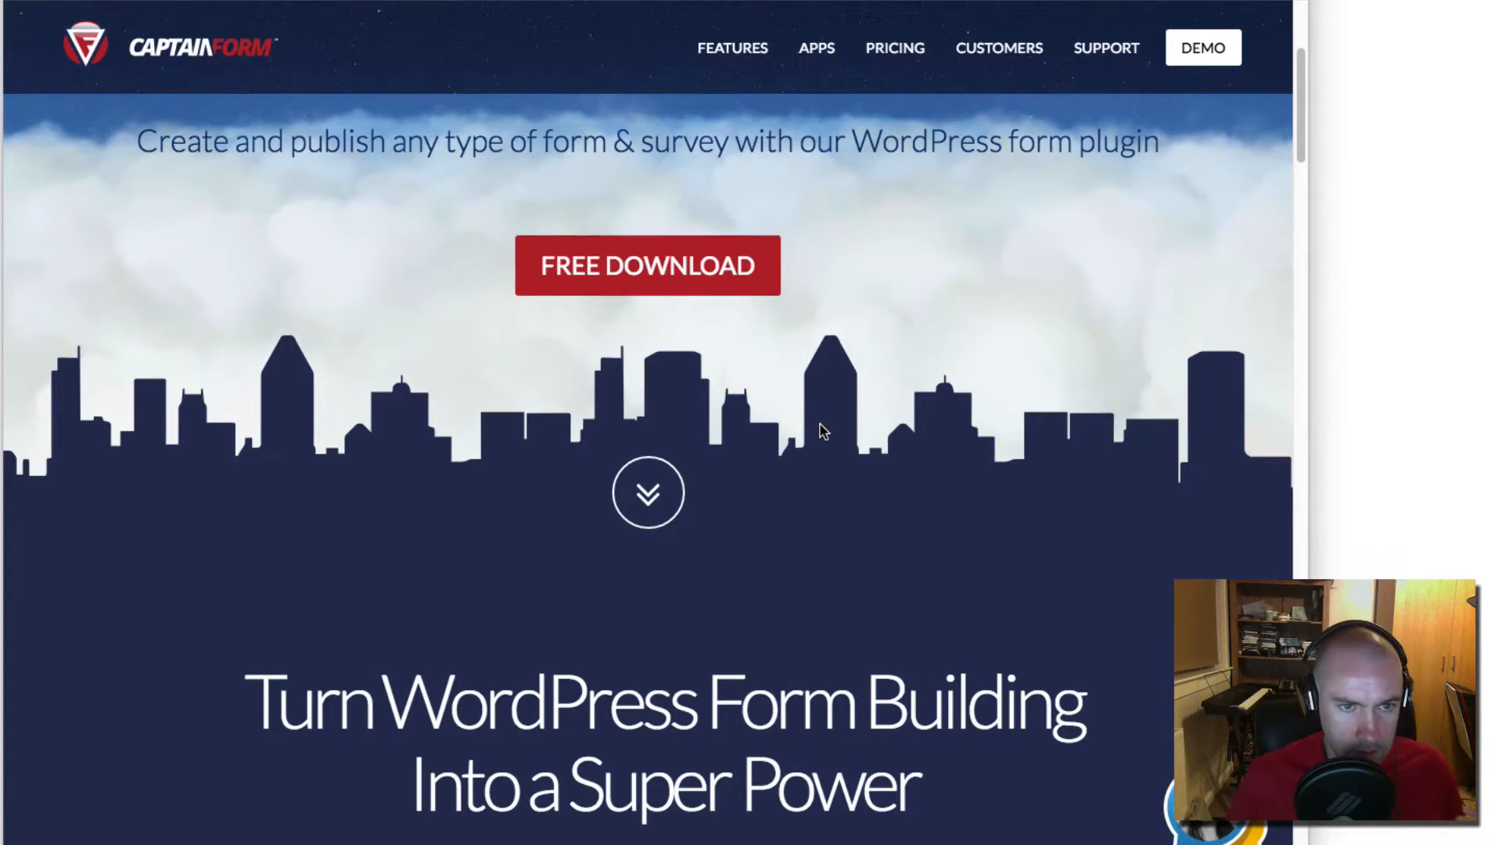
Step: Look over the introduction and main feature highlights on the CaptainForm home page
scroll(819, 424, up, 1)
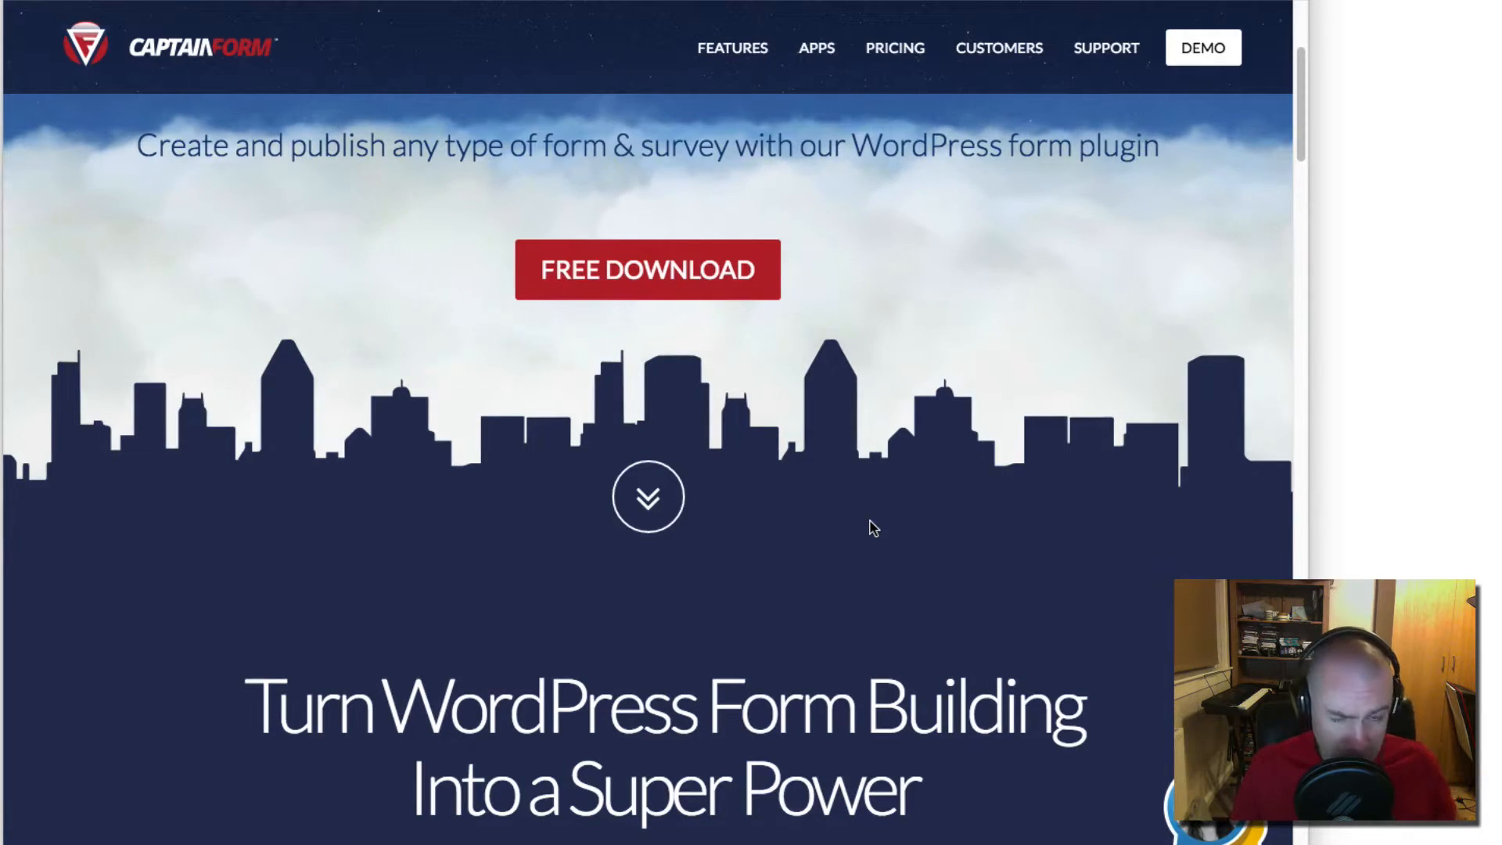
scroll(862, 500, down, 3)
scroll(862, 501, down, 6)
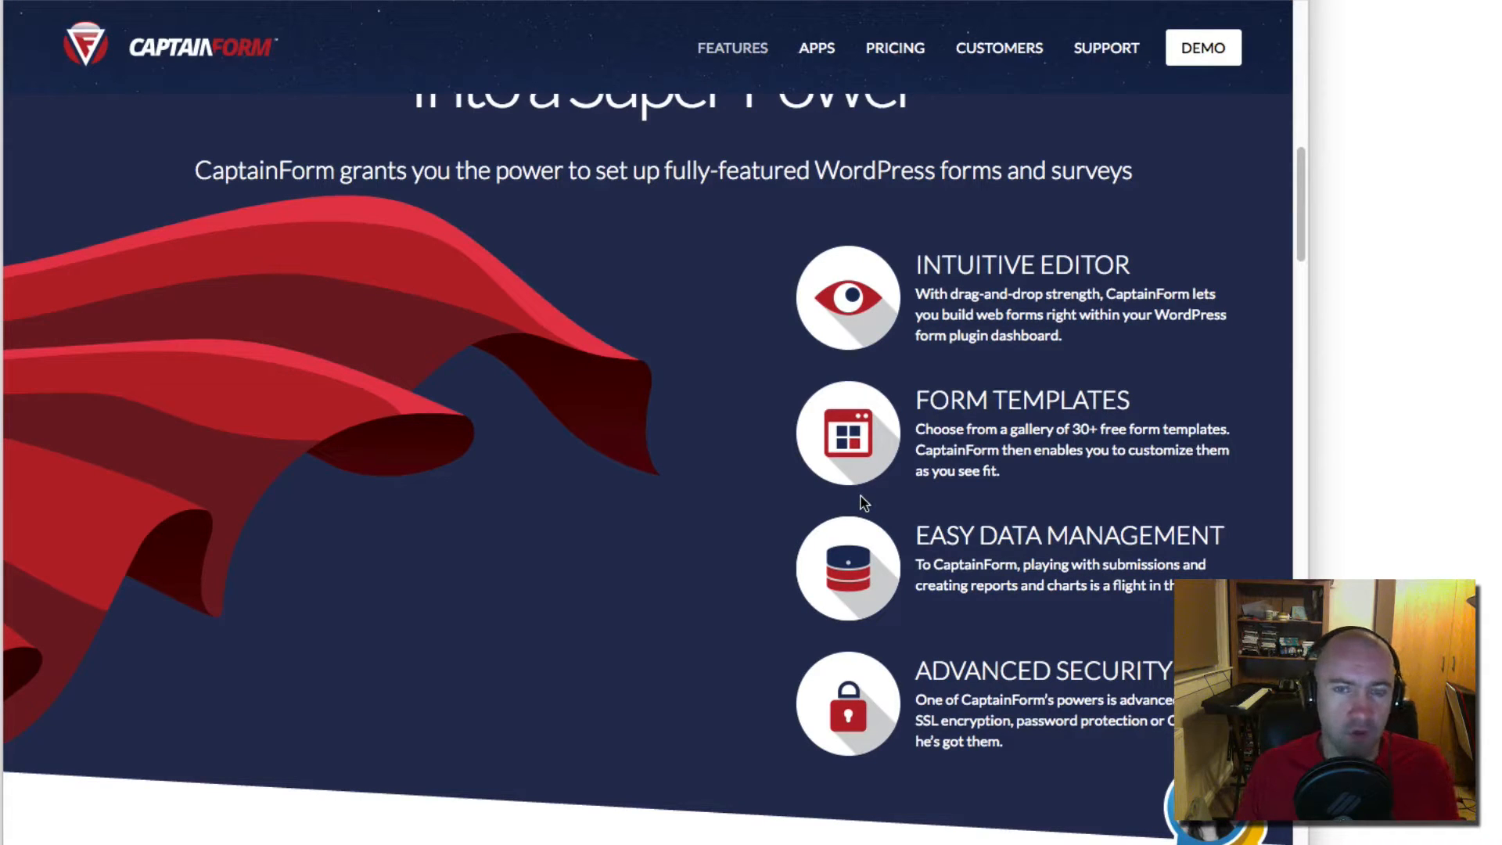
scroll(859, 499, down, 2)
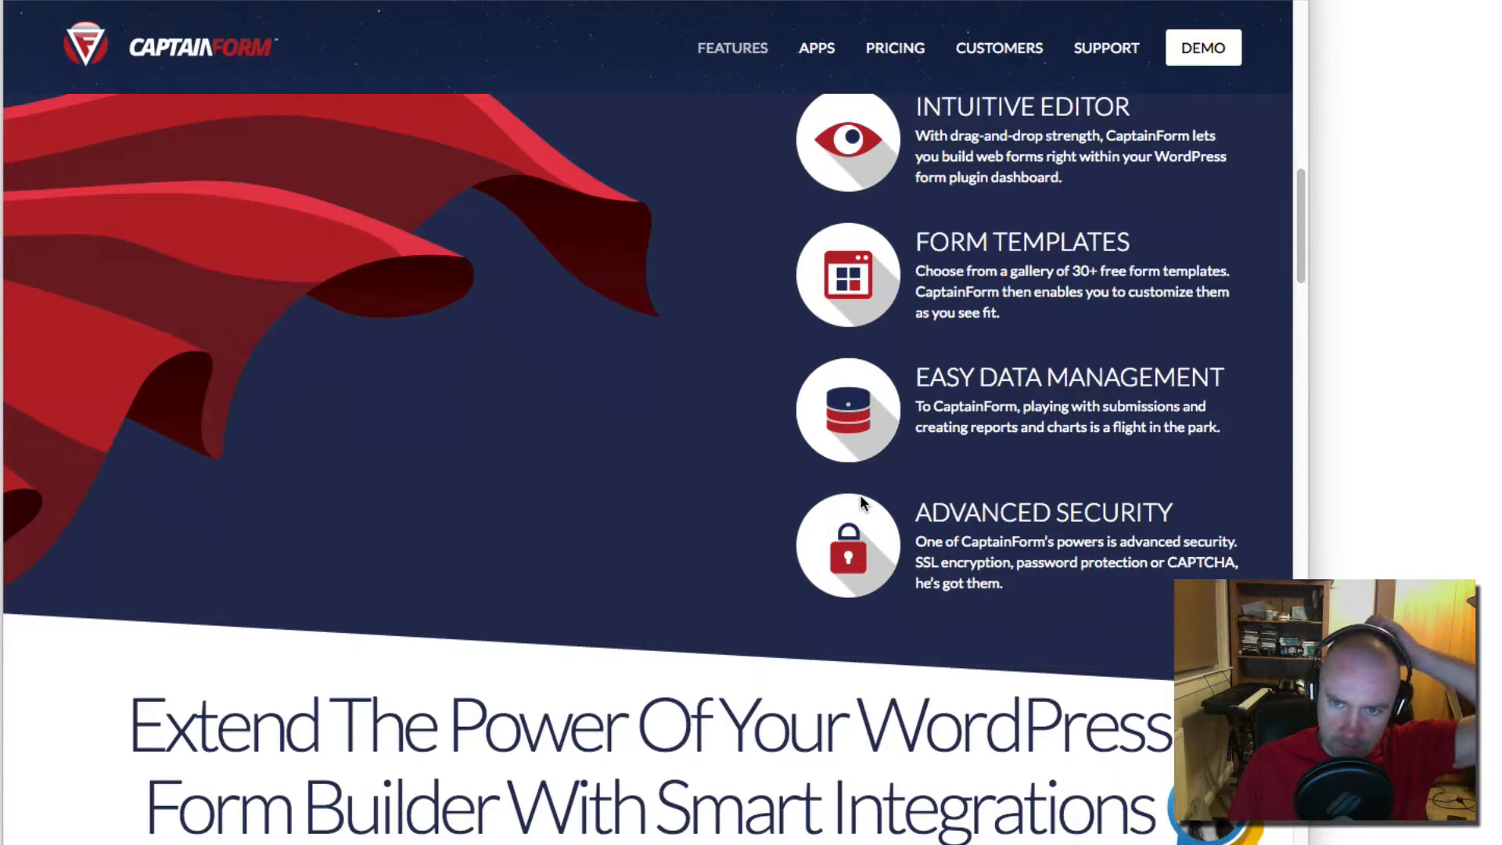
scroll(861, 500, up, 2)
scroll(862, 502, up, 9)
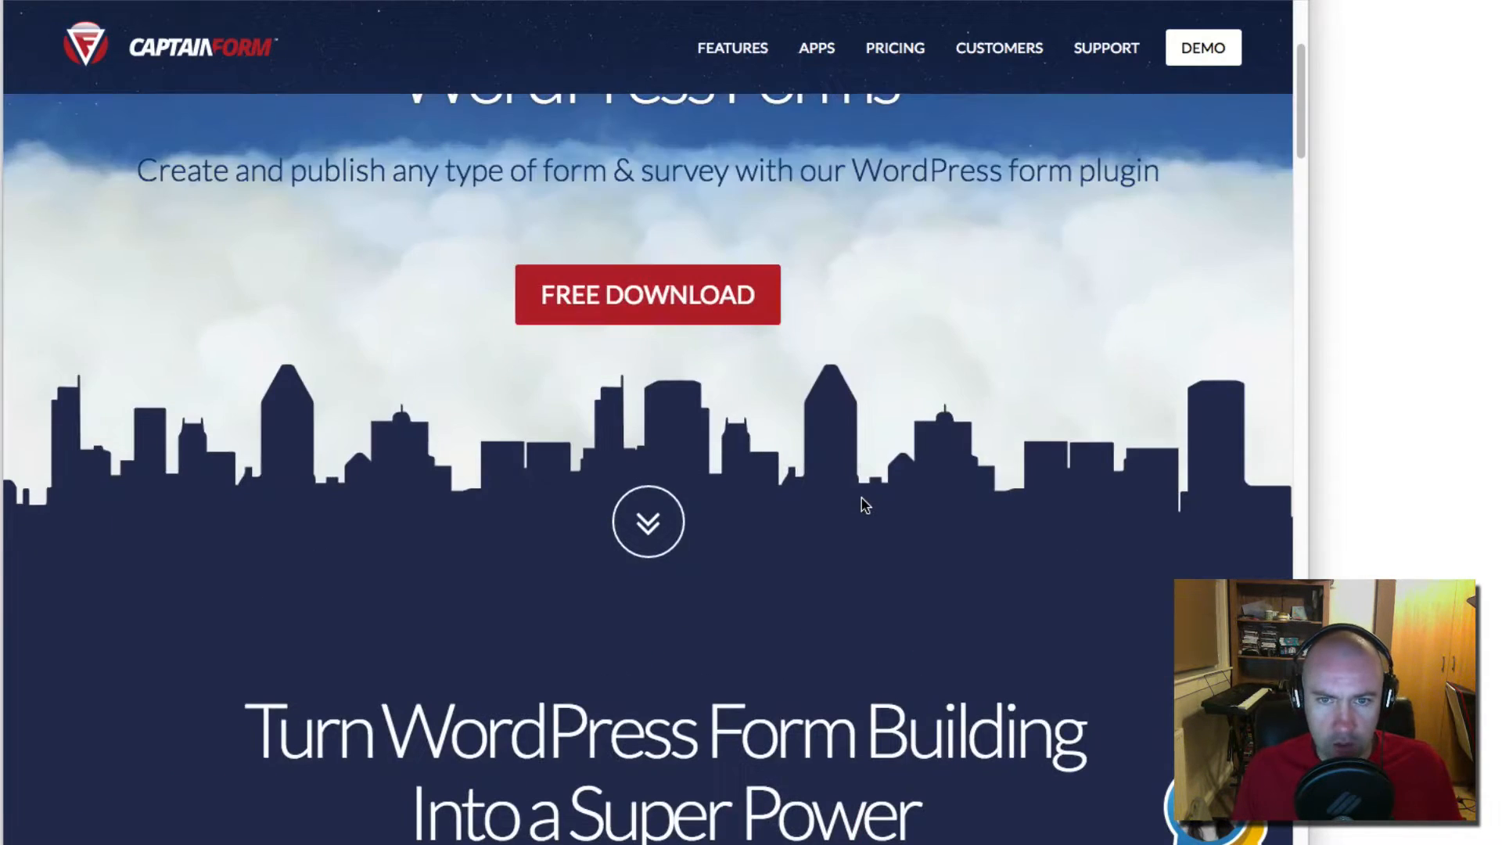
scroll(865, 505, up, 4)
scroll(864, 507, down, 2)
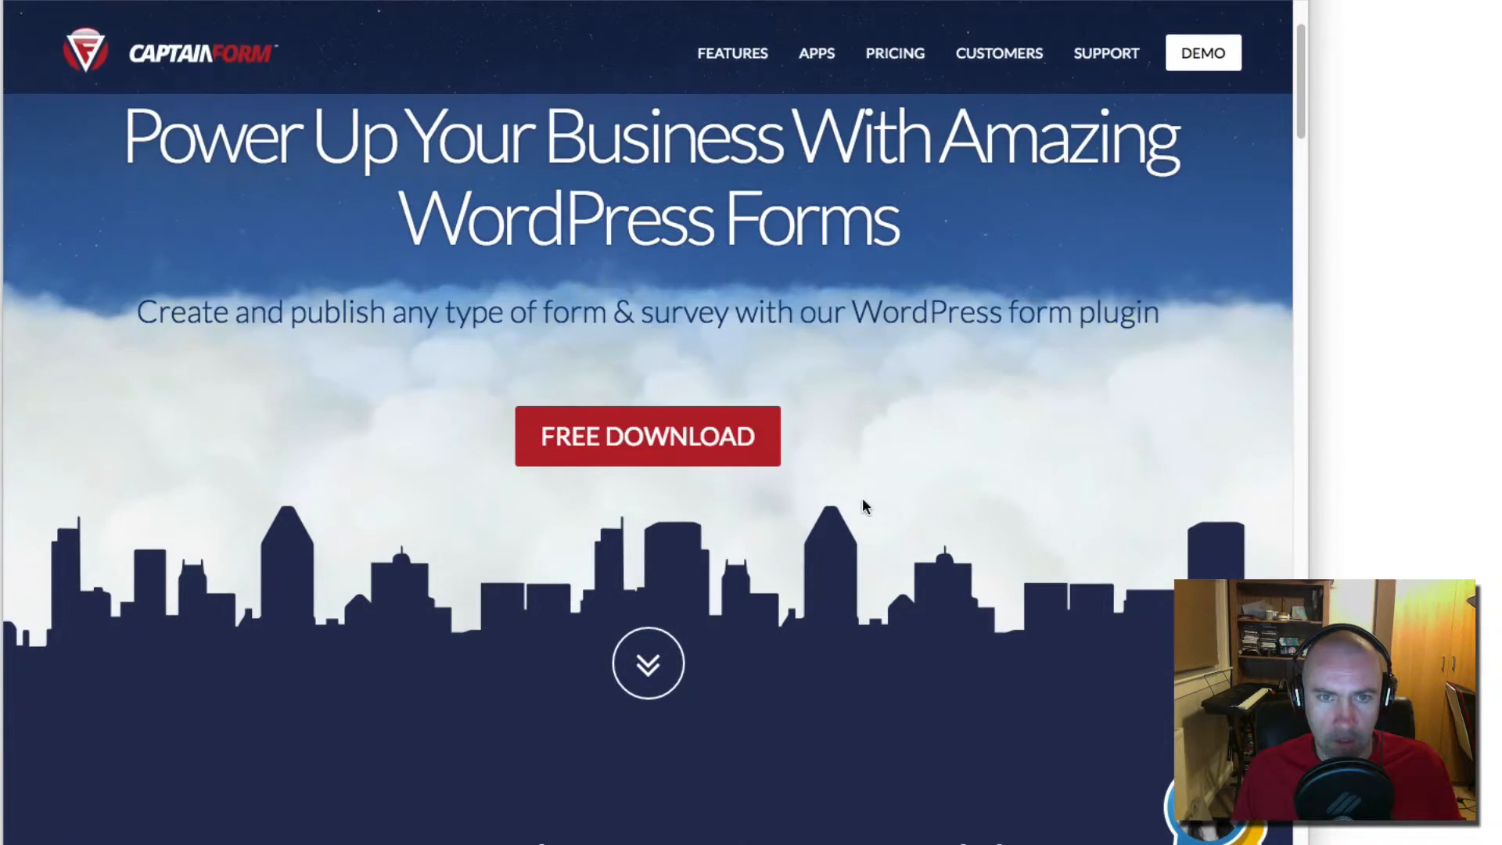
Step: Switch to the WordPress.org listing for Form Builder by CaptainForm and review its title, description, ratings and authors
key(ctrl+Tab)
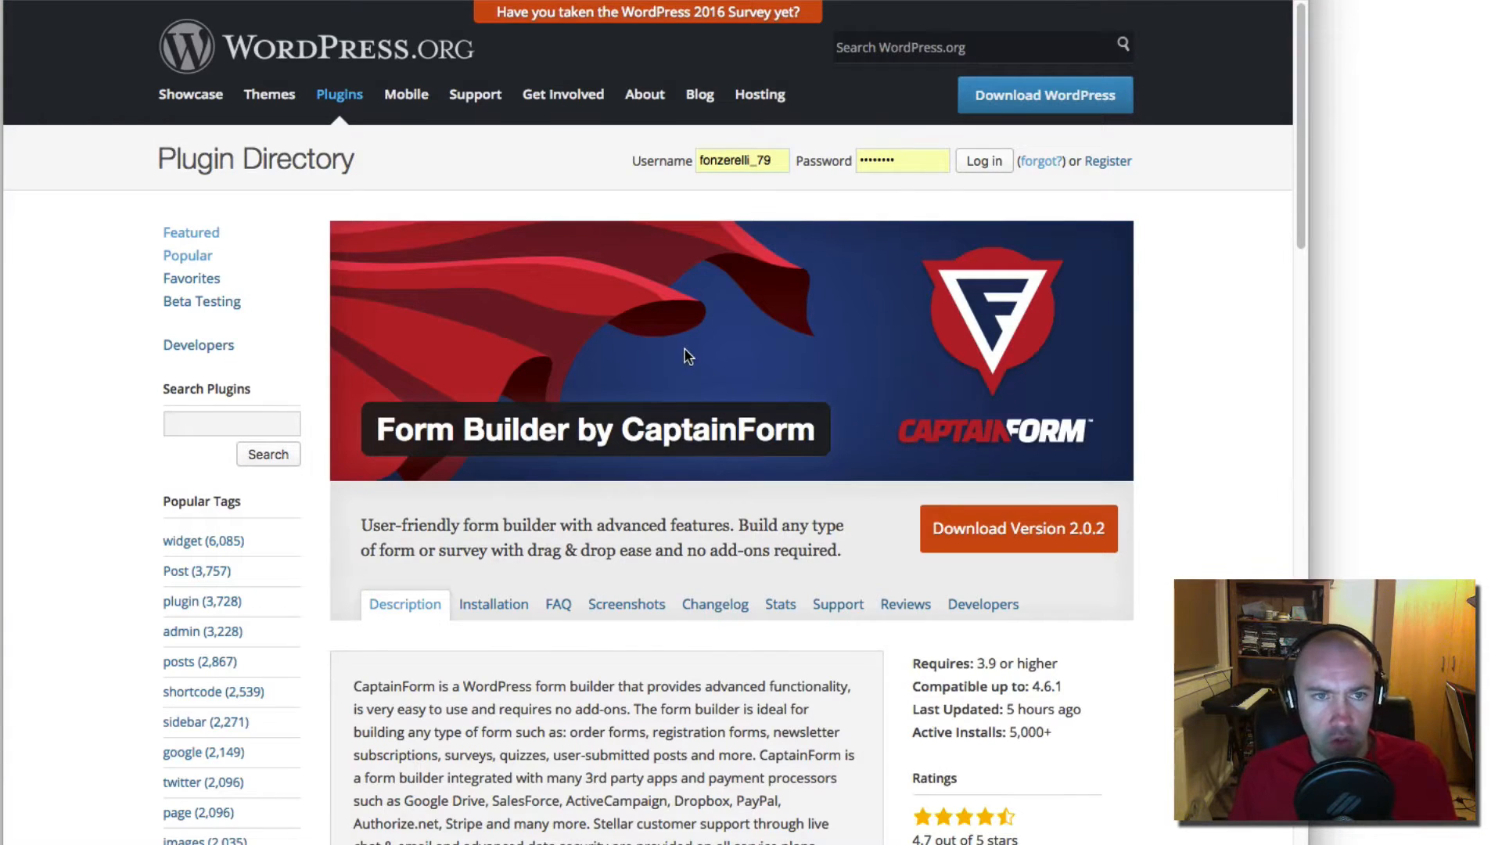
scroll(694, 352, down, 1)
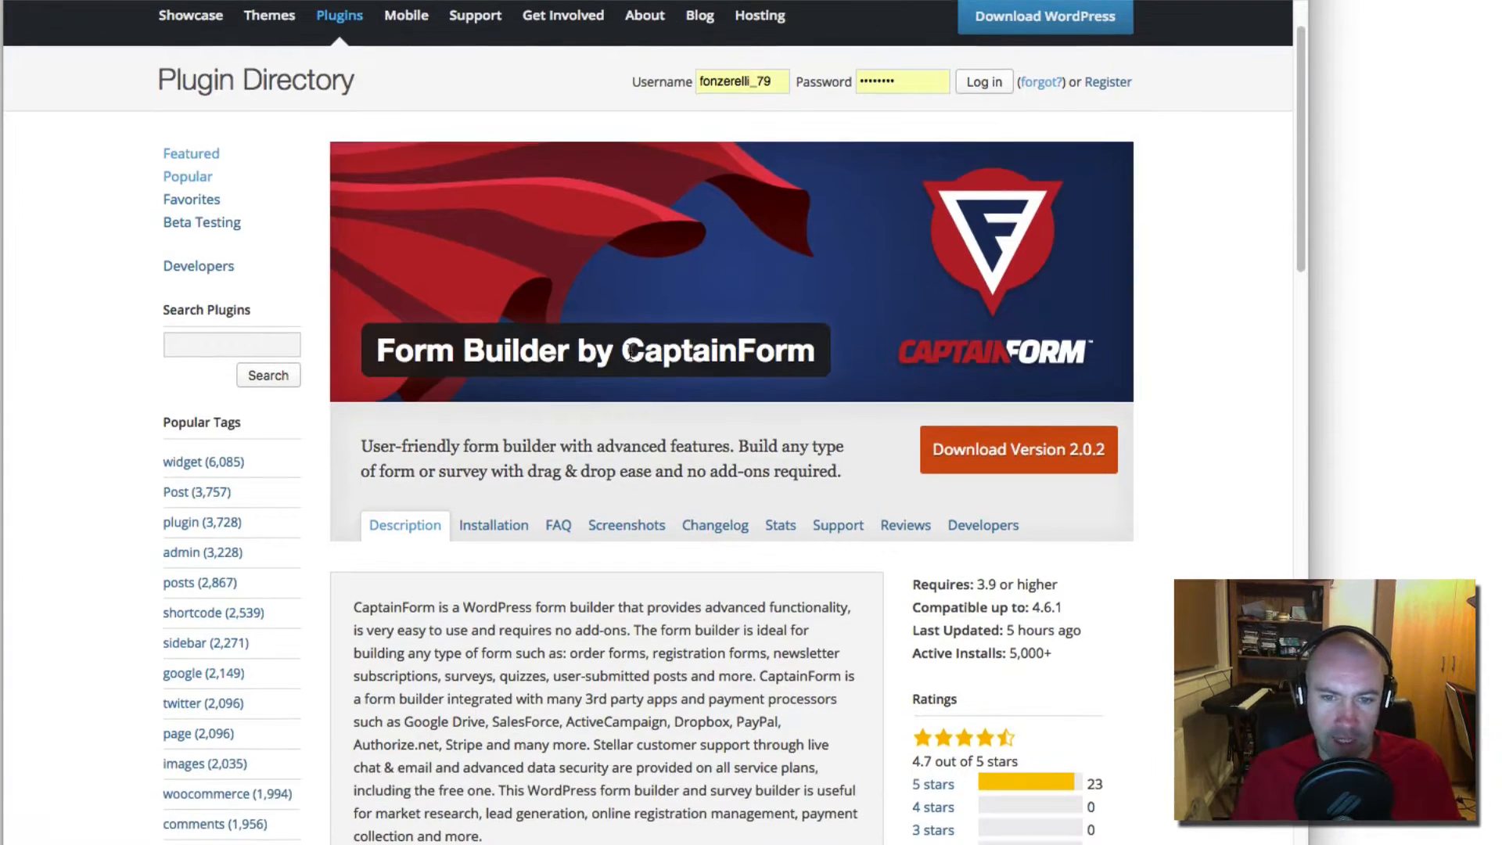
drag(624, 352, 828, 355)
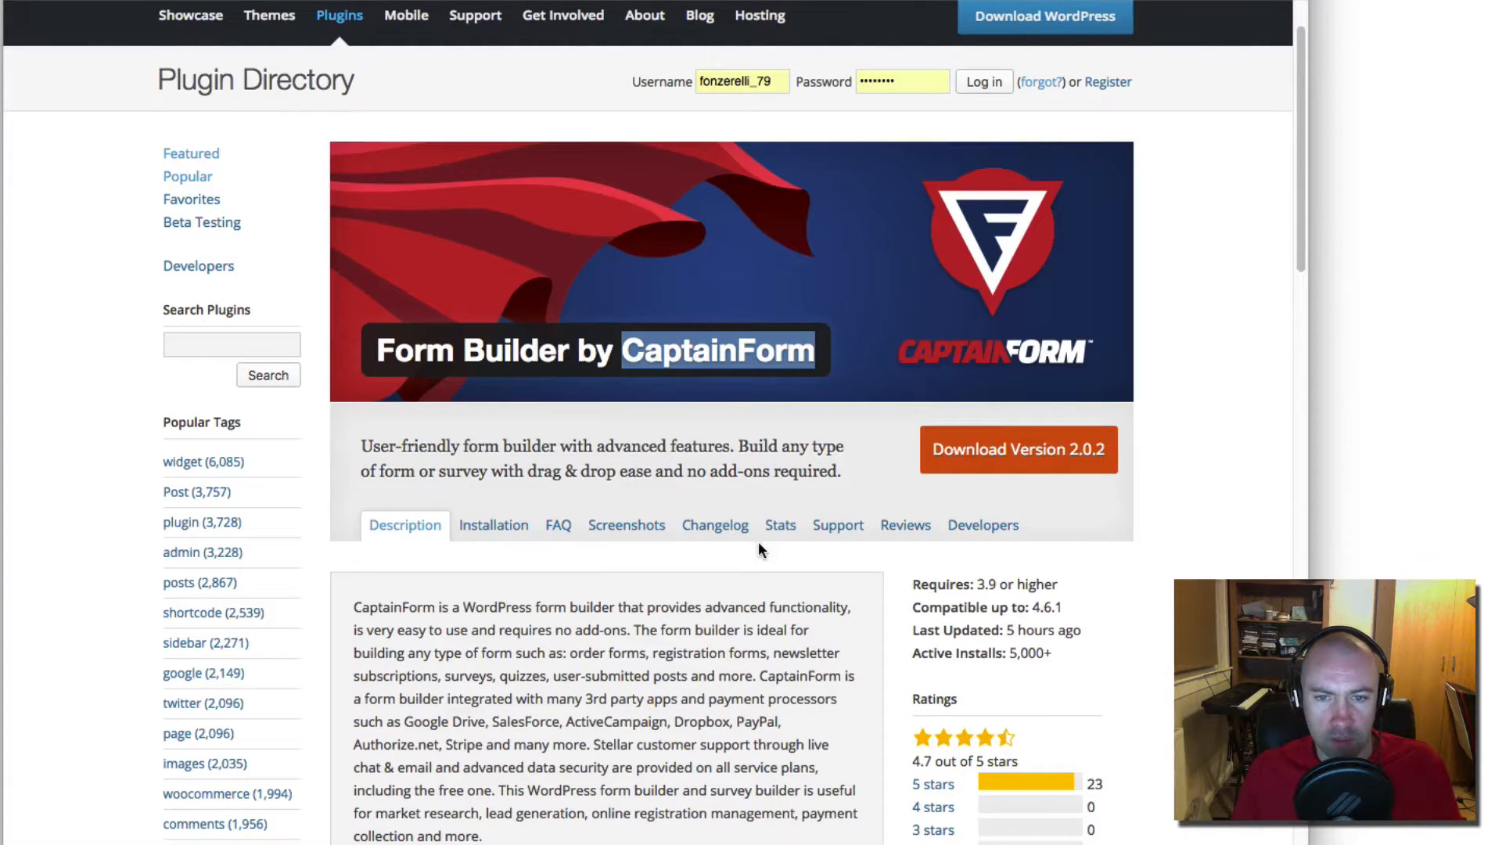
drag(384, 359, 813, 349)
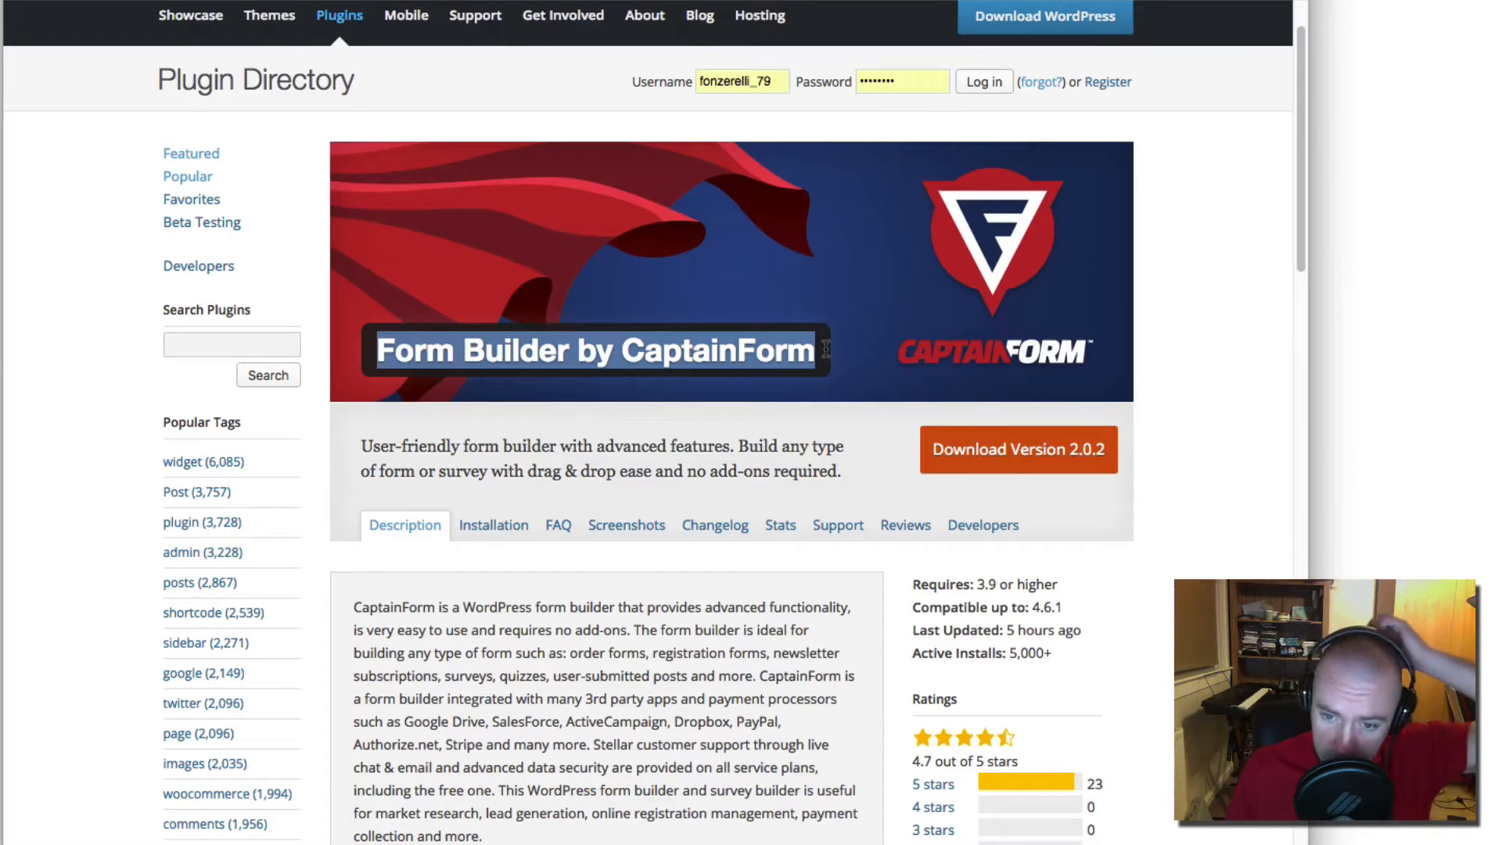
scroll(826, 349, down, 7)
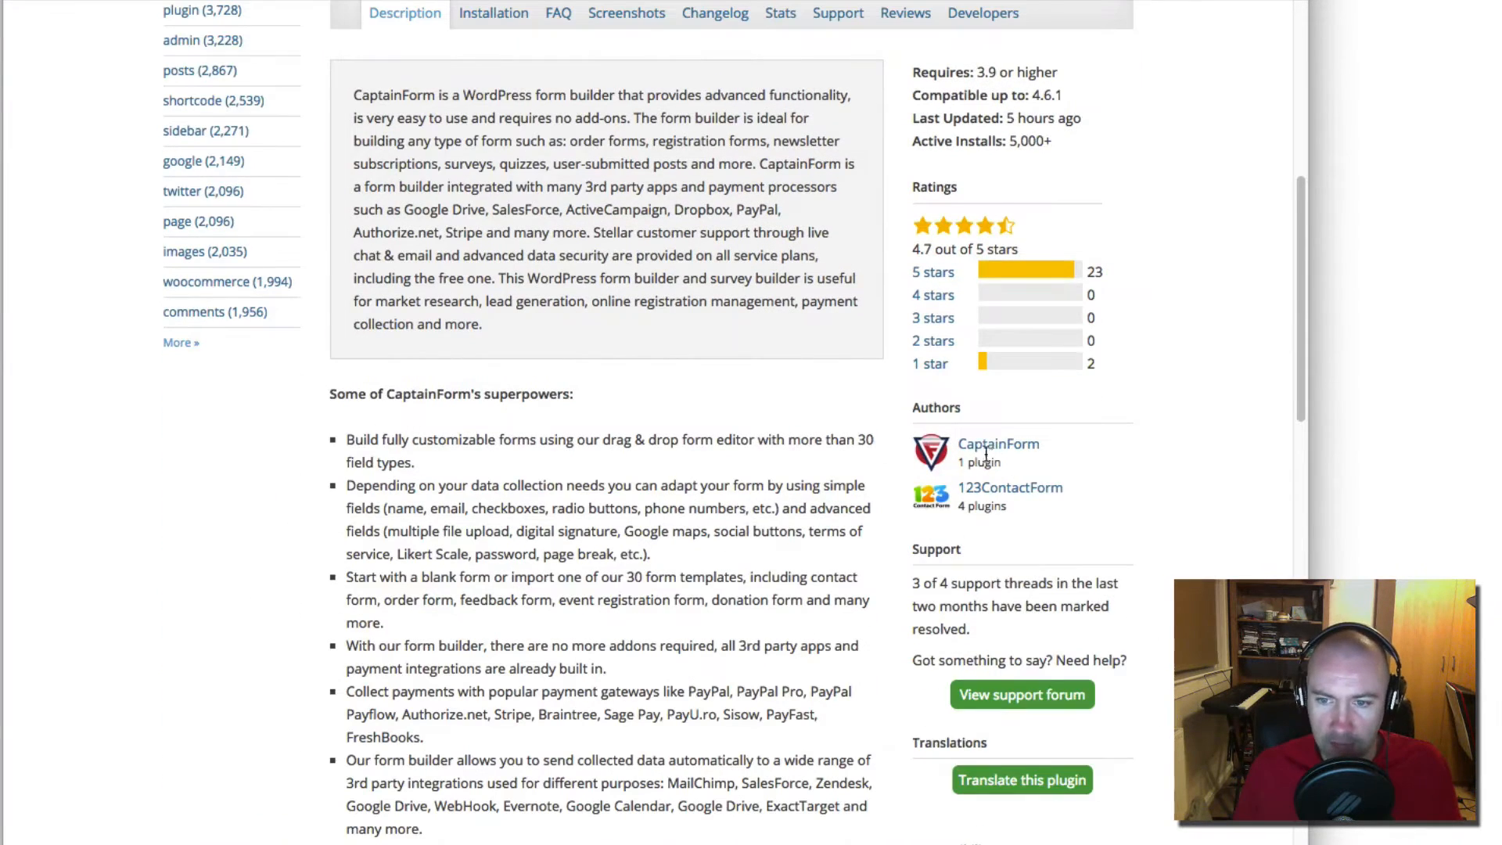
Step: Open the 123ContactForm author profile in a new tab and inspect its published plugins, including 123ContactForm for WordPress
right_click(990, 493)
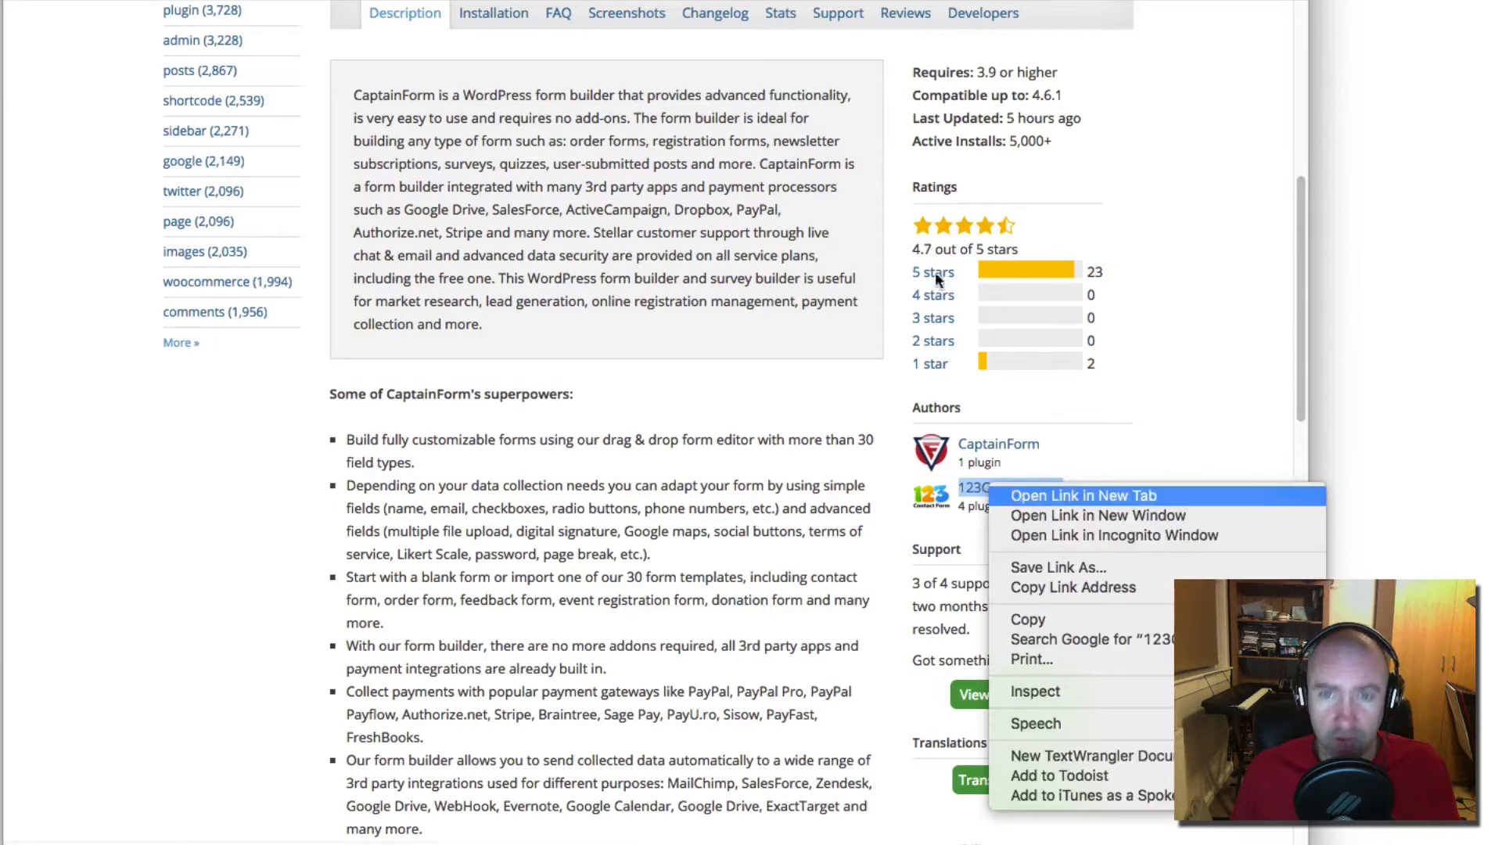
click(1017, 494)
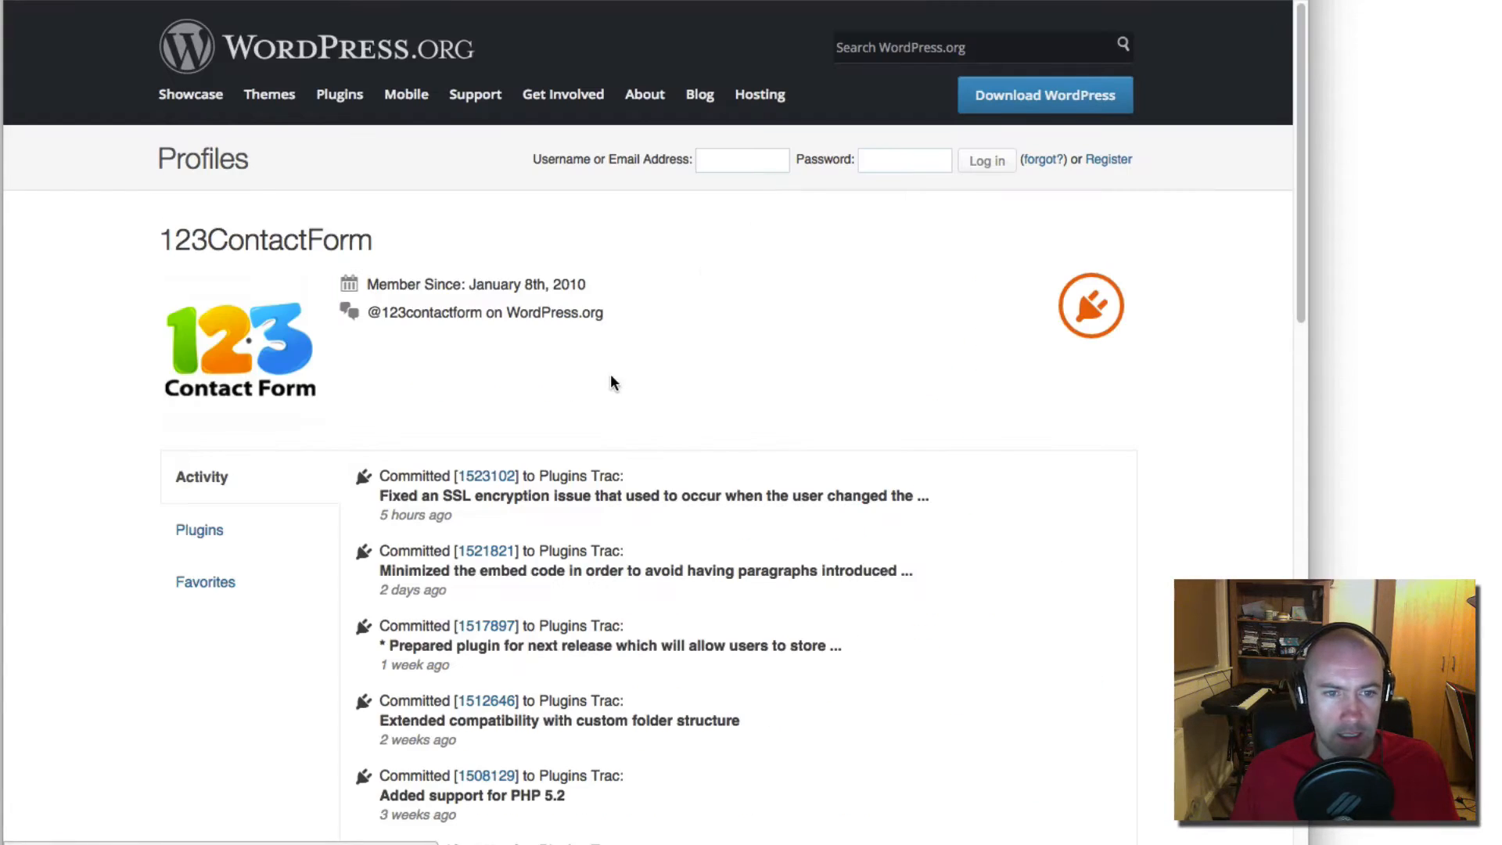
scroll(611, 375, down, 1)
click(208, 496)
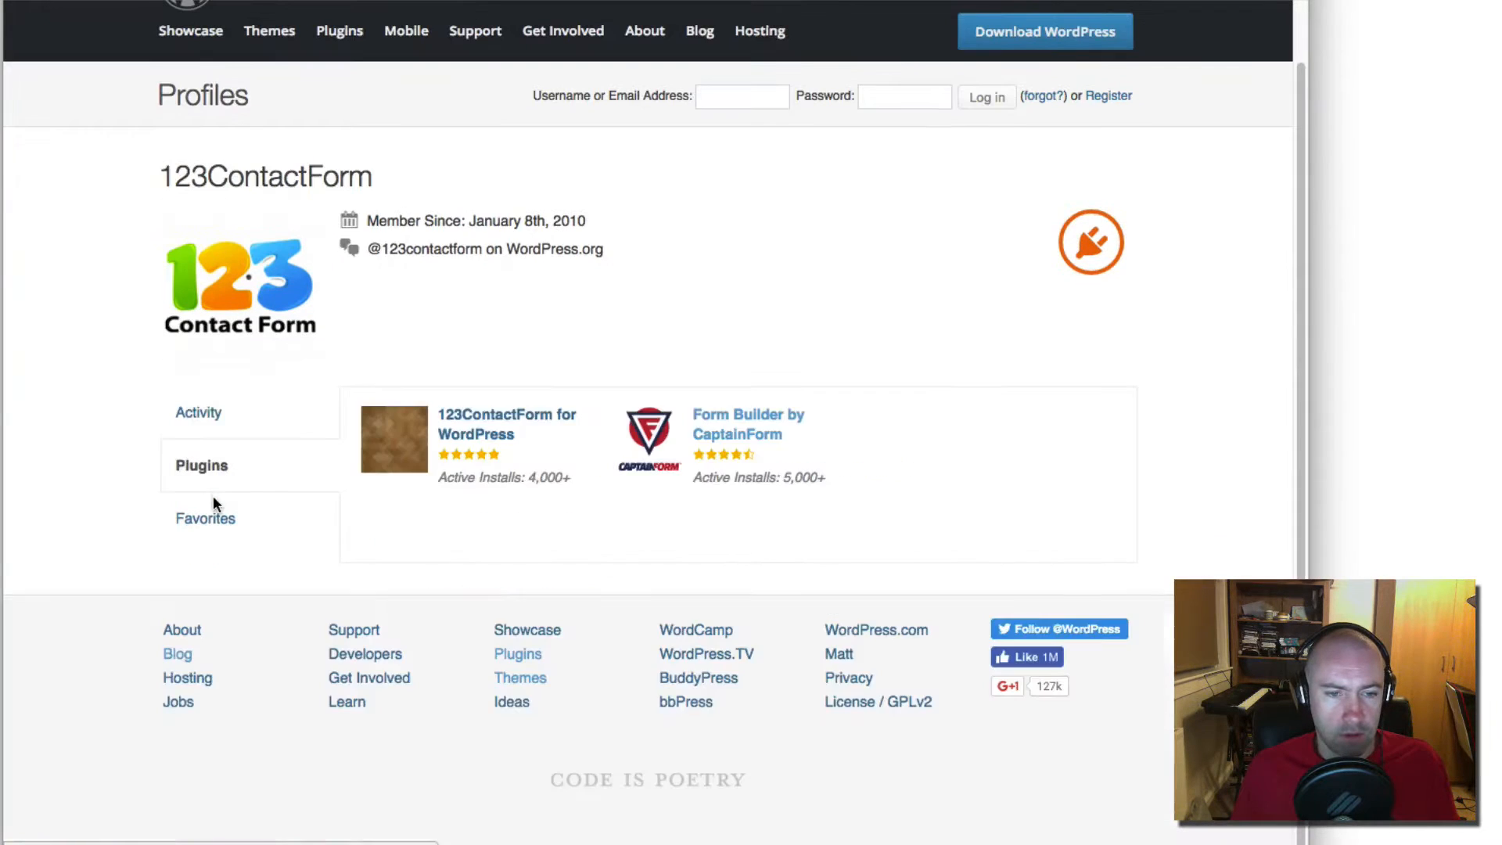
click(506, 424)
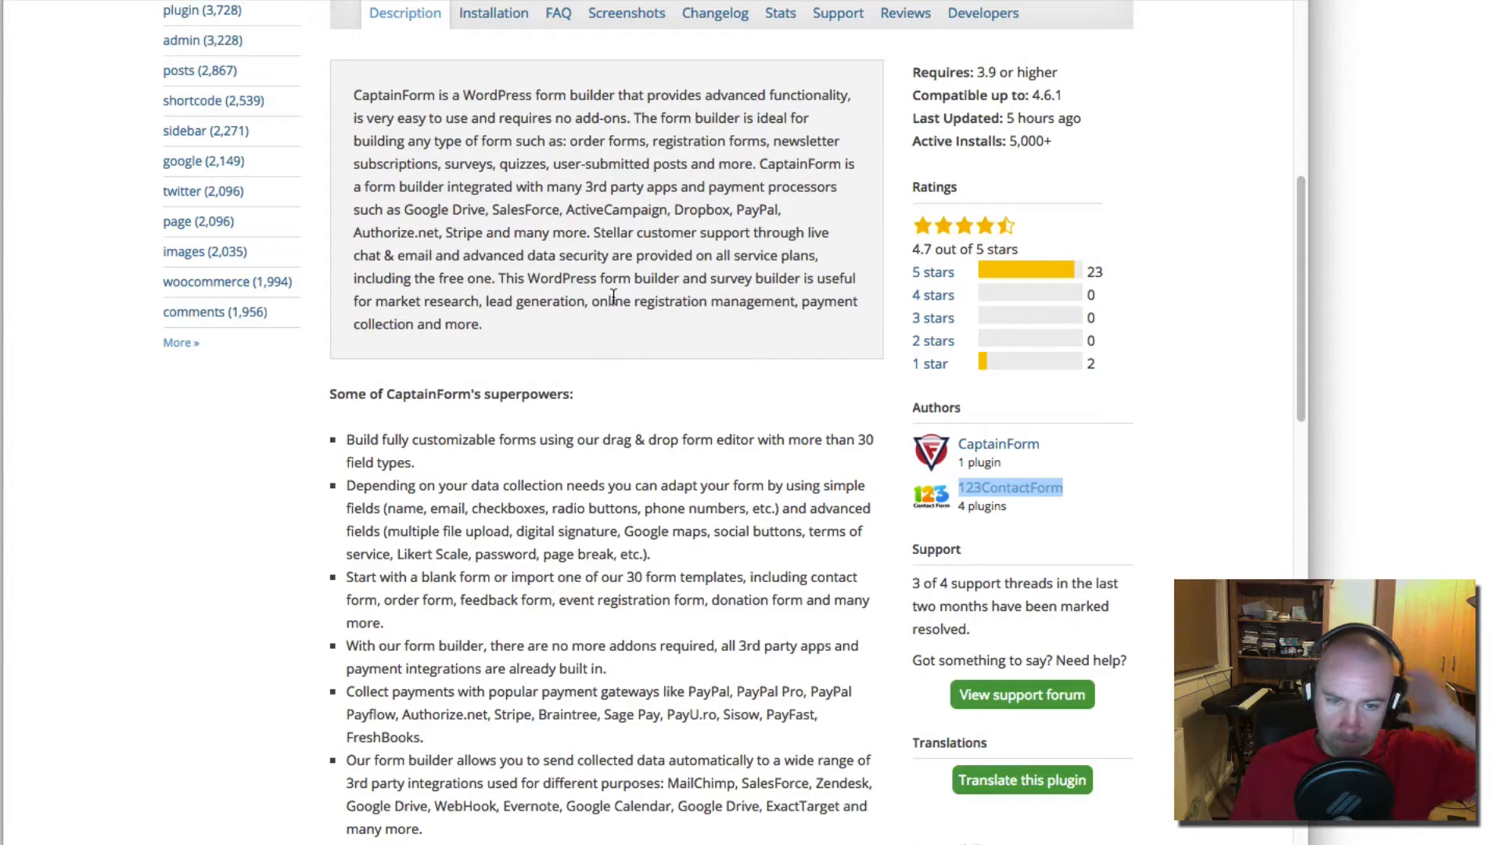
scroll(614, 297, up, 5)
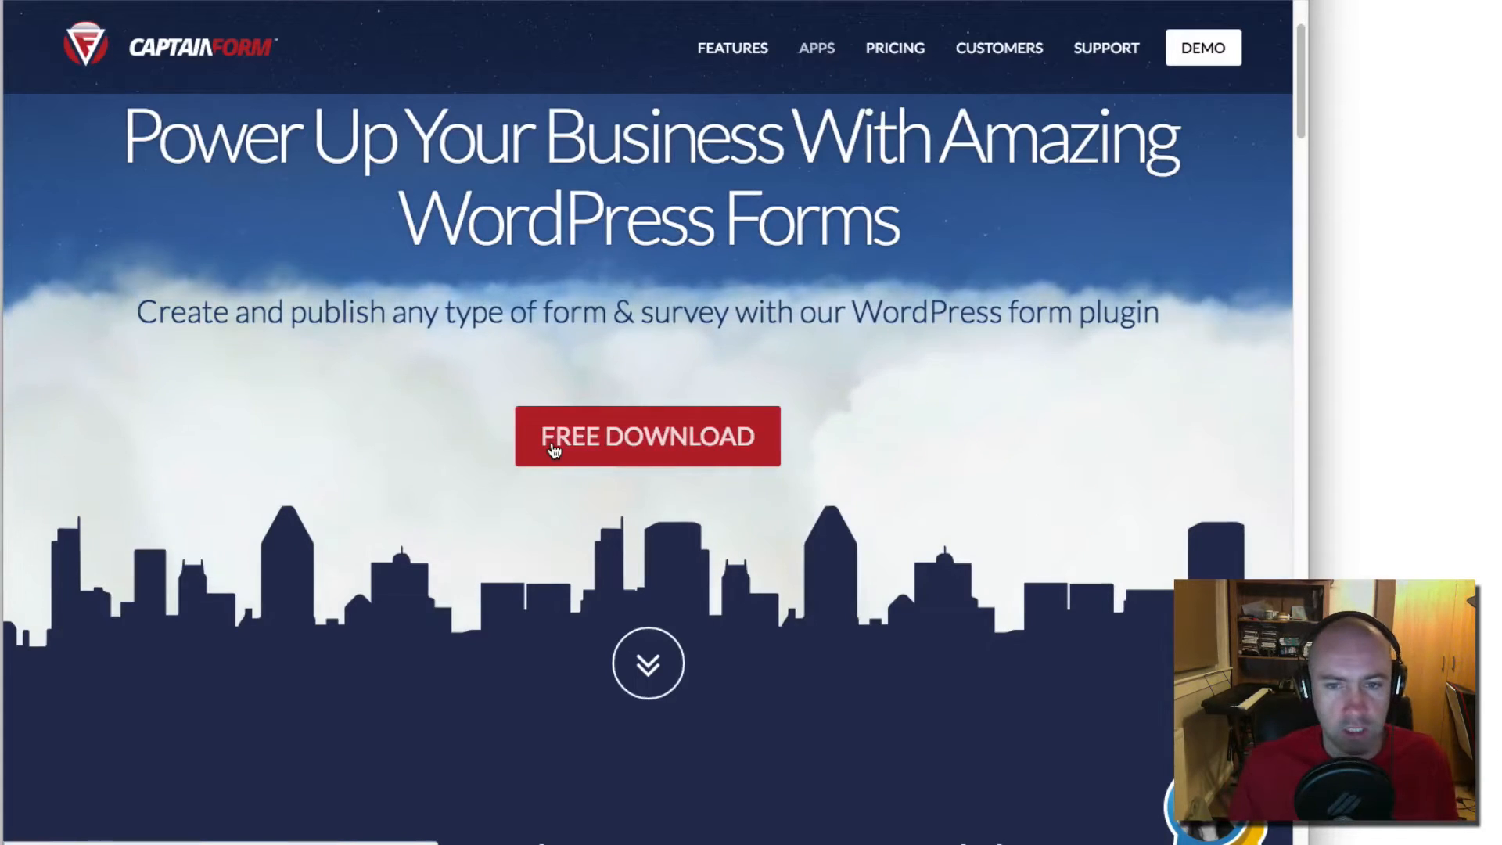
Step: Review the CaptainForm home page's feature list, covering form templates, easy data management and advanced security
scroll(553, 446, down, 1)
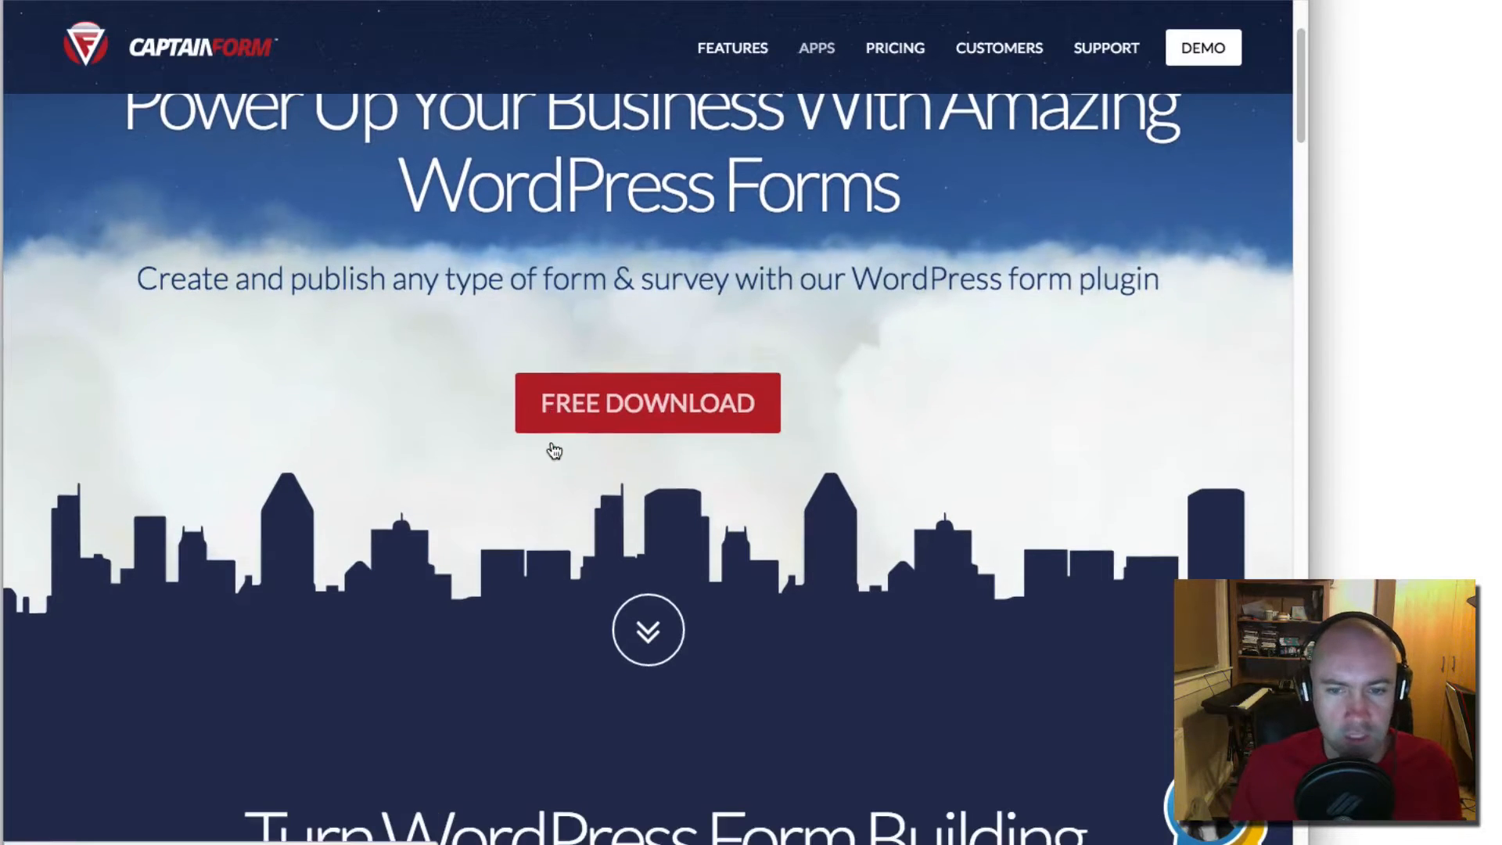
scroll(551, 446, down, 5)
scroll(547, 441, down, 5)
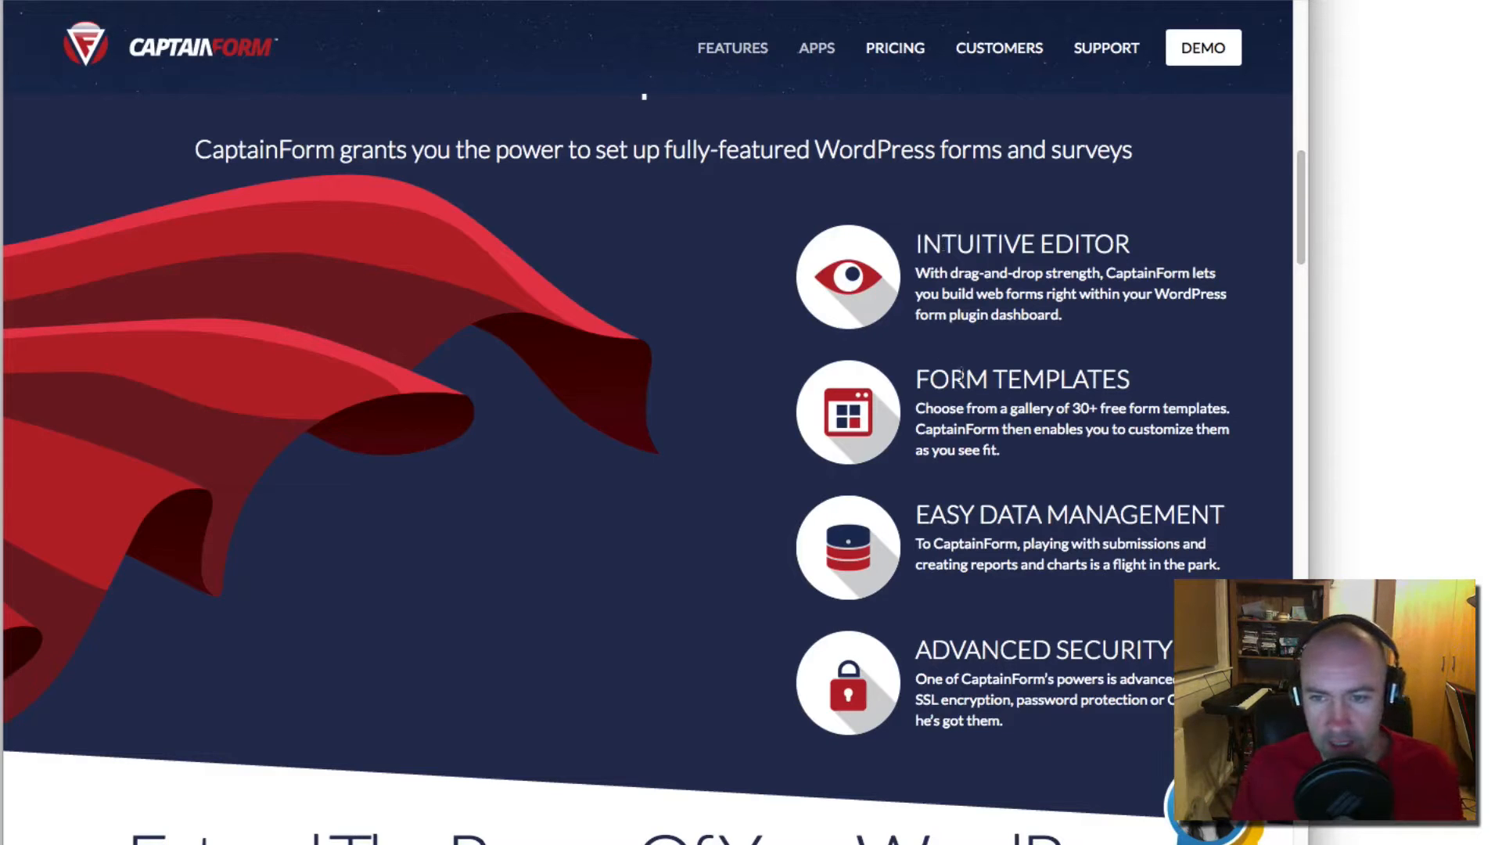
drag(922, 389, 1145, 395)
drag(923, 520, 1216, 507)
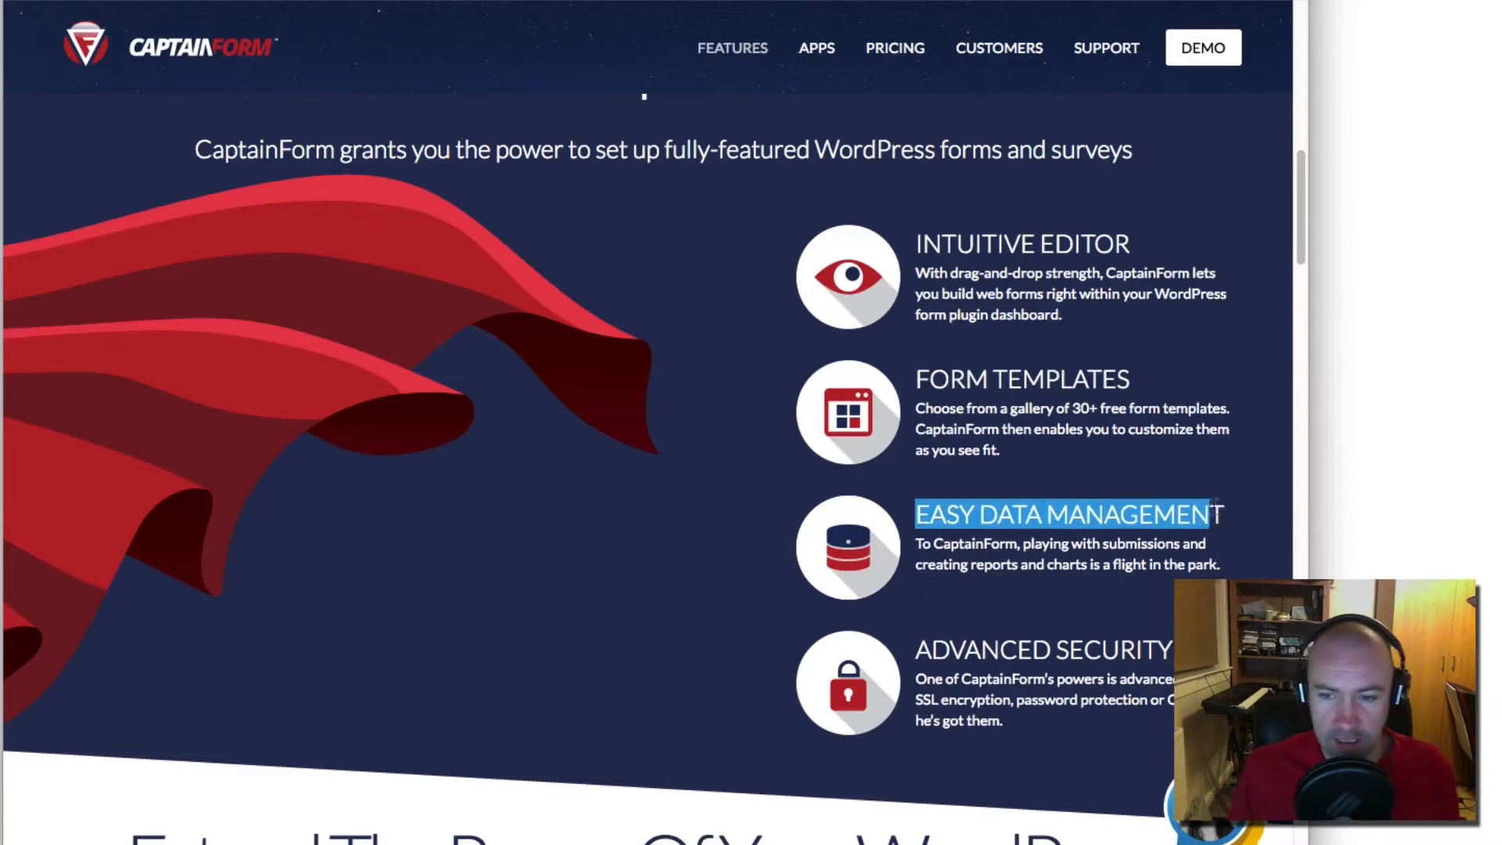
click(983, 661)
scroll(970, 665, down, 6)
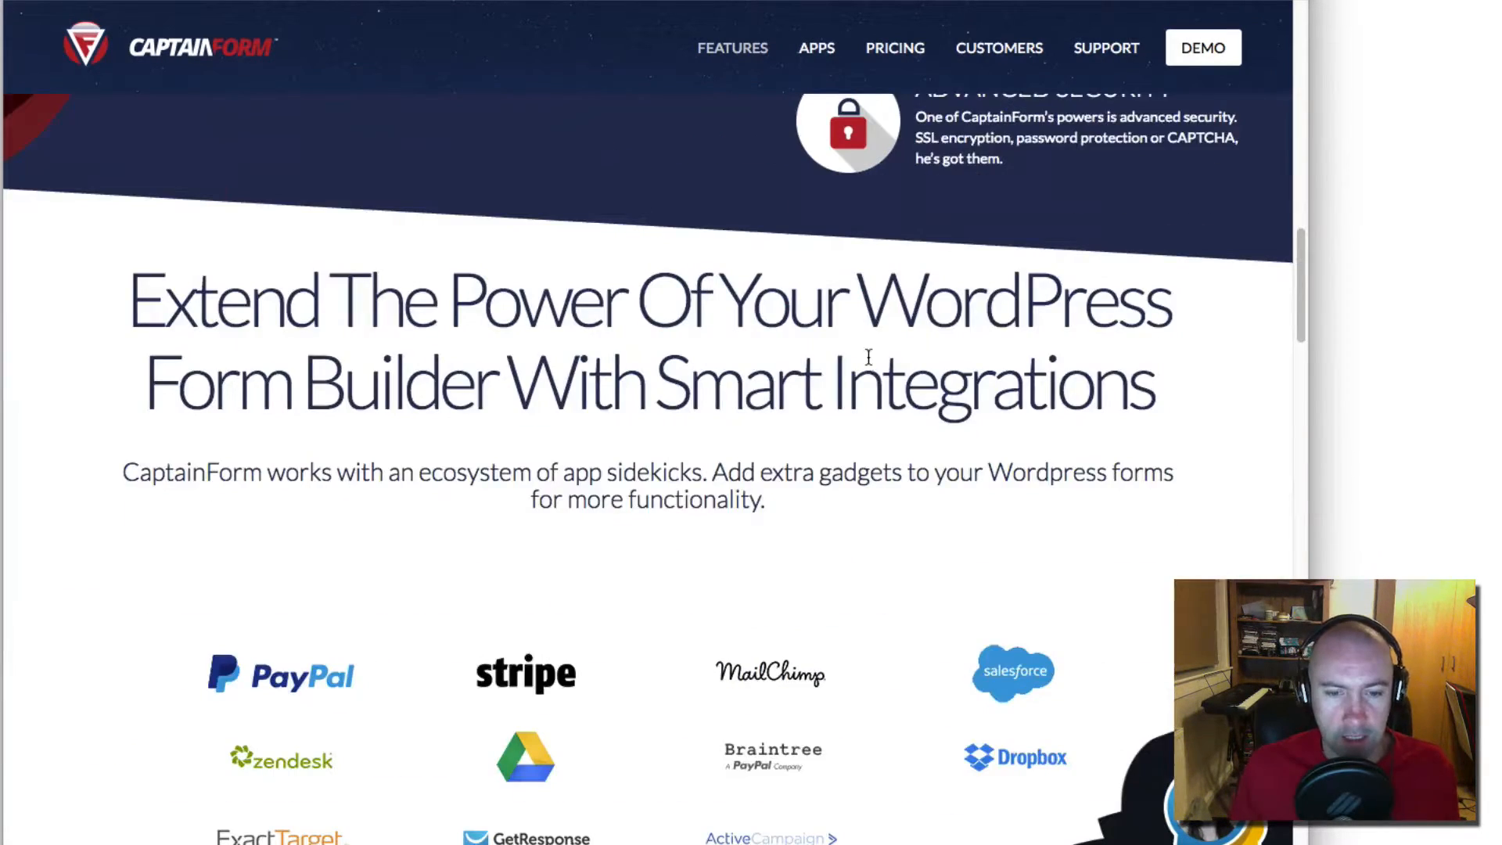
Step: Examine the supported app integrations, pricing plans and customer testimonials on the CaptainForm home page
scroll(817, 369, down, 4)
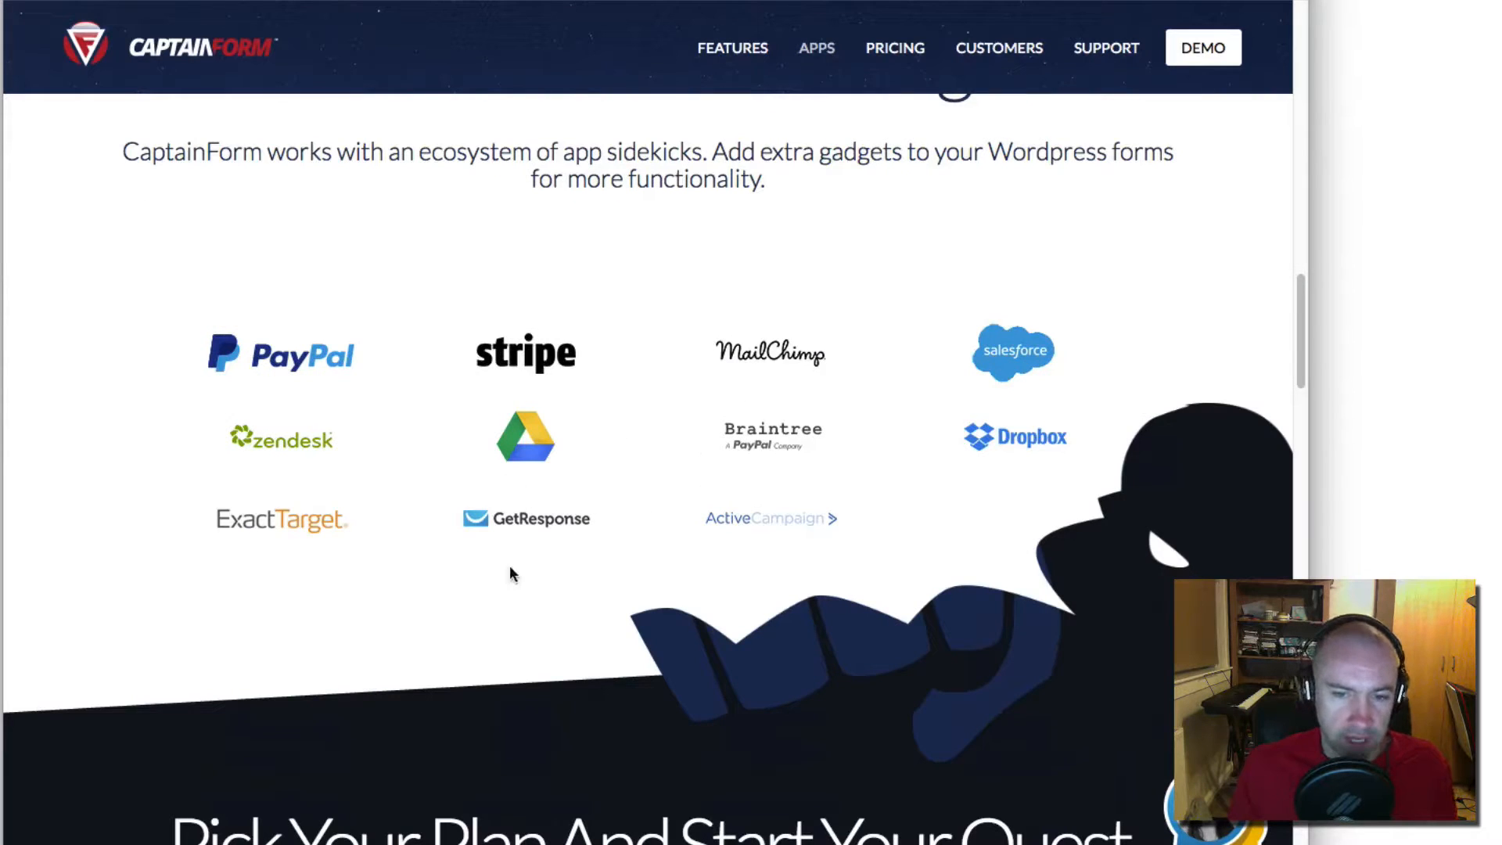
scroll(509, 573, down, 5)
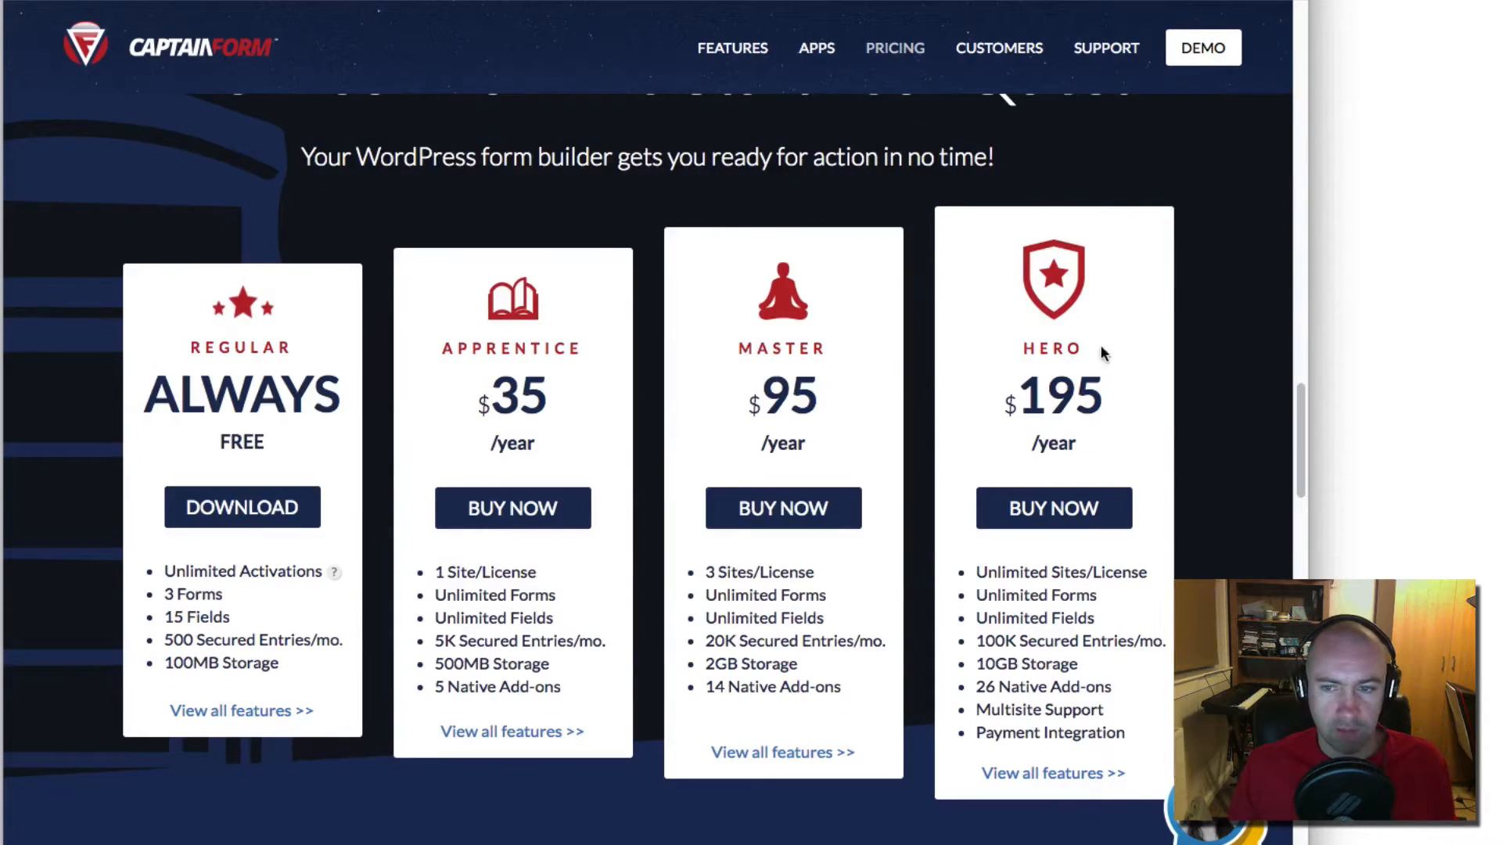
scroll(876, 538, down, 7)
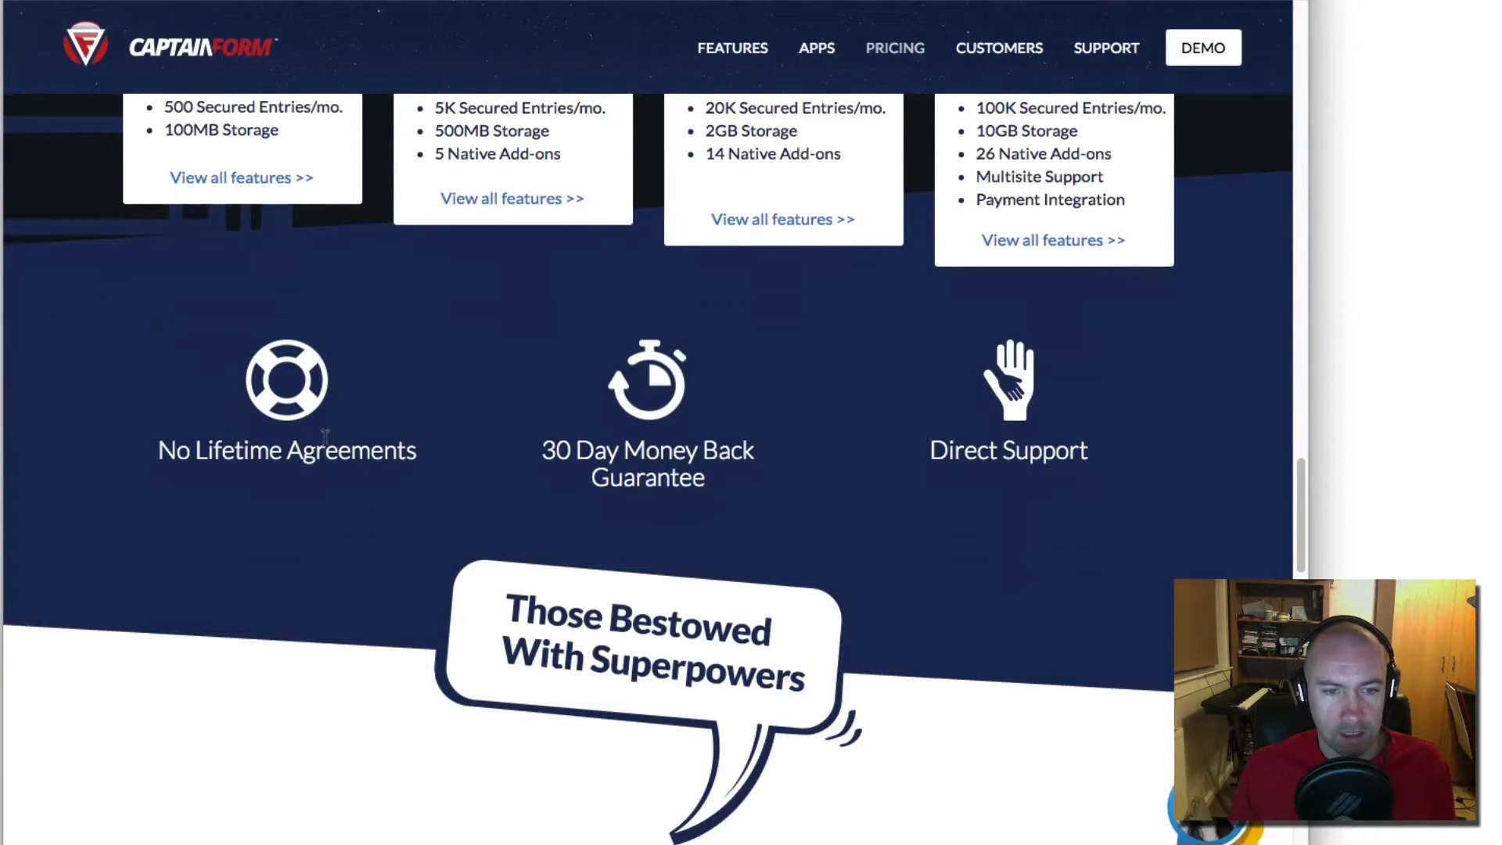
scroll(571, 521, down, 6)
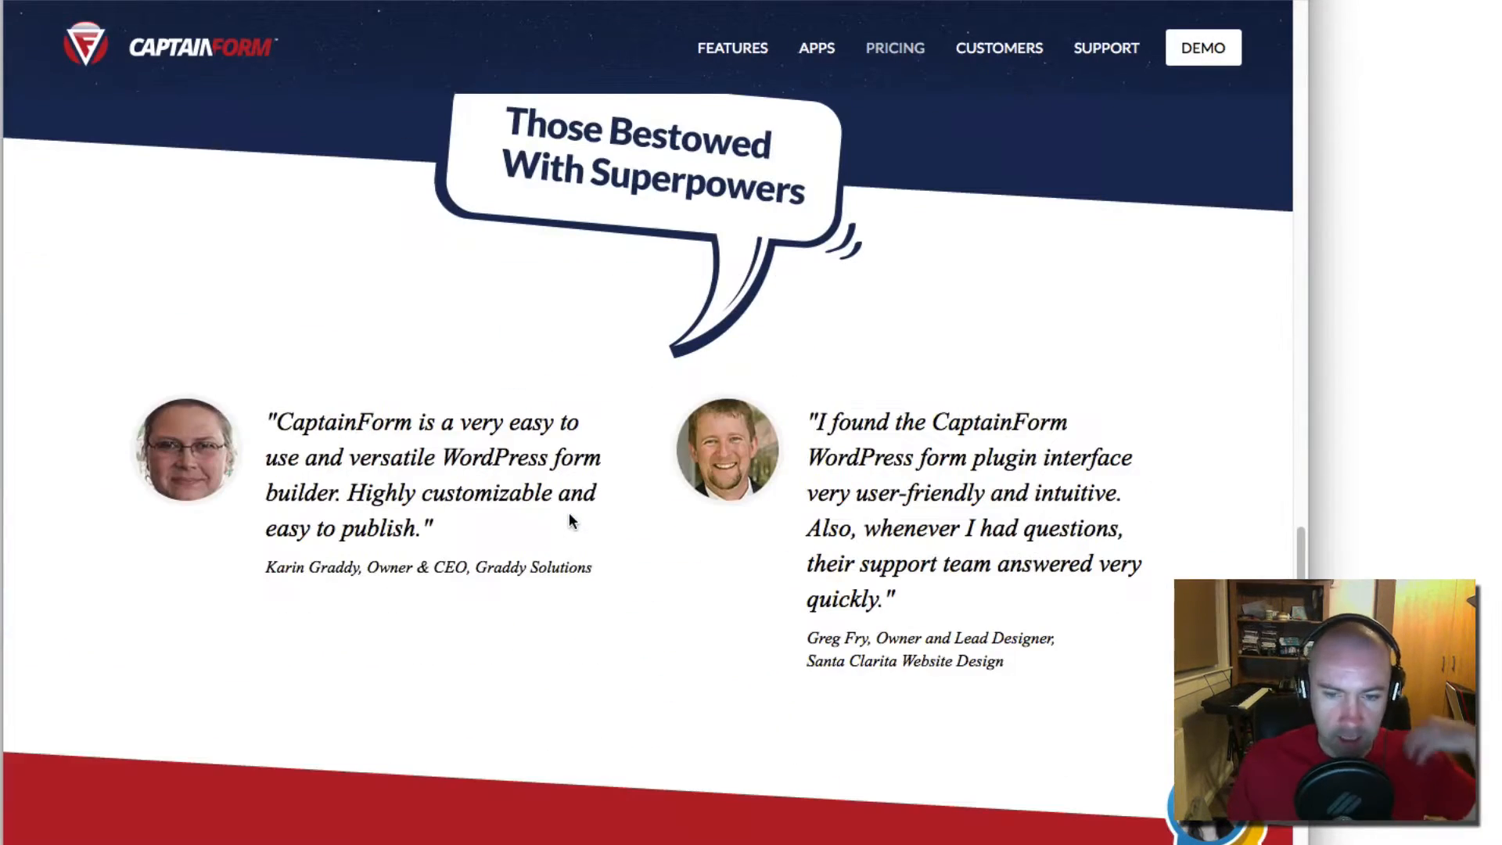
scroll(570, 512, down, 17)
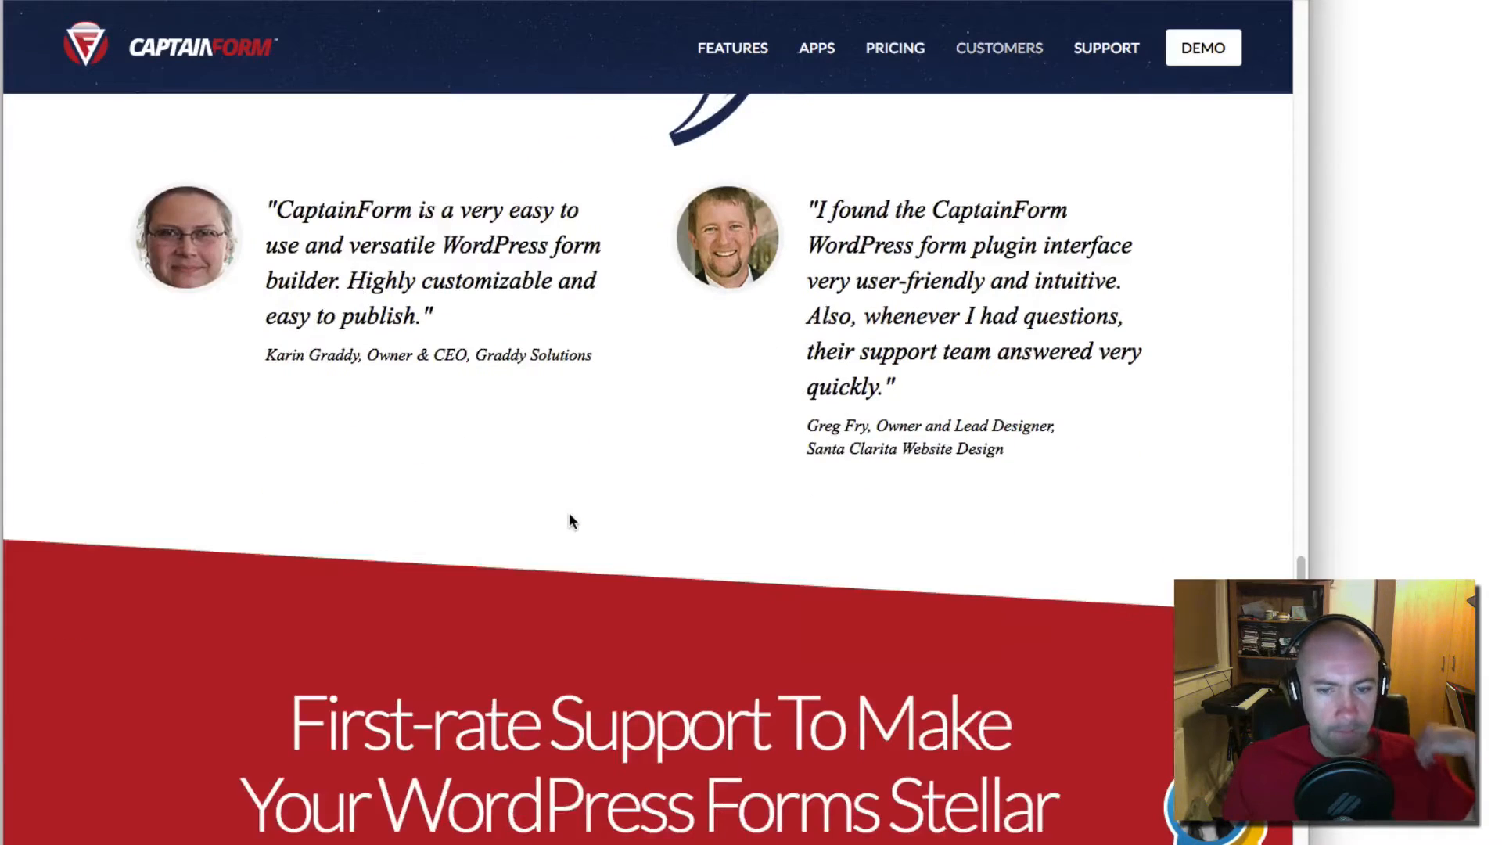
scroll(569, 515, down, 3)
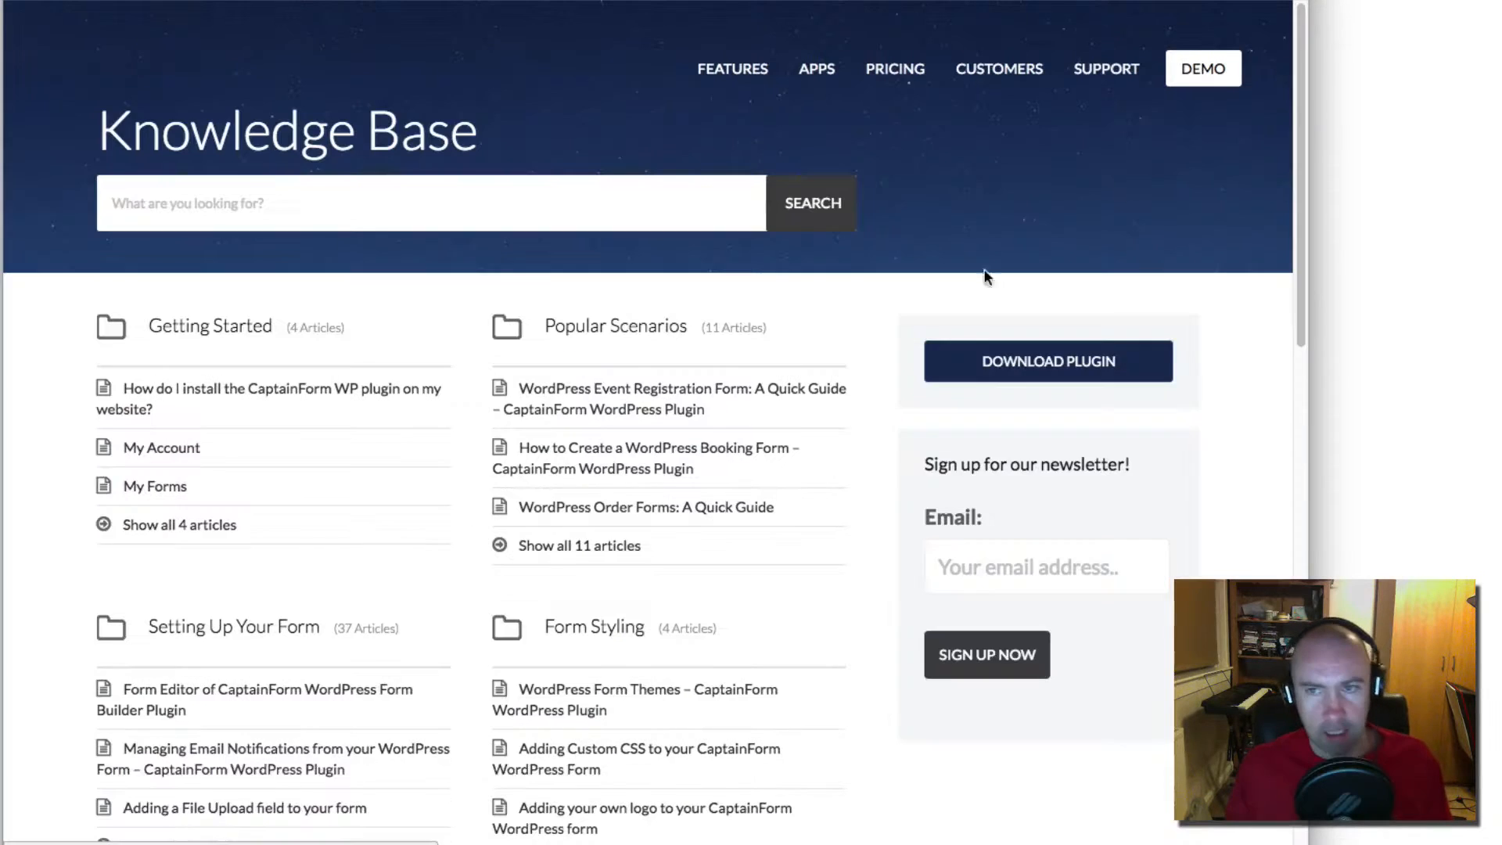
Step: Browse the article categories in the CaptainForm knowledge base and the home page's support section
scroll(689, 463, down, 10)
scroll(688, 462, down, 10)
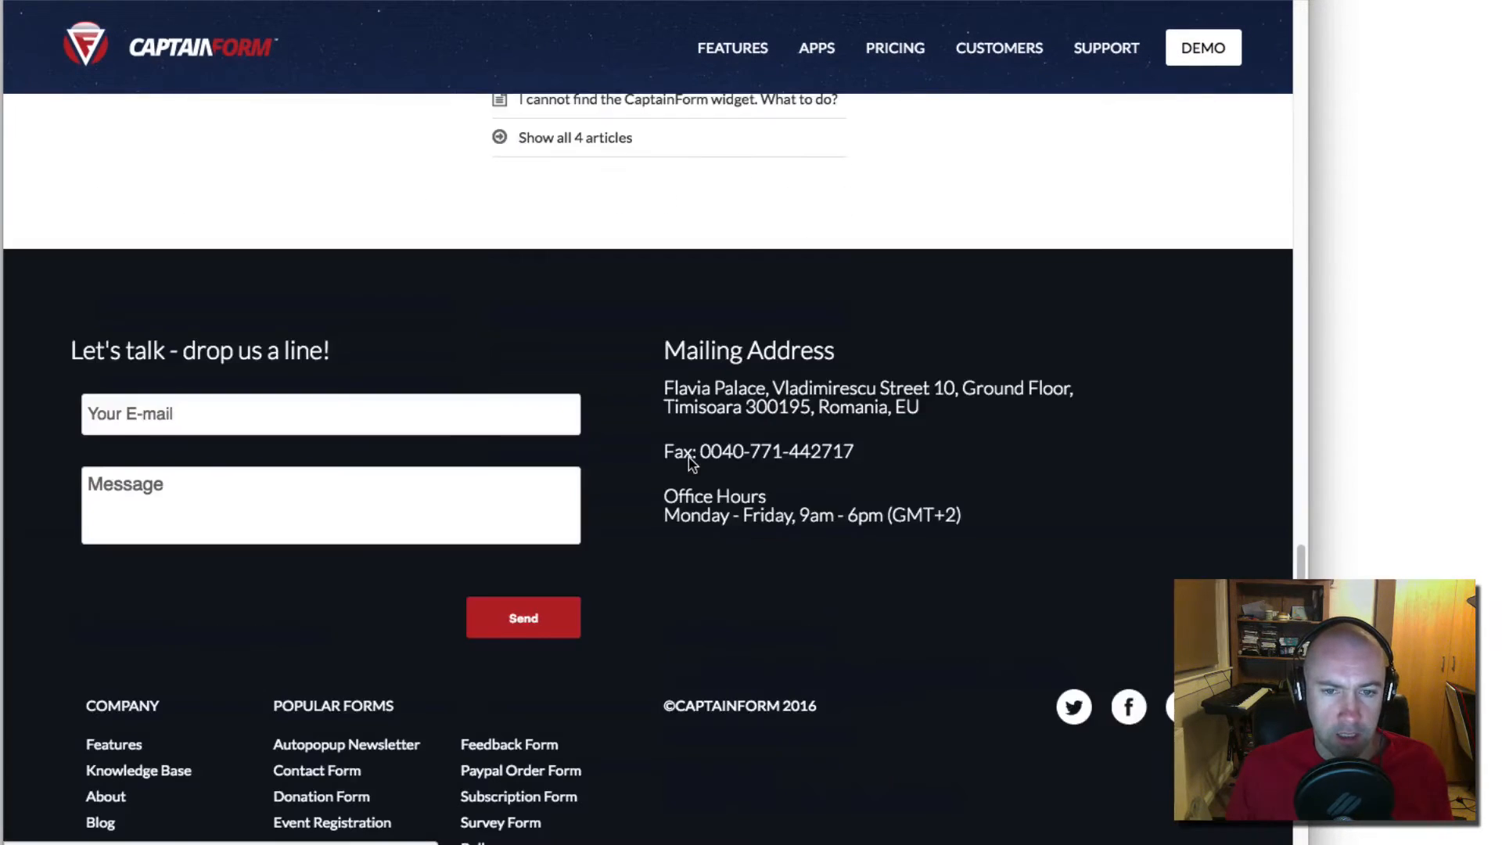
scroll(688, 457, up, 20)
click(1109, 69)
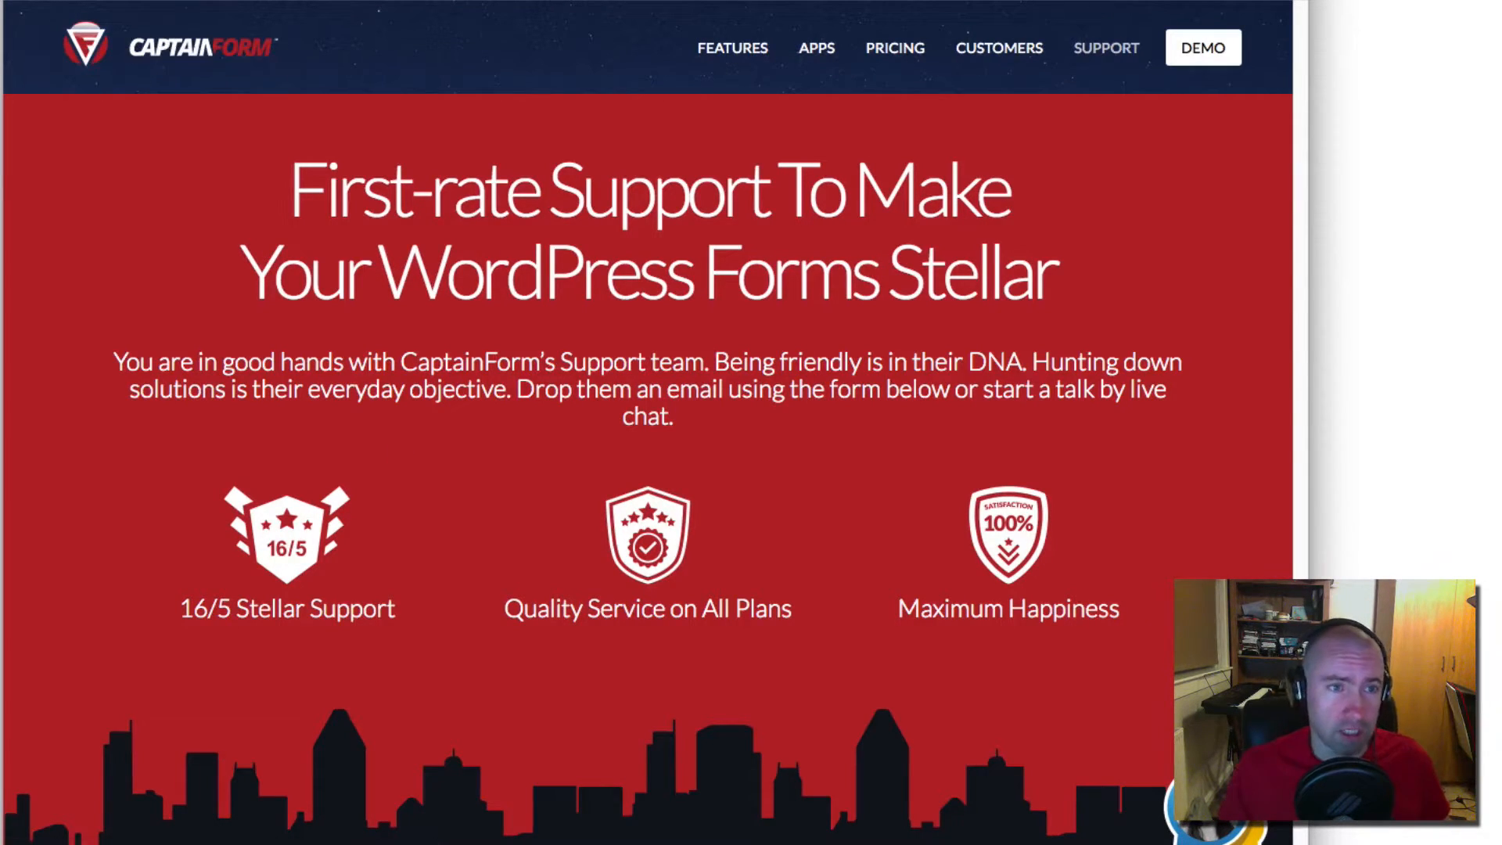
scroll(389, 252, down, 20)
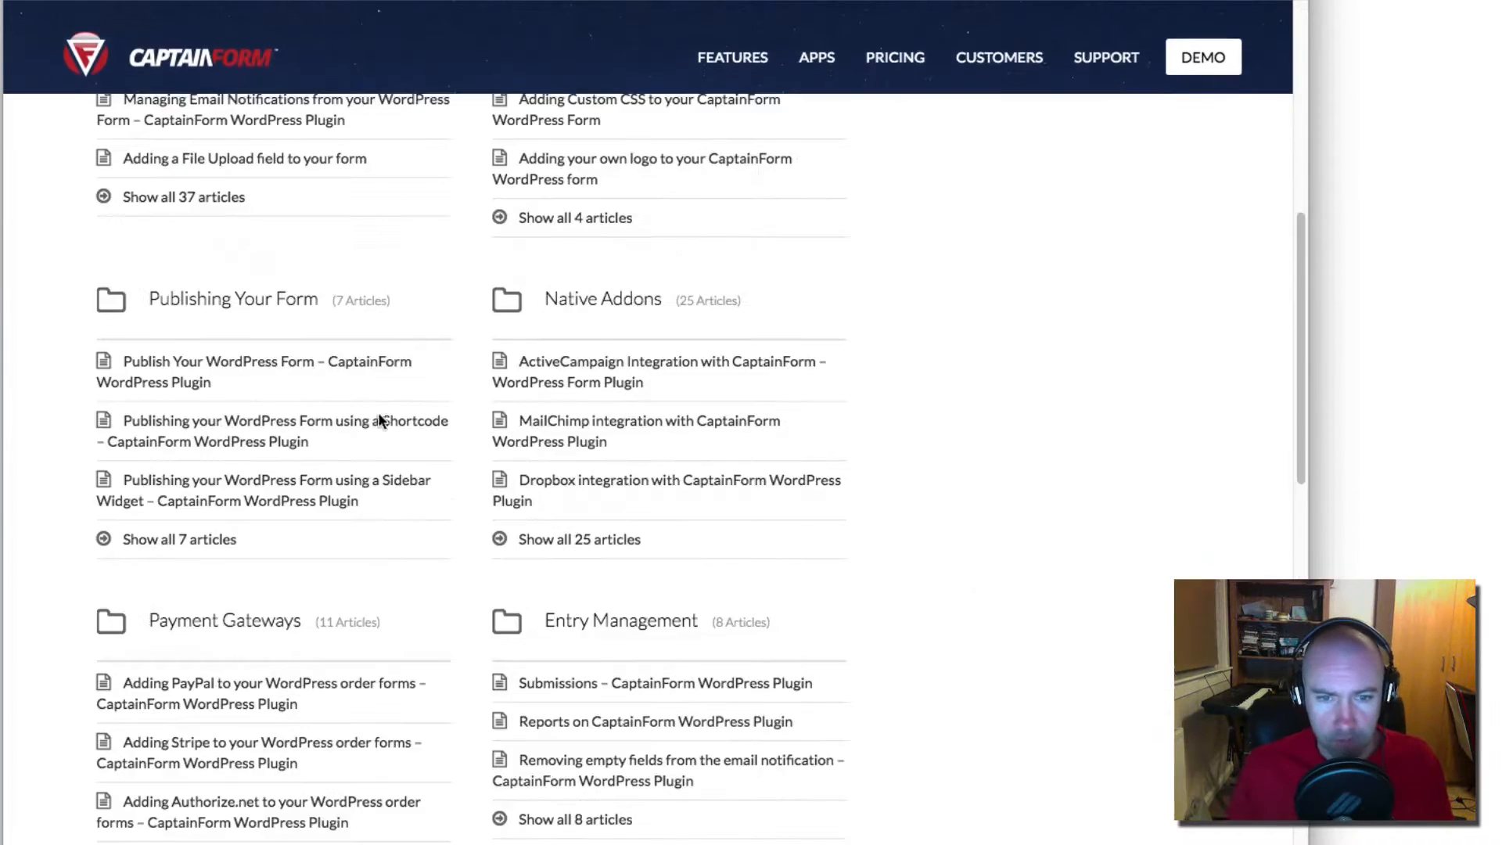
scroll(377, 406, up, 20)
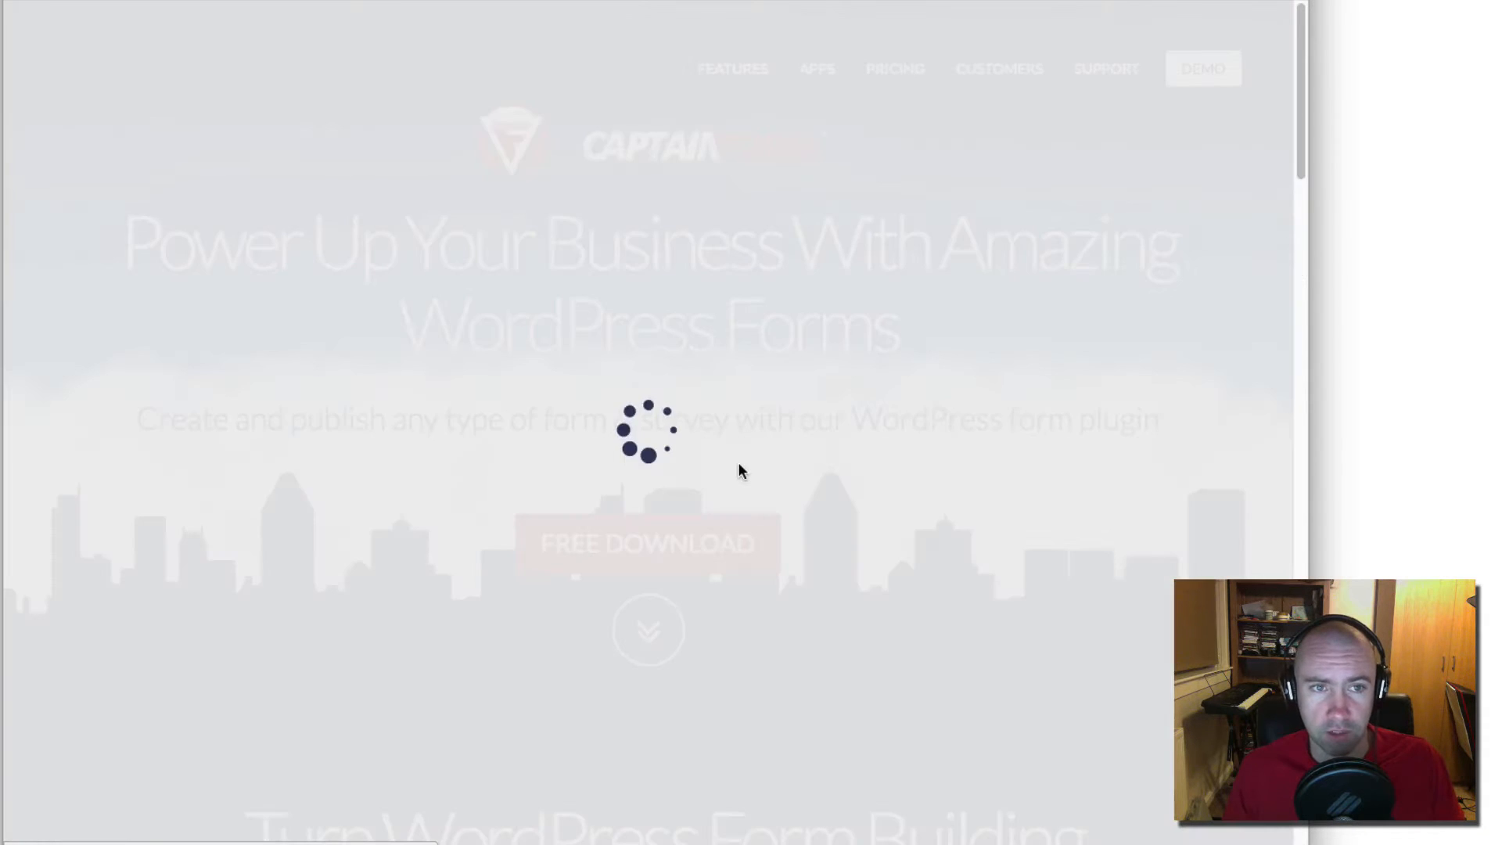
Step: Return to the CaptainForm home page and view the pricing plans
scroll(737, 463, down, 15)
scroll(737, 463, up, 10)
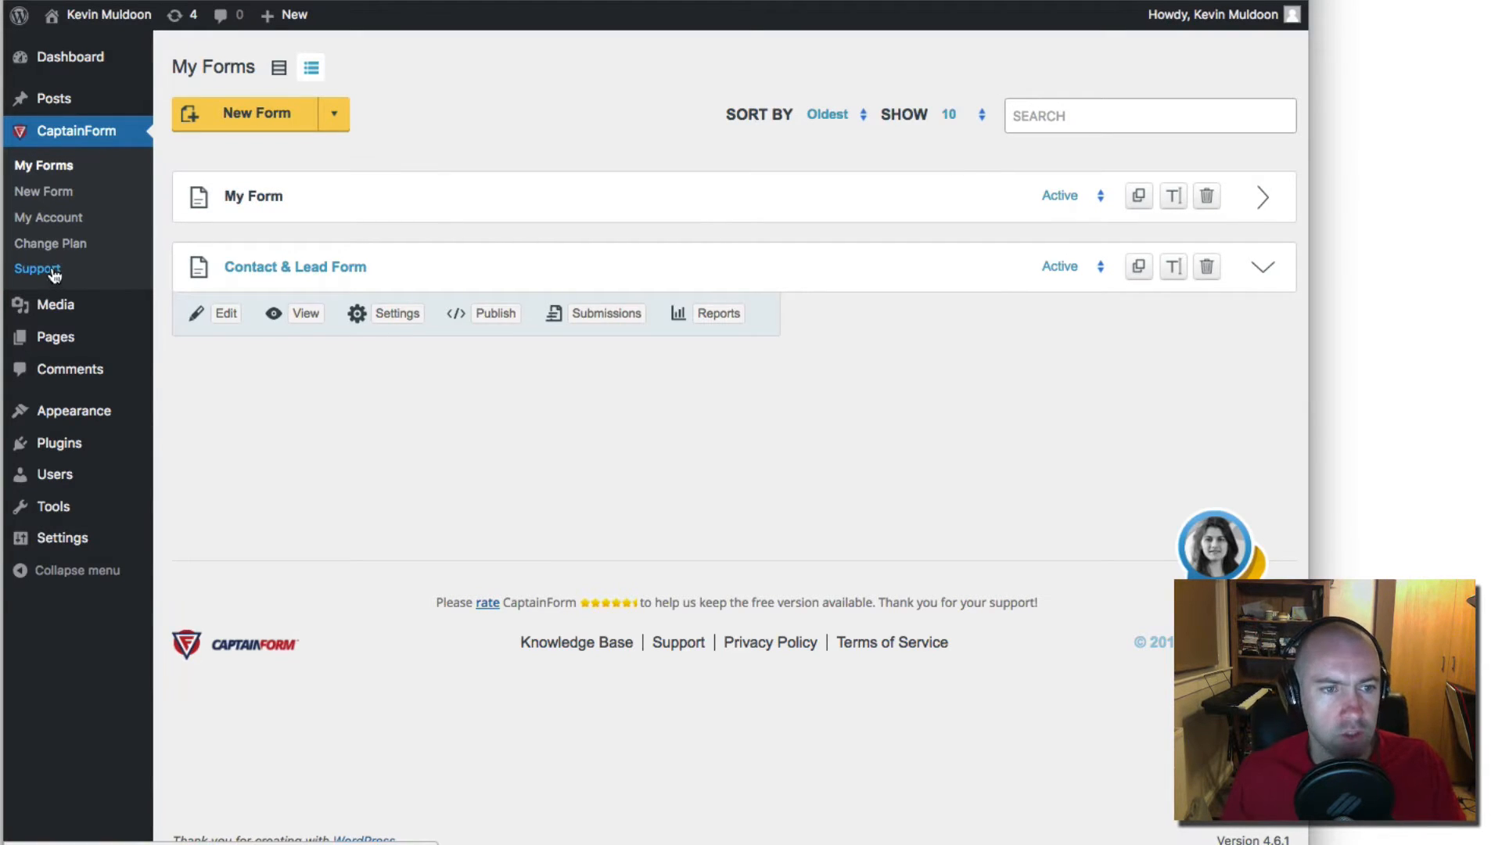
Step: End the live chat on the CaptainForm website and open the Quick Tour video from the plugin's support page in the WordPress dashboard
mouse_move(76, 314)
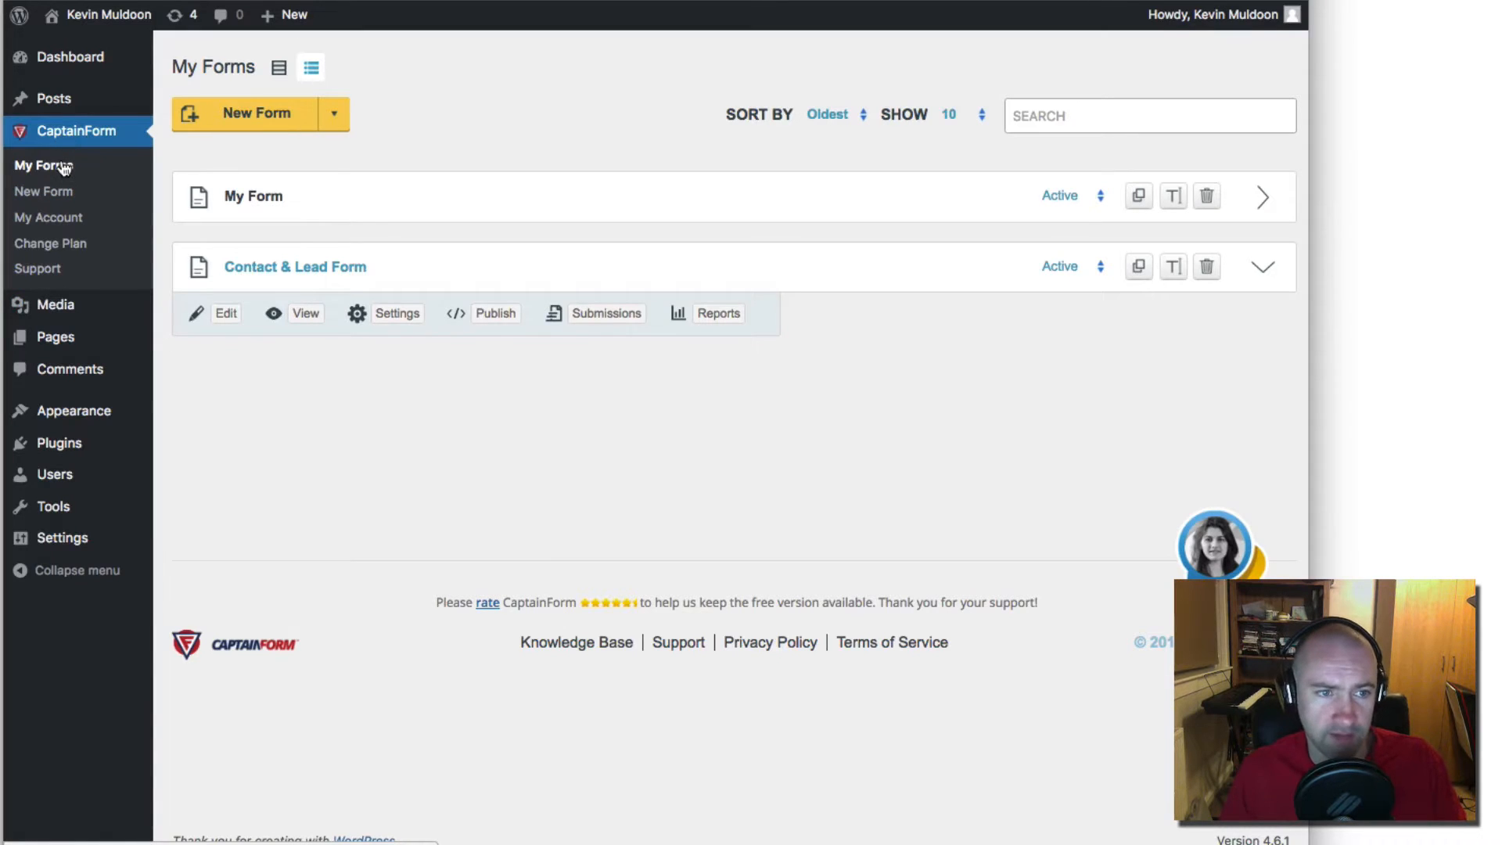
click(52, 270)
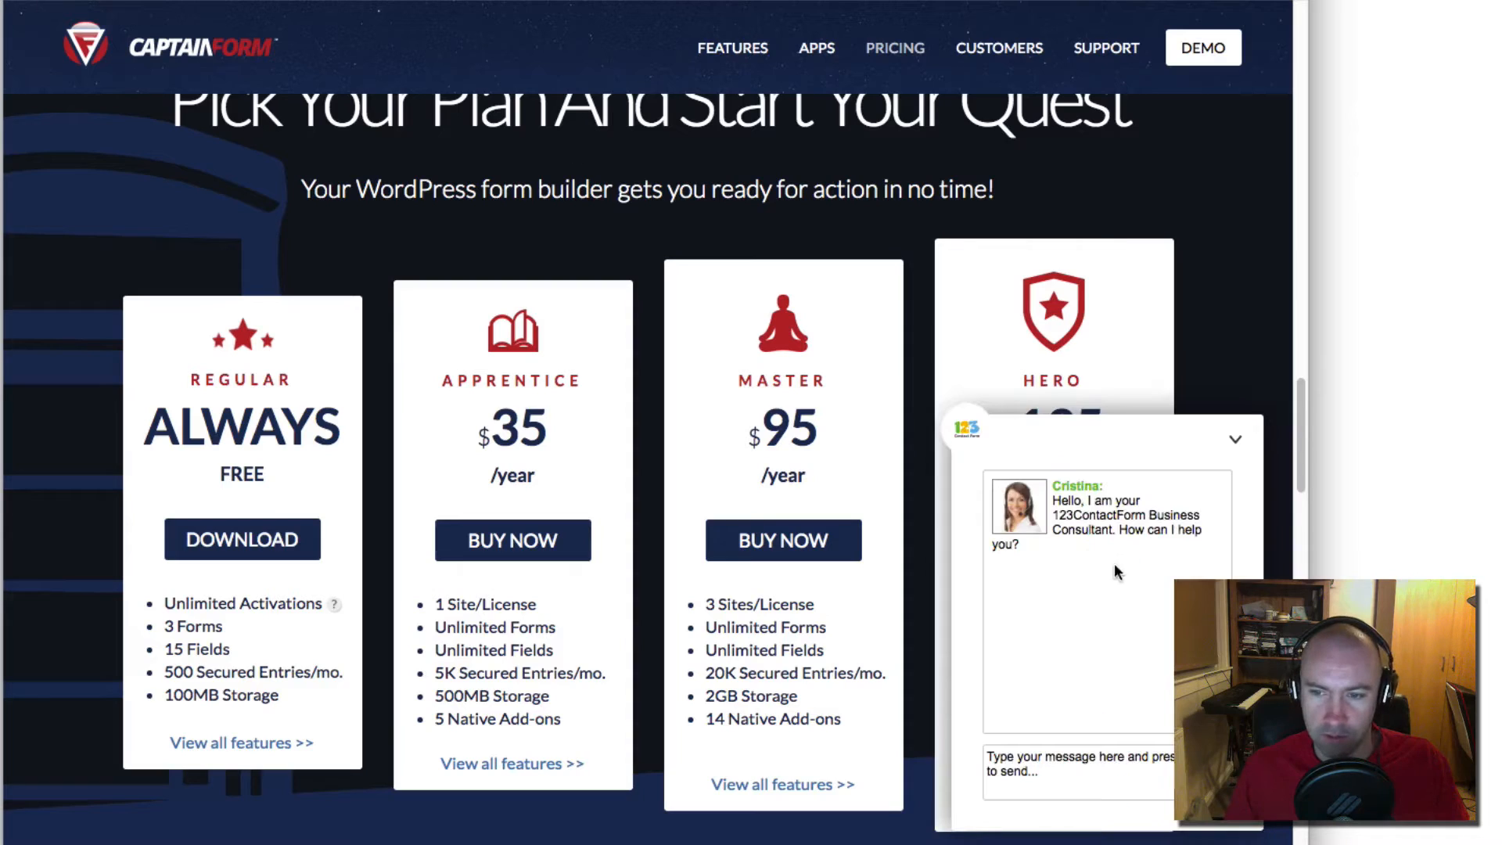
click(1236, 443)
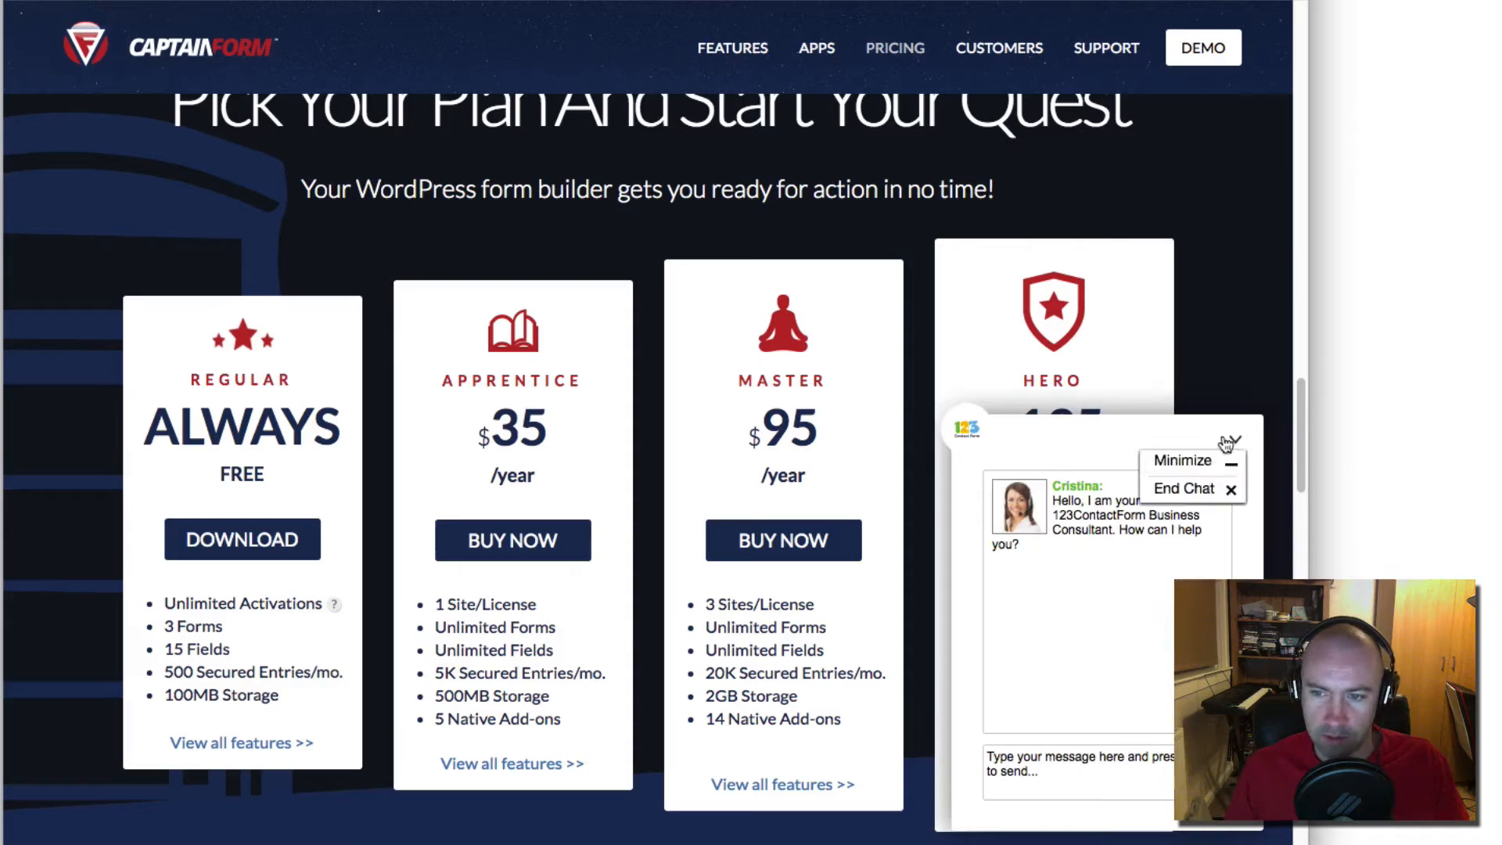
click(1231, 489)
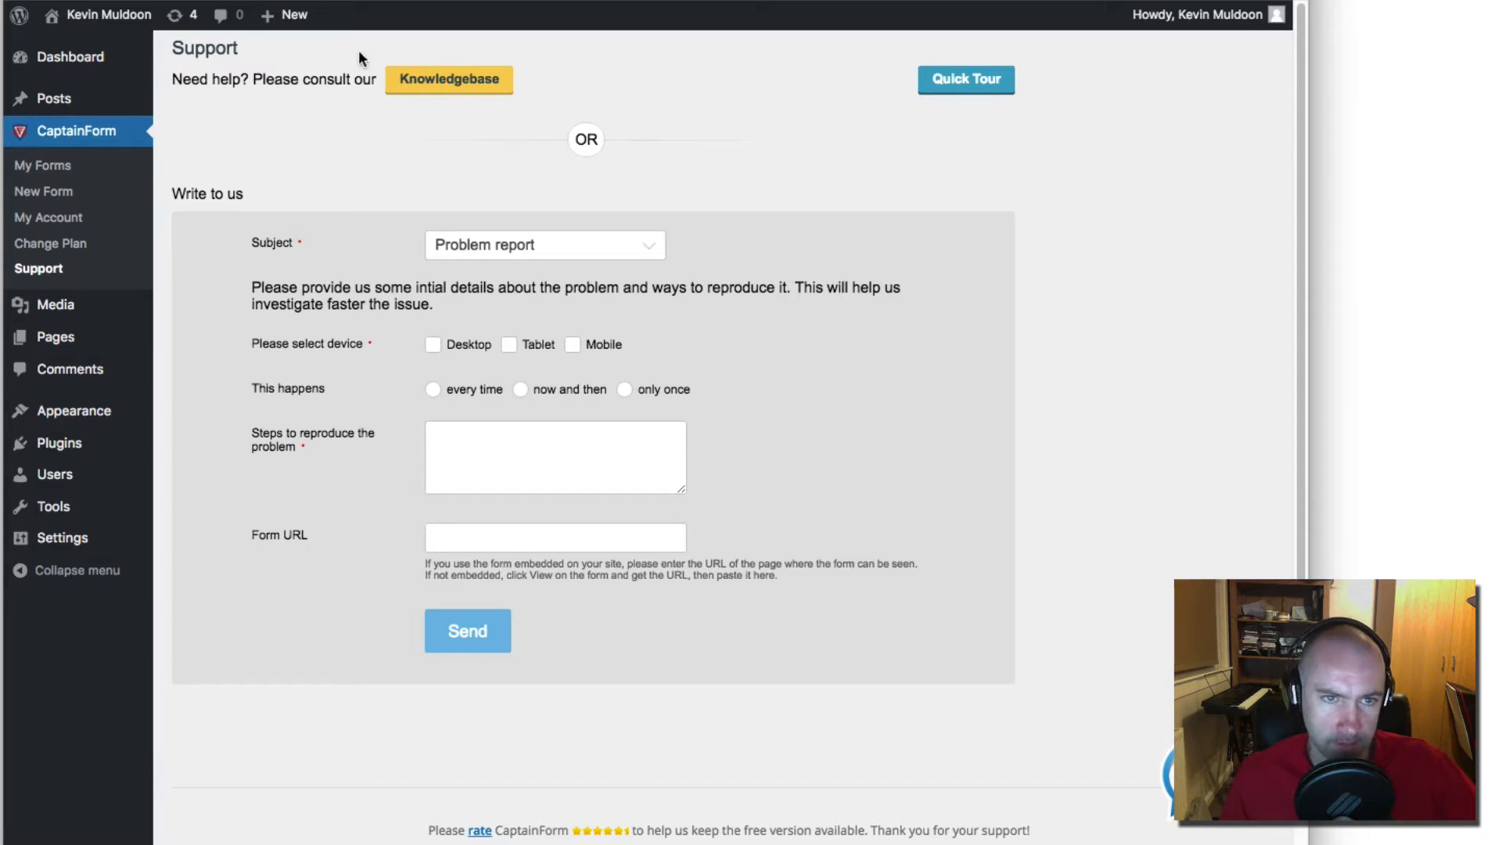
click(964, 88)
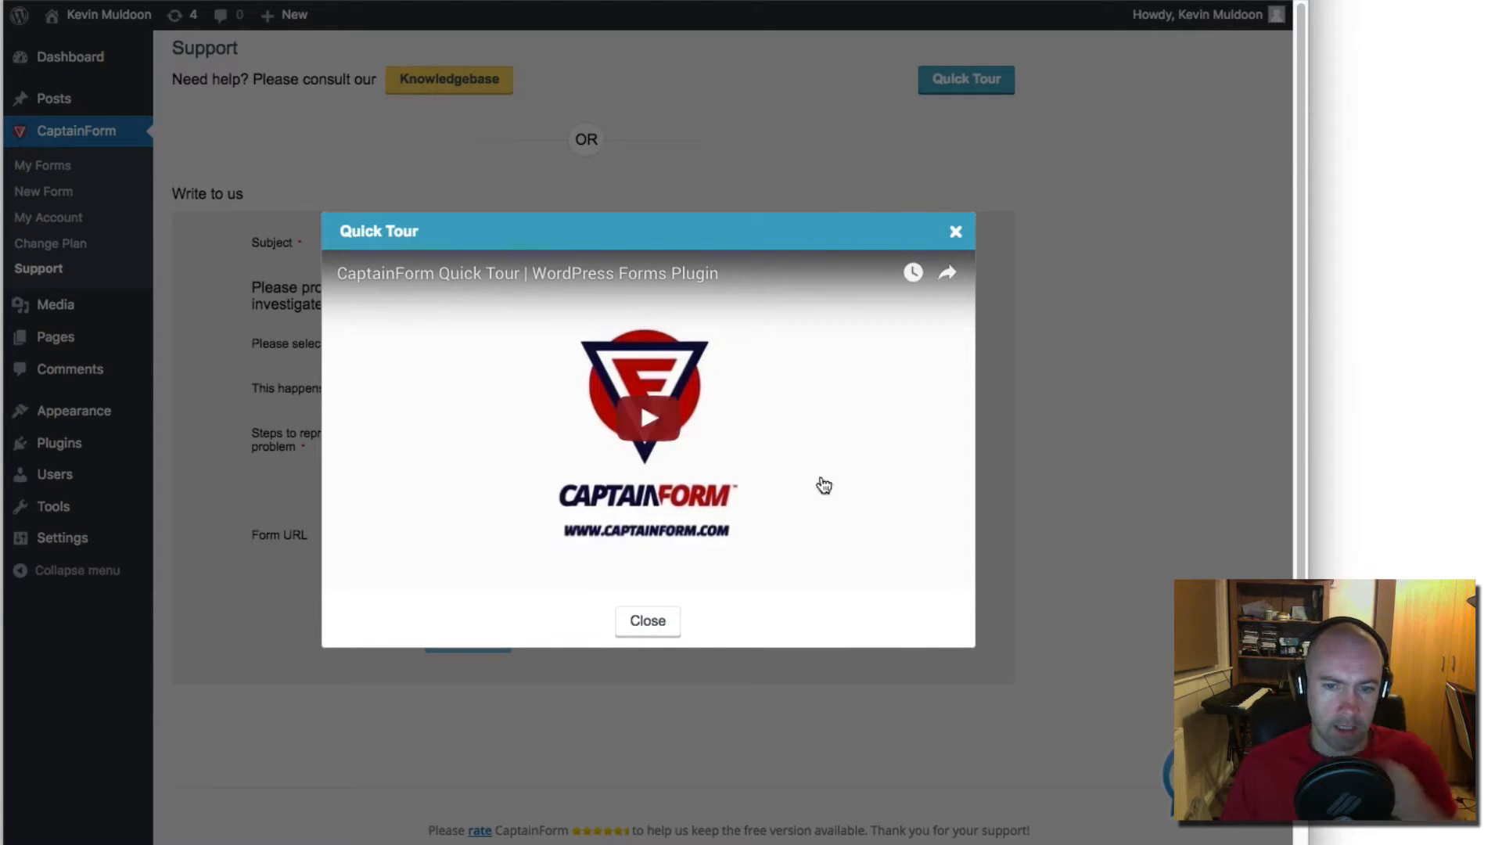
Step: Briefly play the Quick Tour video, close it, and check the subject options in the support contact form
click(651, 425)
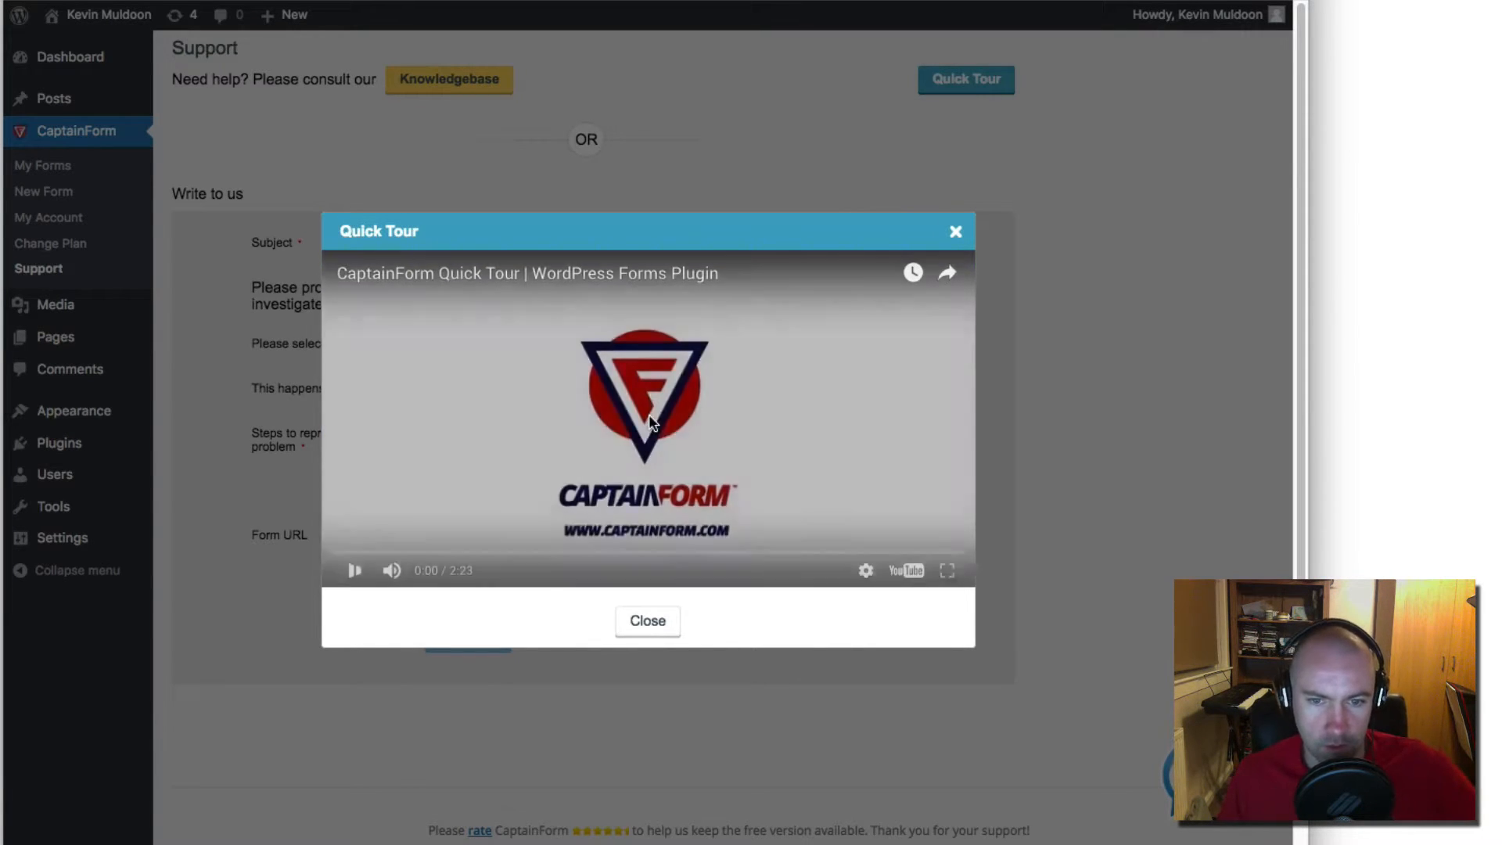
click(348, 571)
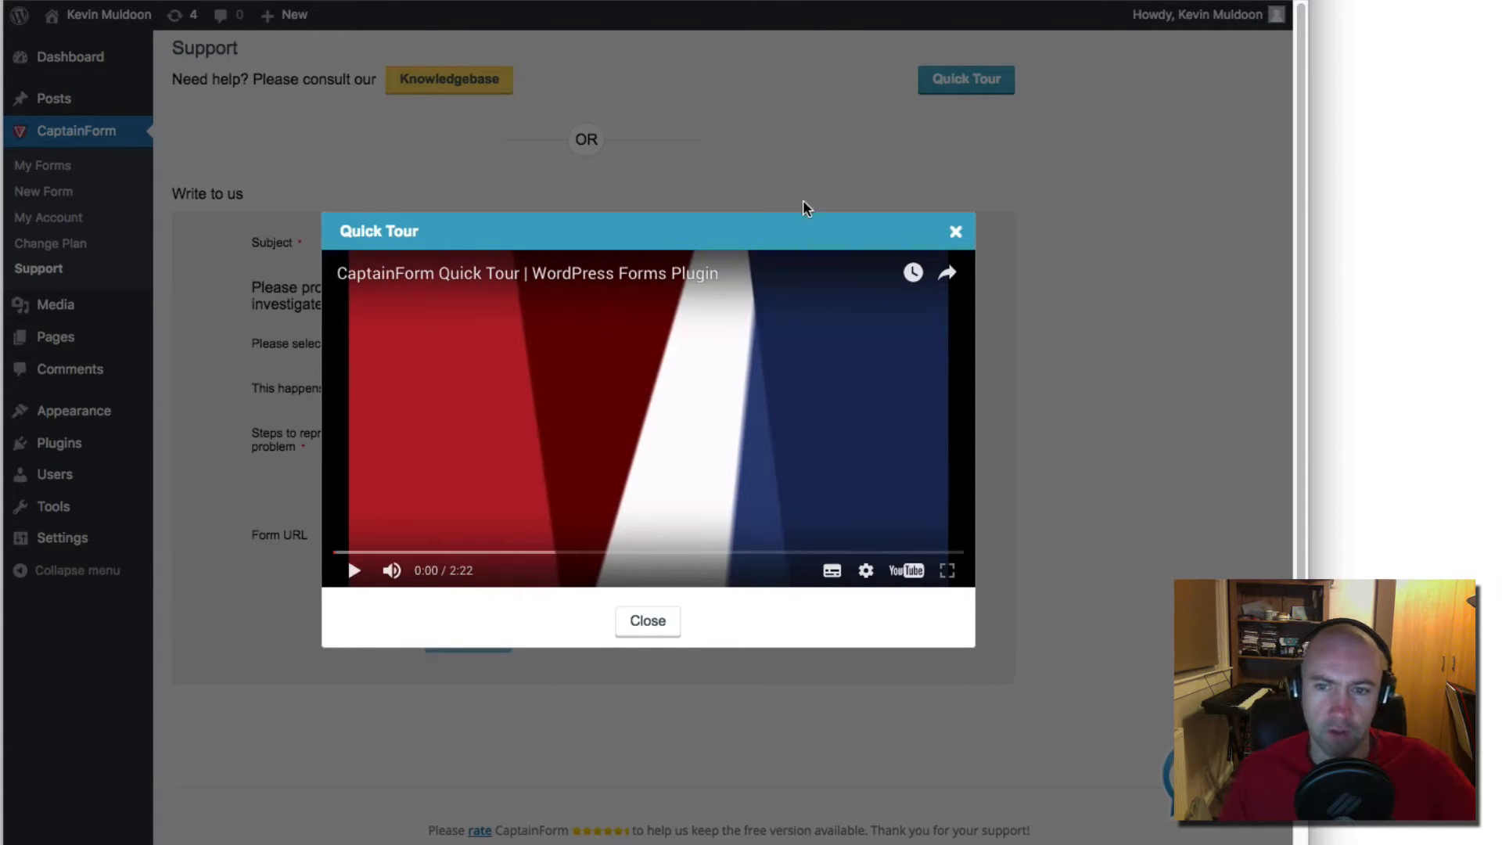
click(956, 233)
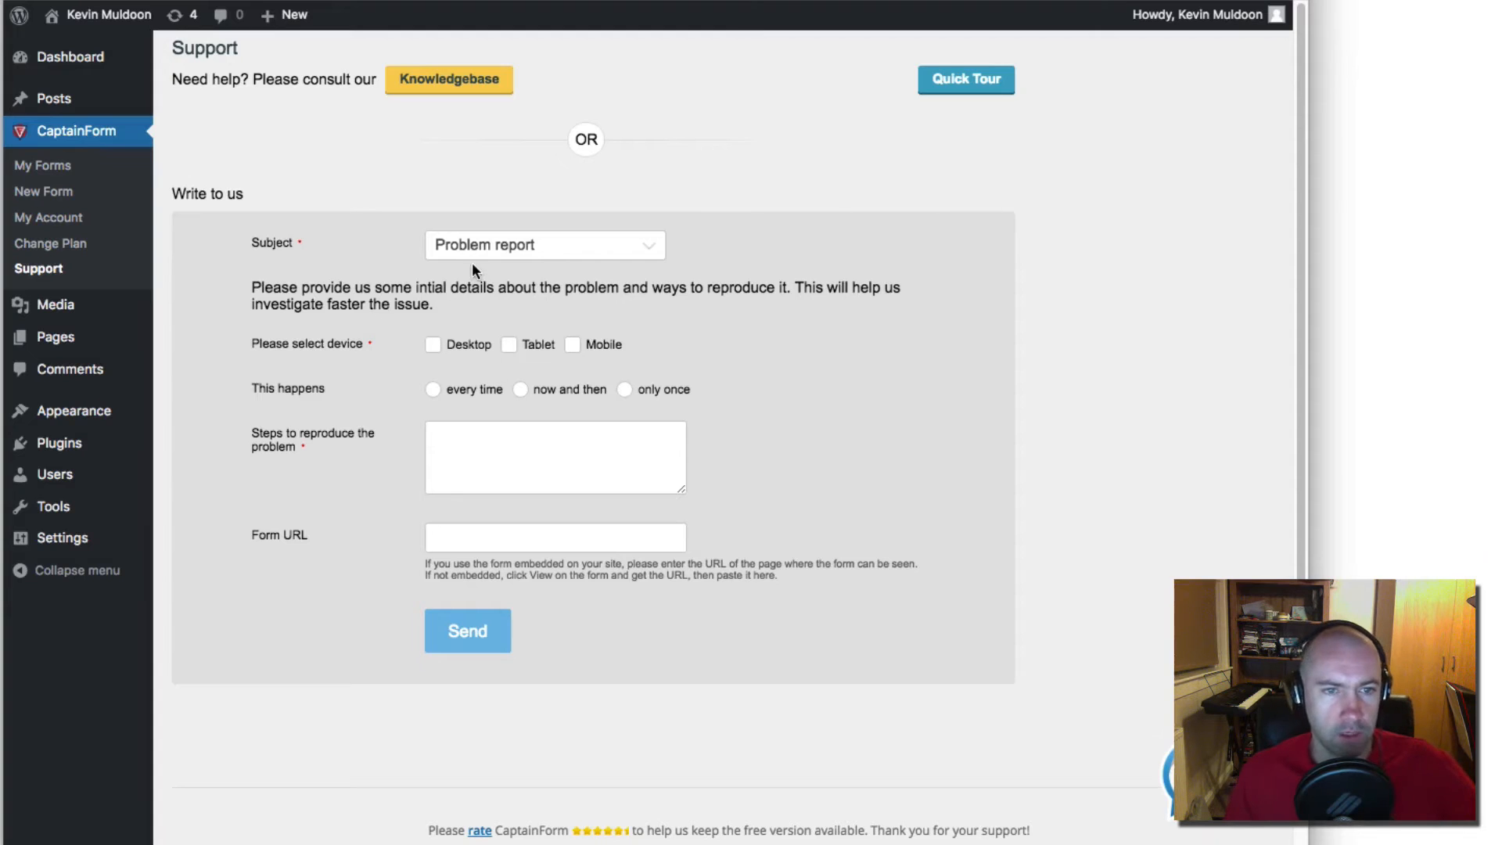
click(519, 244)
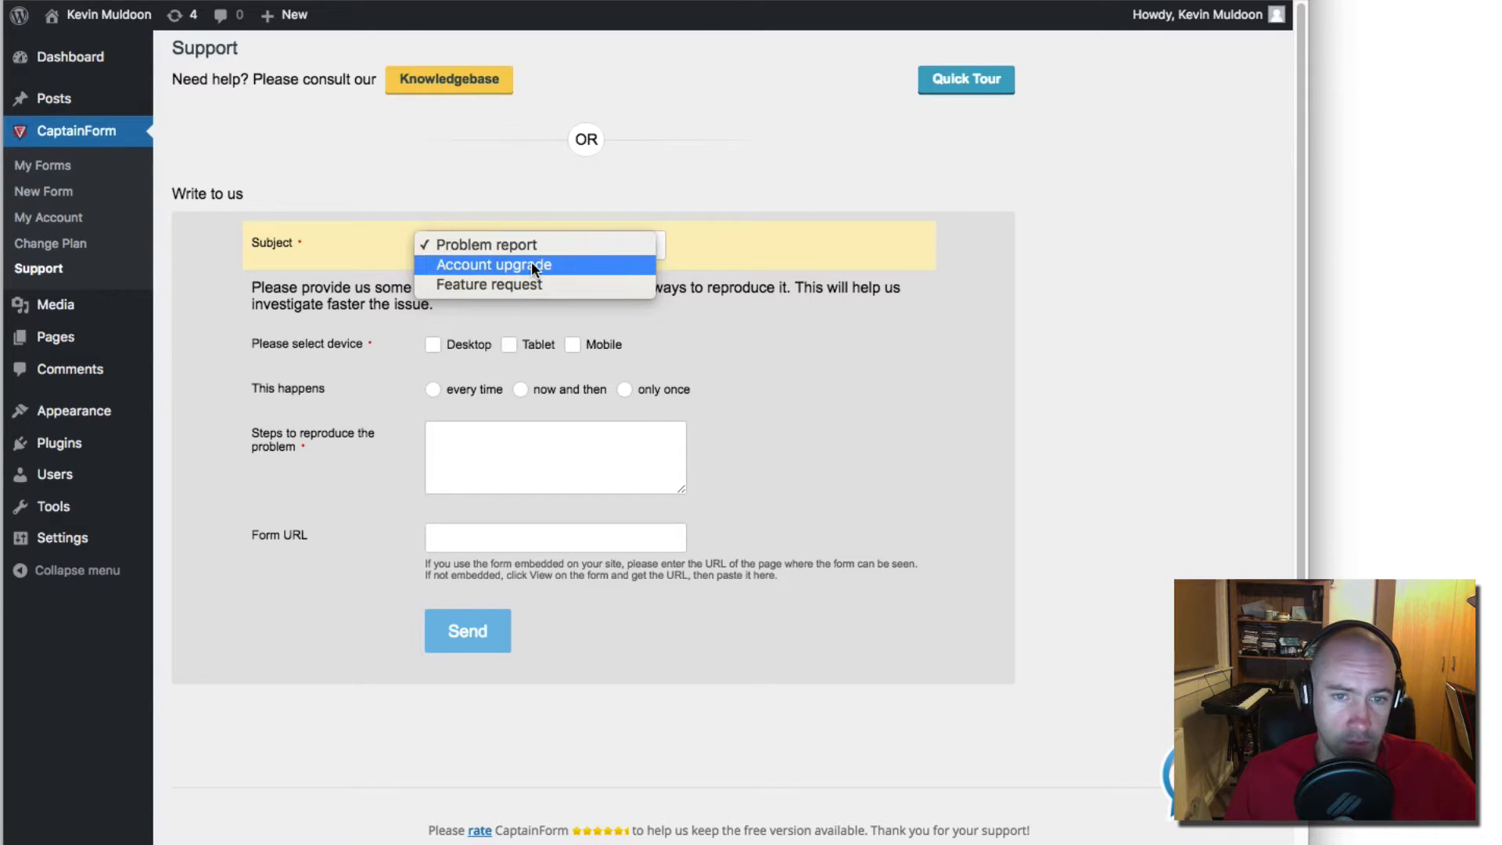
click(808, 335)
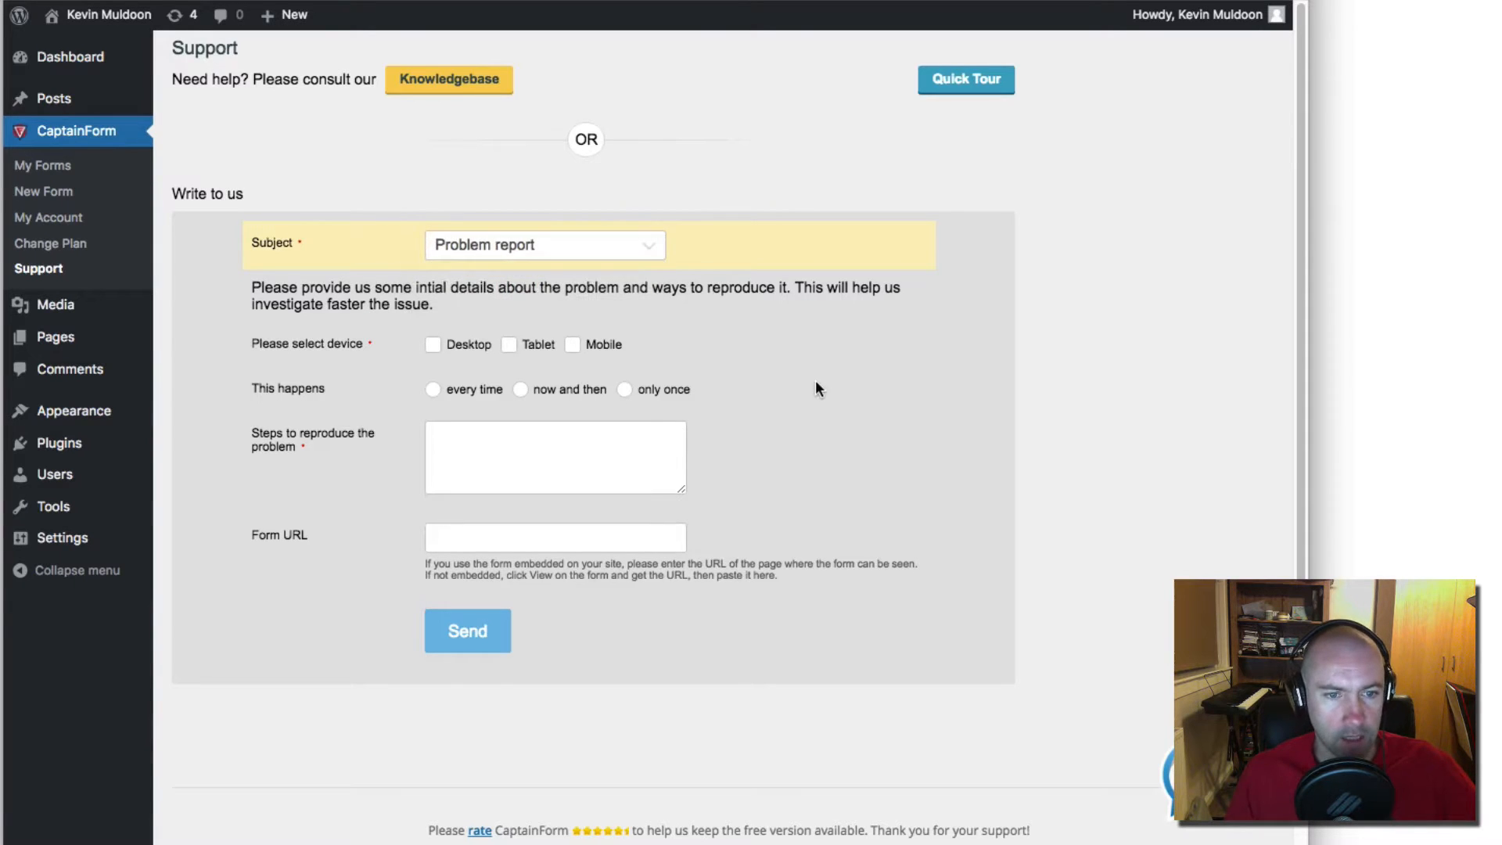
Step: Review the CaptainForm plan comparison, the current Hero plan and the frequently asked questions on the Change Plan page
click(59, 247)
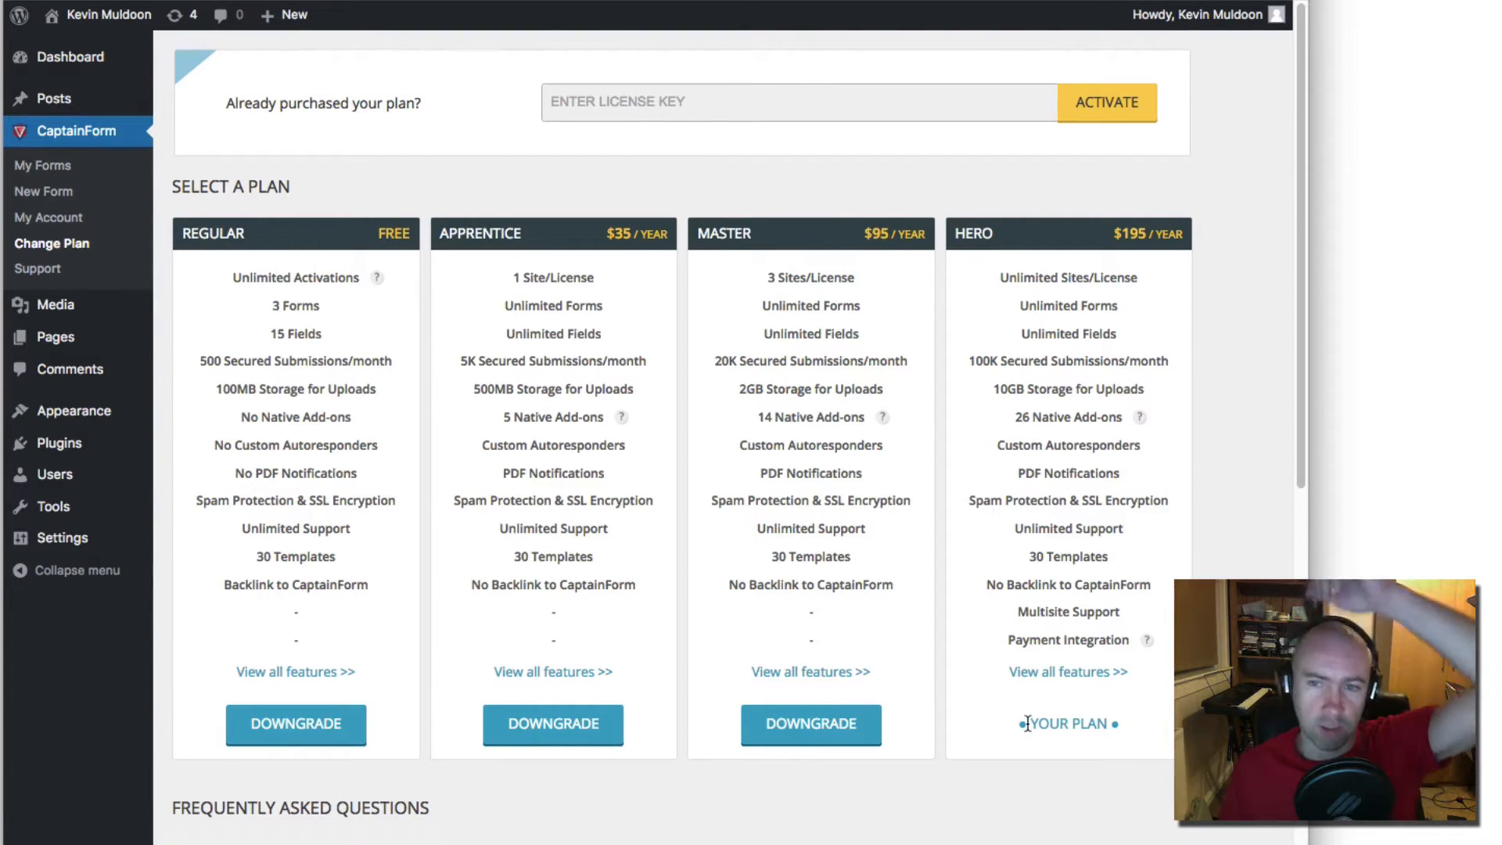
drag(1029, 724, 1151, 729)
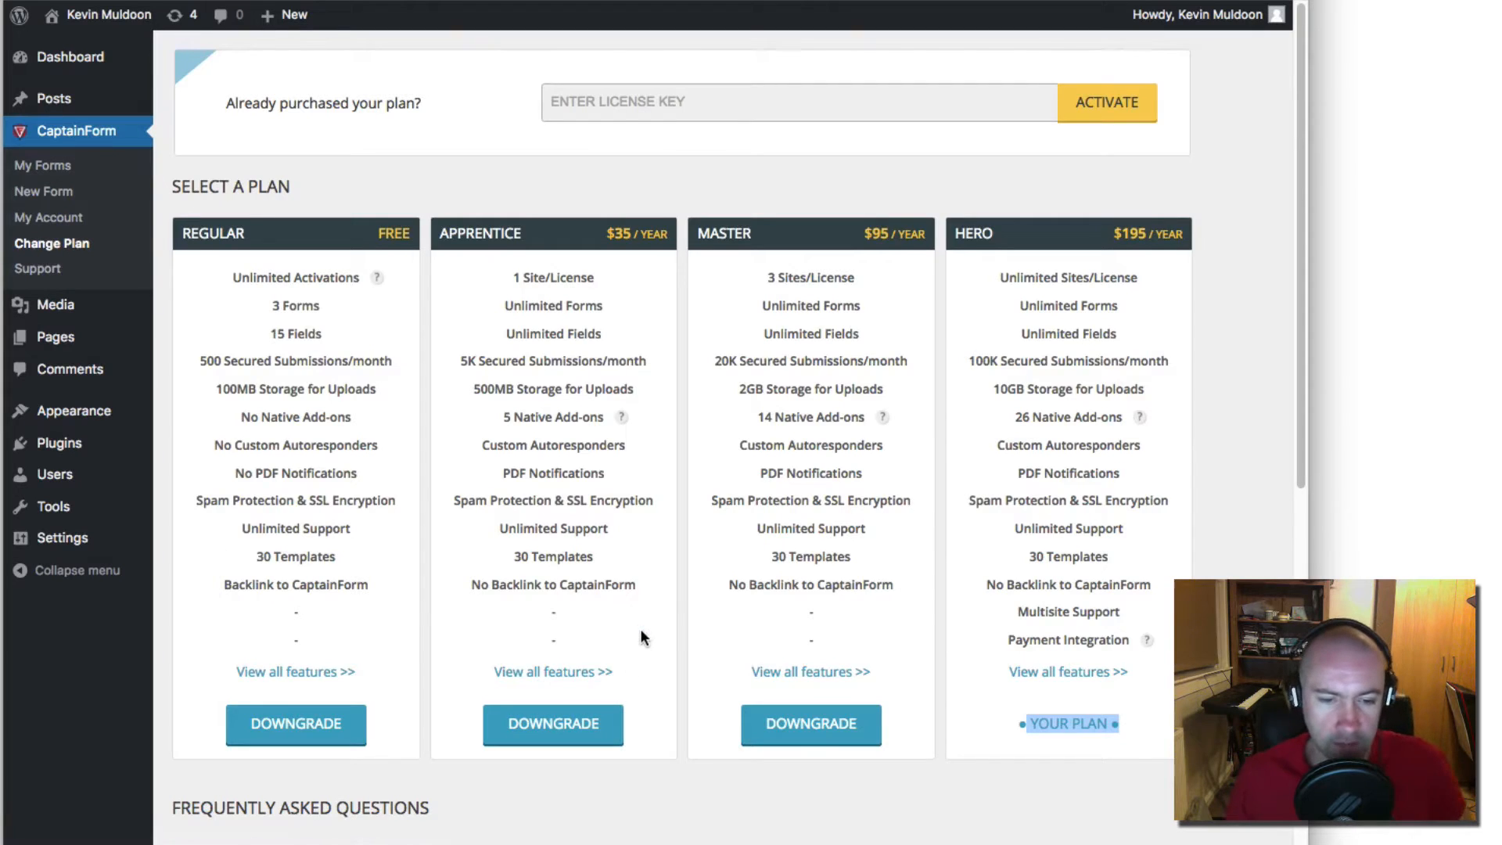
scroll(640, 625, down, 8)
scroll(640, 621, up, 5)
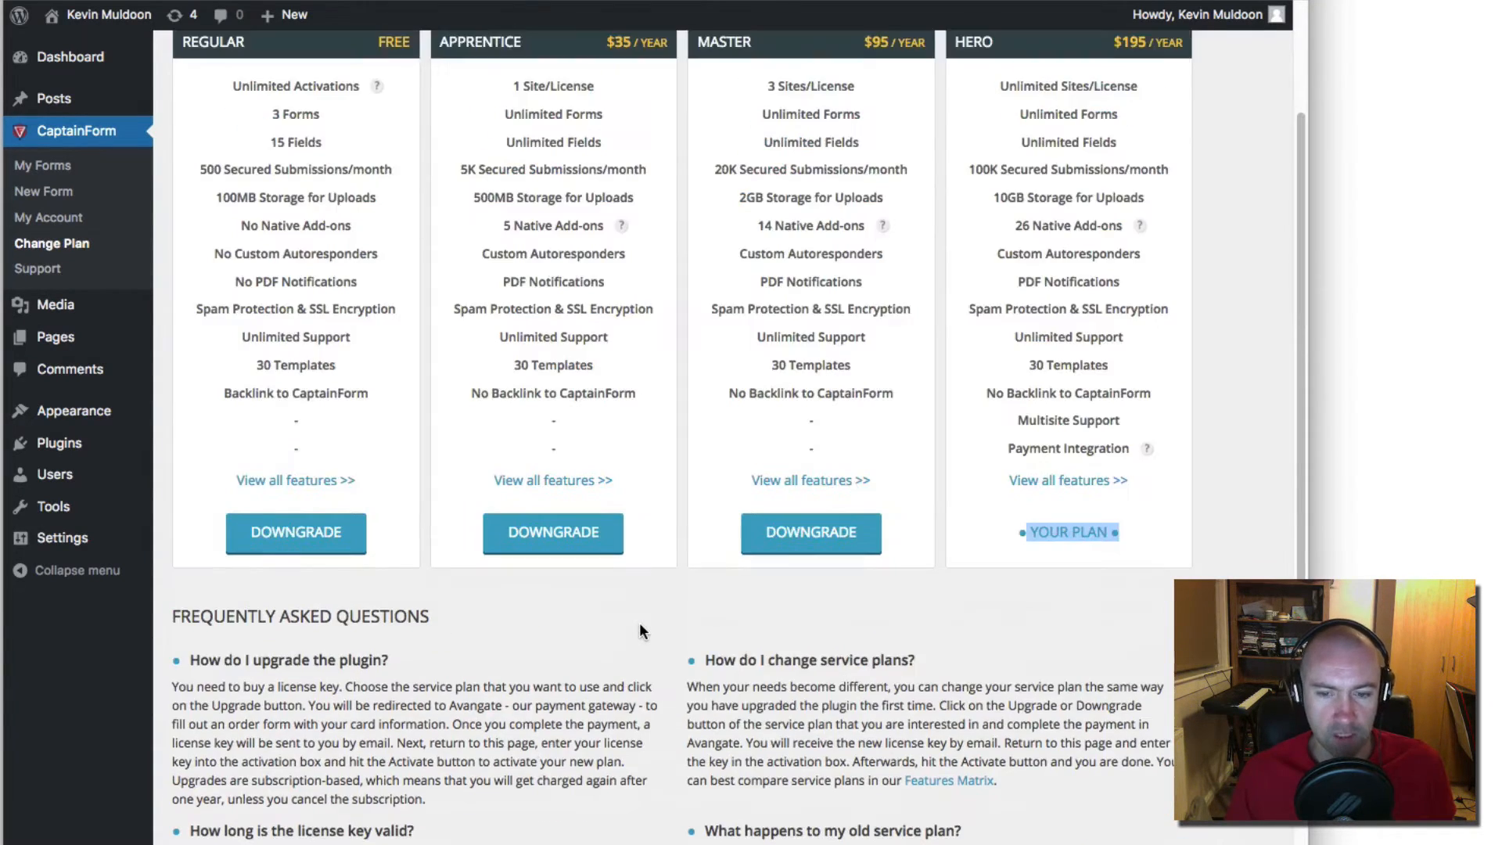
scroll(640, 628, up, 3)
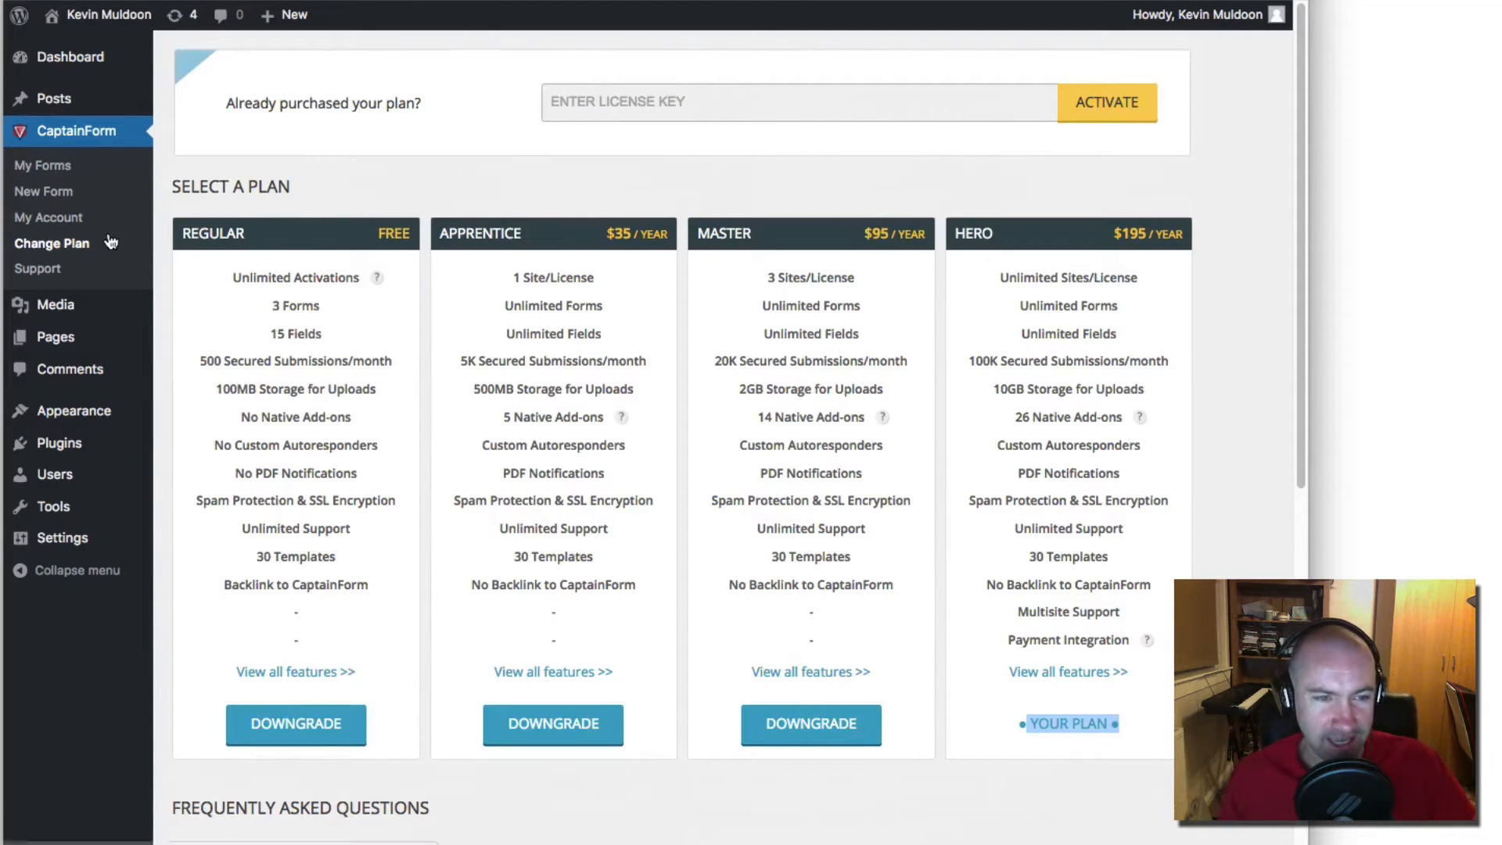
Step: Review the SMS credits and payment method on the CaptainForm My Account page, minimizing the live chat
click(67, 227)
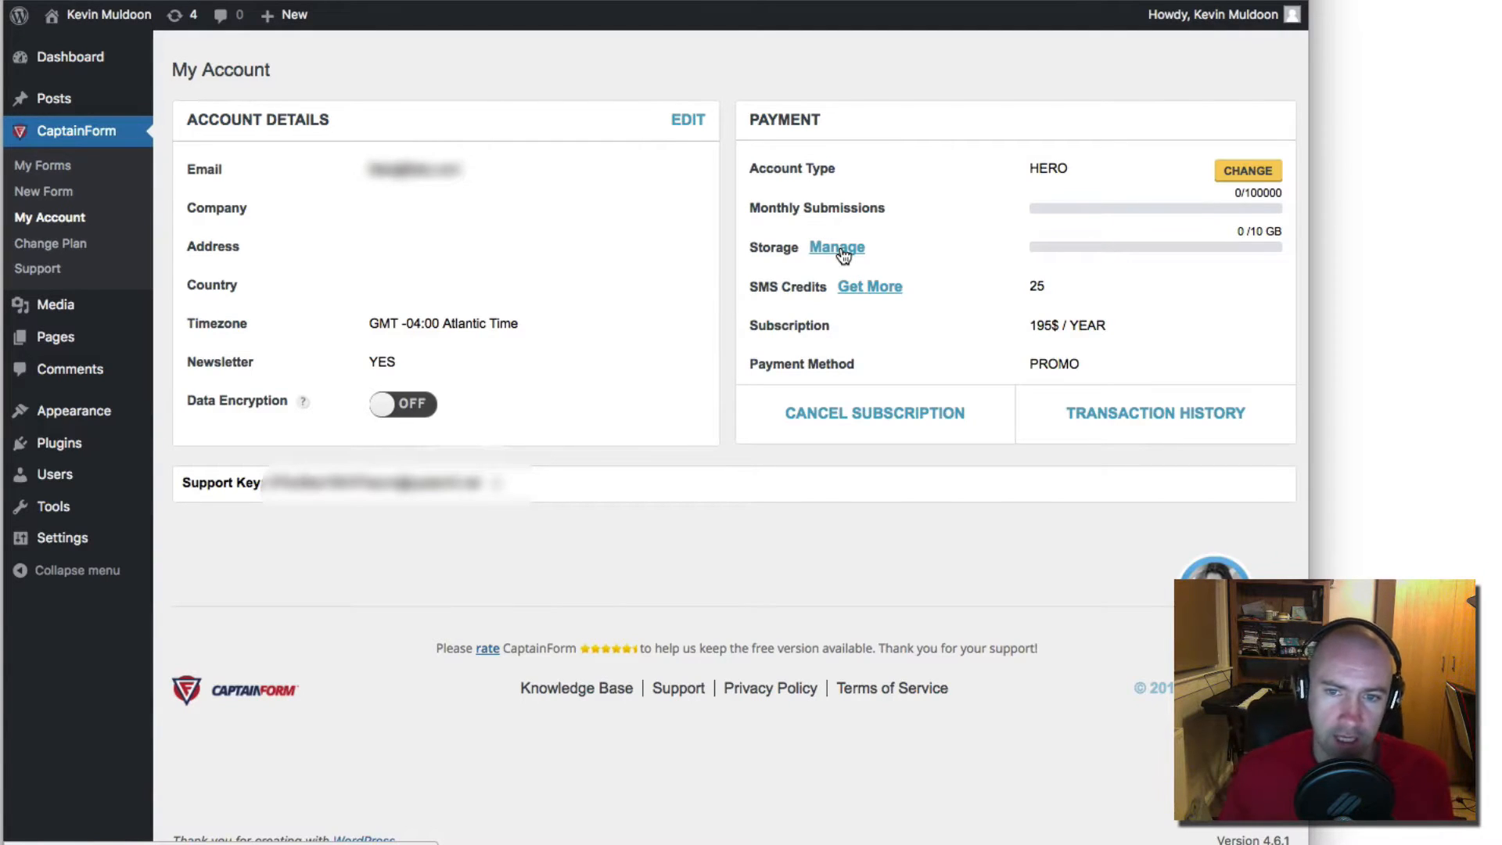
drag(825, 284, 747, 286)
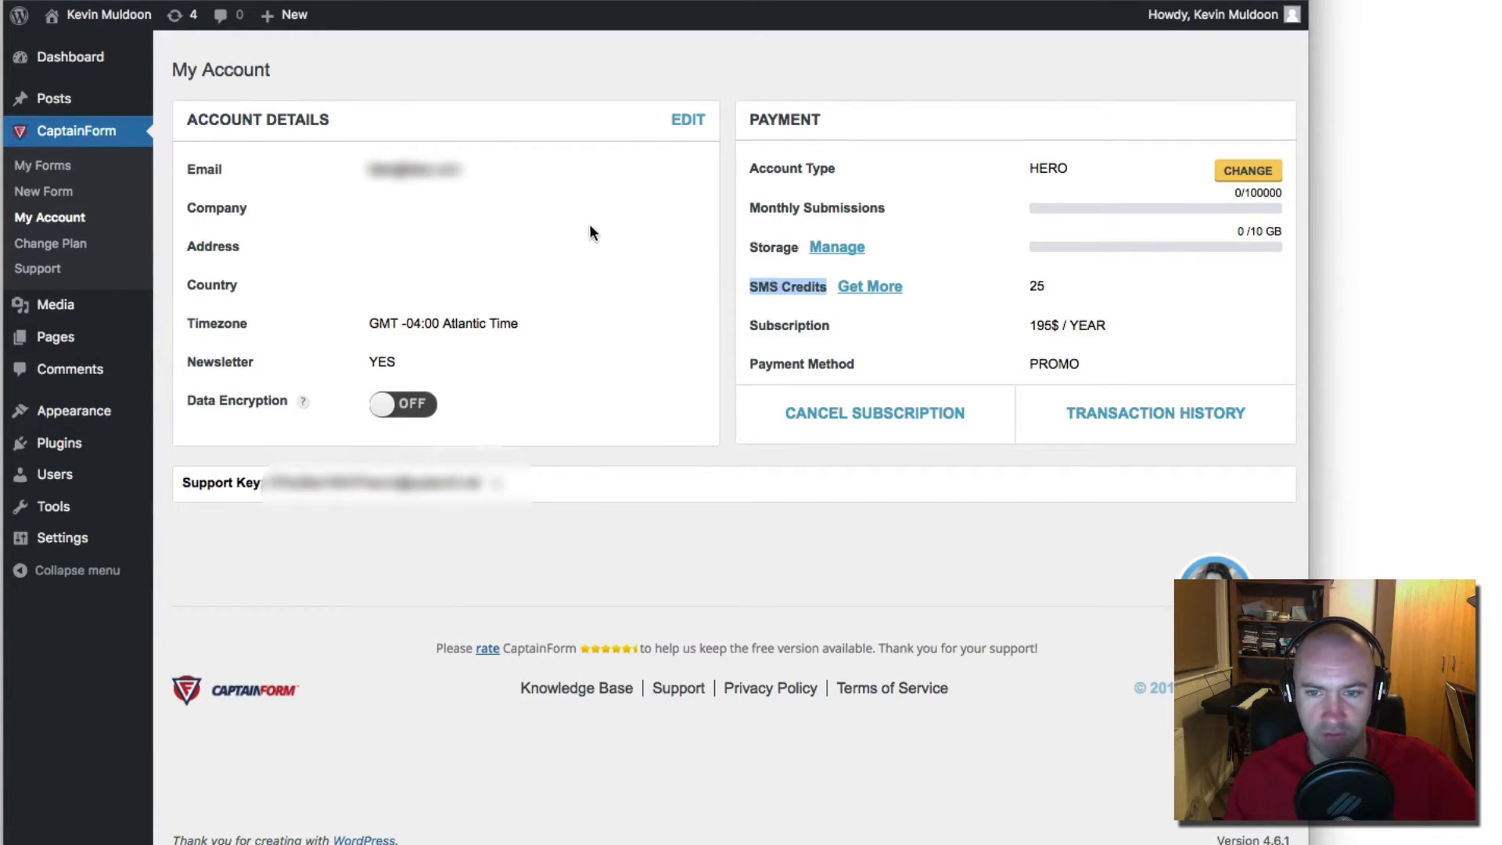
click(1245, 358)
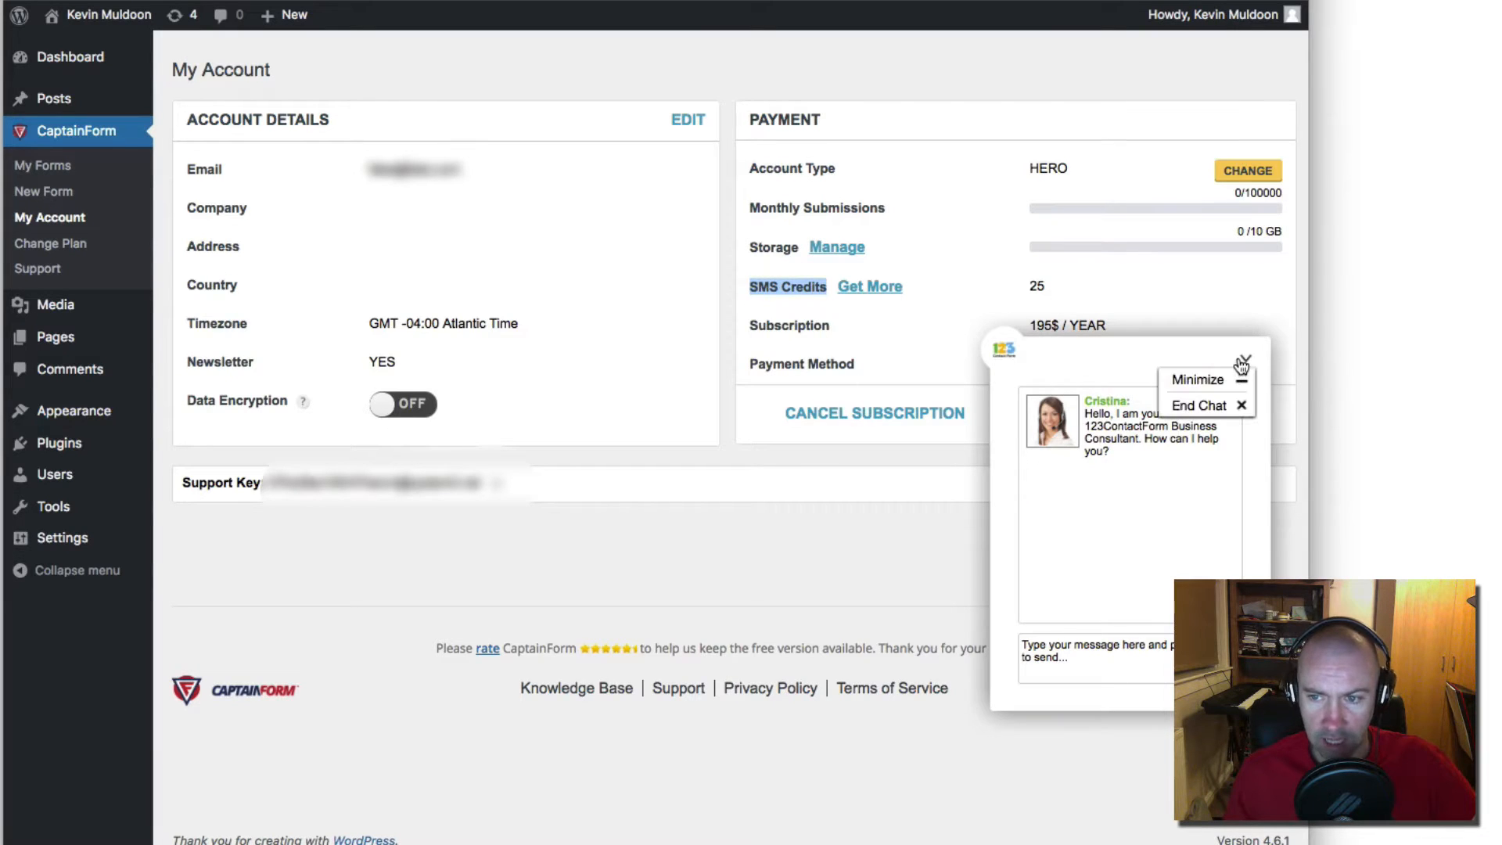
click(1242, 383)
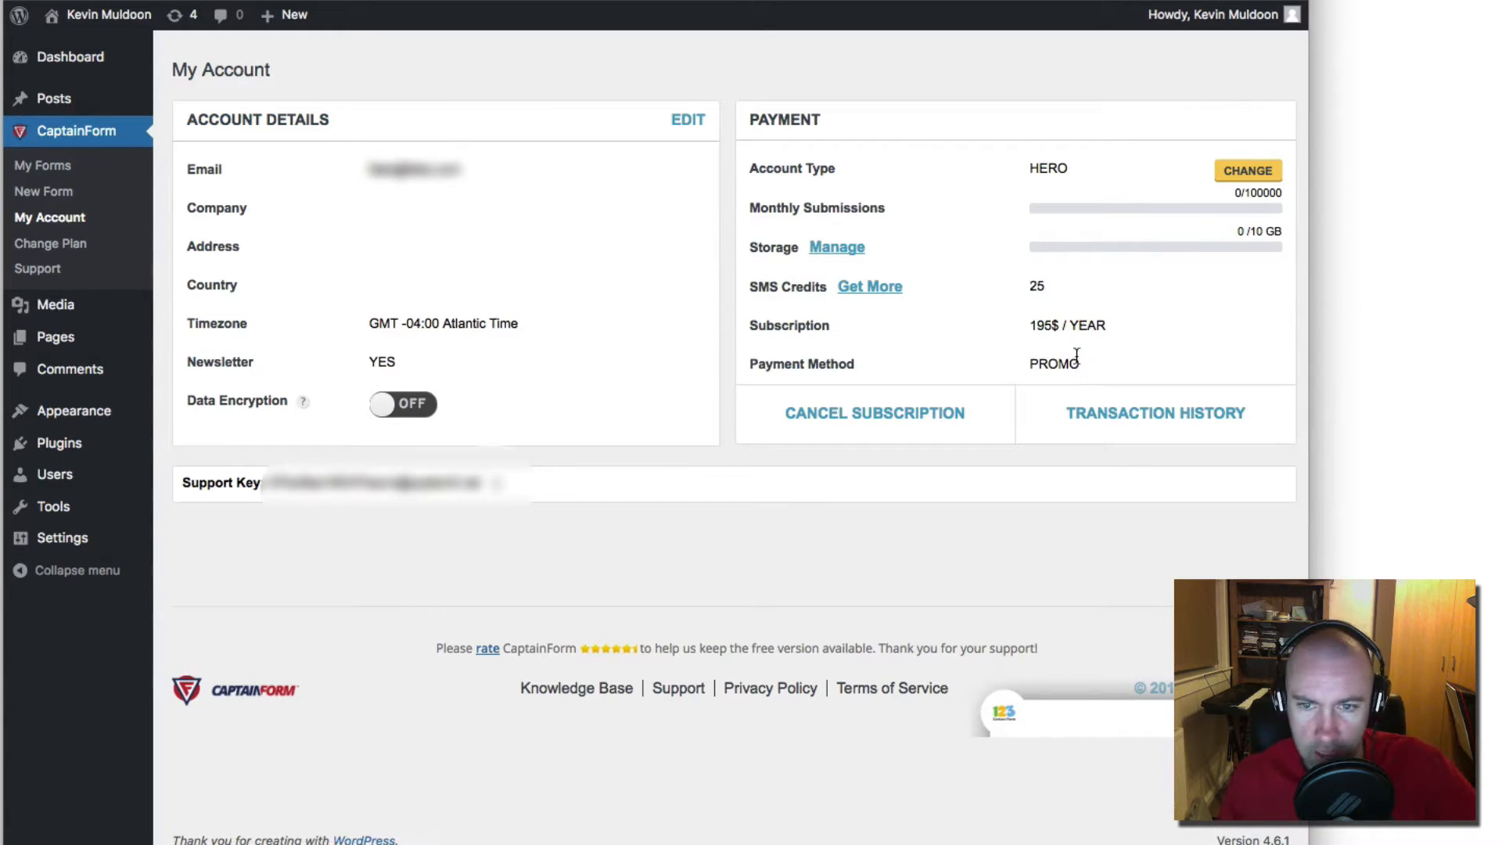
drag(1078, 362, 1020, 362)
click(922, 364)
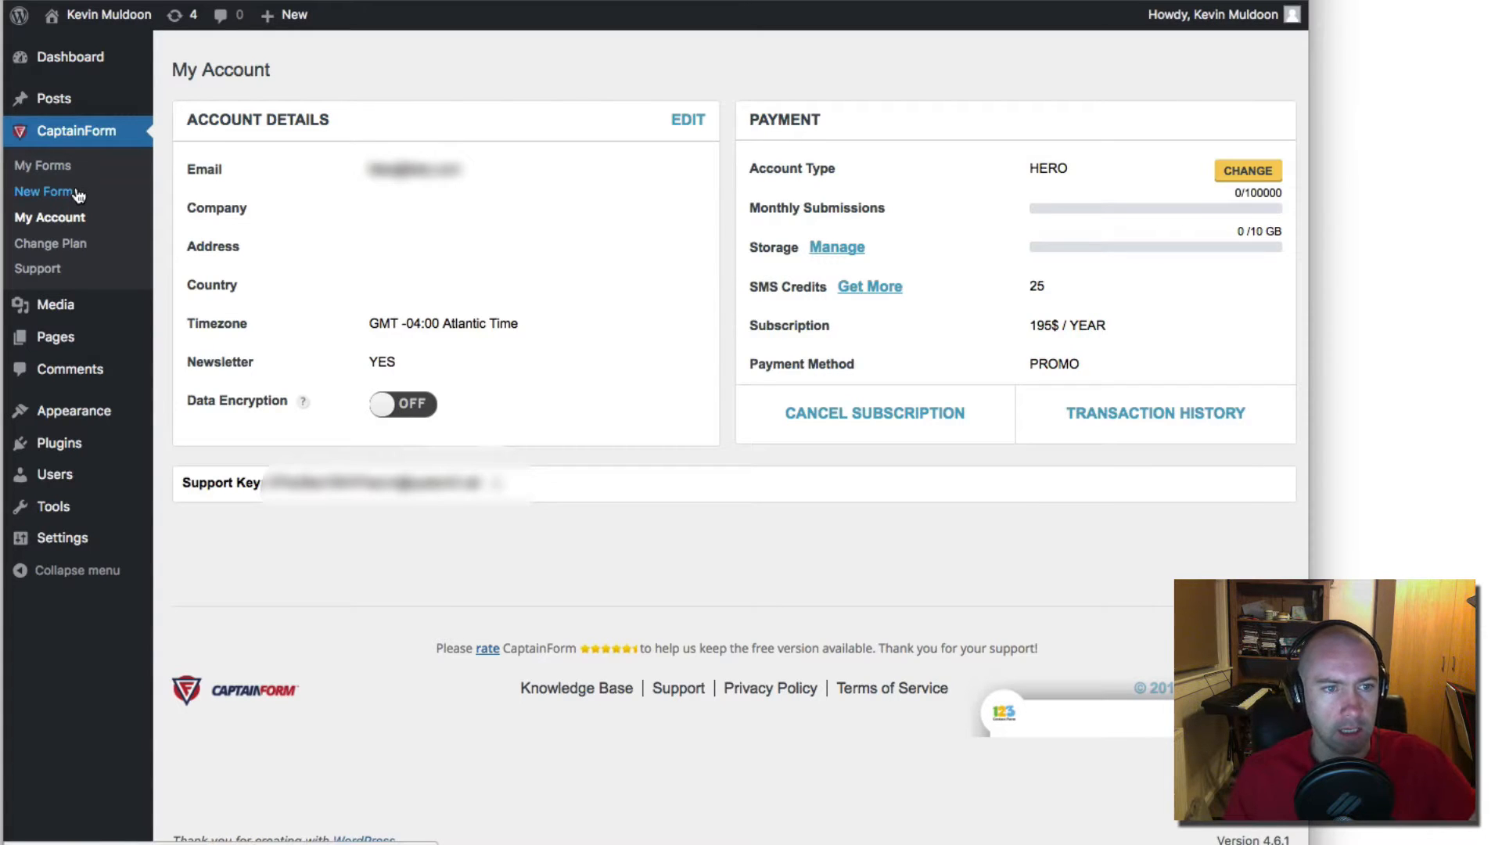
Step: Go to the My Forms list, view the new form types and open the form template selection page
click(60, 172)
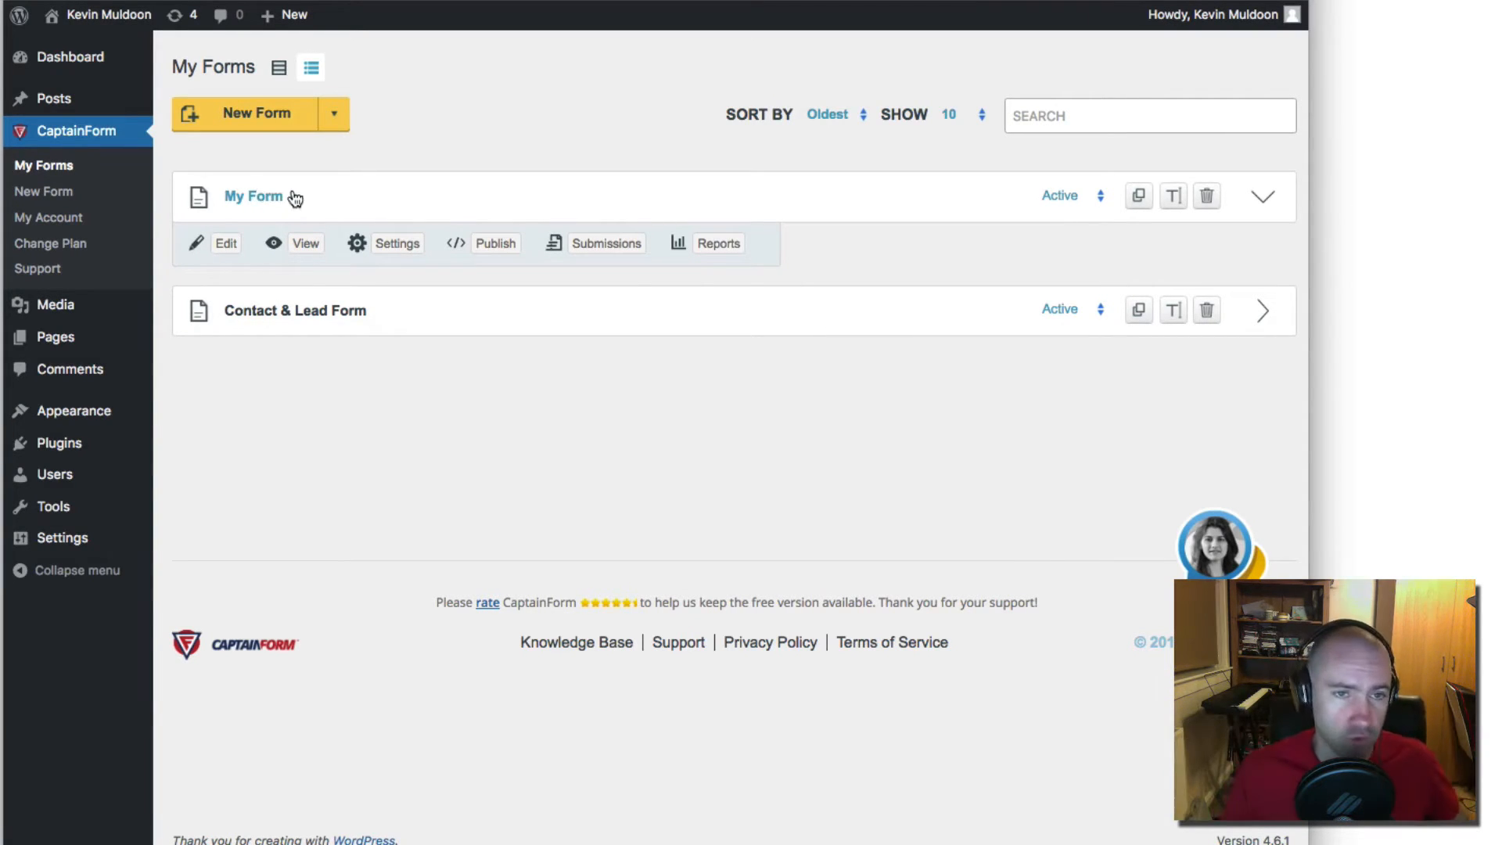
click(335, 118)
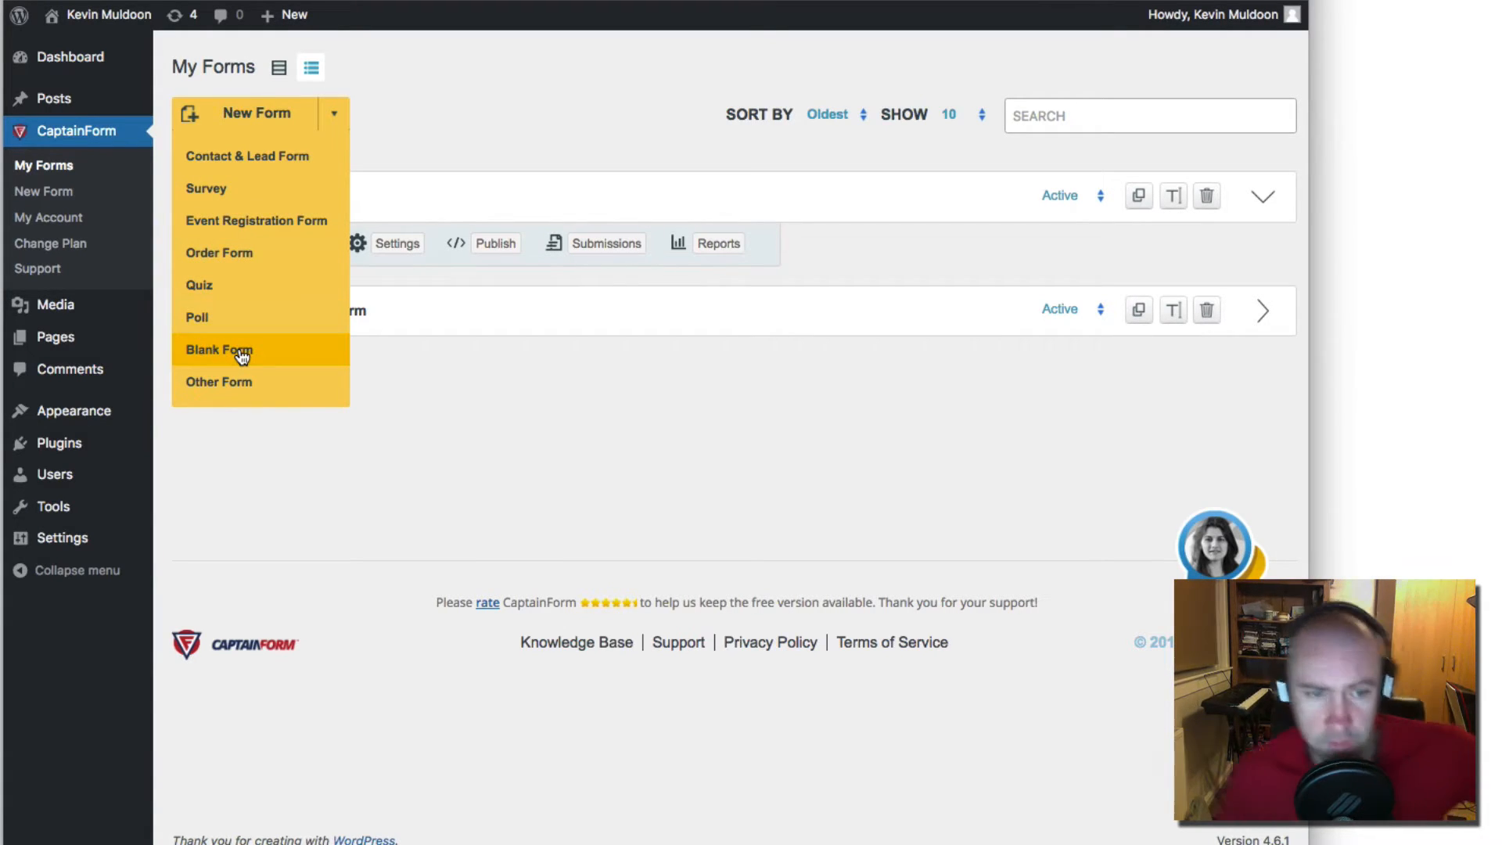
click(274, 356)
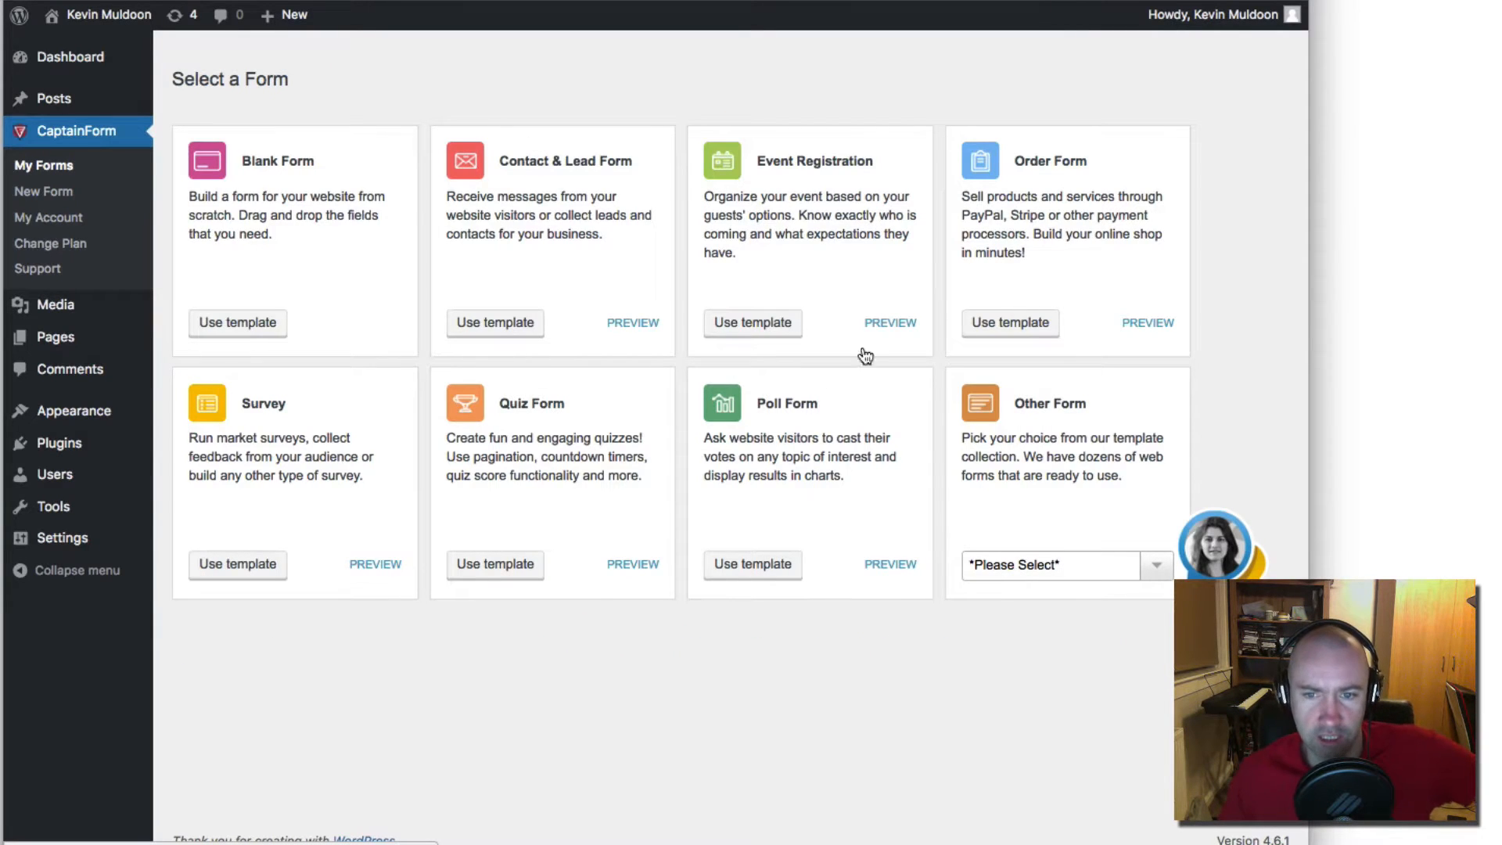
Step: Browse the categorized template list under Other Form without choosing a template
click(1146, 564)
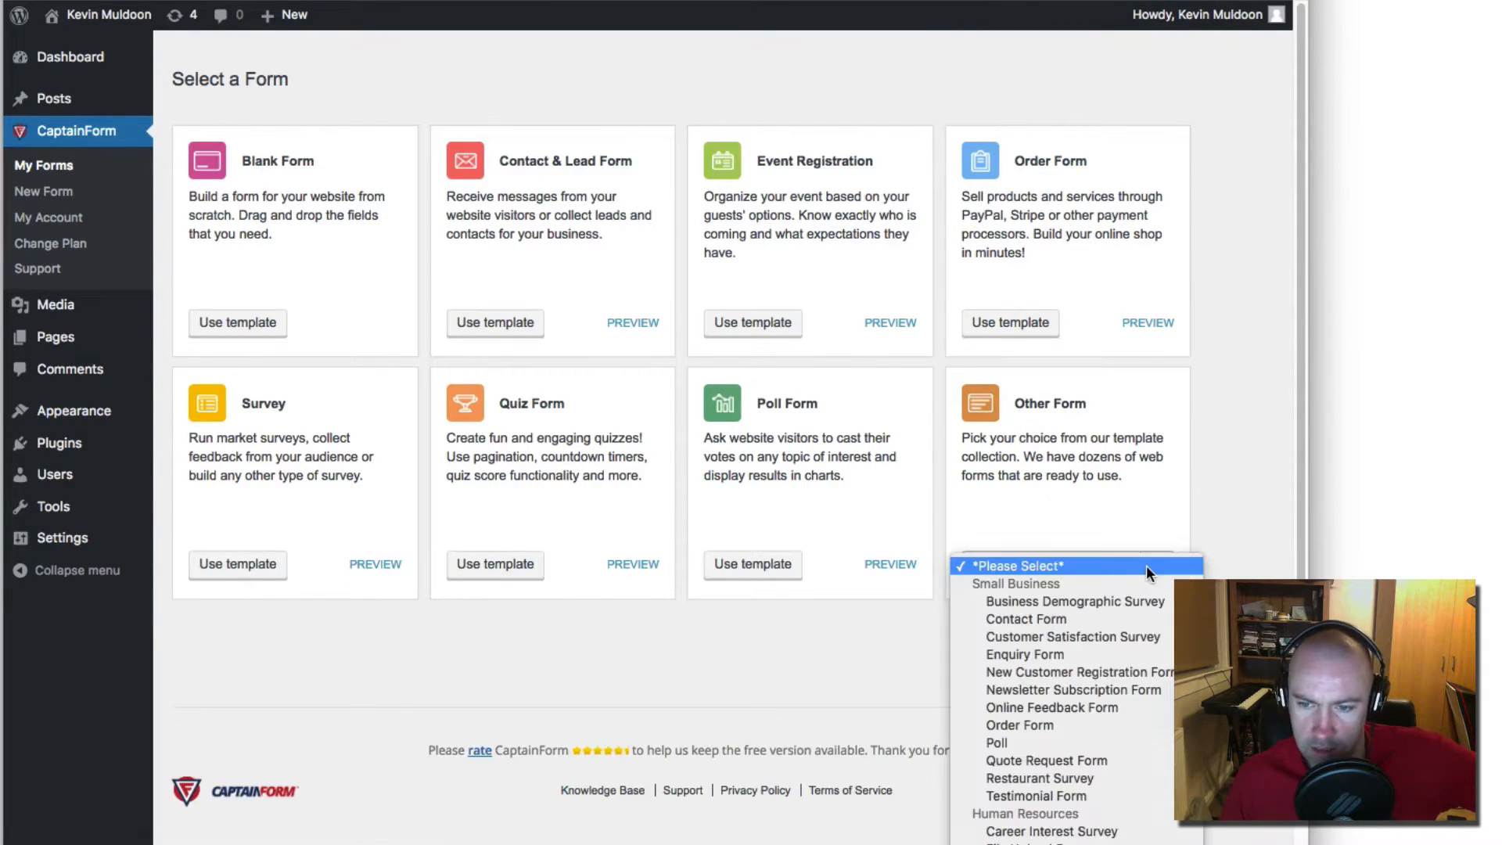
scroll(1113, 640, down, 5)
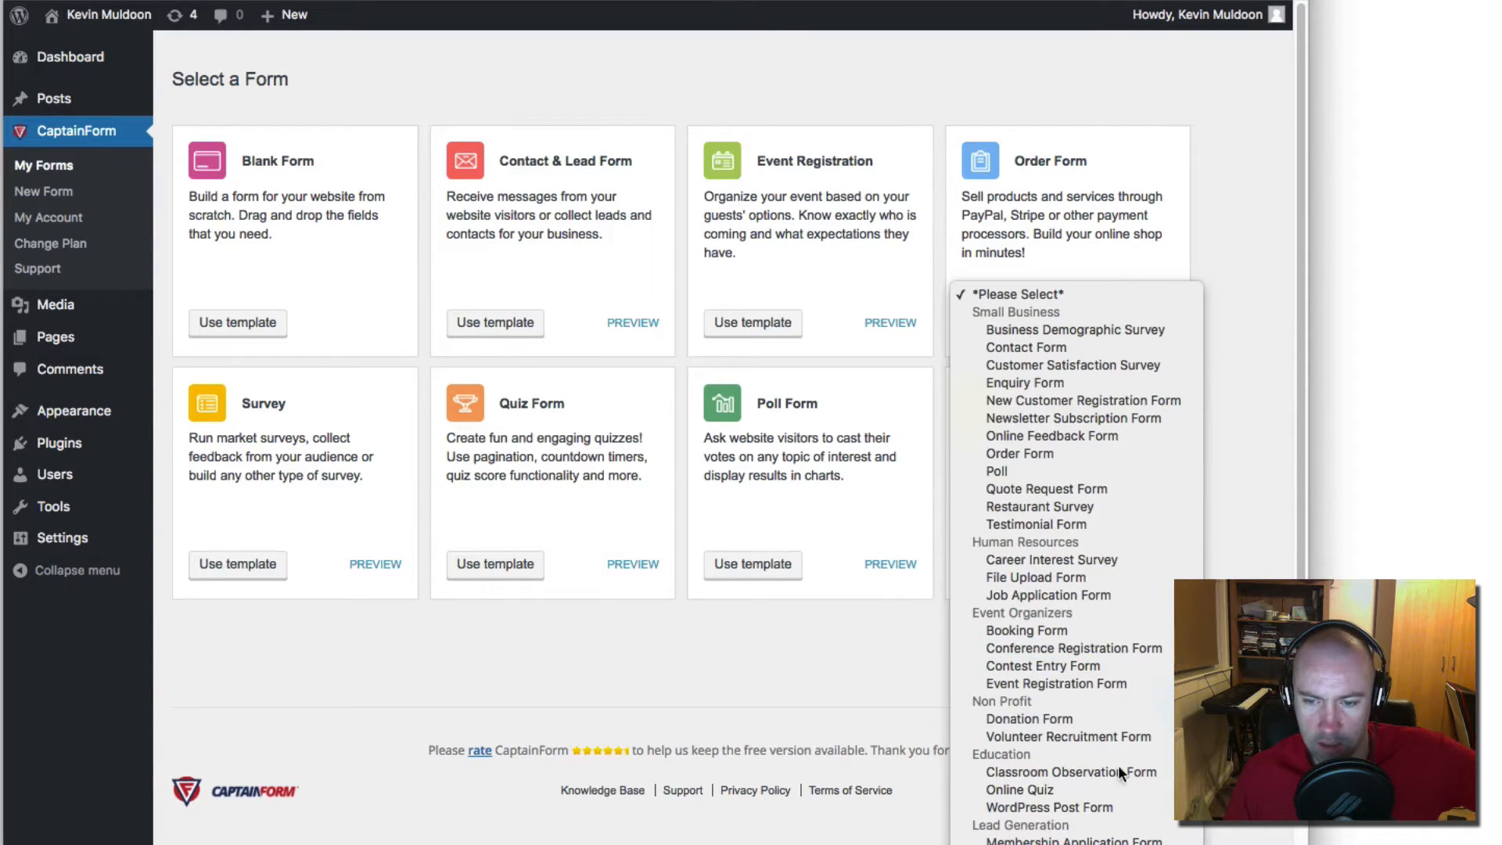
click(855, 690)
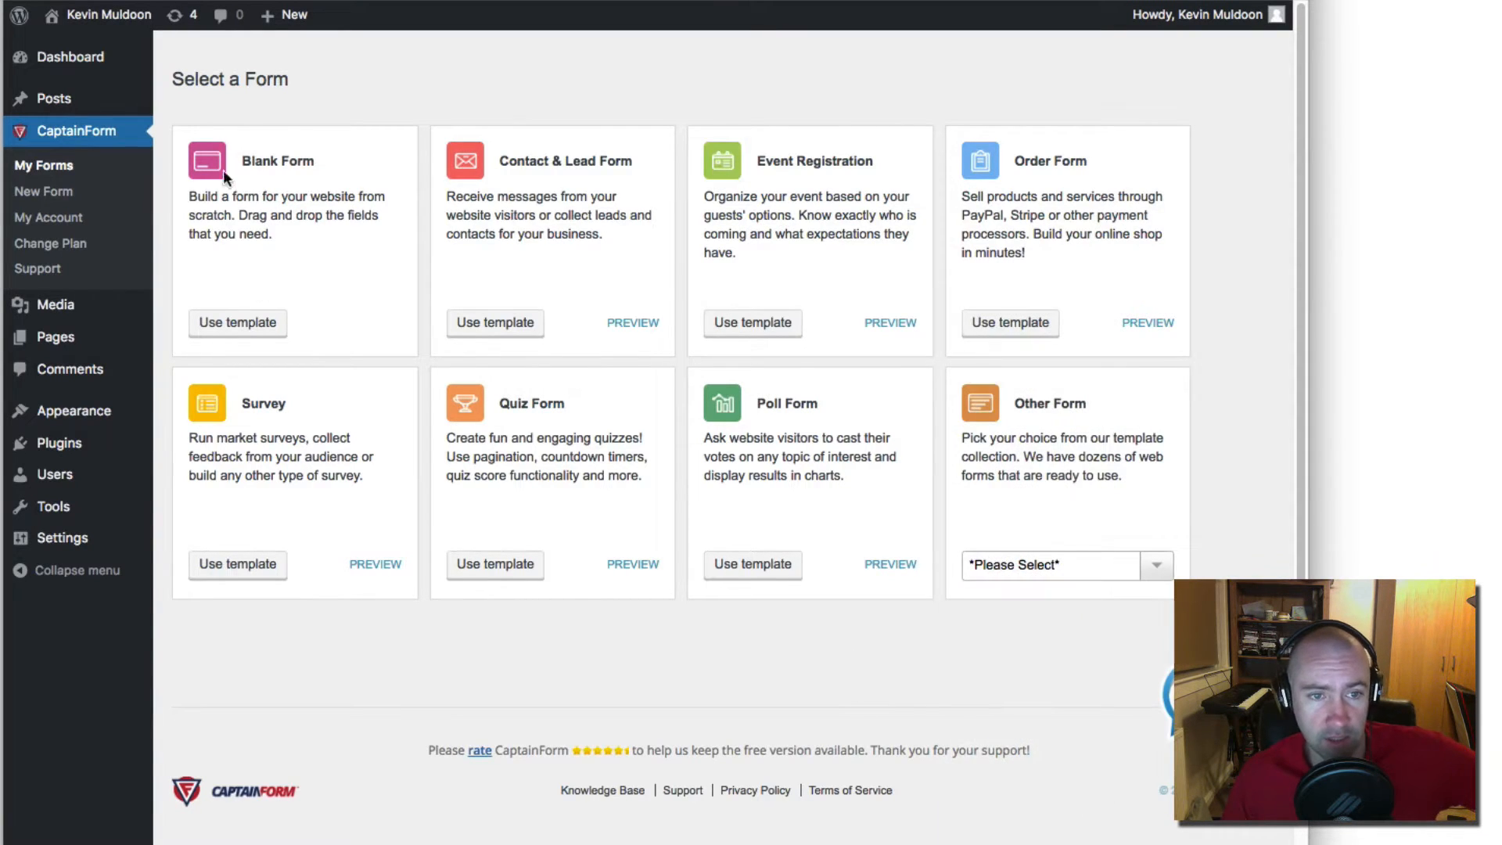
click(1166, 574)
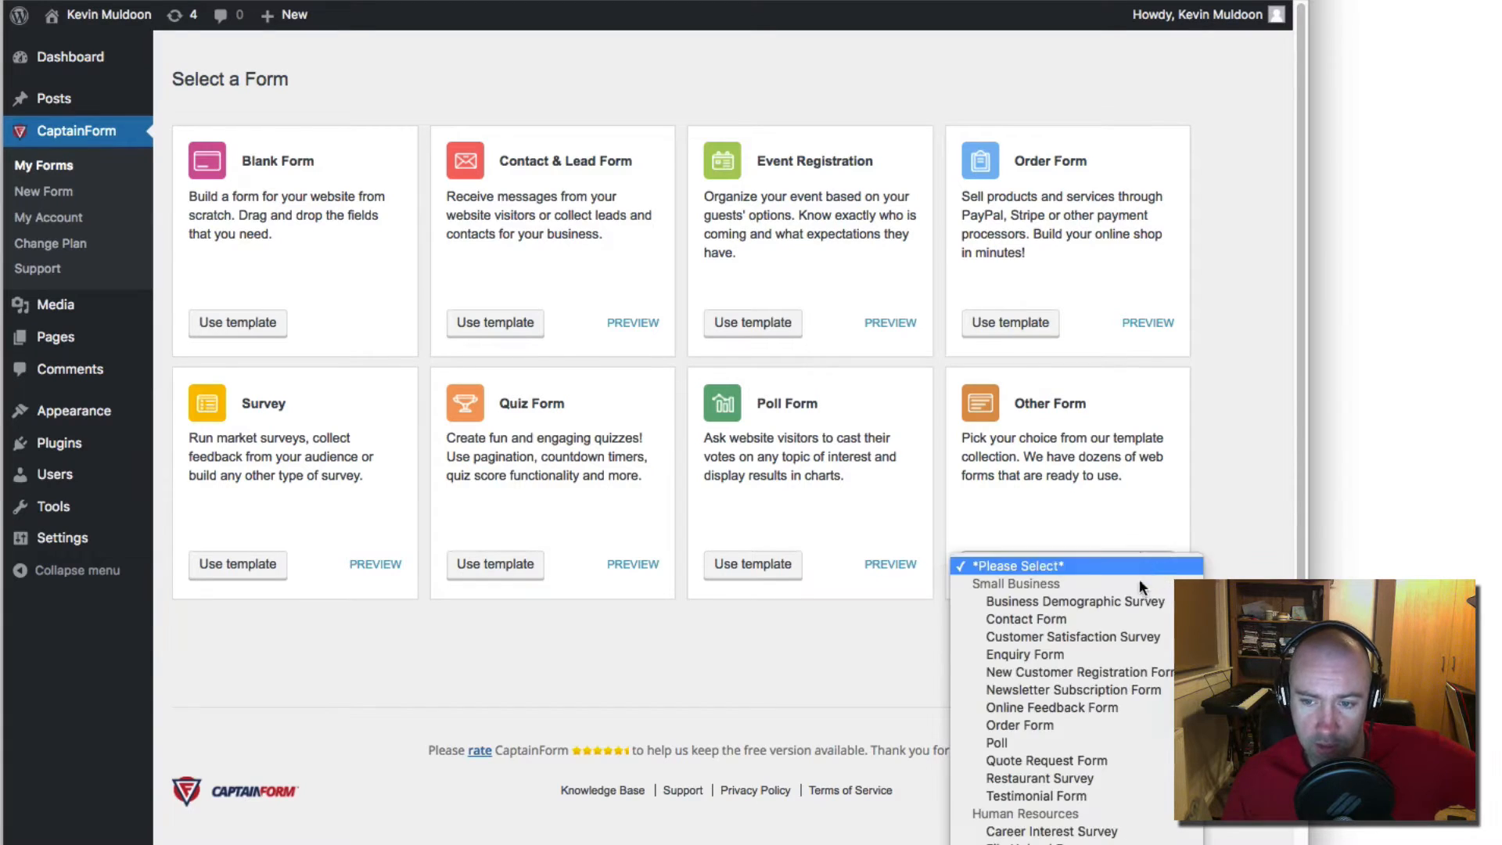
scroll(1130, 673, down, 5)
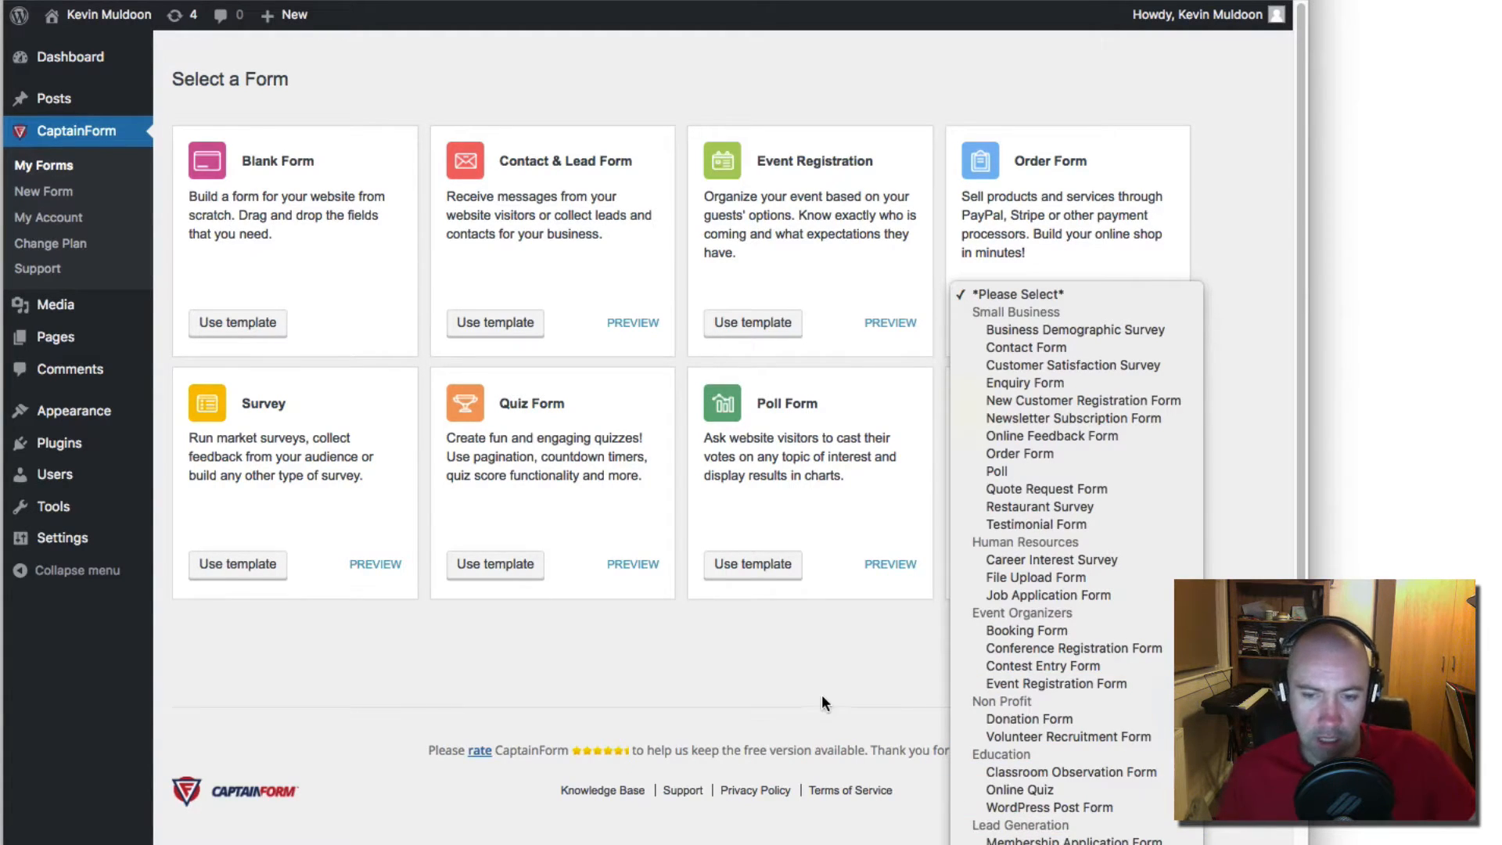
click(800, 670)
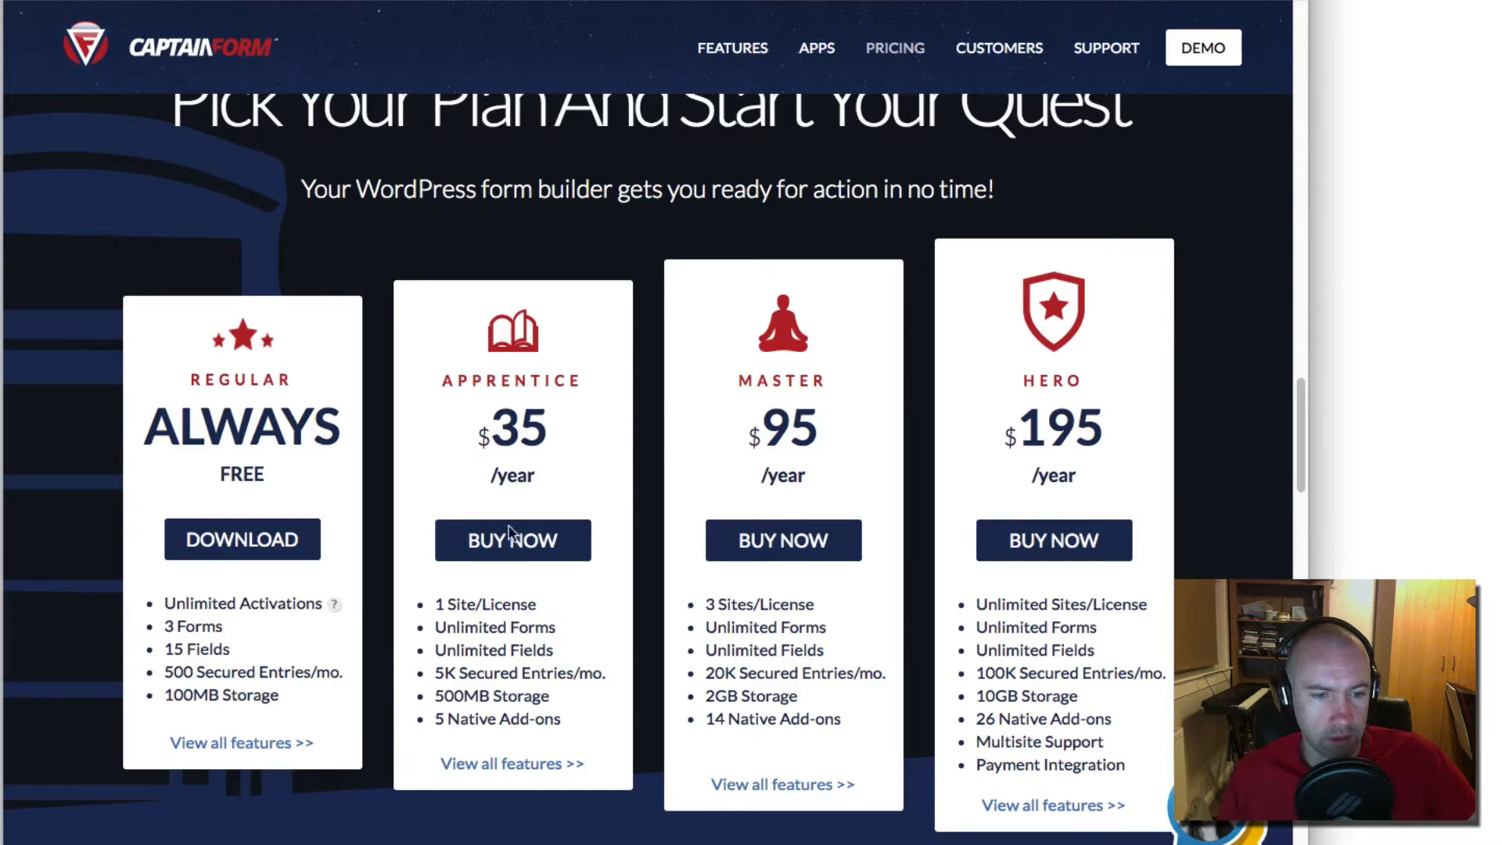
Step: Switch to the CaptainForm website, open the Regular plan's full feature list and compare form templates across the plans
click(260, 751)
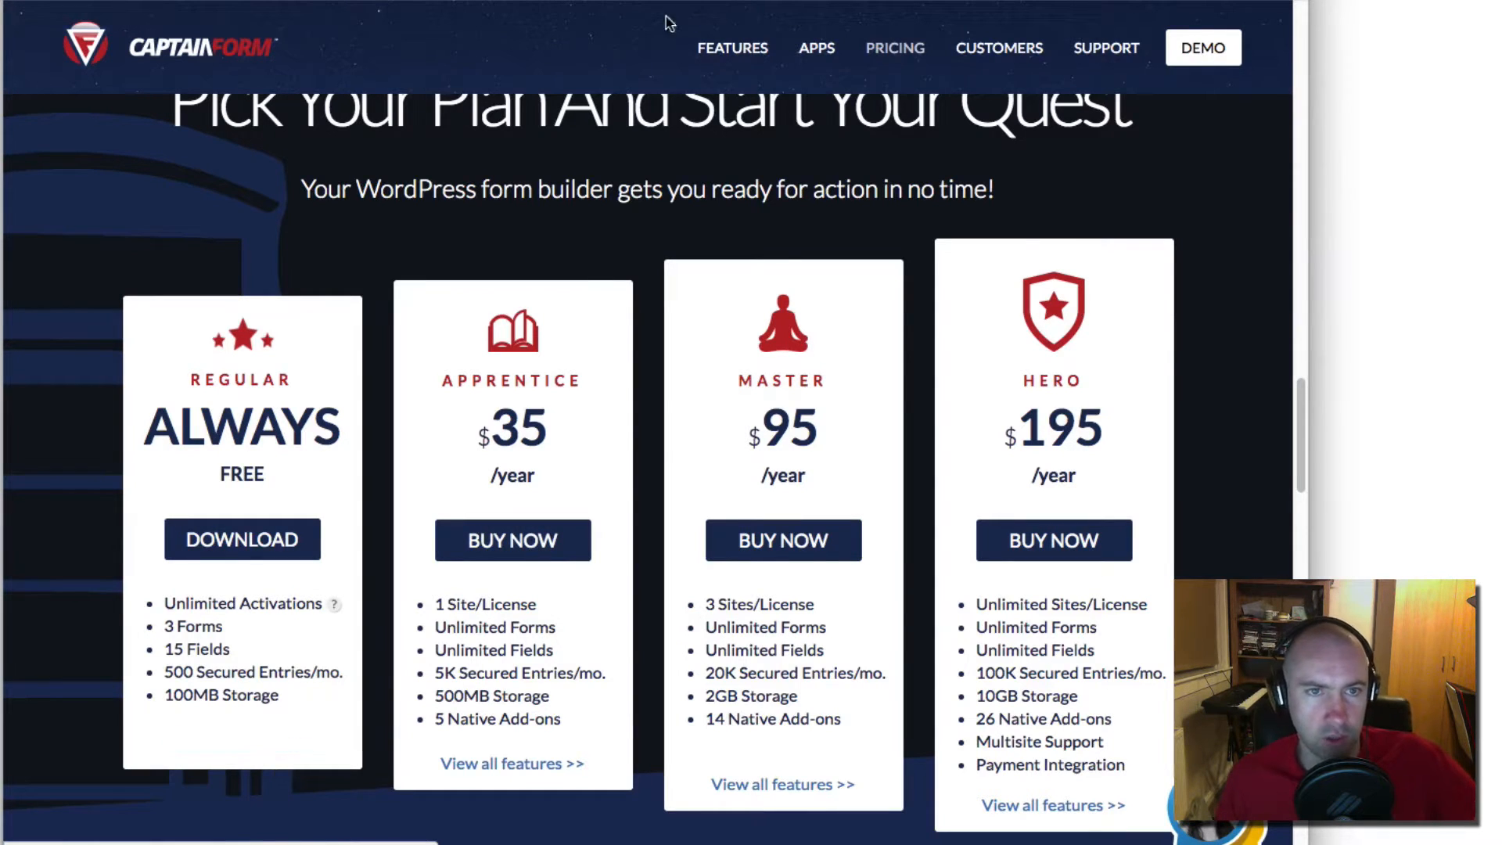
scroll(480, 430, down, 7)
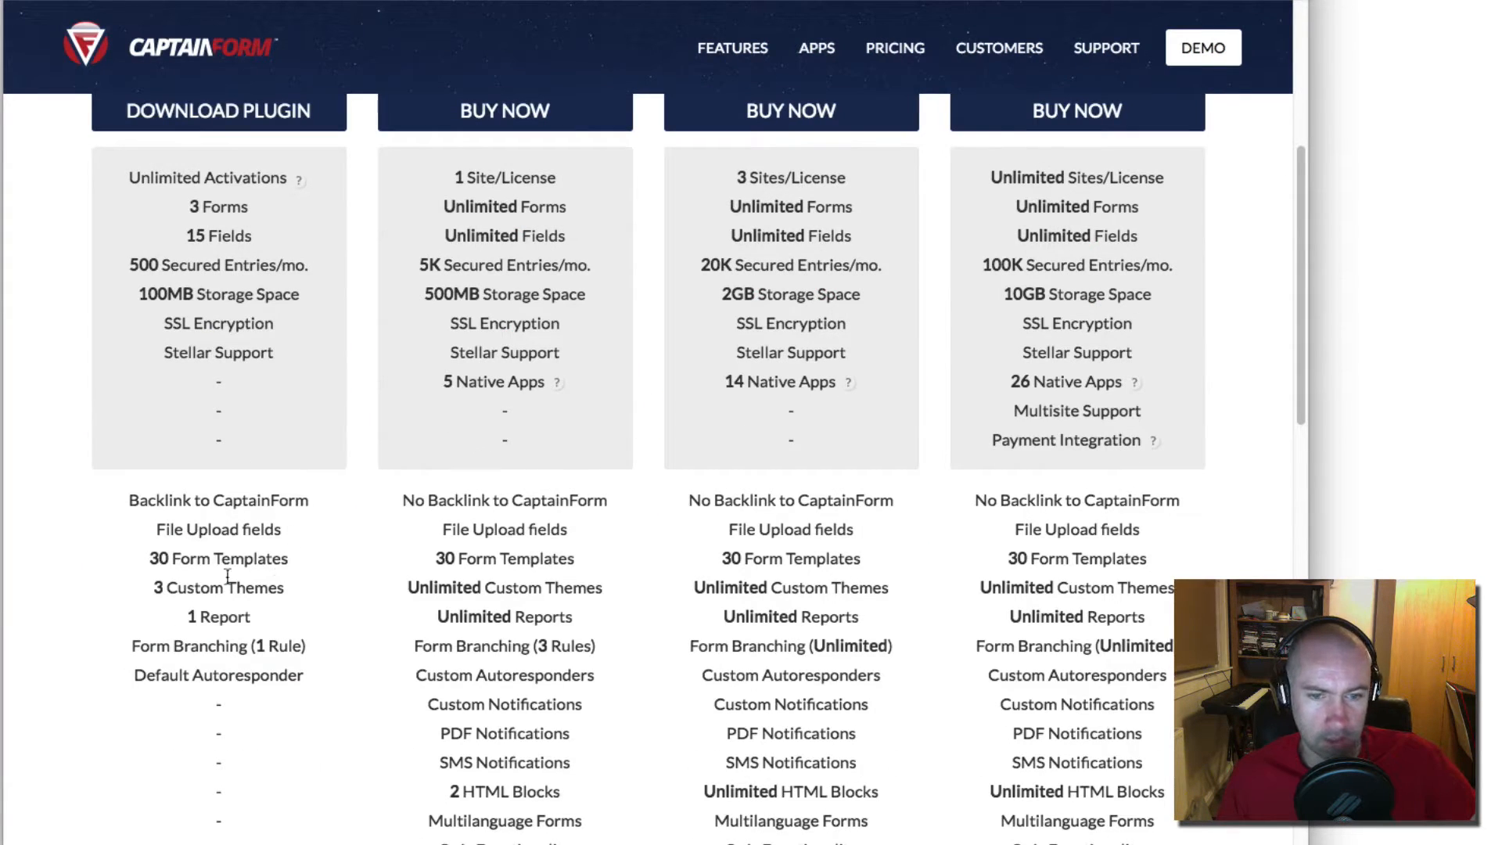
drag(153, 561, 1163, 567)
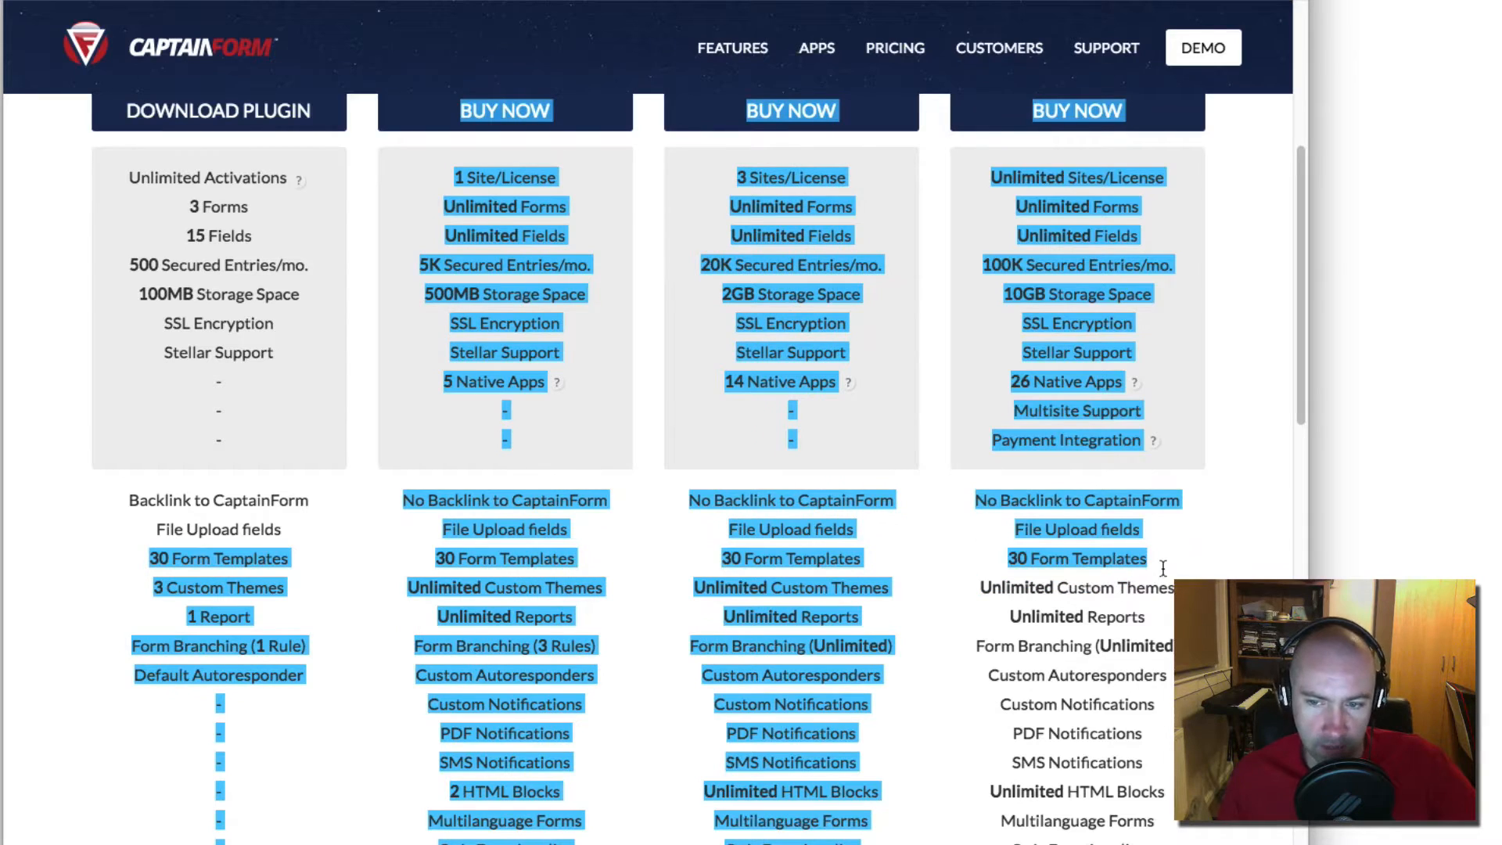
click(1063, 570)
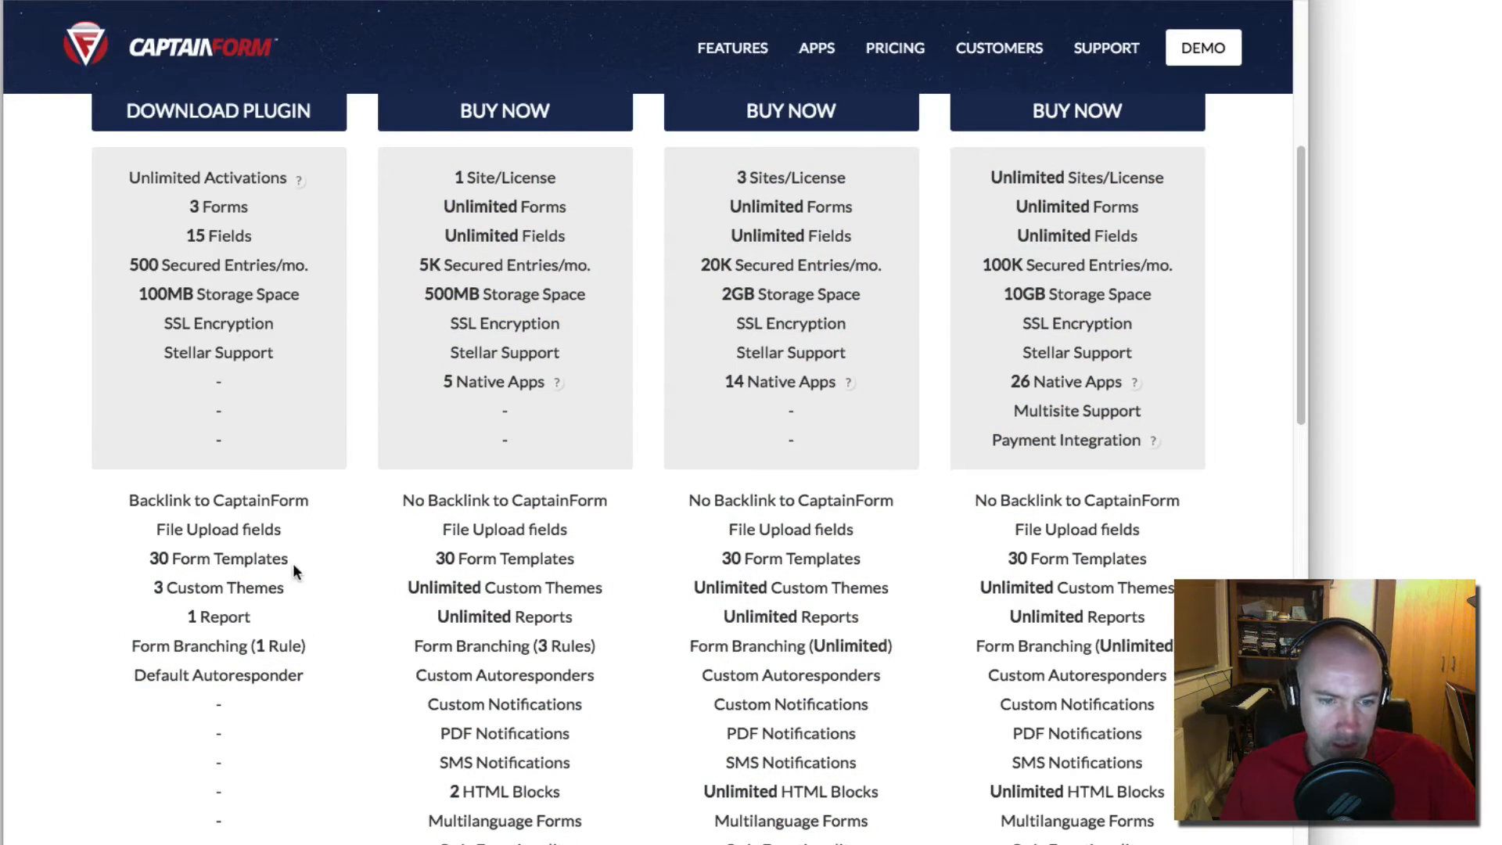
mouse_move(289, 561)
mouse_down()
mouse_move(151, 559)
mouse_move(286, 556)
mouse_up()
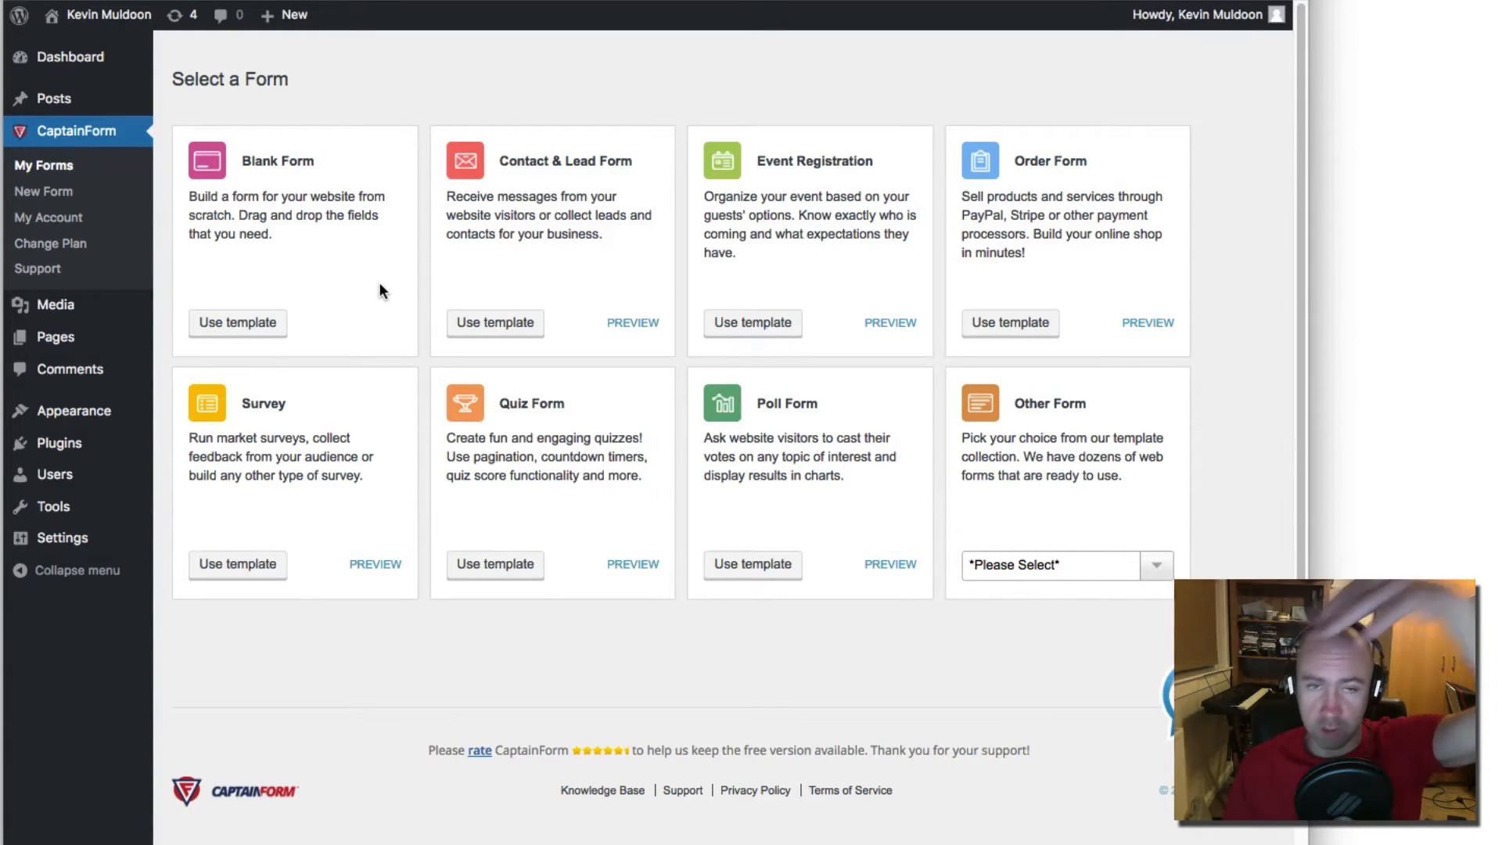
Step: Return to the Select a Form page in the WordPress dashboard and look through the Other Form templates again
mouse_move(150, 447)
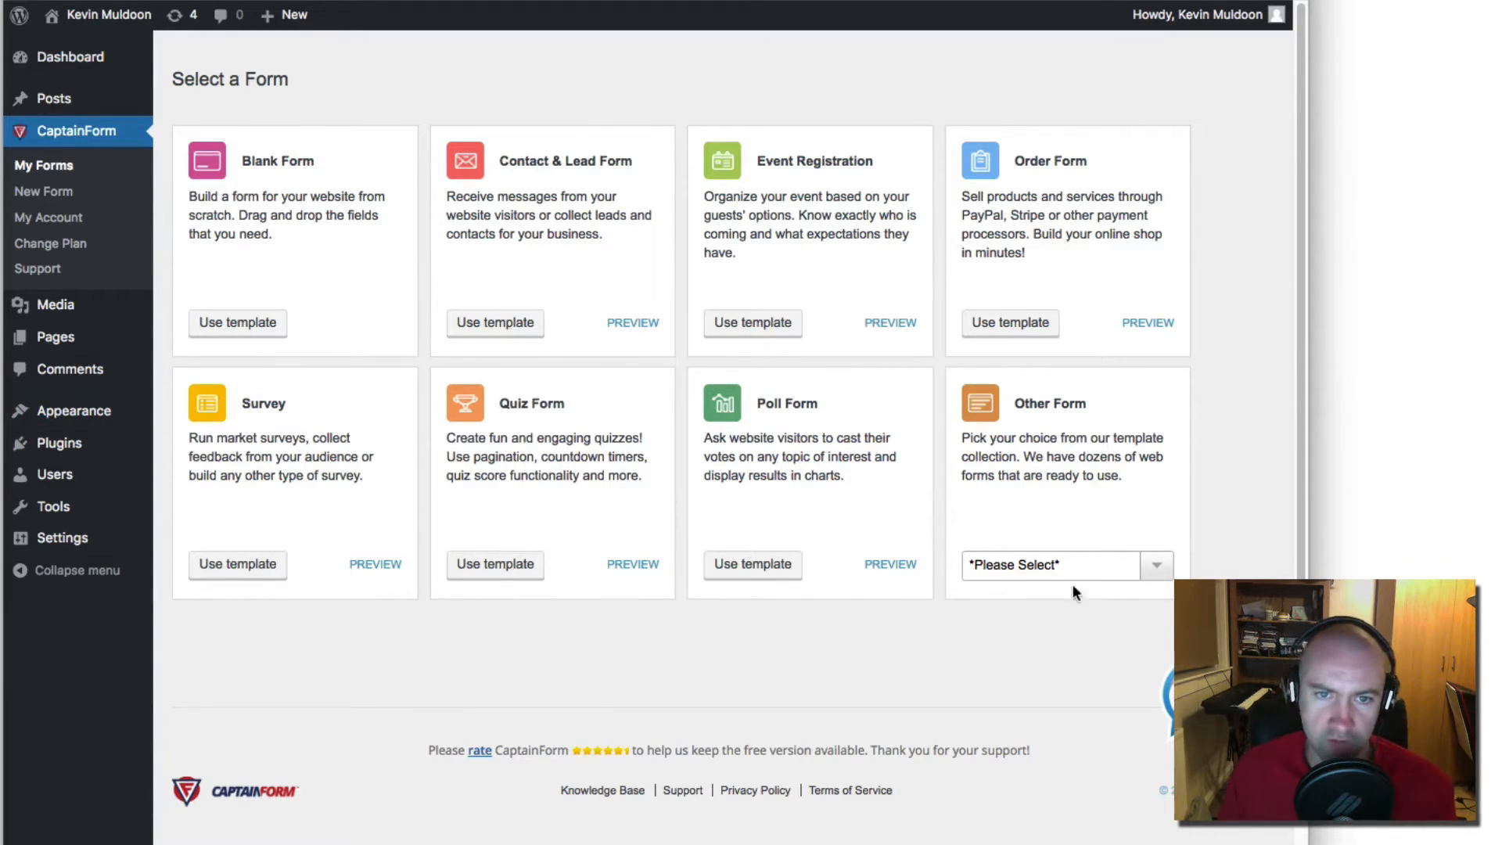
click(1156, 565)
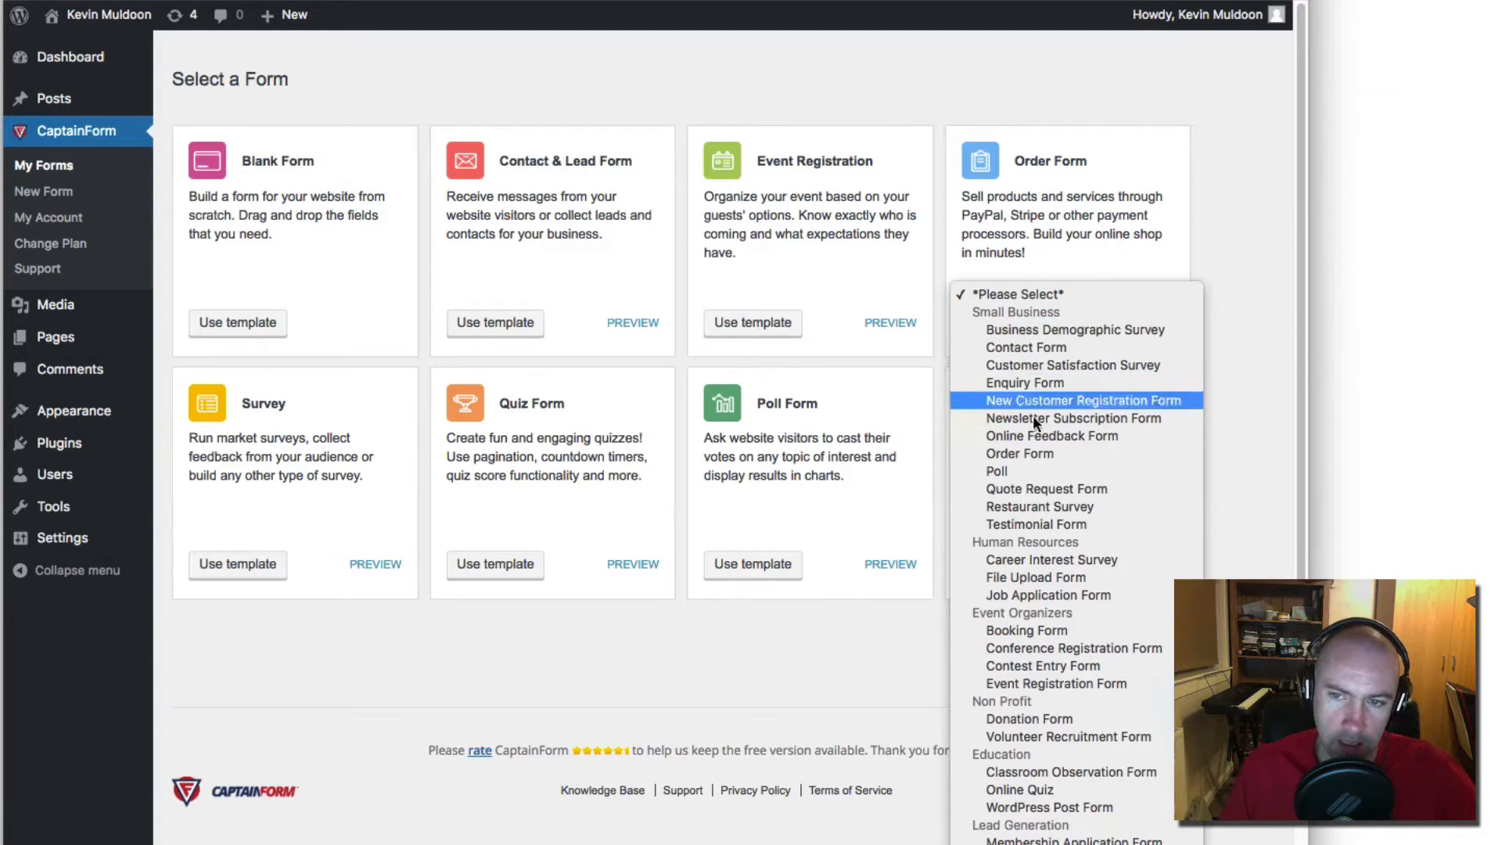
click(756, 677)
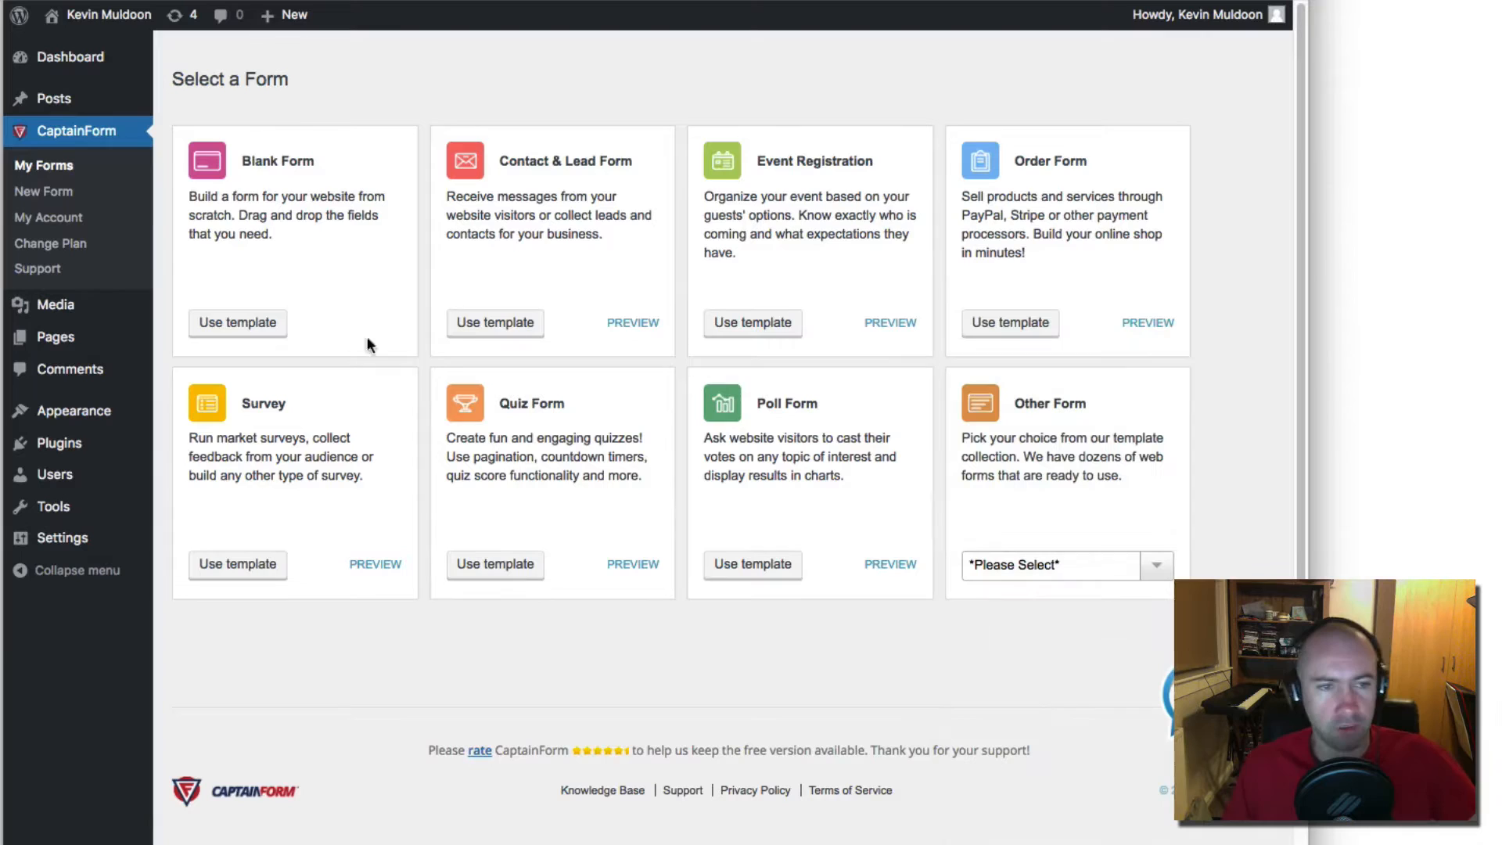
Step: Return to the My Forms list and examine the form status, sort order and forms-per-page options
click(58, 167)
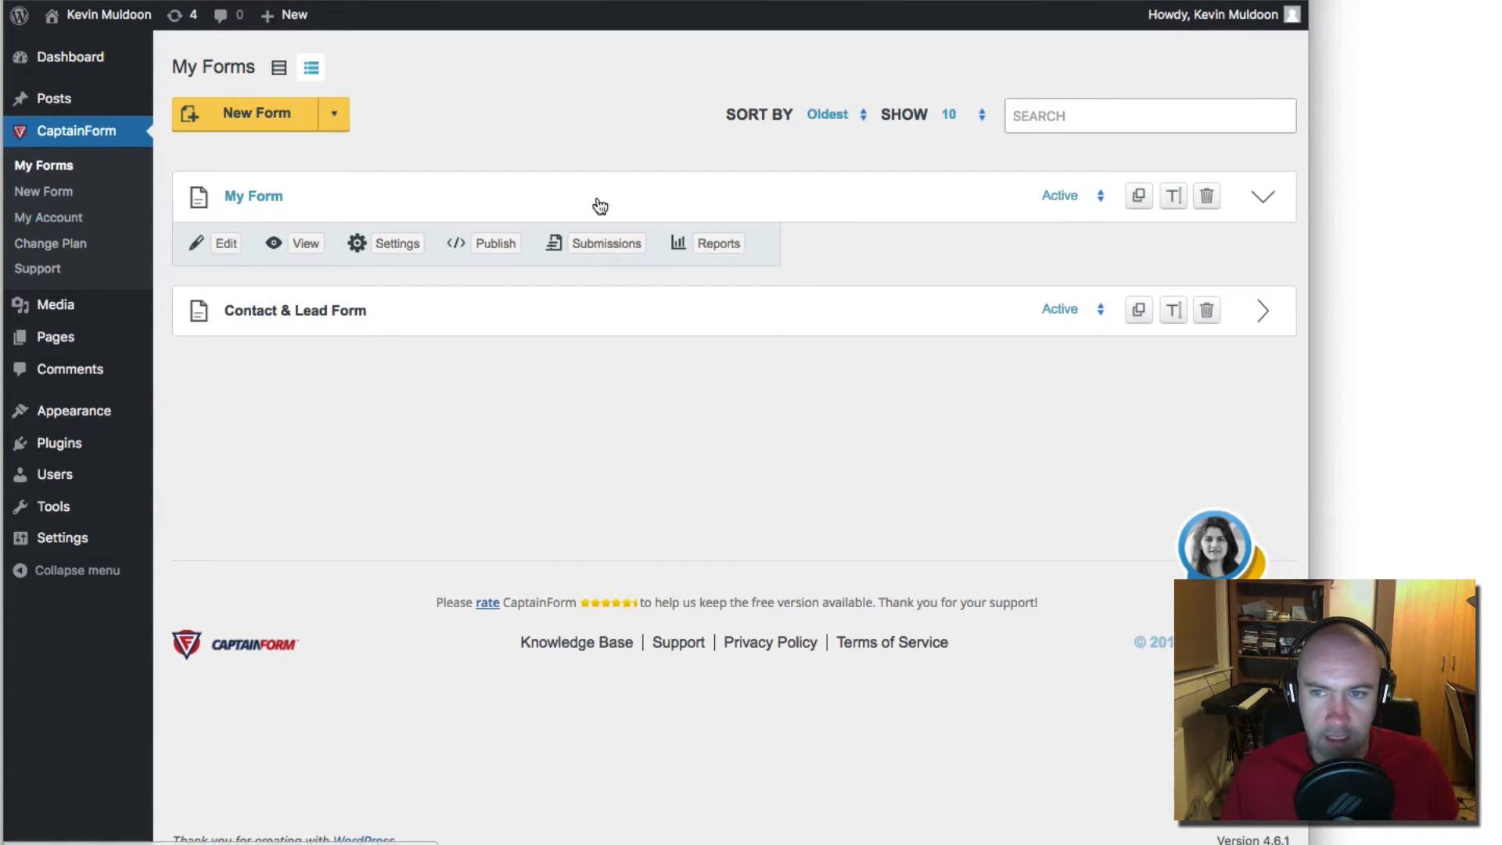
click(1068, 196)
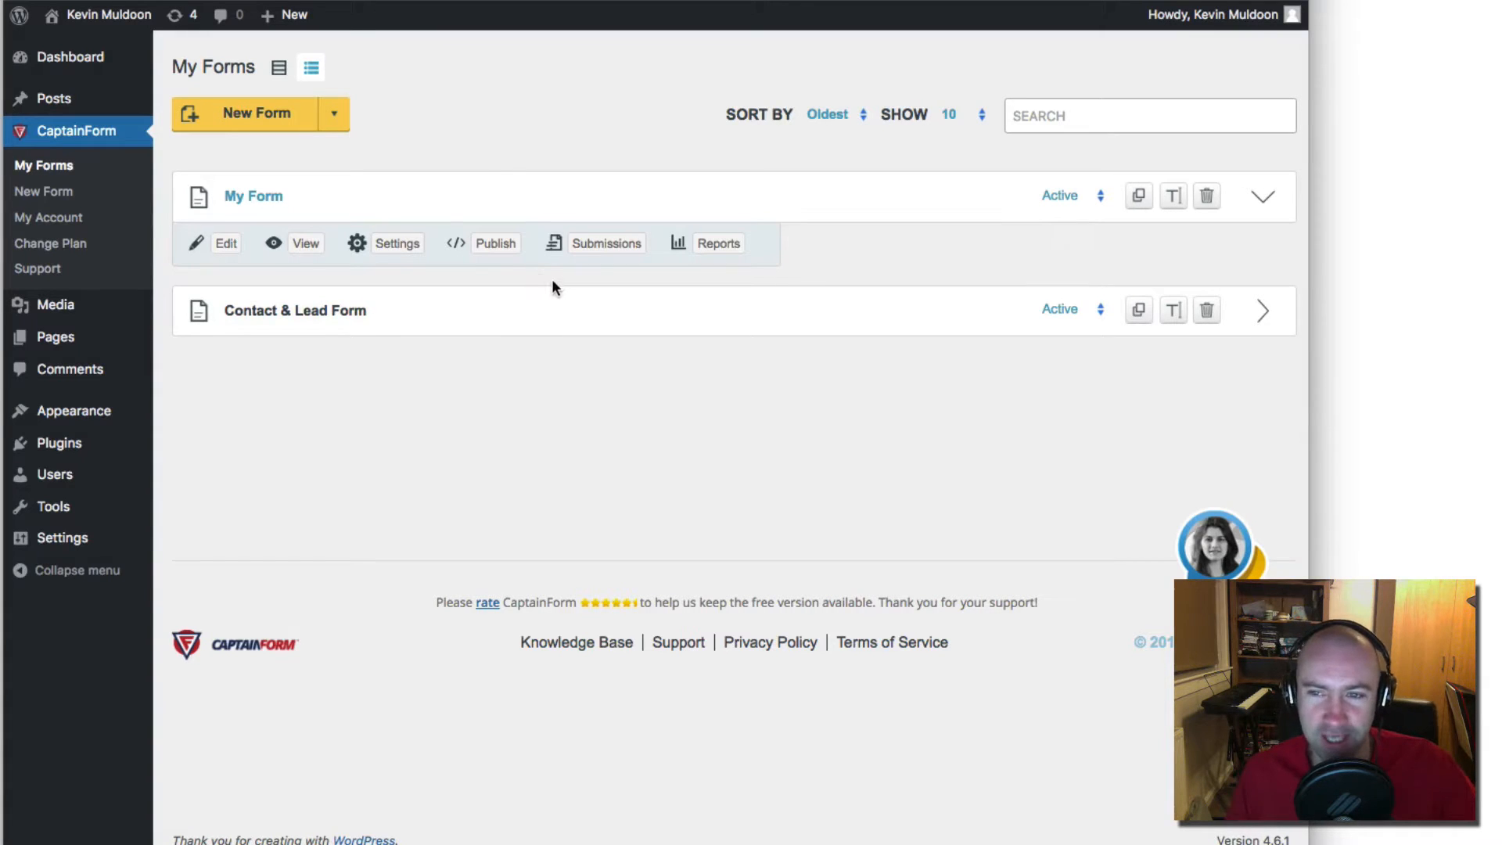
click(826, 115)
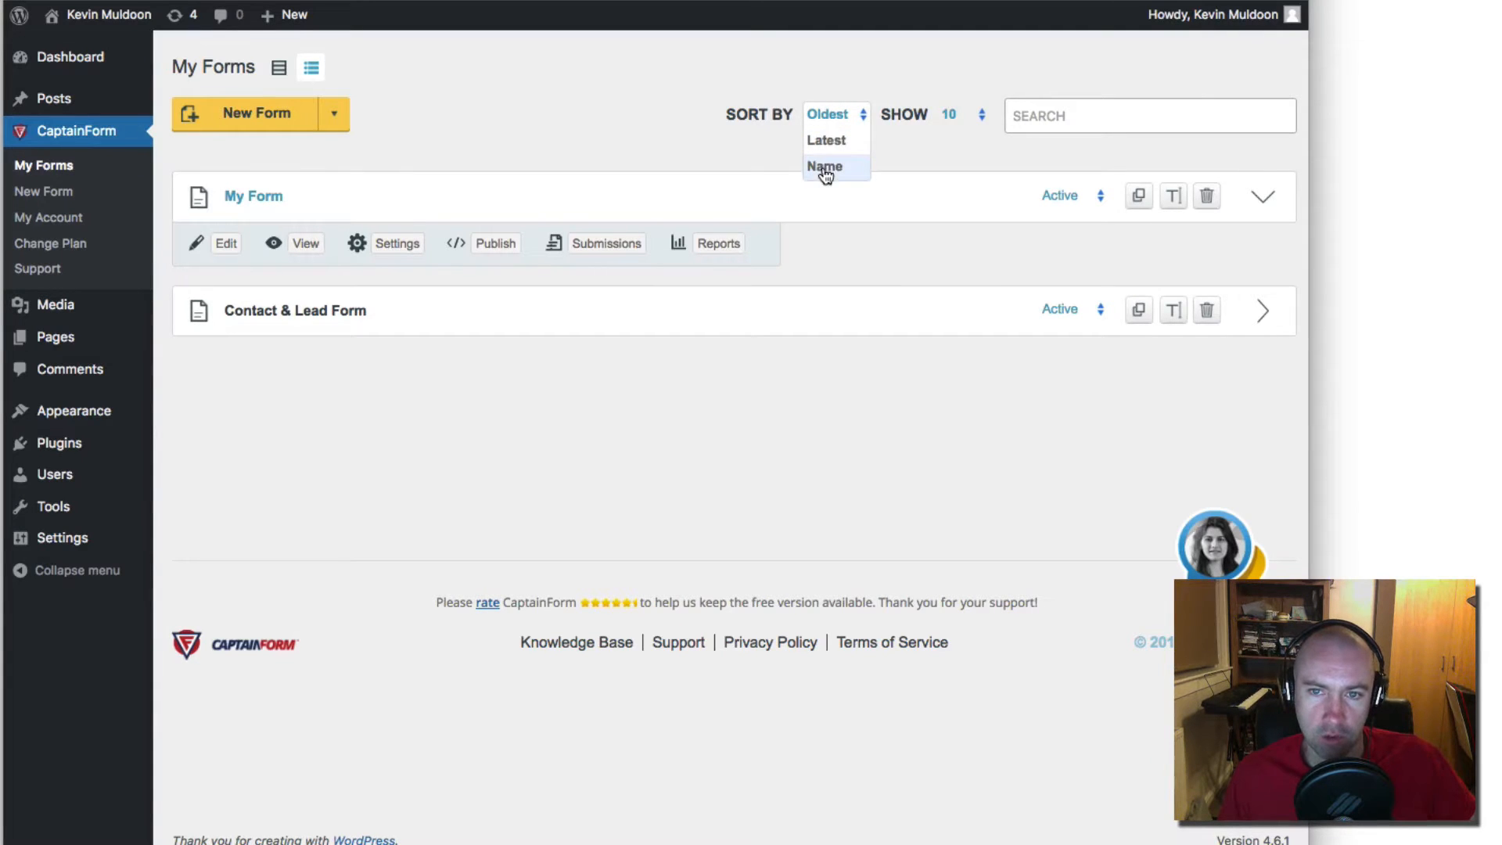
click(949, 115)
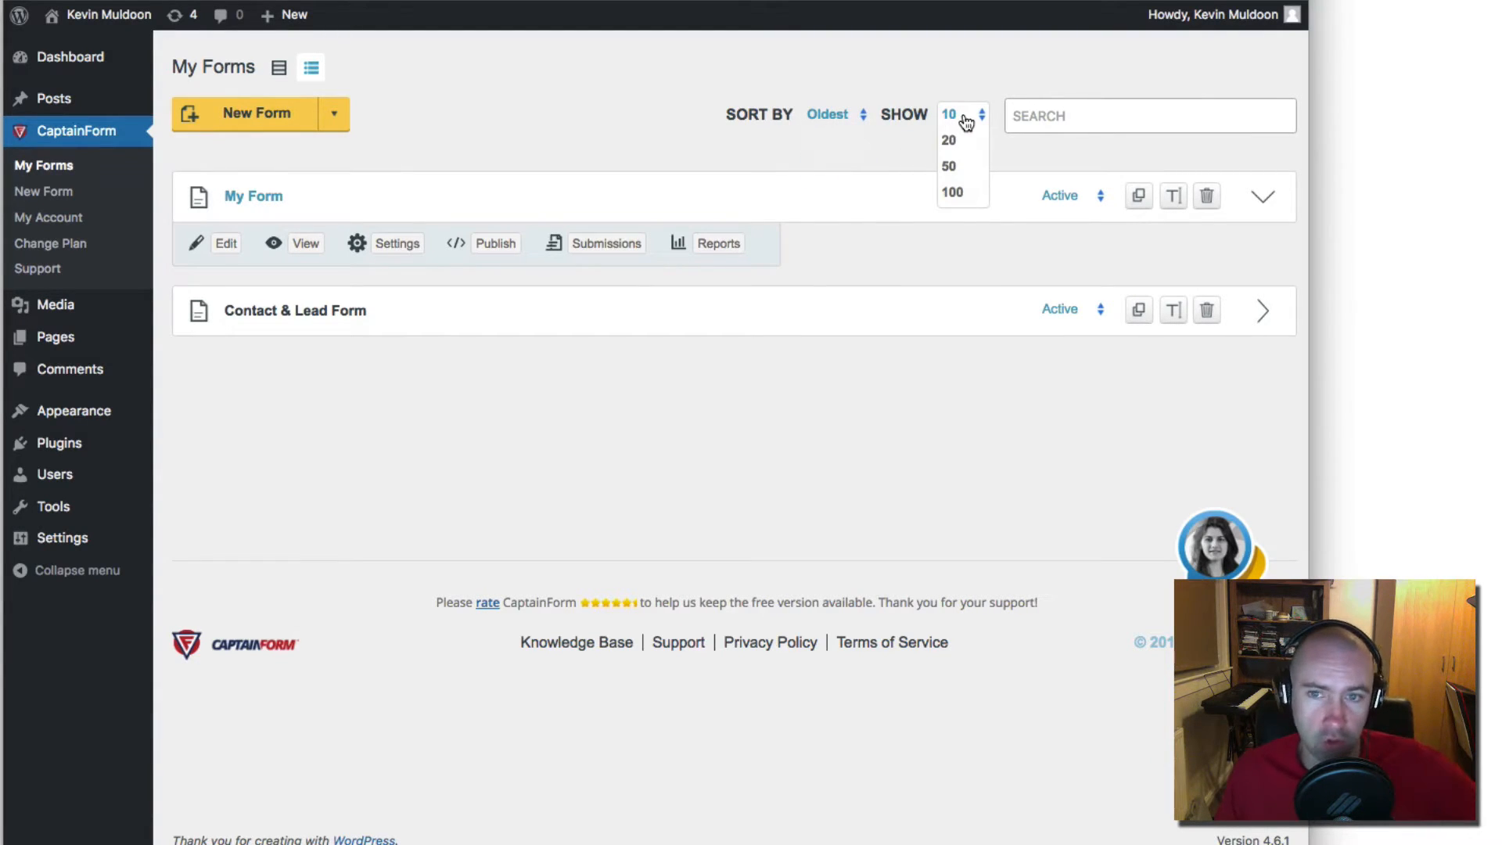
Step: Check the choices for the number of forms shown per page and activate the form search field
click(954, 210)
click(968, 115)
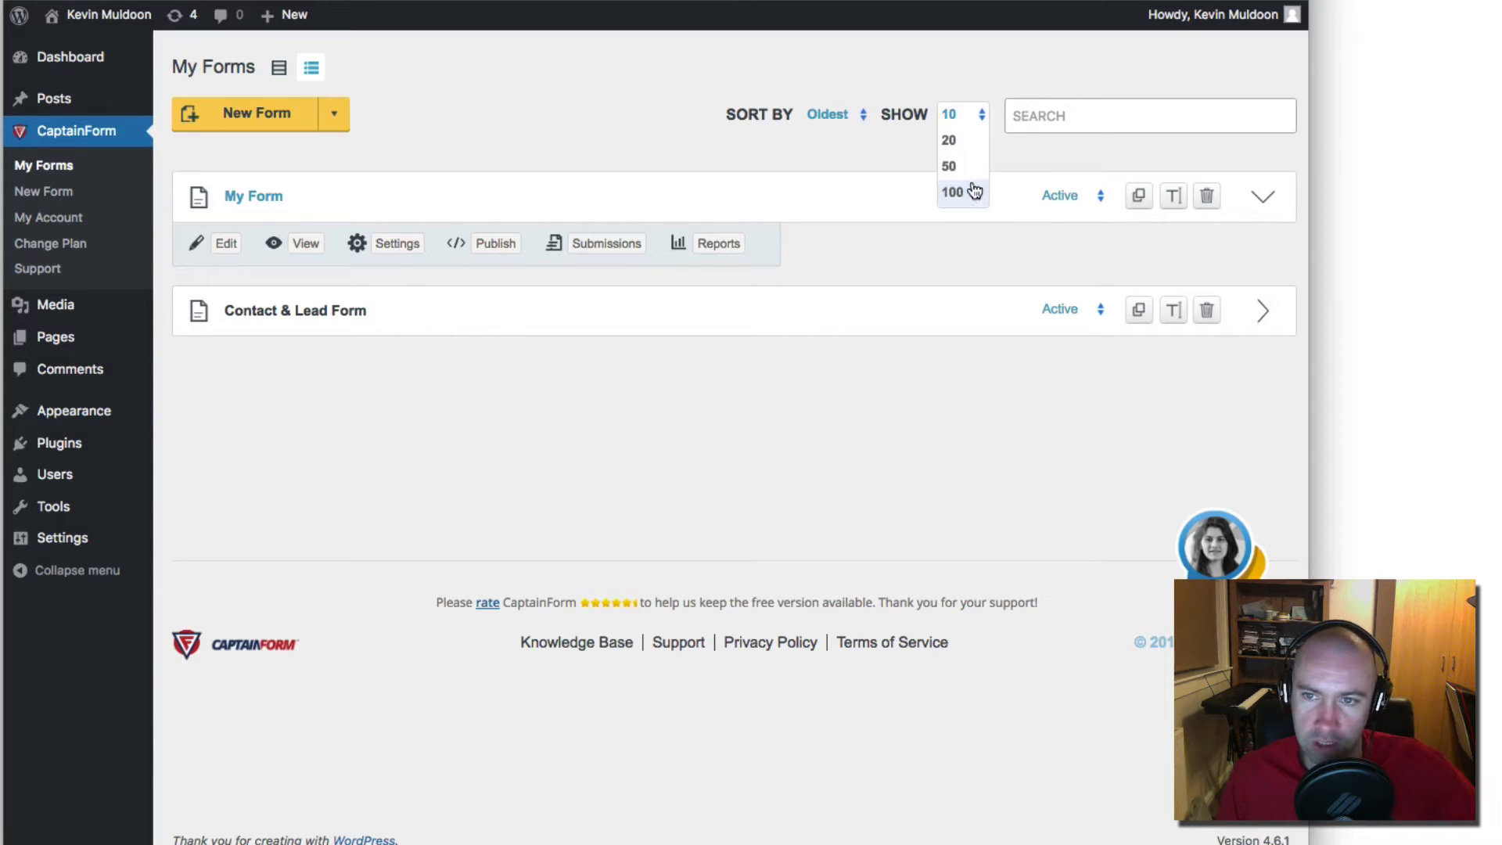
click(1057, 117)
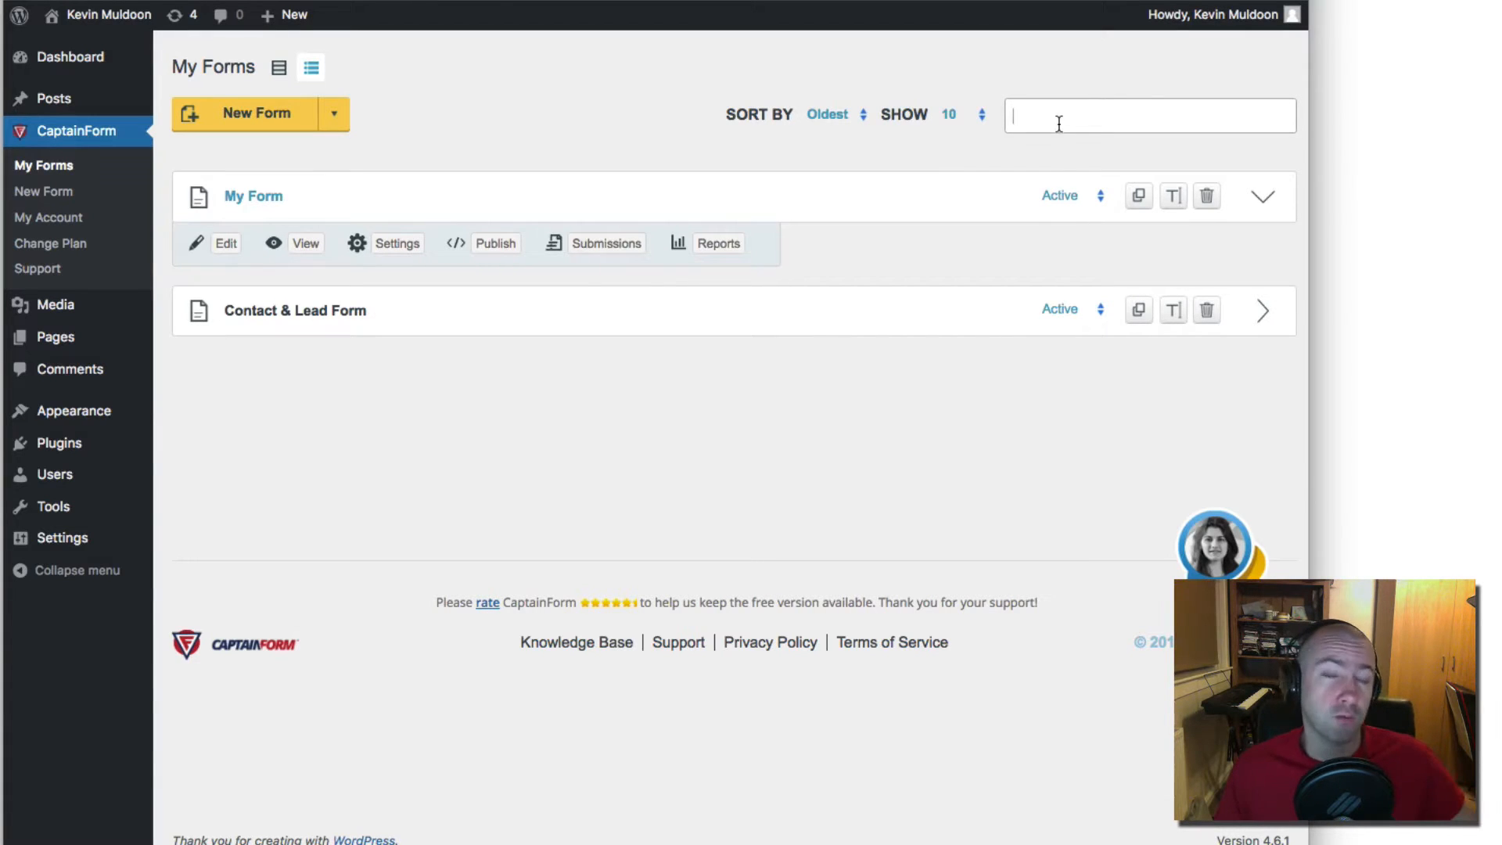
Step: Open My Form's custom activity settings and look through the Active between, Active only for me and certain-weekdays options
click(1095, 196)
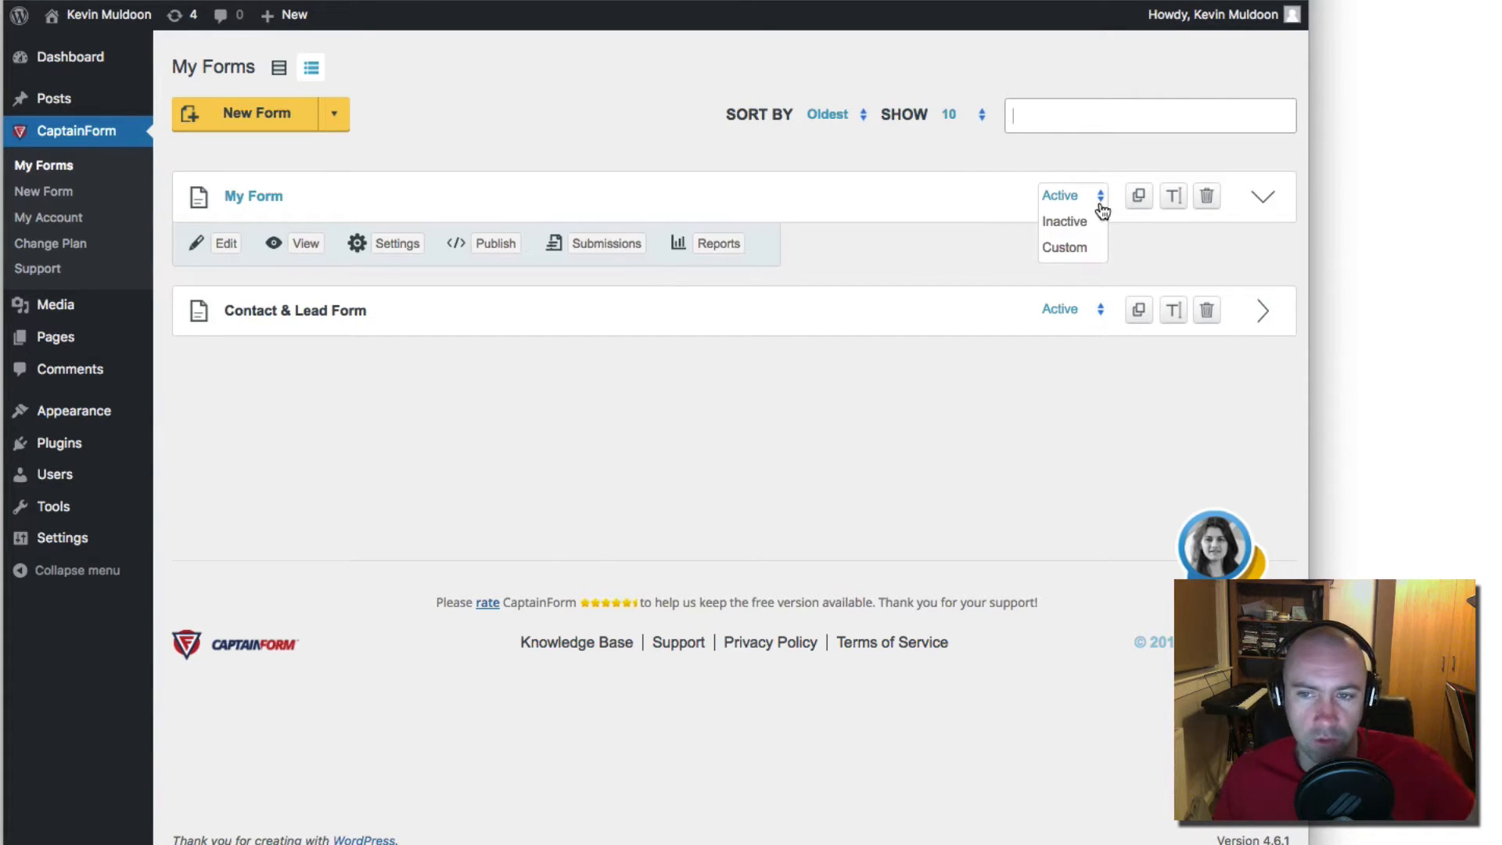
click(1068, 248)
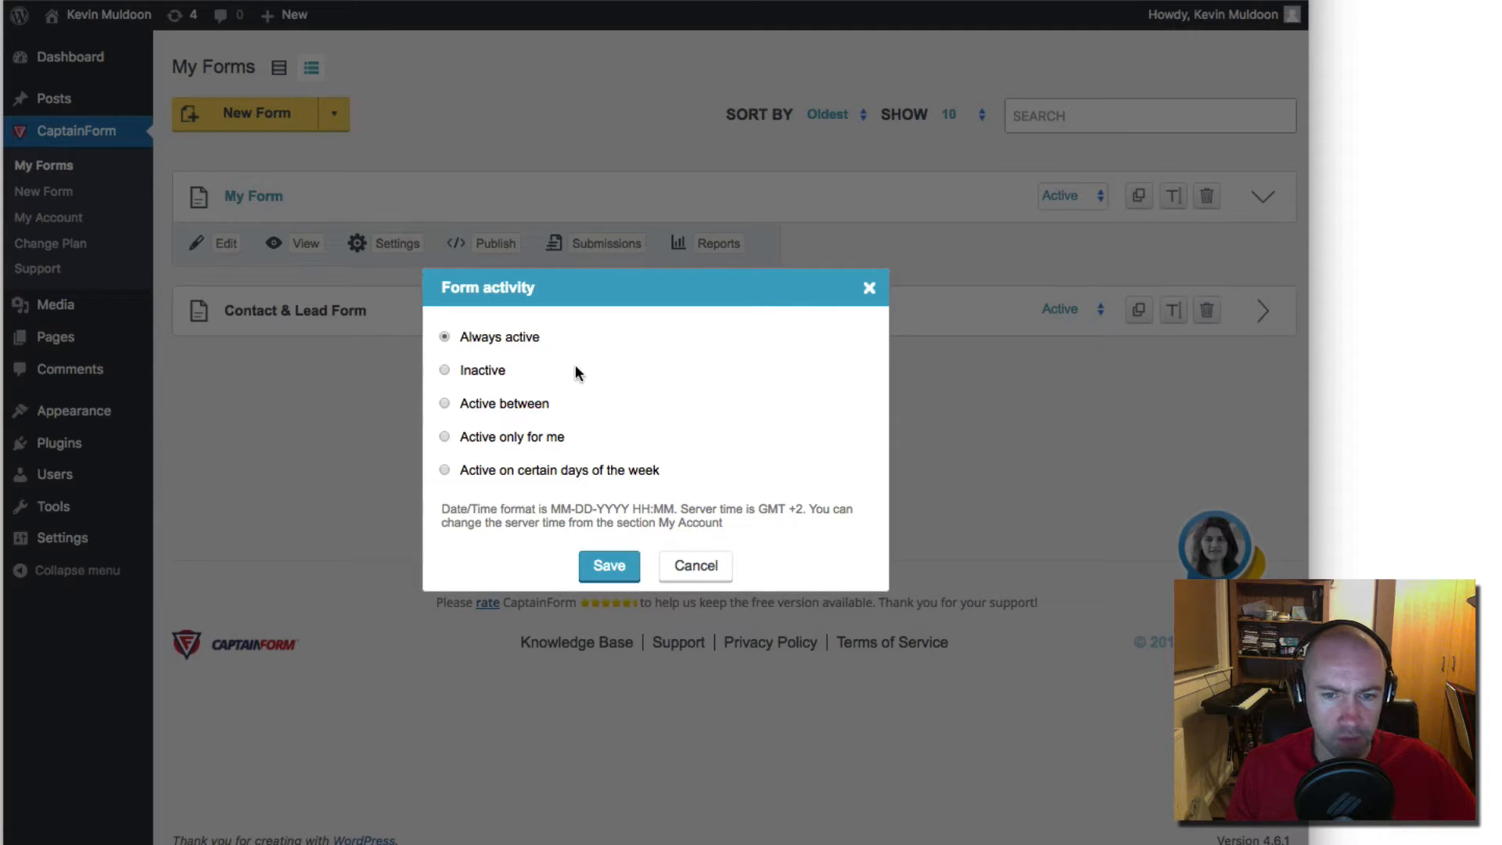
click(444, 404)
click(445, 329)
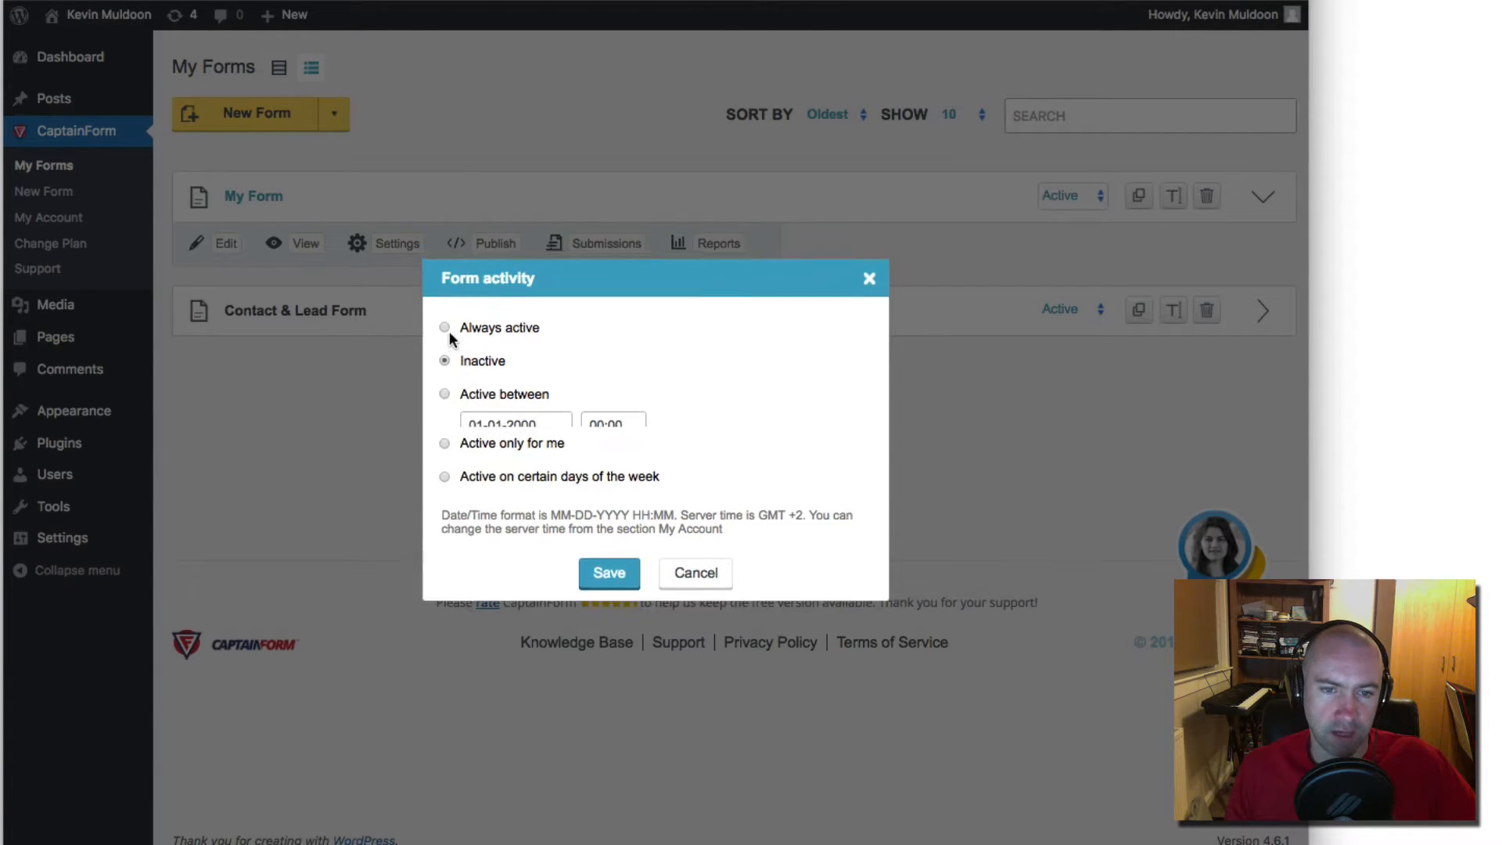
click(445, 436)
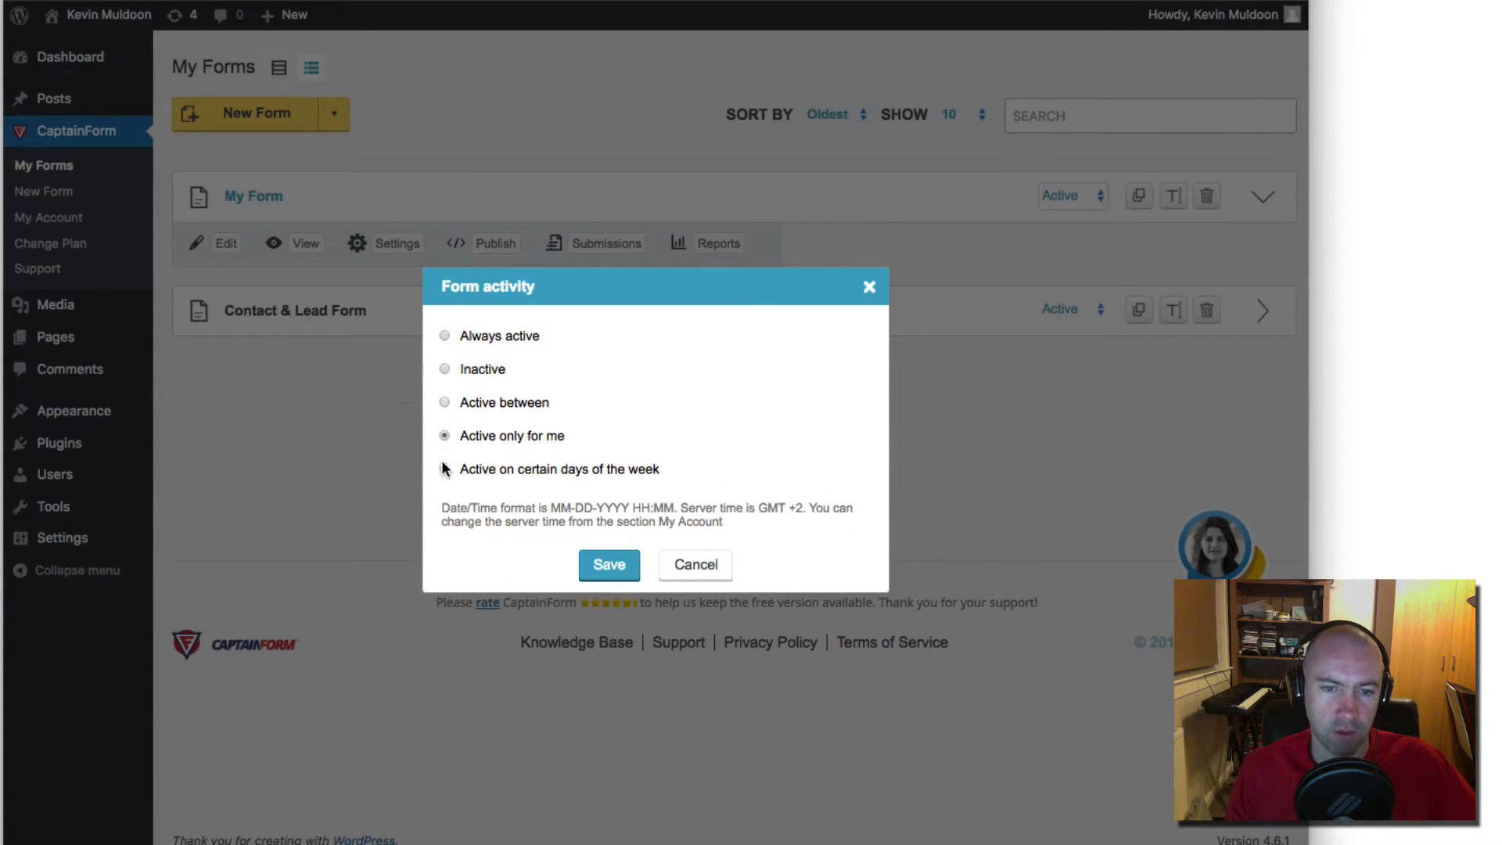
click(444, 469)
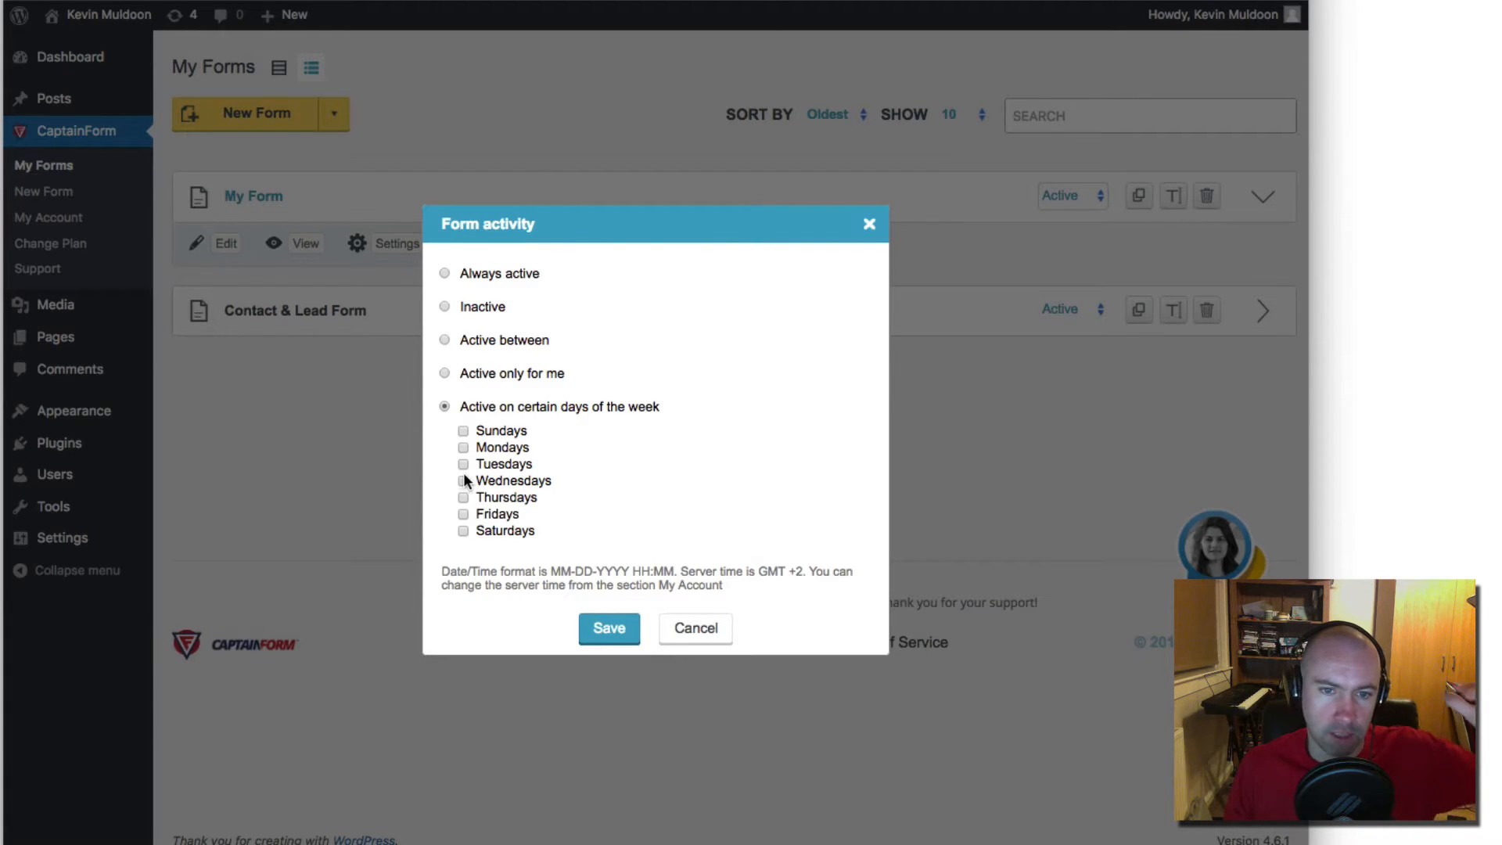
Step: Review the Always active and Inactive choices and the Active between date and time fields, and cancel the activity settings
click(444, 273)
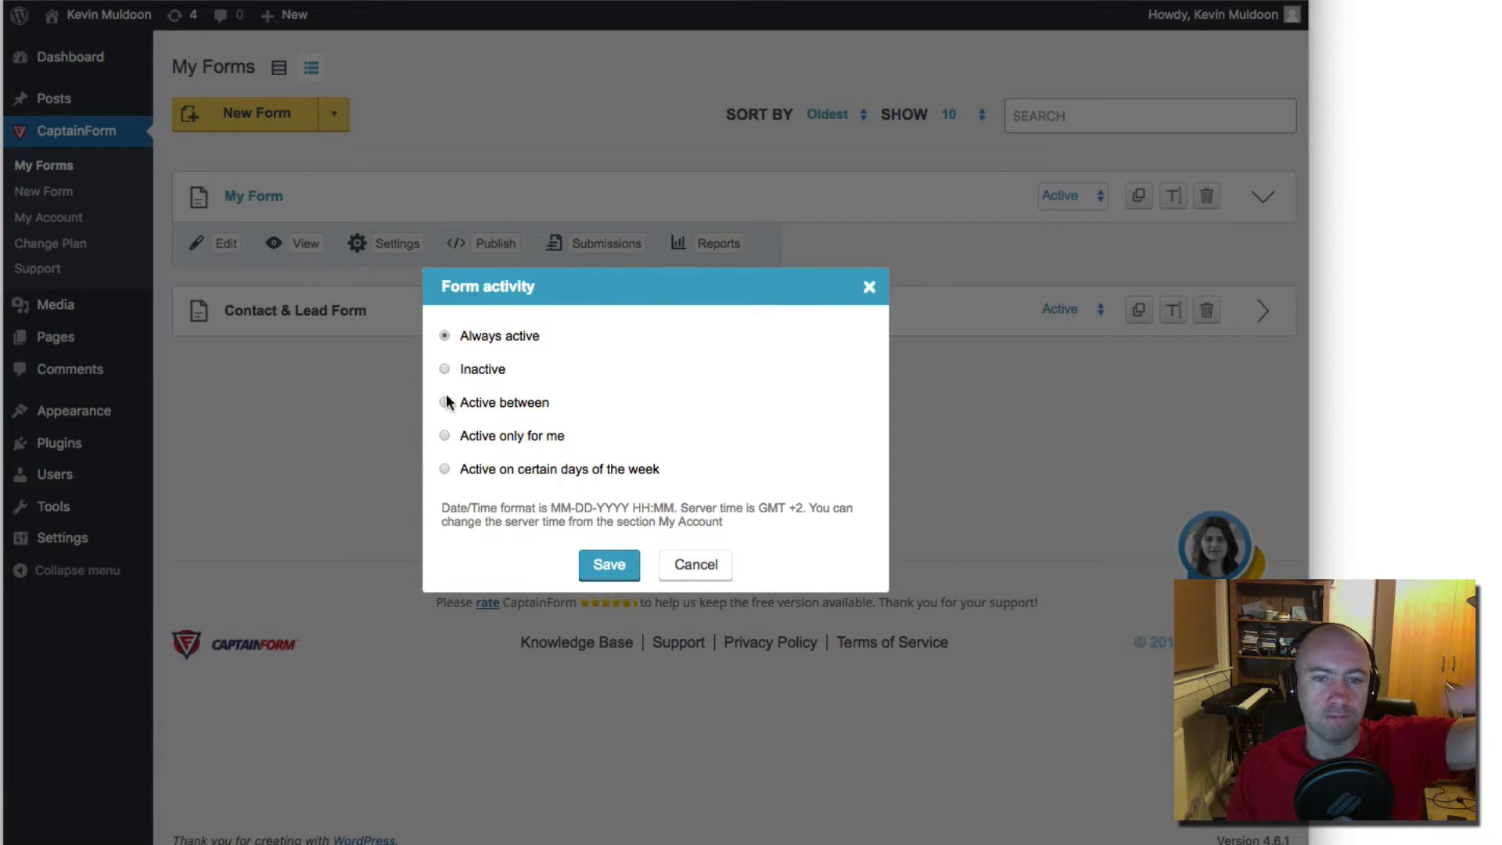
click(443, 372)
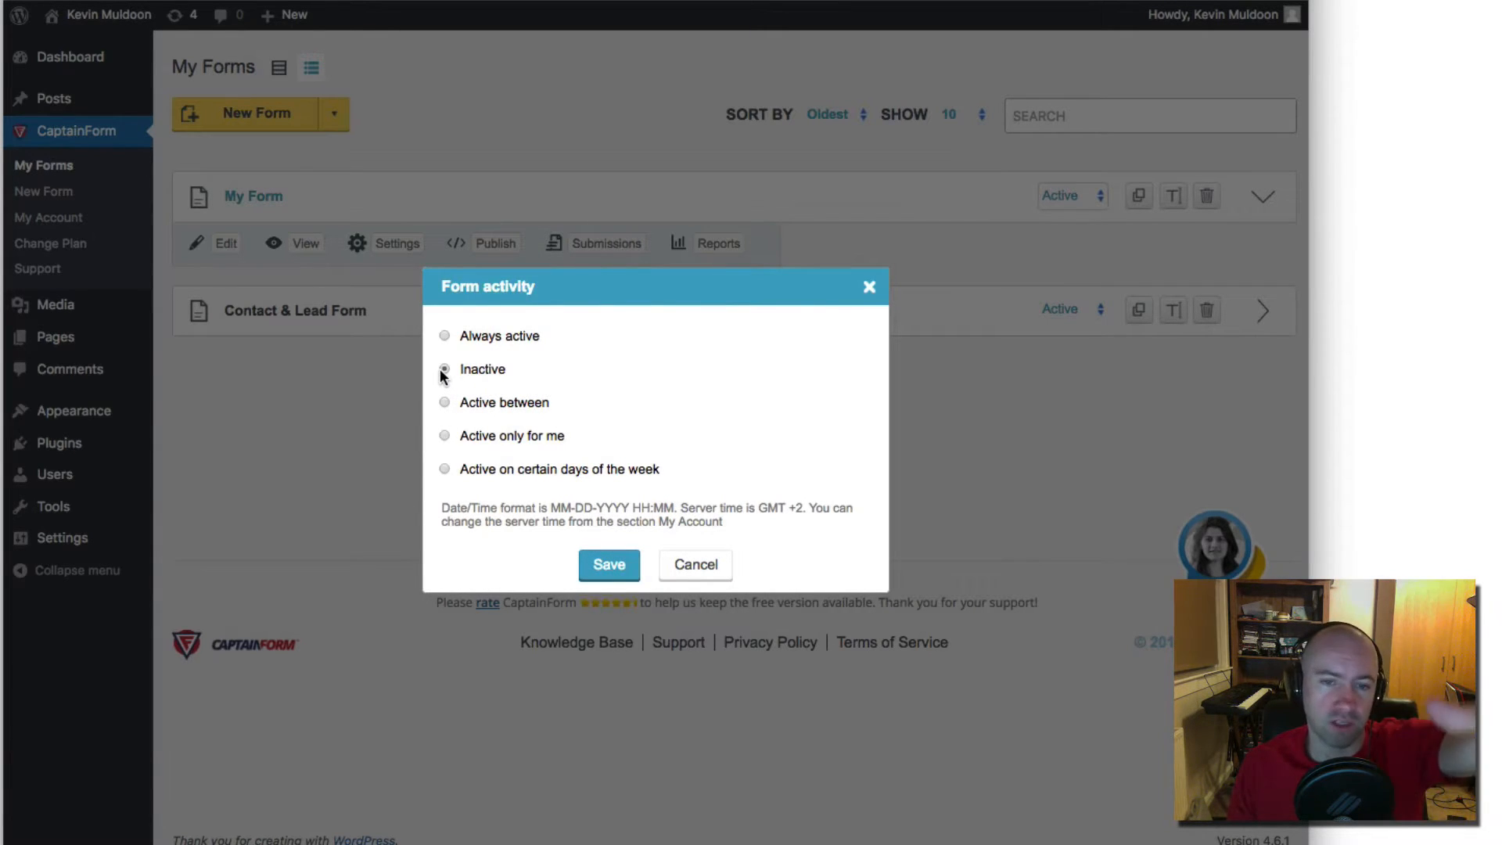
click(444, 403)
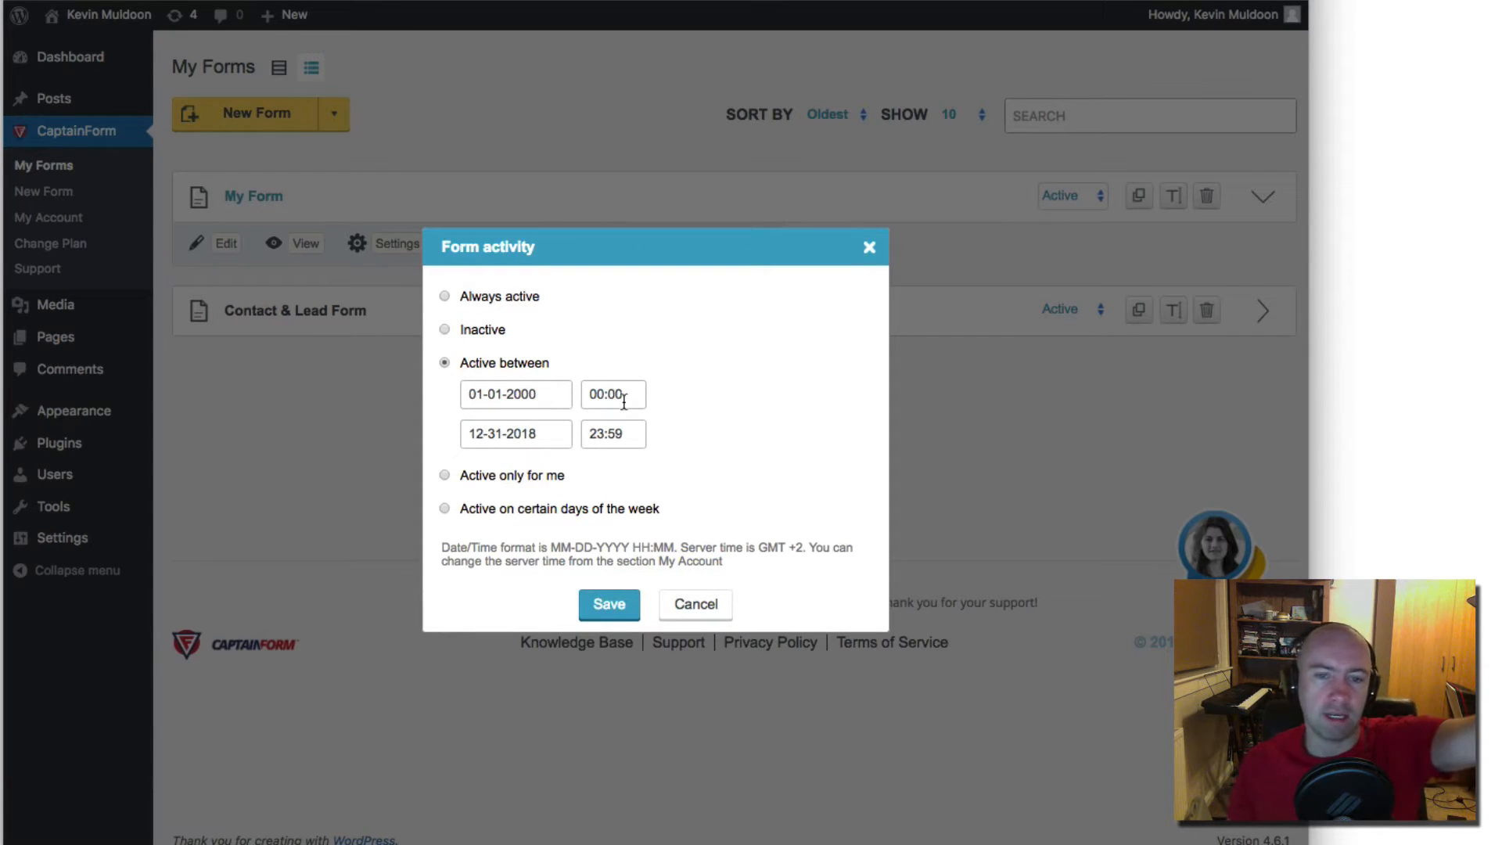
drag(624, 393, 459, 399)
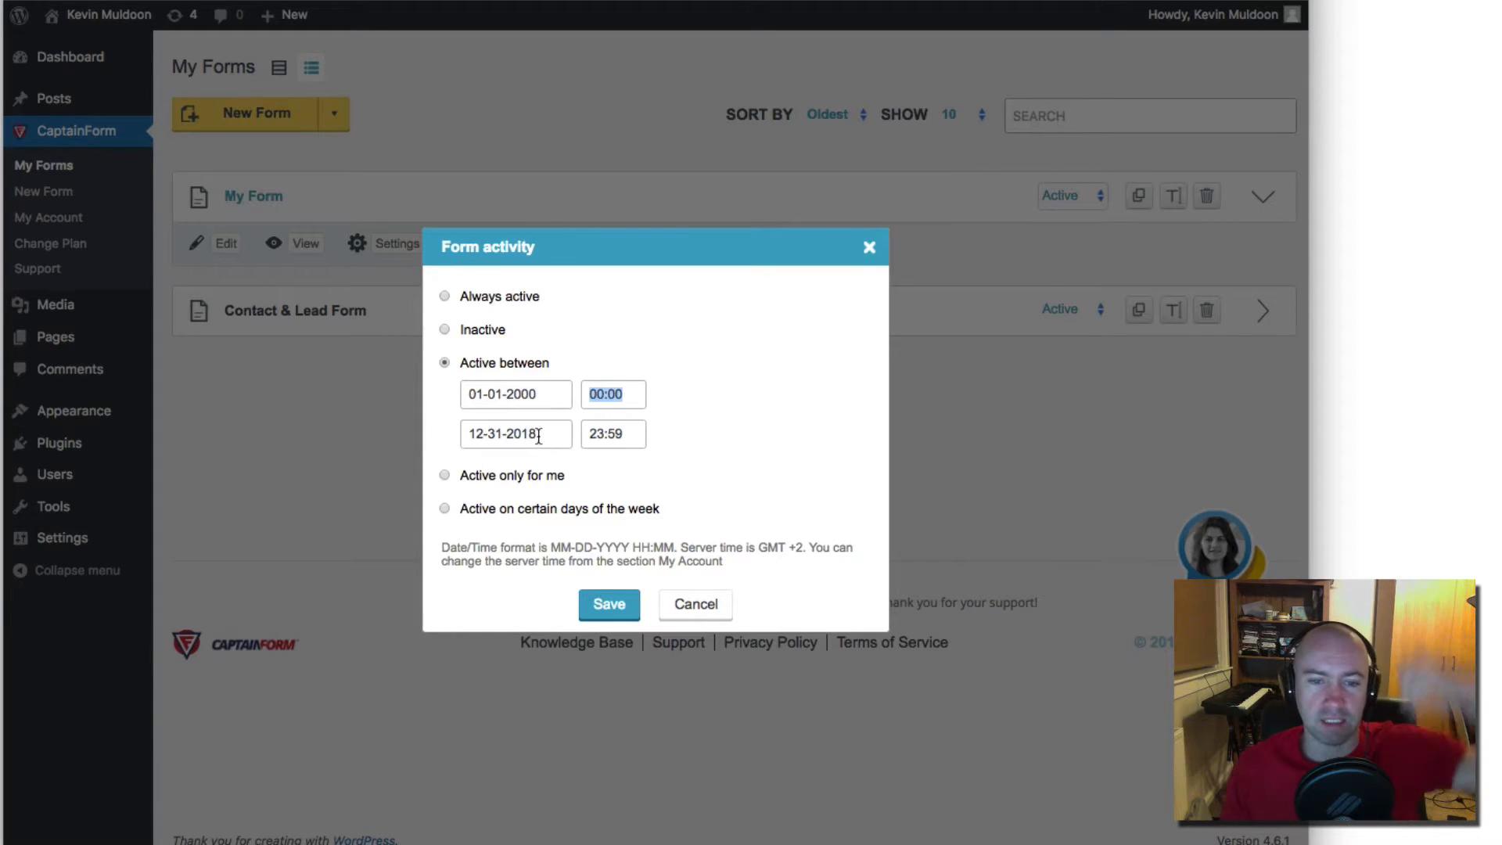
click(701, 602)
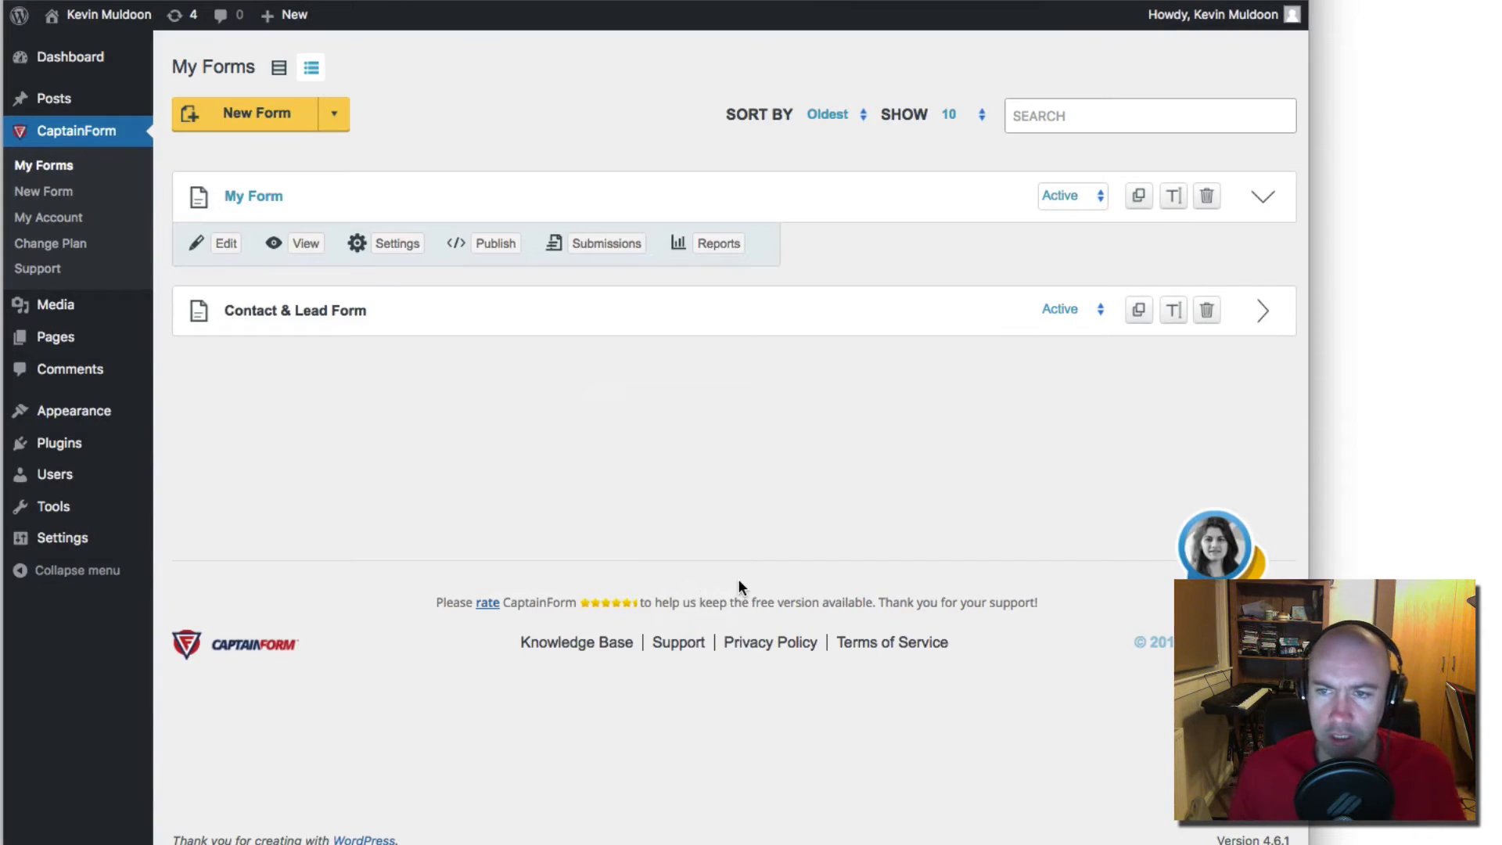
Step: View My Form's rename dialog without renaming it, and collapse and re-expand the form's row of actions
click(1173, 197)
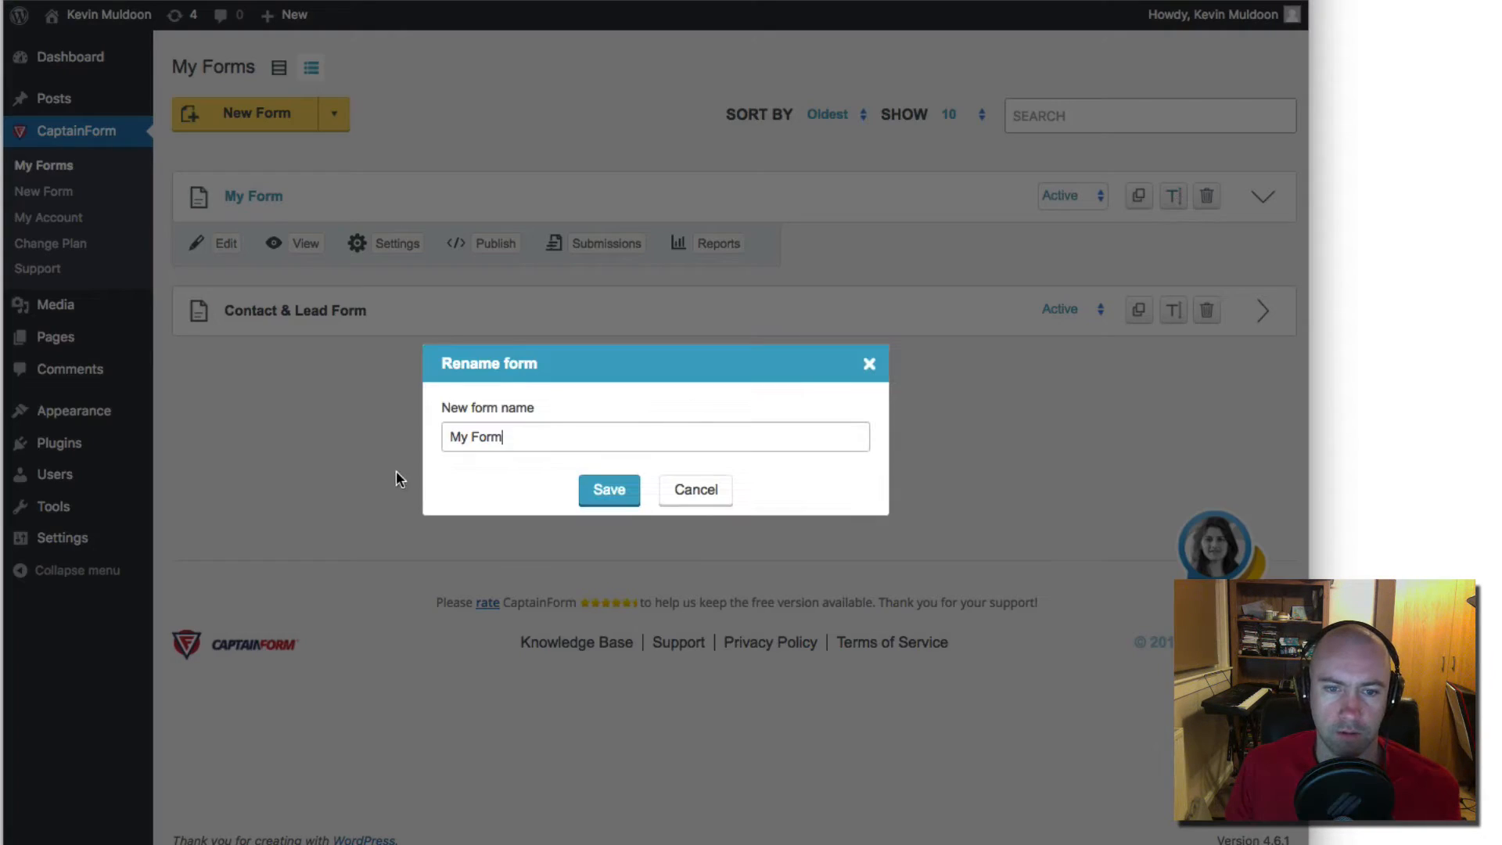
click(735, 485)
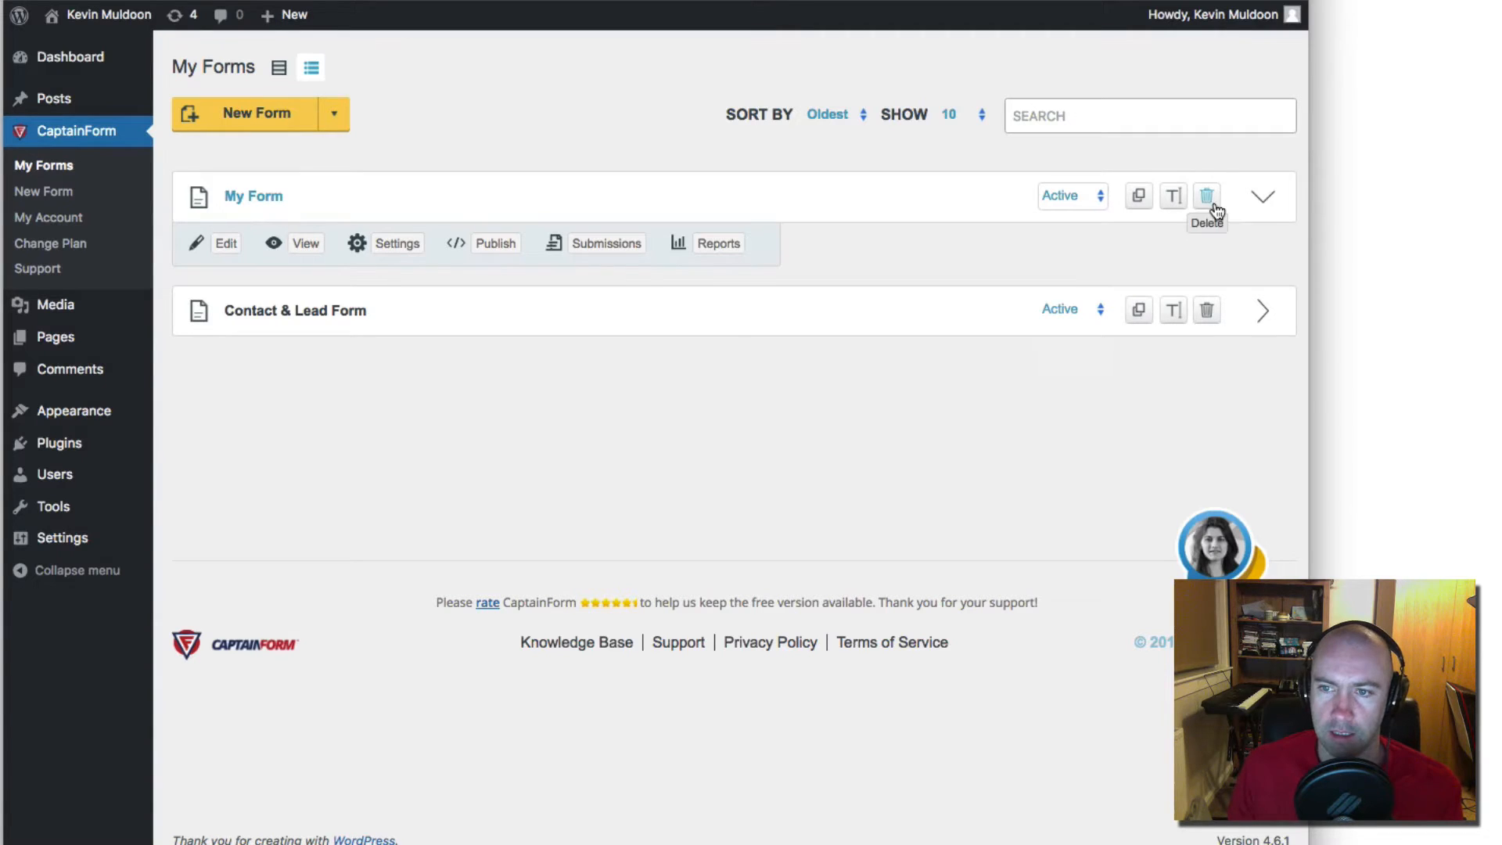
click(1266, 203)
click(1267, 204)
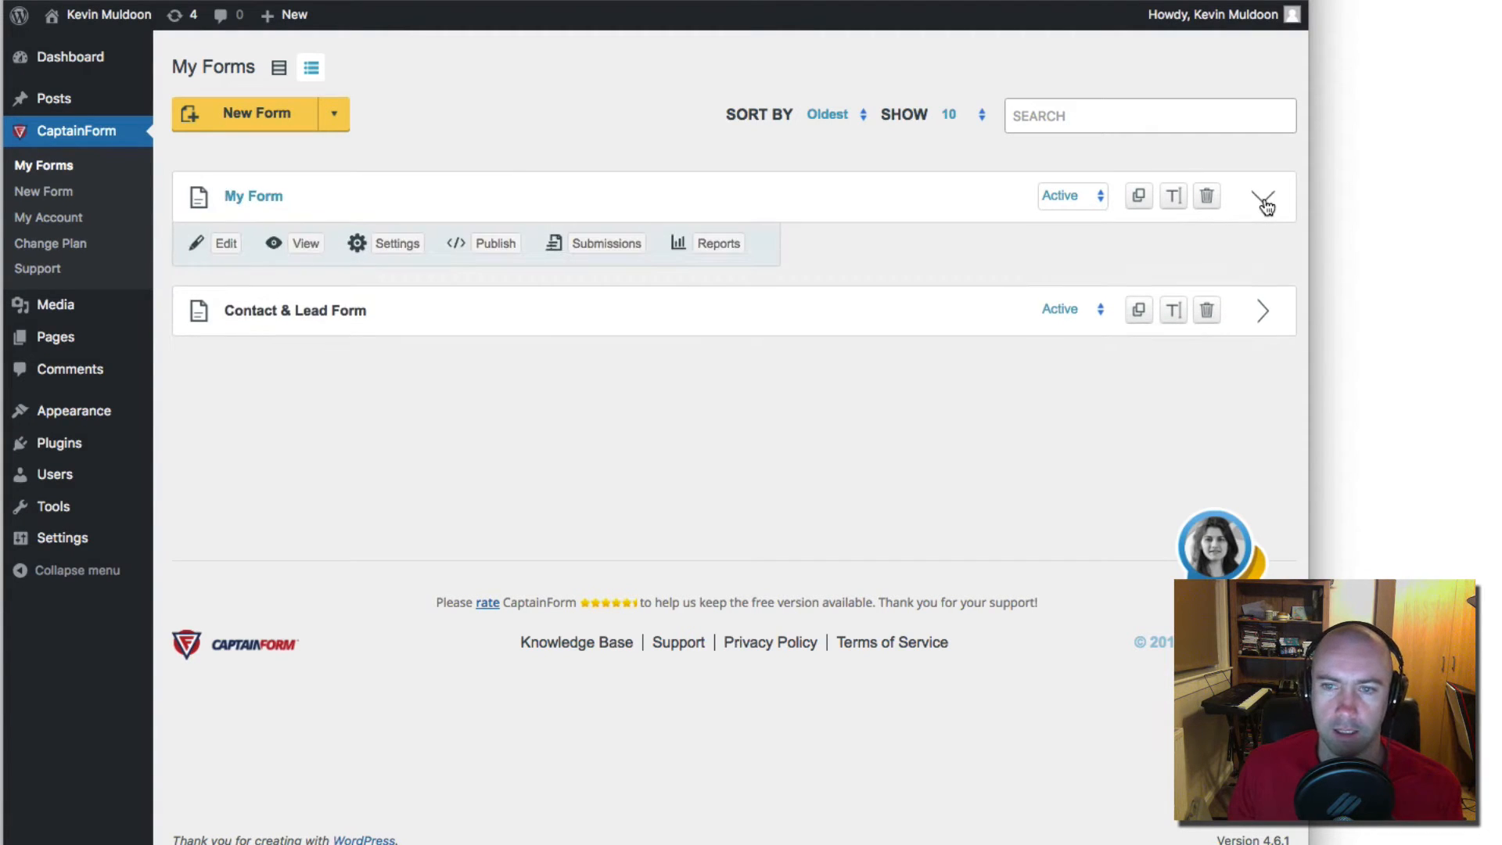
click(1266, 204)
click(1265, 202)
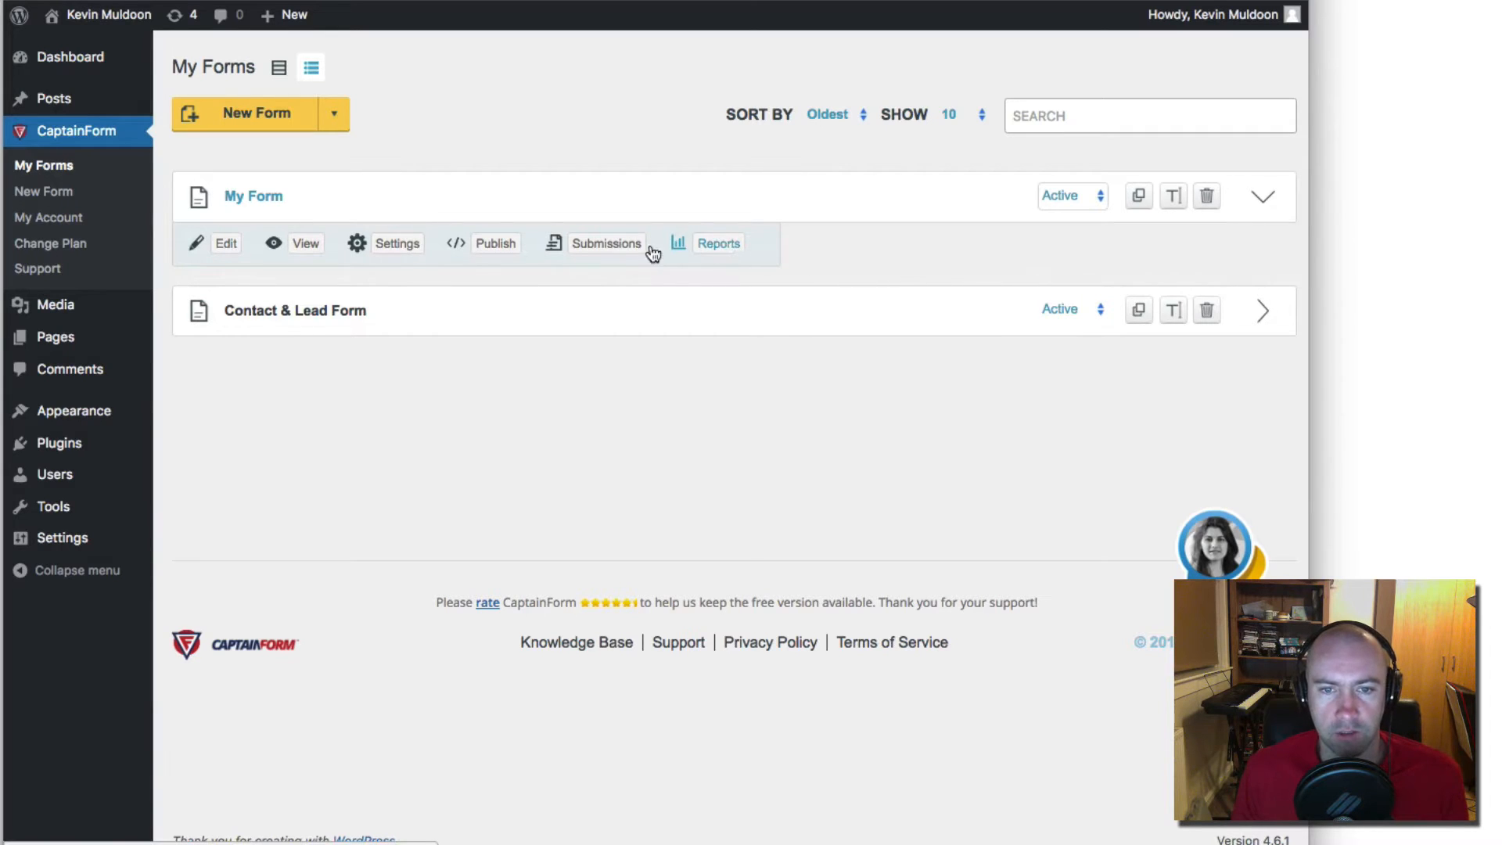
Step: Open My Form's reports in a new tab, view the default report and return to the My Forms list
right_click(720, 245)
click(813, 257)
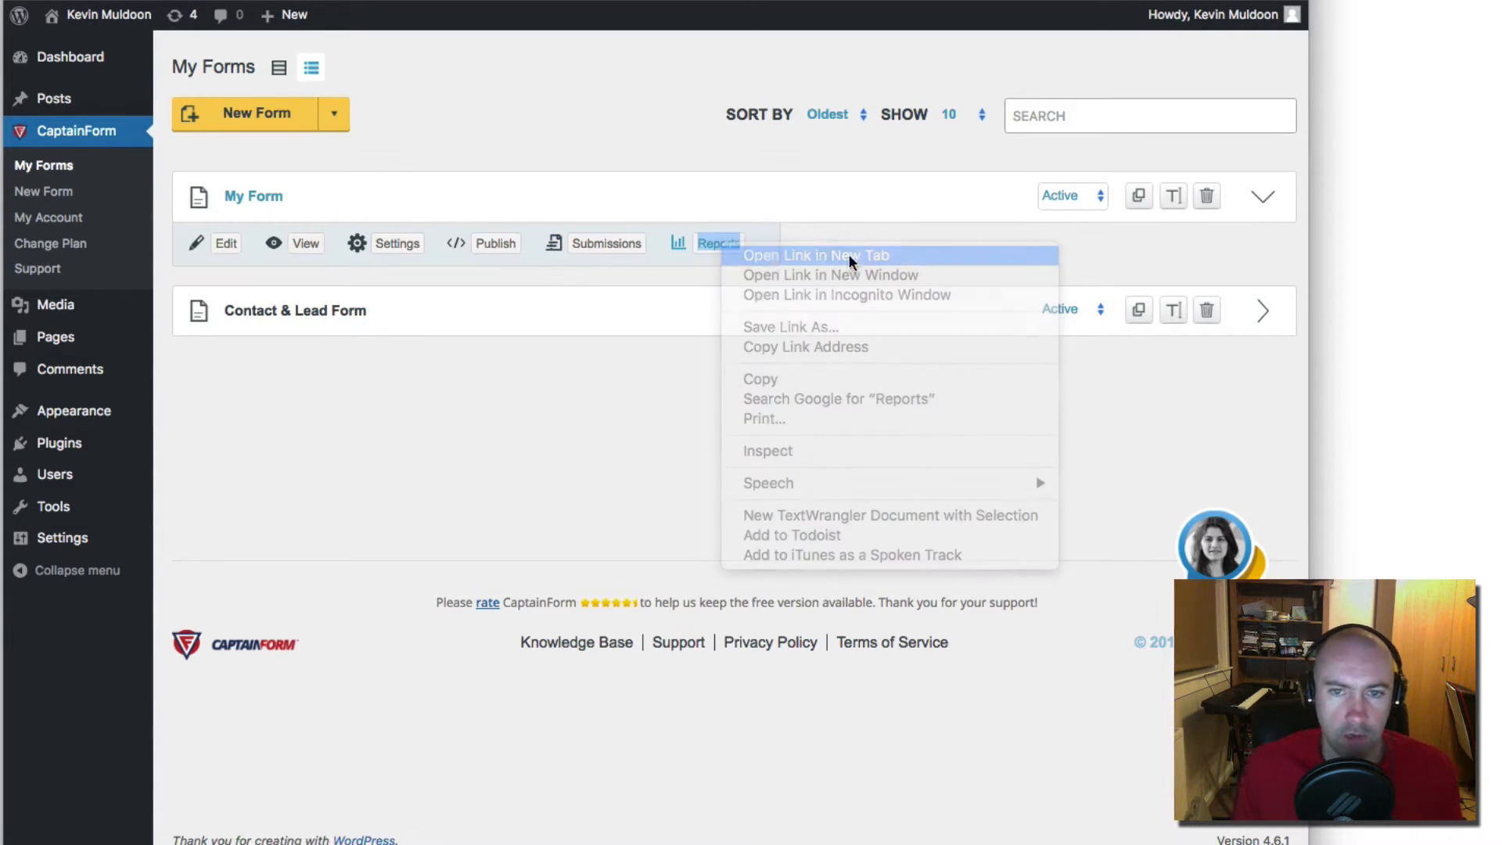
key(ctrl+Tab)
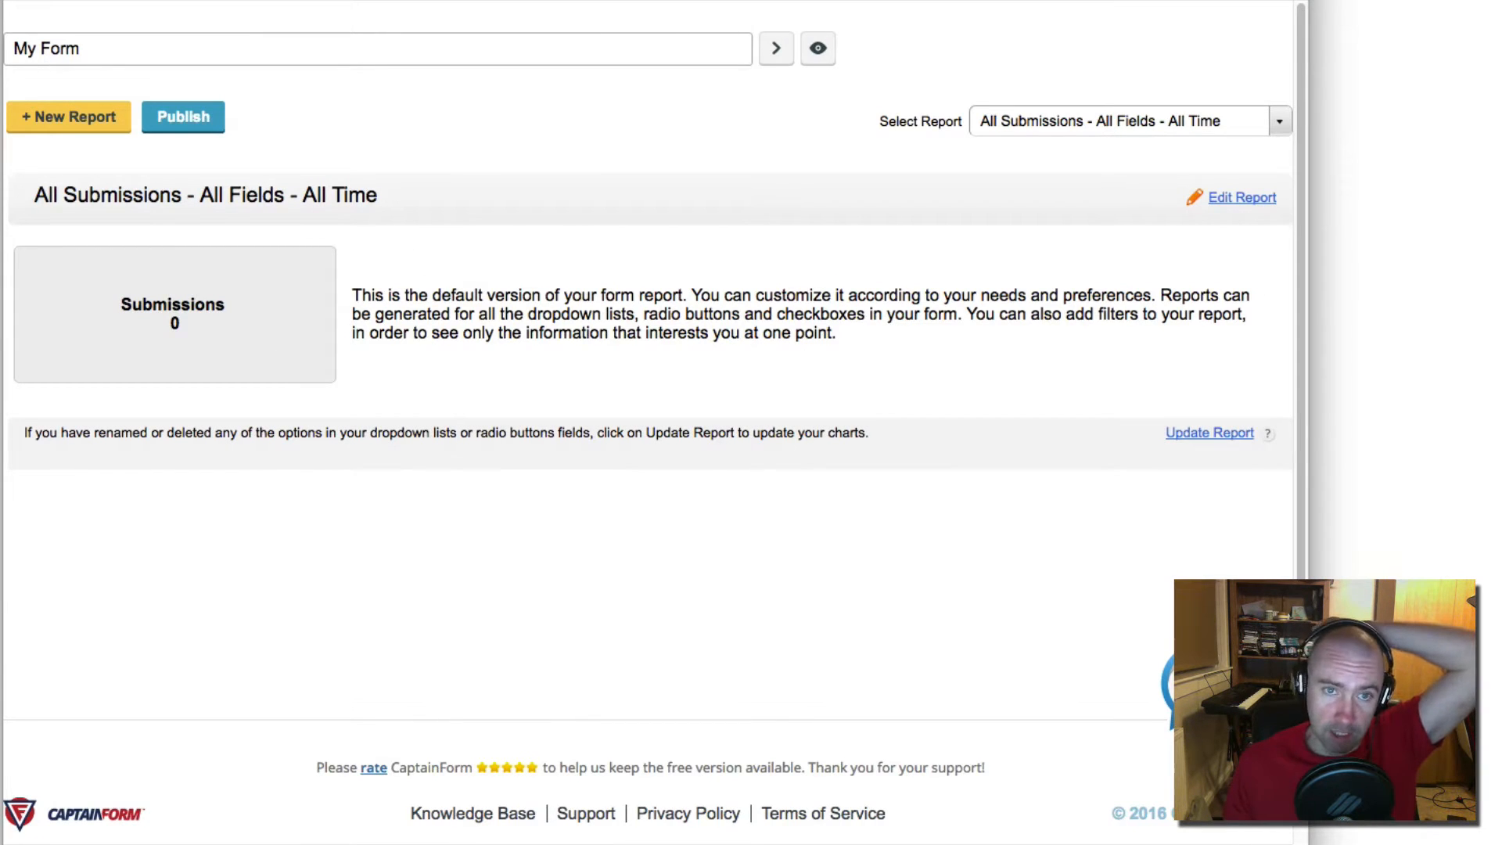
key(ctrl+shift+Tab)
Step: Open My Form's submissions in a new tab, view the submissions table and close it to return to My Forms
right_click(594, 244)
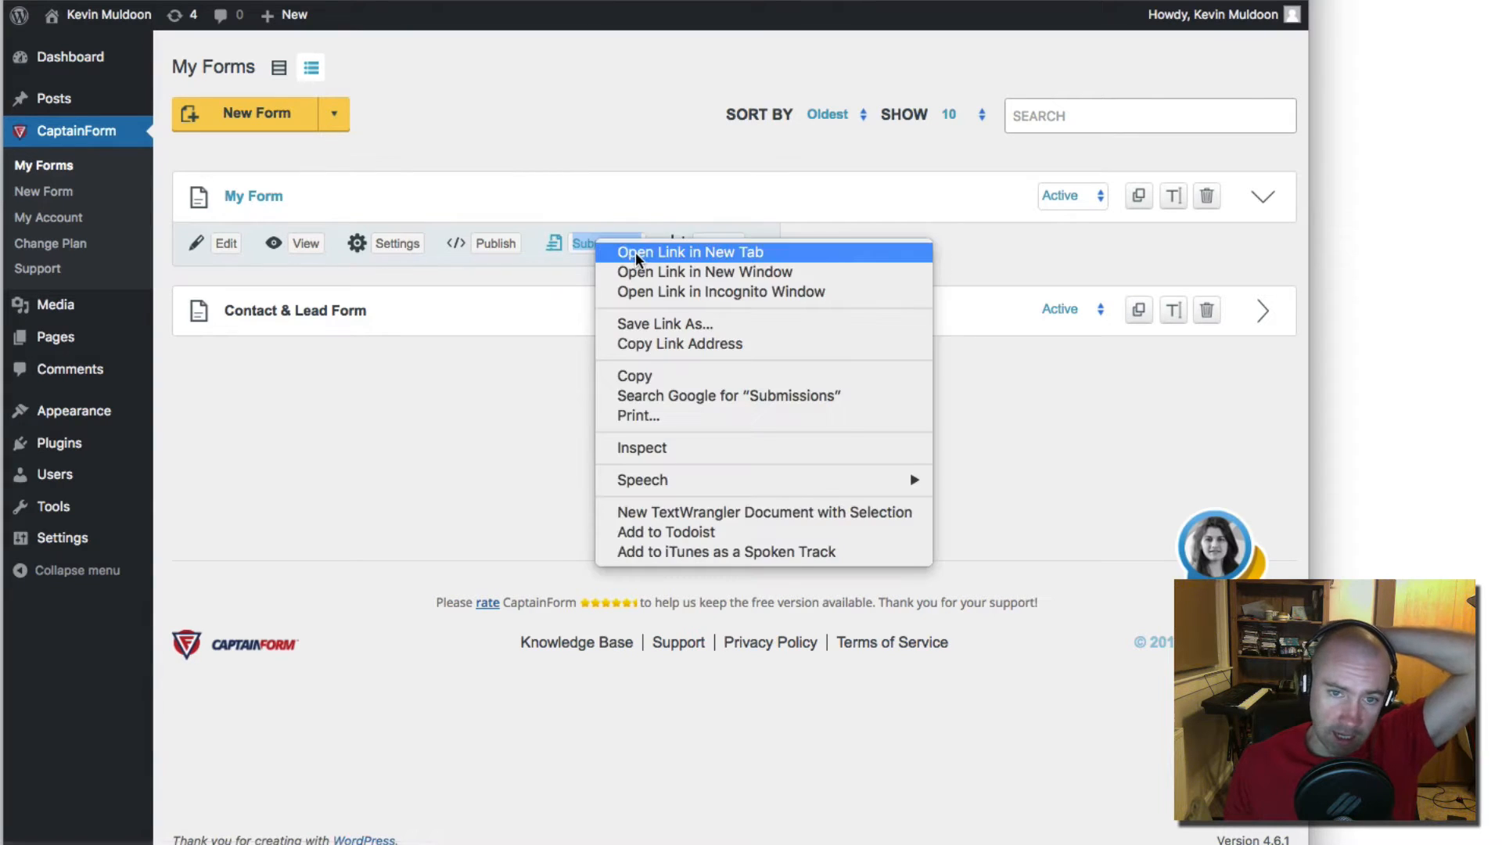
click(636, 252)
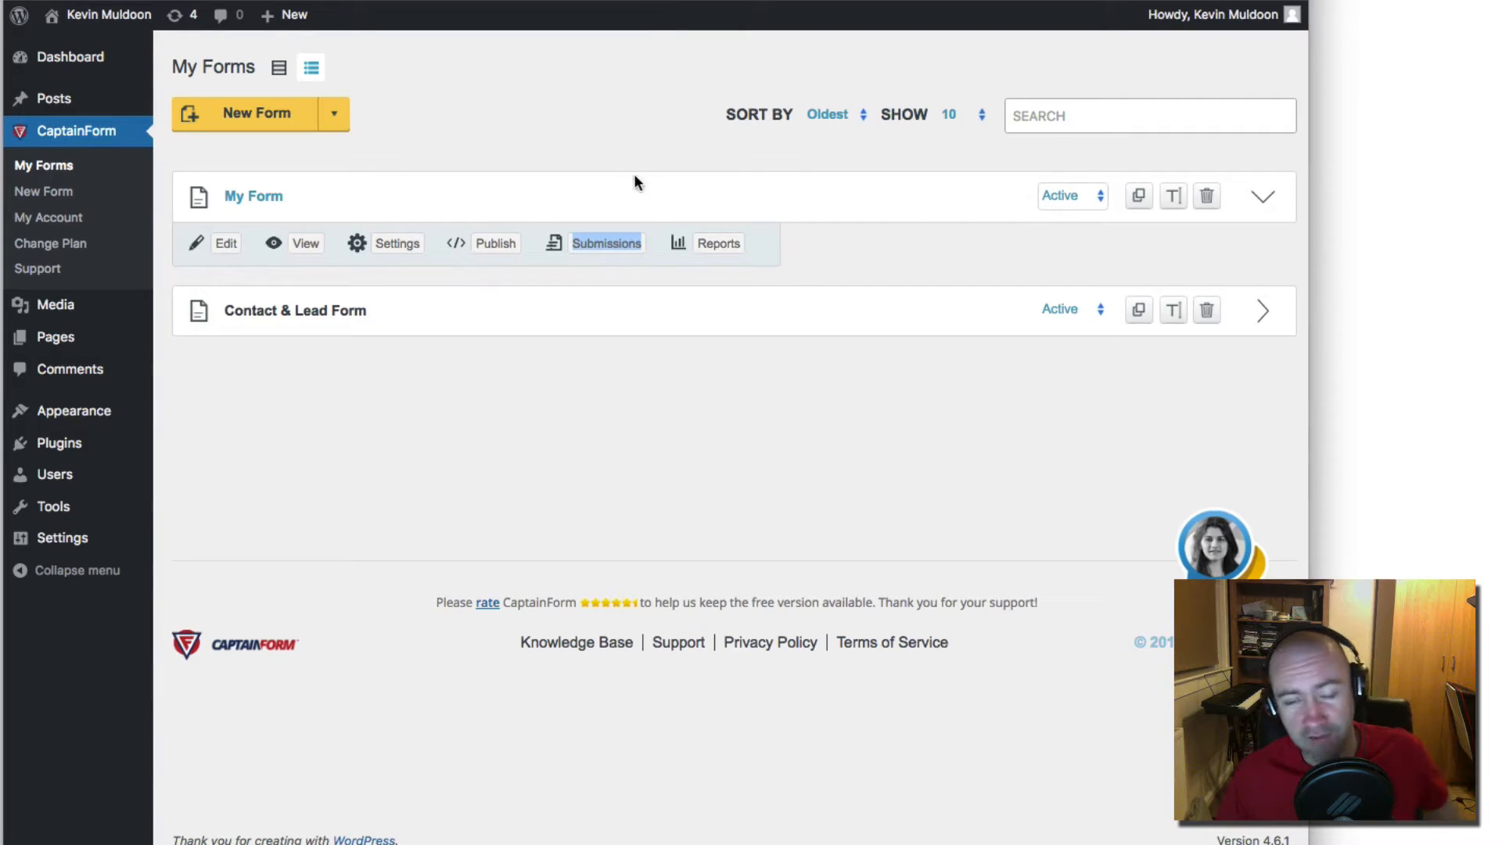
right_click(620, 242)
key(Escape)
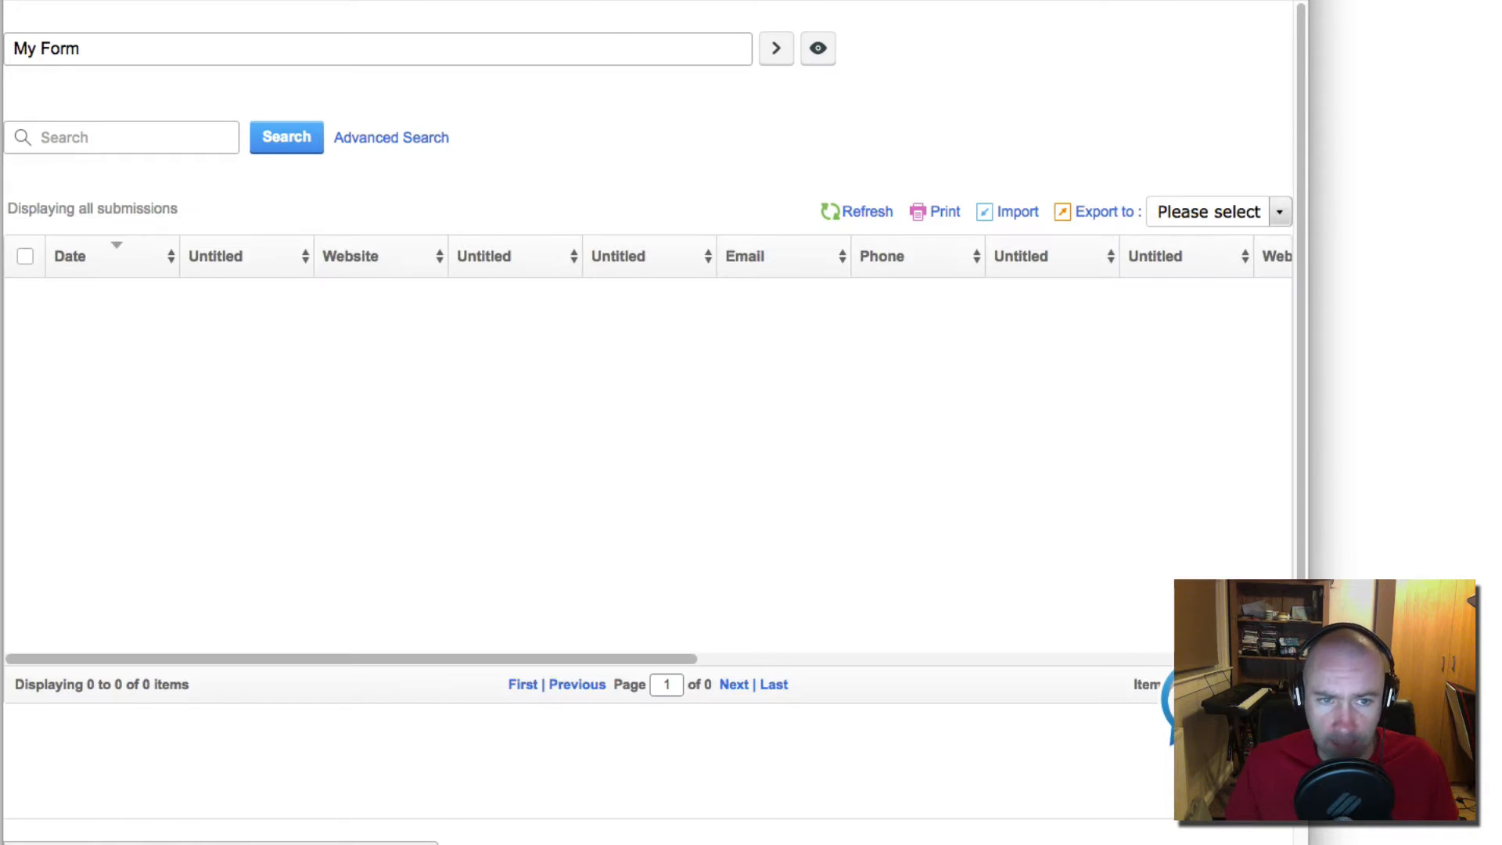
key(super+w)
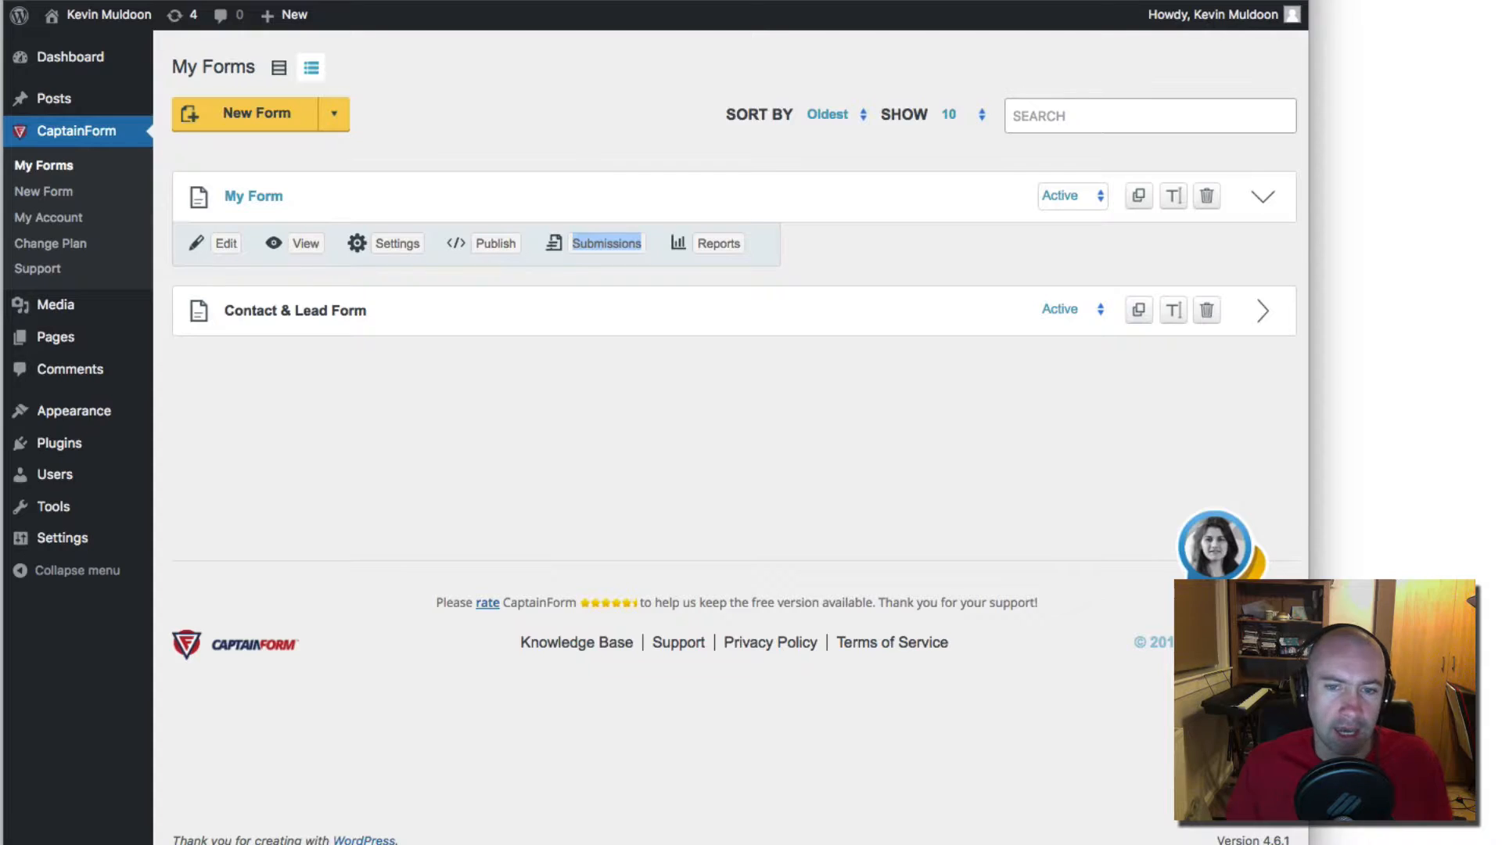
click(584, 197)
click(584, 196)
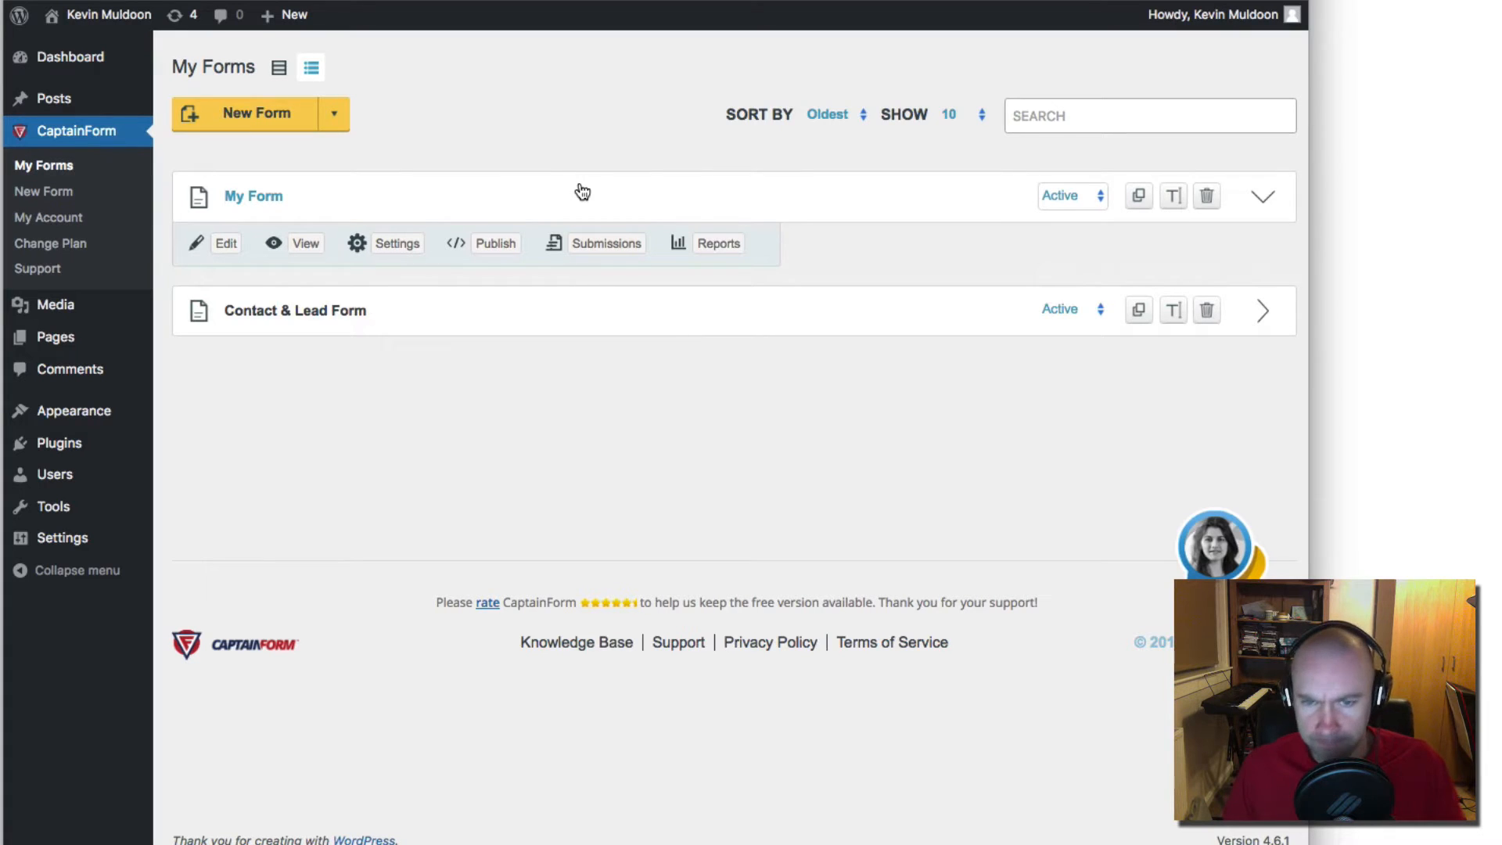
Step: Reopen My Form's submissions and examine the export formats and the advanced search's show-only filter
click(604, 245)
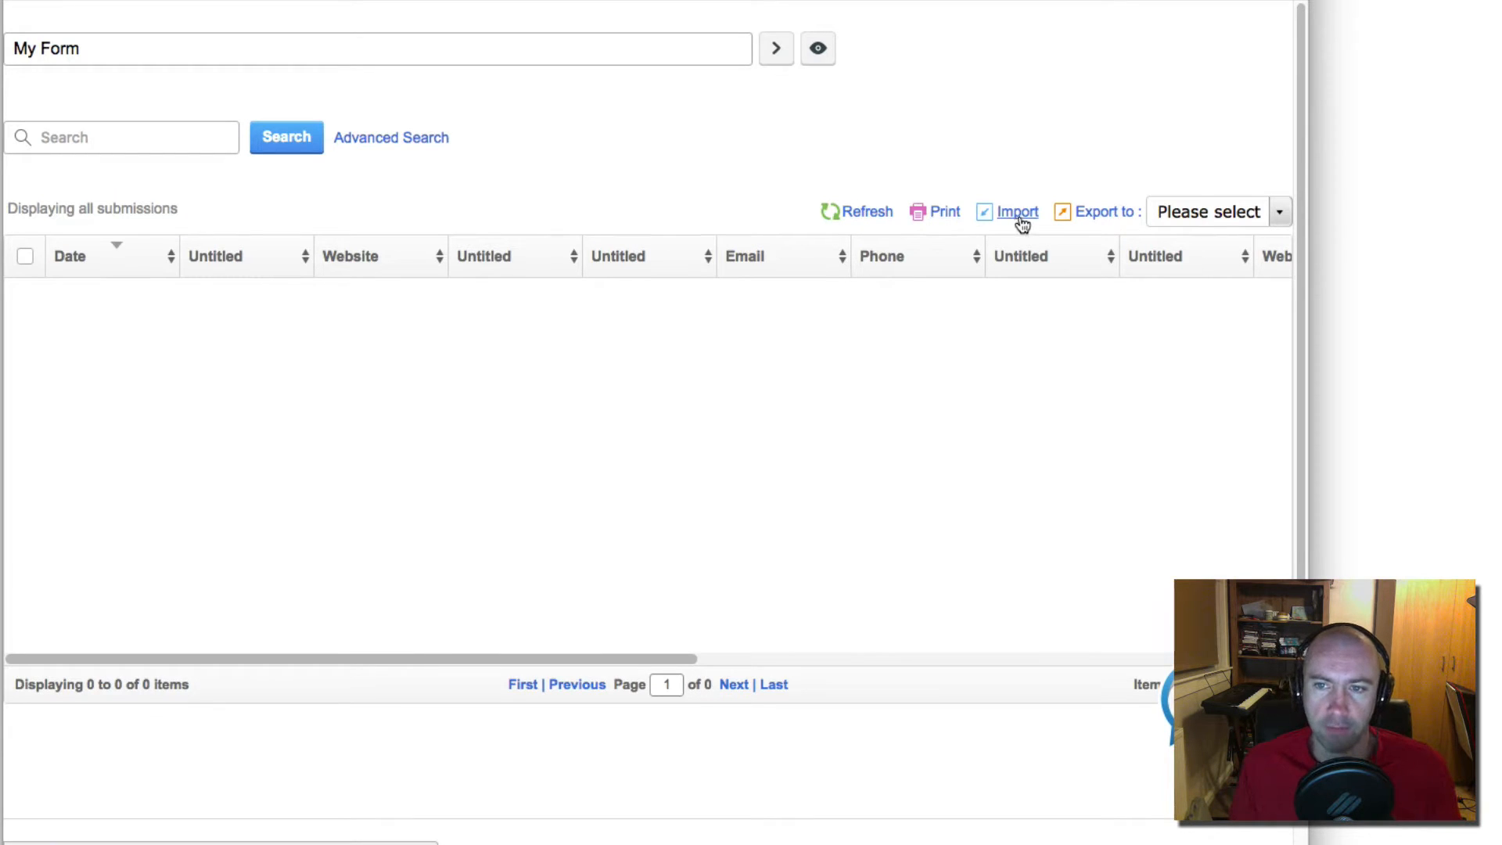
click(1192, 216)
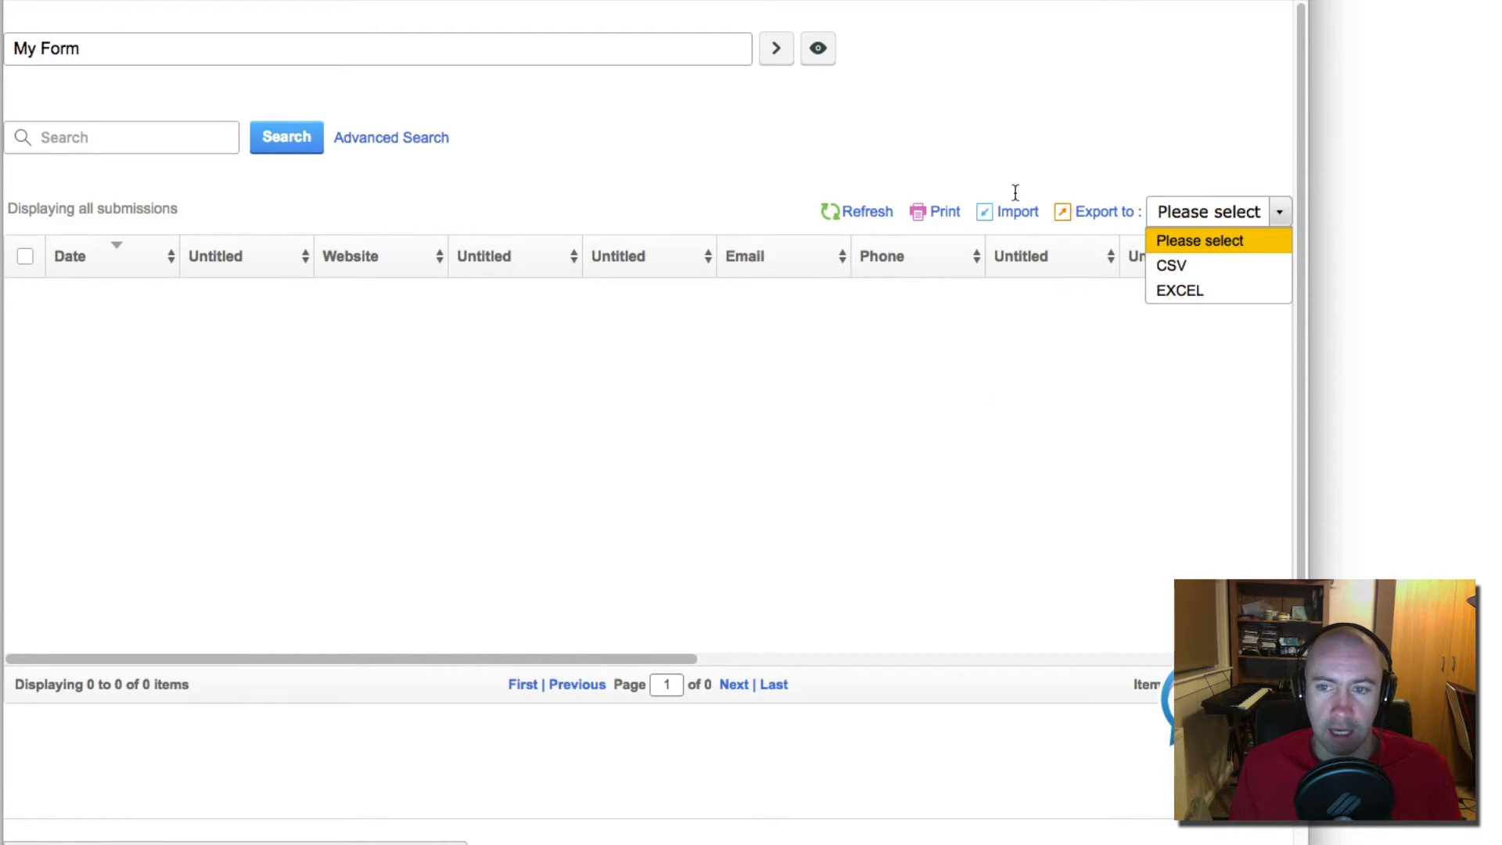
click(1035, 386)
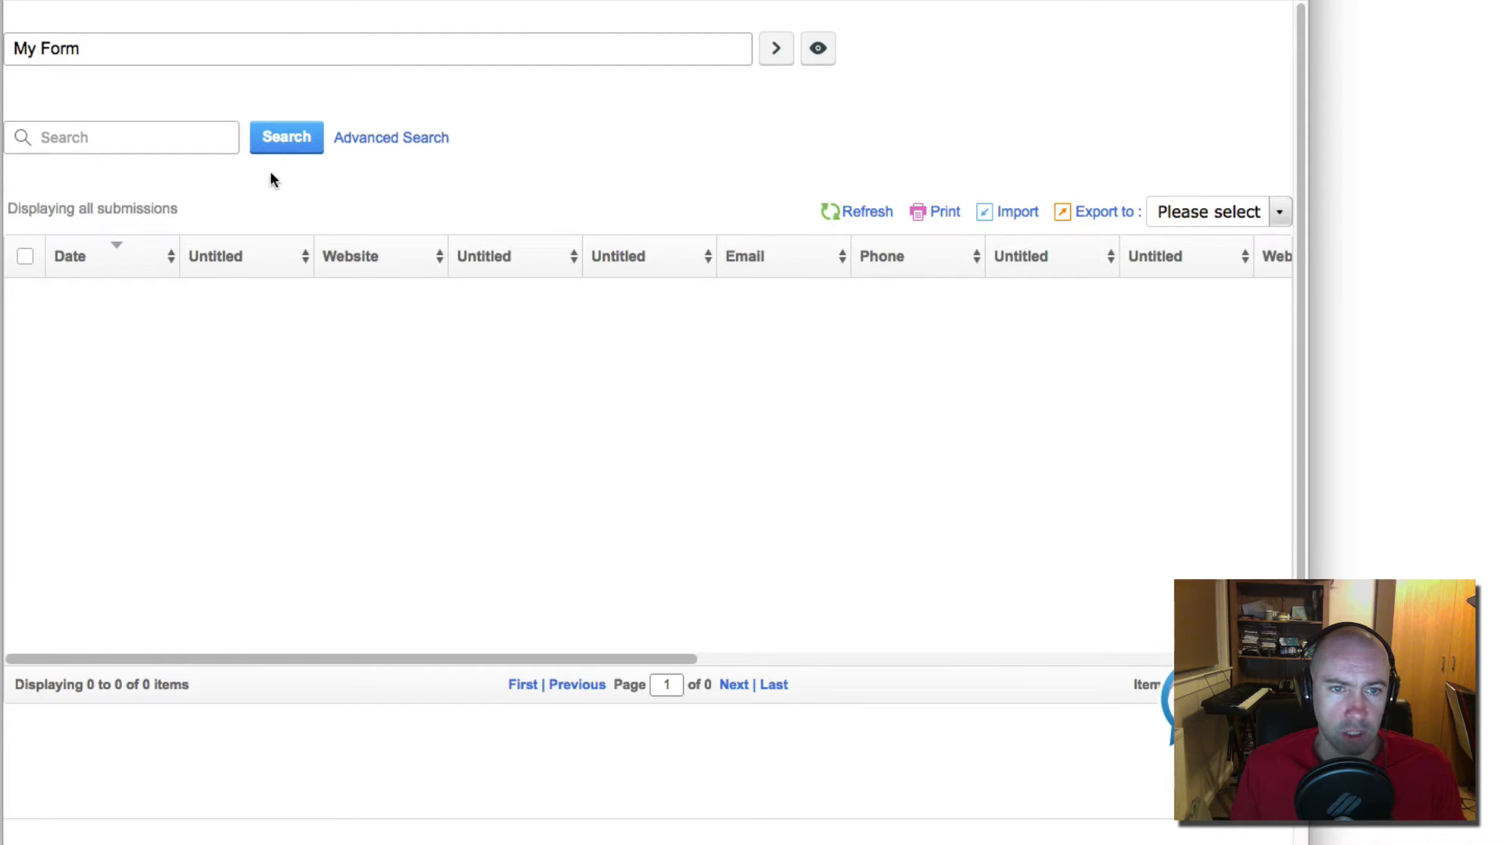
click(399, 140)
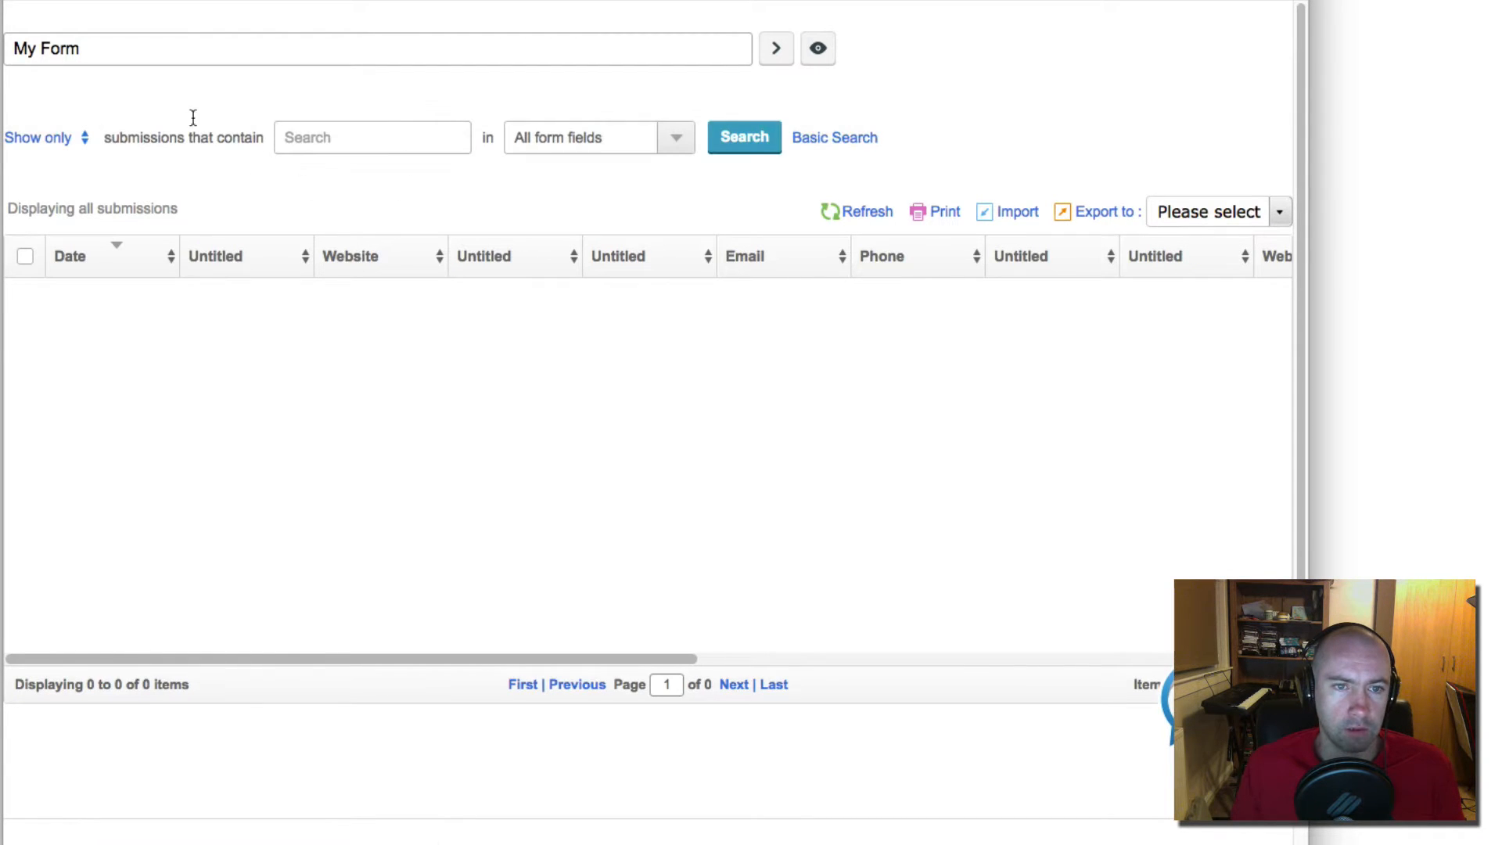
click(46, 145)
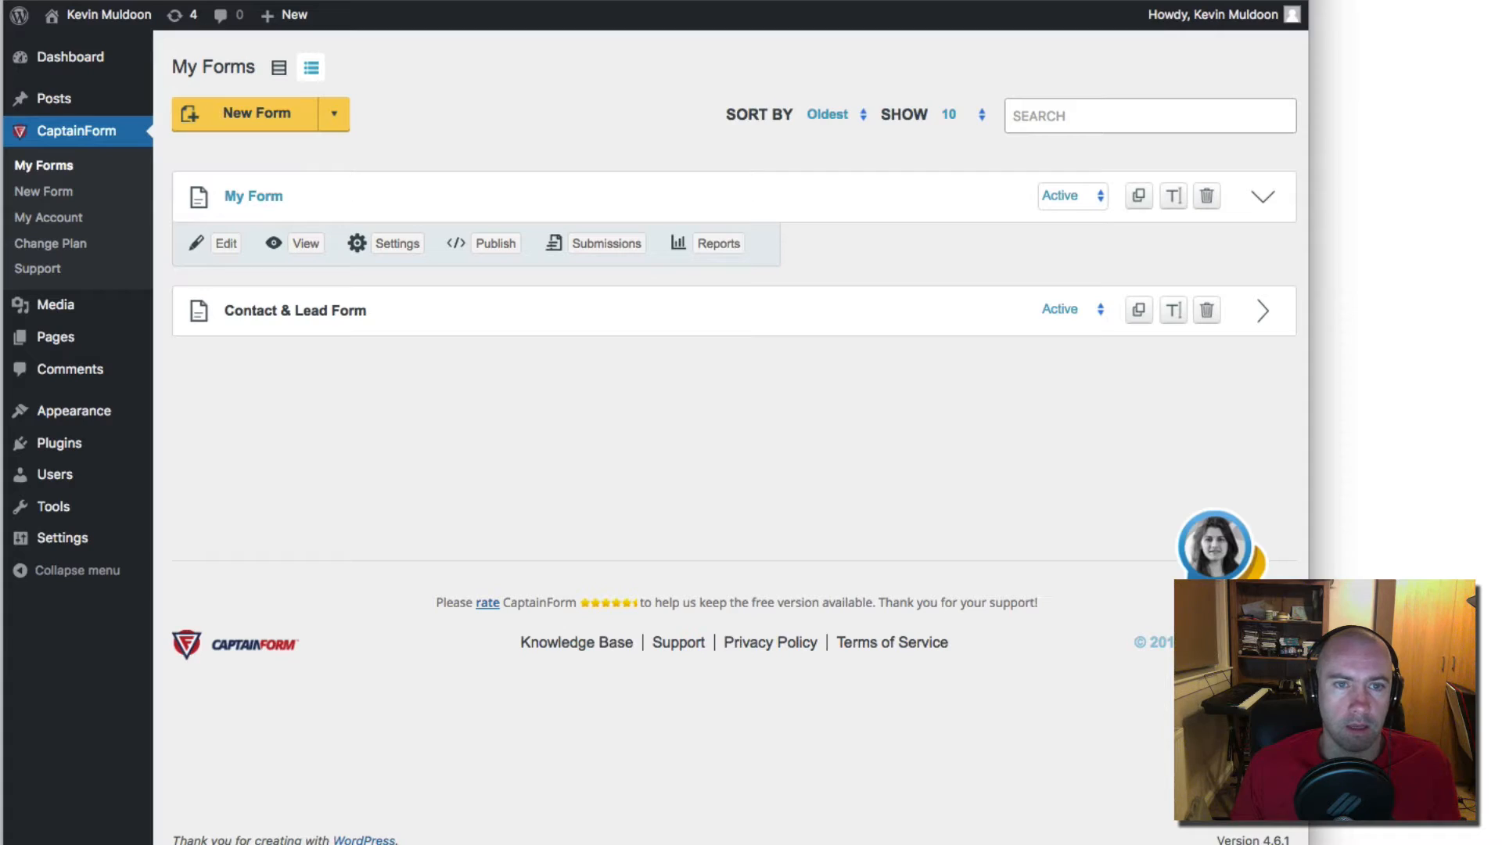
Step: Reopen My Form's reports in a new tab, check the selectable reports and return to the My Forms list
right_click(735, 244)
click(862, 248)
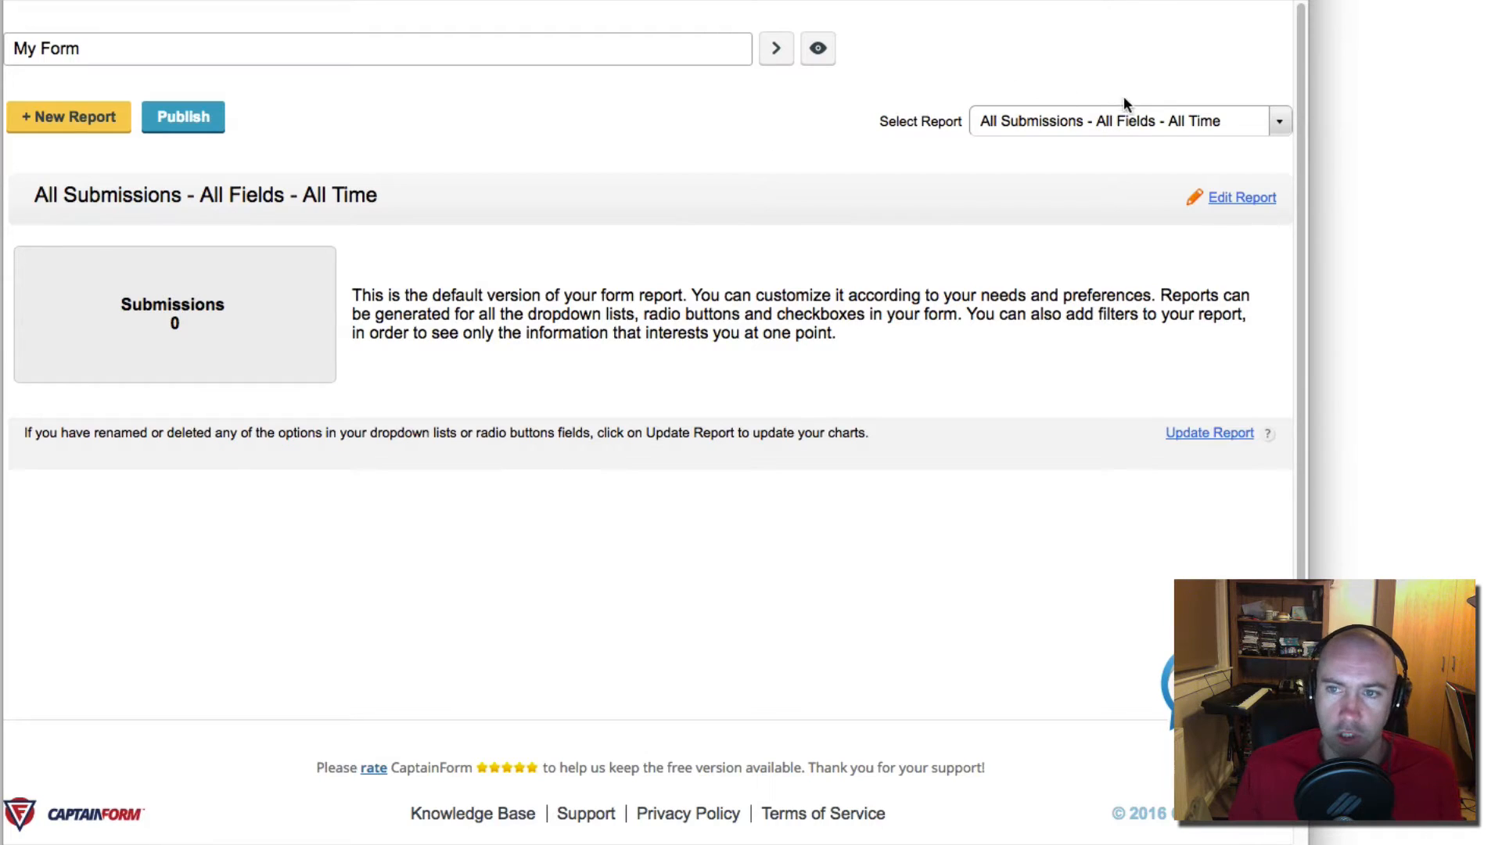
click(1123, 124)
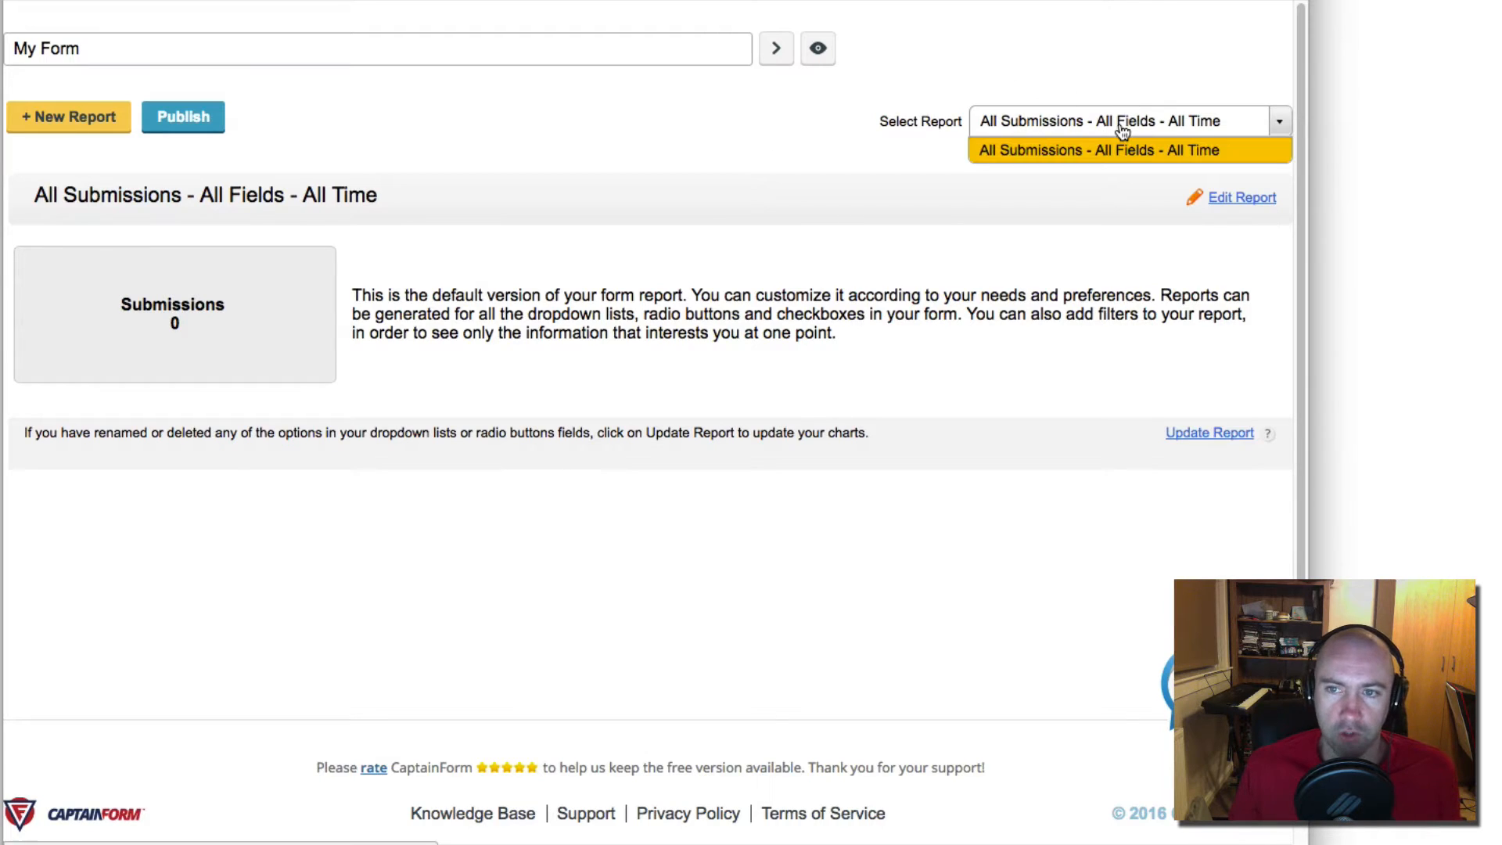
click(619, 244)
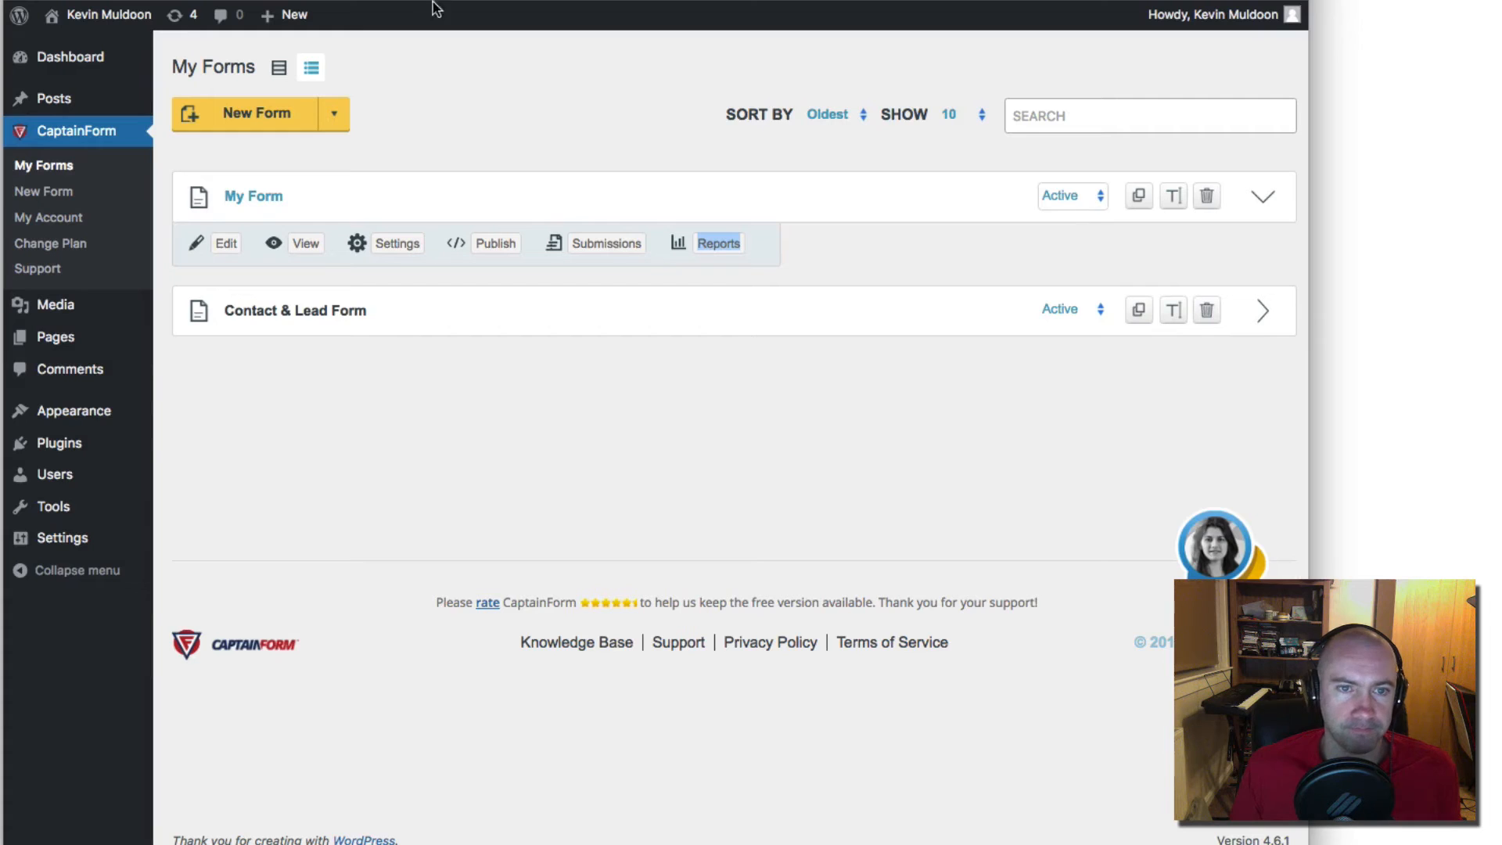
Step: Open My Form in the form editor and look through its layout options, field palette and existing fields
click(231, 249)
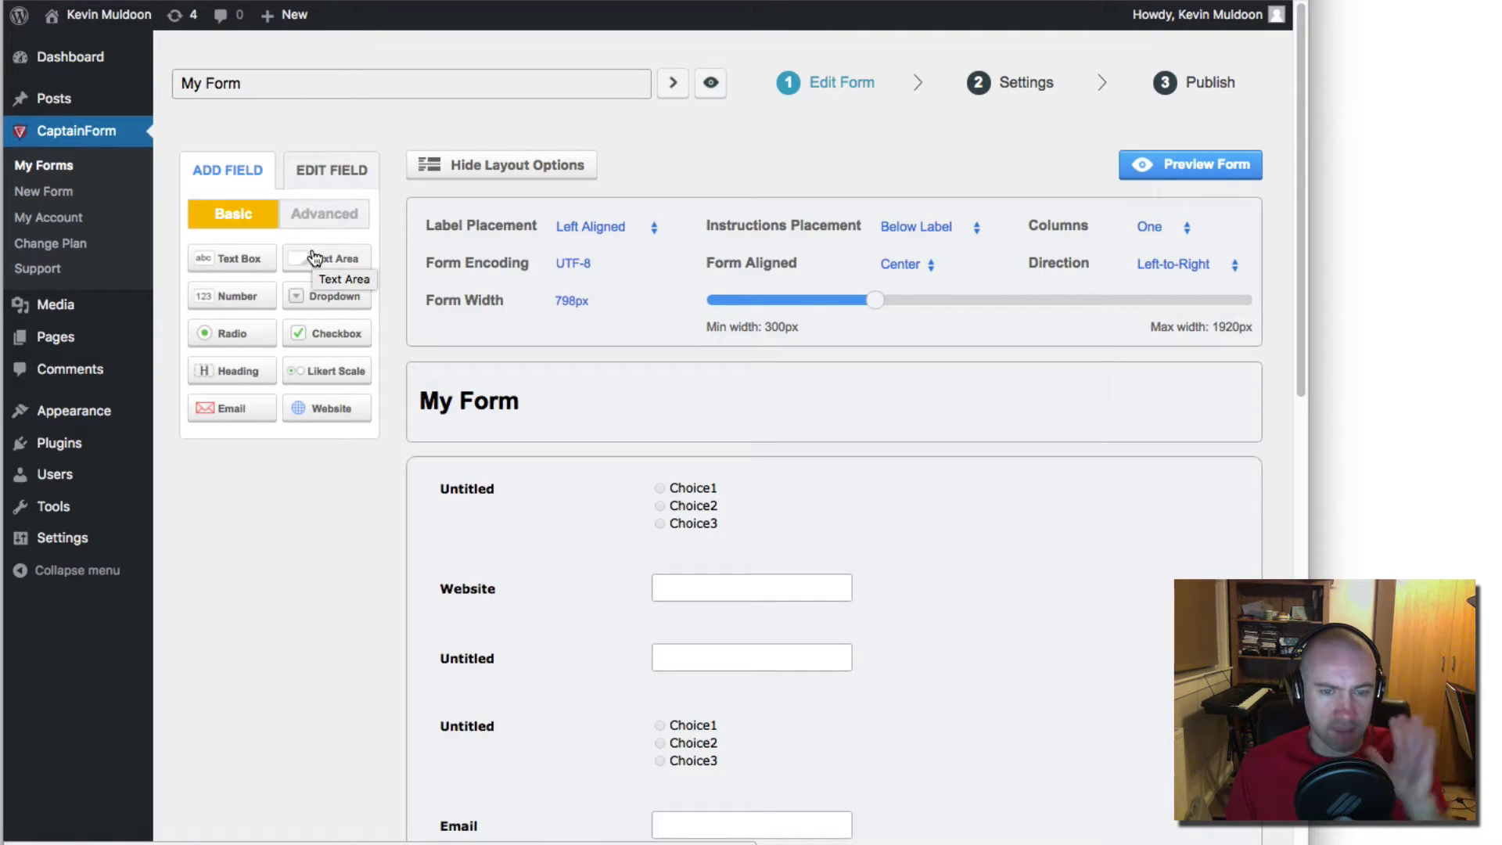
scroll(376, 419, down, 10)
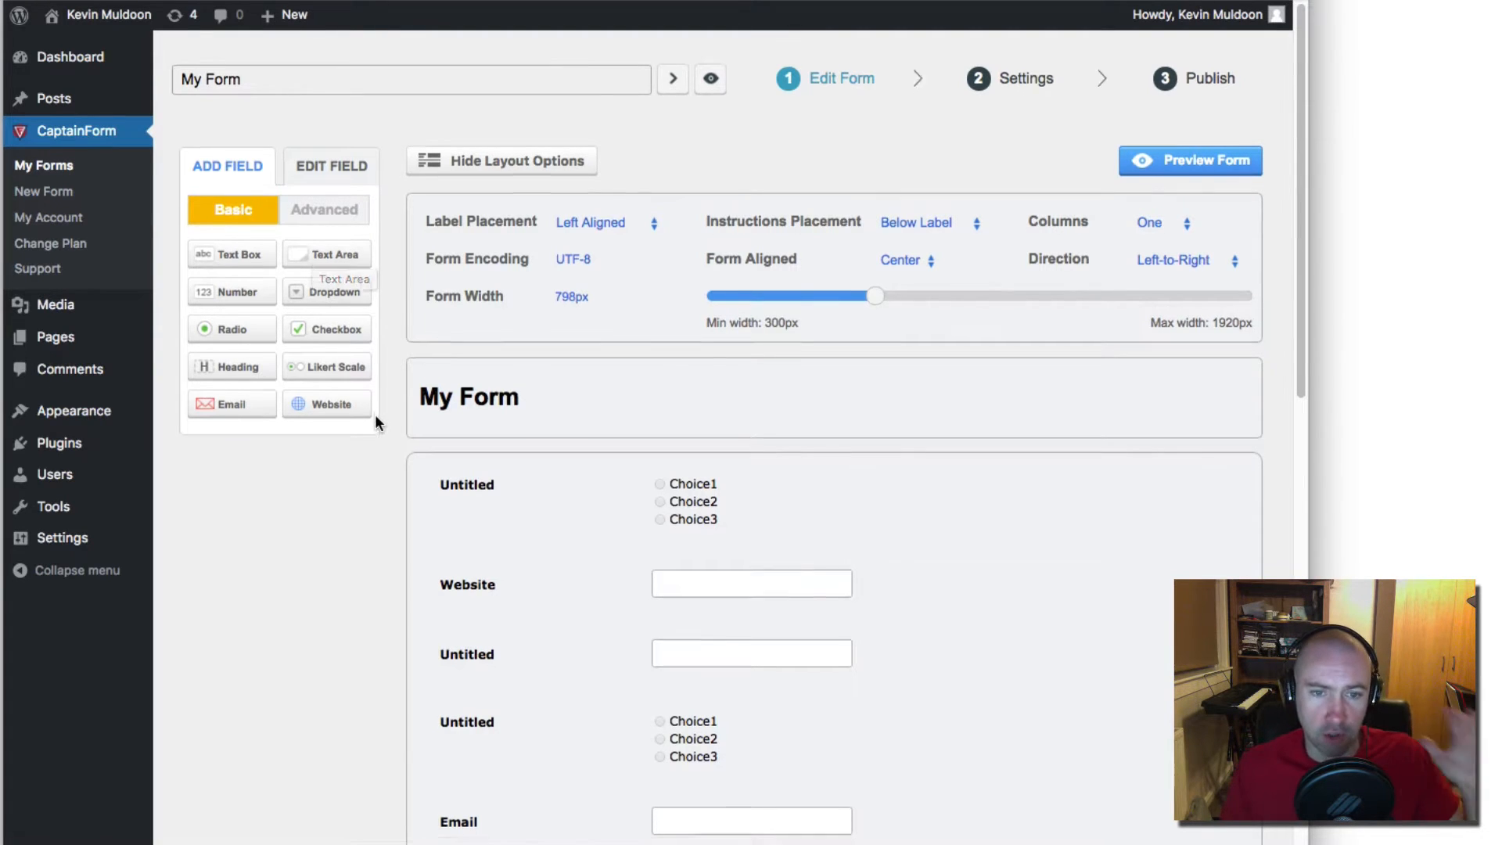
scroll(374, 414, up, 10)
scroll(374, 414, down, 10)
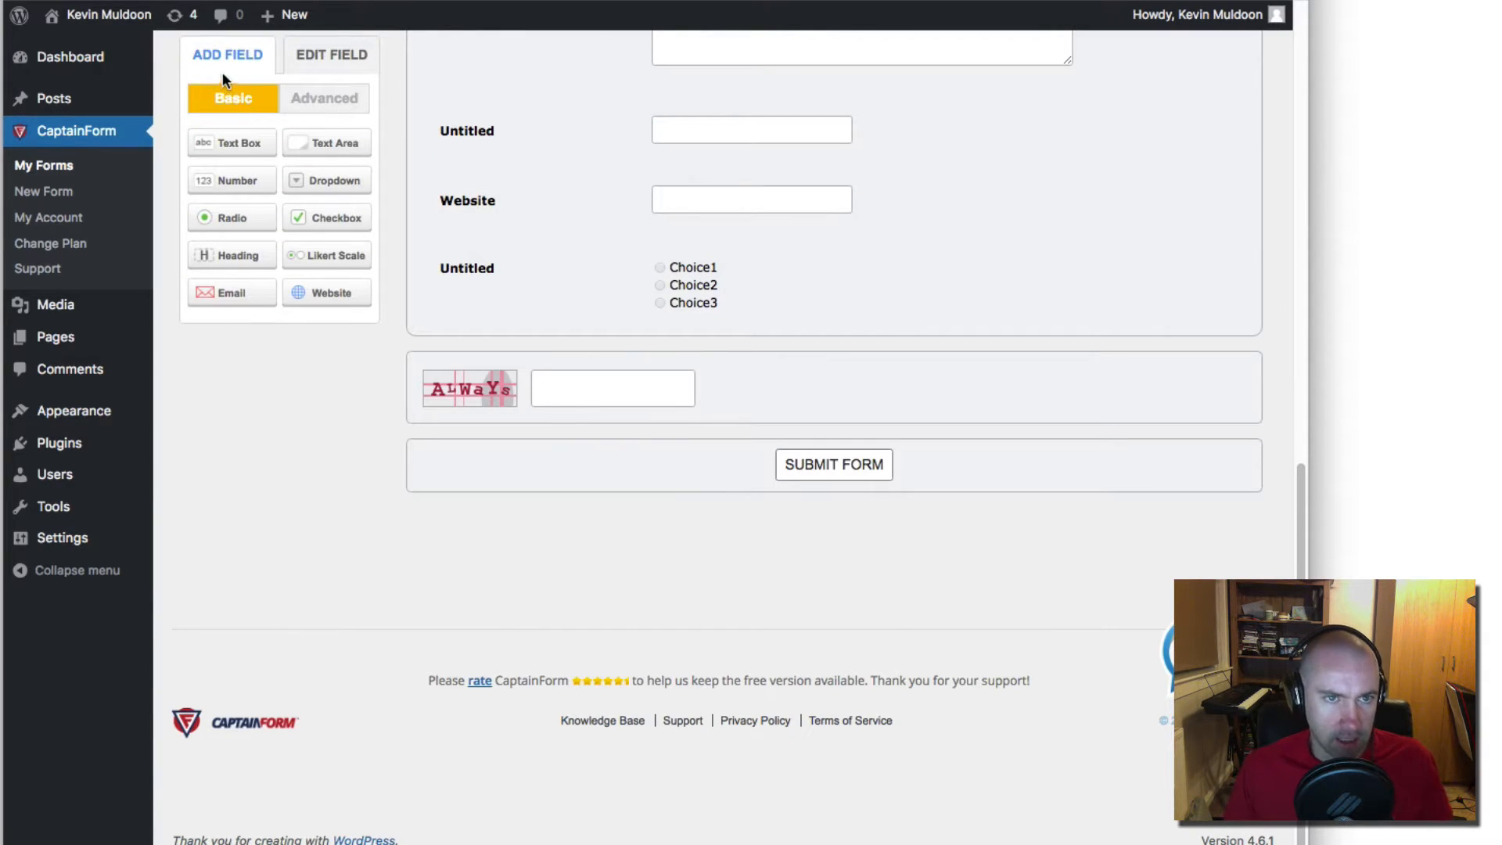
scroll(363, 450, up, 2)
scroll(363, 445, up, 10)
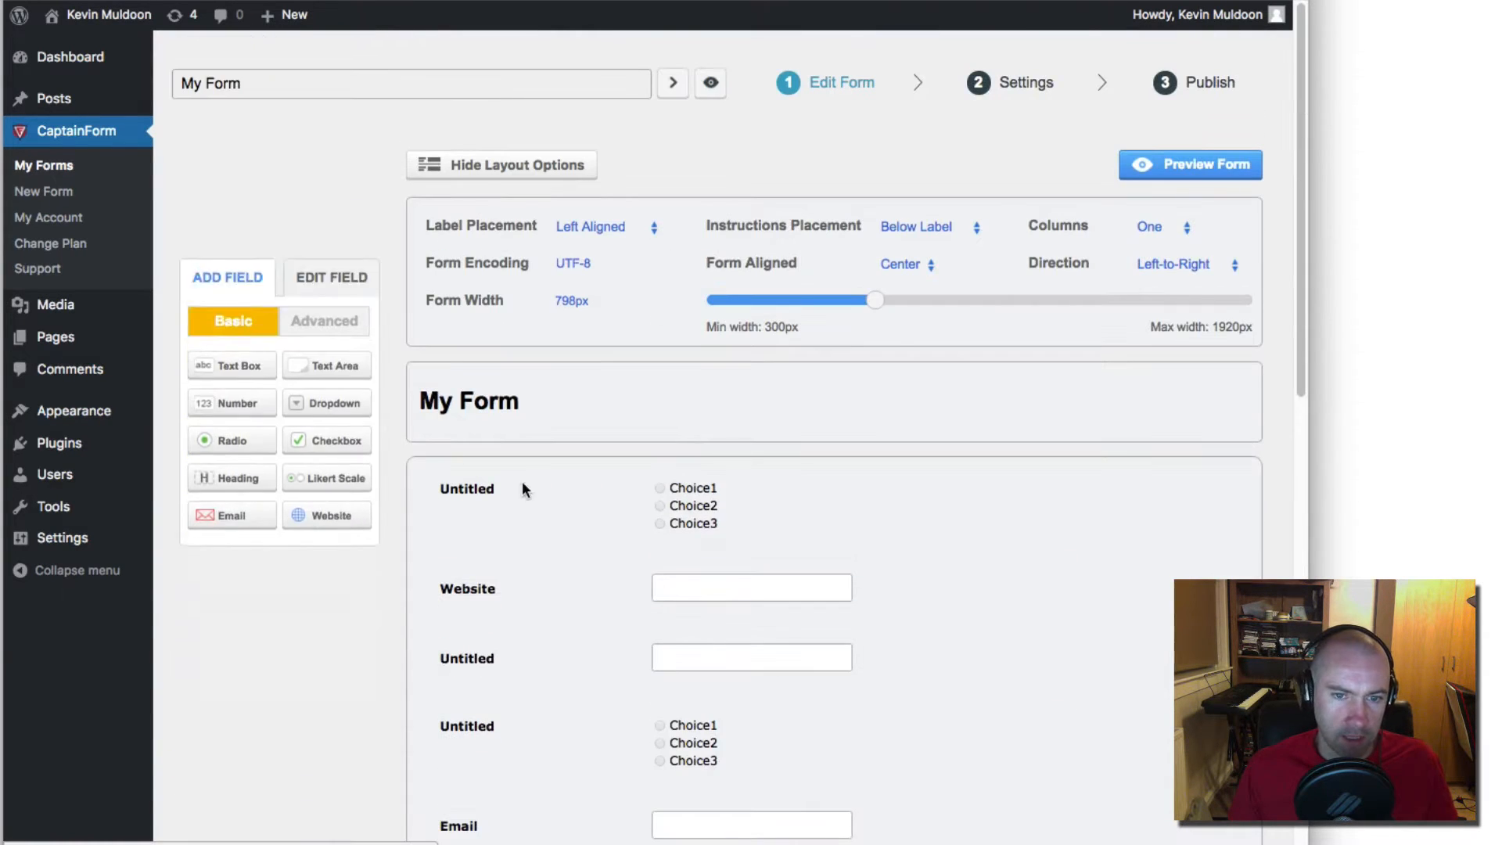
Step: Look over My Form from its layout options down to the submit button and check the categories offered under Settings
scroll(534, 673, down, 5)
scroll(518, 629, down, 8)
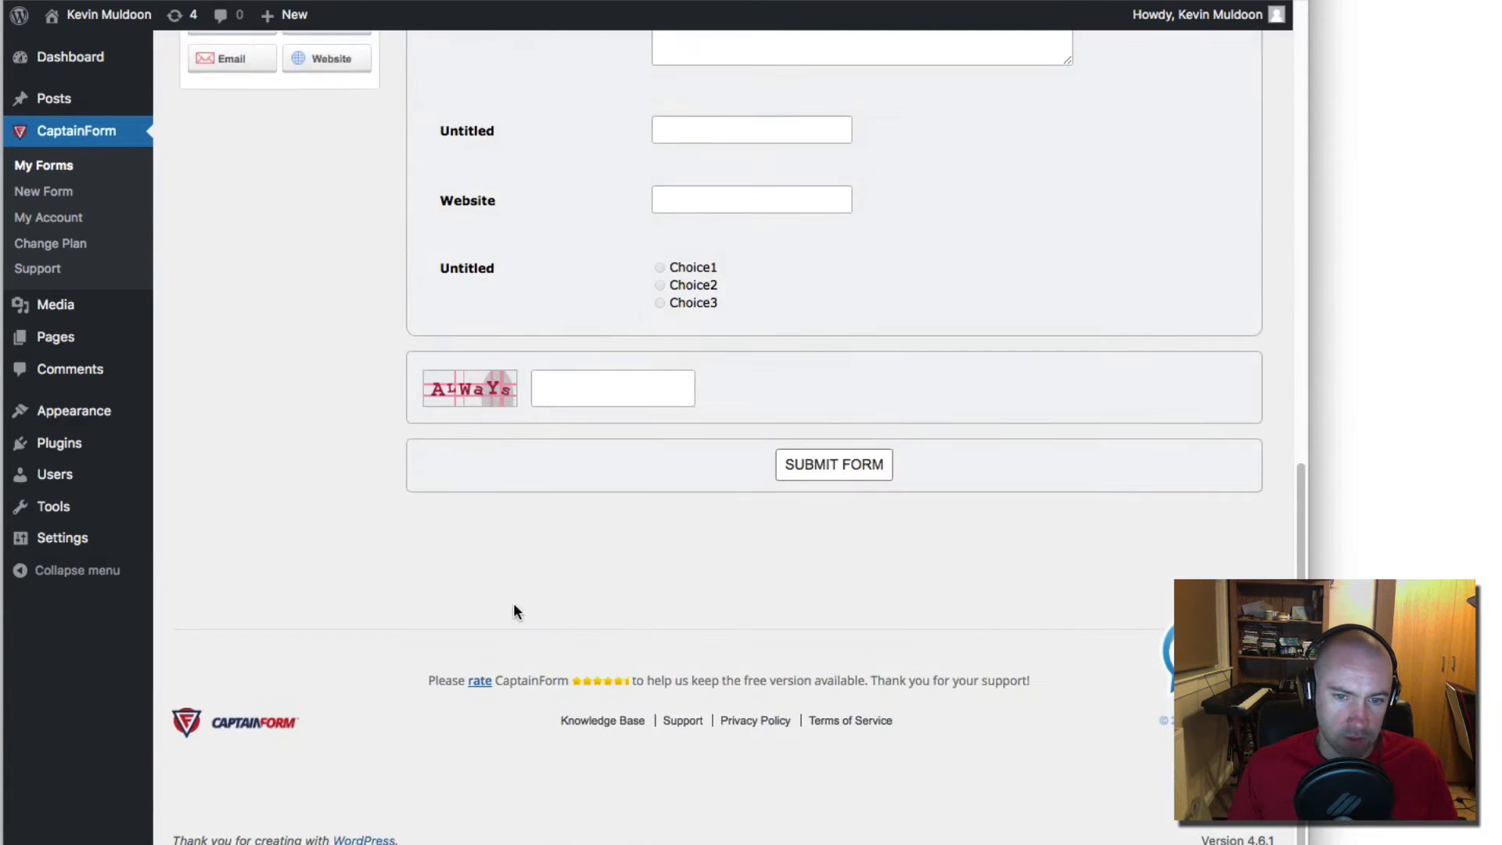
scroll(513, 604, up, 12)
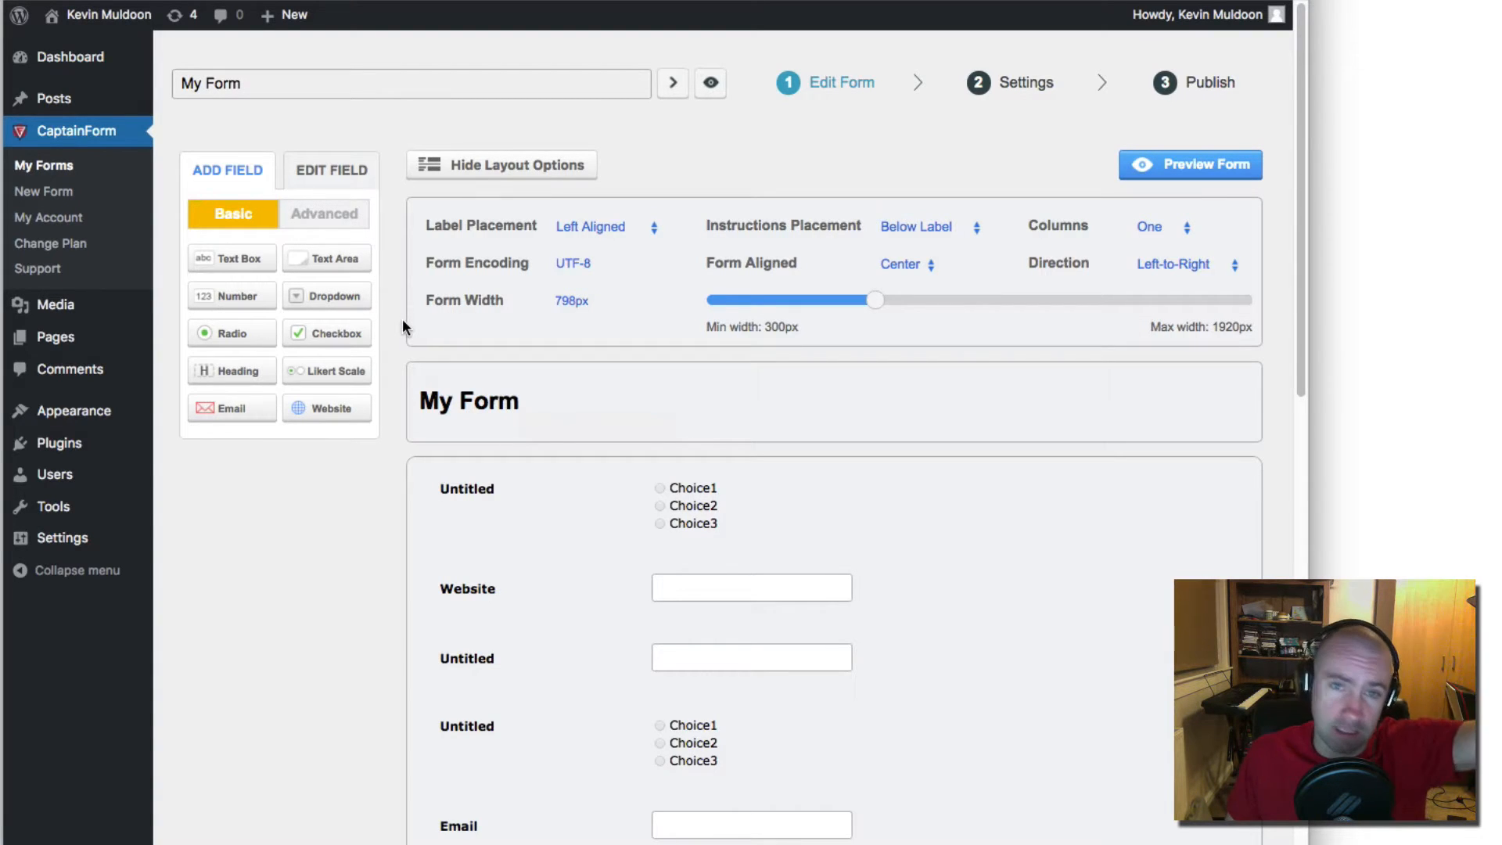
scroll(401, 443, down, 10)
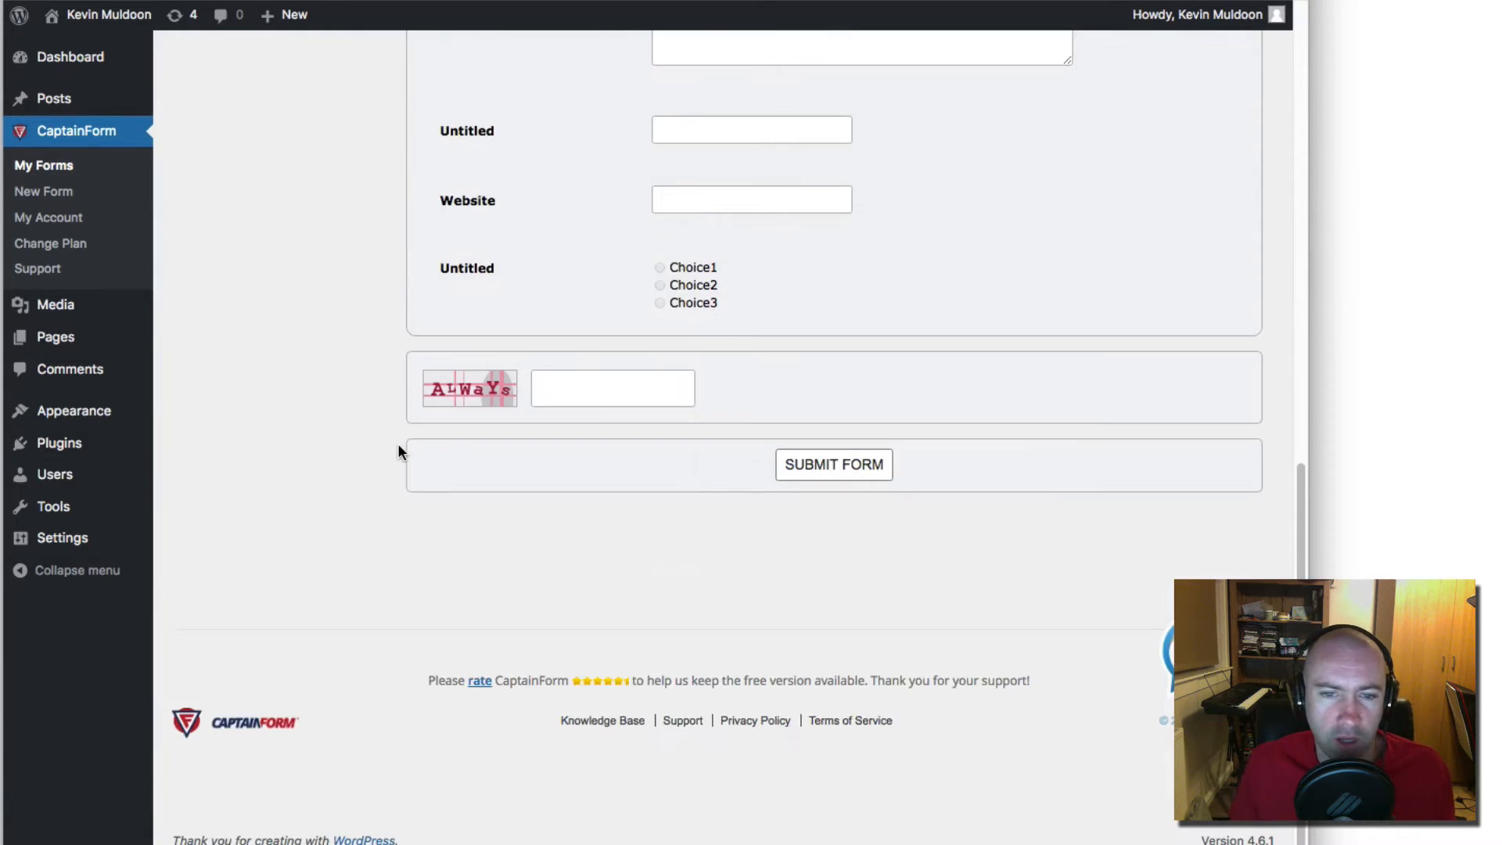
scroll(397, 443, up, 10)
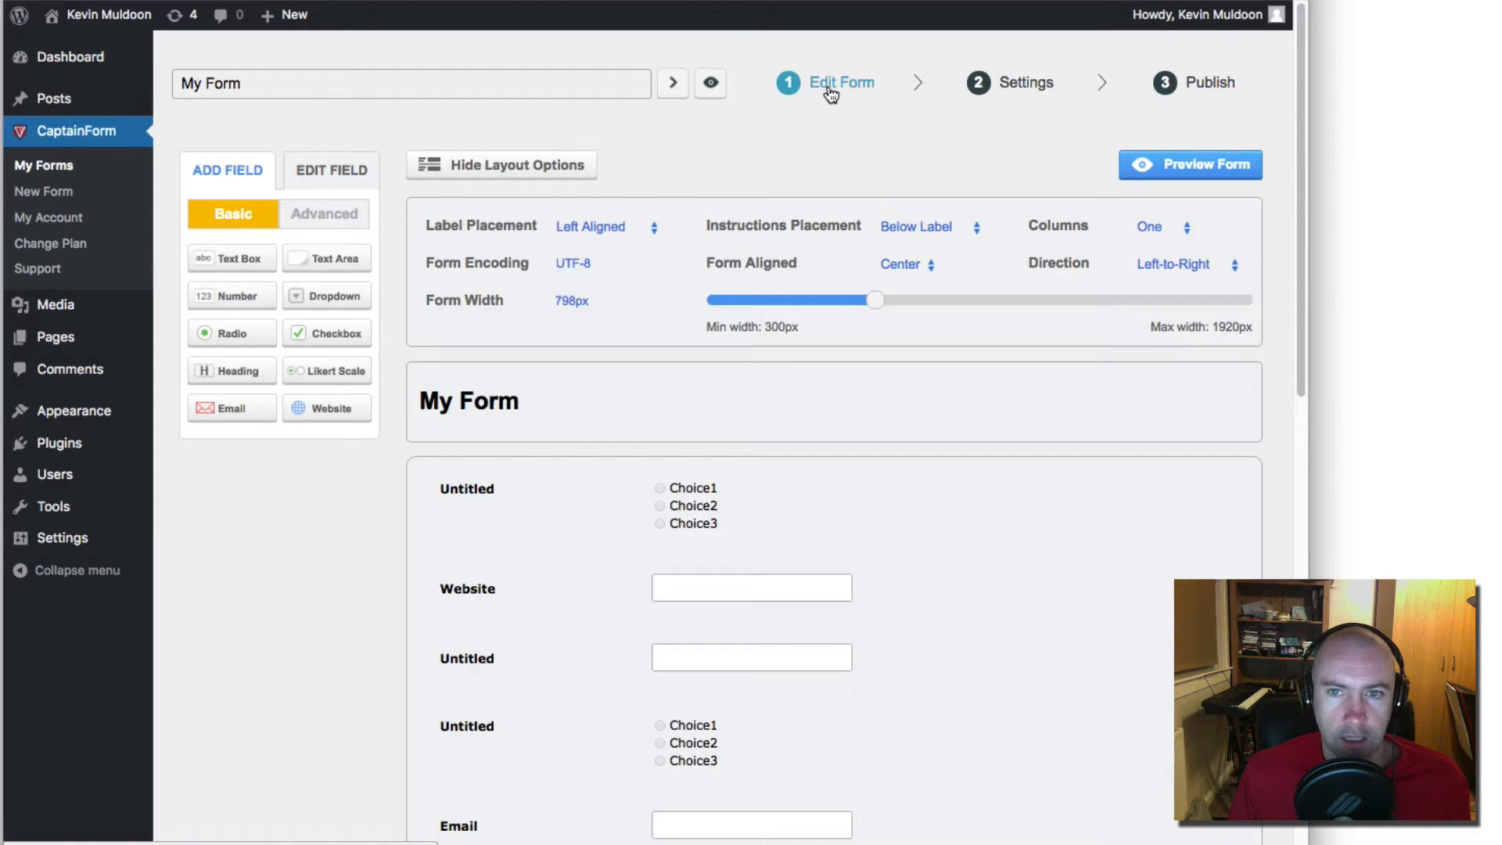
click(1013, 91)
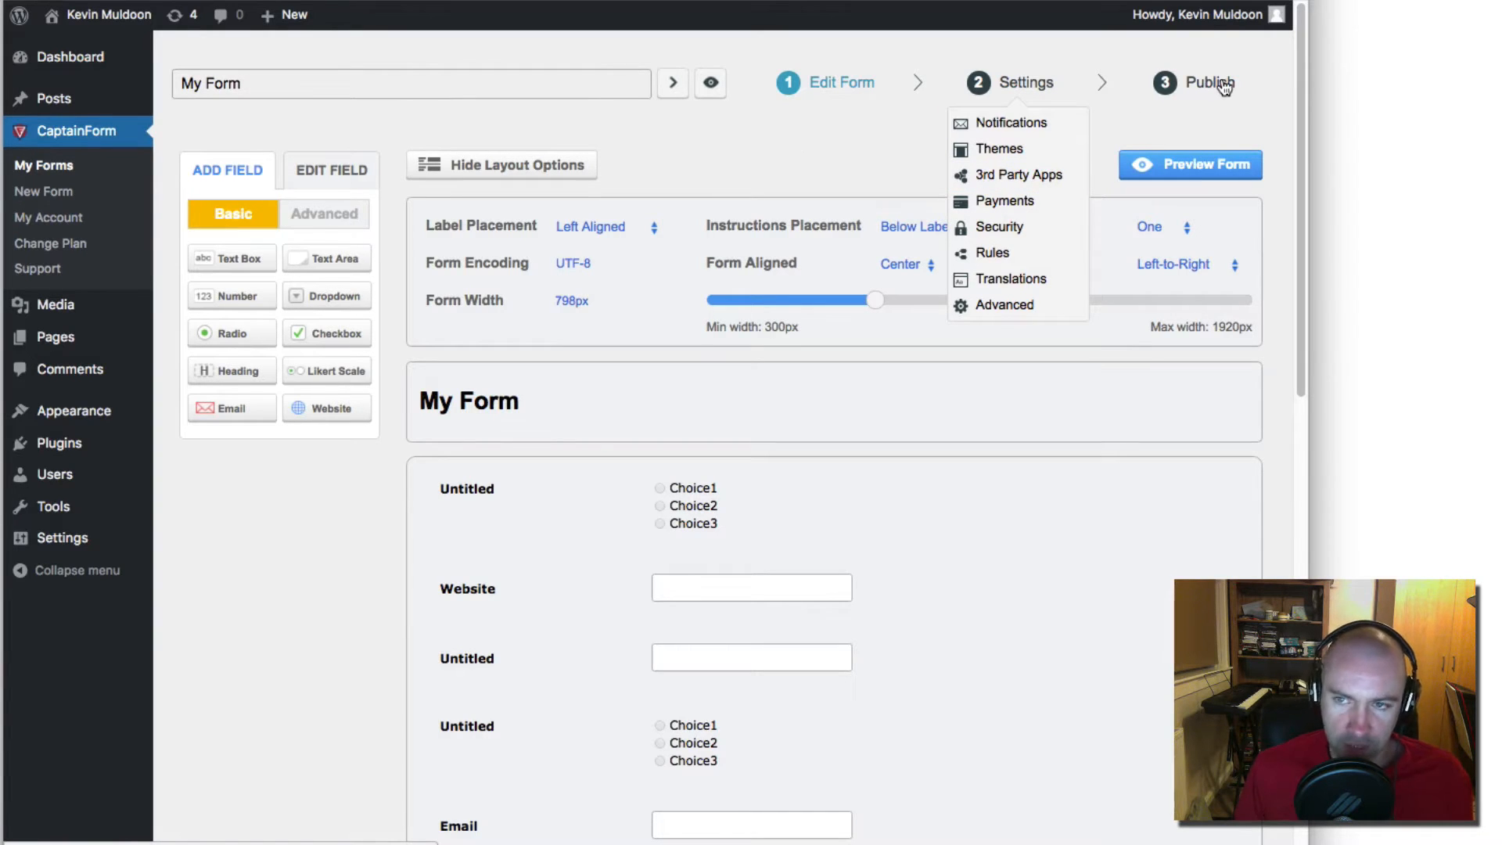
click(771, 151)
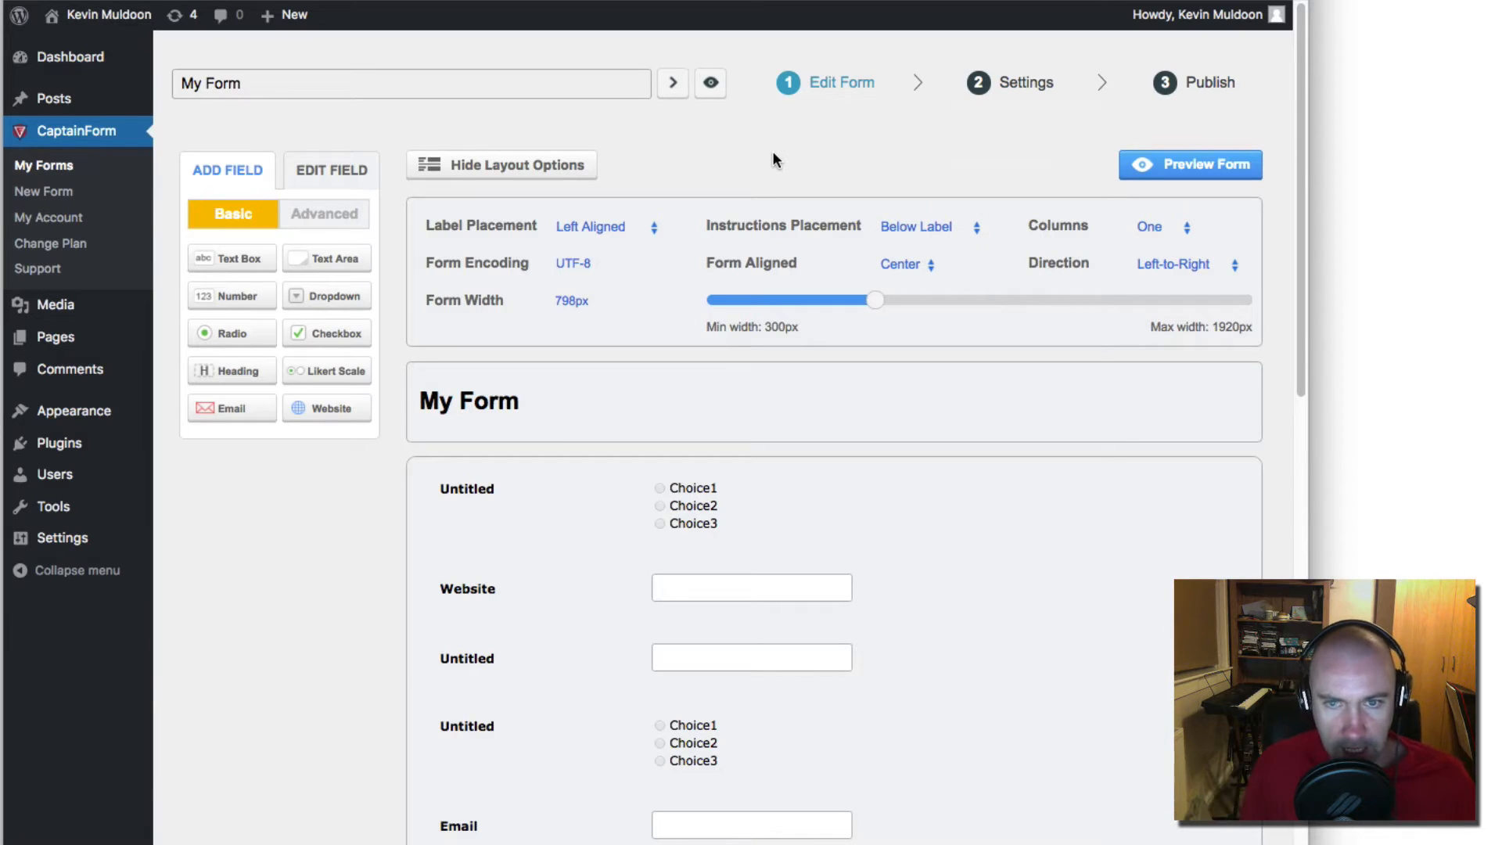
Step: Examine the basic and advanced editing options of the first Untitled radio field and return to the add-field palette
click(349, 219)
click(228, 222)
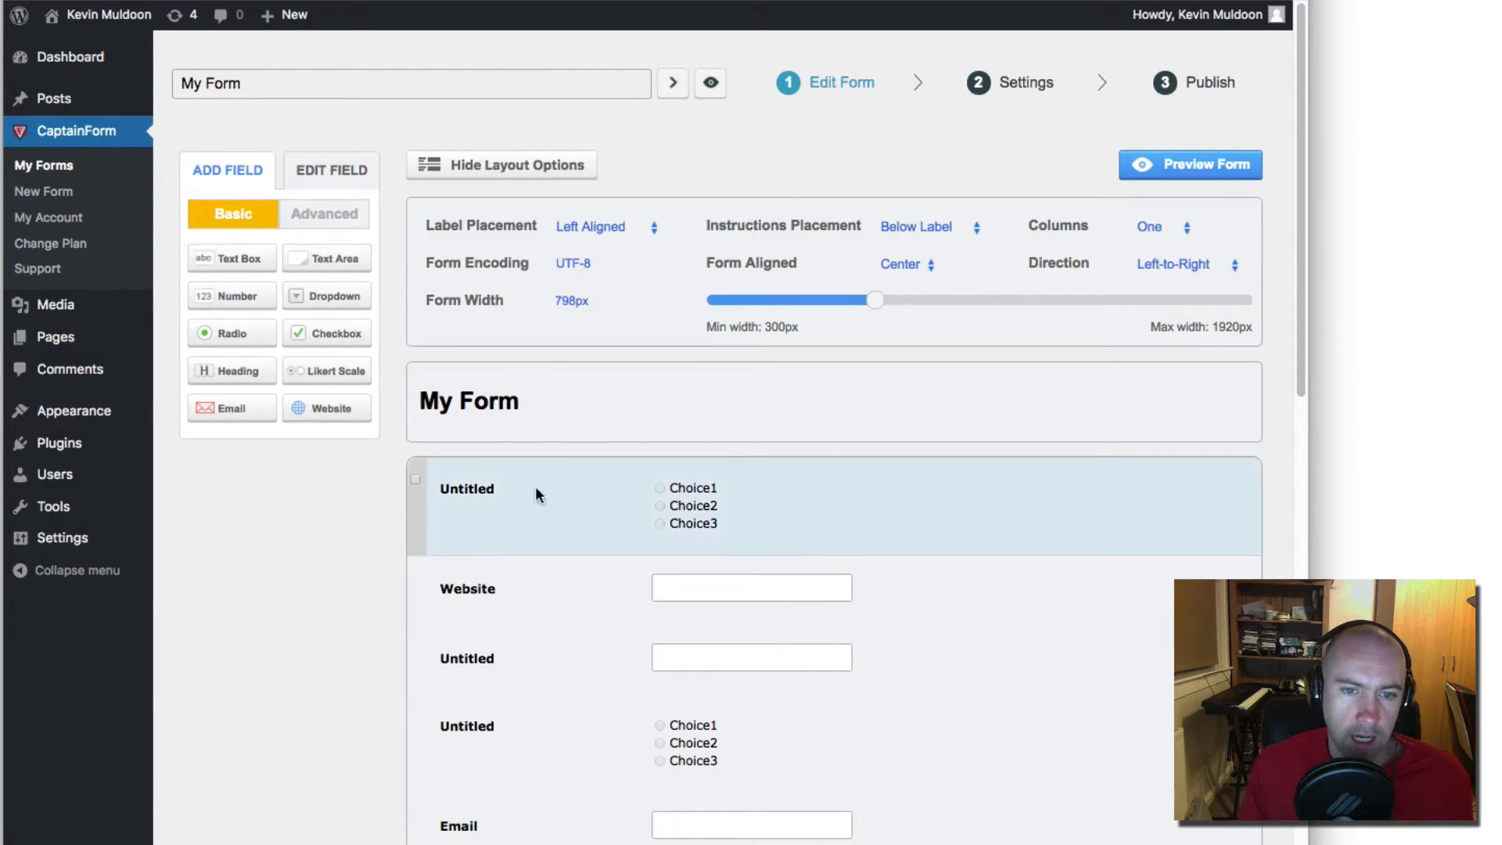
click(563, 514)
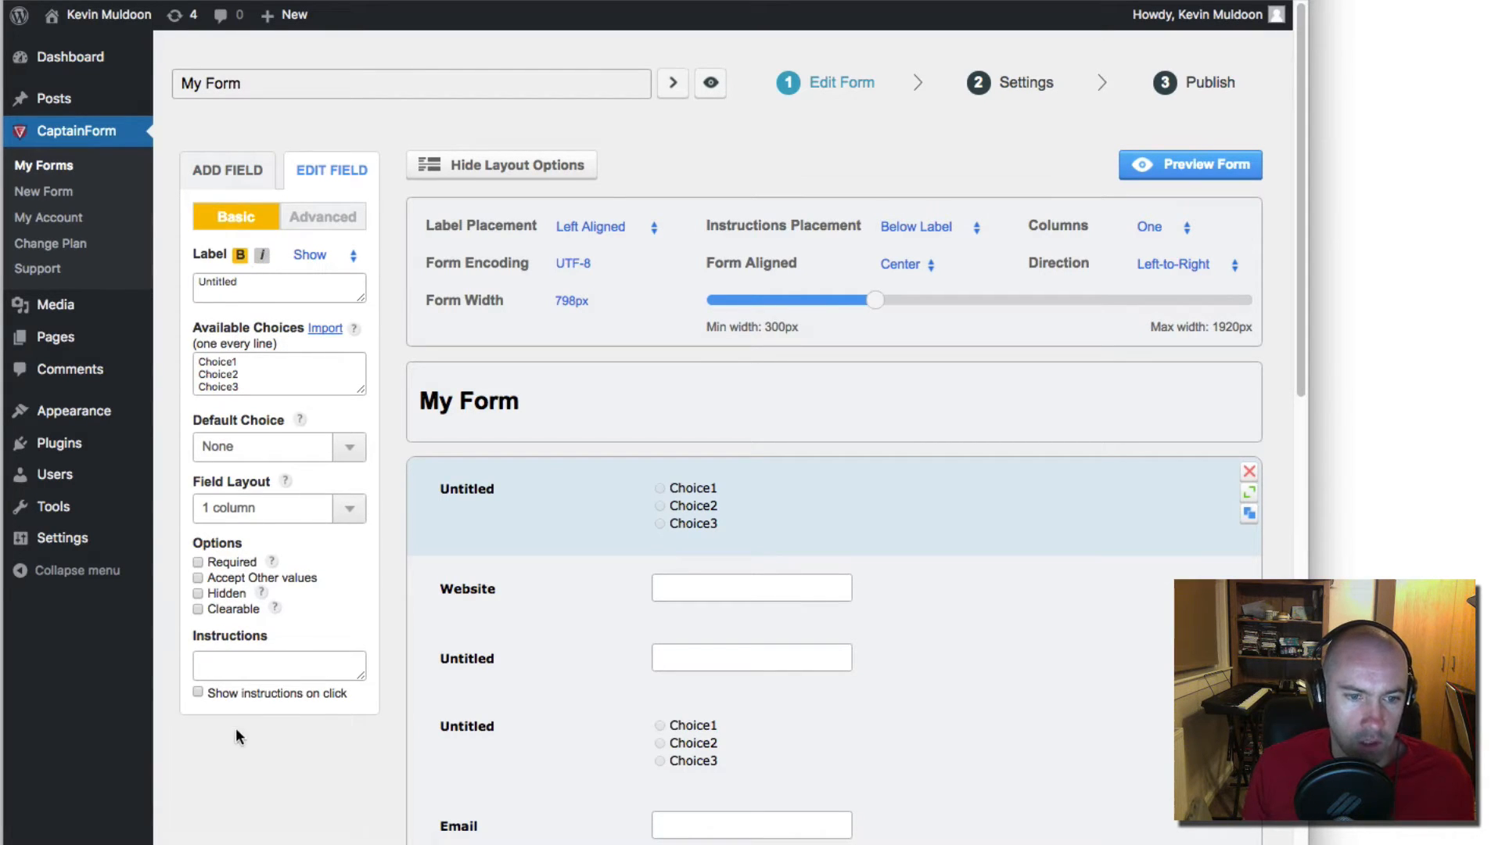
click(302, 218)
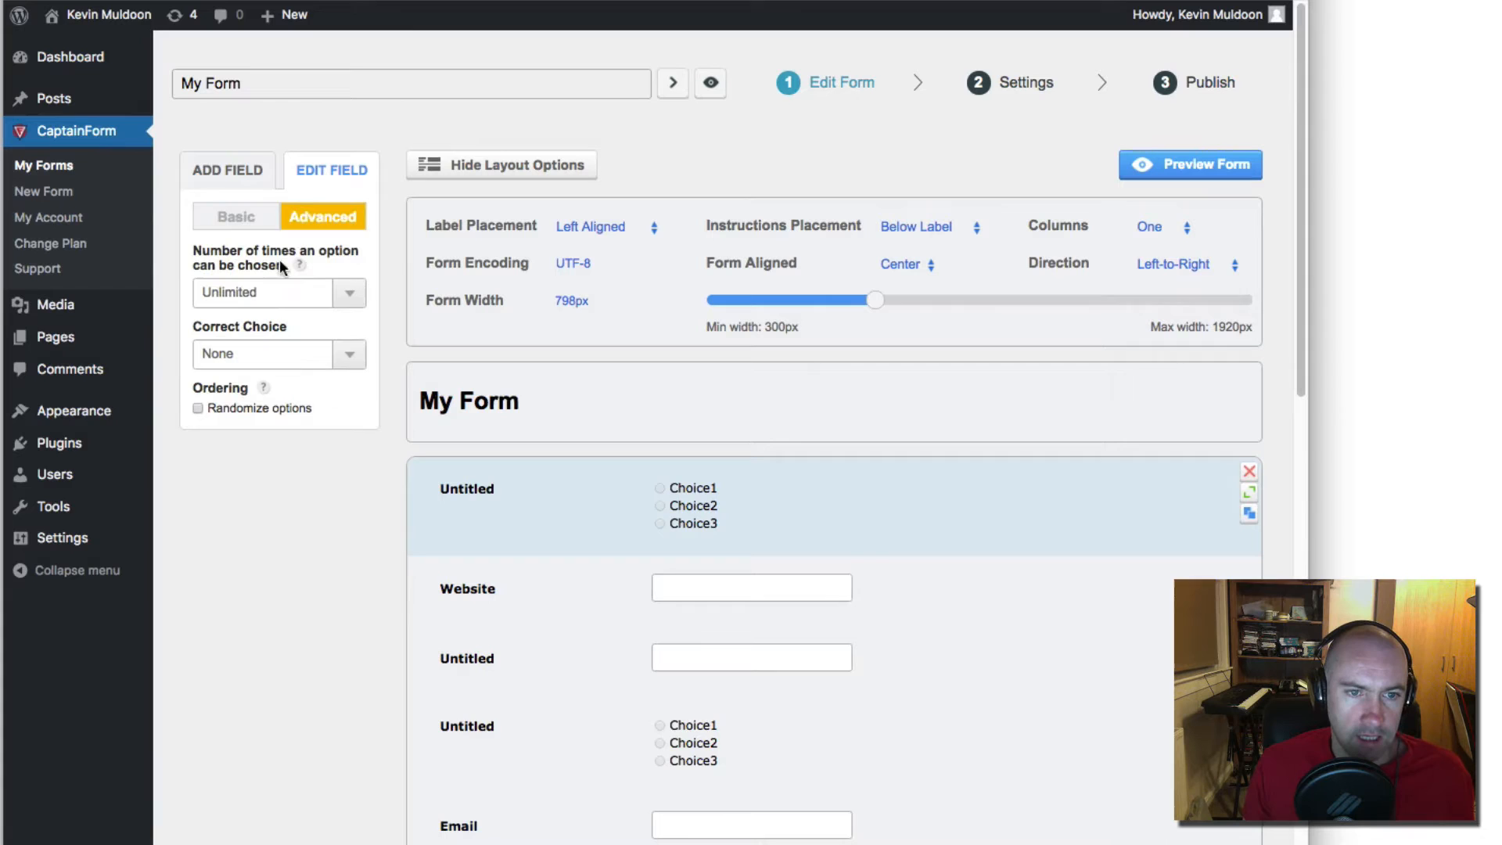
click(245, 219)
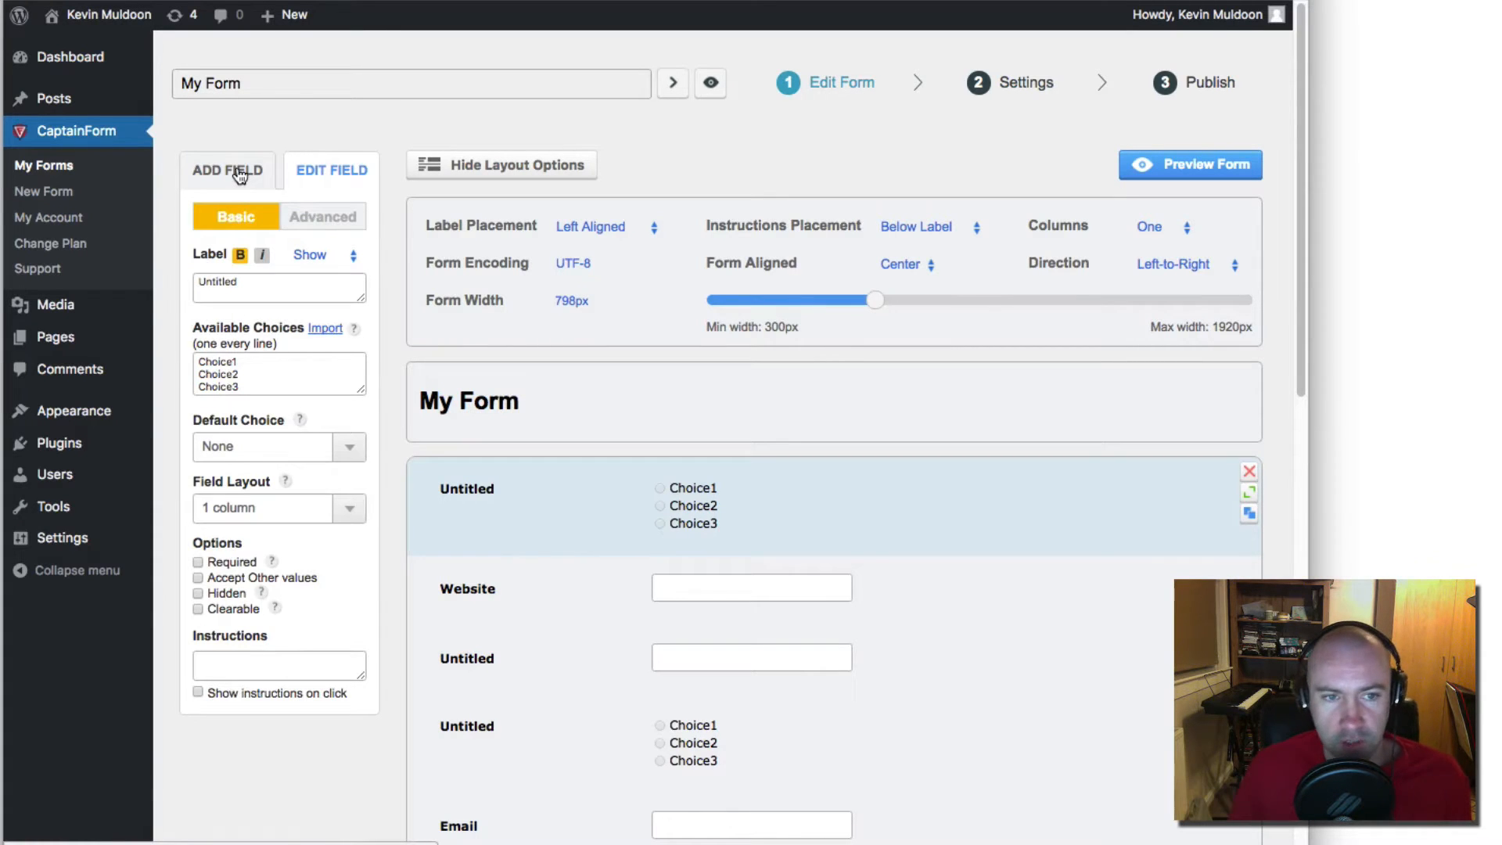
click(239, 174)
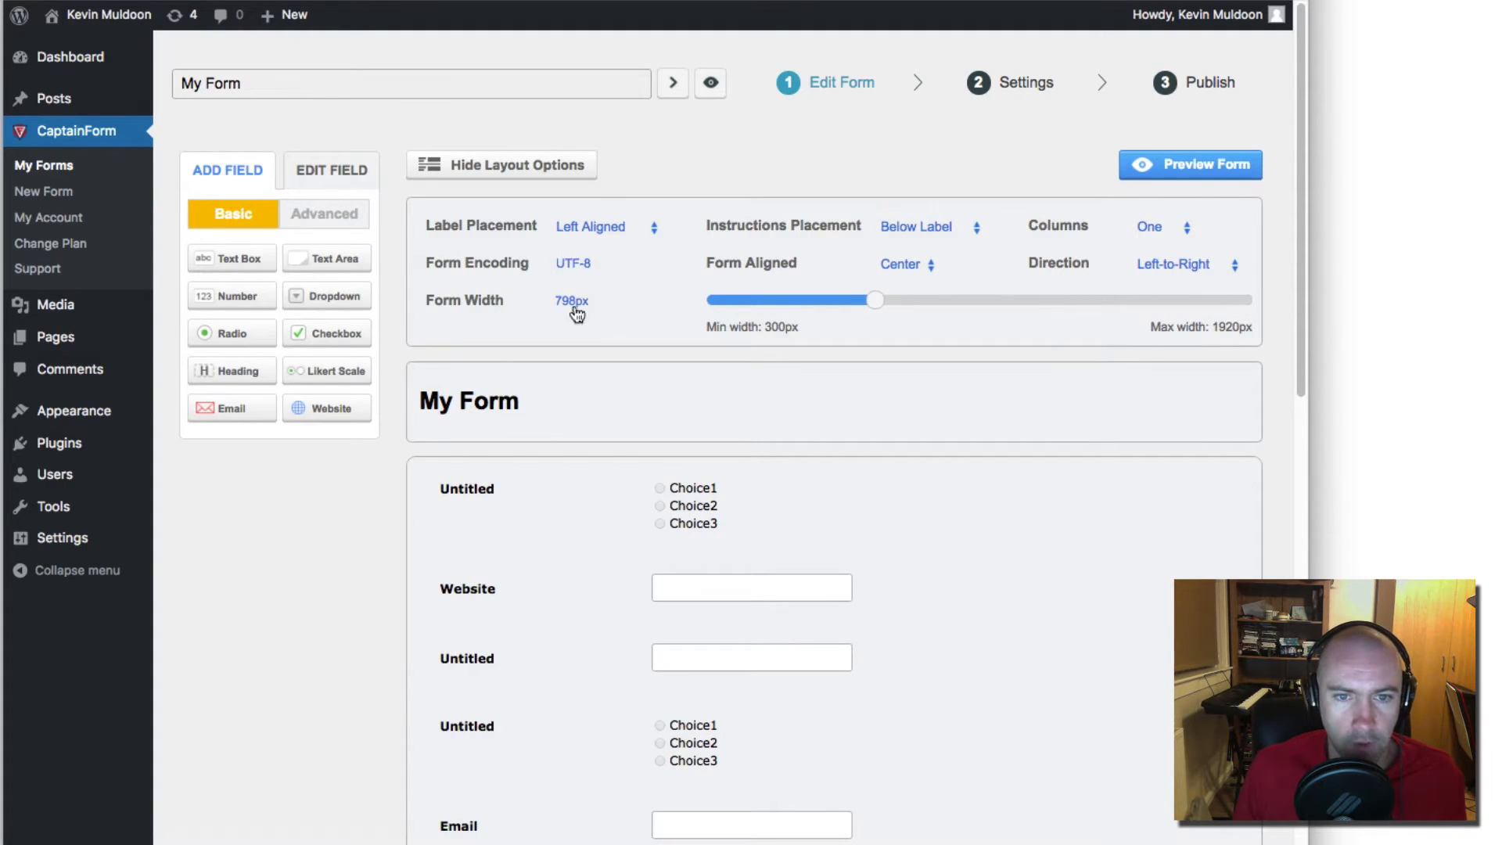
Step: Set the form width to 1005px in the layout options
drag(424, 221, 1237, 321)
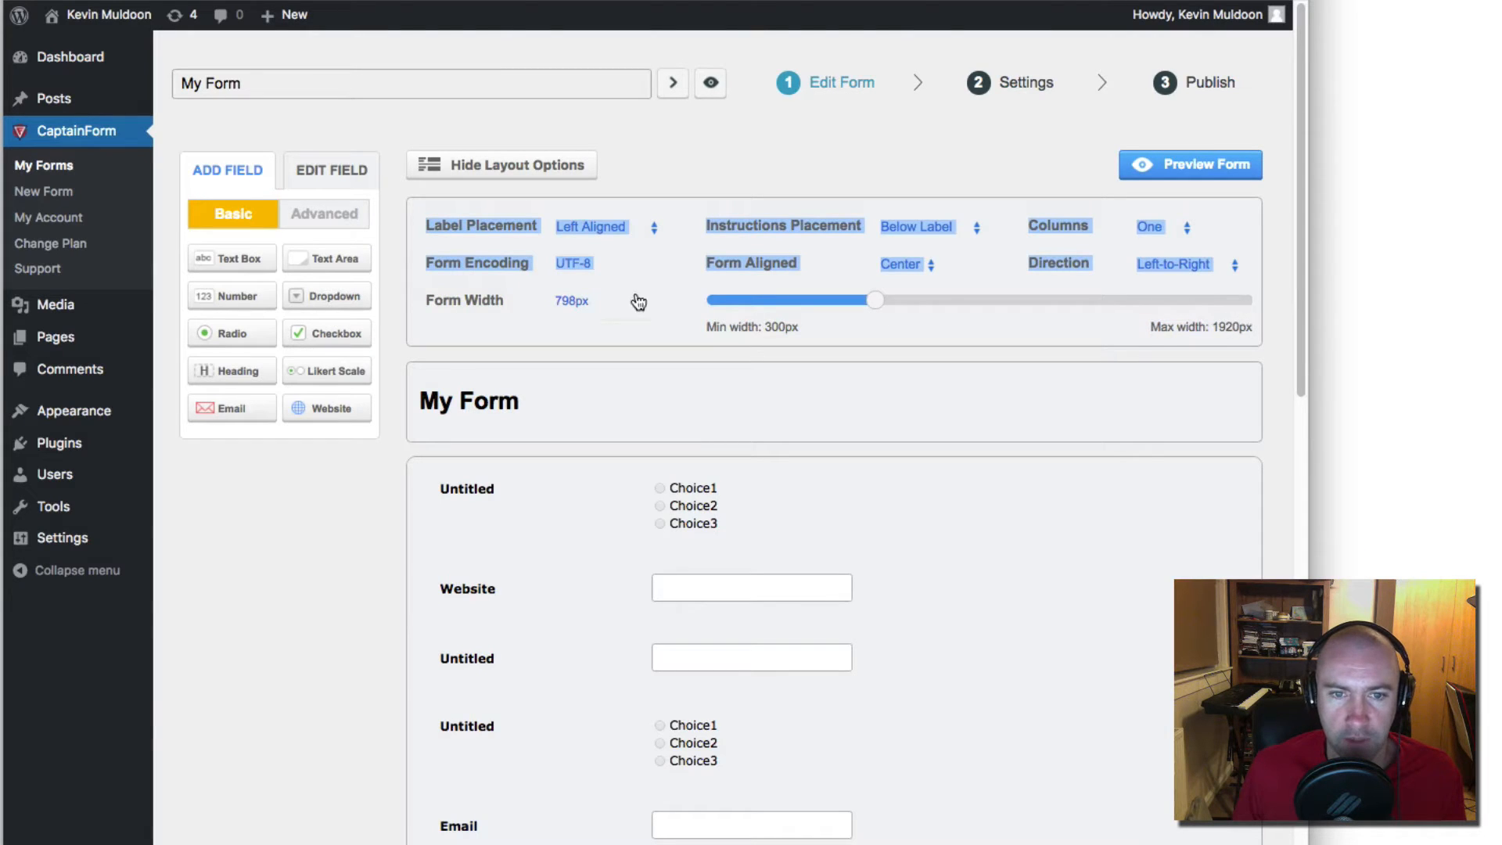
click(622, 327)
click(639, 228)
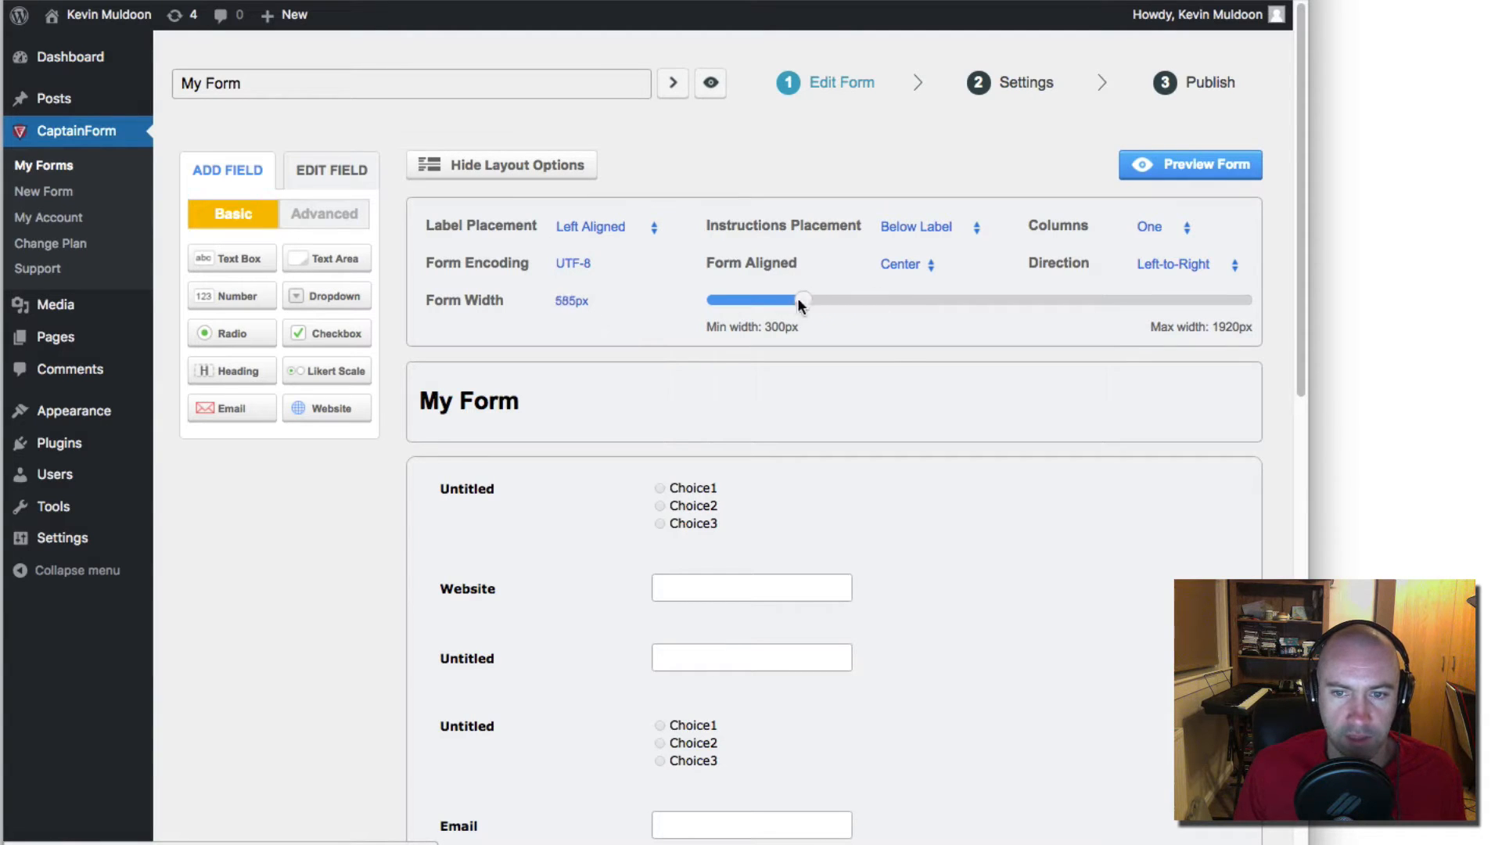
drag(797, 299, 946, 299)
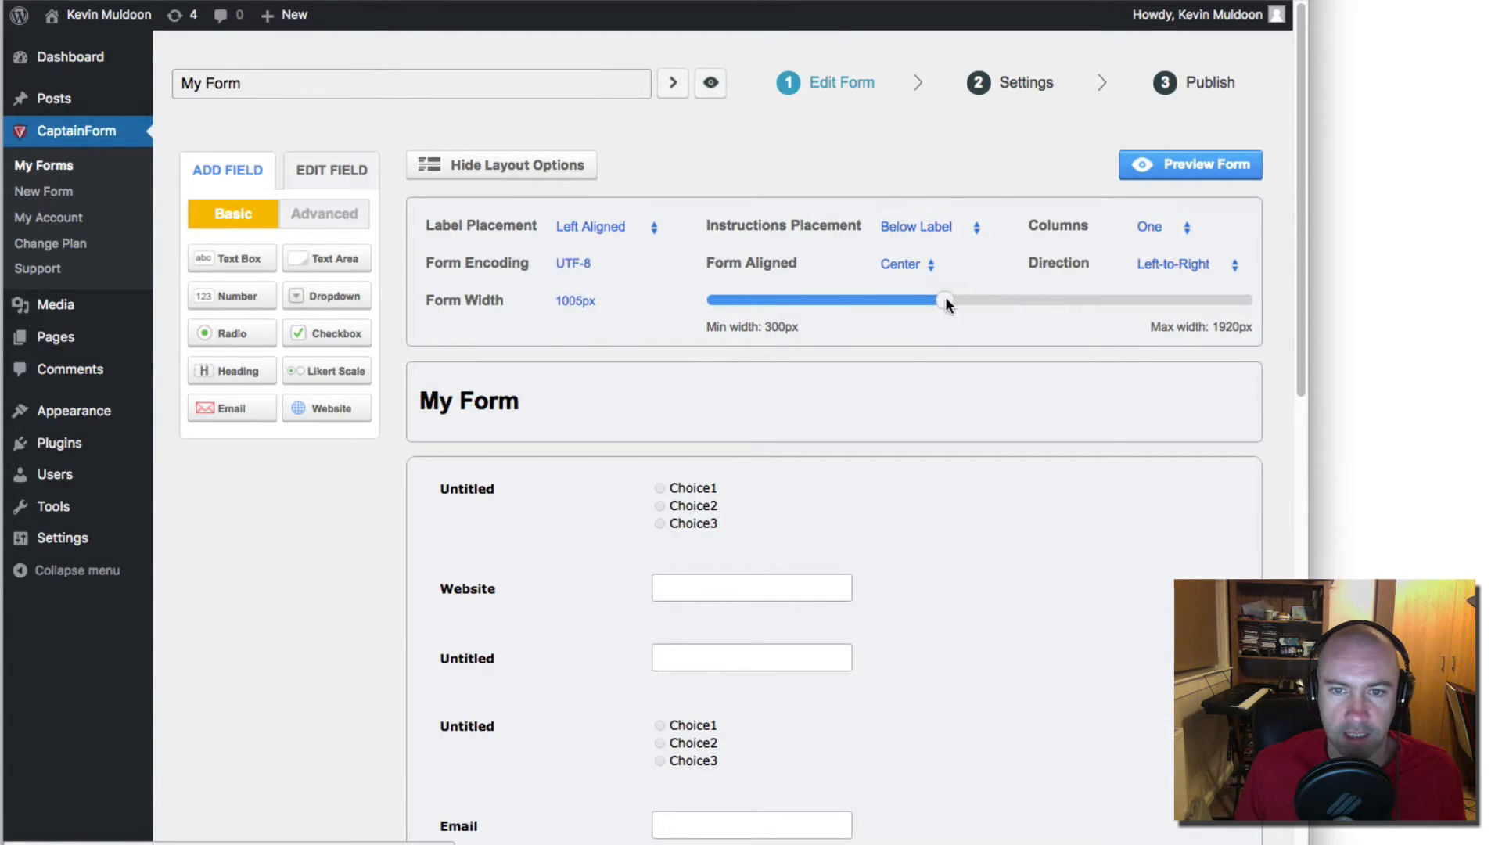
Step: Check the instructions placement and form alignment choices, try a two-column layout and restore one column
mouse_move(967, 228)
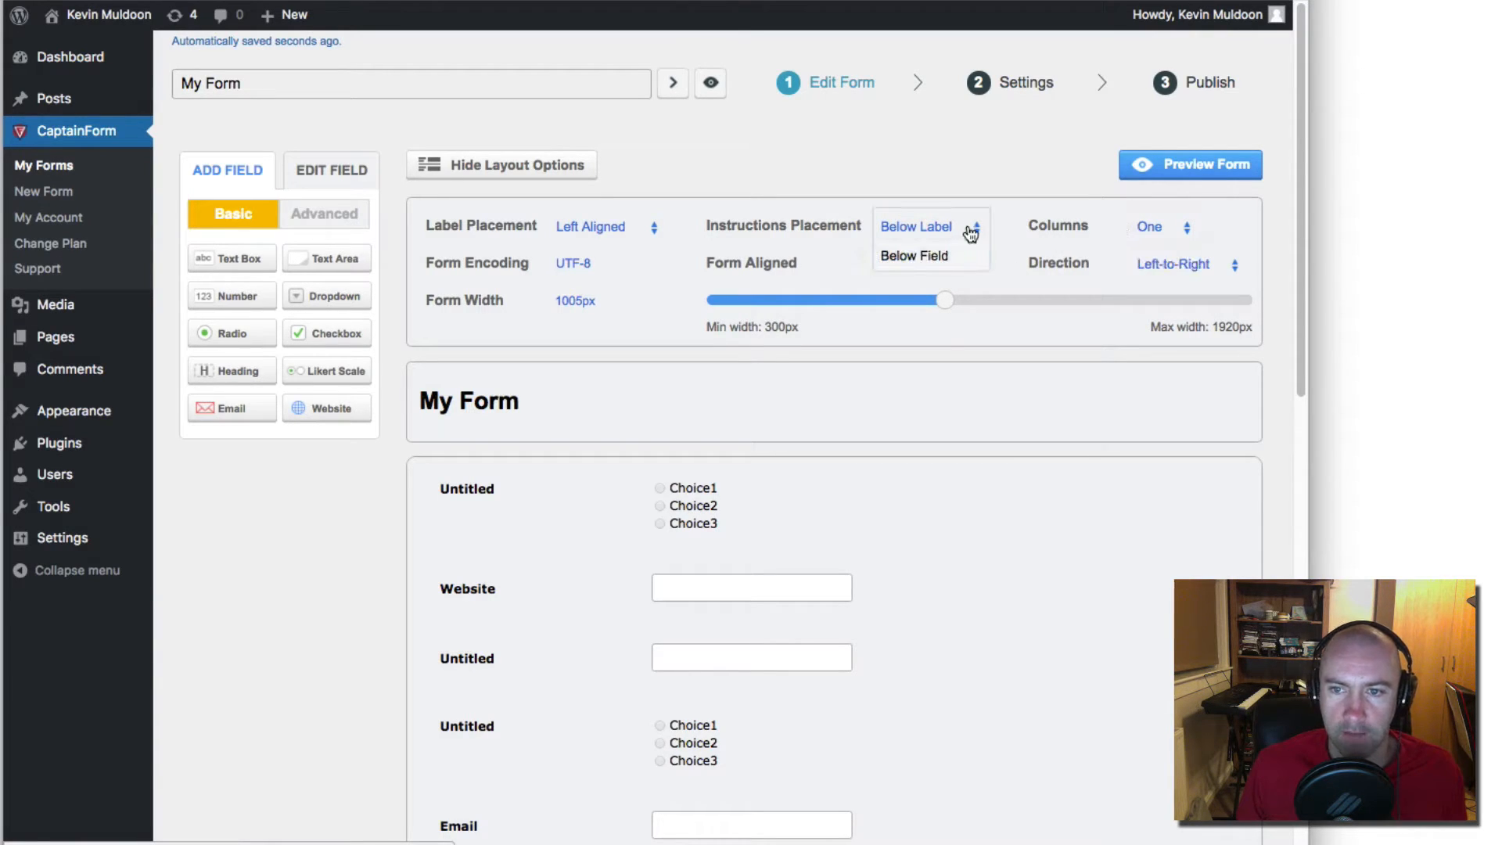
mouse_move(923, 275)
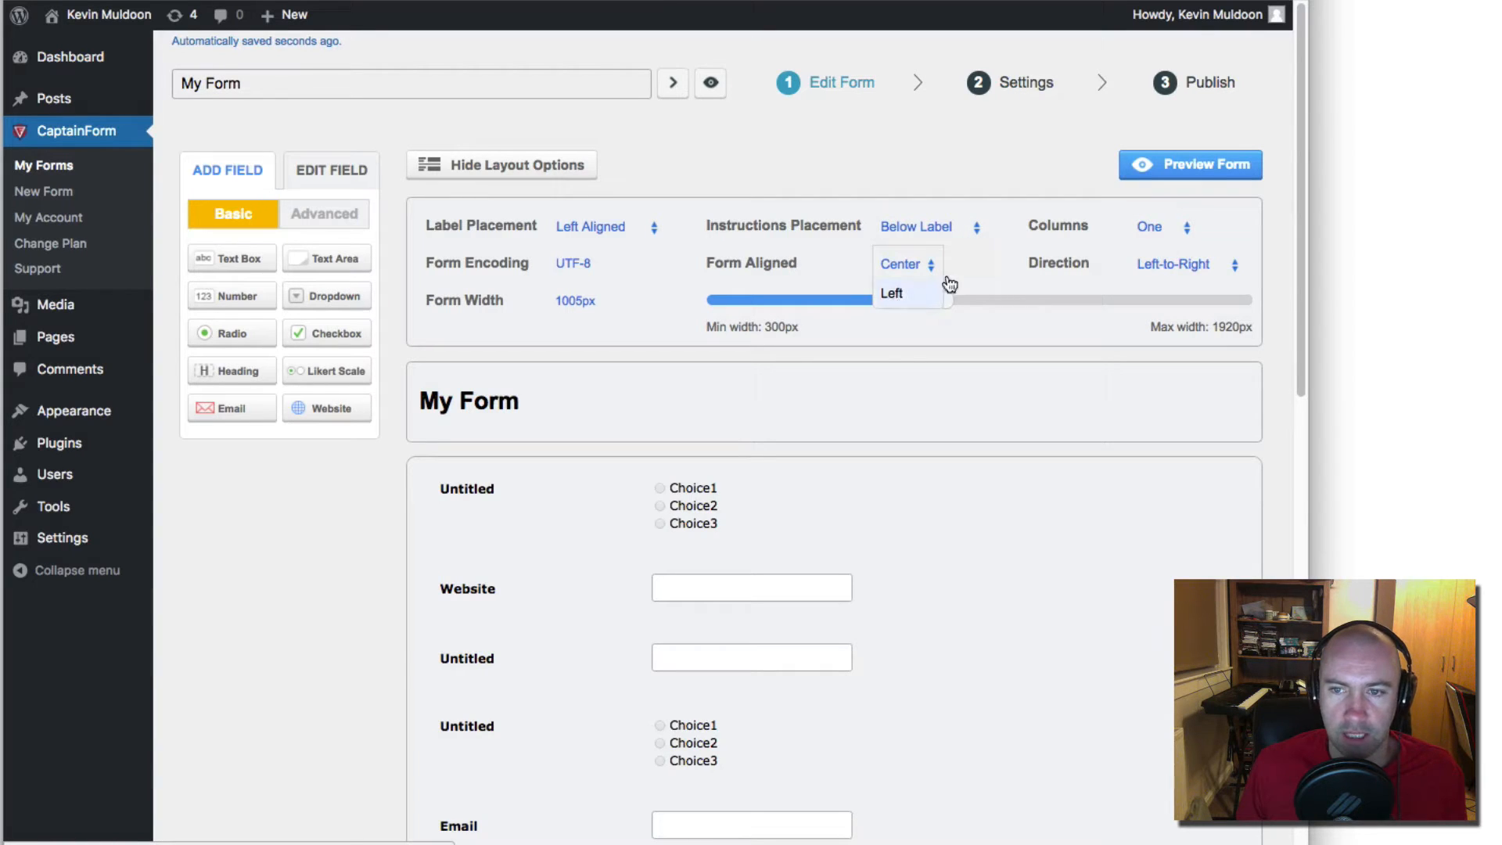
mouse_move(1181, 231)
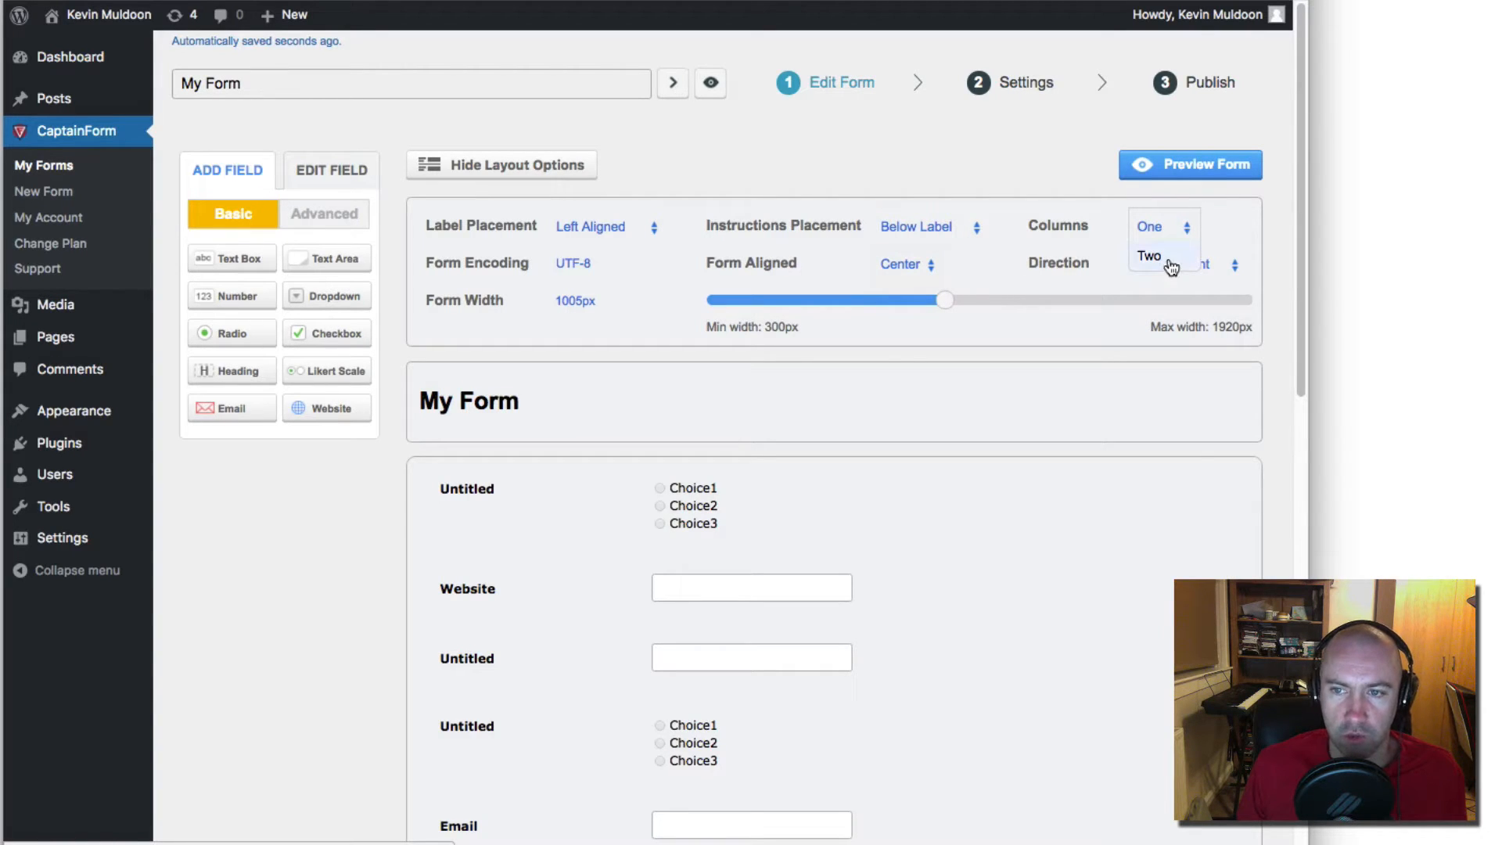
click(1170, 263)
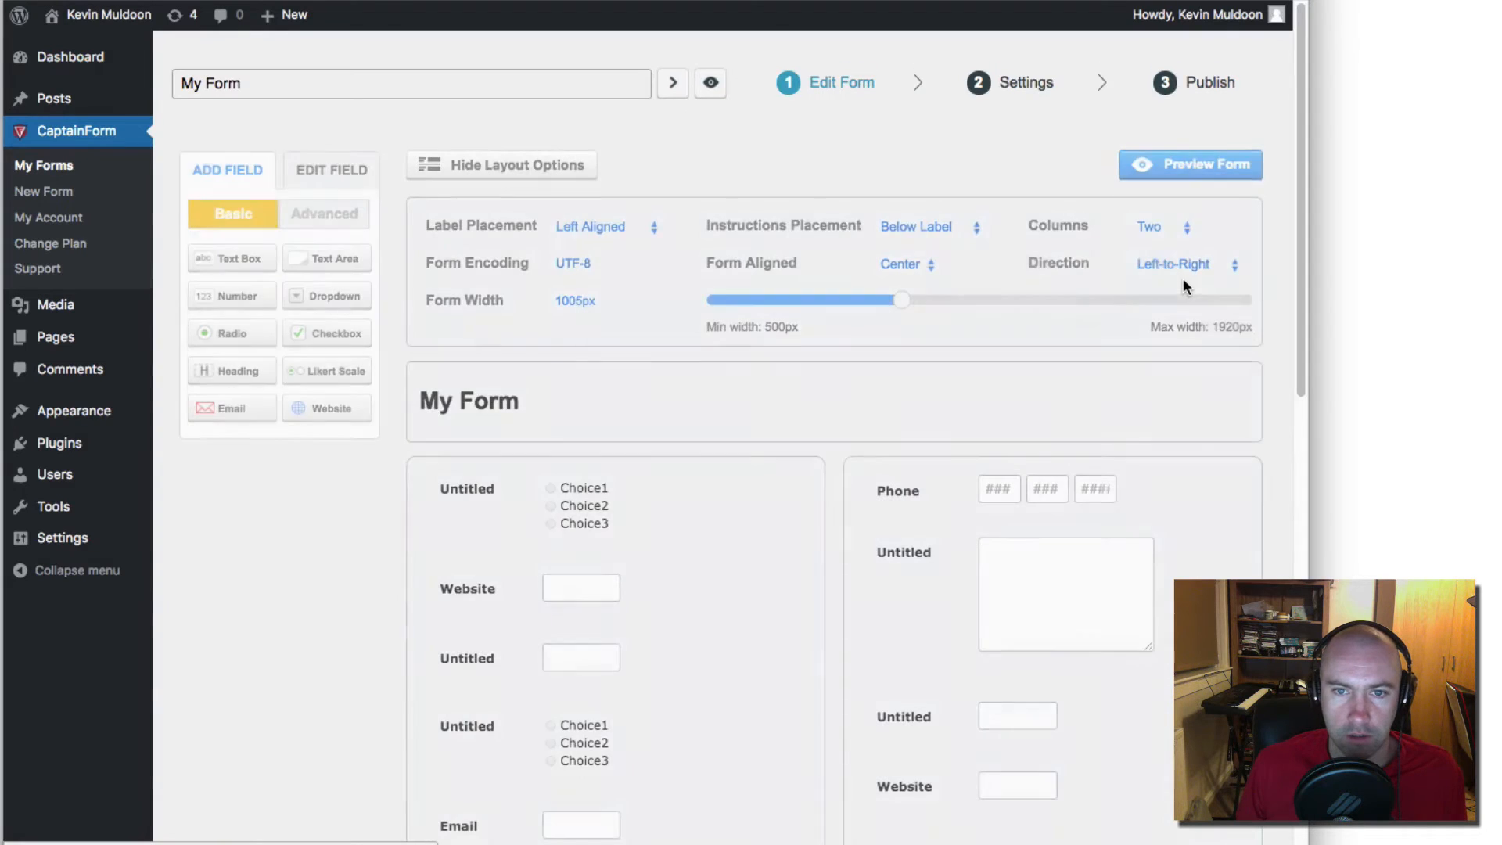
scroll(723, 534, down, 4)
scroll(730, 531, up, 4)
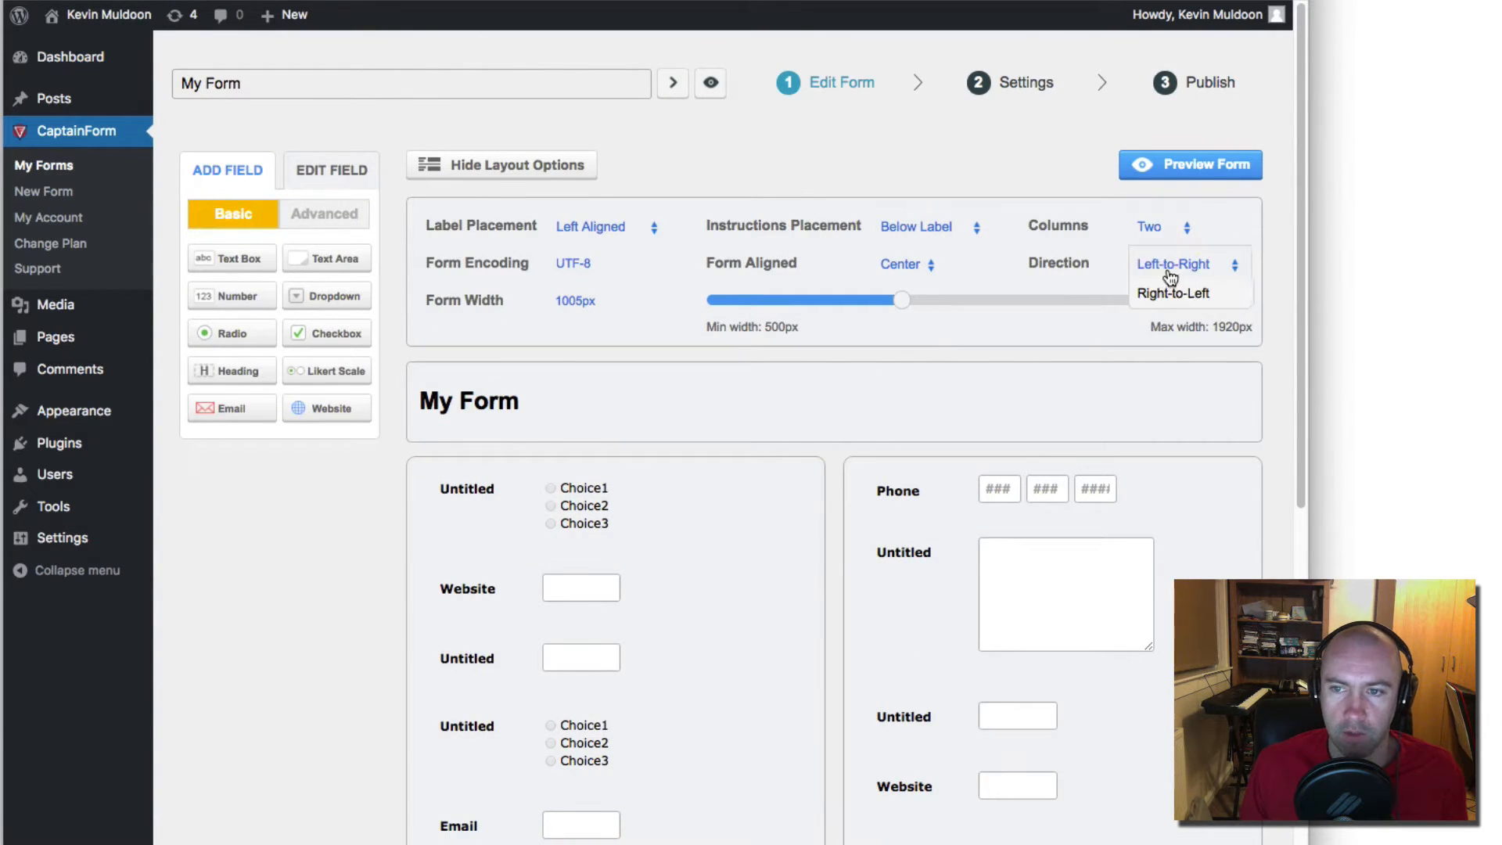
click(1149, 254)
Step: Switch the form direction to Right-to-Left and set it back to Left-to-Right
mouse_move(1157, 268)
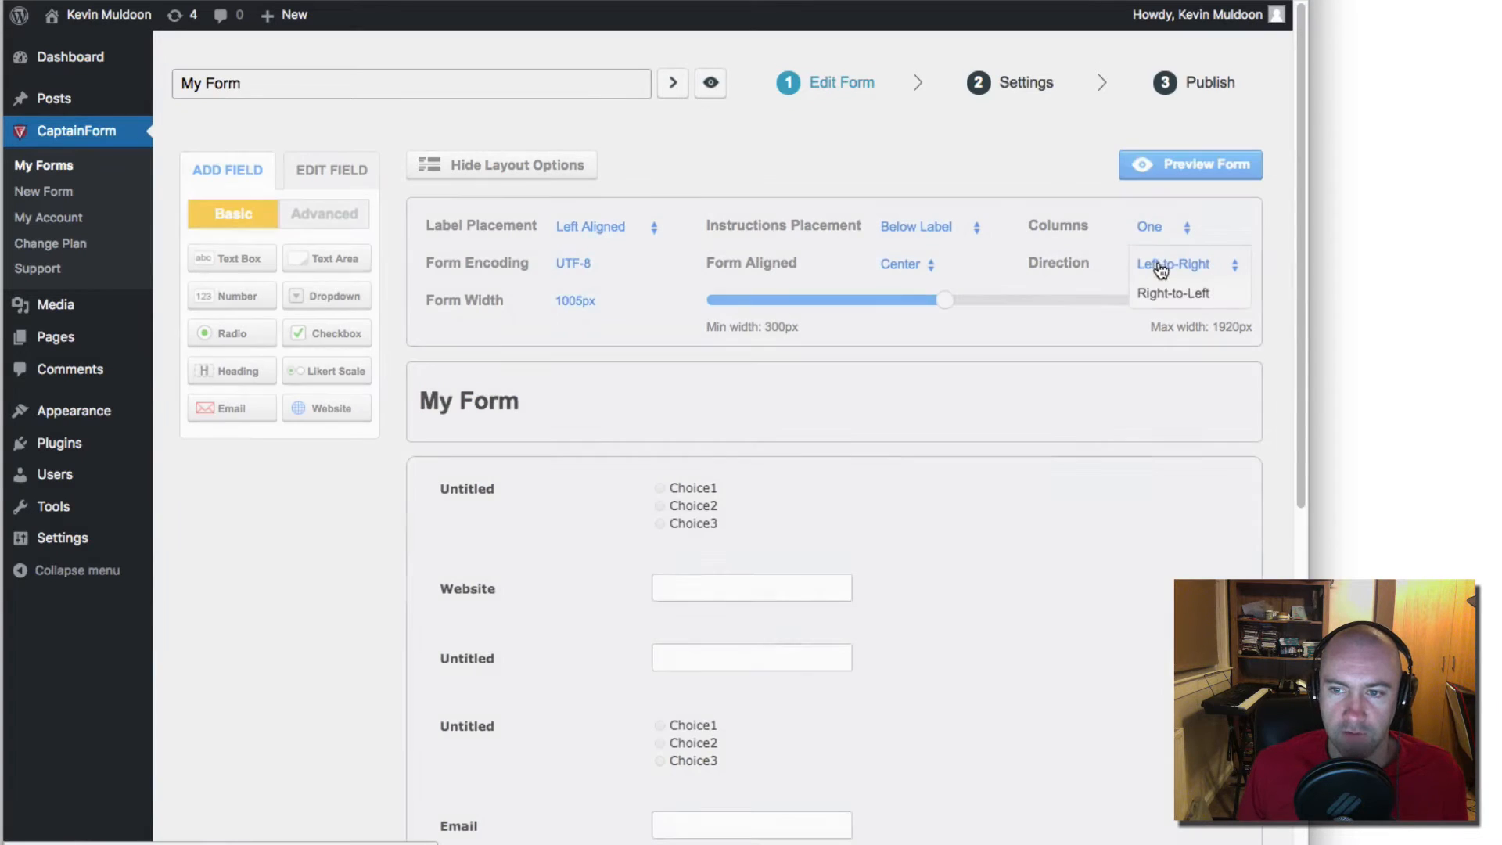
click(1176, 293)
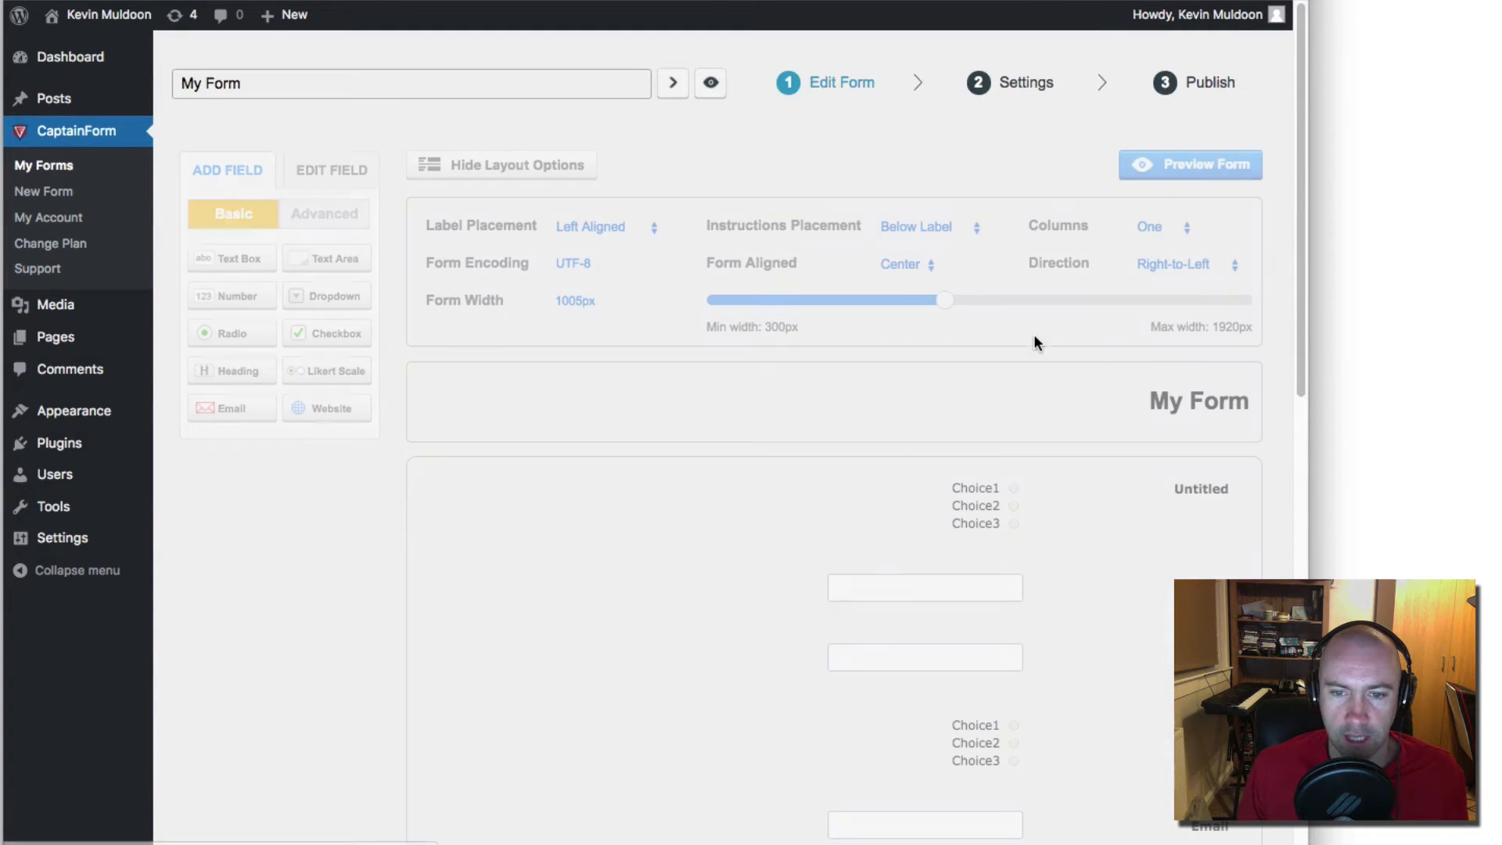
mouse_move(1194, 268)
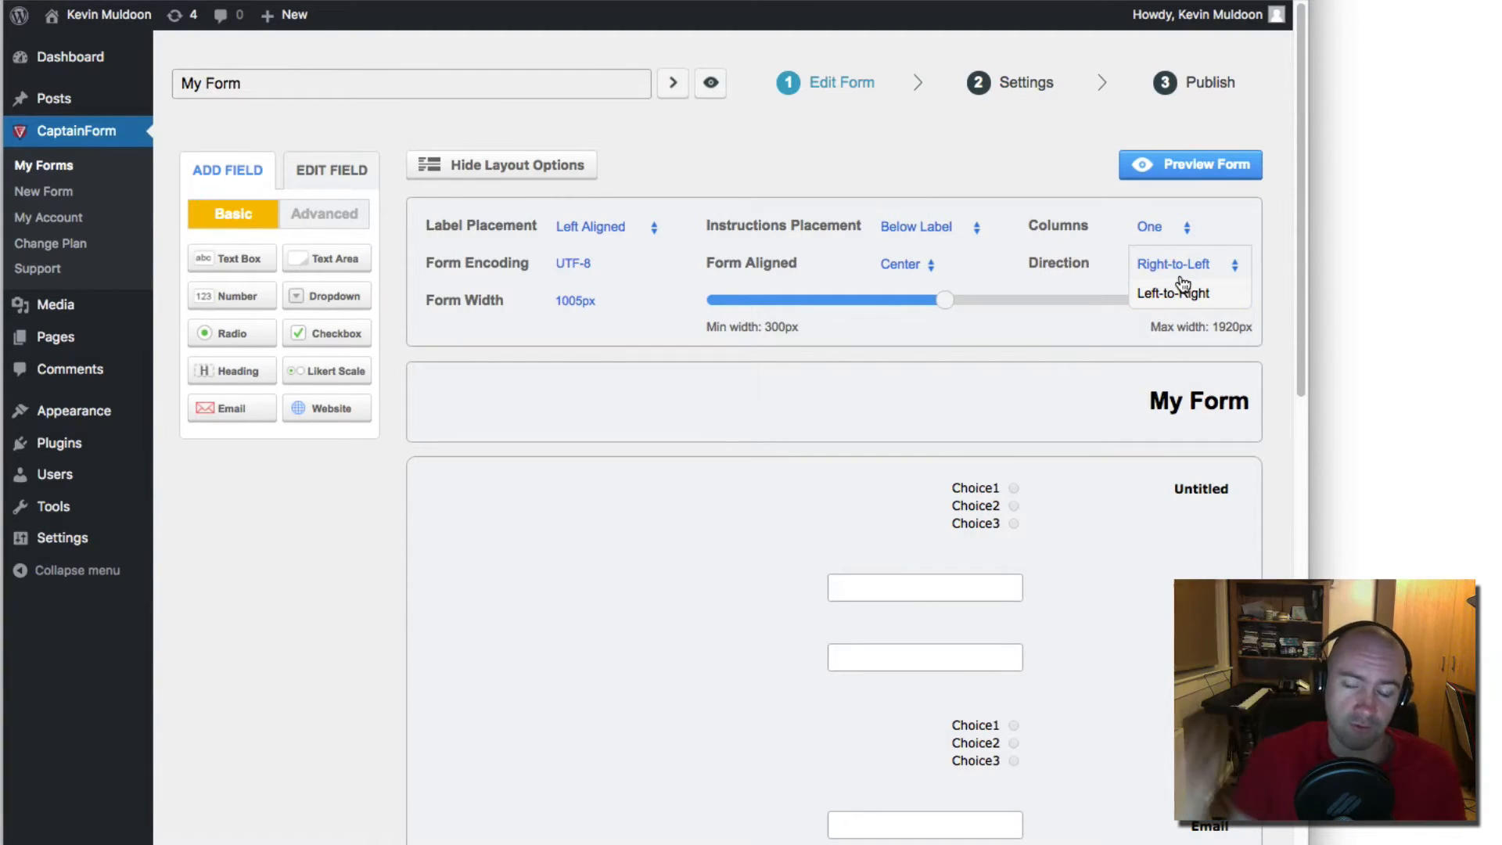
click(1185, 292)
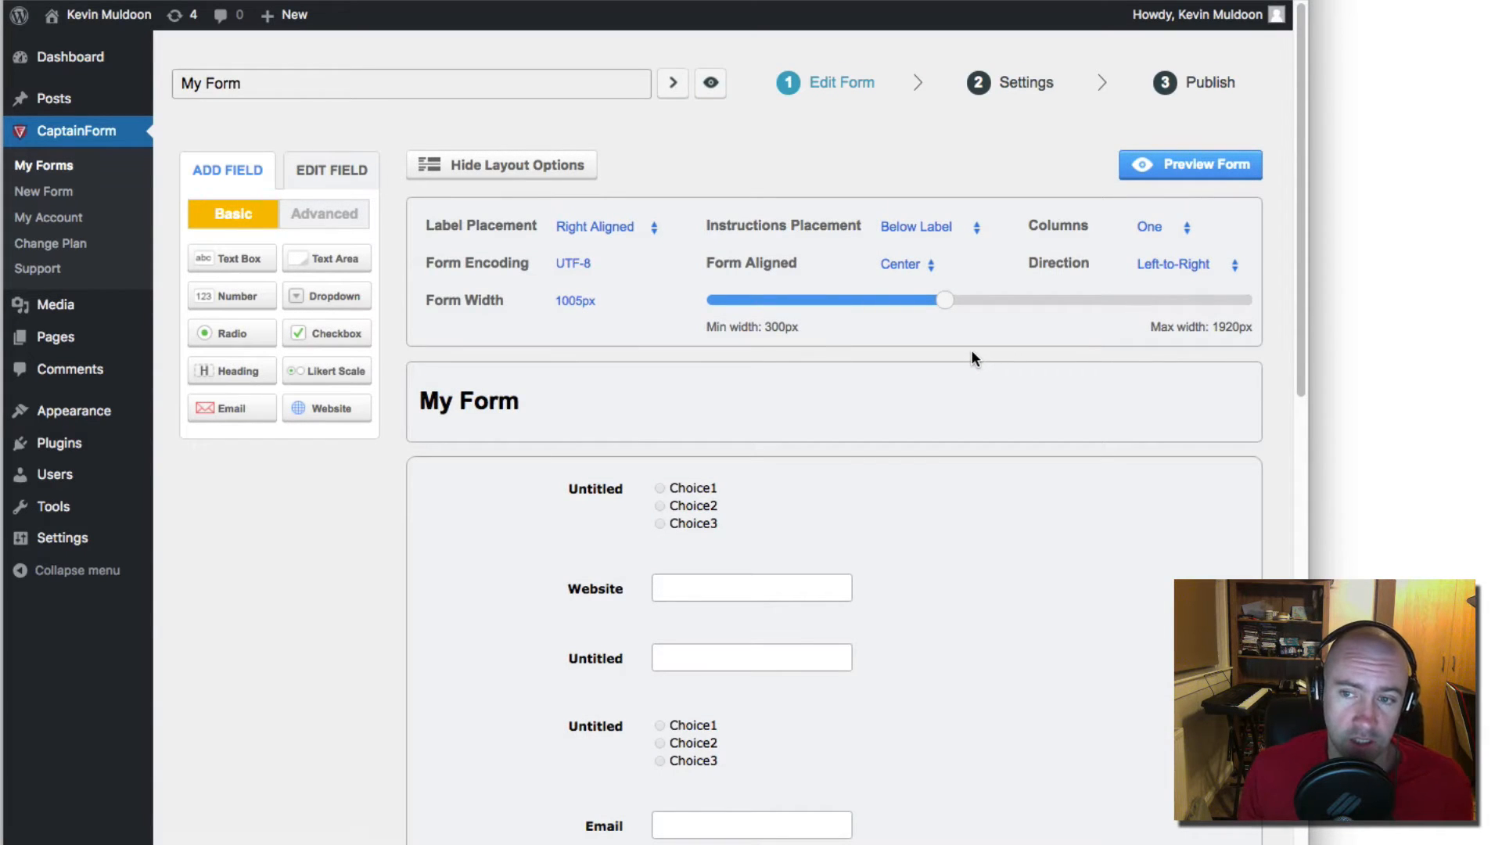
click(1226, 273)
click(1198, 267)
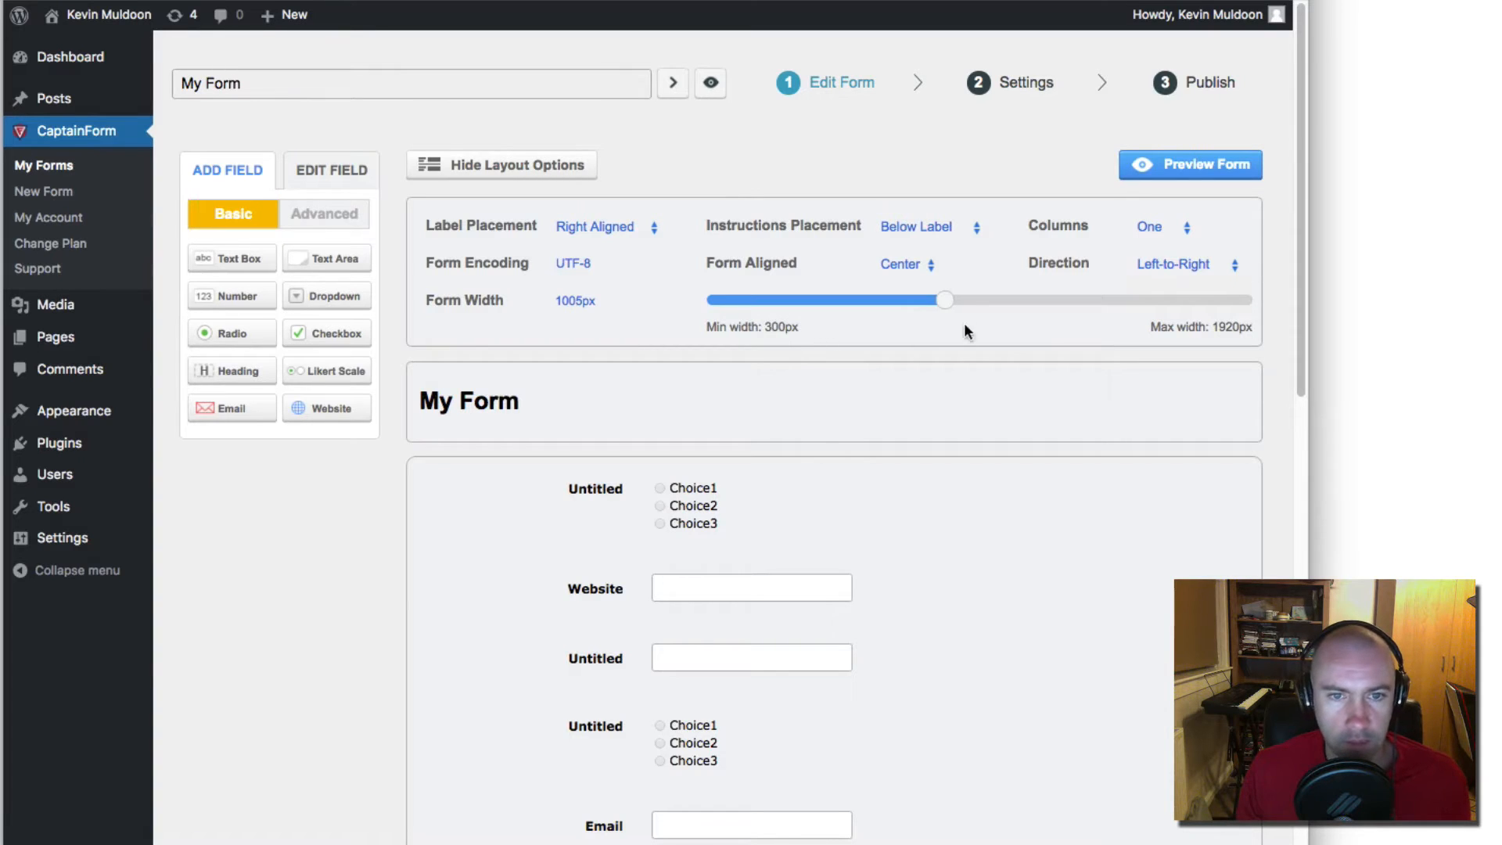
Step: Hide the layout options above My Form
click(530, 171)
click(531, 170)
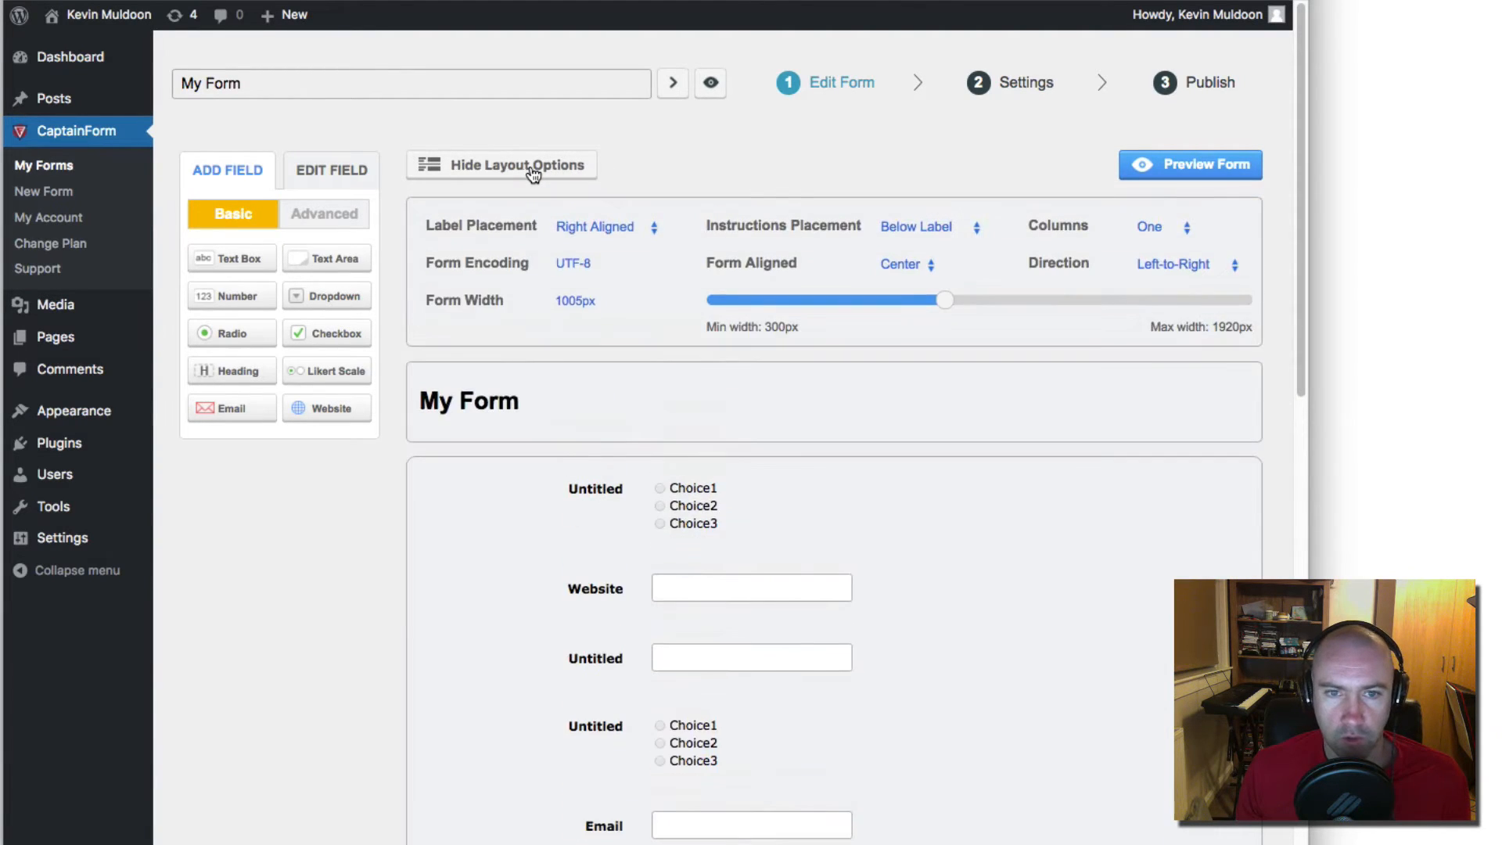
click(531, 168)
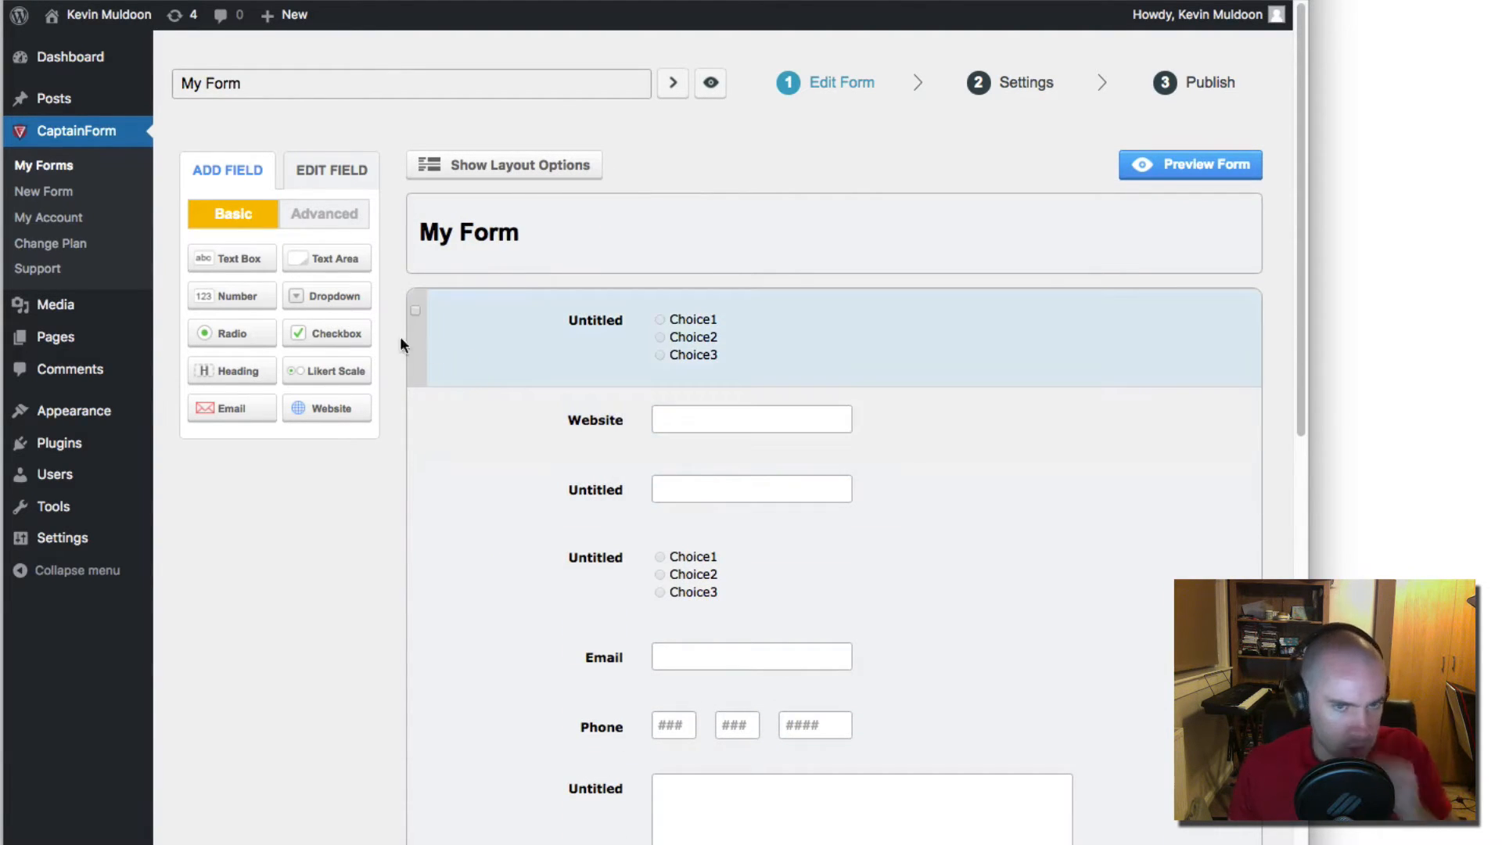
Step: Examine the basic and advanced field types available to add, including Page Break, and the form's settings categories
click(320, 214)
click(233, 216)
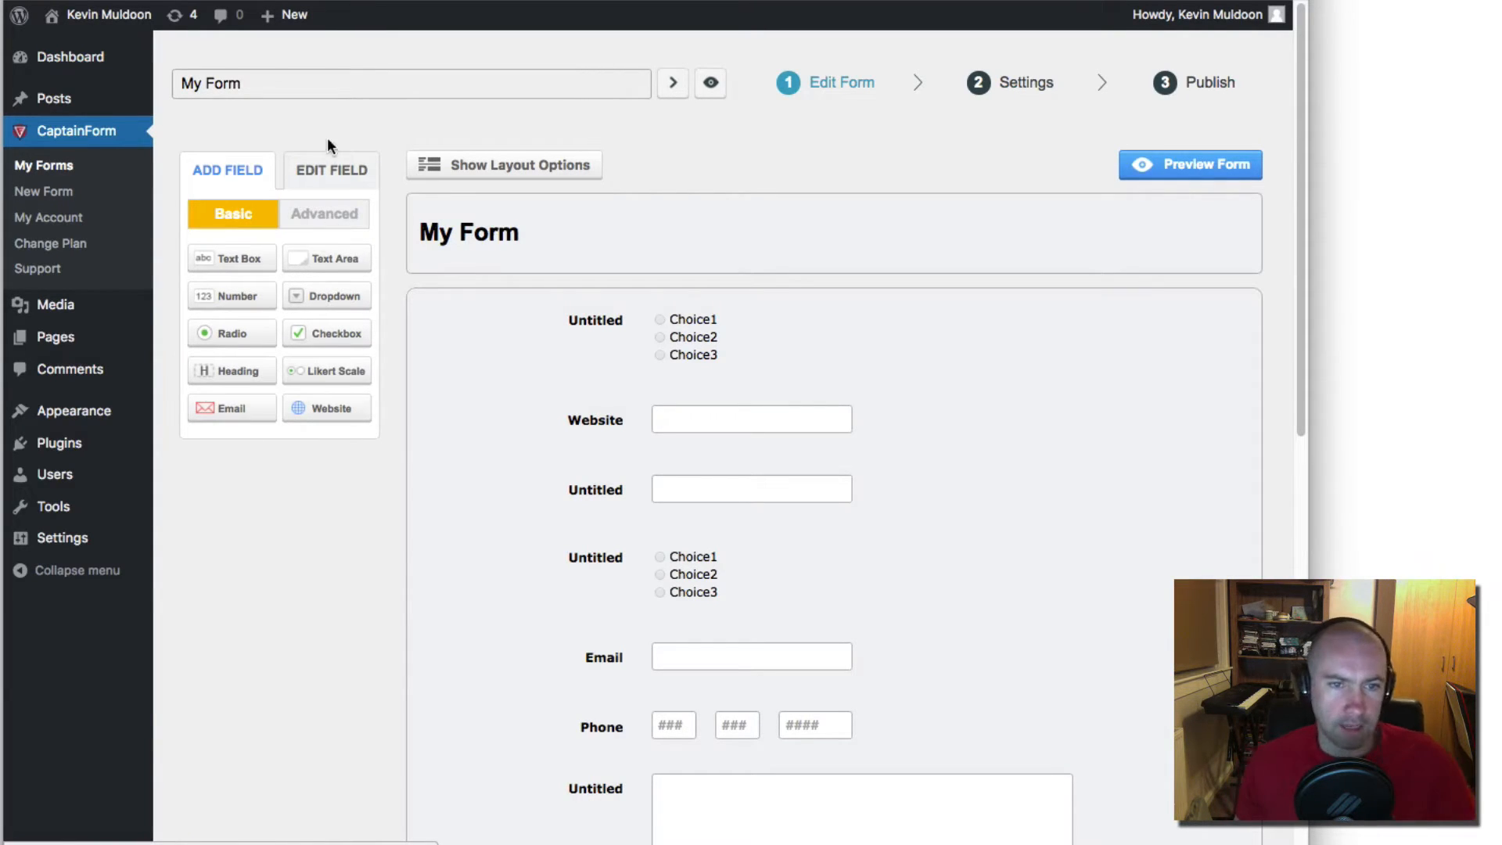
click(324, 218)
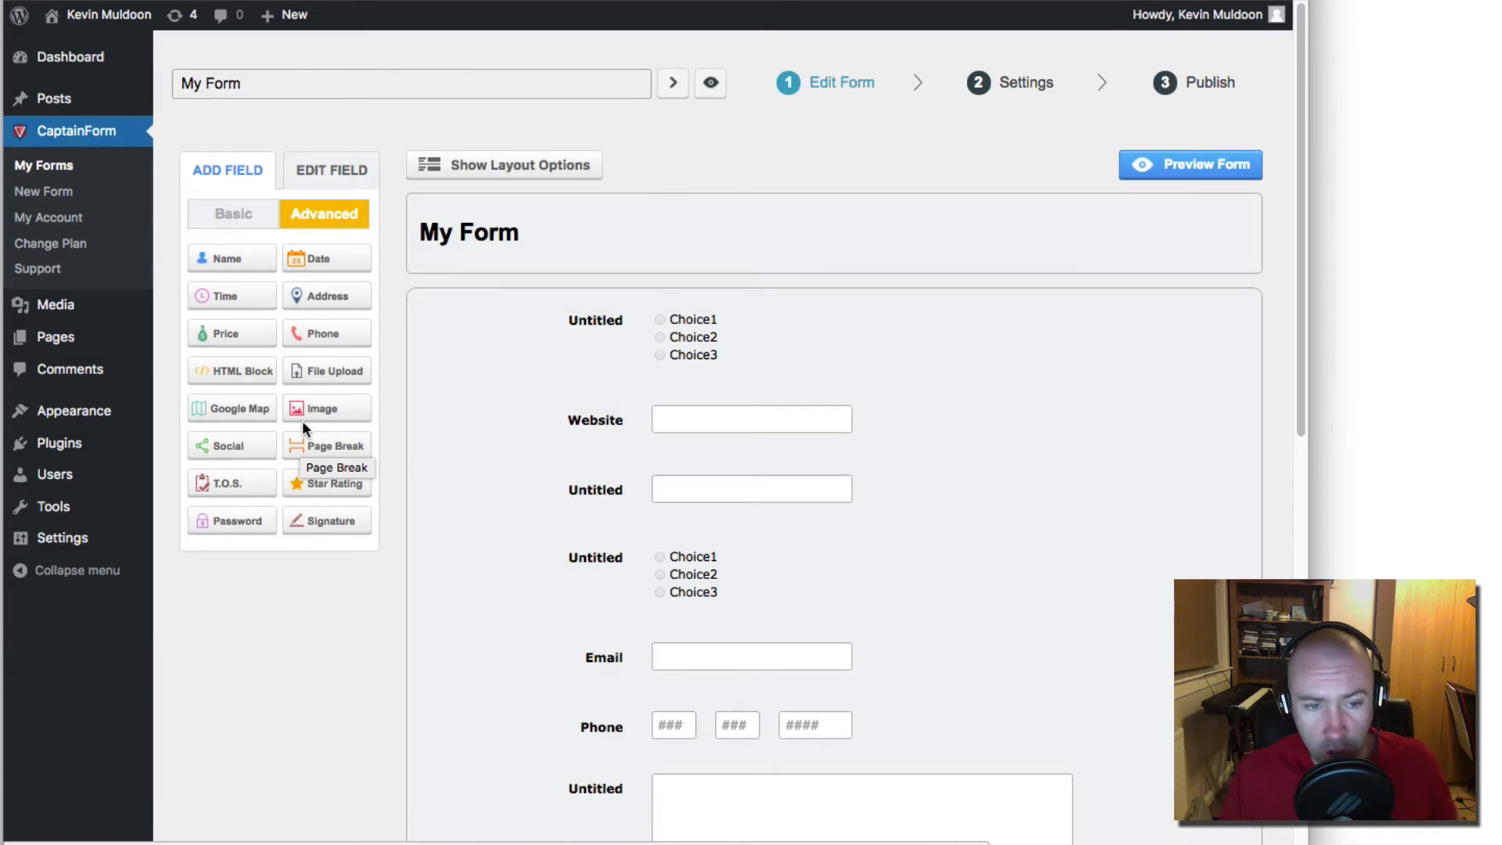
click(309, 446)
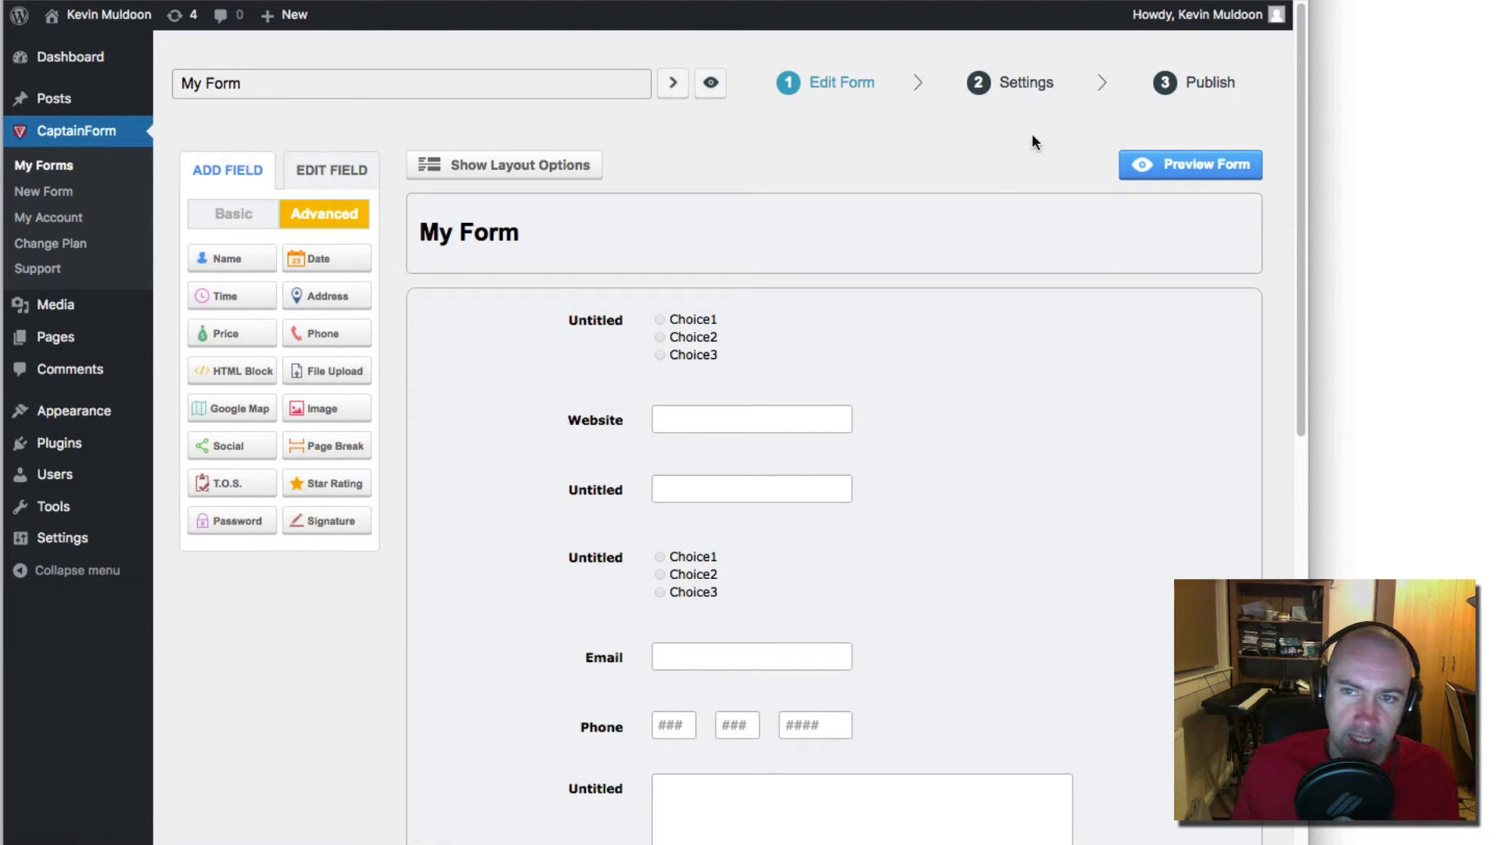
click(1029, 88)
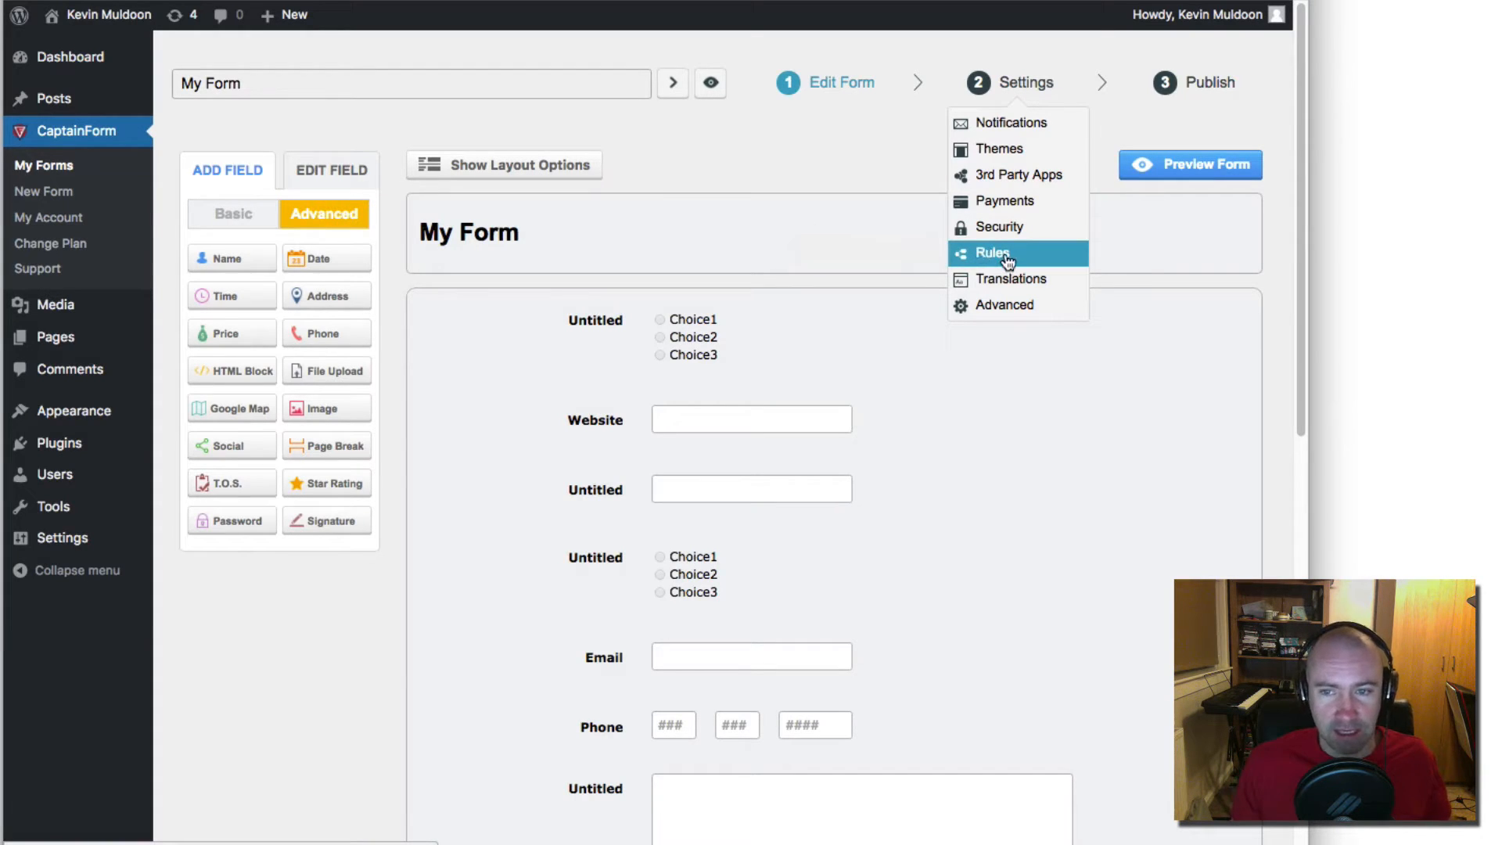
Step: Open the My Form headline for editing, cancel without changes and recheck the advanced and basic field types
double_click(759, 244)
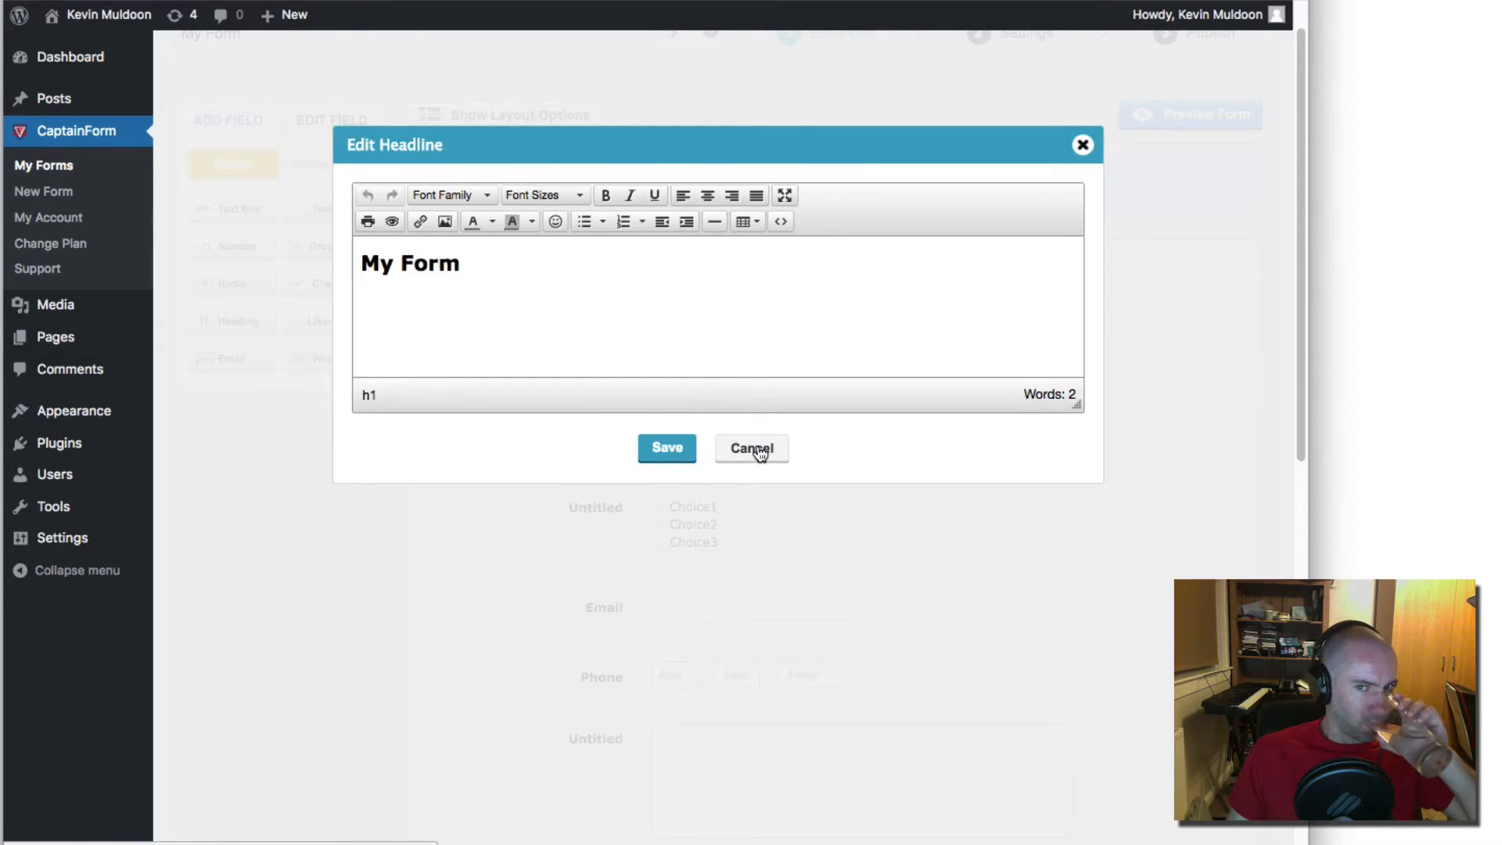
click(752, 447)
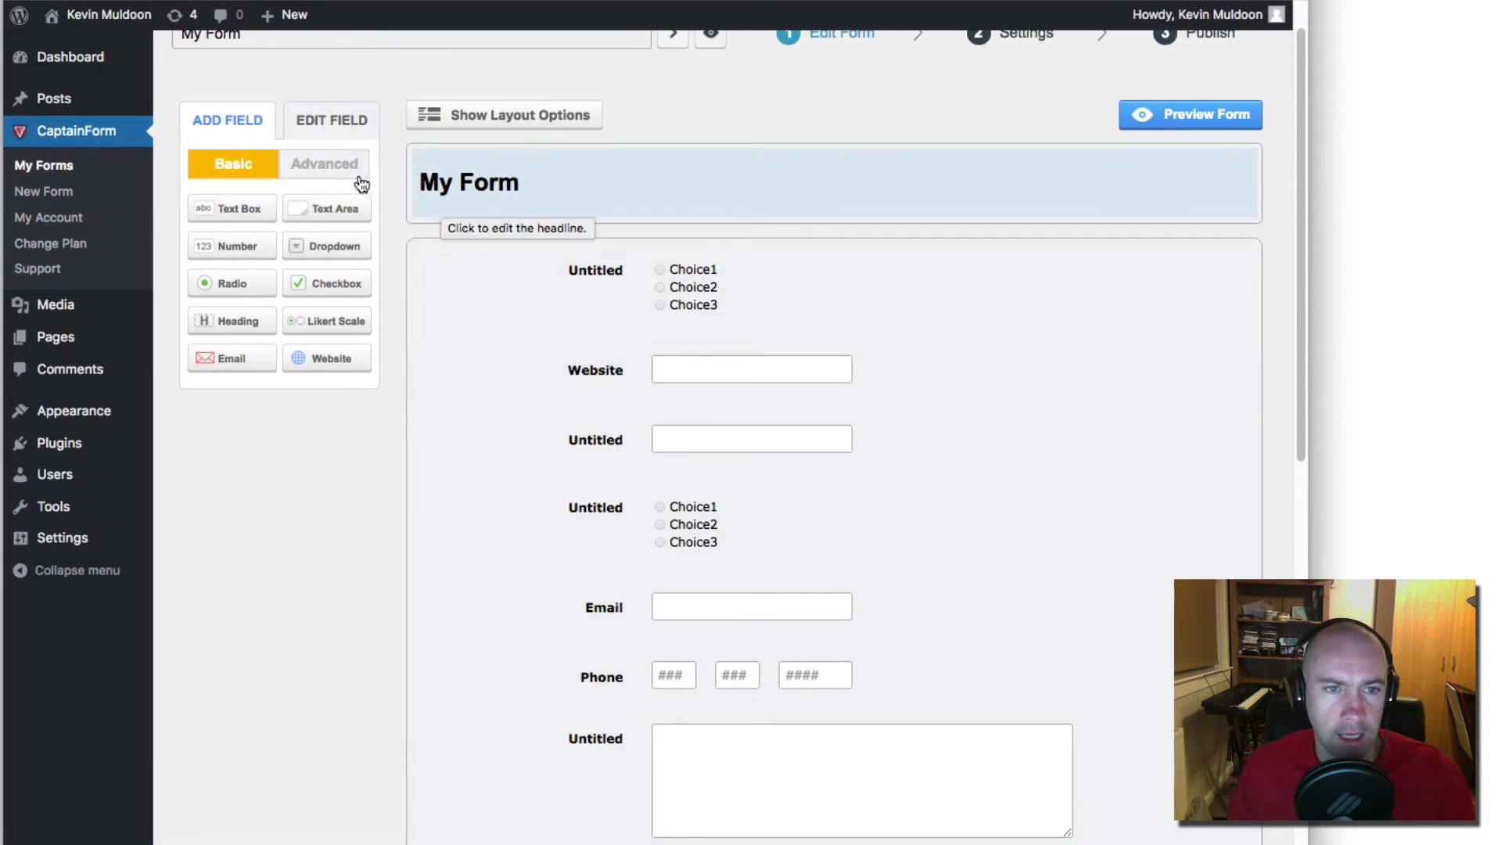
click(349, 174)
click(258, 168)
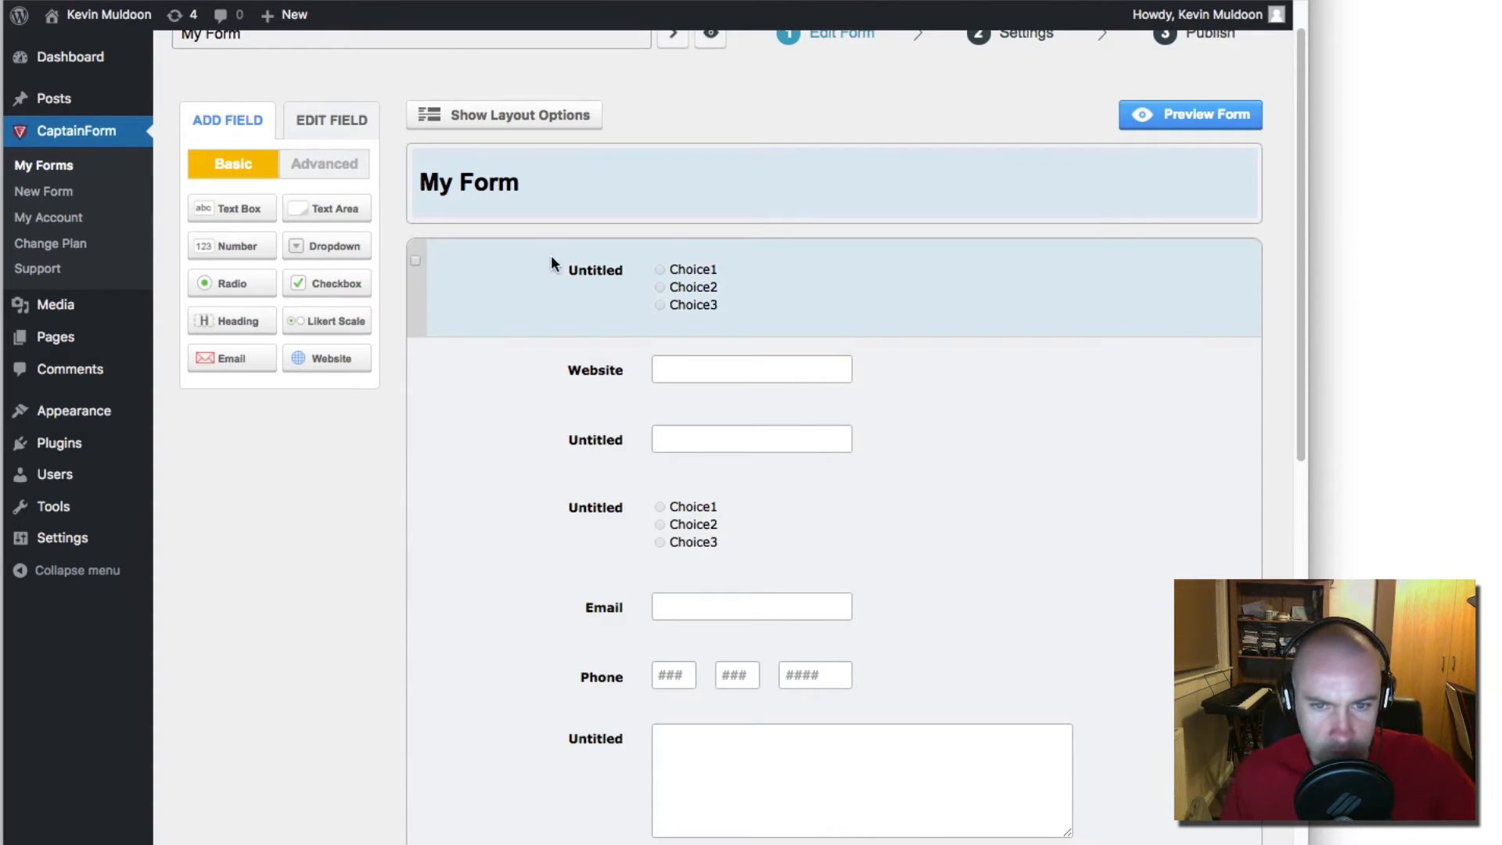
Step: Select the first Untitled radio field to check the bulk field actions, clear the selection and view the form's remaining fields
click(415, 261)
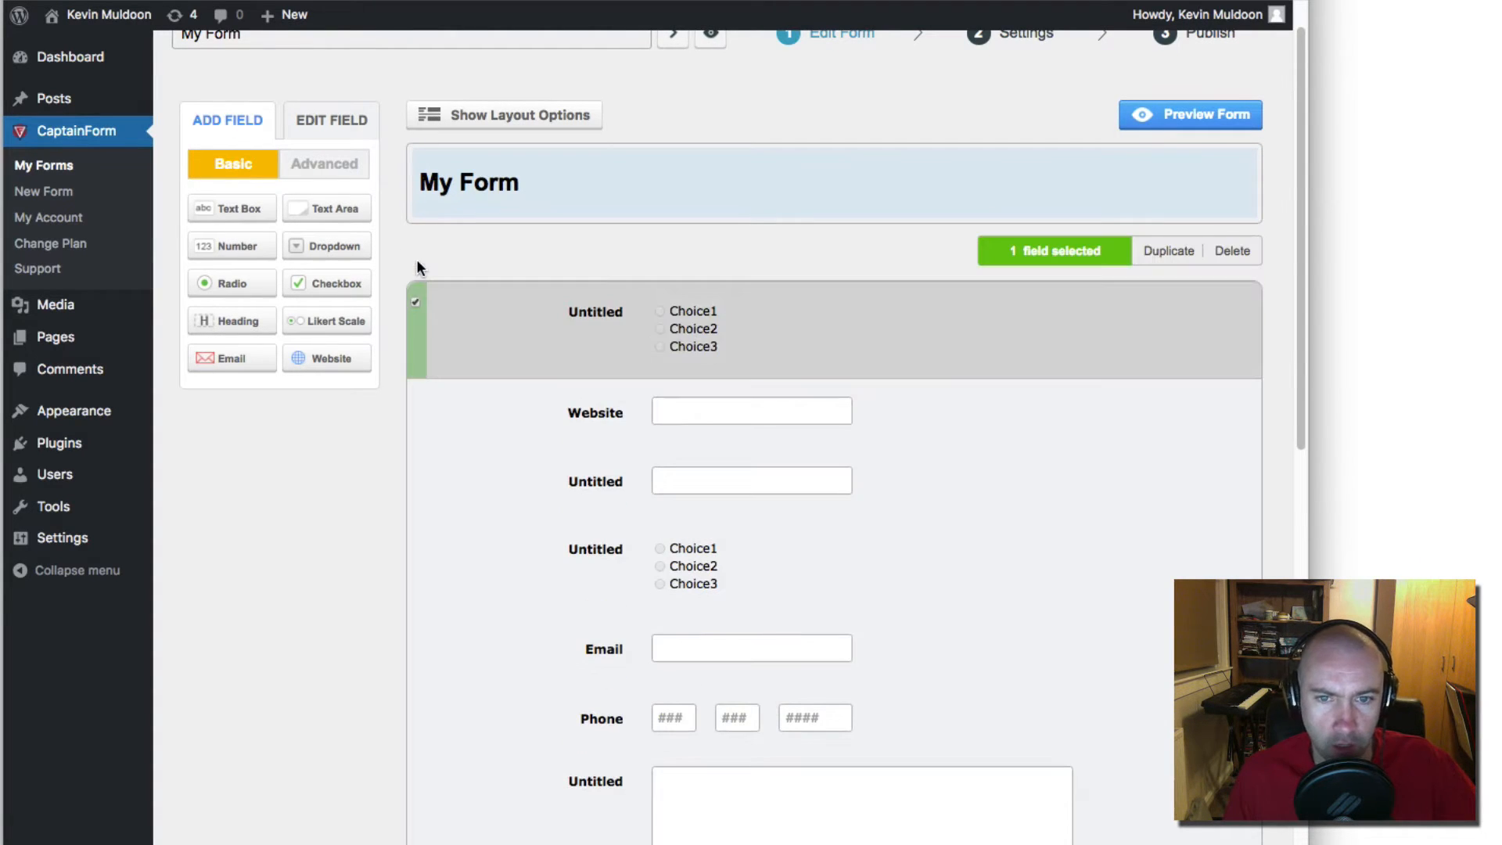
click(416, 300)
scroll(570, 525, down, 7)
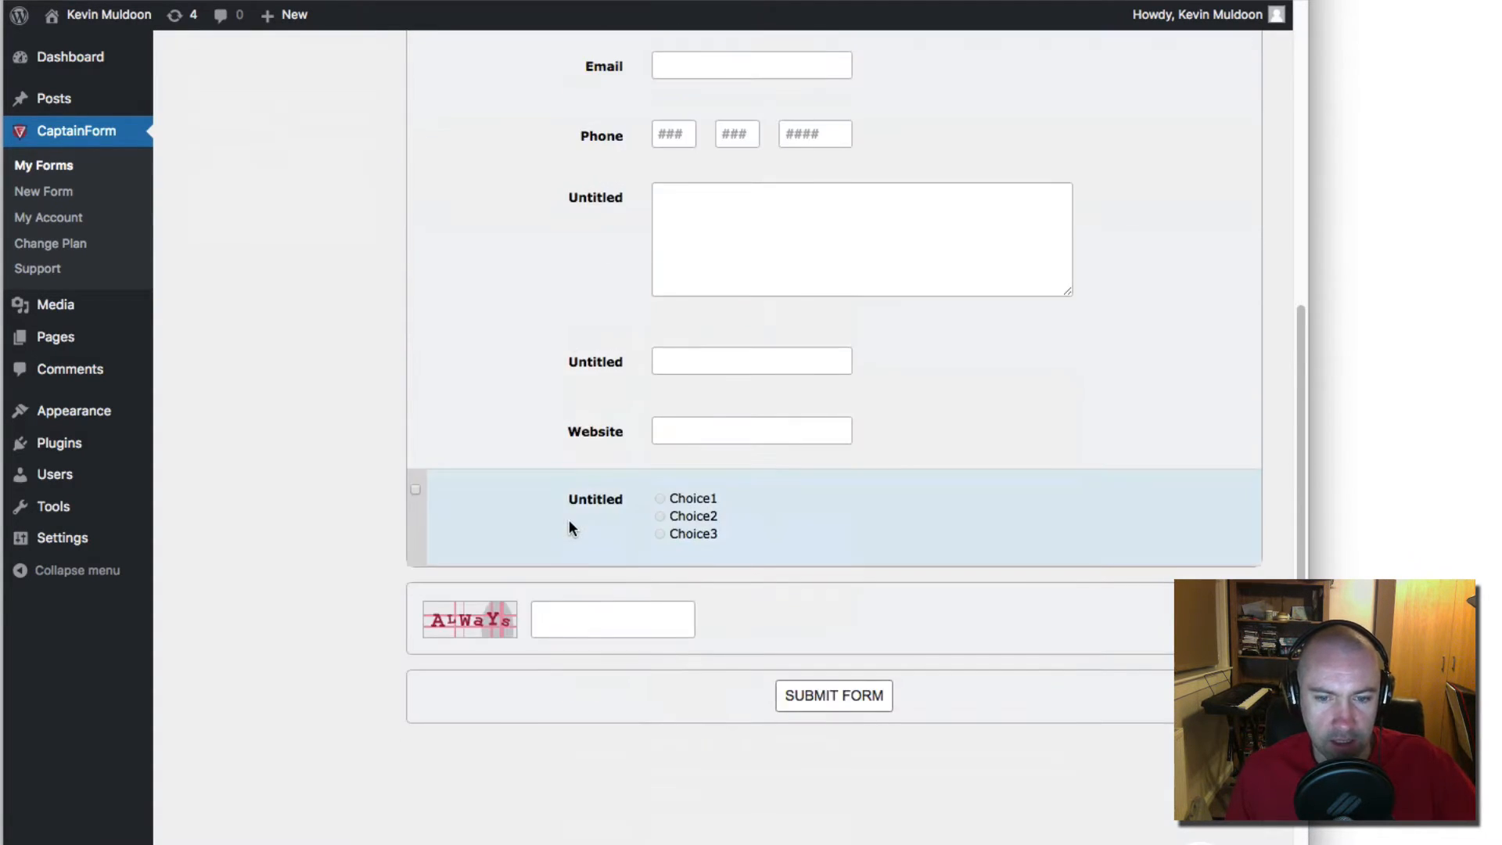
Step: Open the captcha field's settings, and move the upper Website field to directly above the Email field
click(592, 617)
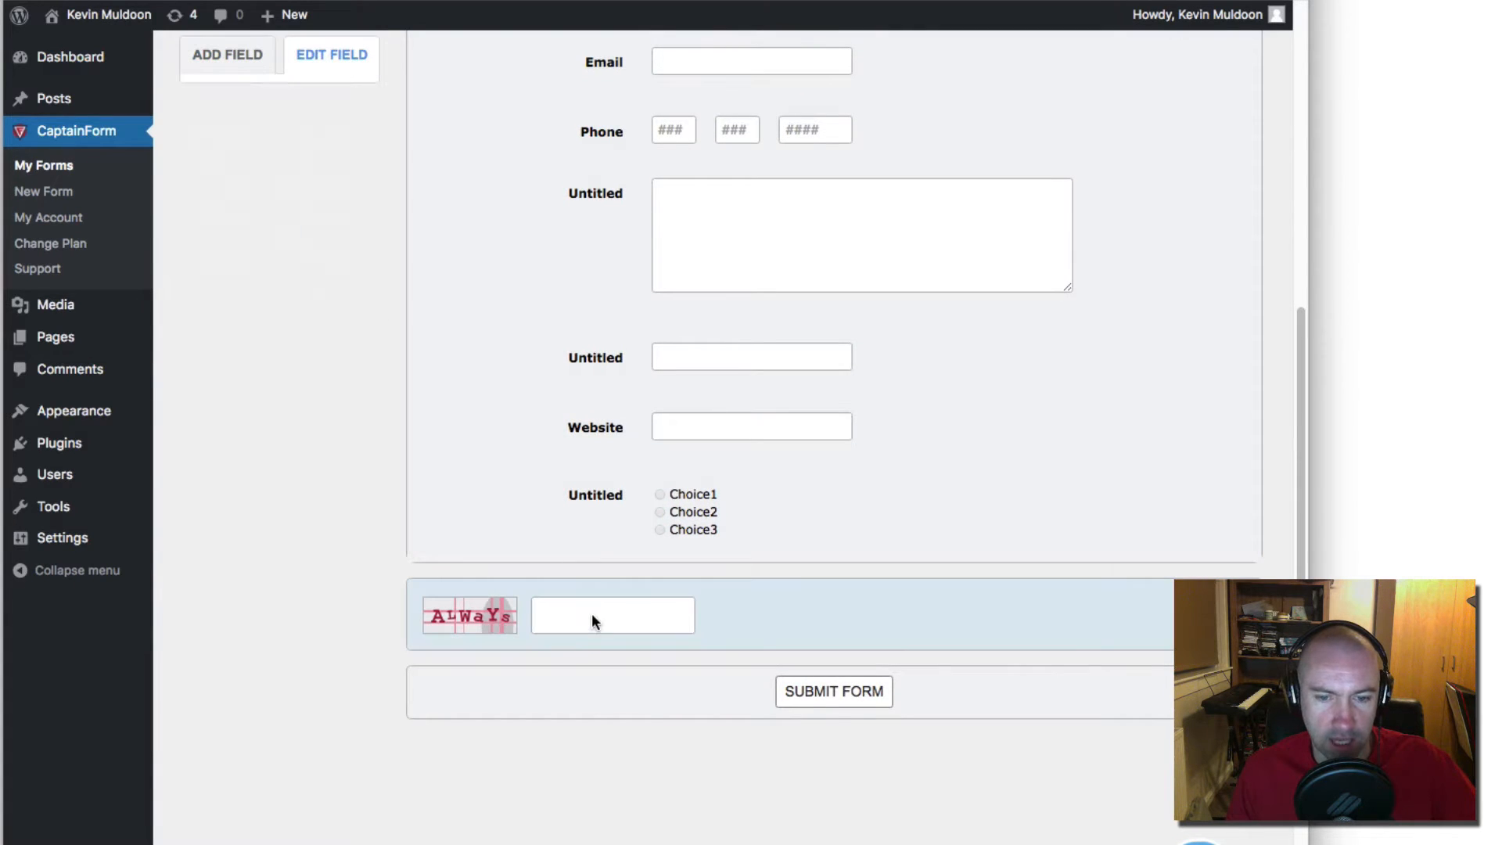
scroll(696, 617, up, 10)
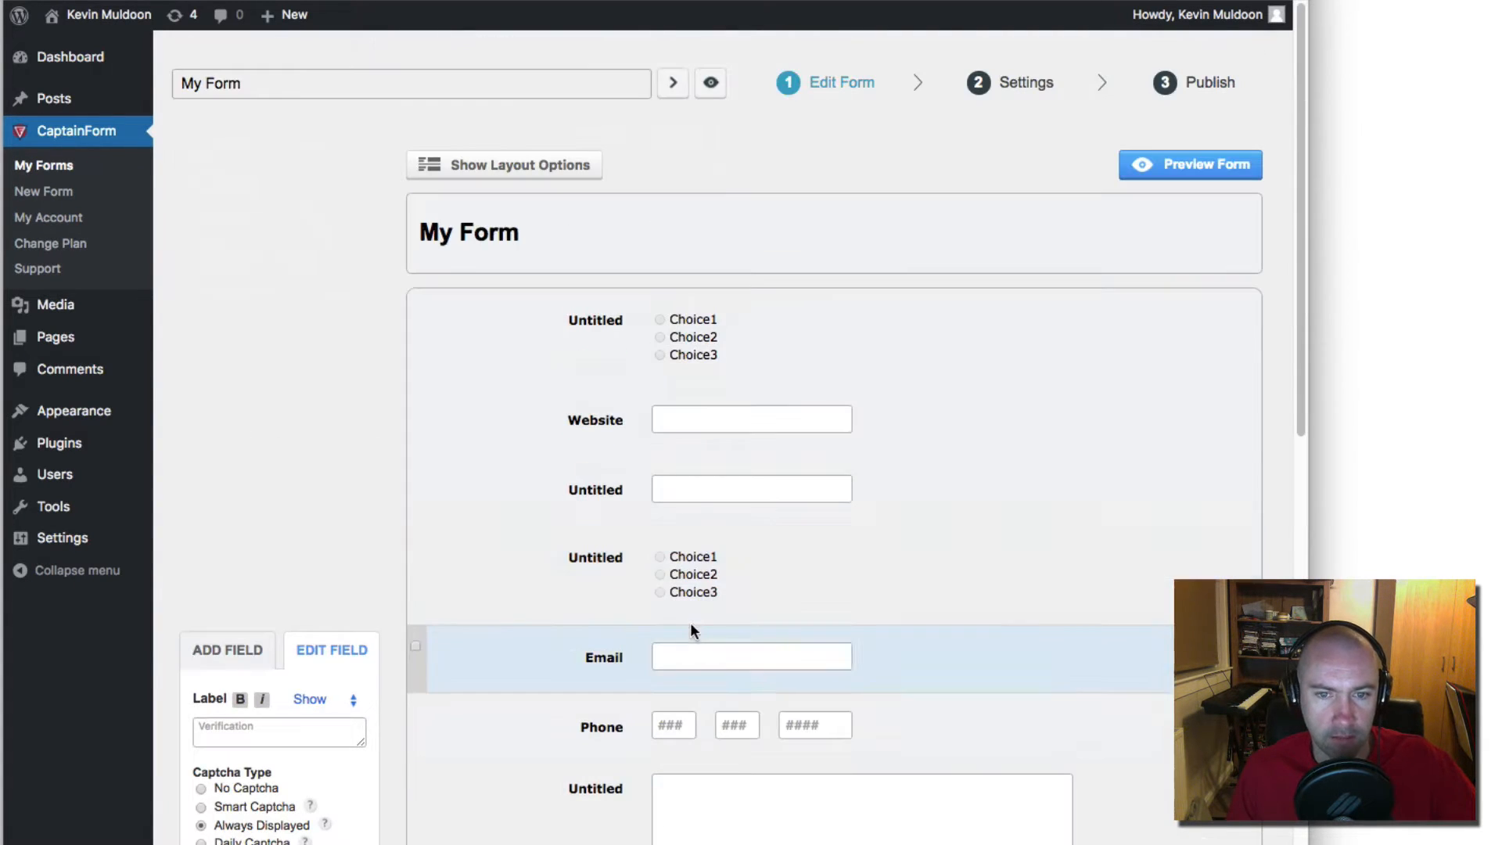
drag(408, 416, 463, 578)
scroll(594, 634, down, 8)
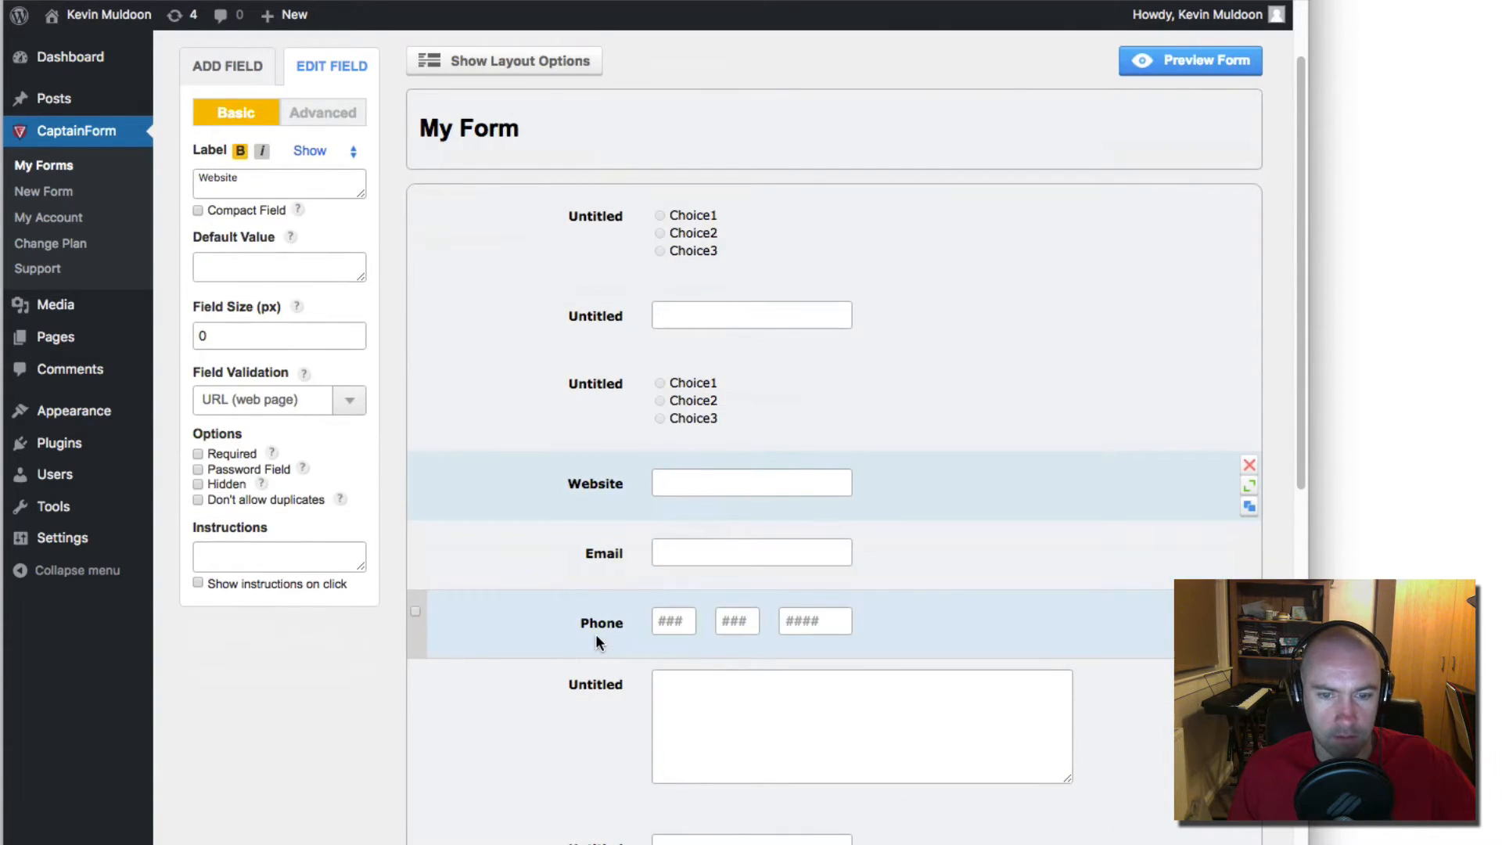
scroll(594, 640, up, 8)
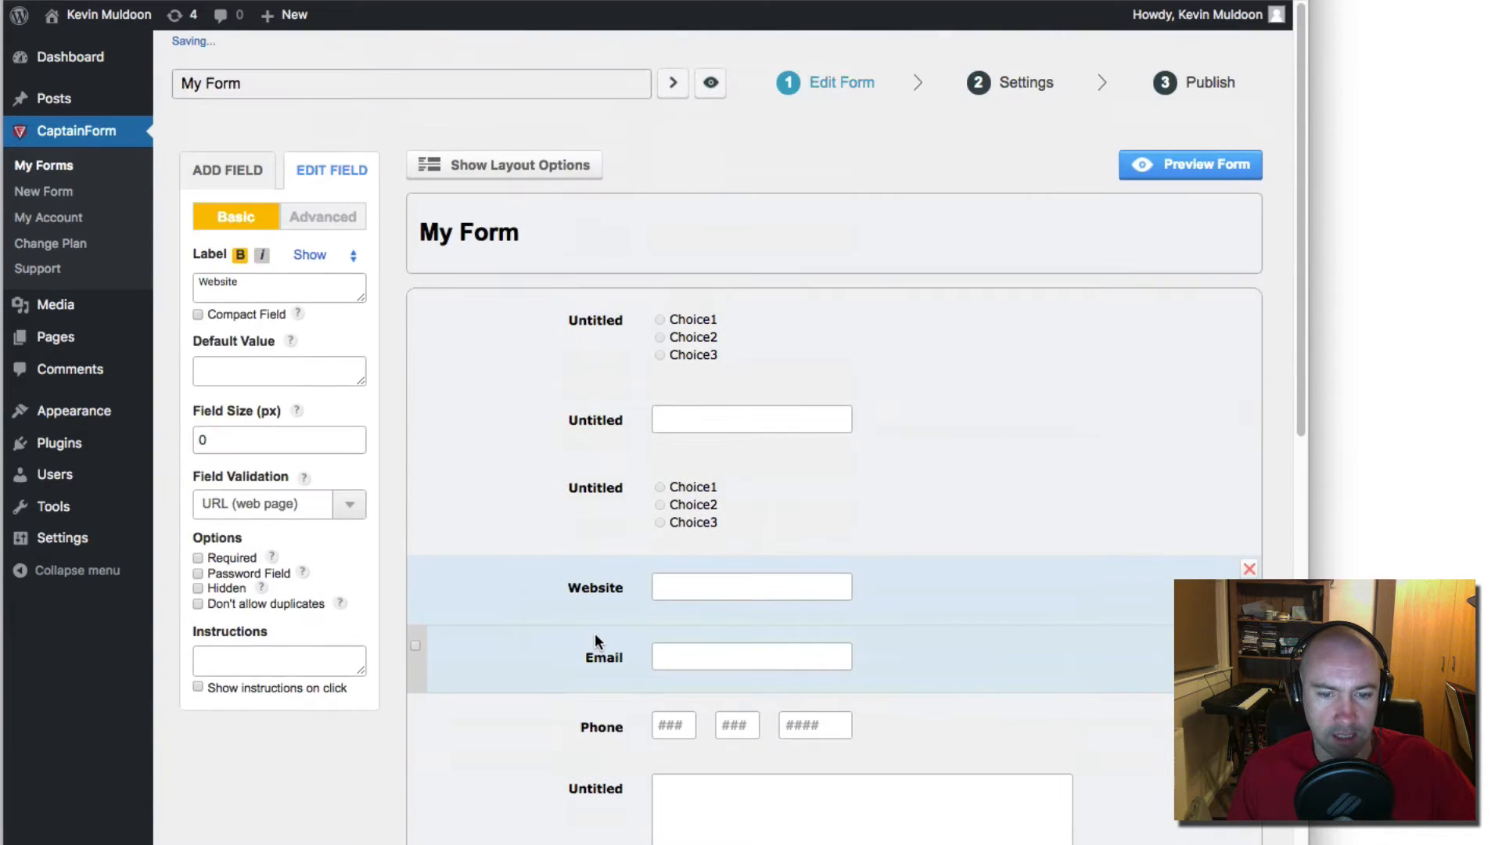
Step: Delete the Untitled radio field directly above the upper Website field and confirm the deletion
click(233, 164)
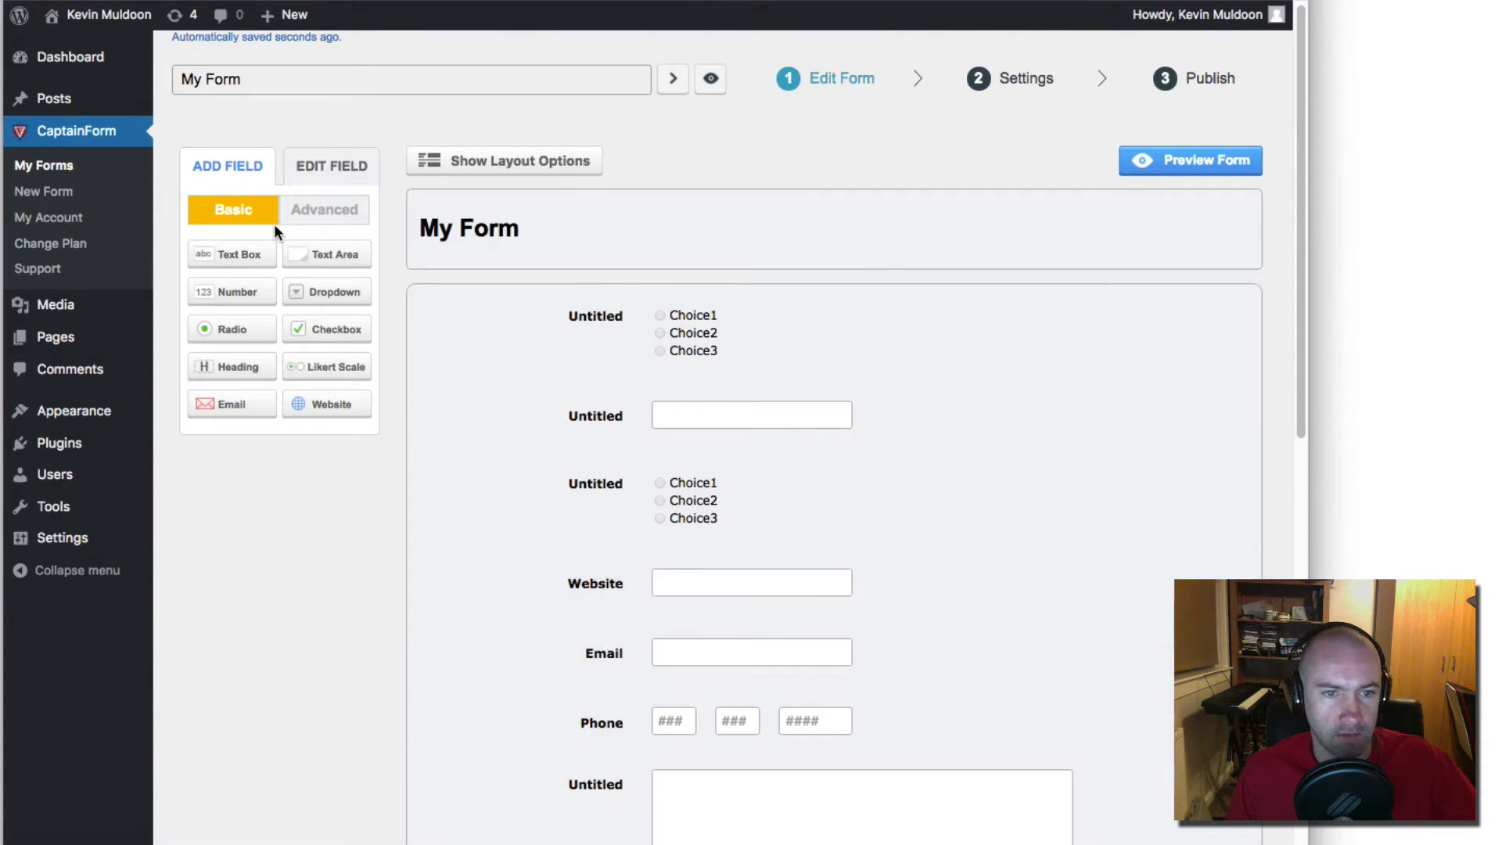
scroll(495, 511, down, 8)
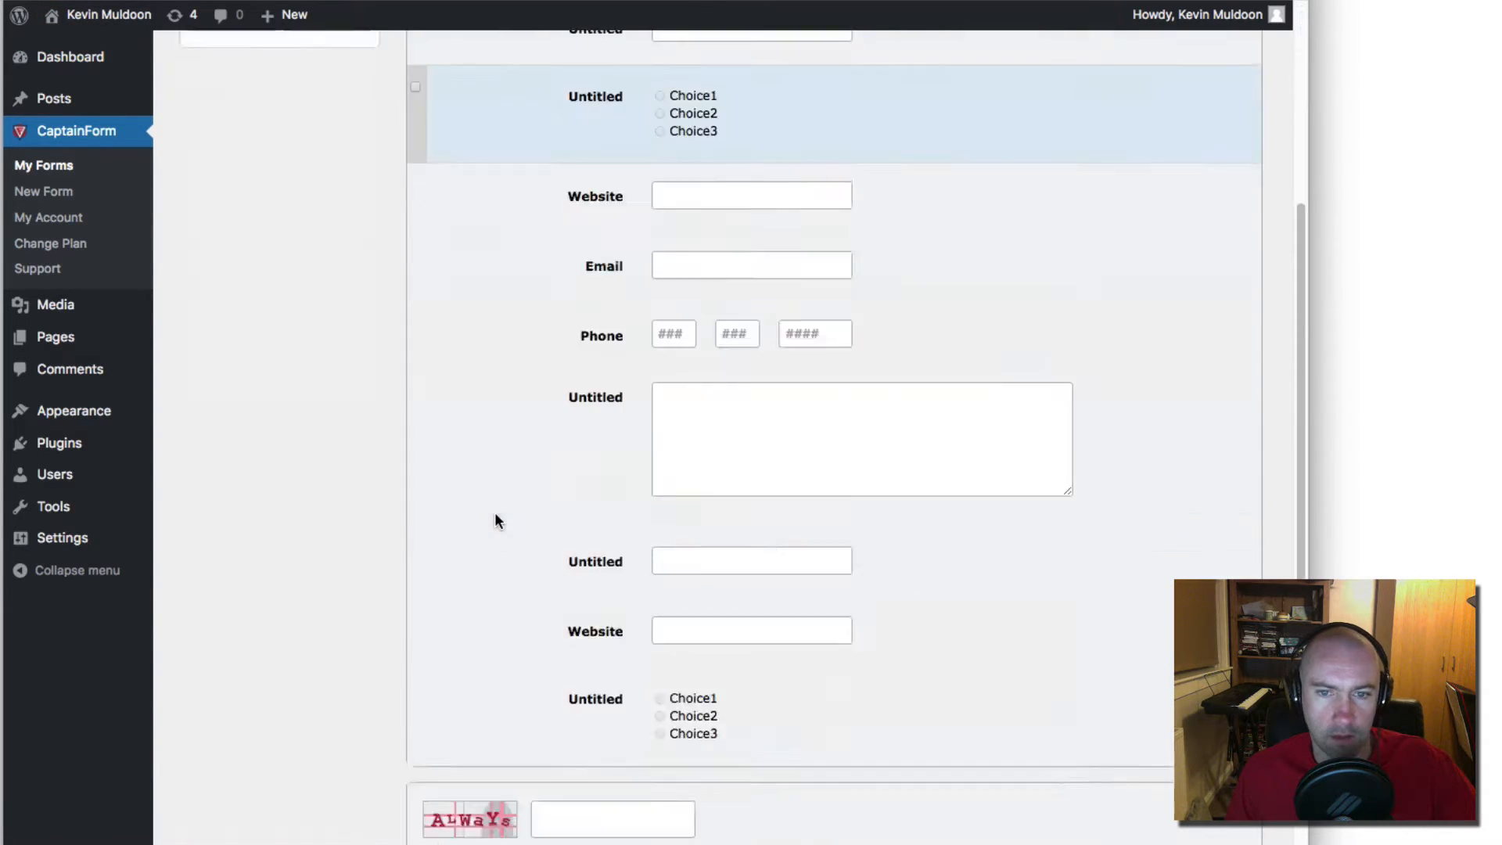
scroll(499, 488, up, 6)
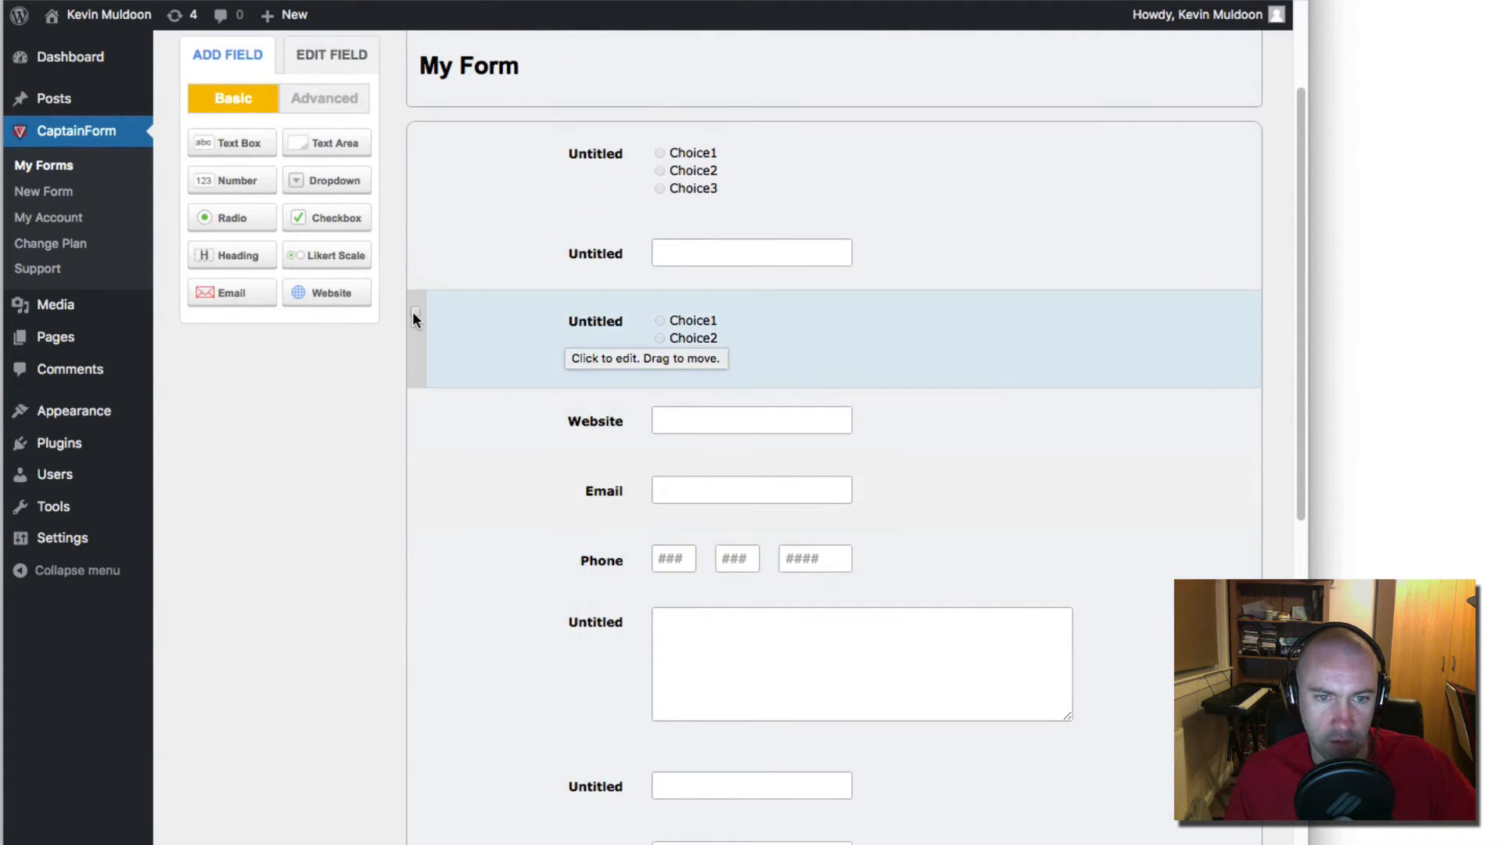
click(413, 313)
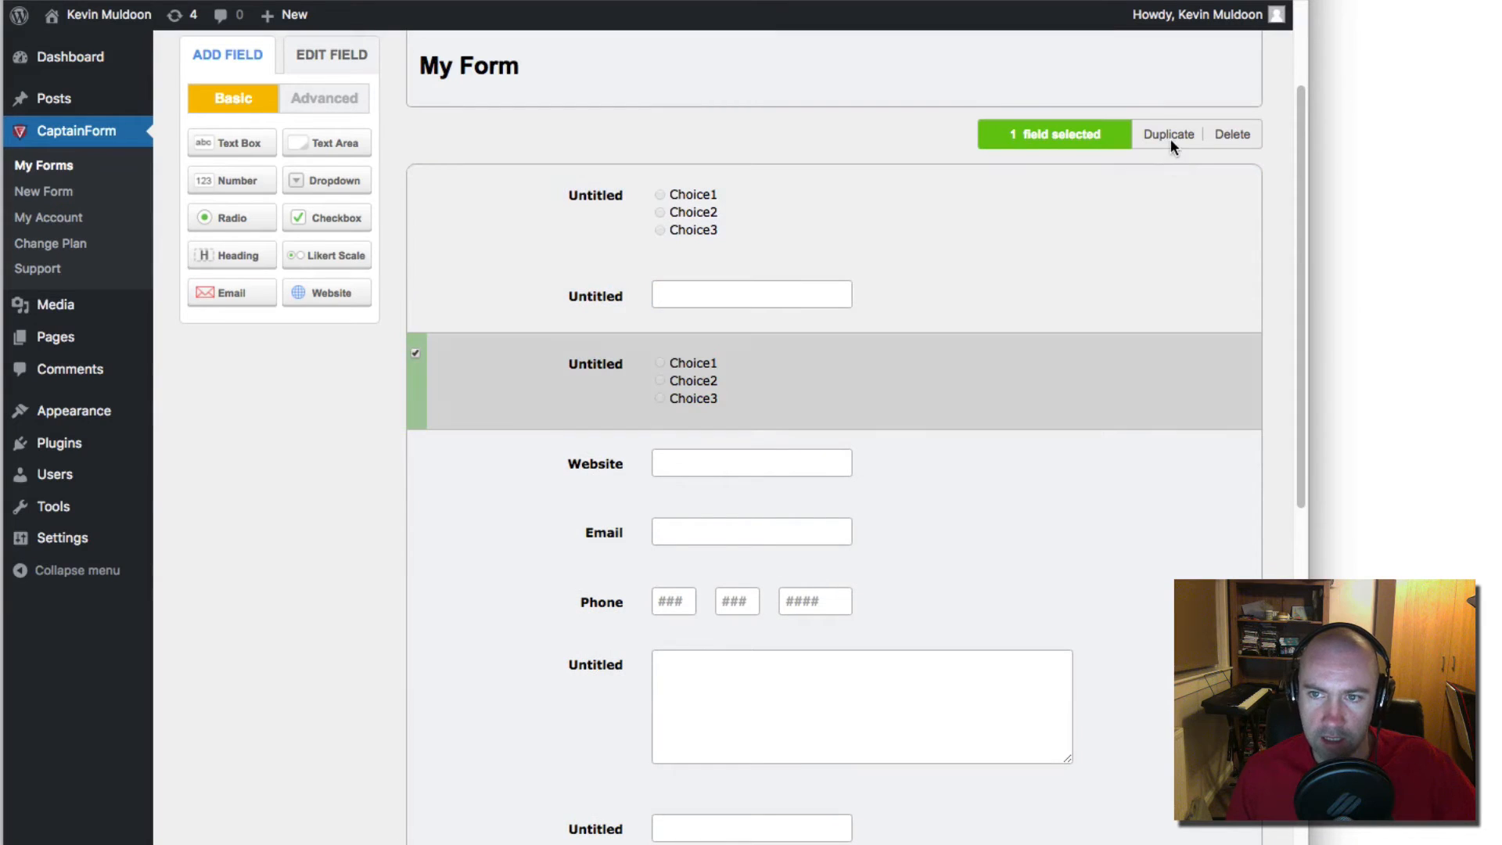
click(1225, 134)
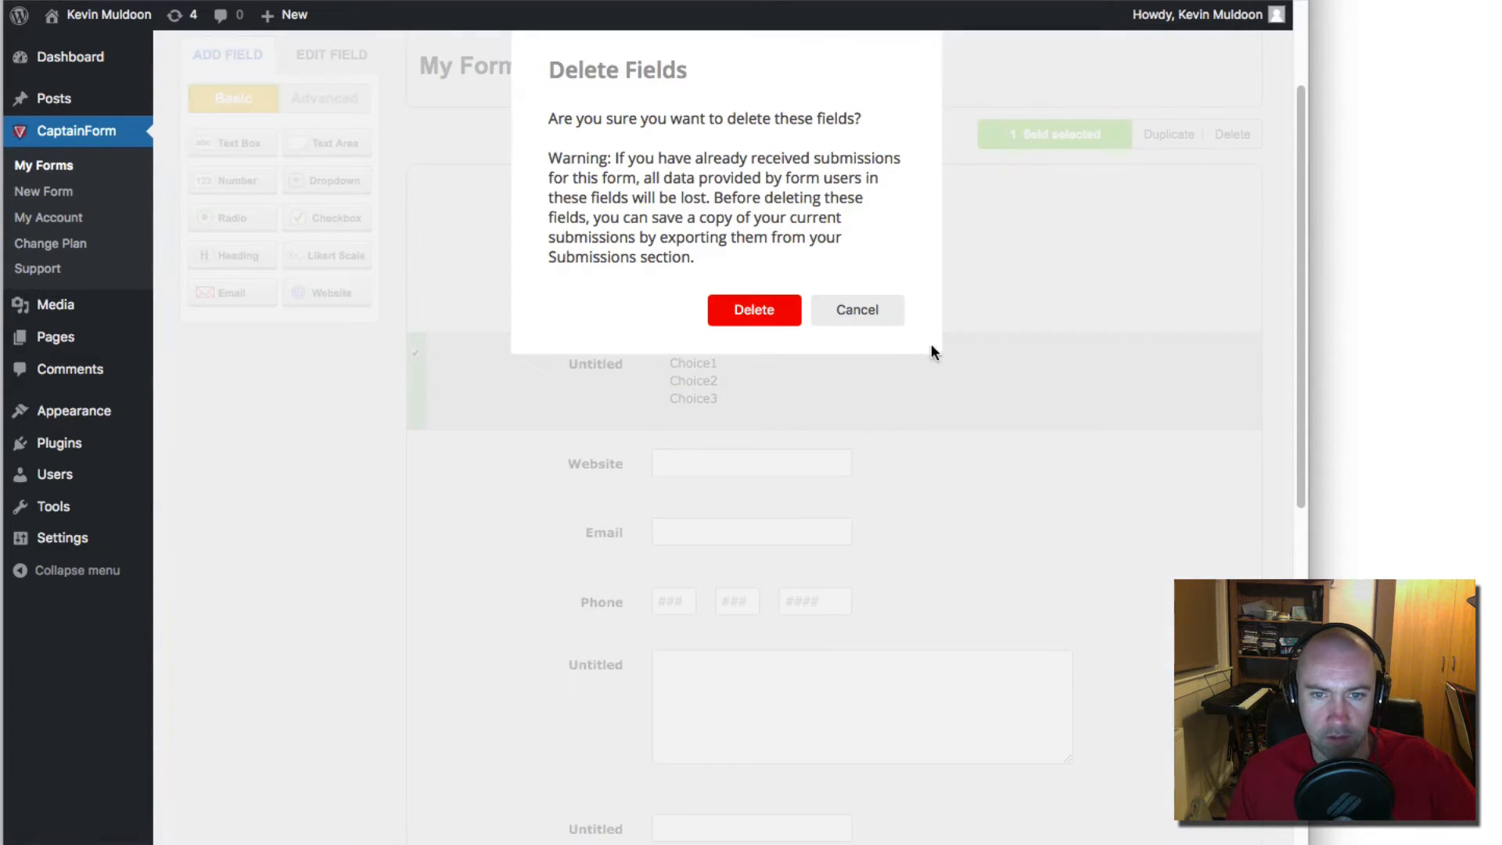
click(745, 309)
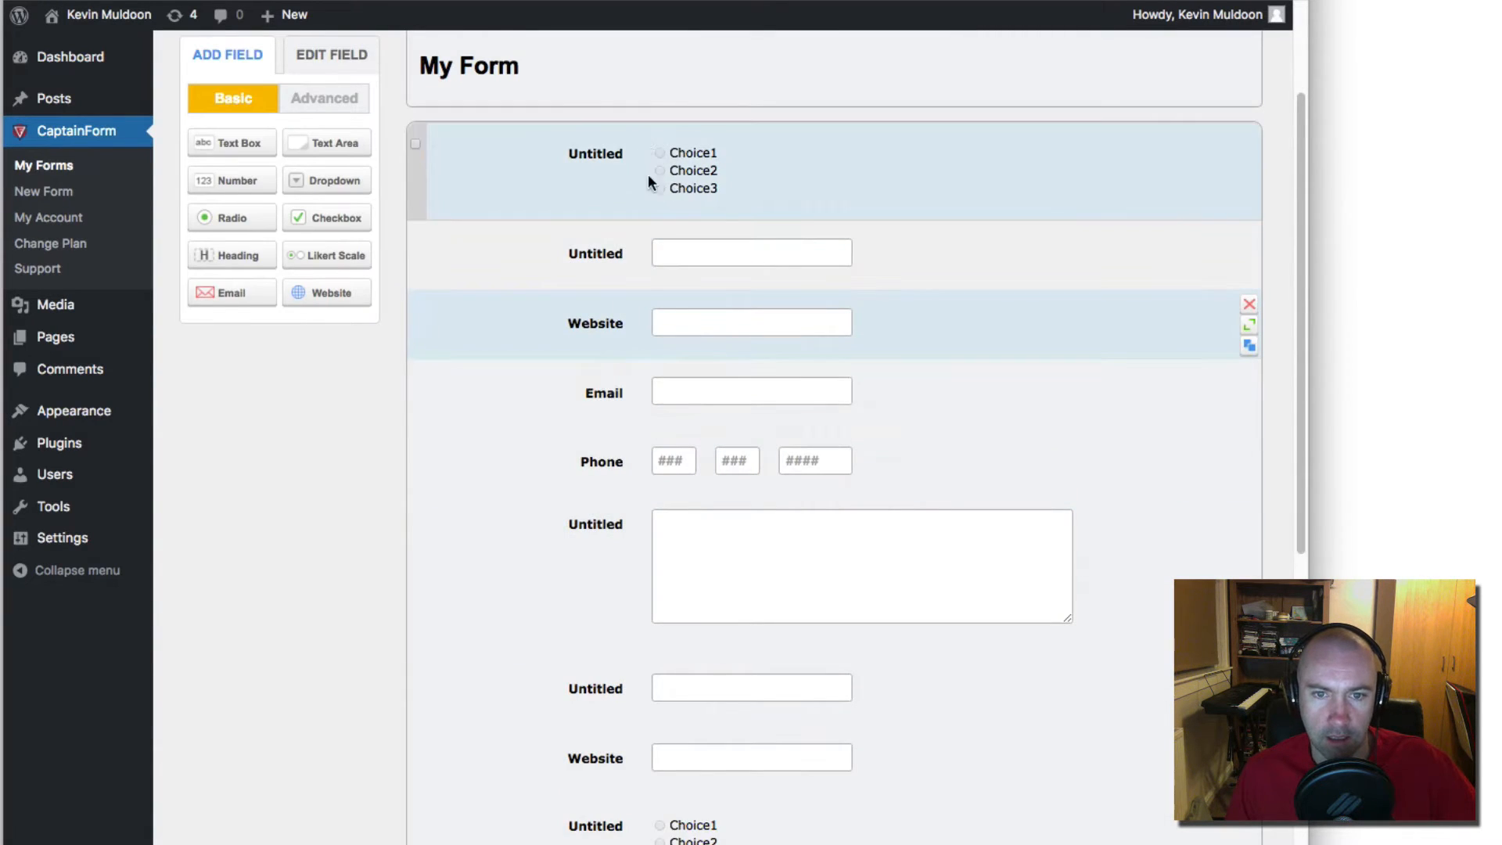
Step: Move the upper Website field to the start of My Form, and briefly select and deselect it to check the bulk actions
drag(610, 325, 518, 139)
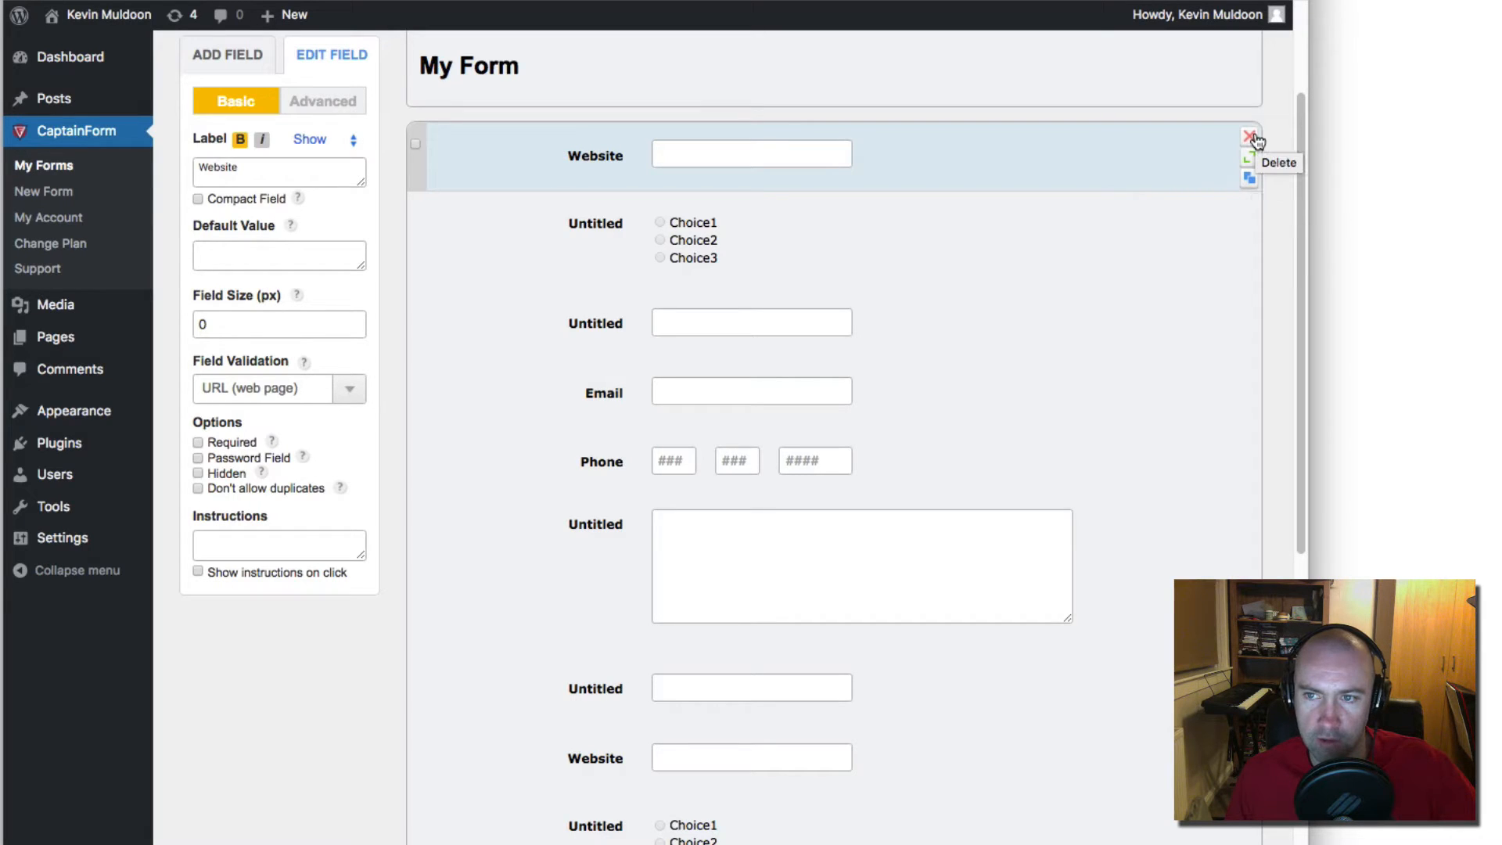
click(416, 145)
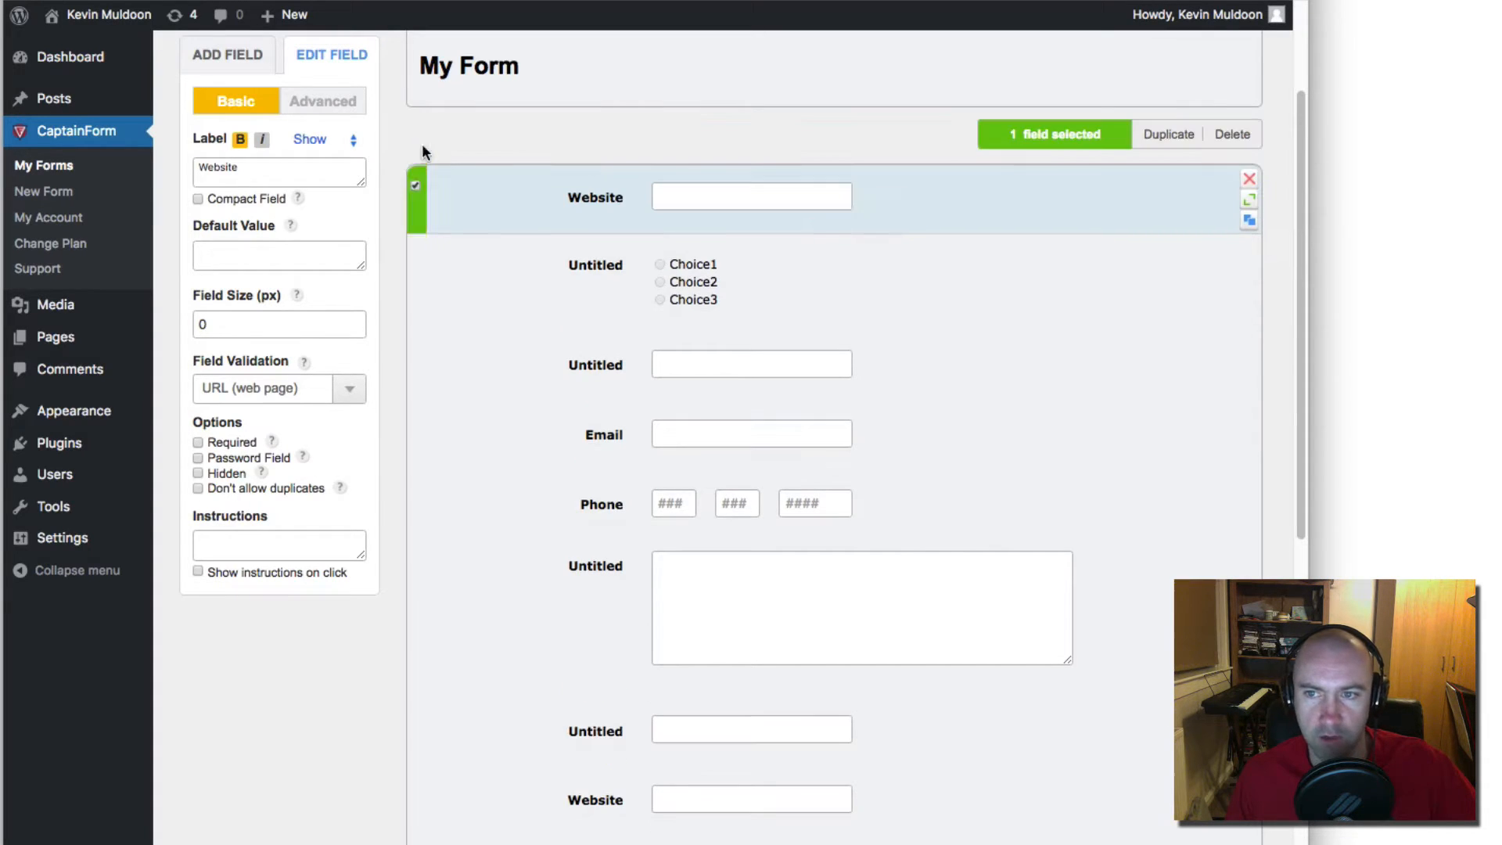
click(415, 185)
Step: Examine the editing options of the Untitled text box, Email, Phone and Untitled text area fields
click(480, 325)
click(504, 383)
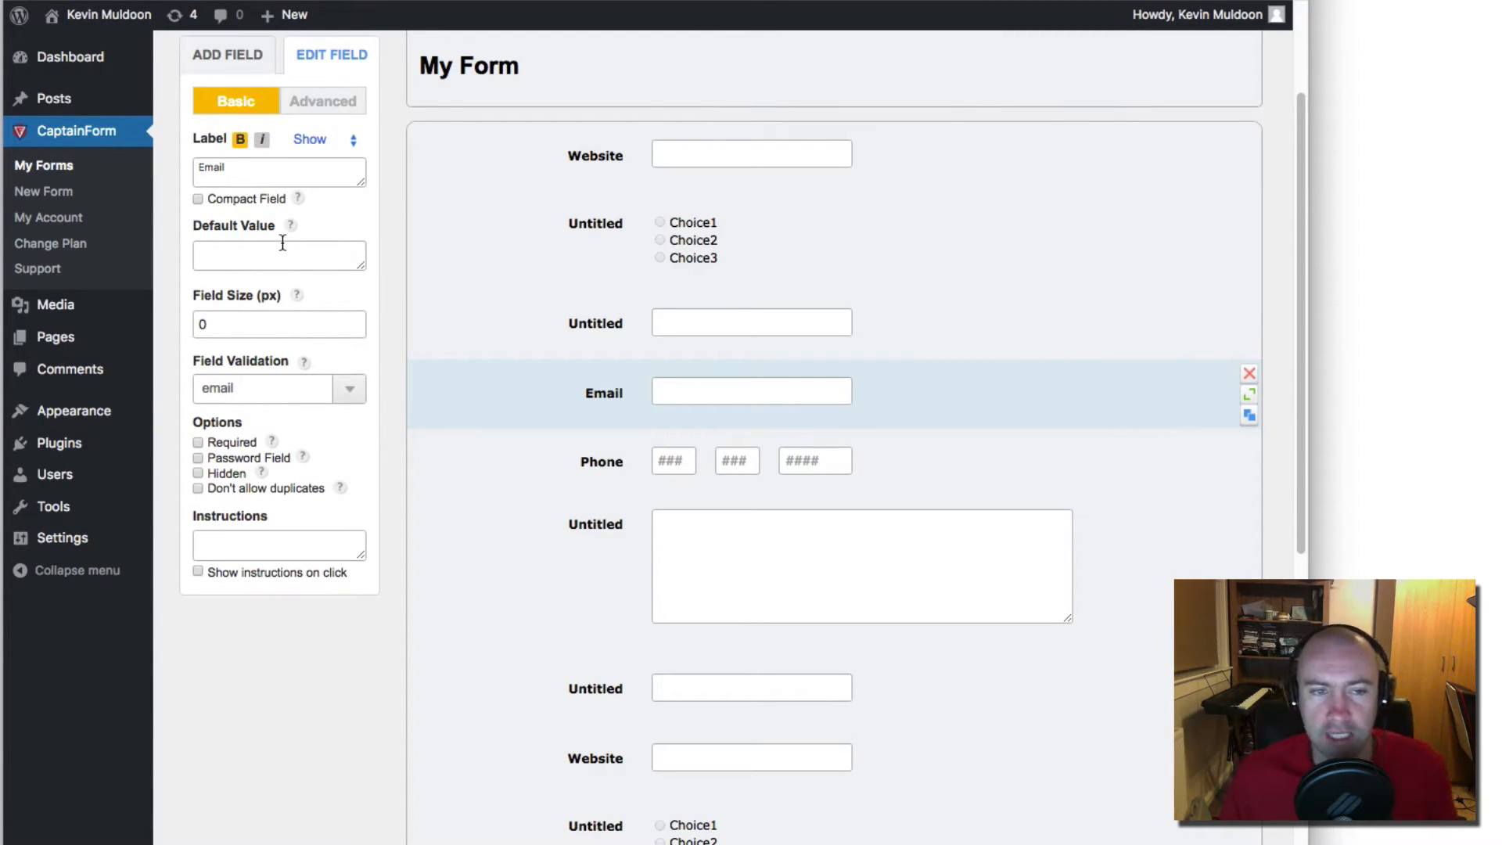
click(531, 455)
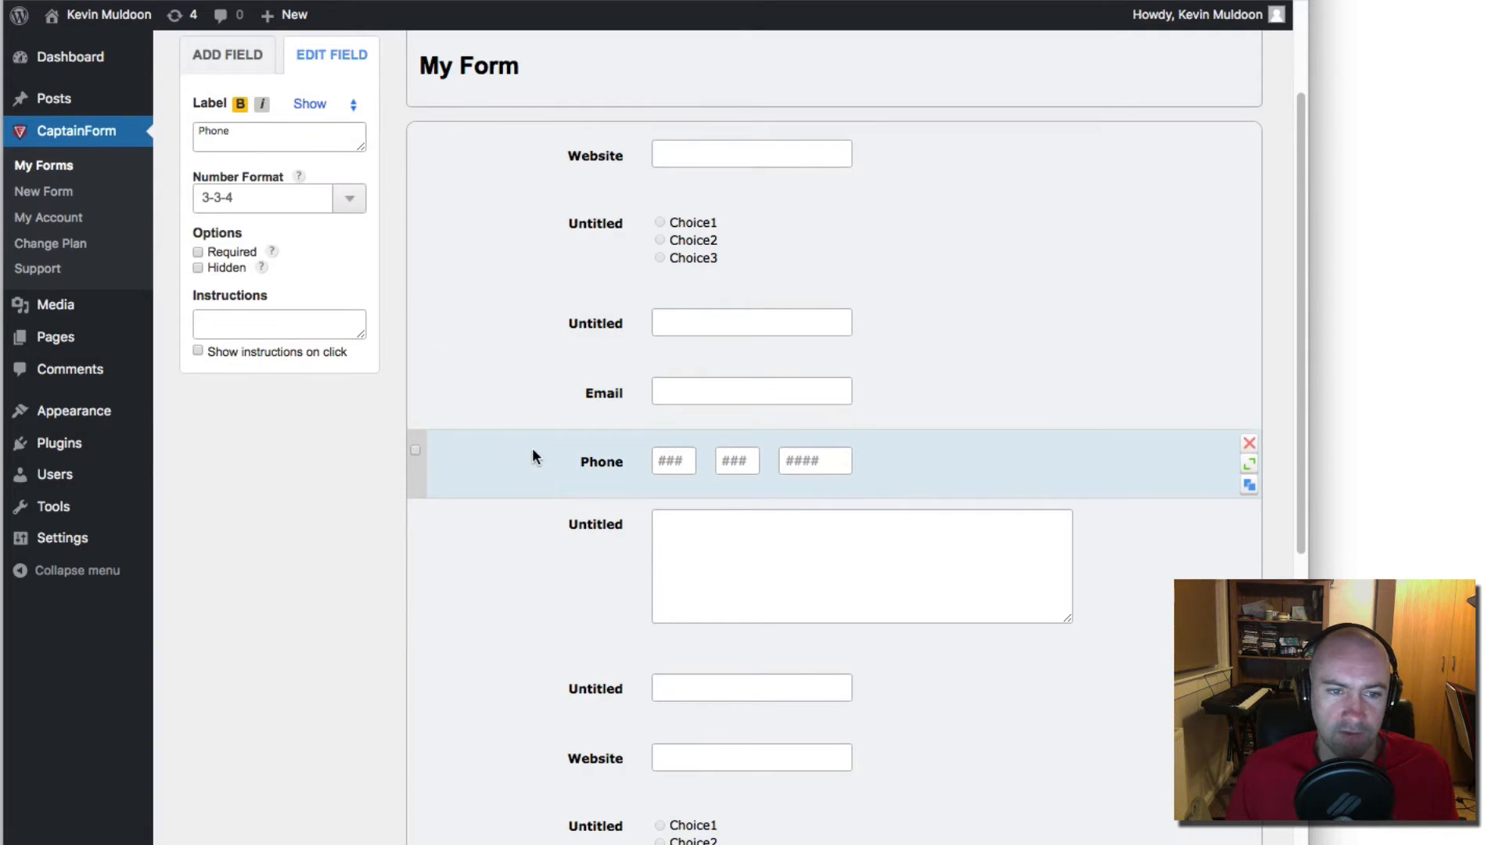
click(534, 523)
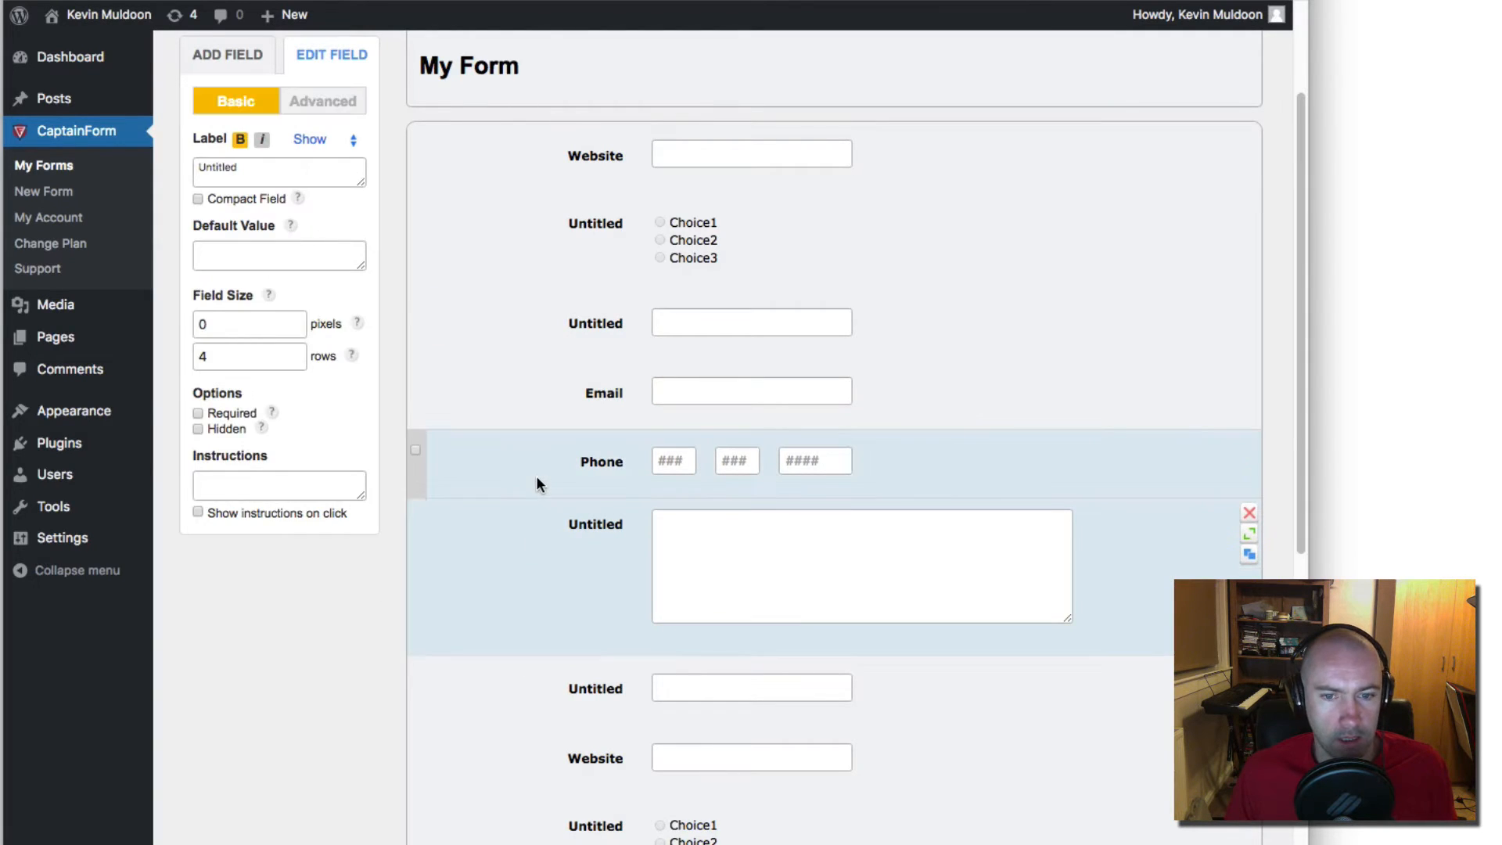
click(538, 472)
click(537, 396)
Step: Set the Phone field's number format to 2-3-8
click(541, 452)
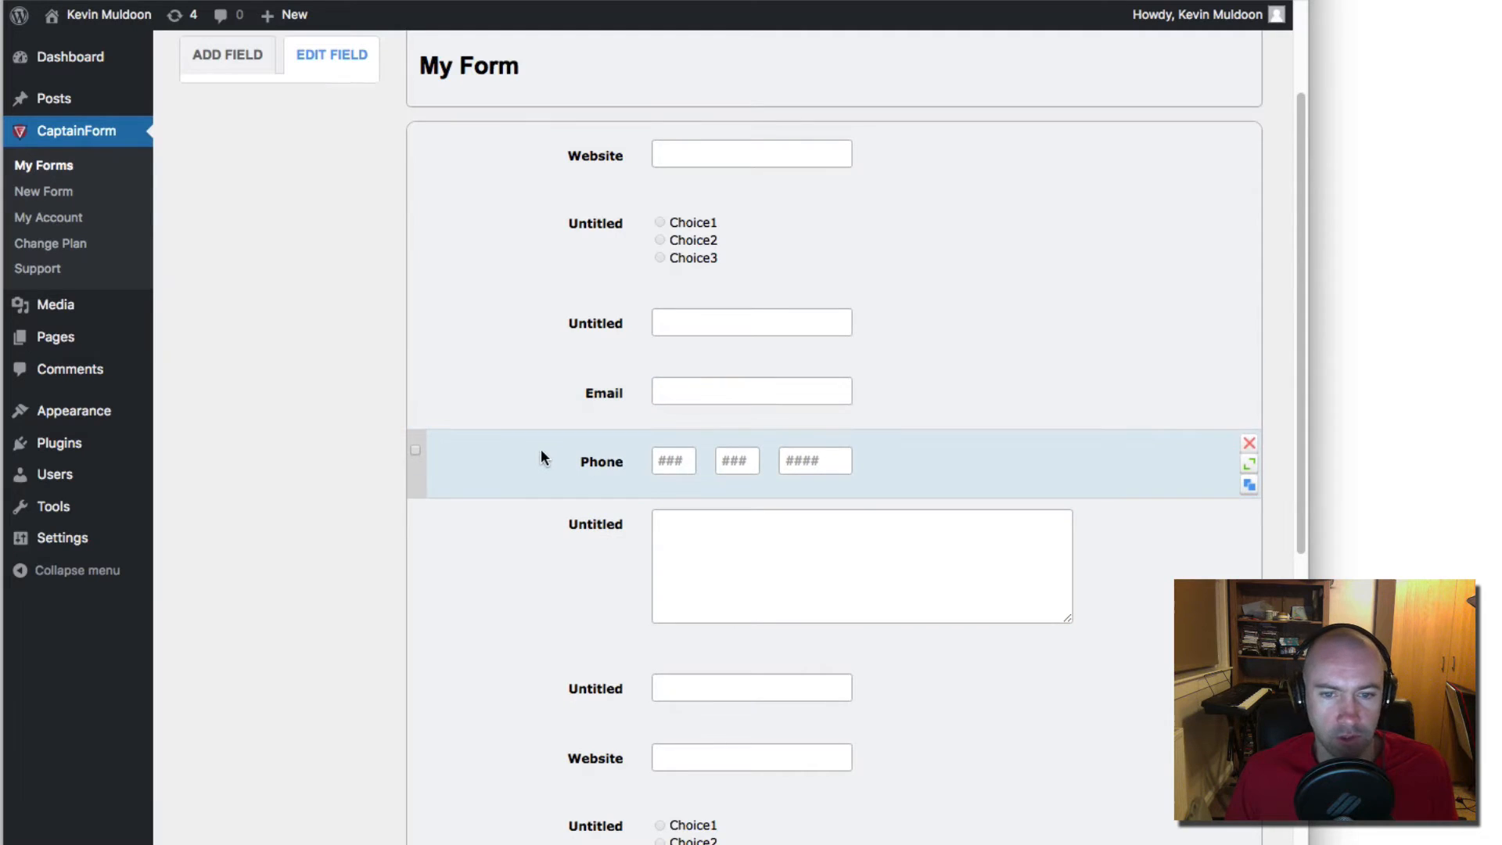
click(349, 200)
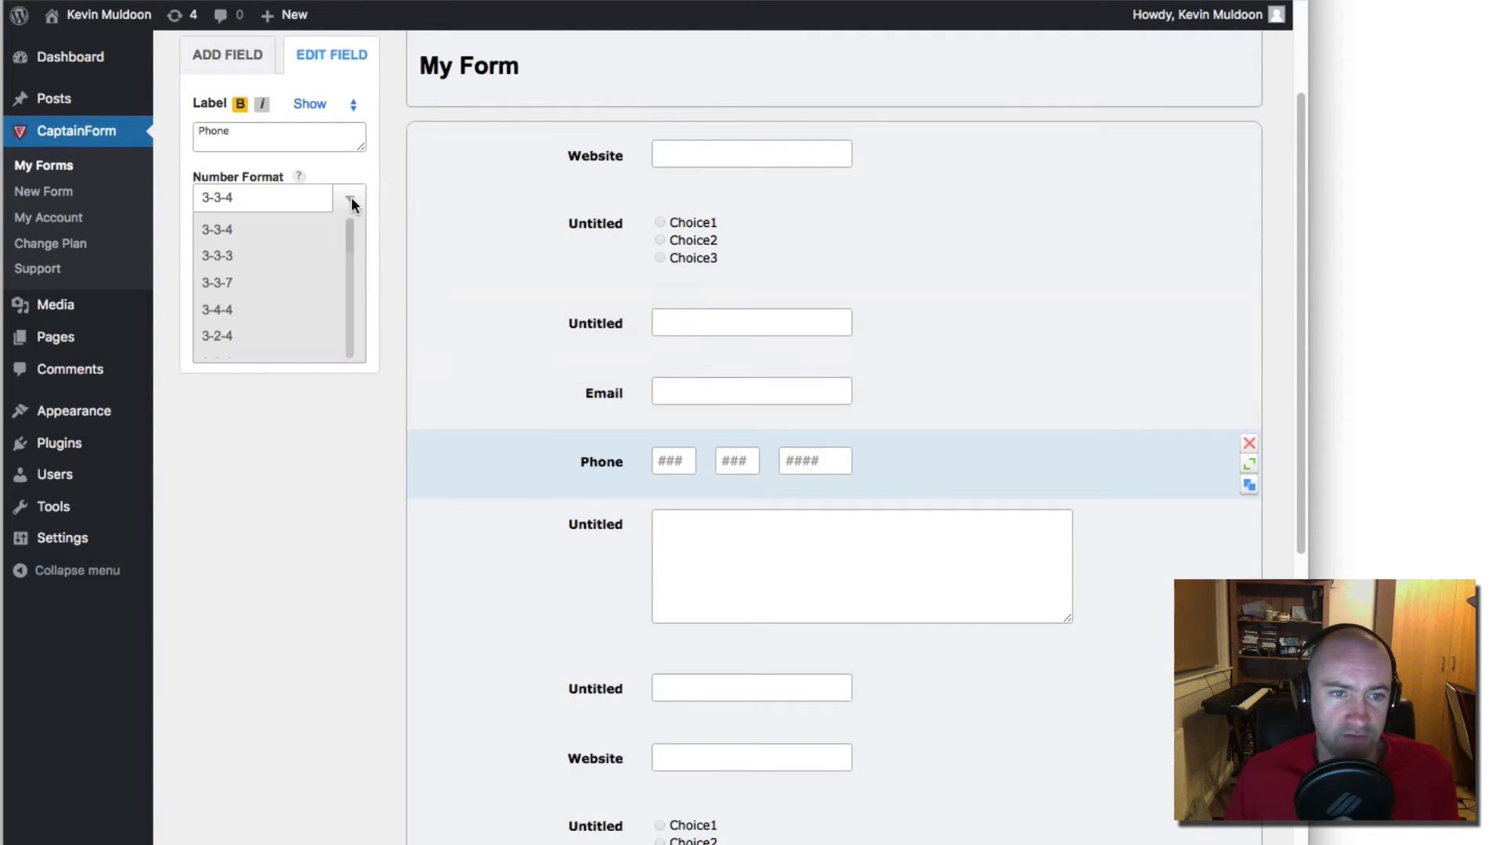
drag(349, 234, 349, 332)
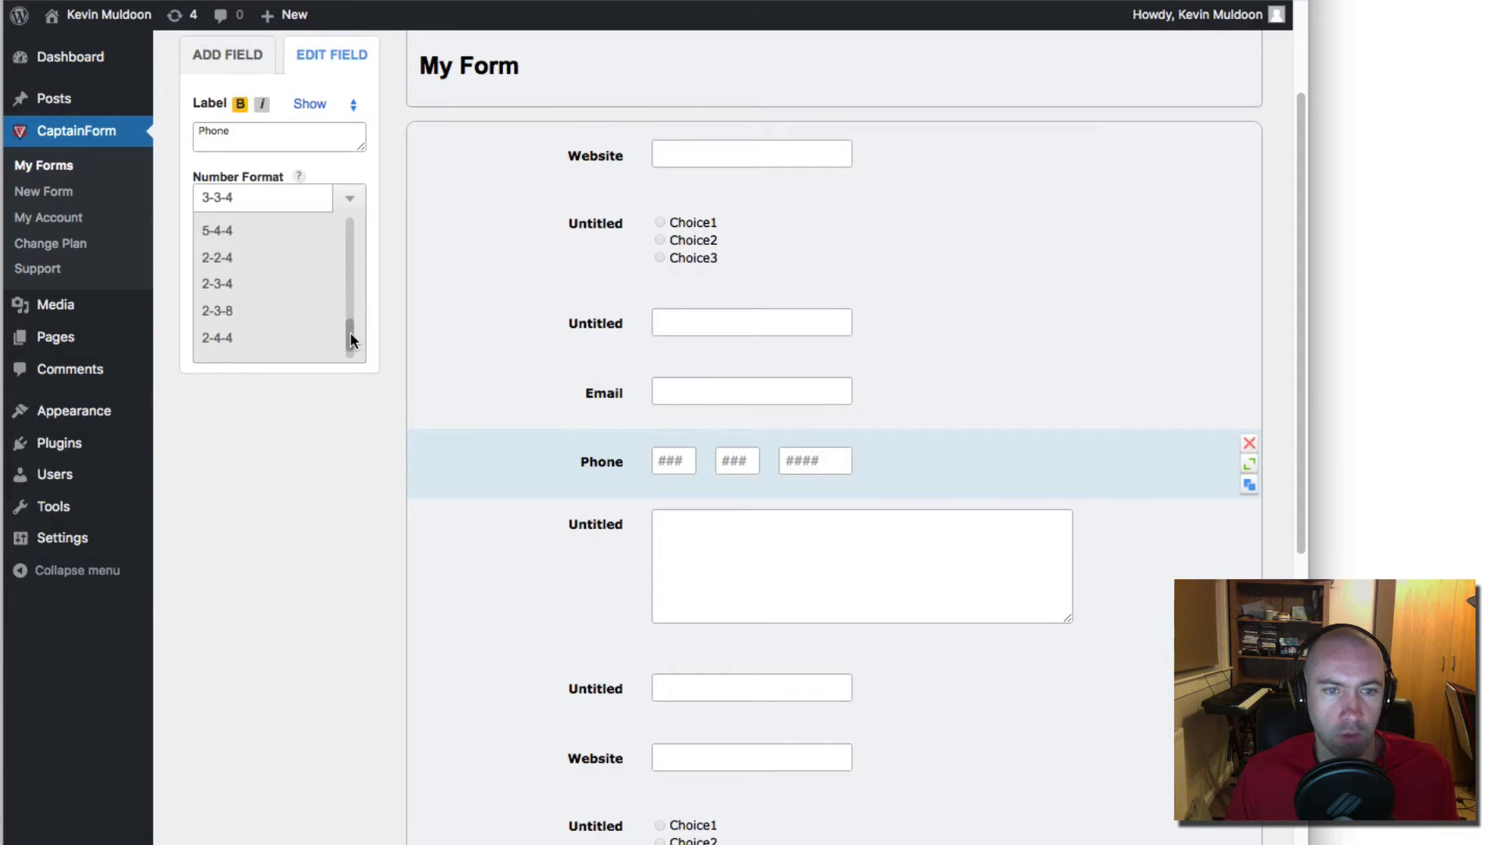
click(260, 311)
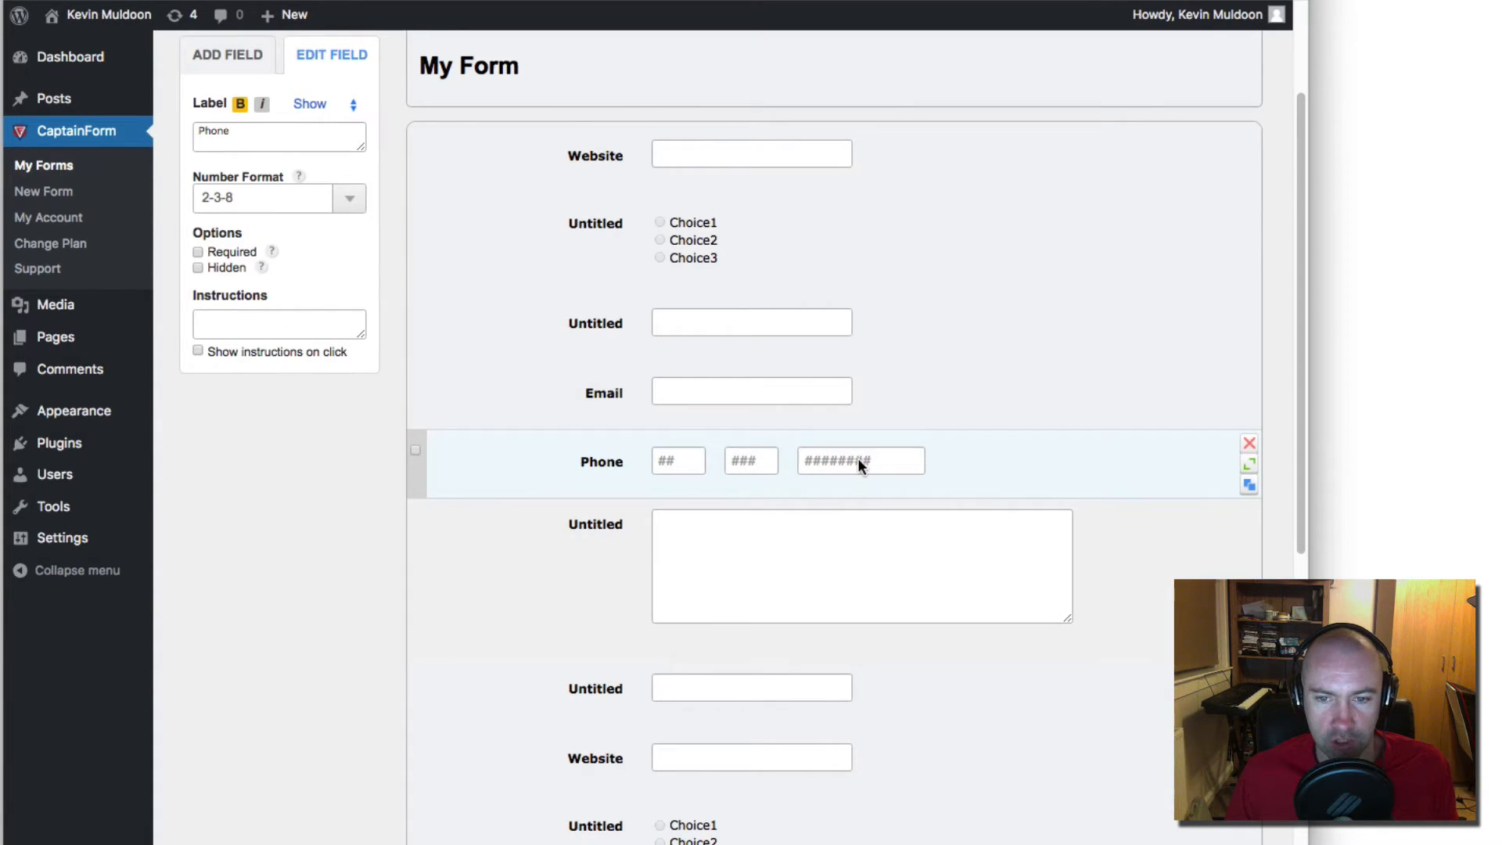
Step: Change the Phone field's label to Phone Number
click(345, 202)
click(282, 156)
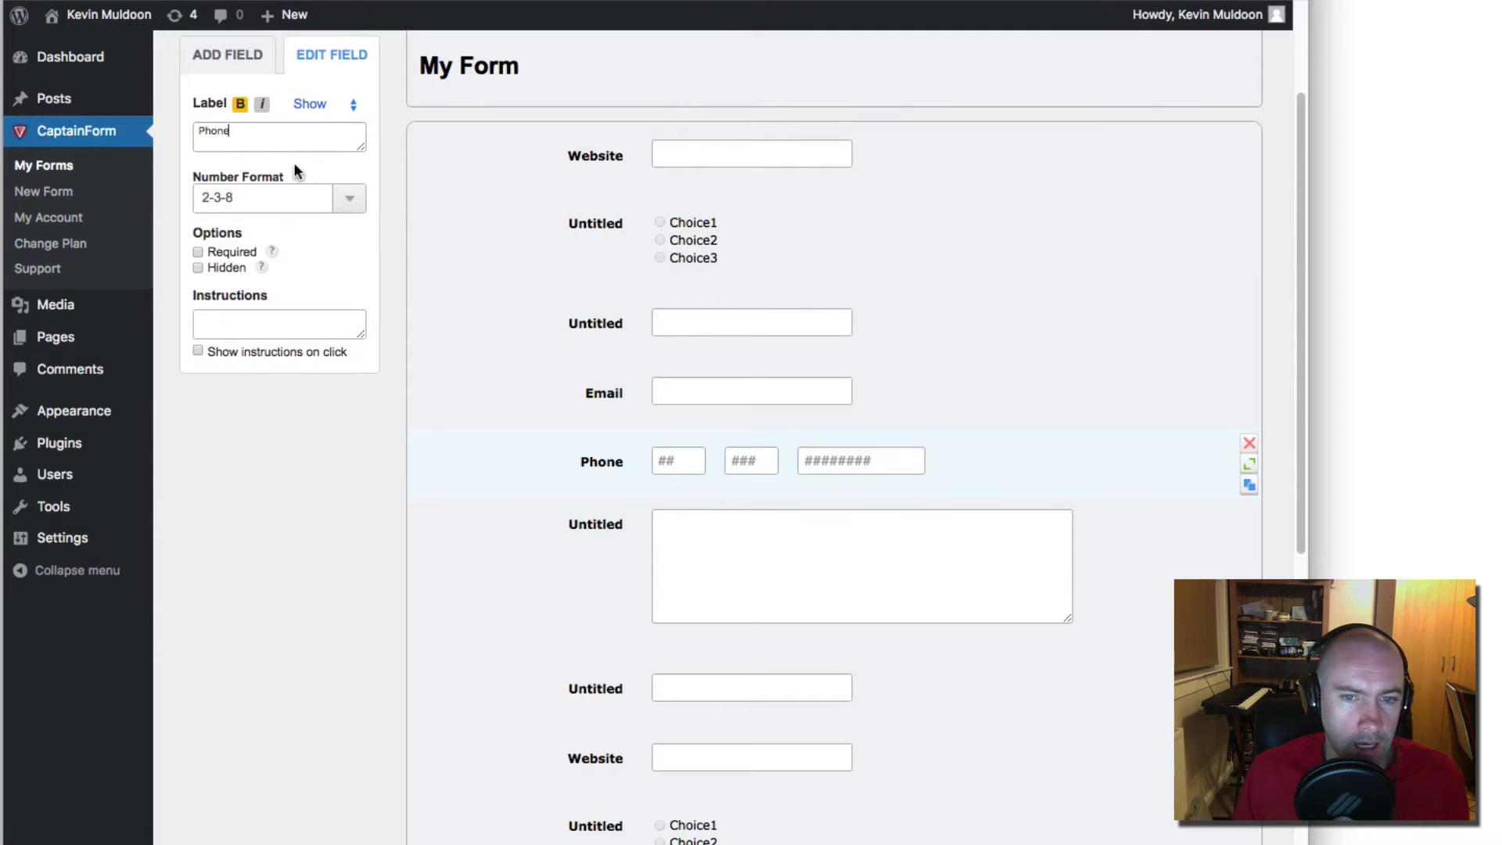
drag(287, 148, 106, 108)
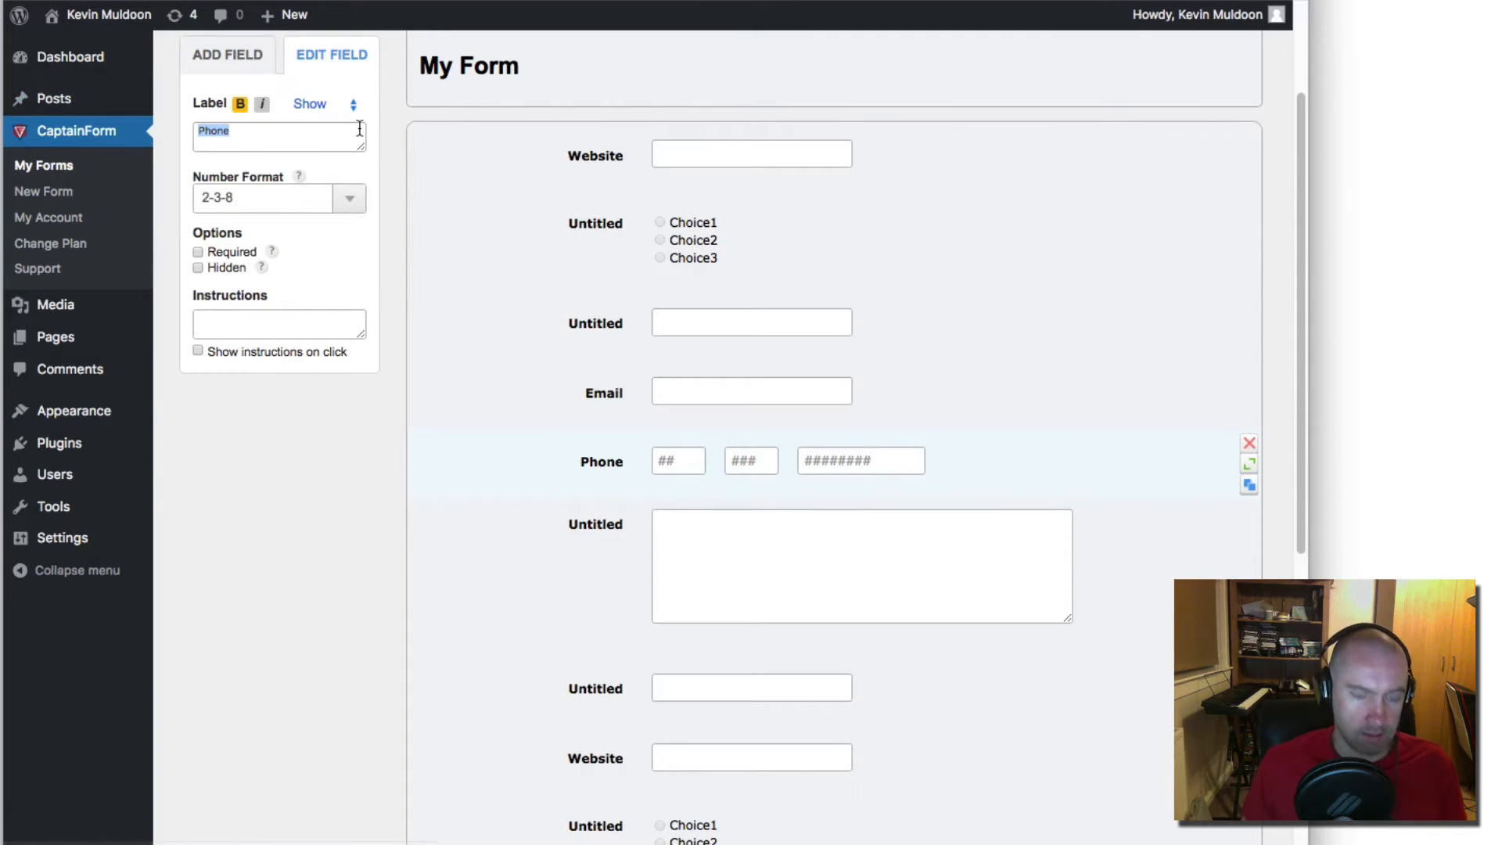
text(Phone)
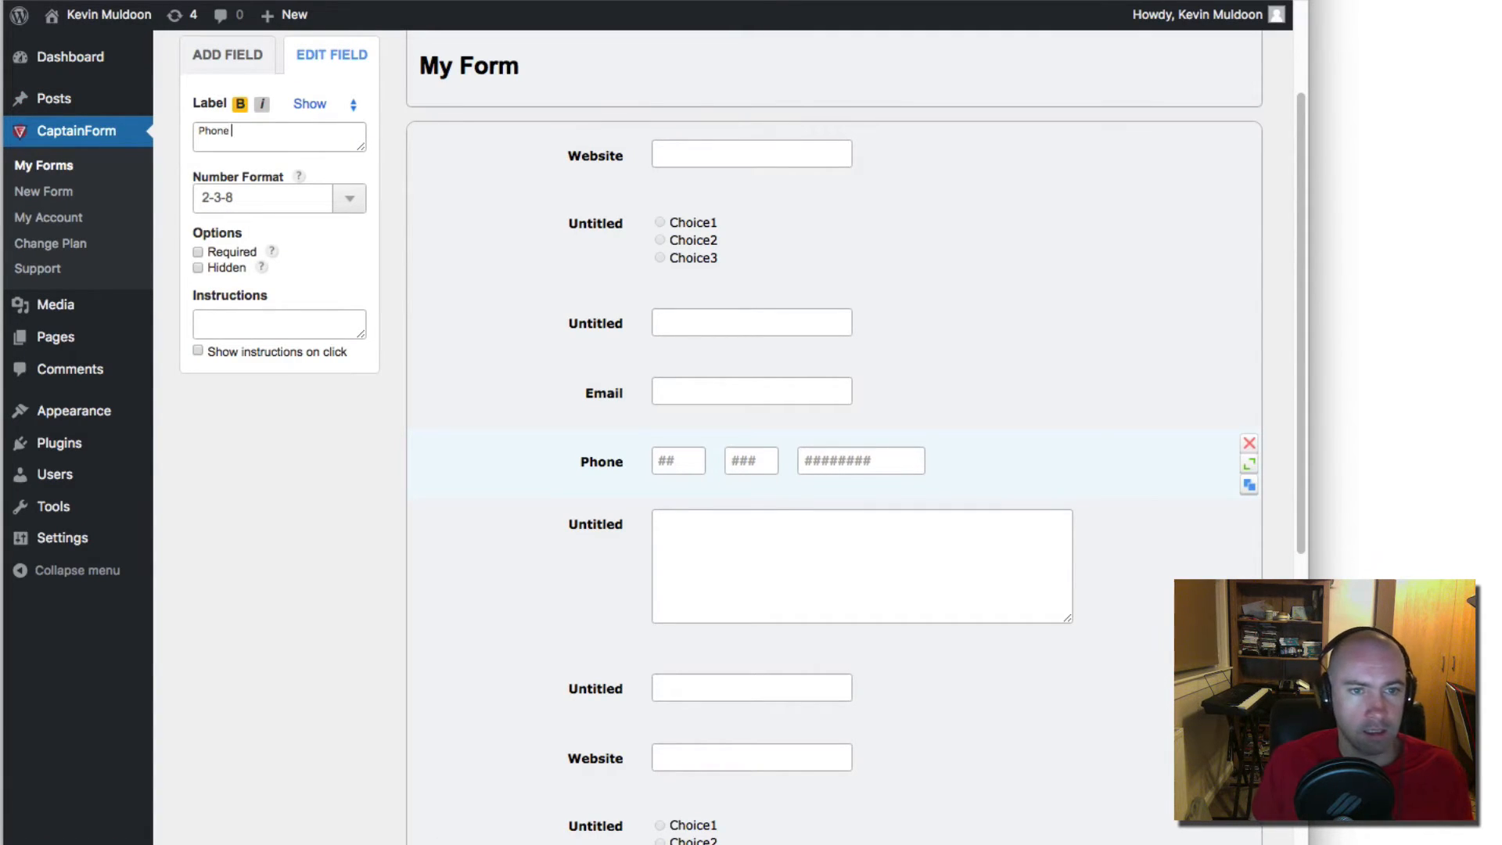
text( Mum)
key(BackSpace)
key(BackSpace)
key(BackSpace)
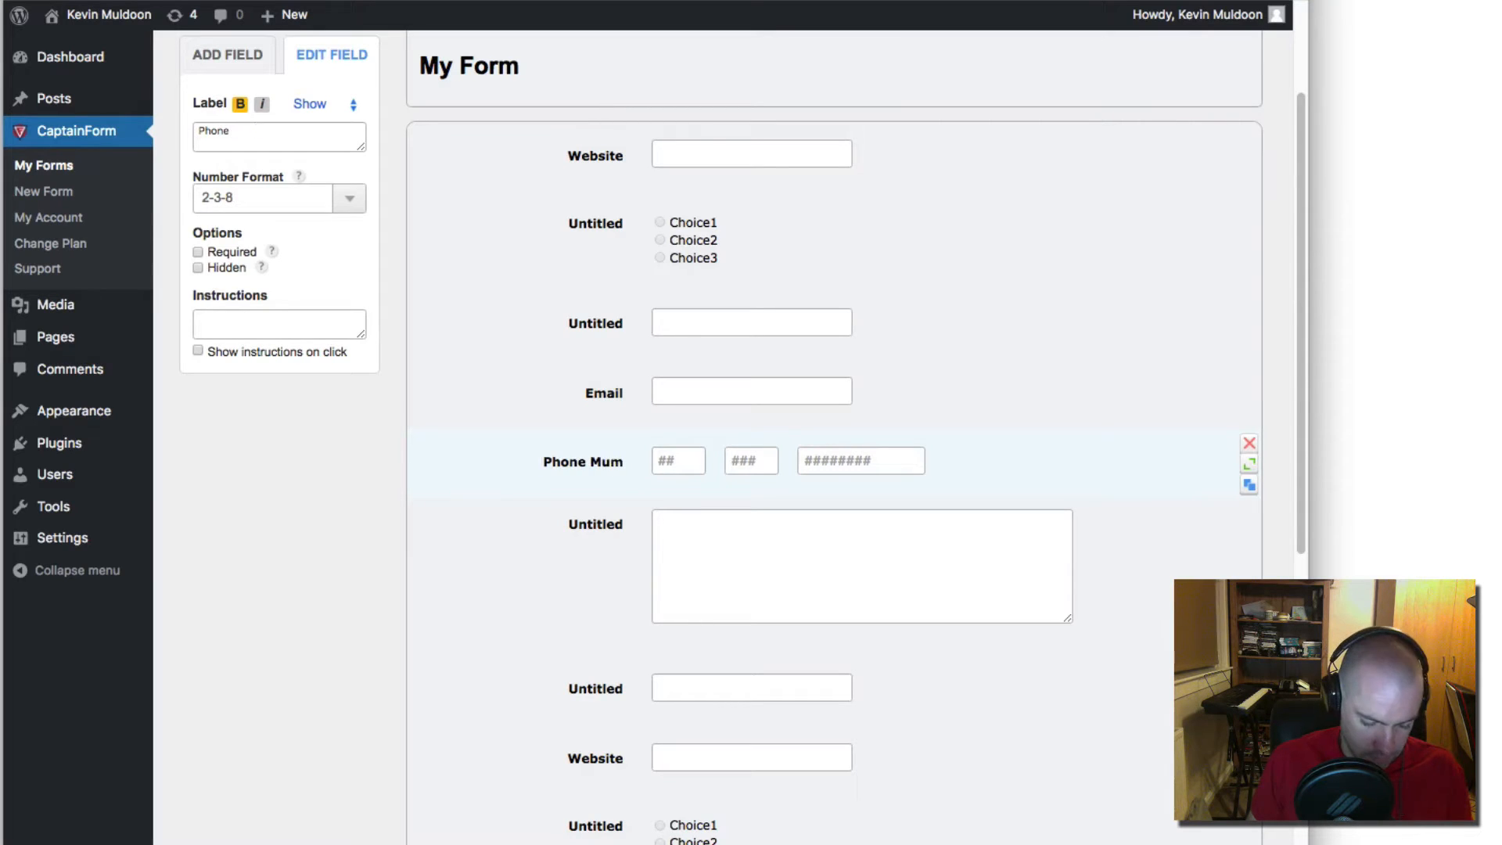
text(Number)
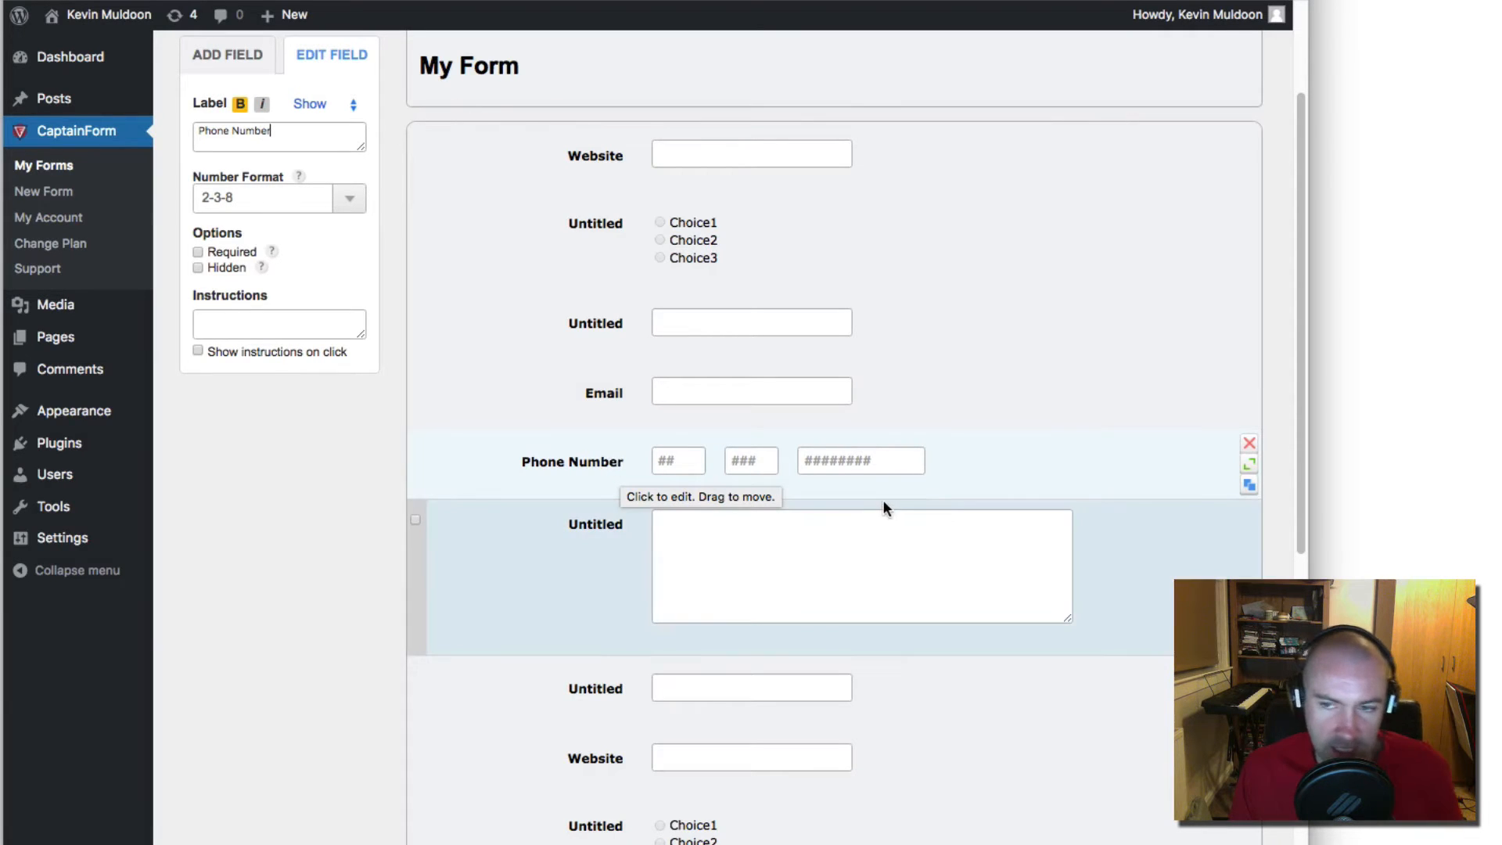
Step: Preview My Form on the website, examine its fields, verification and submit area, and close the preview
scroll(939, 503, up, 3)
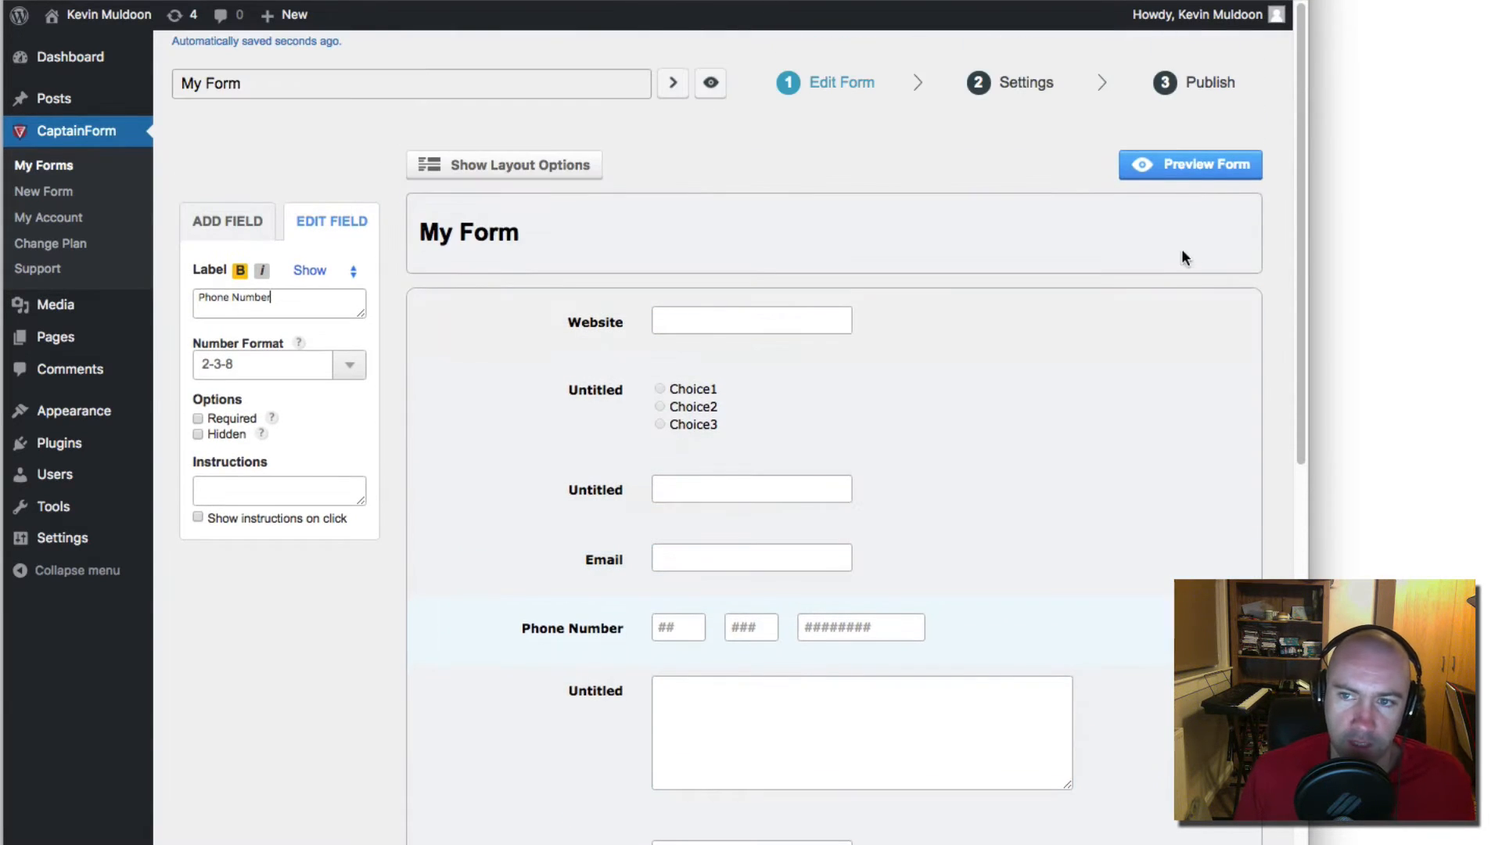
click(1199, 180)
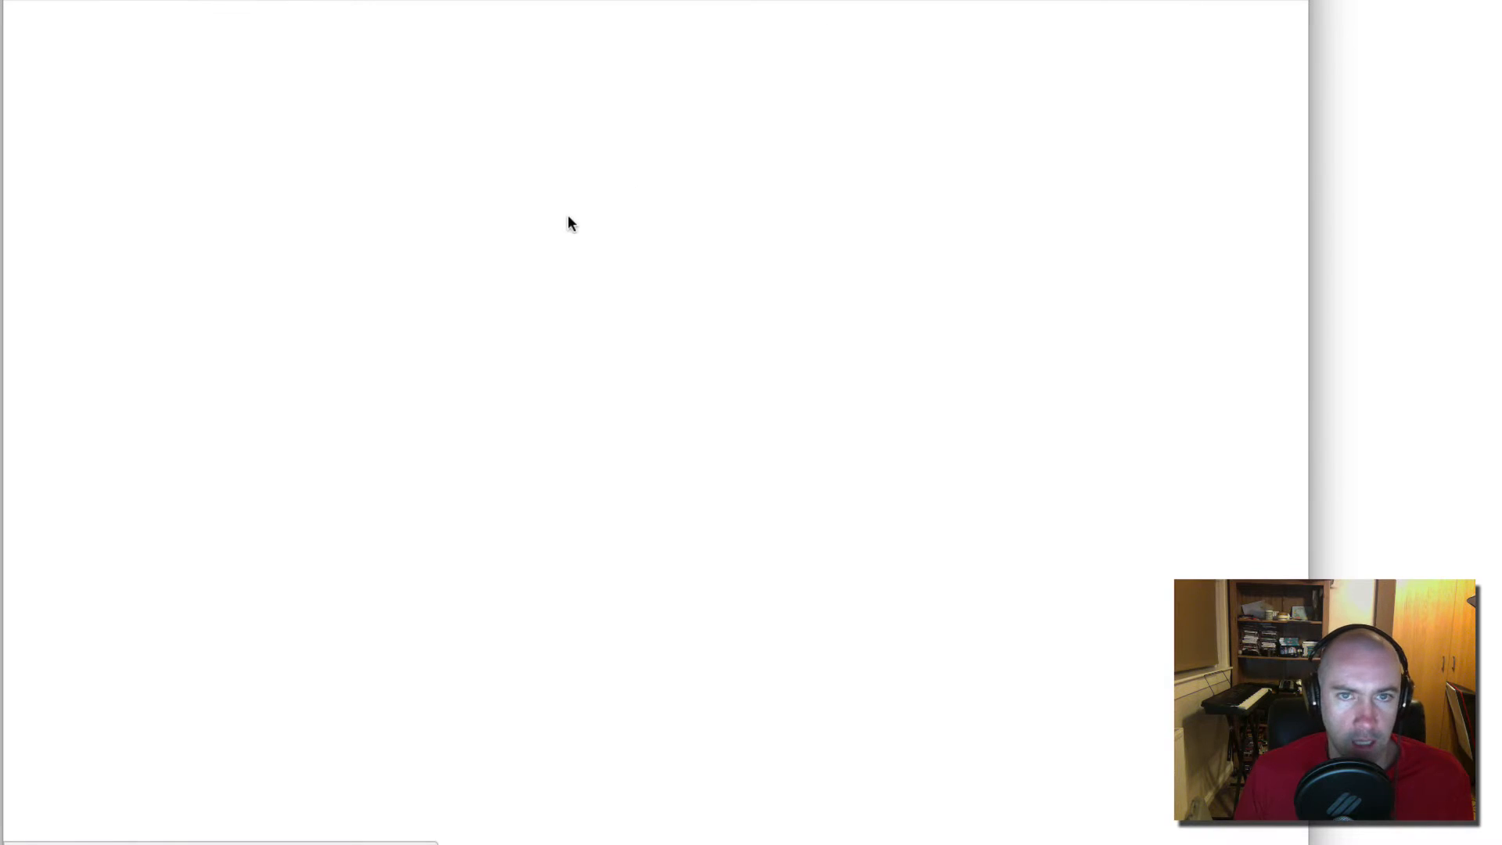
mouse_move(405, 341)
scroll(640, 479, down, 8)
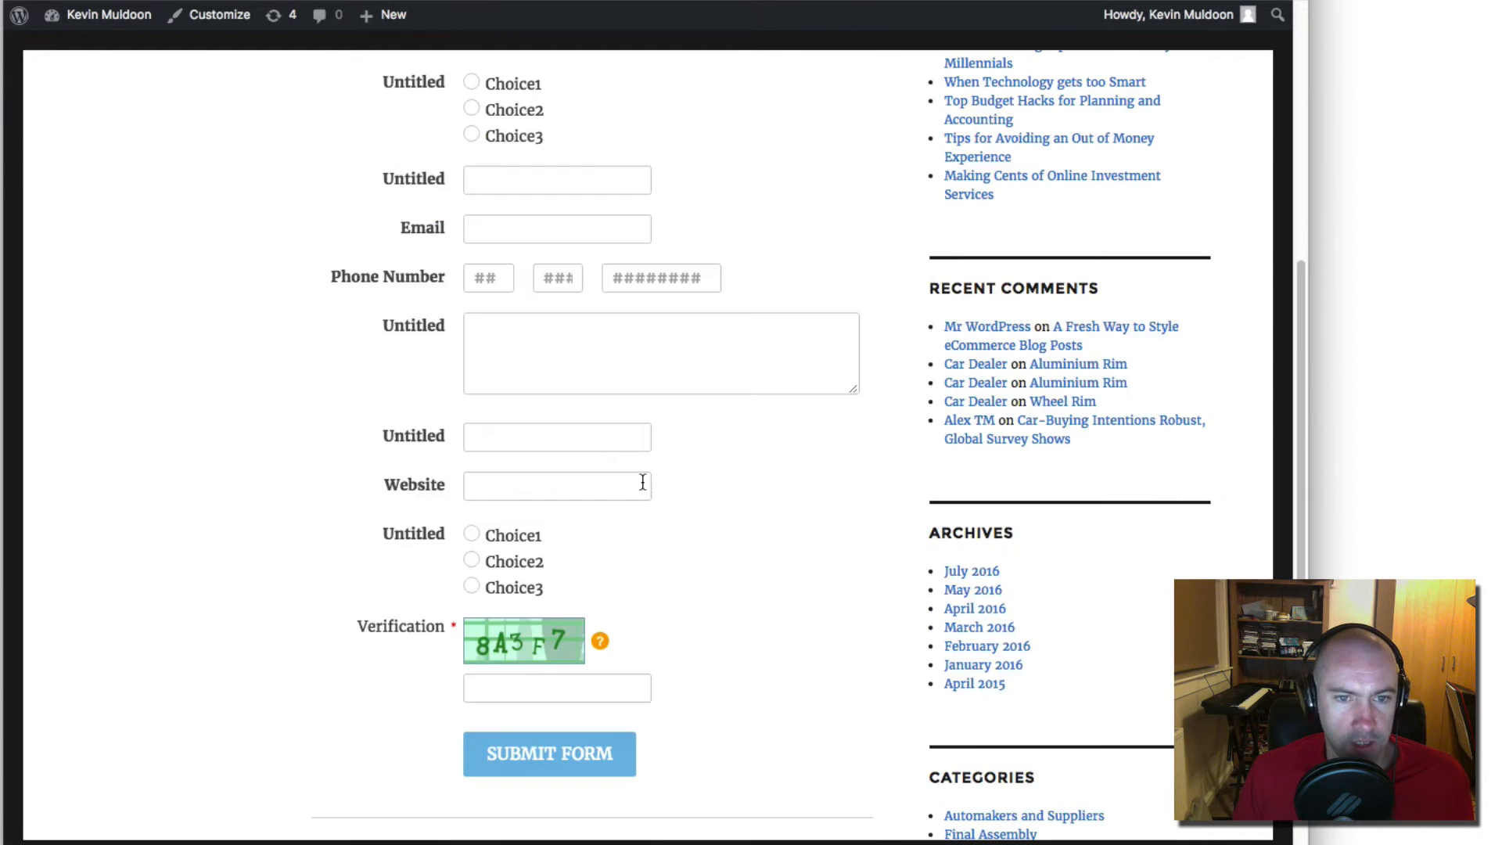
scroll(640, 479, up, 4)
scroll(642, 482, down, 4)
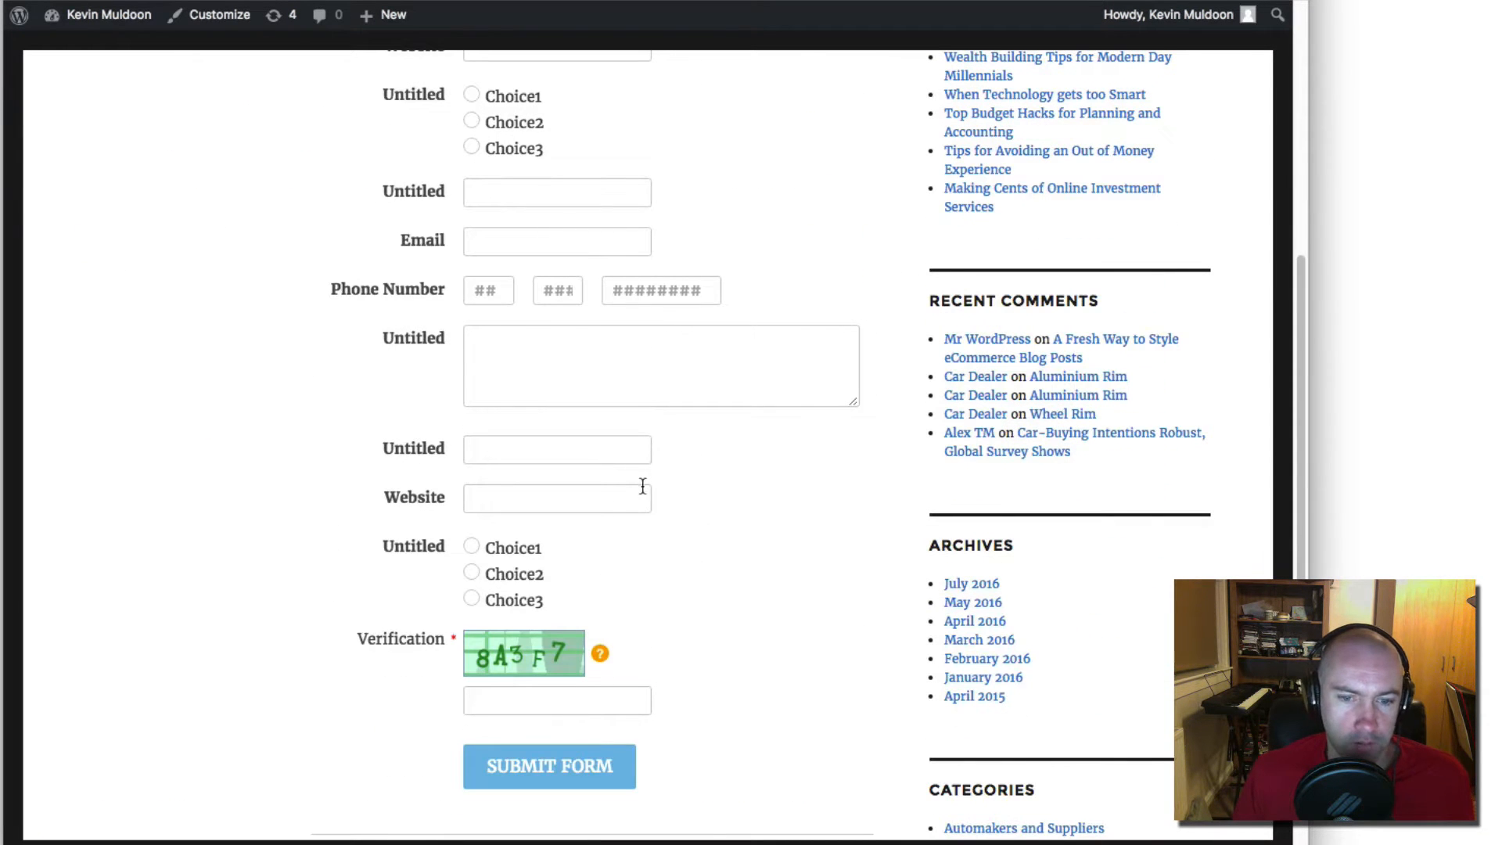
scroll(625, 596, up, 3)
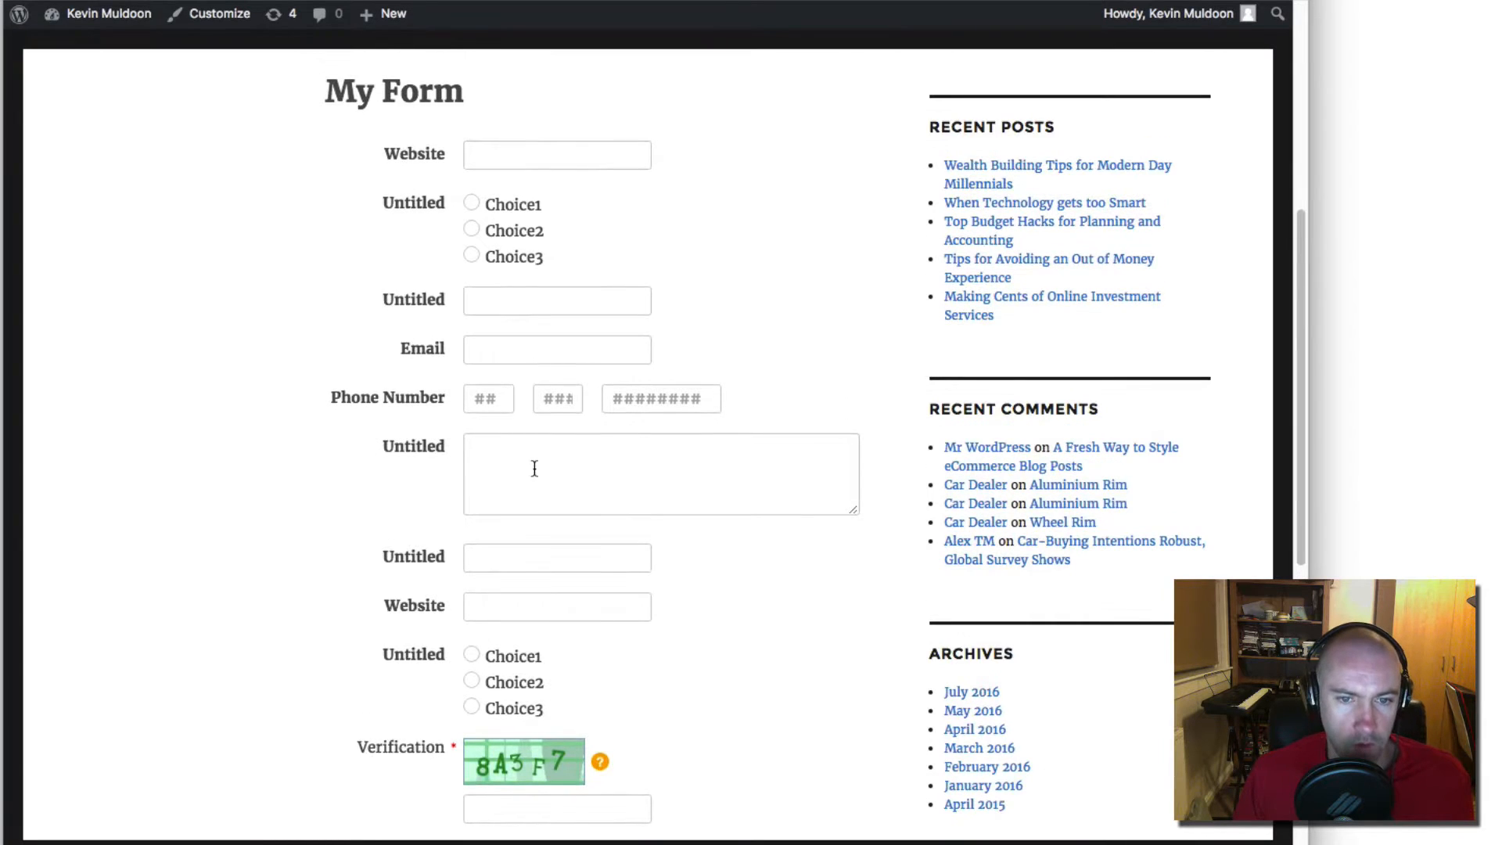
click(535, 468)
click(543, 567)
scroll(532, 637, down, 4)
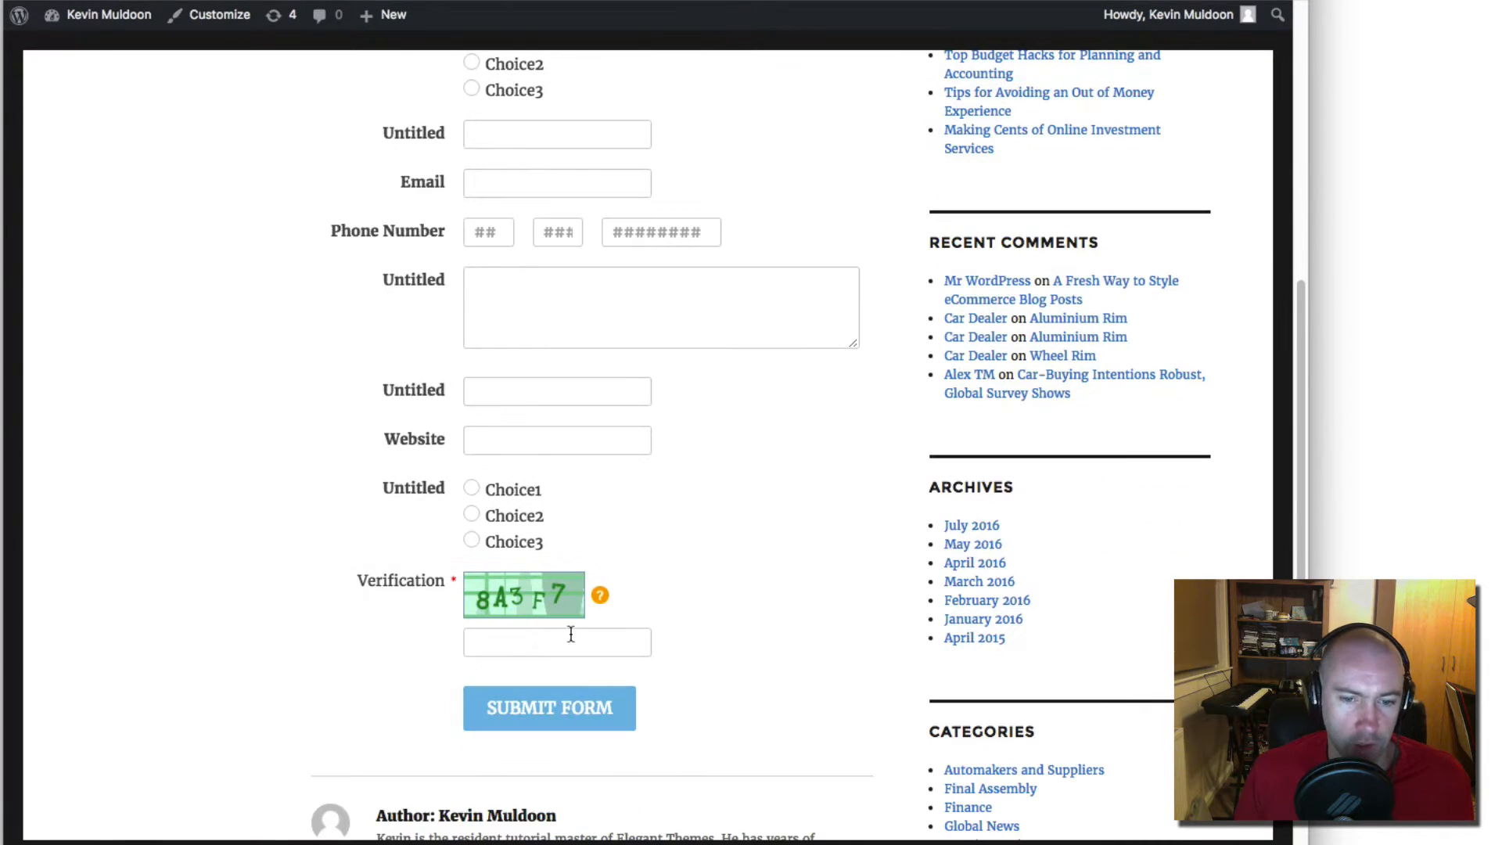
key(Tab)
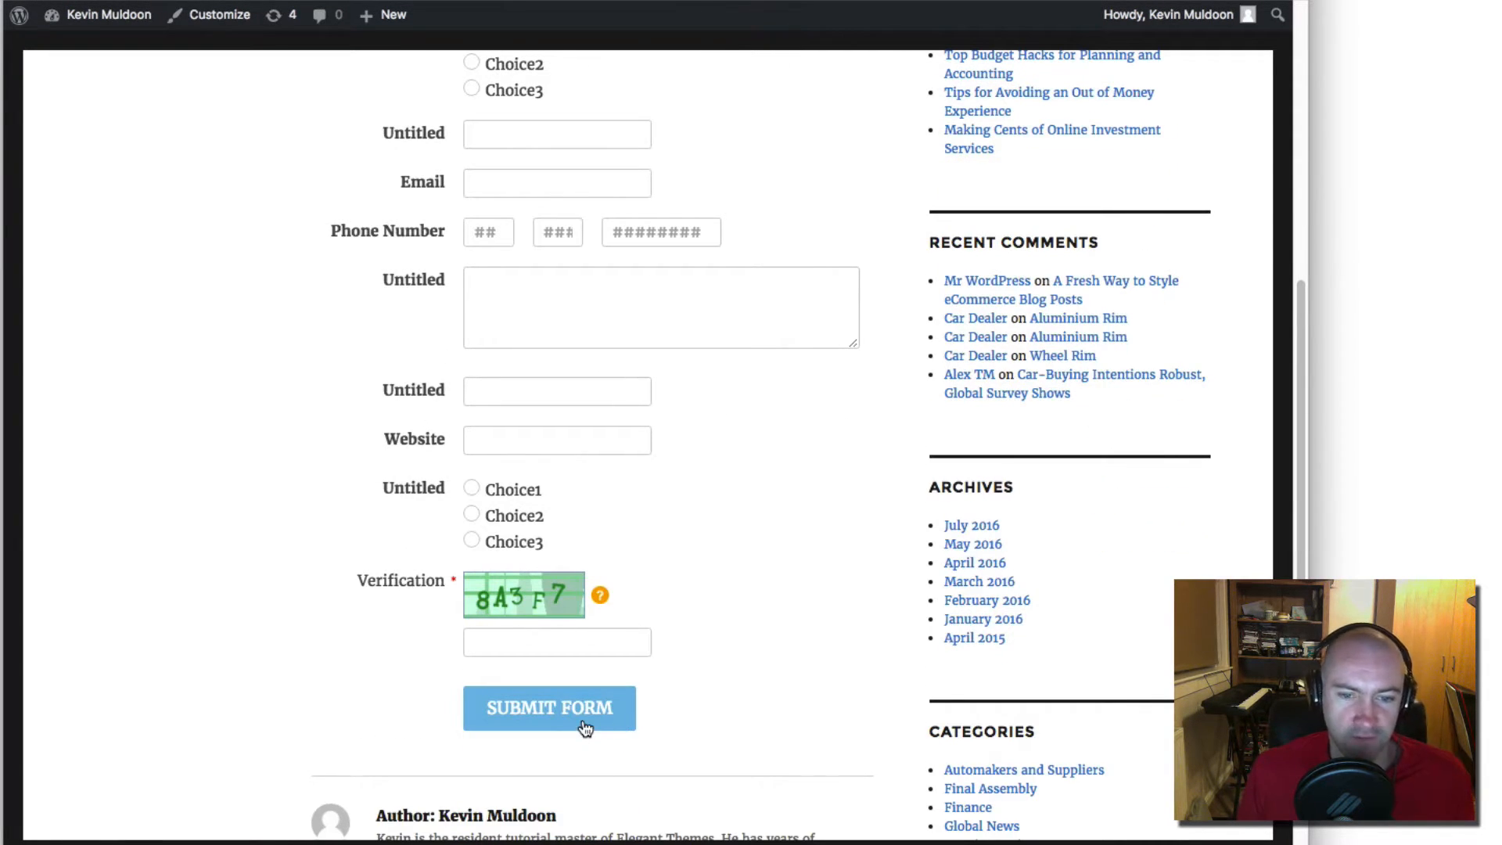
scroll(585, 727, up, 5)
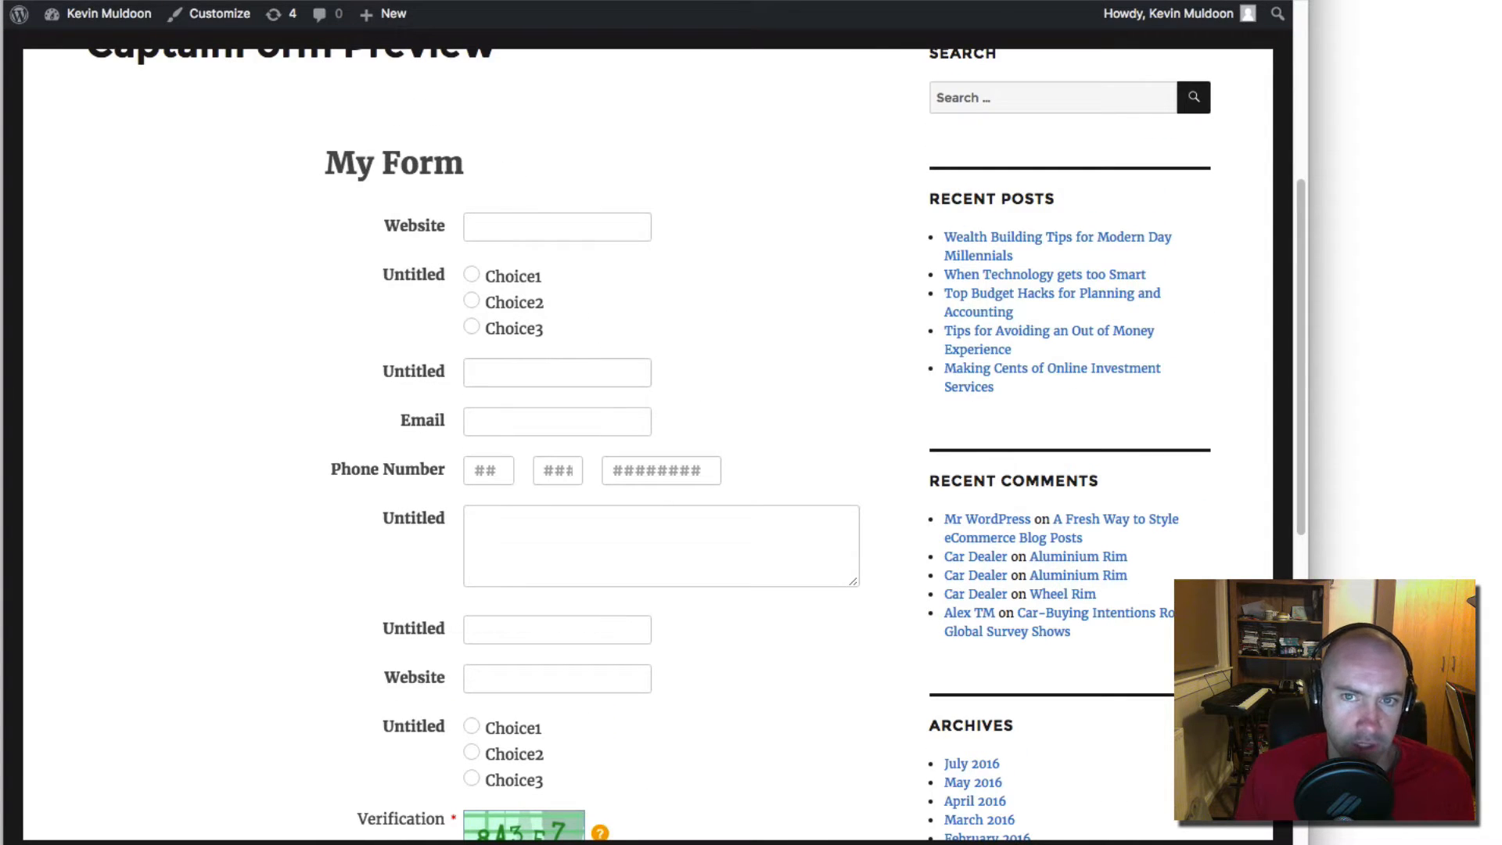
key(super+w)
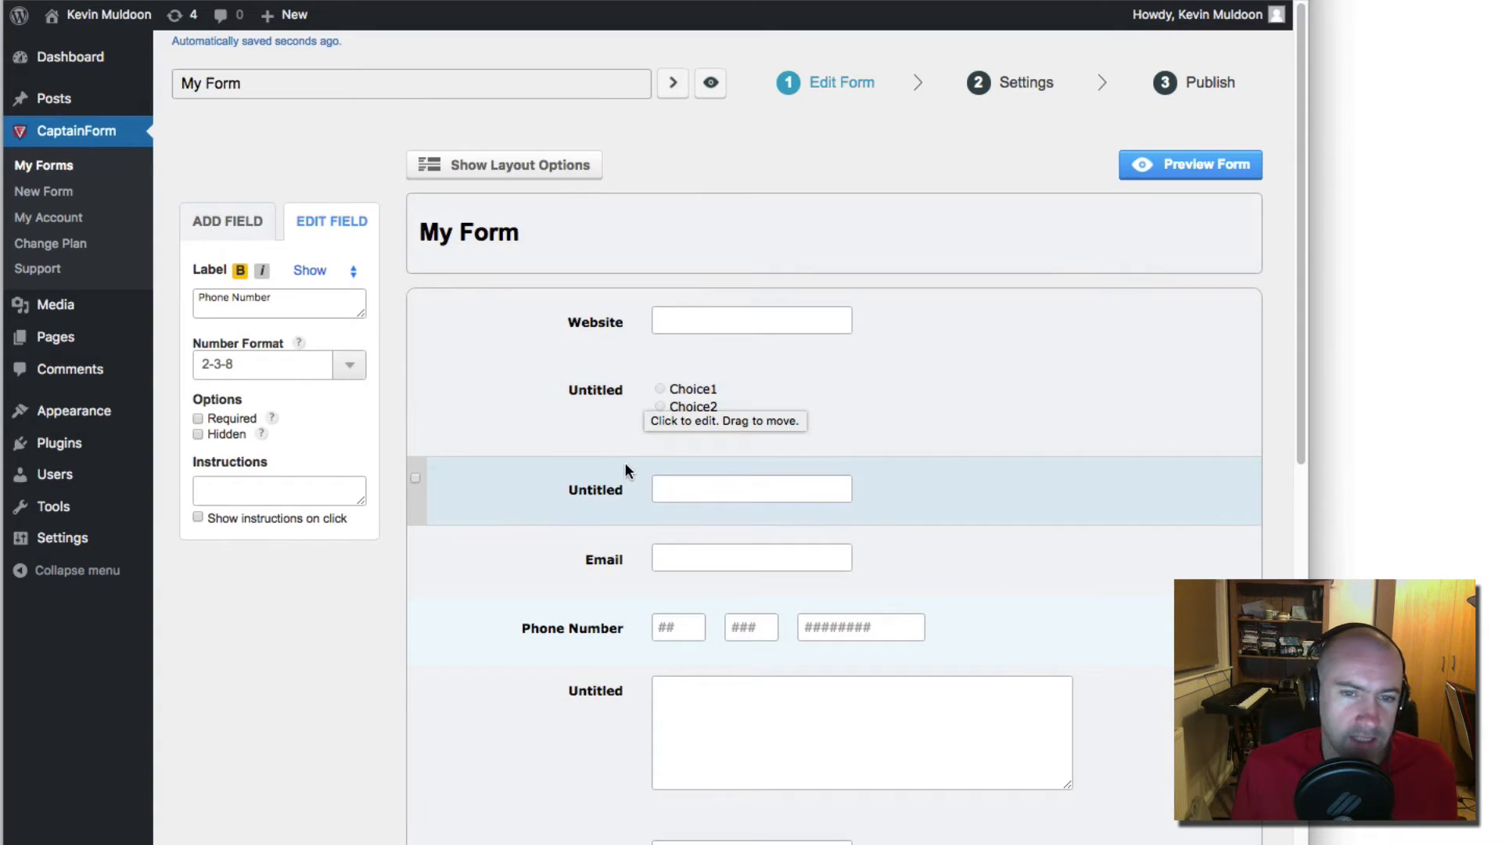
scroll(569, 485, down, 5)
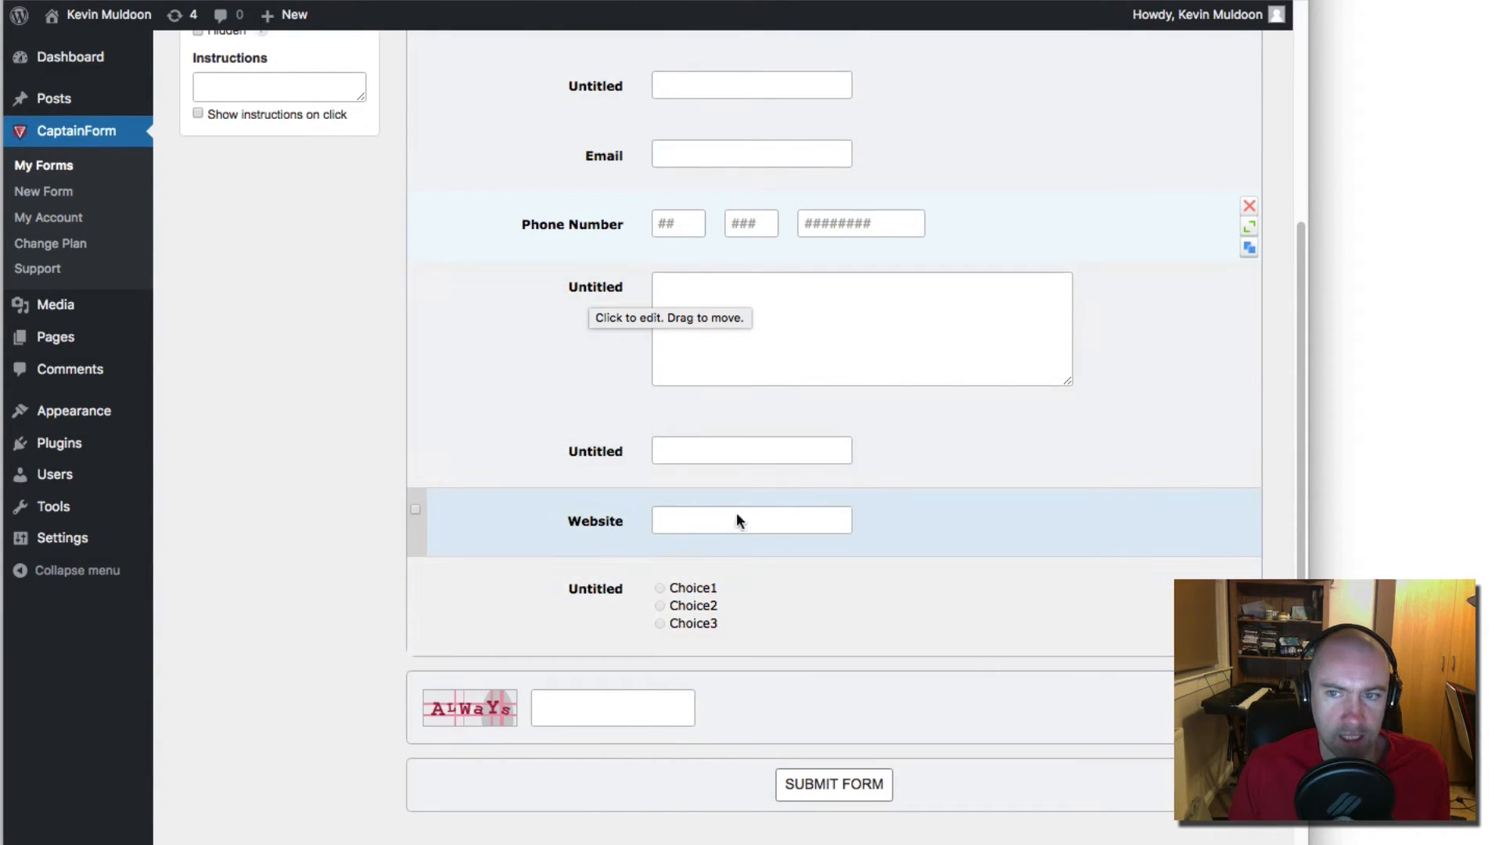
scroll(679, 505, up, 5)
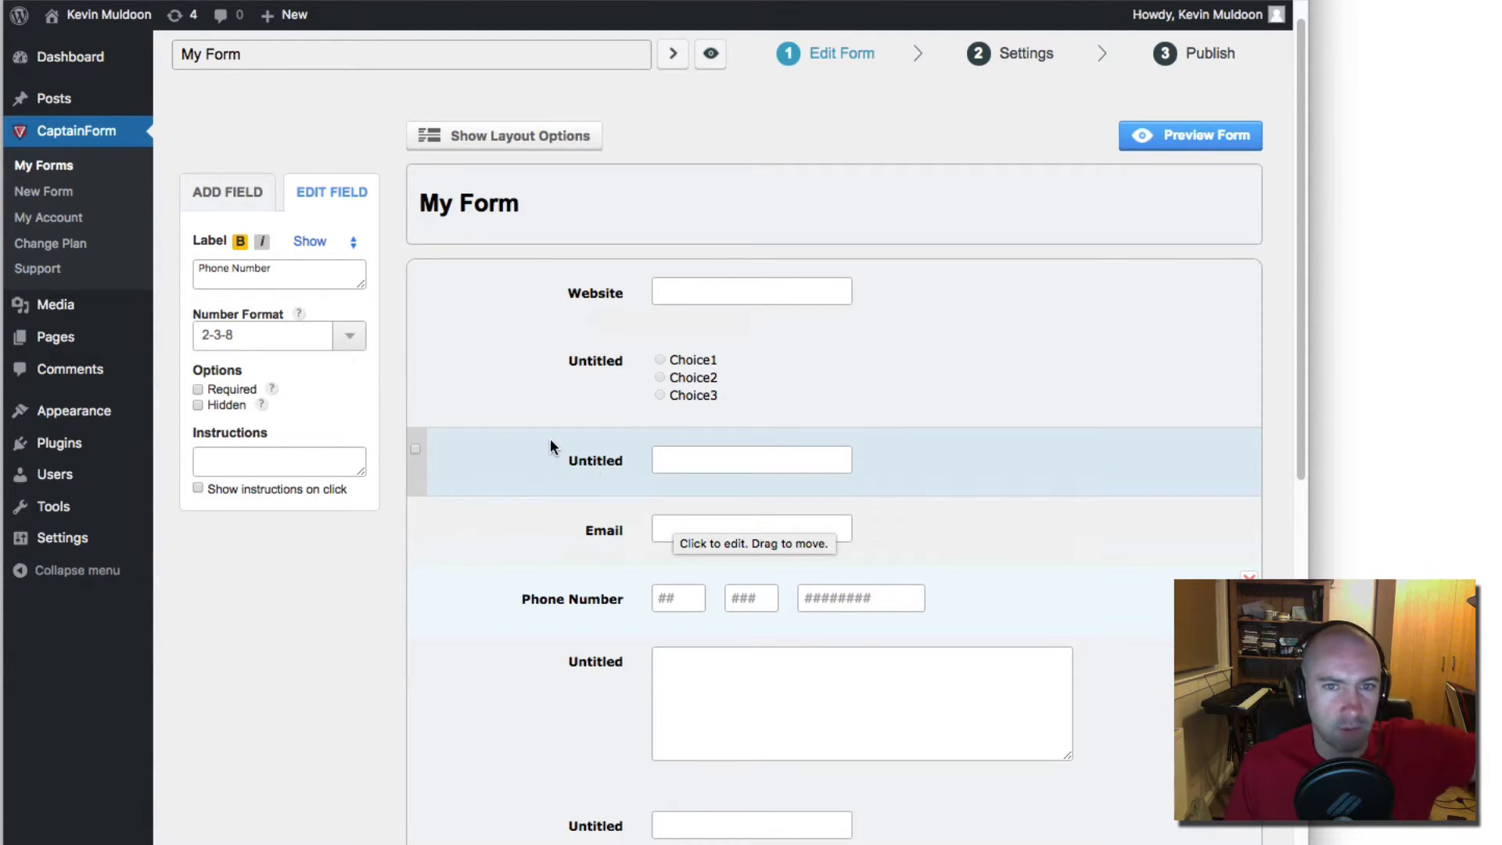
Step: Try italic and non-bold styling on the Phone Number field's label and restore its upright bold style
click(314, 243)
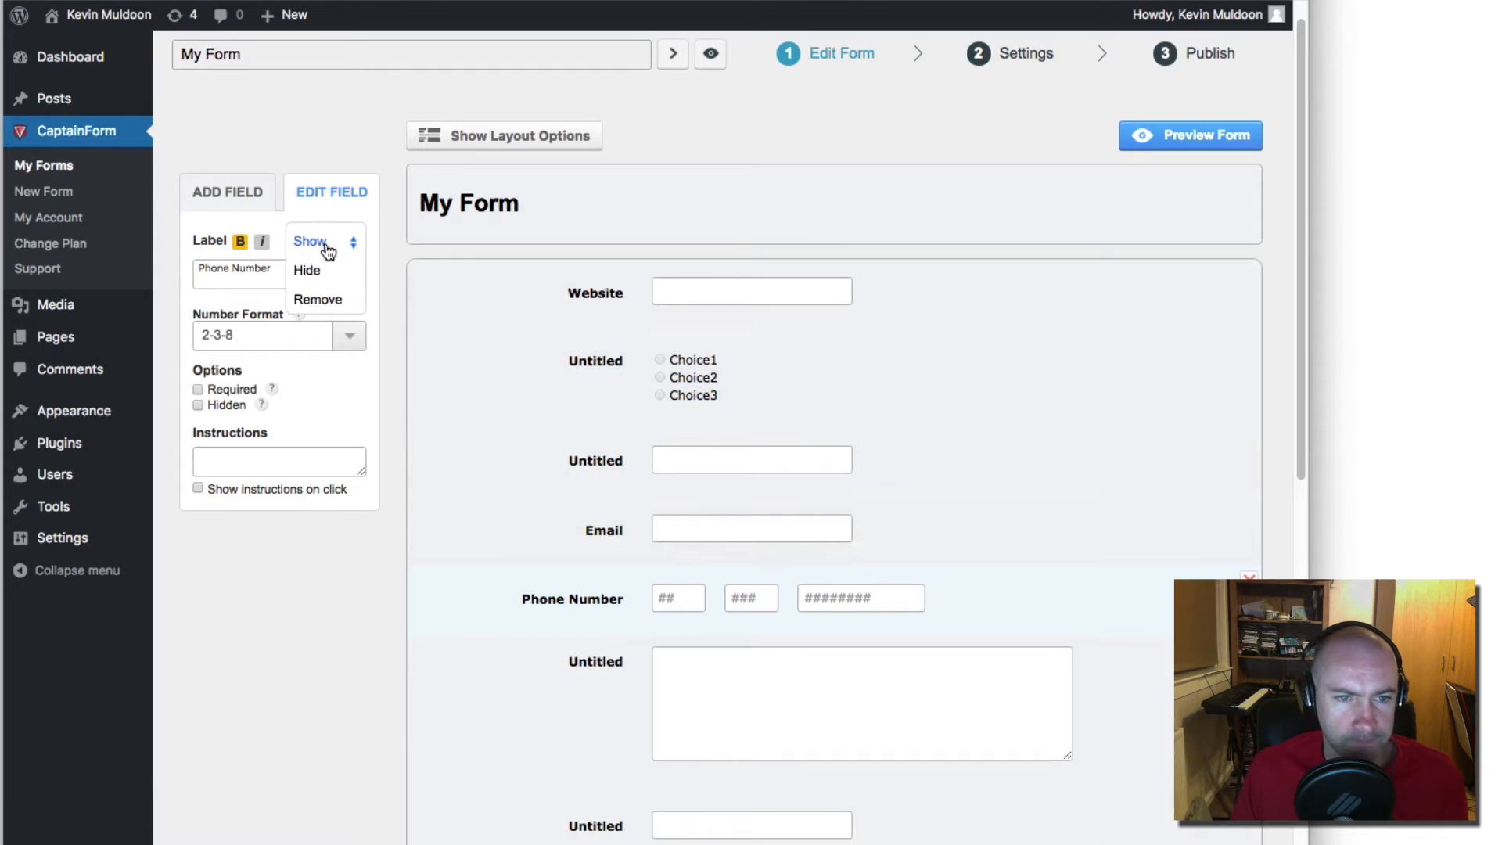
click(318, 249)
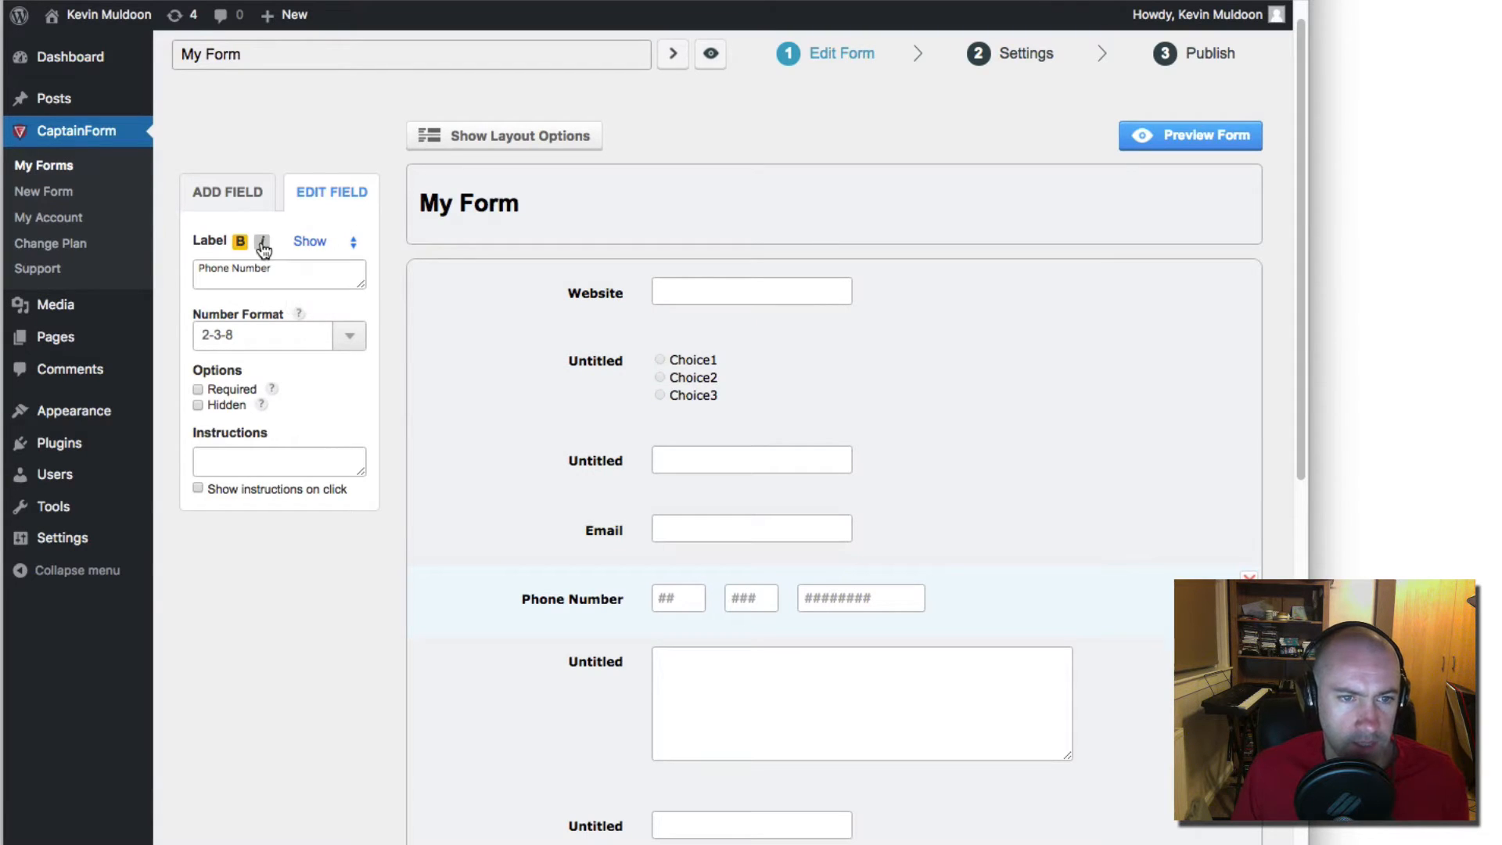
click(263, 245)
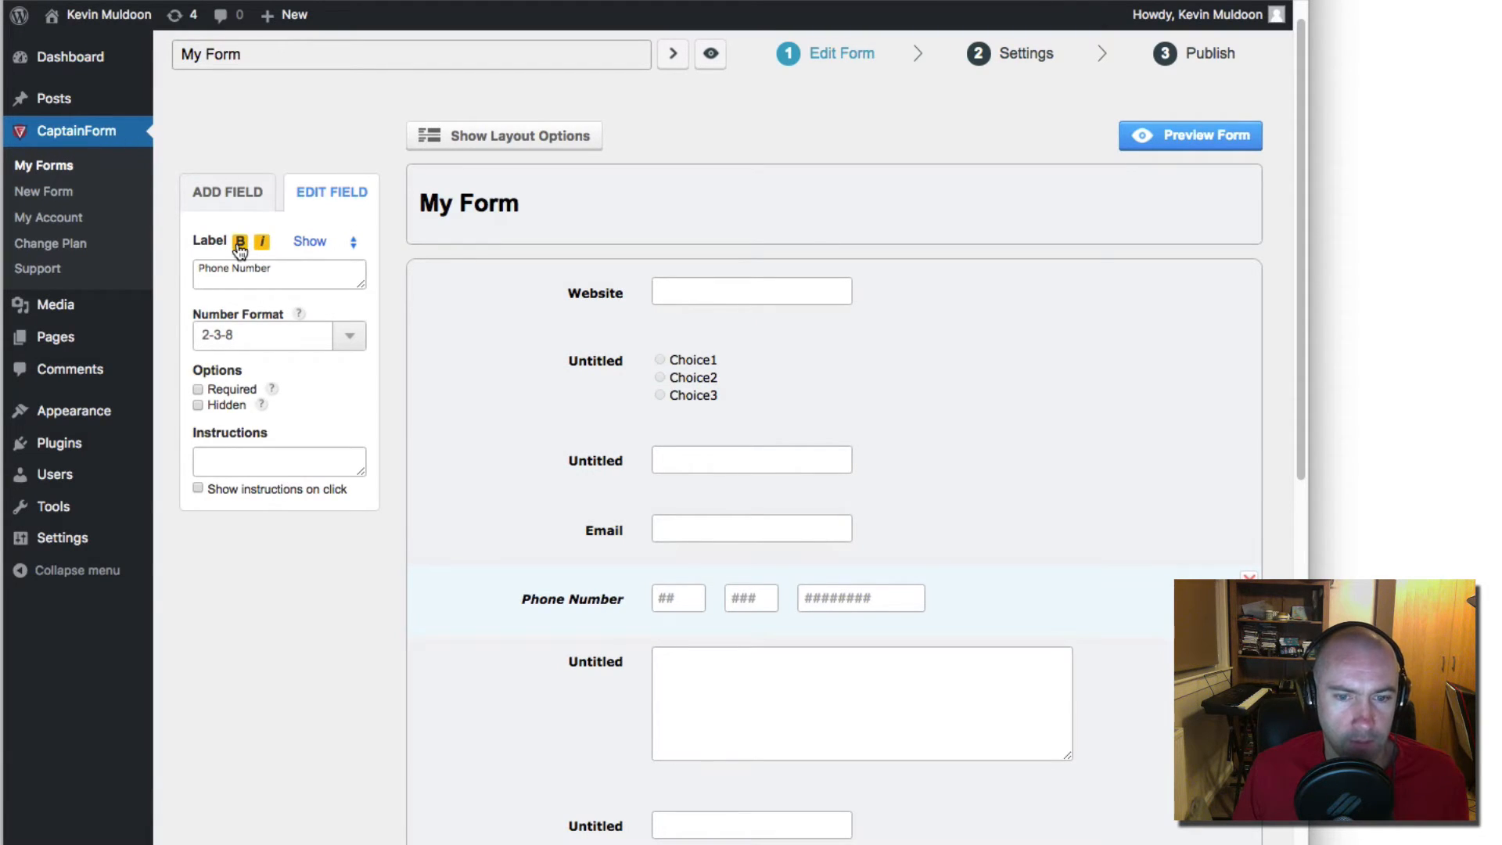
click(240, 244)
click(241, 247)
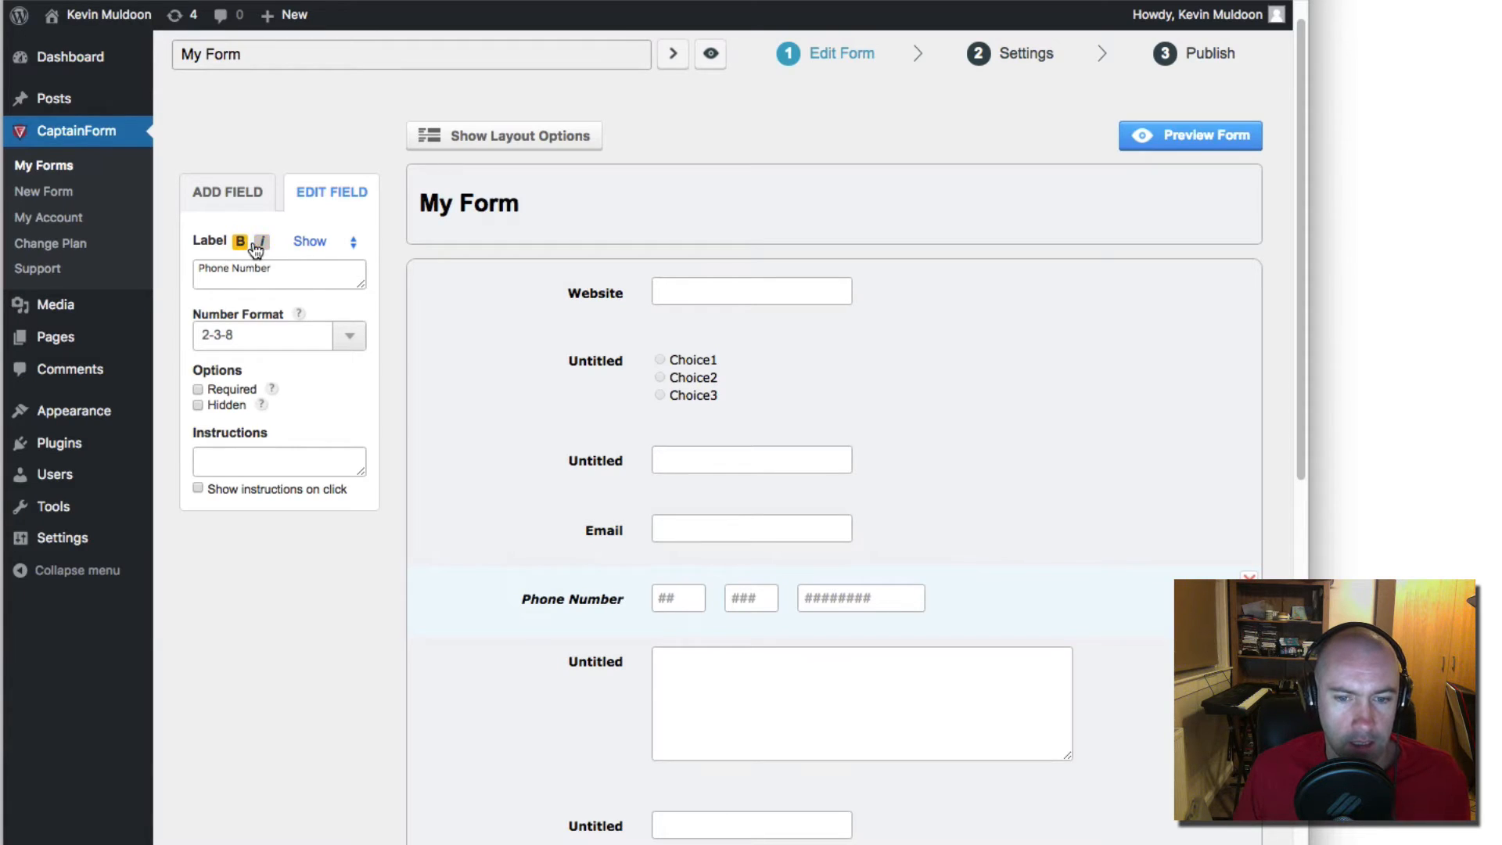
click(258, 247)
Step: Try the Hide and Remove settings on the Phone Number label and set it back to Show
click(321, 243)
click(312, 274)
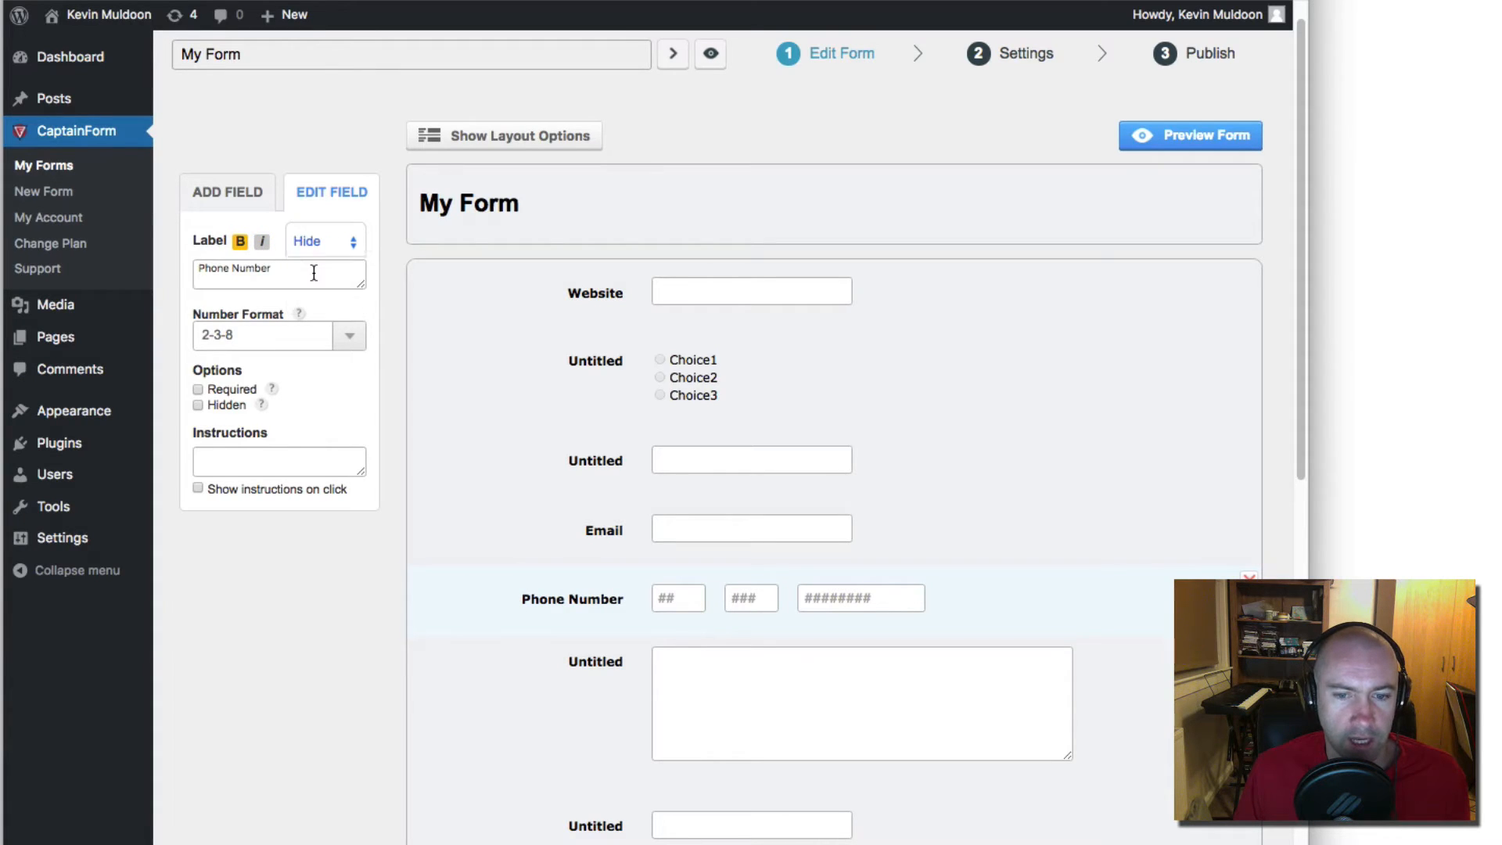
click(321, 243)
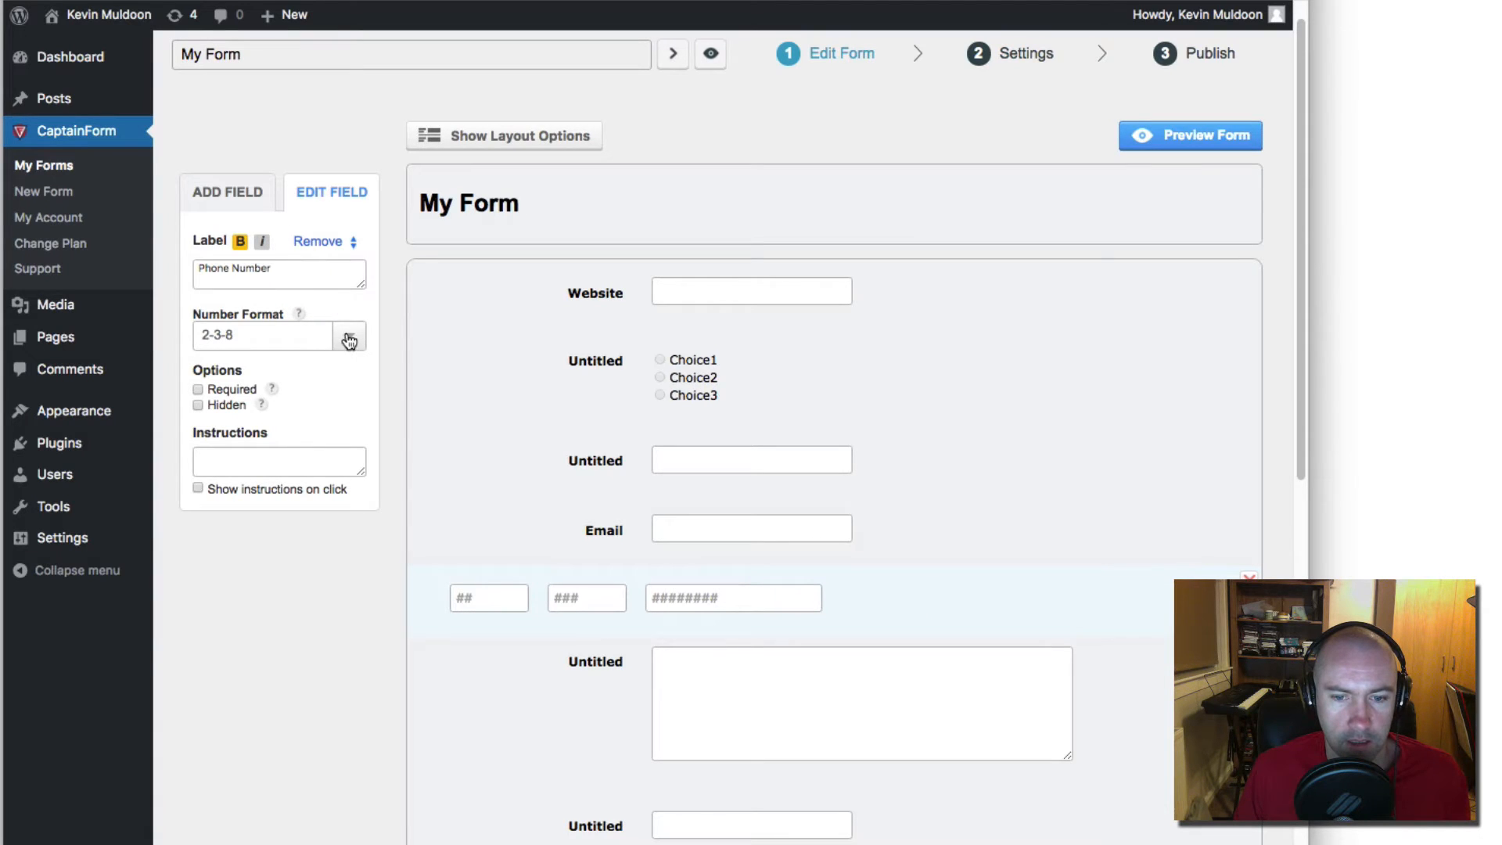
click(321, 241)
click(312, 269)
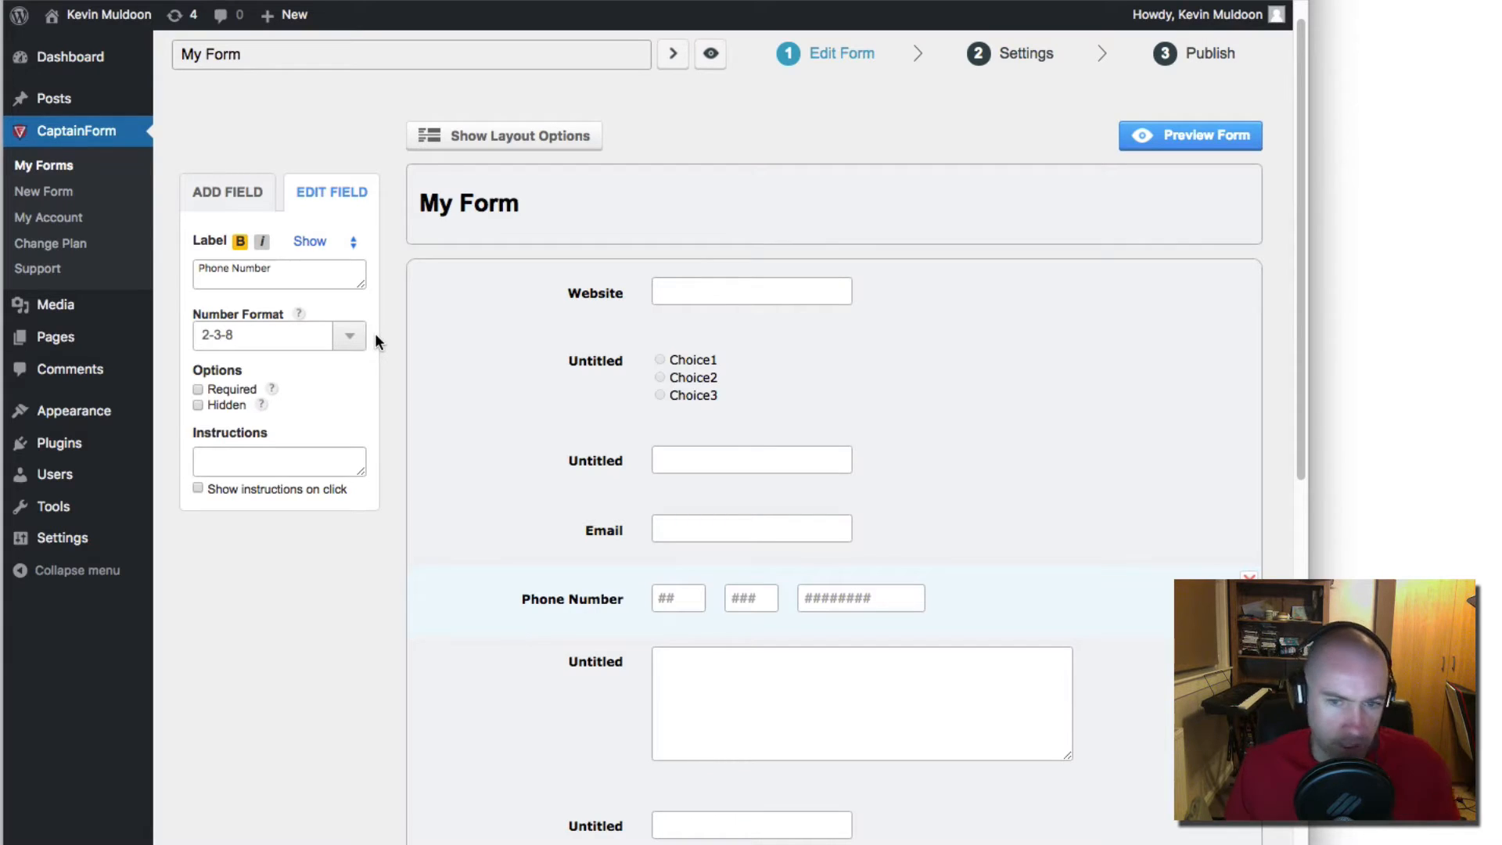
Step: Make the Phone Number field required and try to make it hidden as well
click(197, 389)
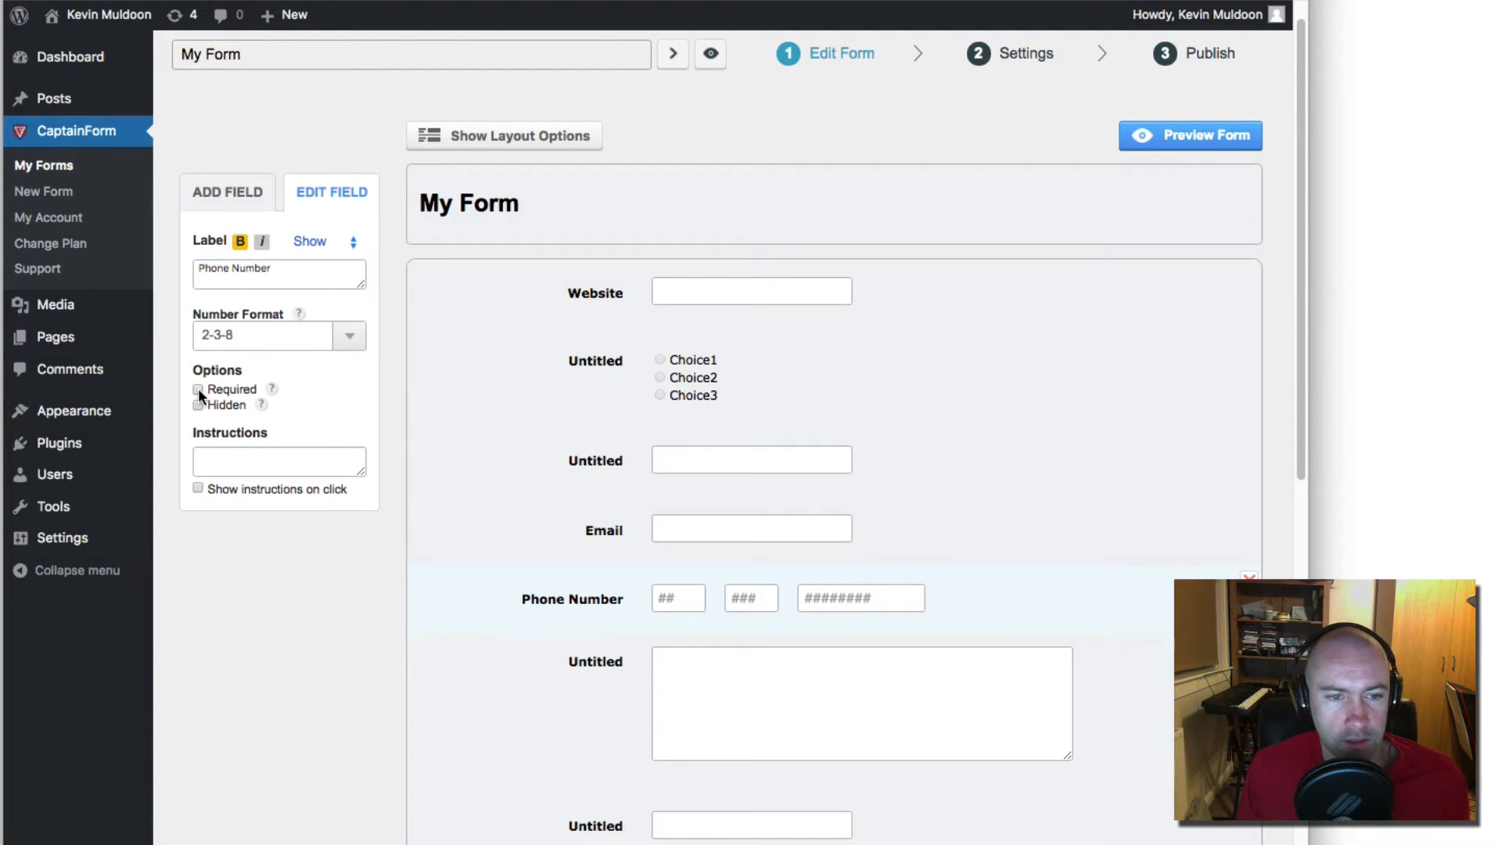
mouse_move(268, 385)
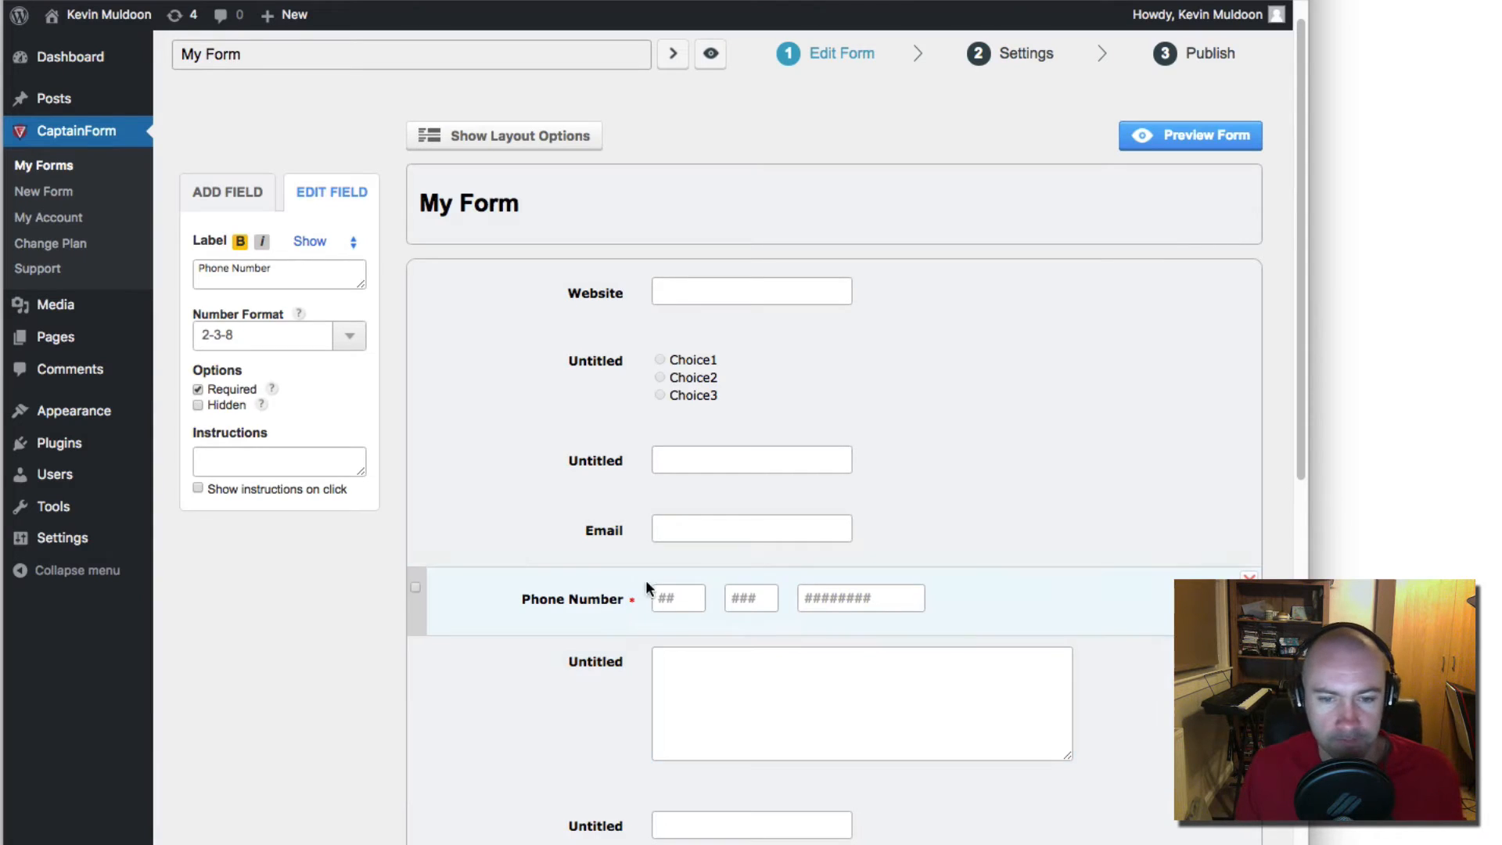
click(198, 405)
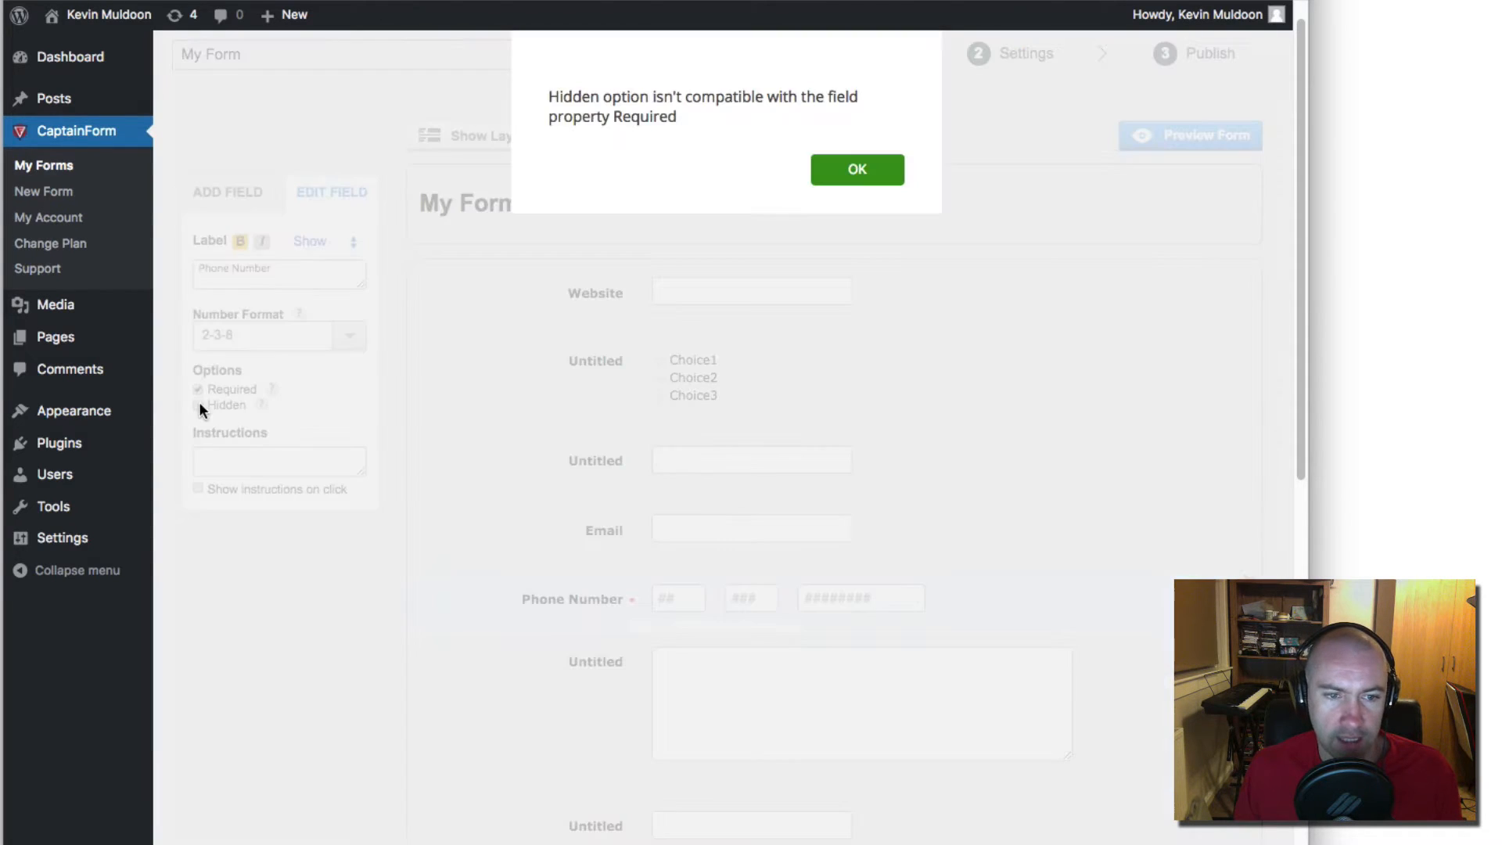
click(859, 170)
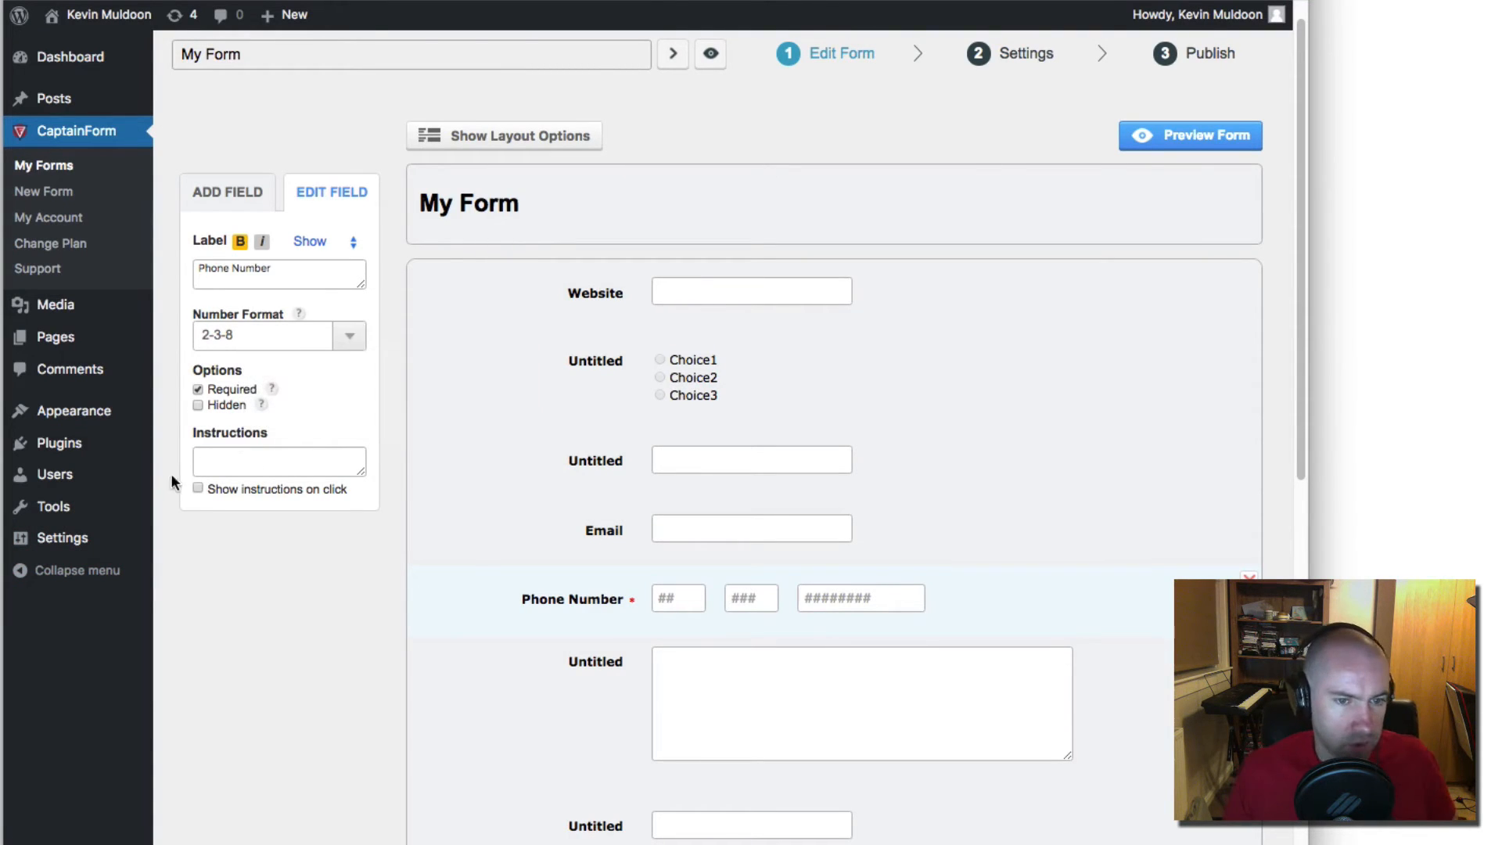
Step: Give the Phone Number field the instructions "Say hello", shown on click, and move the field above Email
click(198, 487)
click(288, 459)
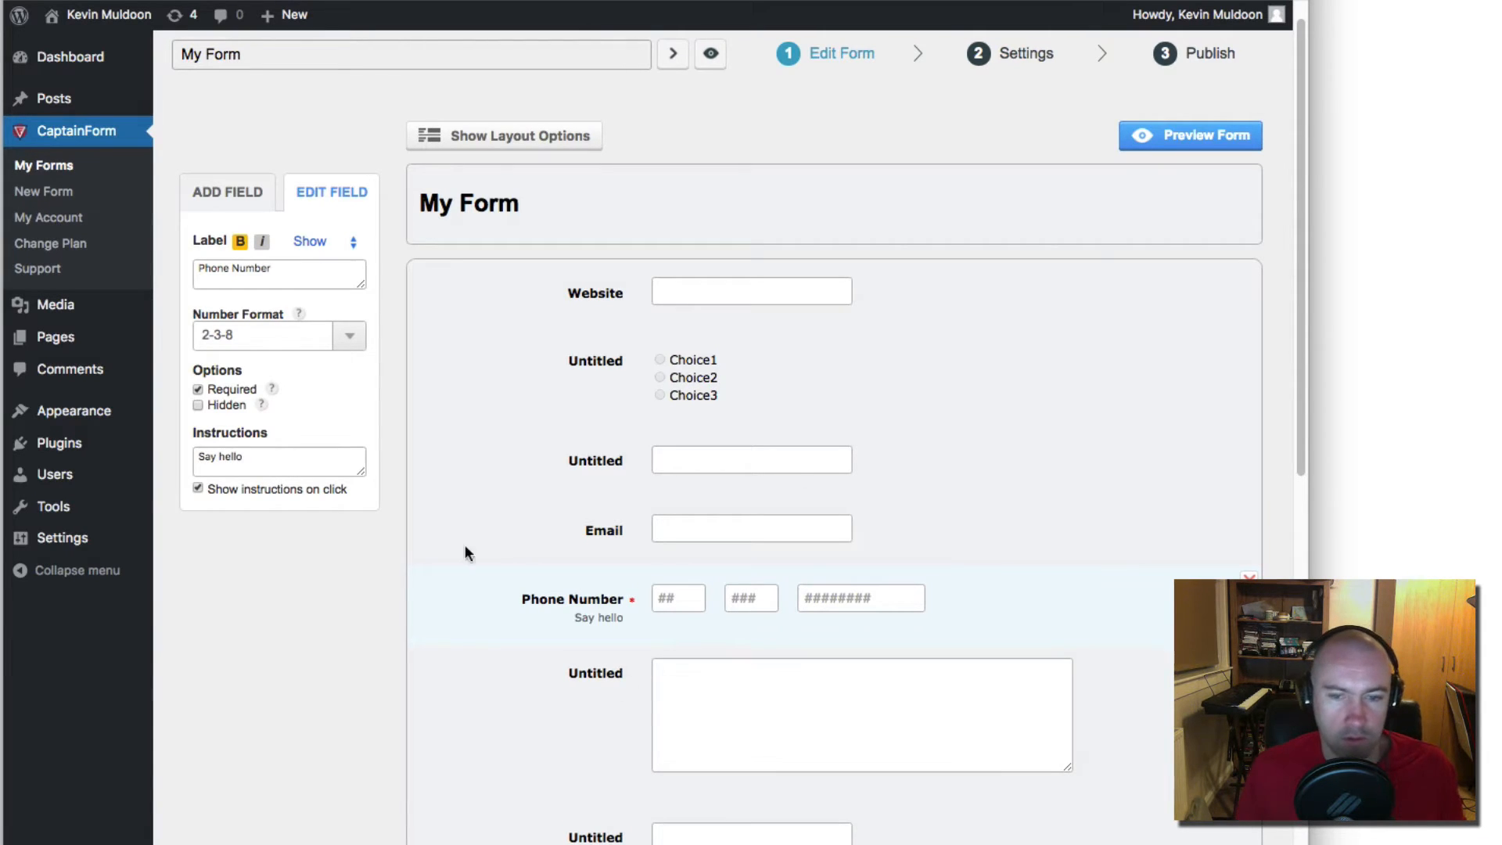
drag(579, 613, 610, 529)
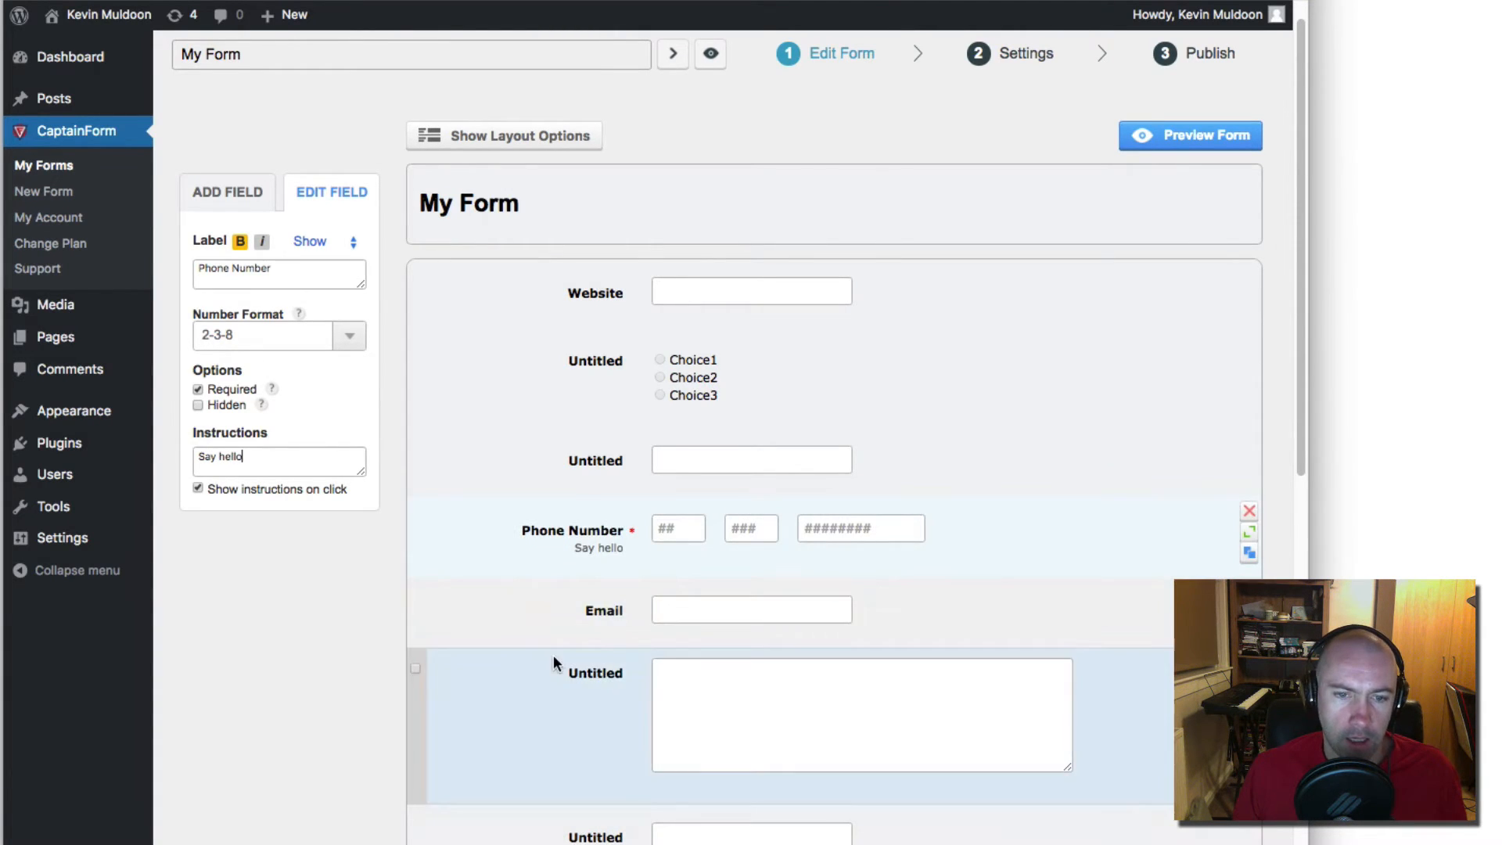
scroll(552, 656, down, 9)
scroll(552, 656, up, 10)
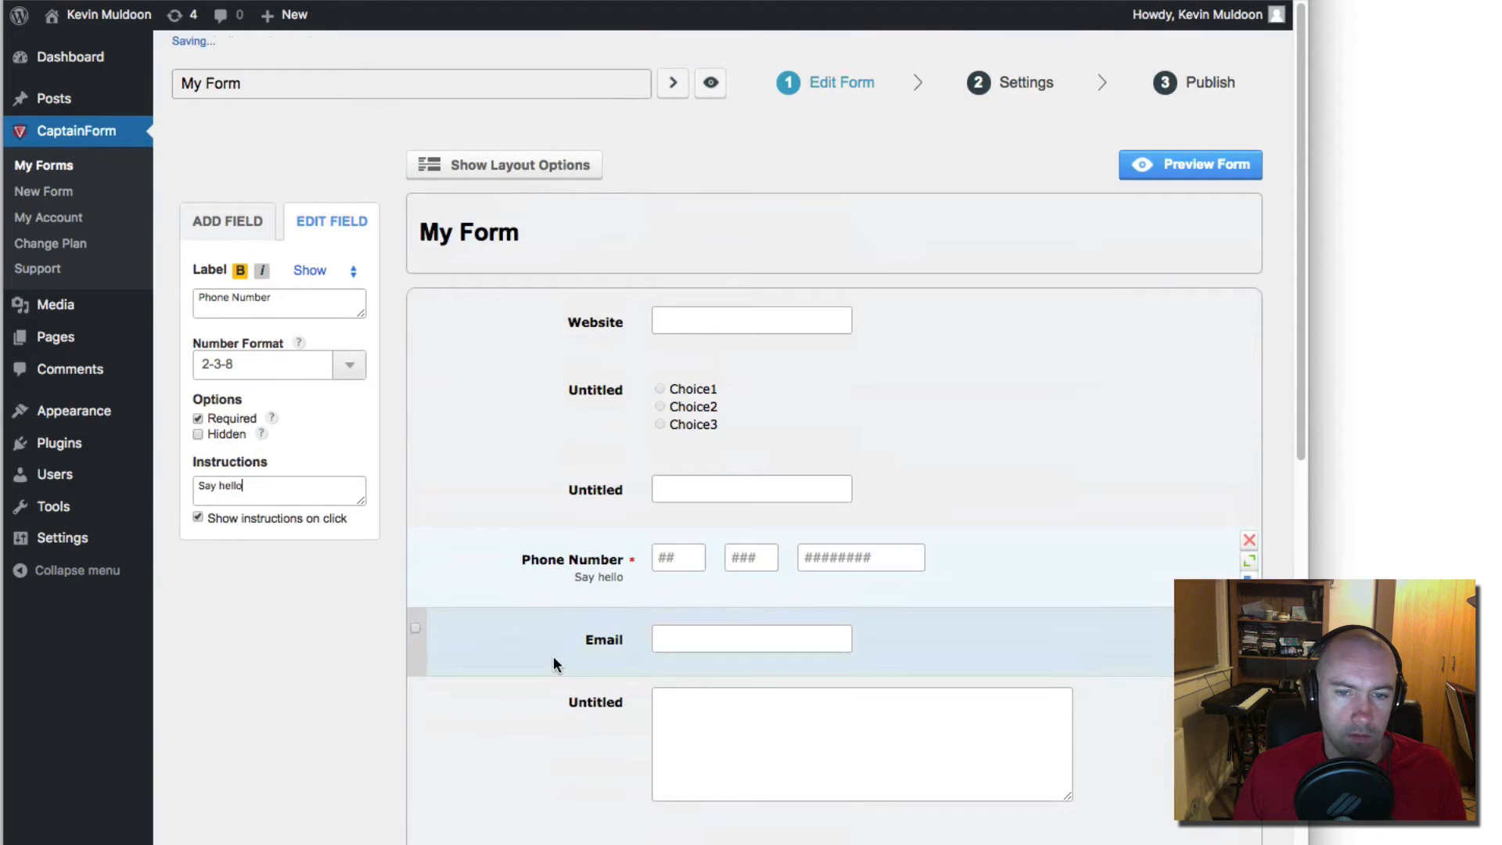
Step: Examine the basic and advanced field types that can be added to the form
click(240, 225)
click(329, 222)
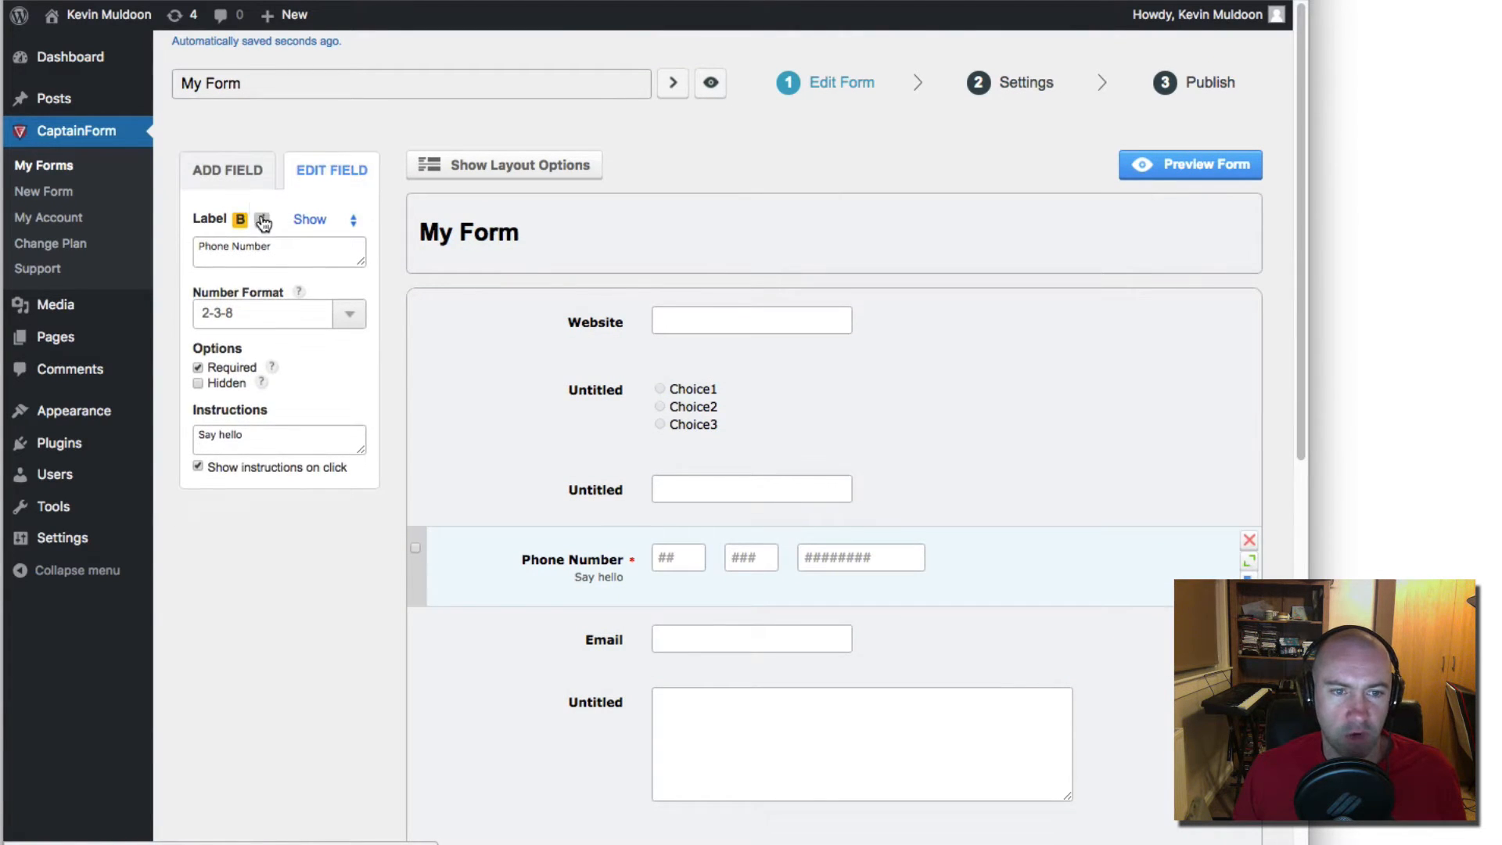
click(242, 175)
click(312, 216)
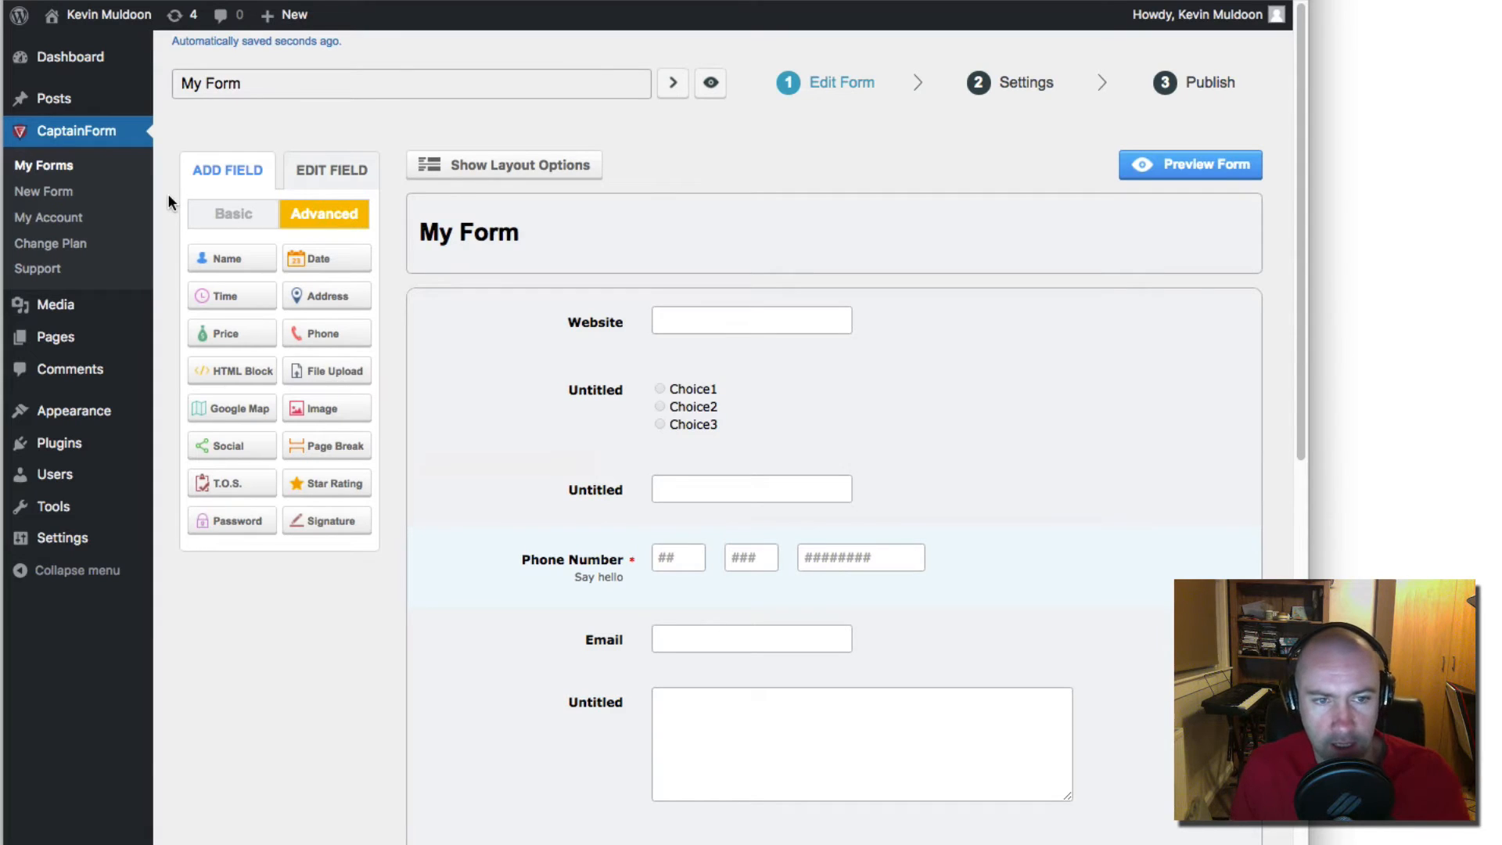
click(241, 218)
click(294, 223)
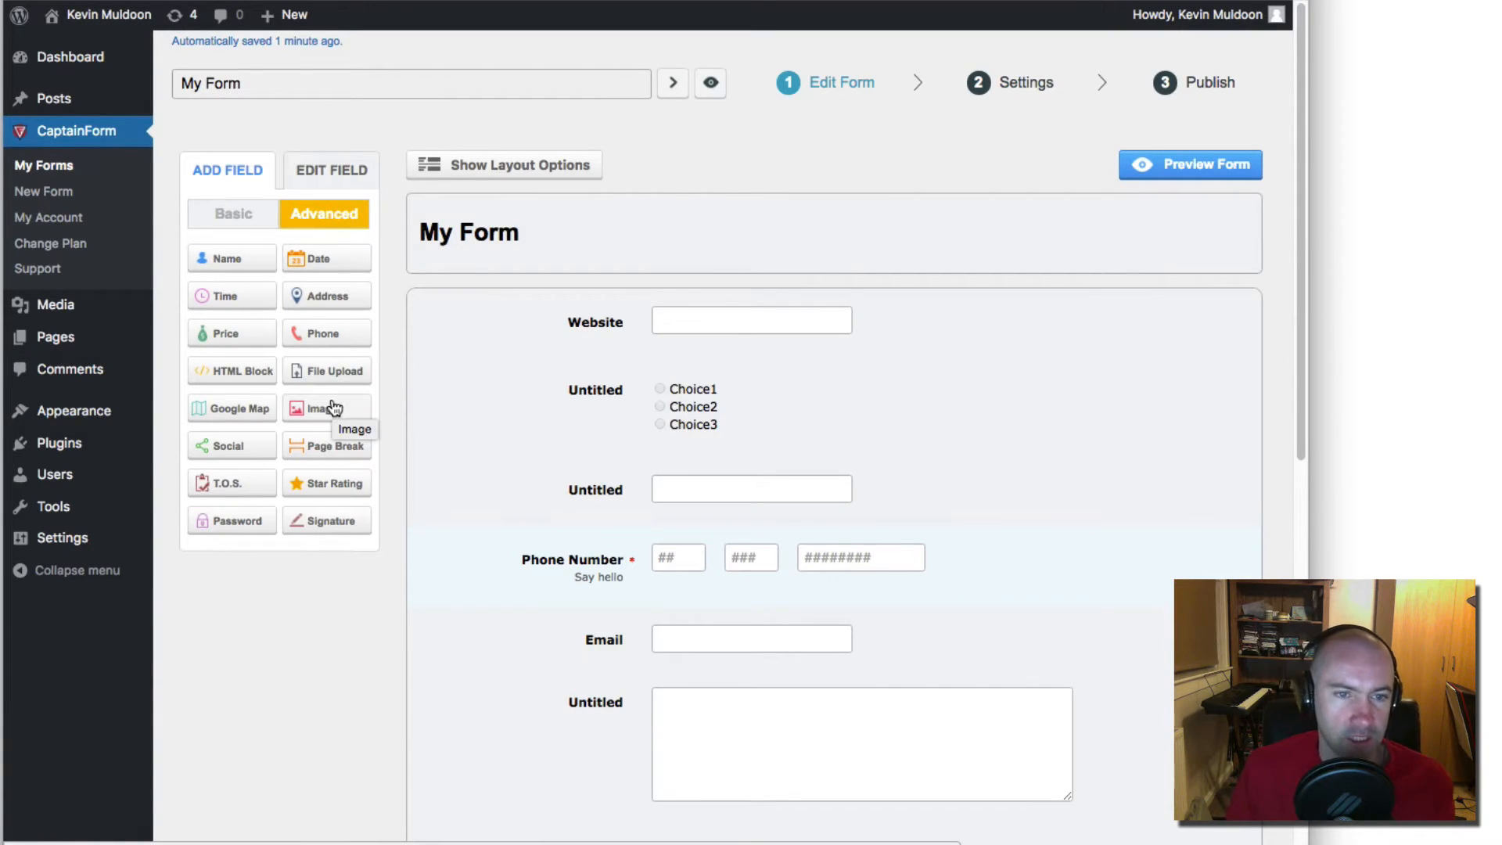
Step: Add an advanced Name field to the form and move it above the first Website field
click(241, 255)
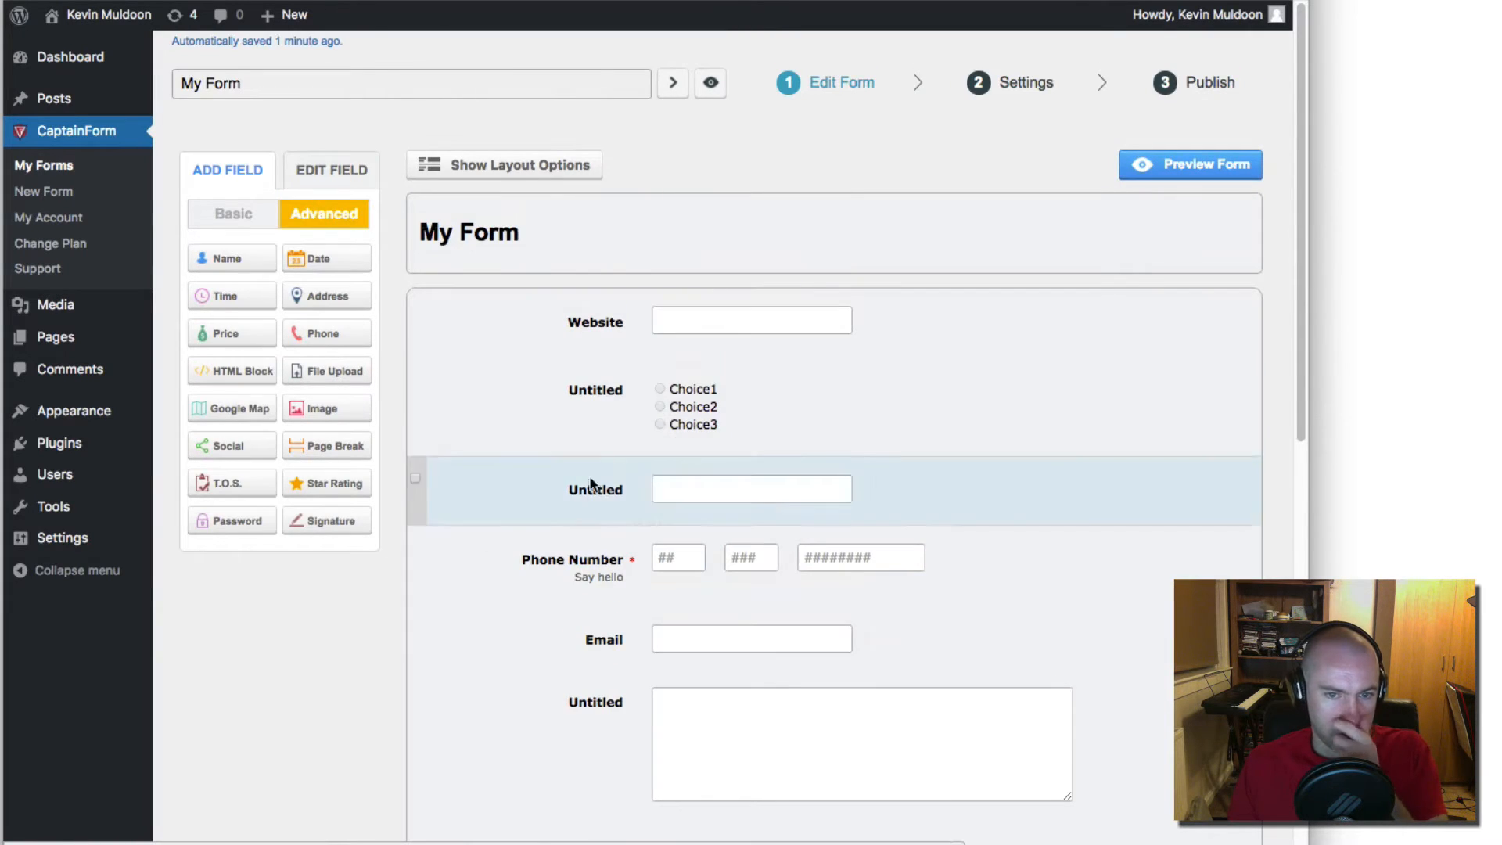
scroll(590, 485, down, 5)
drag(430, 677, 510, 78)
scroll(579, 277, up, 5)
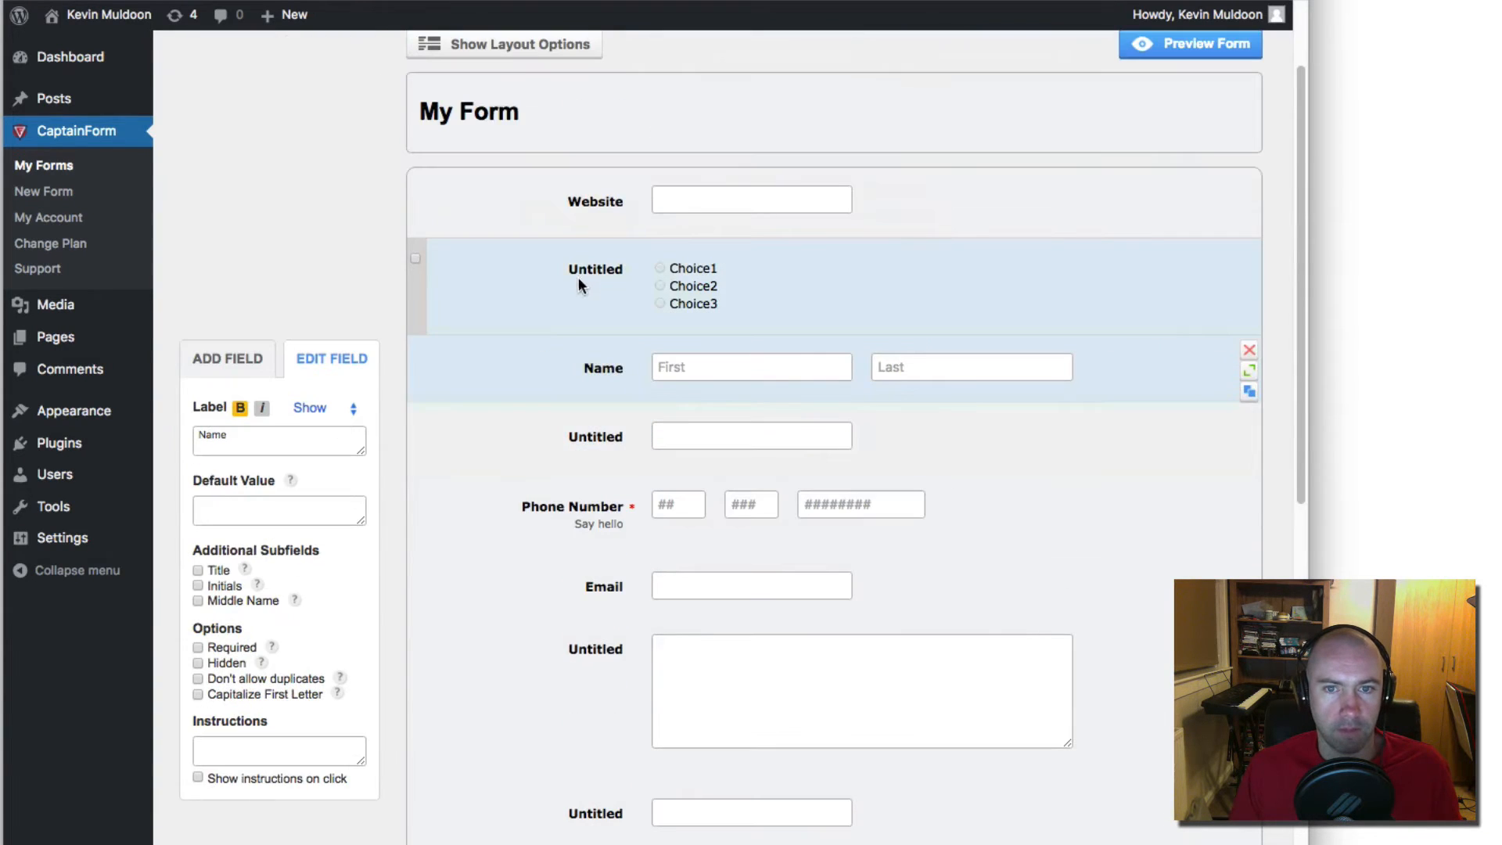
drag(540, 383, 505, 219)
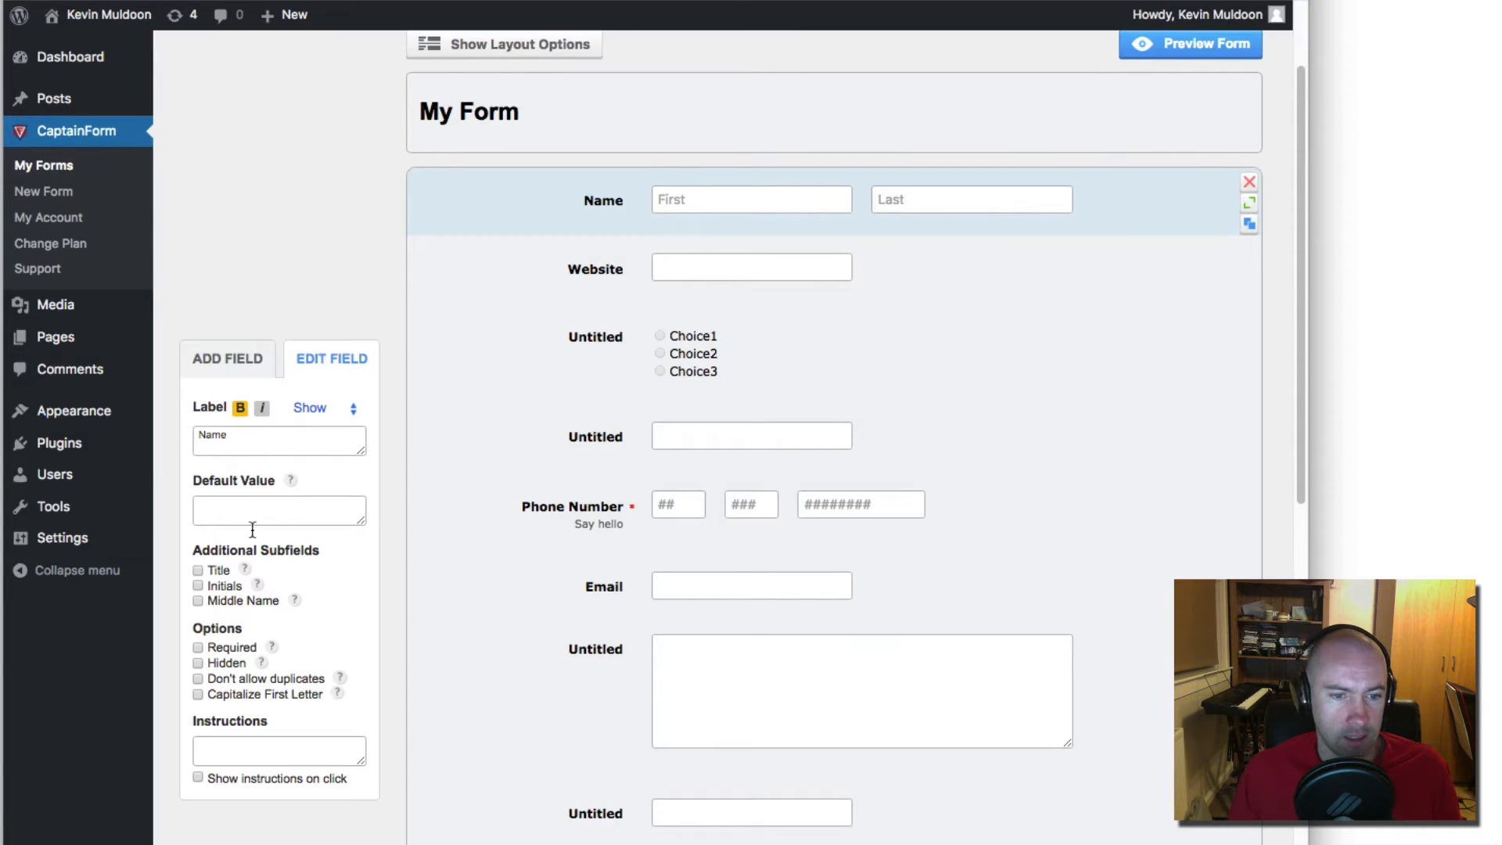
Step: Add the Title subfield to the Name field and try out the Initials and Middle Name subfields
click(198, 571)
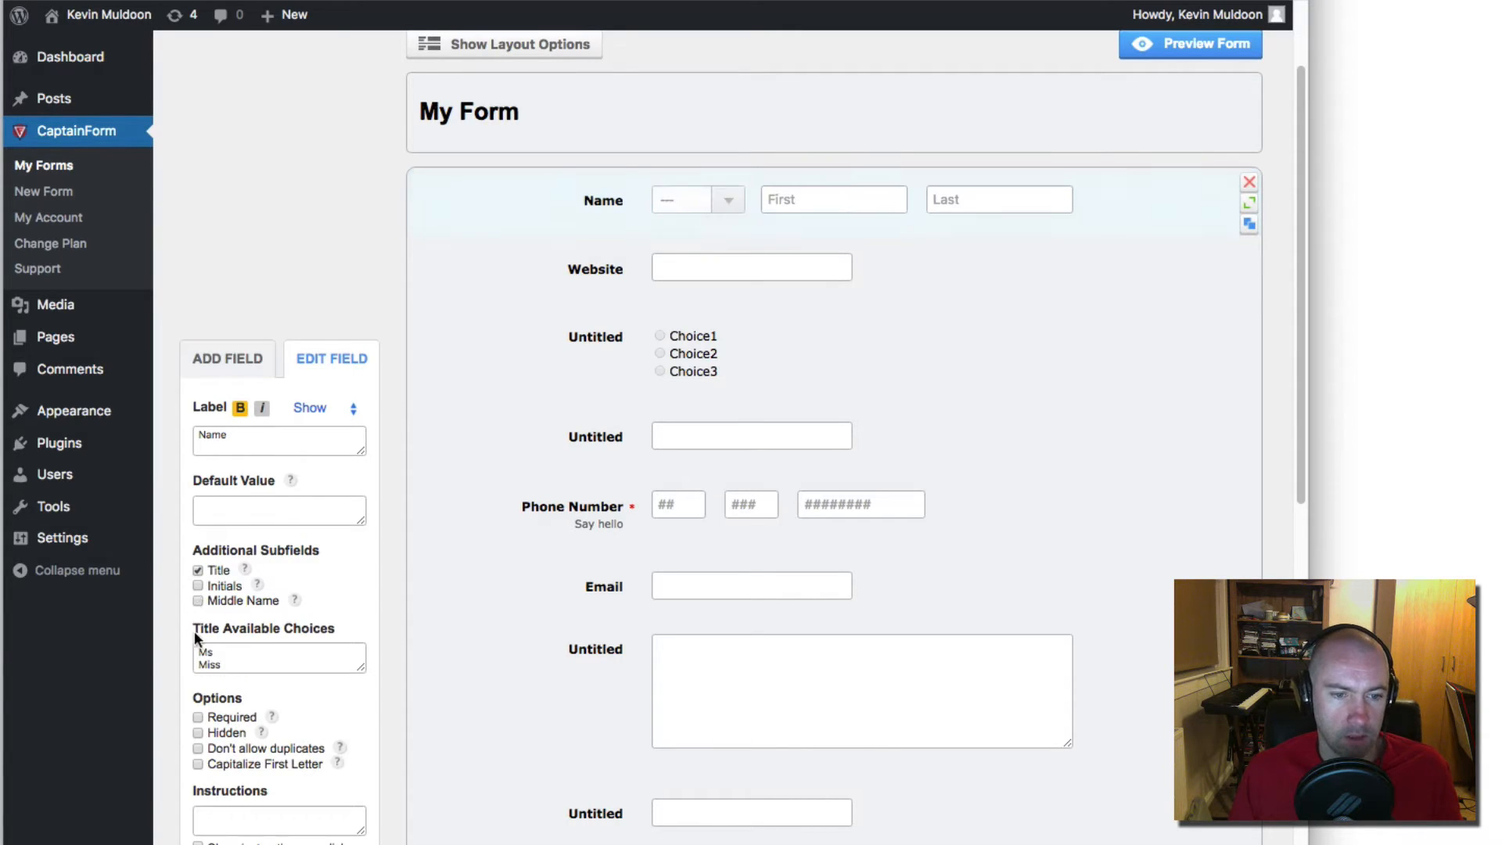
click(198, 587)
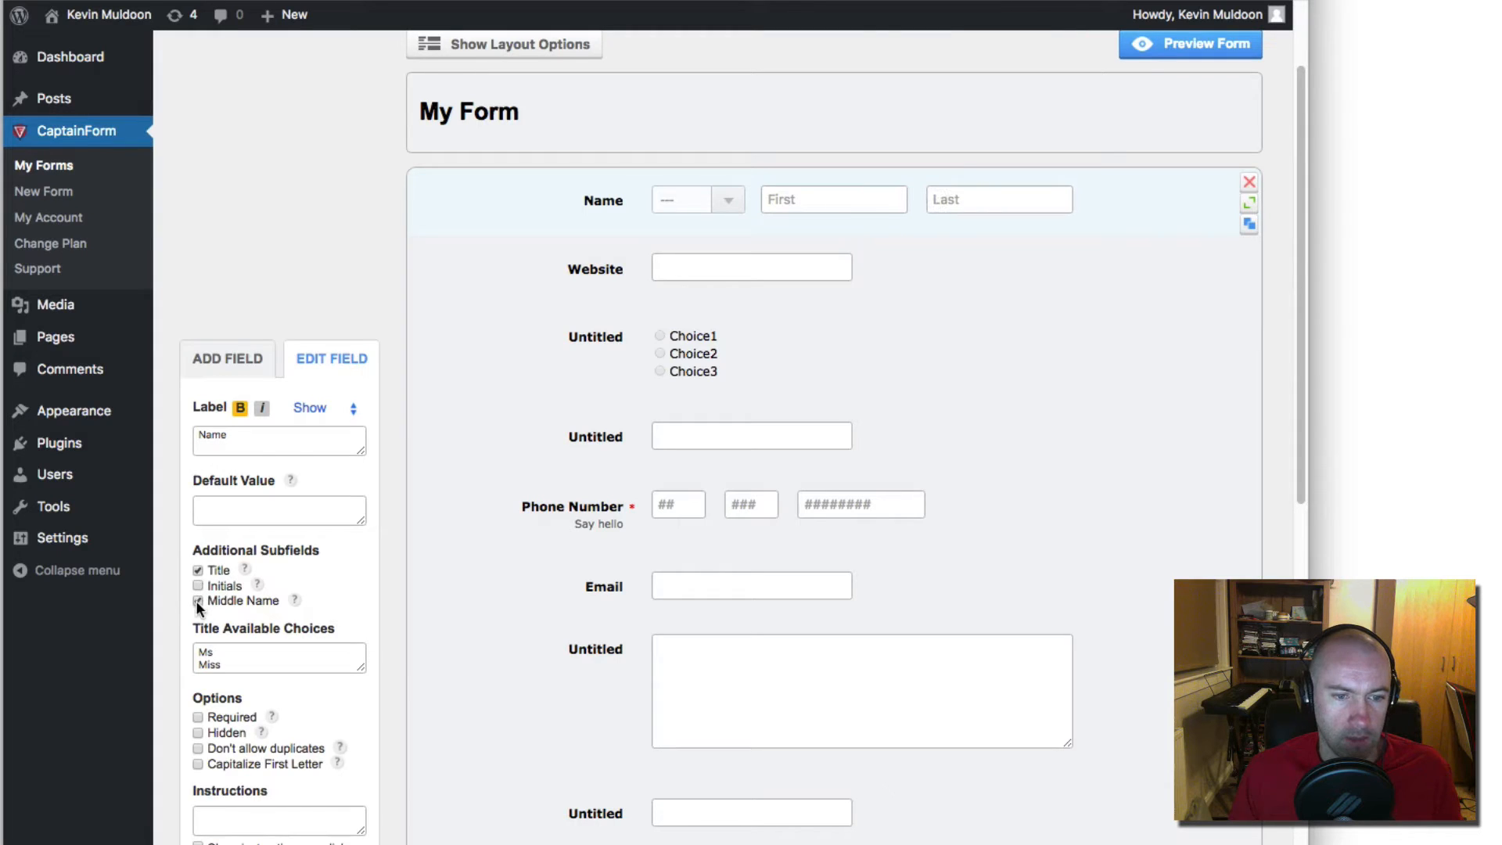
click(197, 600)
click(197, 600)
scroll(230, 742, down, 2)
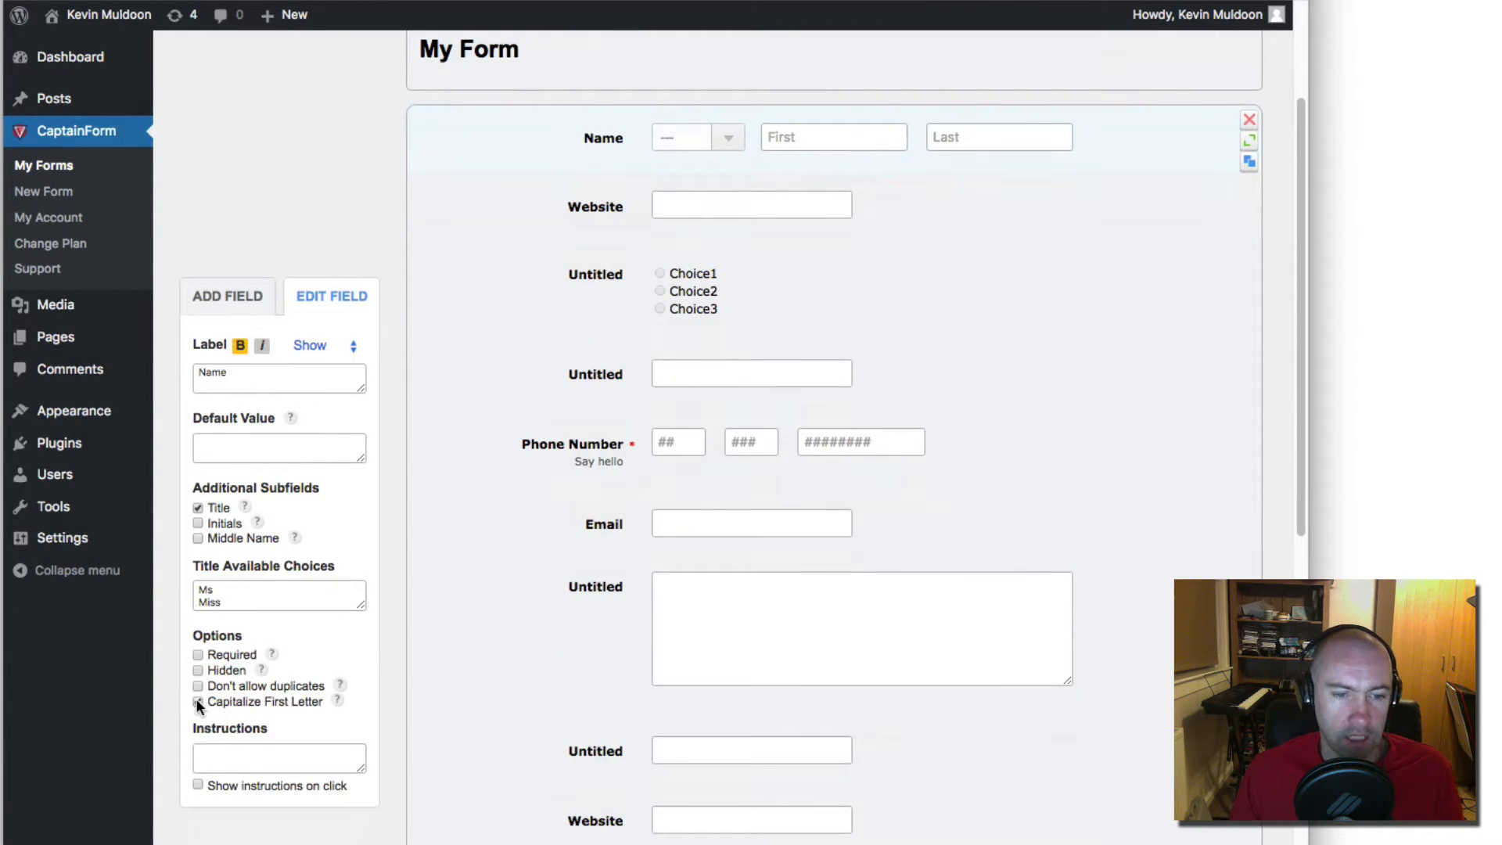
Step: Delete the Name field from the form
scroll(469, 606, up, 3)
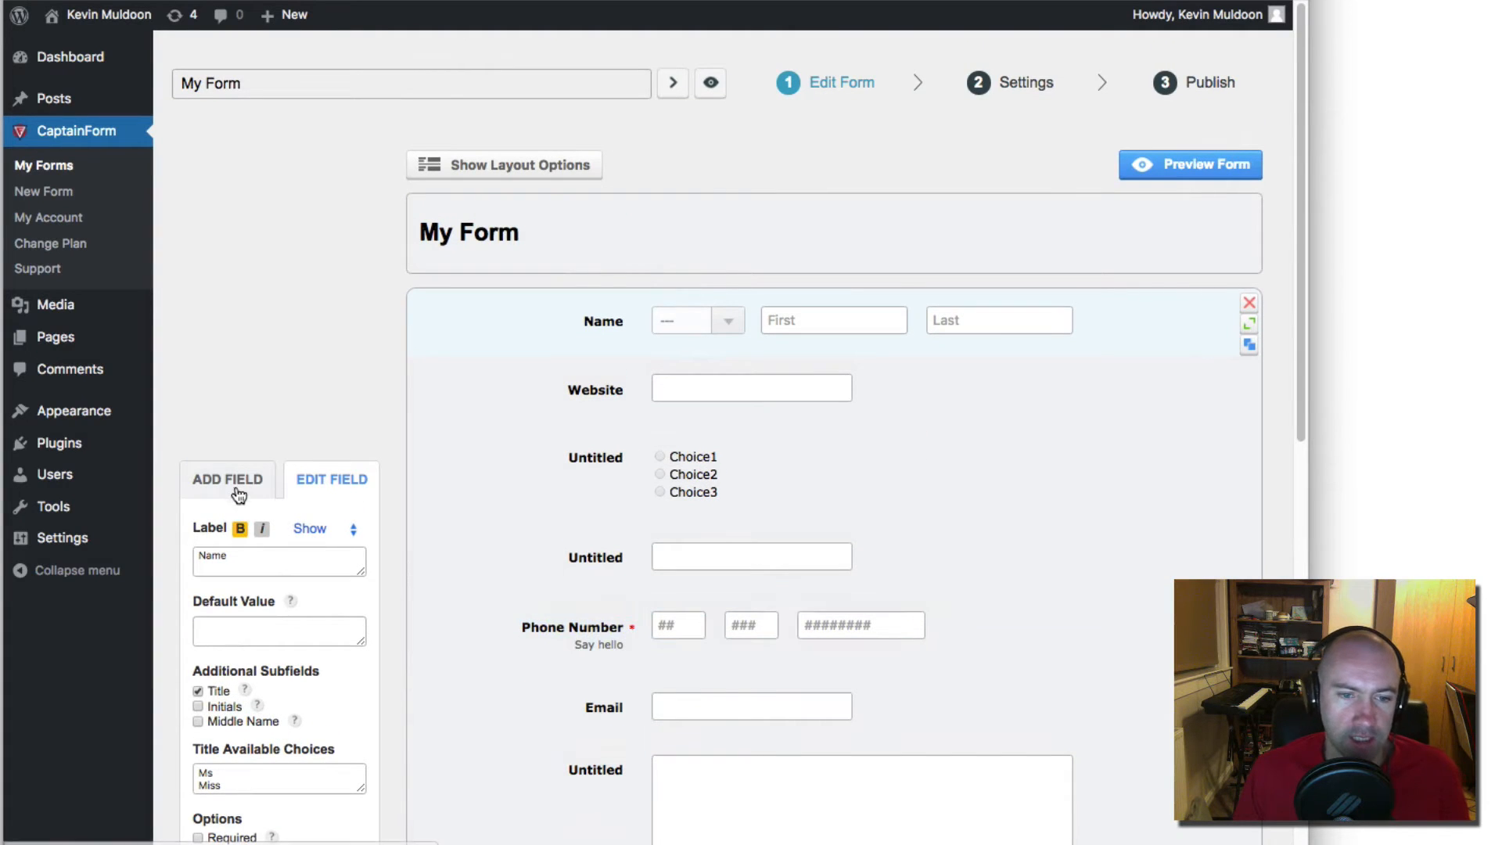
scroll(304, 669, down, 2)
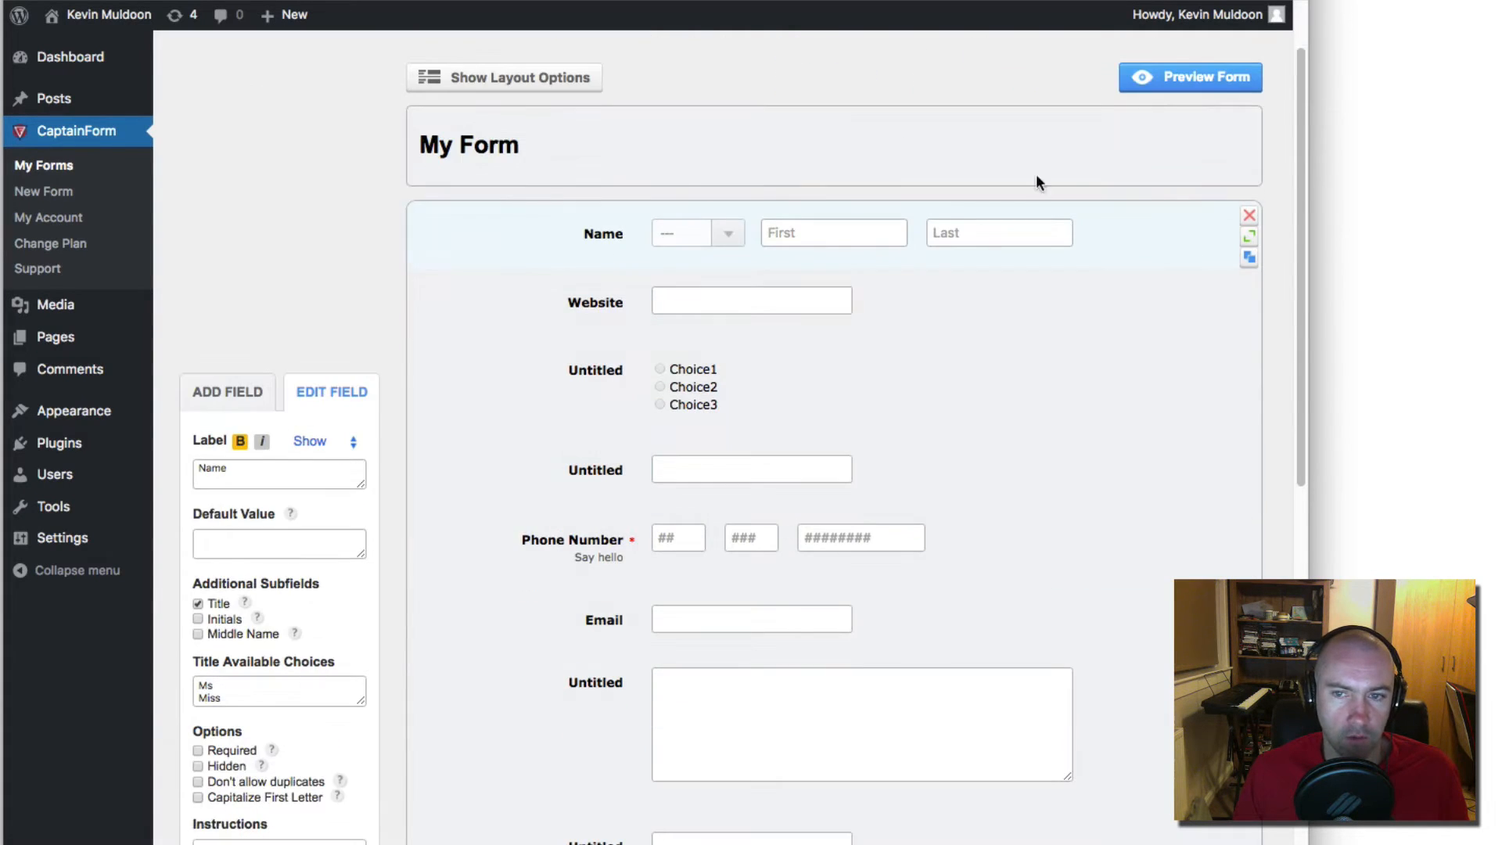
click(415, 223)
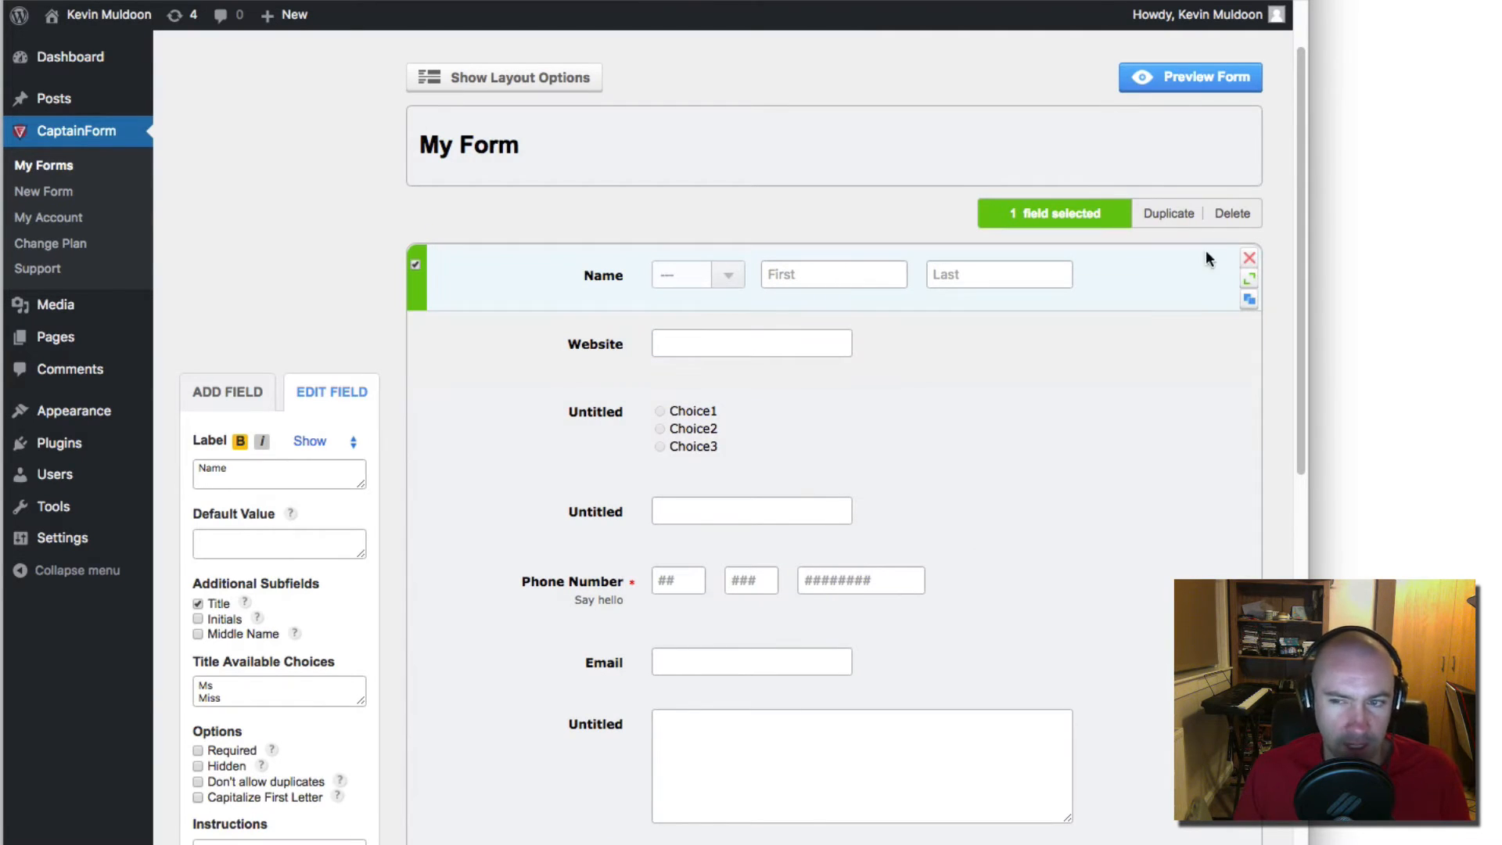
click(1249, 259)
click(1103, 416)
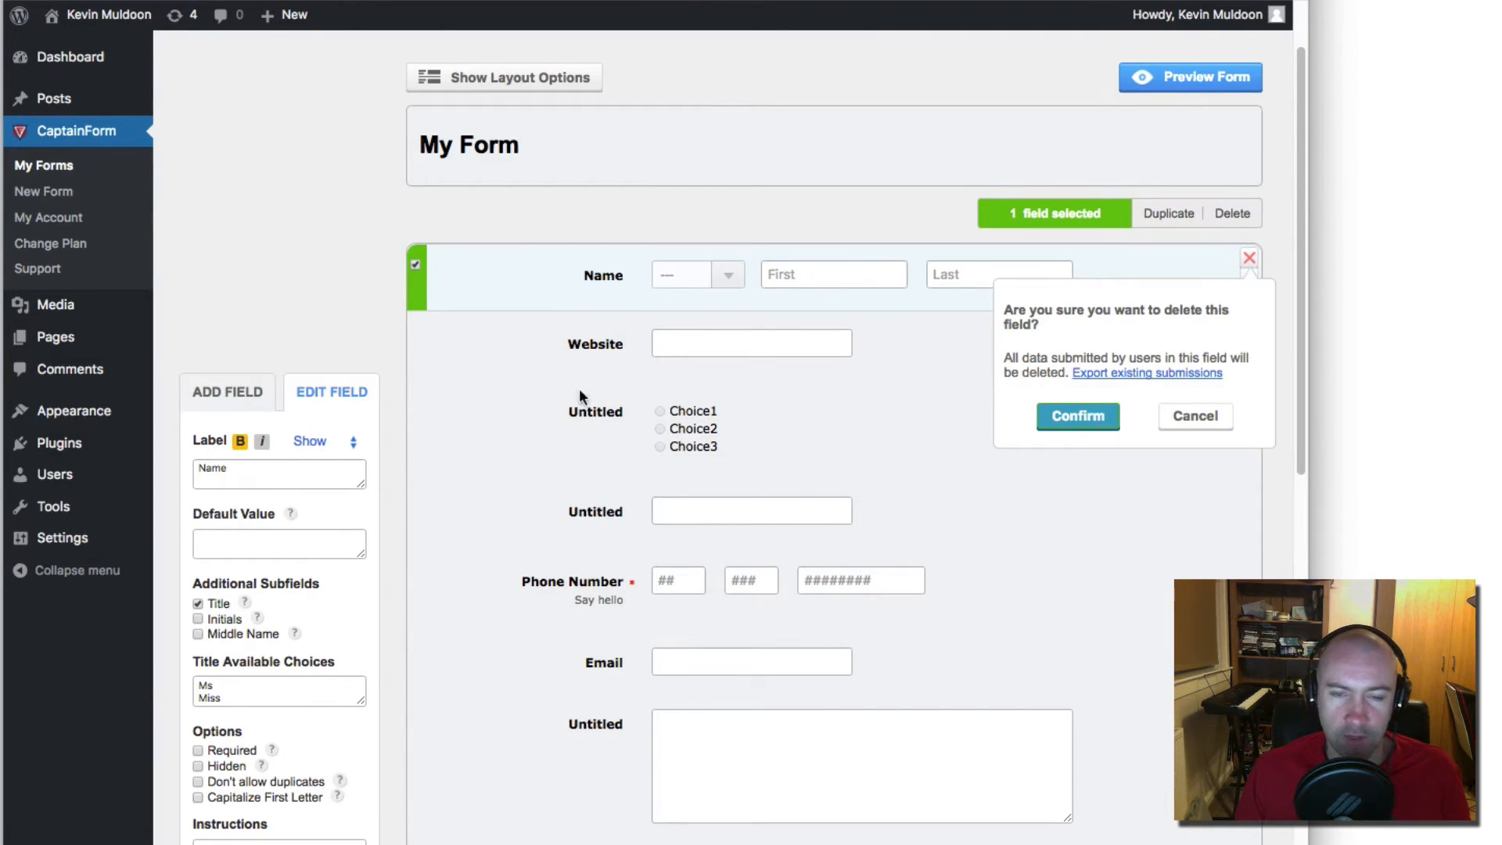
Step: Examine the basic and advanced options of the Untitled radio field, including its default choices
scroll(313, 469, up, 2)
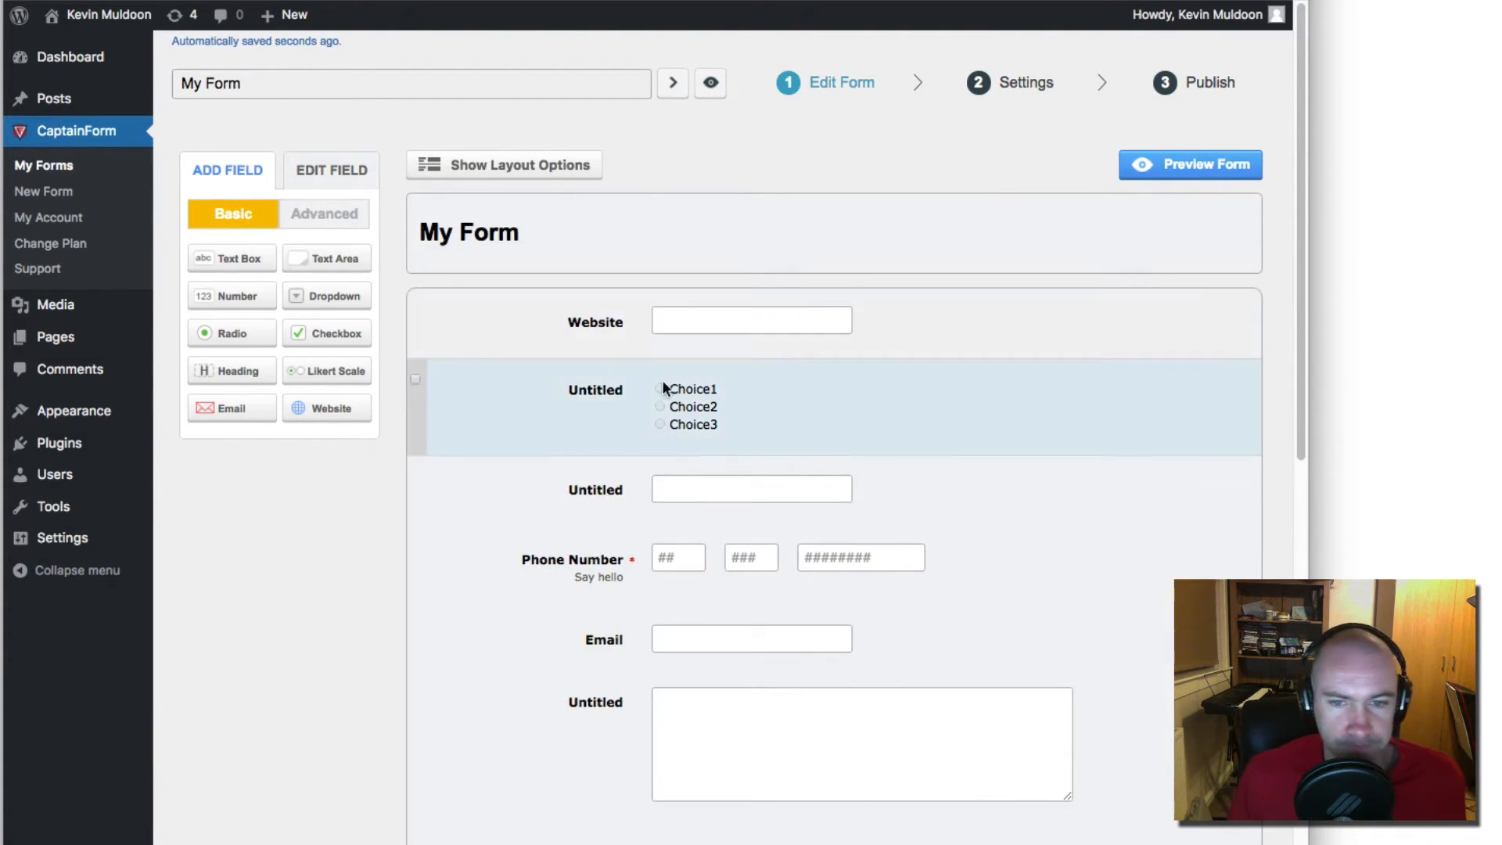
click(645, 400)
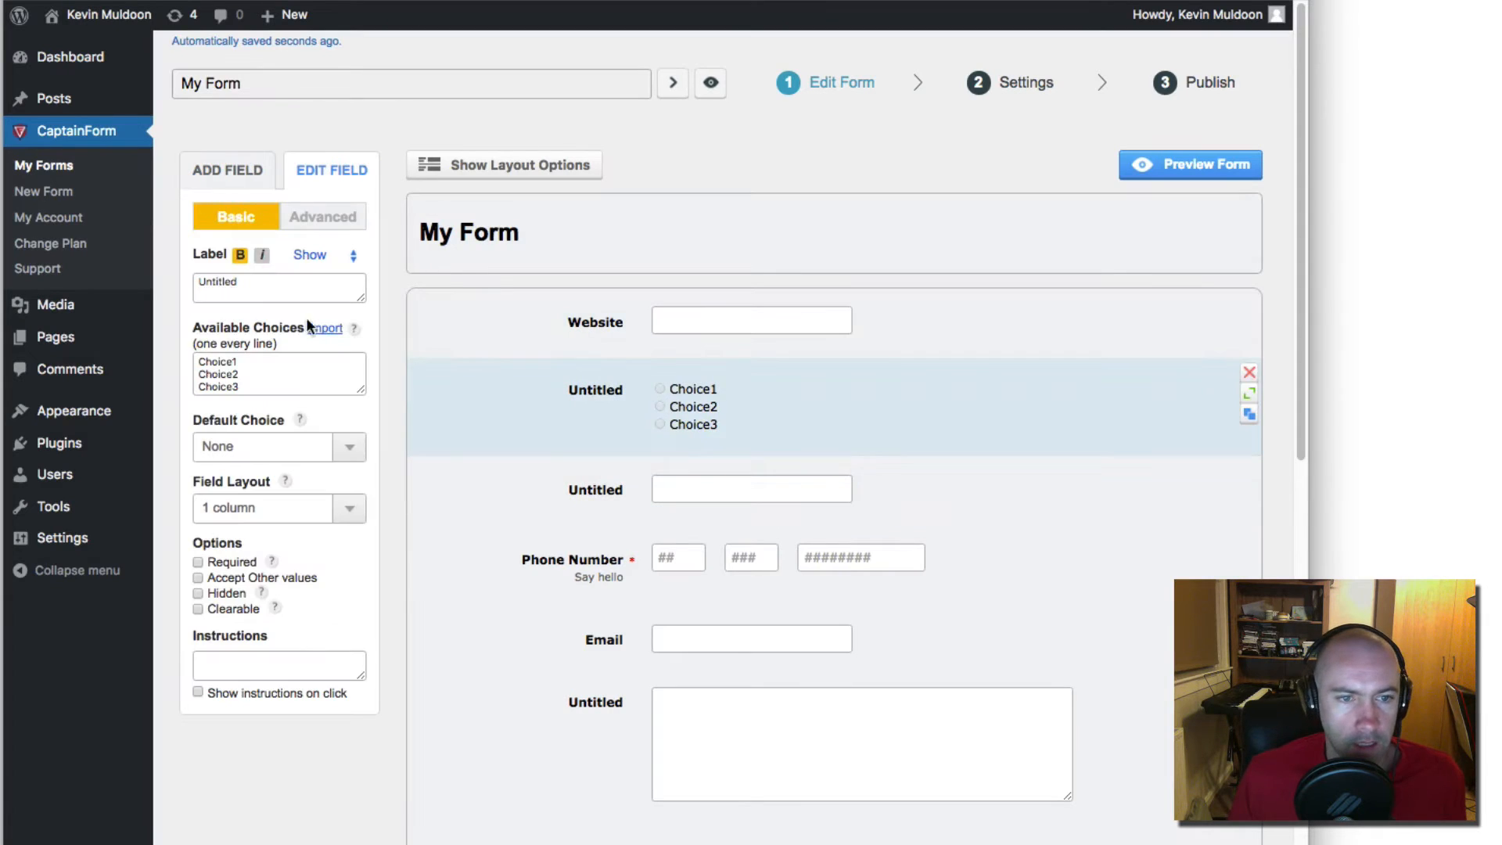
click(346, 444)
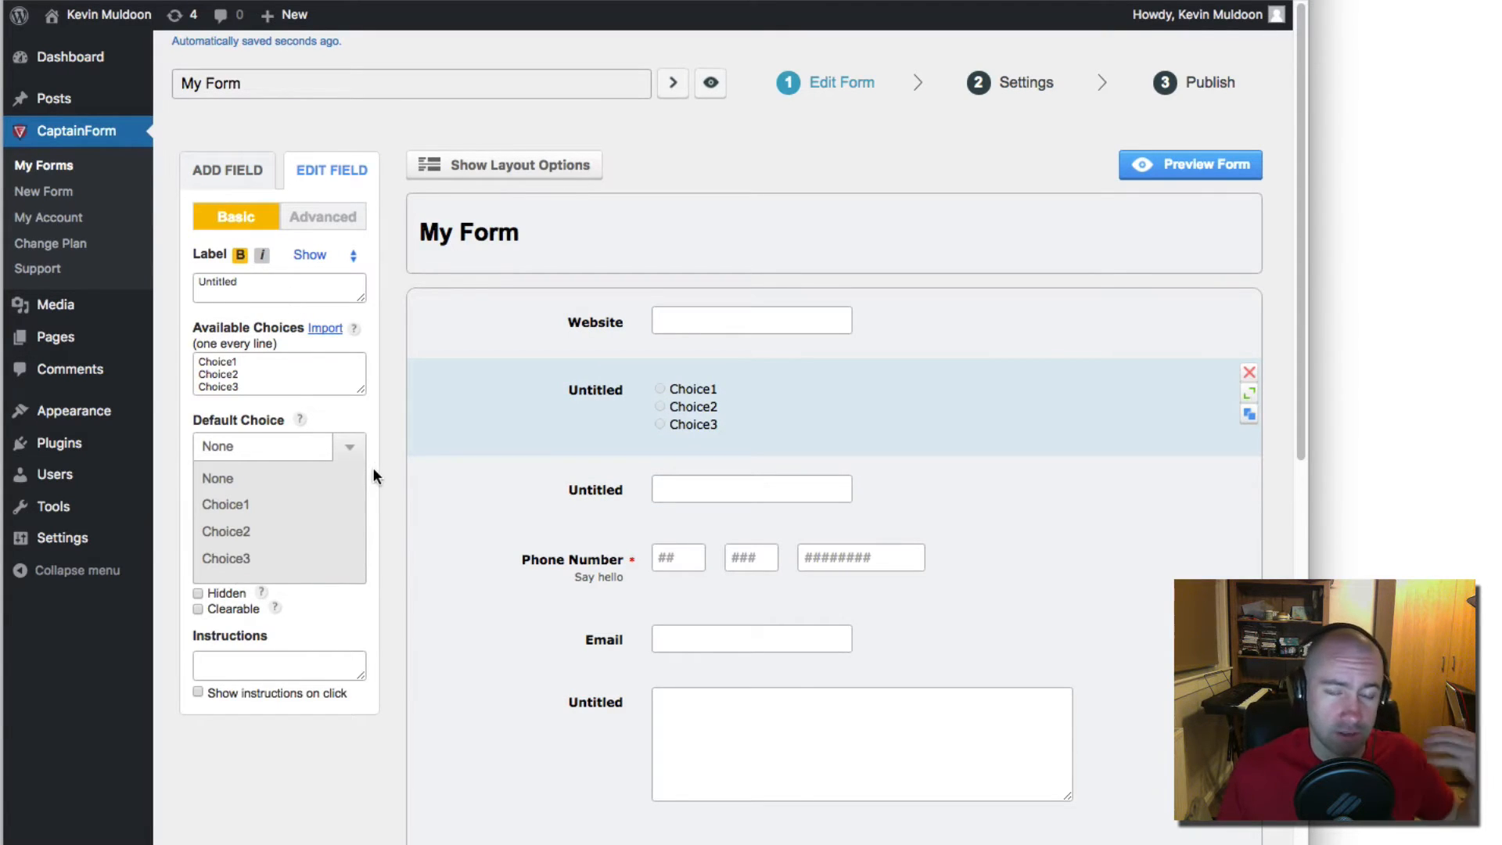
click(323, 217)
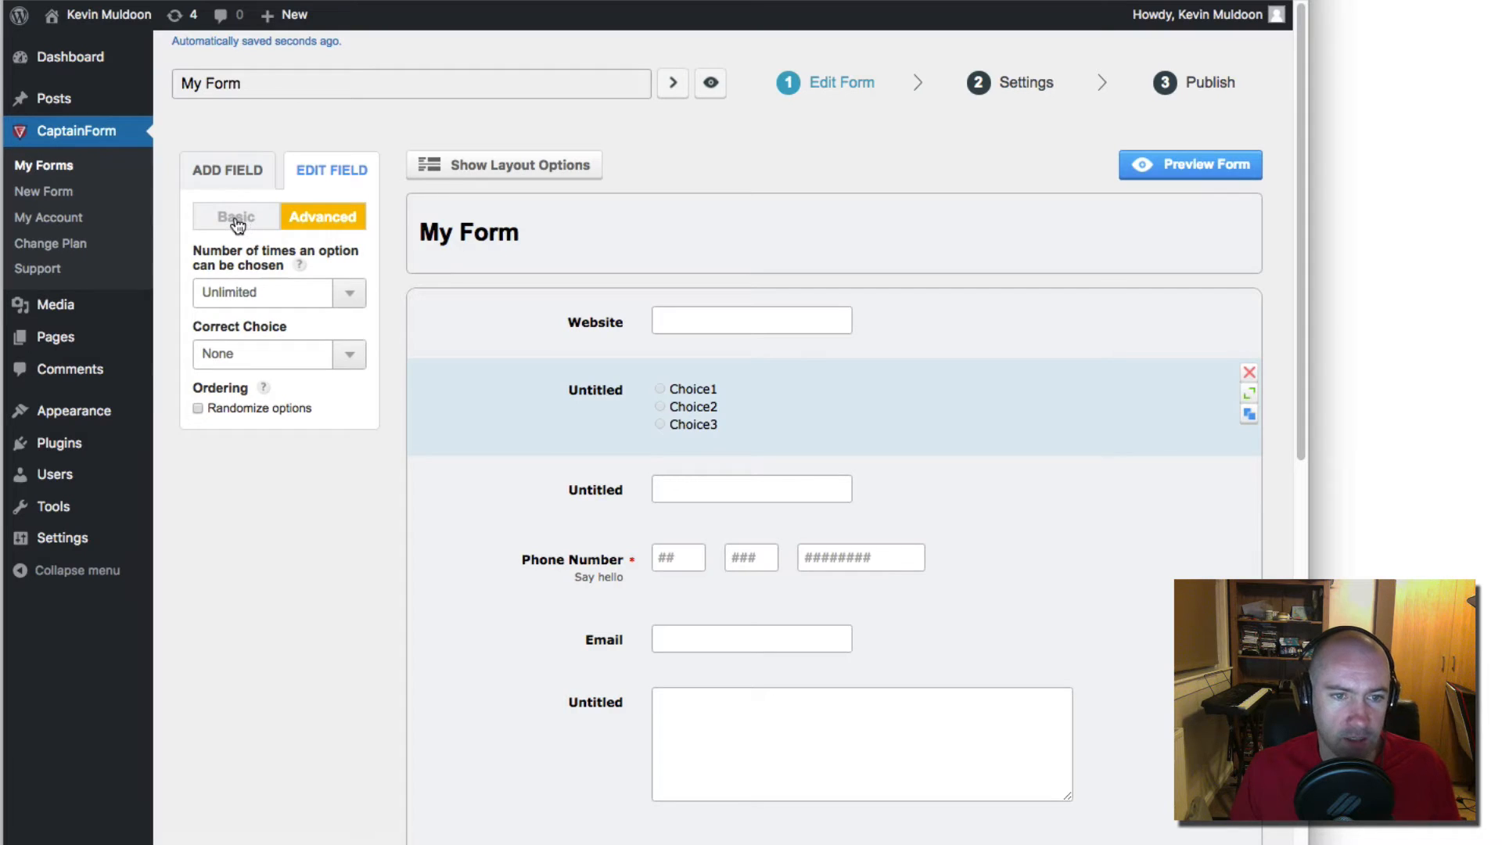
Step: Try a limit of 2 for the number of times a radio option can be chosen and restore Unlimited
click(349, 292)
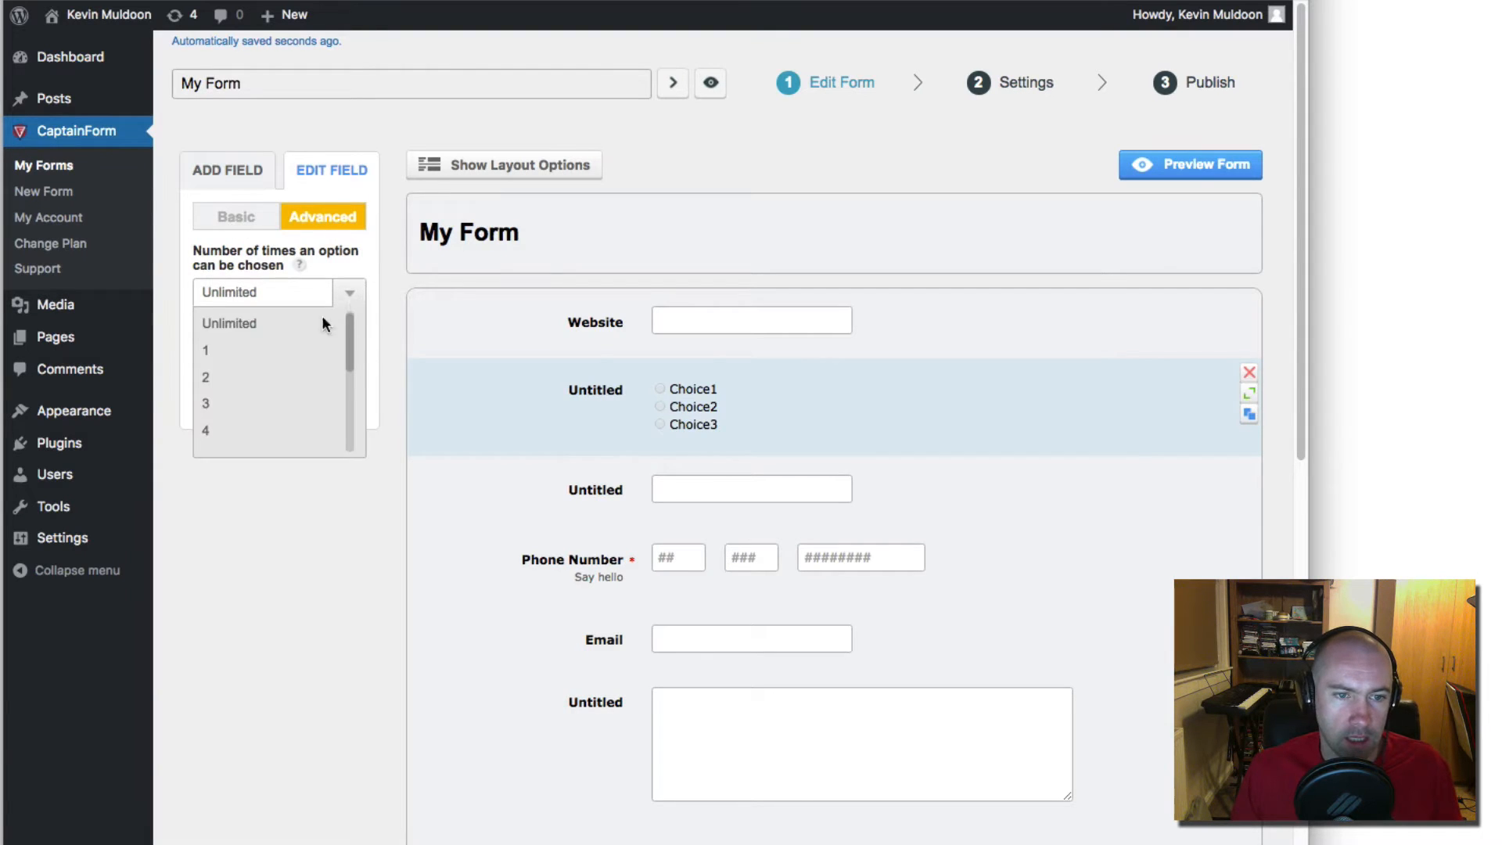
click(230, 383)
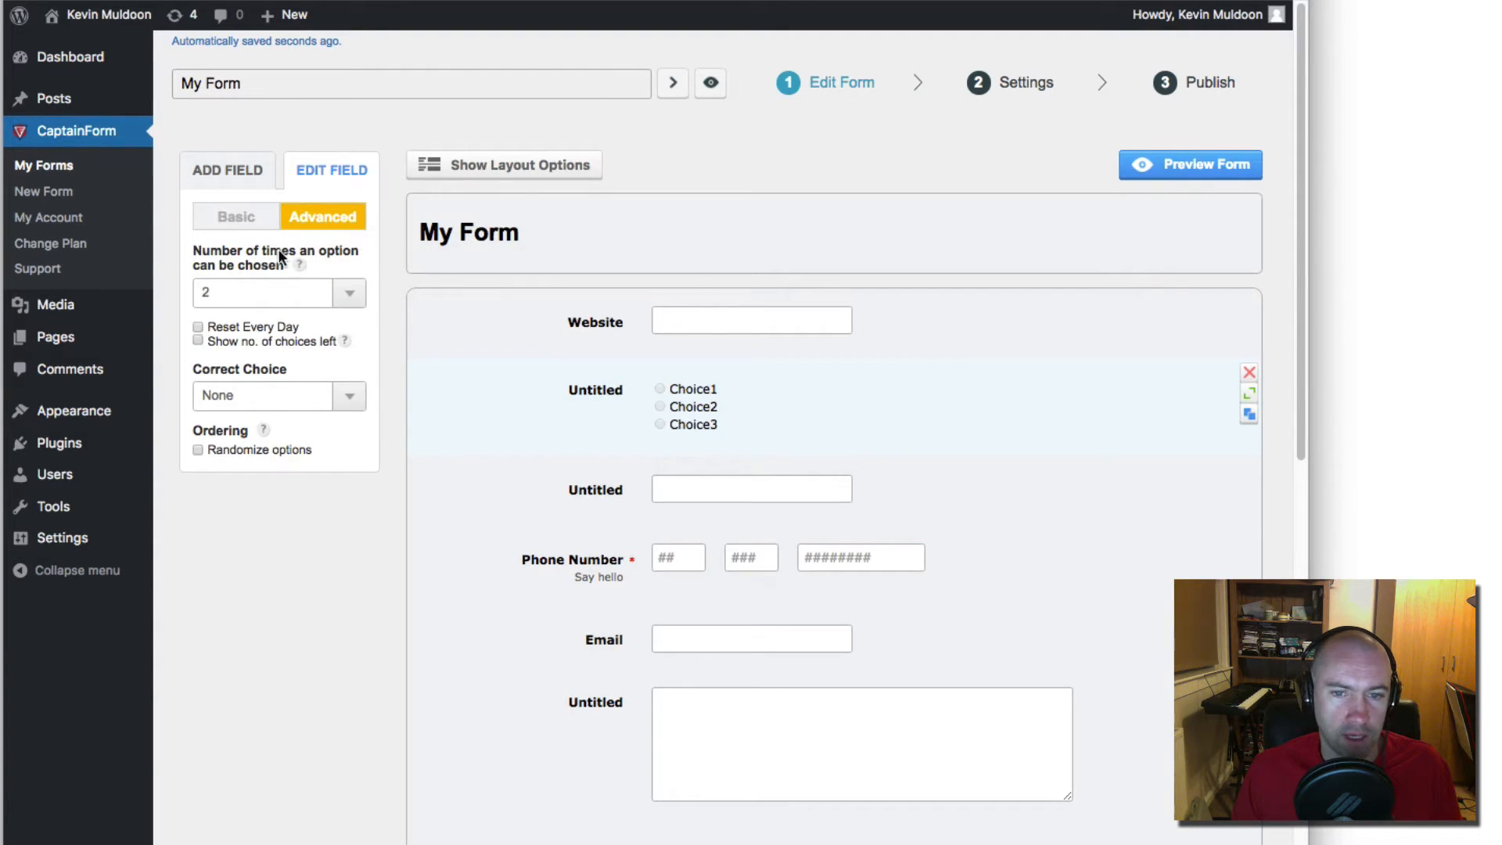
click(349, 292)
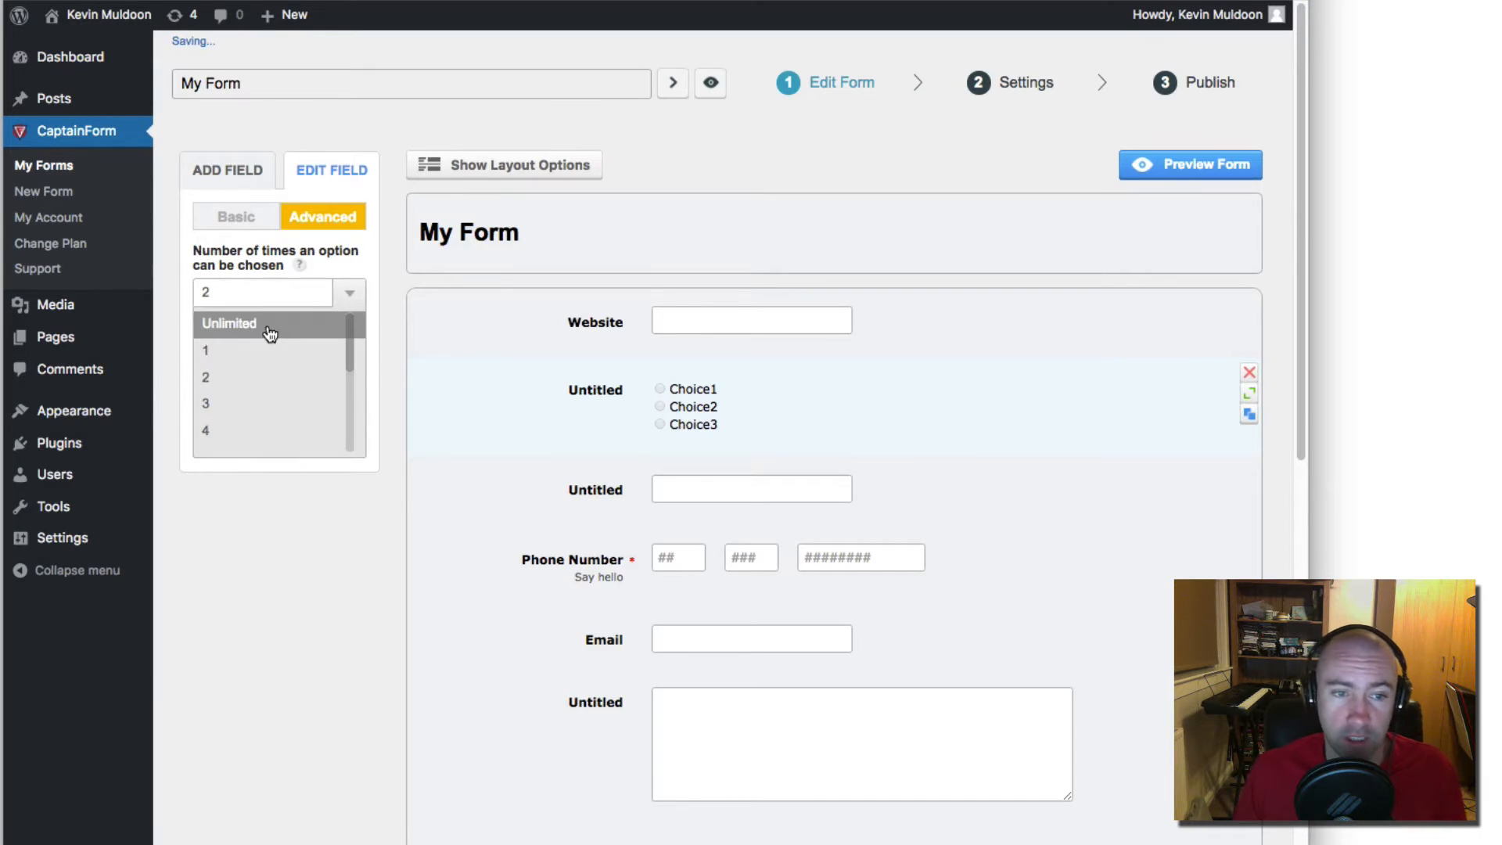
click(267, 327)
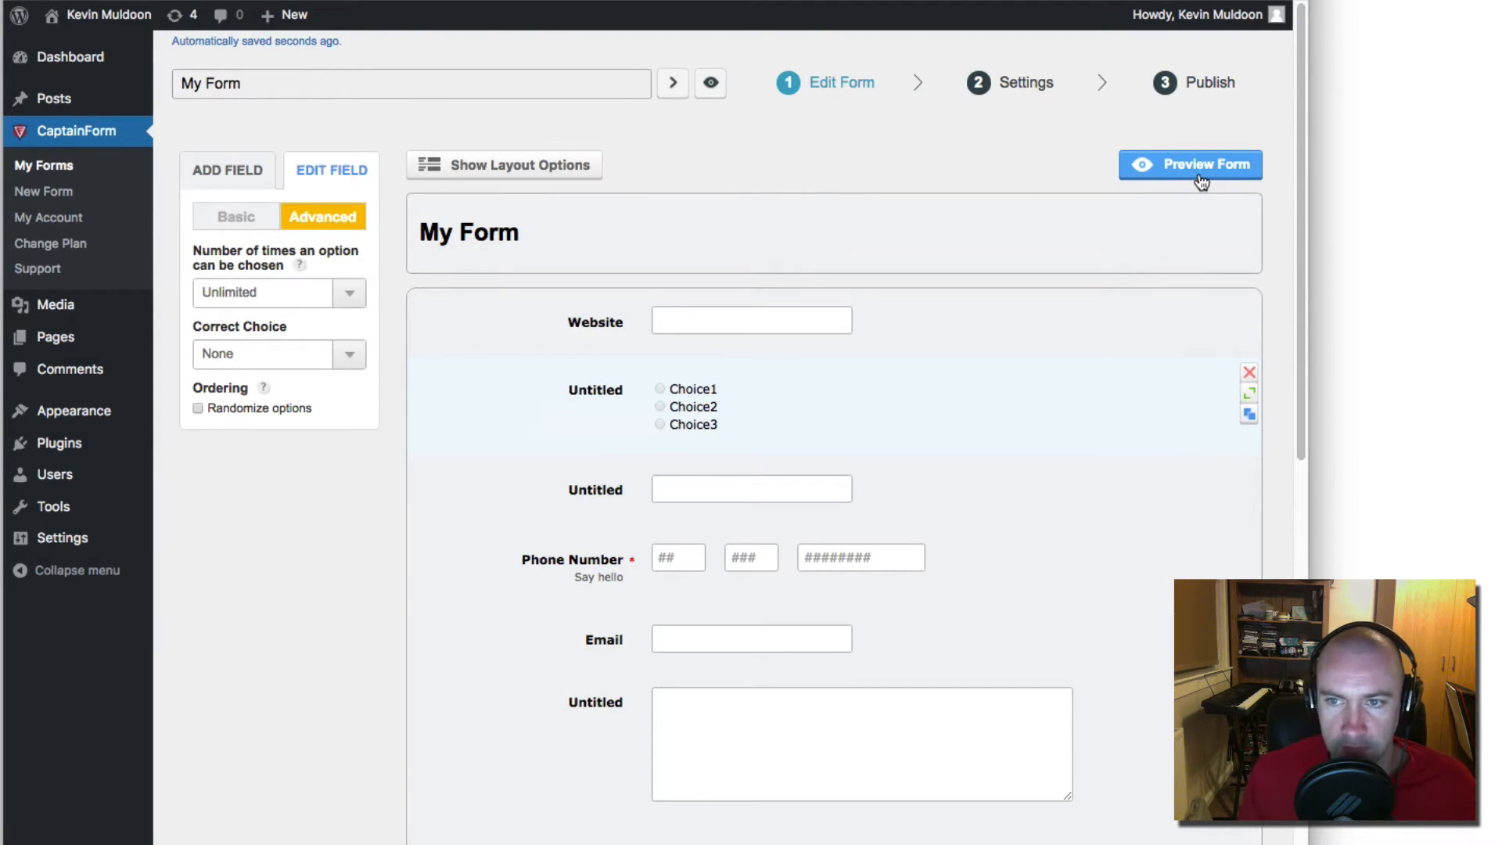
Step: Open the form's notification settings and skim through the form owner and sender options
click(1019, 97)
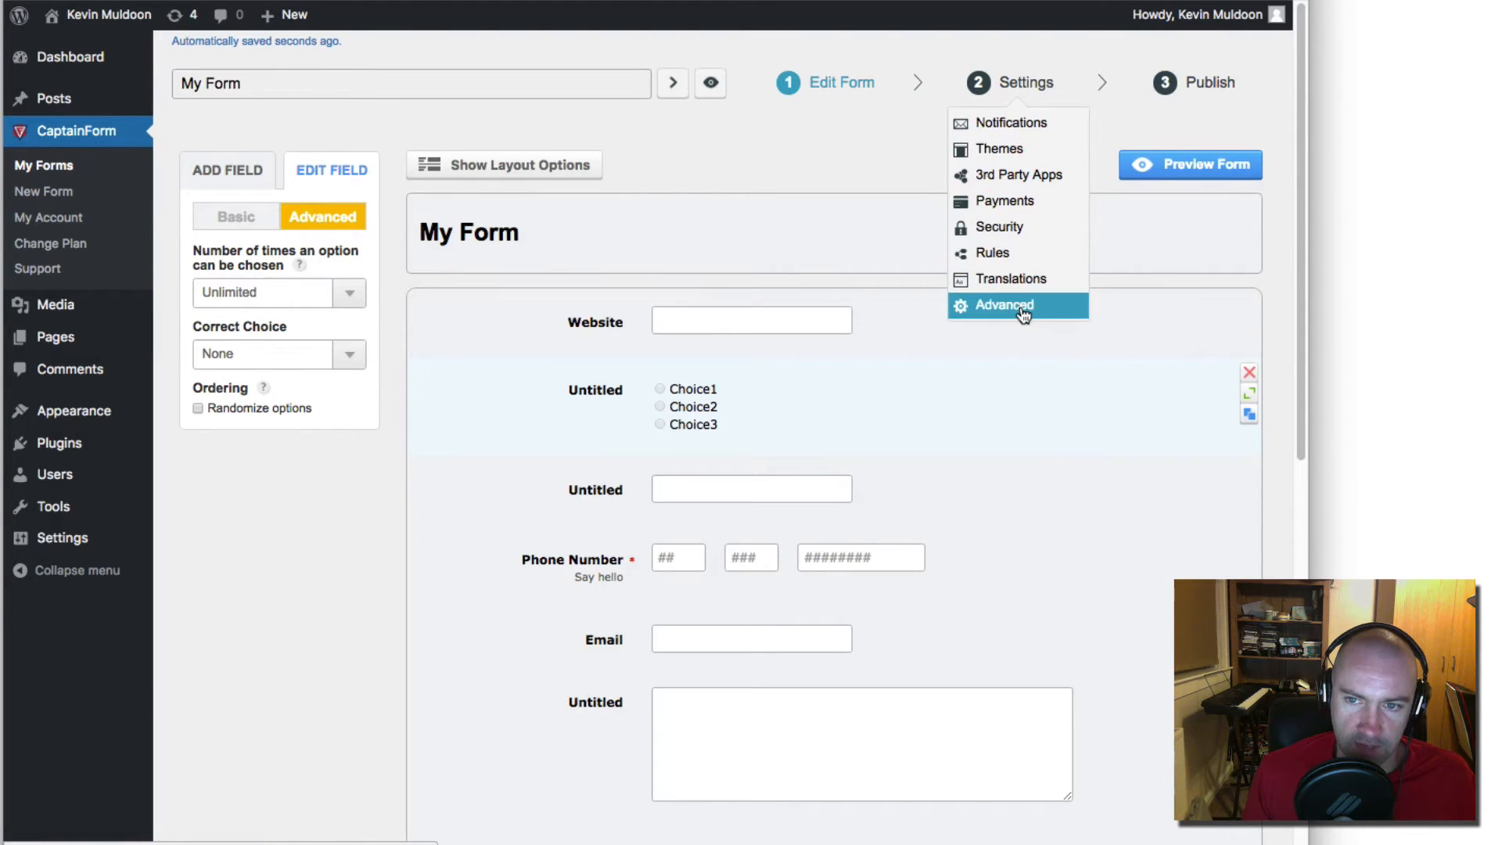
click(1027, 123)
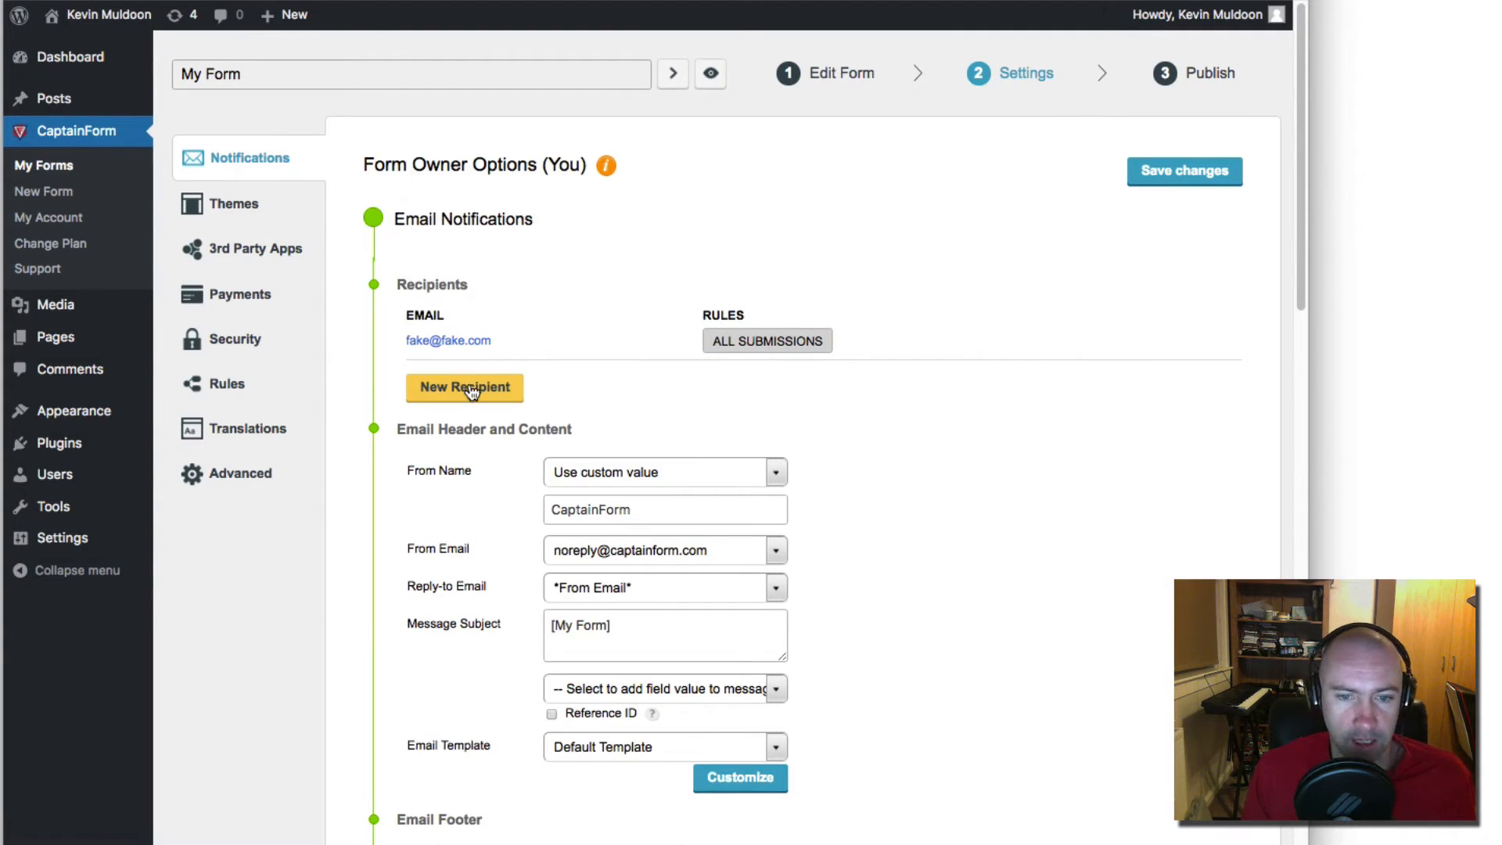
scroll(469, 391, down, 9)
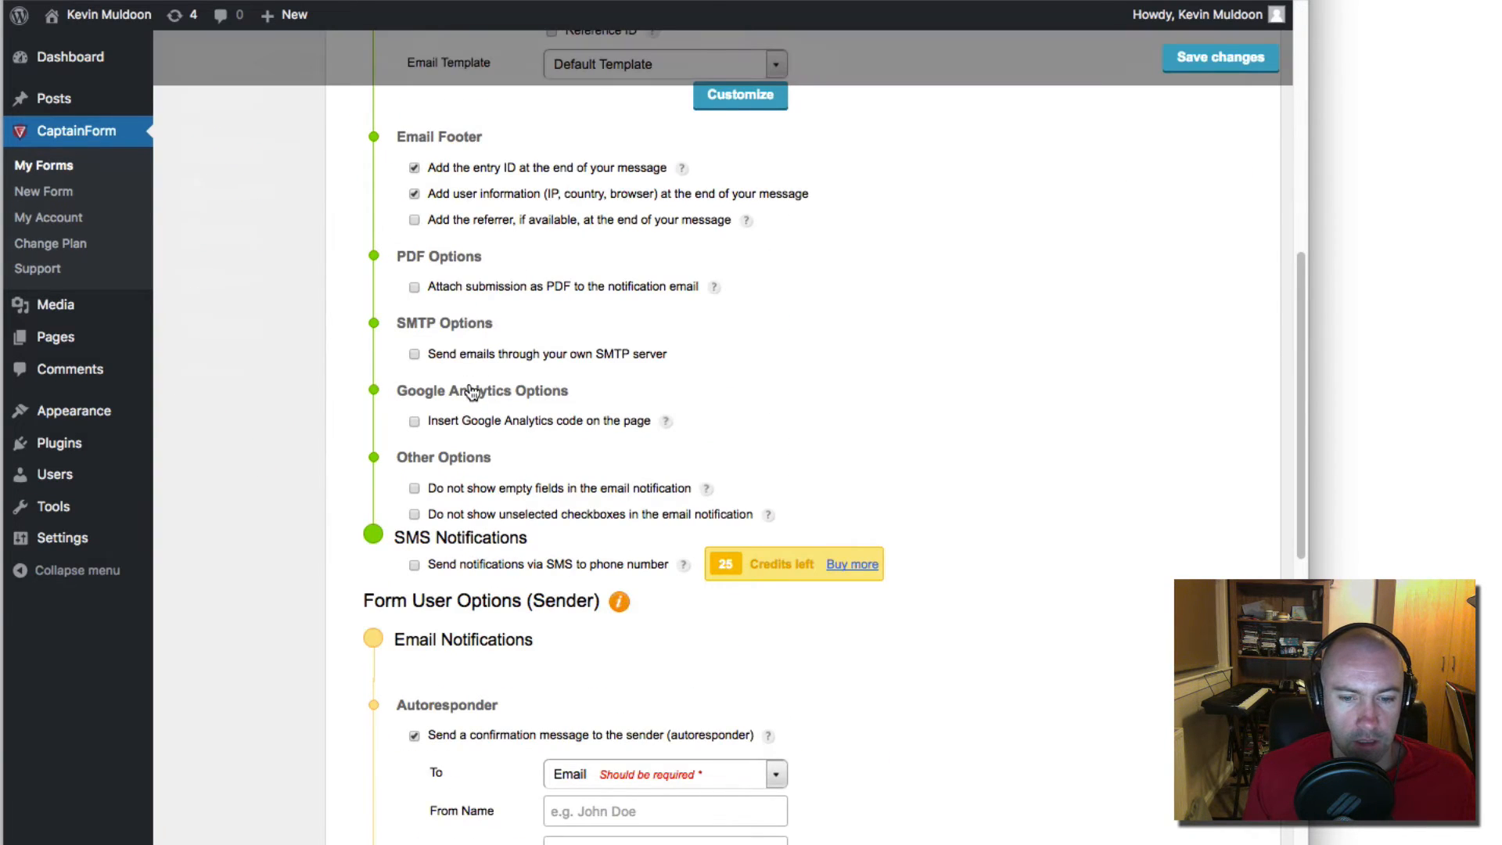
scroll(471, 391, down, 10)
scroll(470, 391, up, 20)
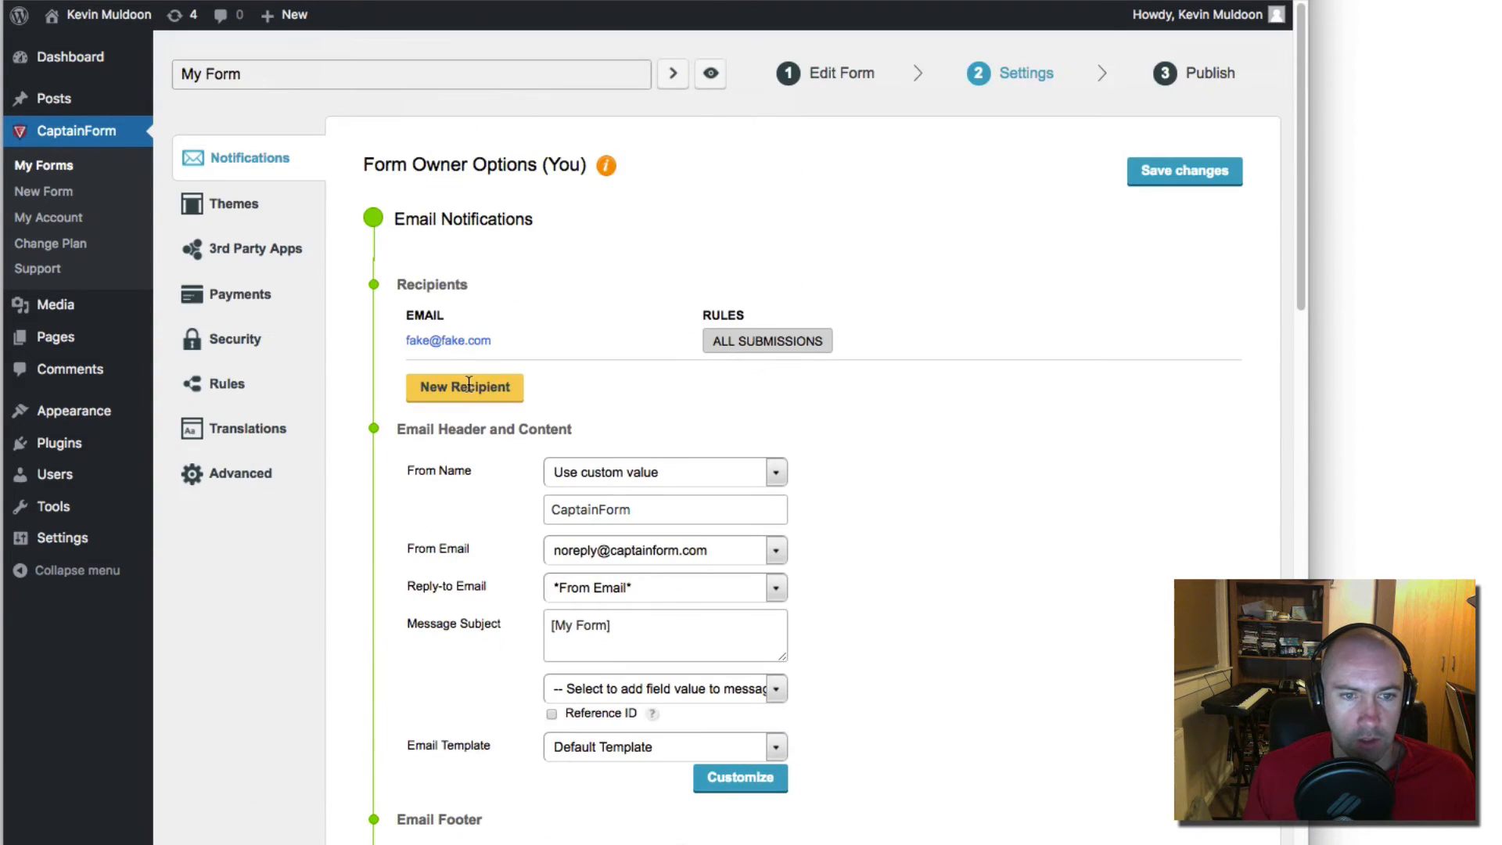
Step: Glance at the theme settings, return to the notification settings and examine the email recipient, header, template and footer options
click(245, 212)
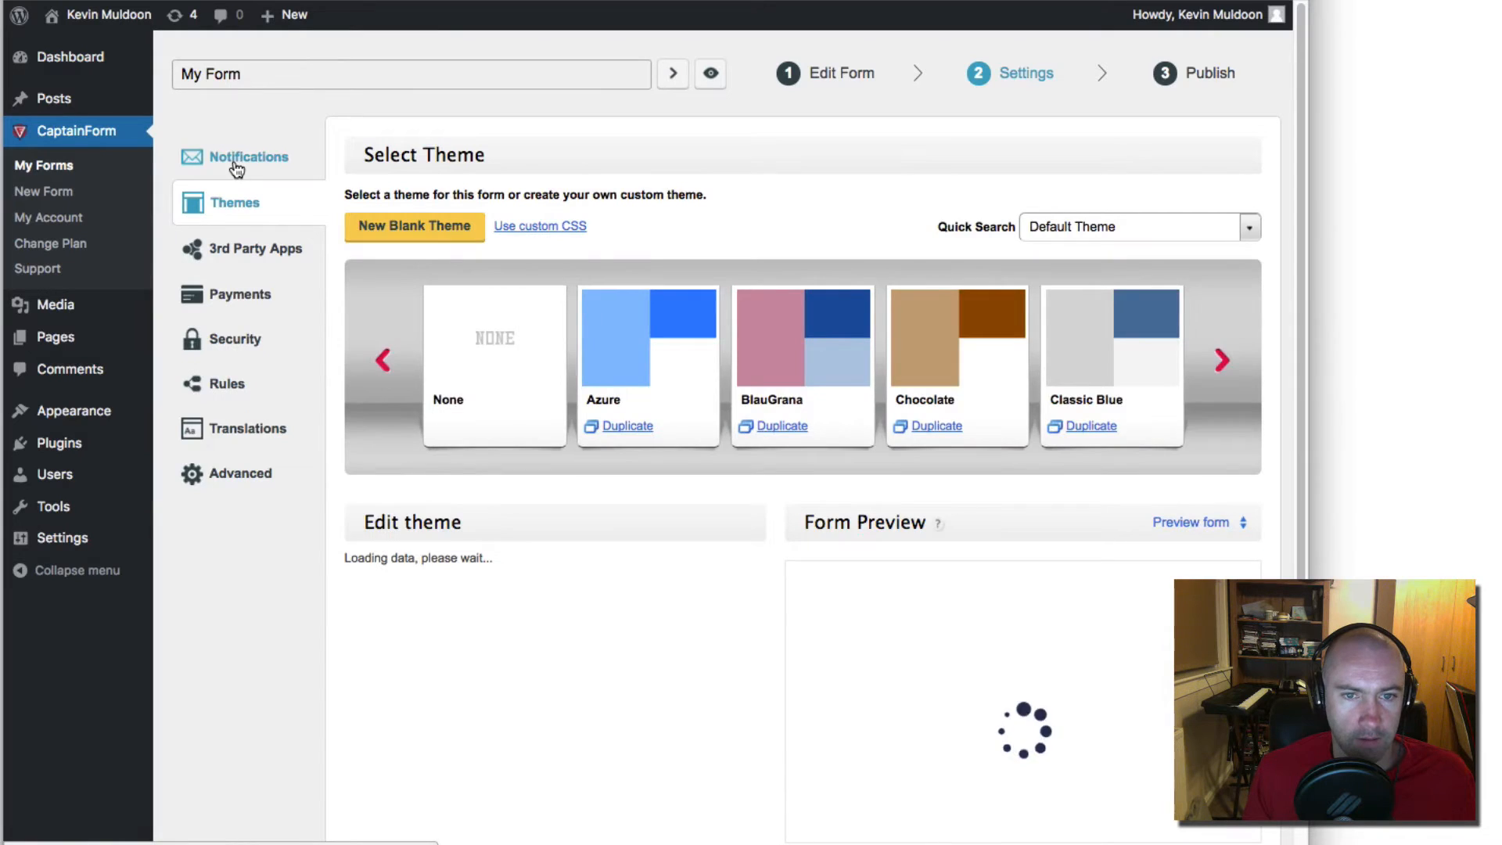
click(236, 160)
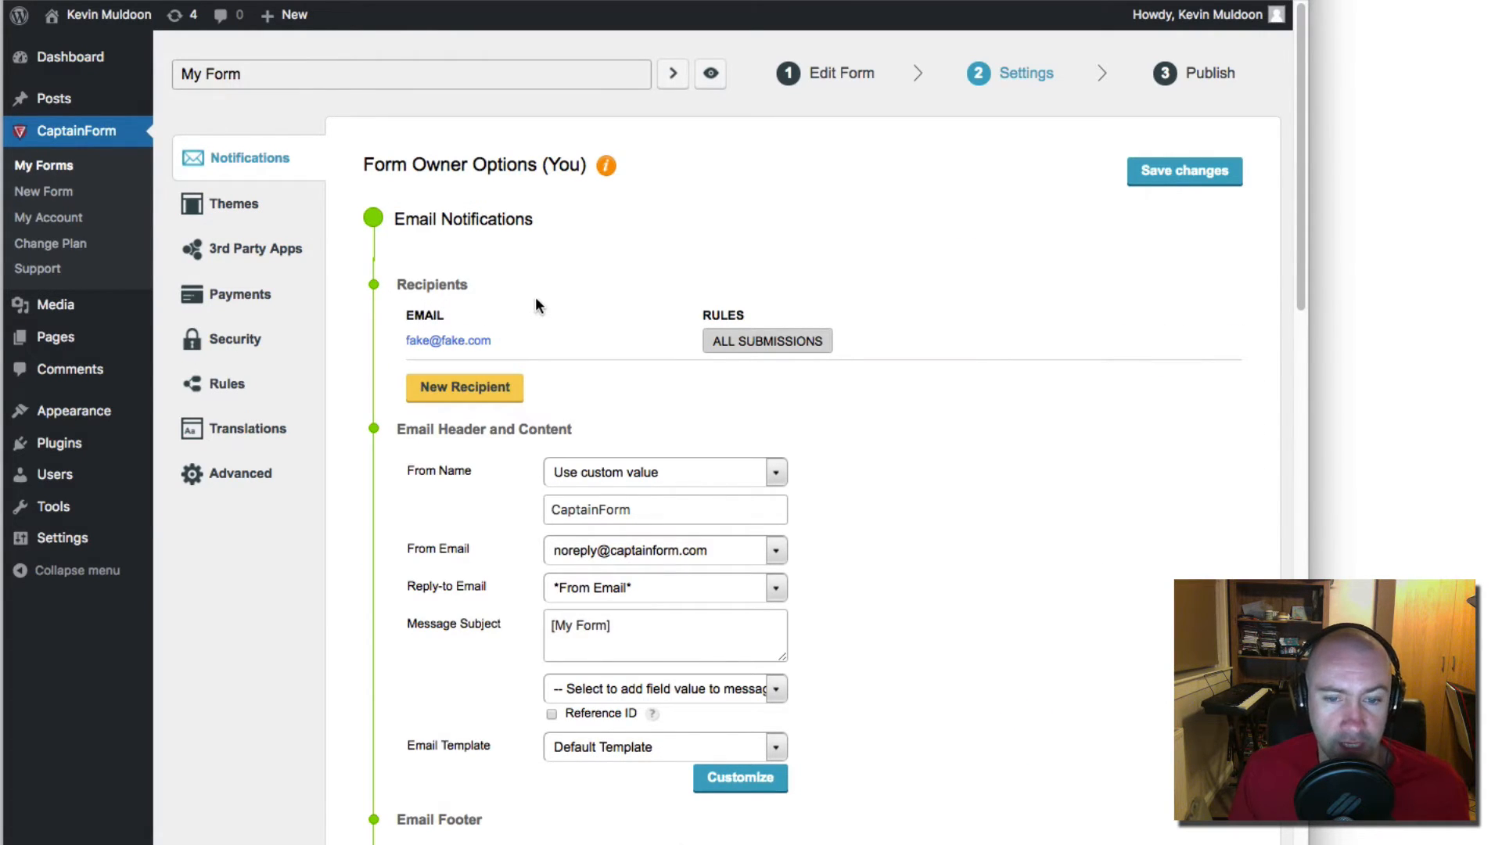
scroll(551, 411, down, 3)
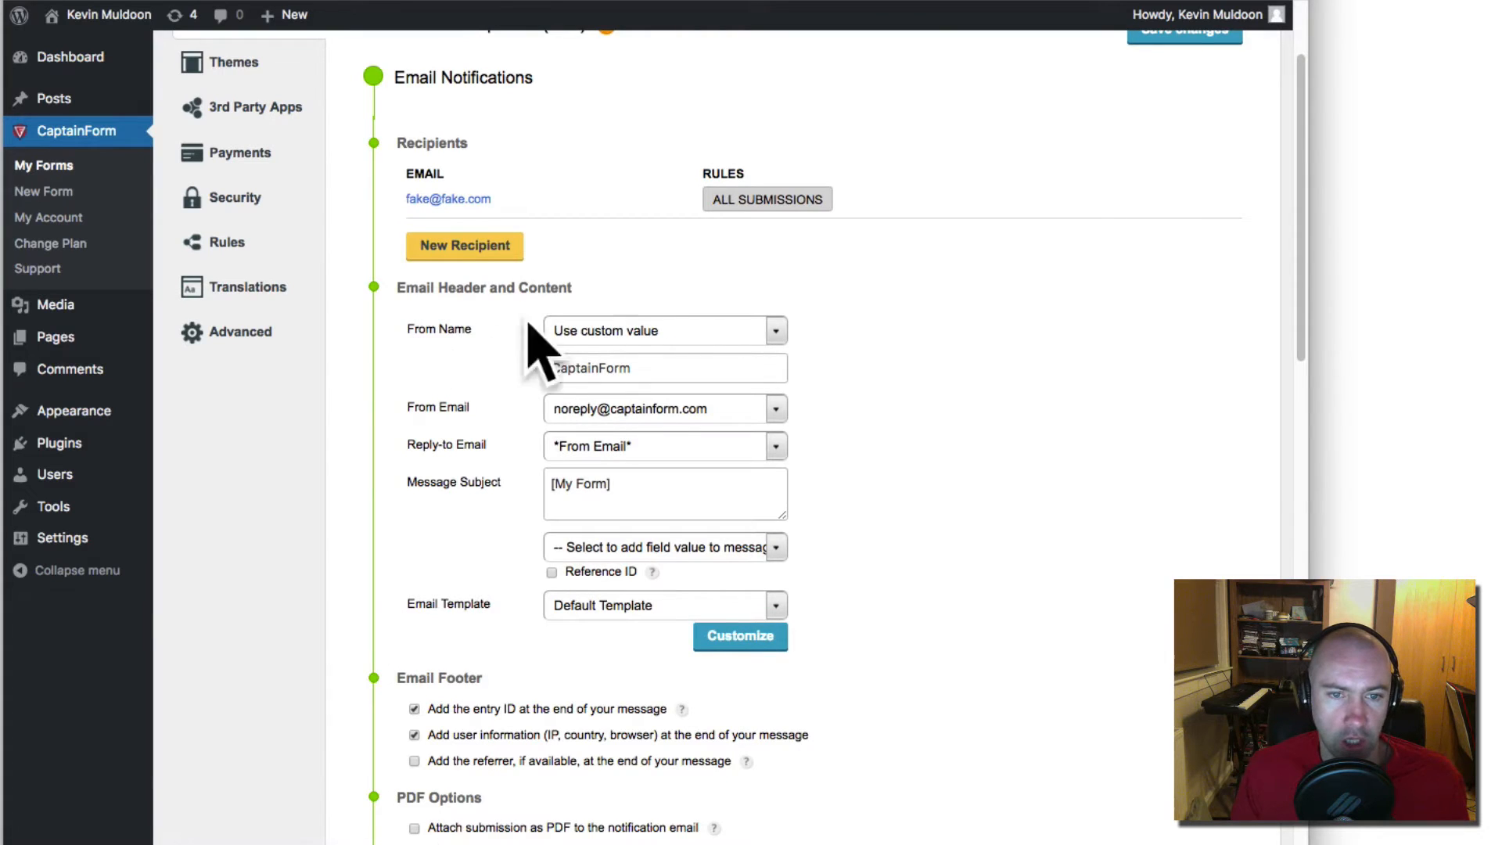
scroll(523, 479, down, 1)
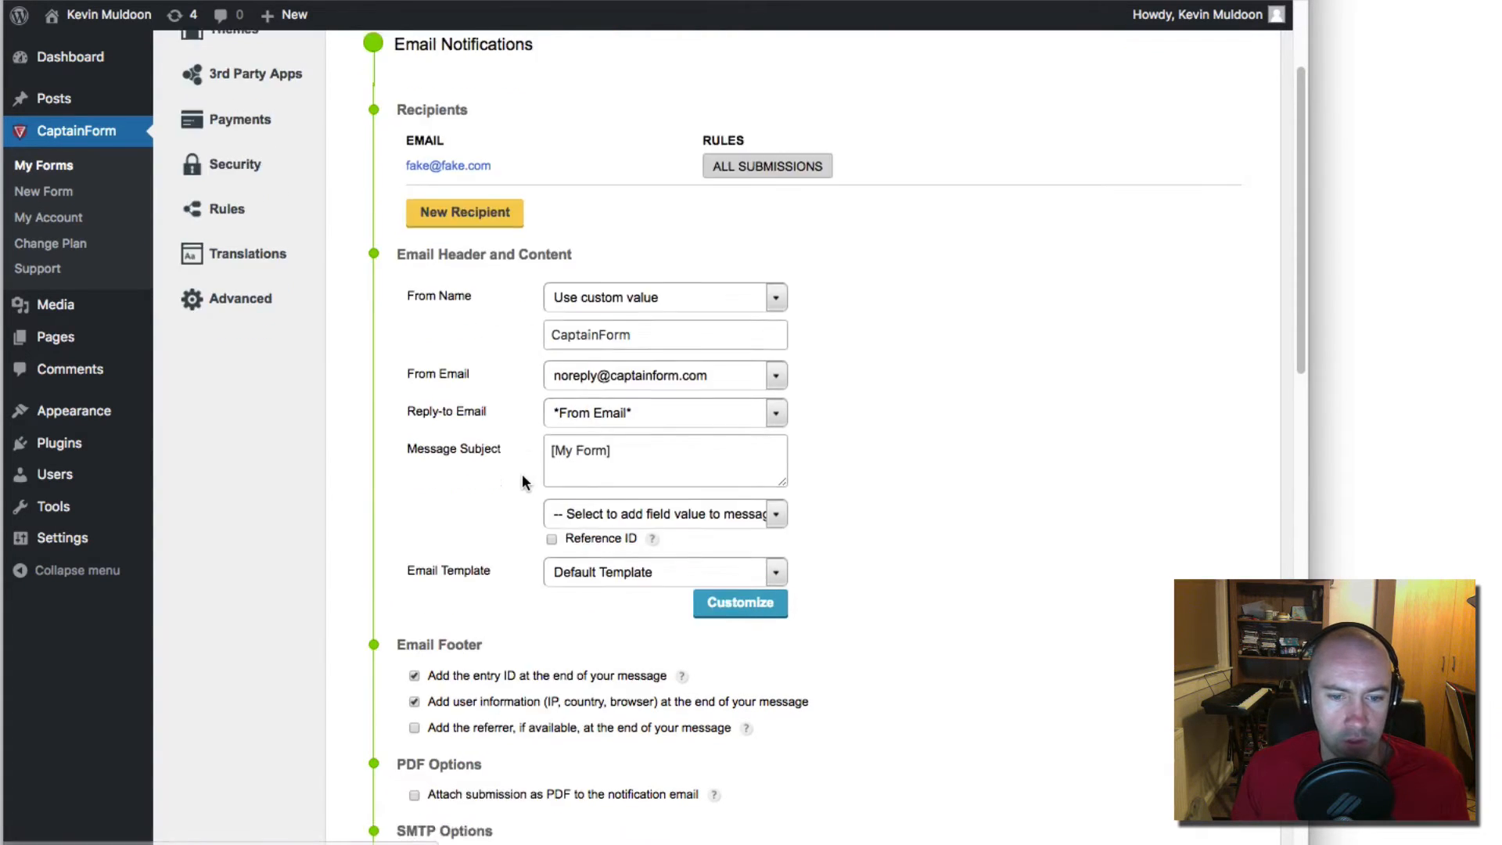
scroll(521, 481, down, 4)
scroll(457, 587, down, 1)
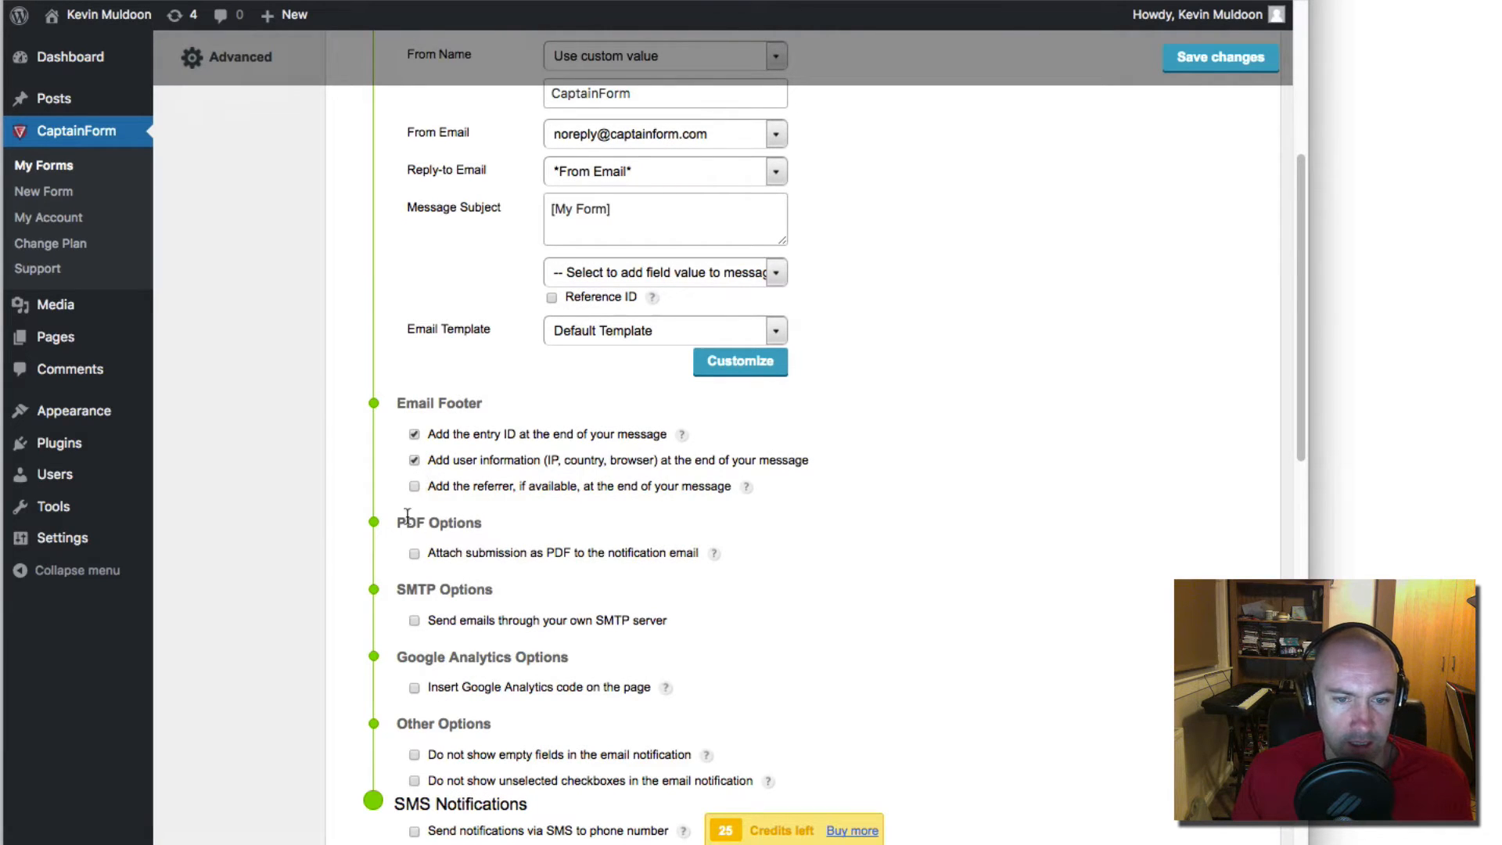
scroll(420, 645, down, 2)
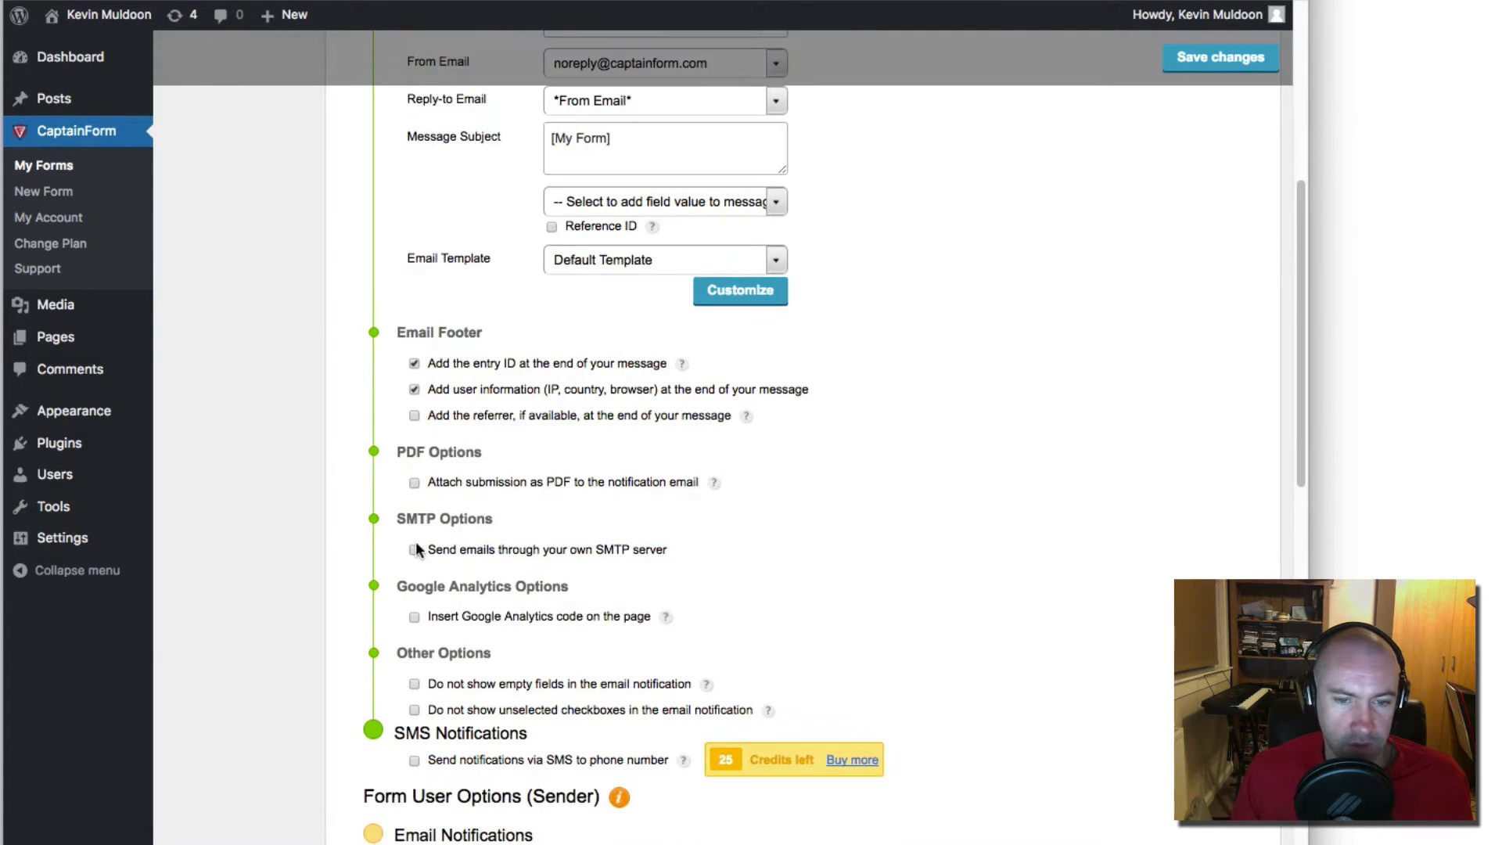
Step: Try the options for sending through an own SMTP server and inserting Google Analytics code, and switch both back off
click(413, 546)
click(413, 549)
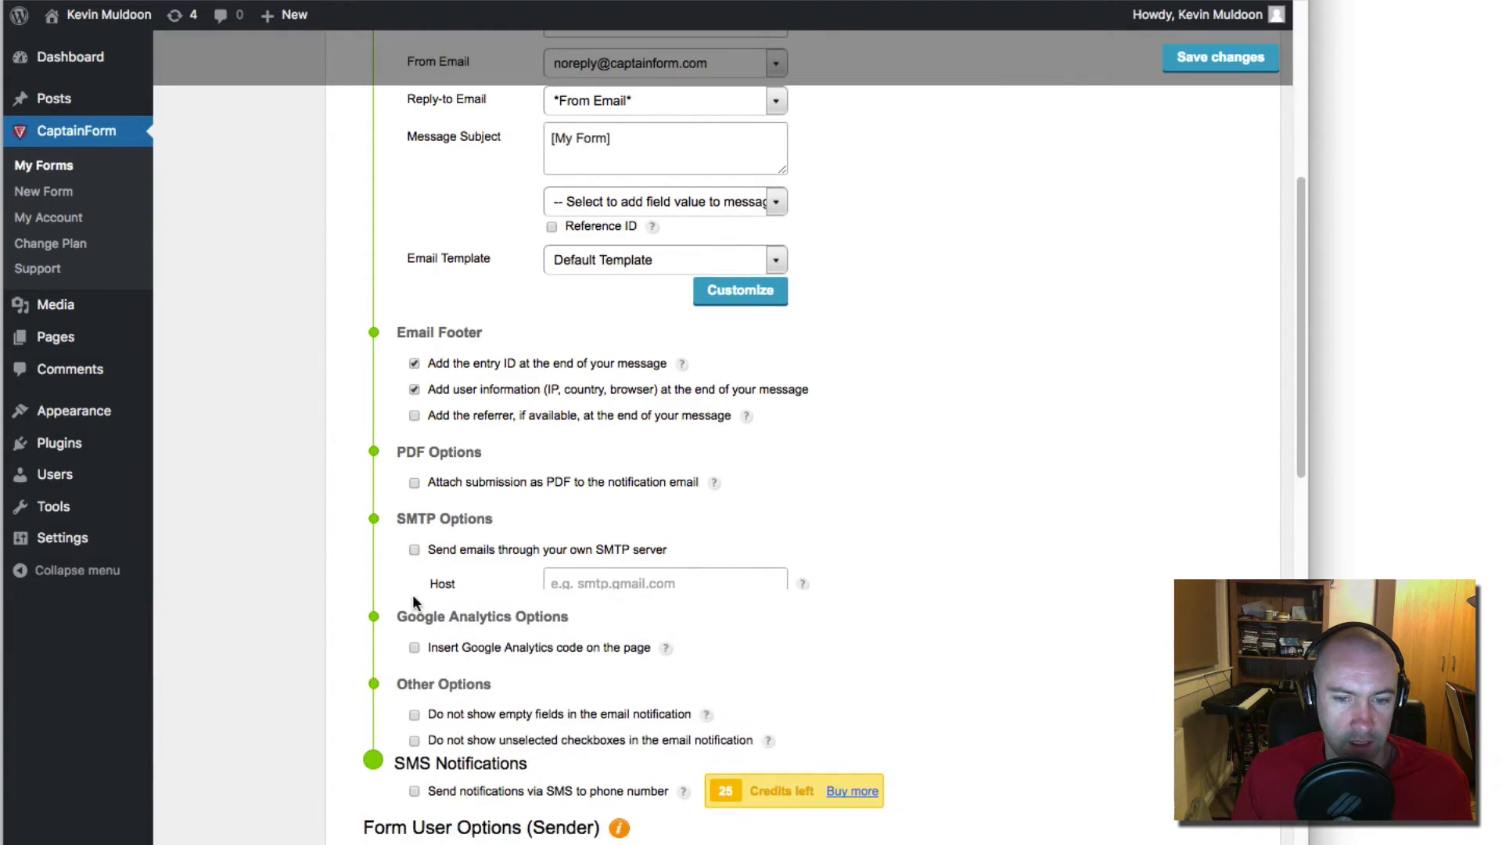
scroll(476, 512, down, 2)
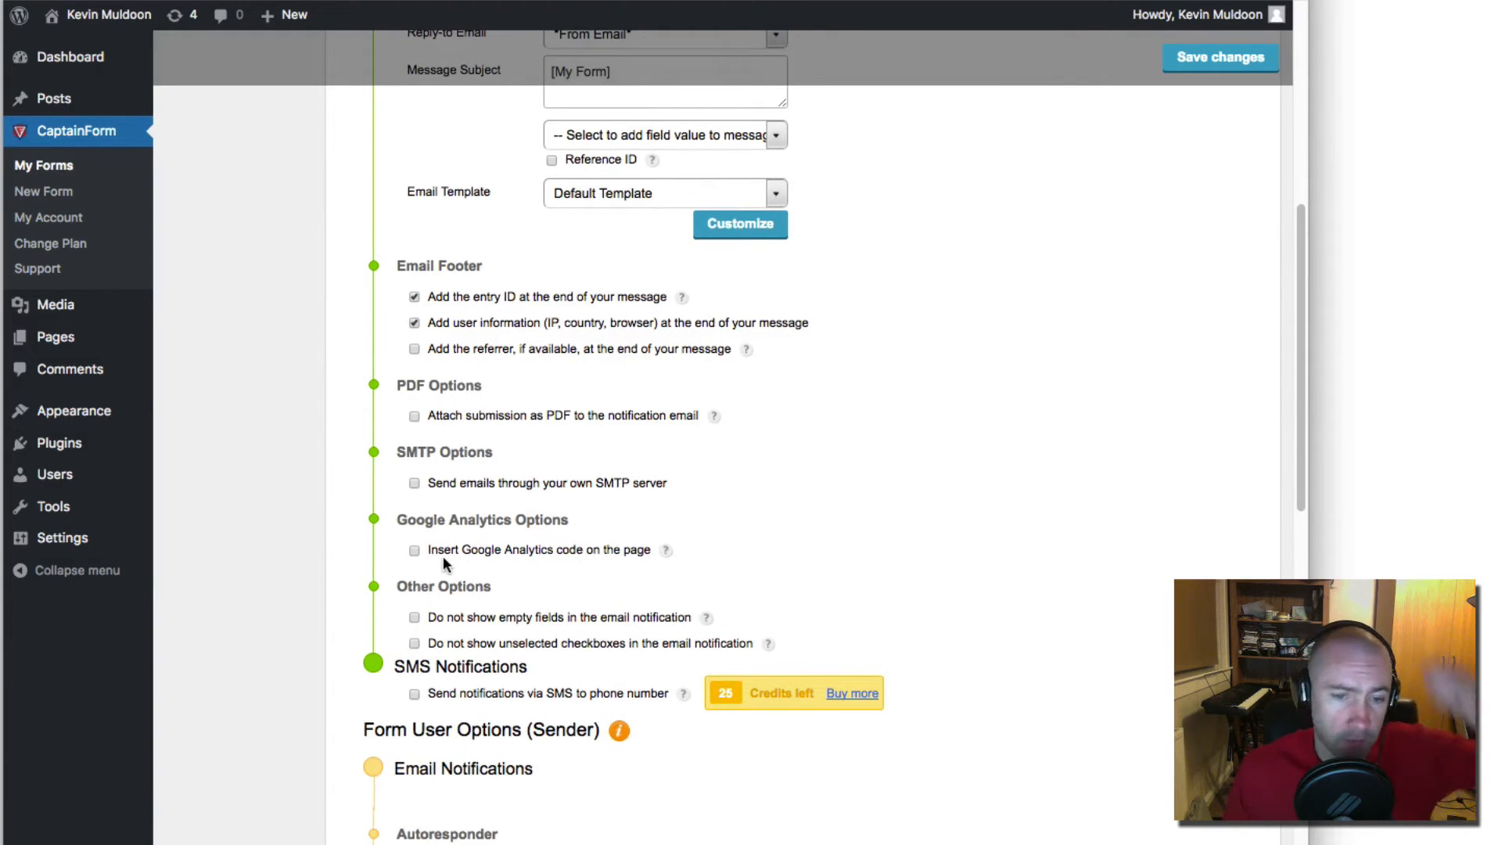
click(410, 547)
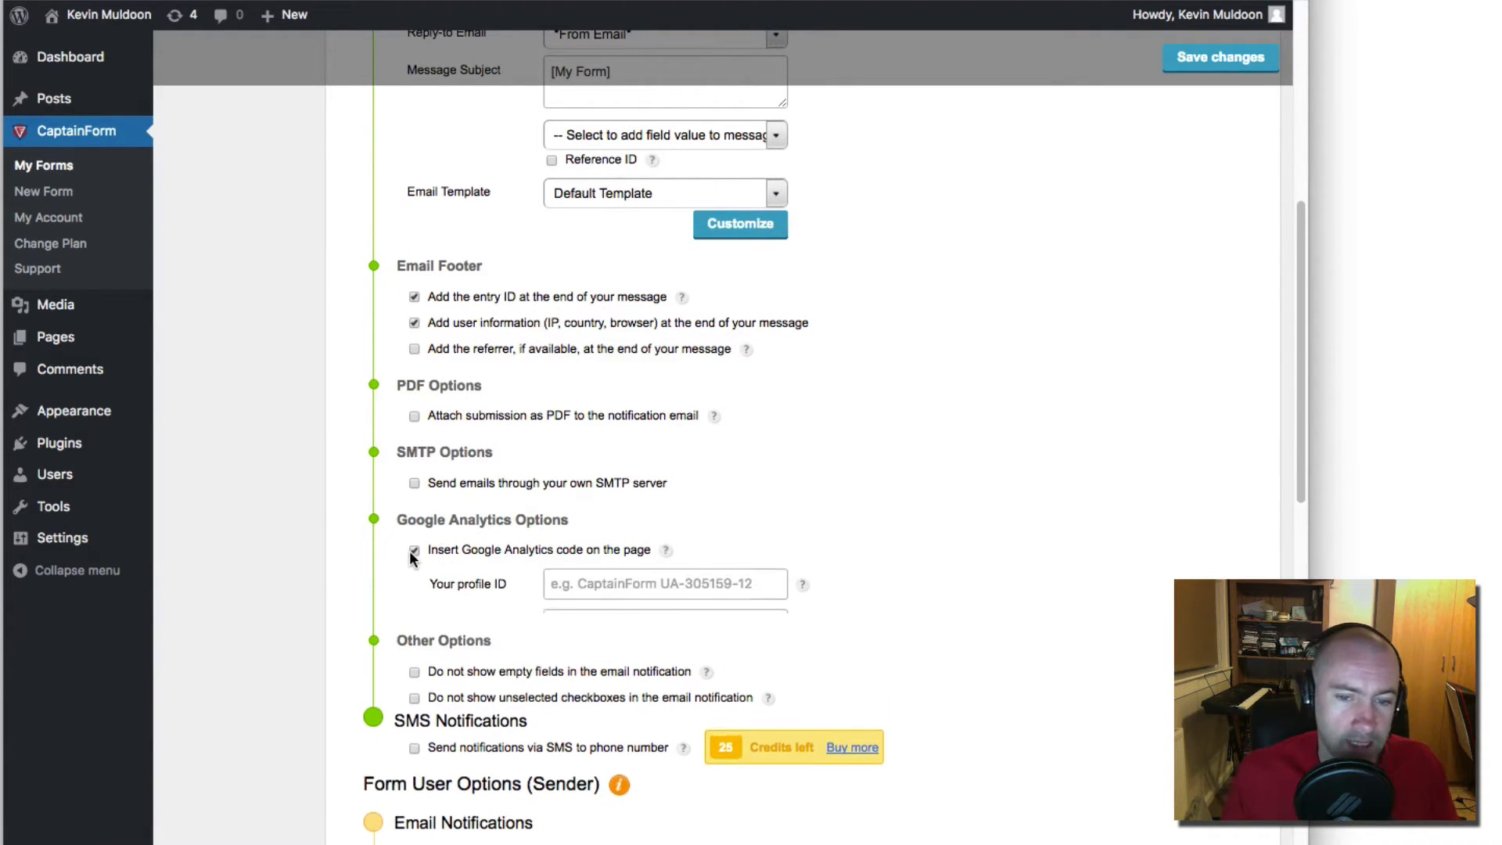
click(410, 551)
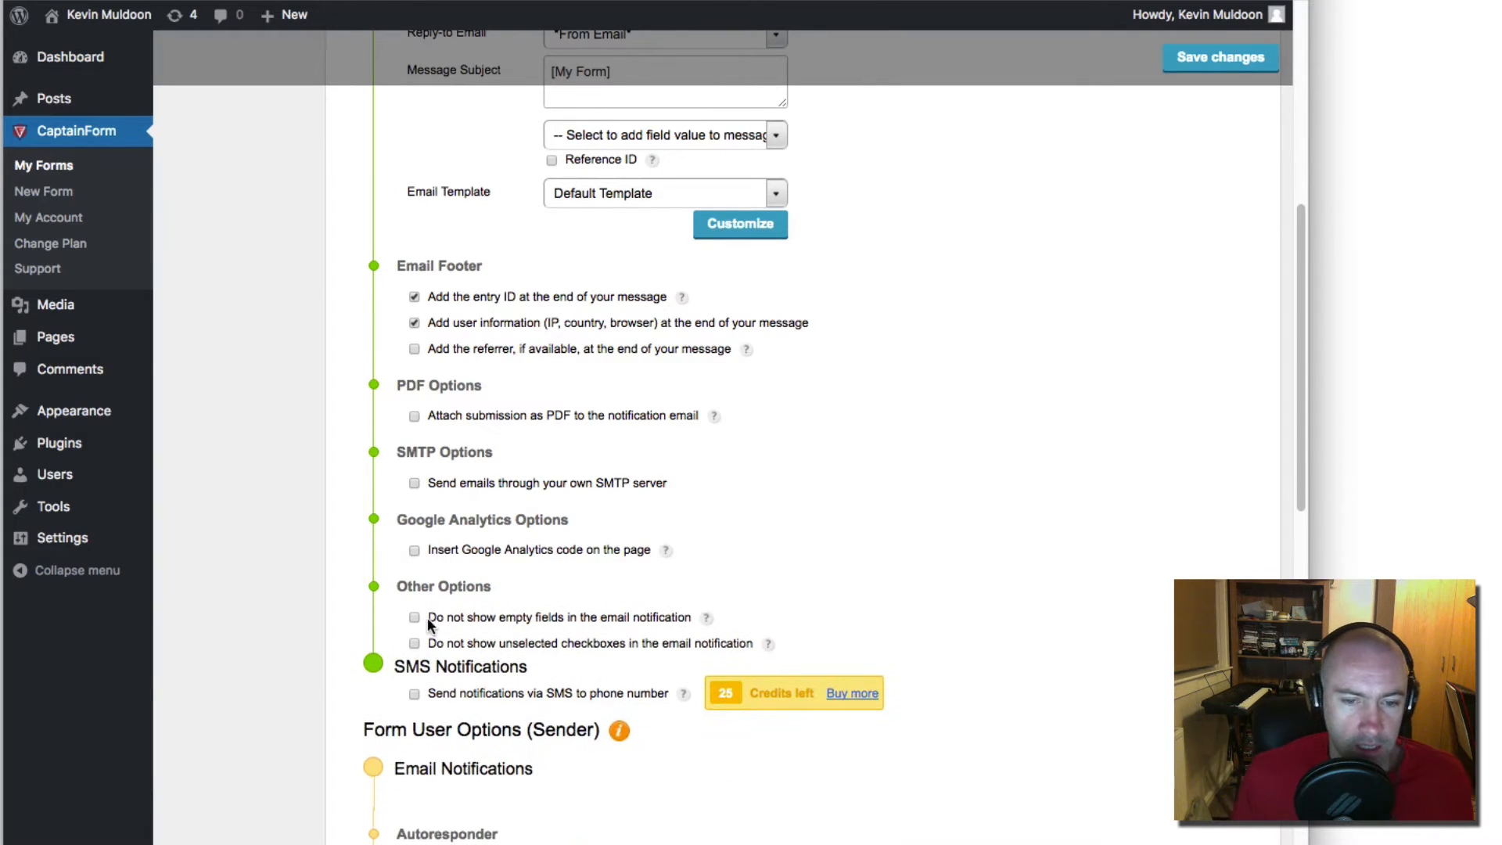
Step: Examine the SMS notification, autoresponder, submission copy and thank-you page options for the form
scroll(408, 634, down, 5)
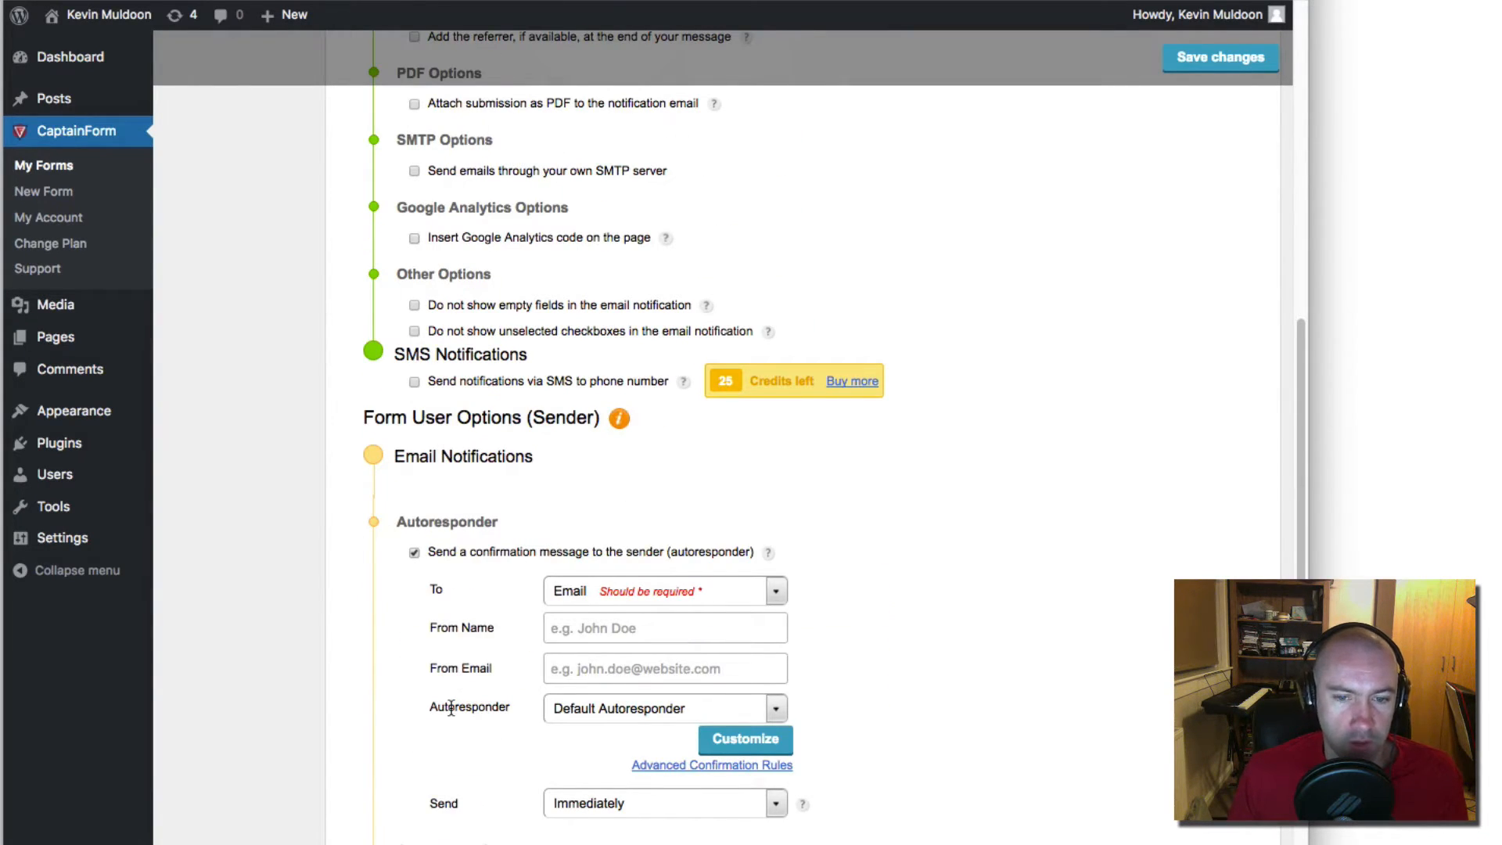
scroll(450, 708, down, 4)
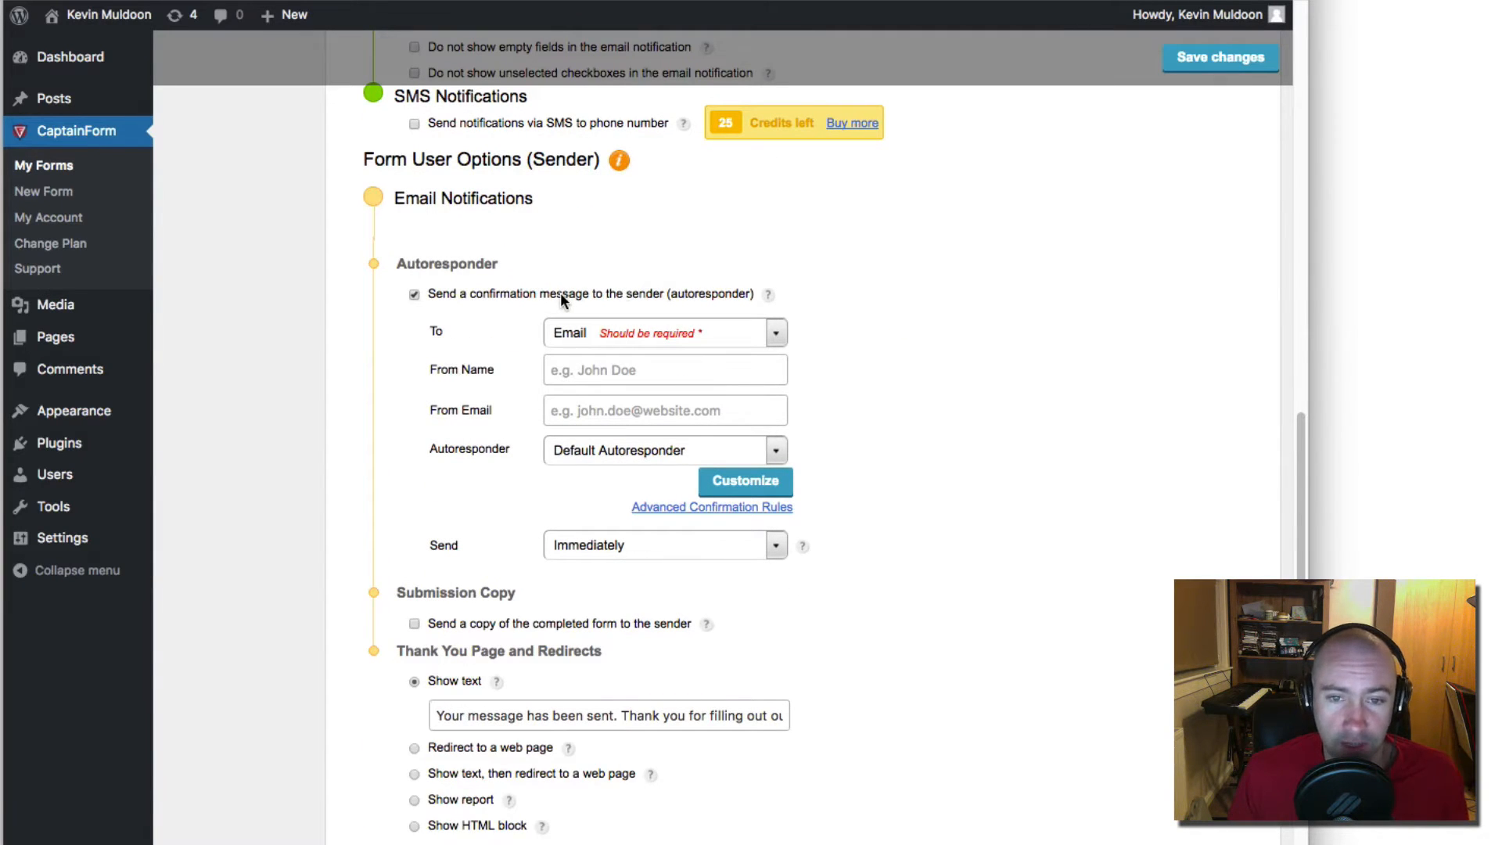
scroll(403, 604, down, 4)
scroll(402, 604, up, 3)
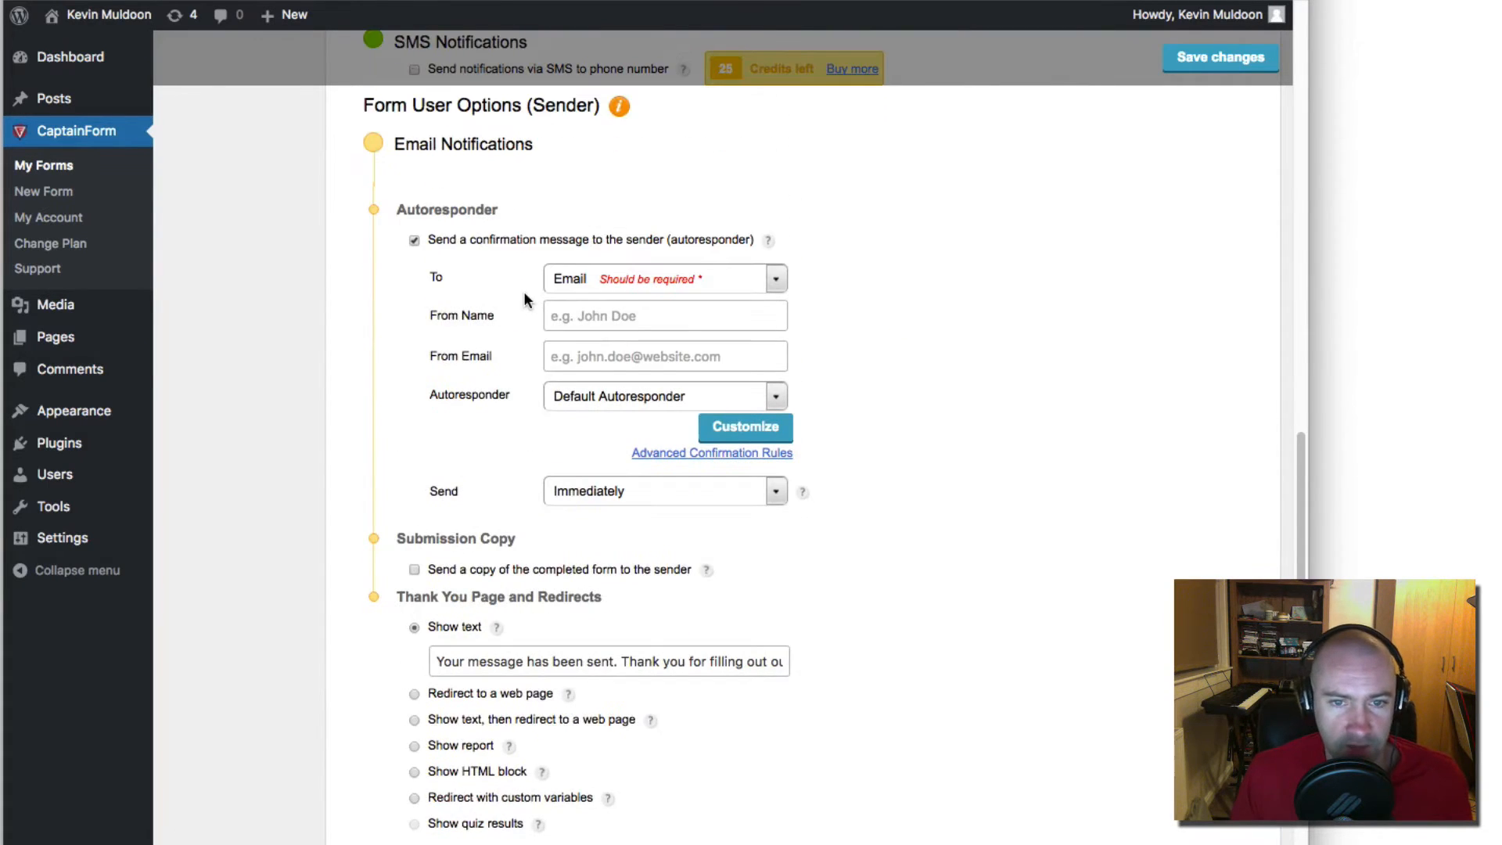
Step: View the autoresponder's advanced confirmation rules and go back over the full page of notification settings
triple_click(693, 453)
click(692, 454)
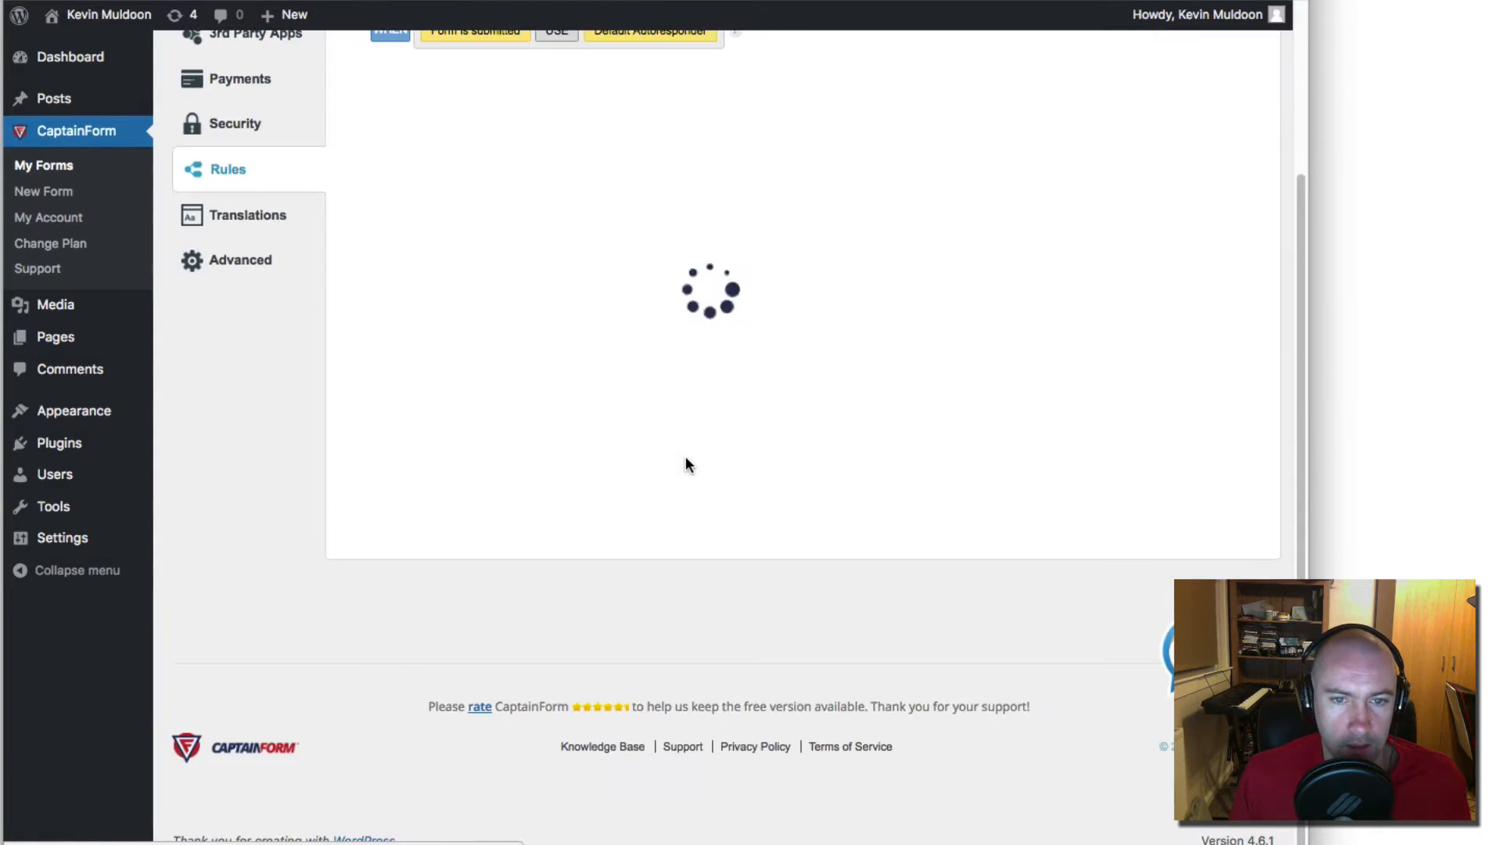
click(260, 156)
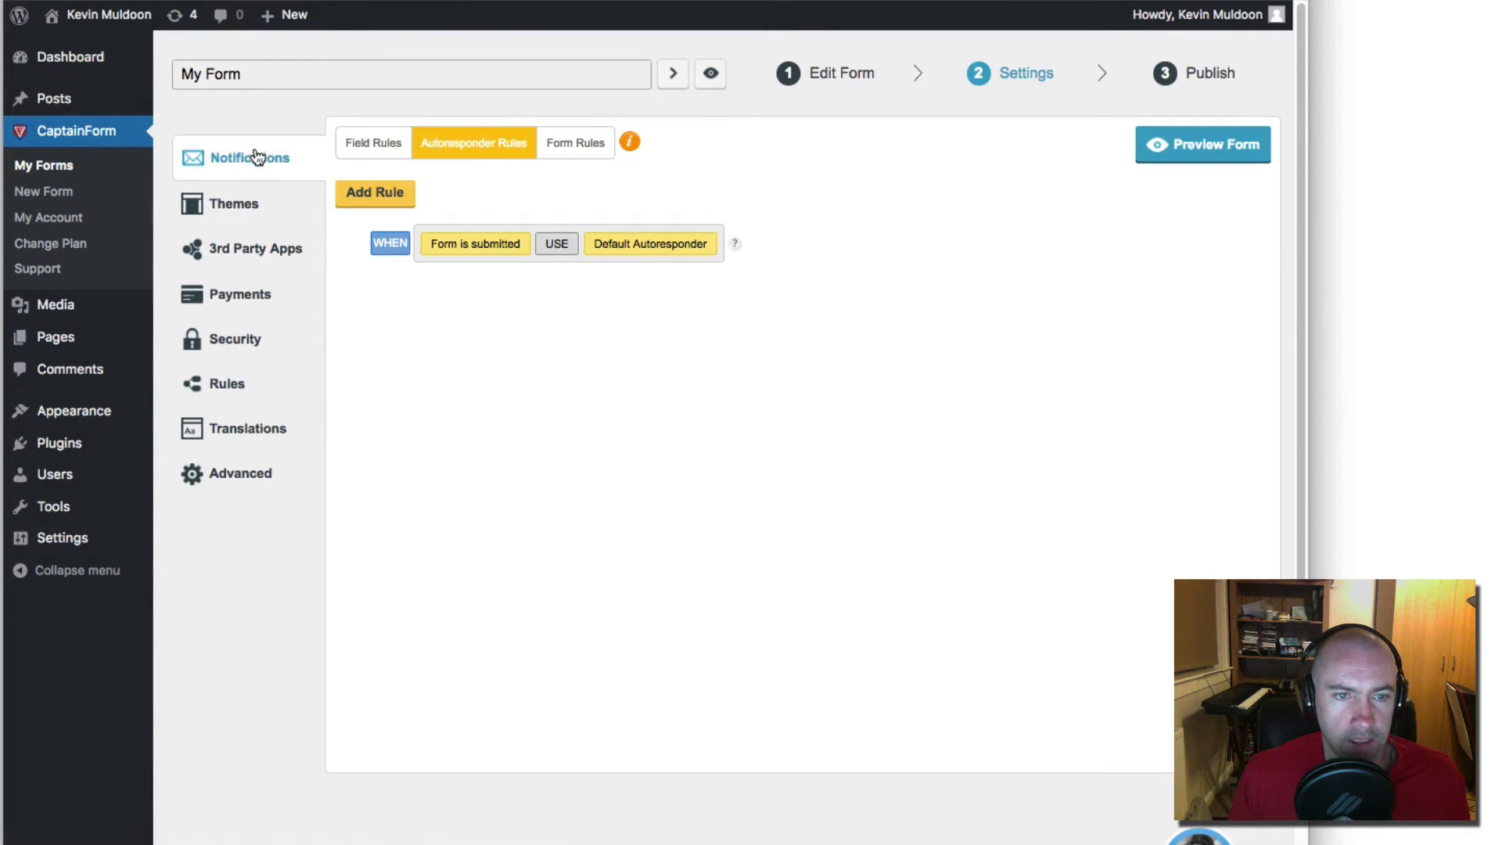
scroll(457, 620, down, 15)
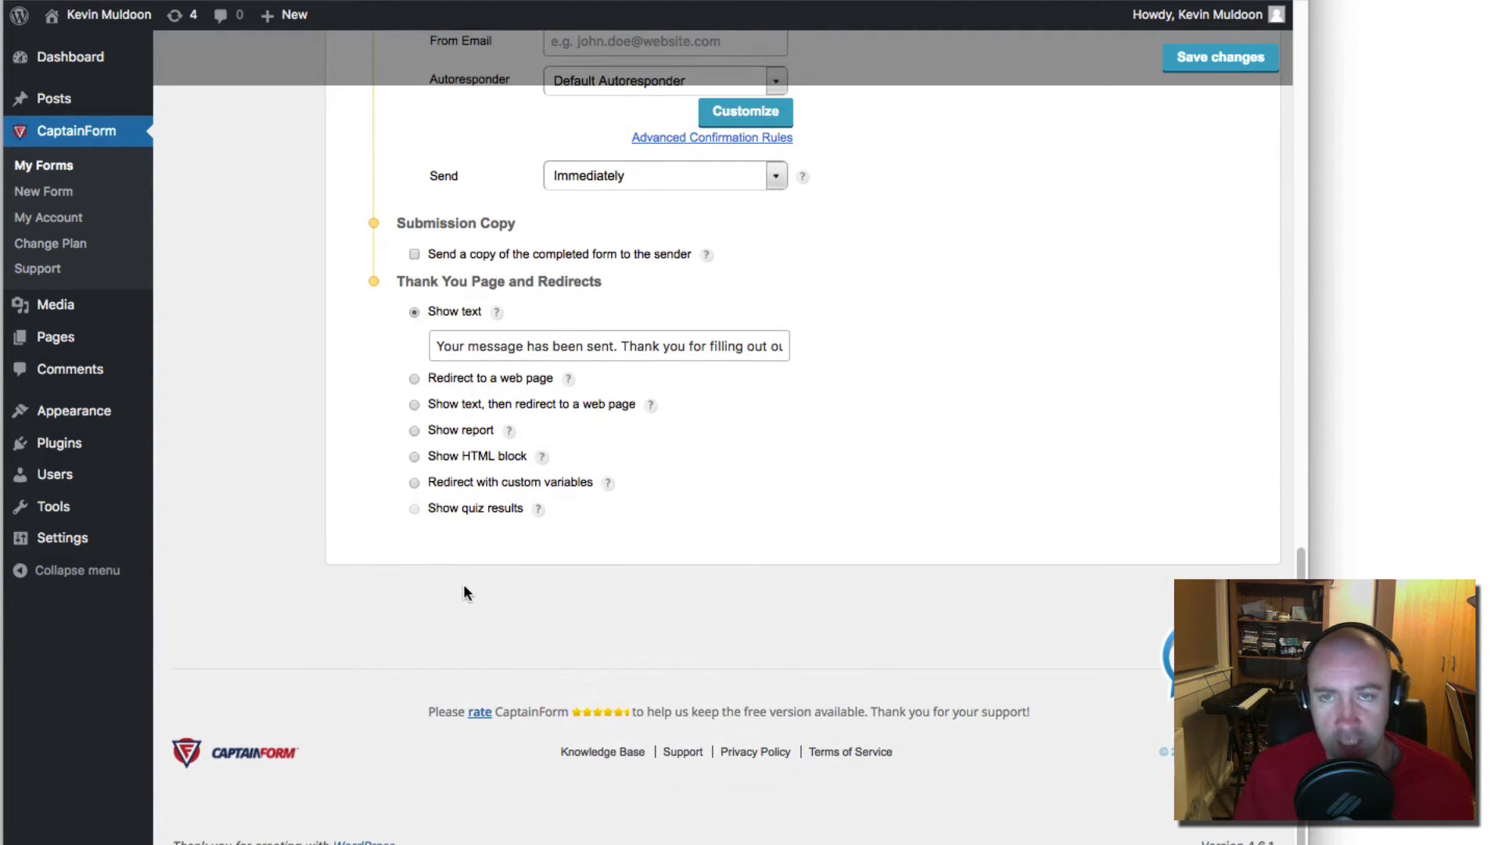
scroll(464, 587, up, 15)
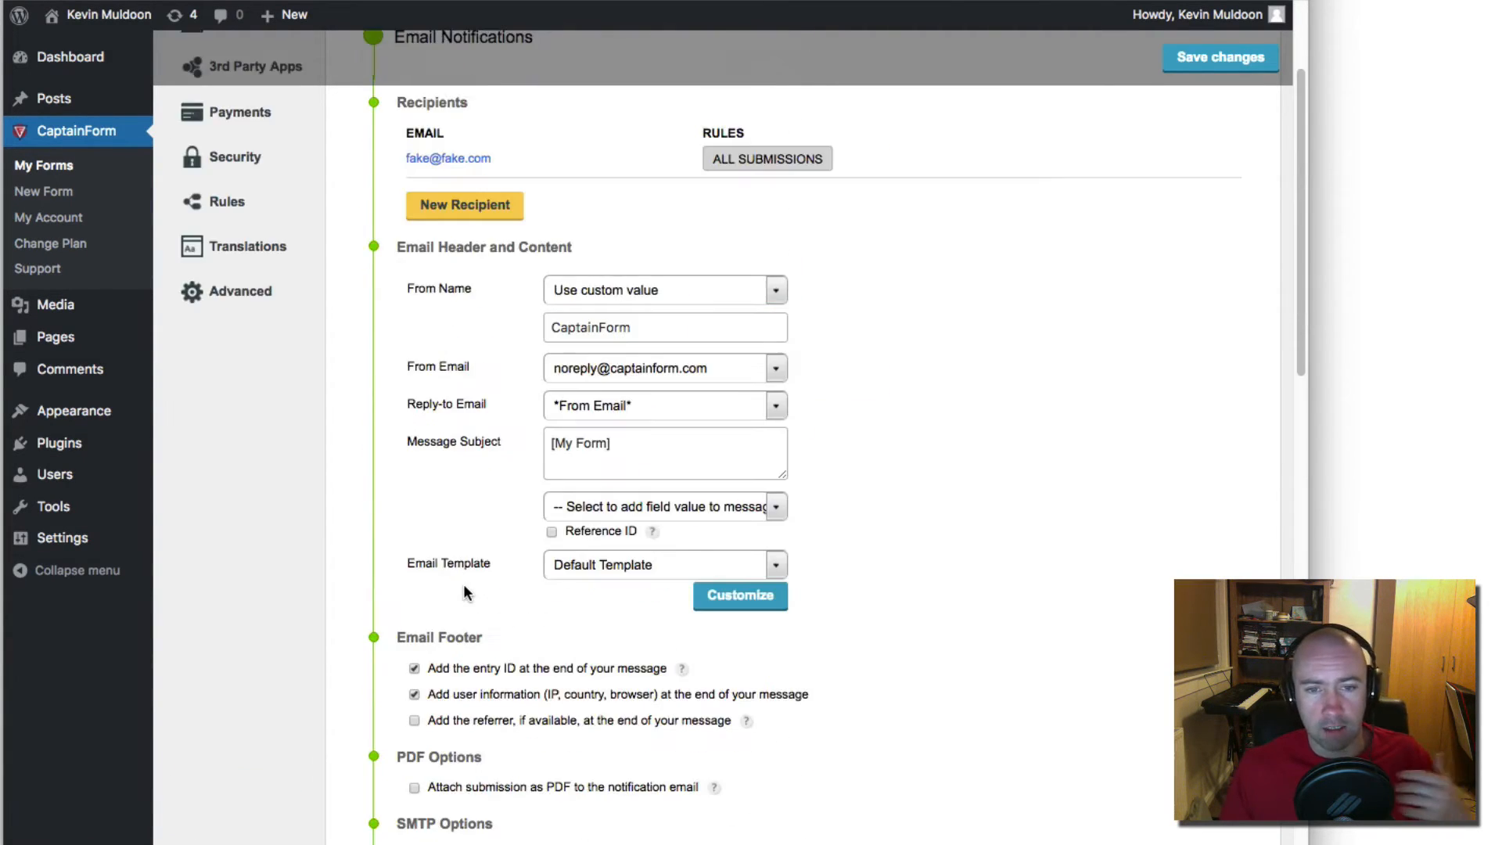
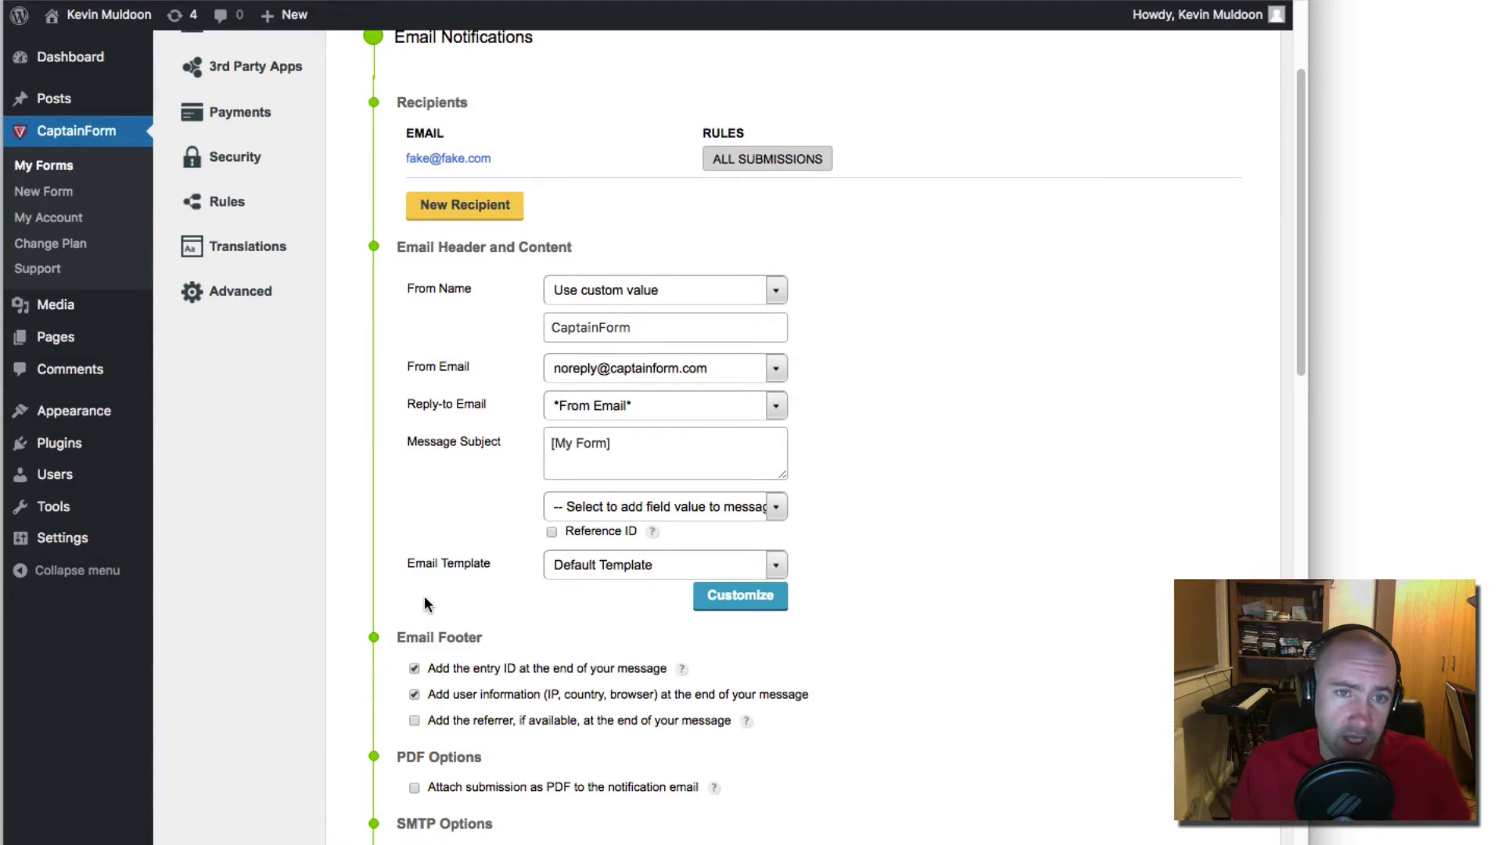
scroll(424, 597, up, 1)
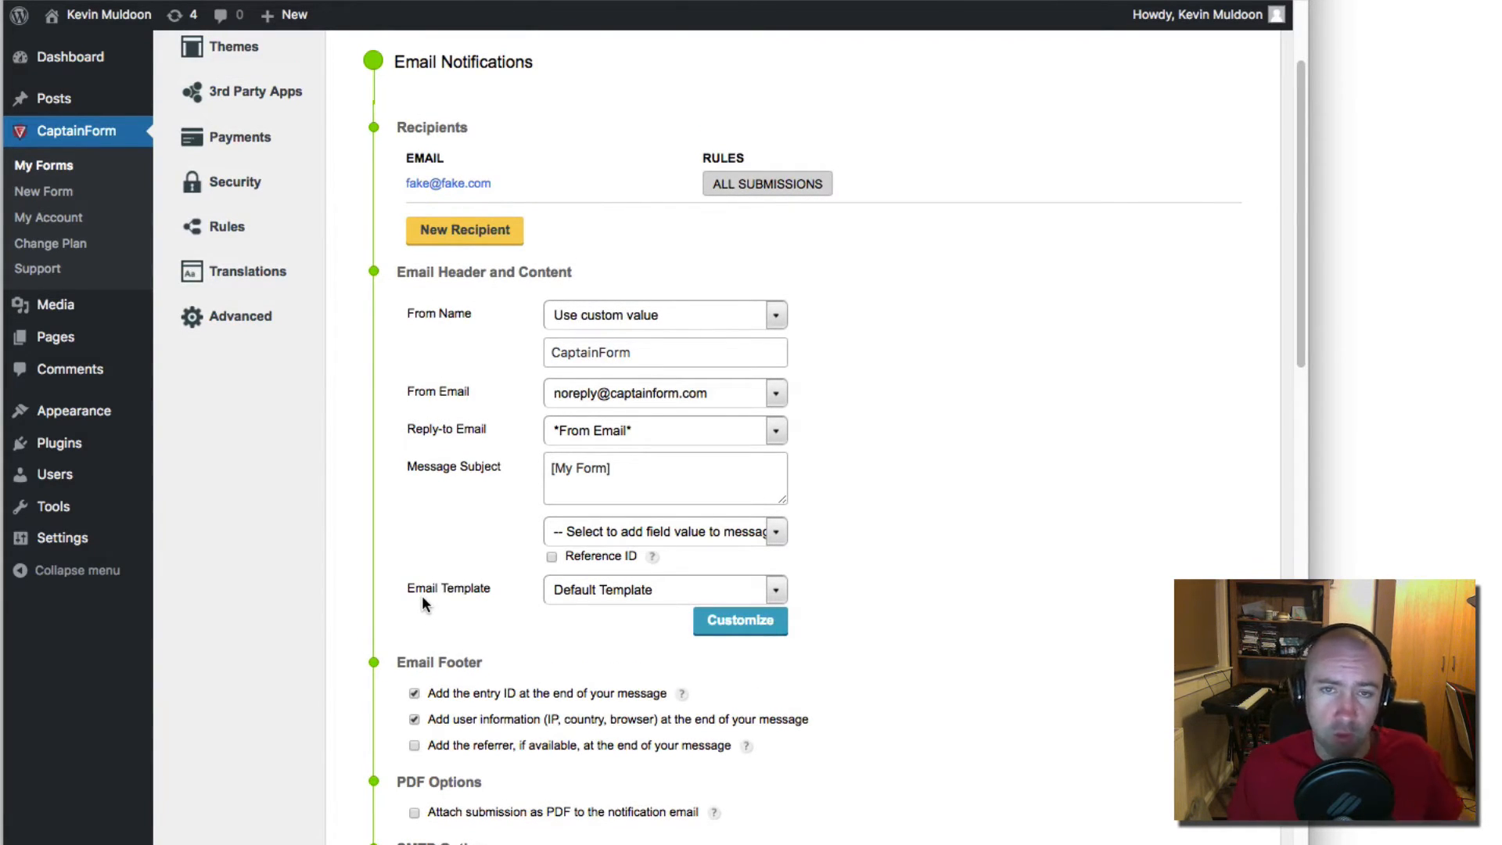
Step: View the third-party applications that can be added and open the form's theme settings with the theme editor
click(241, 101)
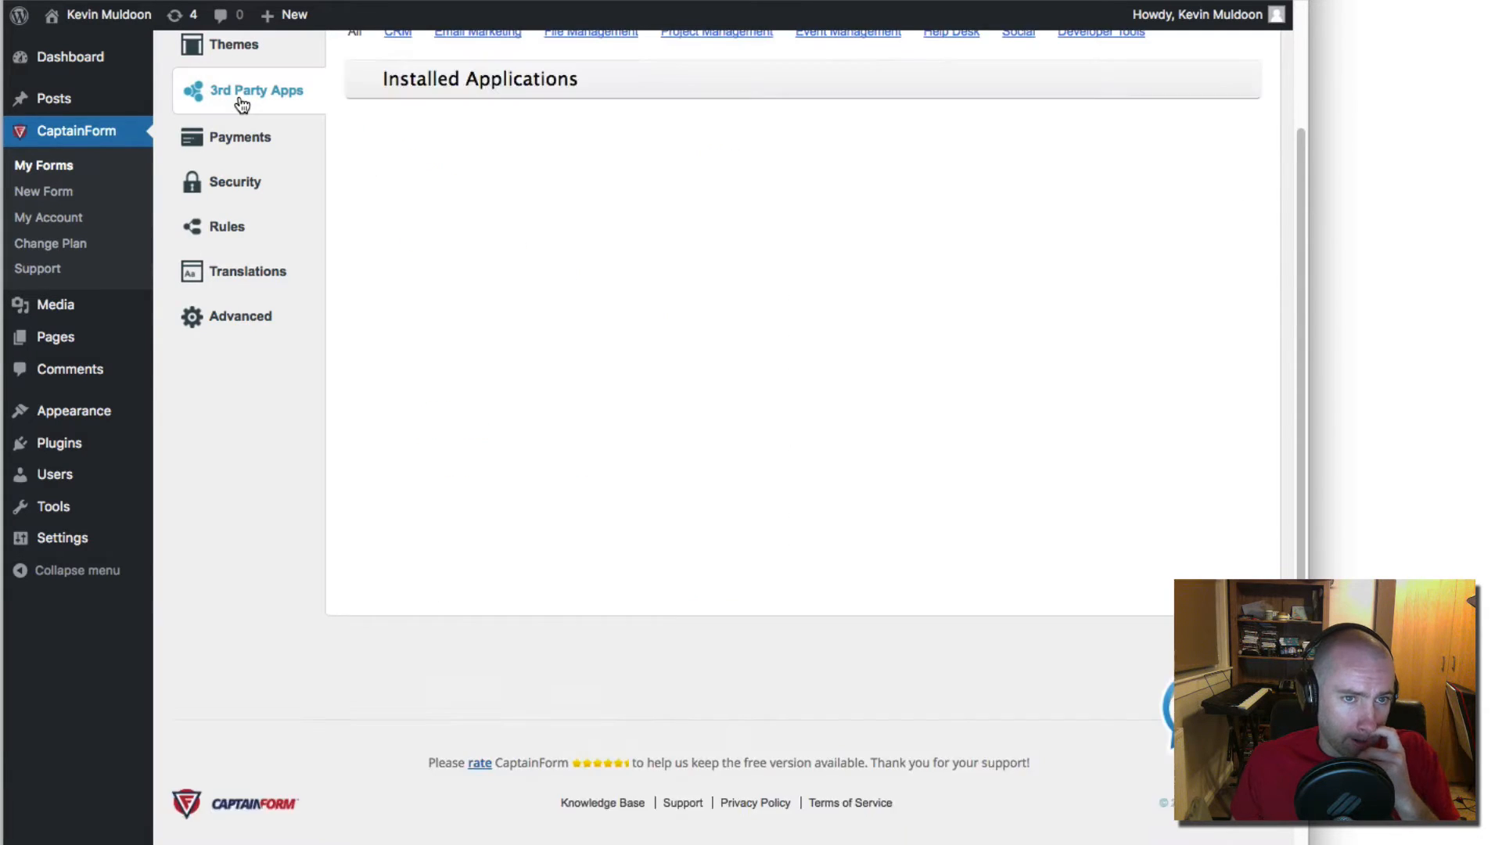
scroll(270, 328, up, 3)
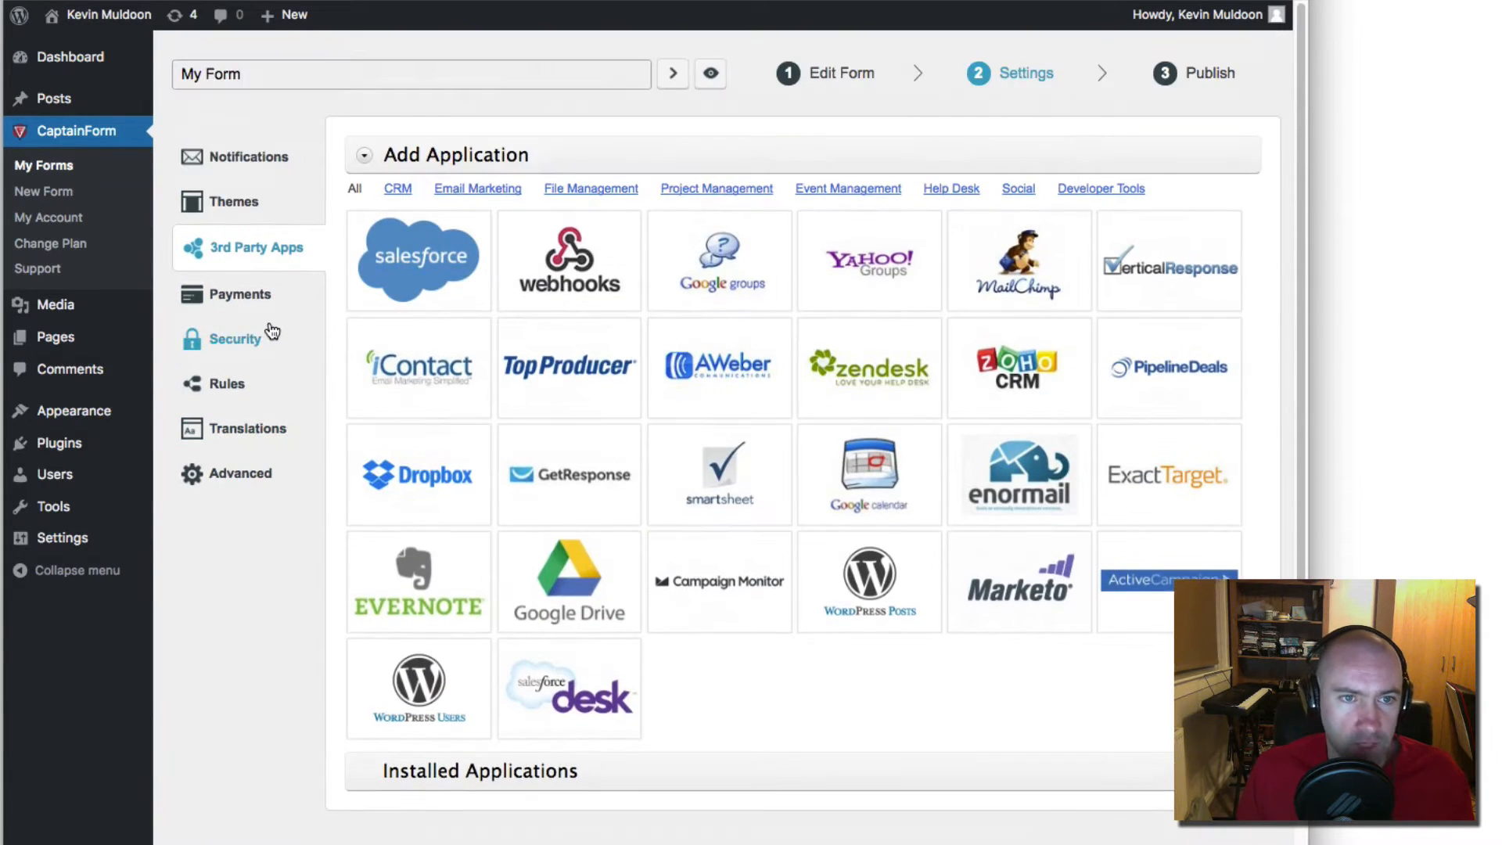
click(235, 202)
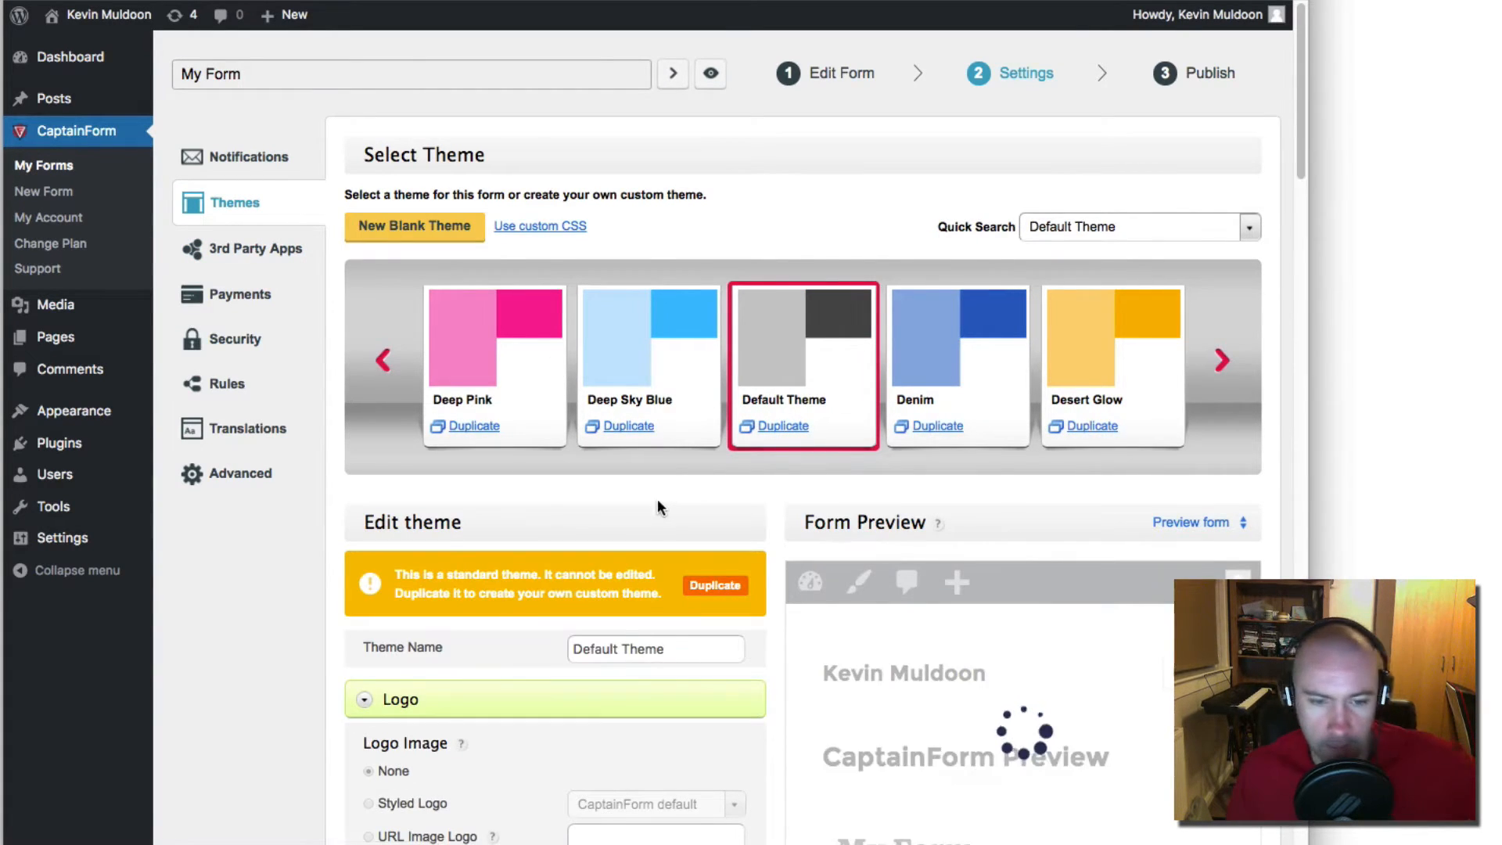
scroll(657, 501, down, 3)
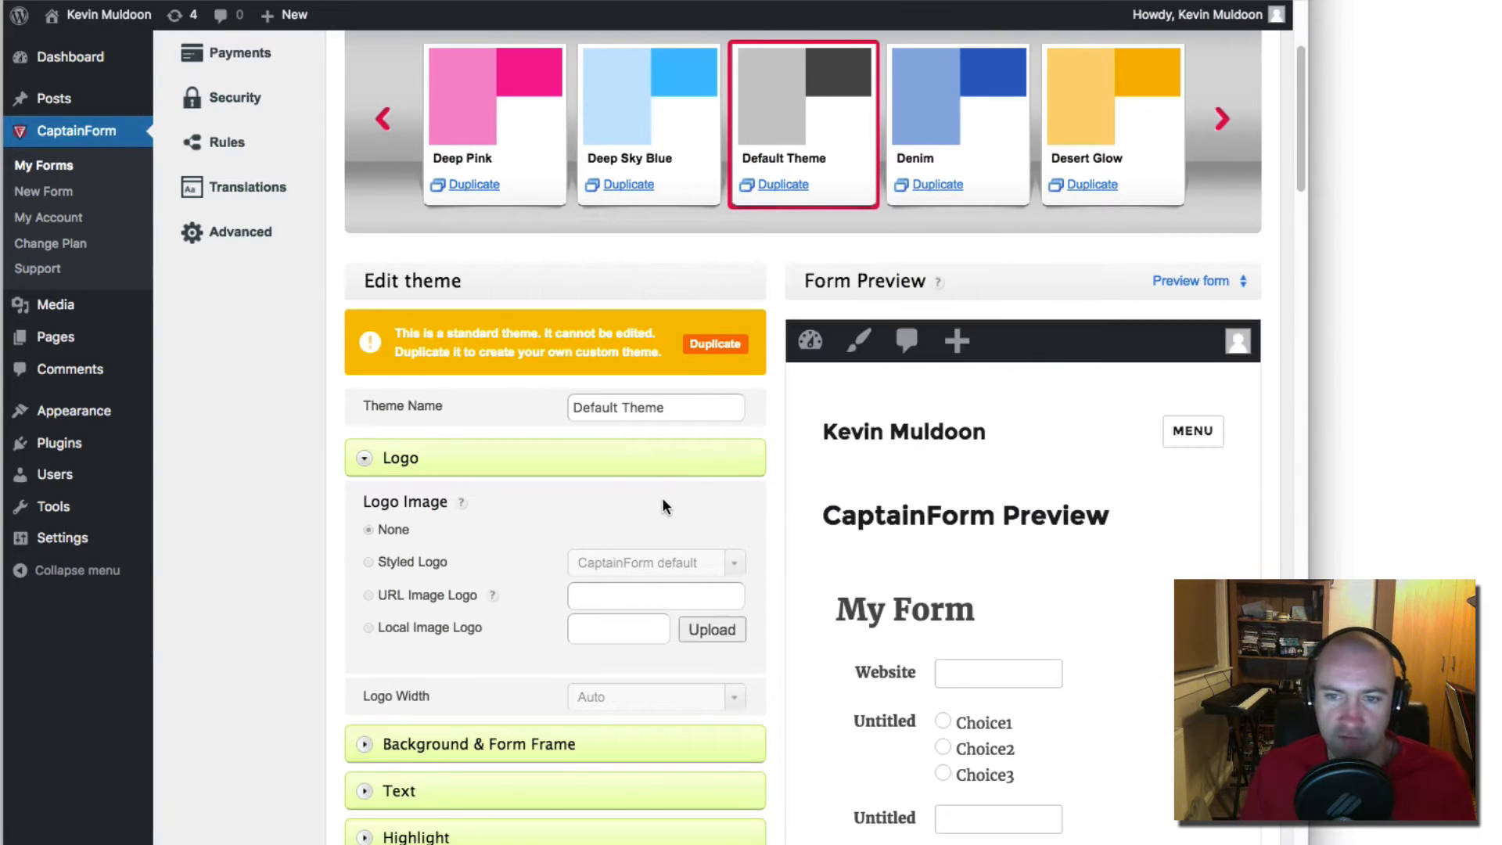
scroll(661, 505, down, 1)
Step: Try the As popup and In page/post previews of the form from the theme settings
click(1205, 185)
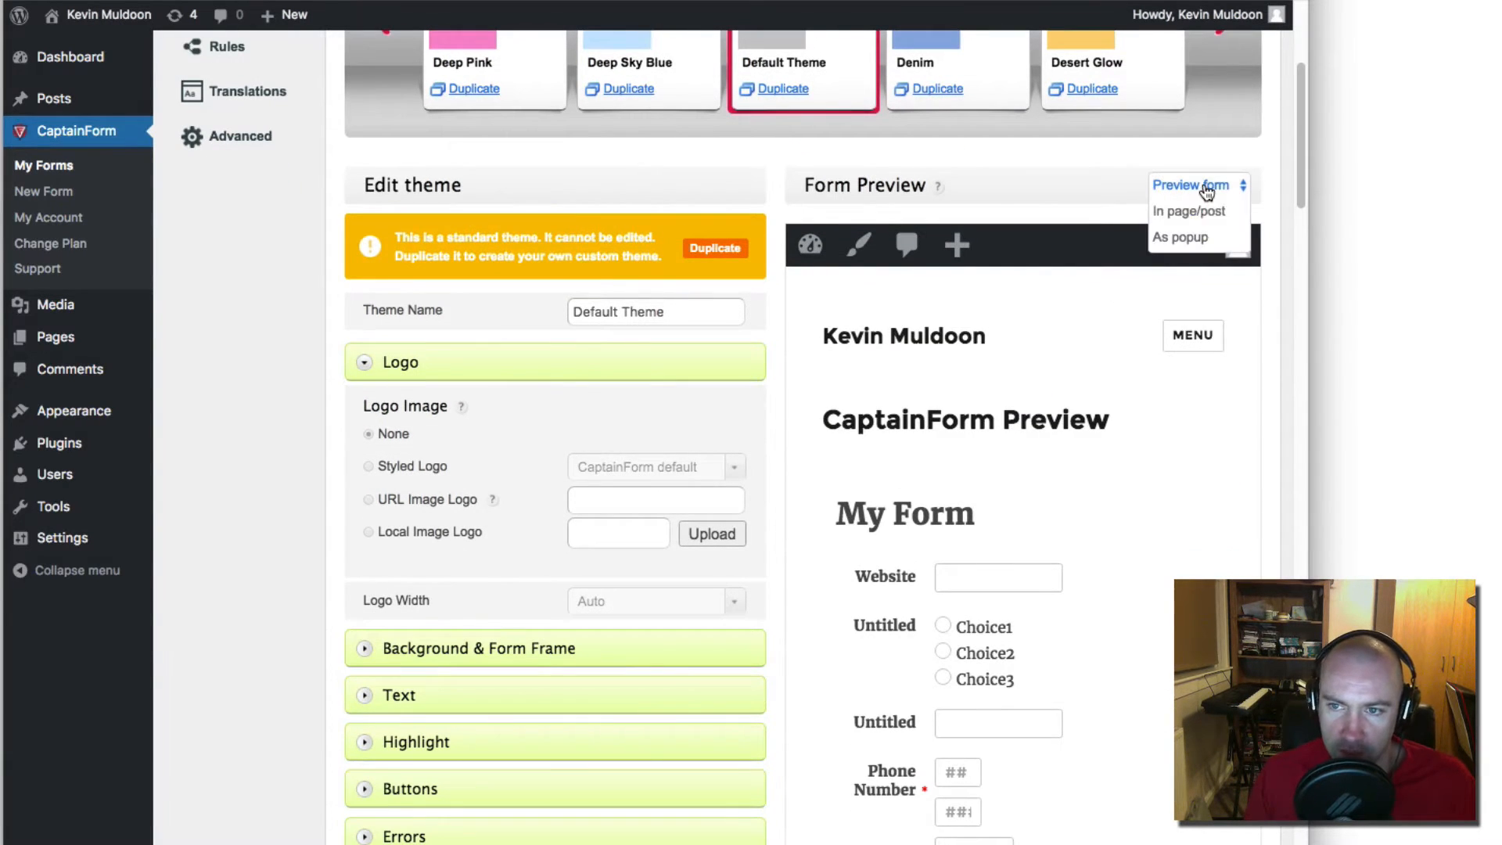
click(1179, 237)
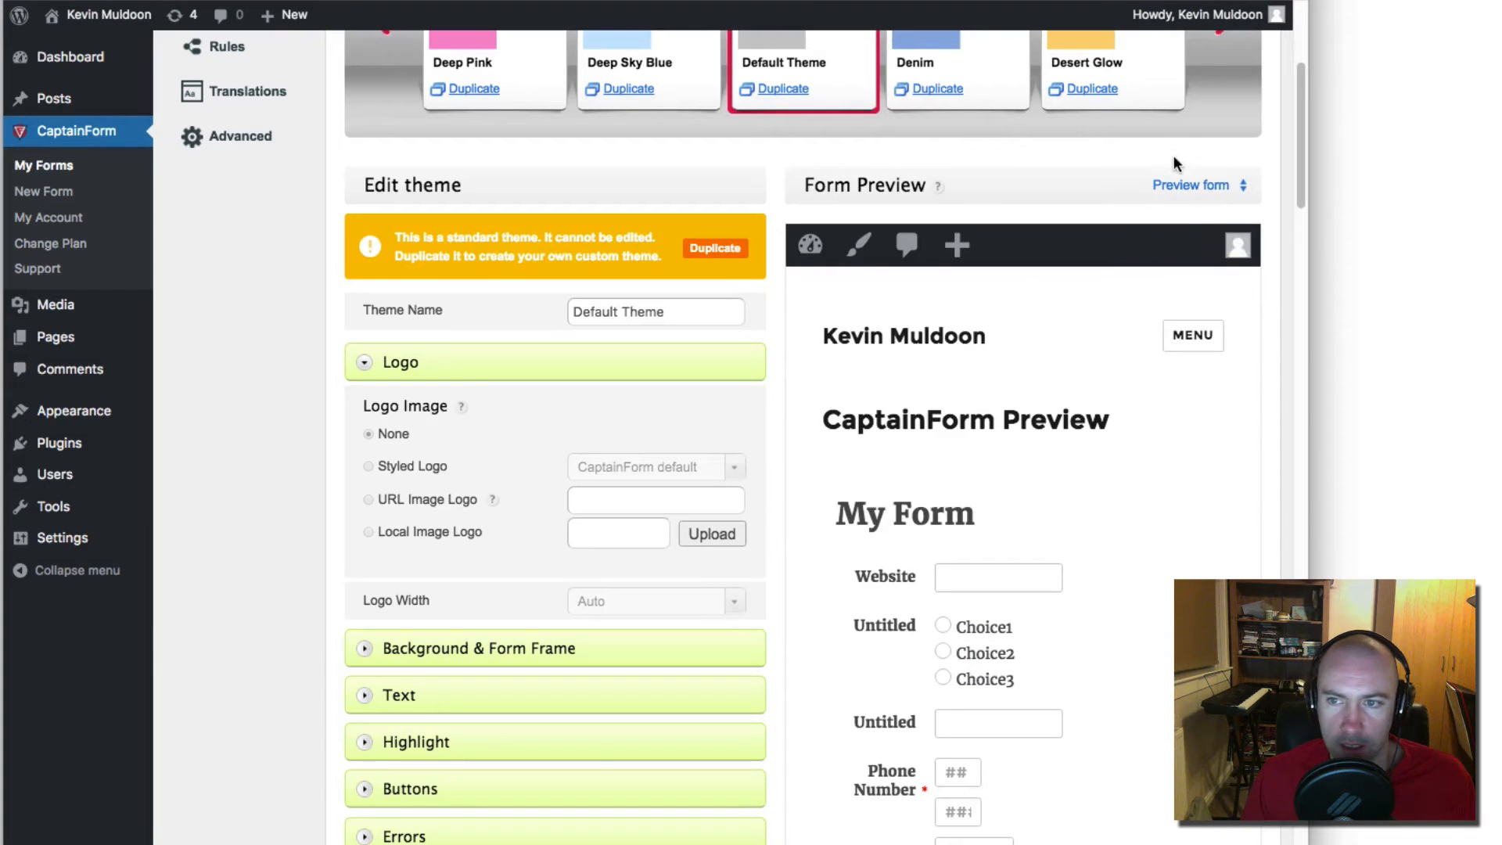
click(1183, 185)
click(1186, 211)
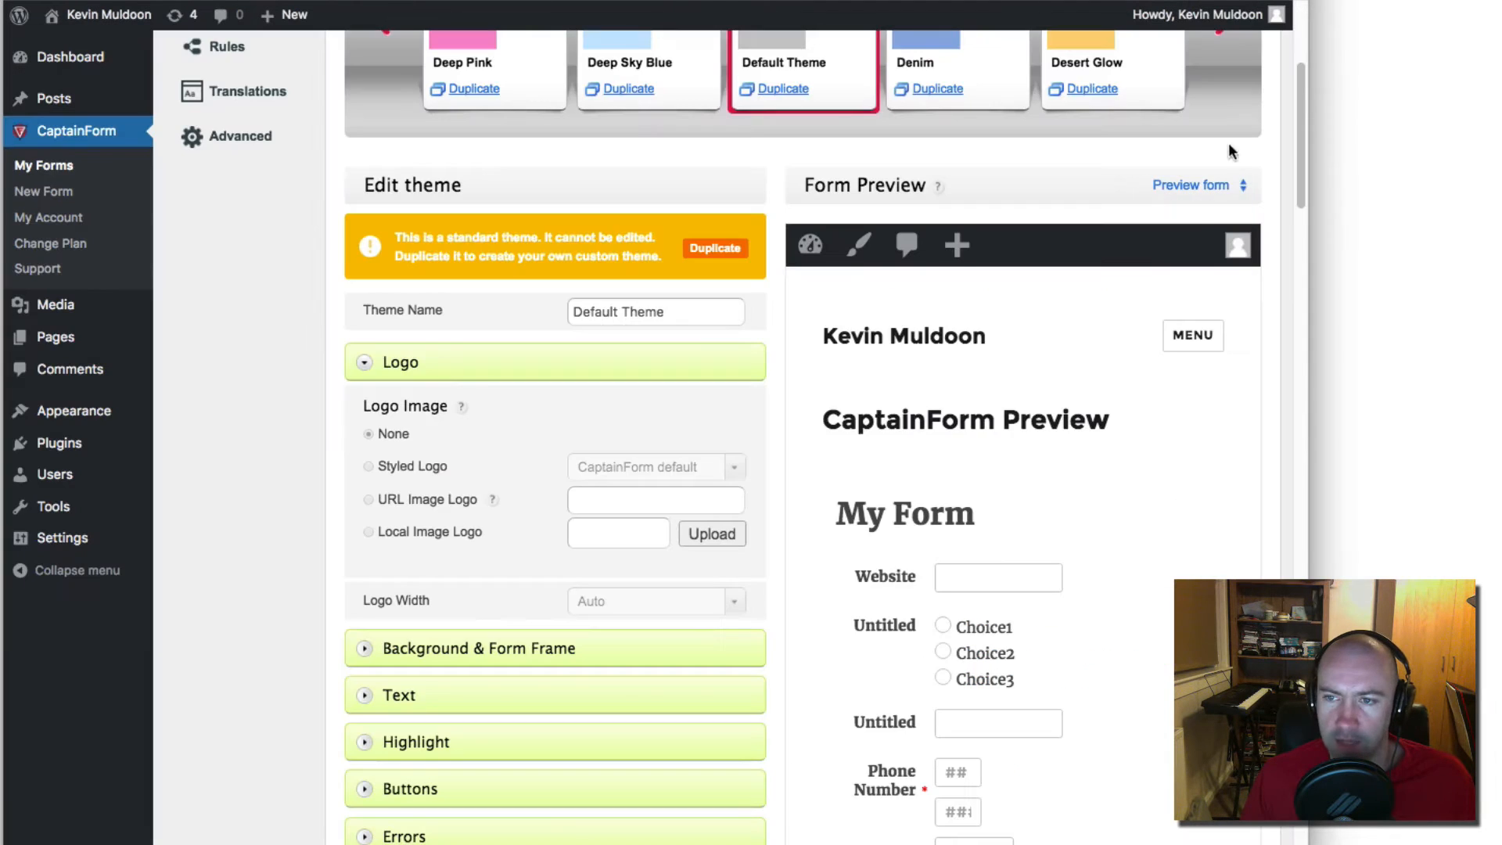
Step: Open the As popup preview of the form, examine its fields down to the submit button and return to the theme settings
click(1192, 186)
click(1187, 241)
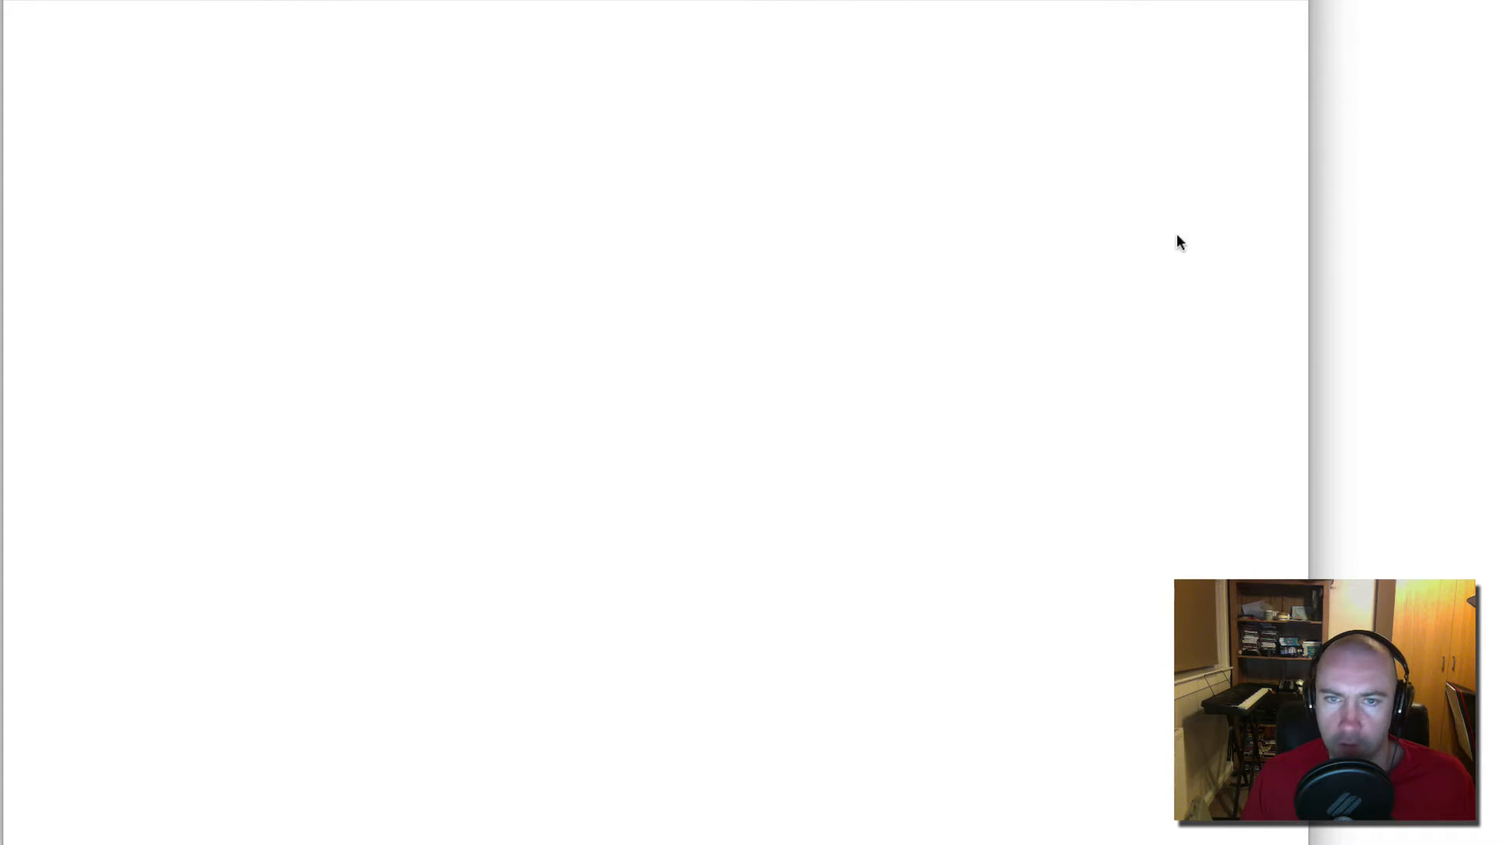
scroll(616, 485, down, 12)
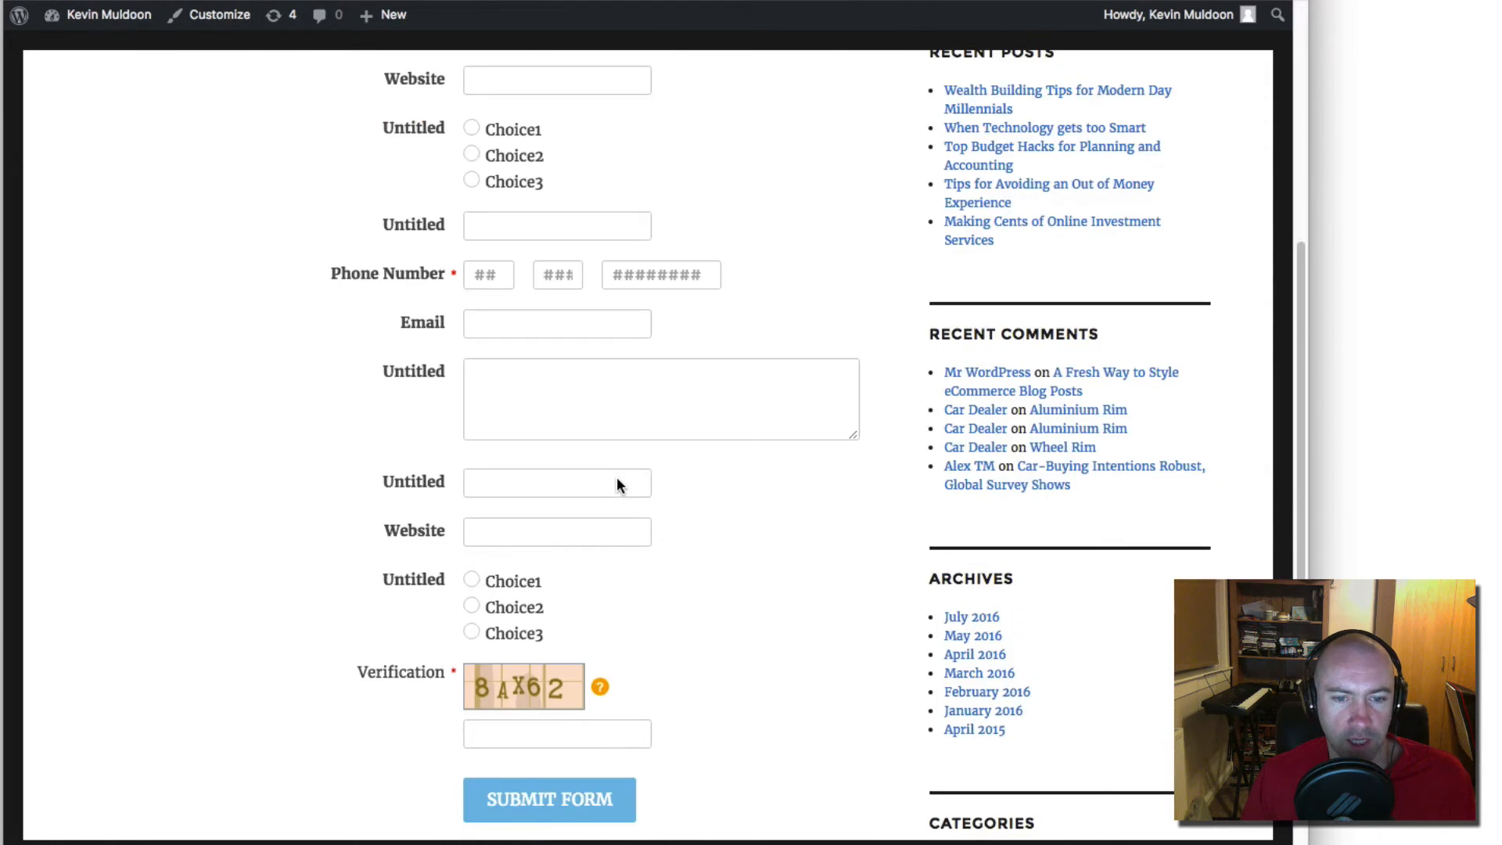
scroll(617, 485, up, 12)
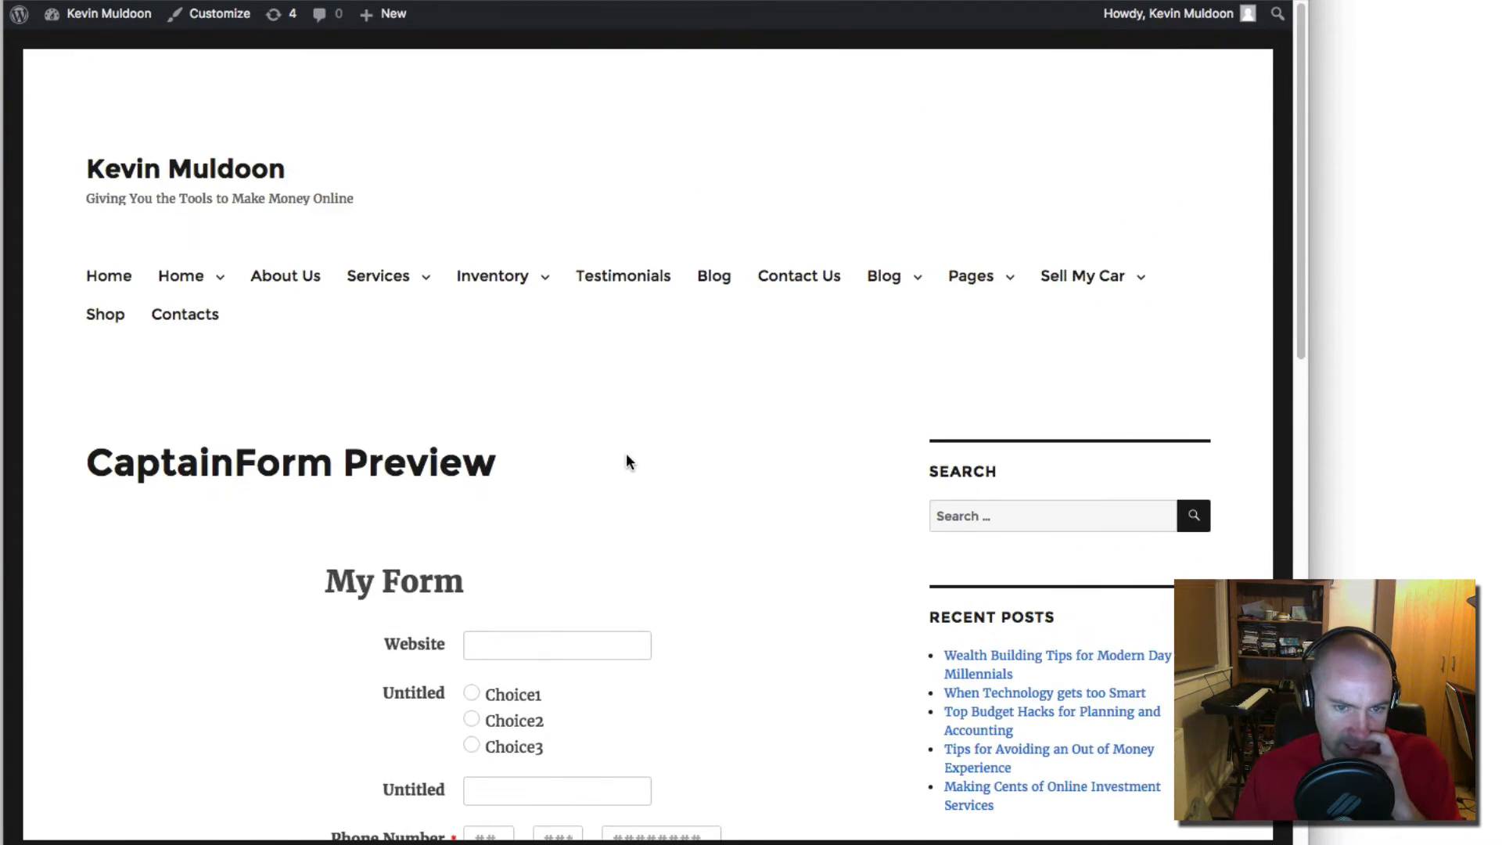
scroll(626, 459, down, 4)
scroll(626, 460, down, 6)
scroll(626, 461, up, 4)
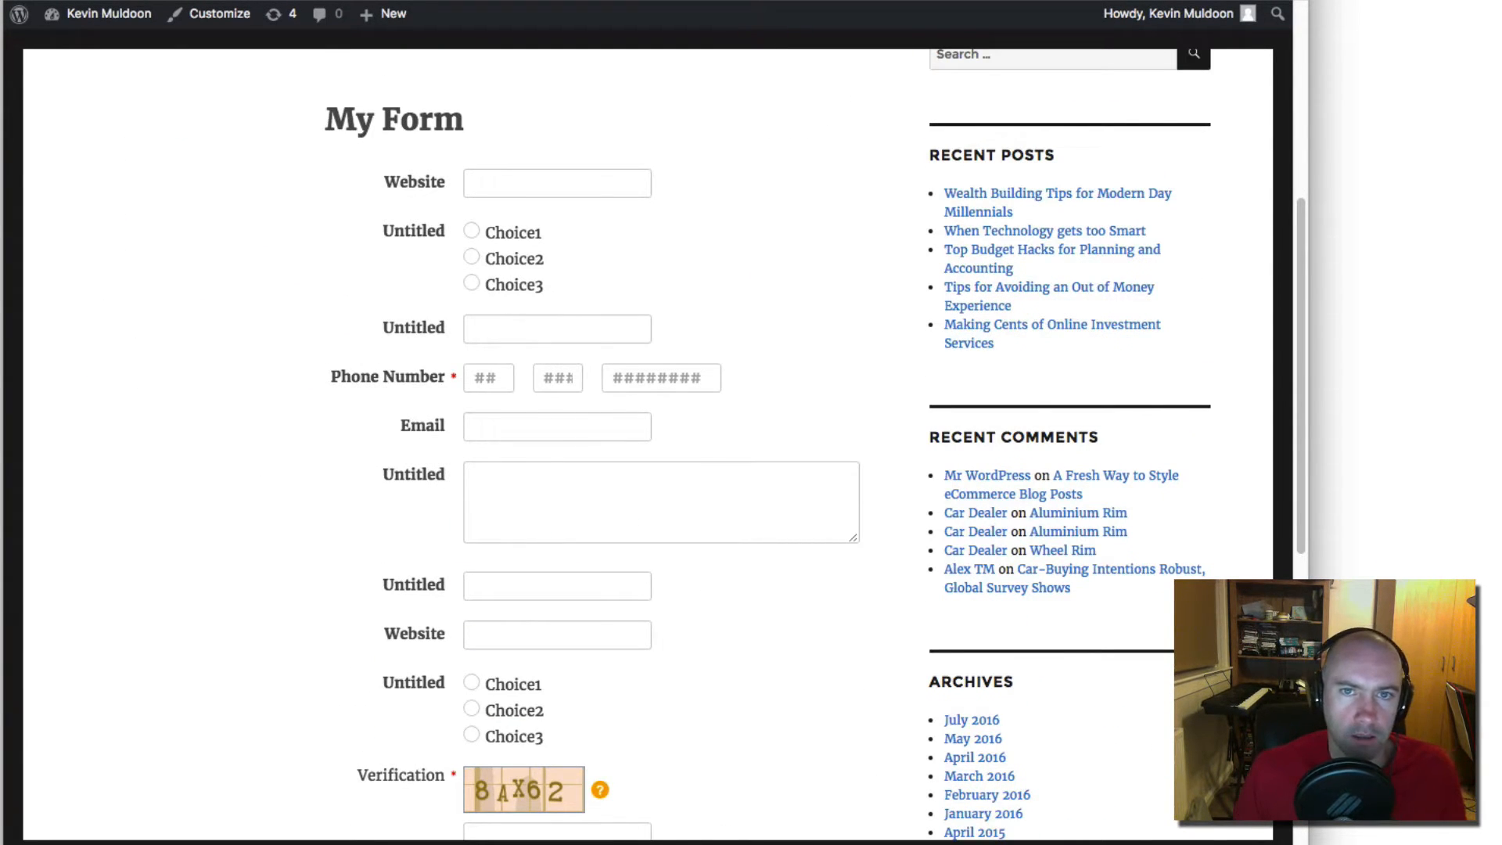
key(ctrl+shift+Tab)
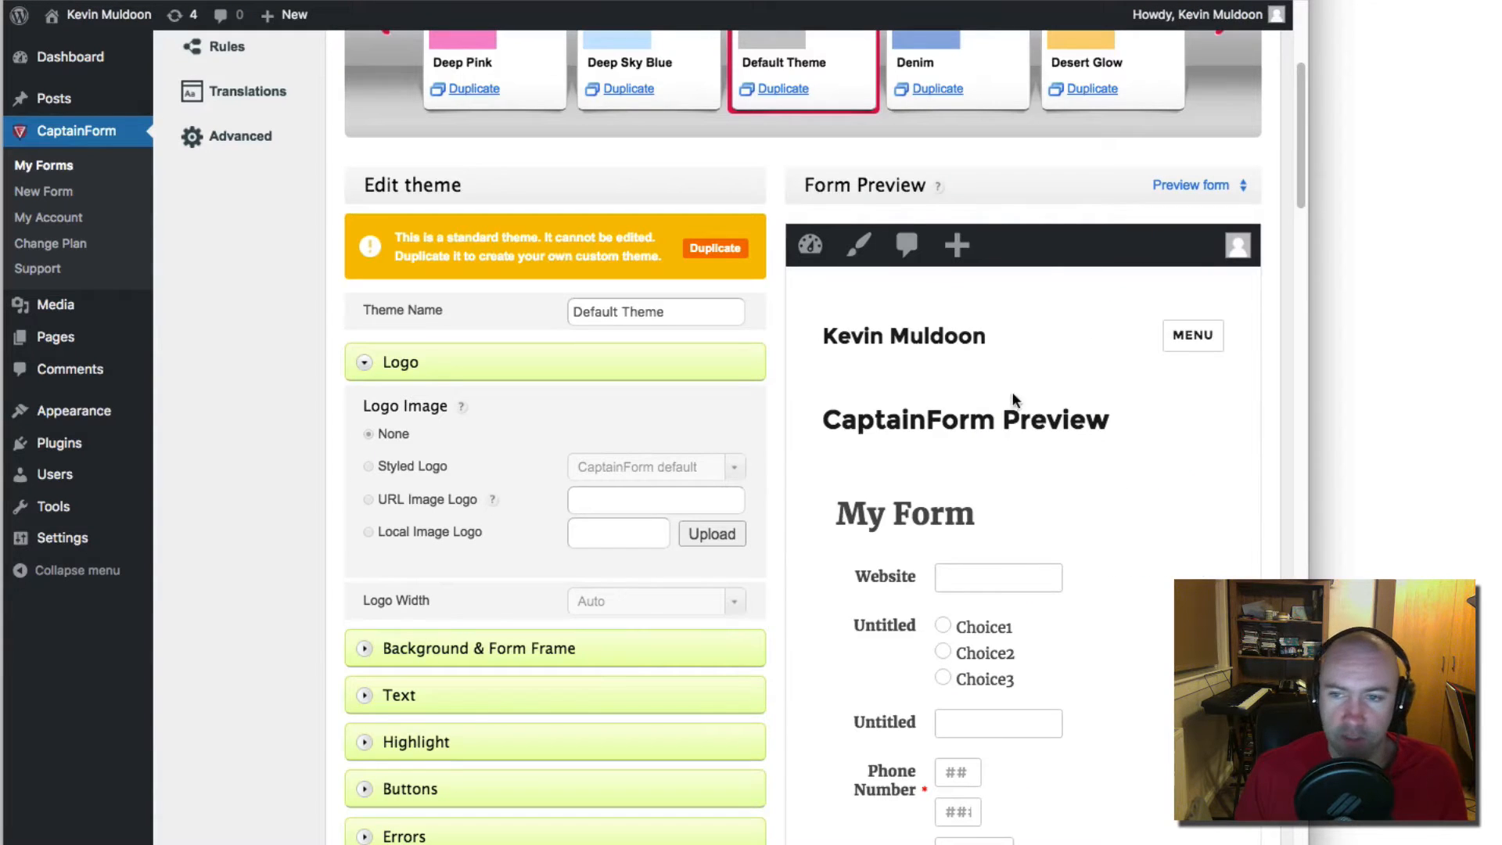
Step: Browse the theme carousel to Desert Glow and check the custom themes allowance of the paid plans on the pricing page
scroll(851, 364, up, 2)
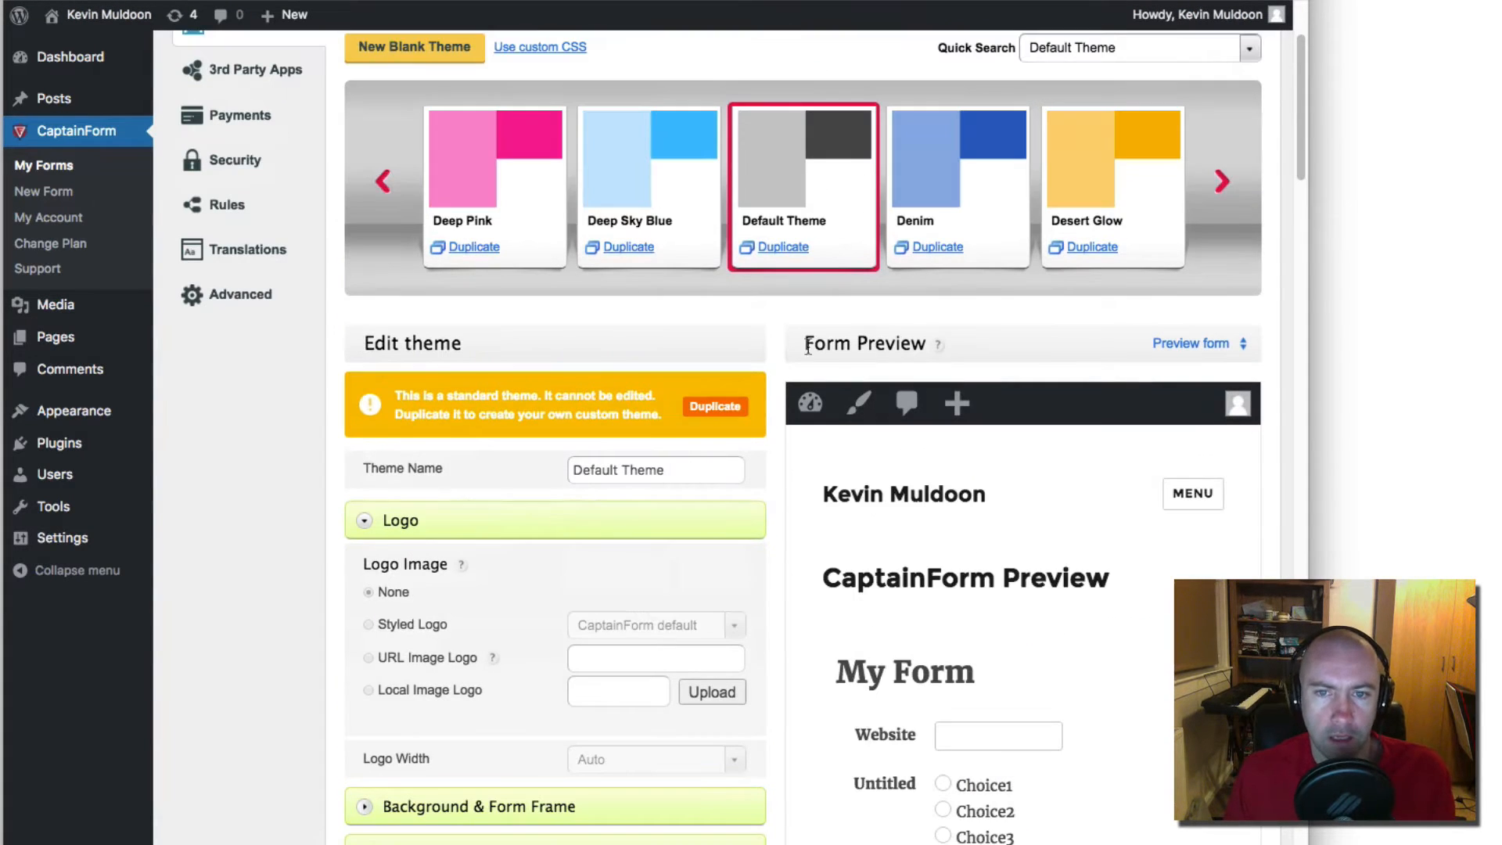
click(1219, 190)
click(1219, 190)
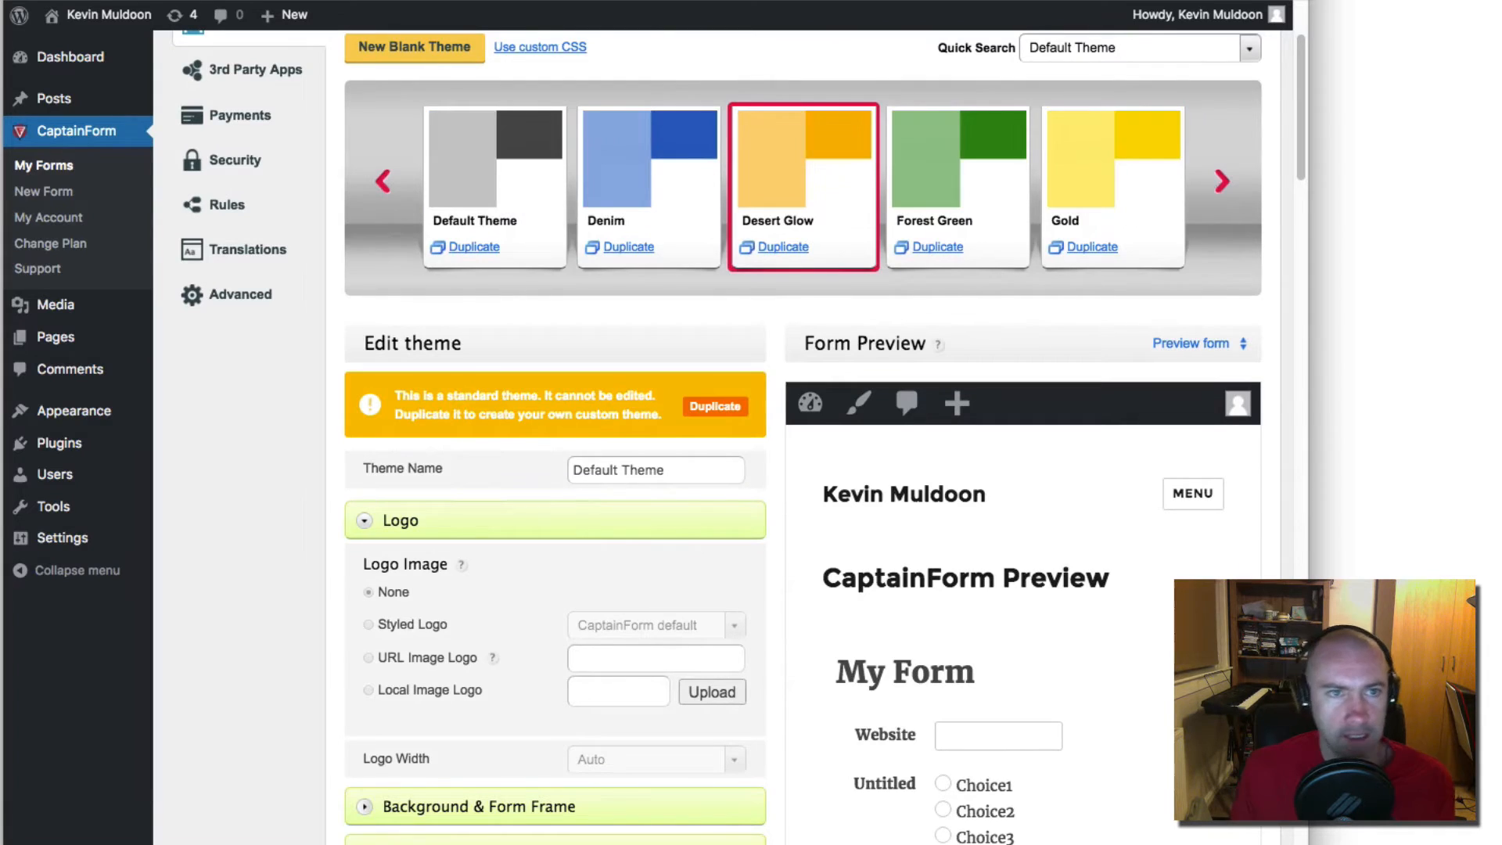
key(ctrl+Tab)
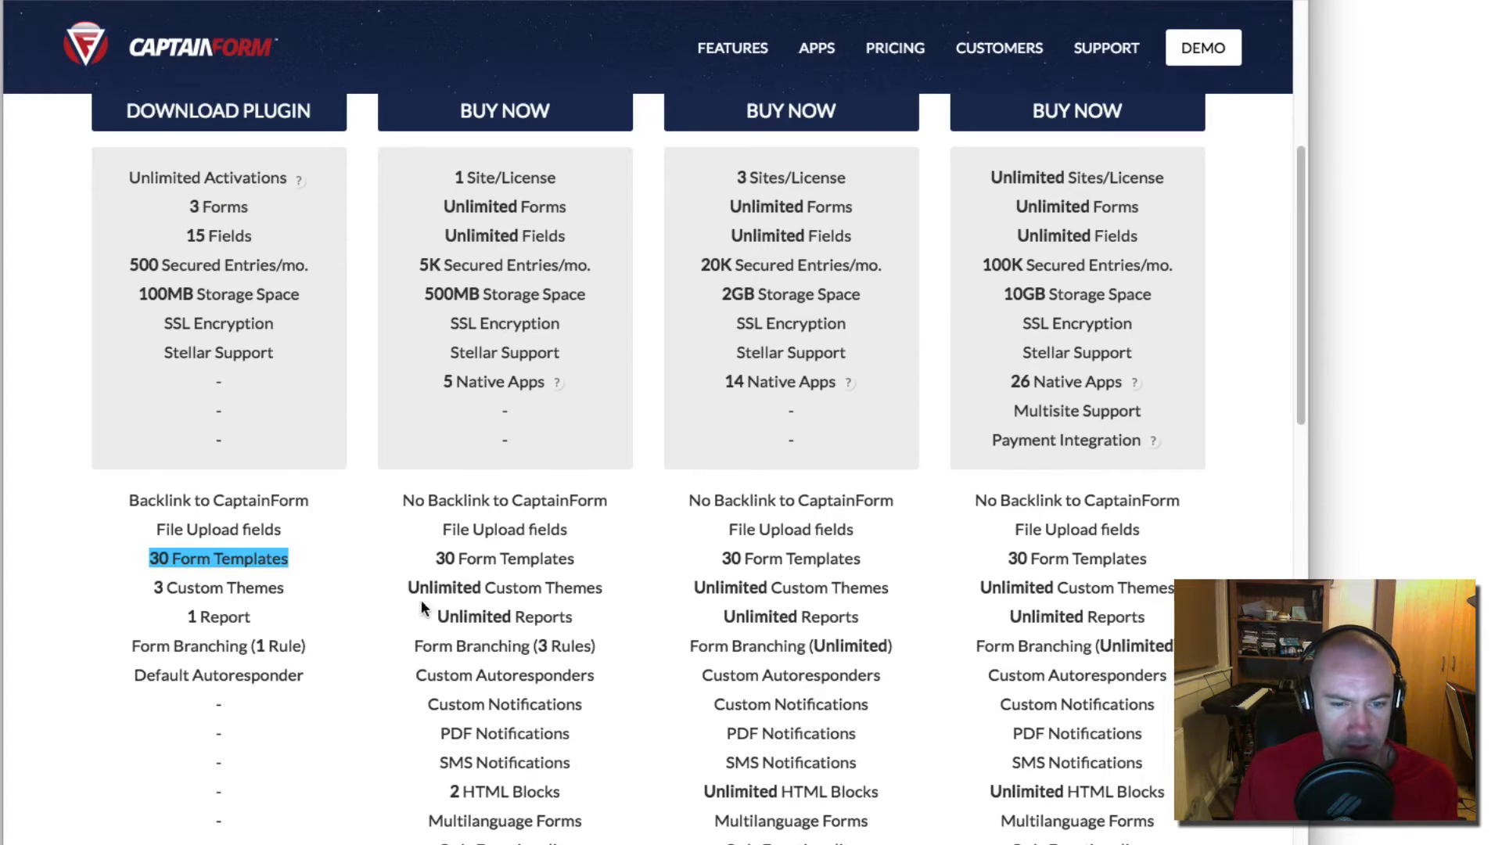
drag(408, 587, 631, 588)
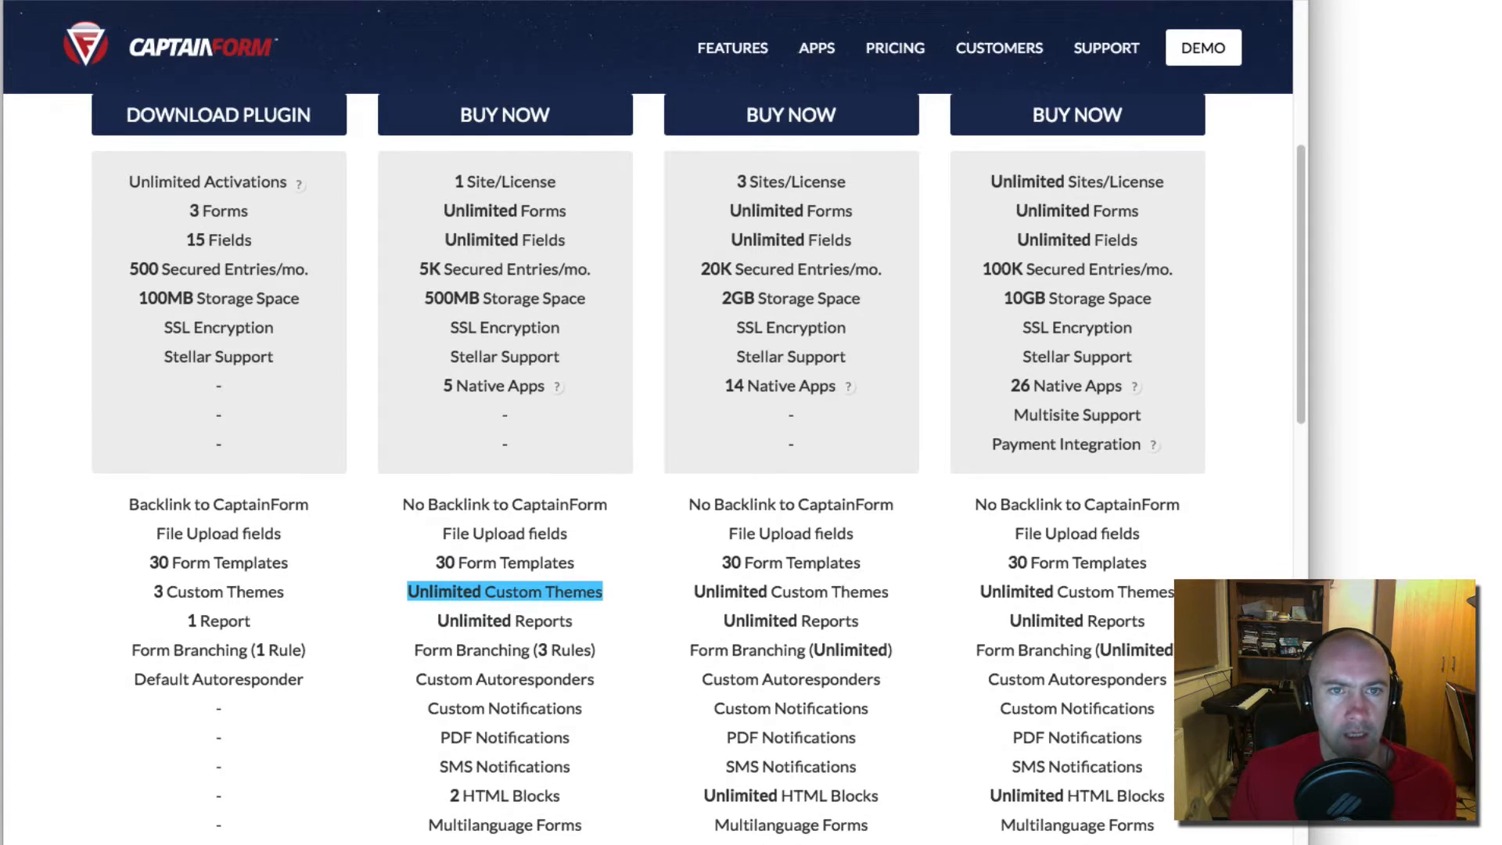
key(ctrl+Tab)
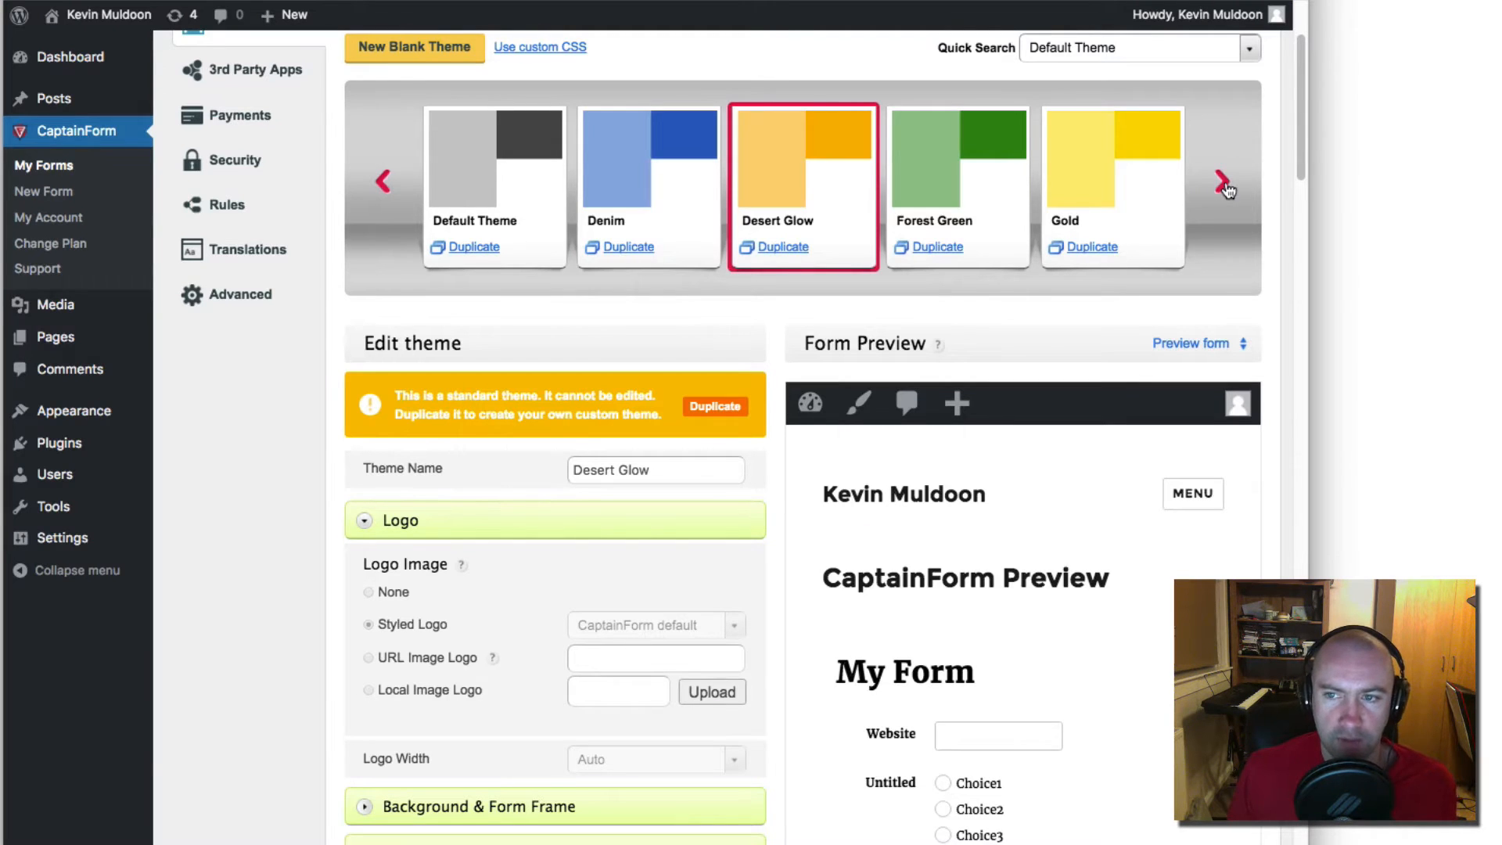
Step: Advance the theme carousel to Khaki and check the custom themes allowance of the free plan on the pricing page
click(1225, 189)
click(1225, 188)
click(1225, 189)
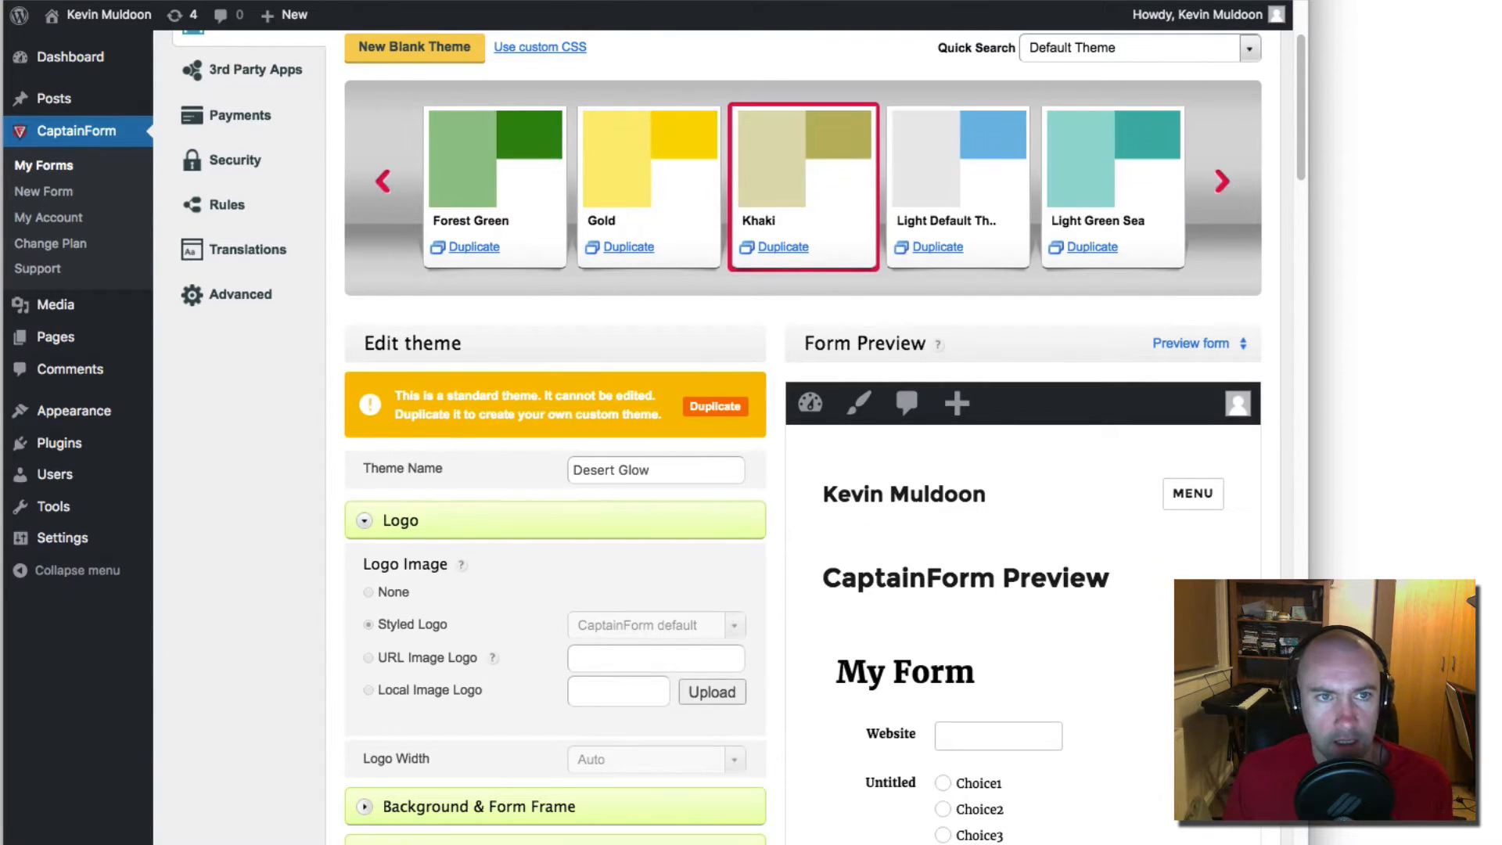
key(ctrl+shift+Tab)
drag(157, 592, 258, 592)
key(ctrl+Tab)
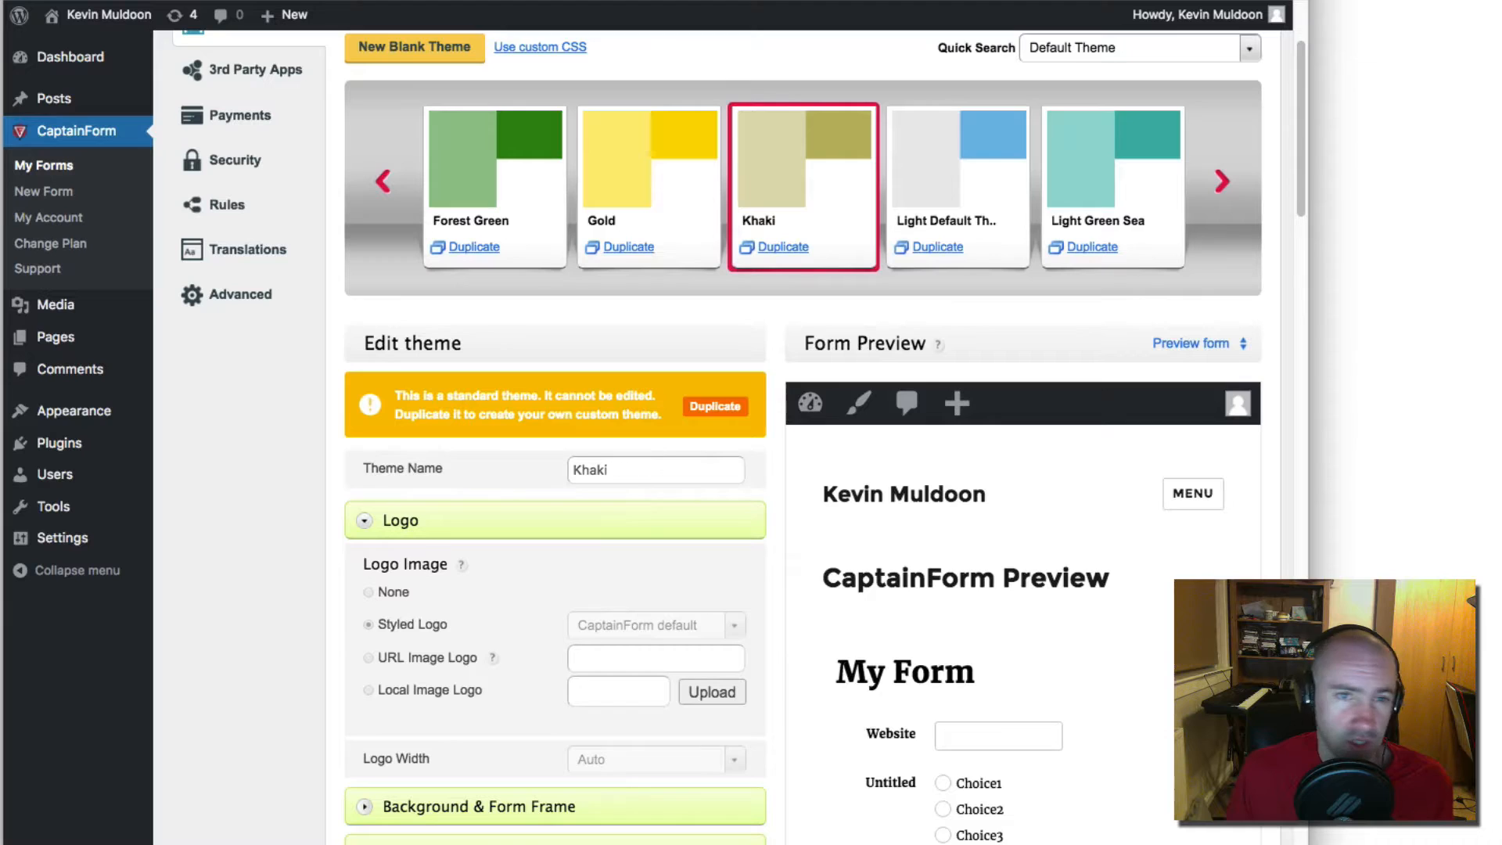
Step: View the Light Default Theme and Light Green Sea themes and look over the former's settings sections and form preview
click(1222, 183)
click(782, 191)
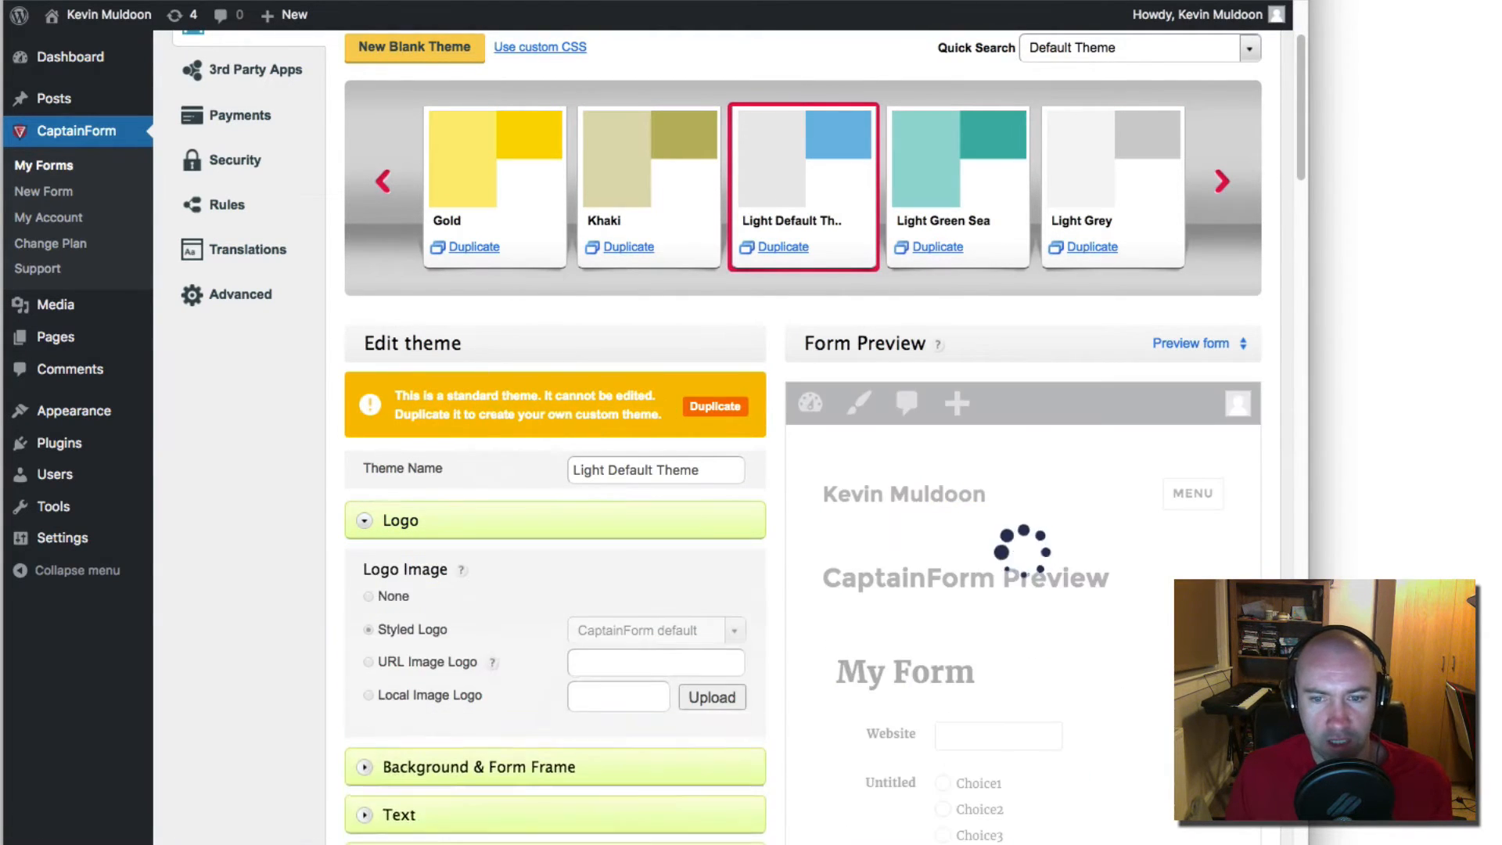
click(1218, 184)
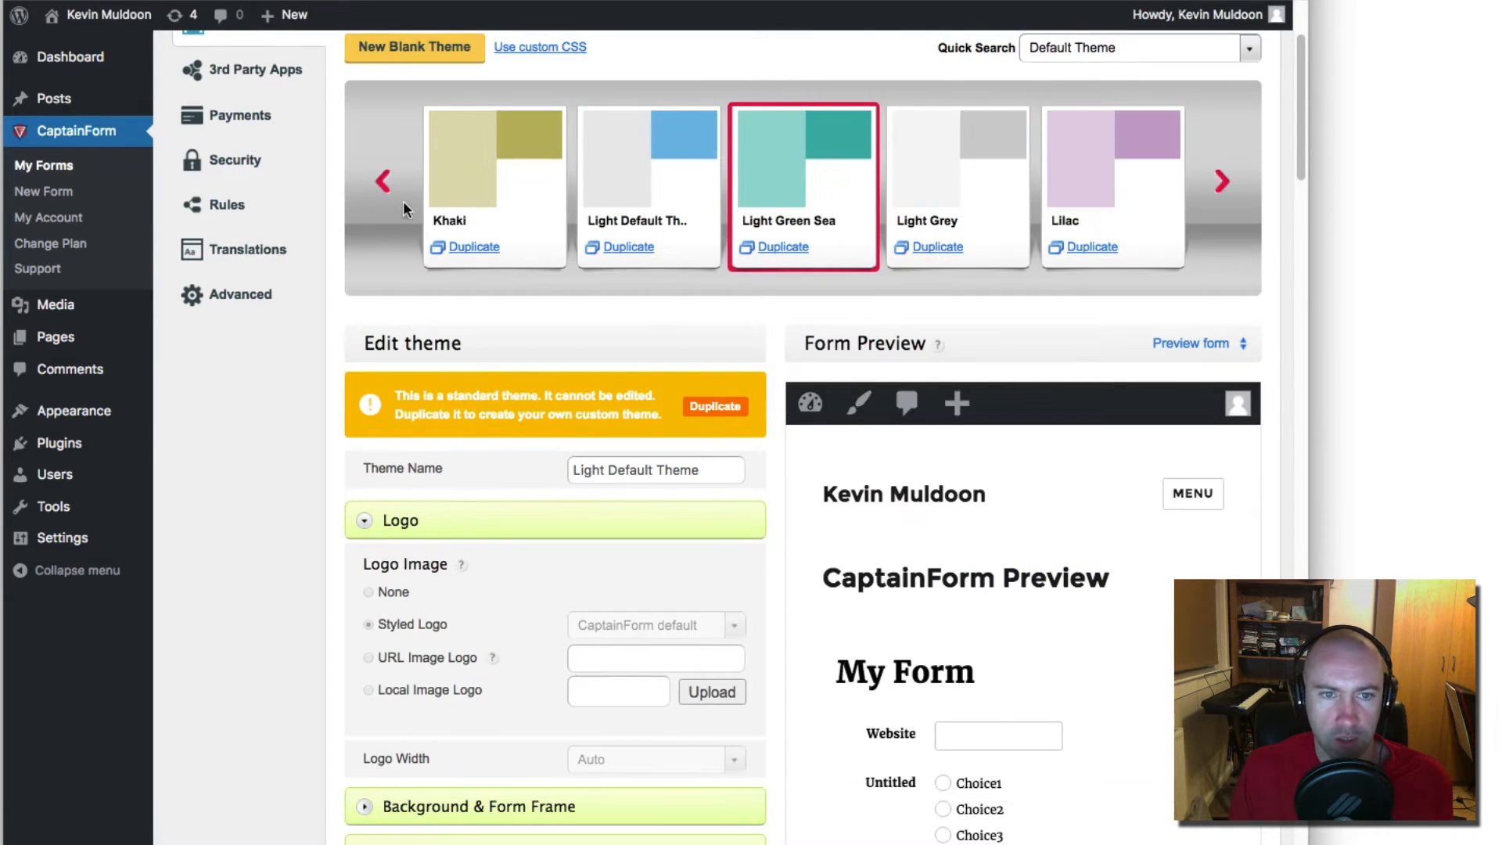
click(384, 183)
scroll(654, 509, down, 4)
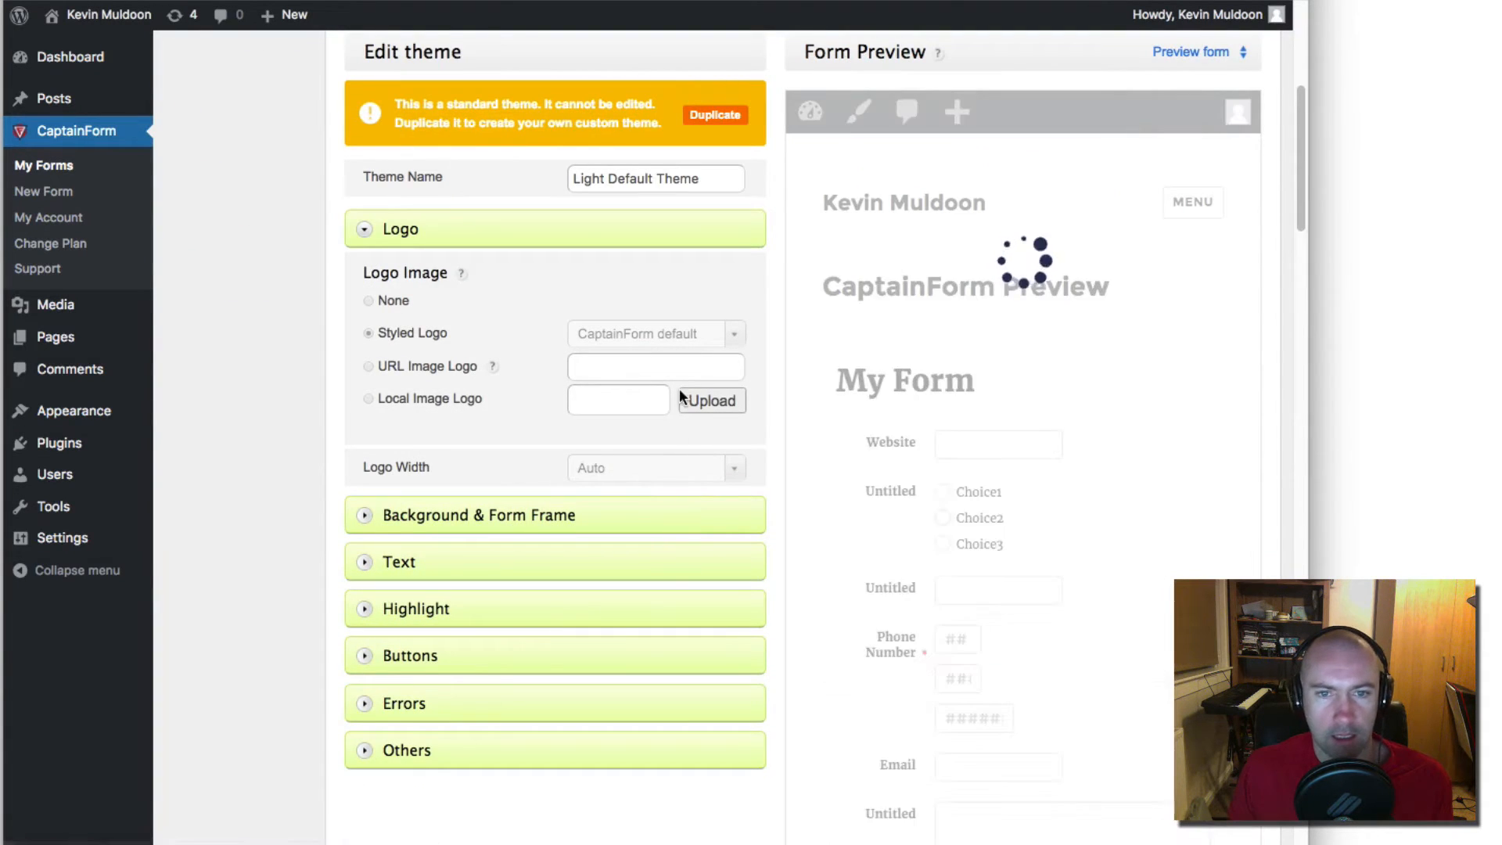
scroll(681, 399, up, 5)
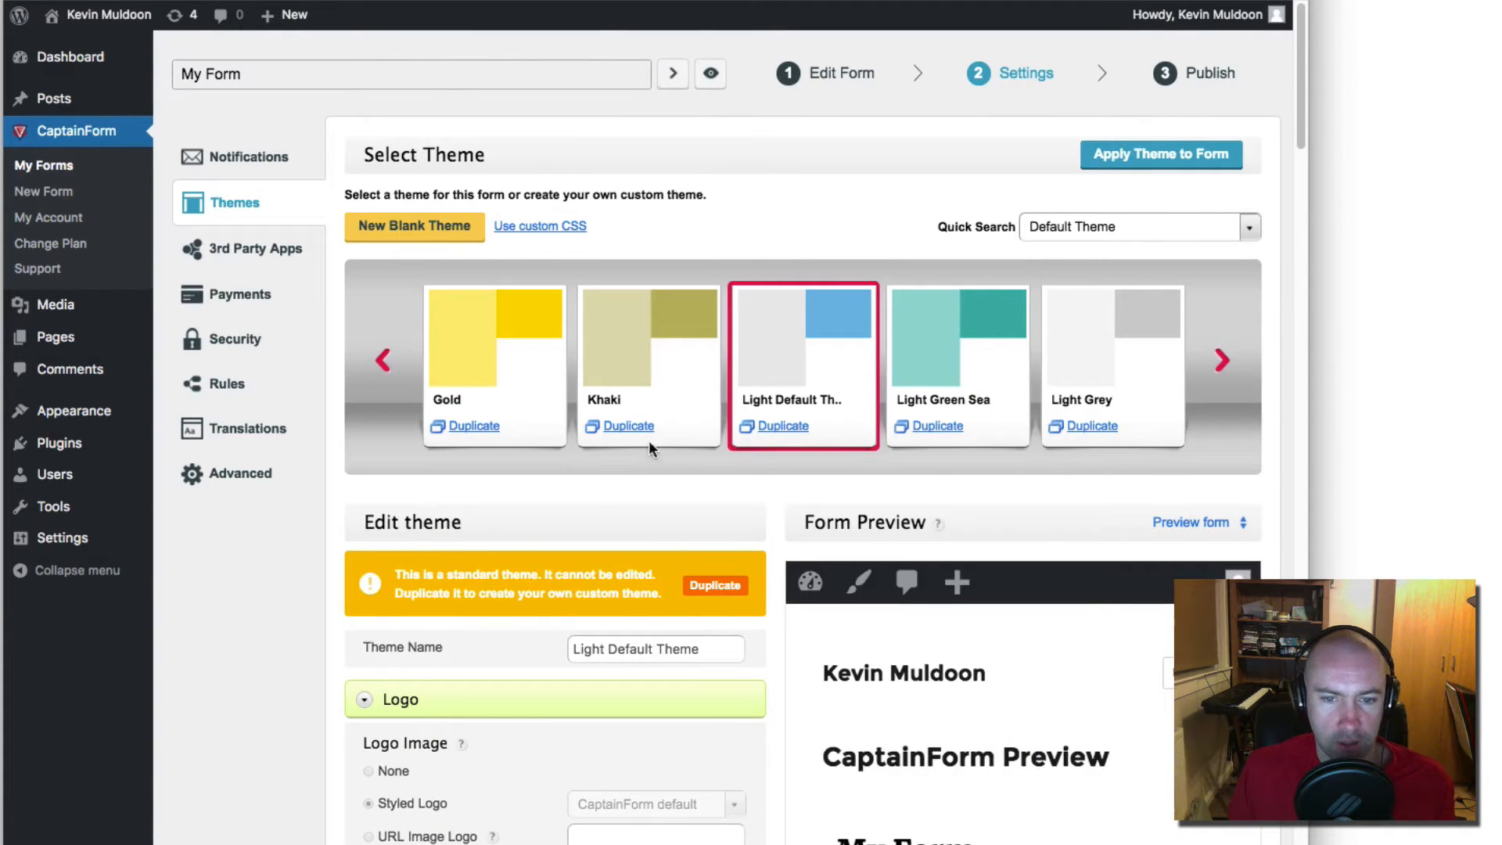
Step: Find the Red-yellow-blue theme in the theme carousel and duplicate it
click(1224, 367)
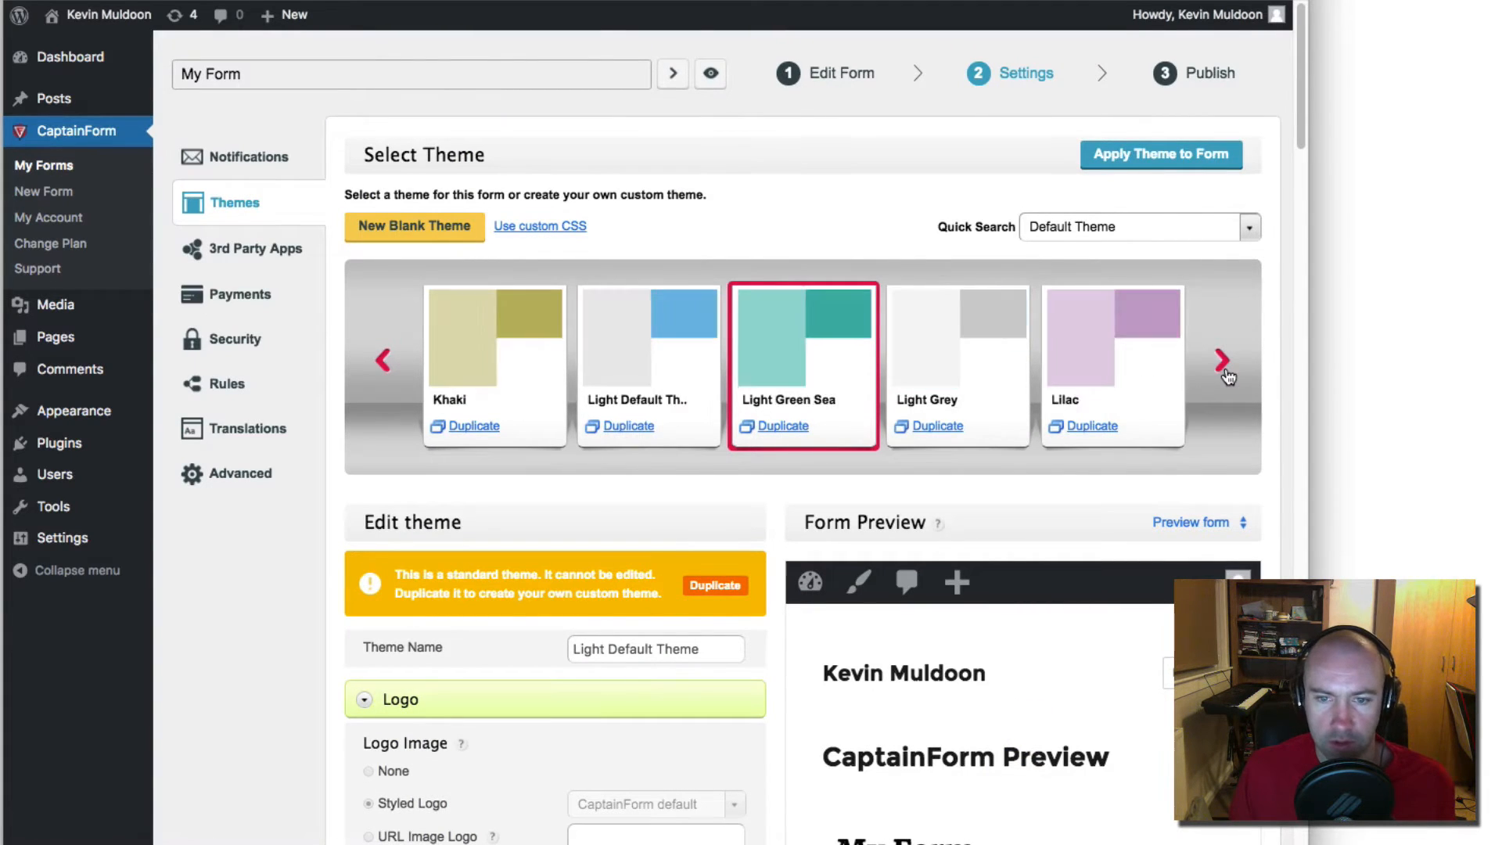
click(1225, 373)
click(1225, 372)
click(1225, 373)
click(1224, 372)
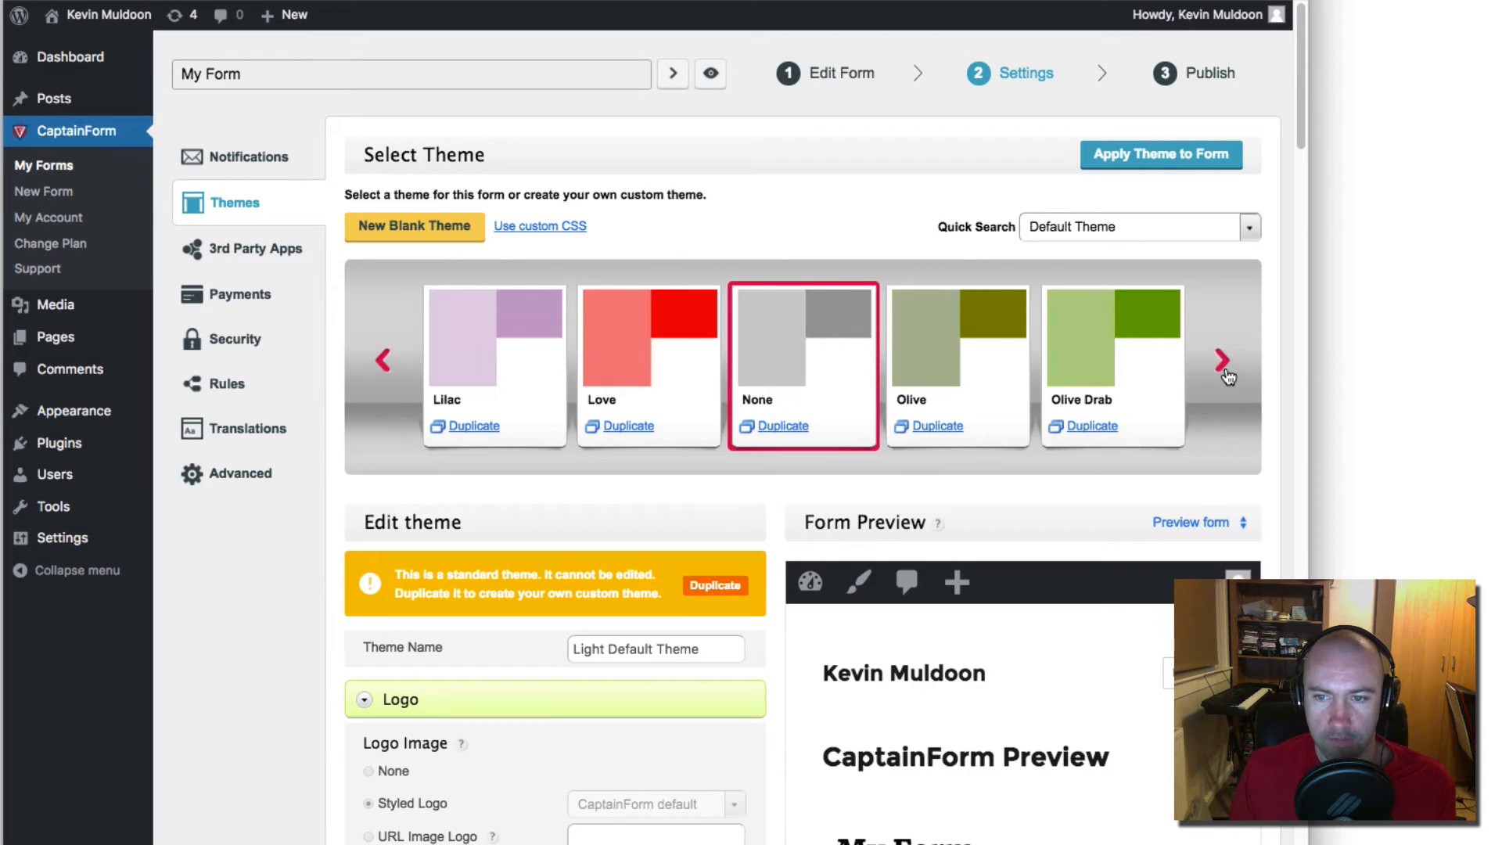
click(1224, 372)
click(1225, 372)
click(1225, 372)
click(1225, 372)
click(1225, 373)
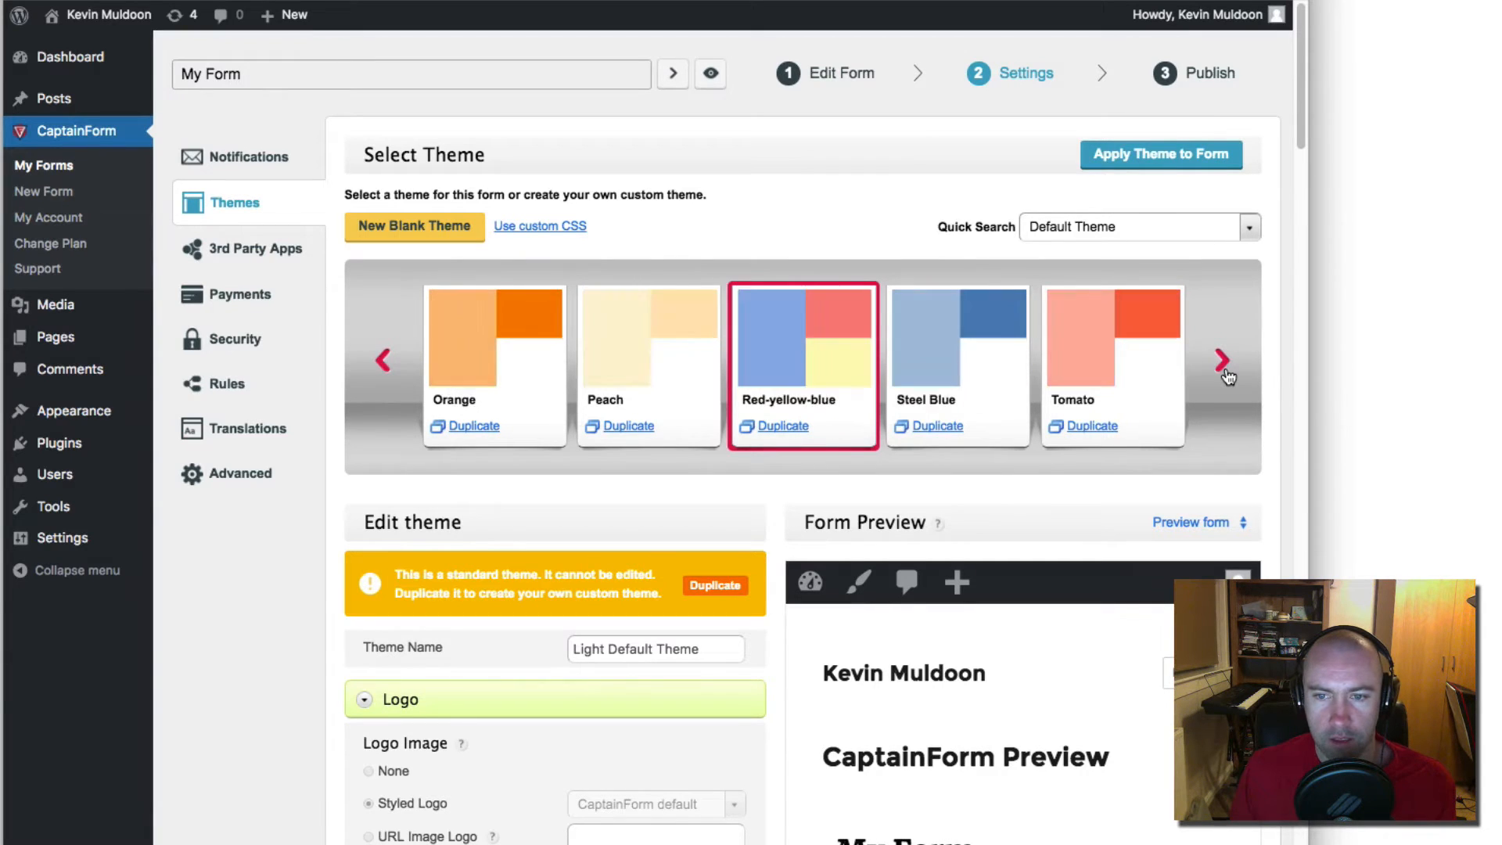
click(1225, 372)
click(1225, 373)
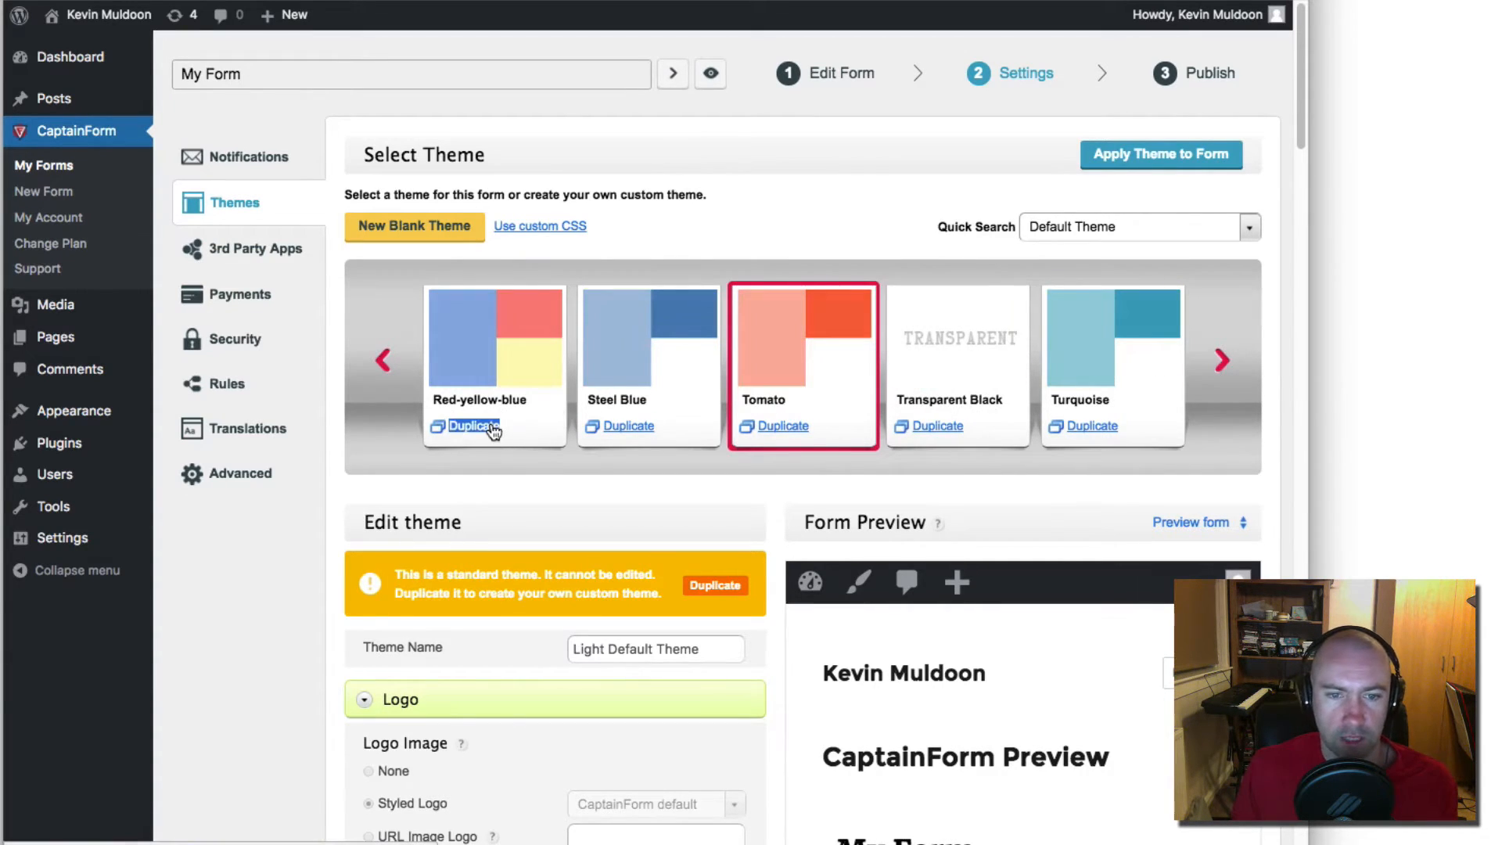
click(454, 426)
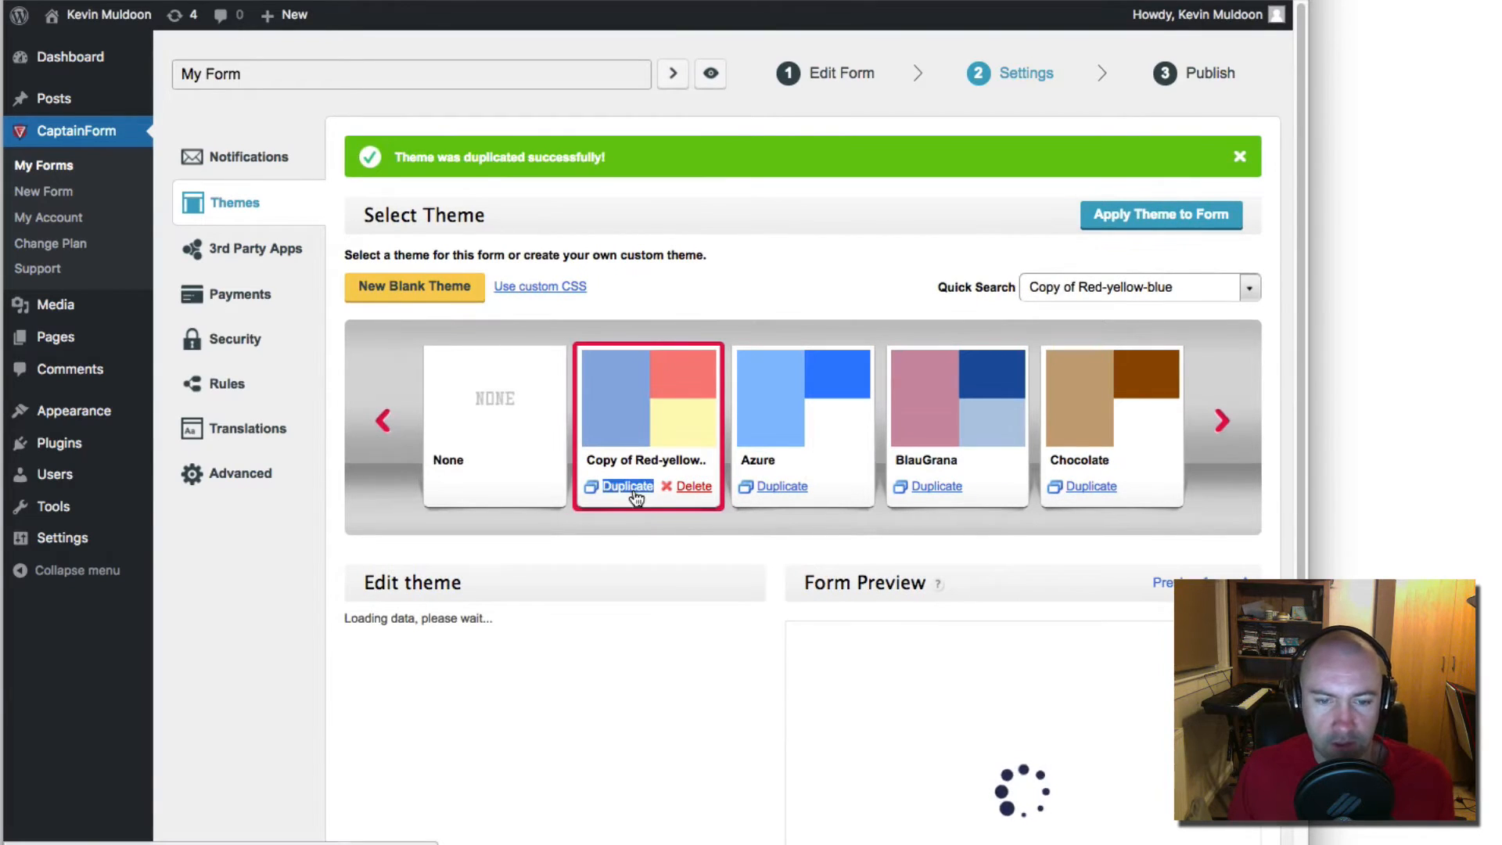
Step: Name the duplicated theme My Theme and check its form preview down to the submit button
scroll(555, 706, down, 2)
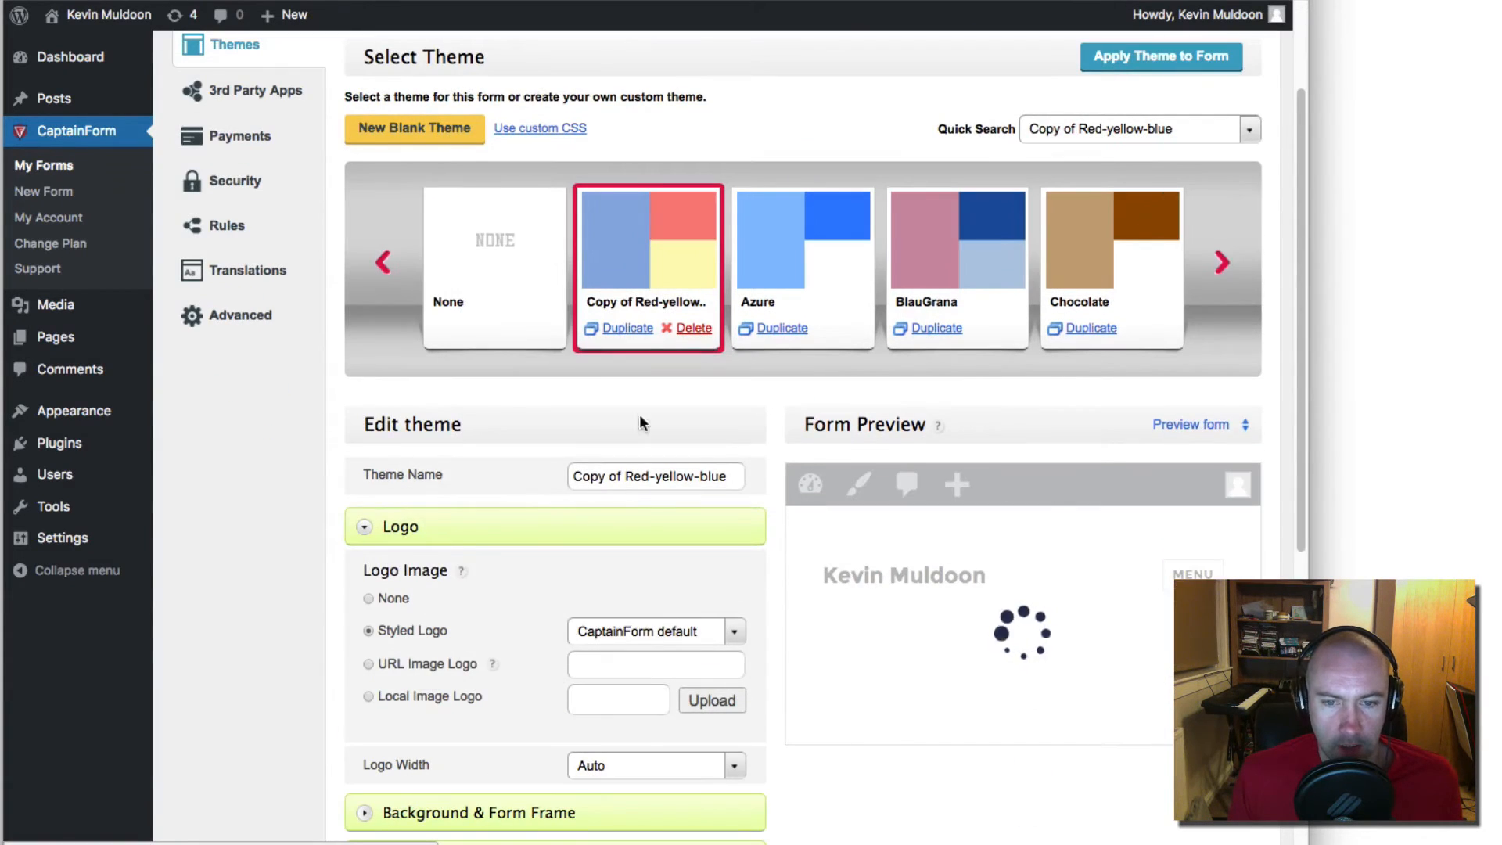
drag(697, 476, 496, 429)
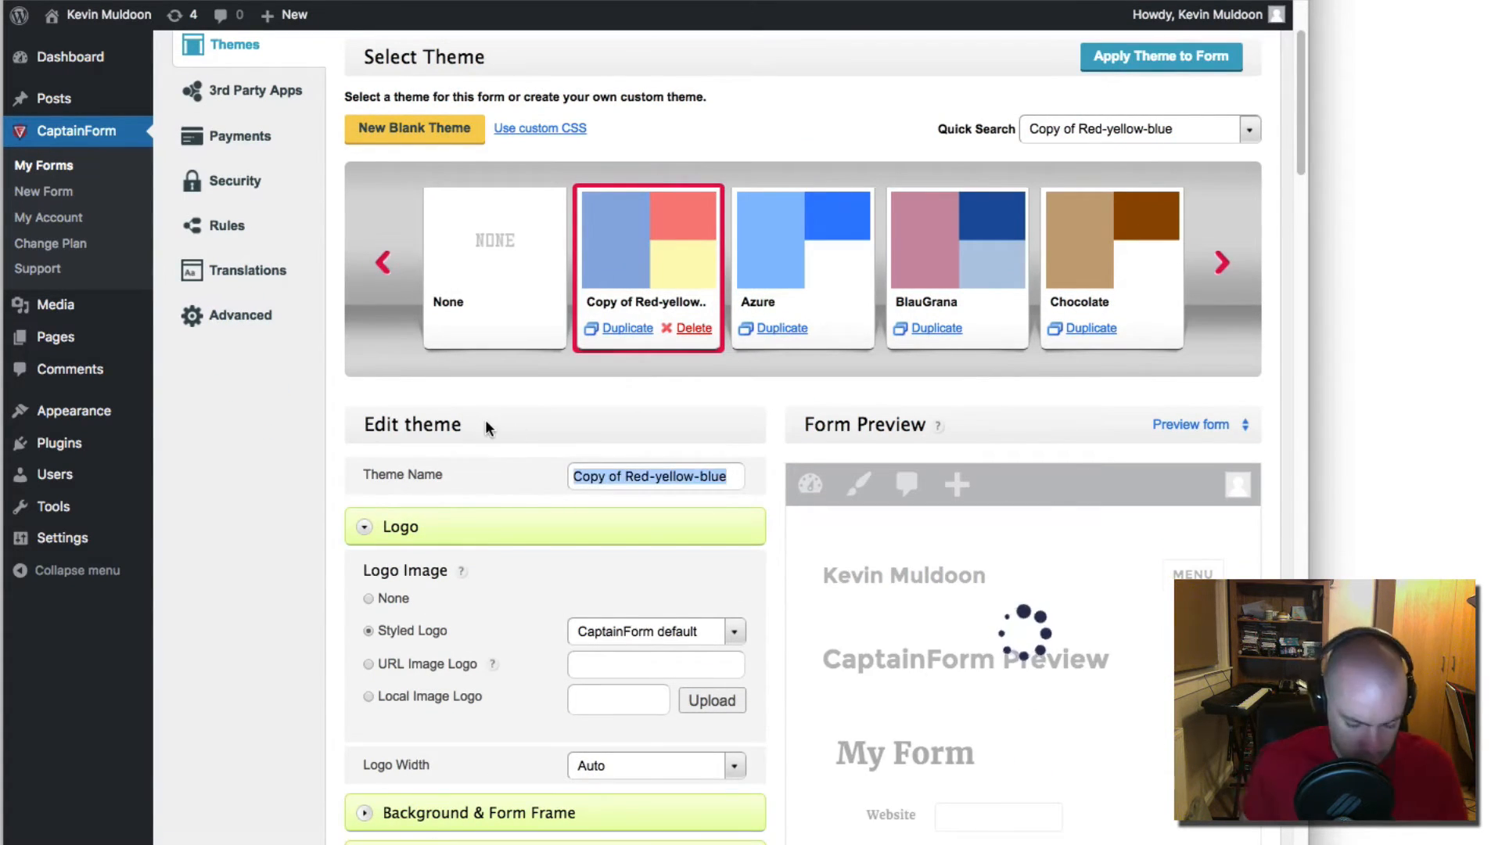
text(My Theme)
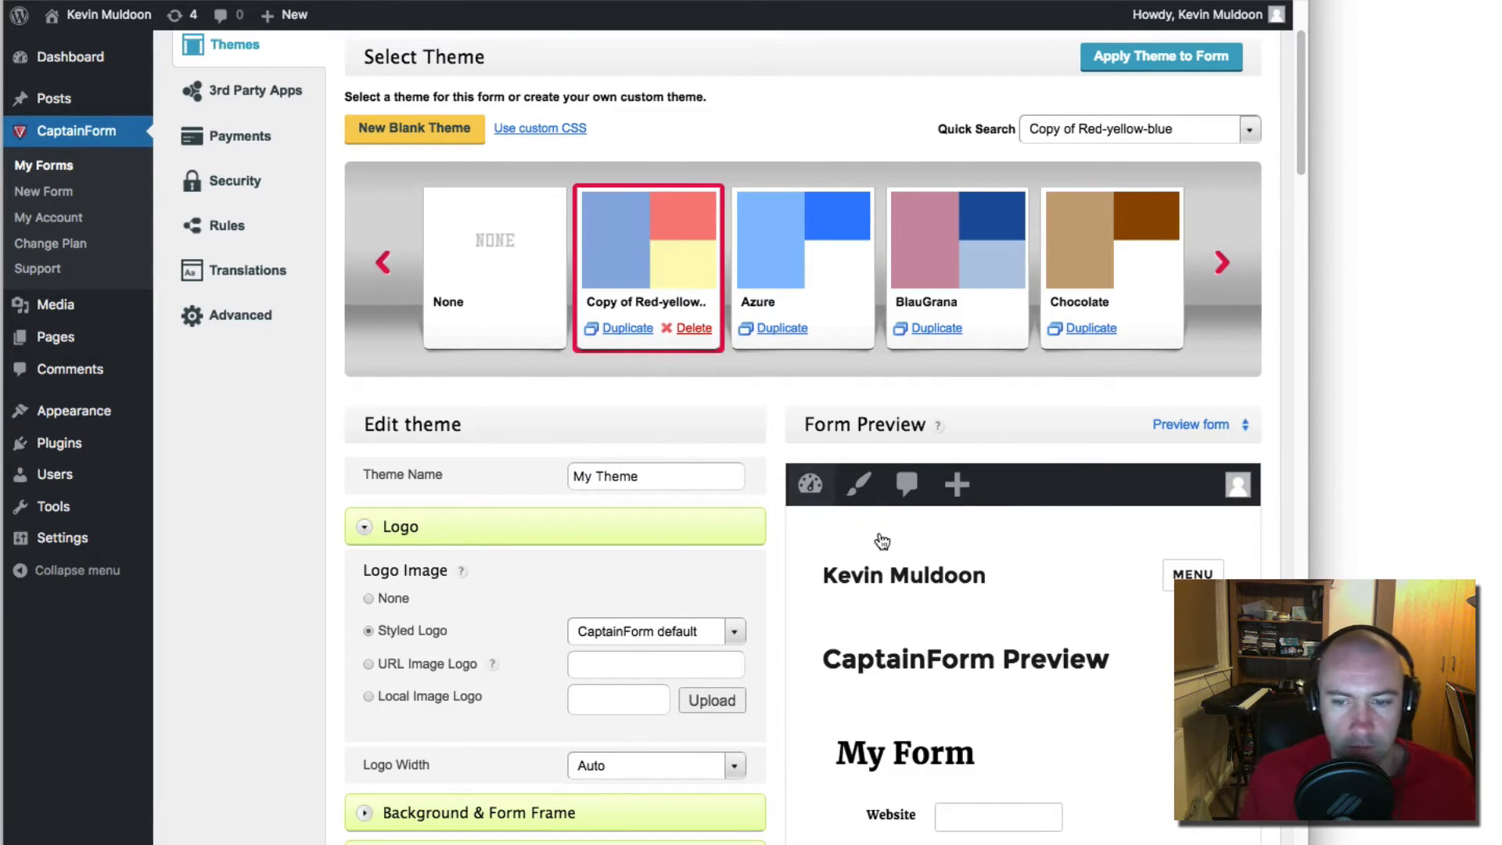
scroll(882, 540, down, 10)
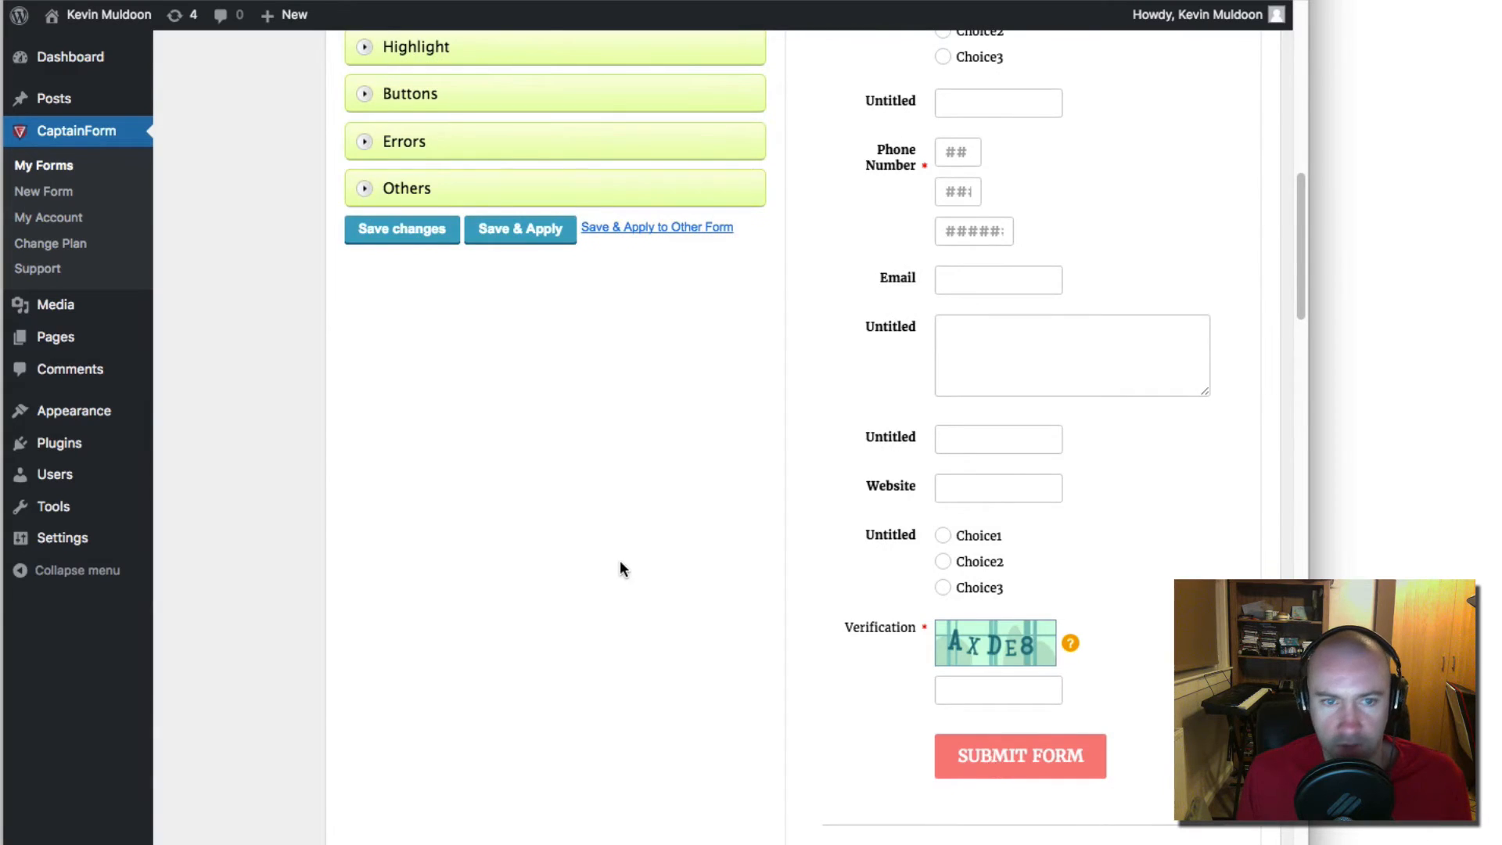
scroll(620, 560, up, 5)
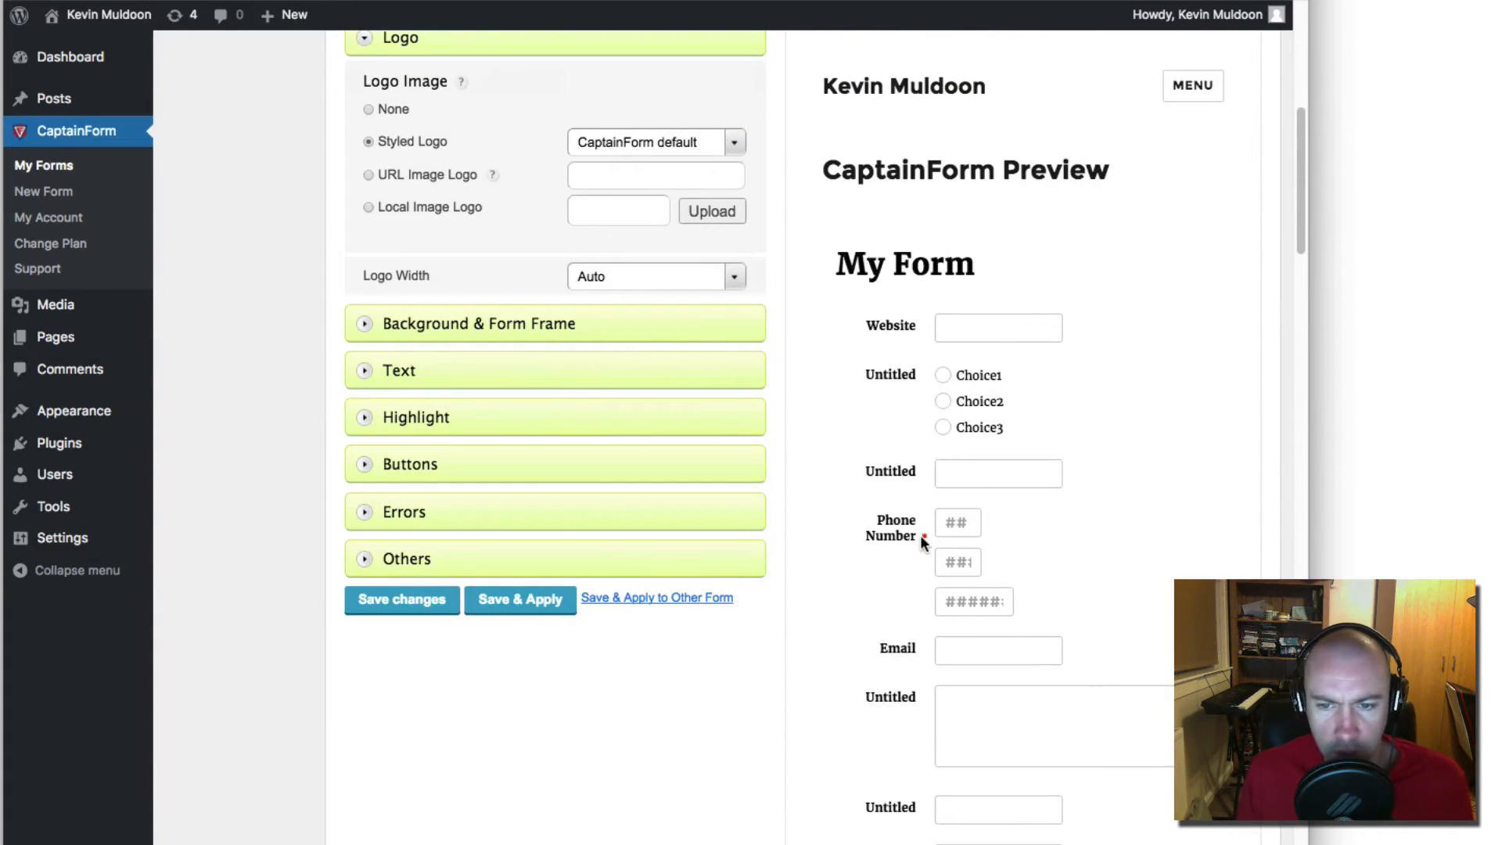
scroll(916, 532, up, 3)
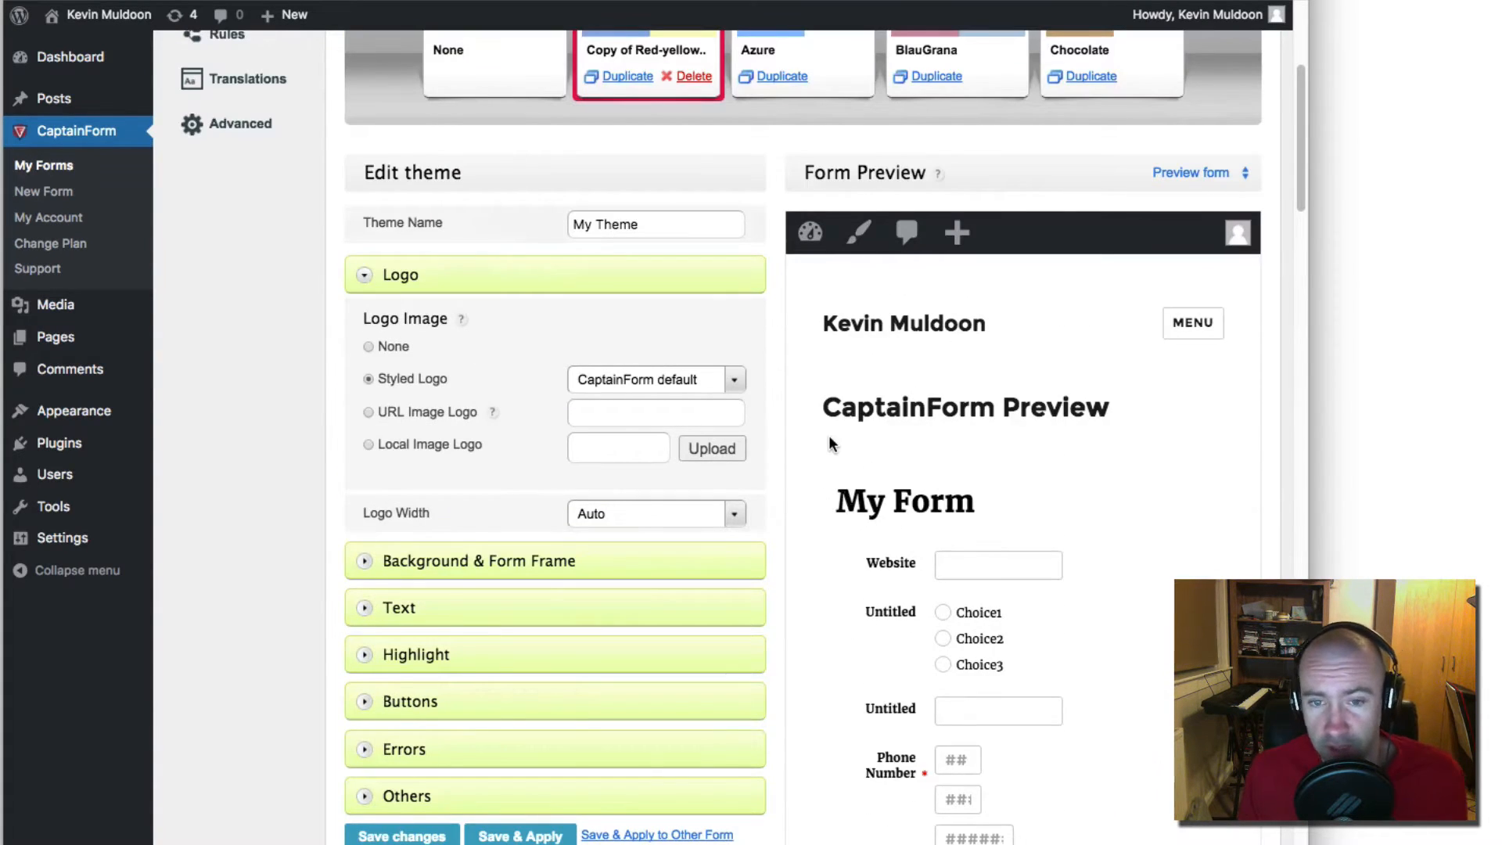
scroll(826, 442, up, 1)
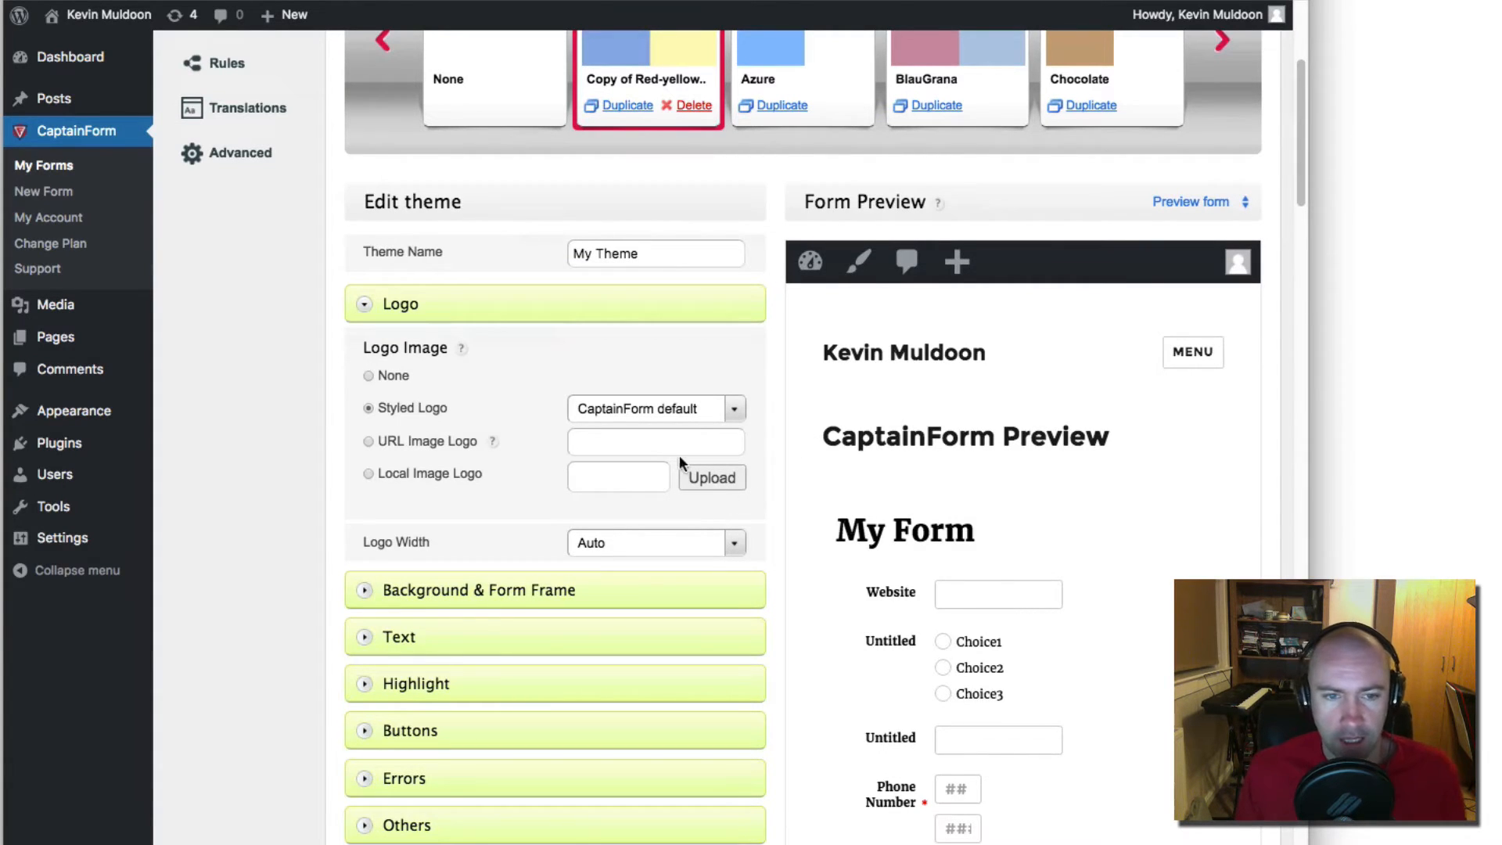
Step: Choose Animals : Cat (white) as the theme's styled logo and switch the logo image source to URL Image Logo
click(646, 414)
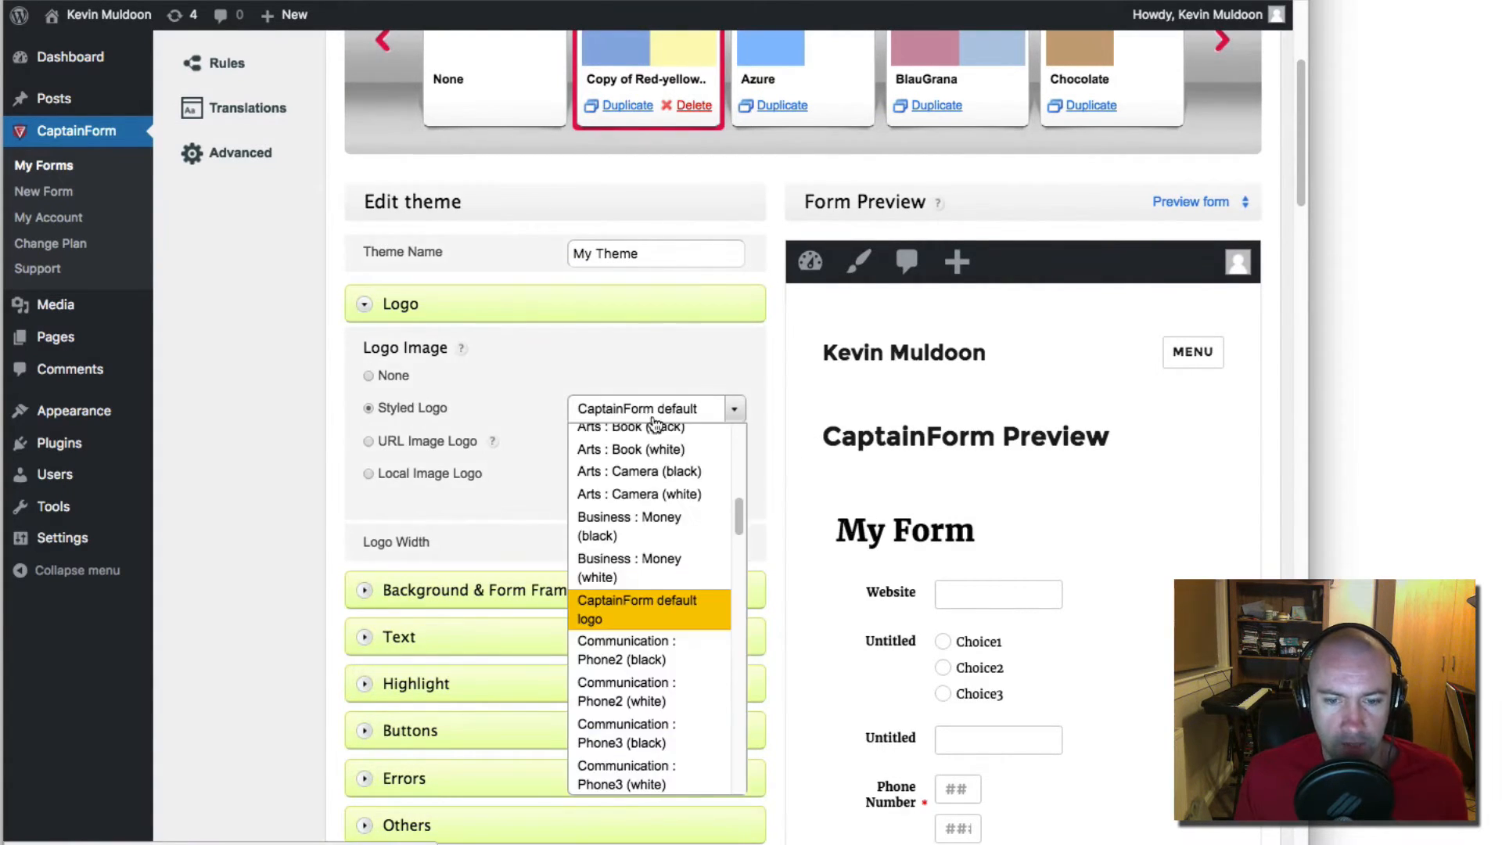
drag(740, 517, 739, 450)
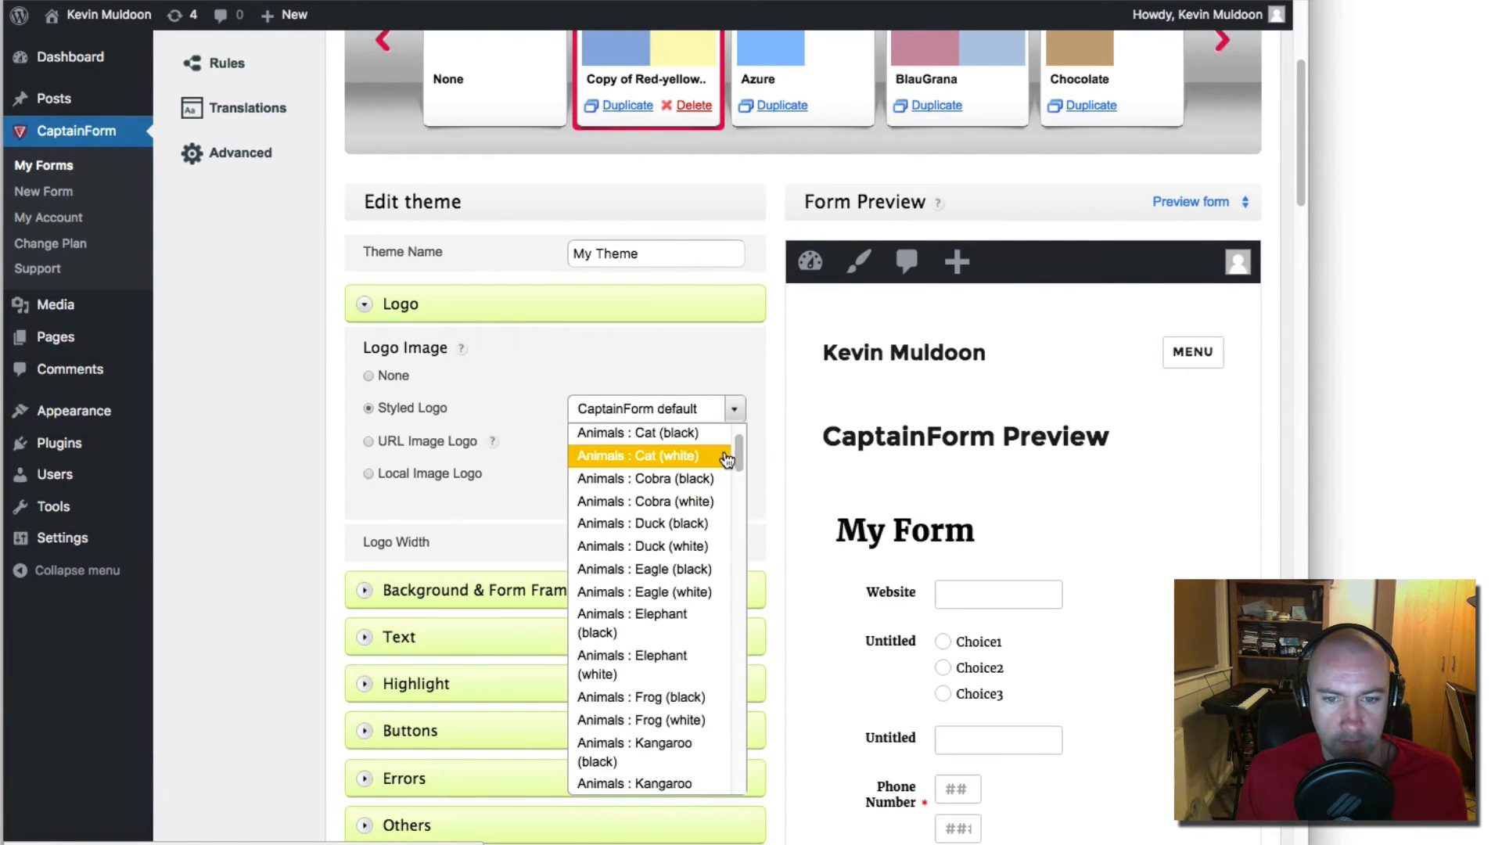
click(696, 455)
click(384, 441)
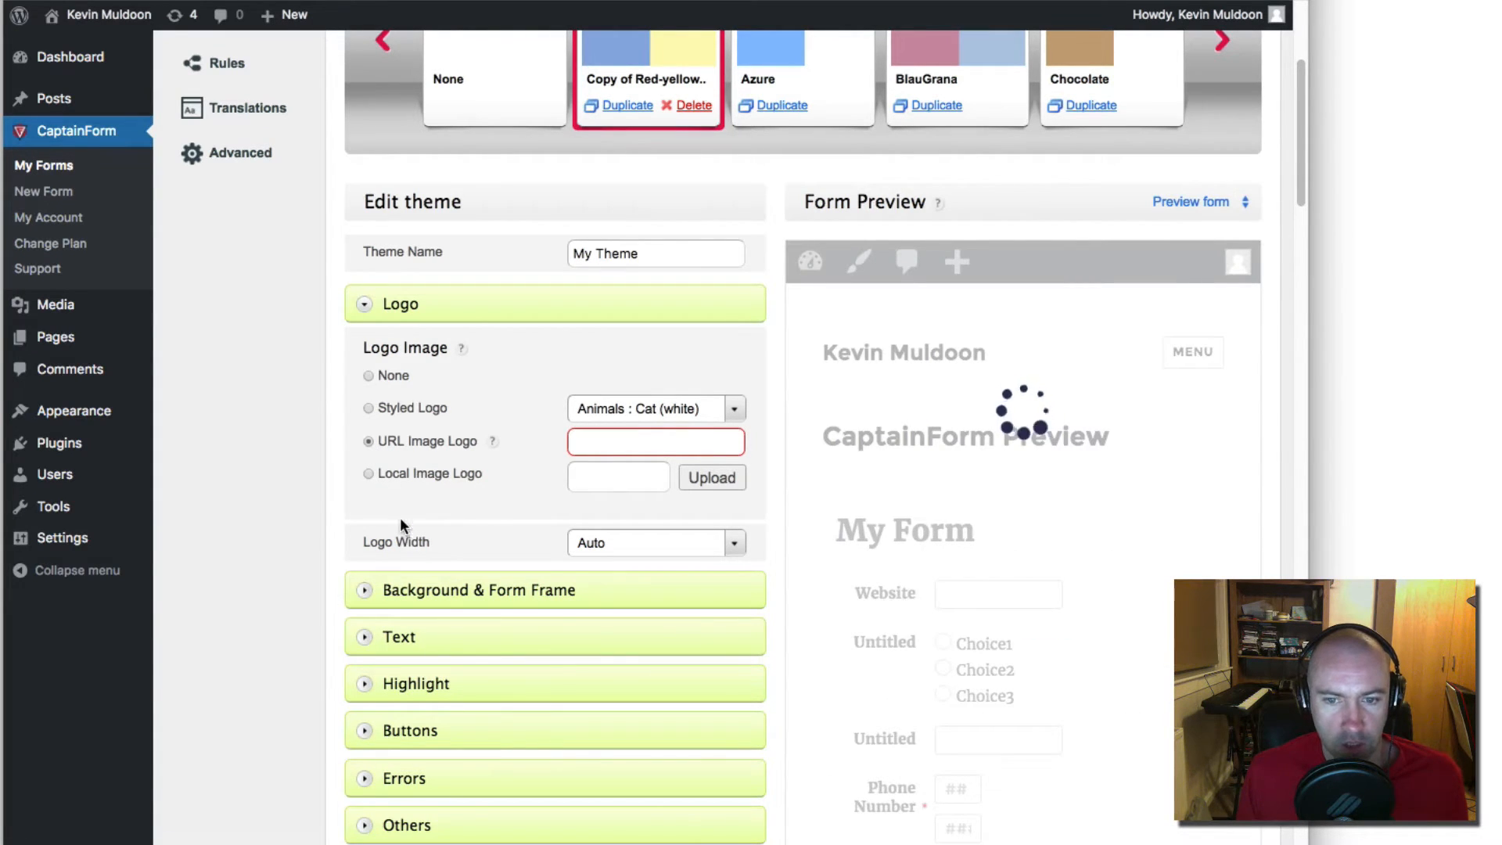
Step: Set the theme's colored page background to DE31C1 in the Background & Form Frame settings
scroll(429, 557, down, 1)
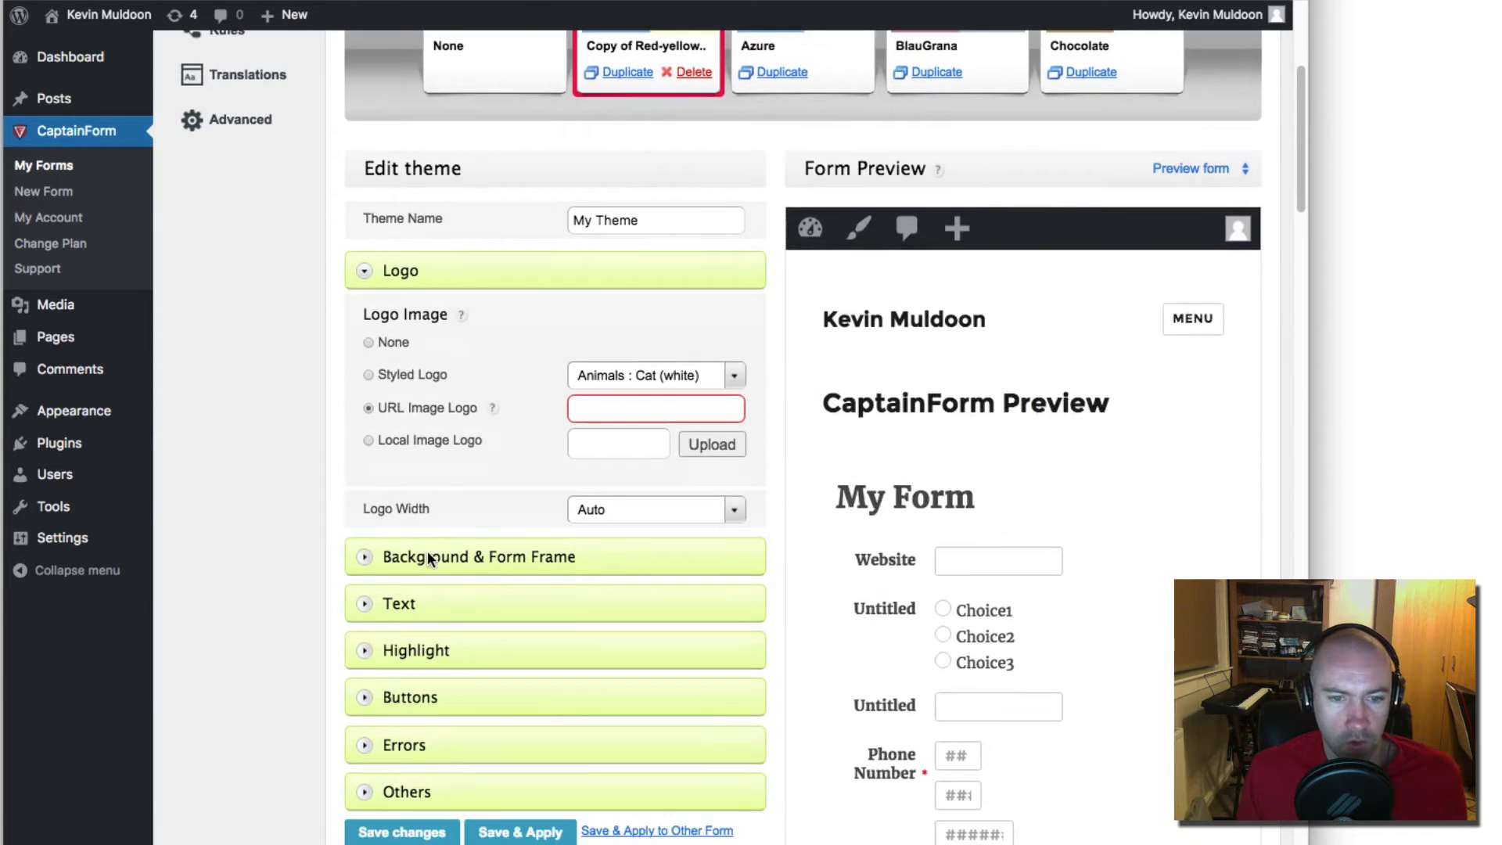
click(504, 558)
scroll(520, 643, down, 5)
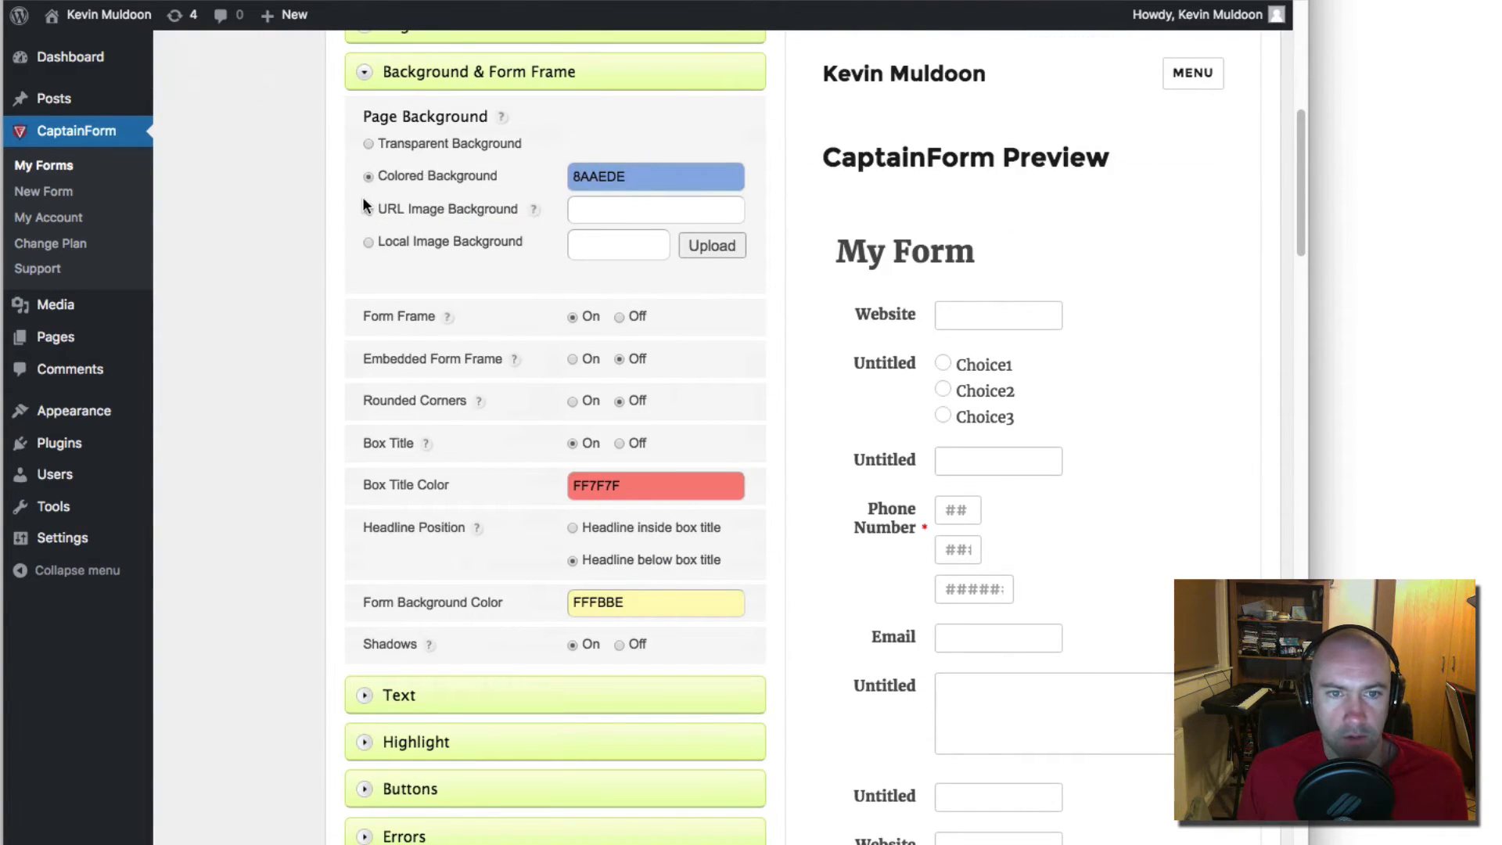
click(642, 173)
click(724, 222)
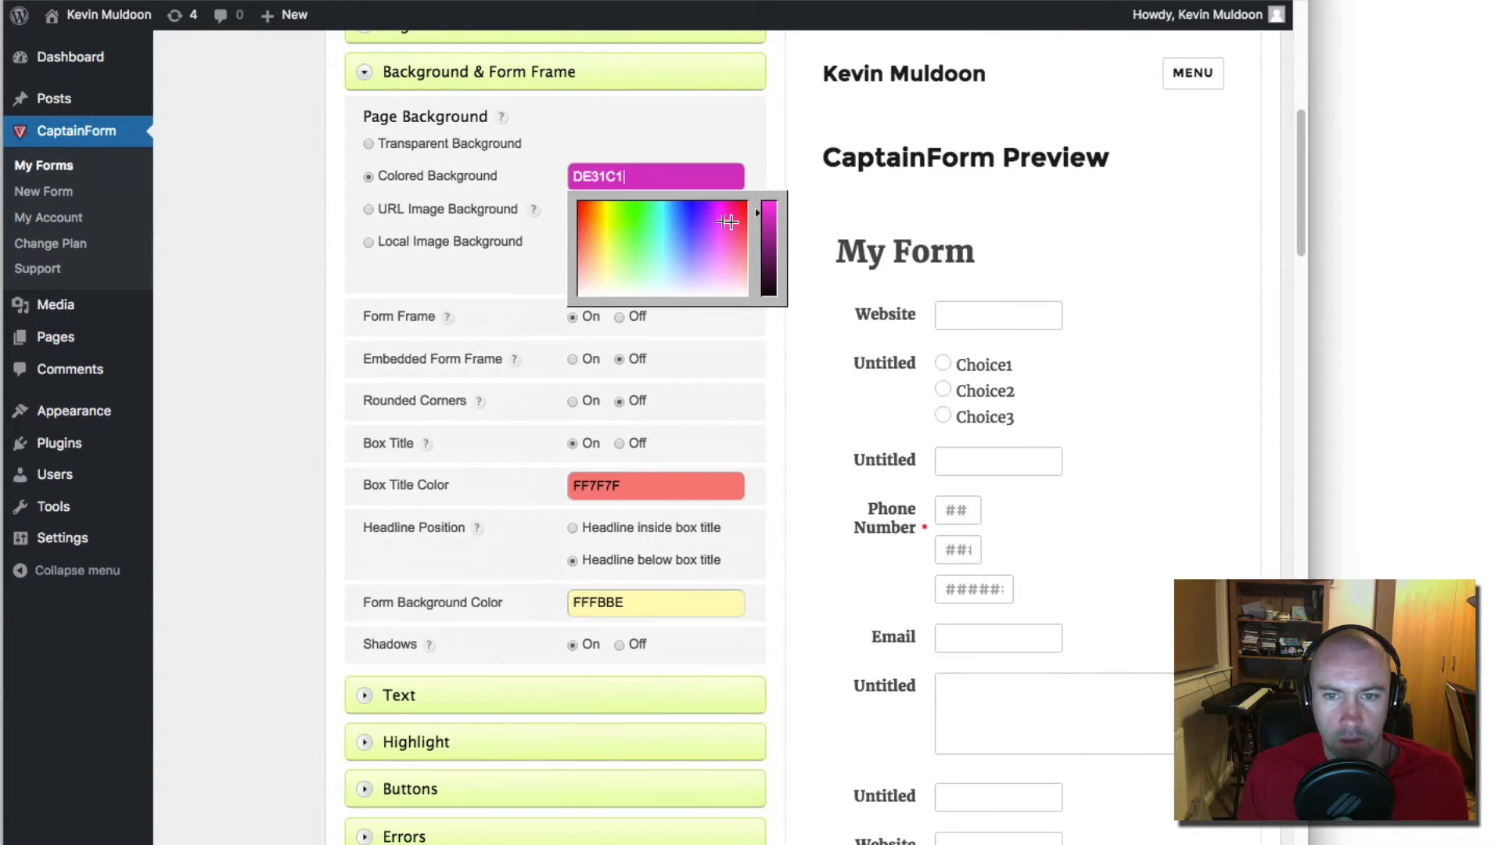
click(715, 138)
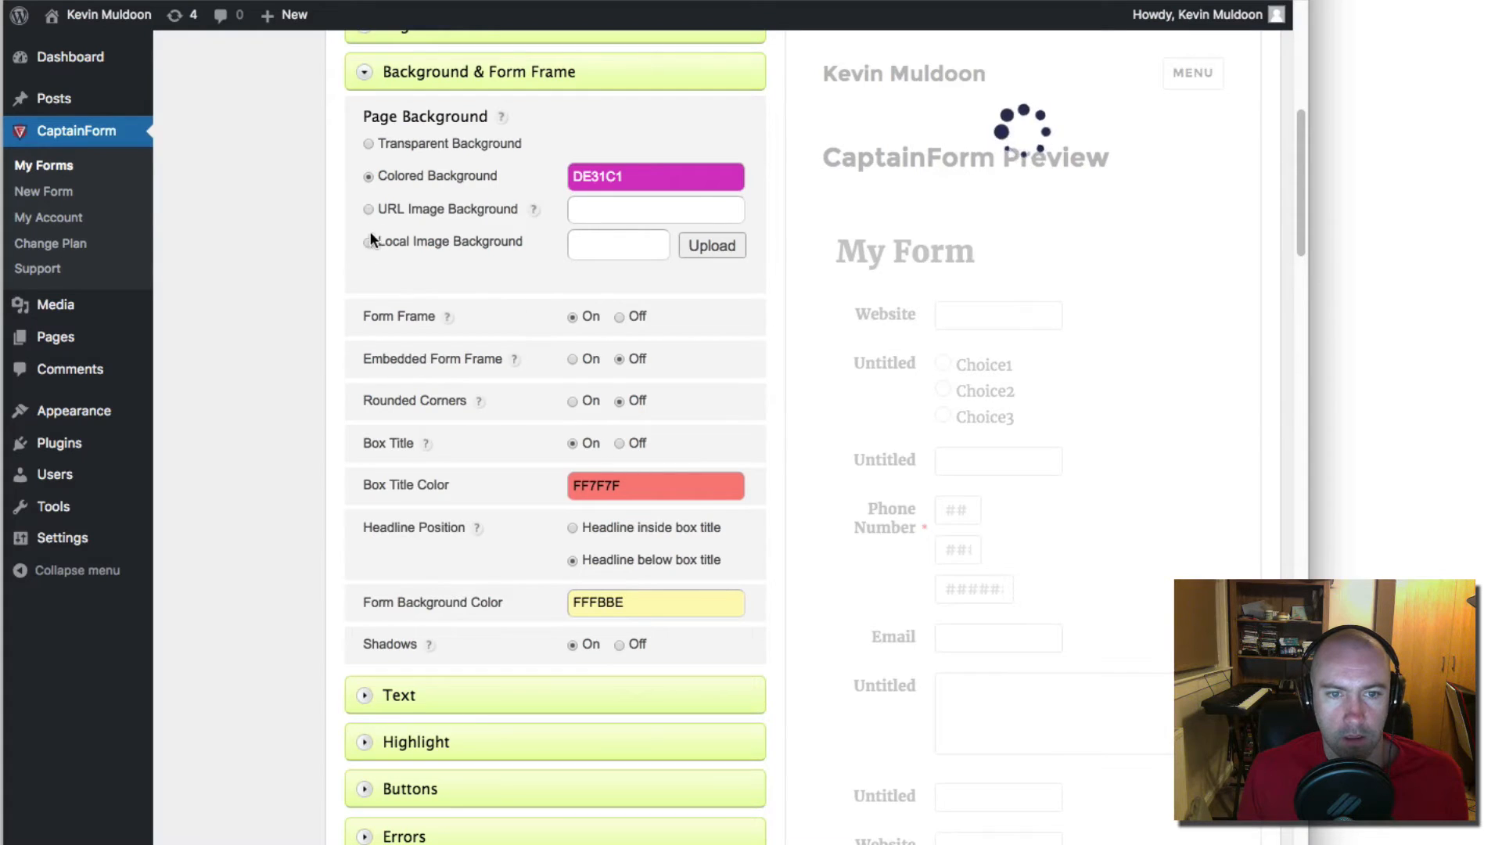
Step: Review the remaining theme options and form preview, and try to save the theme and apply it to the form
scroll(519, 422, down, 2)
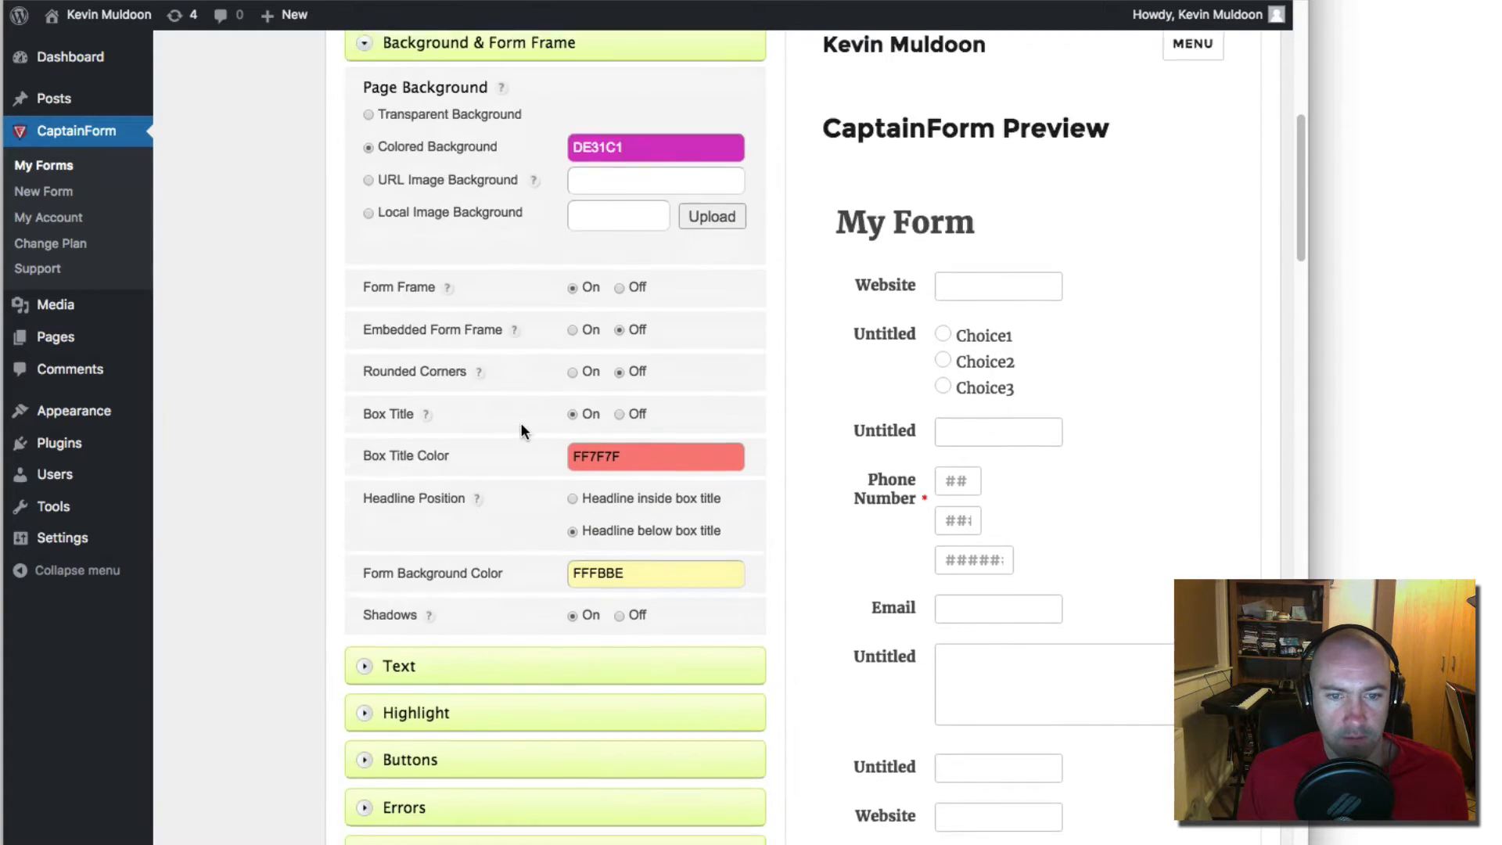
scroll(612, 500, down, 8)
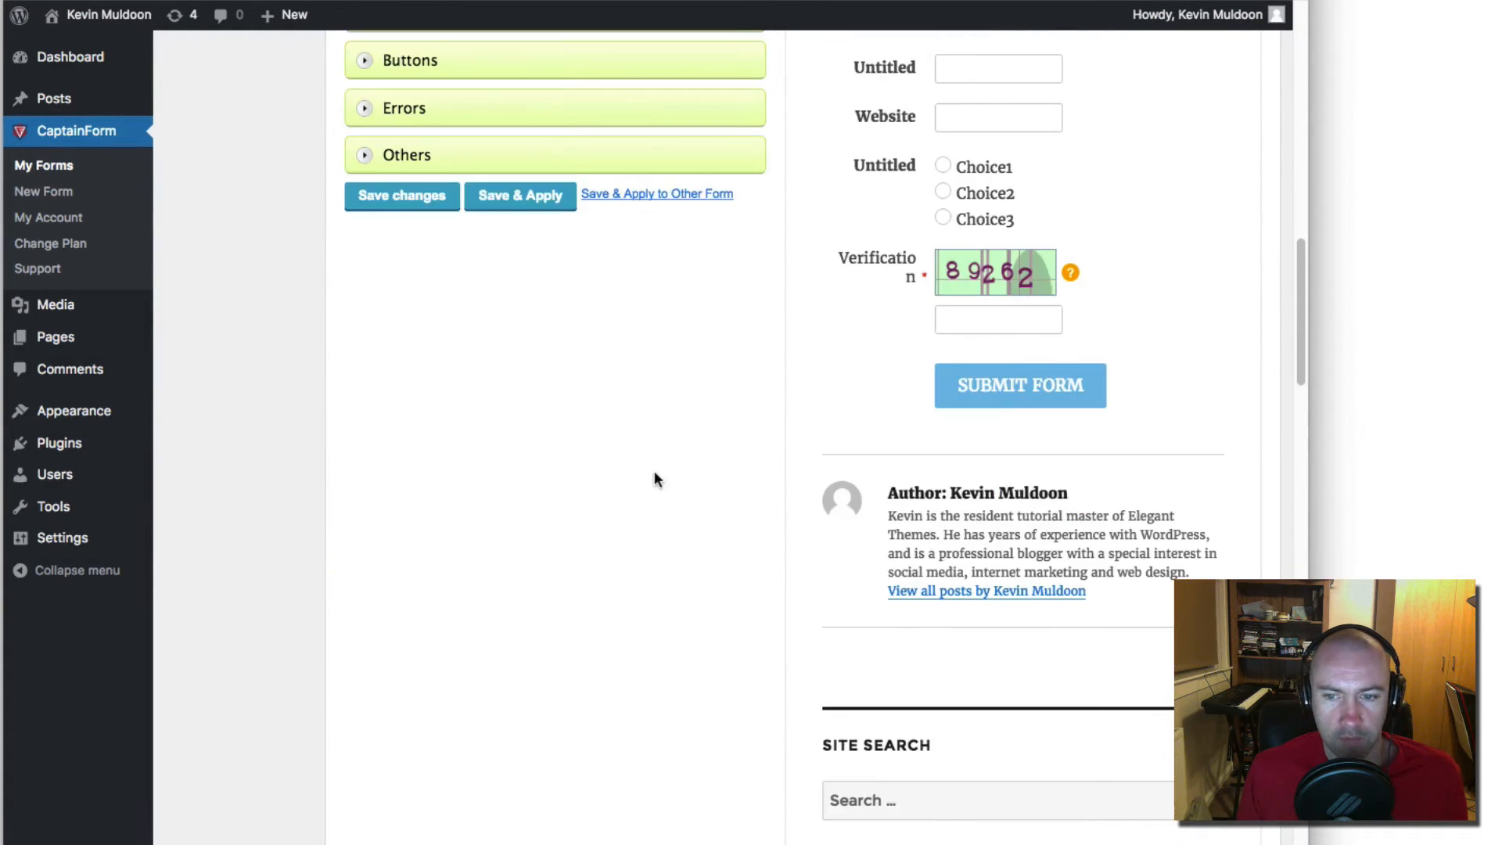
scroll(603, 513, up, 8)
scroll(598, 505, down, 3)
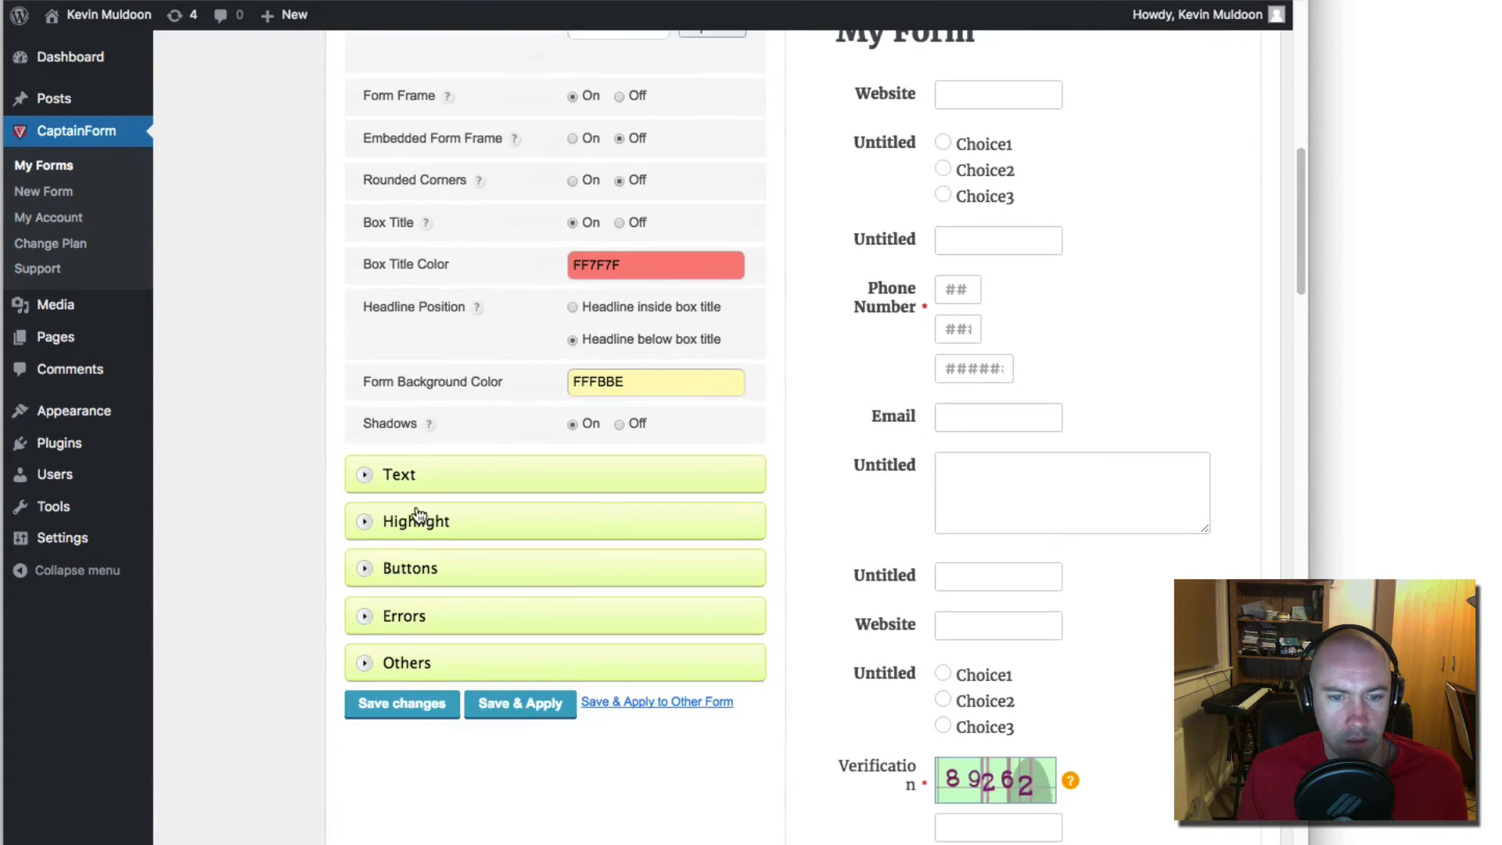
click(505, 707)
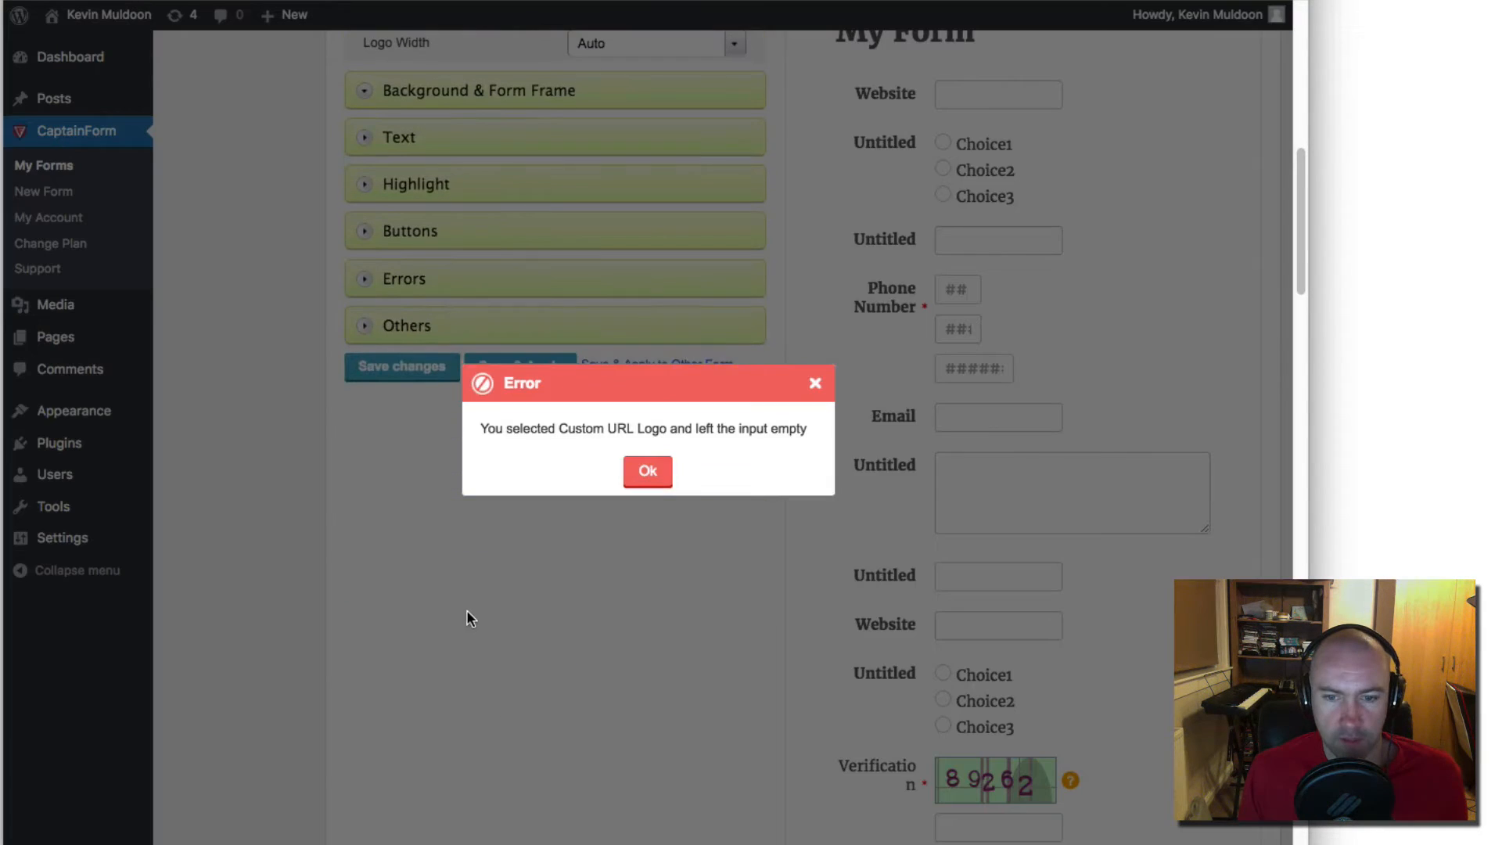
click(647, 470)
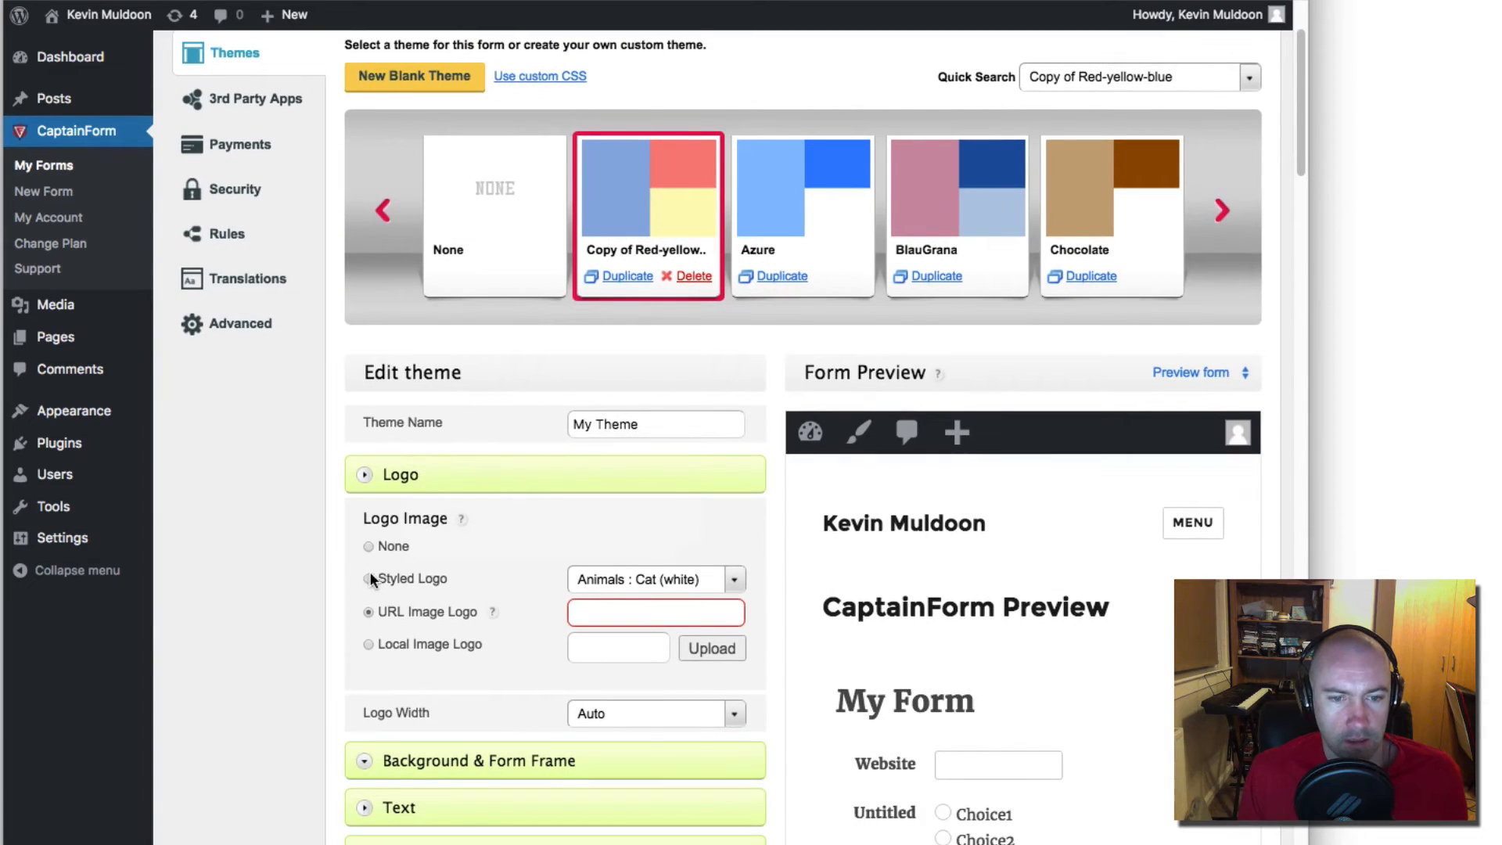
Step: Set the theme's logo image to None and save the theme with the option to apply it to another form
click(369, 546)
scroll(472, 674, down, 10)
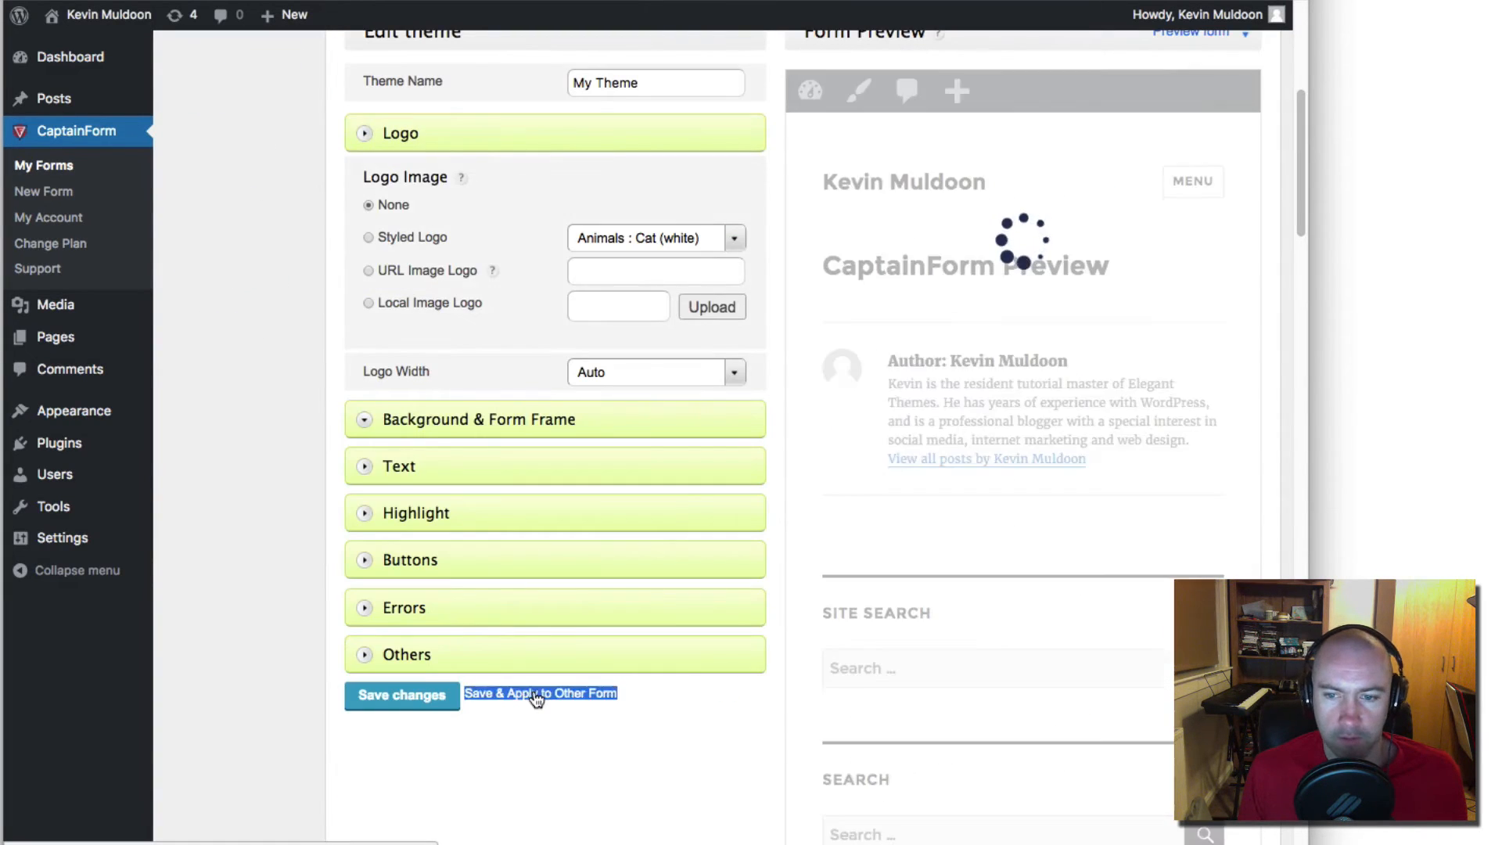
click(531, 694)
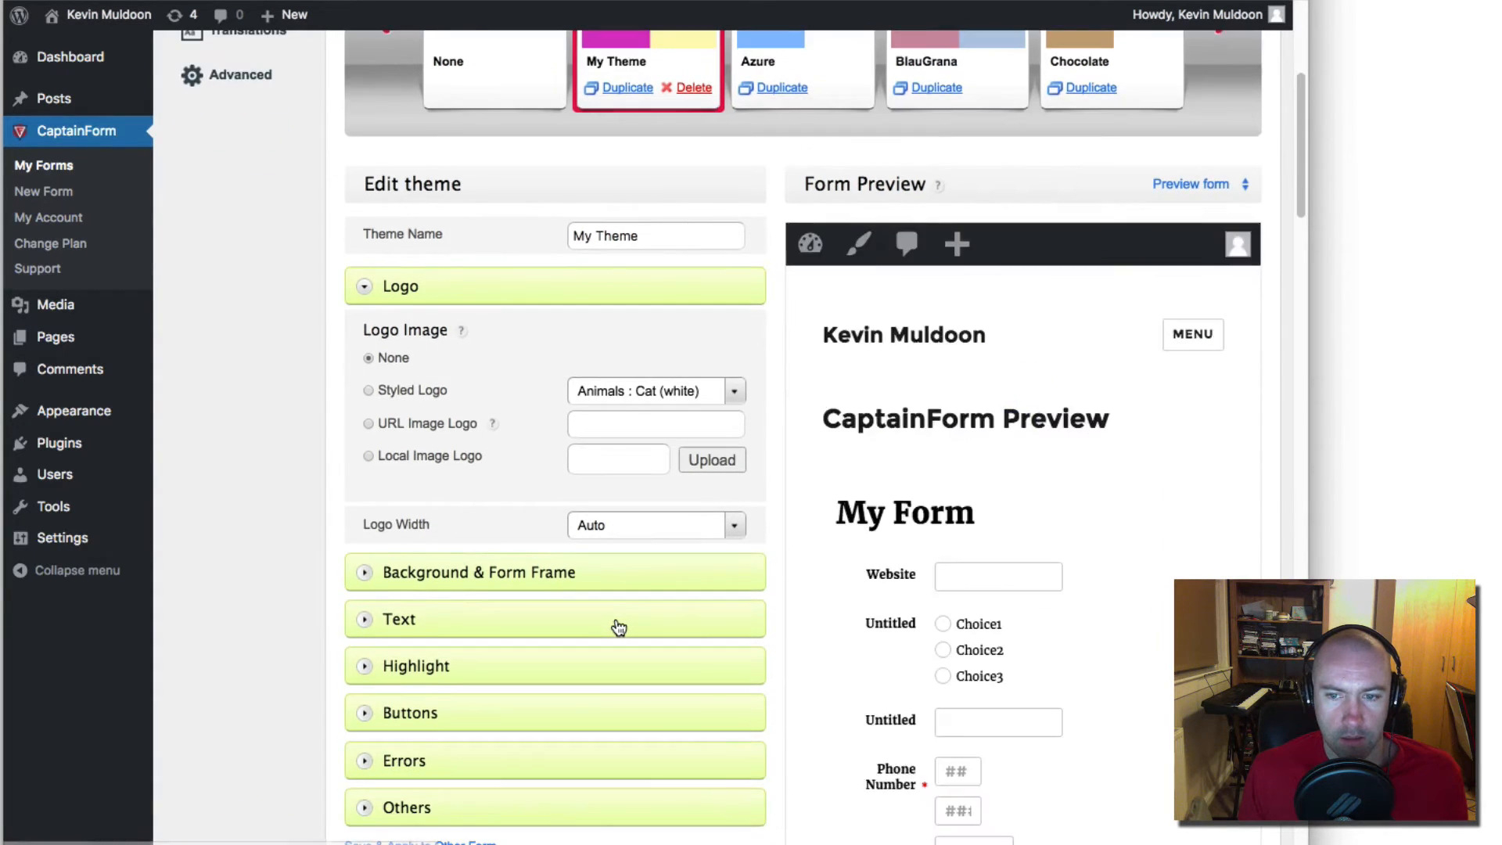
Step: Examine the form preview and the theme's Others, Text and Background & Form Frame settings
scroll(618, 628, down, 8)
scroll(618, 628, up, 2)
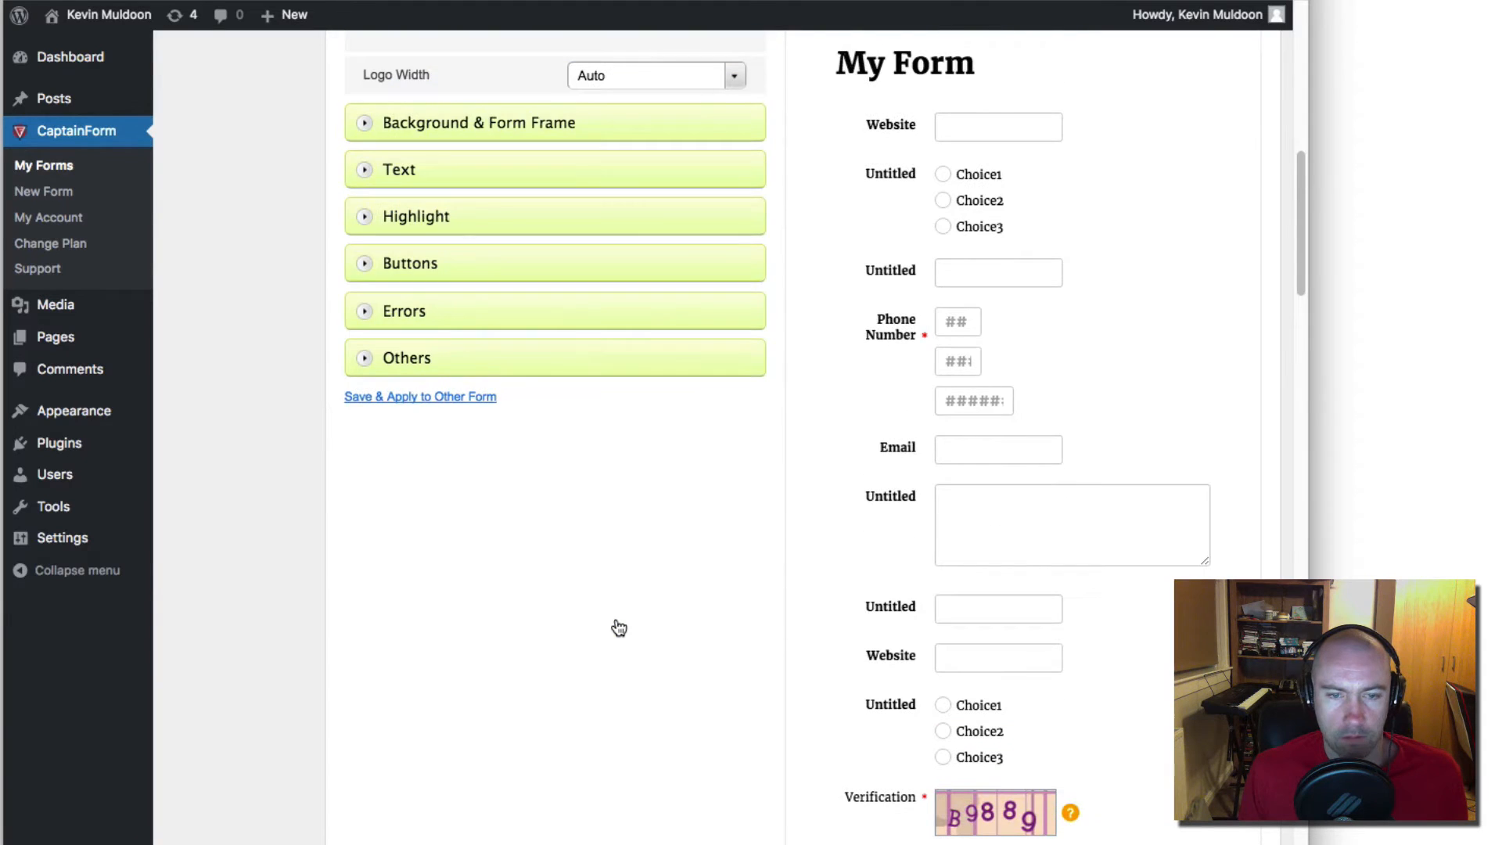
click(445, 358)
scroll(547, 575, up, 7)
scroll(552, 582, down, 1)
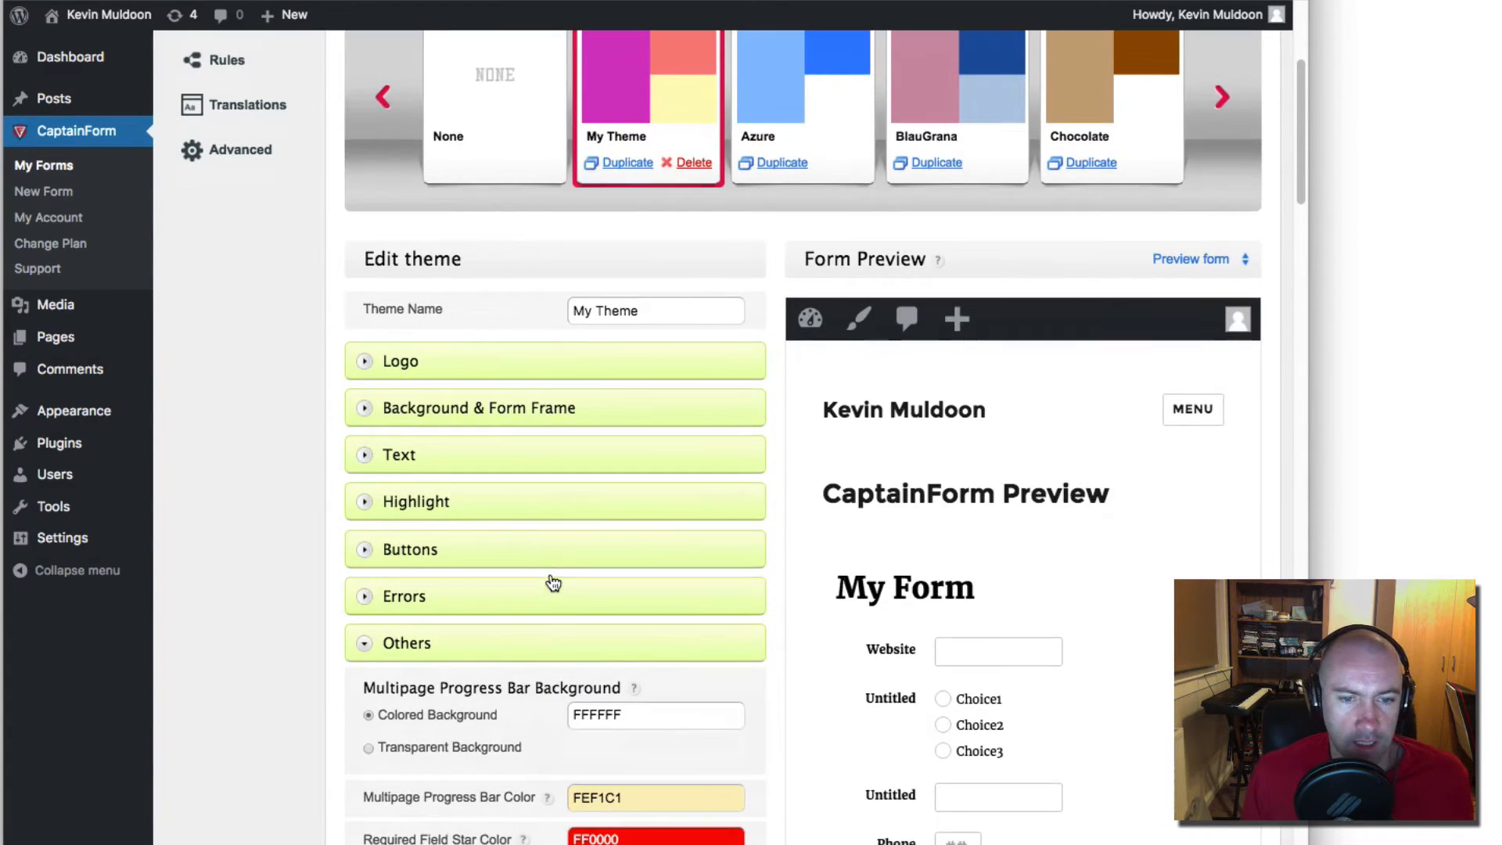
scroll(453, 450, down, 1)
click(453, 439)
click(460, 402)
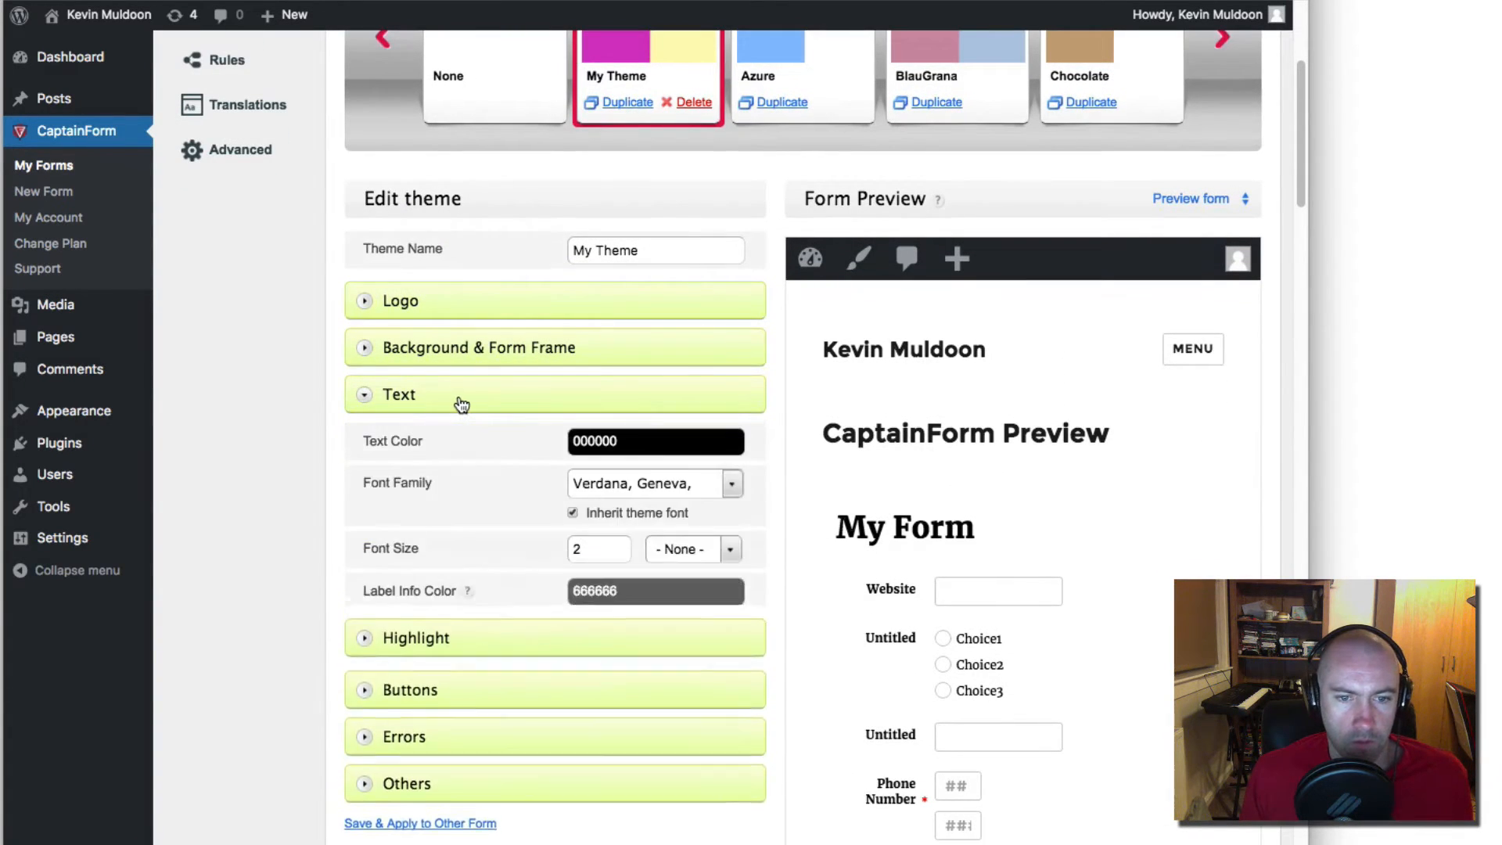
click(503, 347)
scroll(621, 555, down, 3)
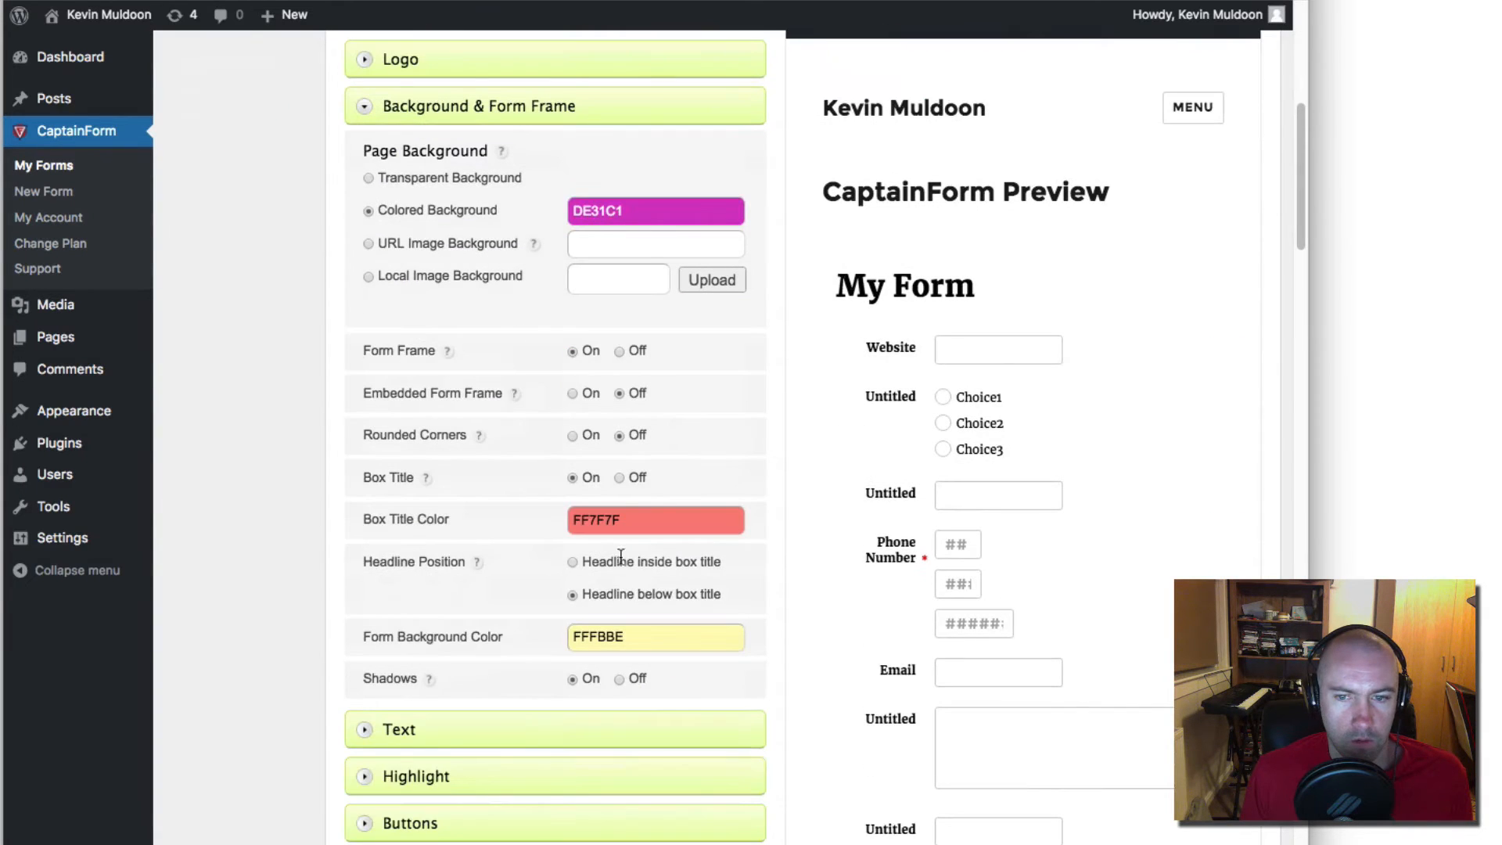
scroll(418, 305, up, 1)
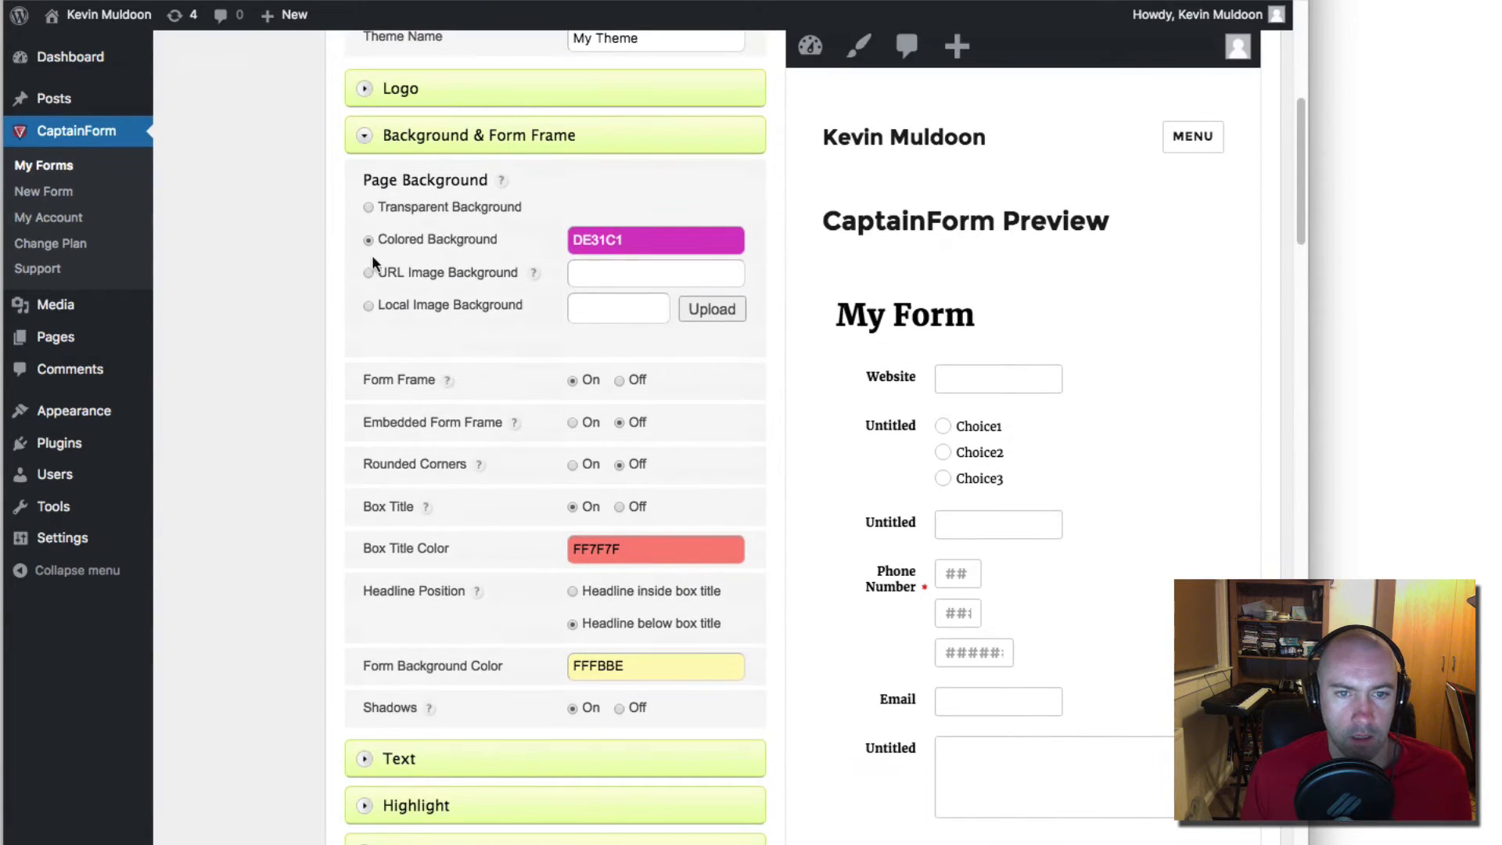
scroll(543, 560, down, 2)
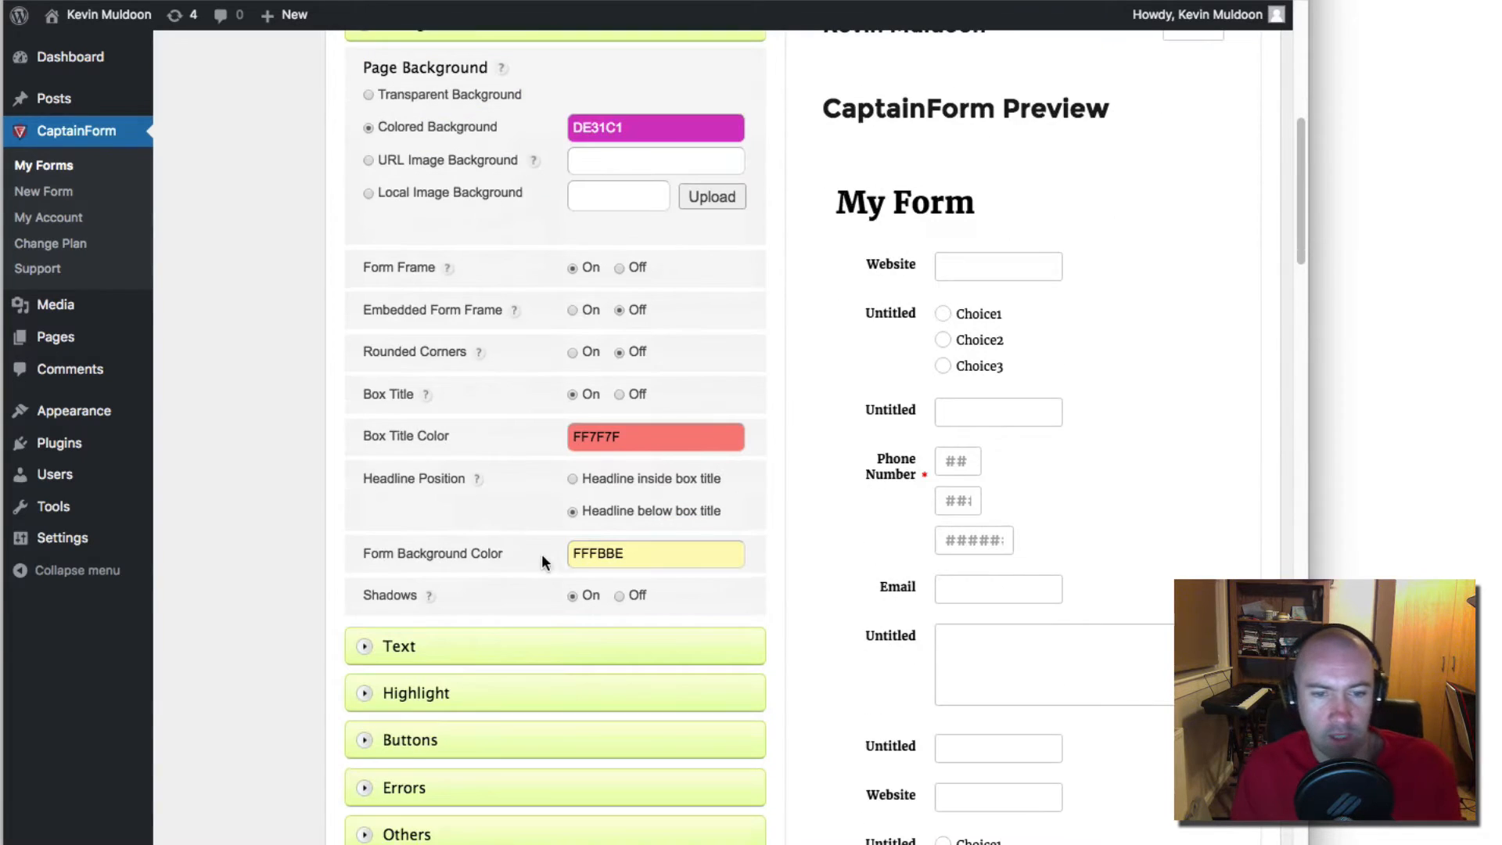
Step: Look through the theme's Text, Highlight, Buttons, Errors and Others settings
click(462, 657)
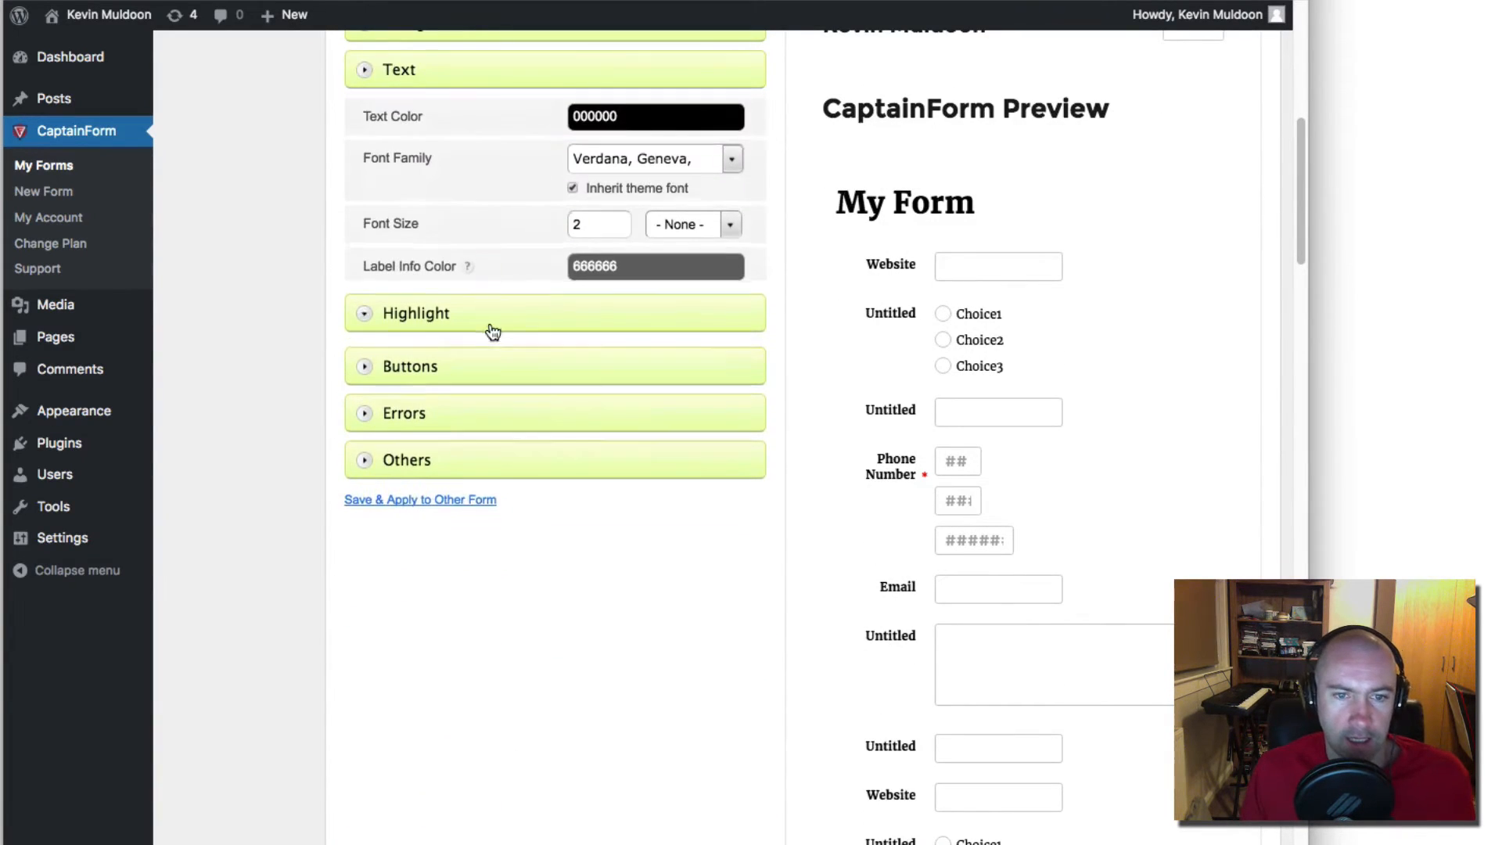
click(491, 327)
click(497, 308)
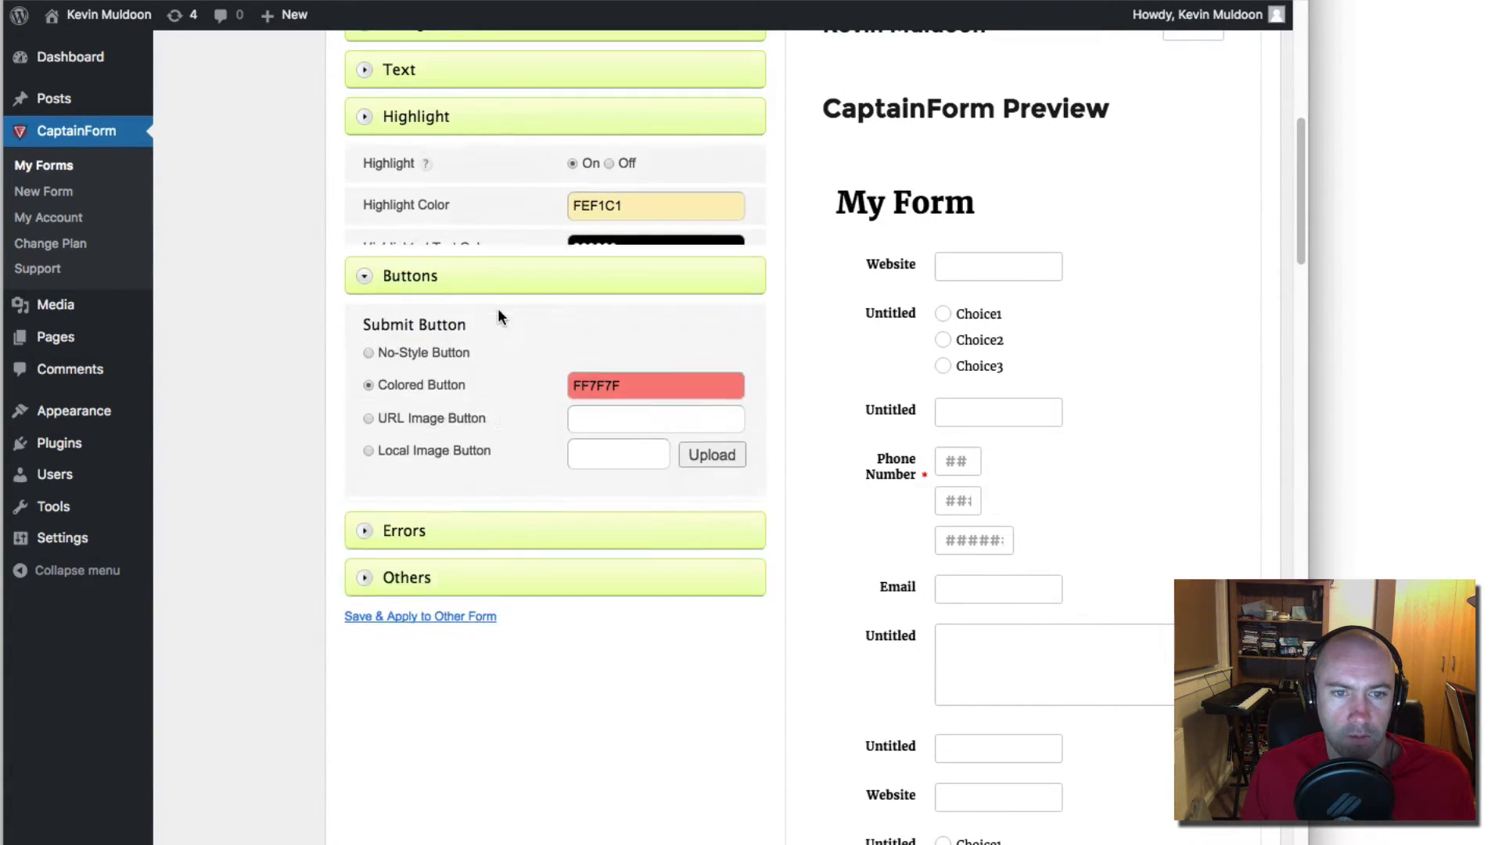
scroll(487, 491, down, 1)
scroll(486, 493, down, 9)
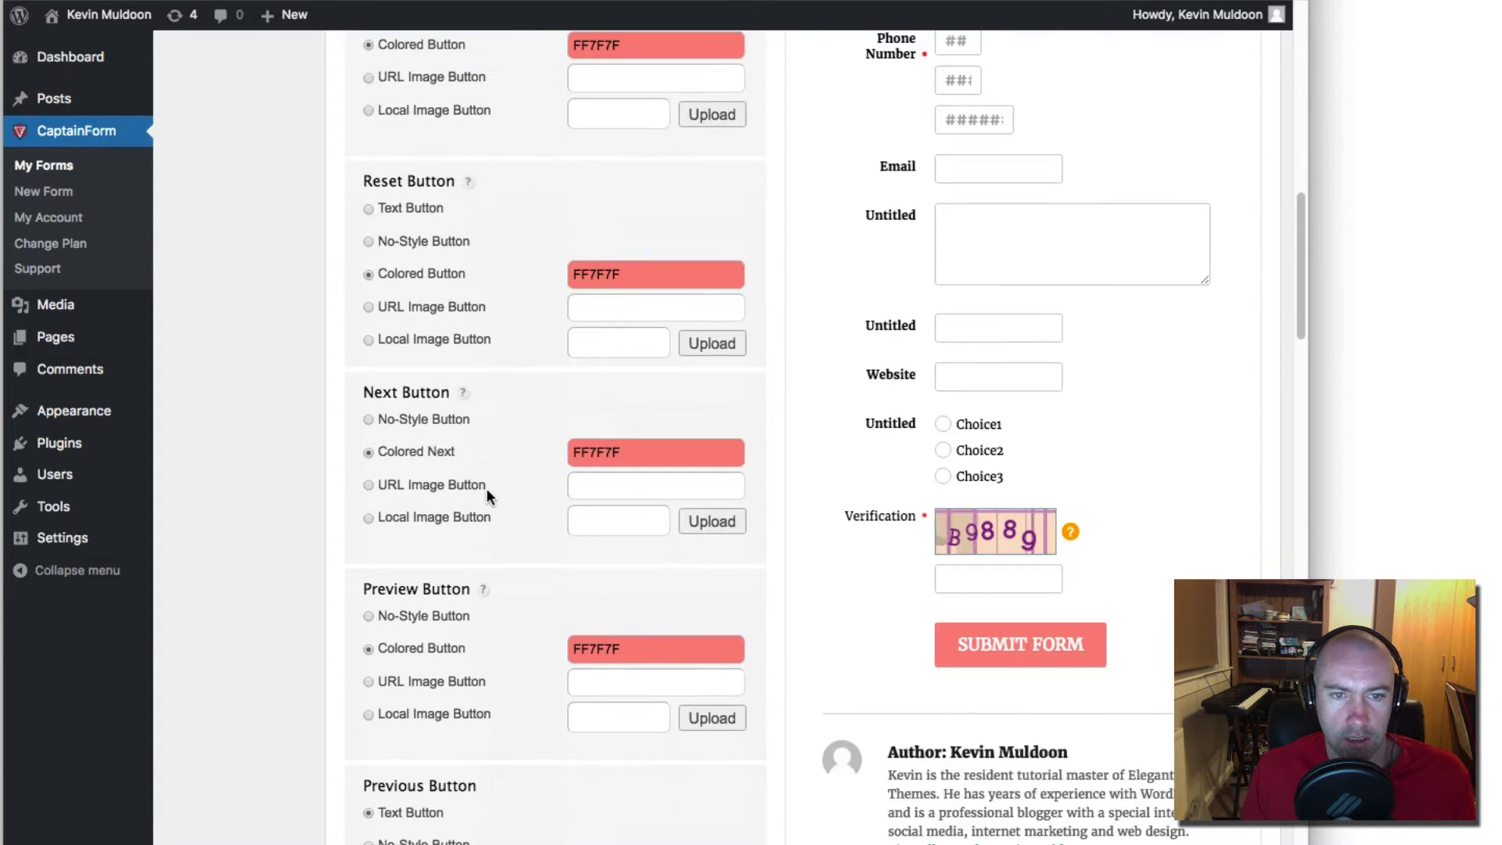
scroll(485, 491, down, 5)
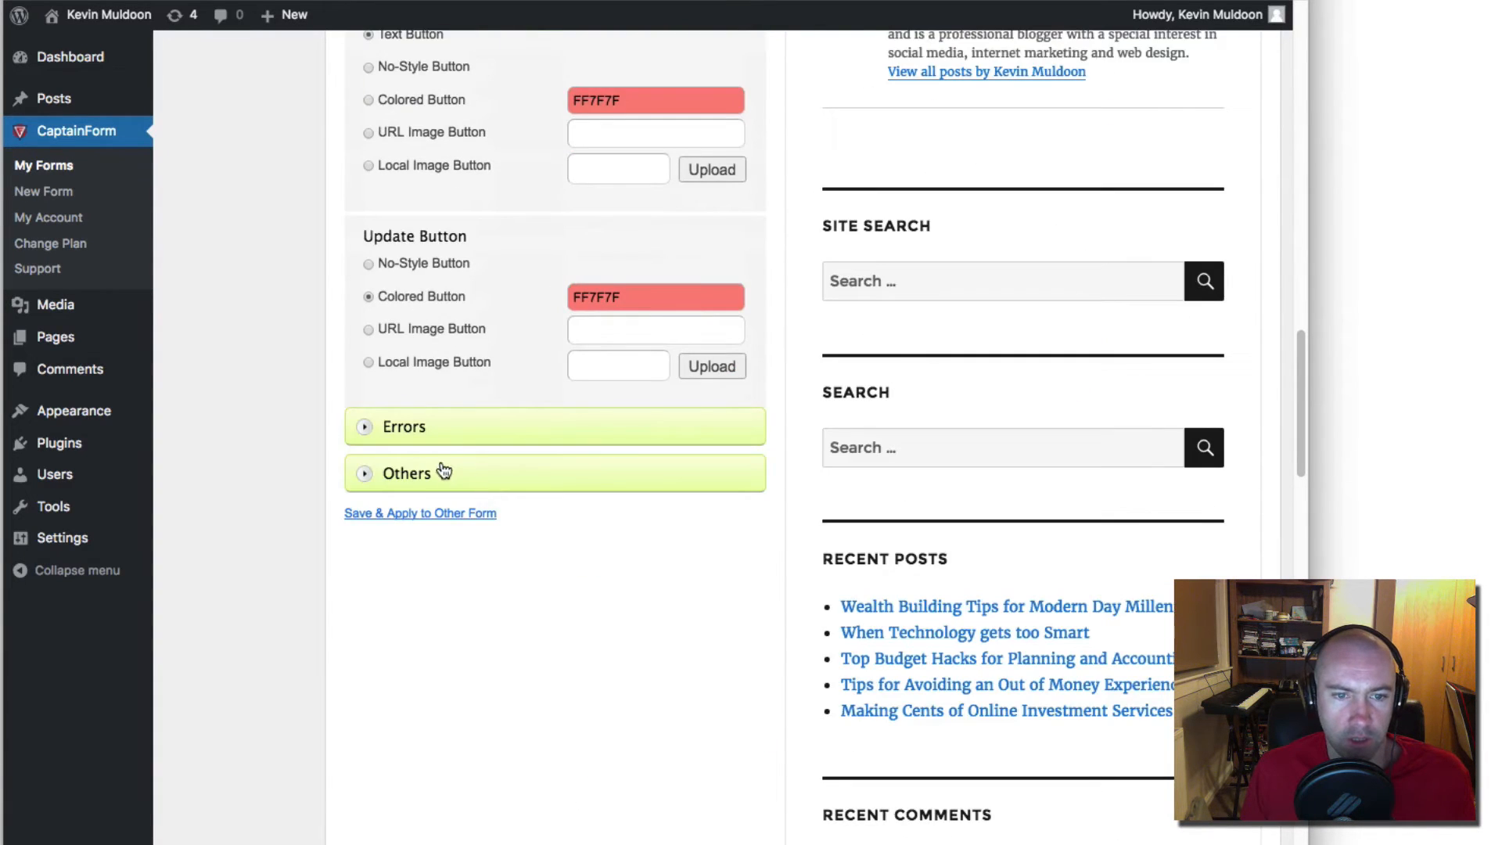
click(443, 432)
scroll(570, 654, down, 5)
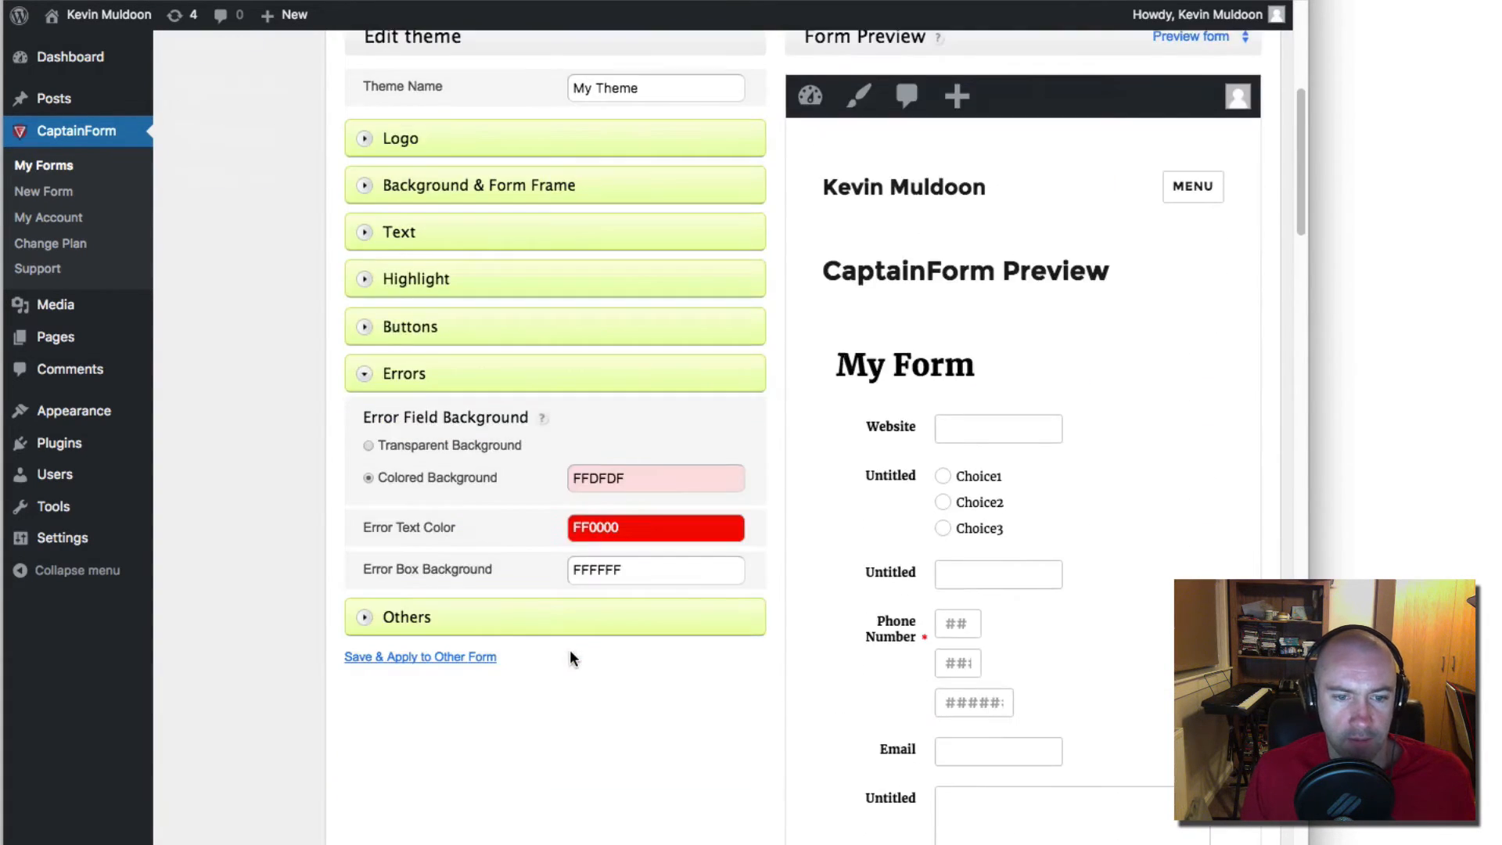
click(551, 613)
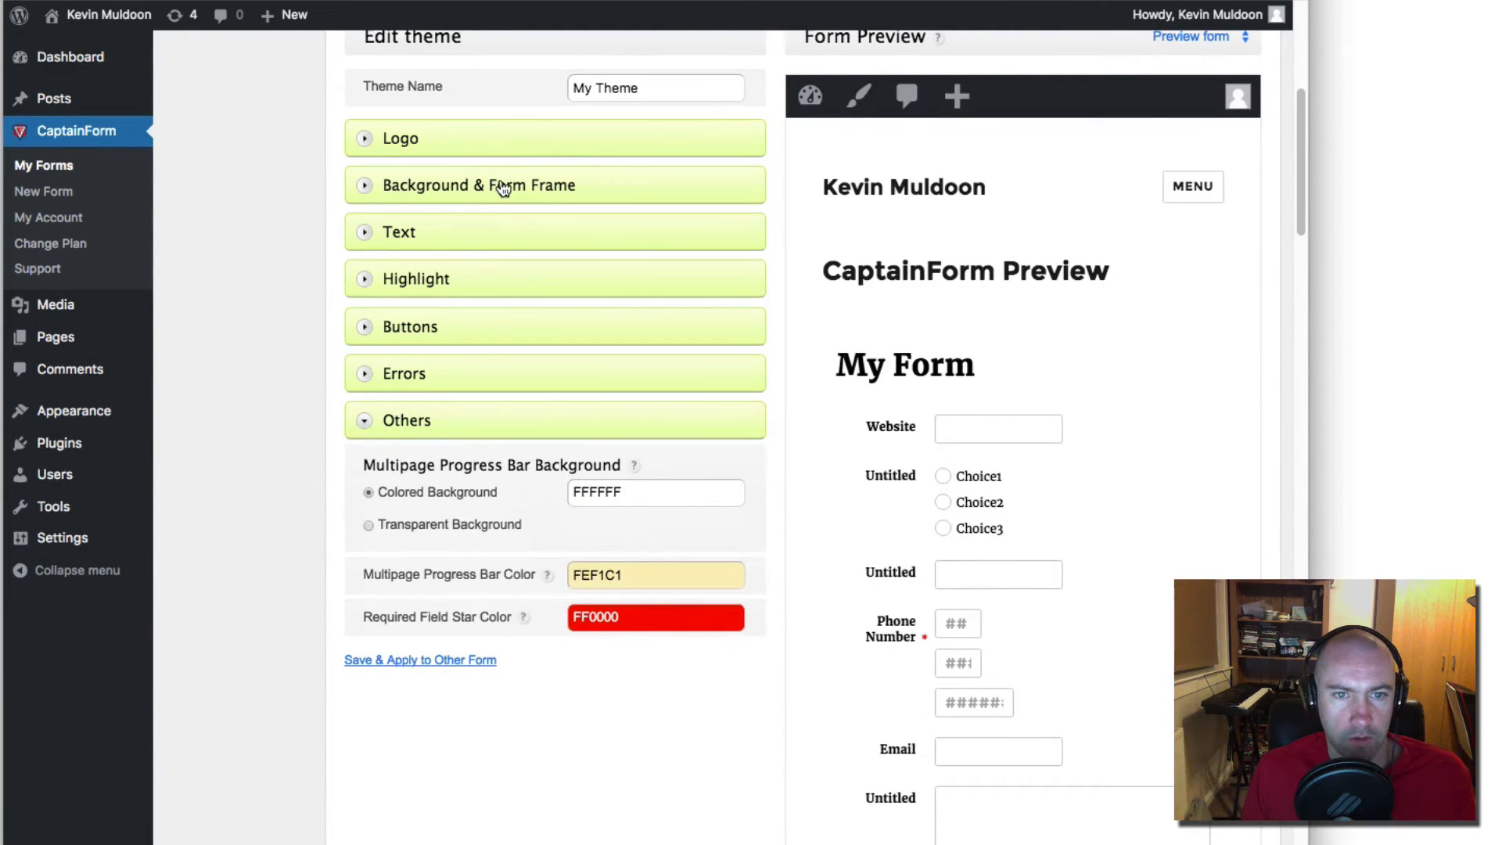
Step: Set the Form Background Color to orange FF6417 in the Background & Form Frame settings and check the form preview
click(497, 187)
scroll(471, 493, down, 2)
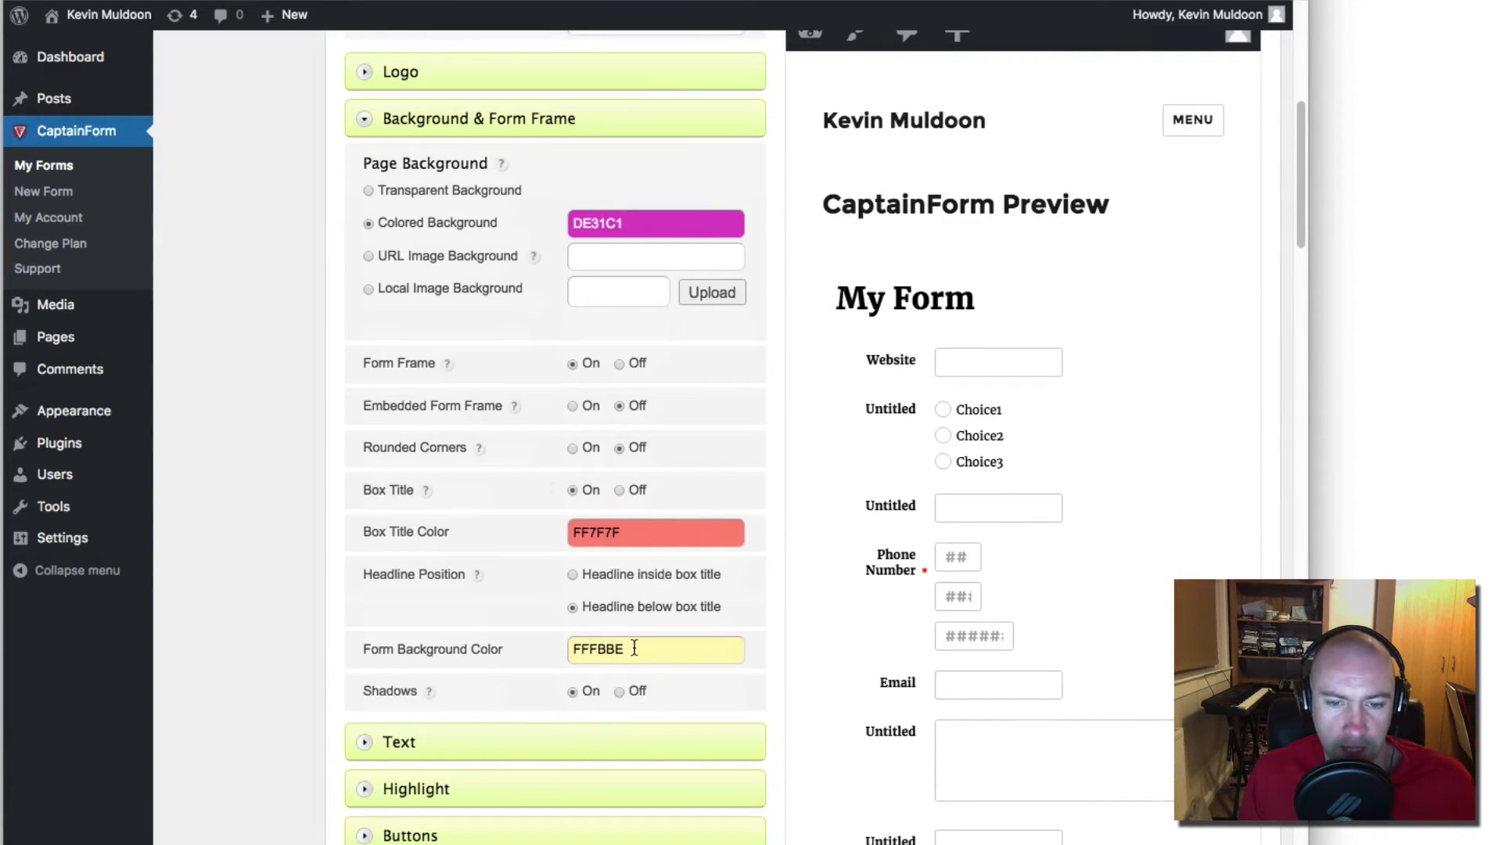
drag(632, 649, 545, 654)
click(586, 683)
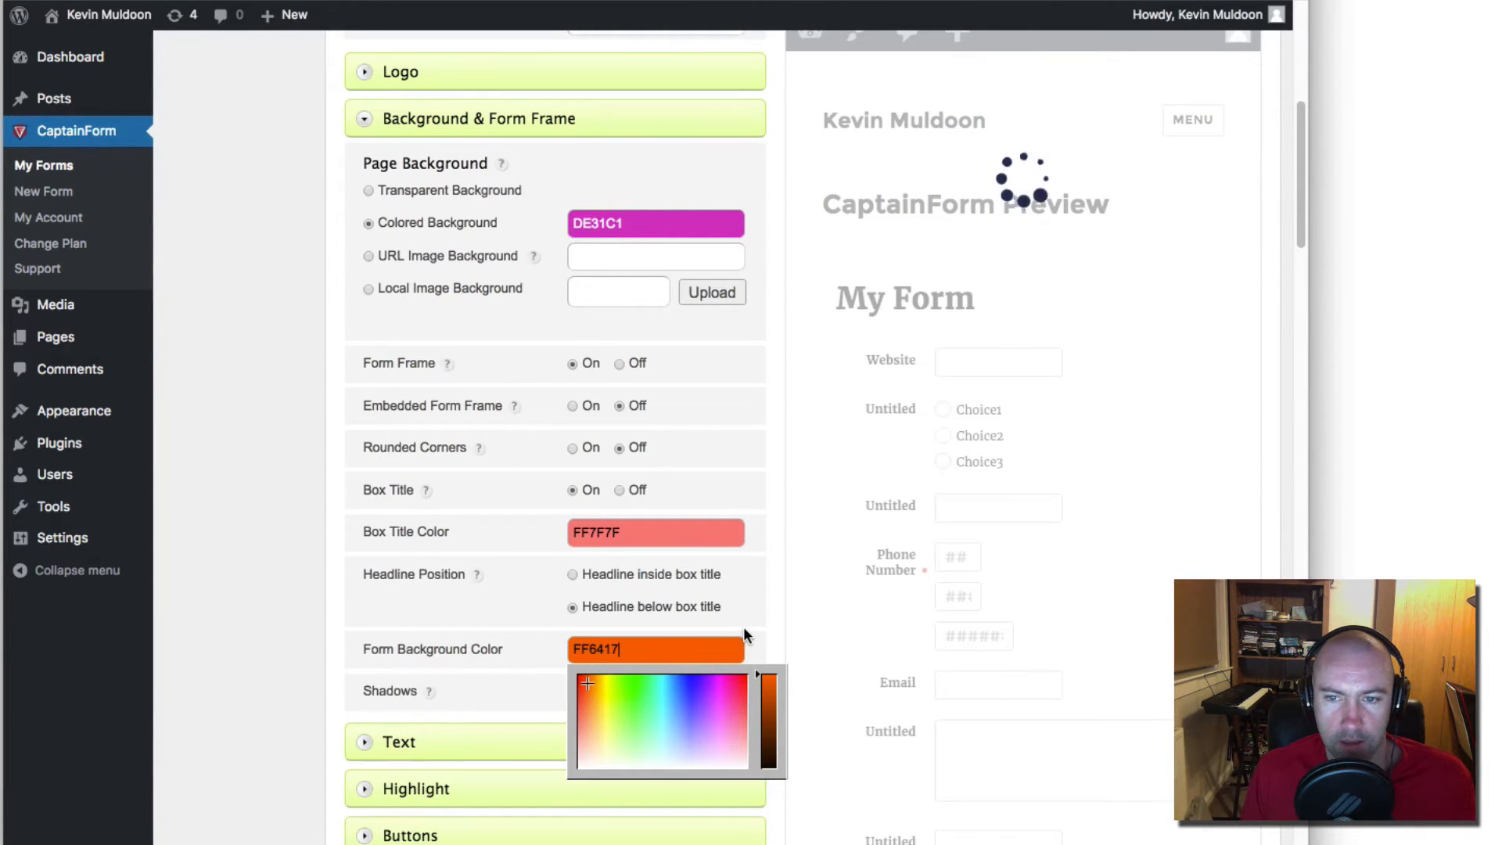
scroll(747, 626, down, 5)
scroll(811, 649, up, 2)
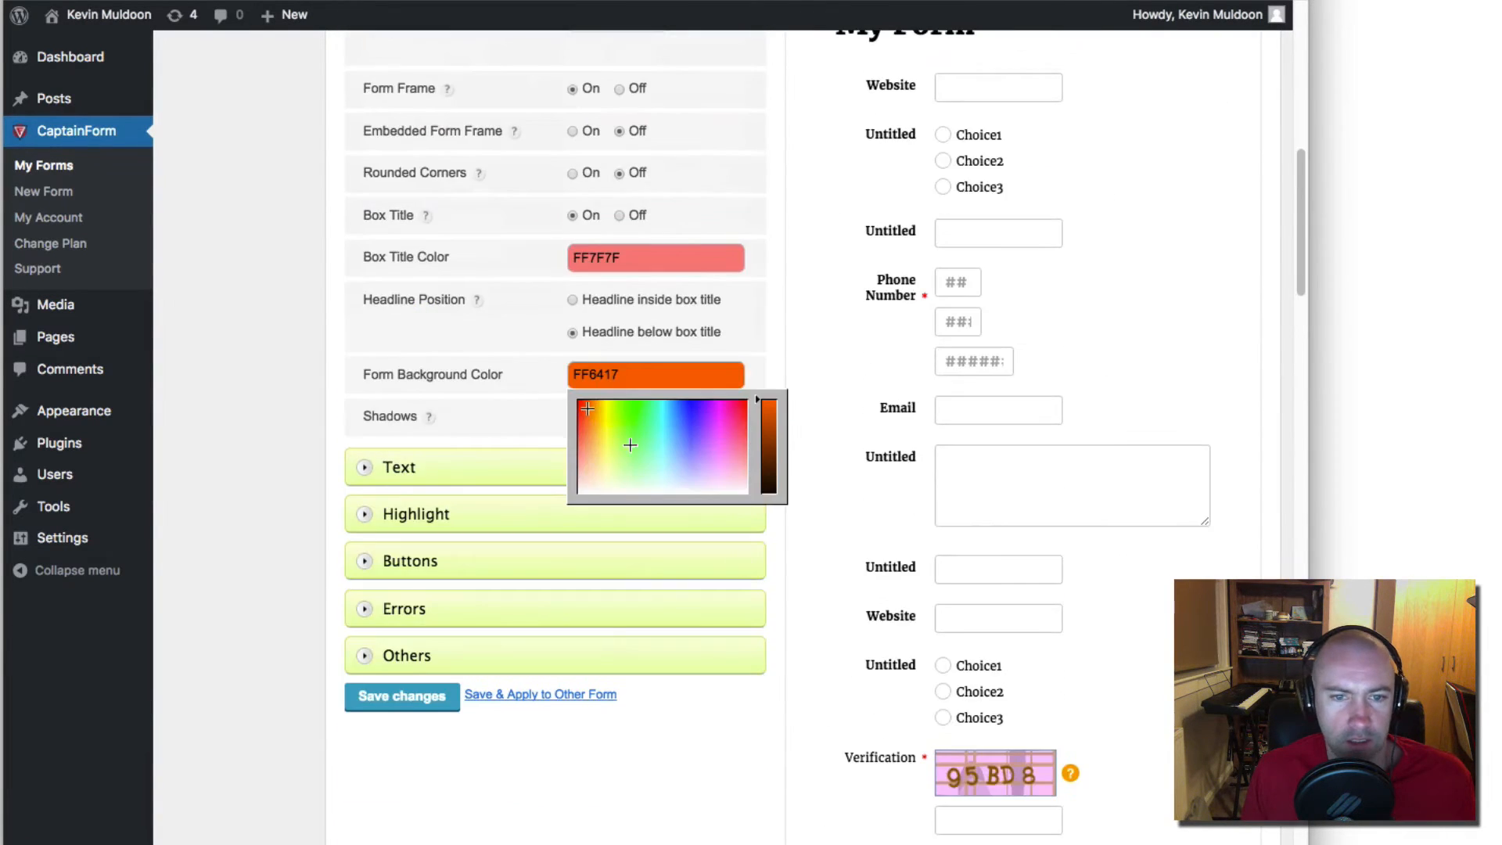
scroll(903, 438, up, 2)
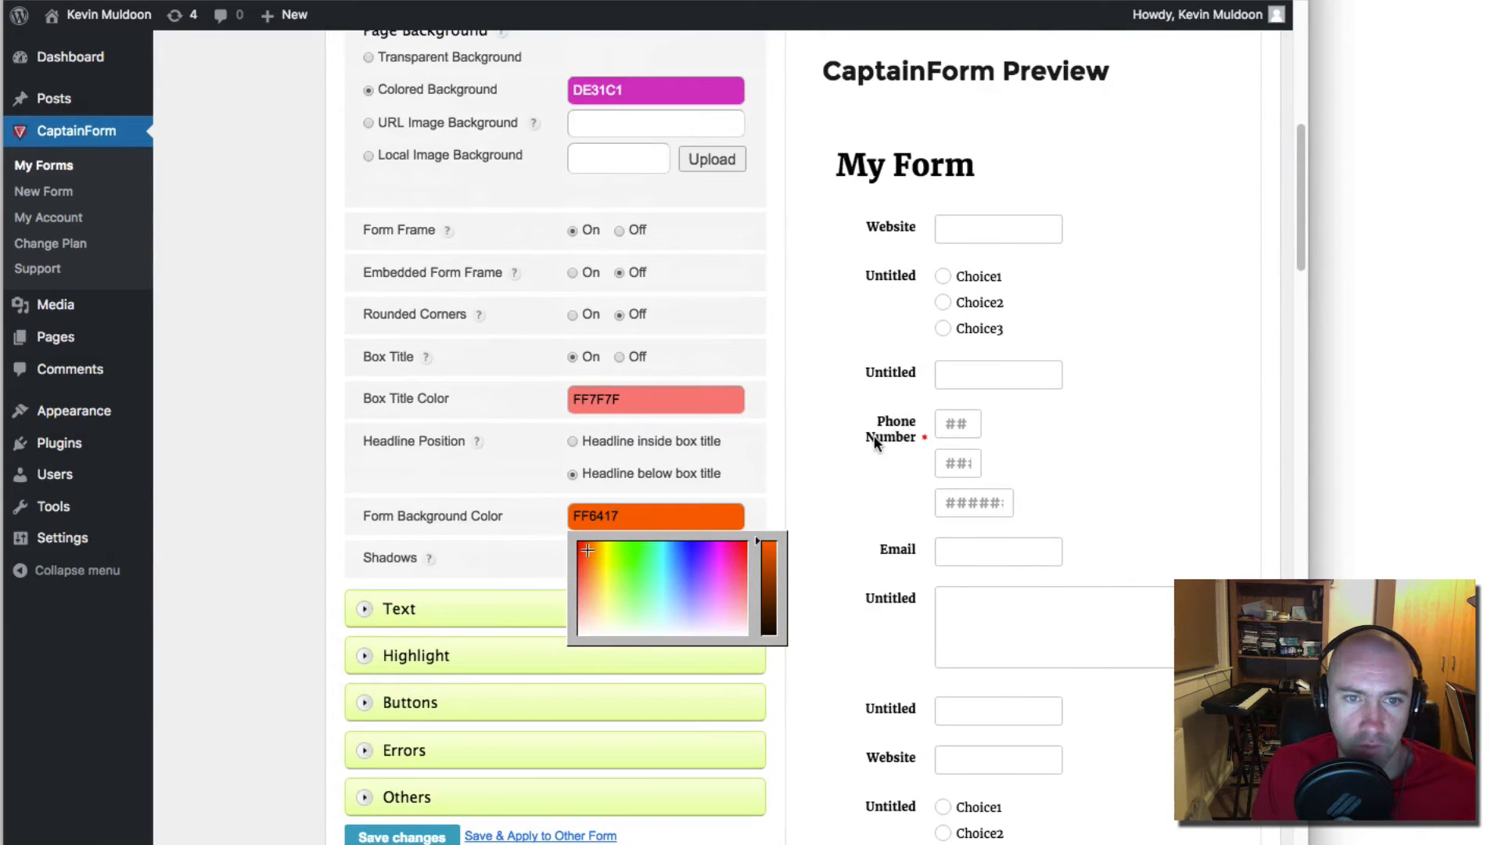
scroll(876, 443, up, 3)
Step: Turn on the Embedded Form Frame option and check the form preview and theme list
mouse_move(502, 216)
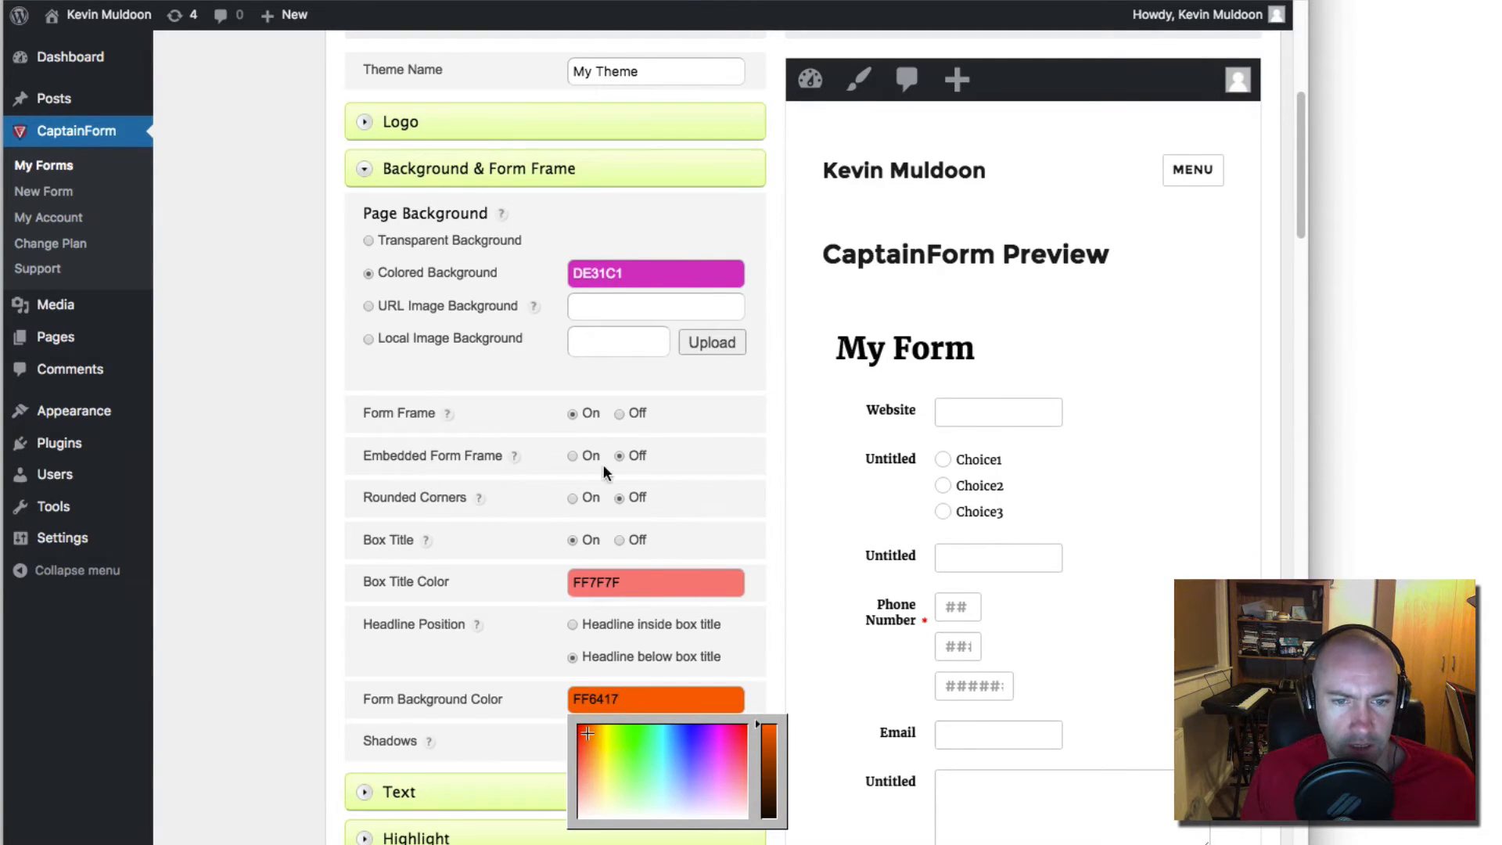
click(572, 455)
scroll(475, 510, down, 14)
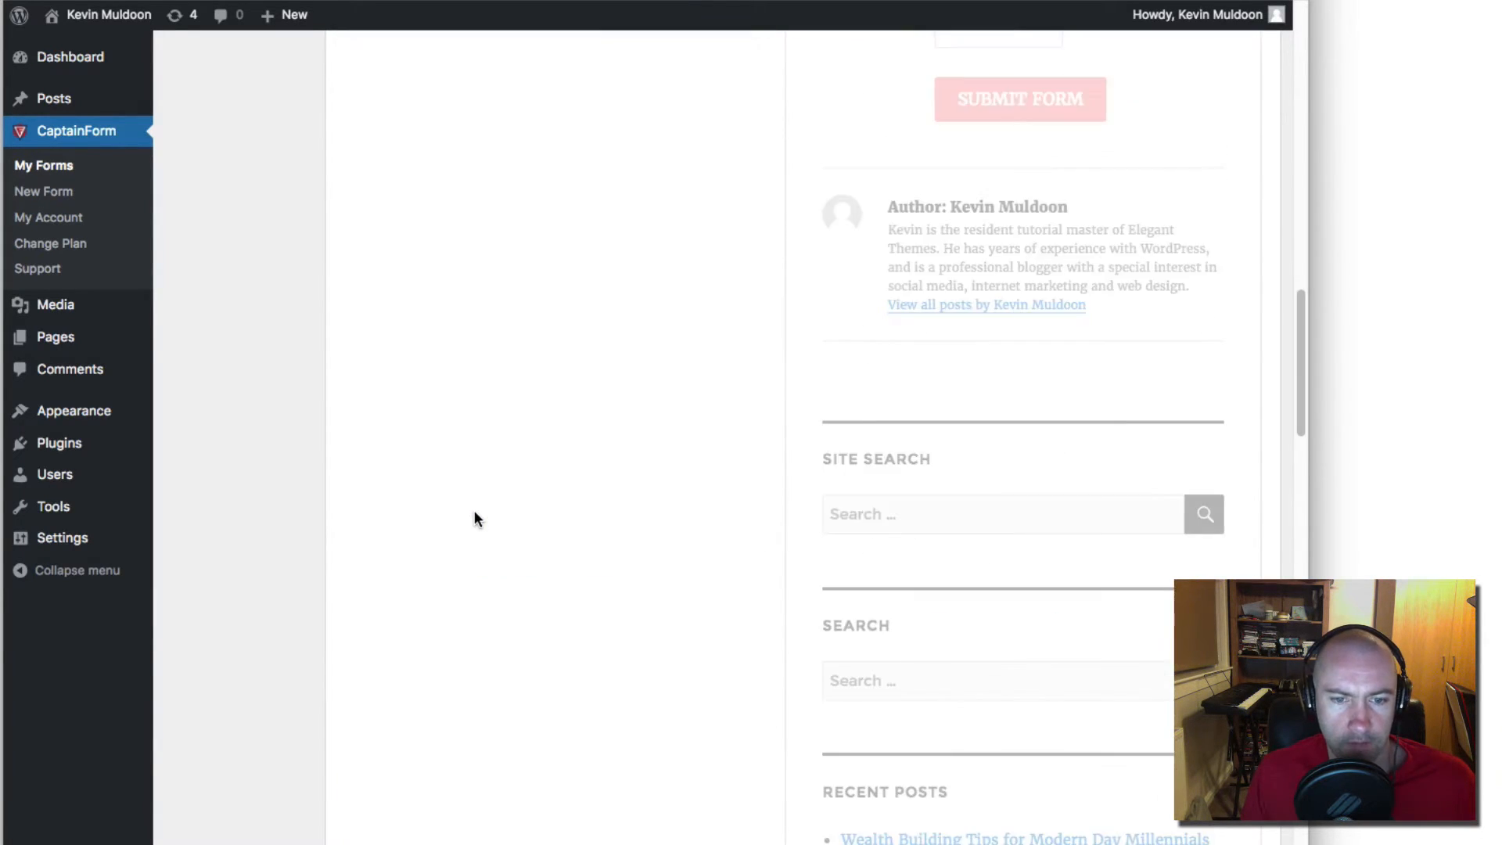
scroll(476, 514, up, 6)
scroll(476, 522, up, 4)
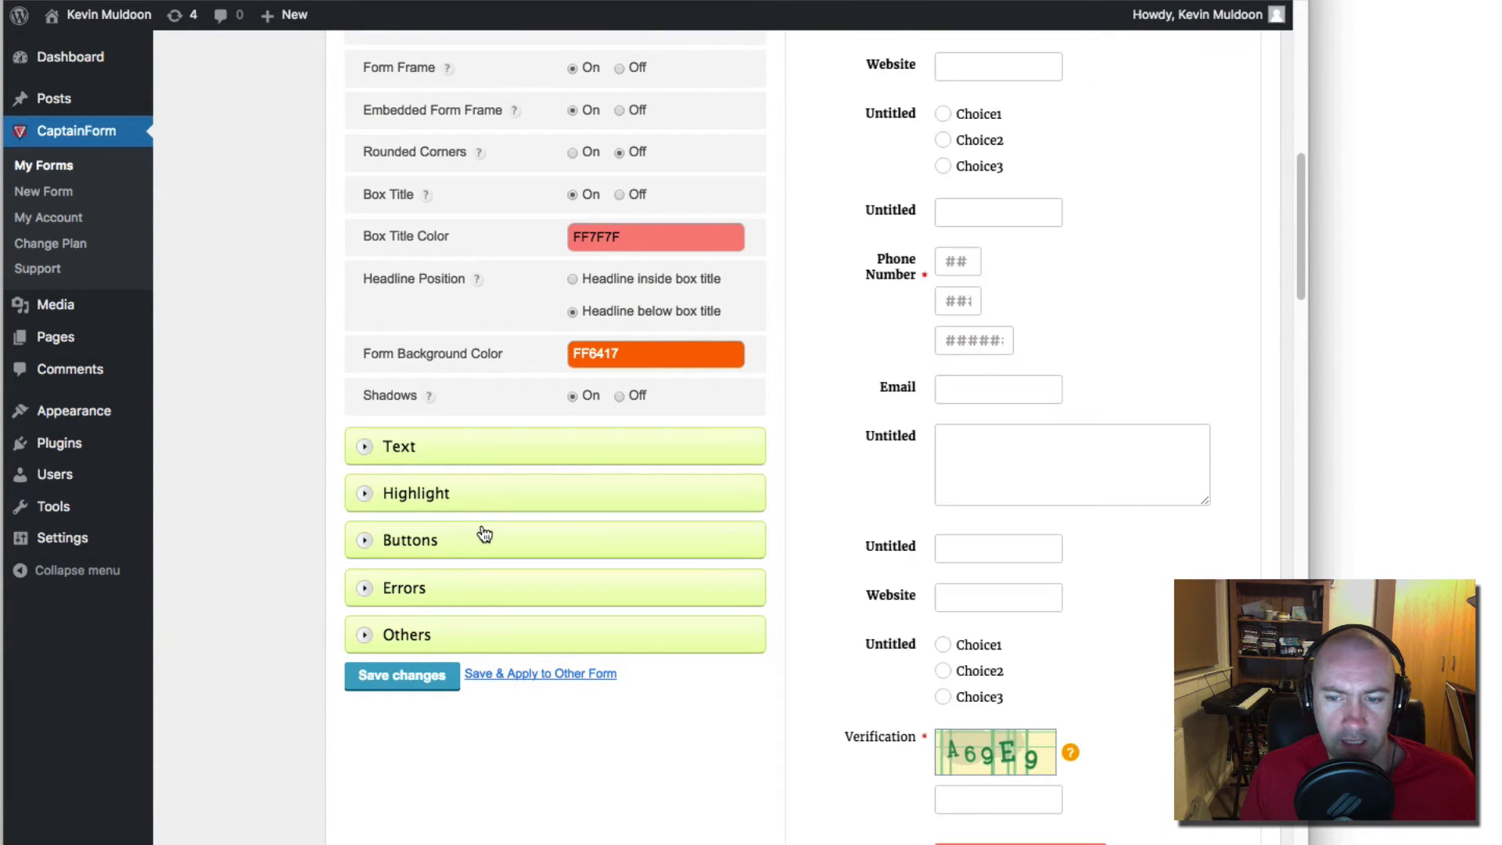
scroll(530, 499, up, 5)
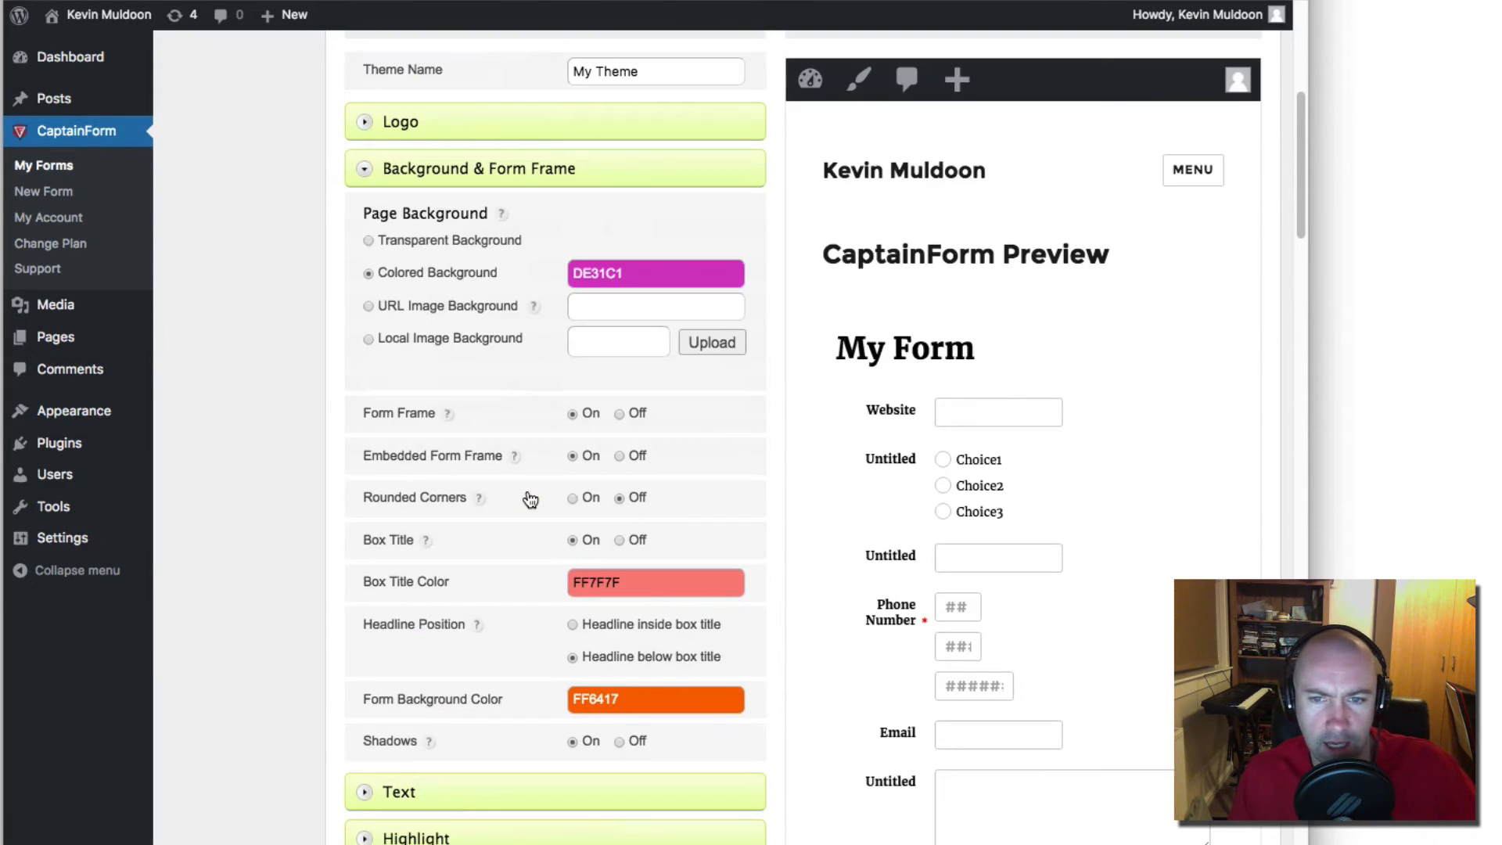
scroll(531, 499, up, 5)
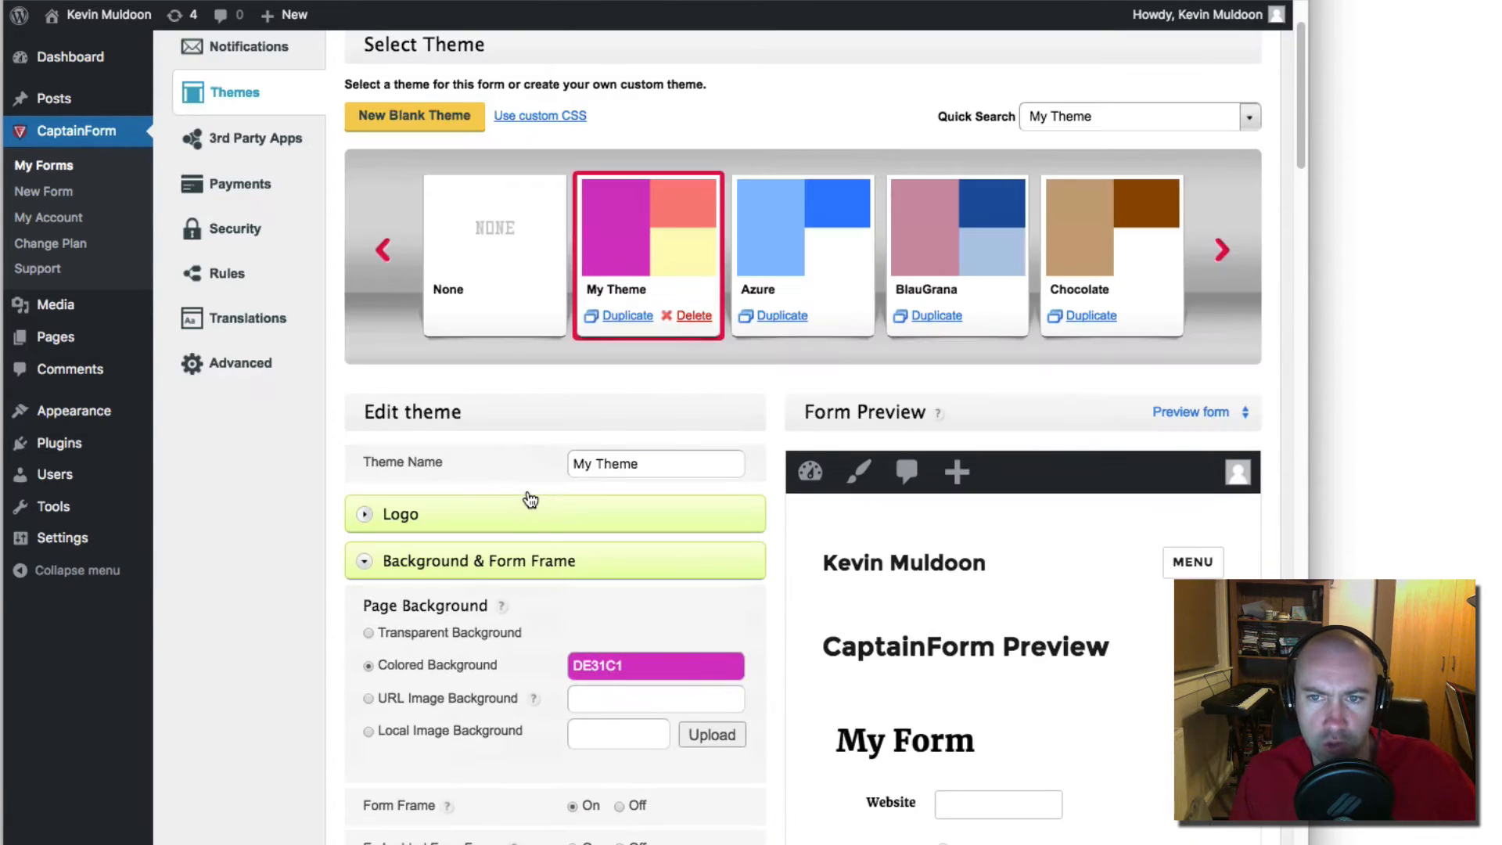
scroll(527, 490, down, 10)
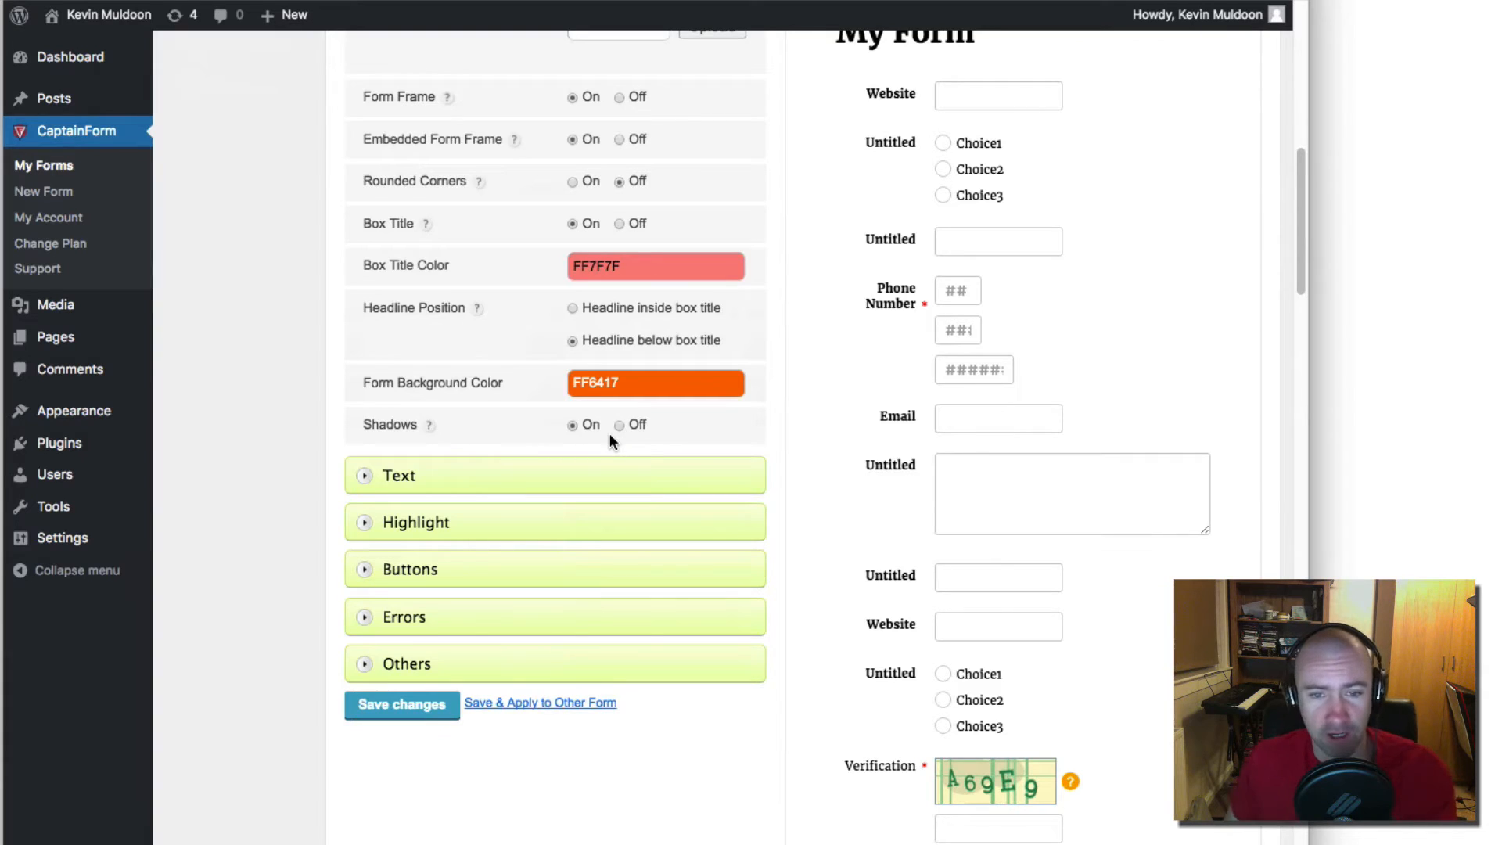
scroll(662, 500, up, 1)
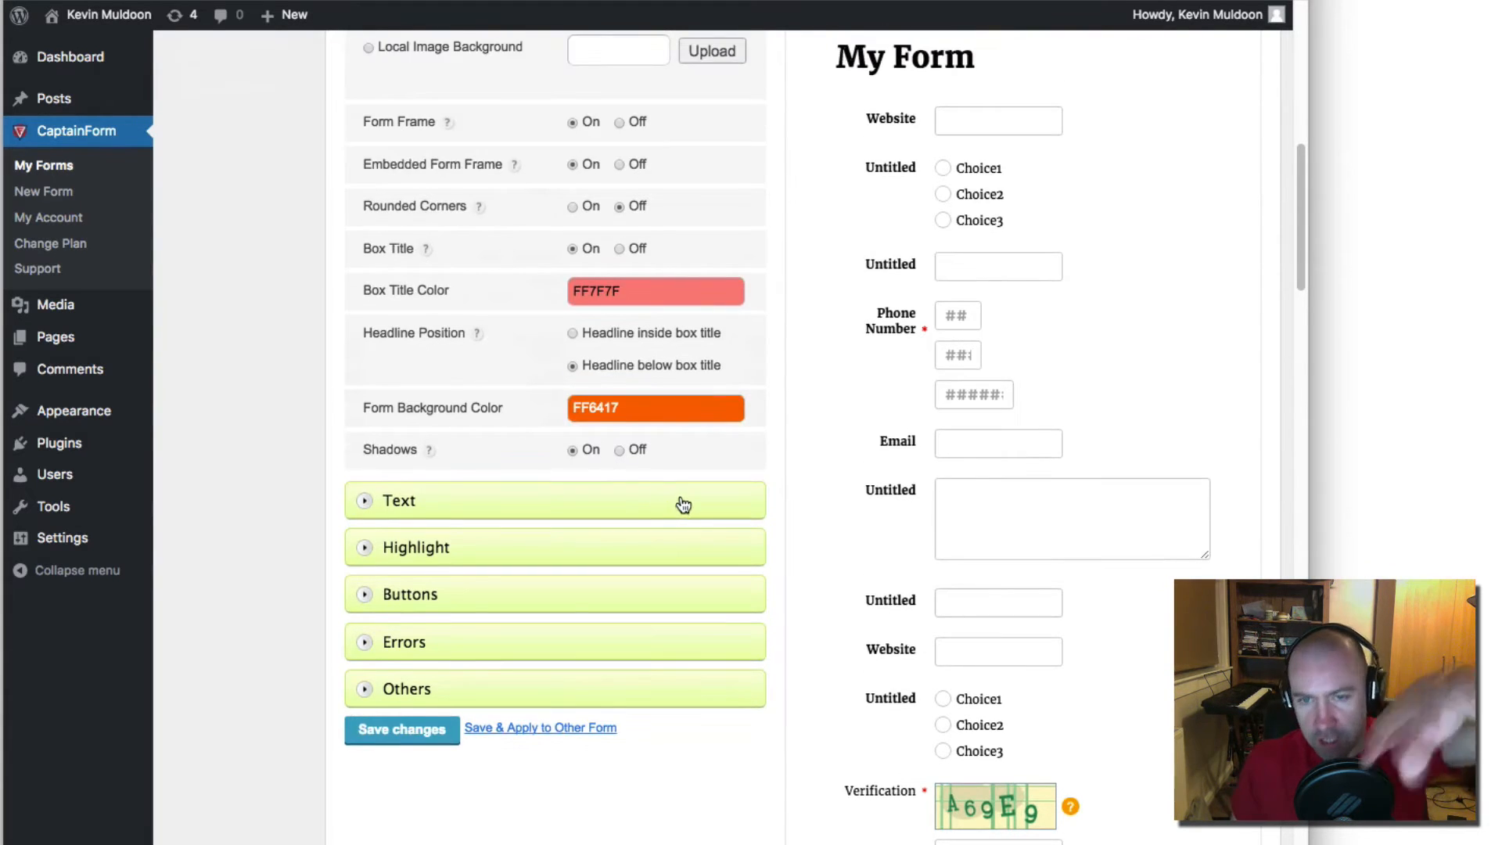
scroll(677, 502, up, 4)
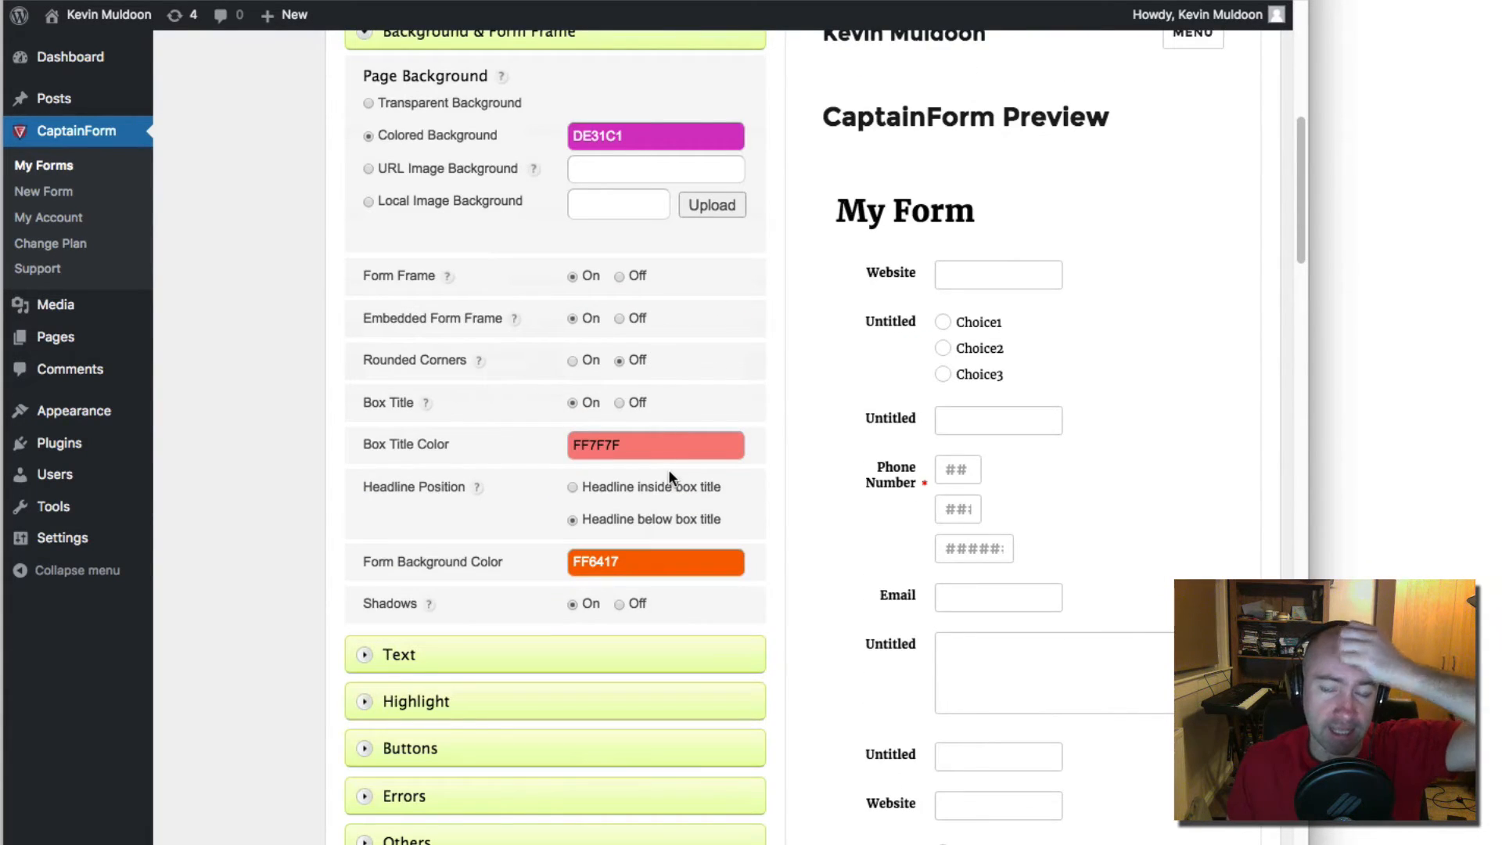
scroll(668, 469, up, 10)
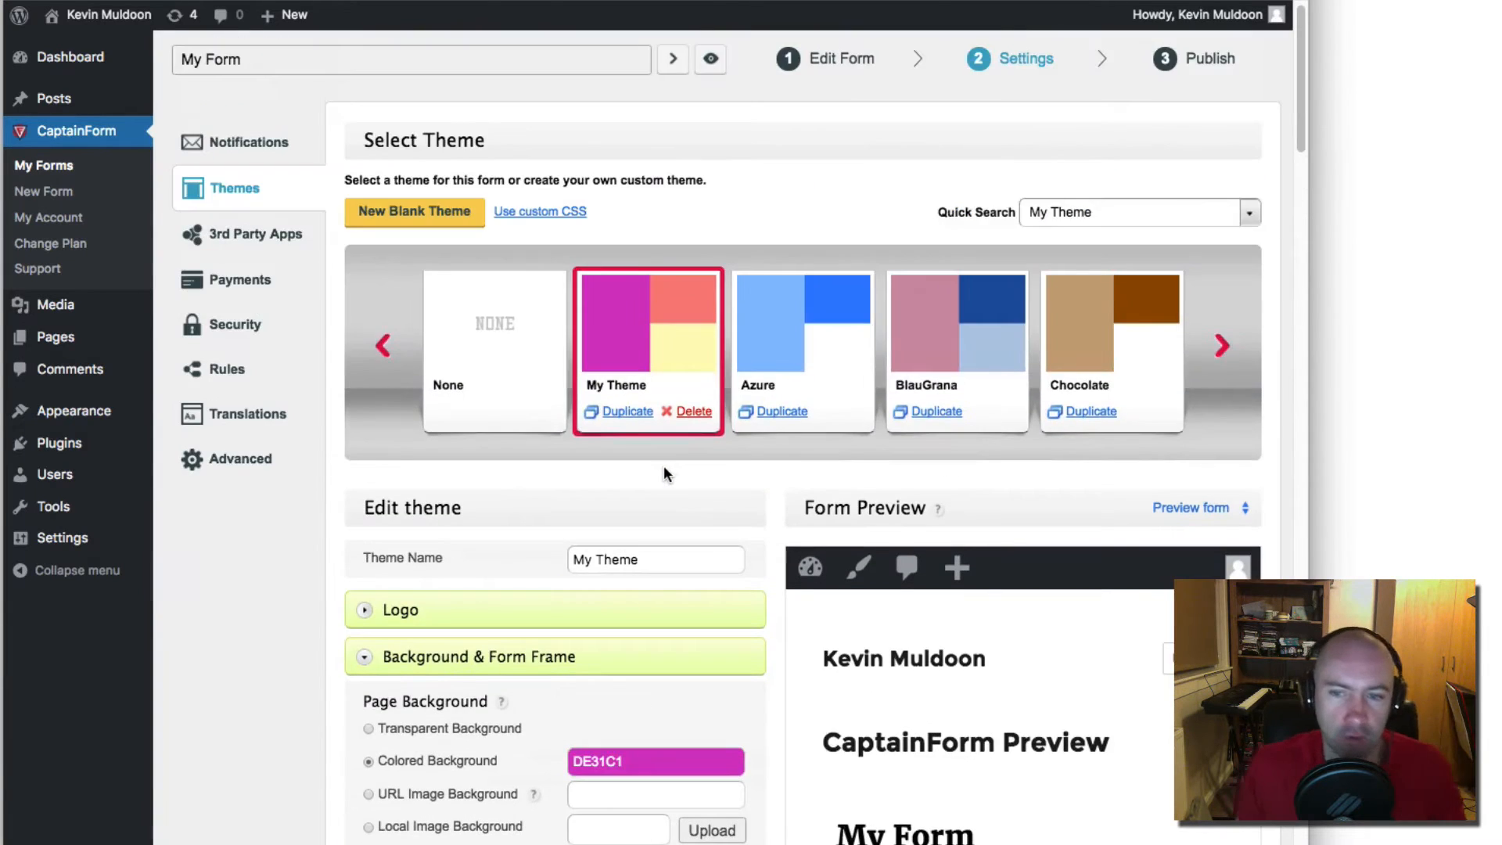
Step: Turn on Rounded Corners for the form frame and check the form preview
scroll(663, 466, down, 6)
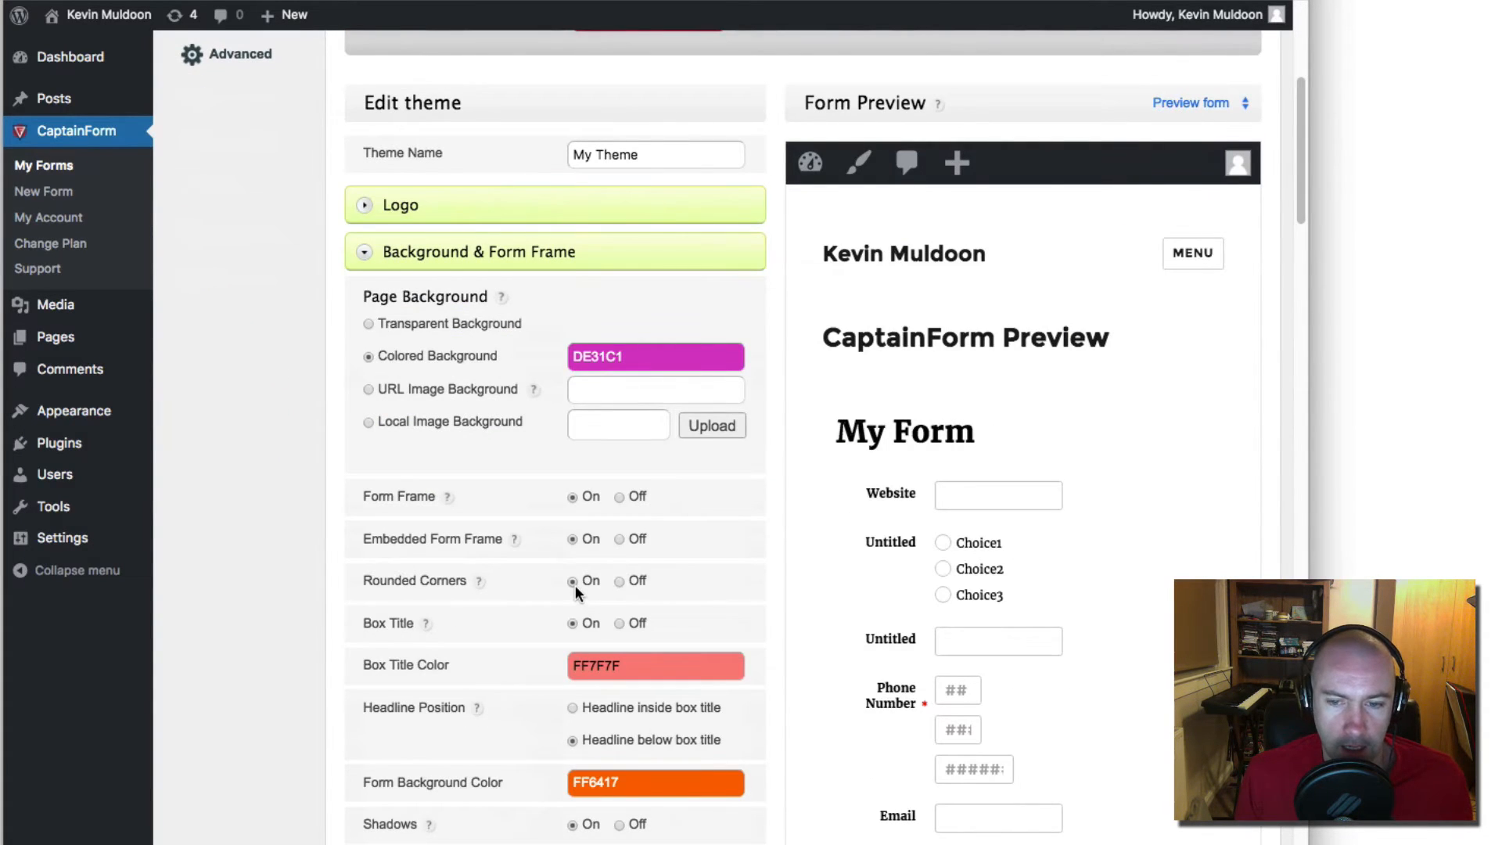
scroll(575, 585, down, 5)
scroll(574, 580, up, 6)
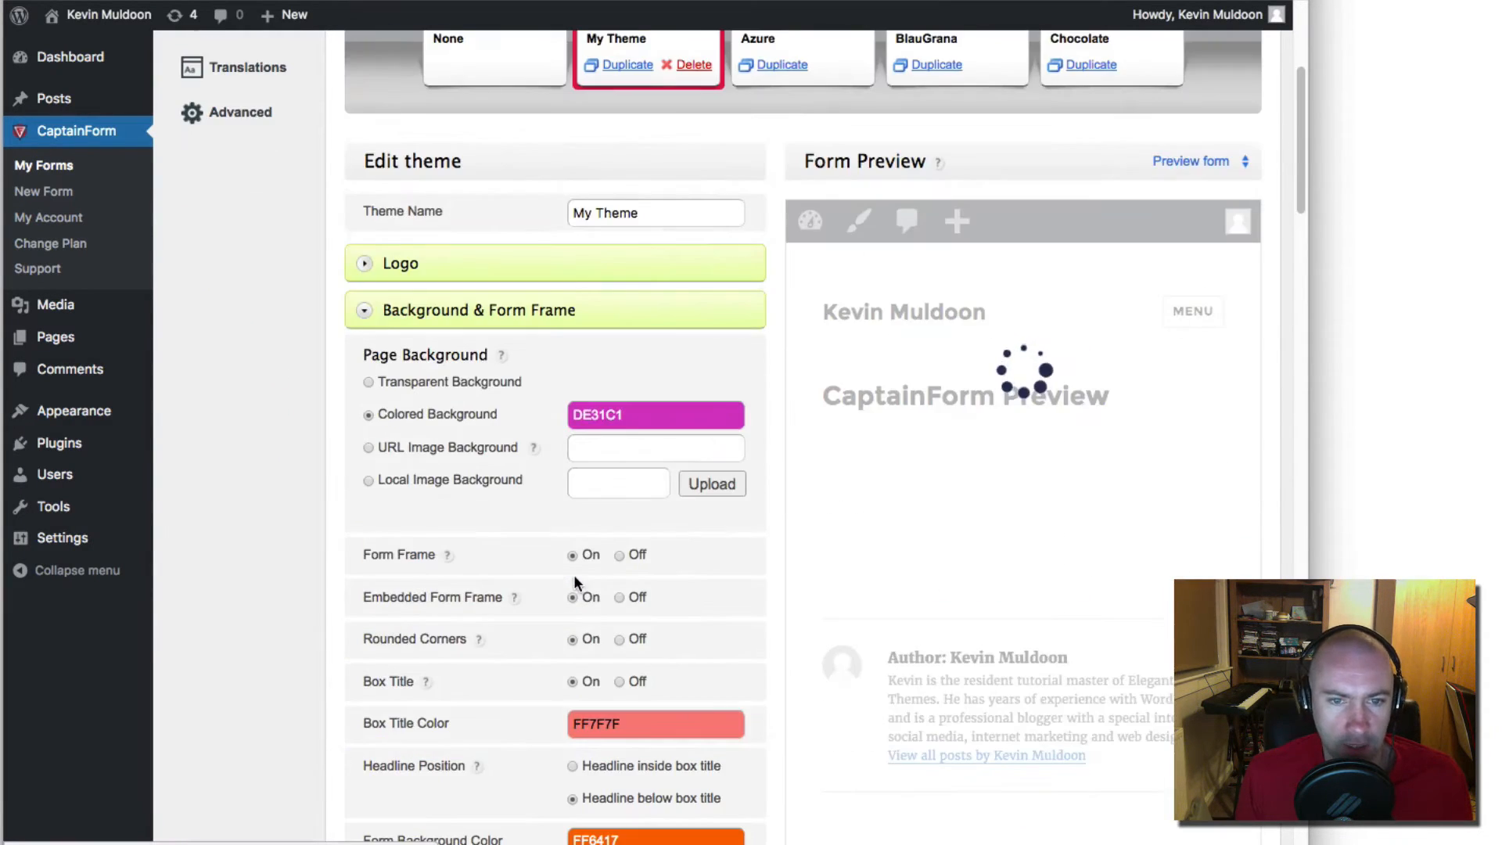
Step: Try a transparent page background and switch back to the colored background
click(367, 383)
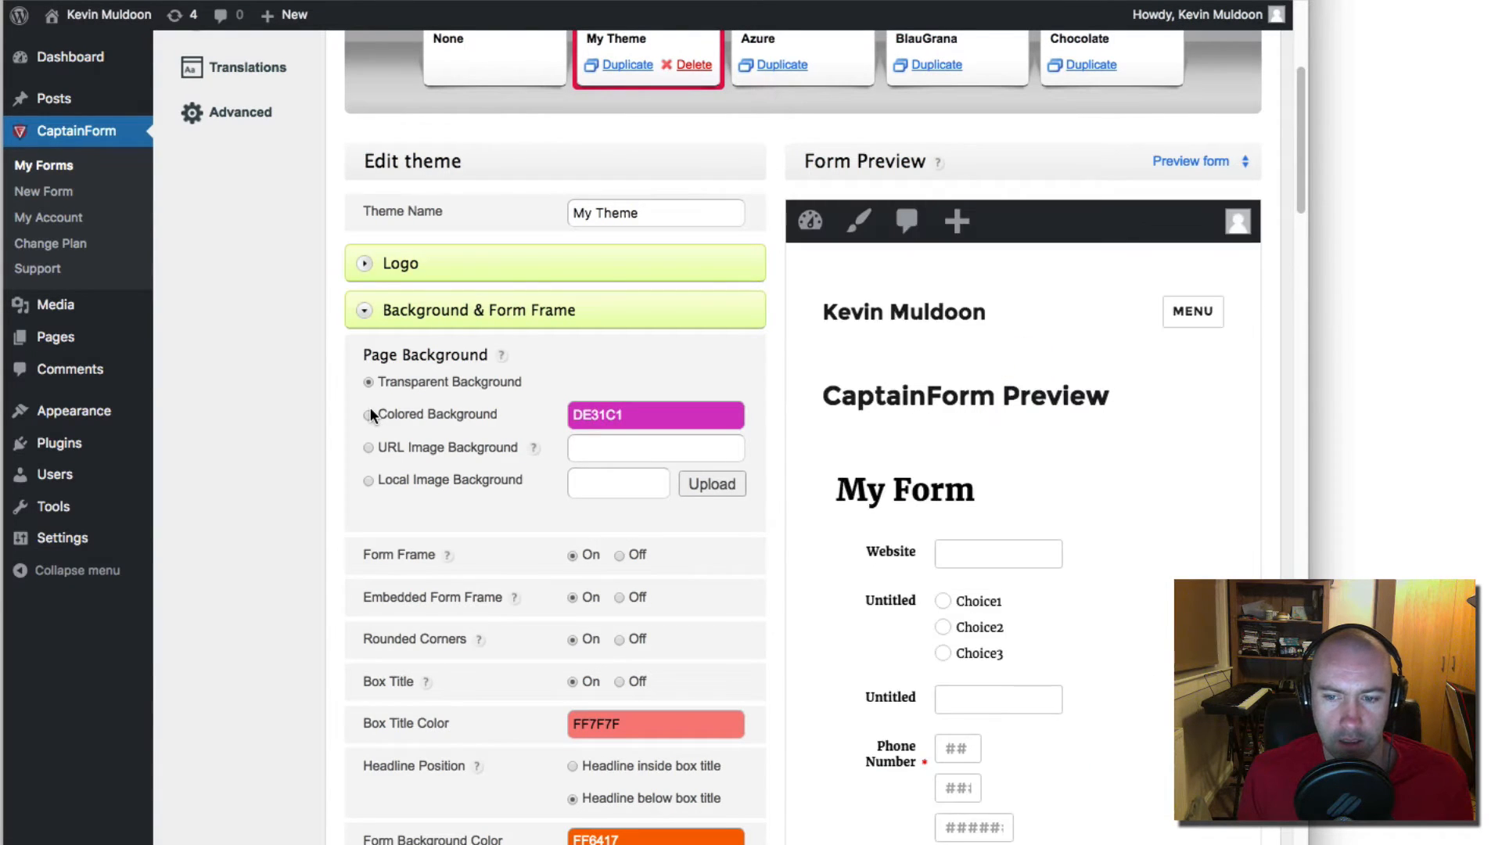
click(368, 414)
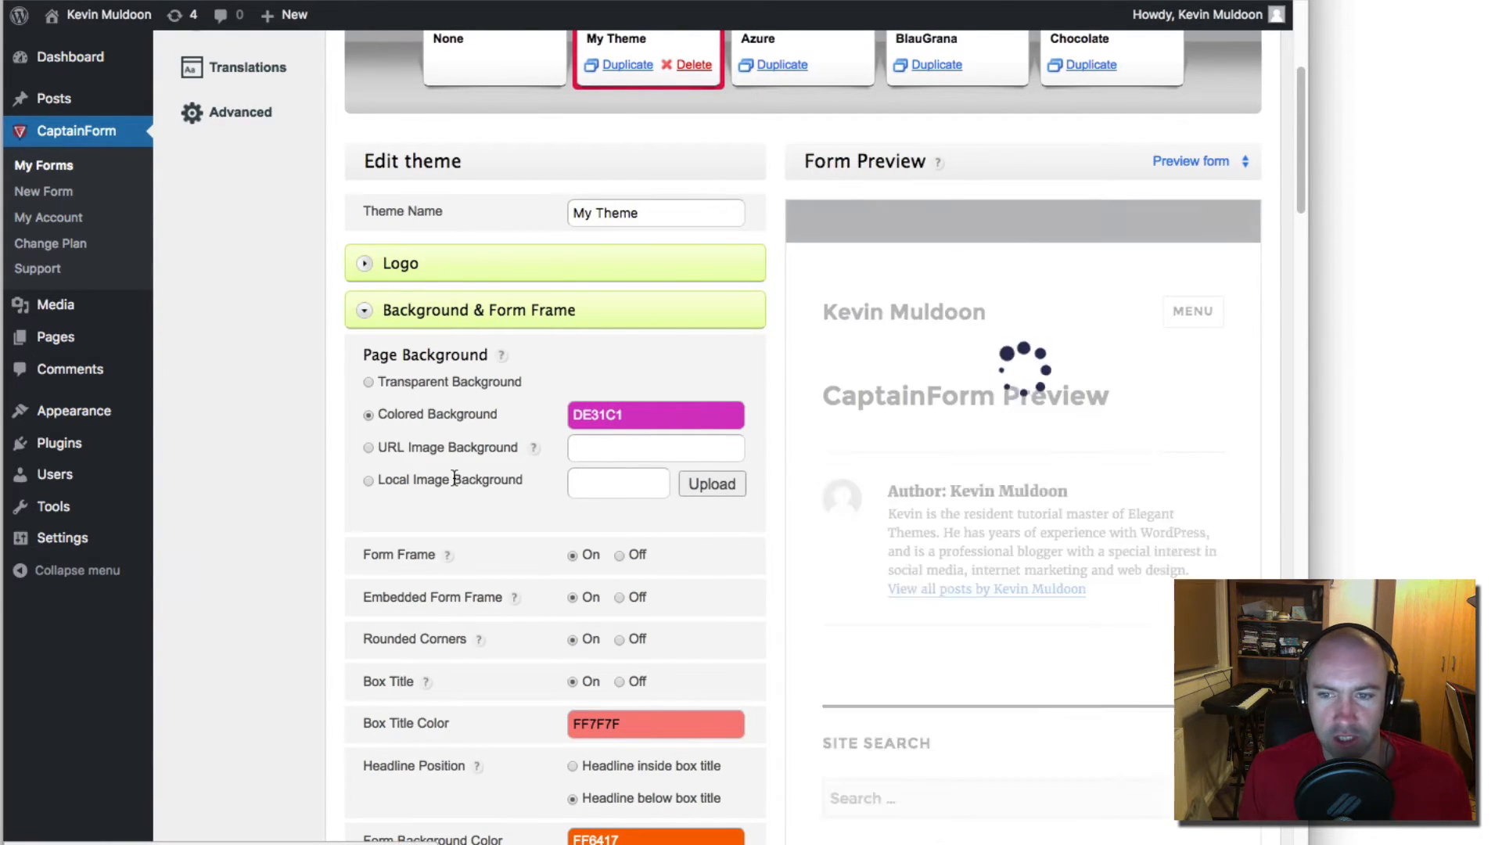
scroll(453, 484, down, 5)
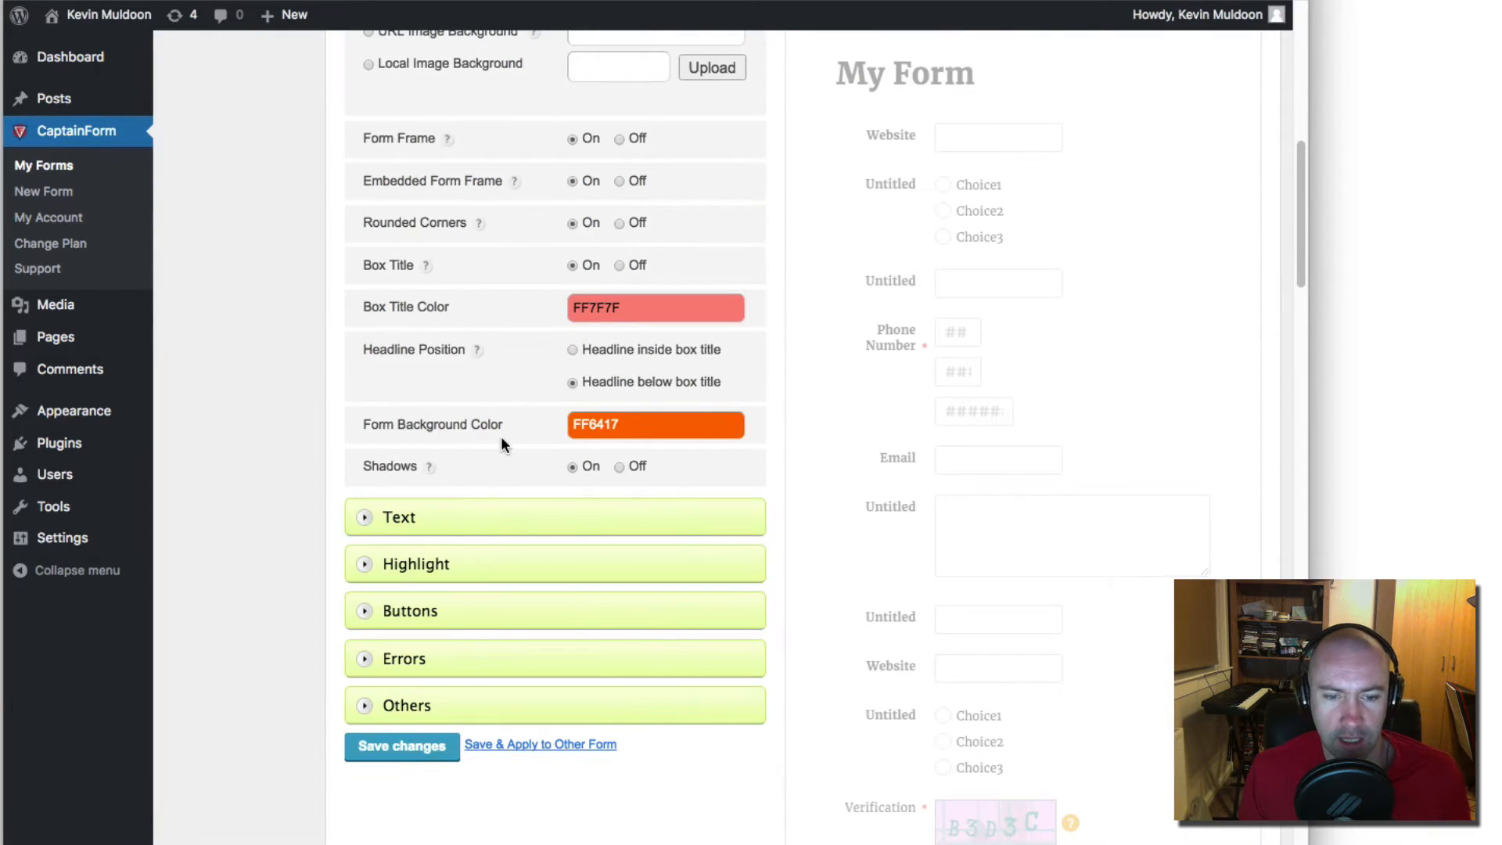
Step: Select the BlauGrana theme in the theme list and check how the form preview looks with it
scroll(479, 523, up, 10)
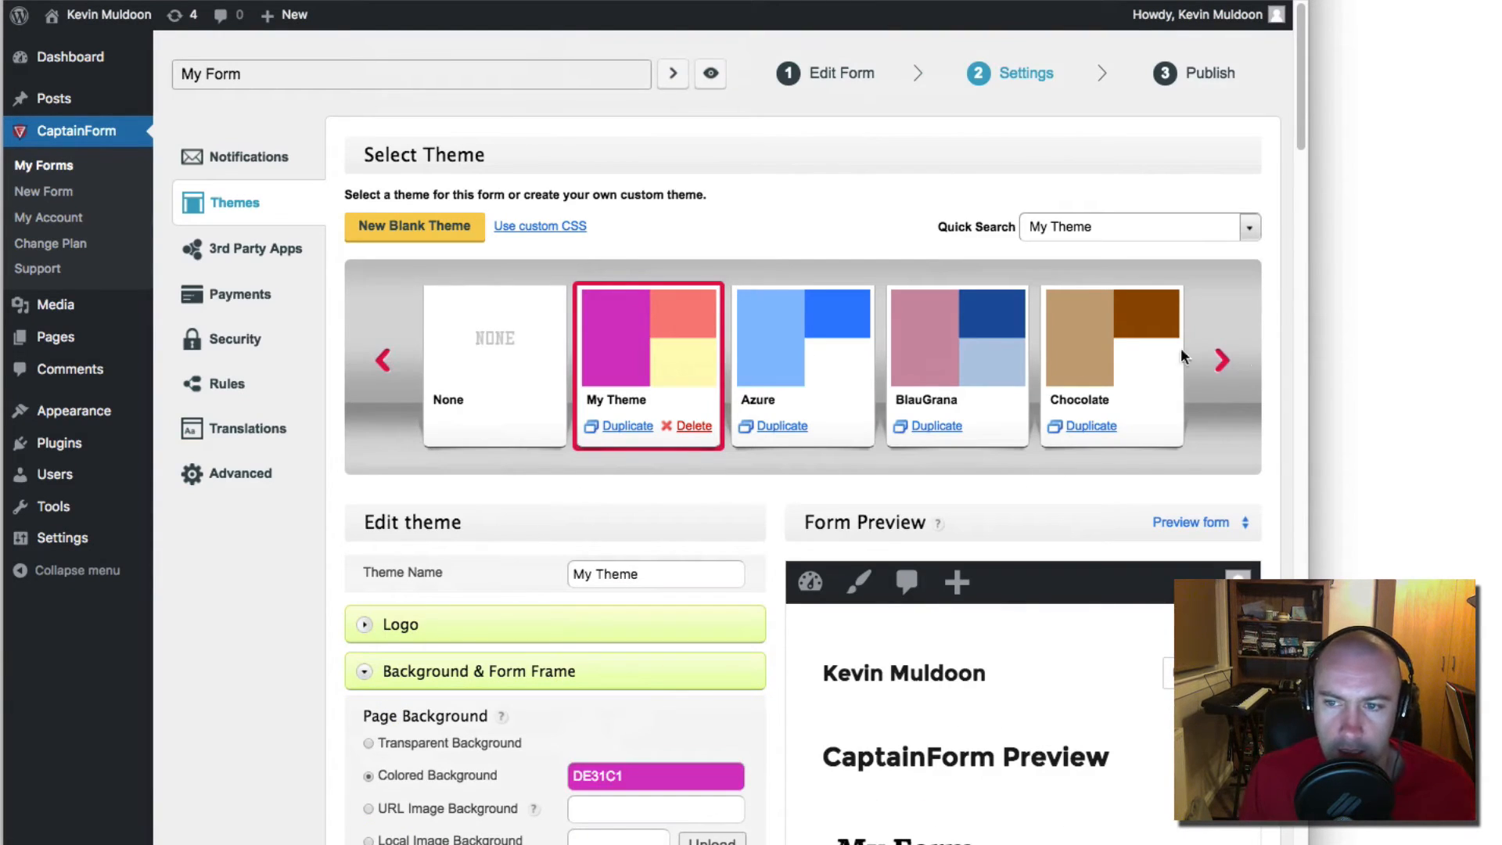
click(1219, 360)
click(840, 261)
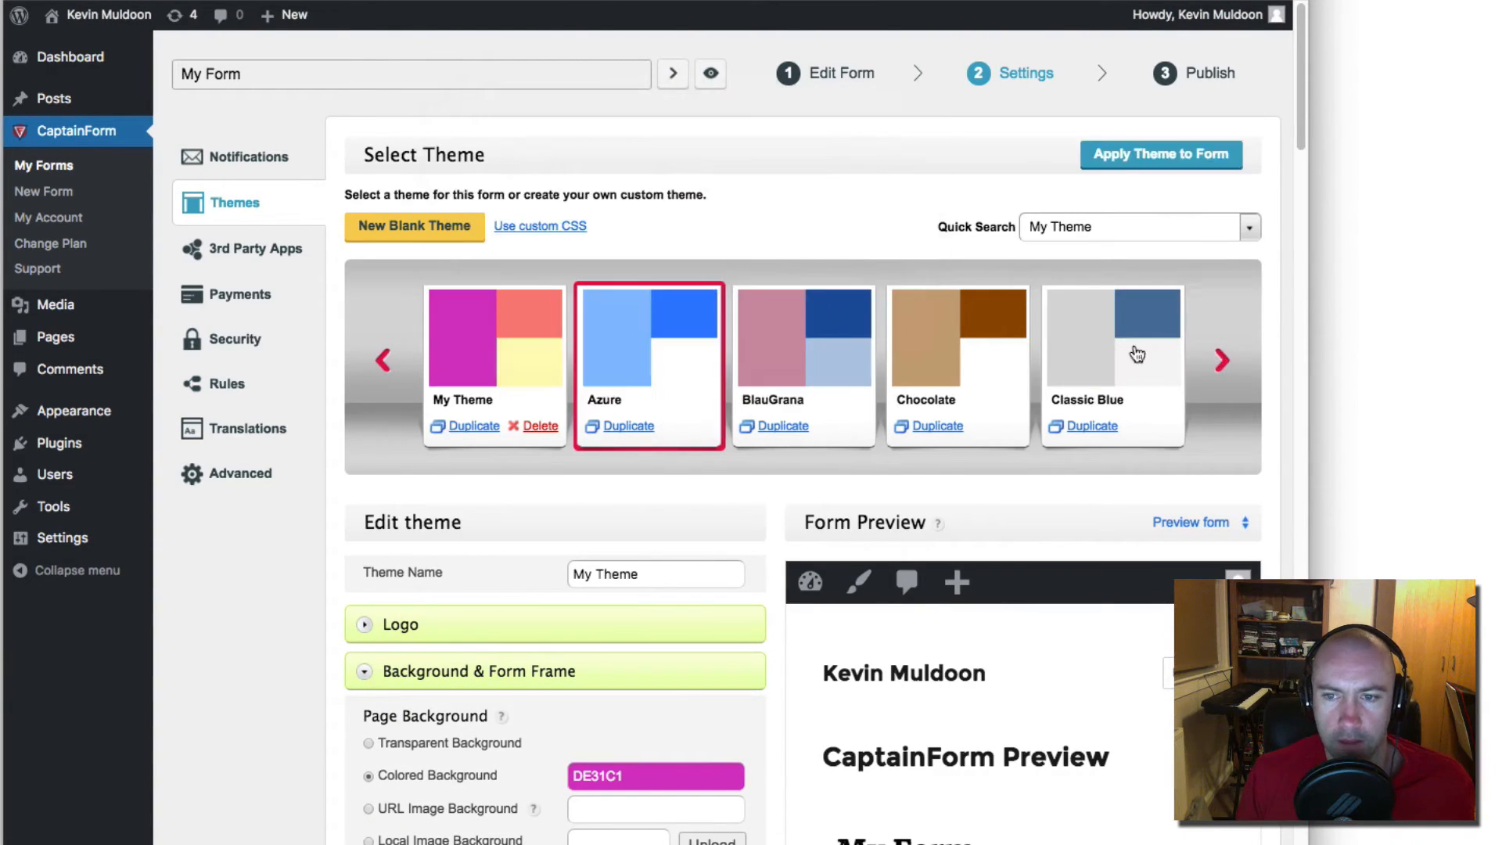
click(1222, 361)
click(851, 270)
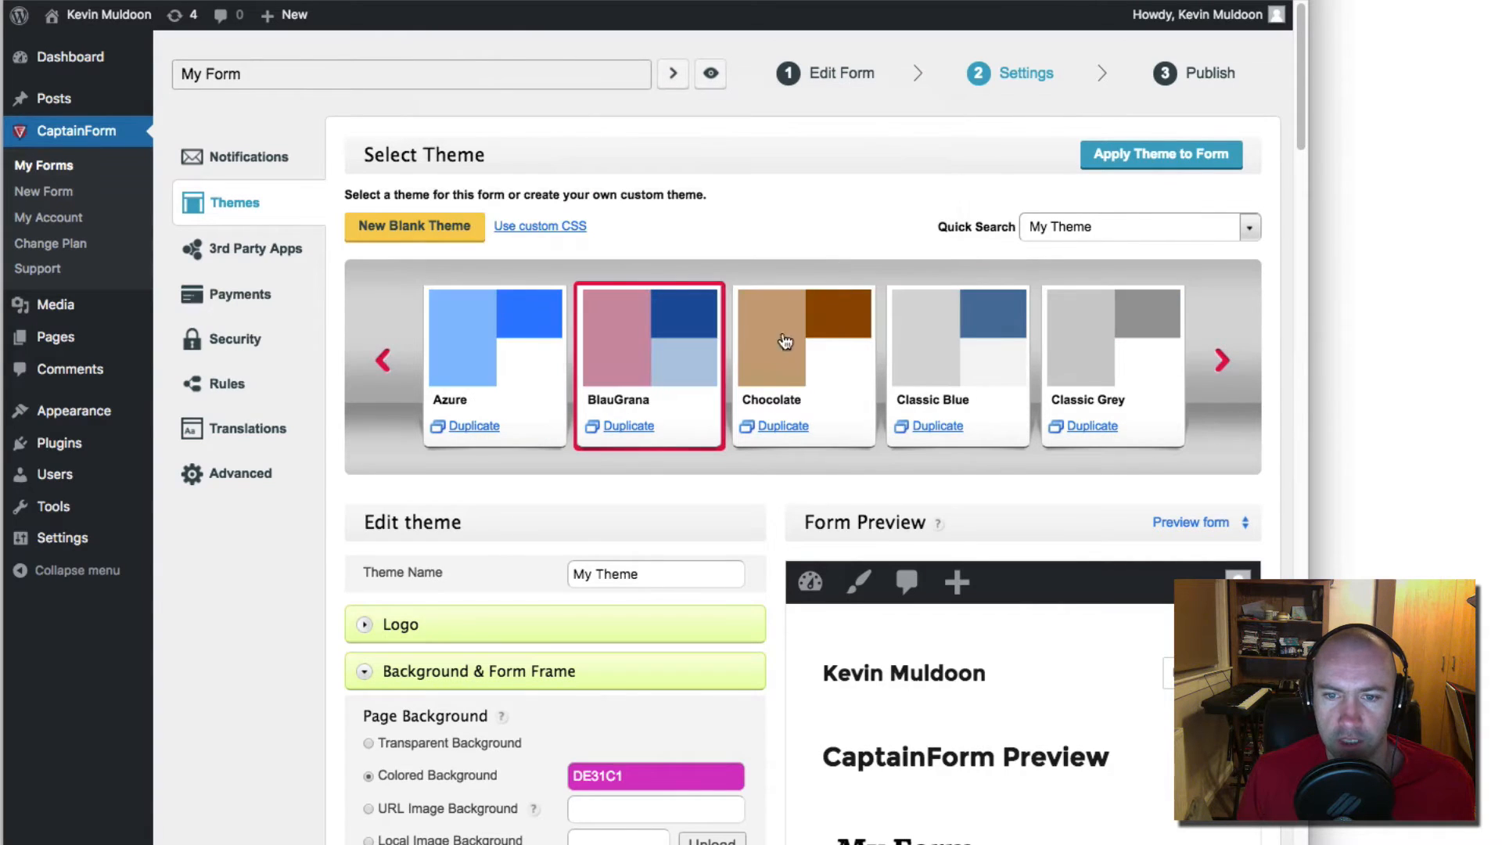
click(632, 350)
click(754, 230)
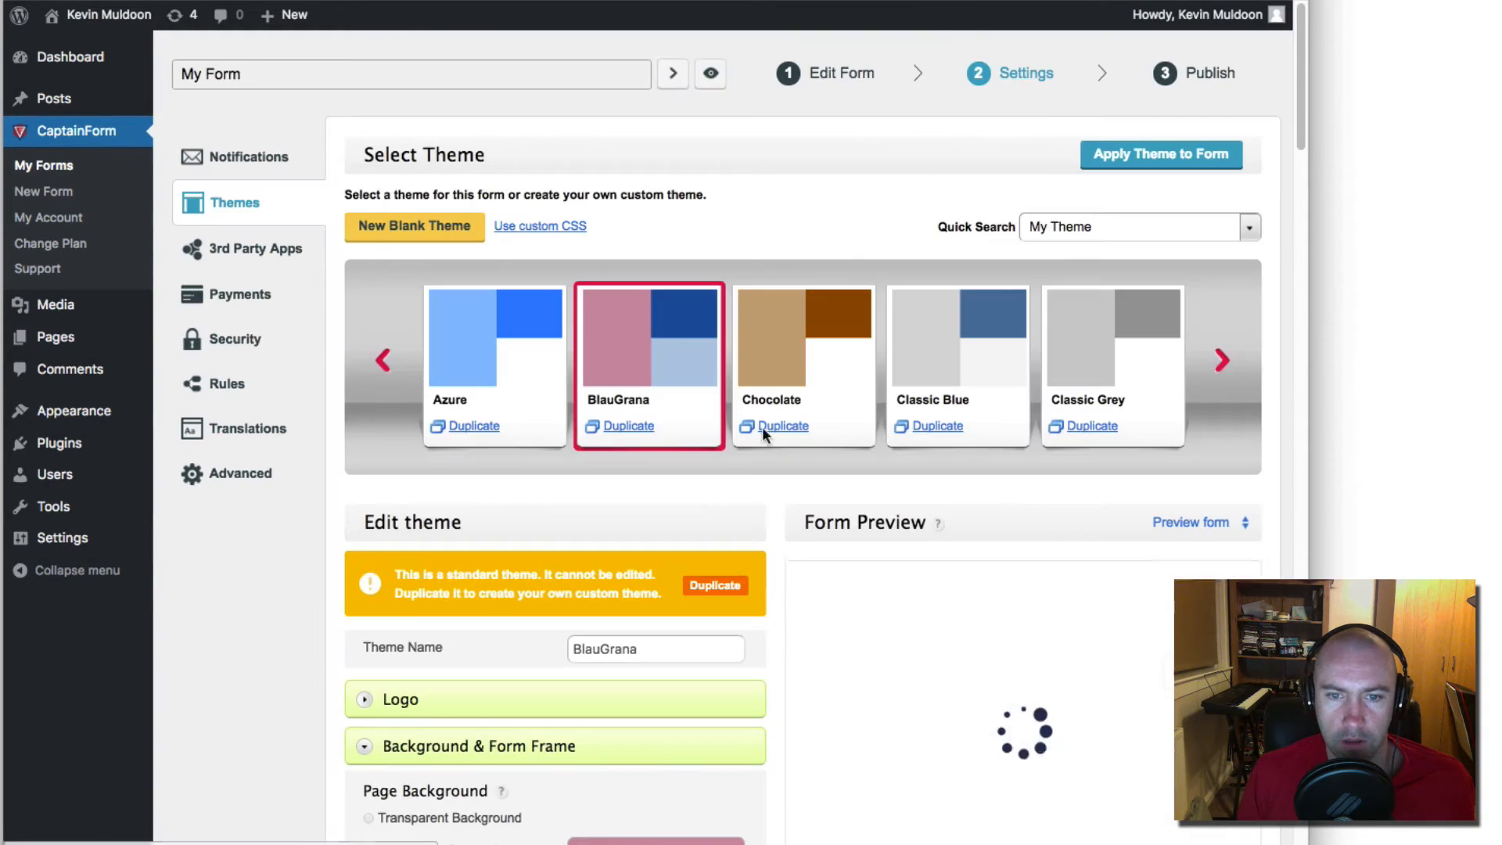
scroll(679, 480, down, 2)
scroll(734, 506, down, 4)
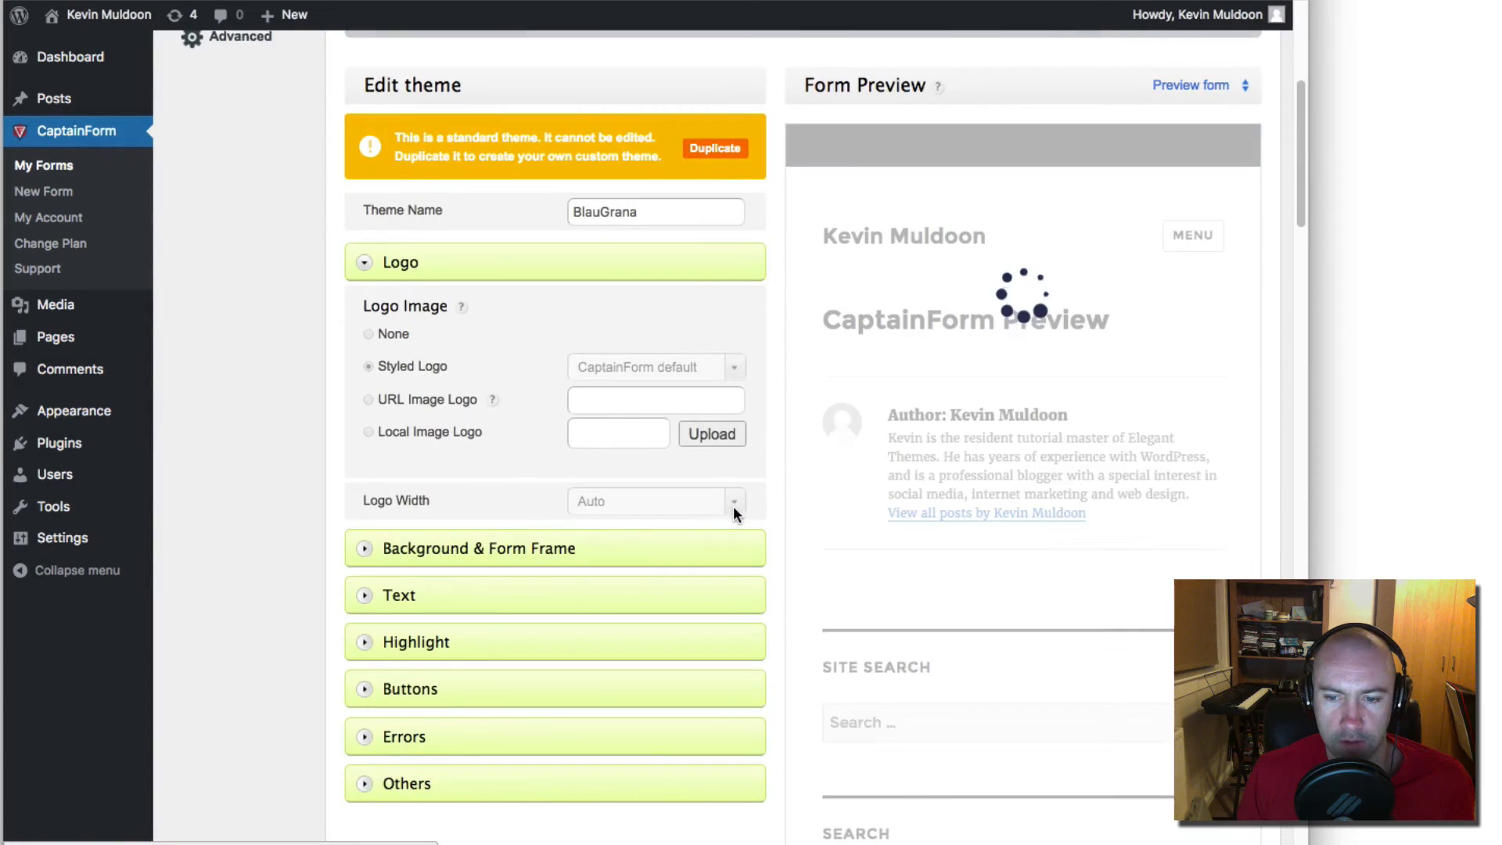
scroll(801, 526, down, 5)
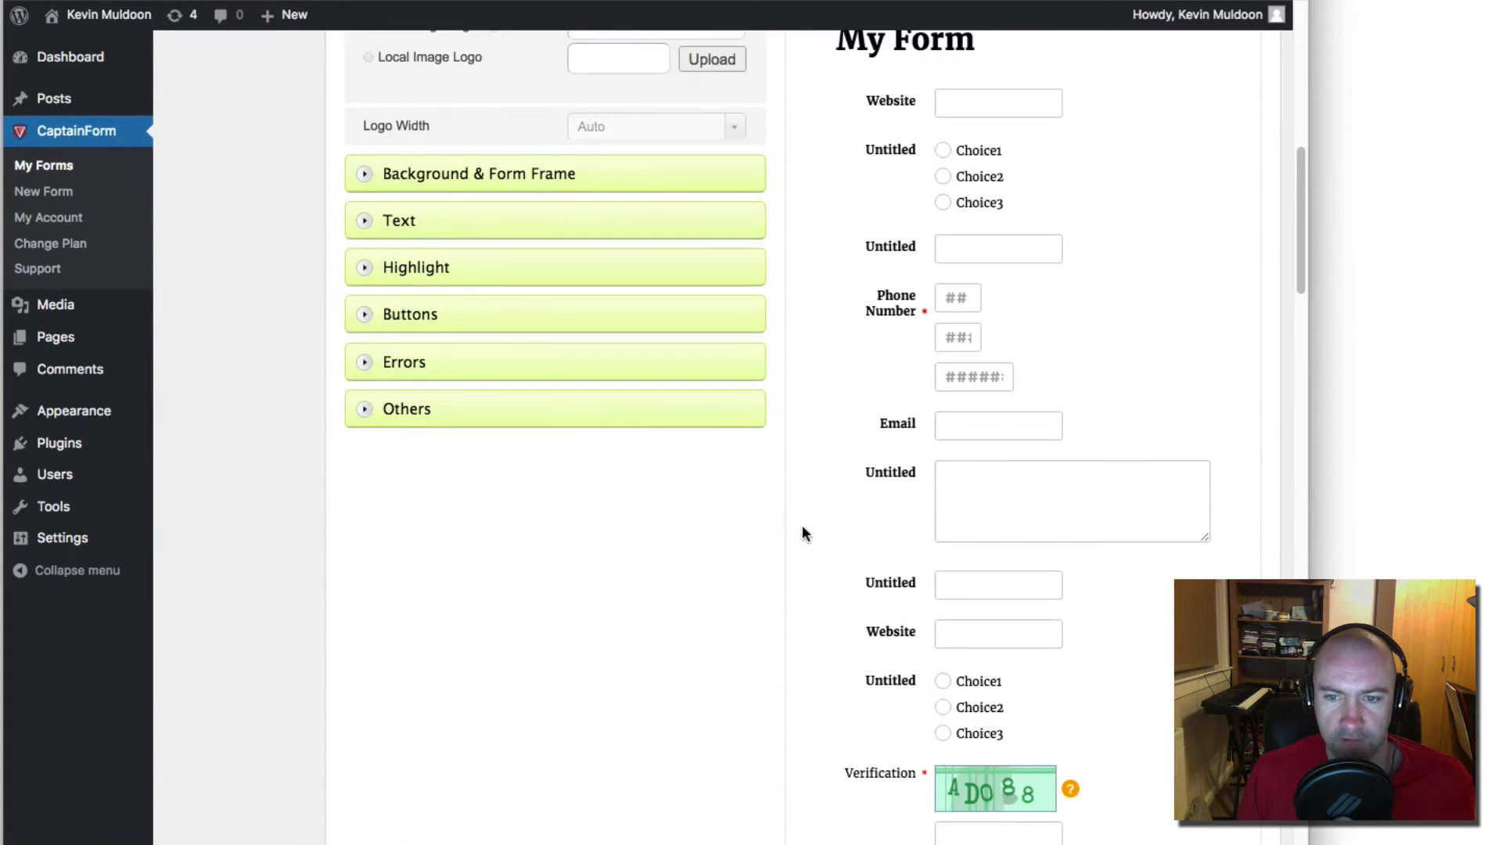
scroll(801, 526, up, 10)
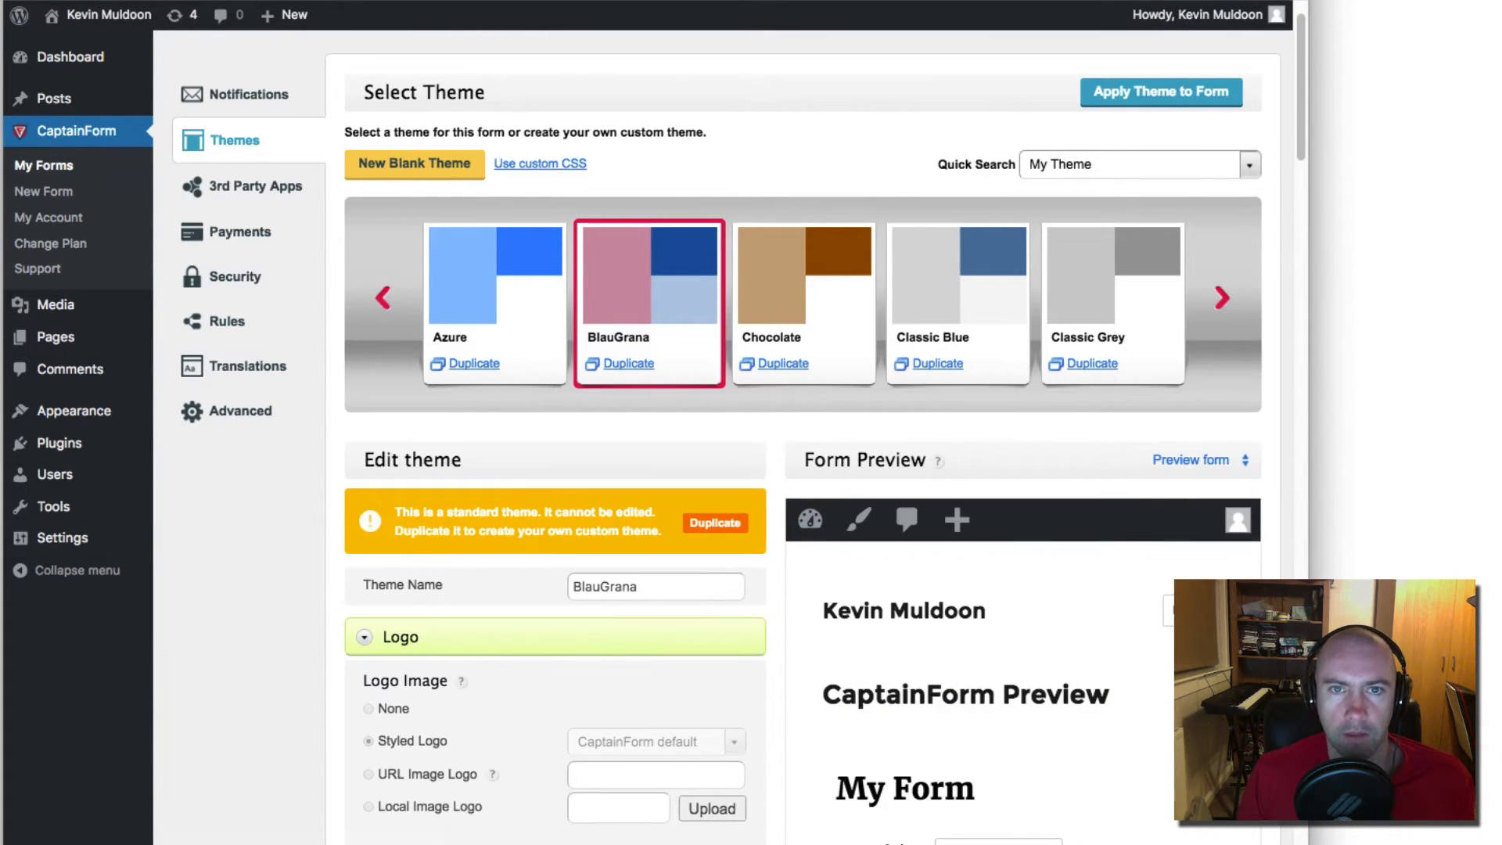
Step: Open the full-page preview of the form, look through it and close it again
click(1190, 460)
click(1188, 487)
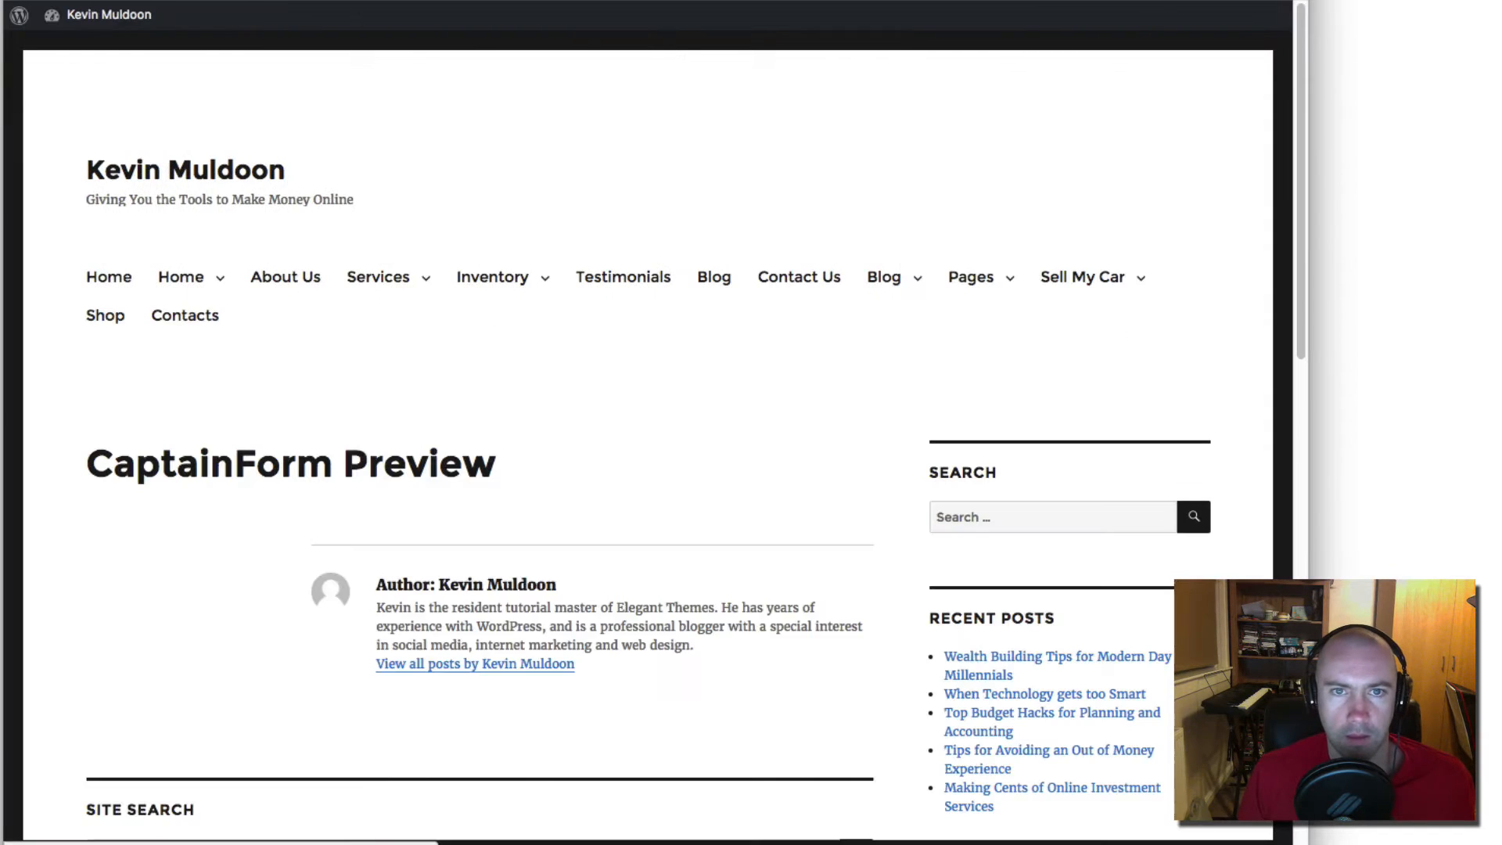
scroll(765, 556, down, 8)
scroll(759, 554, up, 6)
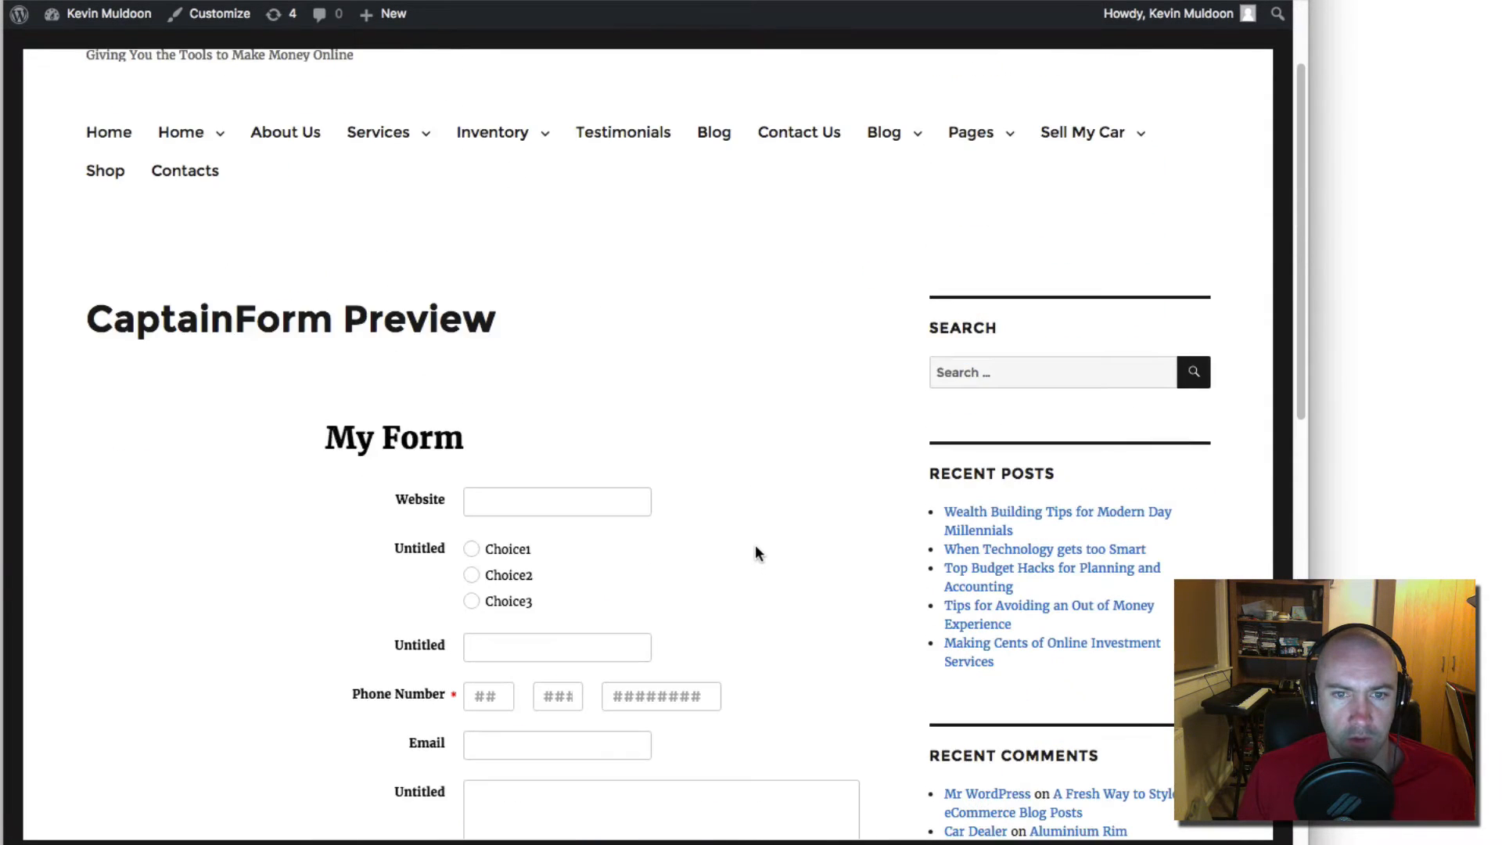
key(super+w)
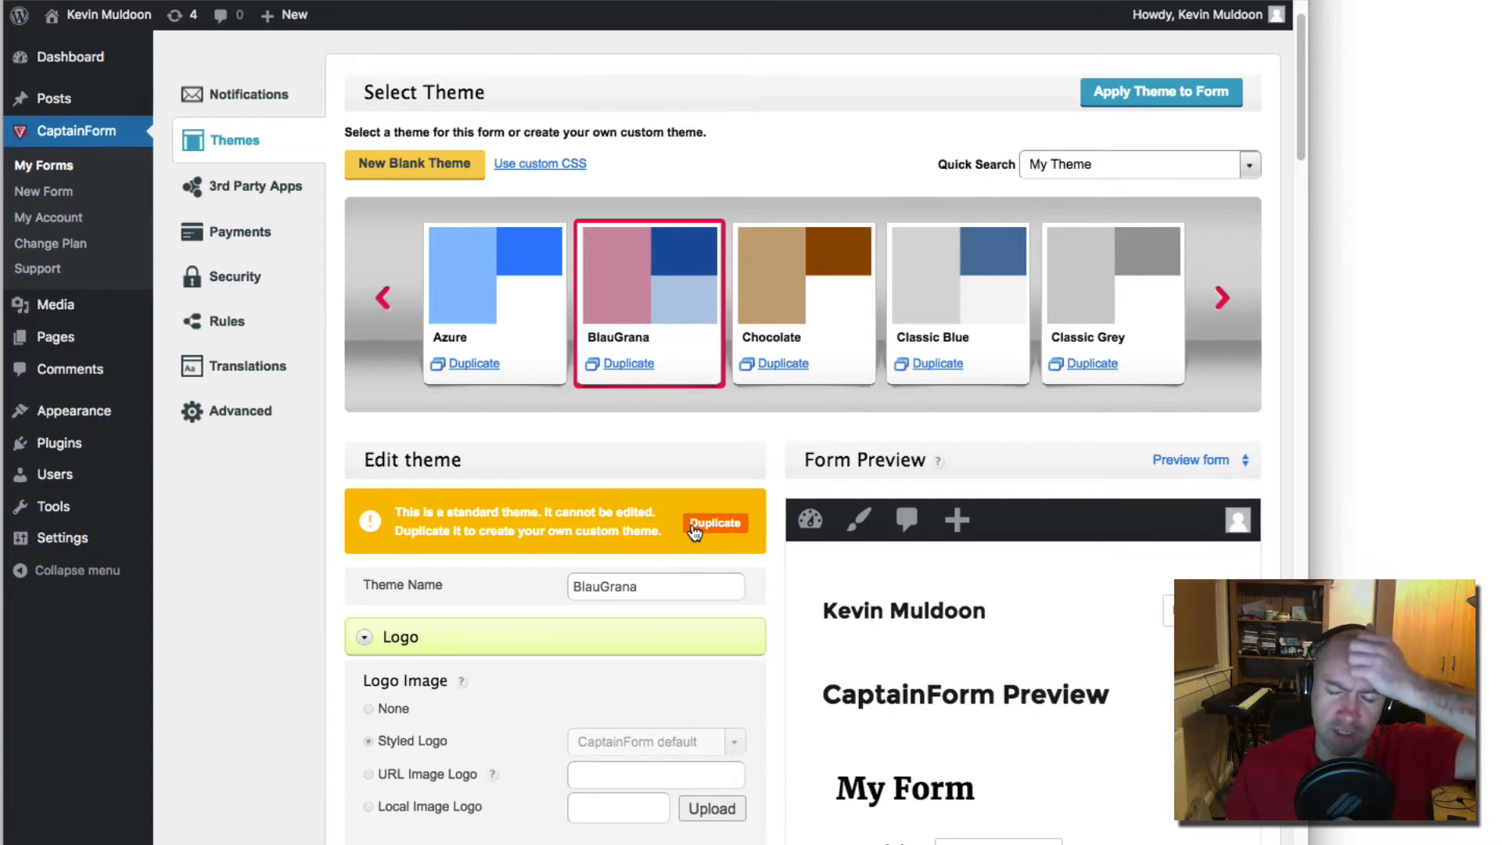
Step: Examine the Others and Errors settings of the BlauGrana theme
scroll(640, 618, down, 3)
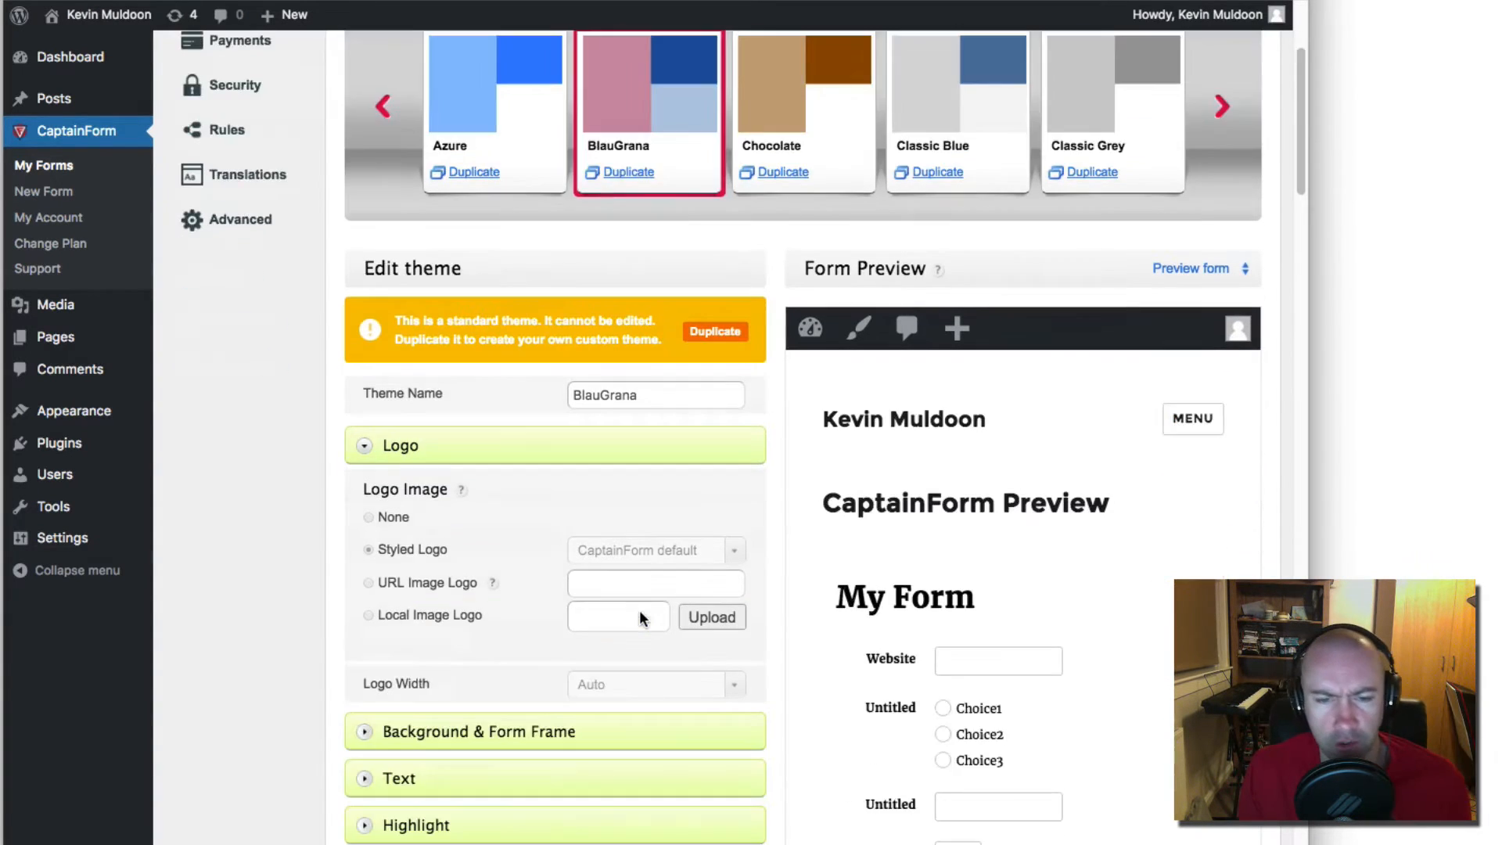
scroll(640, 609, down, 8)
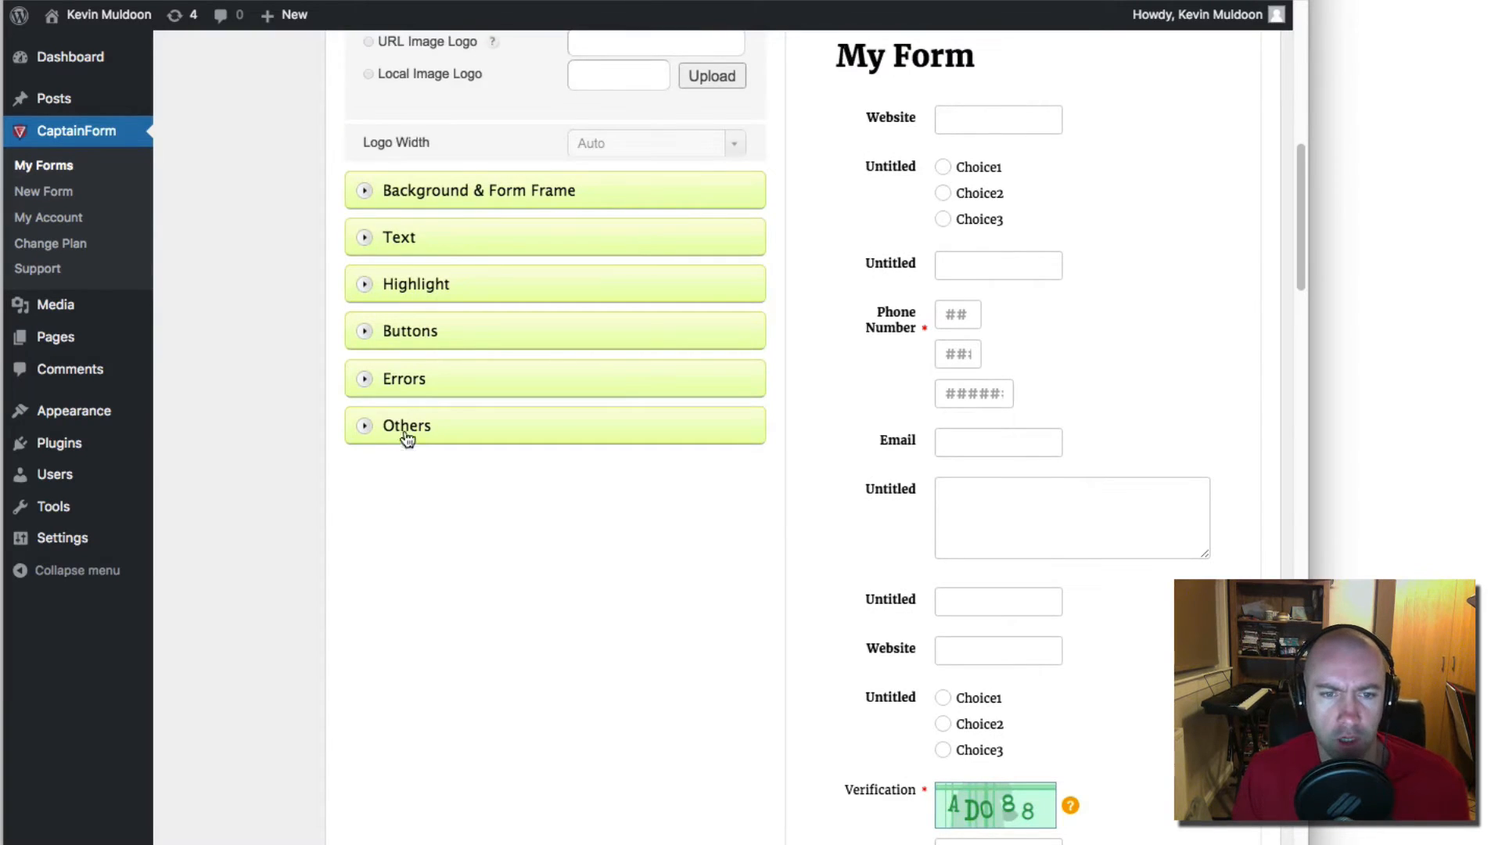
click(407, 427)
scroll(407, 383, down, 3)
scroll(438, 438, up, 5)
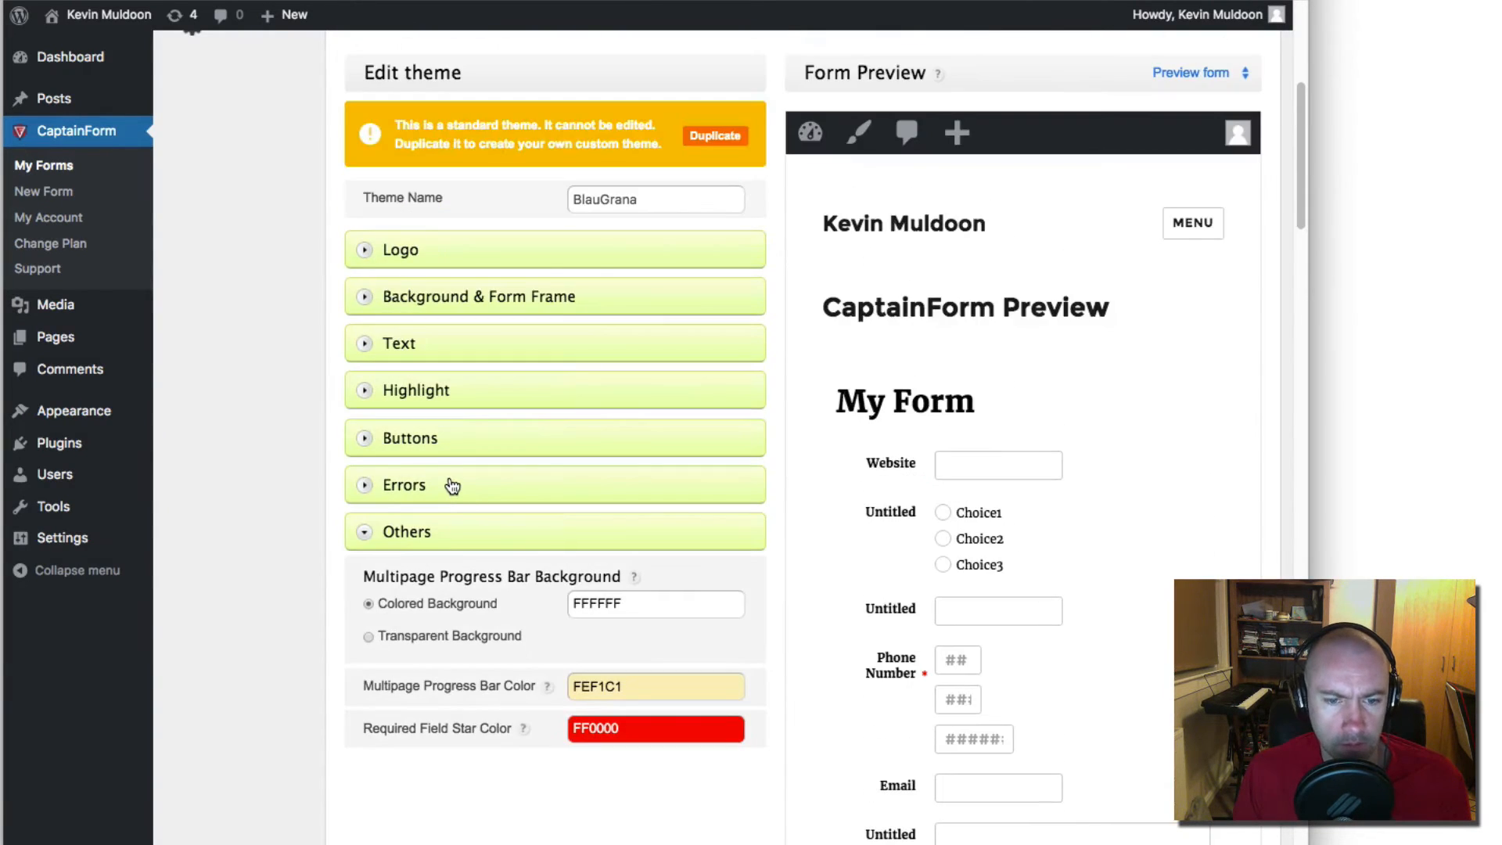
click(420, 484)
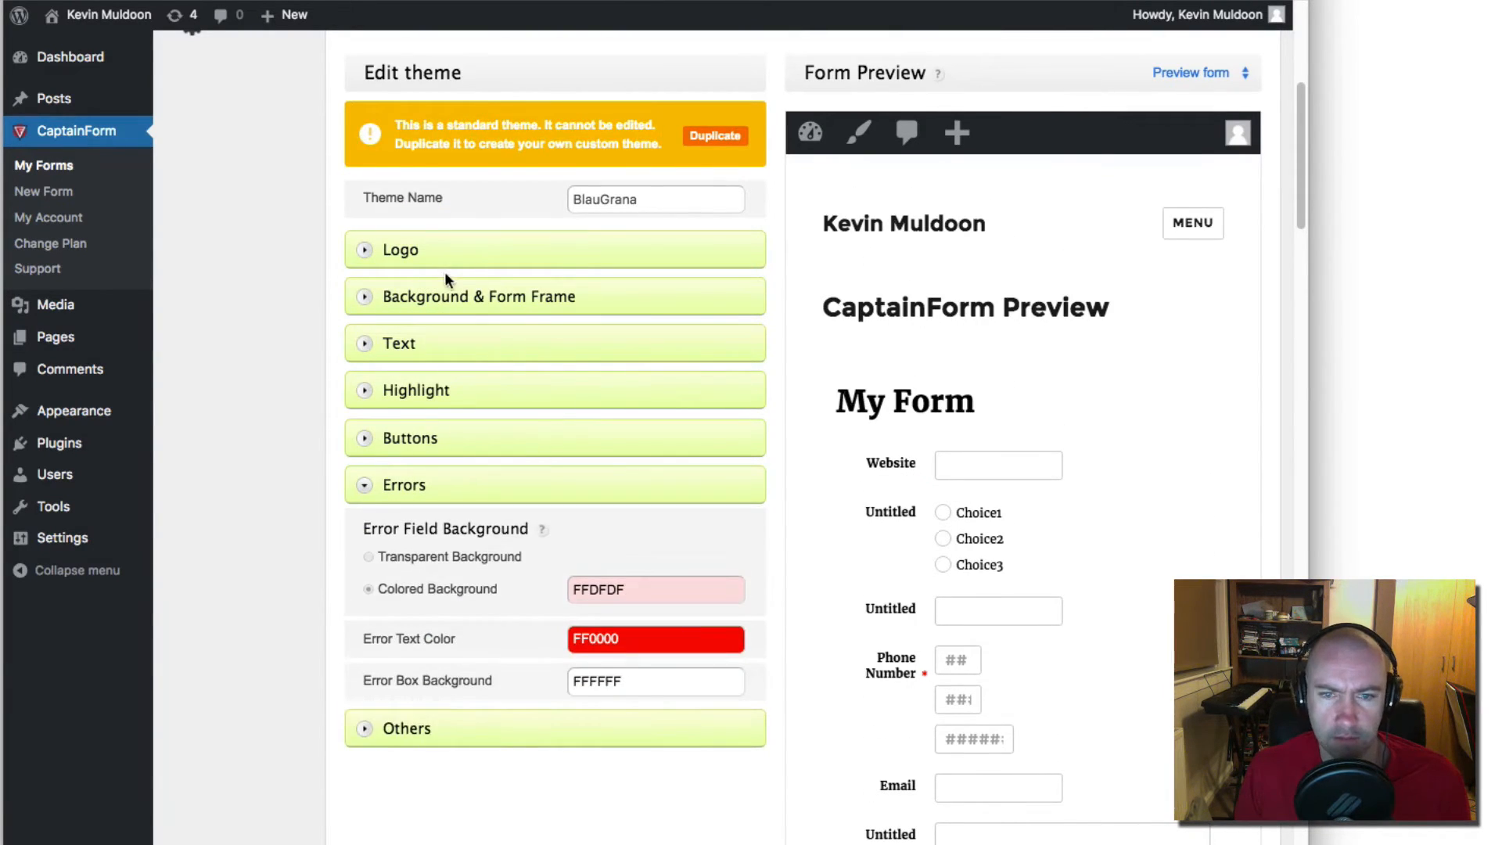
Step: Examine the Background & Form Frame settings of the BlauGrana theme alongside the form preview, then collapse the section
click(443, 291)
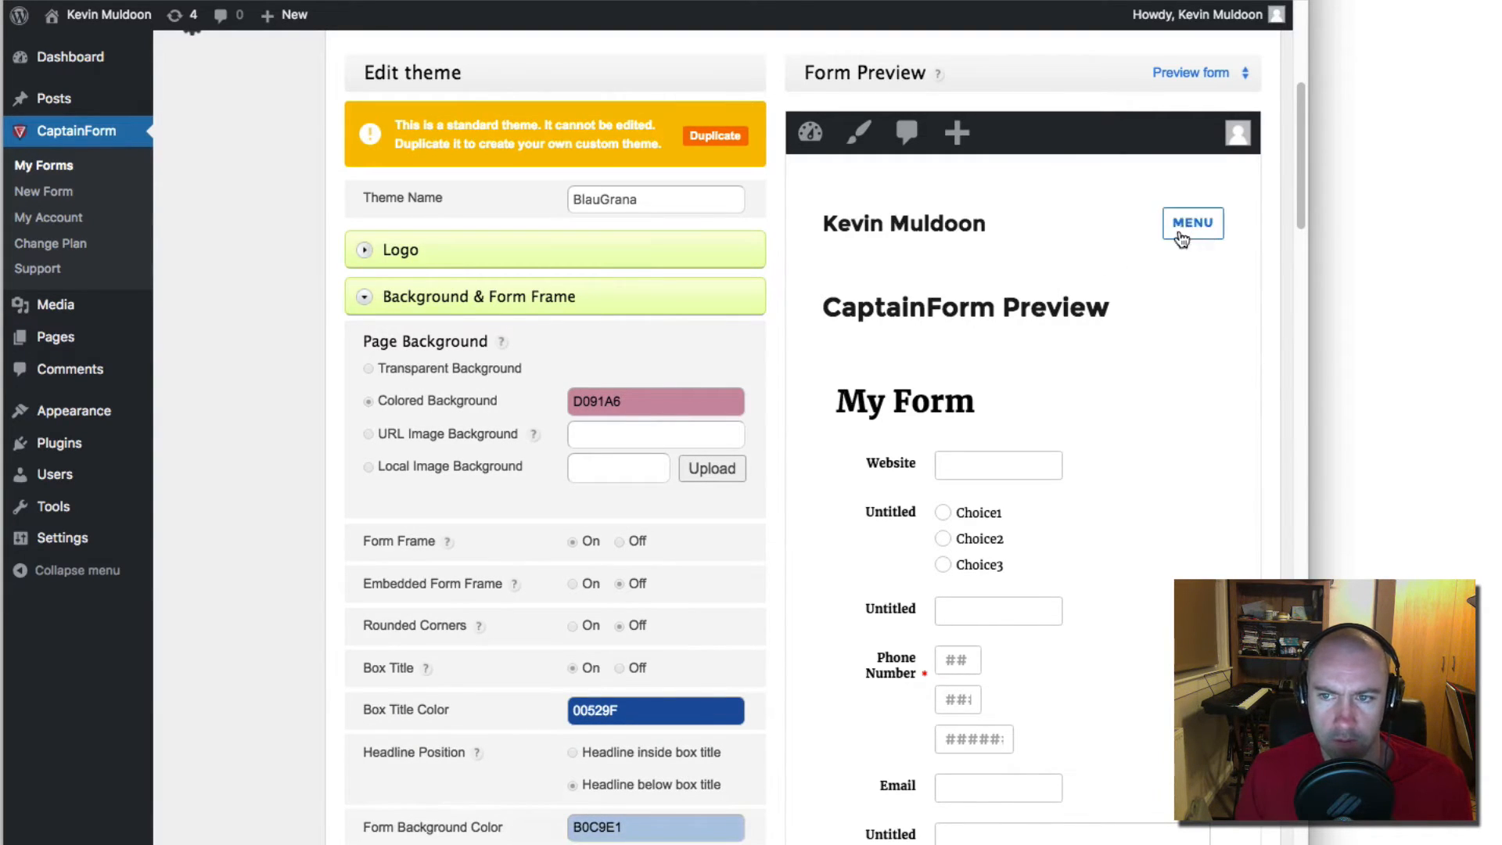
click(1189, 226)
click(1206, 237)
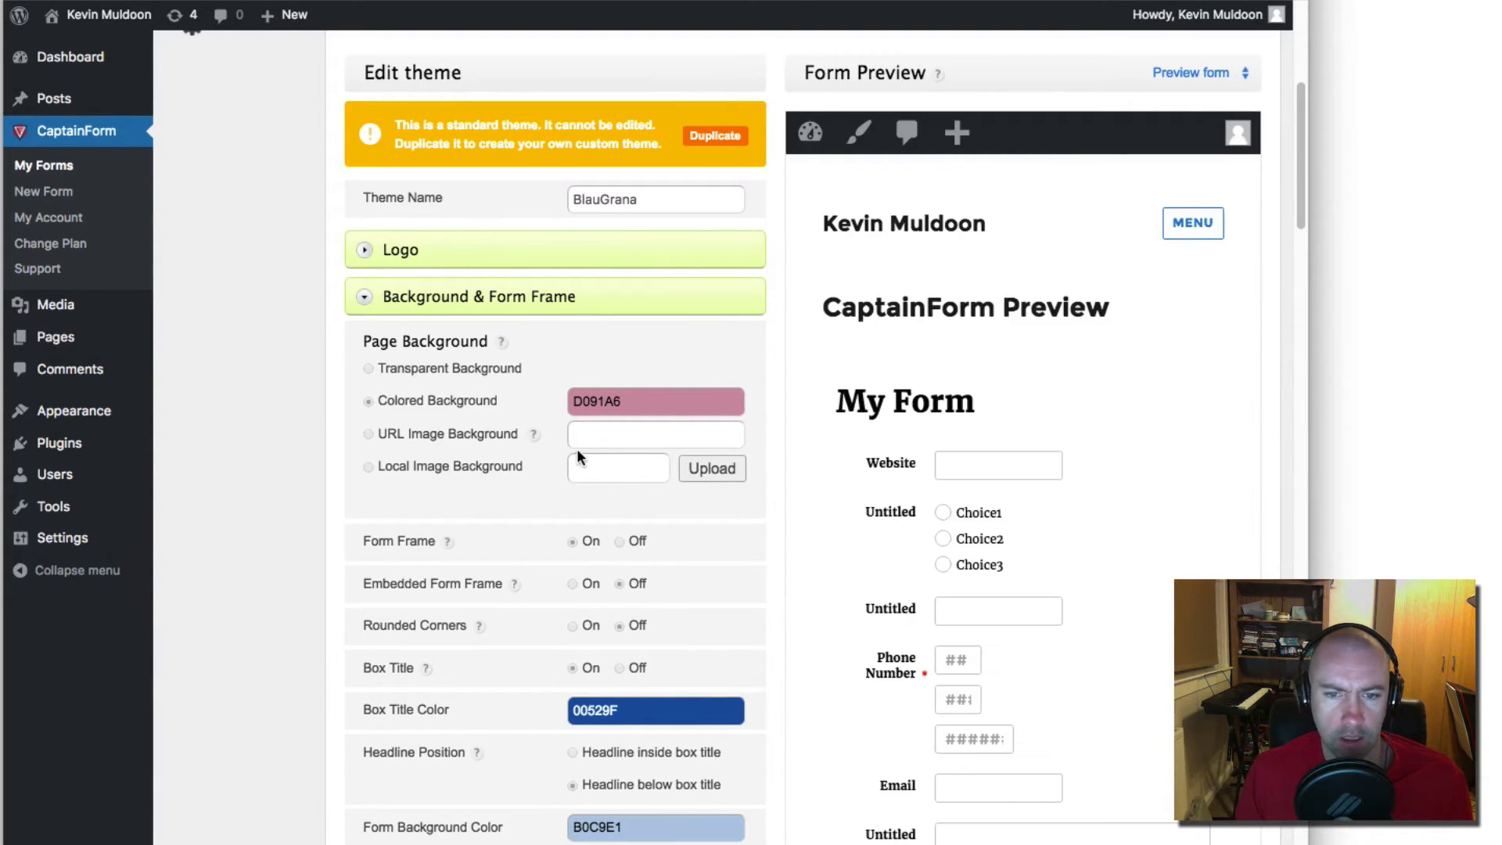
scroll(504, 564, down, 10)
scroll(533, 638, up, 9)
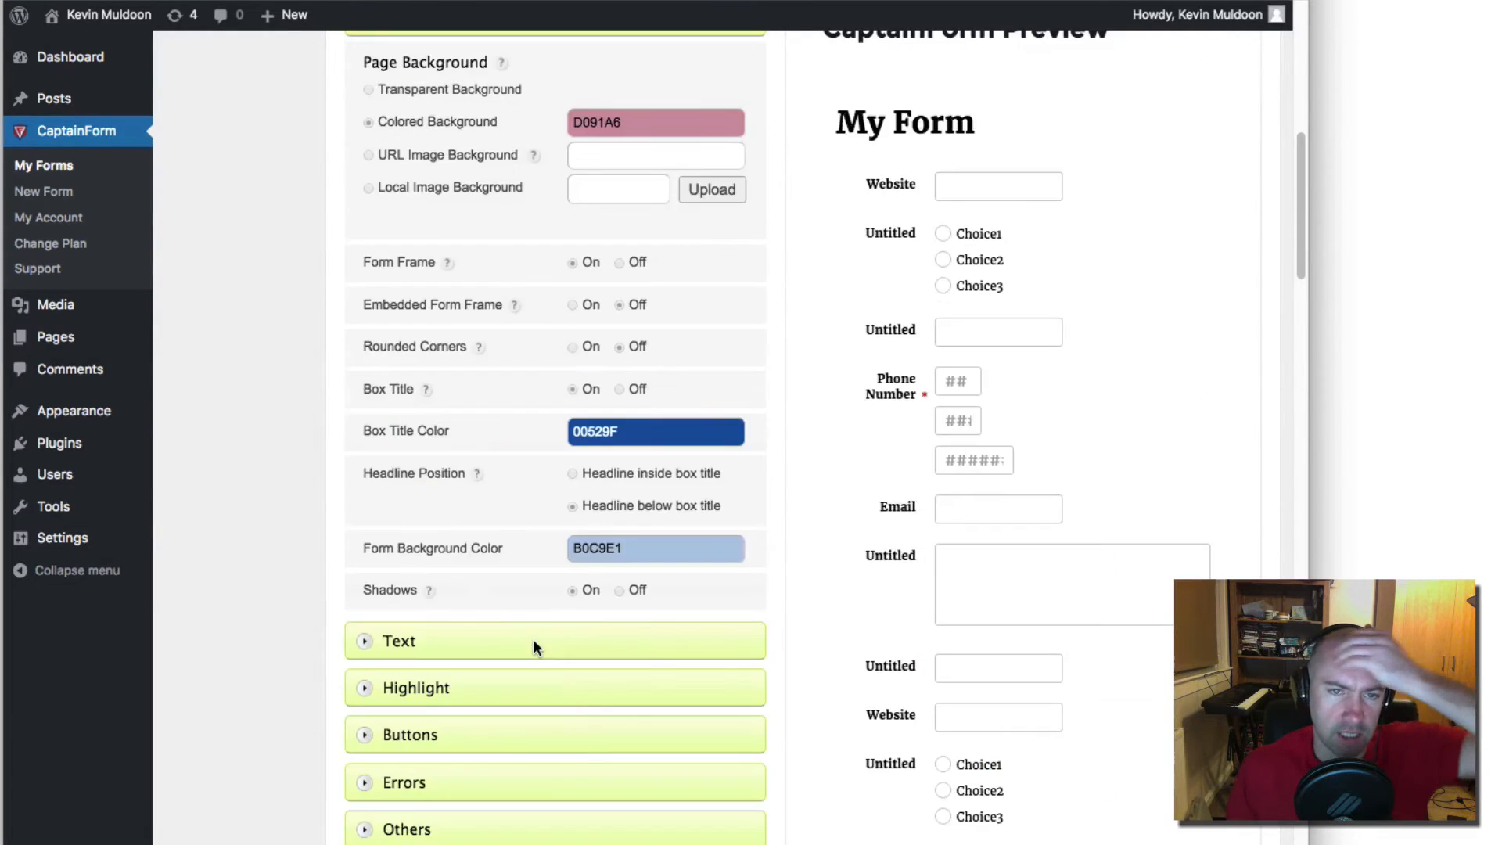
click(402, 192)
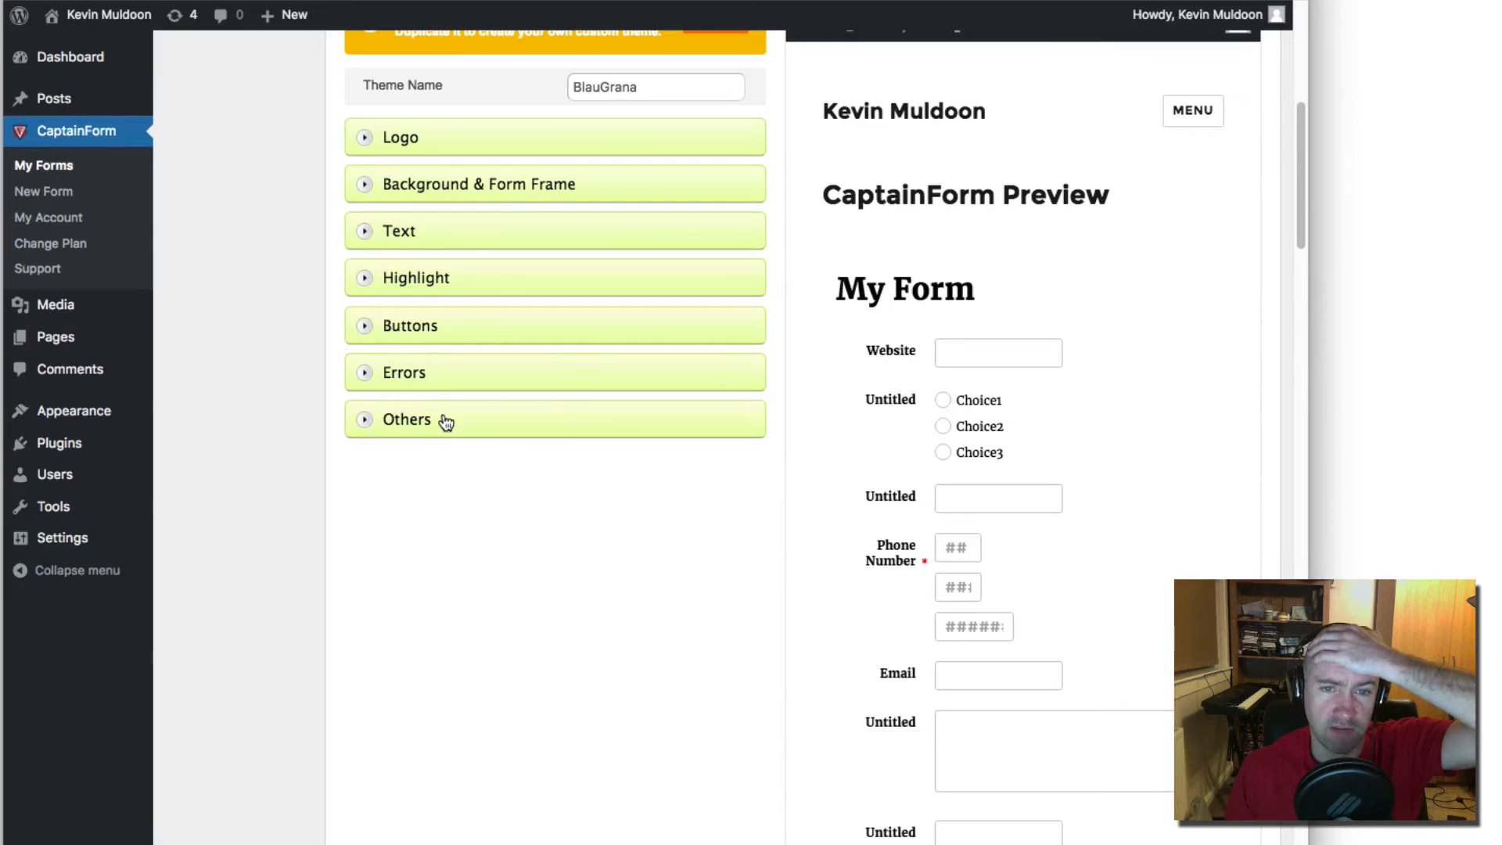
scroll(504, 442, up, 2)
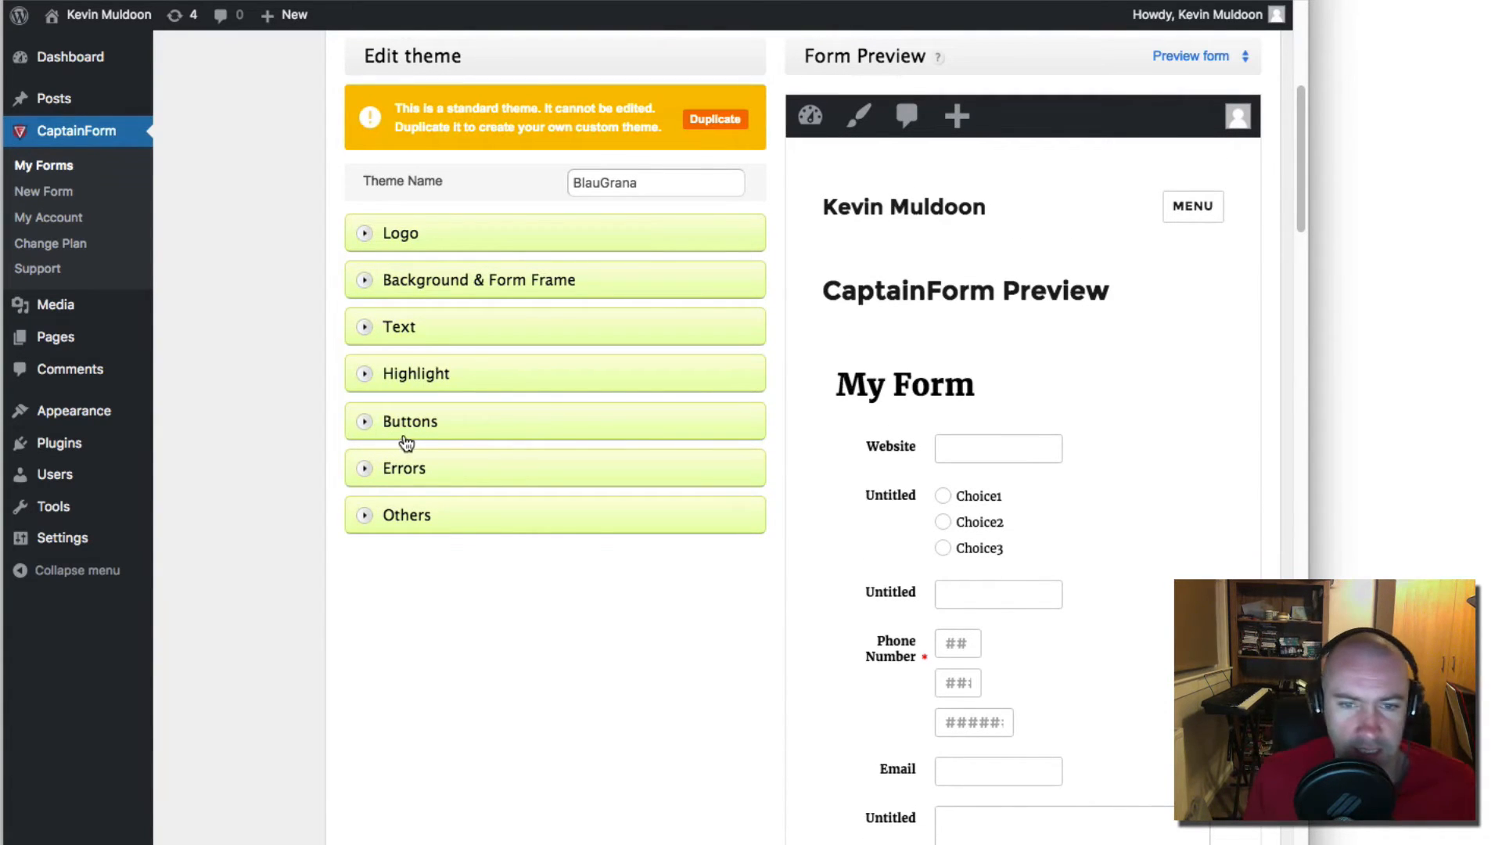
Step: Select the Dark Default Theme in the theme list and check its settings and form preview
scroll(394, 440, up, 10)
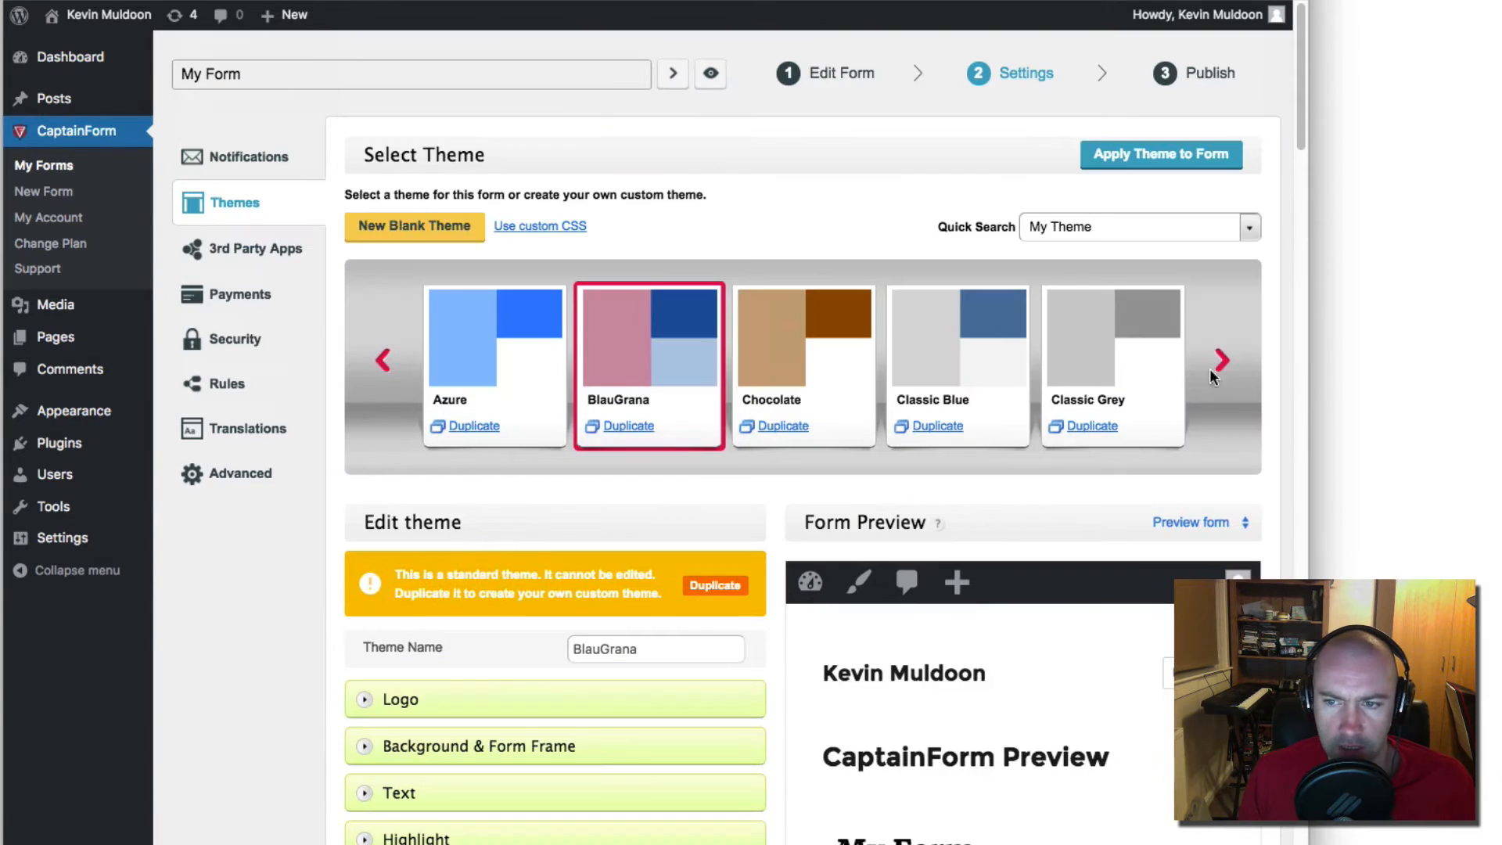
click(1229, 373)
click(1230, 372)
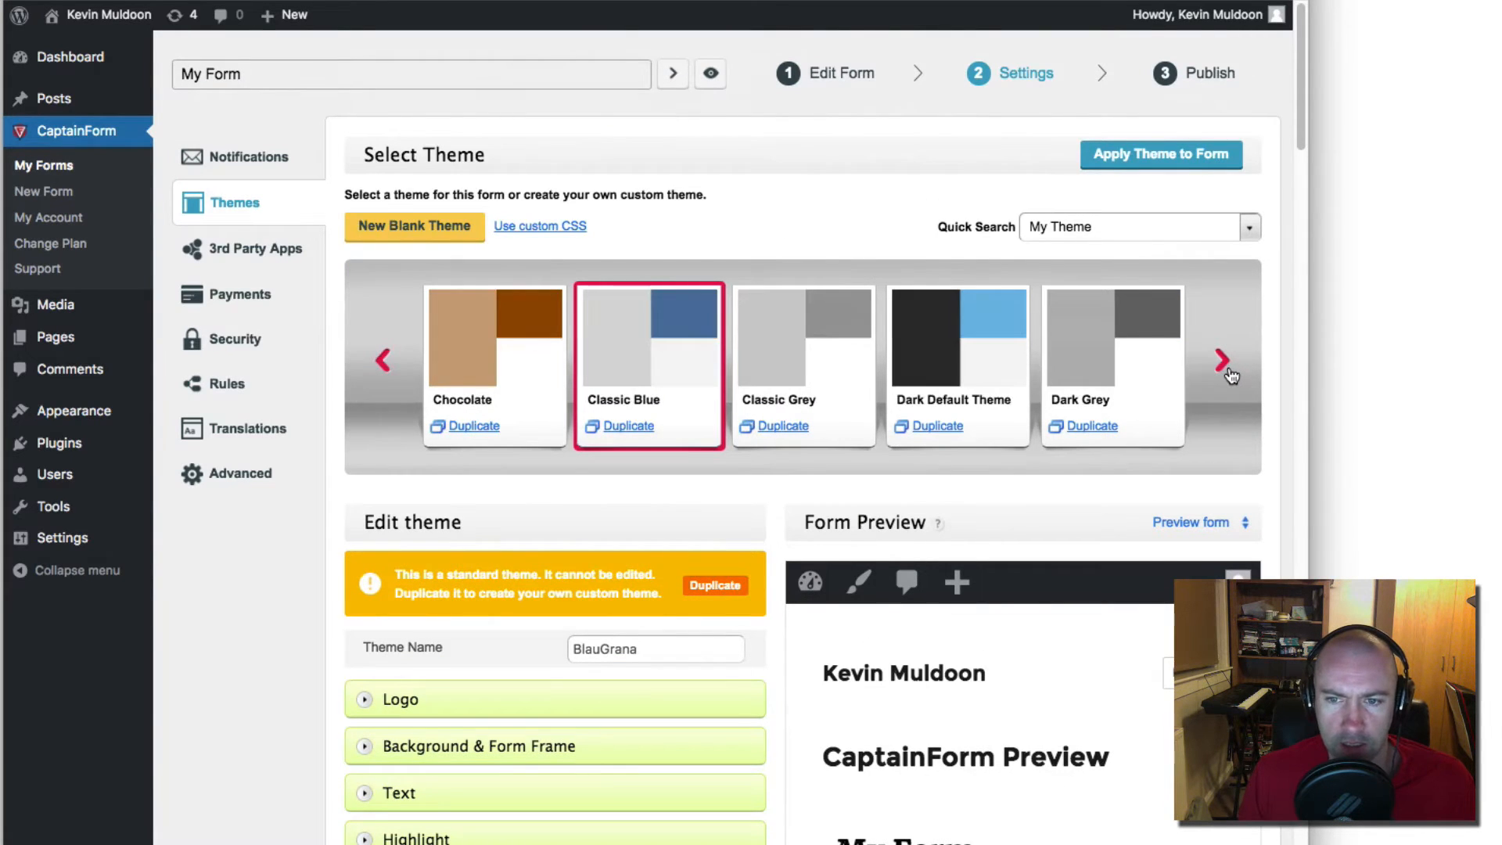
click(1229, 372)
click(806, 370)
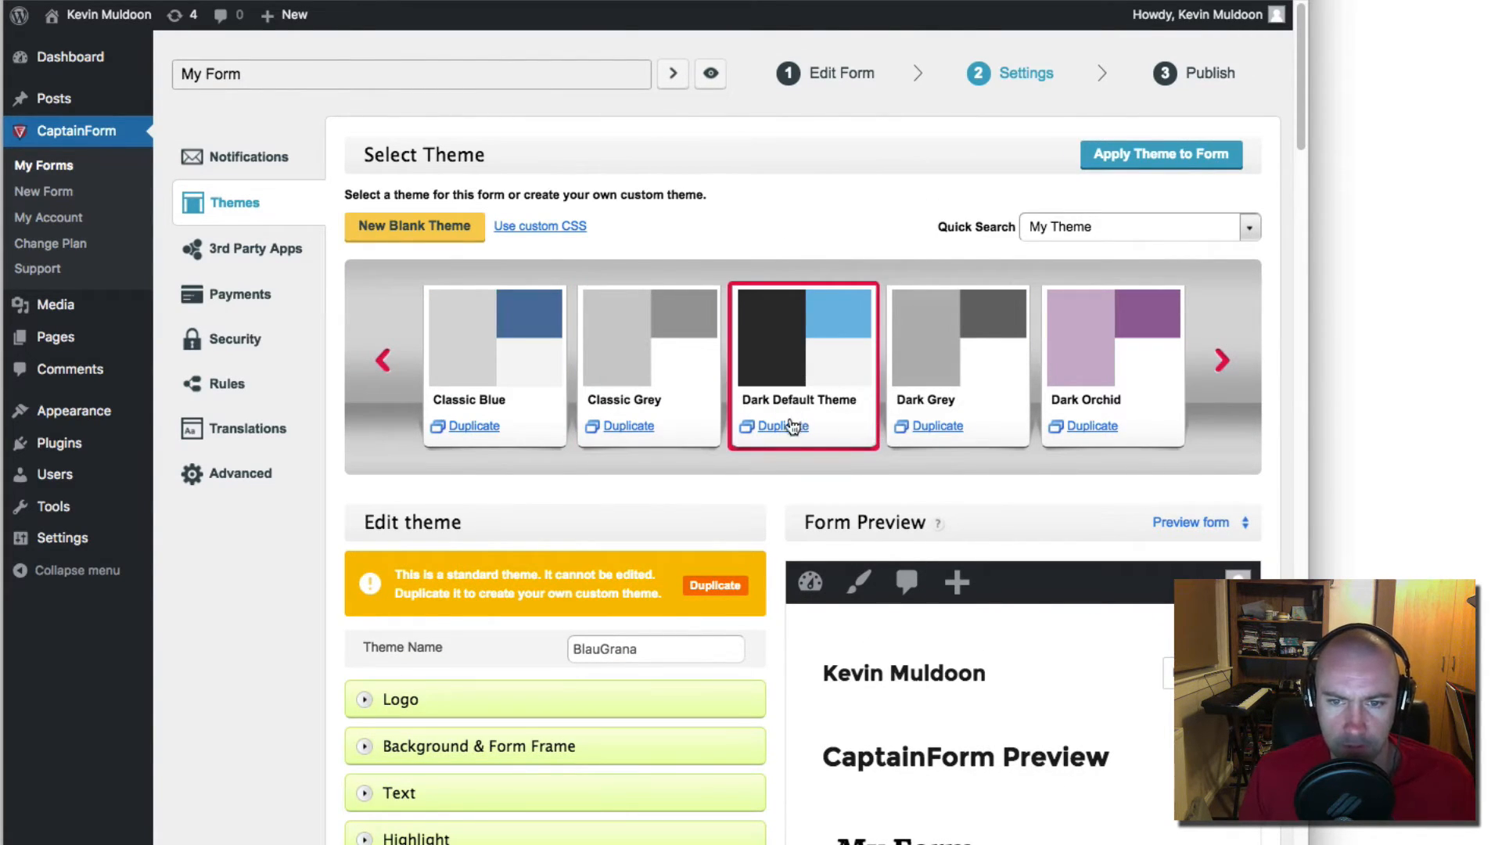
scroll(735, 614, down, 9)
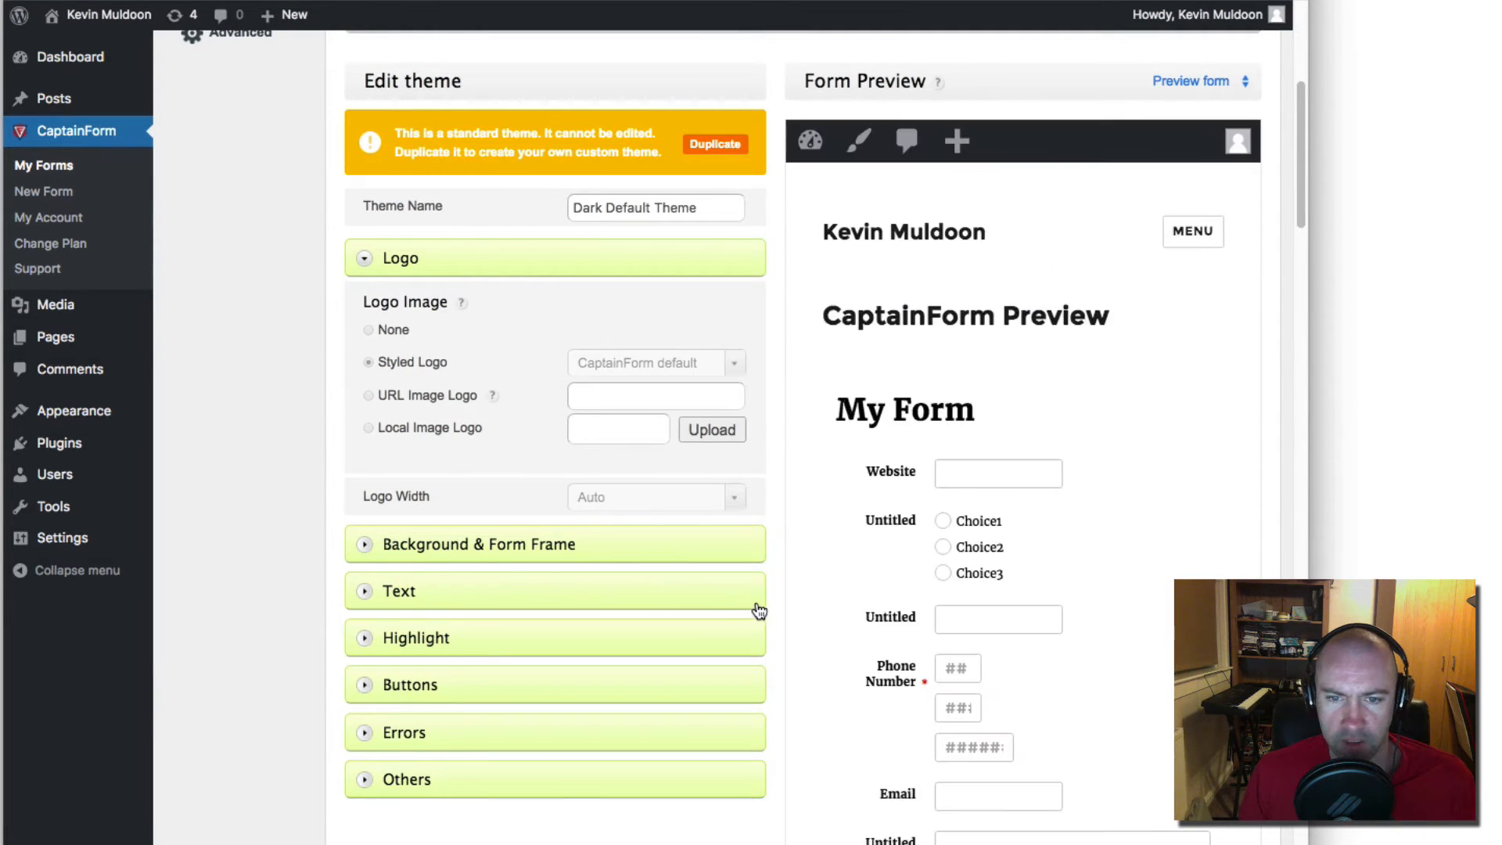
scroll(787, 603, up, 9)
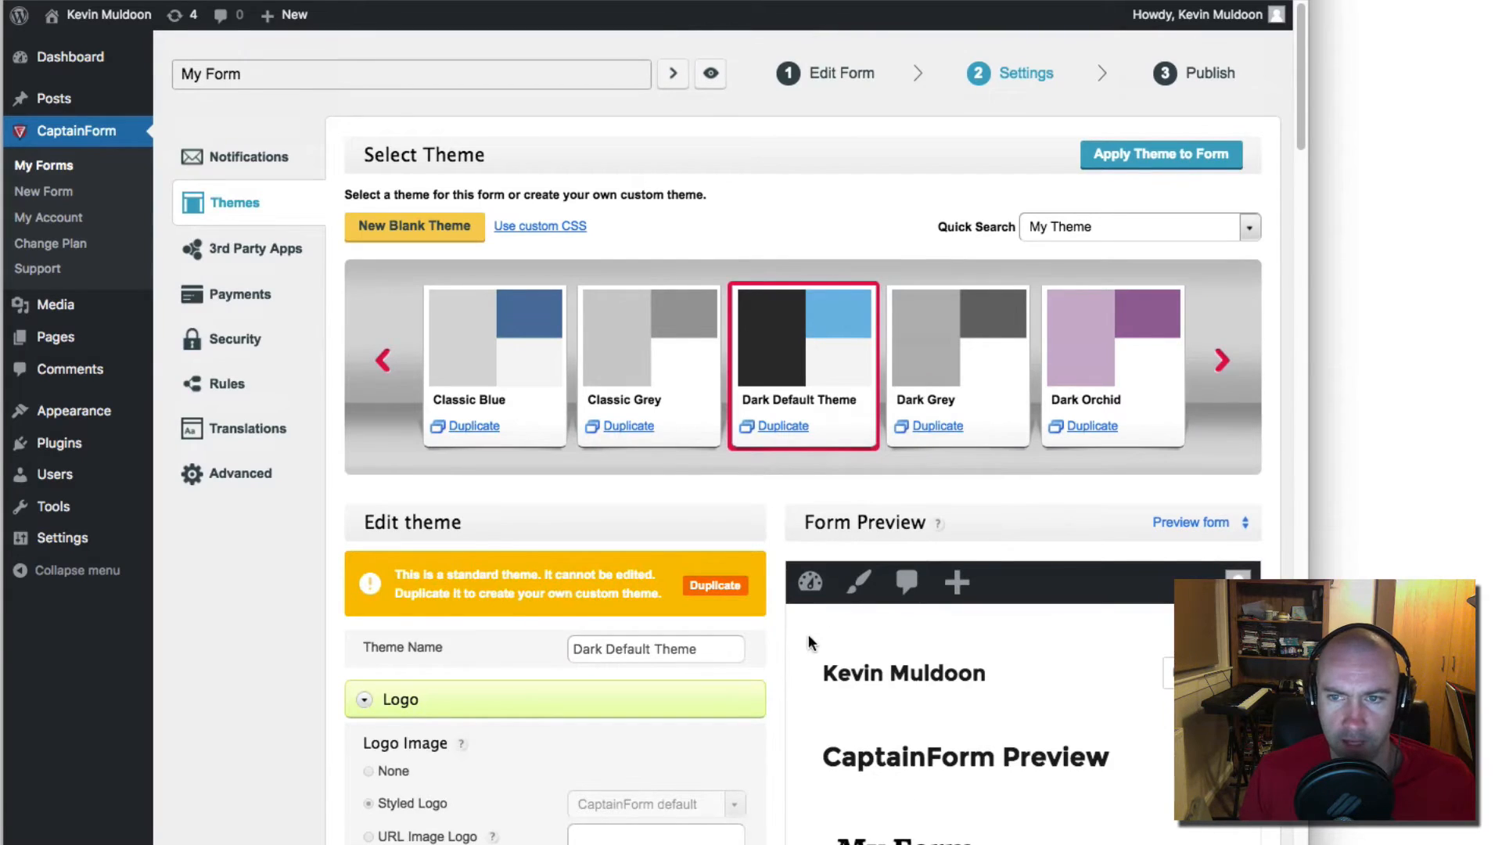
Step: Open the Custom CSS options, look at the URL and code entry forms, and close them without applying anything
triple_click(536, 229)
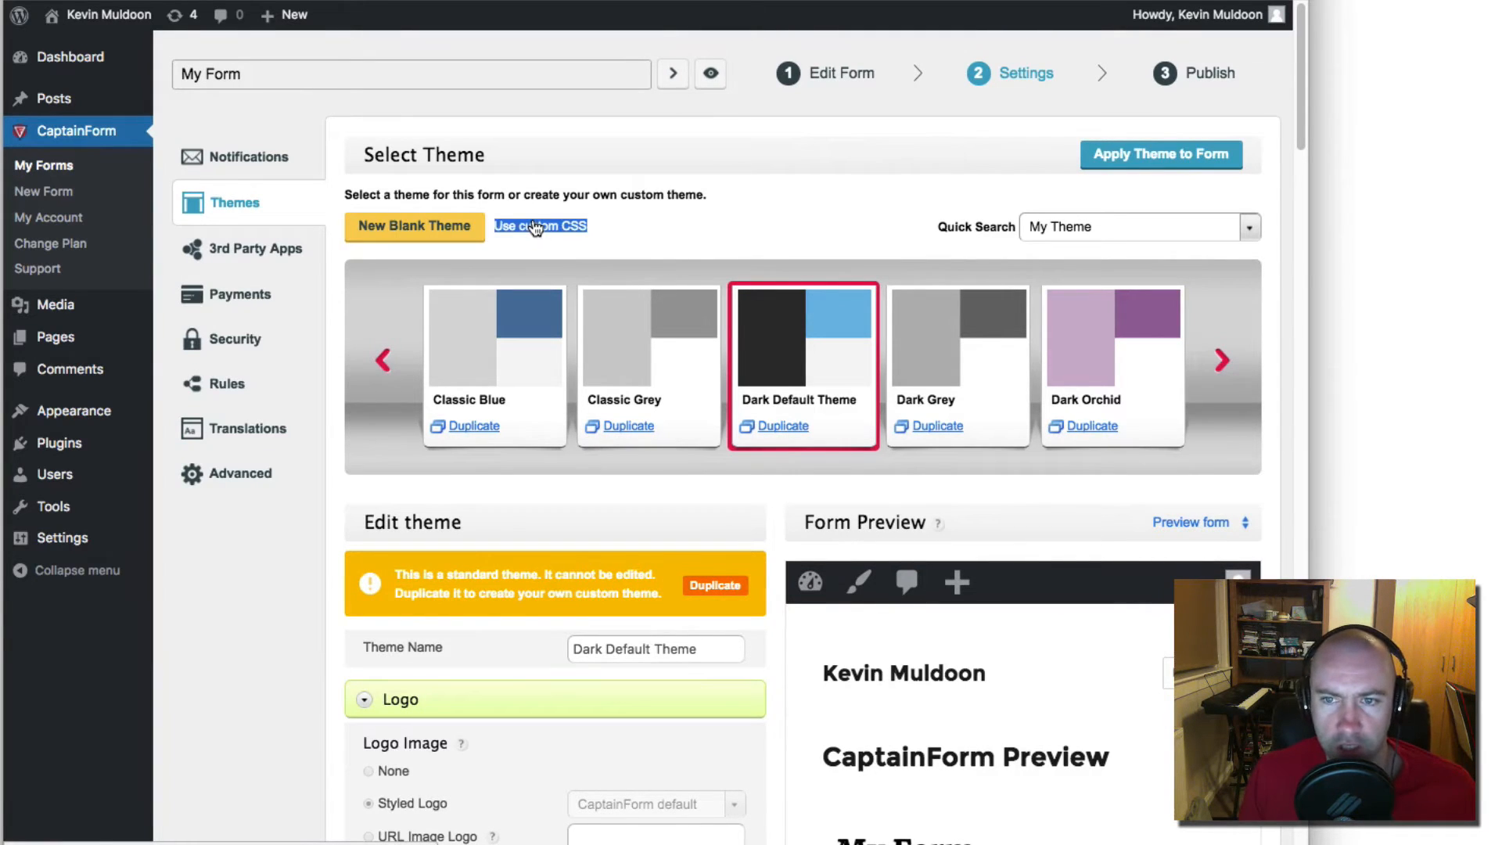
click(536, 227)
click(609, 207)
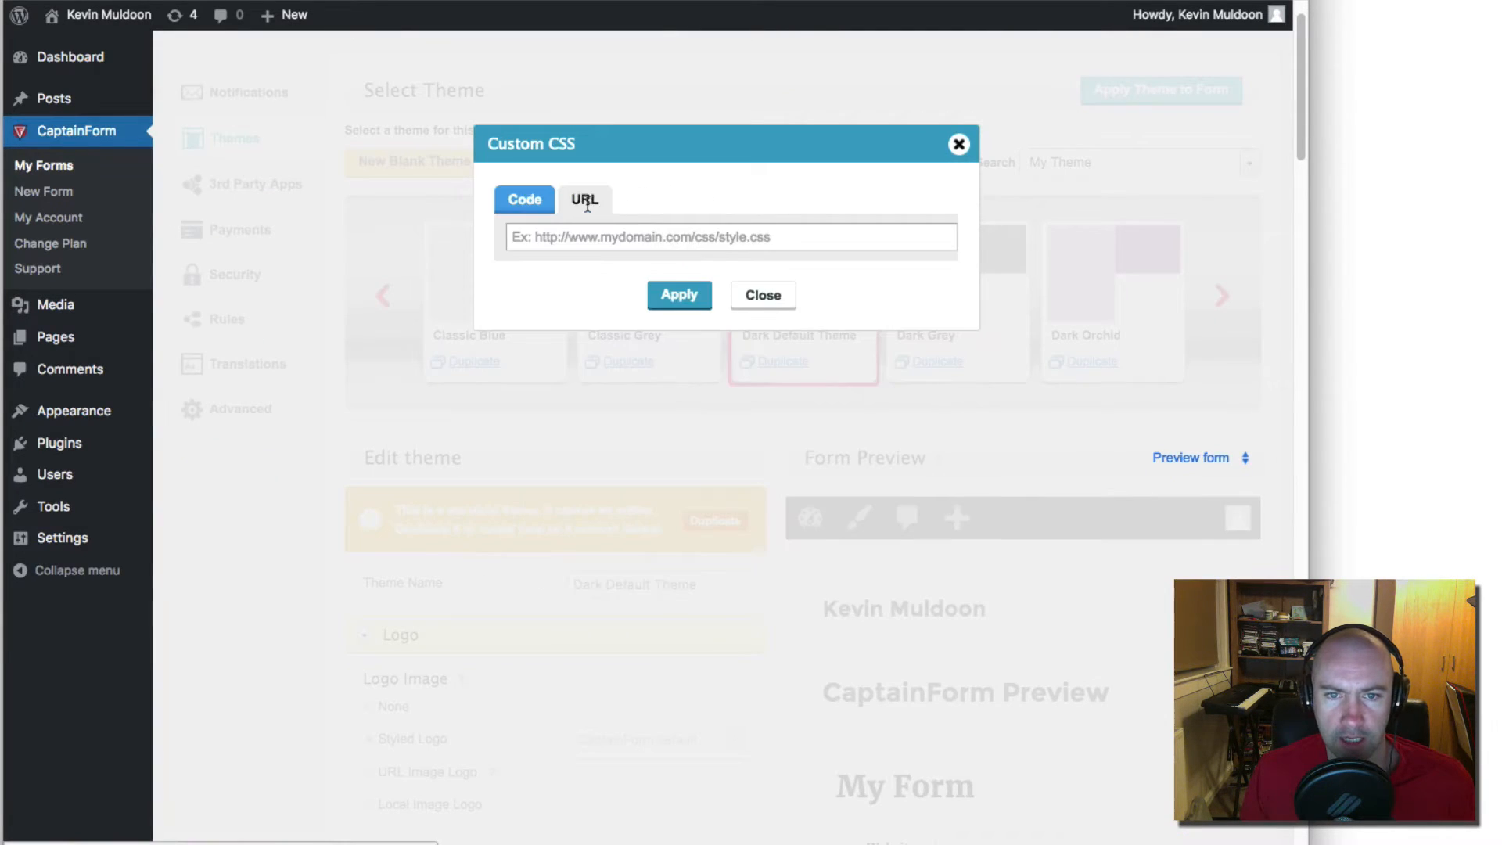
click(528, 200)
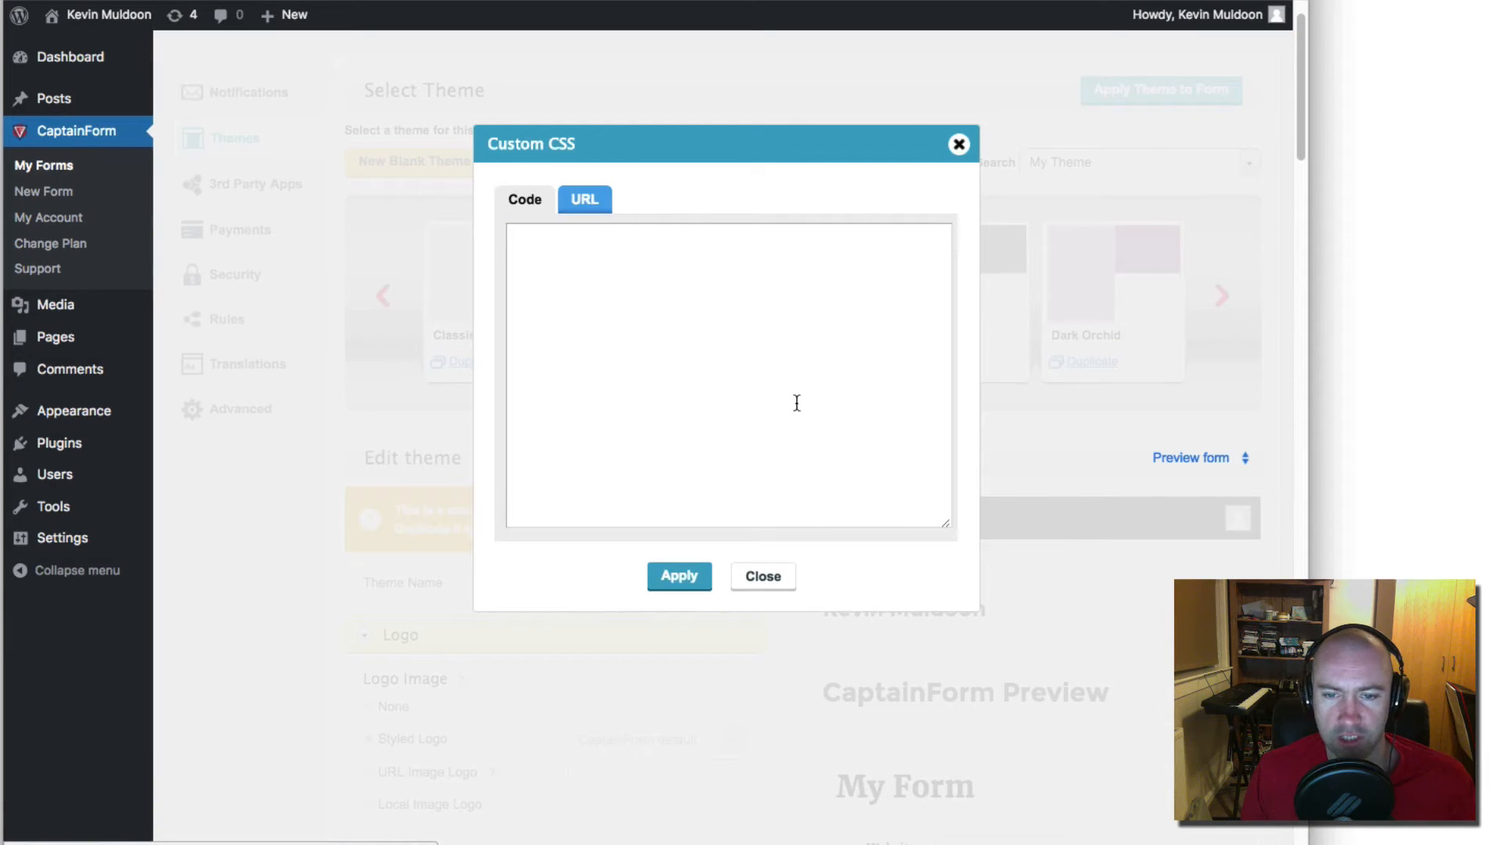
click(764, 577)
Step: Browse forward through the available themes from Dark Grey to beyond Light Grey
click(1222, 298)
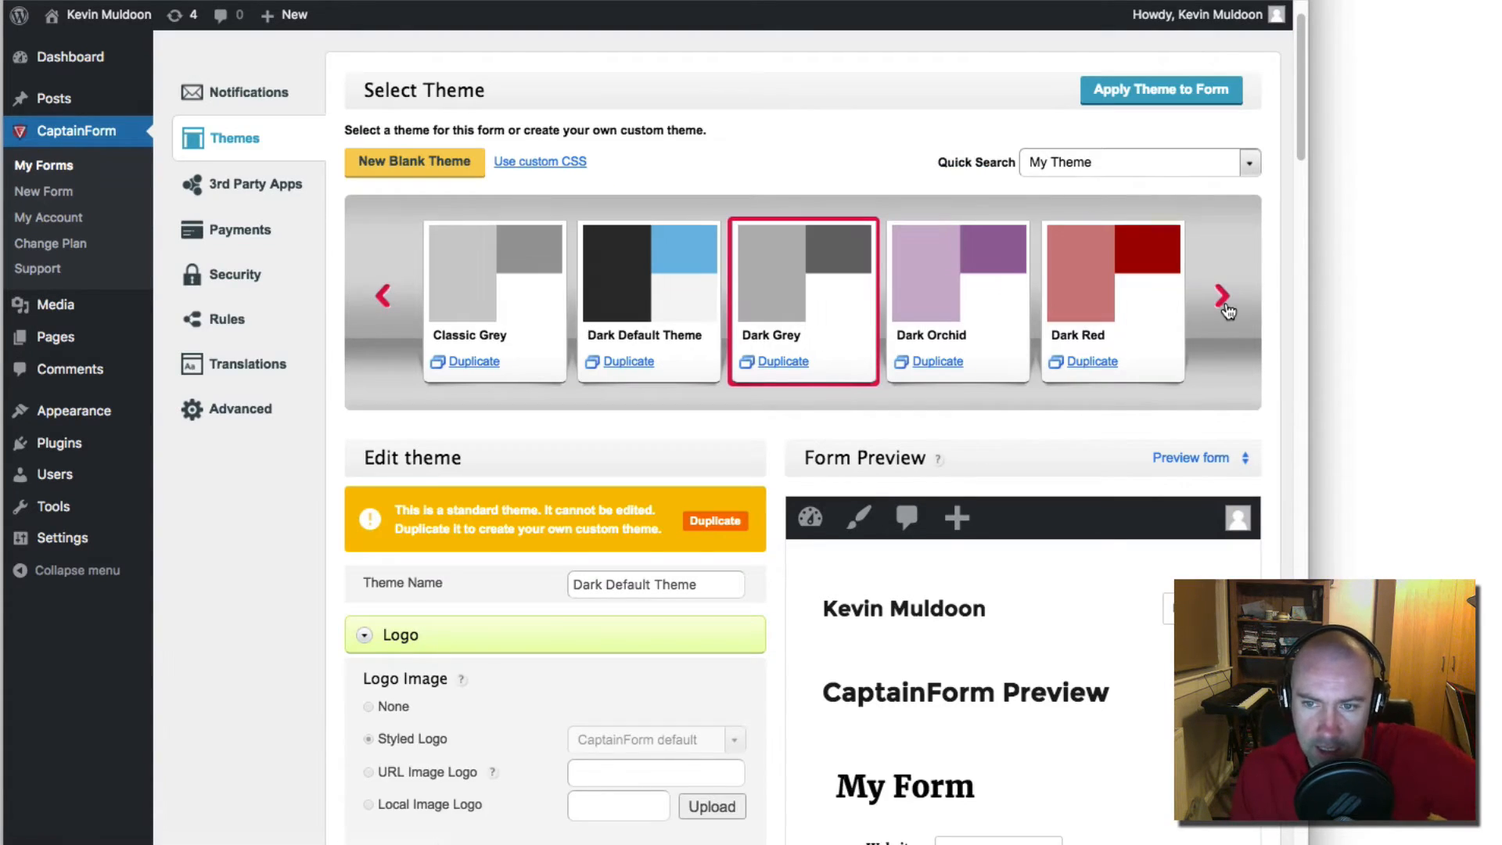
click(1225, 307)
click(1225, 306)
click(1224, 304)
click(1223, 302)
click(1223, 302)
click(1223, 301)
click(1222, 300)
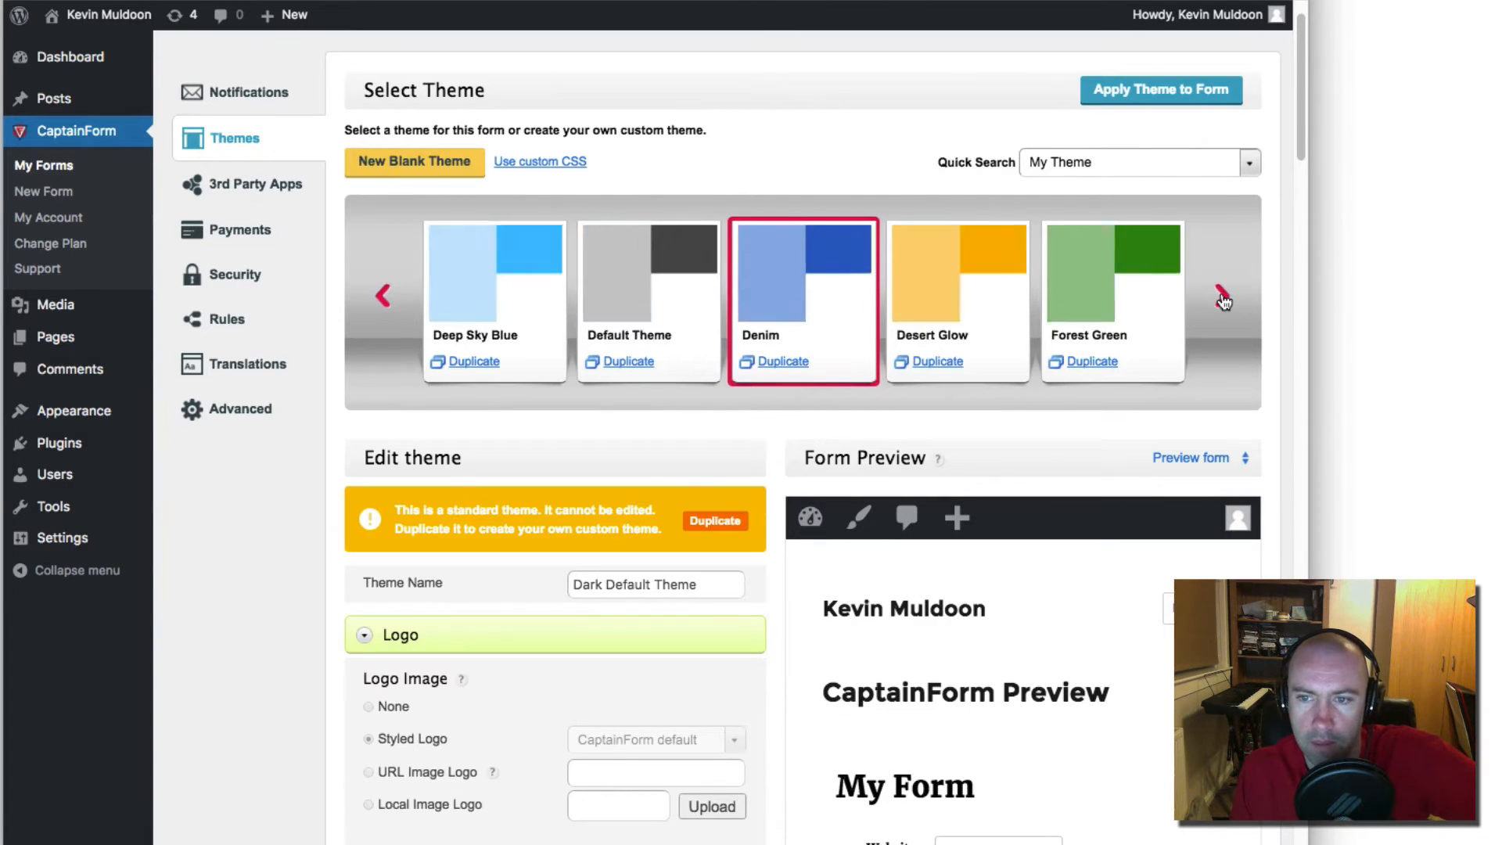
click(1223, 302)
click(1224, 302)
click(1224, 302)
click(1224, 302)
click(1223, 301)
click(1223, 302)
click(1224, 302)
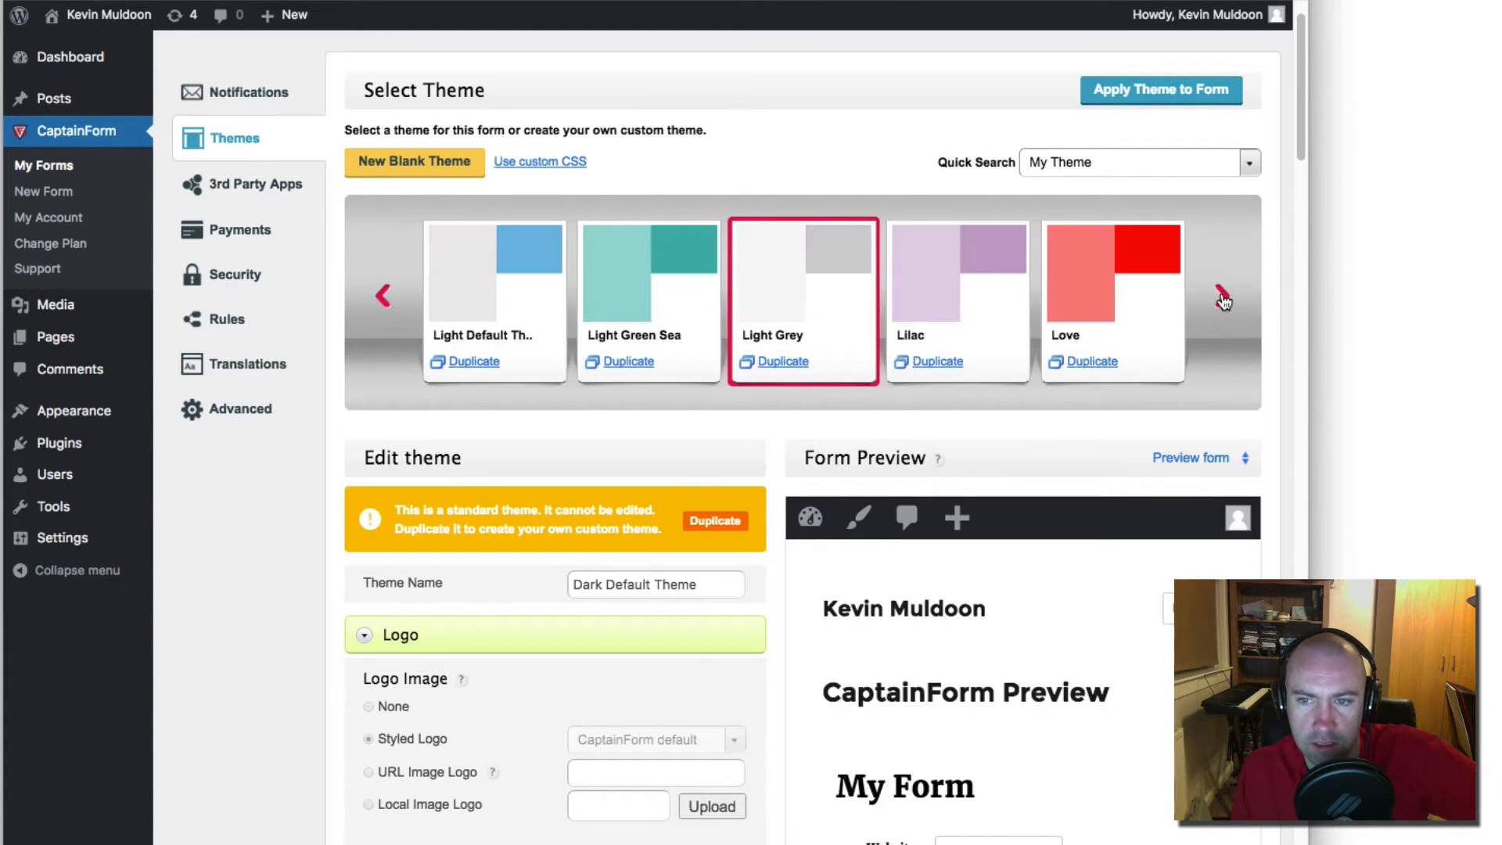
click(1223, 302)
Step: Go back through the theme list and select the Dark Violet theme
triple_click(384, 301)
triple_click(384, 301)
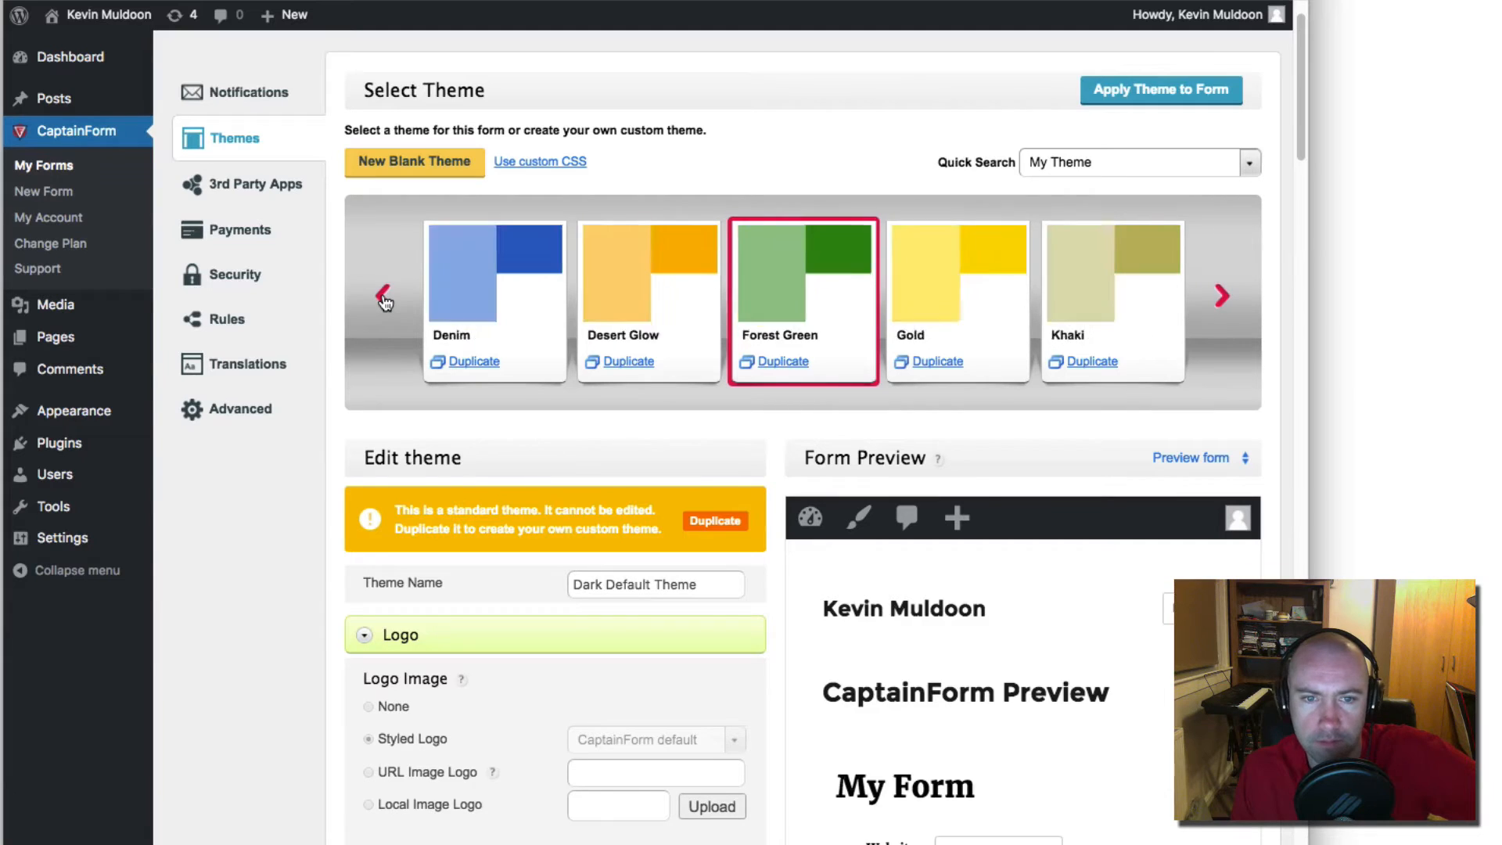
triple_click(384, 301)
click(384, 301)
click(384, 301)
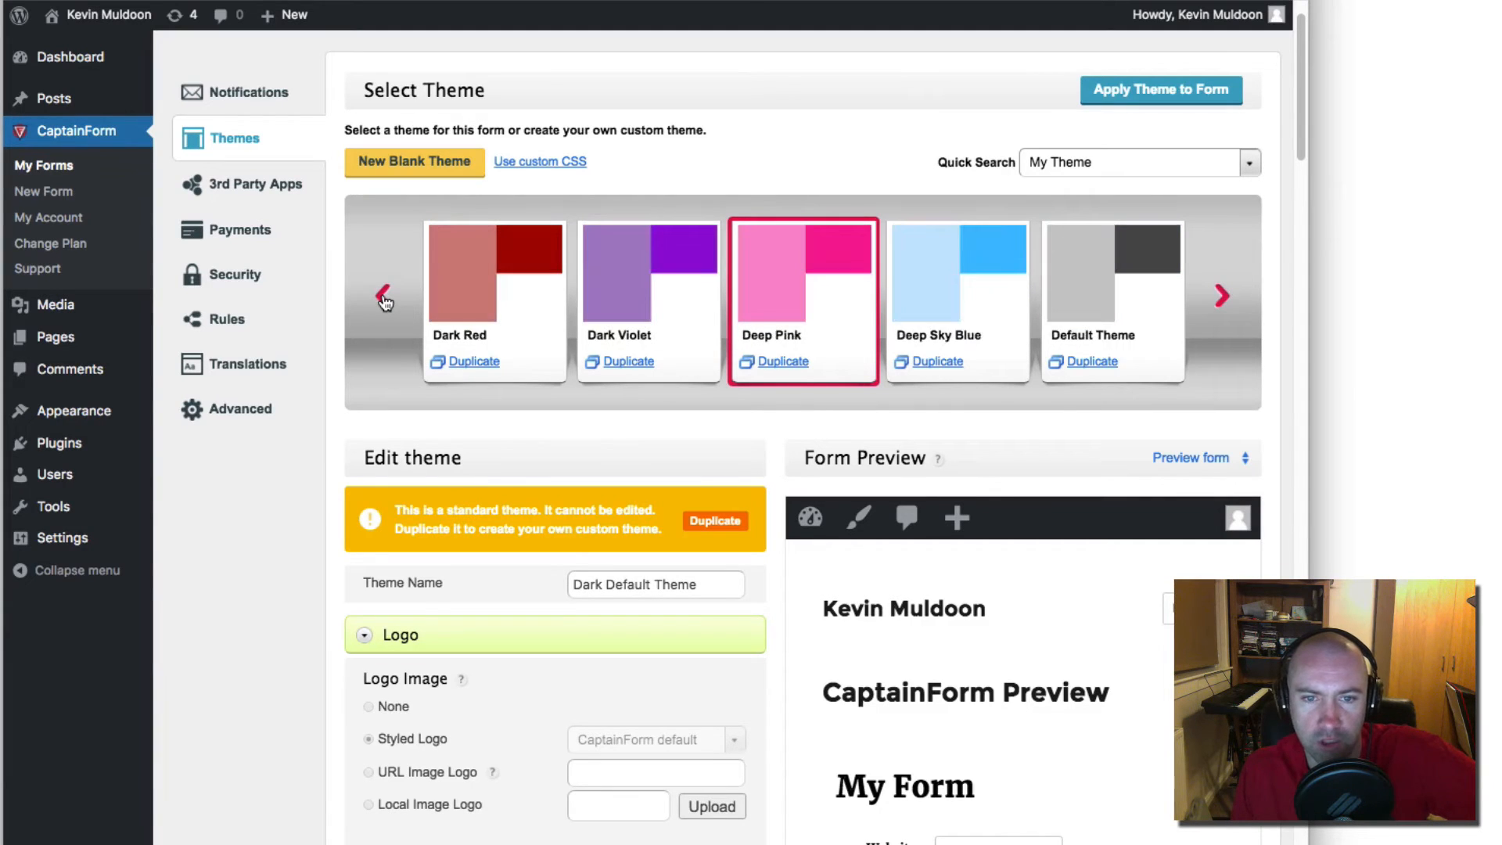
click(615, 286)
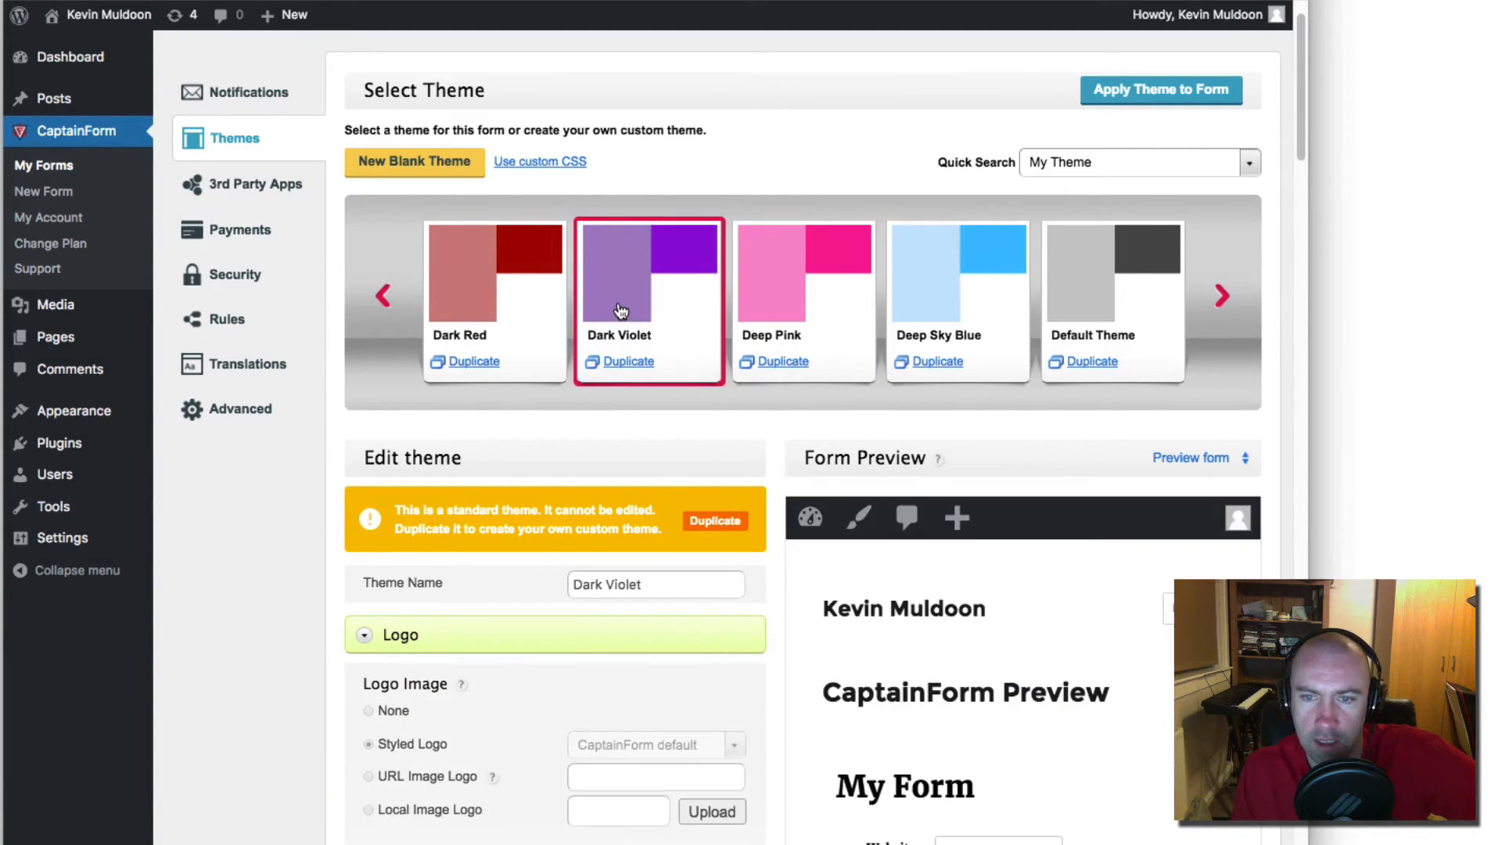
Step: Examine the Highlight and Text settings of the Dark Violet theme
scroll(560, 623, down, 5)
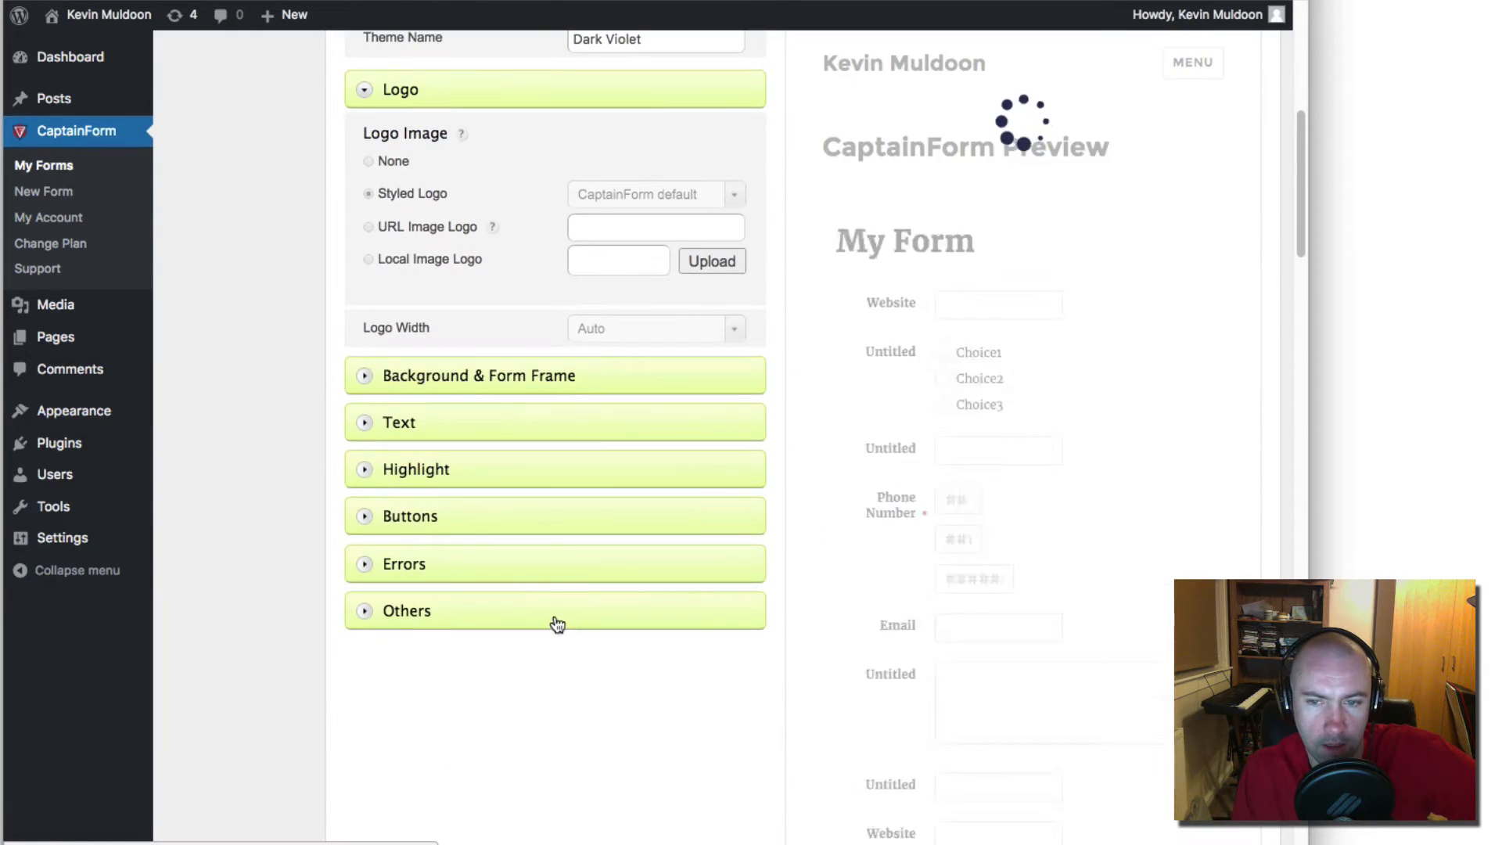
click(367, 471)
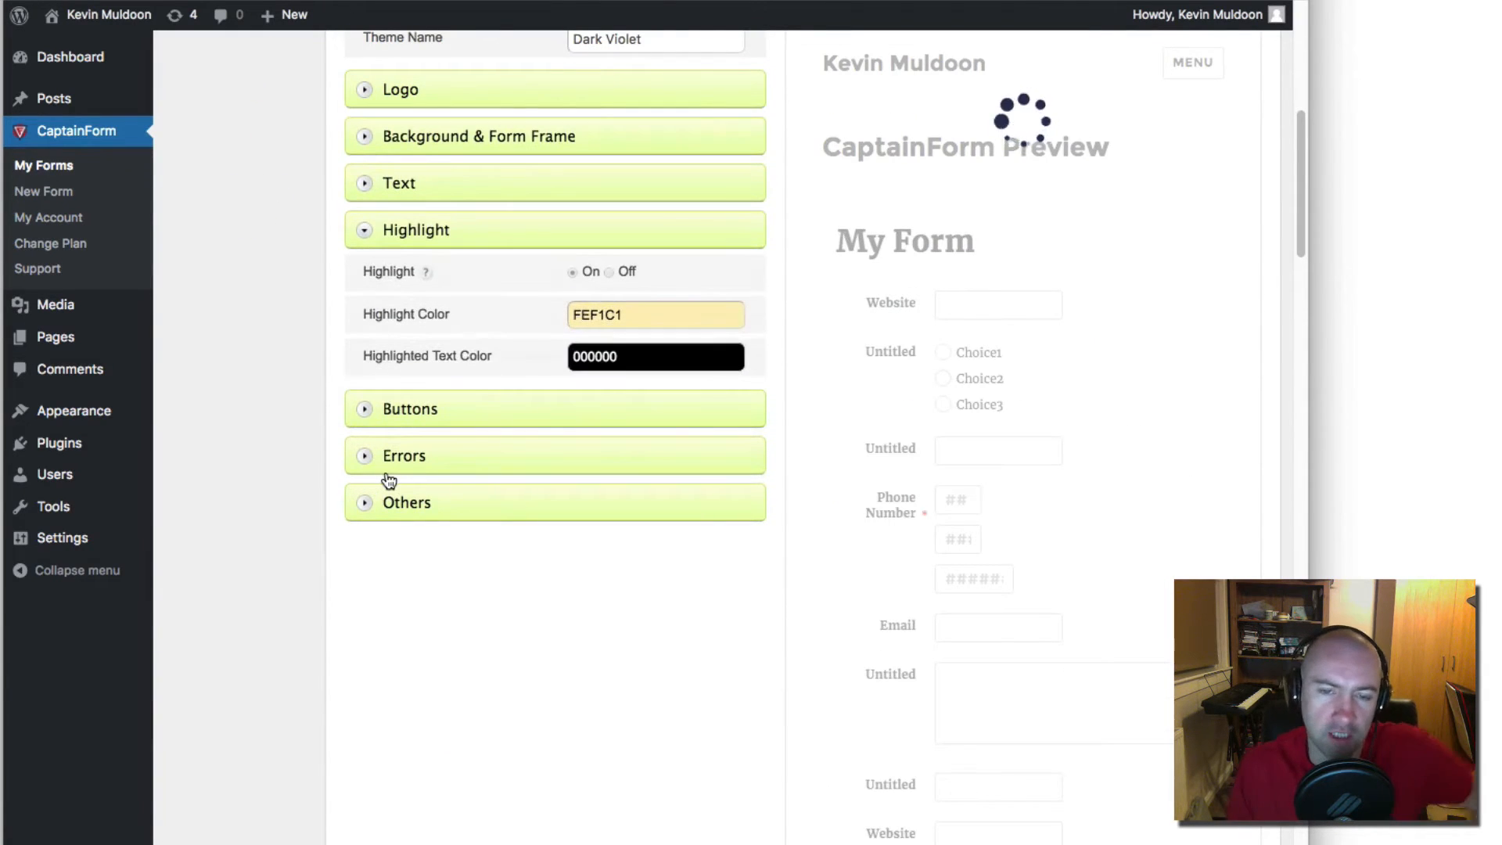
click(356, 188)
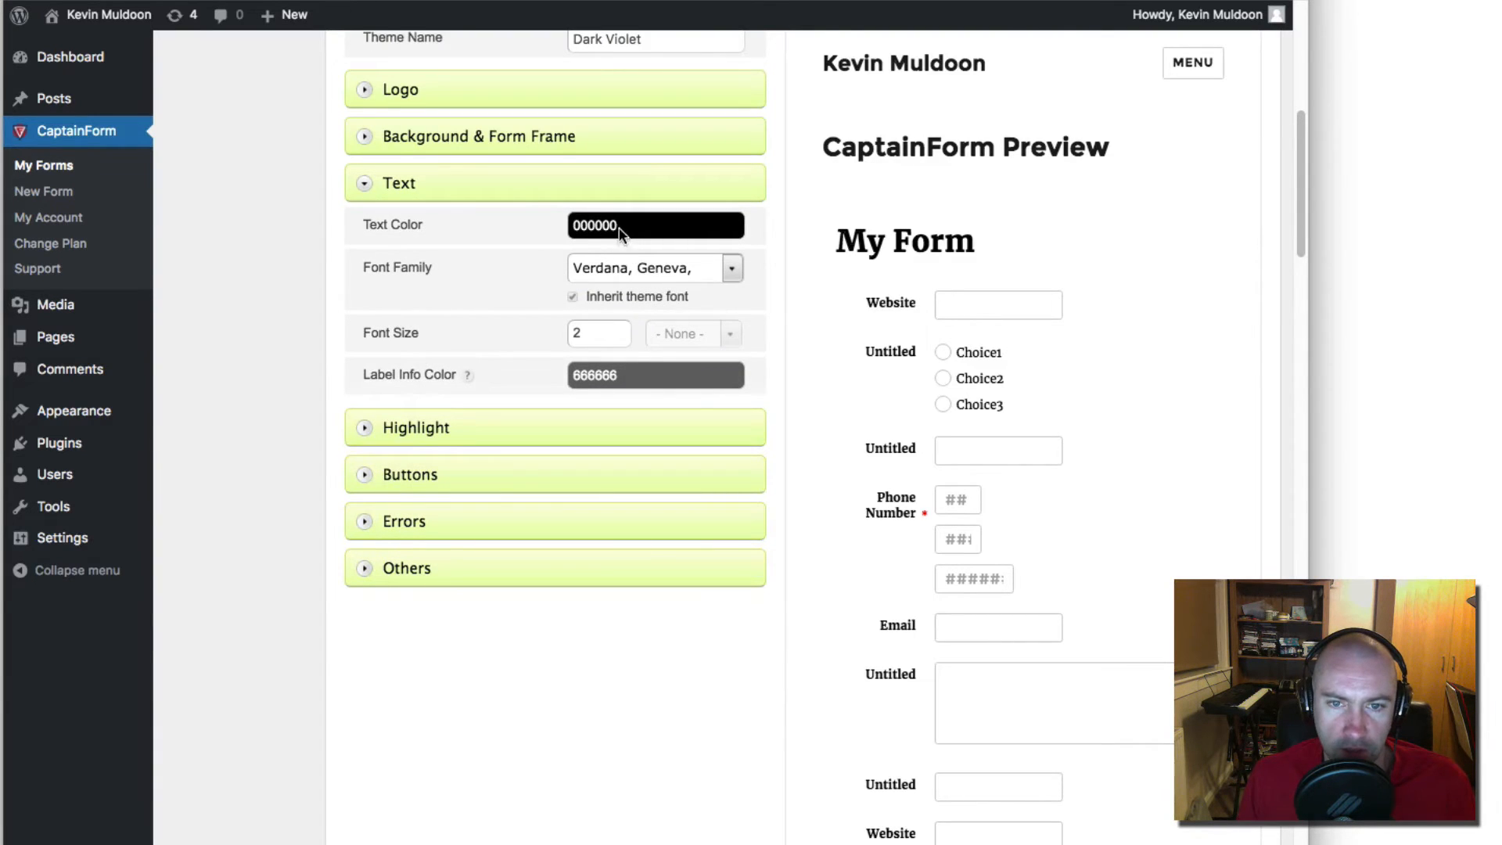
scroll(523, 534, up, 8)
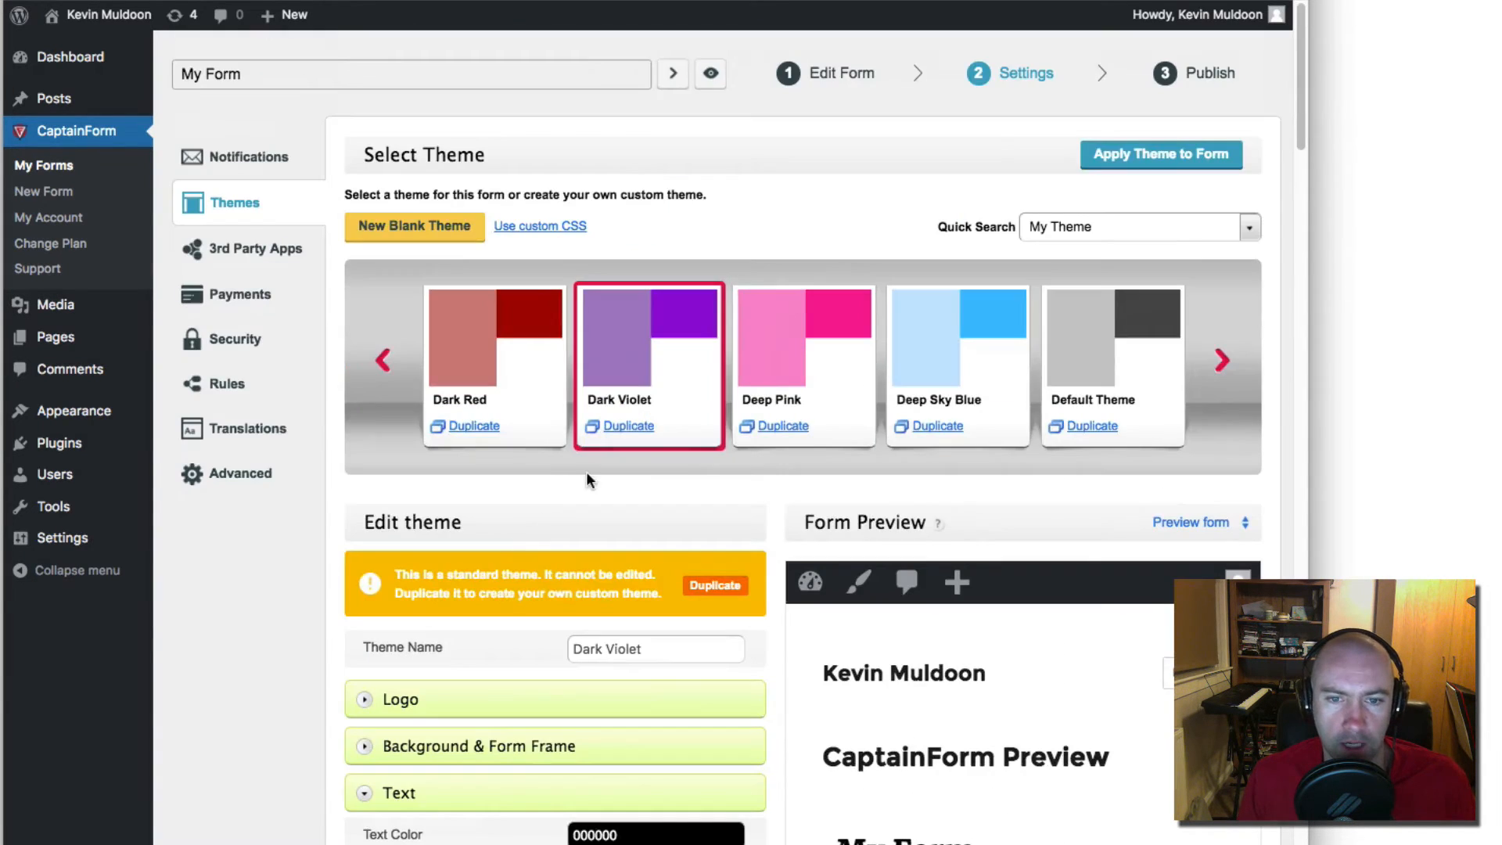
Step: Browse forward through the theme list from Deep Pink to Light Green Sea
click(1221, 362)
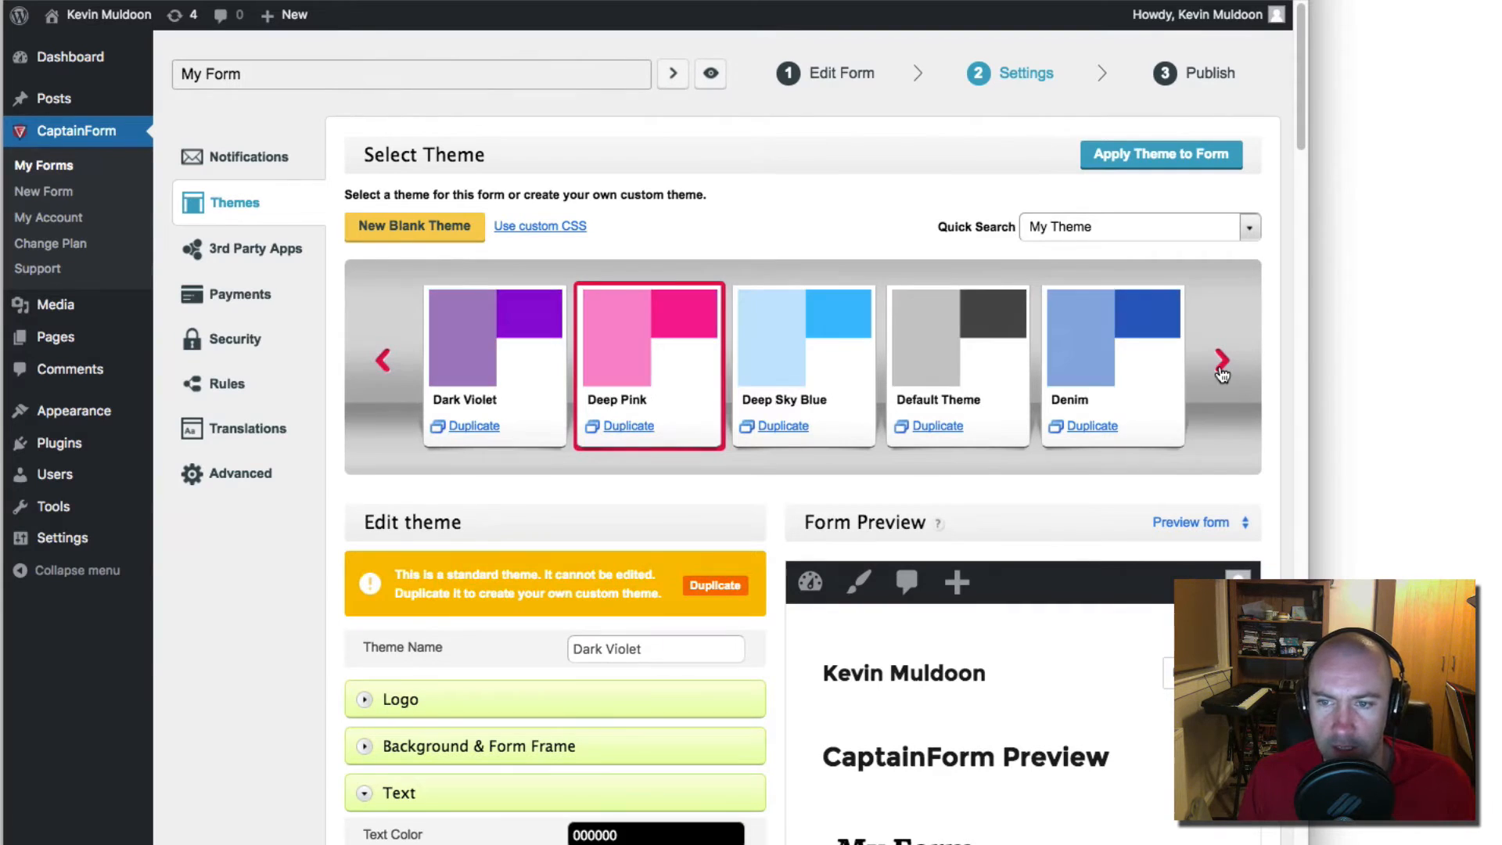
click(1222, 361)
click(1222, 361)
click(1222, 362)
click(1221, 362)
click(1222, 361)
click(1221, 361)
click(1222, 361)
click(1222, 368)
click(1223, 368)
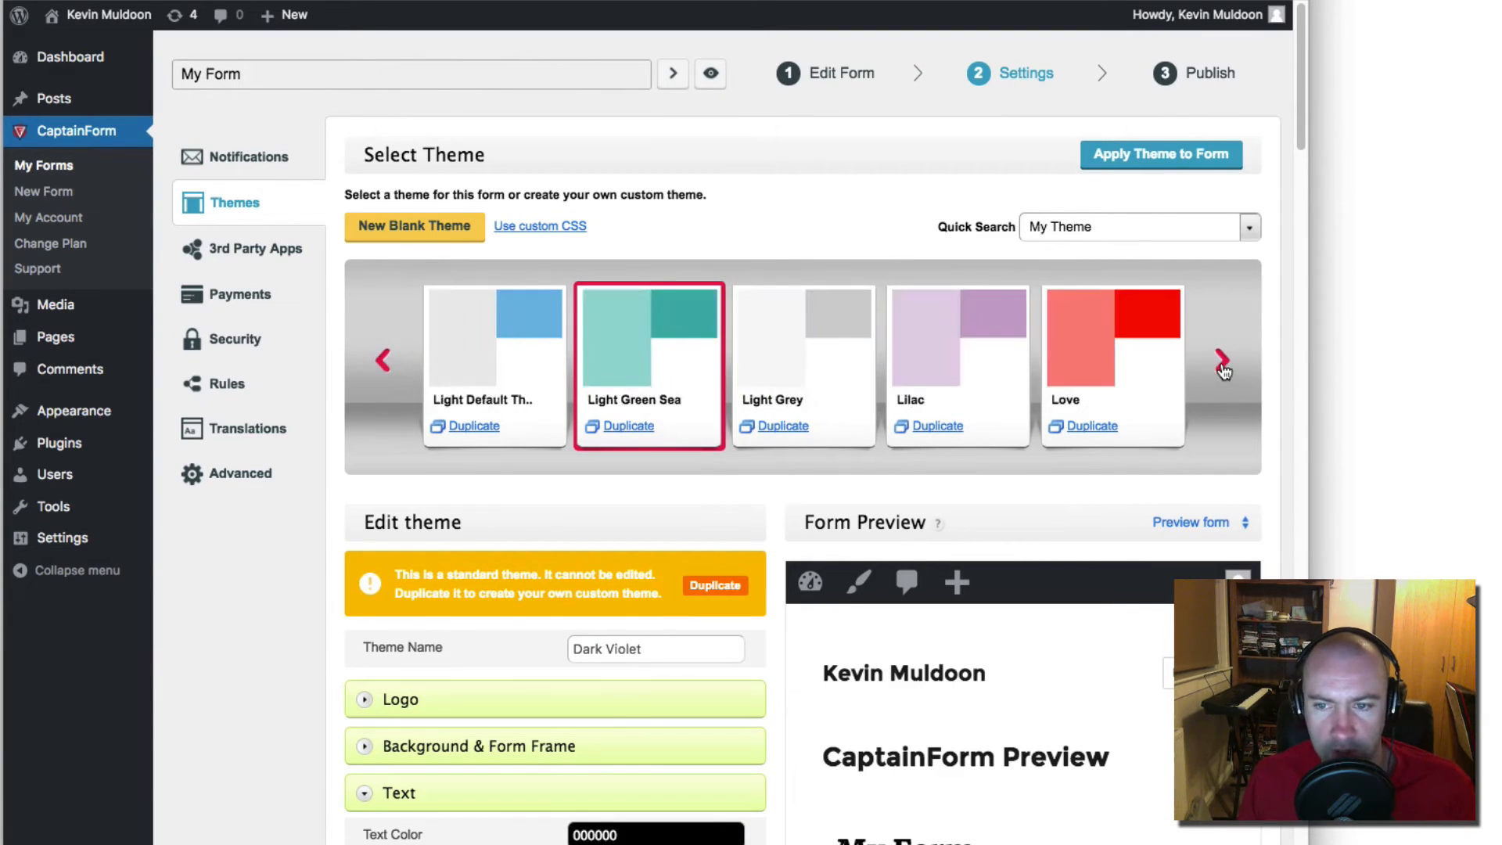
Step: Browse the remaining standard form themes through to the end of the theme selection
click(1222, 368)
click(1223, 367)
click(1223, 368)
click(1222, 367)
click(1224, 367)
click(1223, 368)
click(1222, 366)
click(1222, 366)
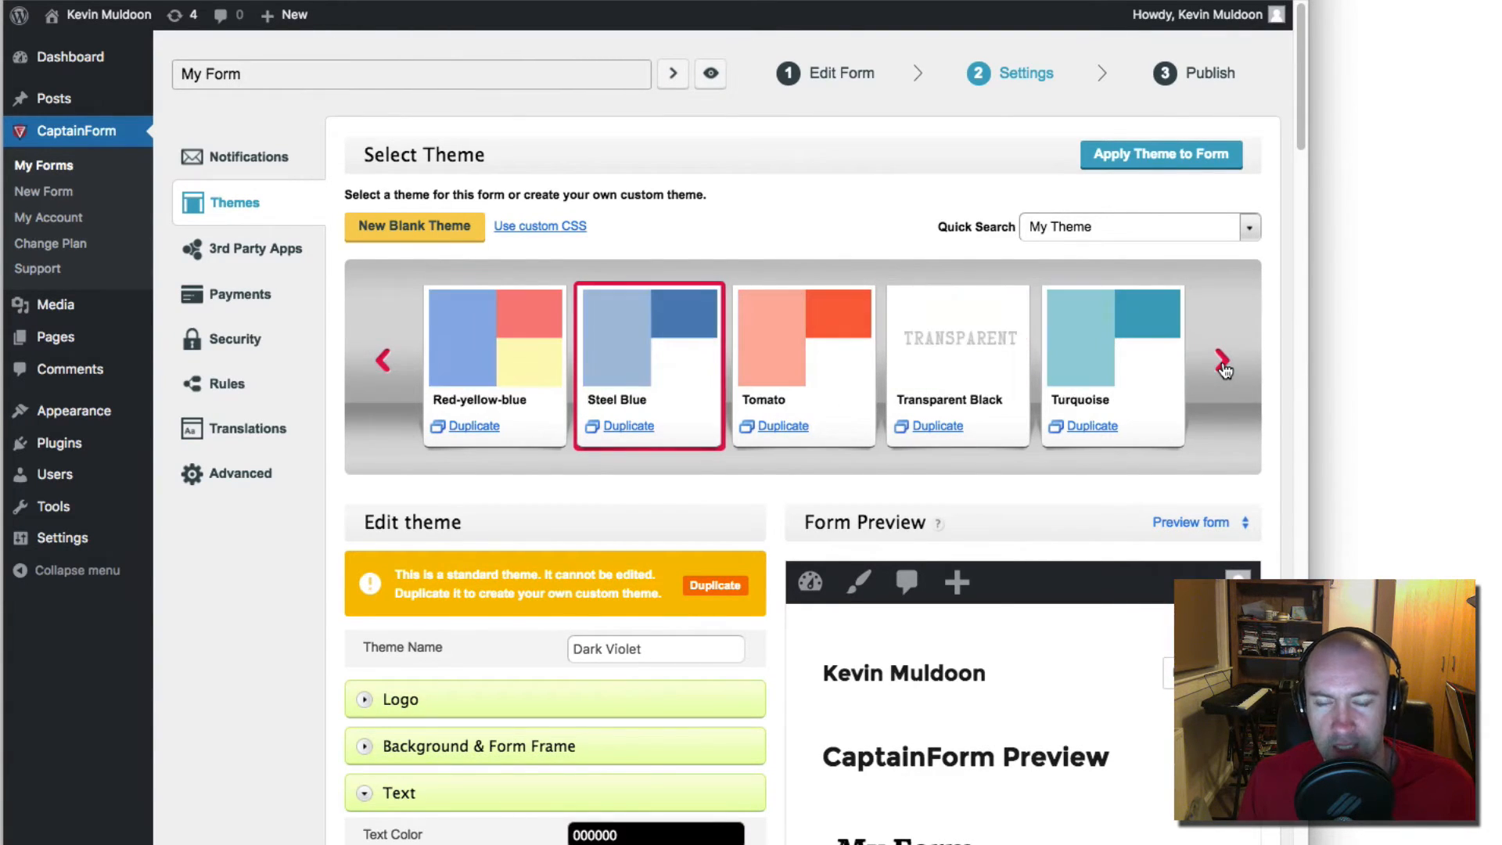
click(1223, 366)
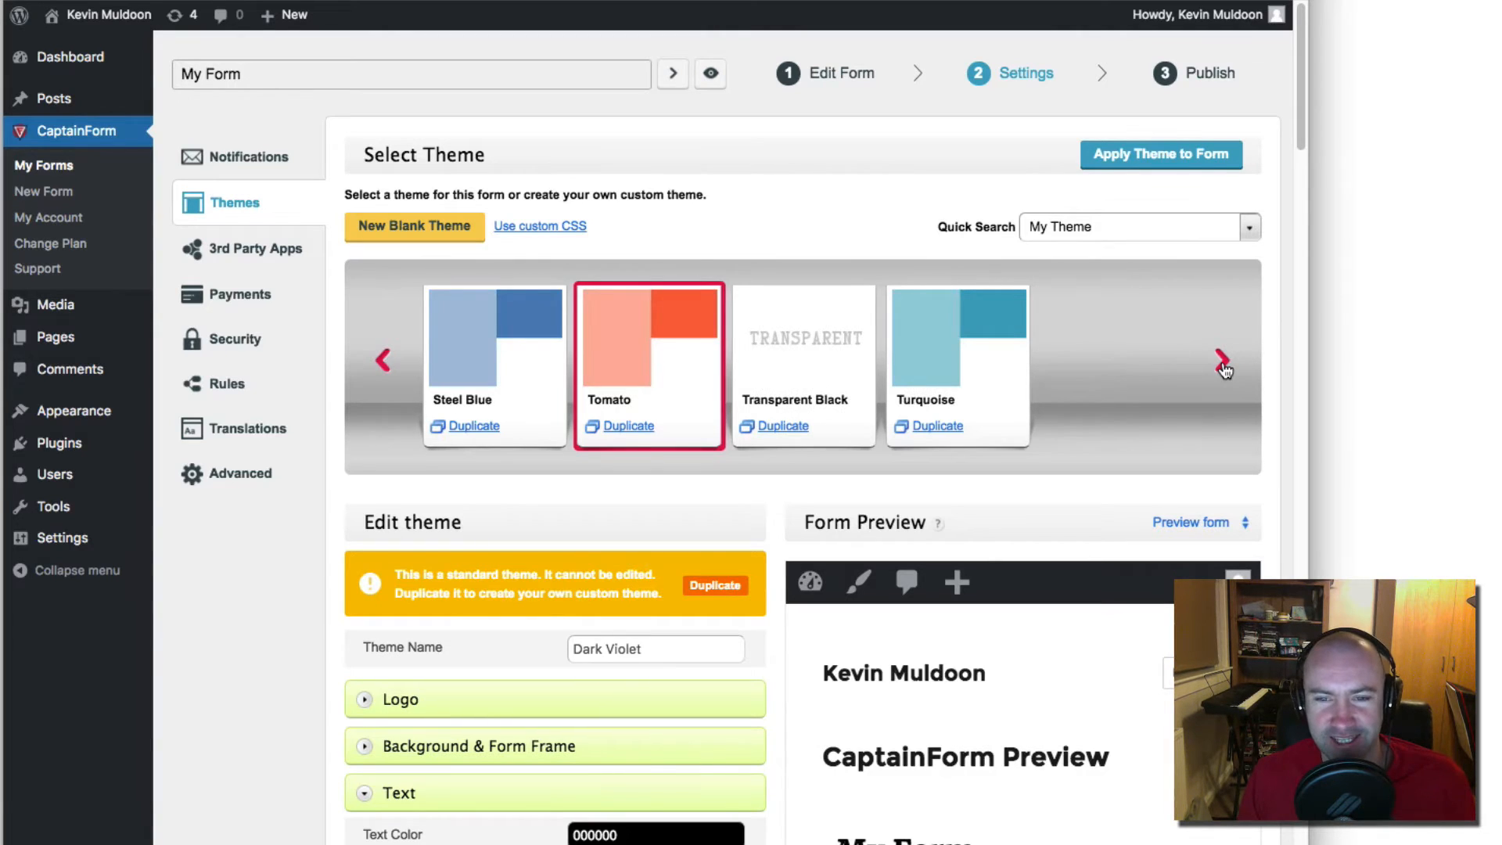
click(1222, 365)
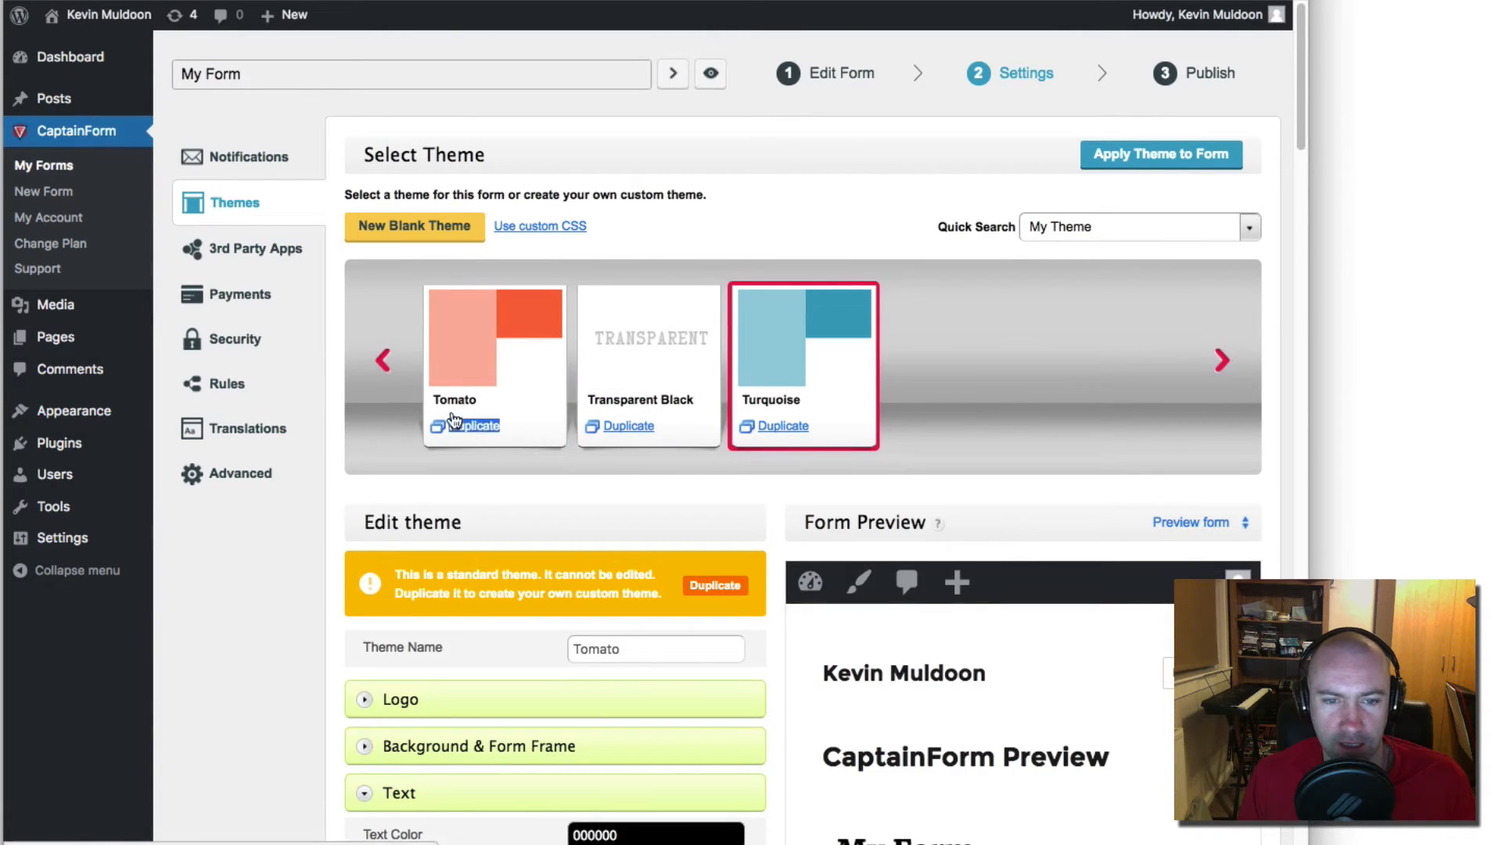
Step: Duplicate the standard Red-yellow-blue theme to create an editable copy
click(386, 367)
click(384, 367)
click(383, 367)
click(383, 368)
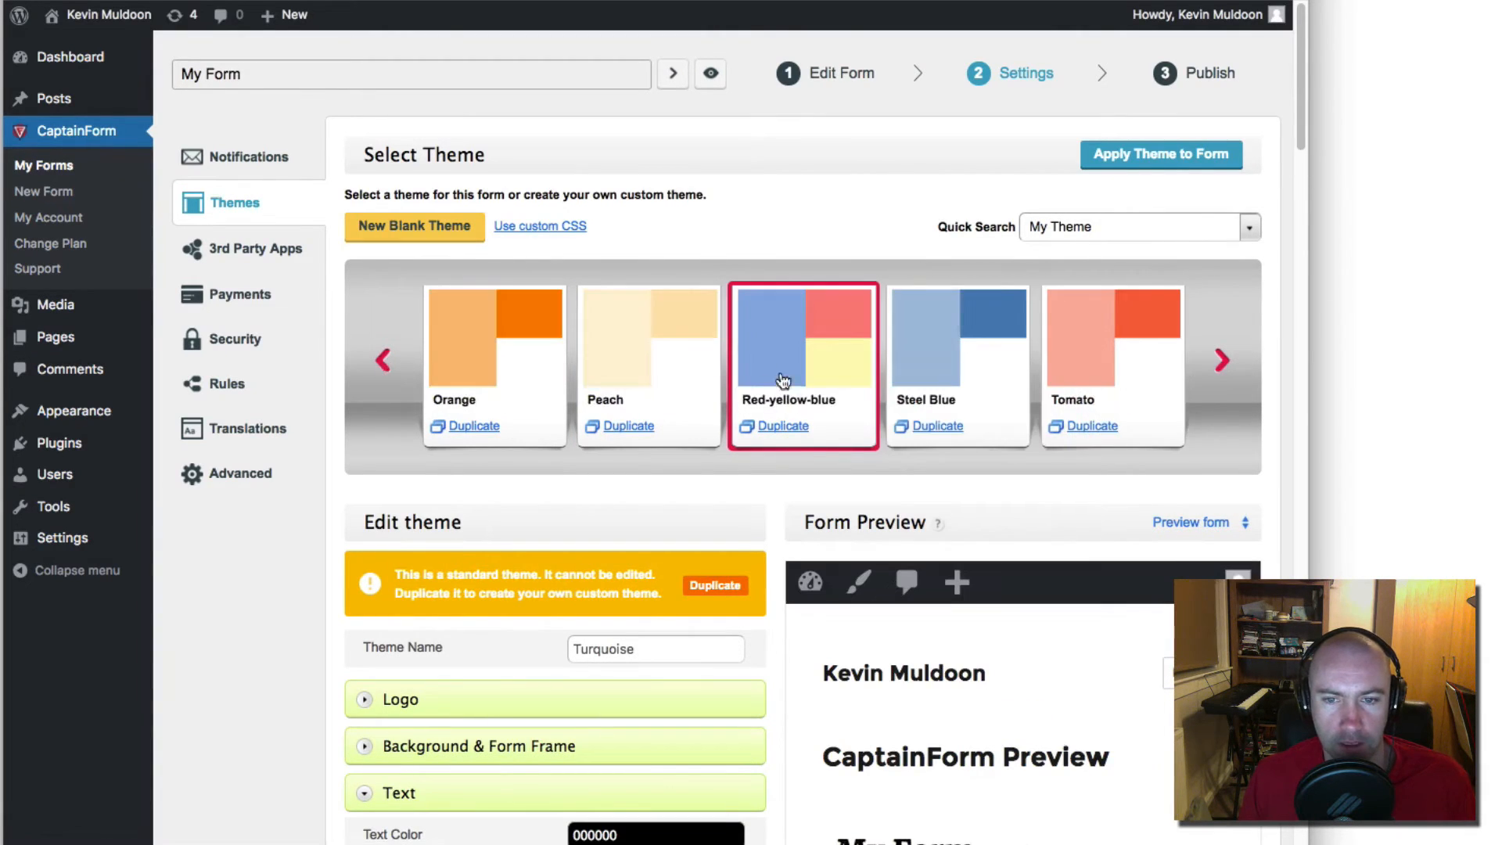
click(782, 426)
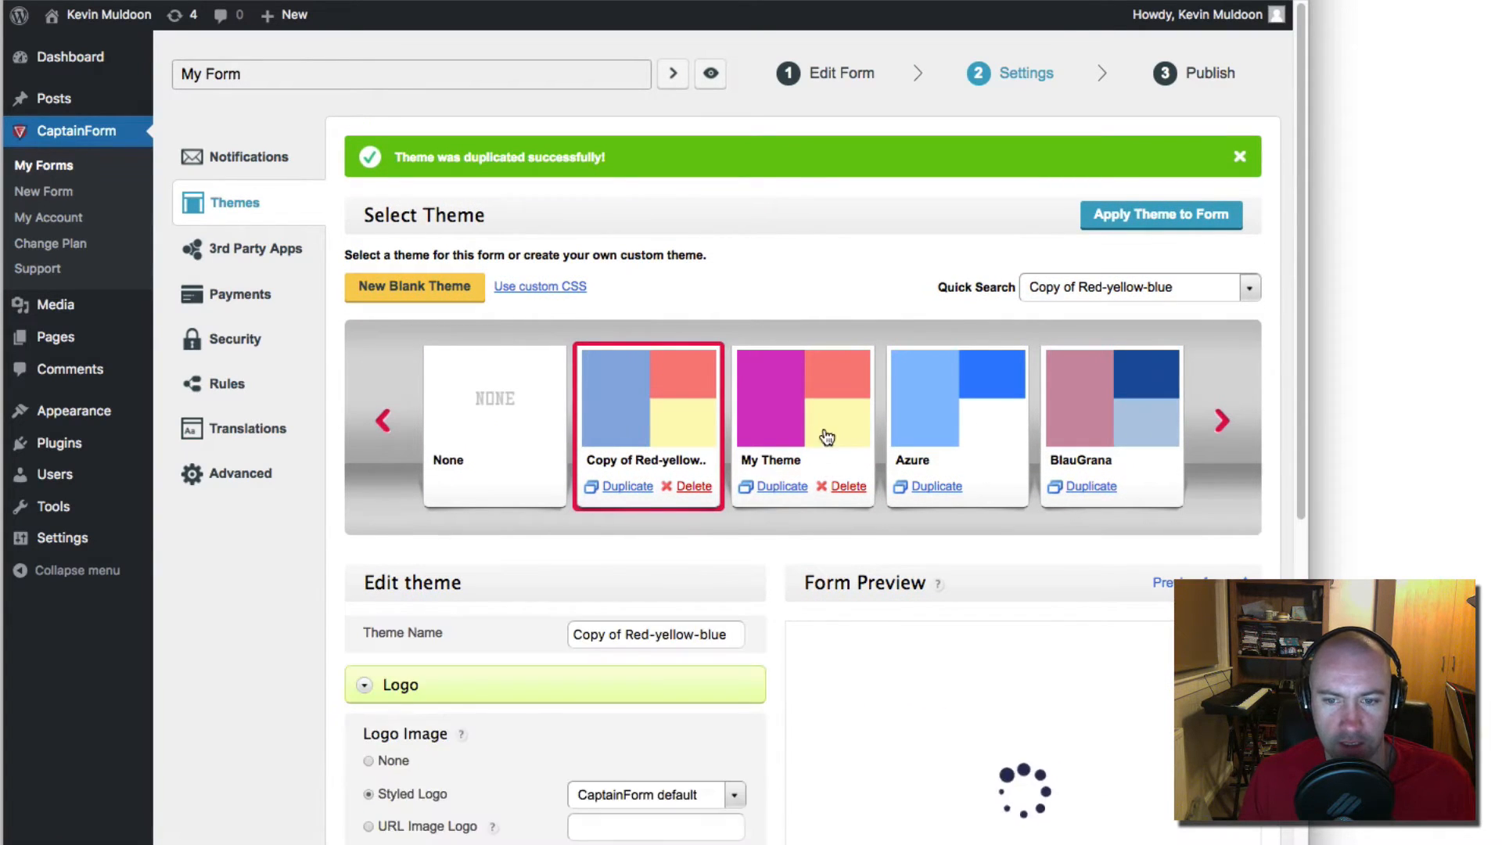
Step: Select the custom theme My Theme for editing
click(790, 414)
scroll(647, 710, down, 2)
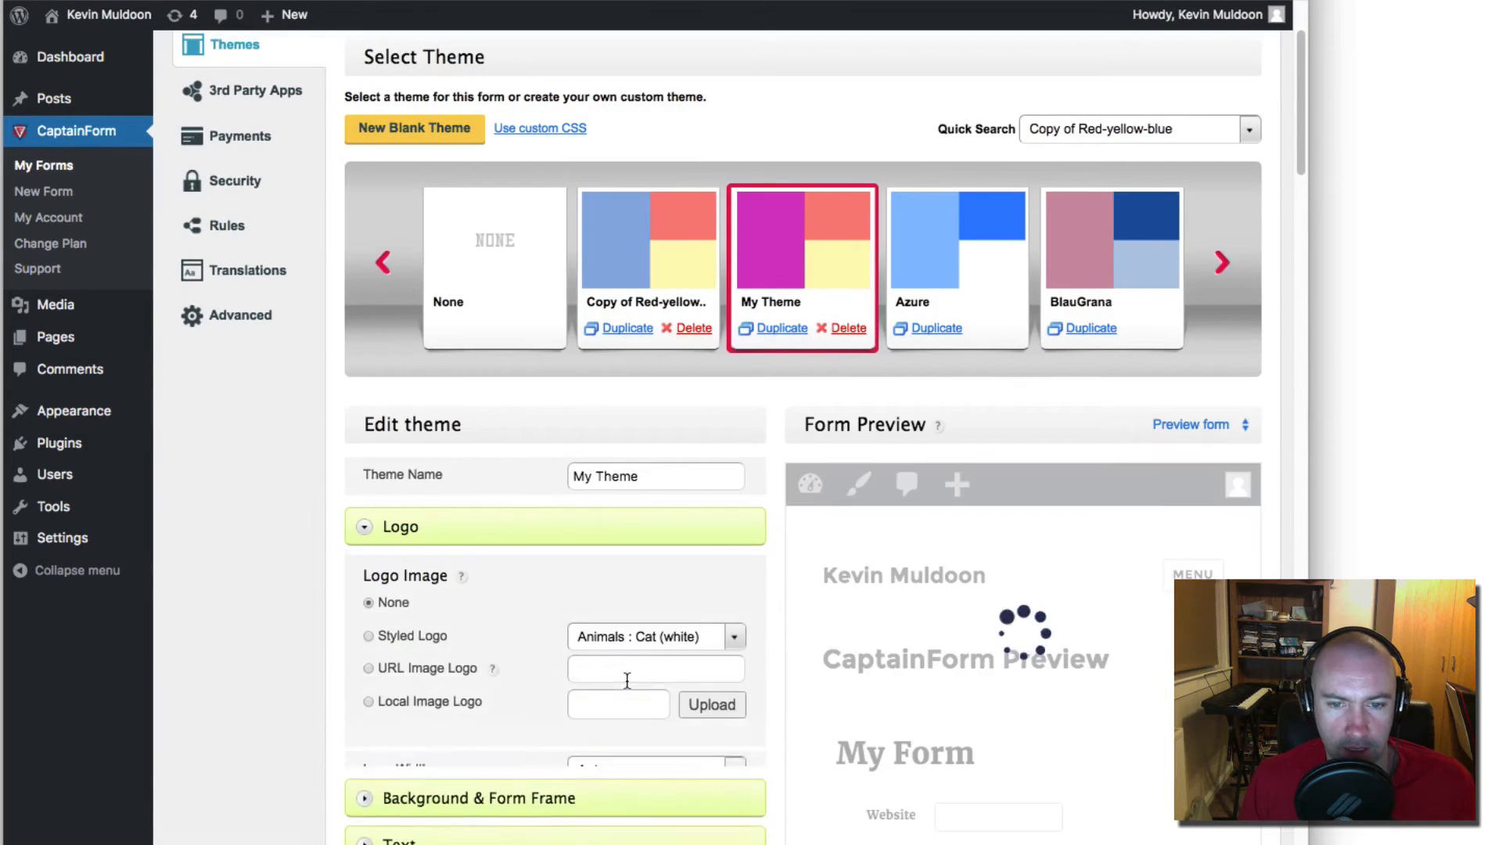
scroll(627, 687, down, 7)
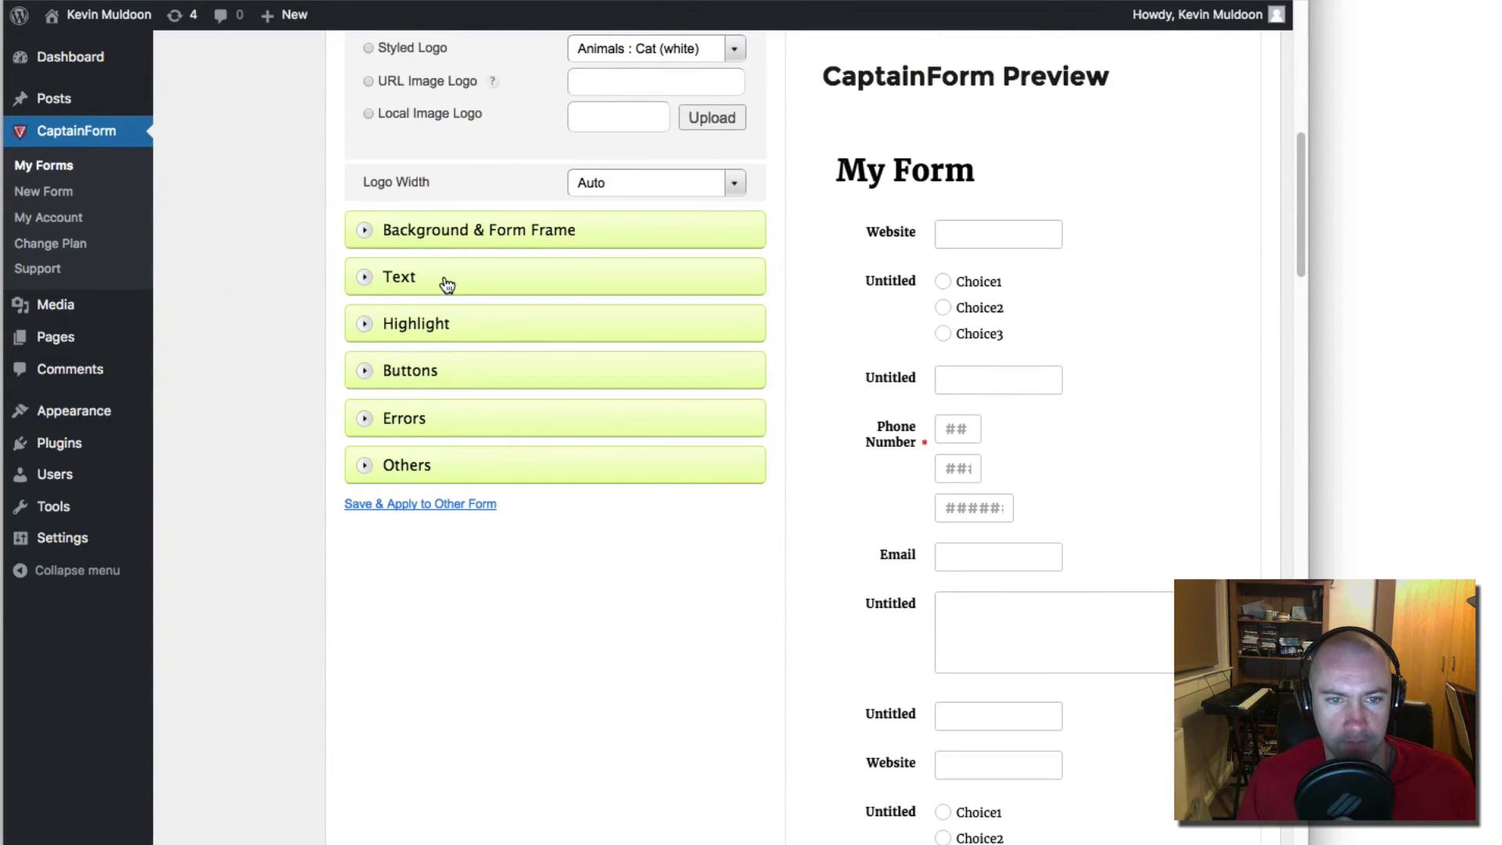
Step: Try to change My Theme's text color from black to a red shade and save the theme changes
click(444, 278)
click(622, 80)
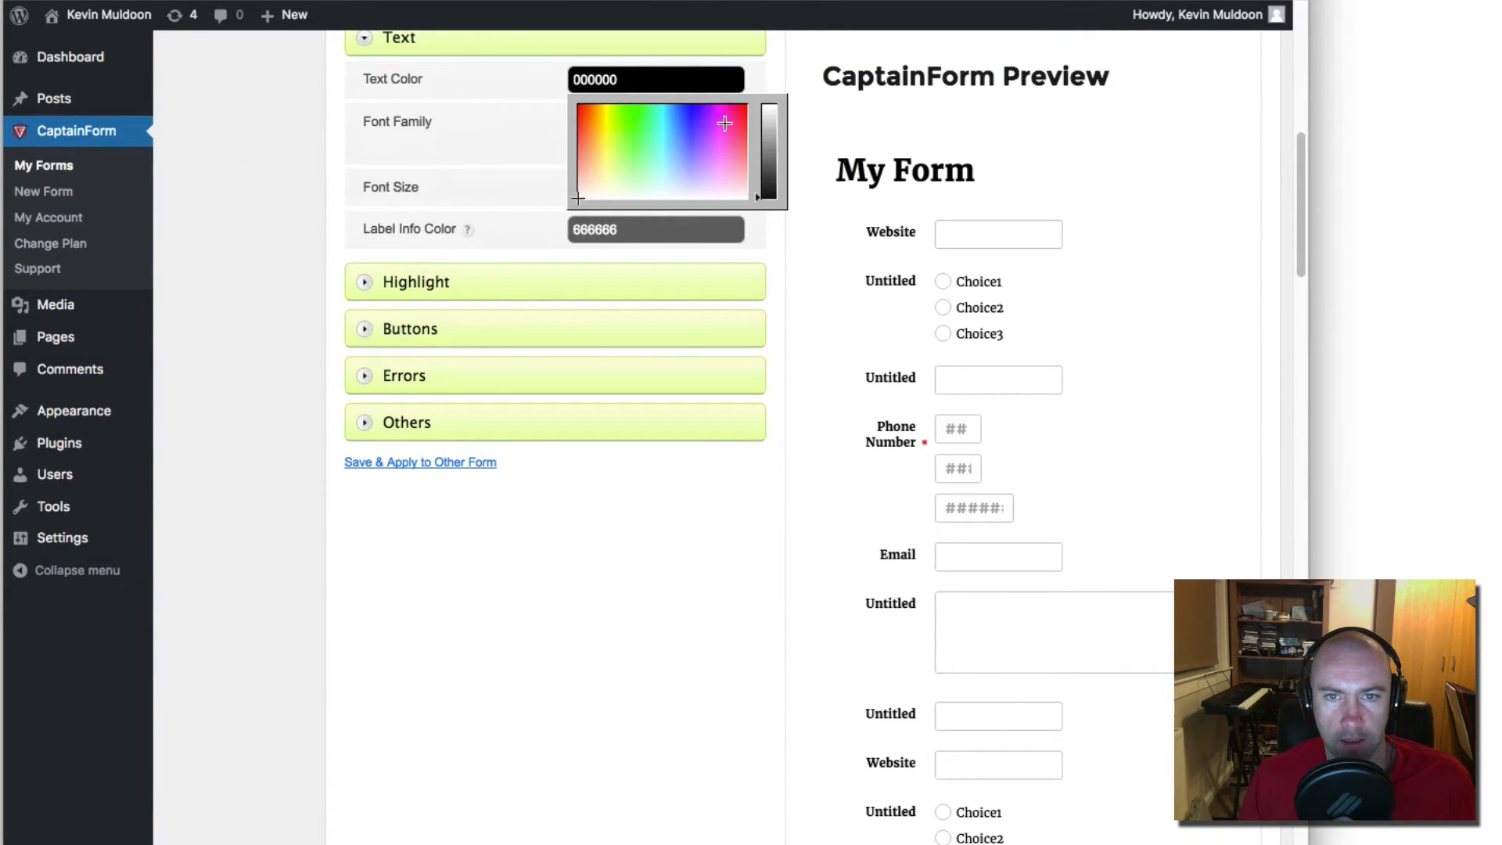
drag(725, 122, 736, 115)
click(583, 116)
scroll(585, 117, down, 1)
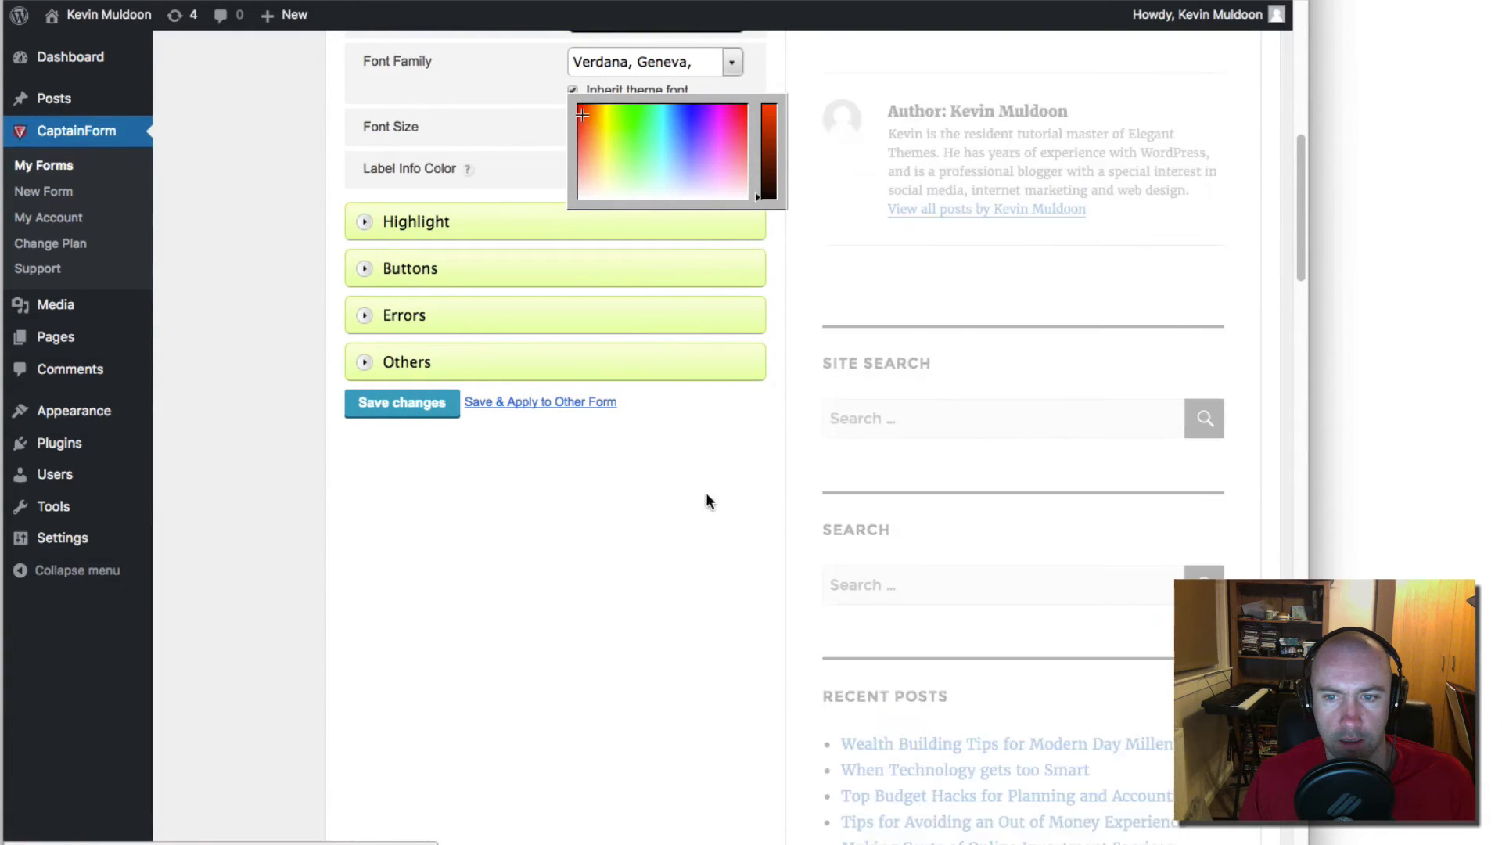
scroll(714, 527, up, 4)
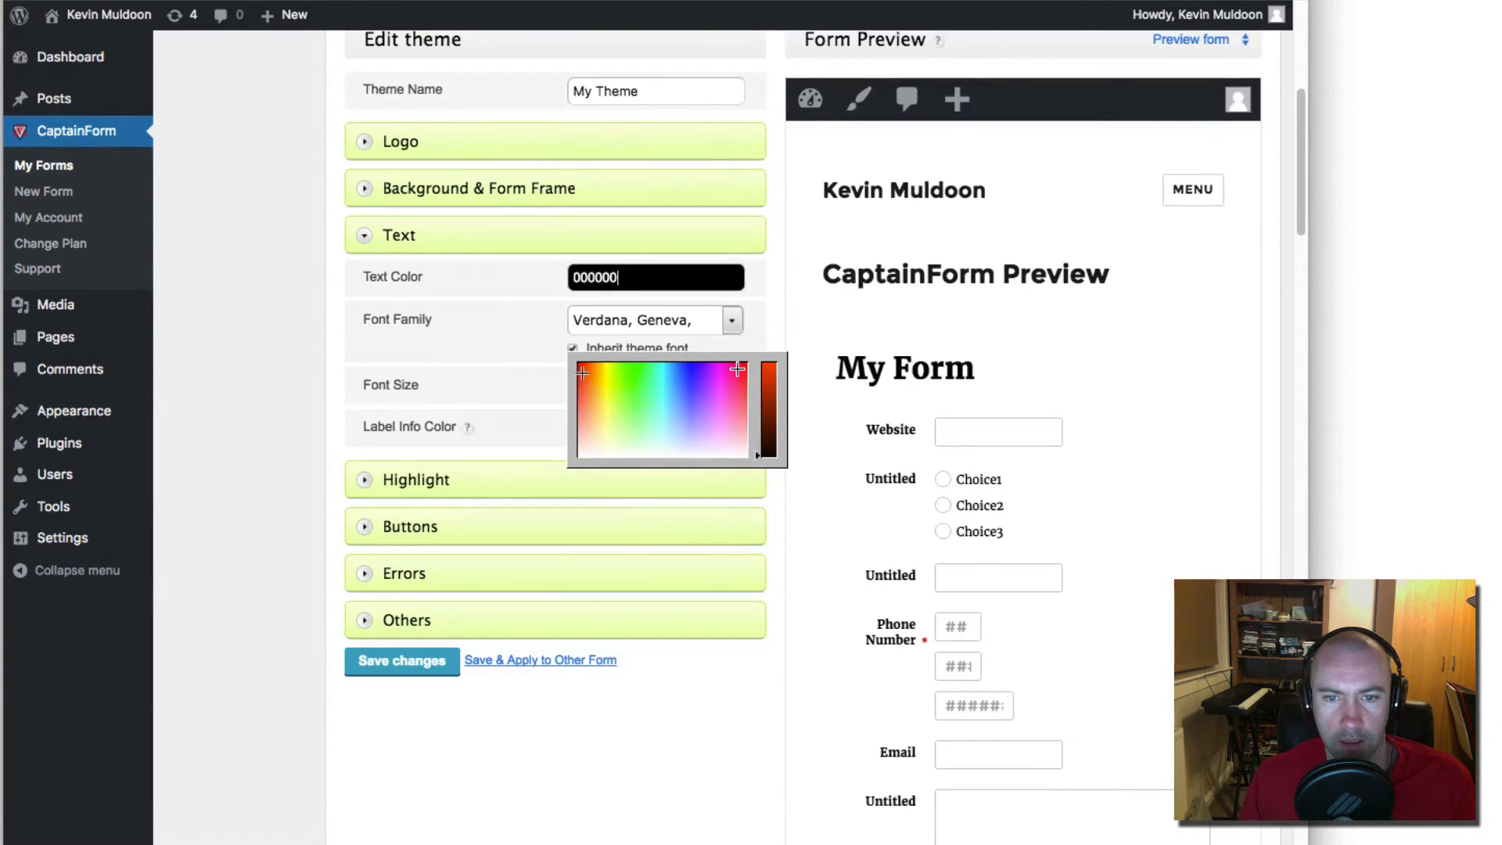
click(417, 665)
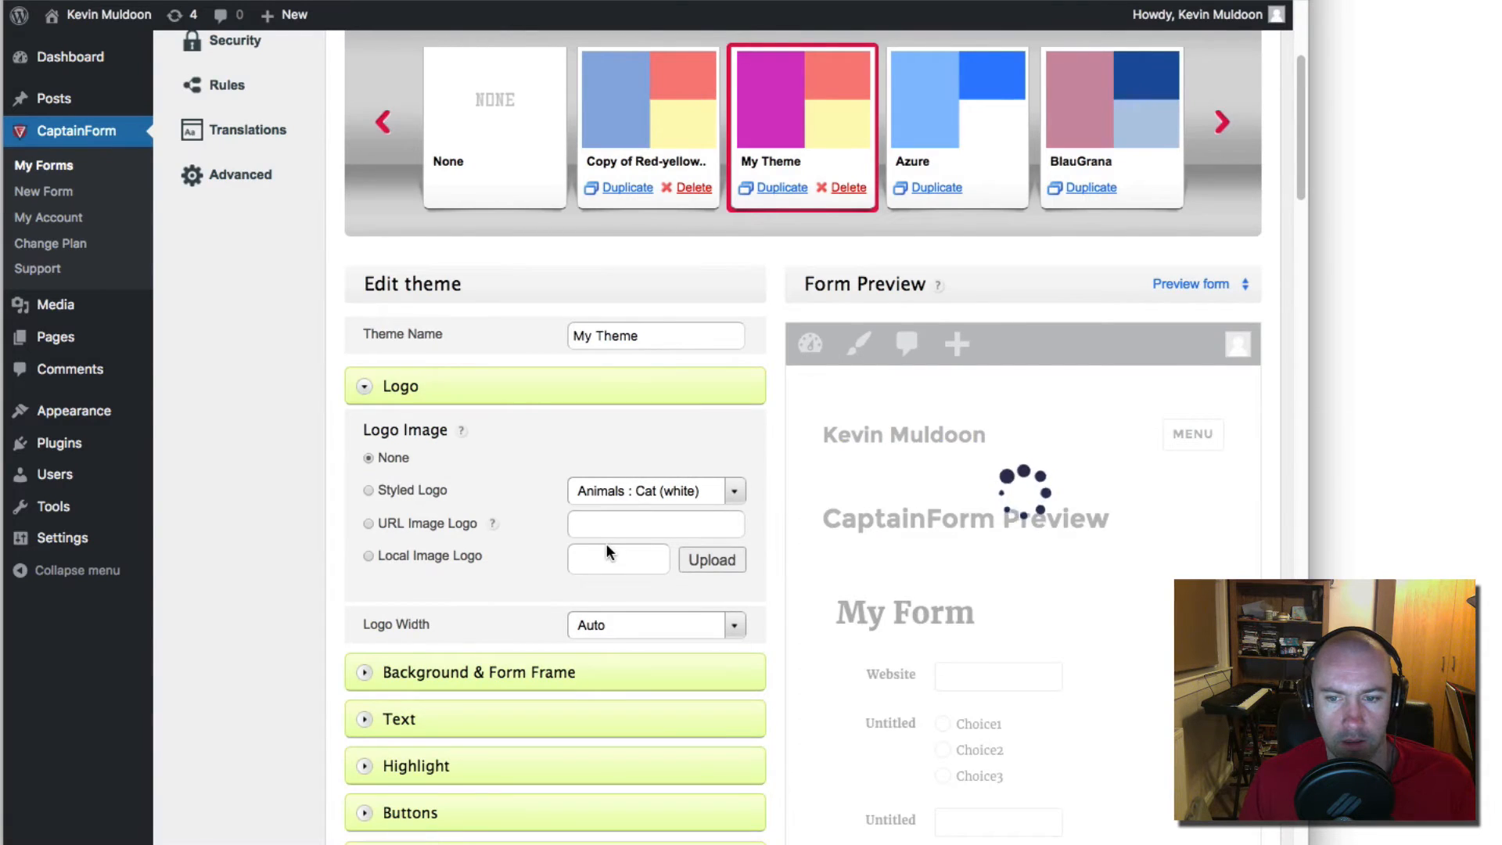
Step: Try to choose an orange or pink hue for My Theme's text color
scroll(608, 543, down, 2)
scroll(612, 512, down, 2)
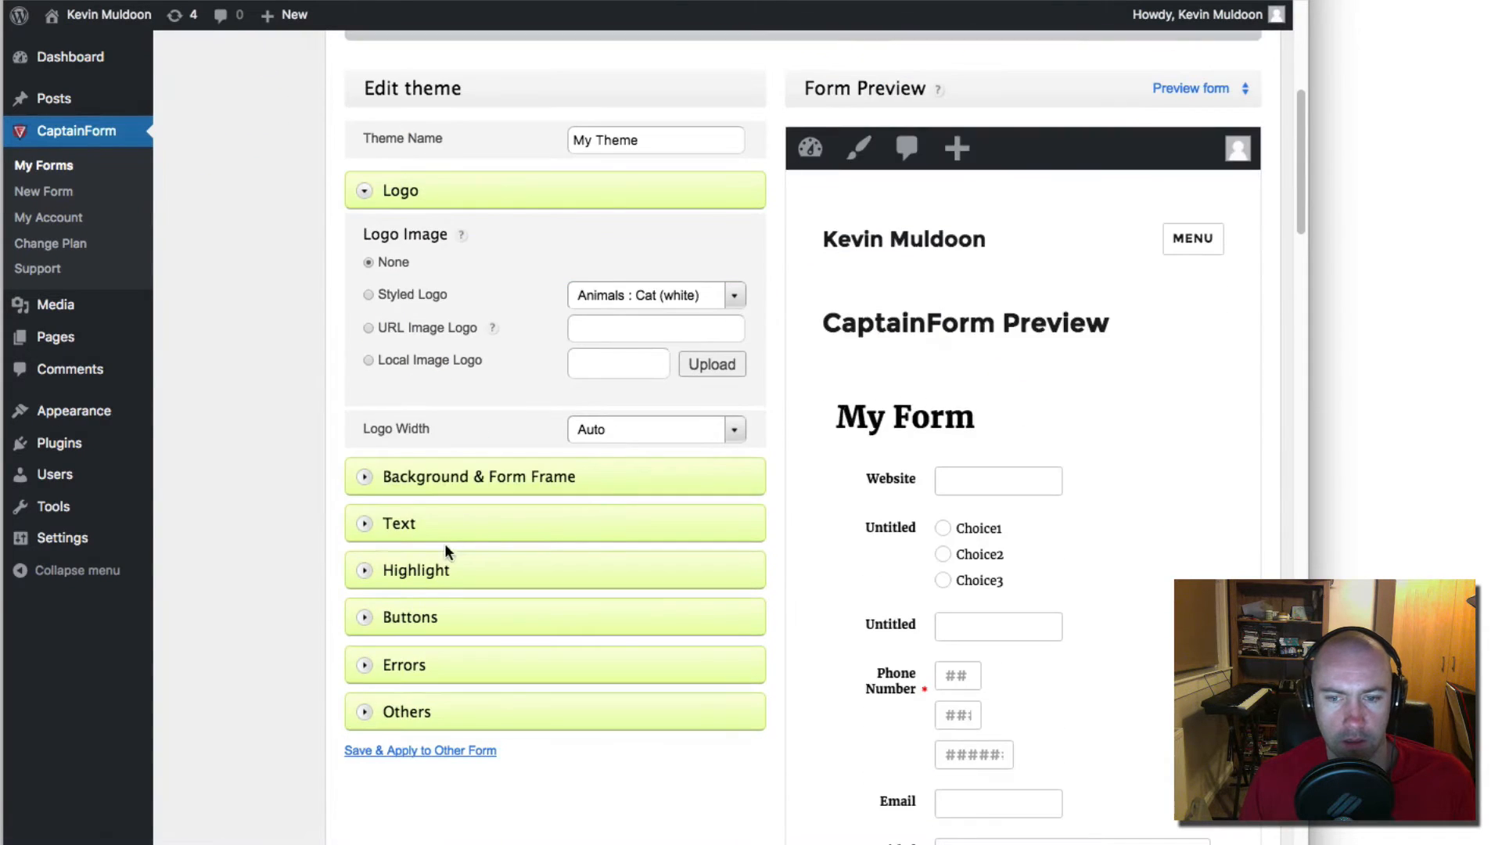
click(480, 533)
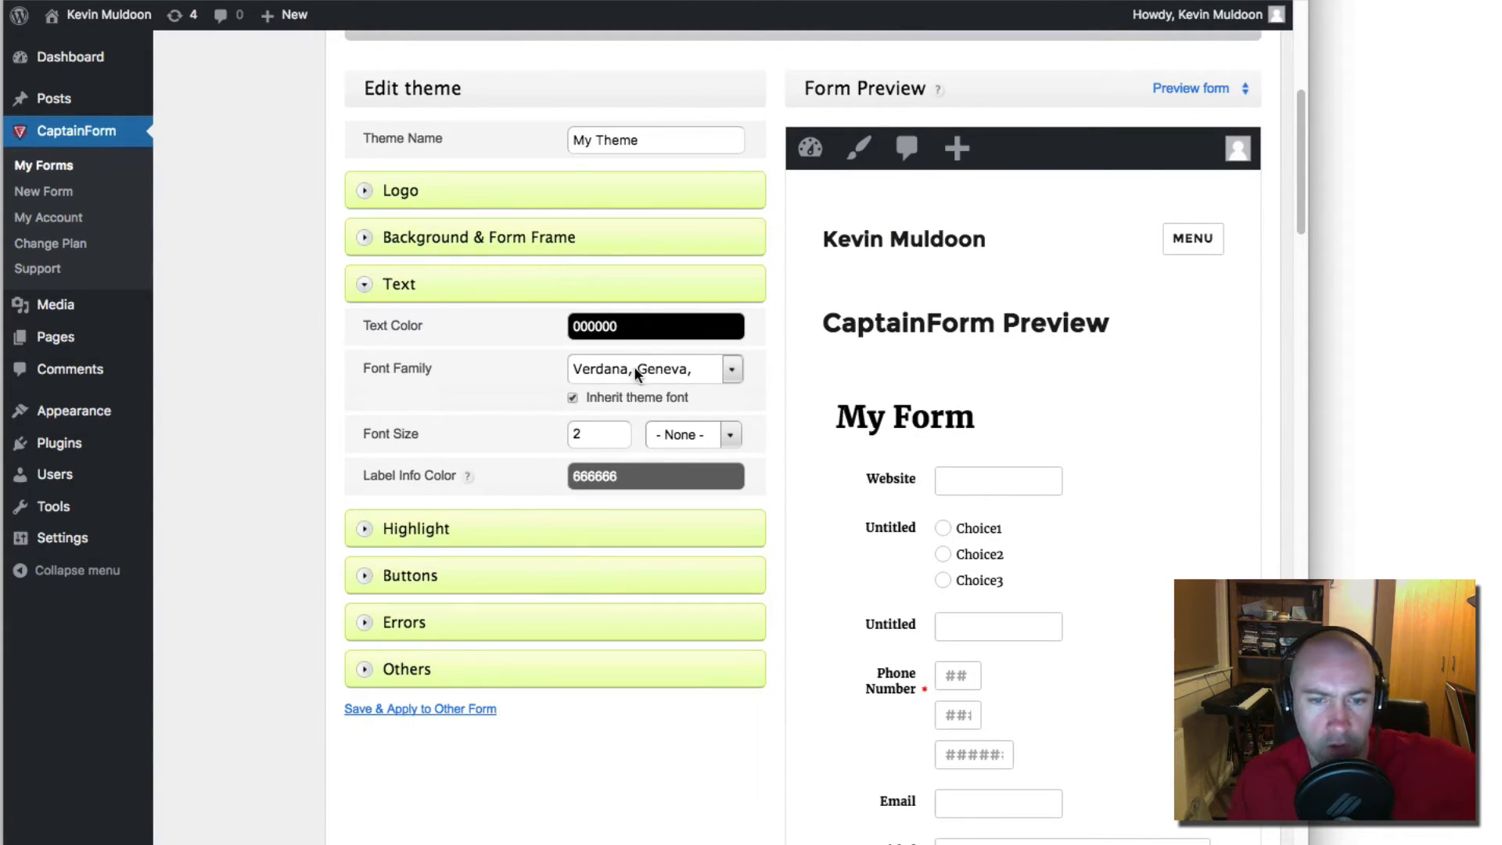
click(637, 327)
scroll(727, 360, down, 1)
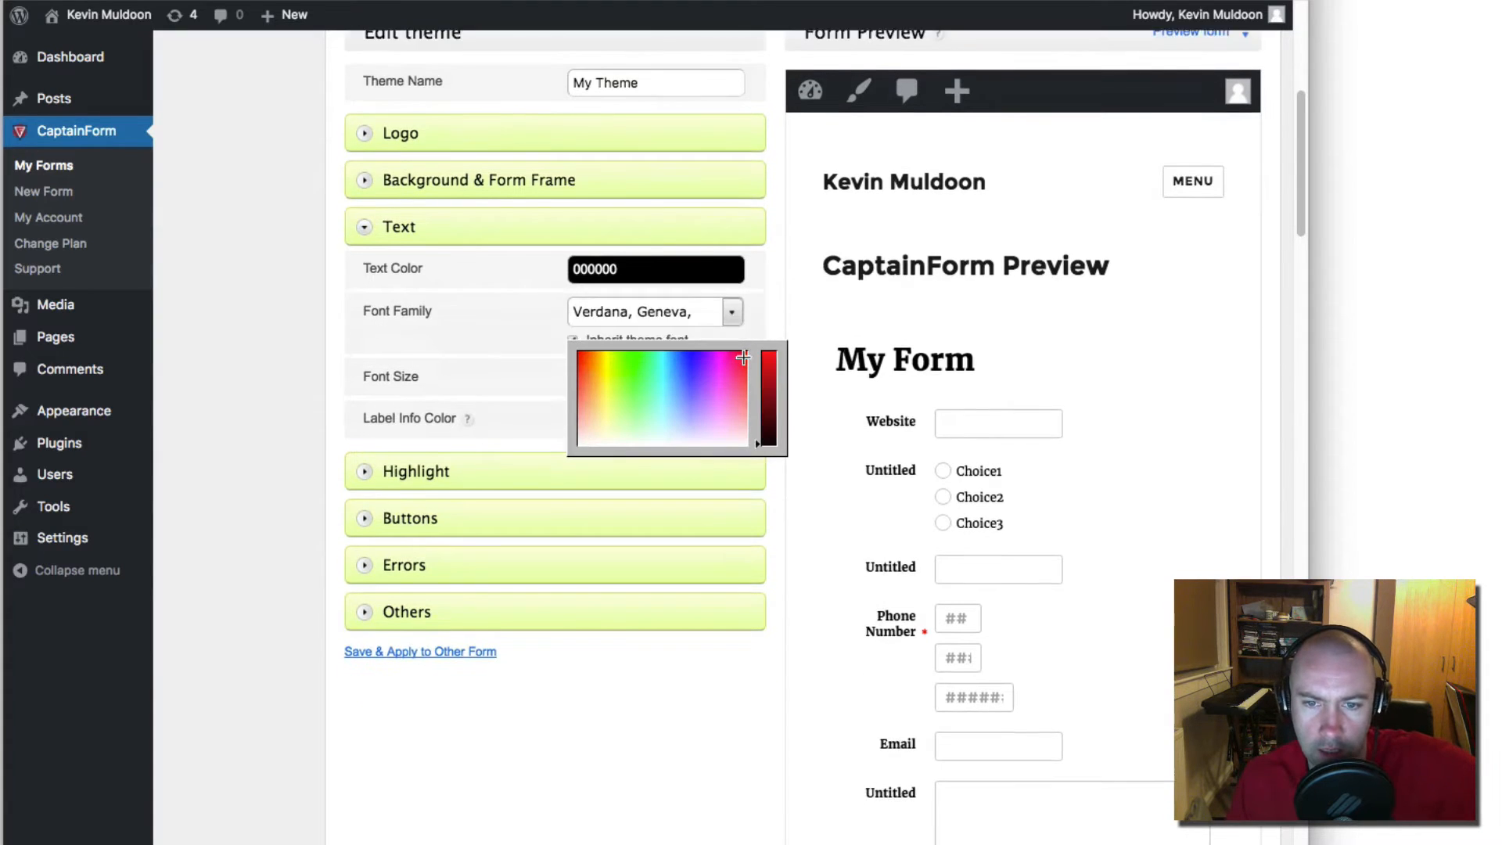
drag(593, 368, 585, 396)
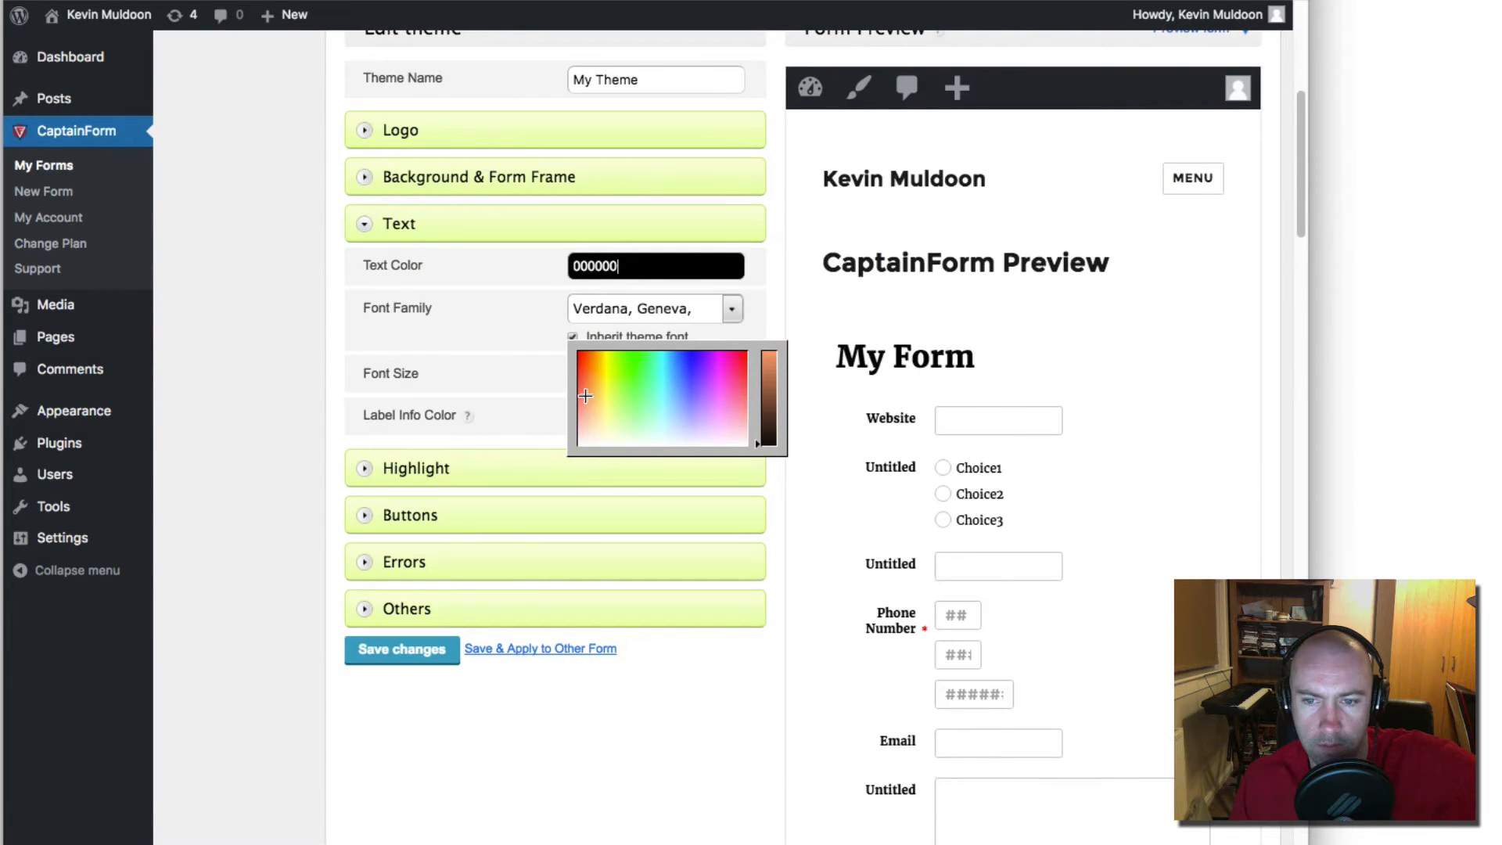
mouse_move(607, 426)
mouse_down()
mouse_move(673, 407)
mouse_move(729, 358)
mouse_up()
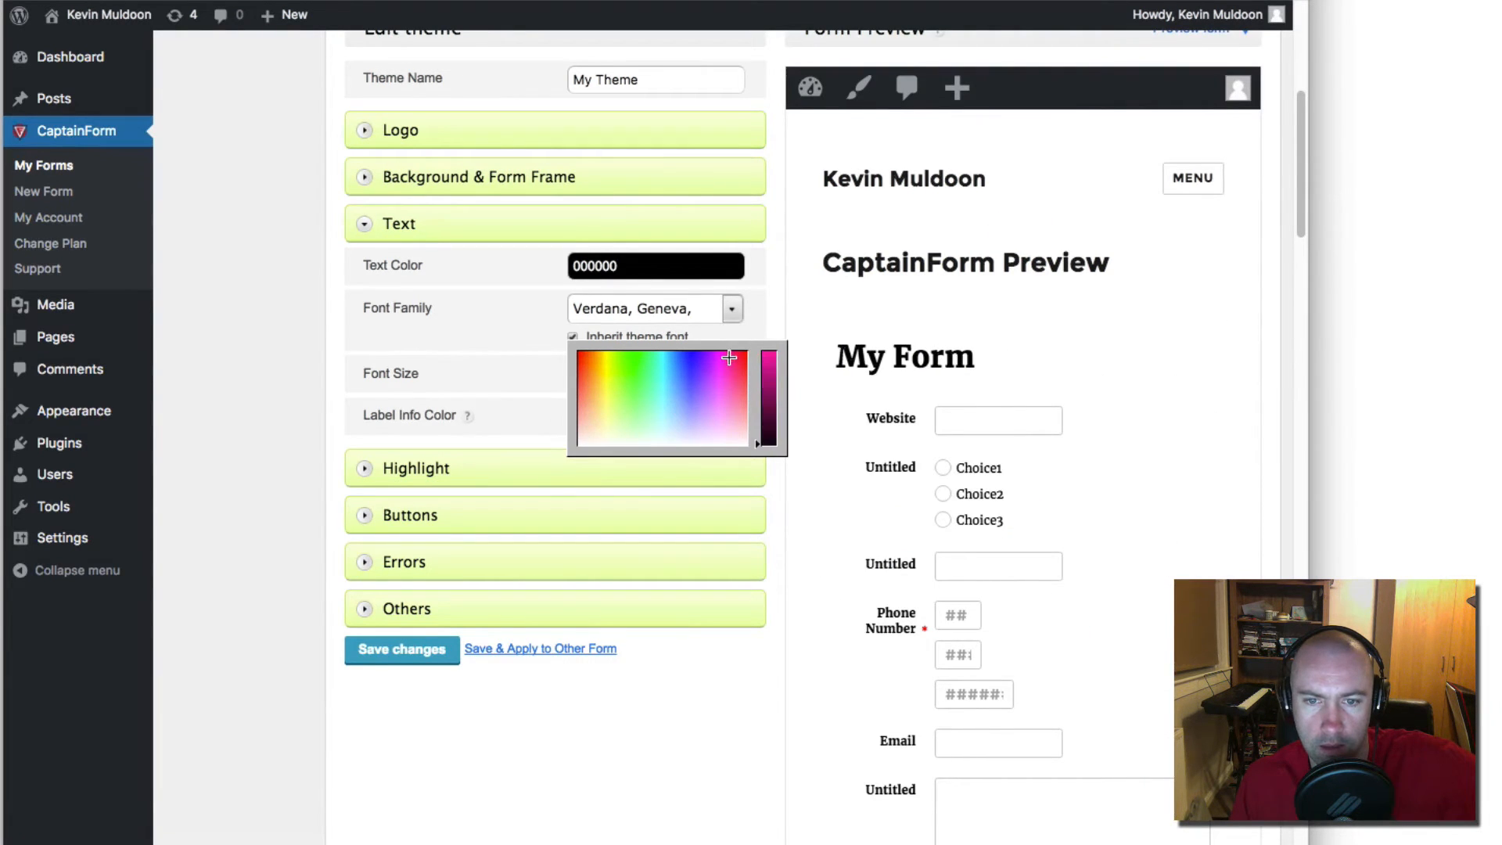
click(505, 351)
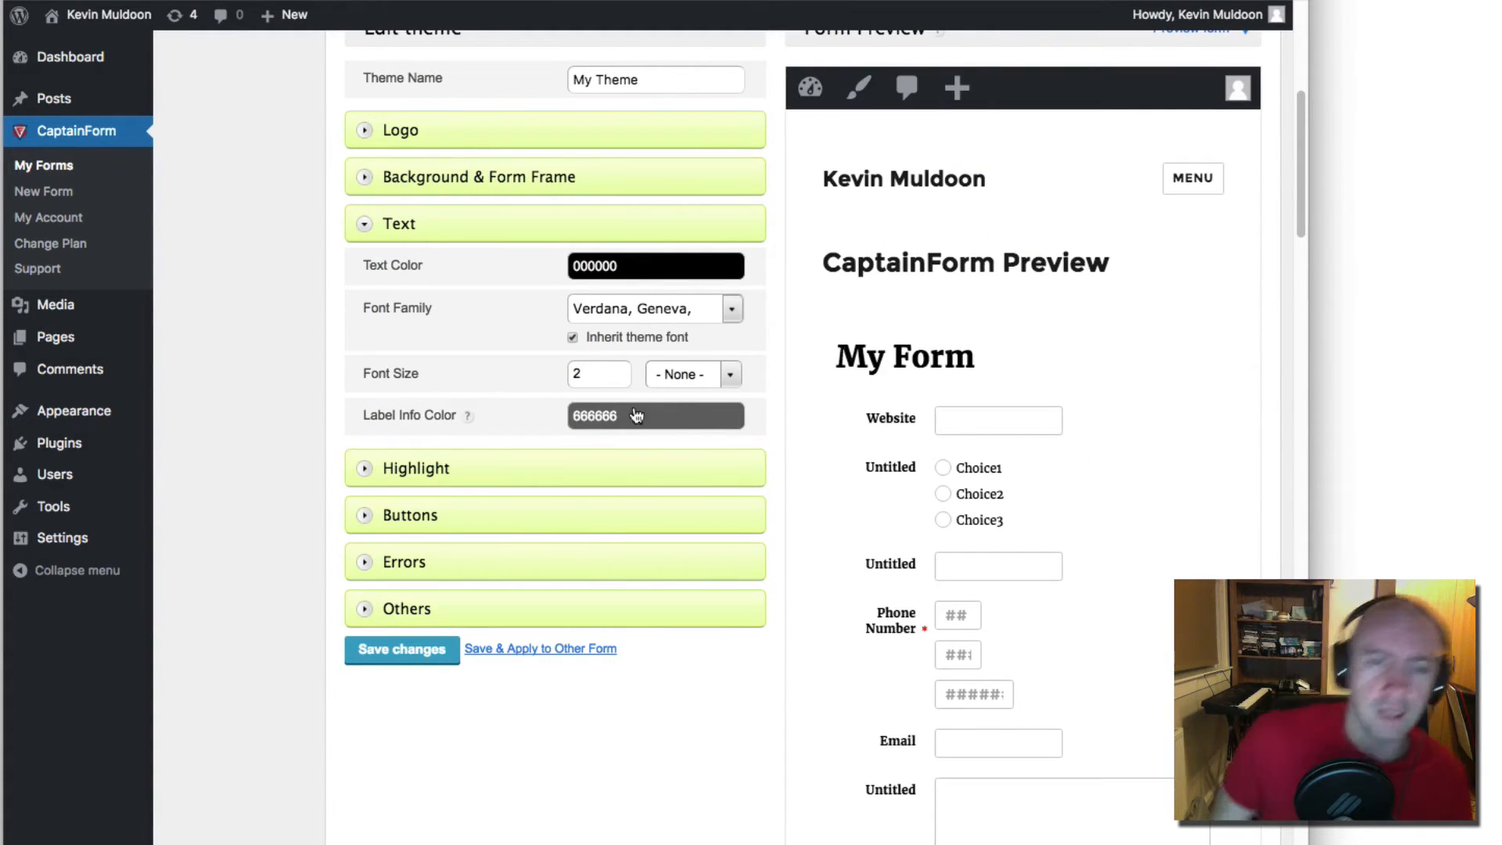
Step: Set My Theme's text color to the bright red E04C41 and save the theme changes
click(643, 267)
click(592, 305)
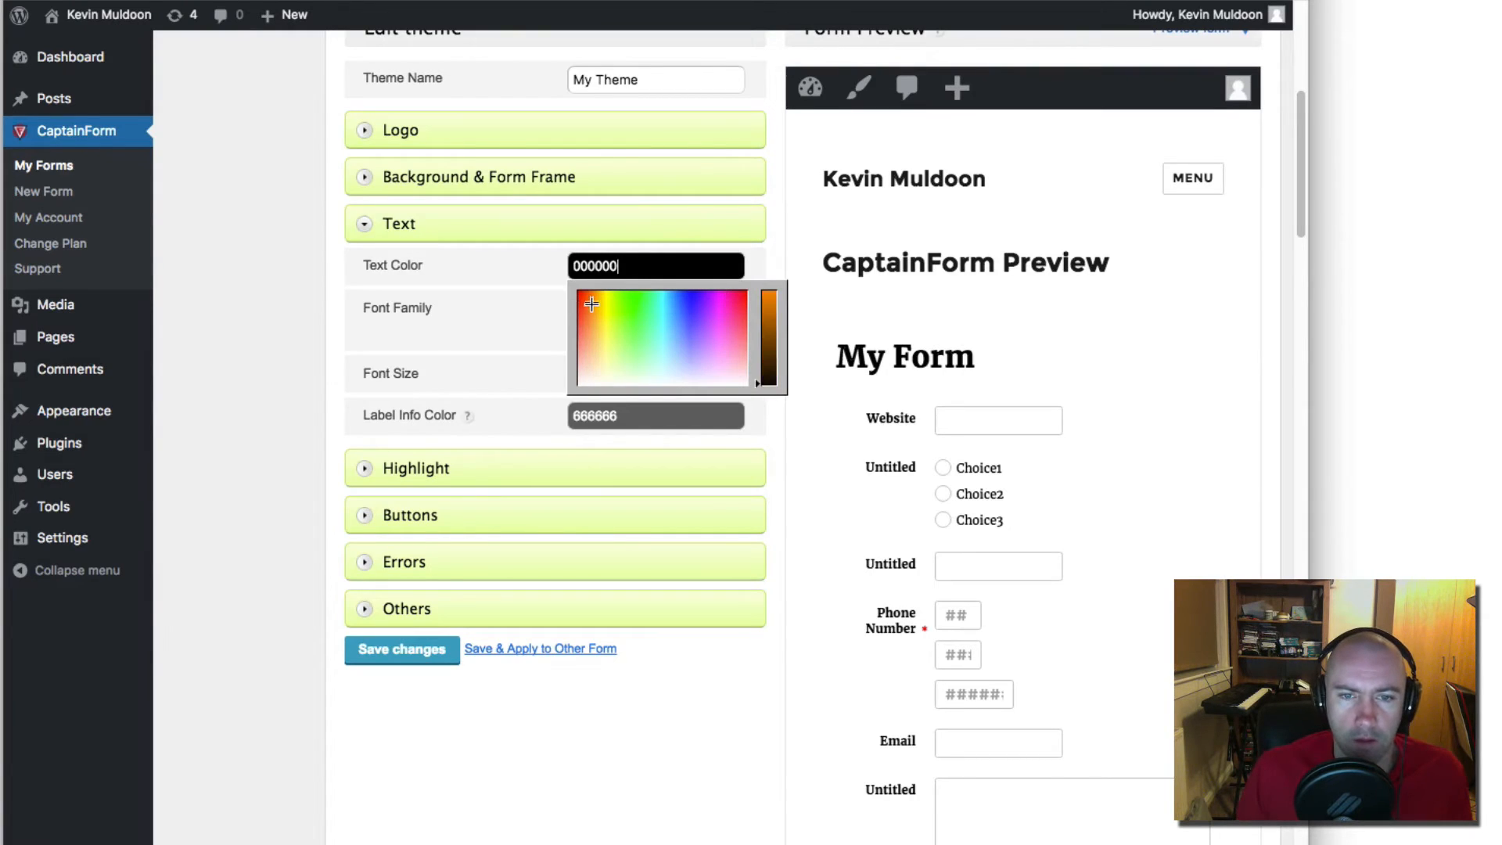
click(771, 305)
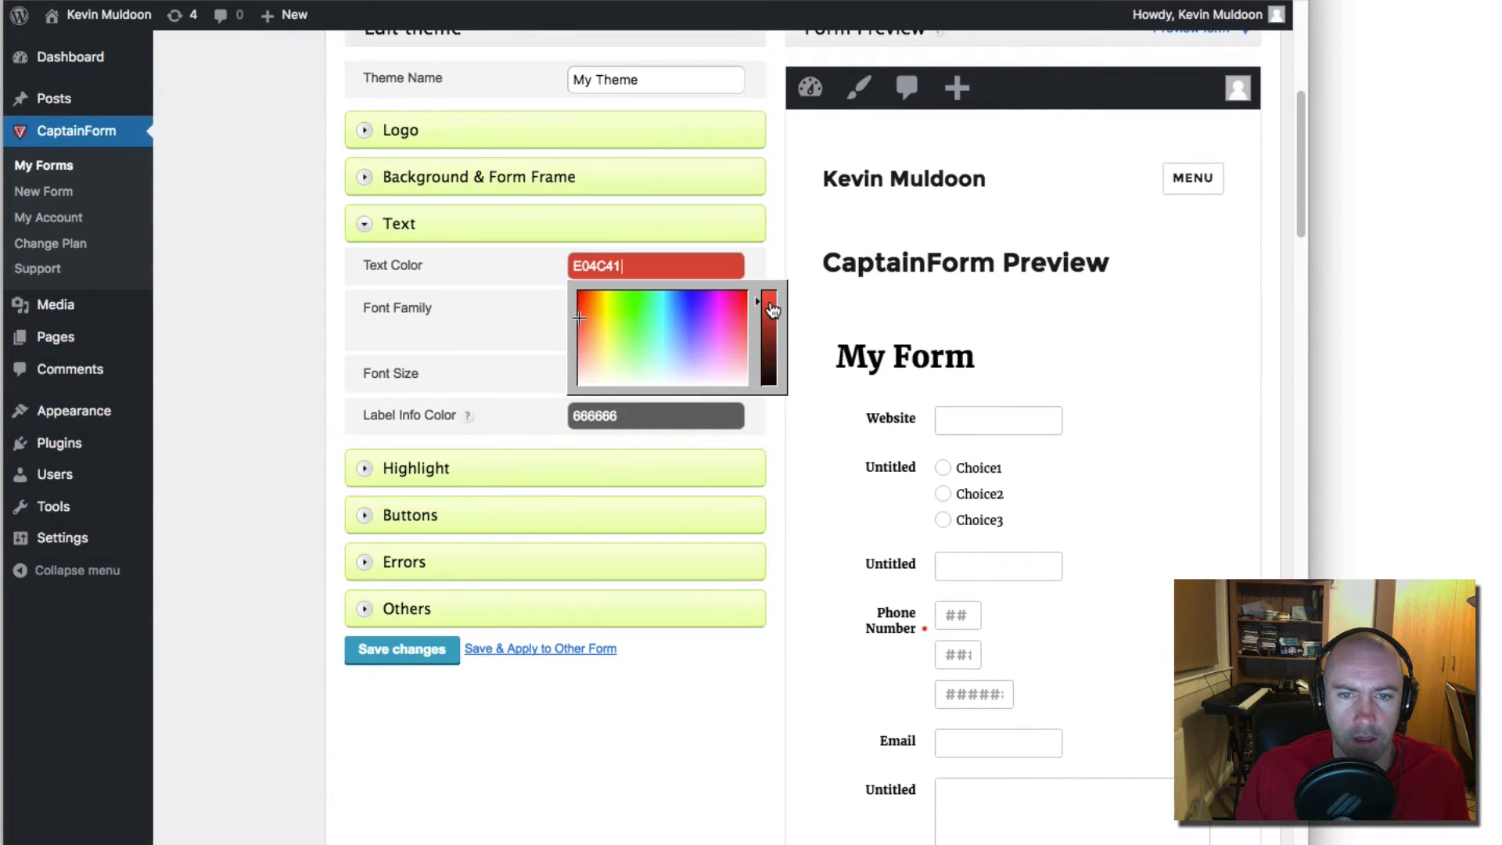
click(509, 356)
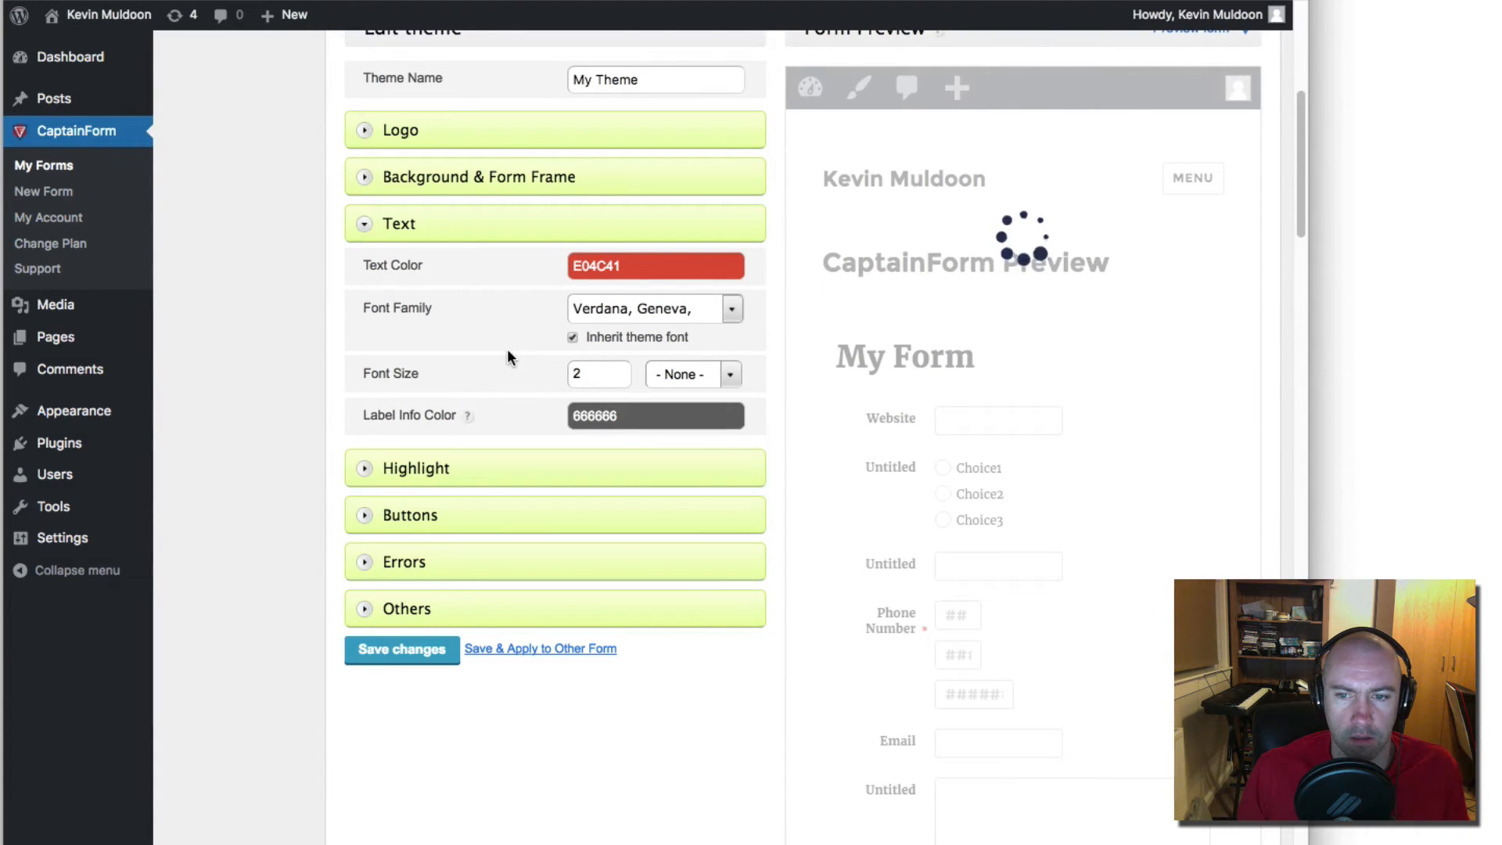
scroll(832, 551, down, 9)
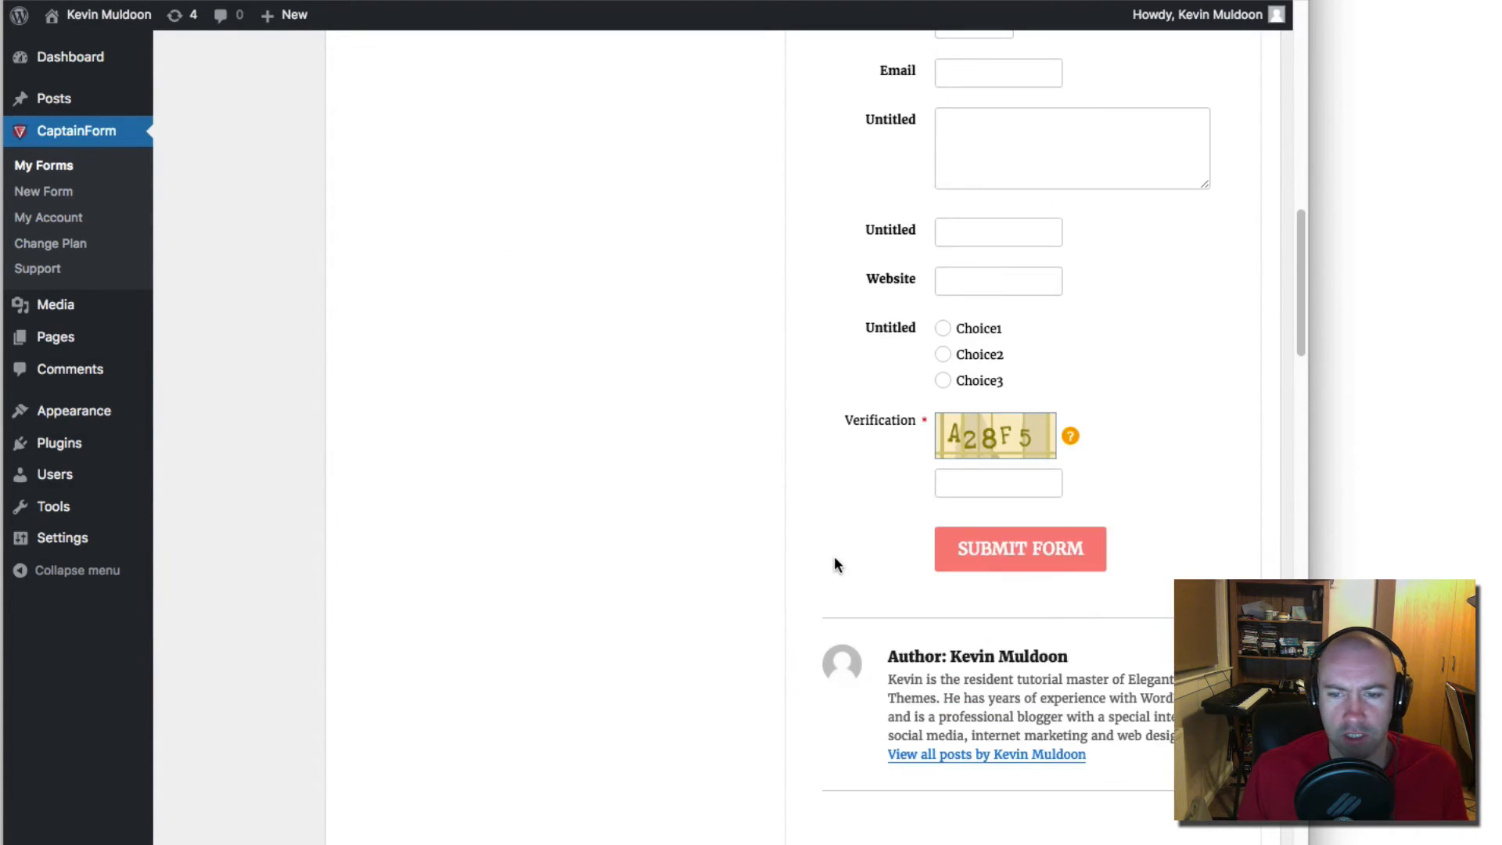
scroll(597, 531, up, 5)
scroll(646, 607, down, 3)
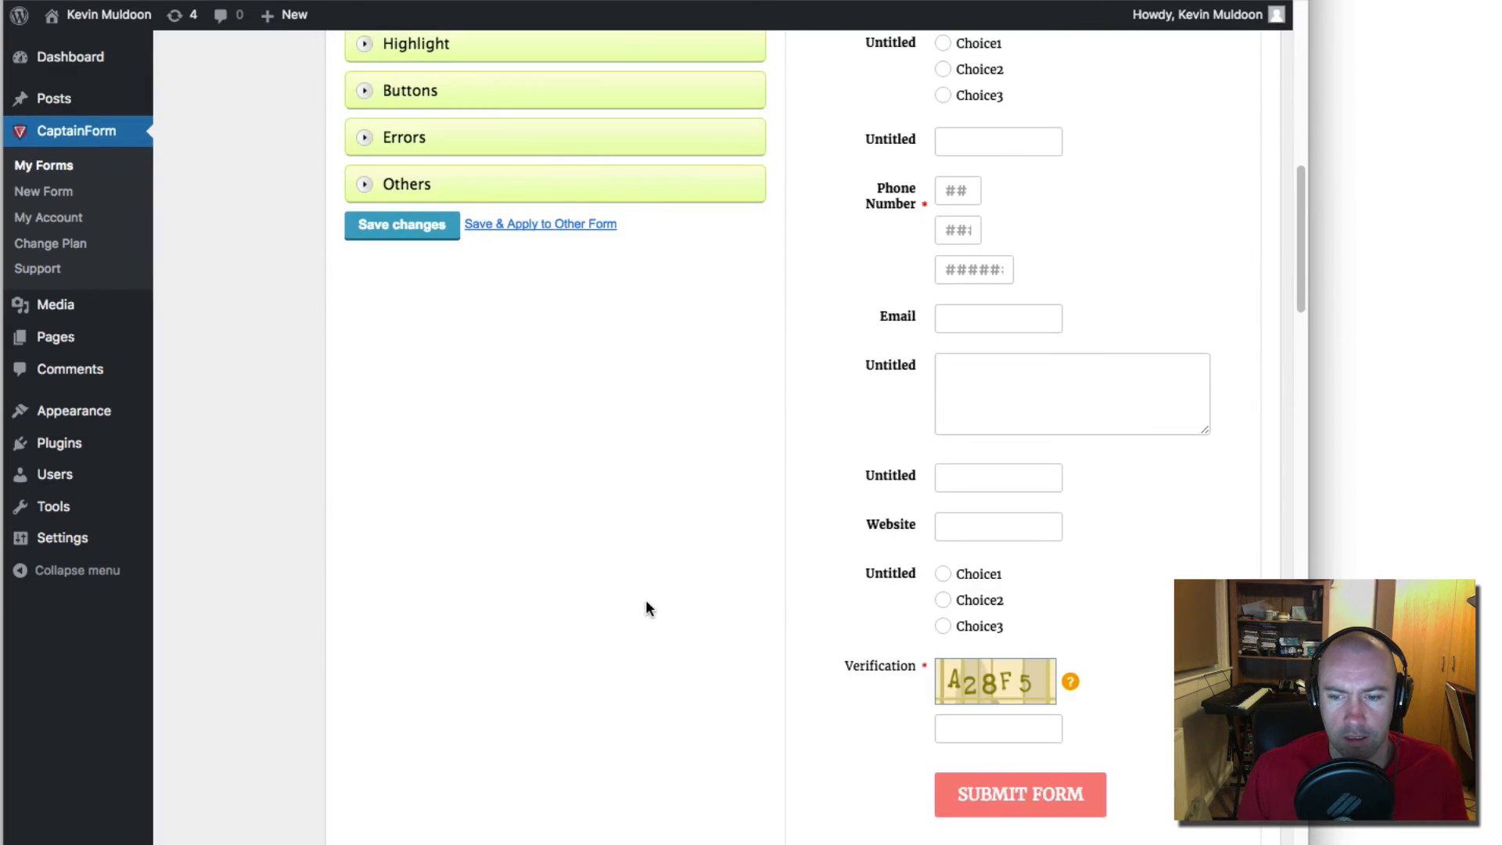
scroll(645, 607, up, 5)
click(420, 511)
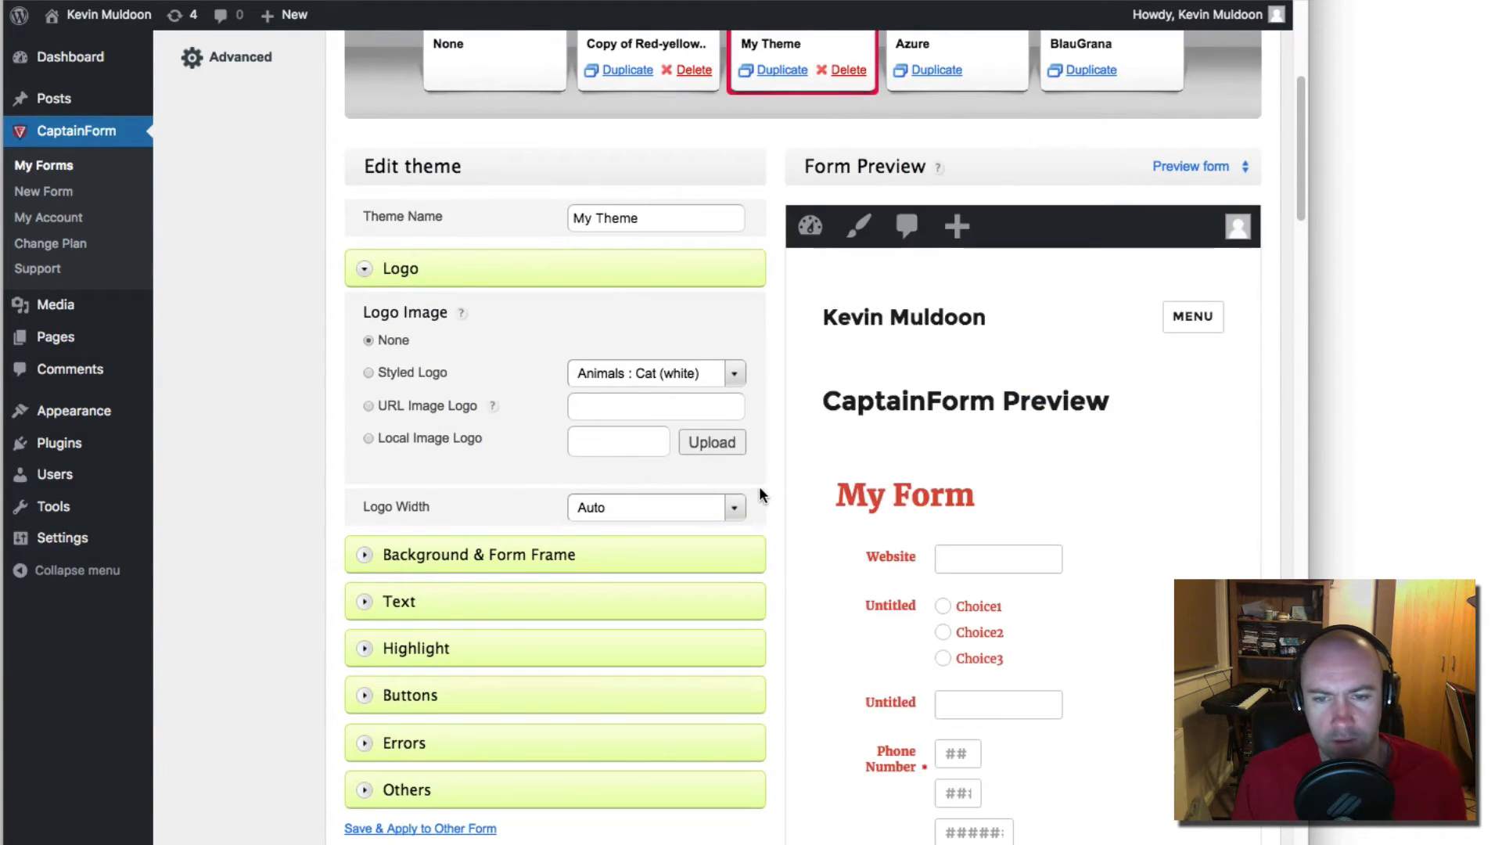
Step: Set My Theme's colored page background to light purple CA93DE and save the theme changes
scroll(759, 499, down, 2)
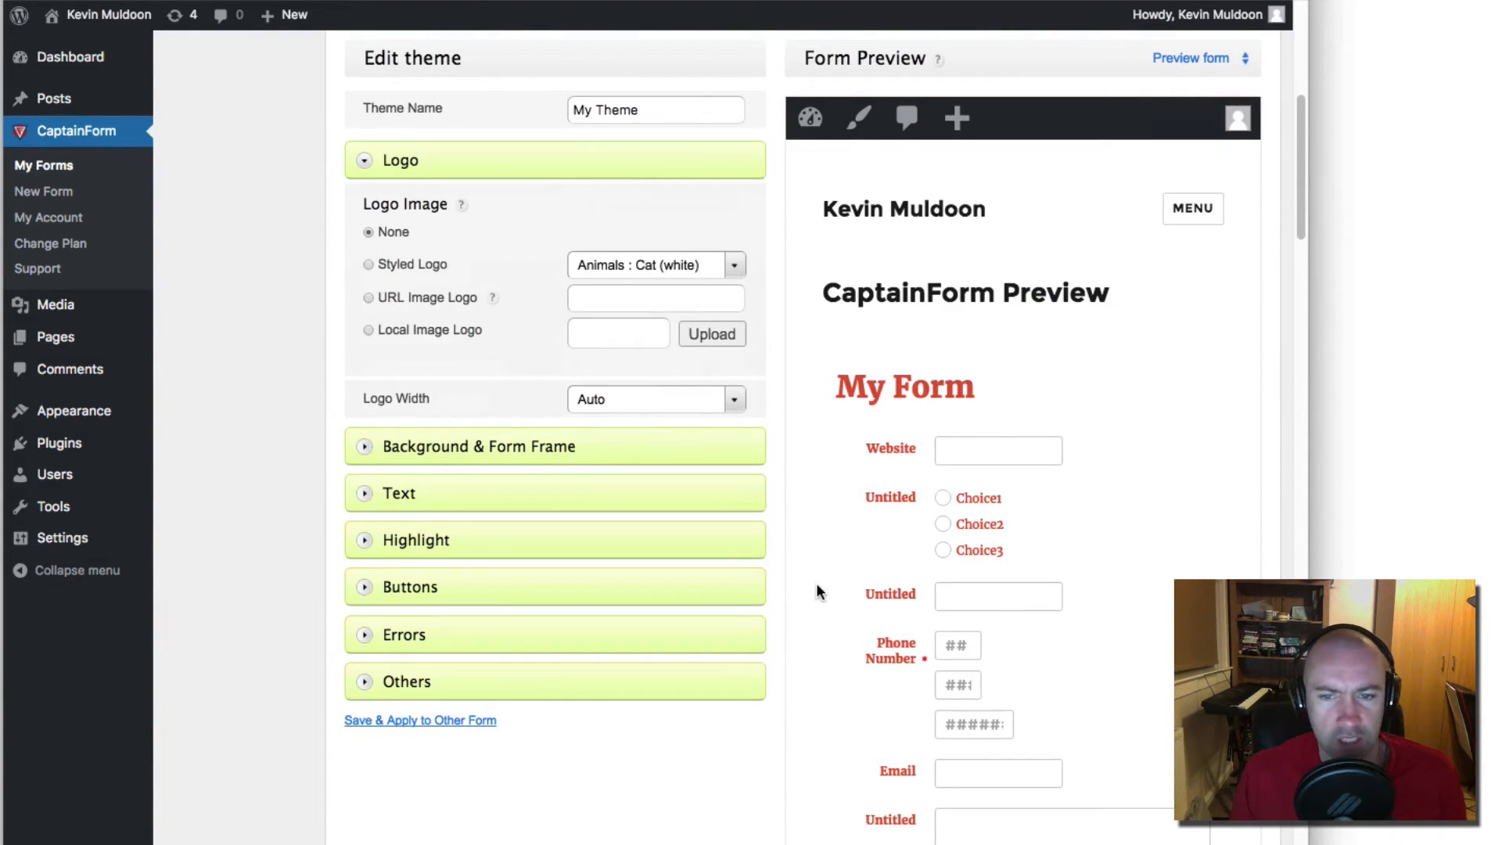
click(571, 498)
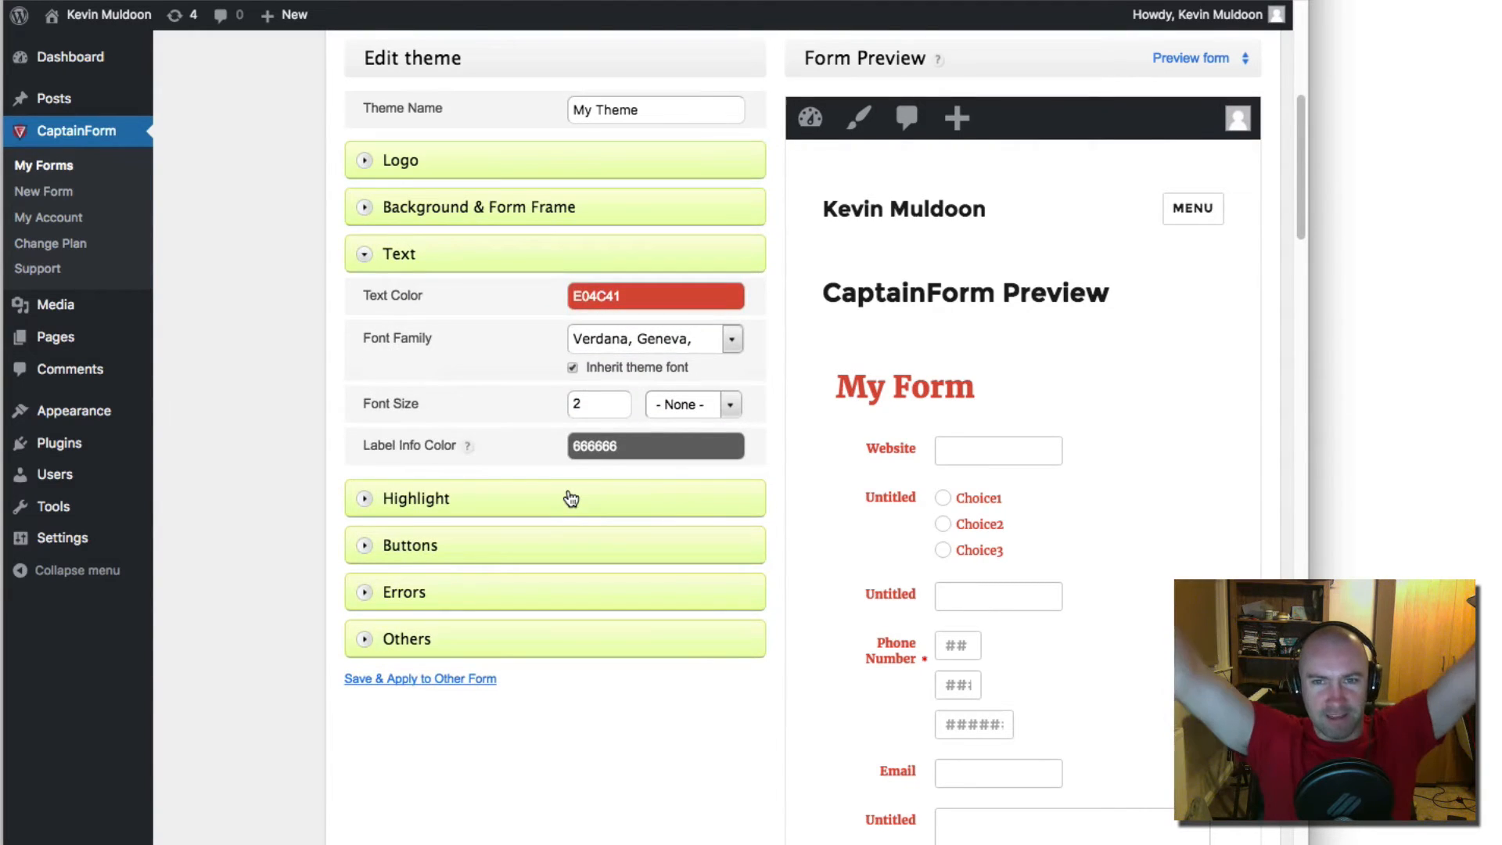
scroll(571, 498, down, 1)
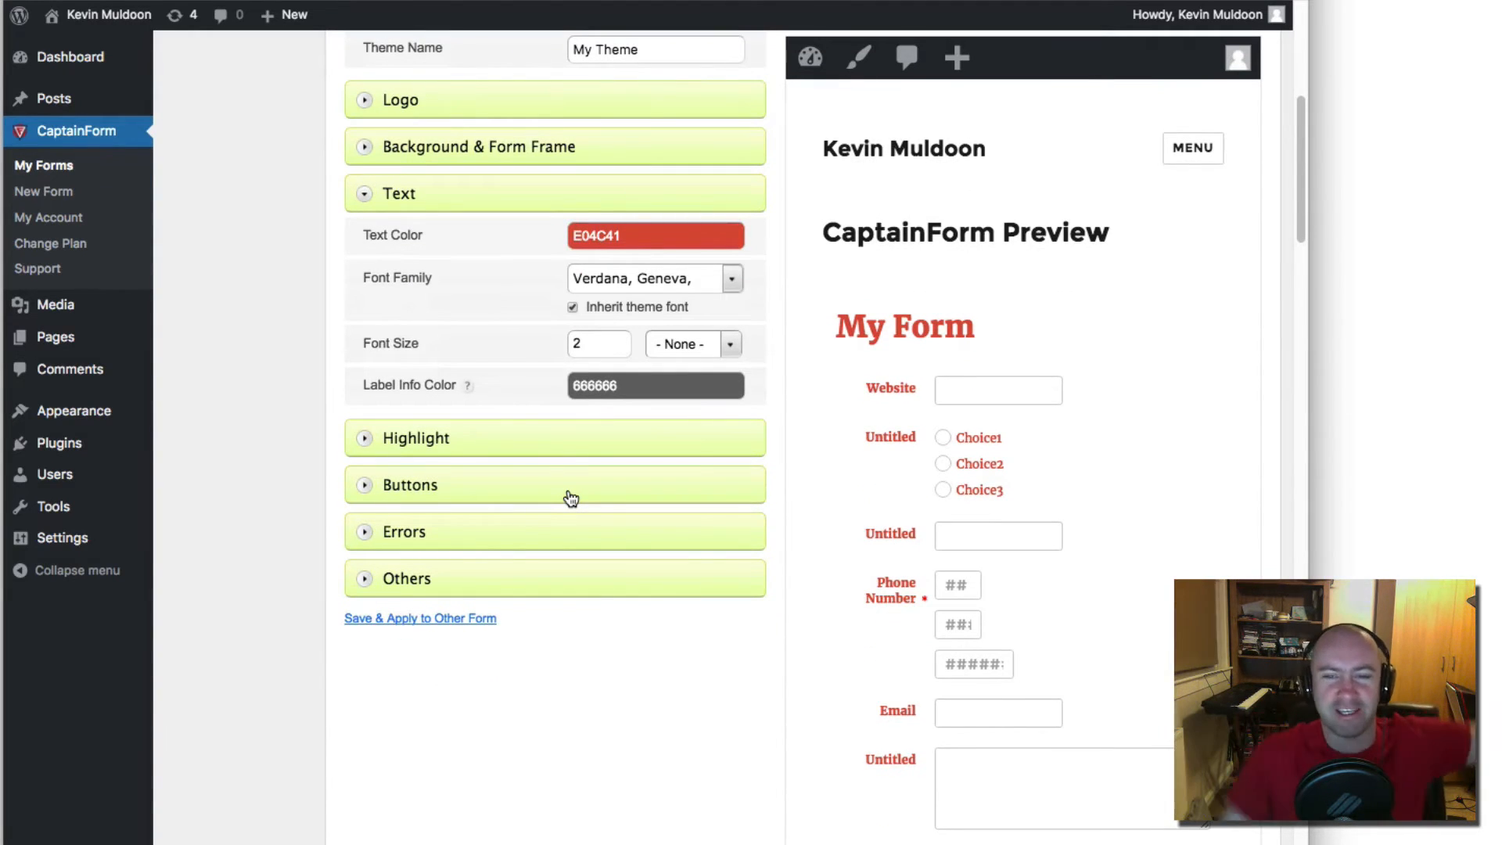
click(509, 439)
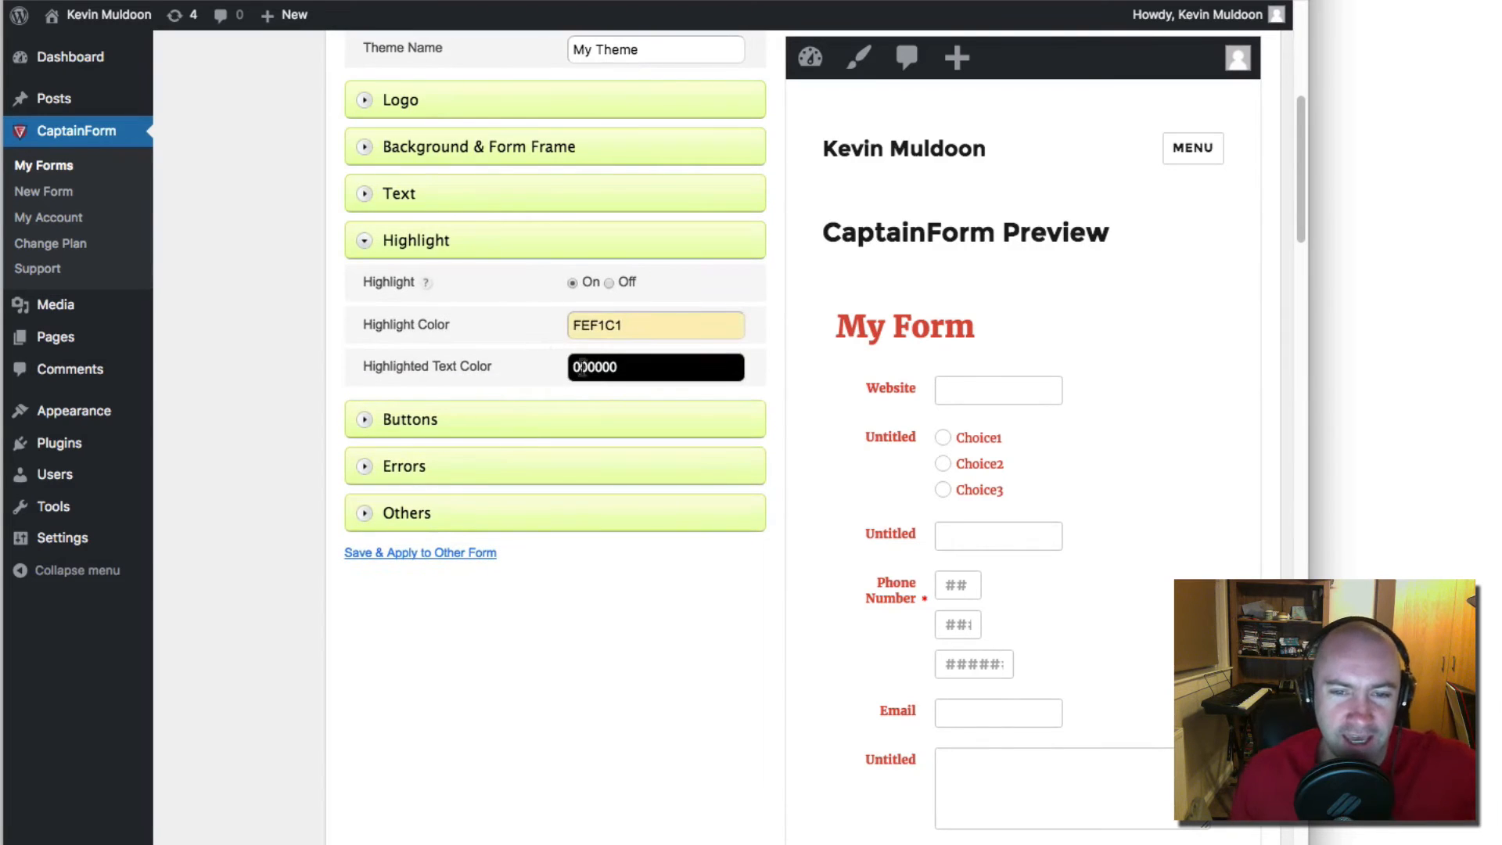
click(537, 149)
click(643, 252)
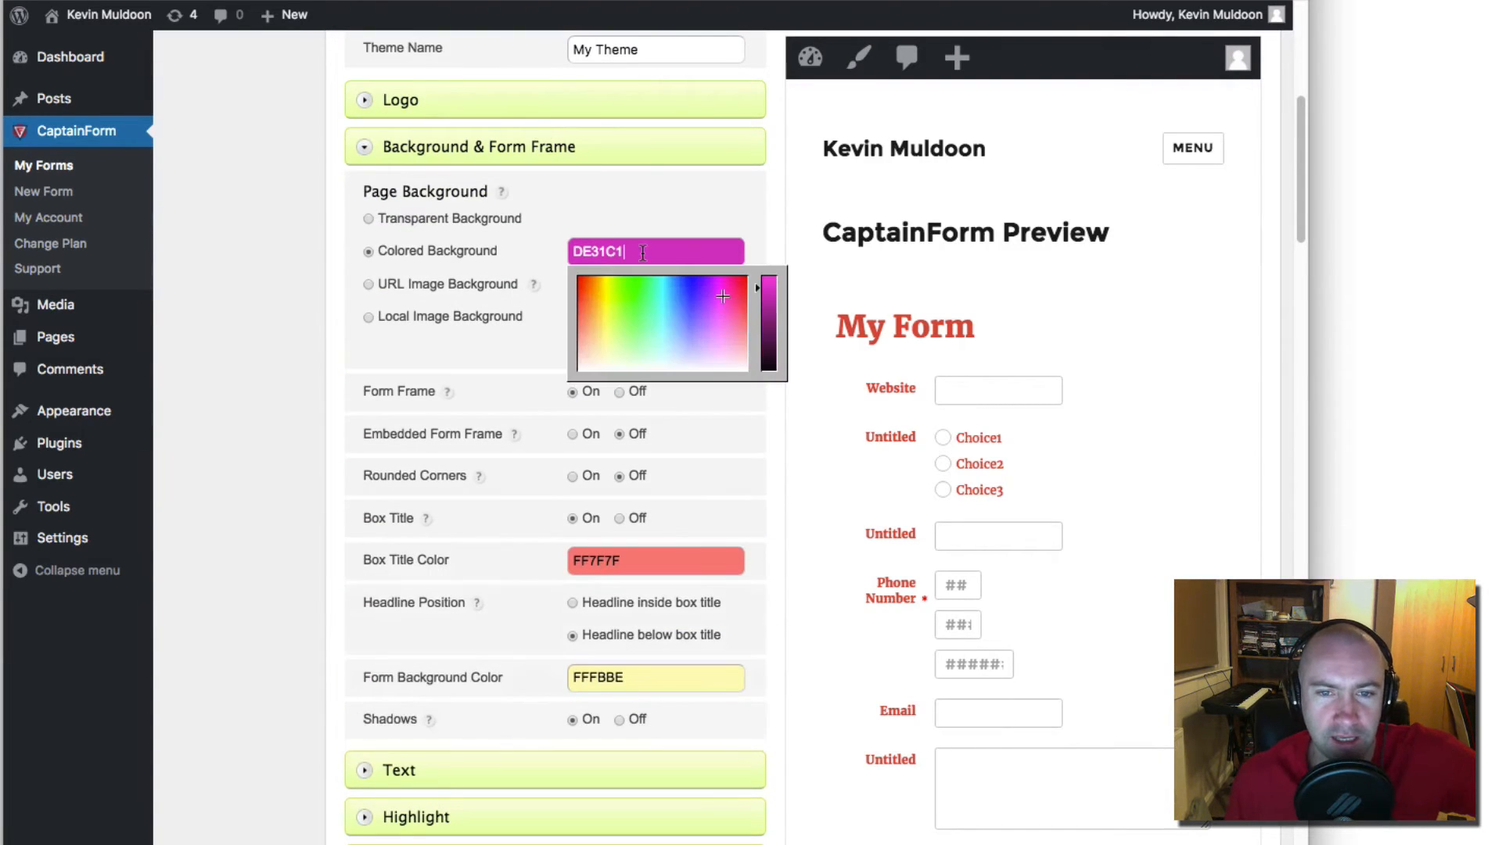
drag(652, 288, 710, 338)
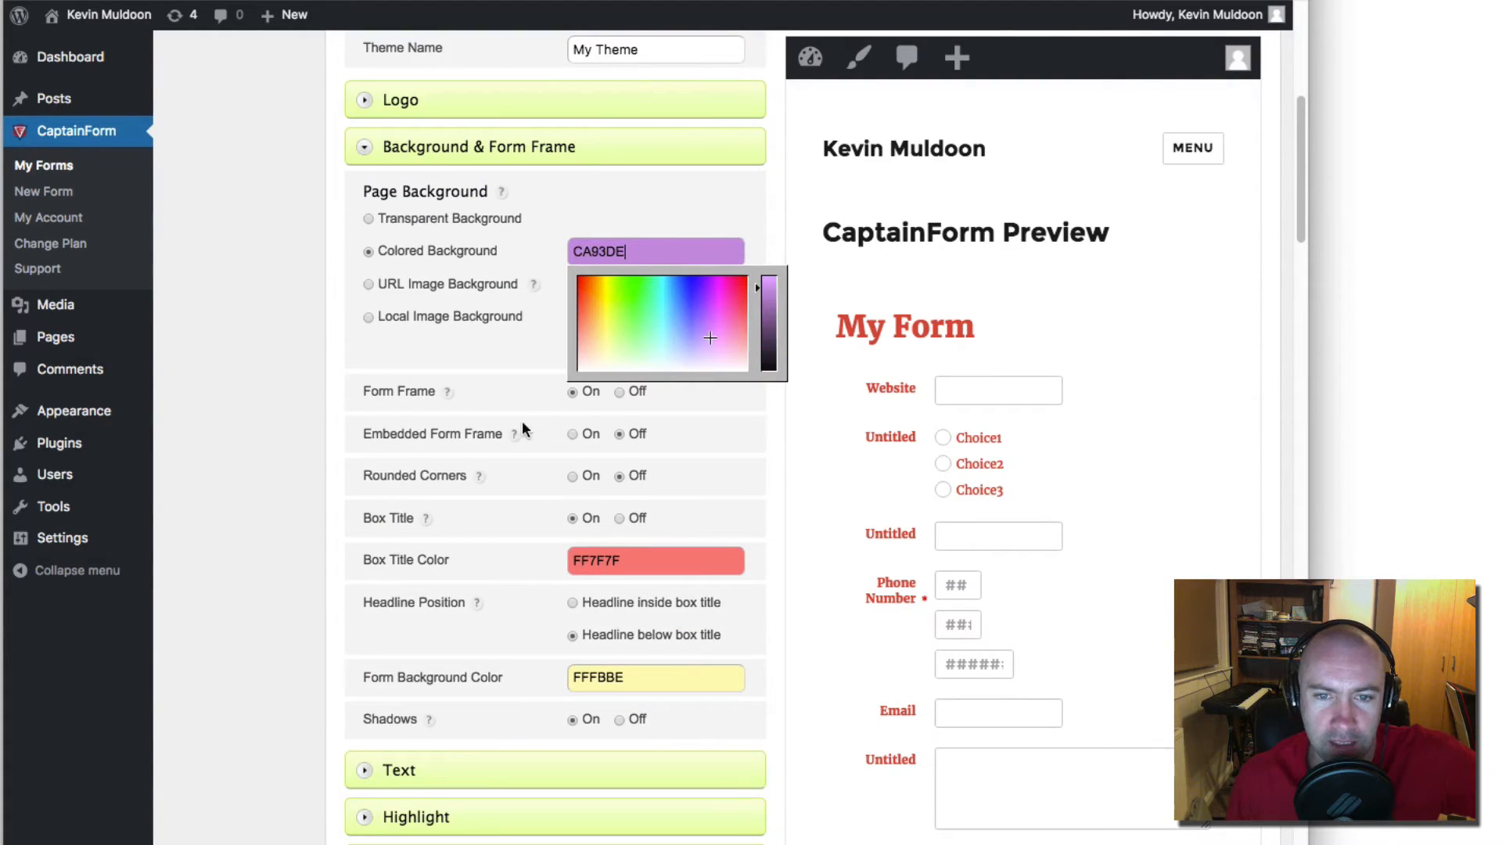
scroll(523, 428, down, 10)
click(392, 324)
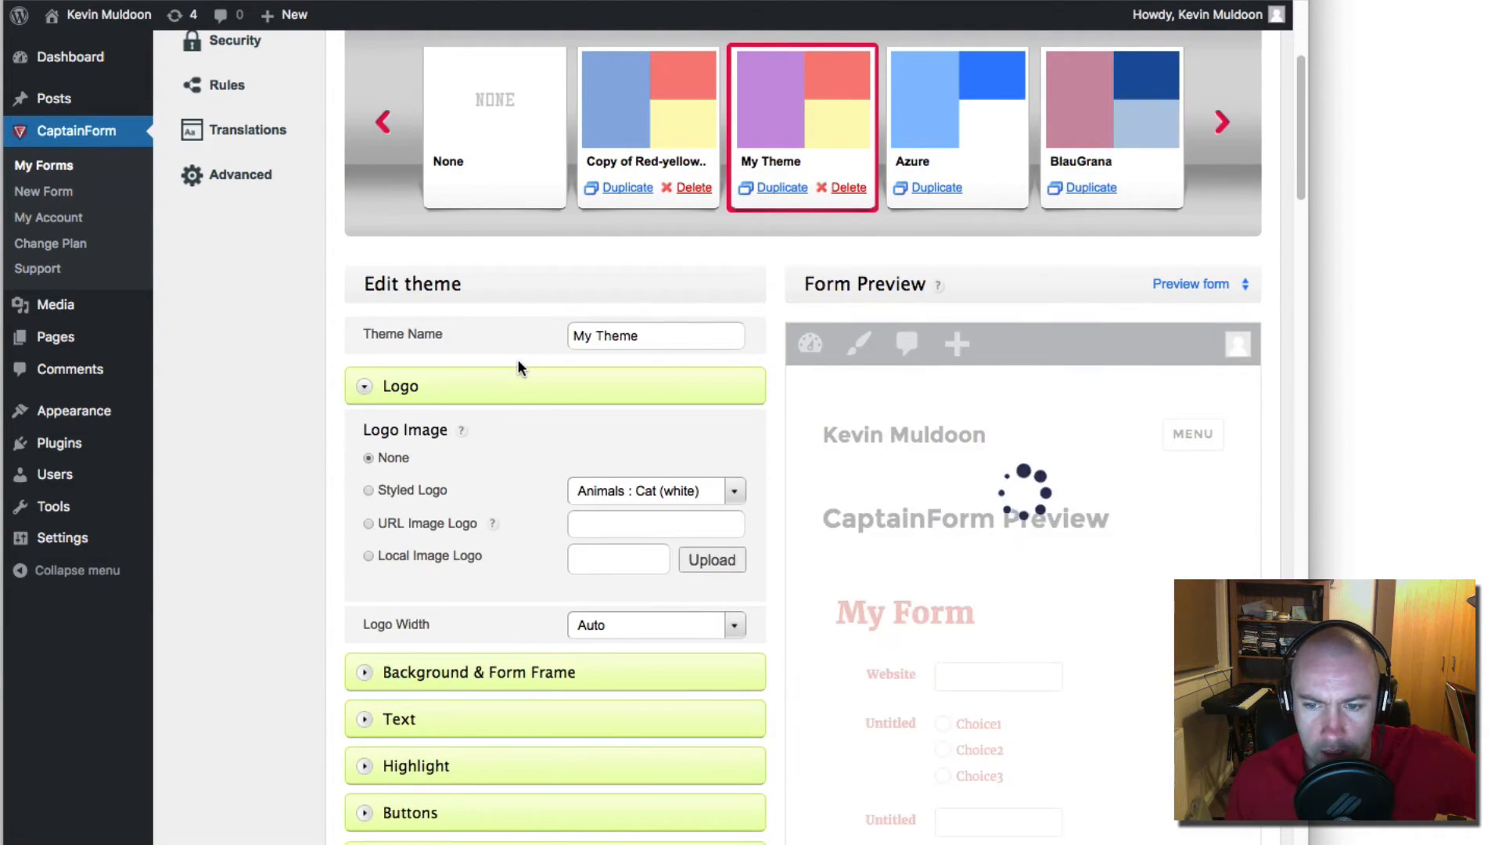
Step: Review the form preview with the edited theme and open My Theme's text settings
scroll(618, 408, down, 5)
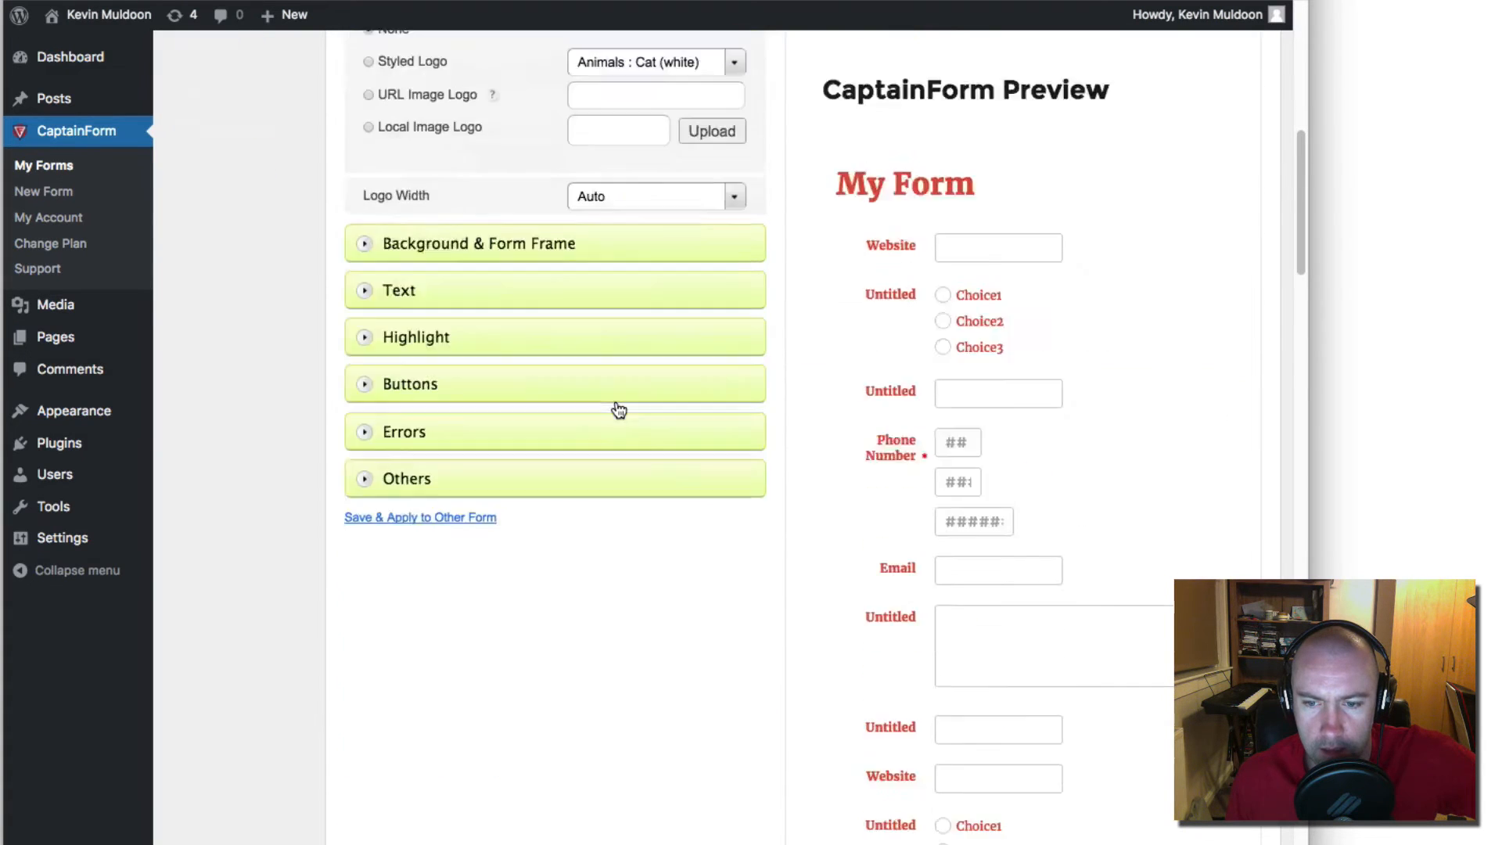
scroll(620, 422, down, 3)
scroll(629, 439, up, 5)
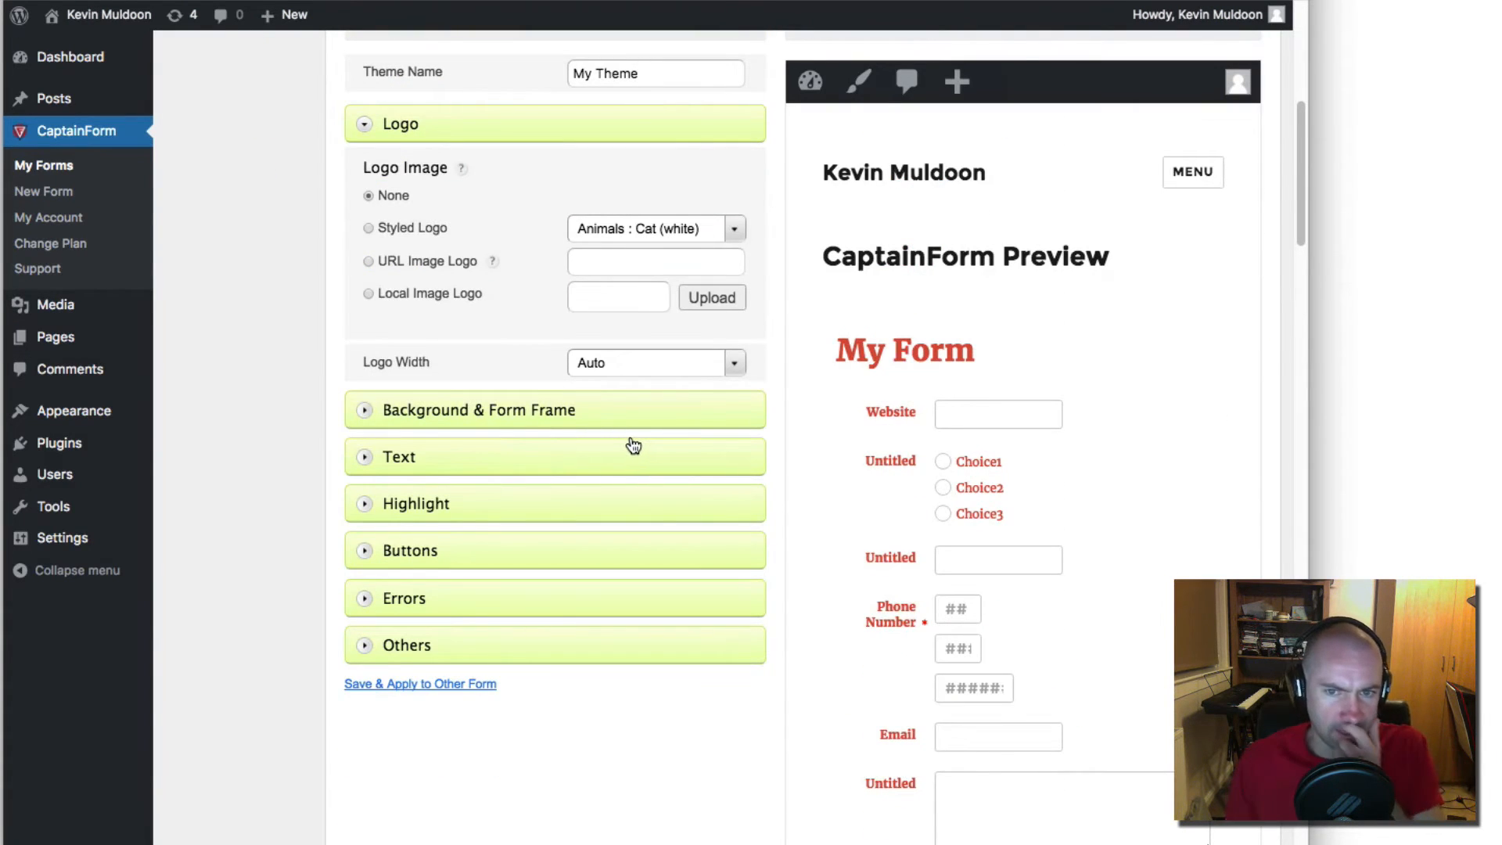
scroll(633, 445, up, 5)
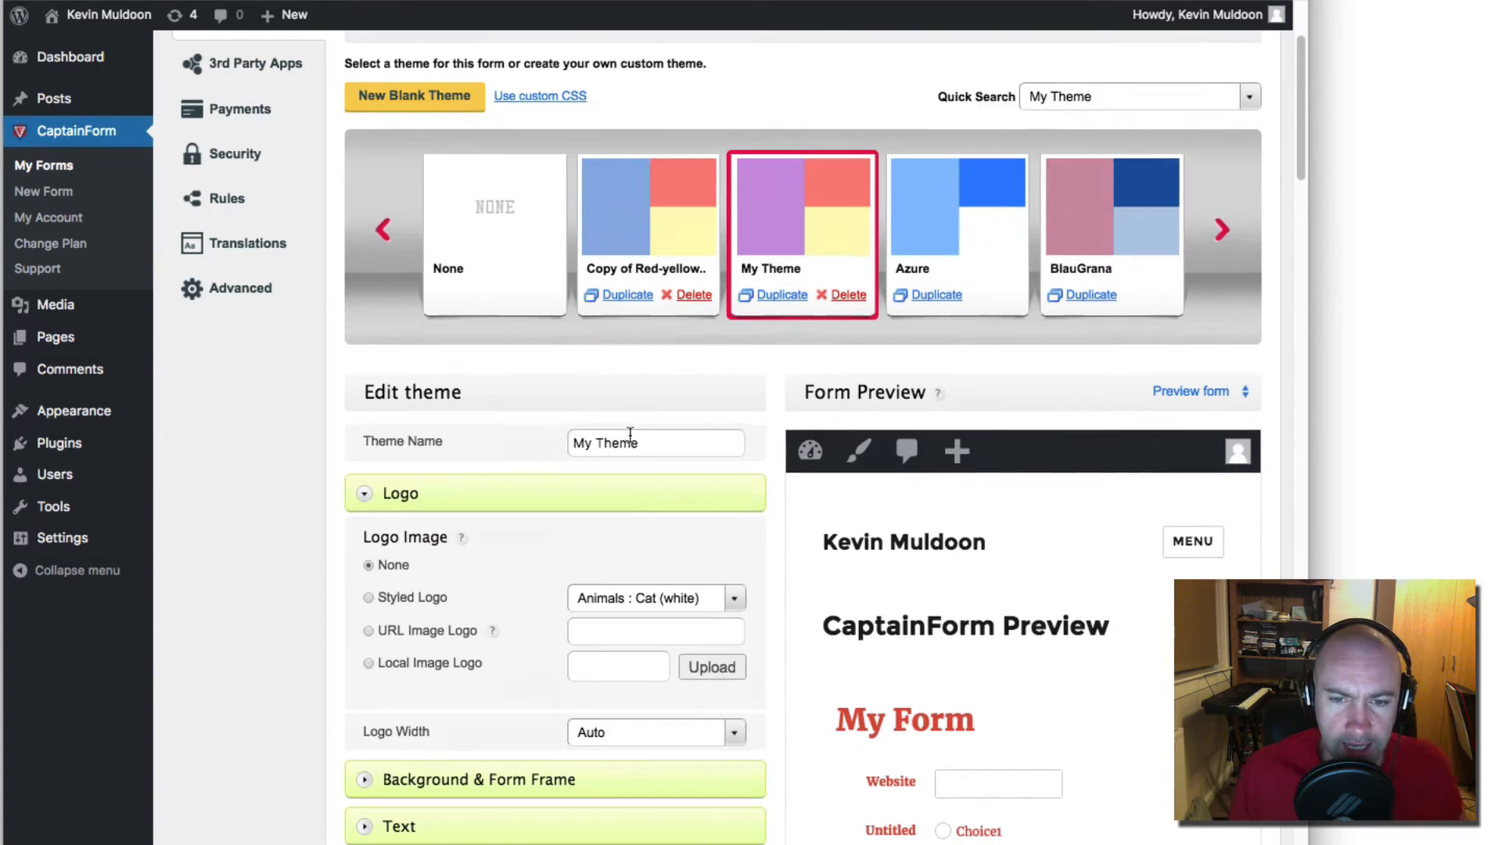
scroll(631, 443, down, 1)
scroll(614, 540, down, 6)
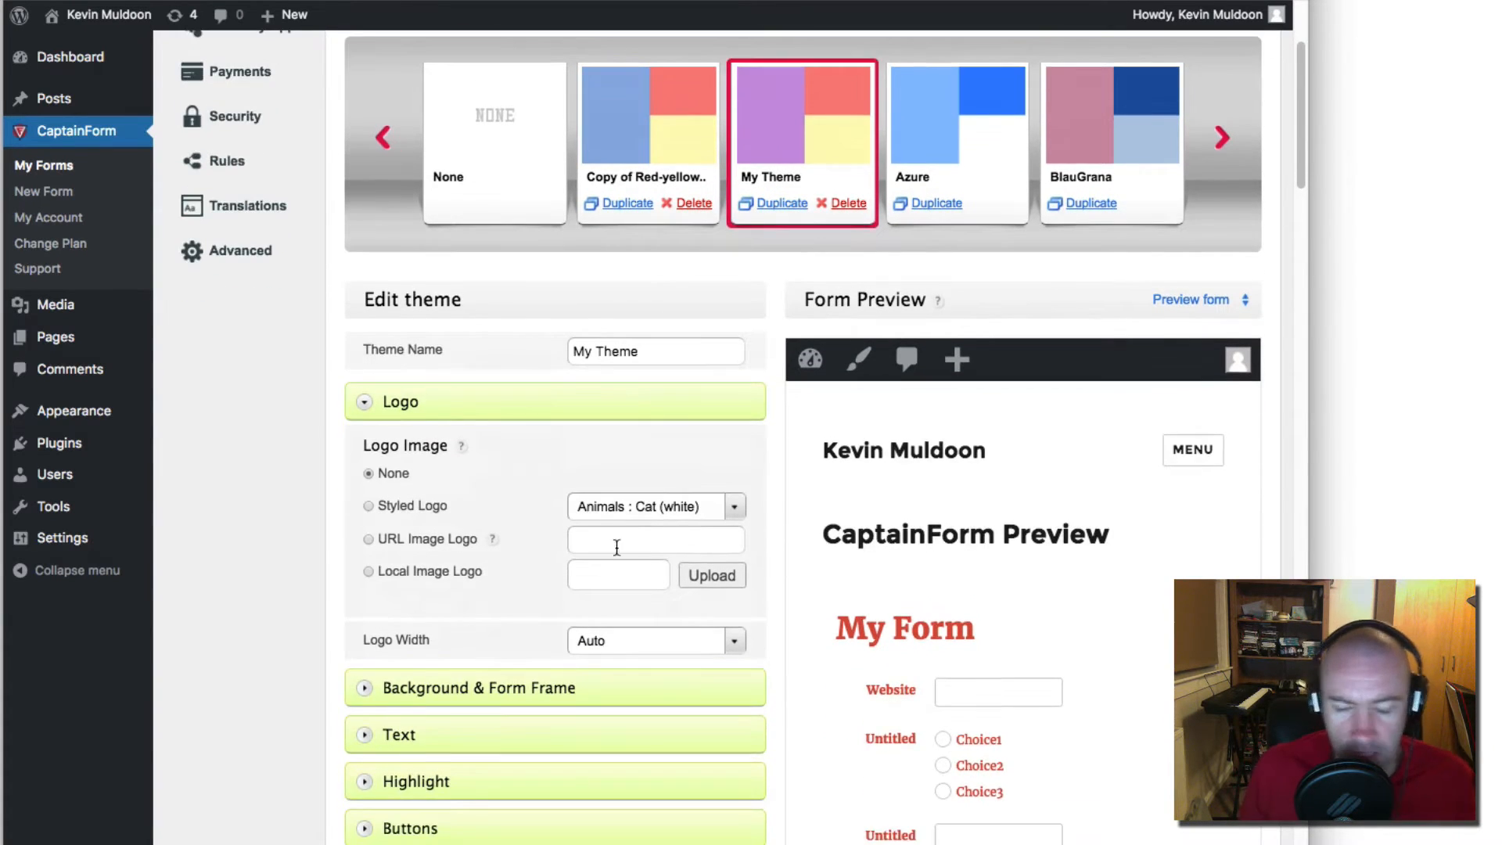
click(439, 302)
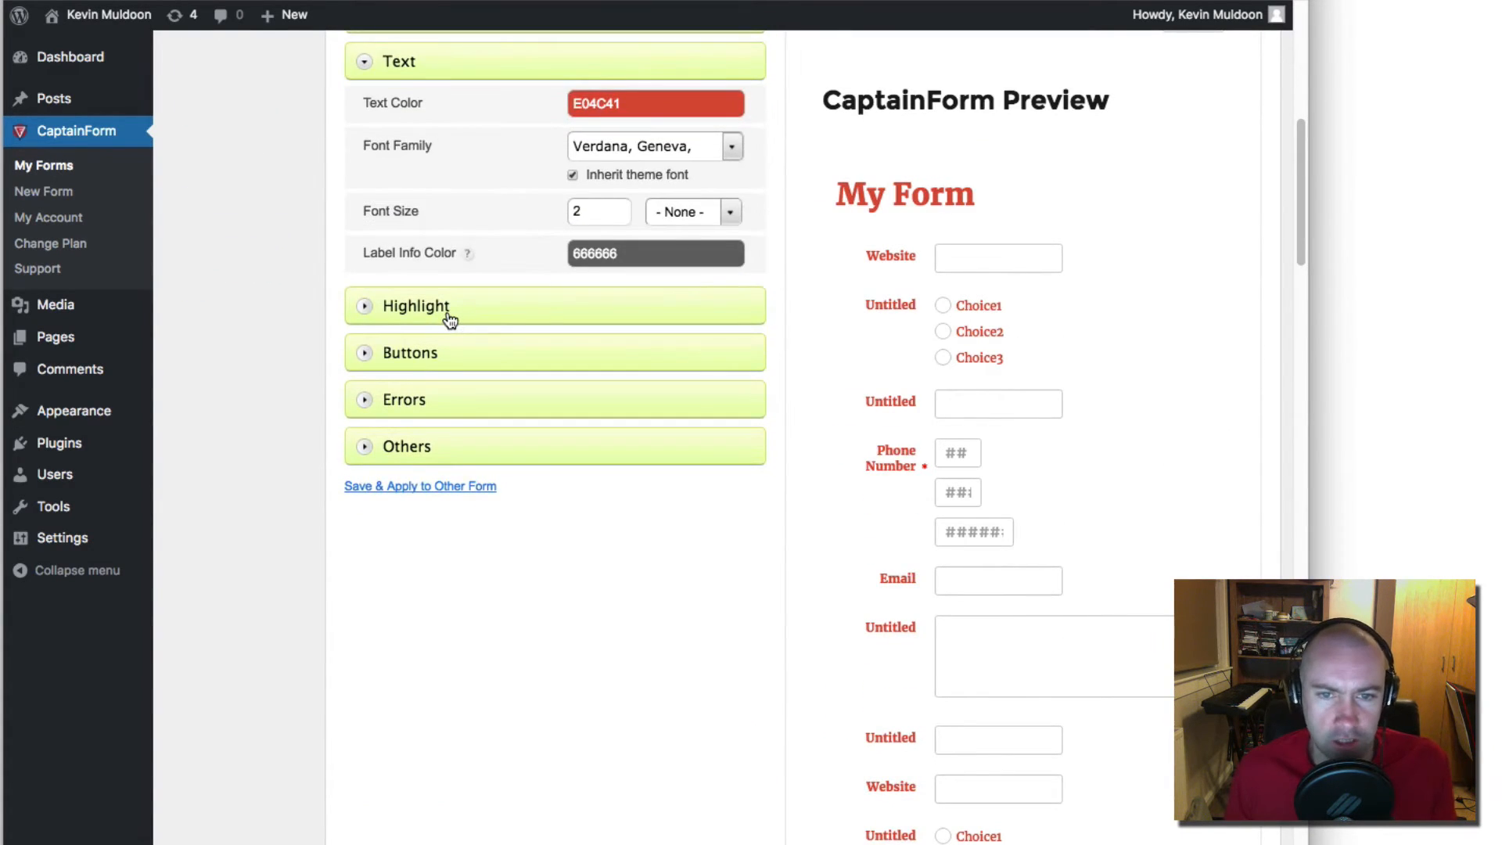
Step: Review My Theme's highlight, background and form frame, and text settings
click(451, 319)
scroll(534, 501, up, 5)
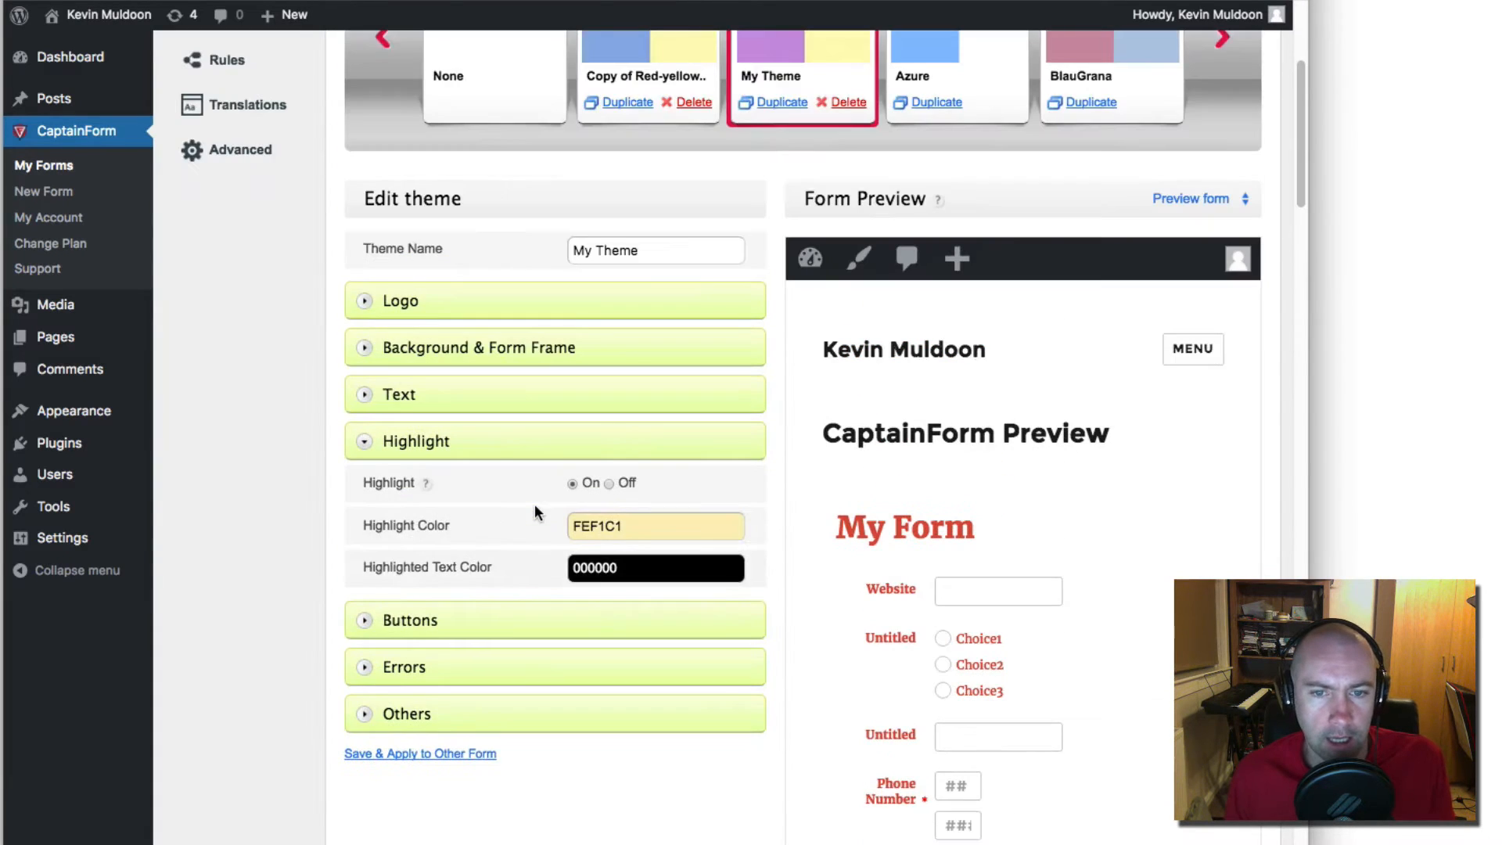
click(472, 347)
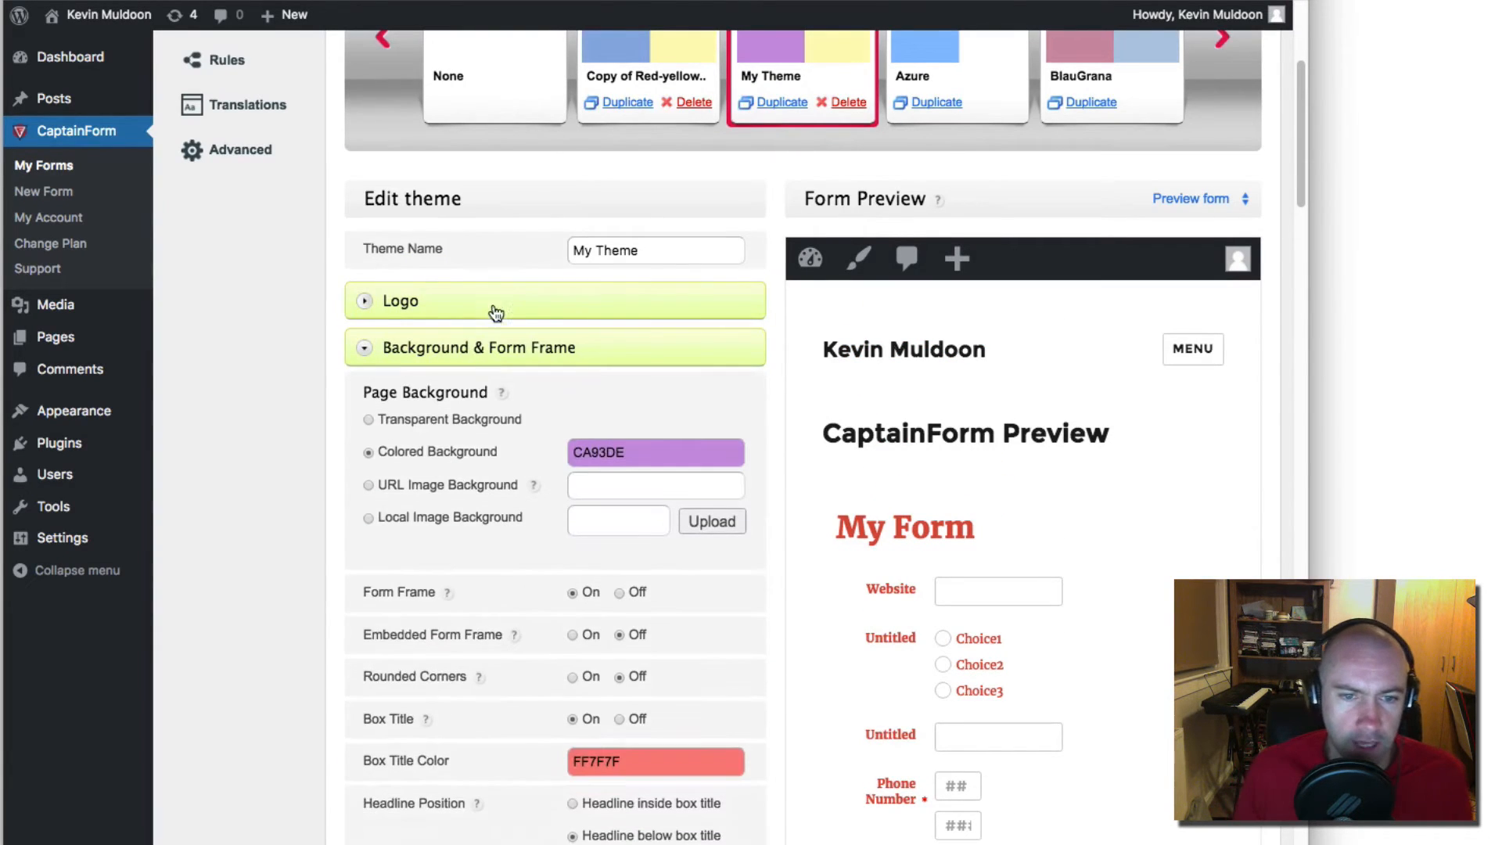
scroll(495, 607, down, 6)
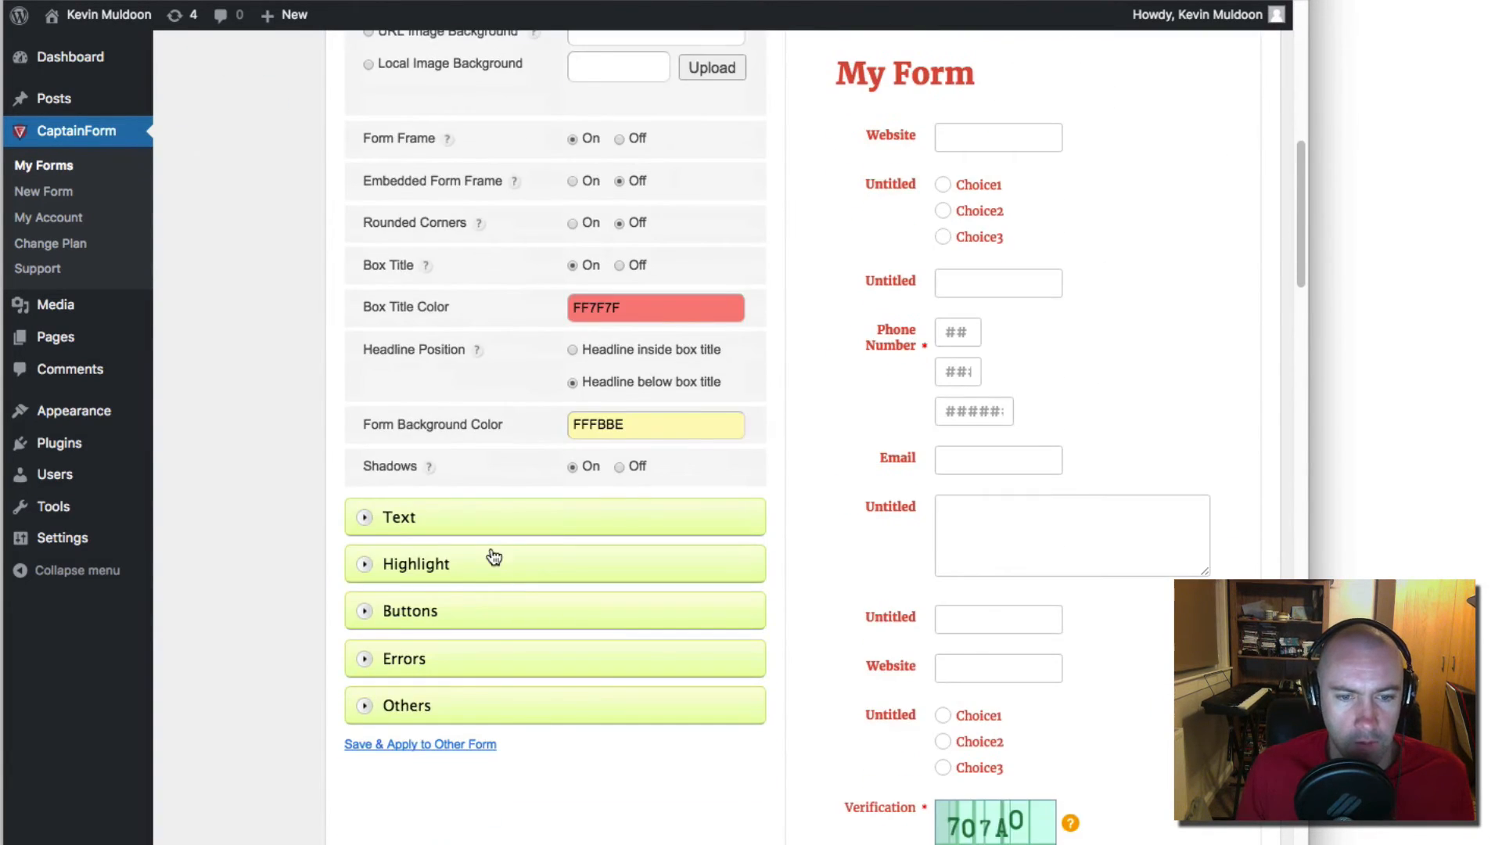
click(501, 534)
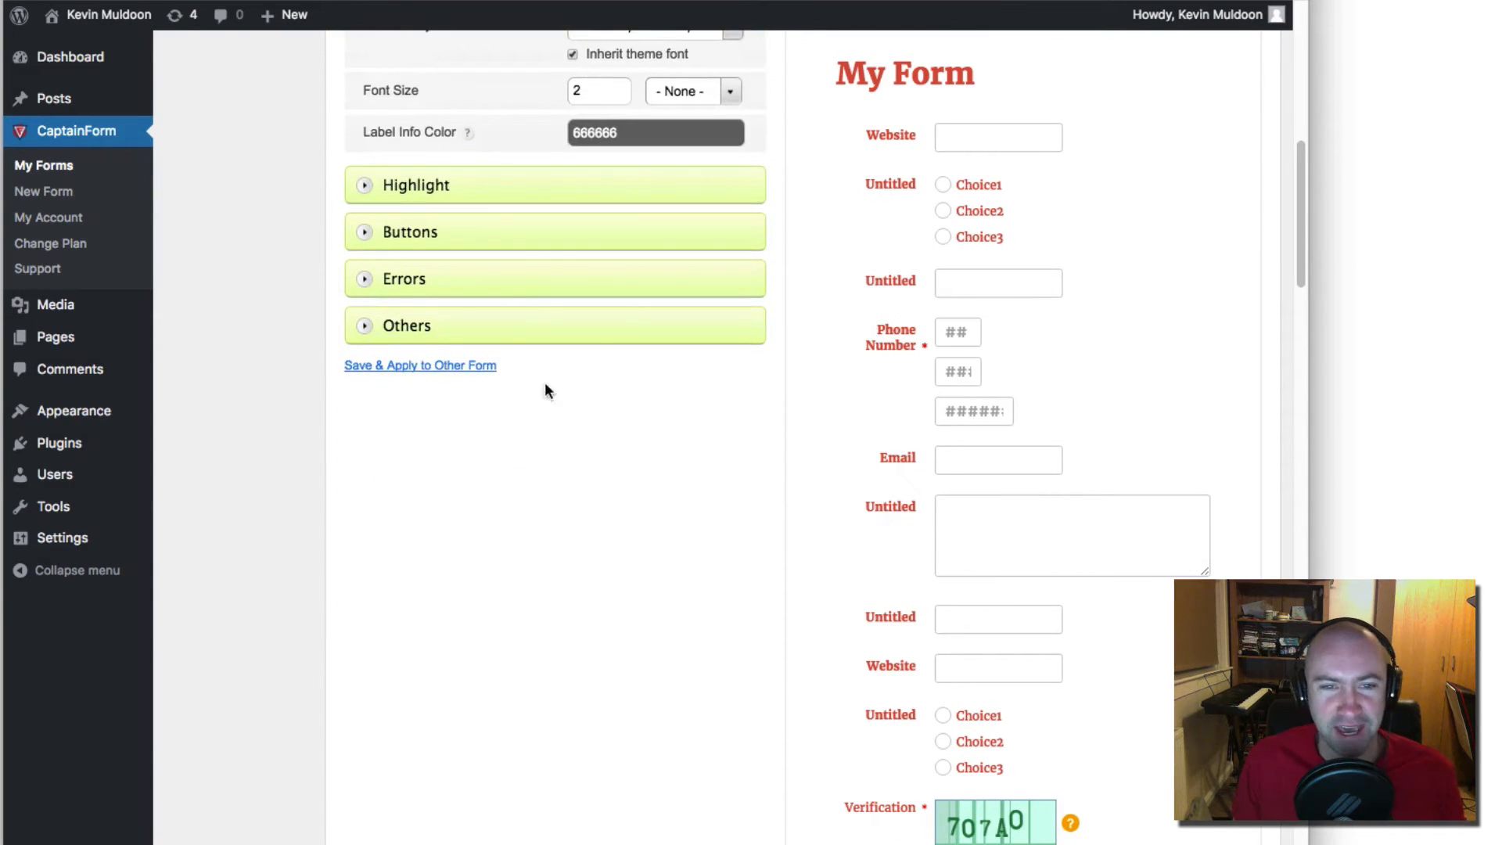
scroll(516, 383, up, 4)
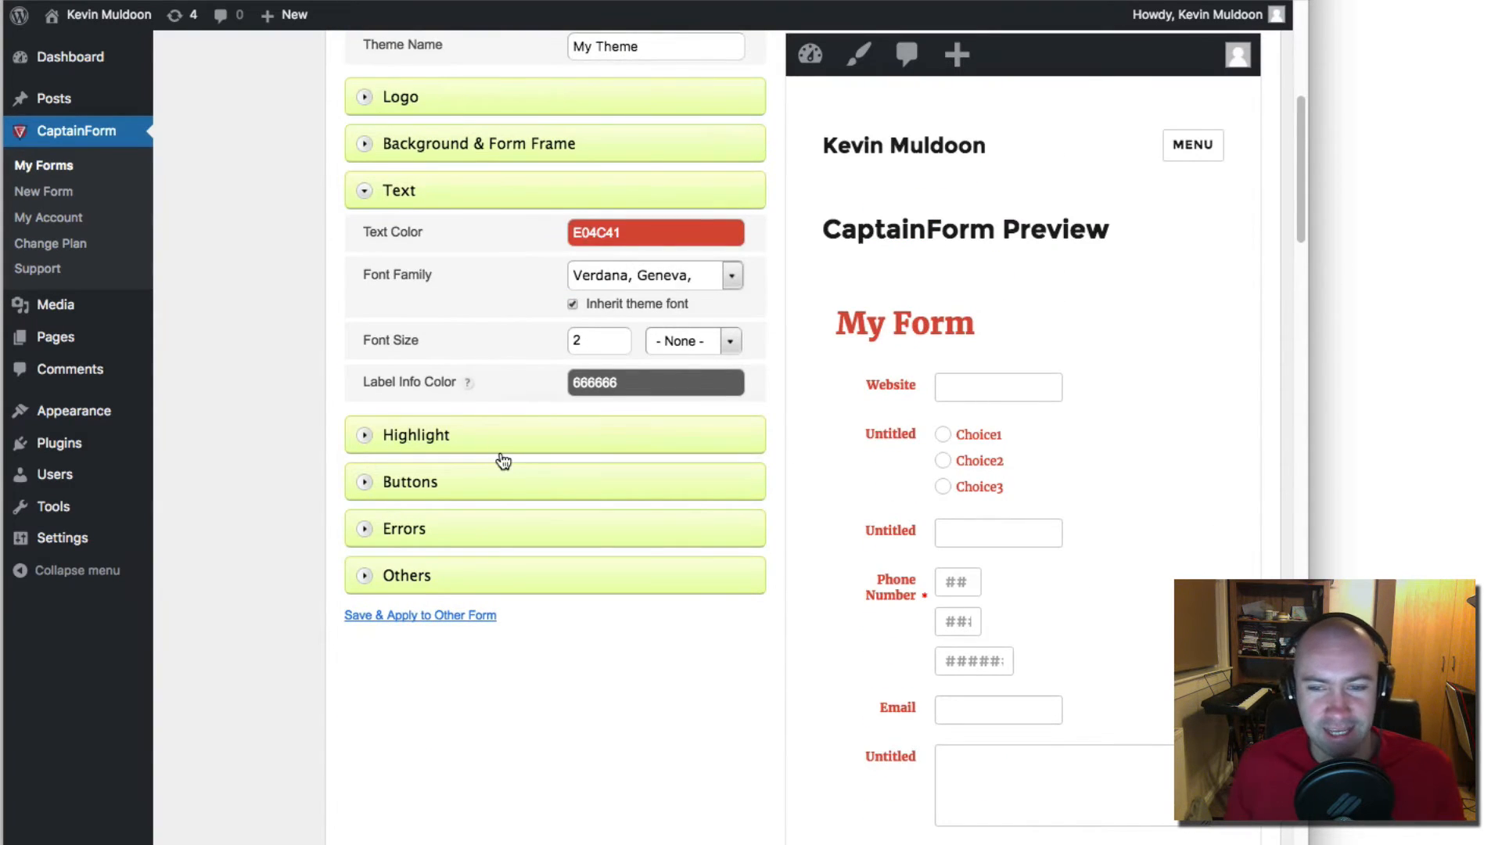
Step: Review My Theme's button settings, including the Calculate, Reset, Next and Preview buttons
click(487, 488)
scroll(519, 496, down, 6)
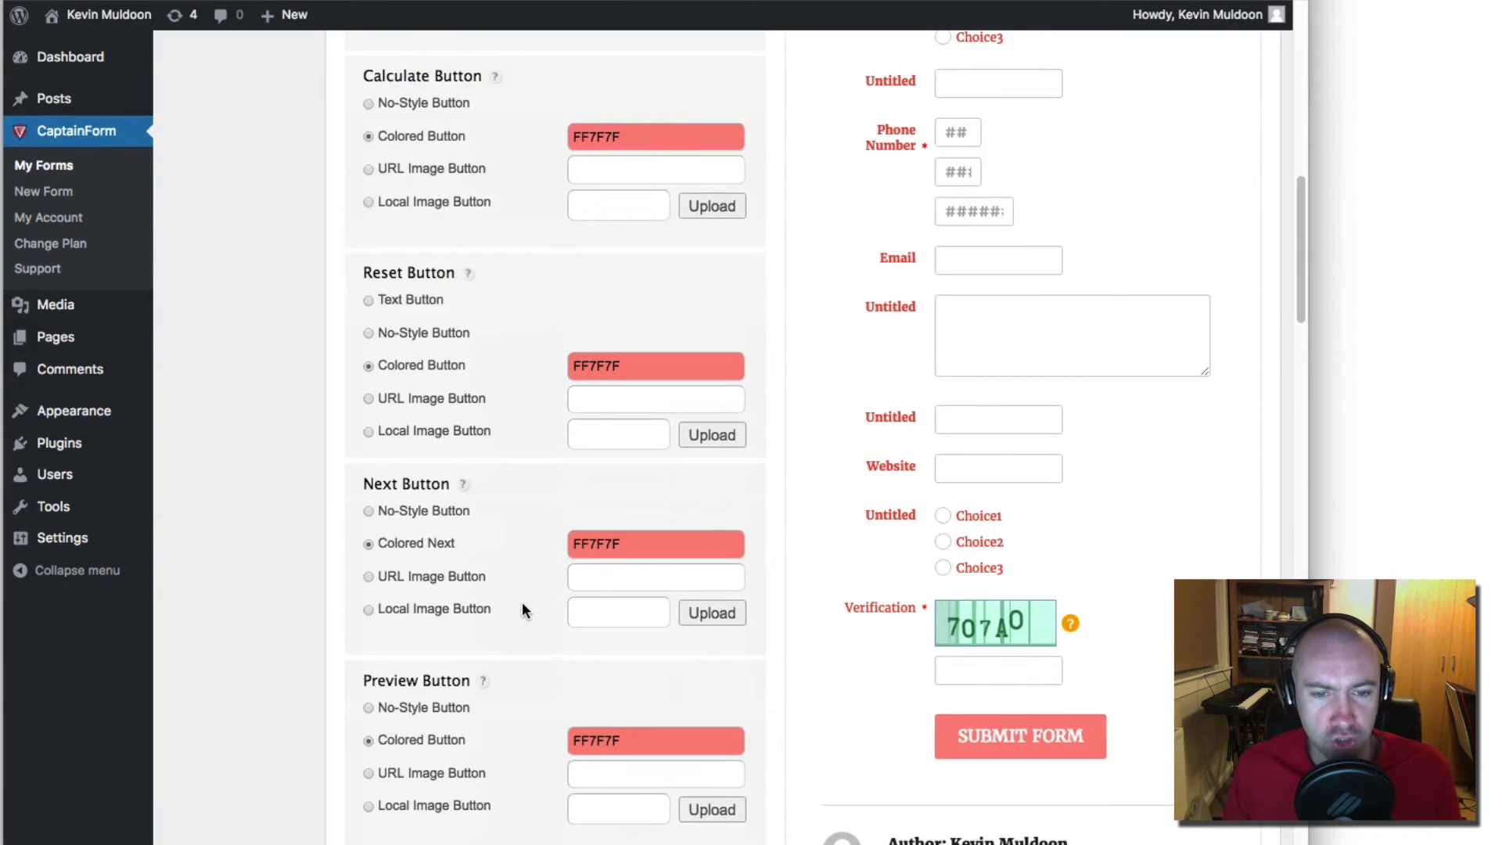
scroll(522, 602, down, 5)
scroll(523, 602, down, 8)
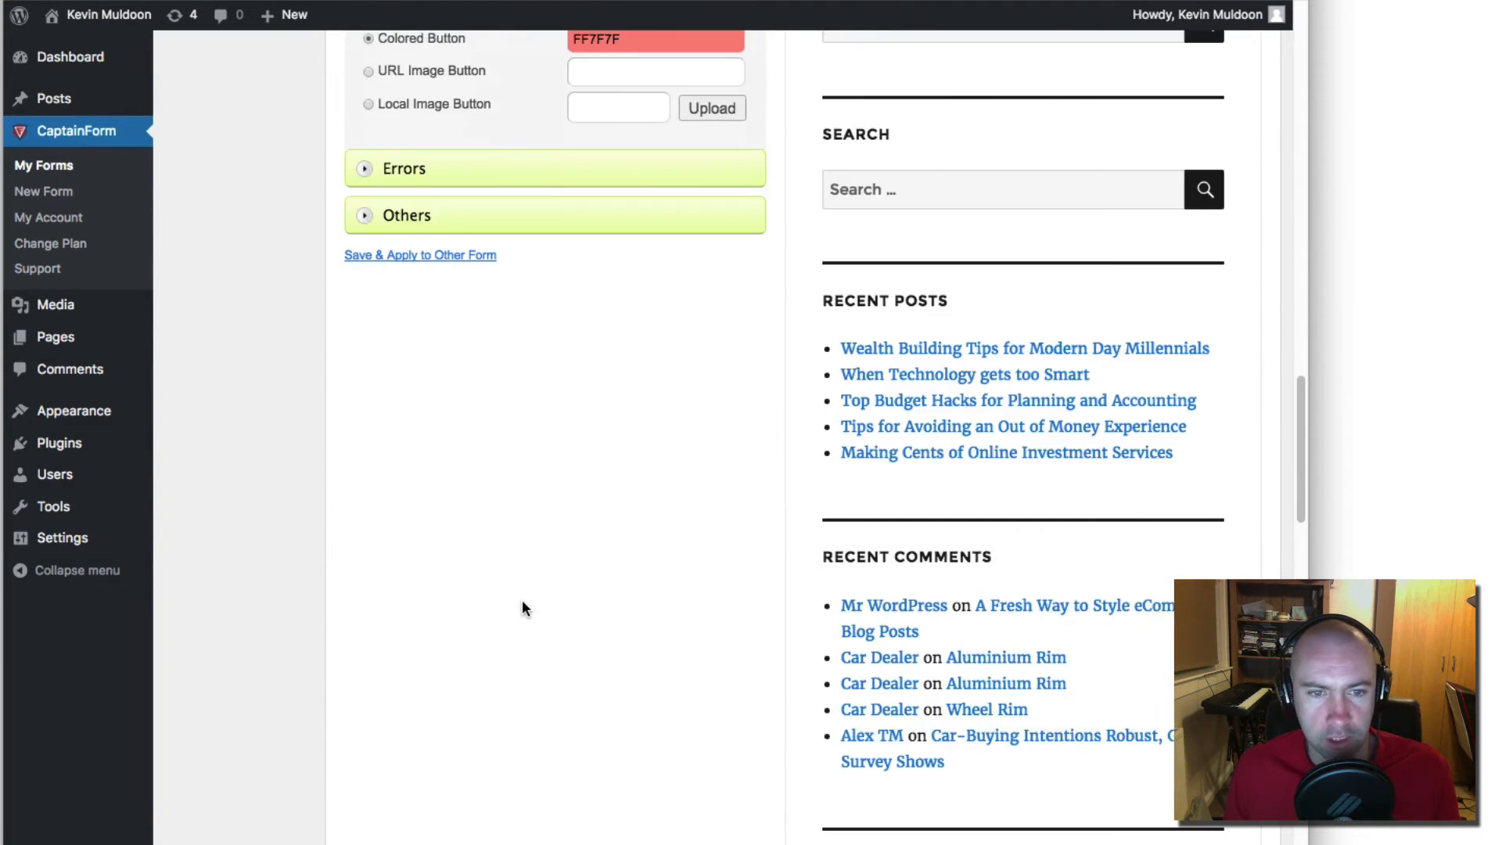
scroll(523, 599, up, 10)
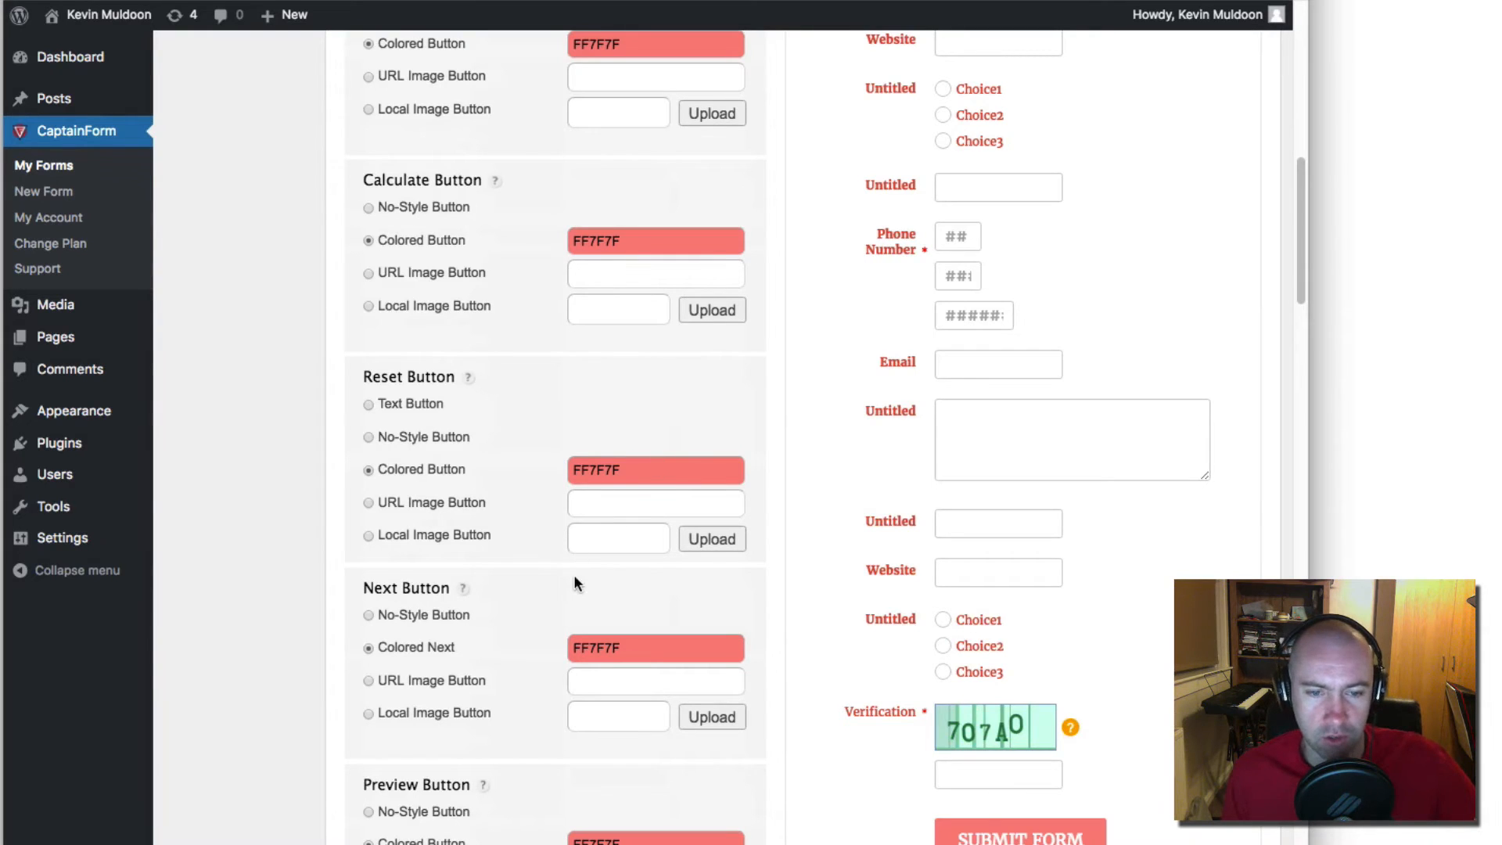
scroll(571, 583, down, 10)
Step: Review My Theme's other settings, such as the progress bar colors, and widen the browser window for a larger form preview
click(493, 634)
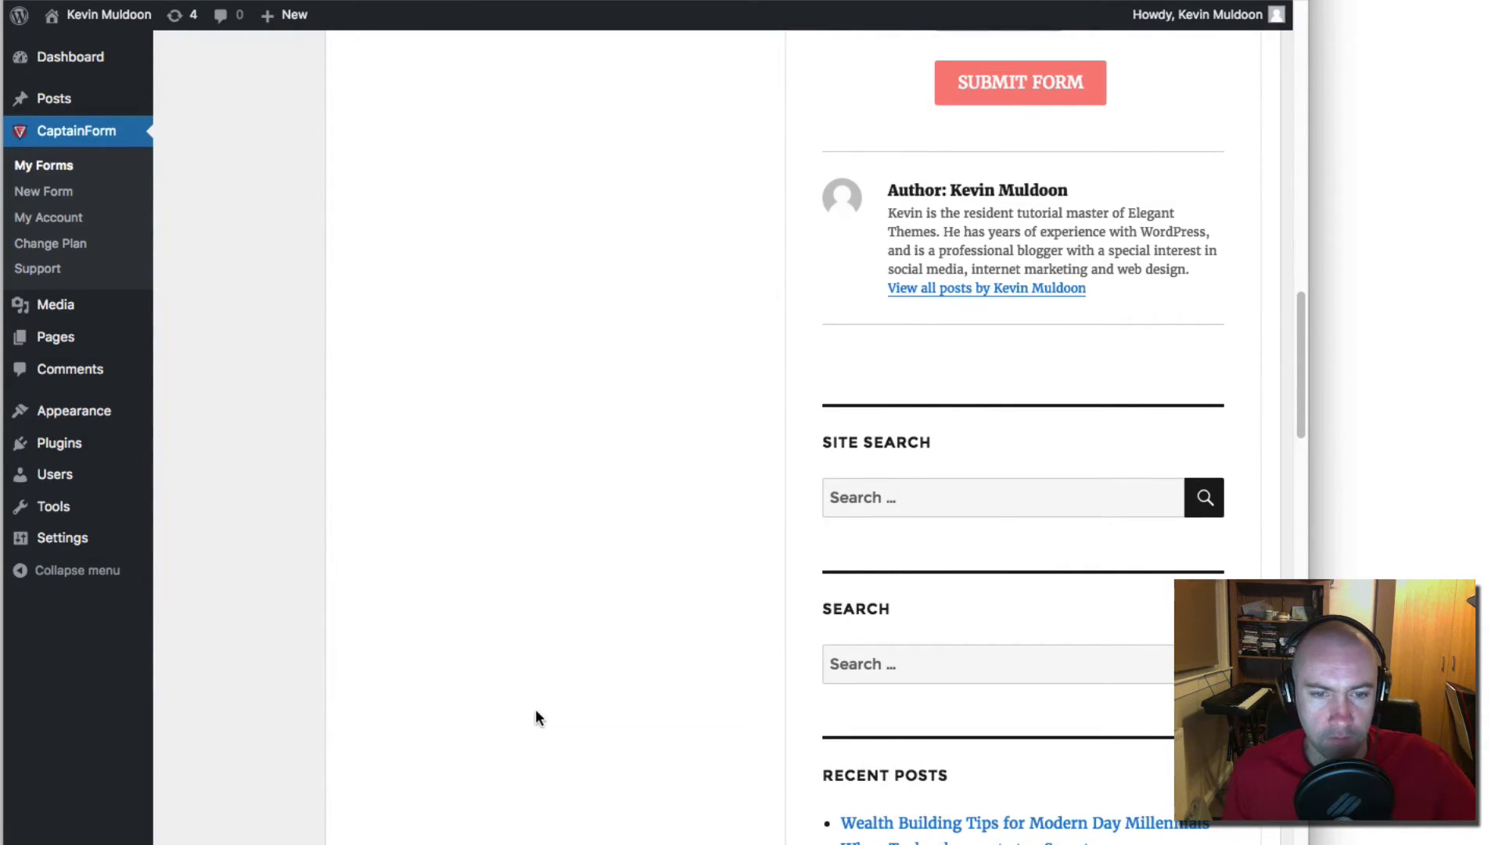
scroll(537, 708, up, 10)
click(647, 706)
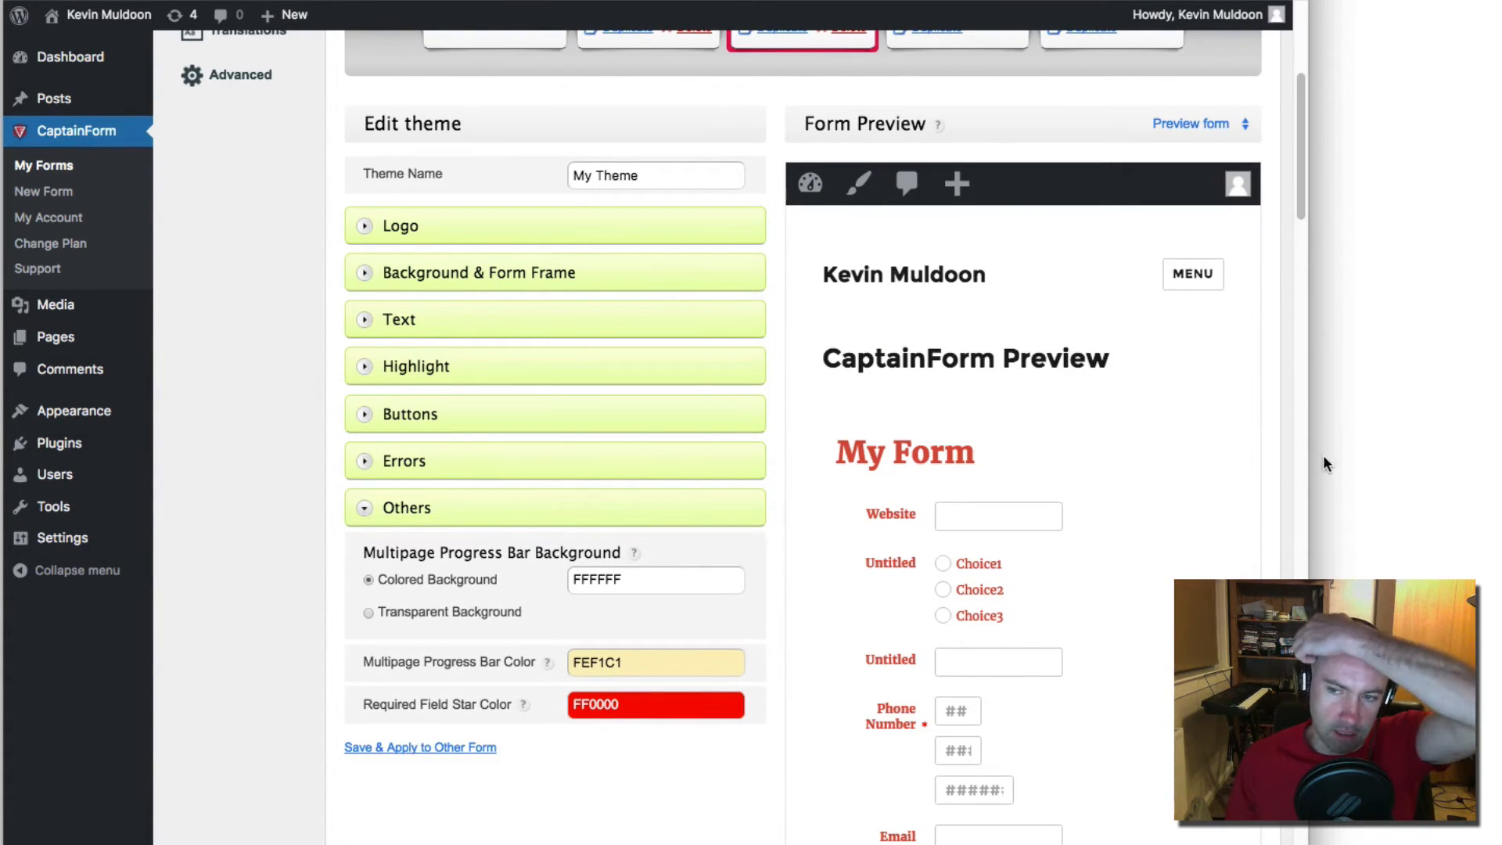
drag(1309, 462, 1498, 462)
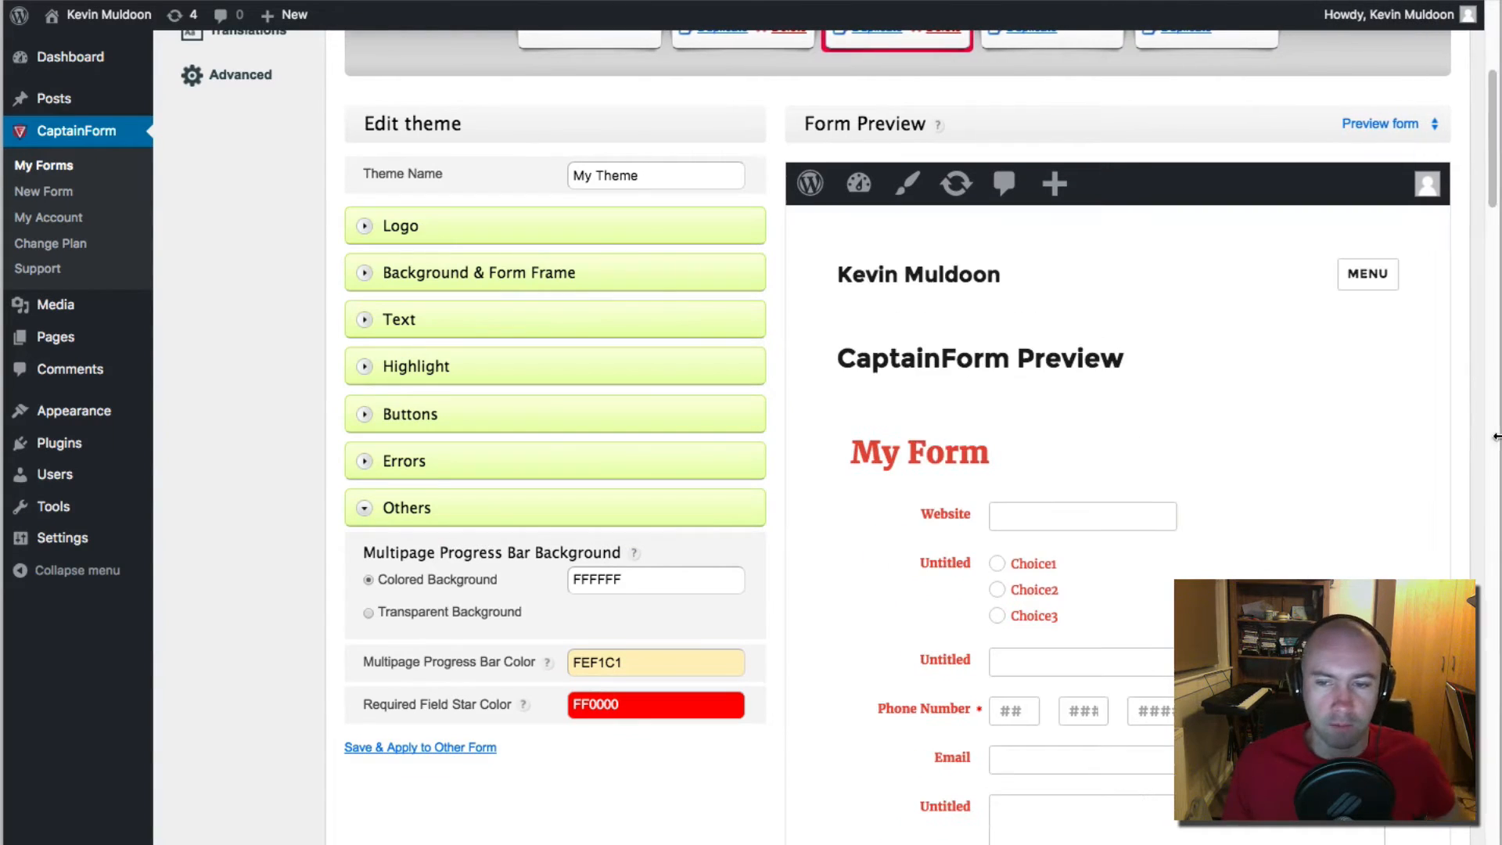
scroll(867, 399, up, 3)
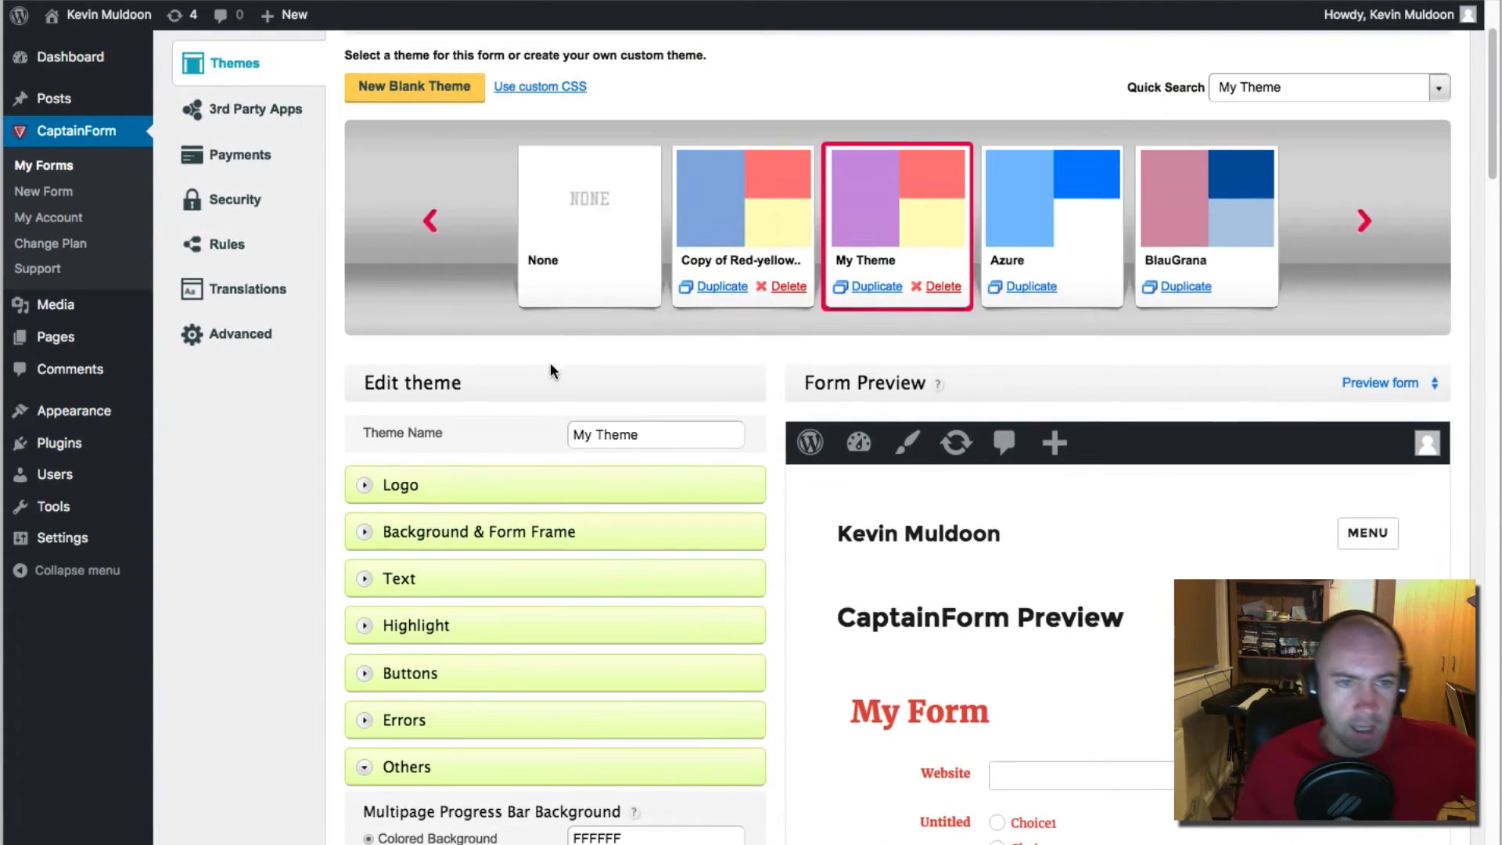
Step: Open the form's third-party app settings and compare the native apps of the Apprentice, Master and Hero plans on the CaptainForm features page
scroll(551, 365, up, 1)
click(290, 213)
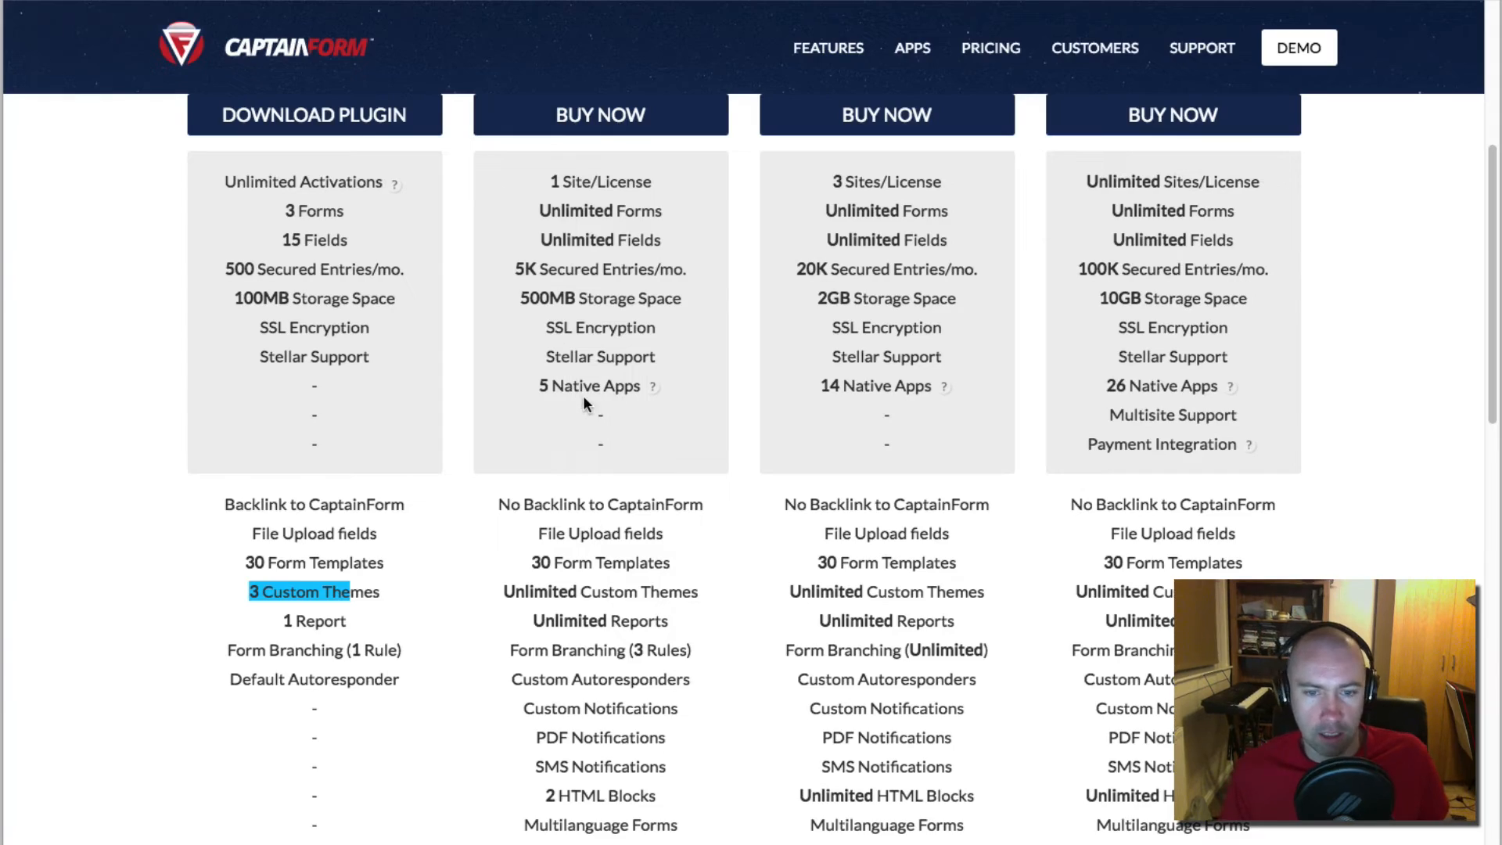
scroll(616, 578, up, 3)
mouse_move(653, 656)
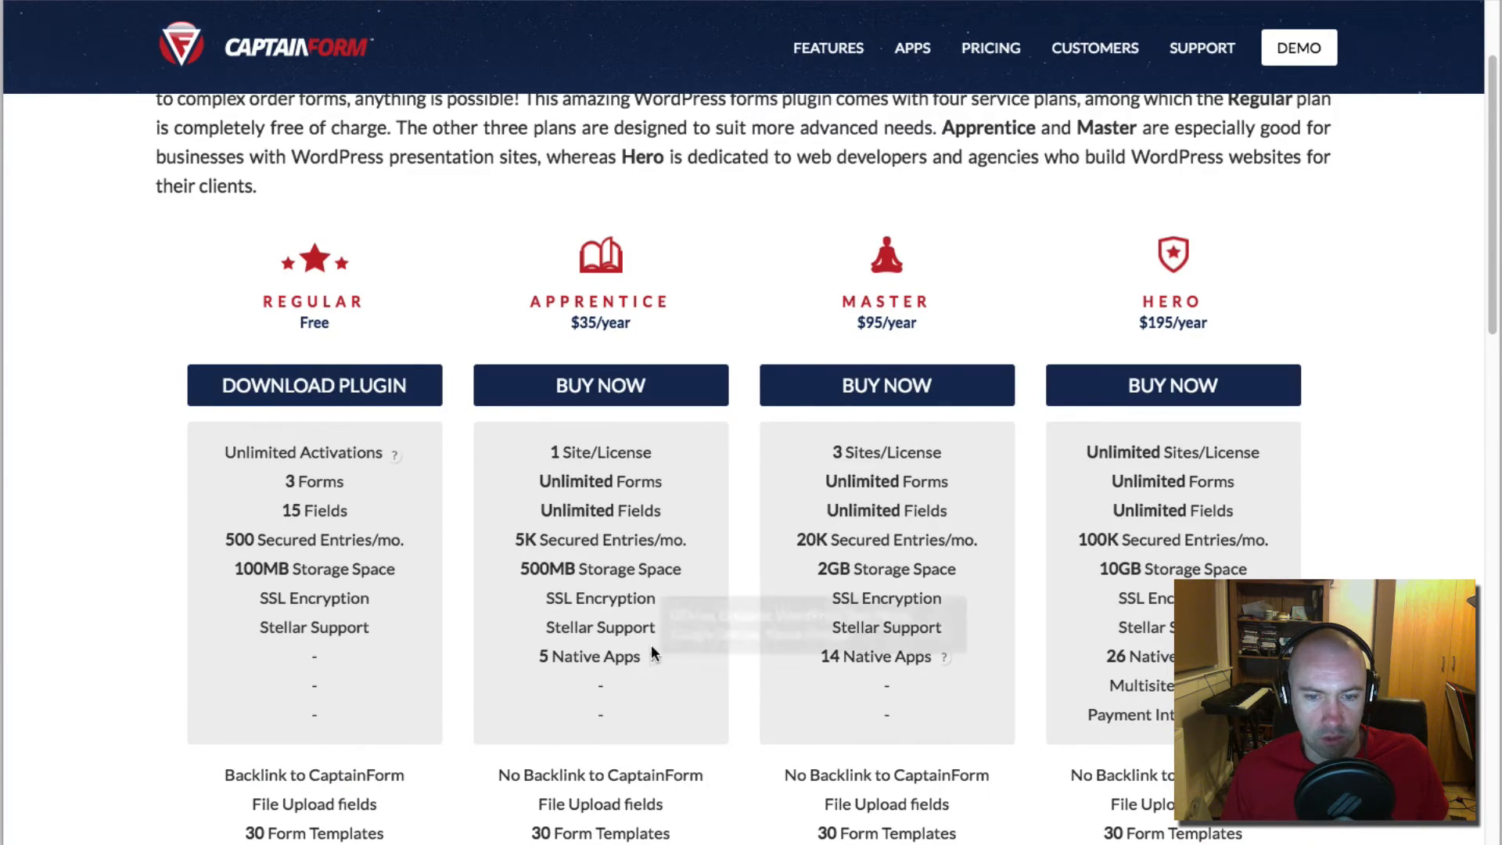
scroll(651, 673, down, 4)
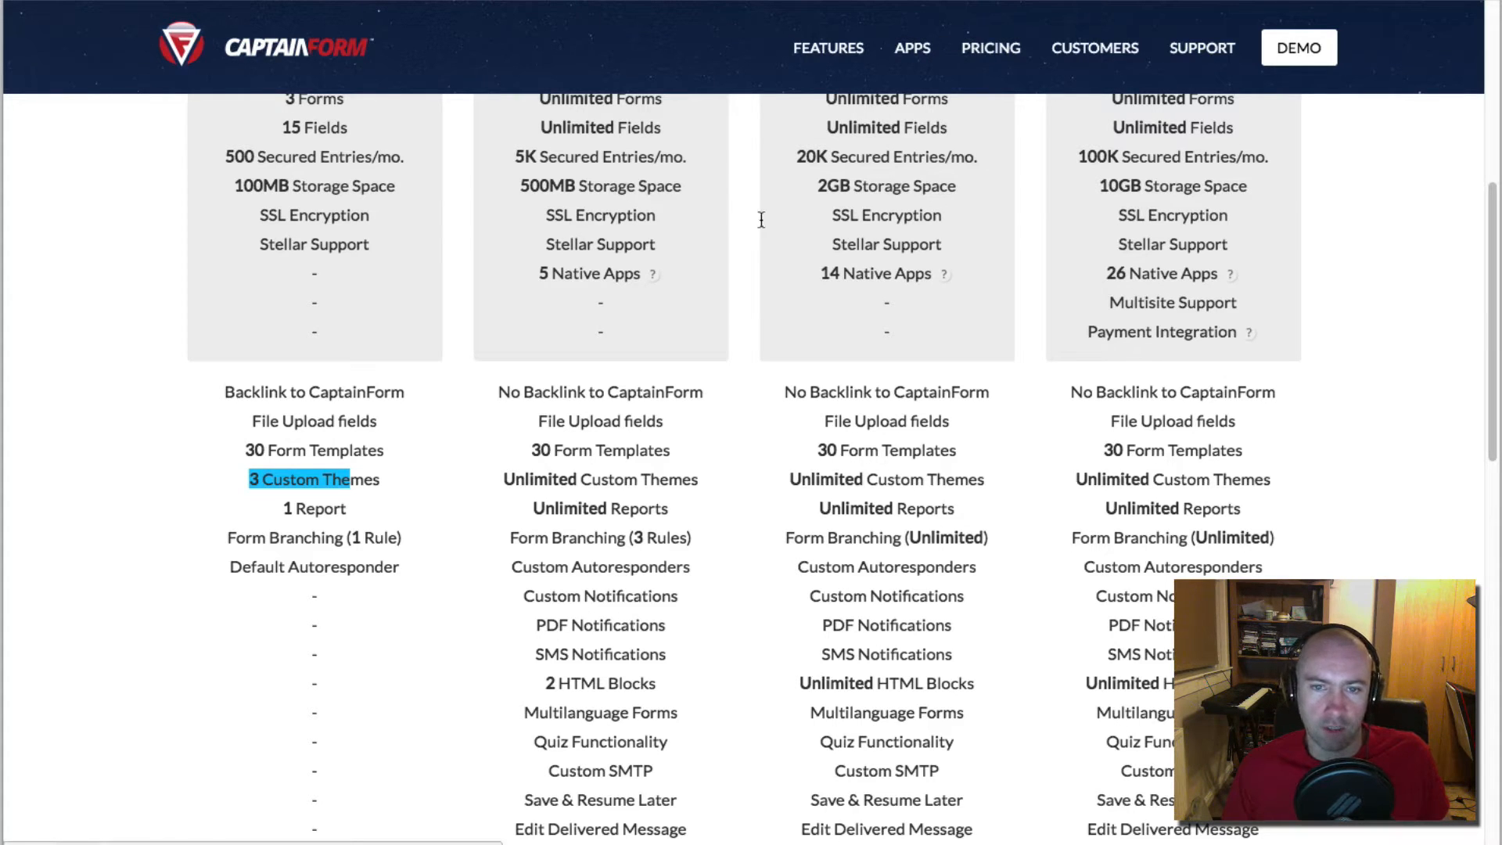
mouse_move(654, 276)
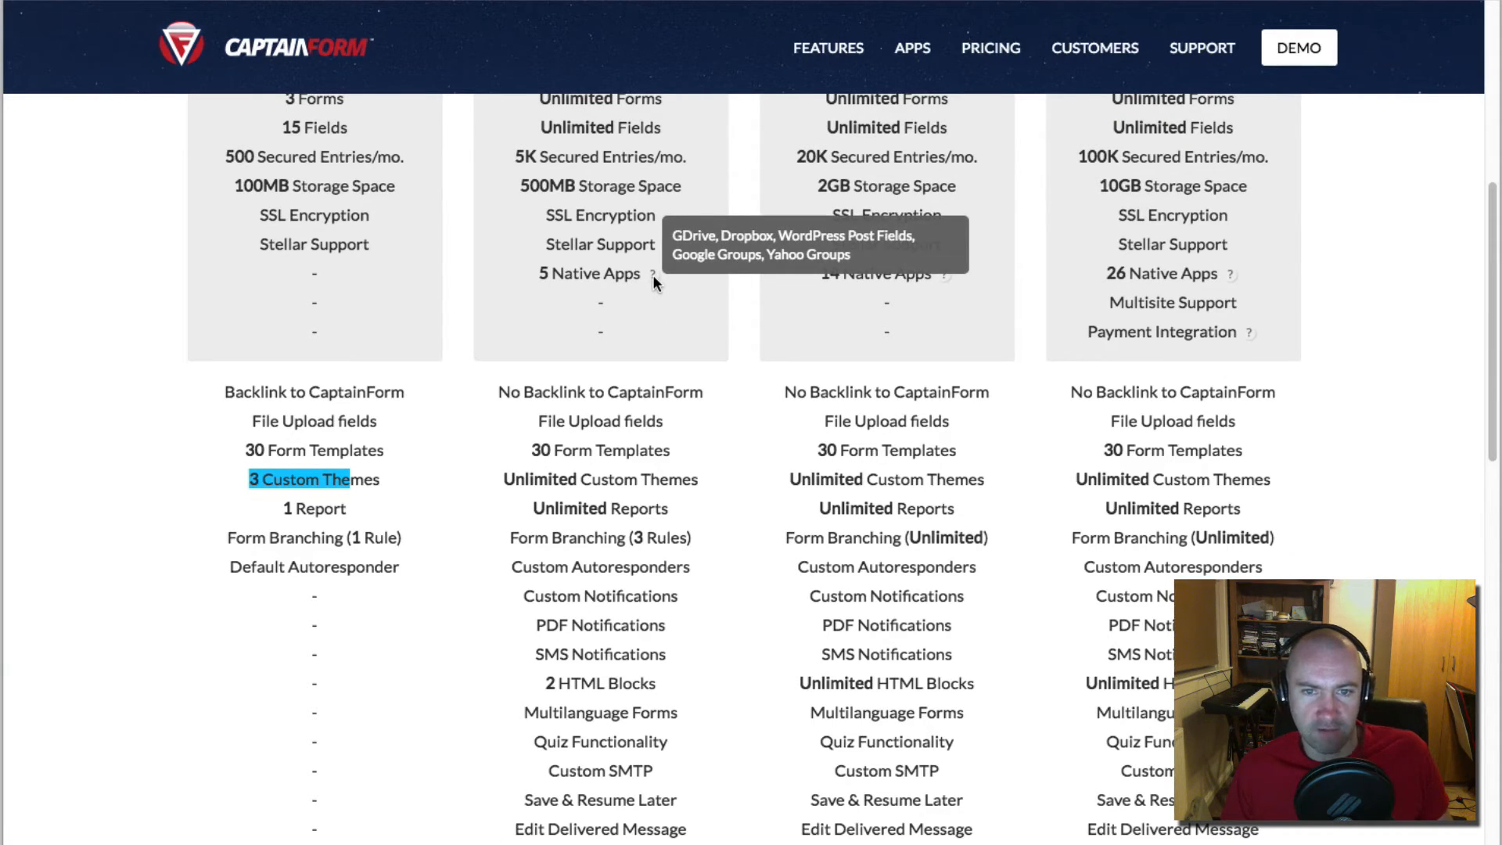
scroll(652, 274, up, 2)
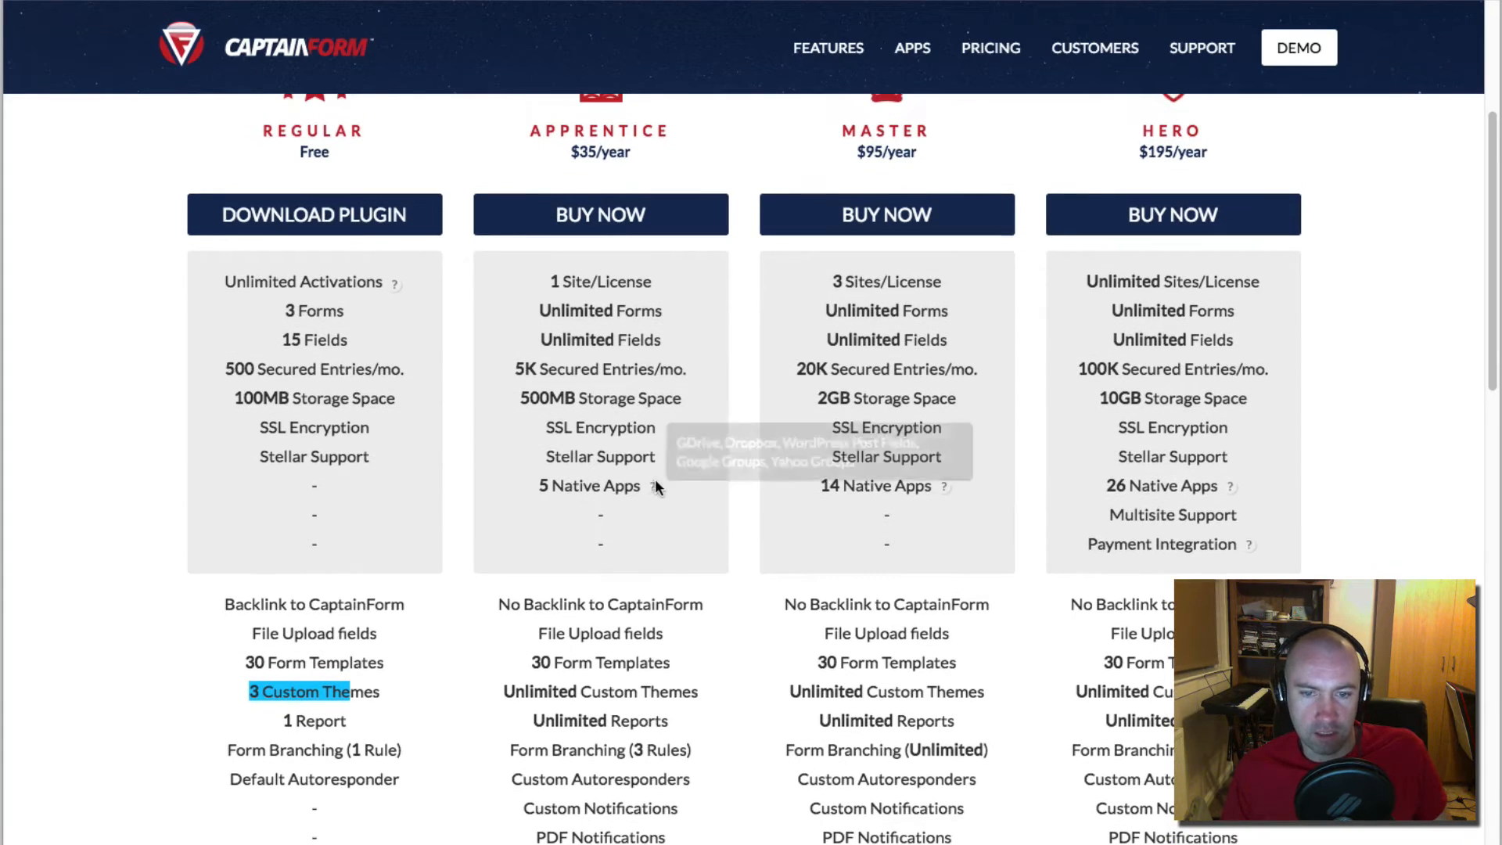
mouse_move(665, 488)
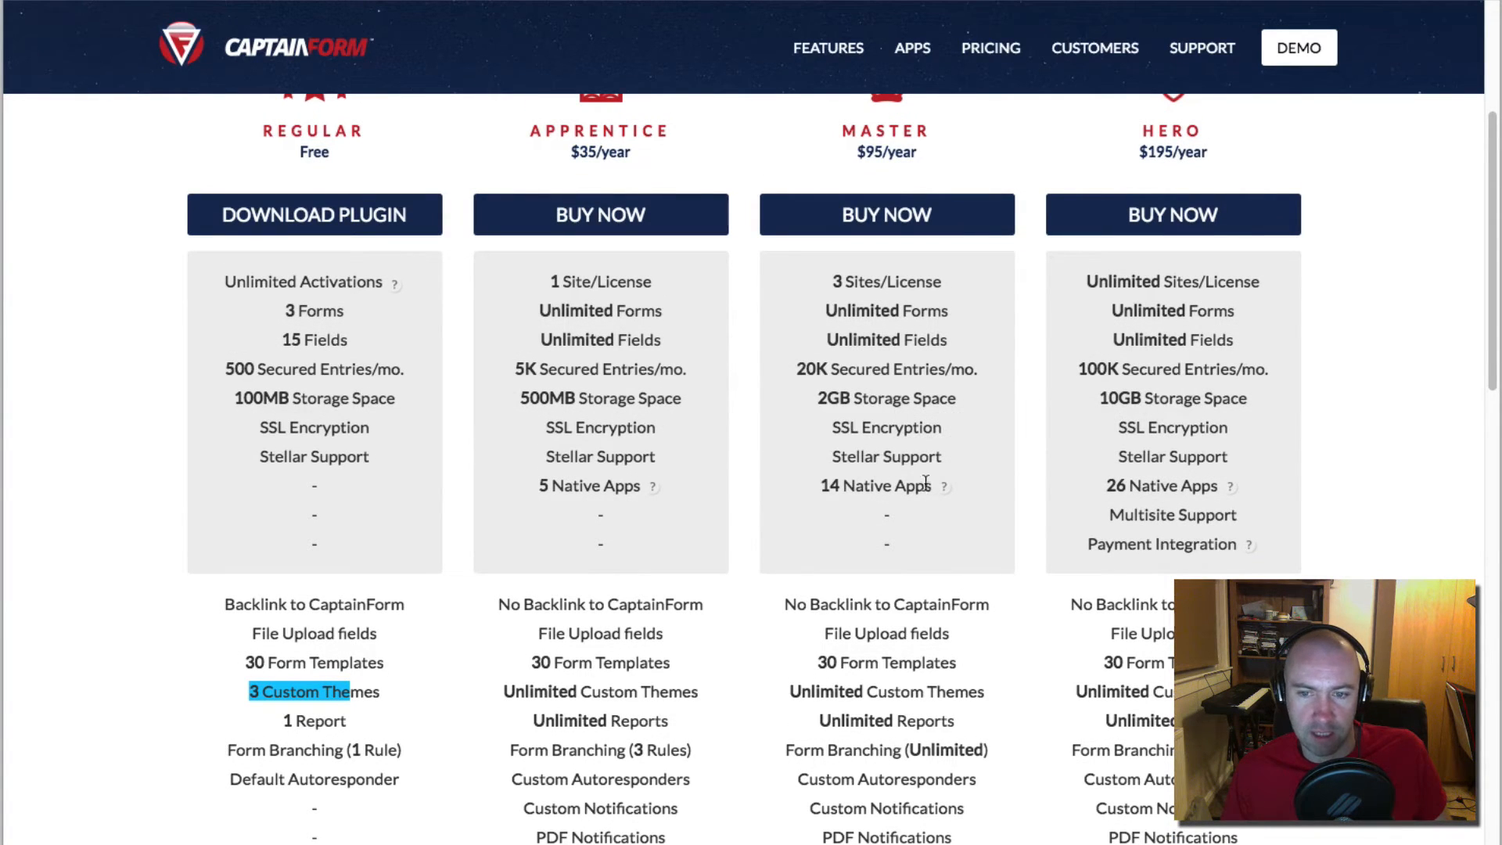
mouse_move(944, 487)
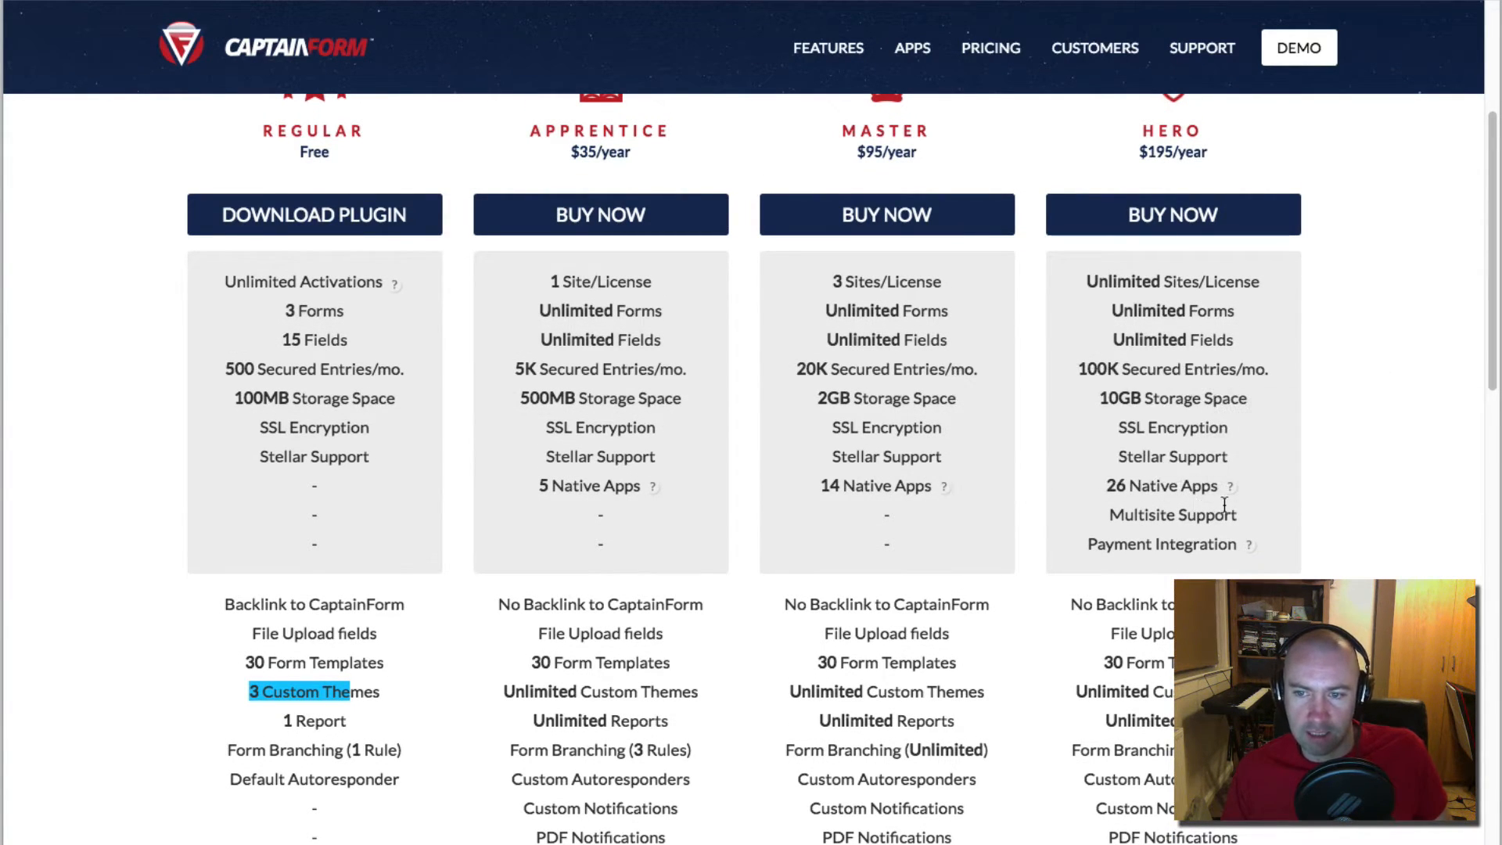
mouse_move(1228, 488)
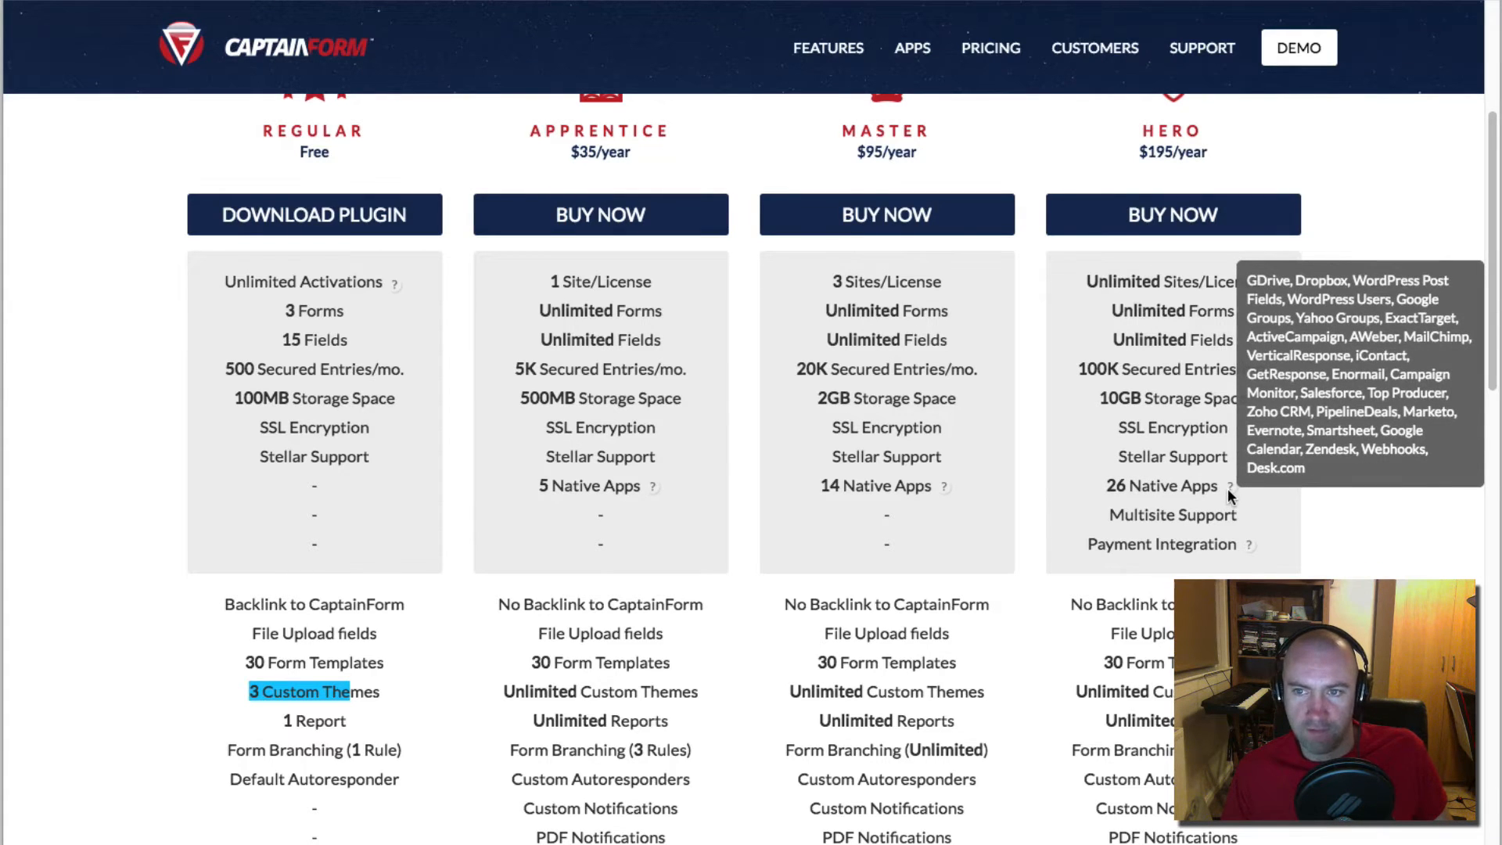
drag(1220, 487, 1077, 492)
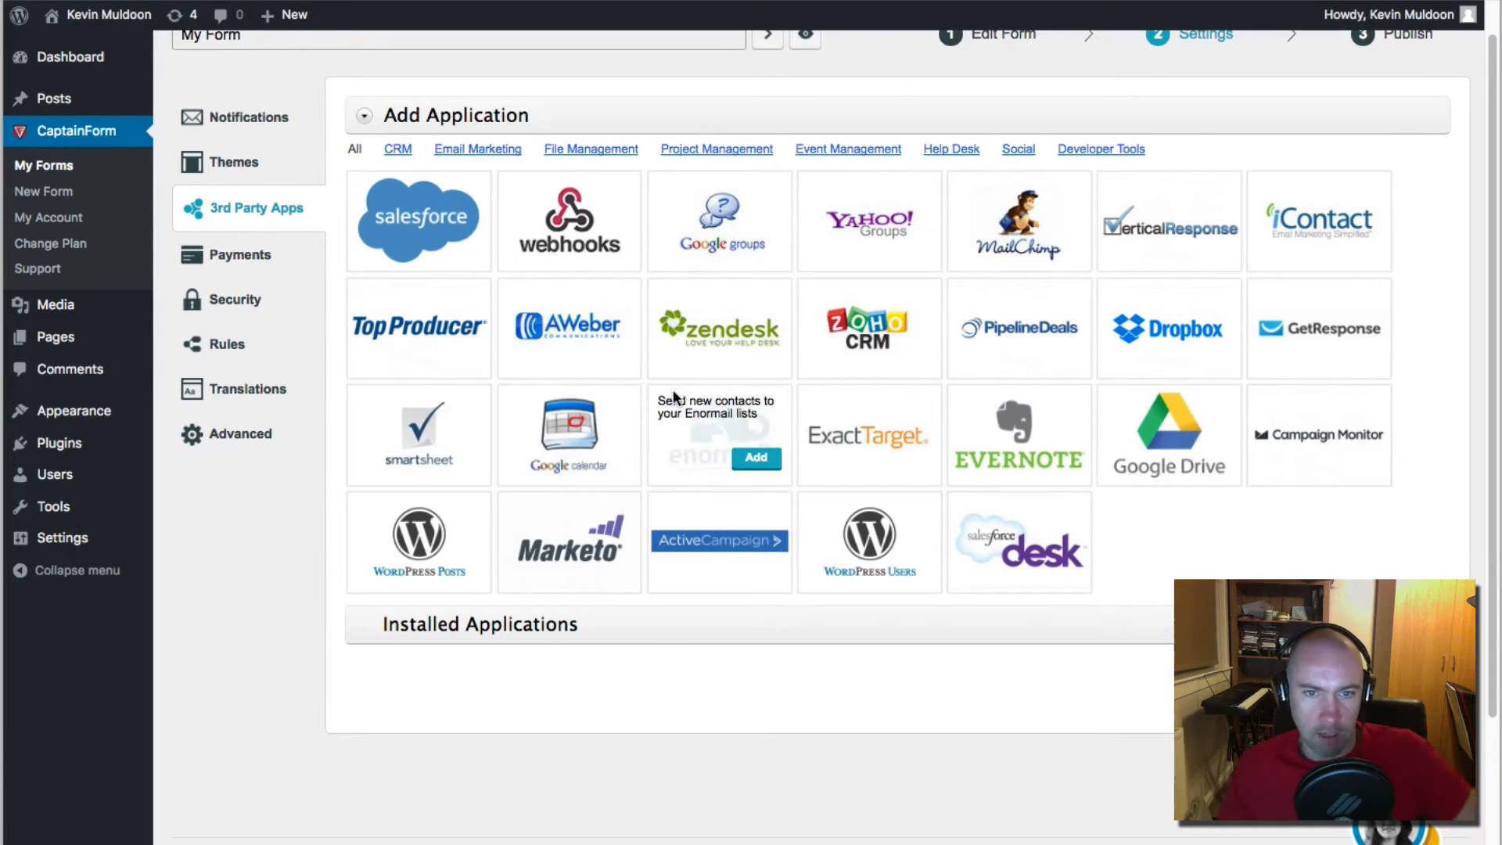
Step: Browse the third-party apps by file management, project management, event management, social and developer tools, ending with all apps shown
mouse_move(433, 194)
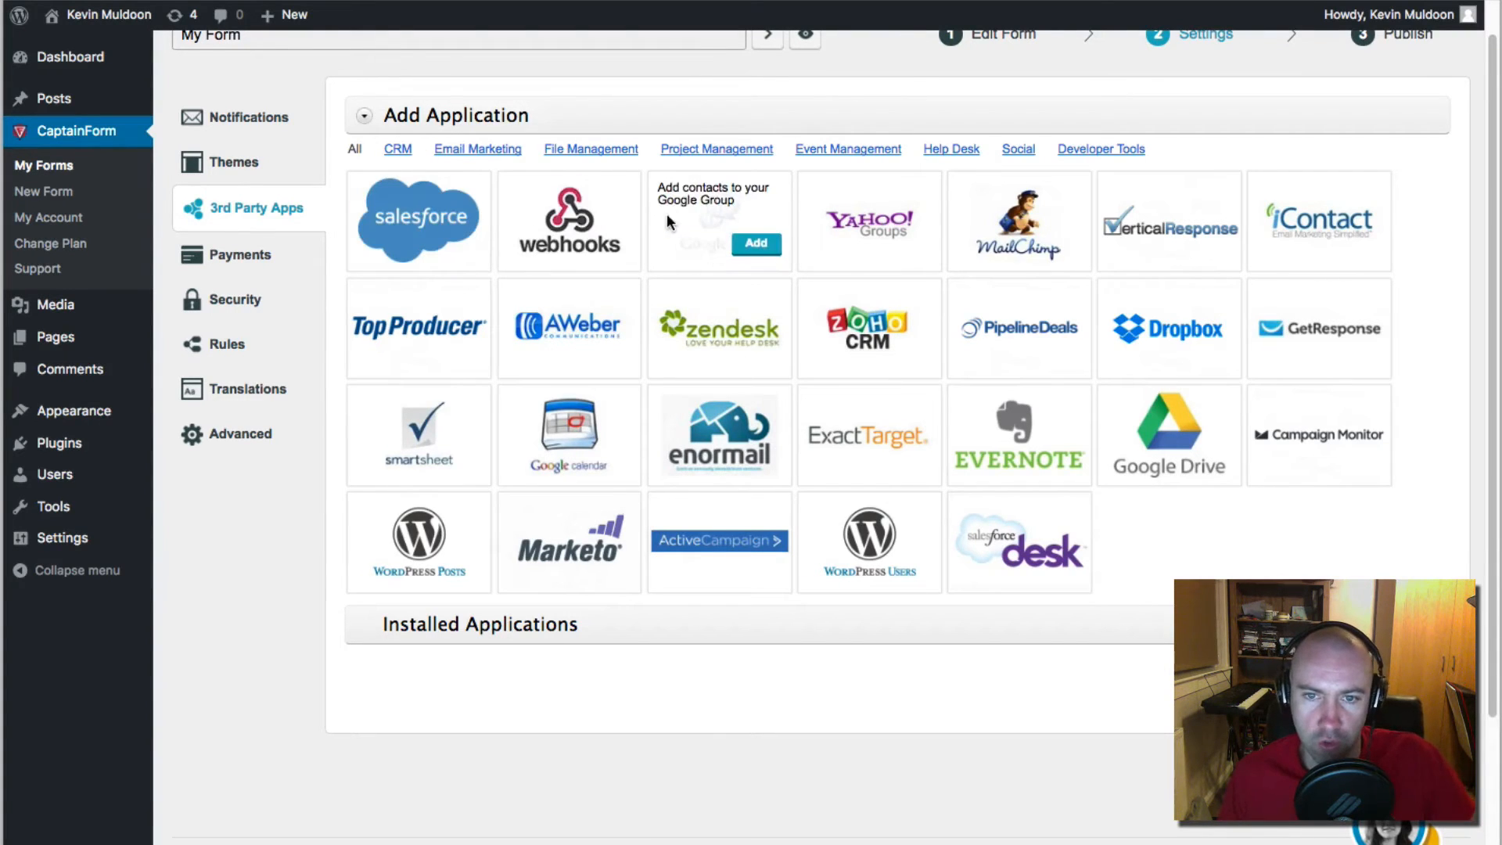
mouse_move(979, 209)
click(592, 149)
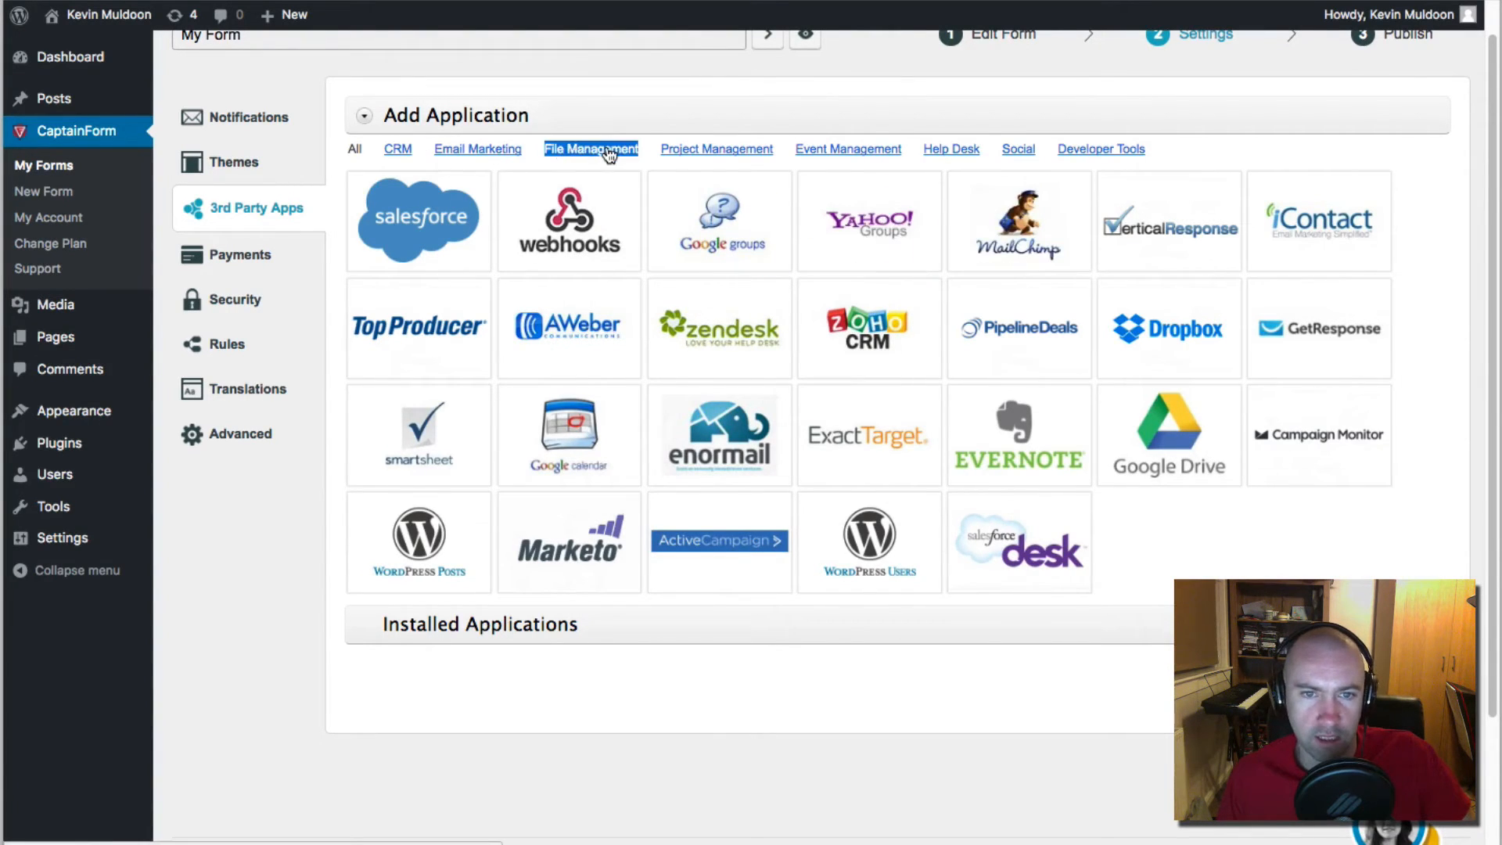
click(721, 150)
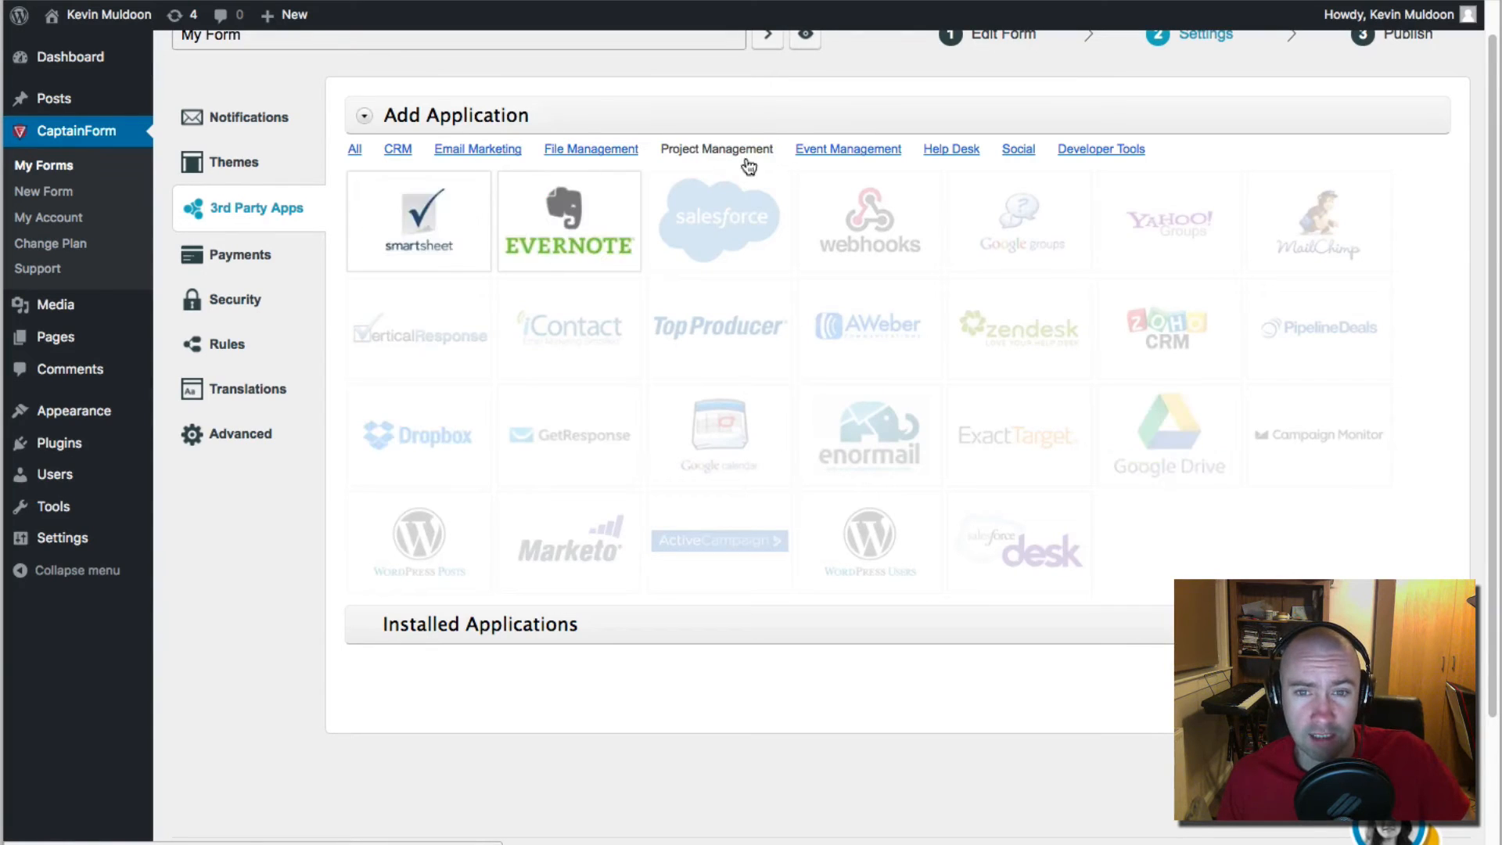
click(848, 150)
click(1018, 150)
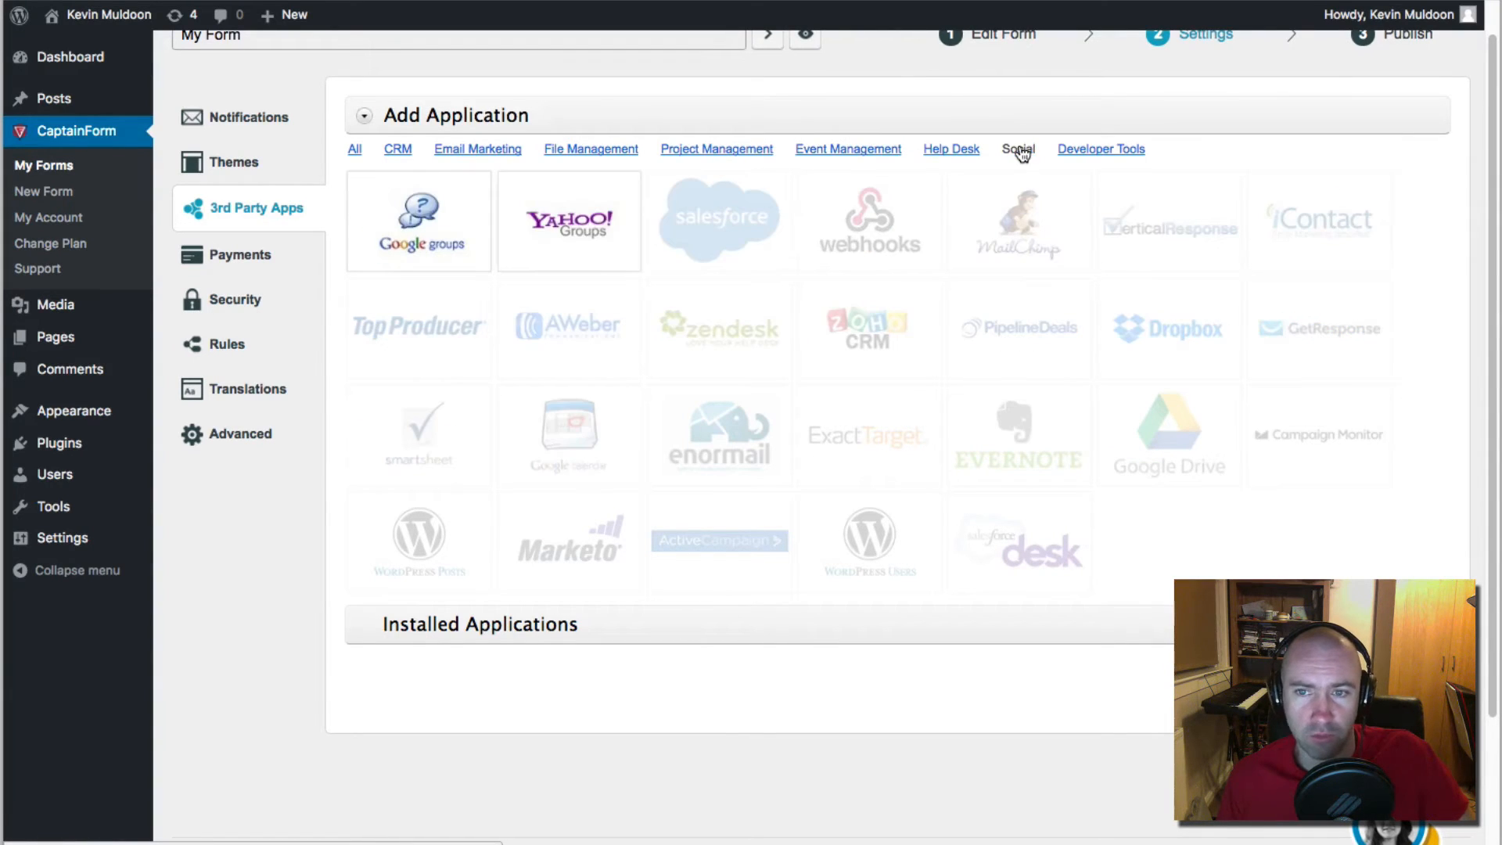
click(1101, 149)
click(355, 149)
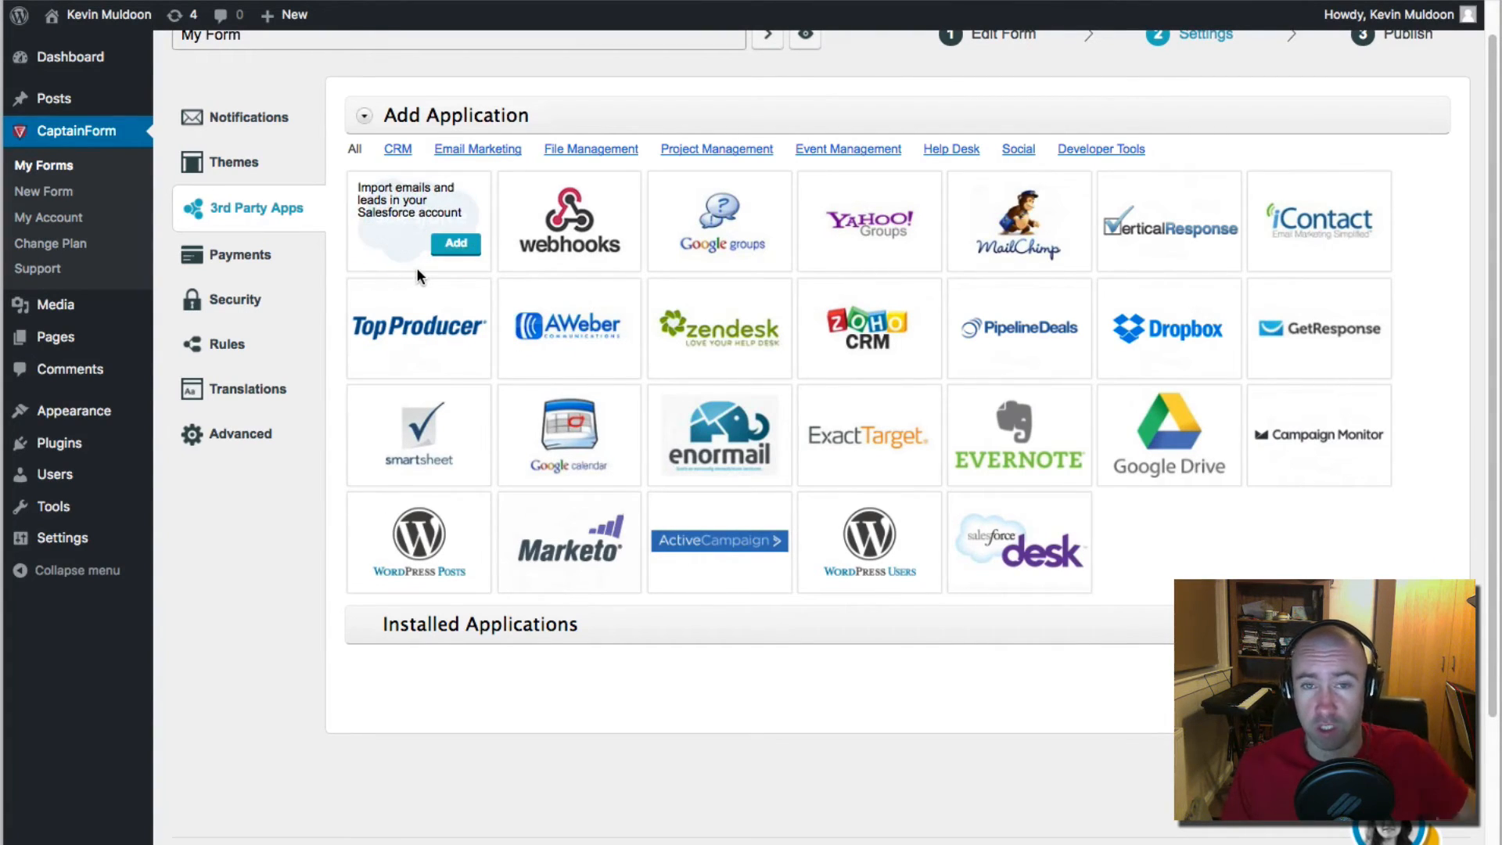
Step: Open the form's payment settings and check the plans' payment integration on the CaptainForm features page
click(304, 257)
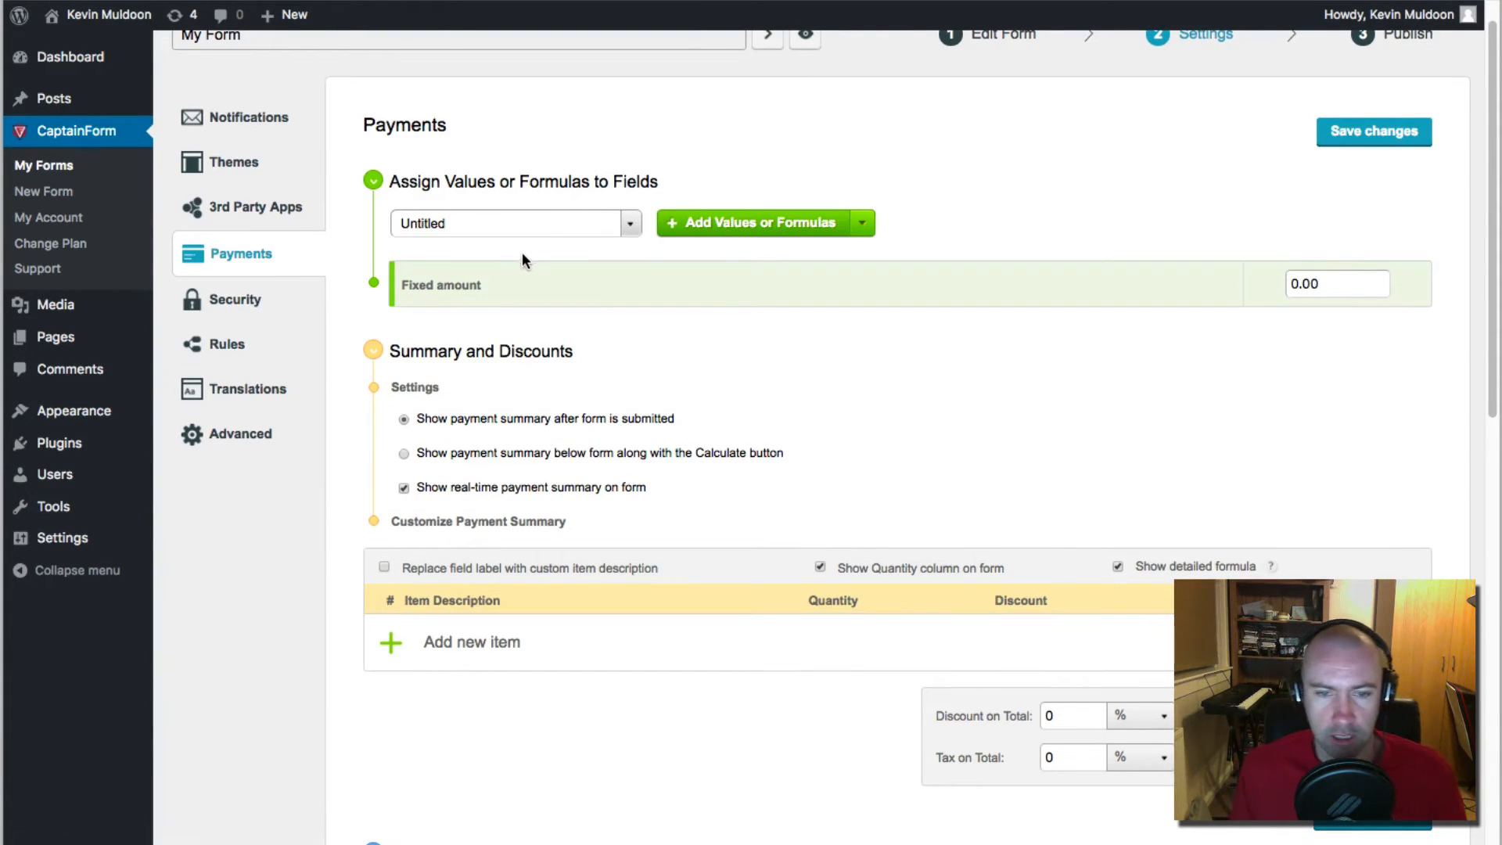
scroll(517, 255, down, 3)
scroll(516, 261, up, 3)
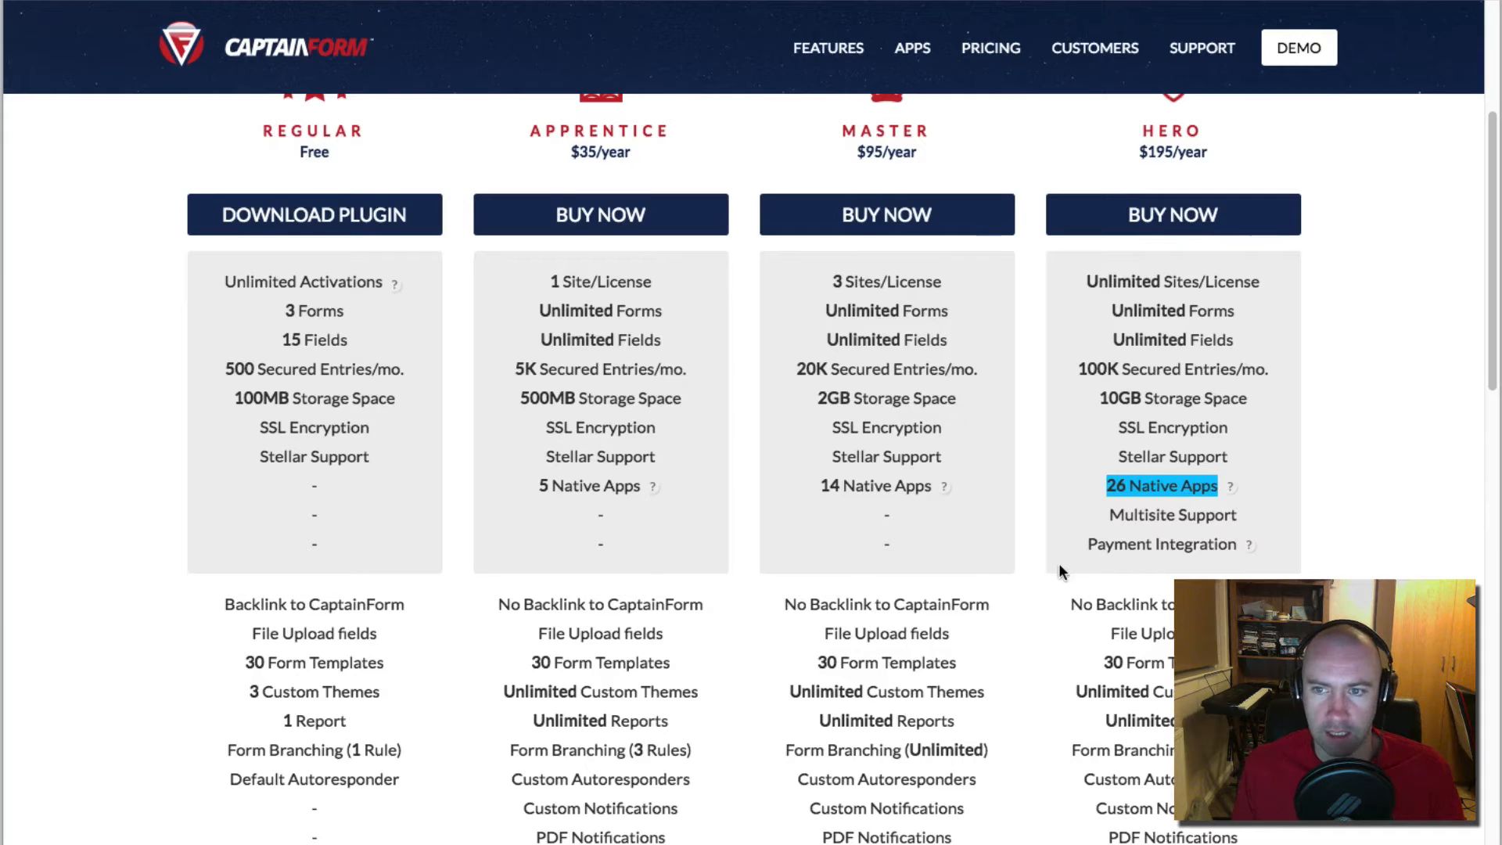
scroll(1059, 563, up, 3)
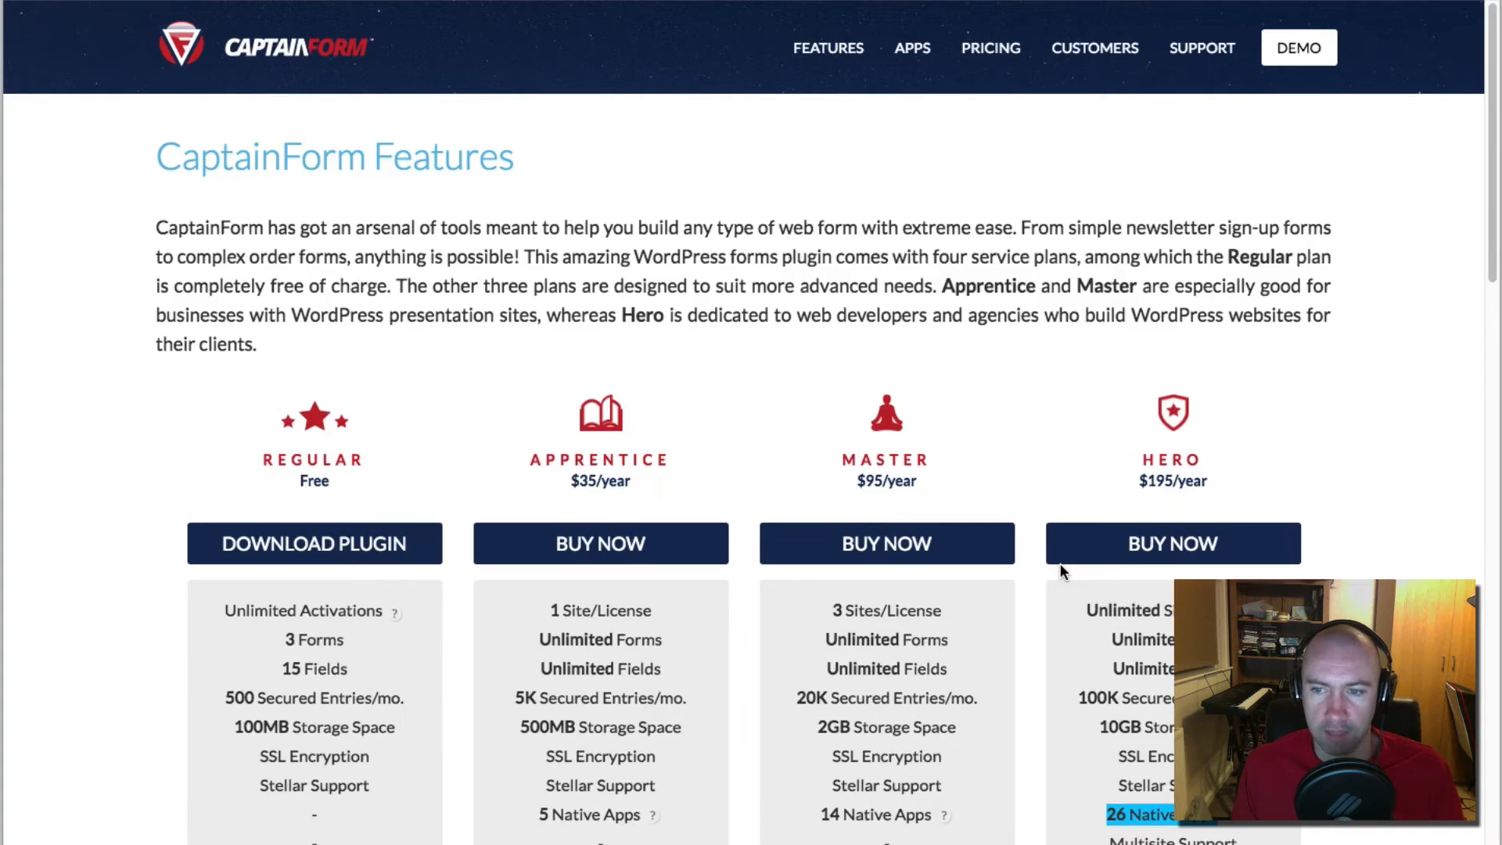
scroll(1060, 563, down, 3)
click(1283, 560)
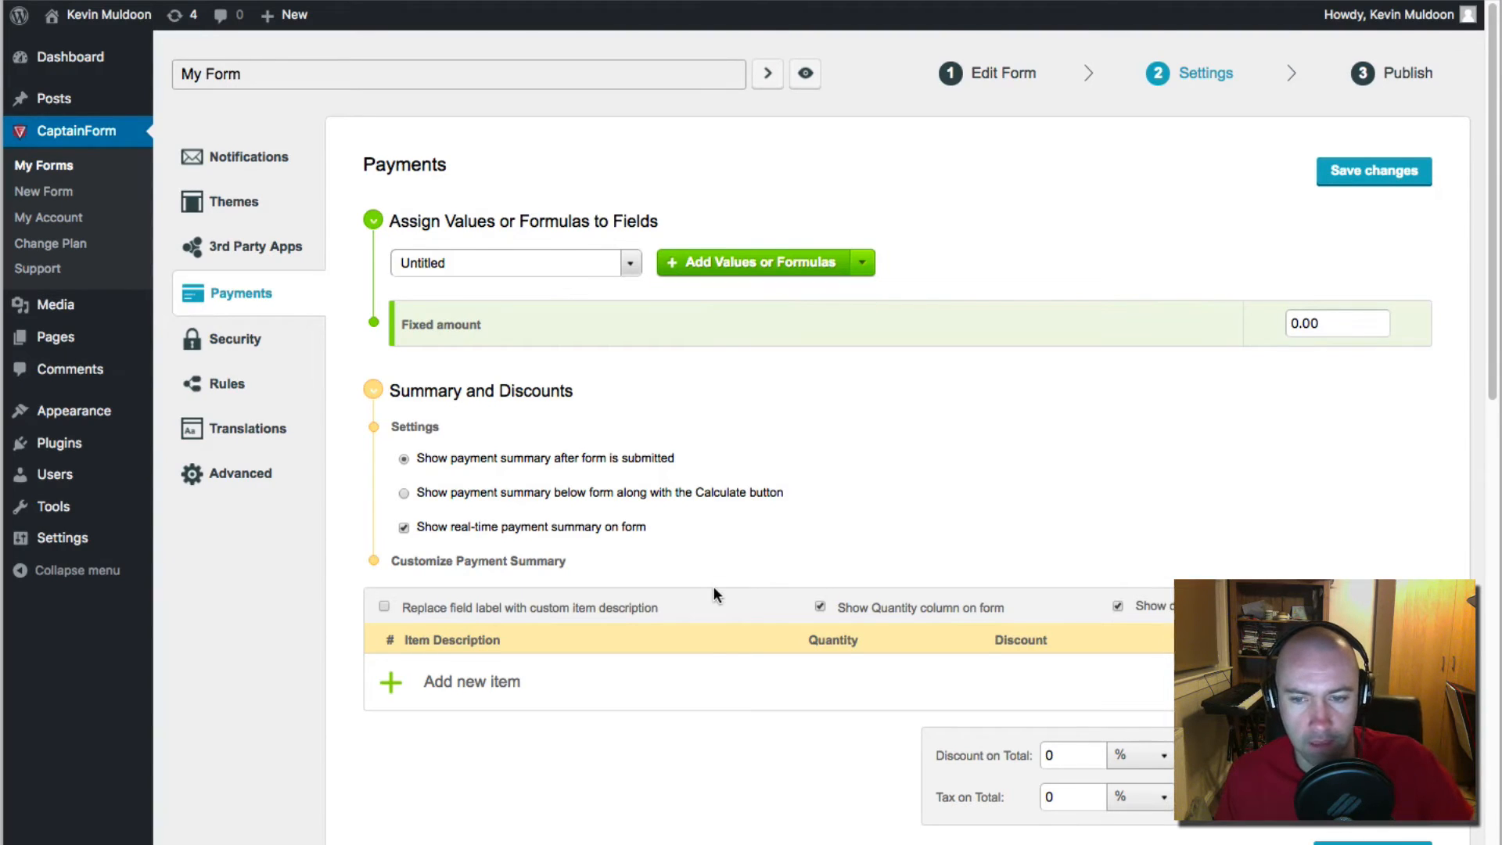
Step: Look through the available payment gateways and add PayPal as a payment gateway for the form
scroll(714, 585, down, 1)
scroll(713, 593, down, 6)
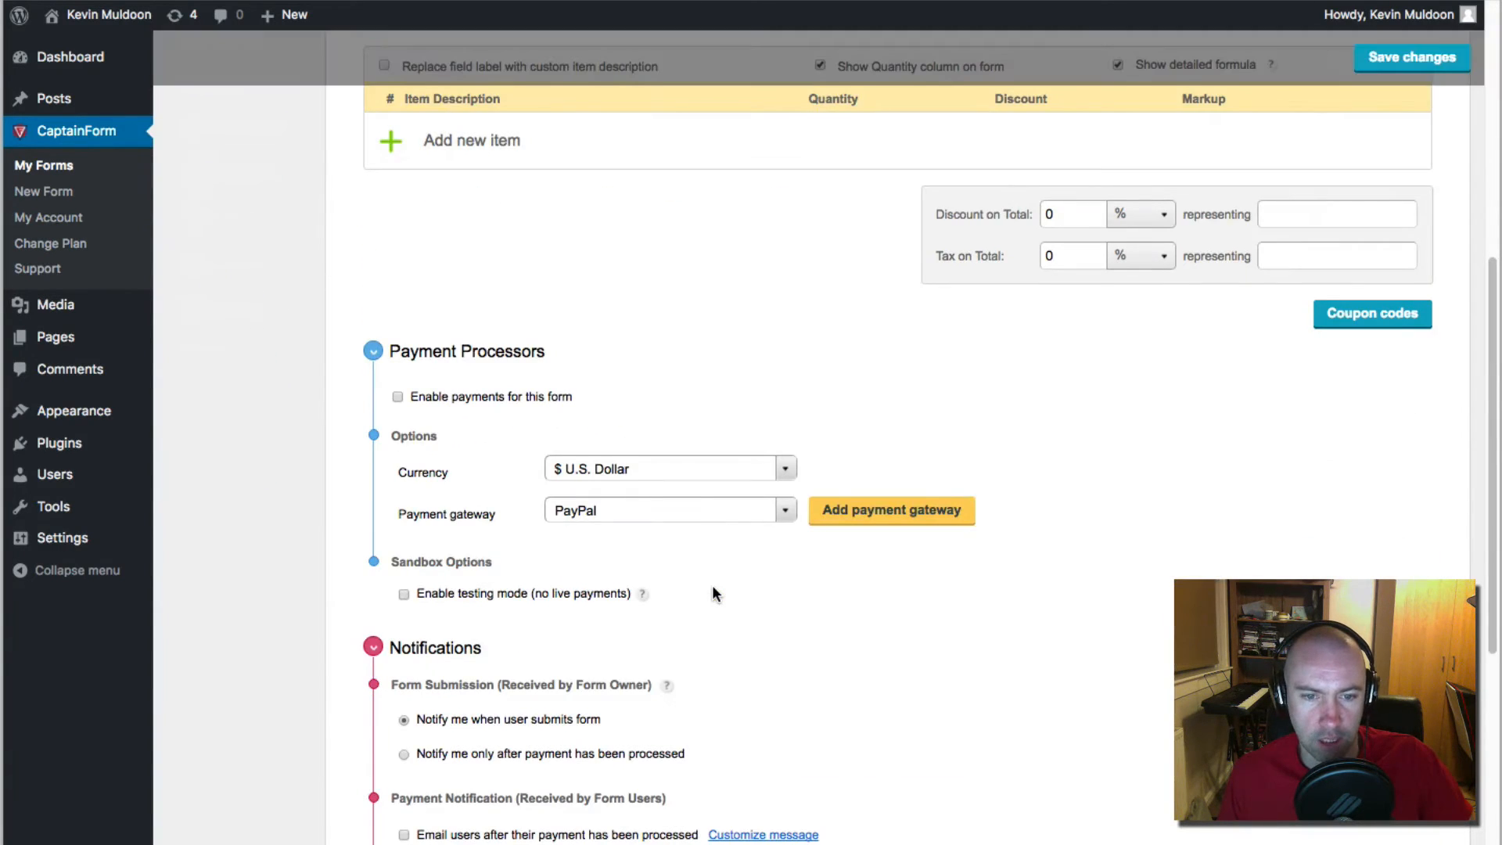
click(702, 509)
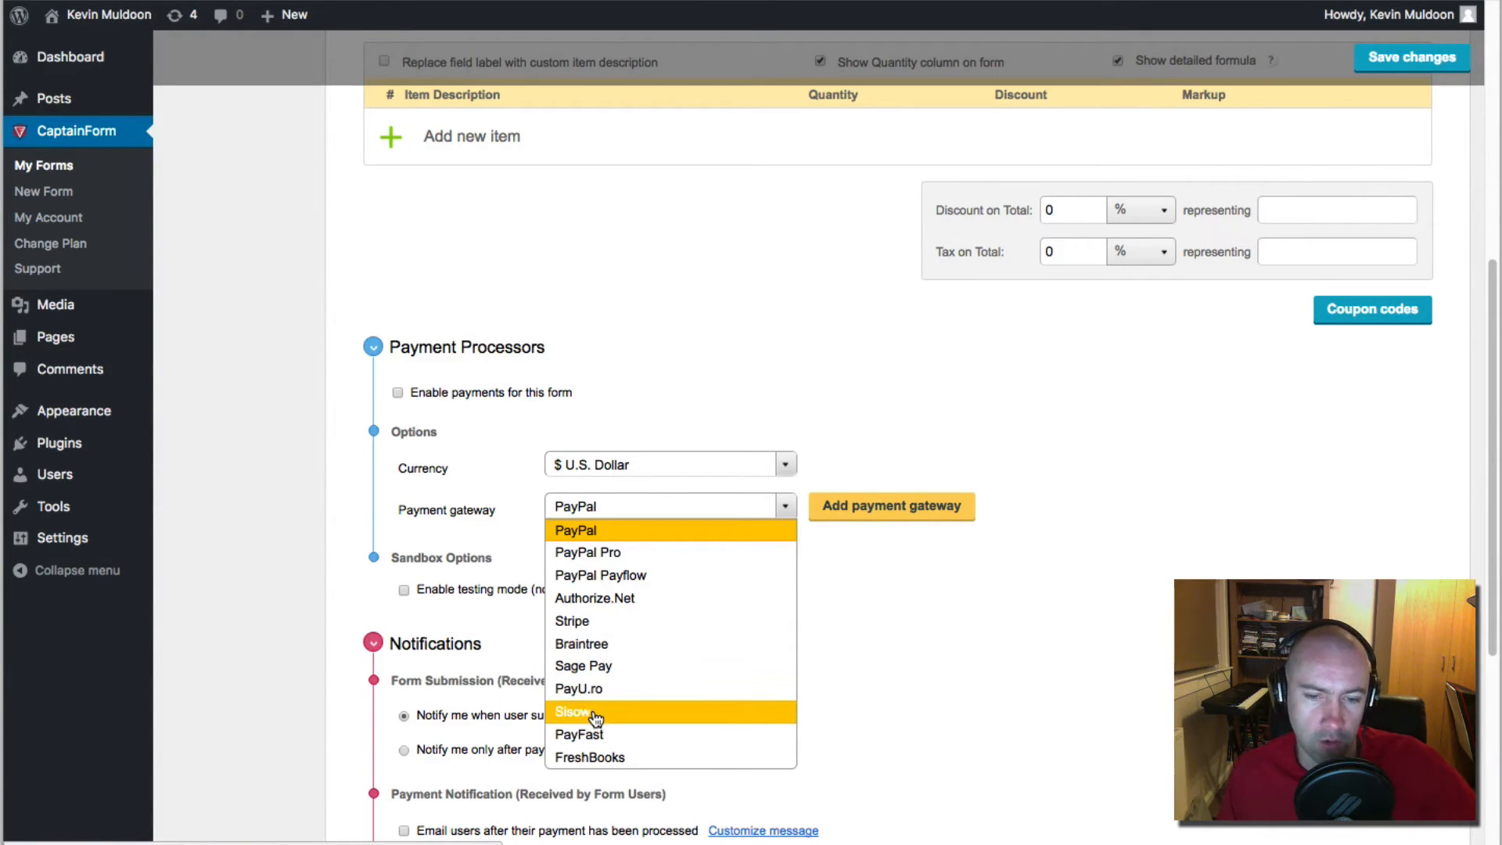
click(936, 678)
click(888, 516)
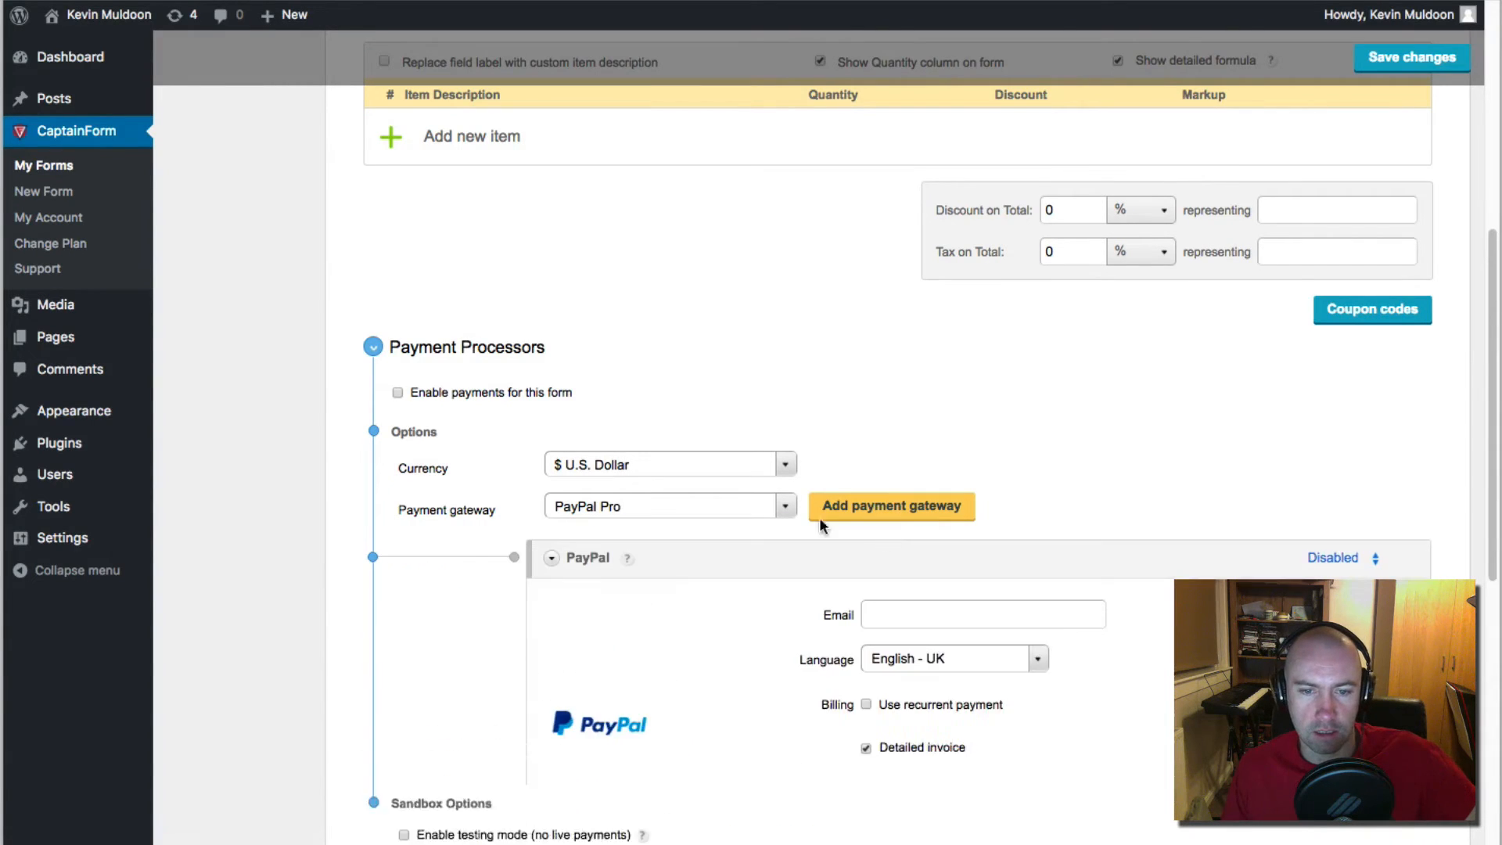
Step: Select PayPal Payflow as the gateway option without adding it, and remove the PayPal gateway from the form
scroll(786, 579, down, 8)
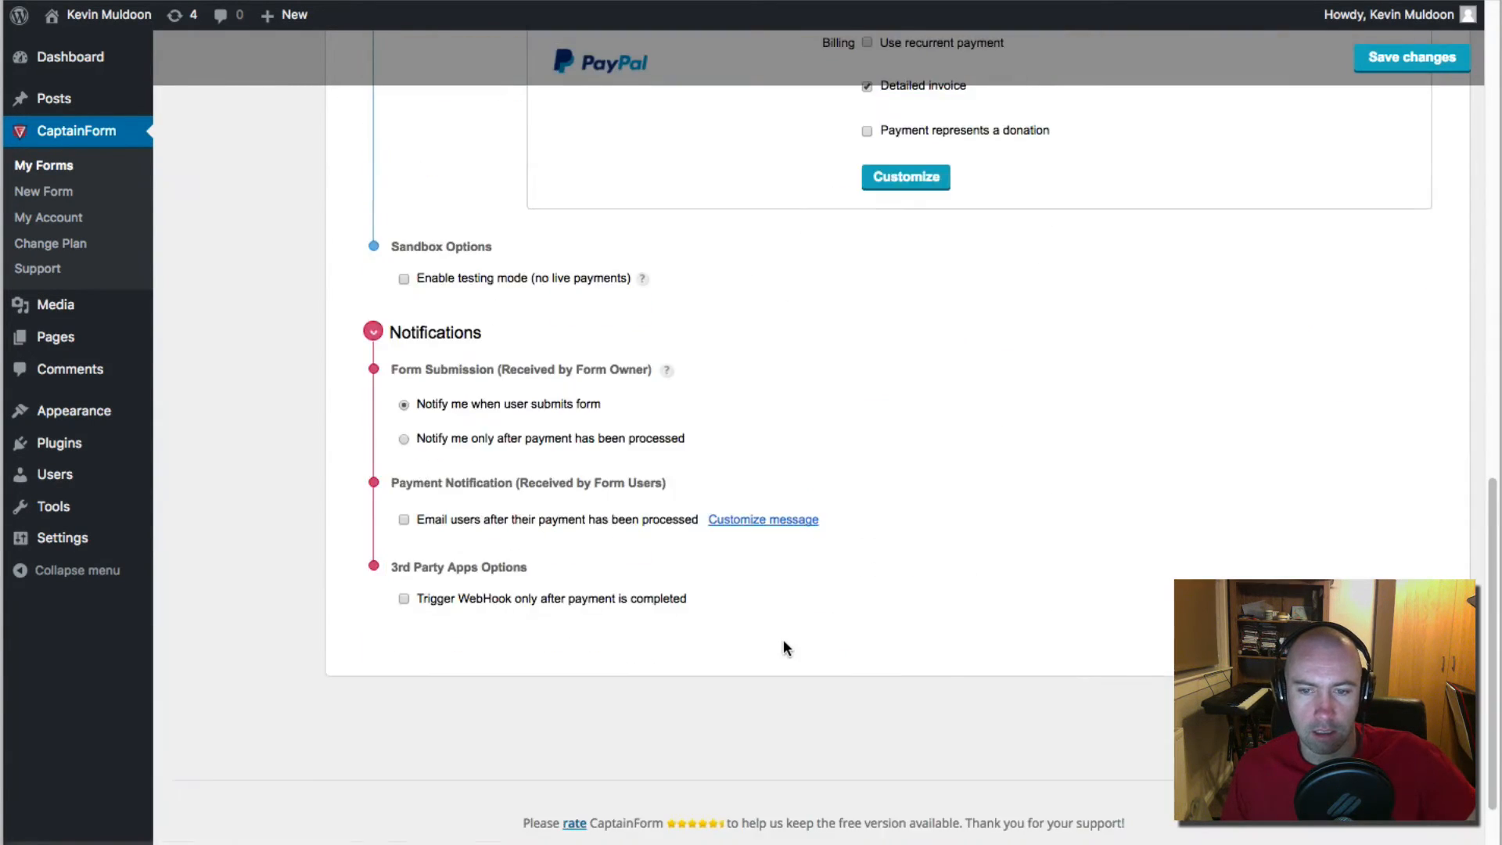
scroll(782, 640, up, 8)
click(786, 483)
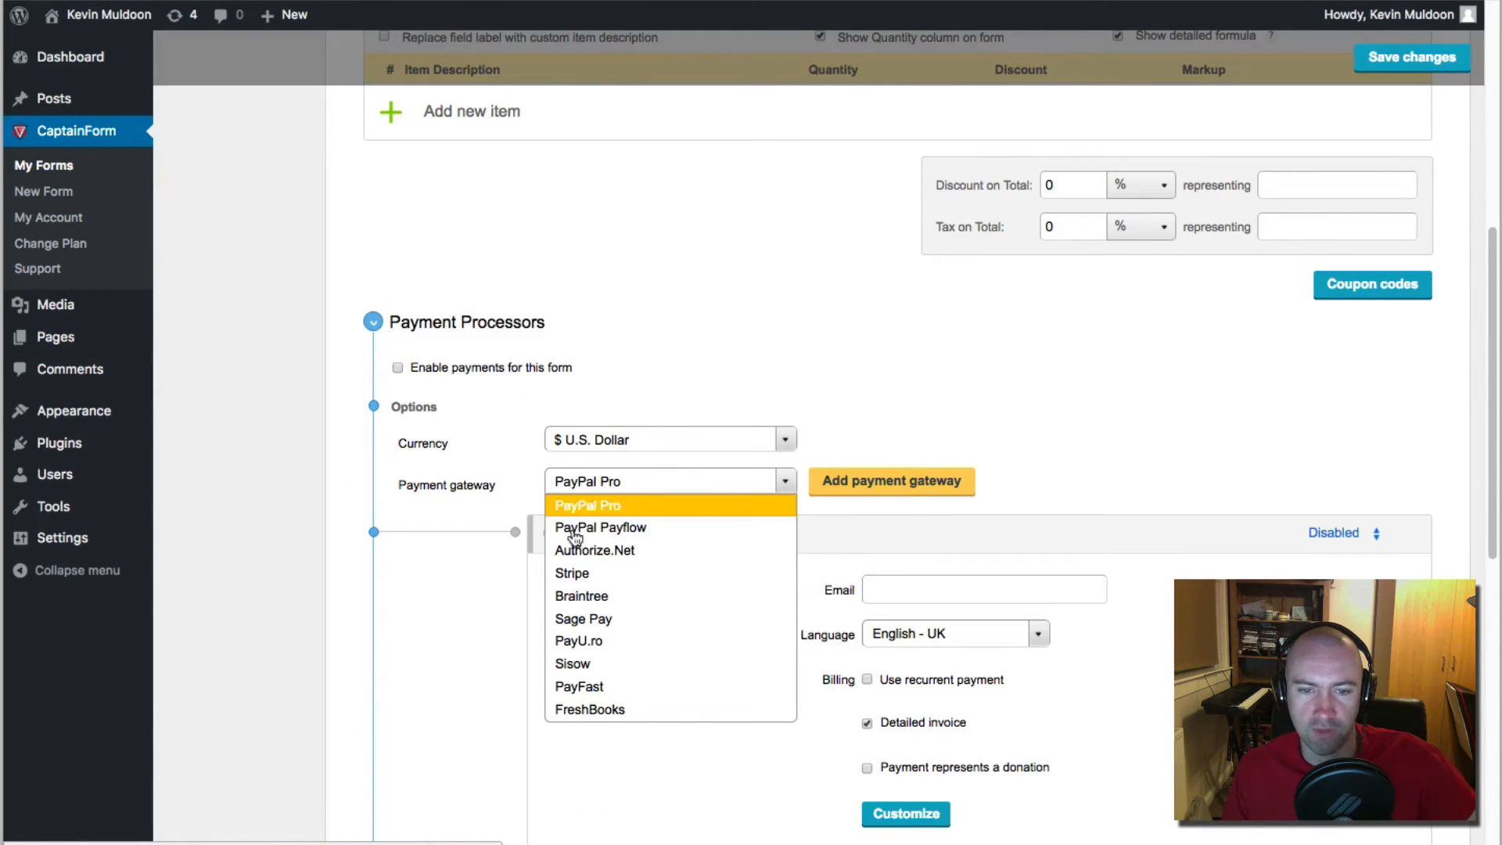
click(617, 529)
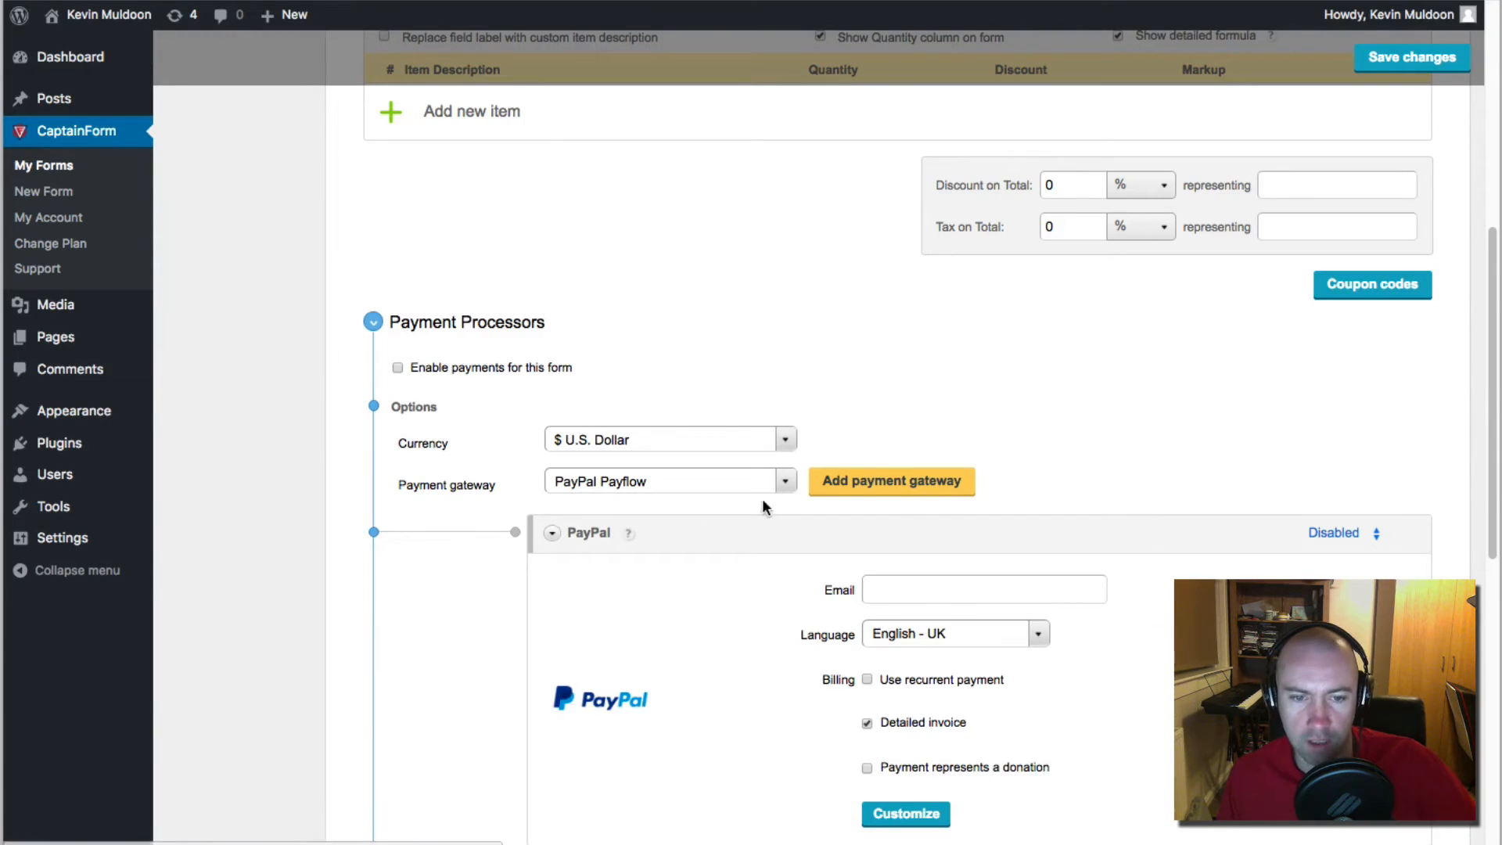
scroll(1456, 460, down, 1)
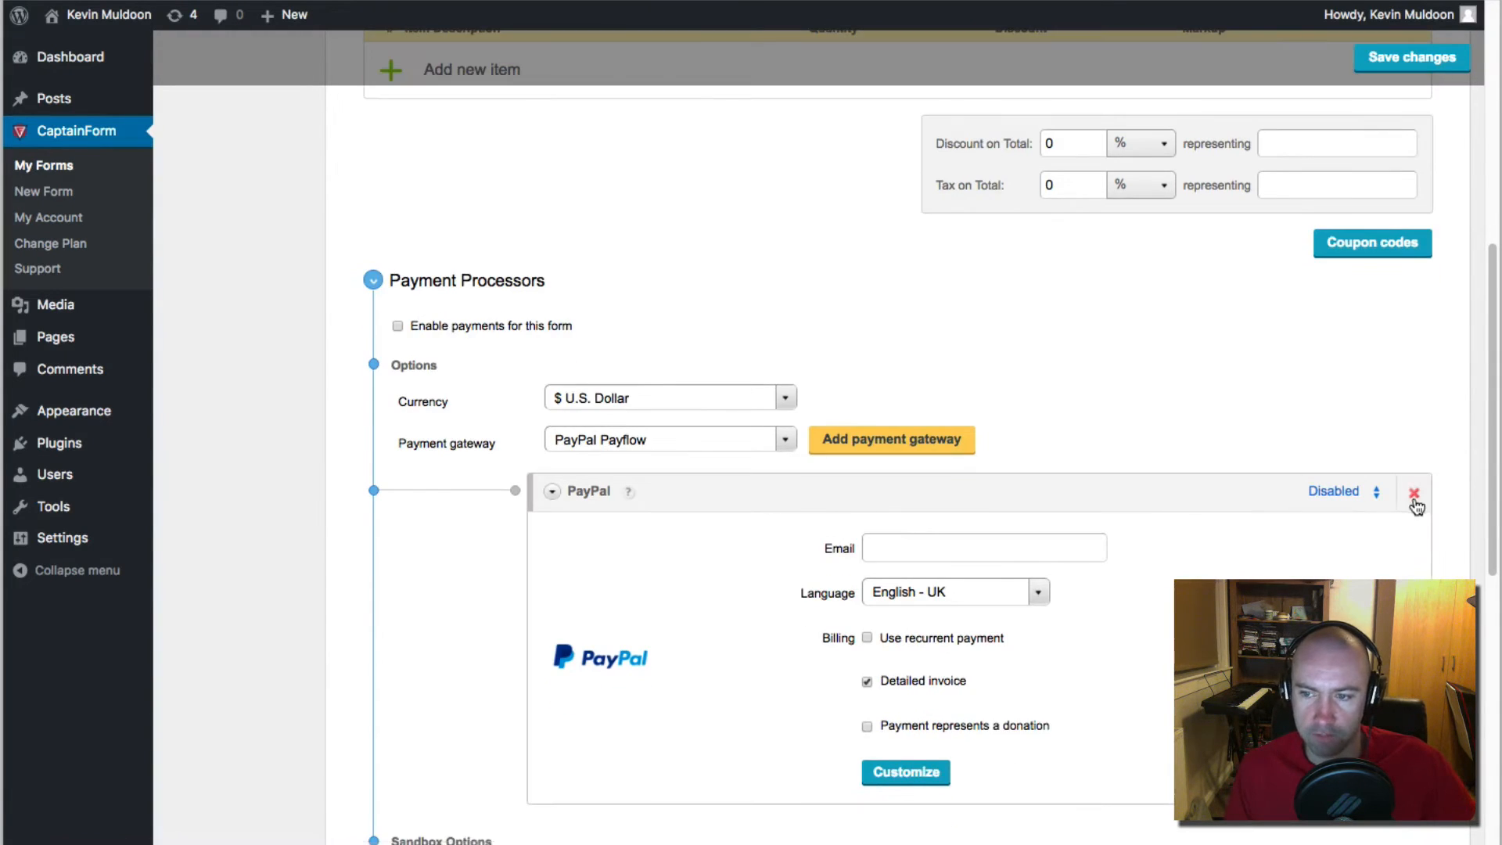
click(1416, 505)
click(868, 179)
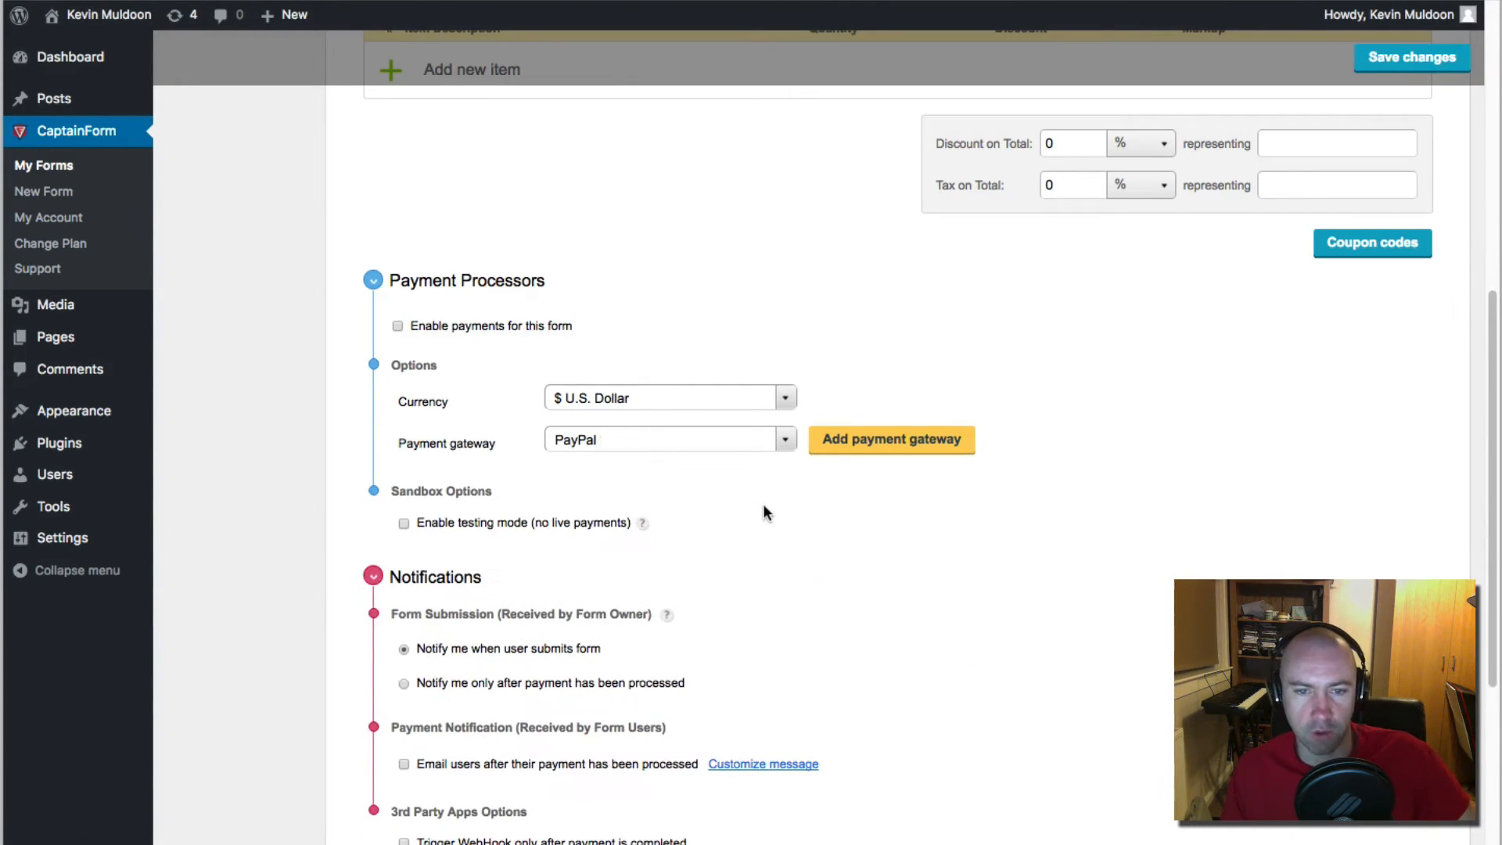
Step: Review the form's payment settings, including field values, payment summary, payment processors and notification options
scroll(711, 627, down, 4)
scroll(711, 618, up, 12)
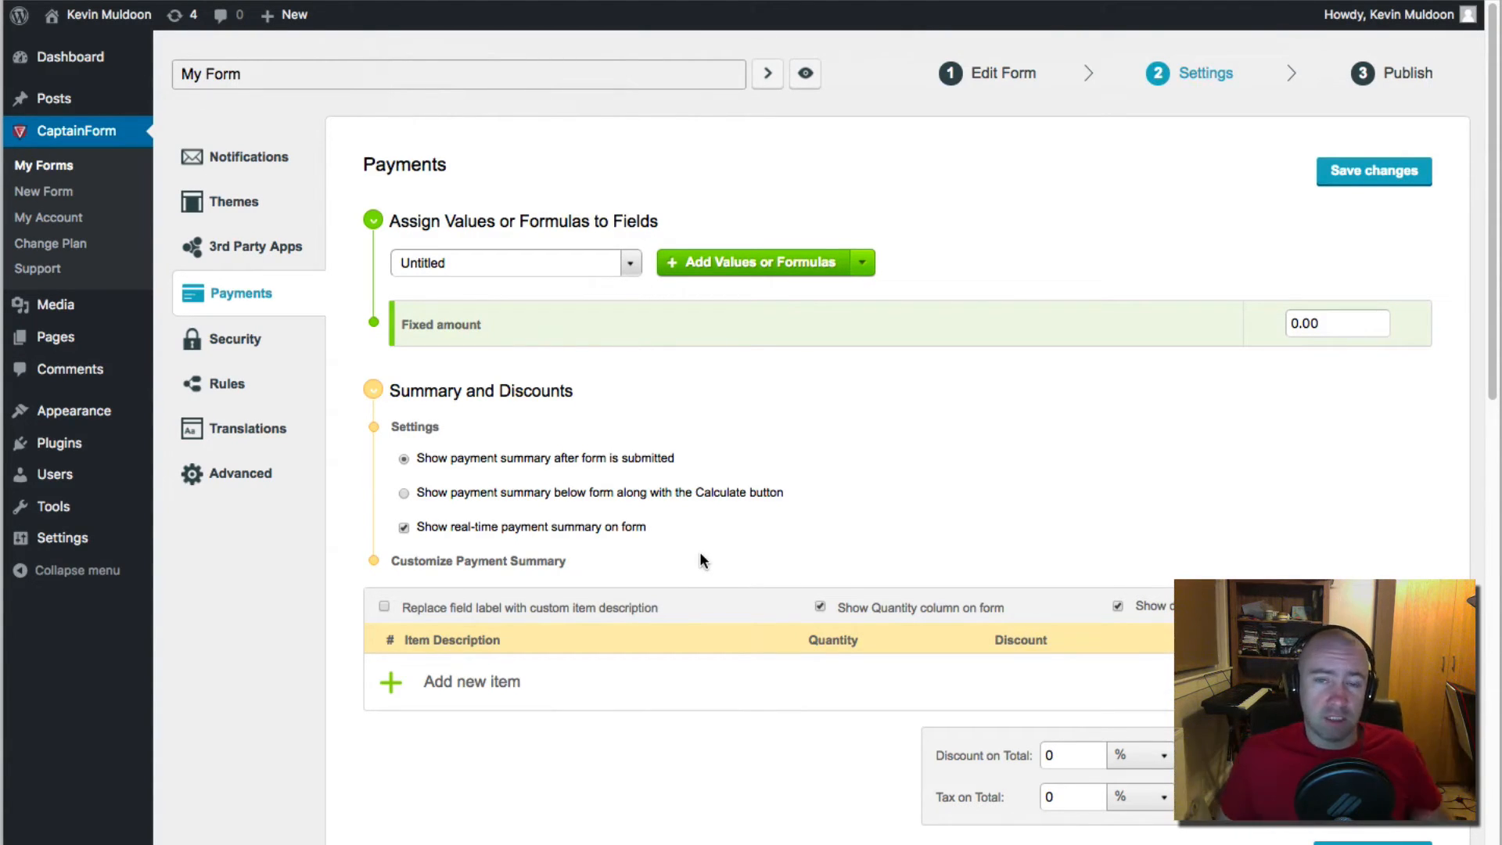
scroll(699, 552, down, 9)
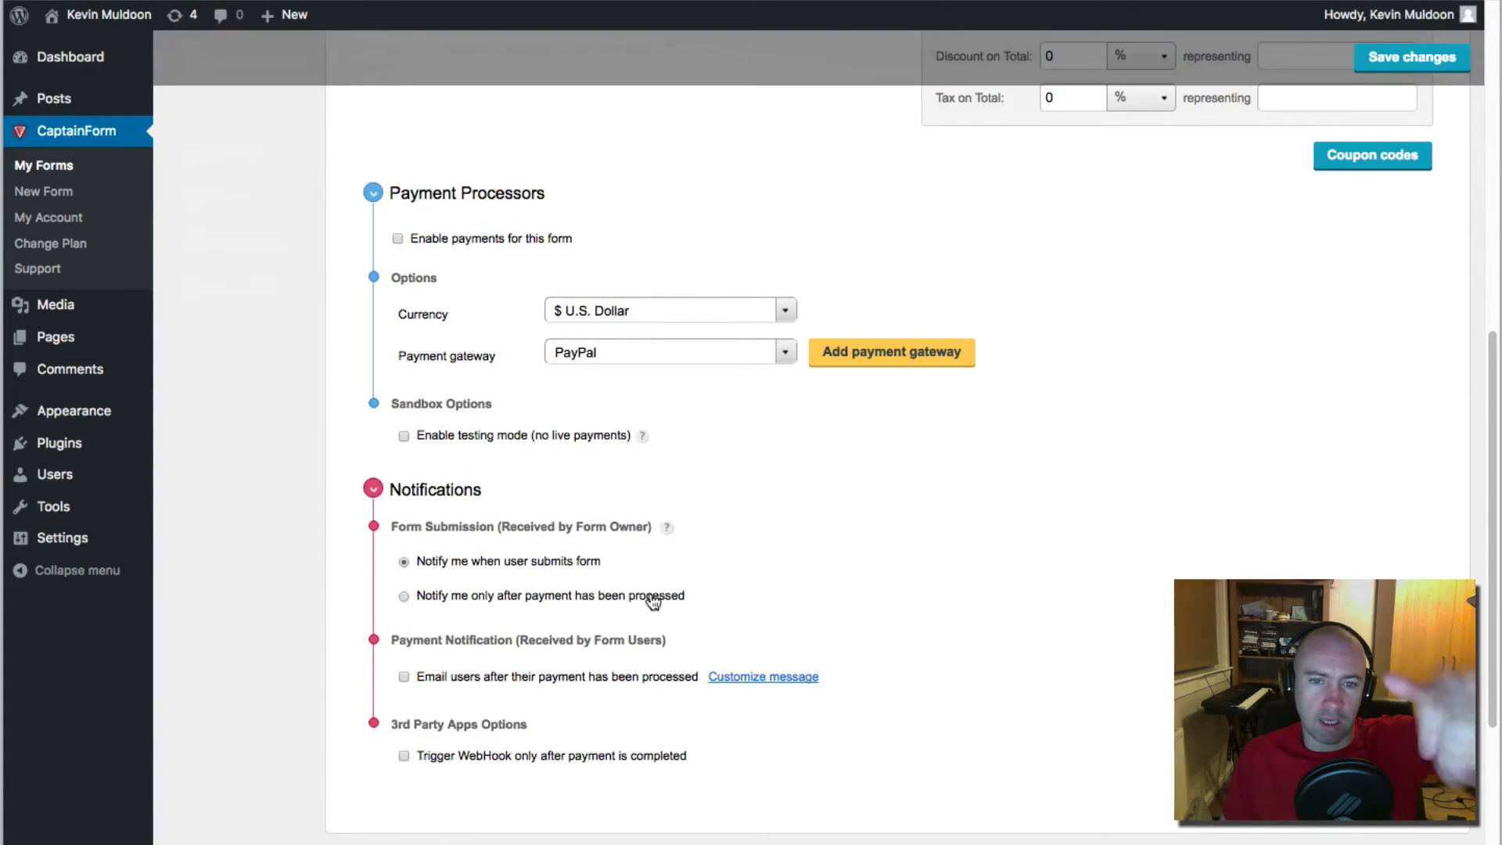
scroll(652, 602, up, 1)
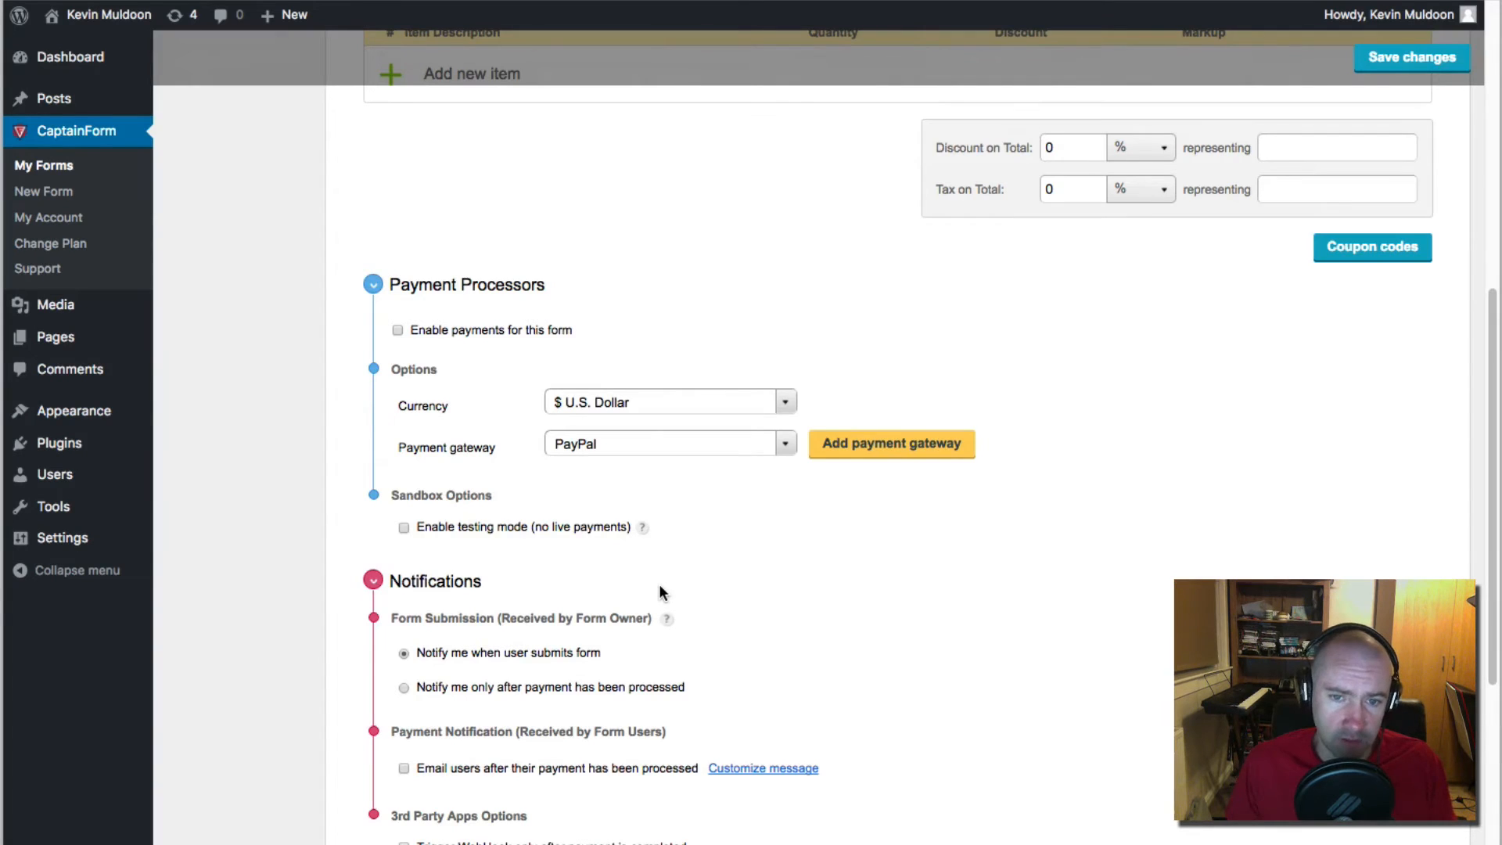
scroll(674, 590, up, 2)
scroll(674, 589, down, 7)
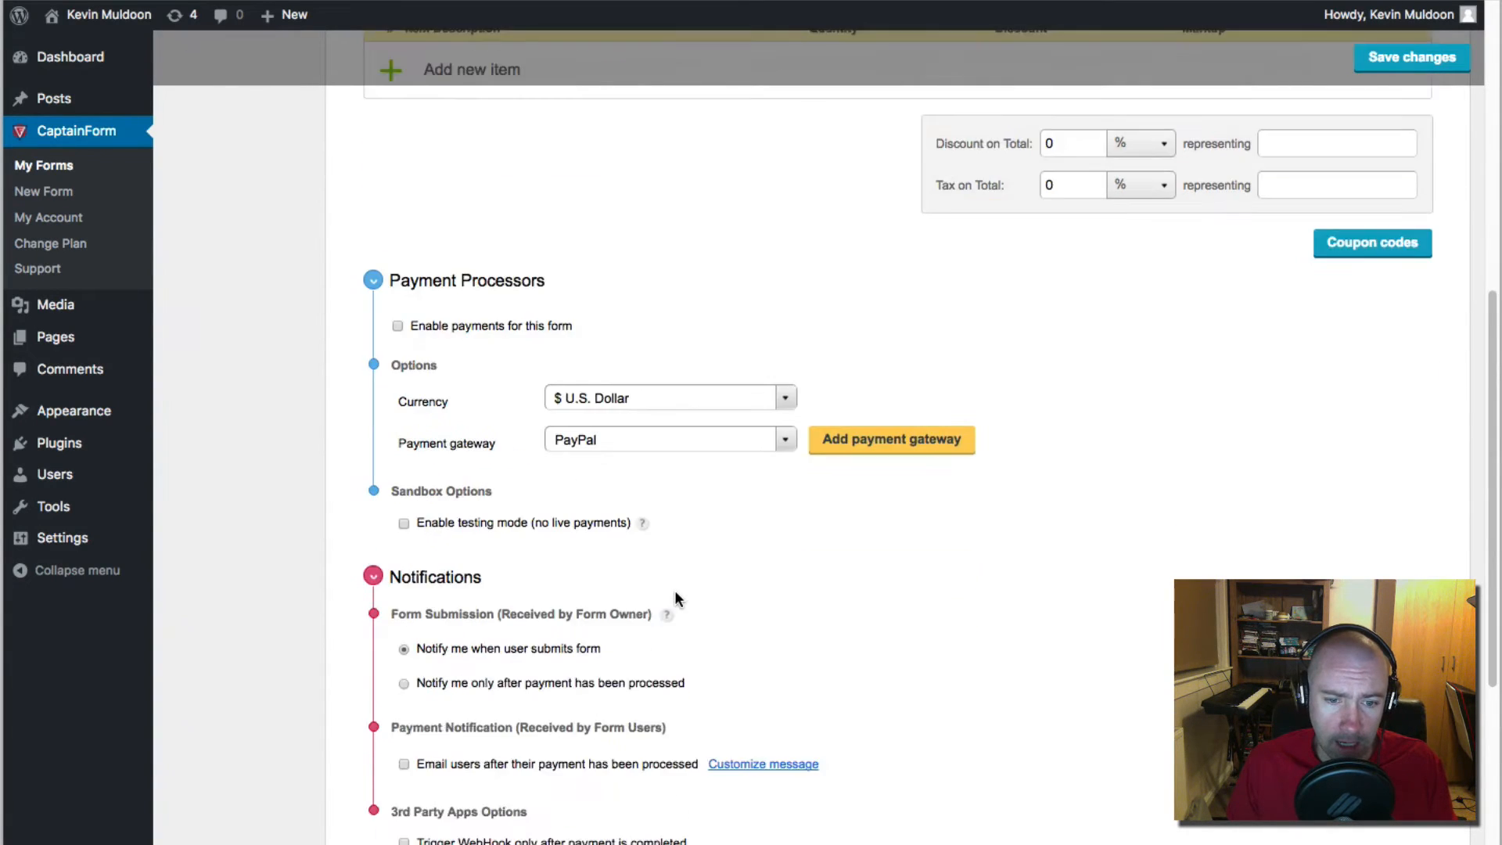
scroll(677, 627, up, 4)
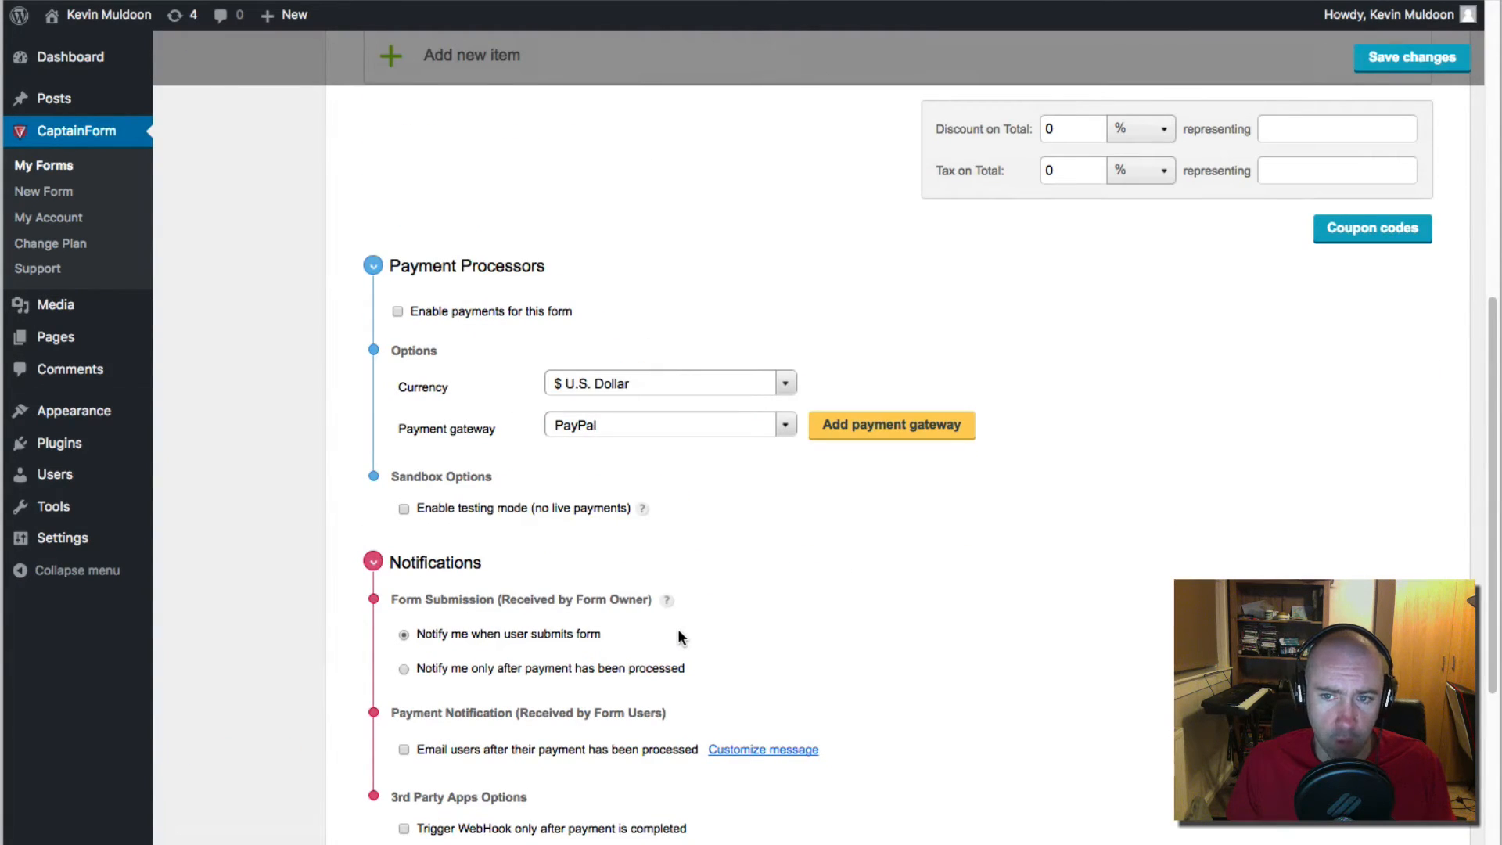
scroll(678, 635, up, 6)
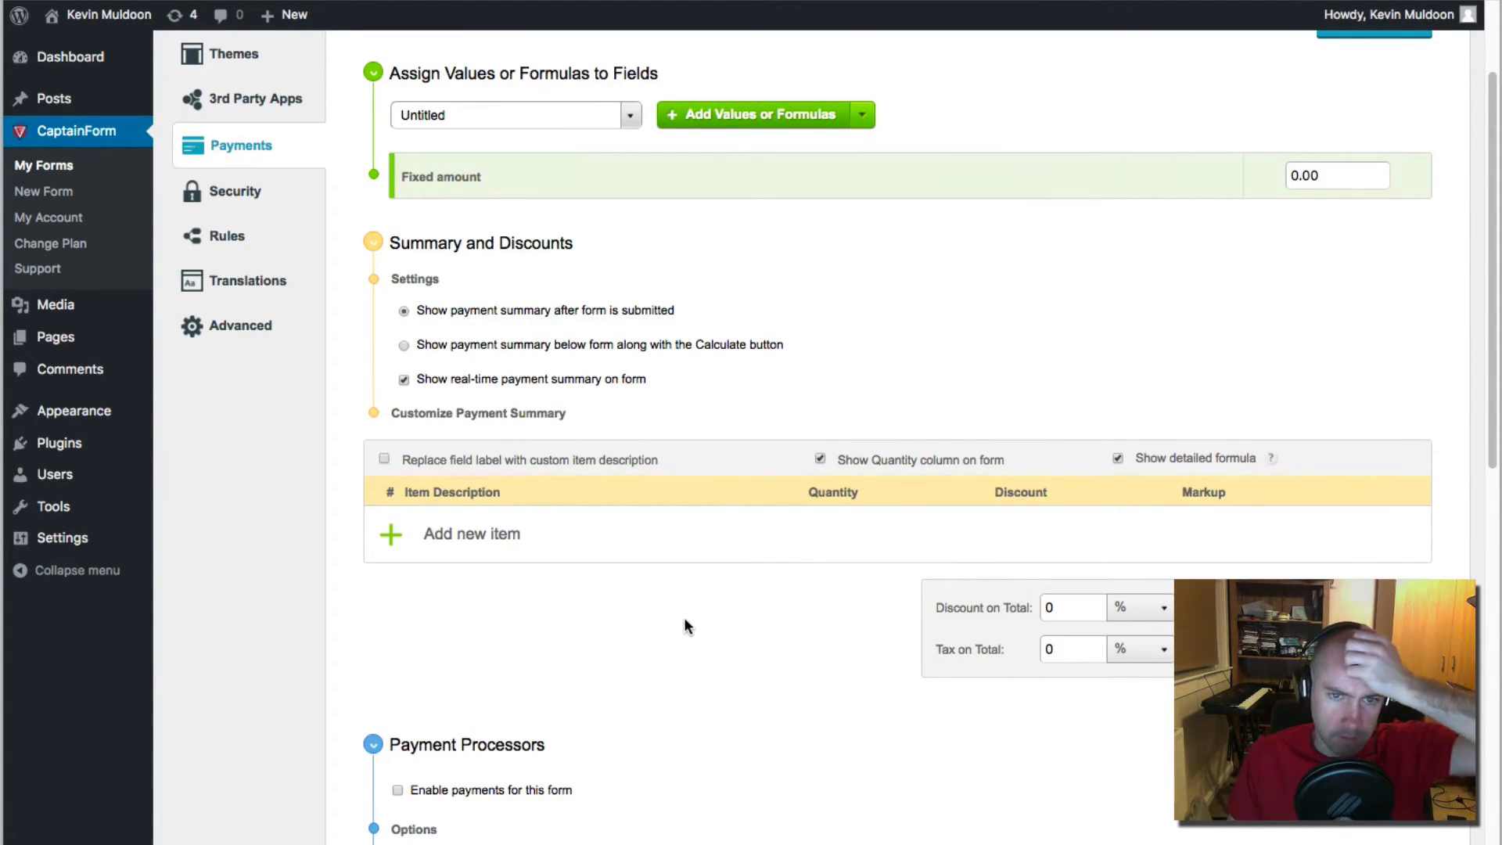
Step: Add payment values for the first untitled field under Assign Values or Formulas to Fields
click(496, 118)
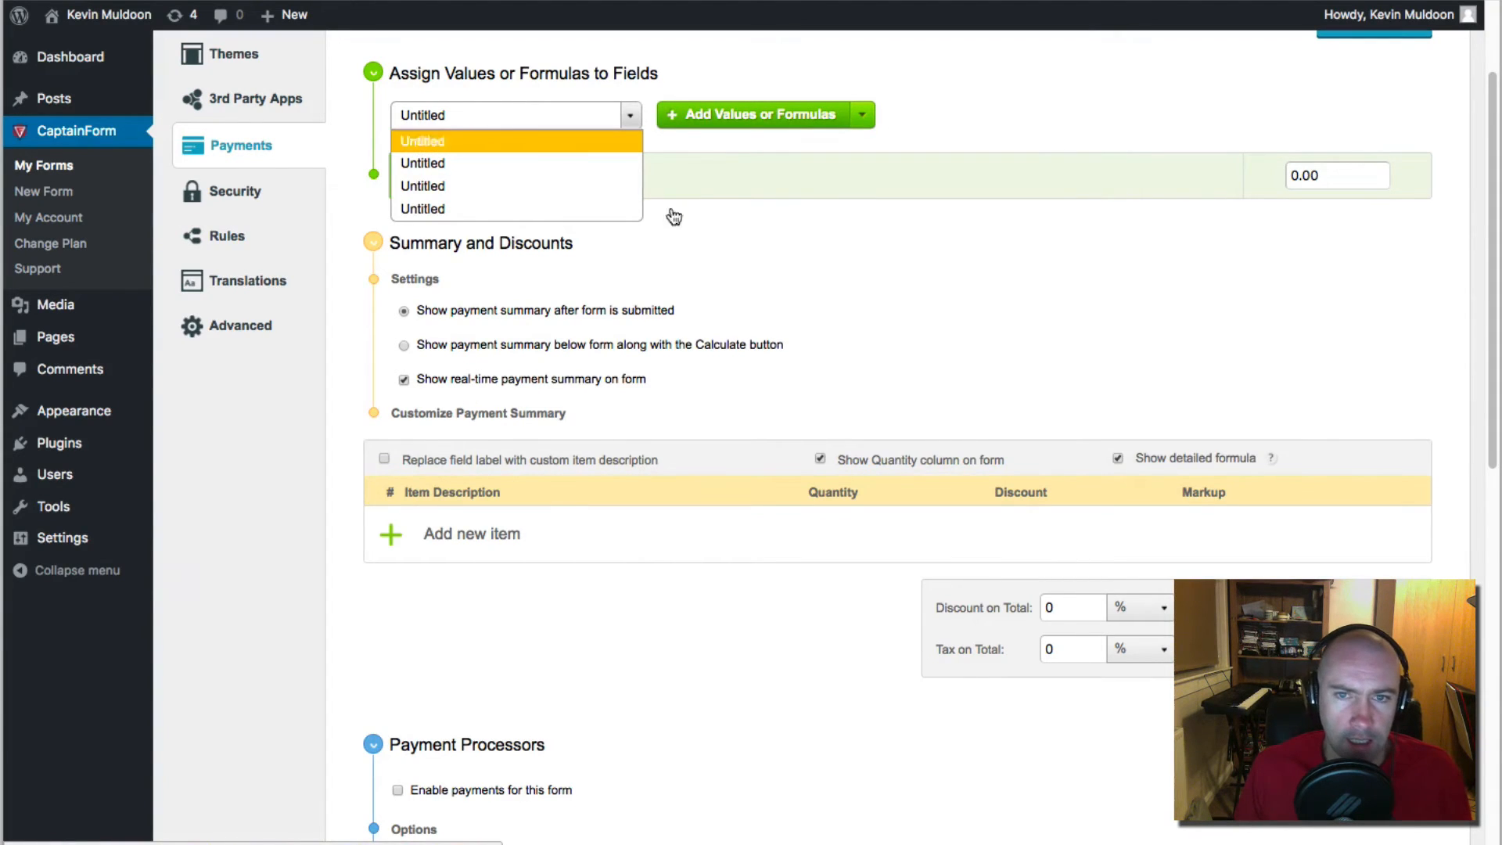
mouse_move(858, 122)
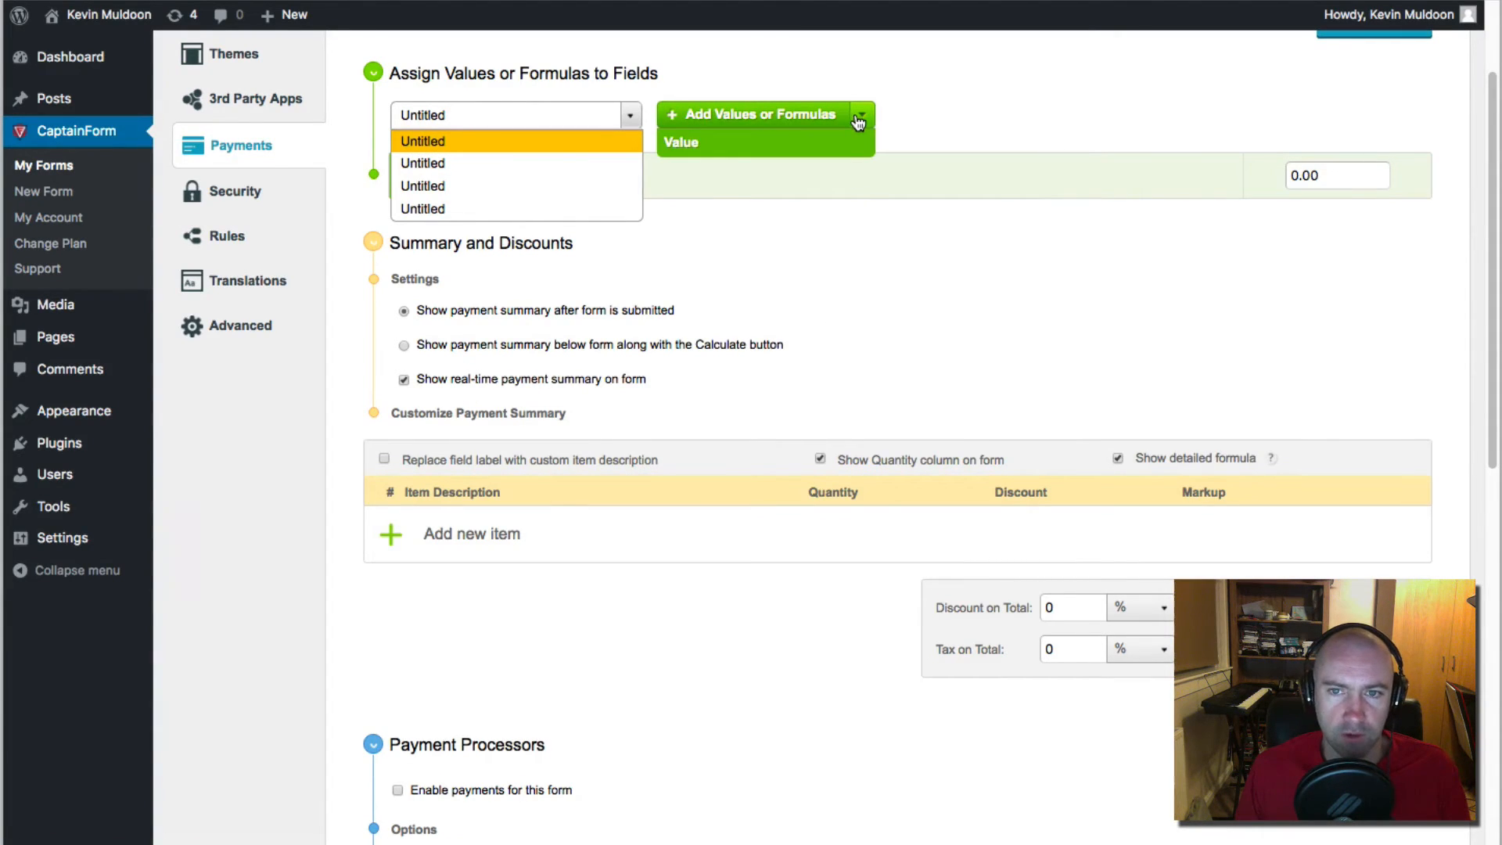
click(789, 122)
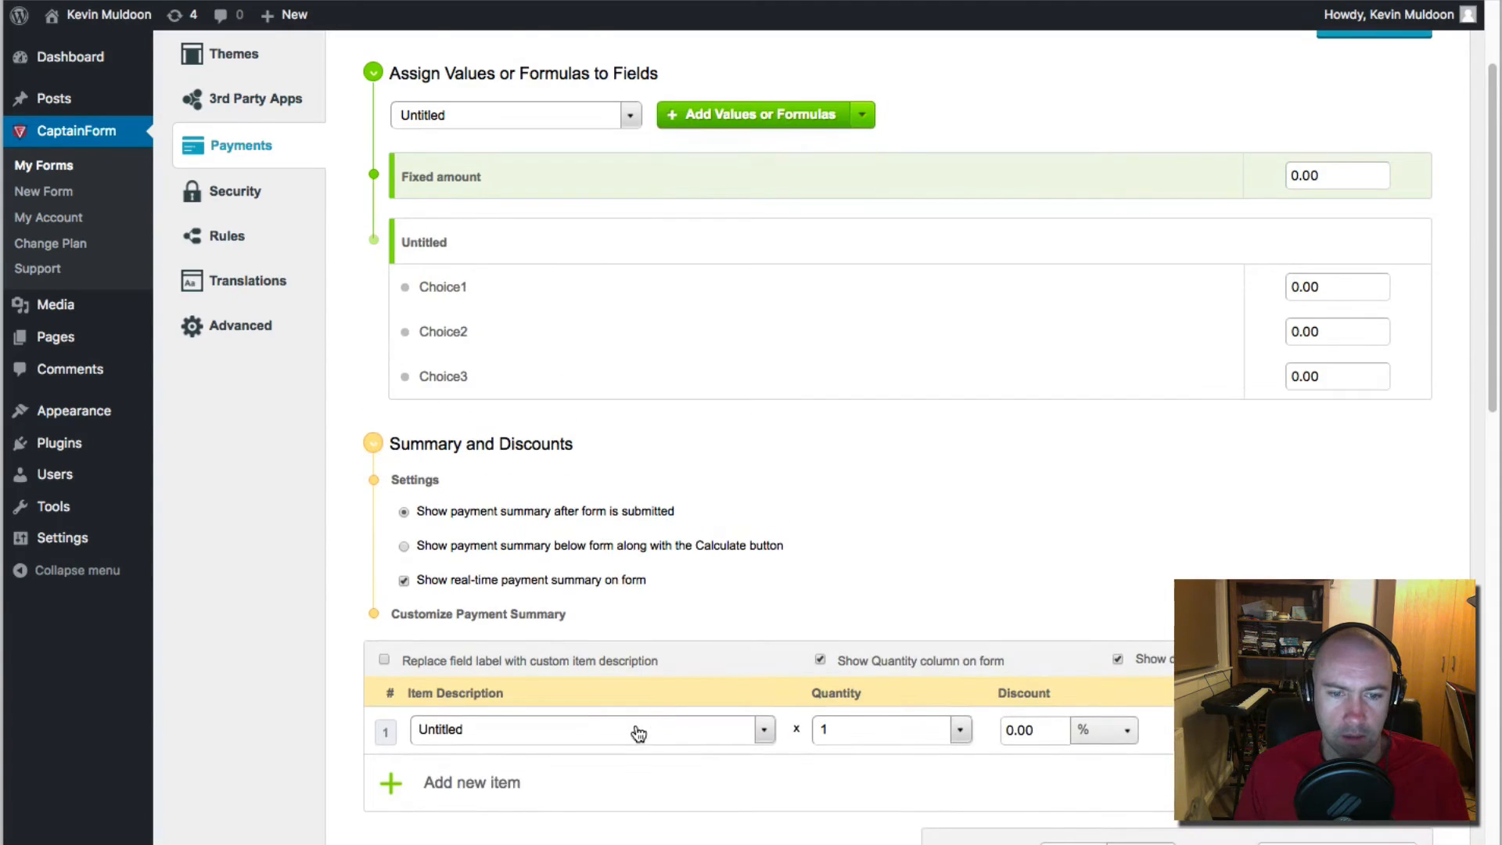
Step: Choose the first untitled field as the payment summary's item description and check the discount unit options
scroll(635, 731, down, 3)
click(525, 593)
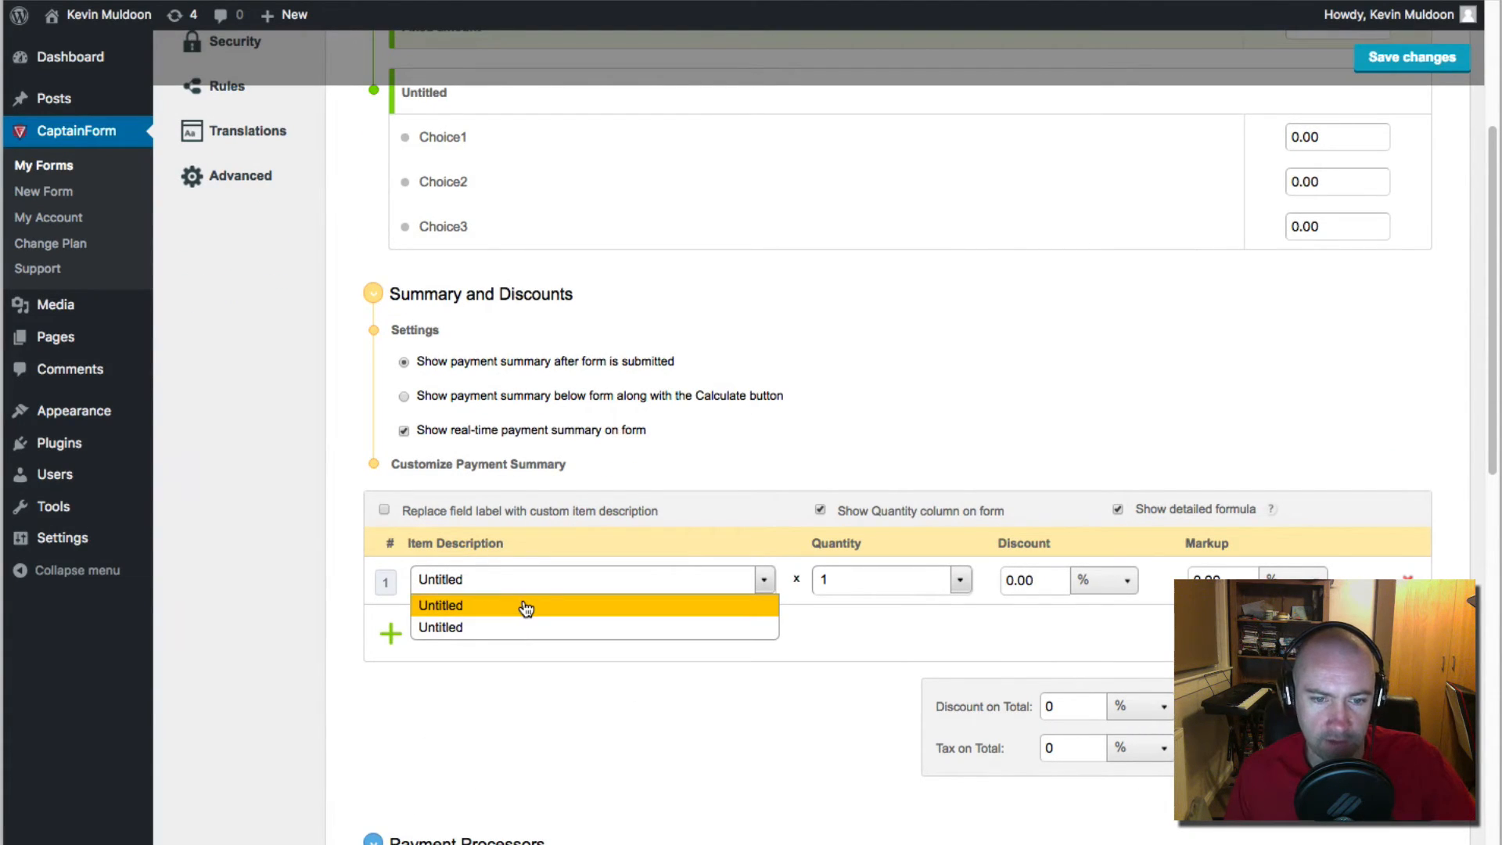
click(525, 606)
click(1078, 580)
click(1080, 580)
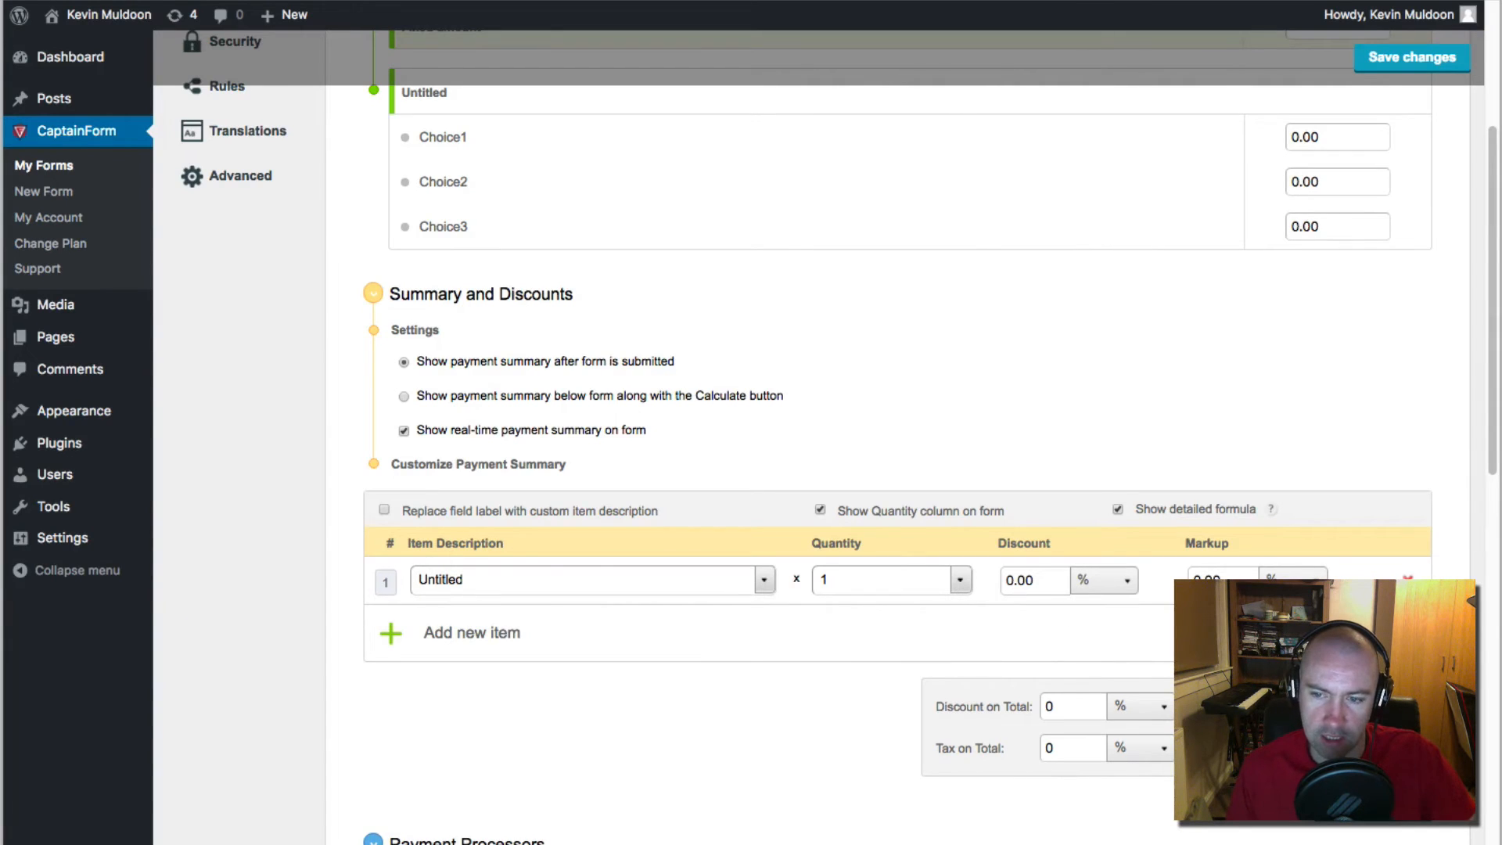
Step: Examine the payment processor, sandbox, notification and WebHook options of the form's payment settings
scroll(1110, 591, down, 5)
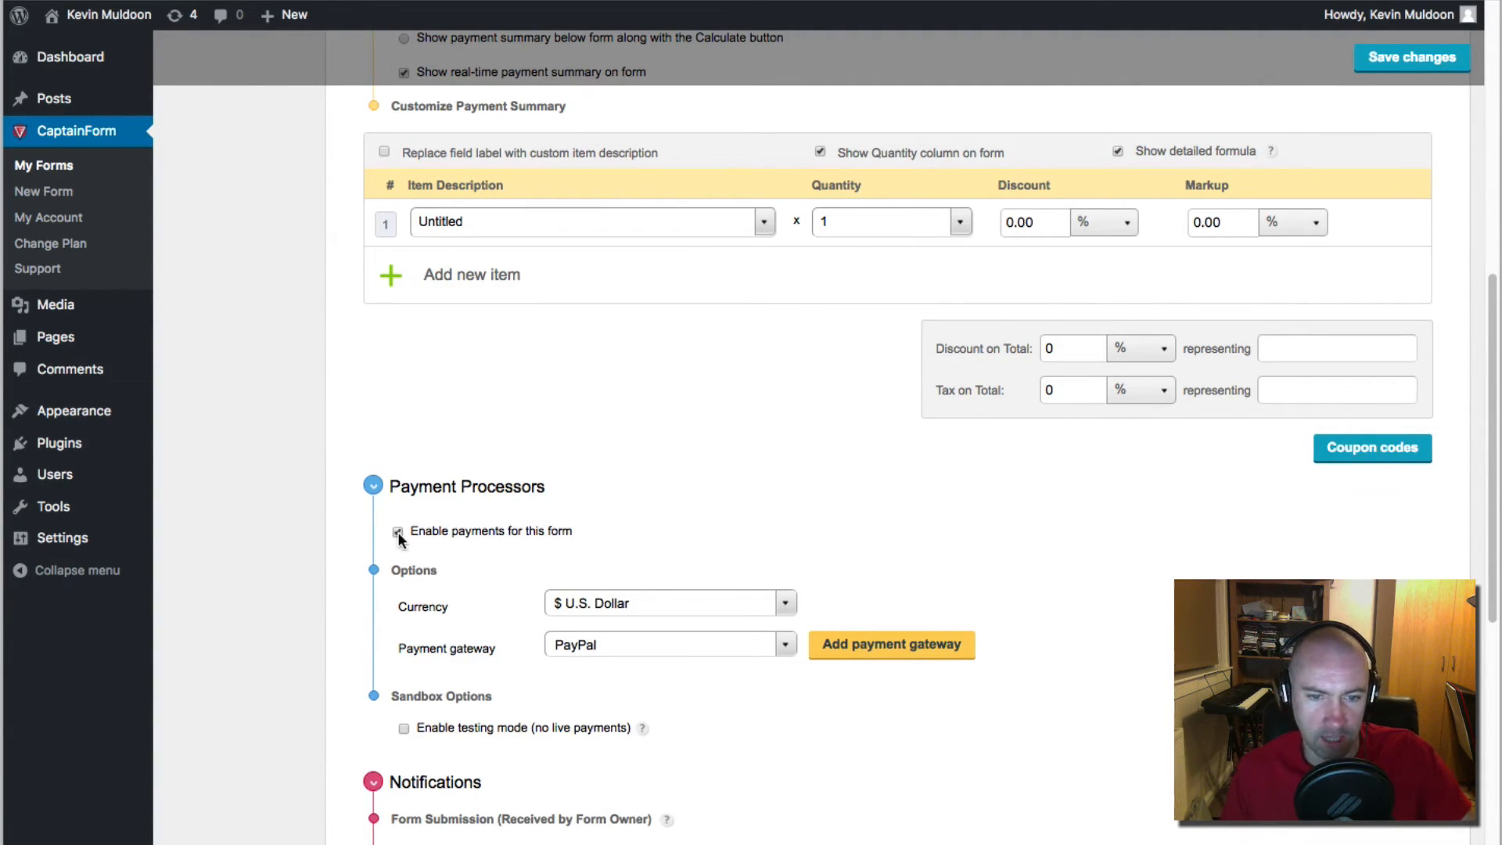
scroll(401, 532, down, 4)
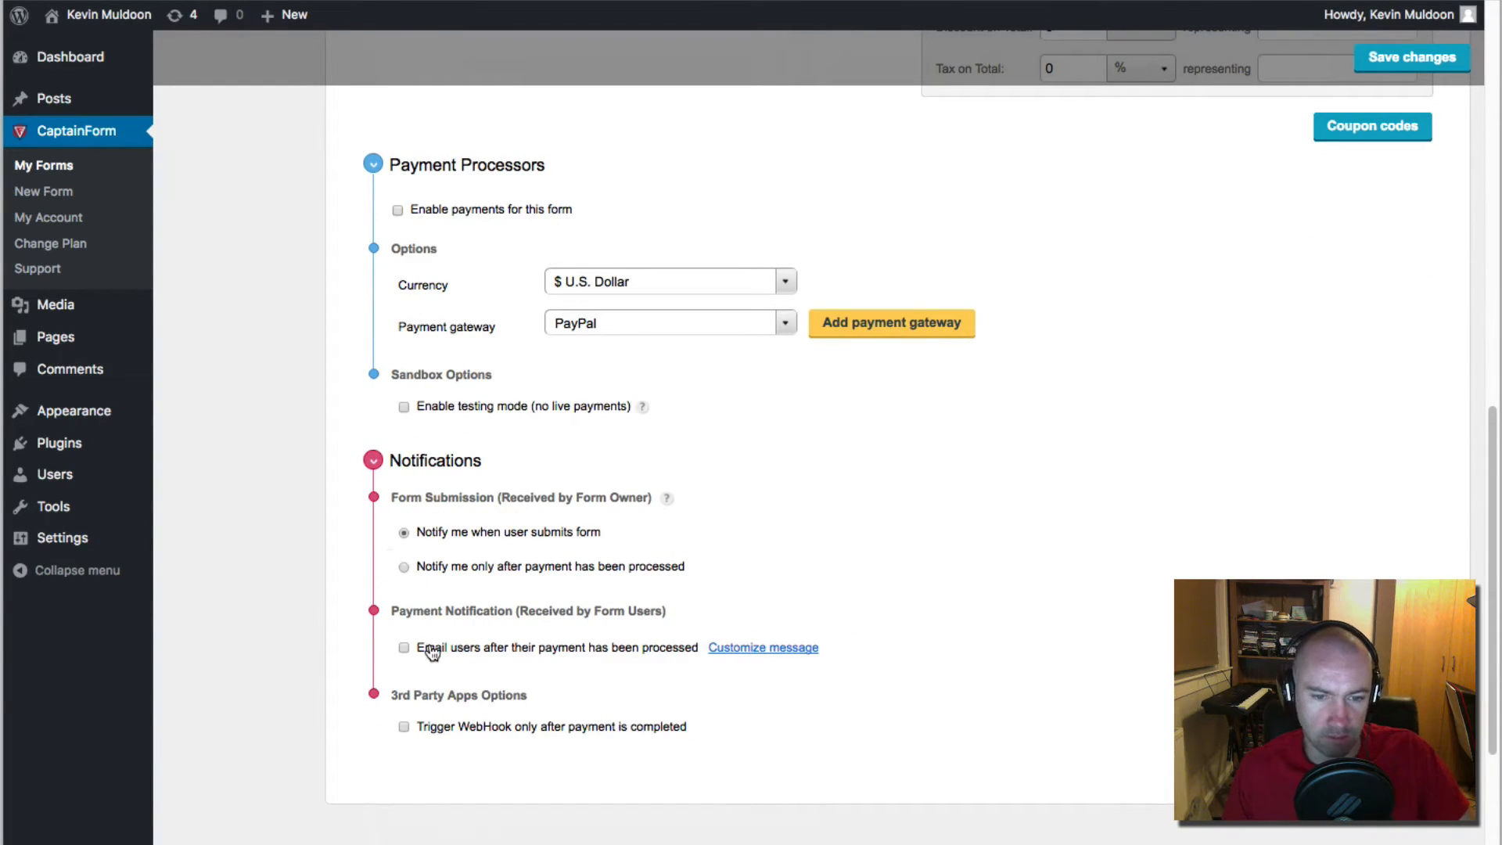
scroll(439, 724, up, 9)
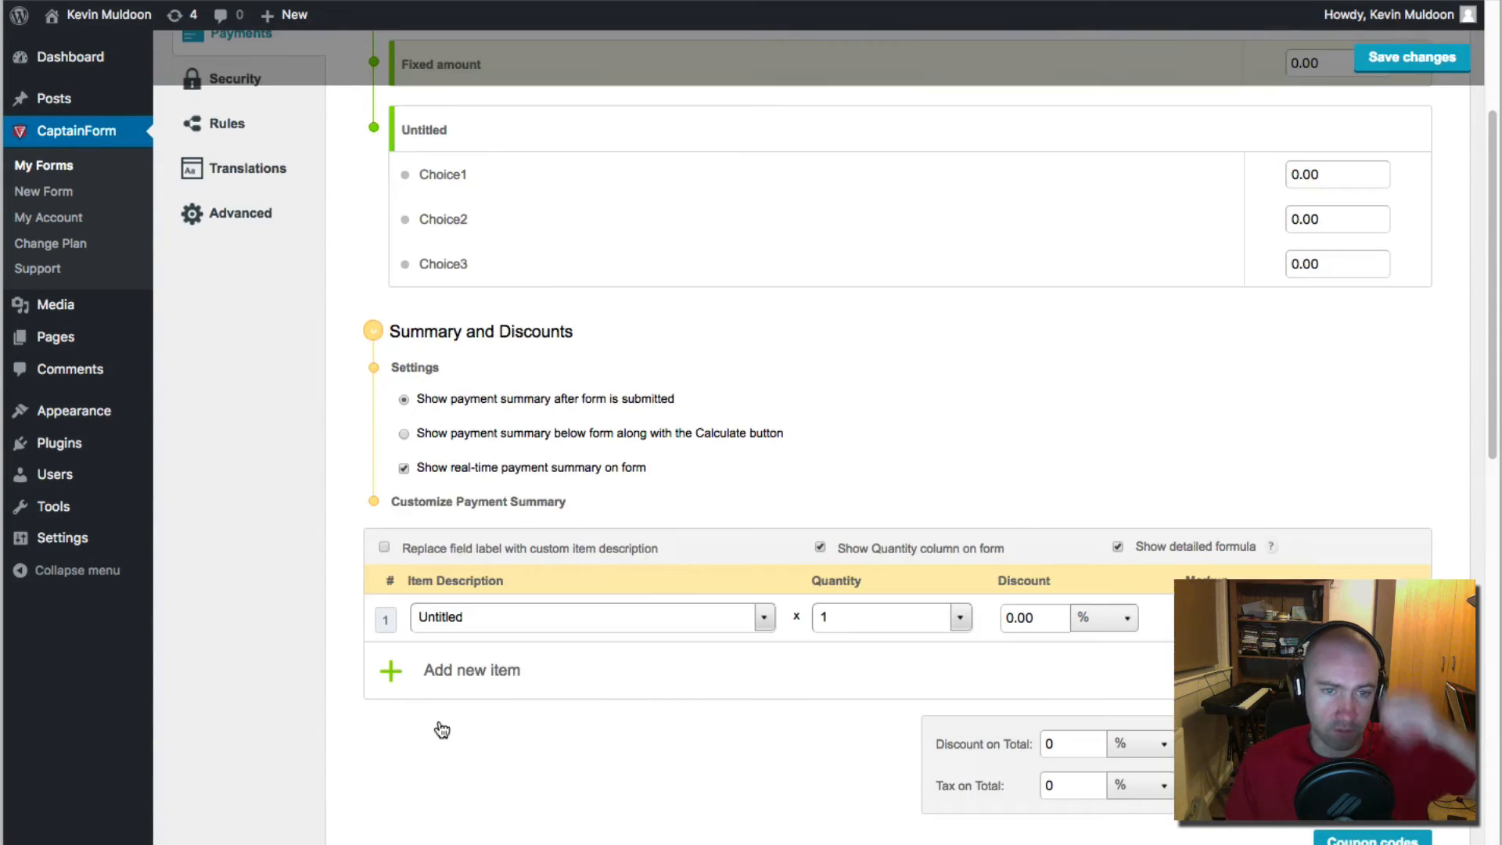
scroll(439, 722, down, 10)
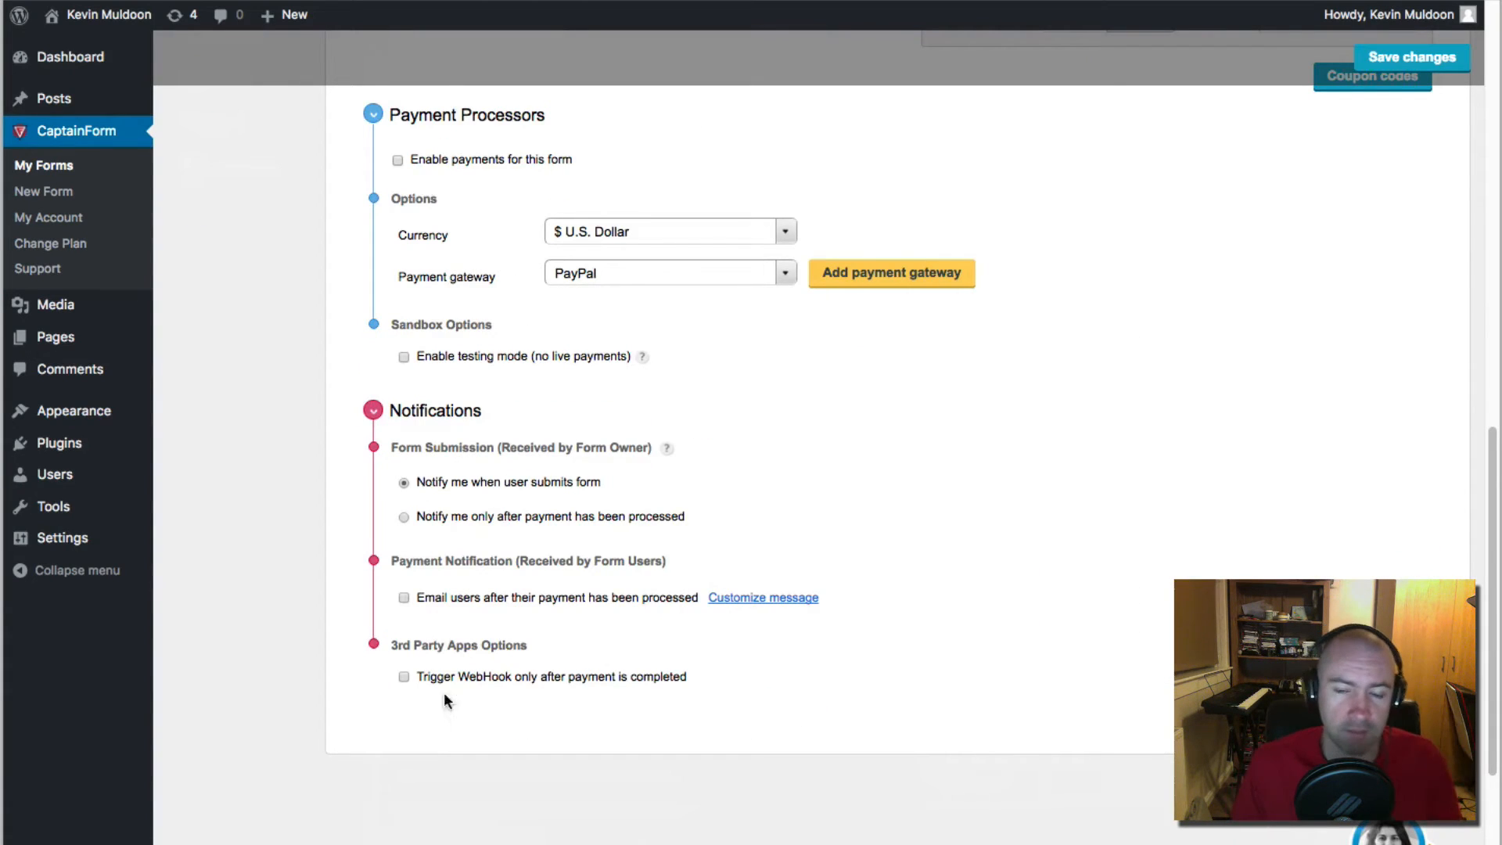
scroll(457, 594, up, 12)
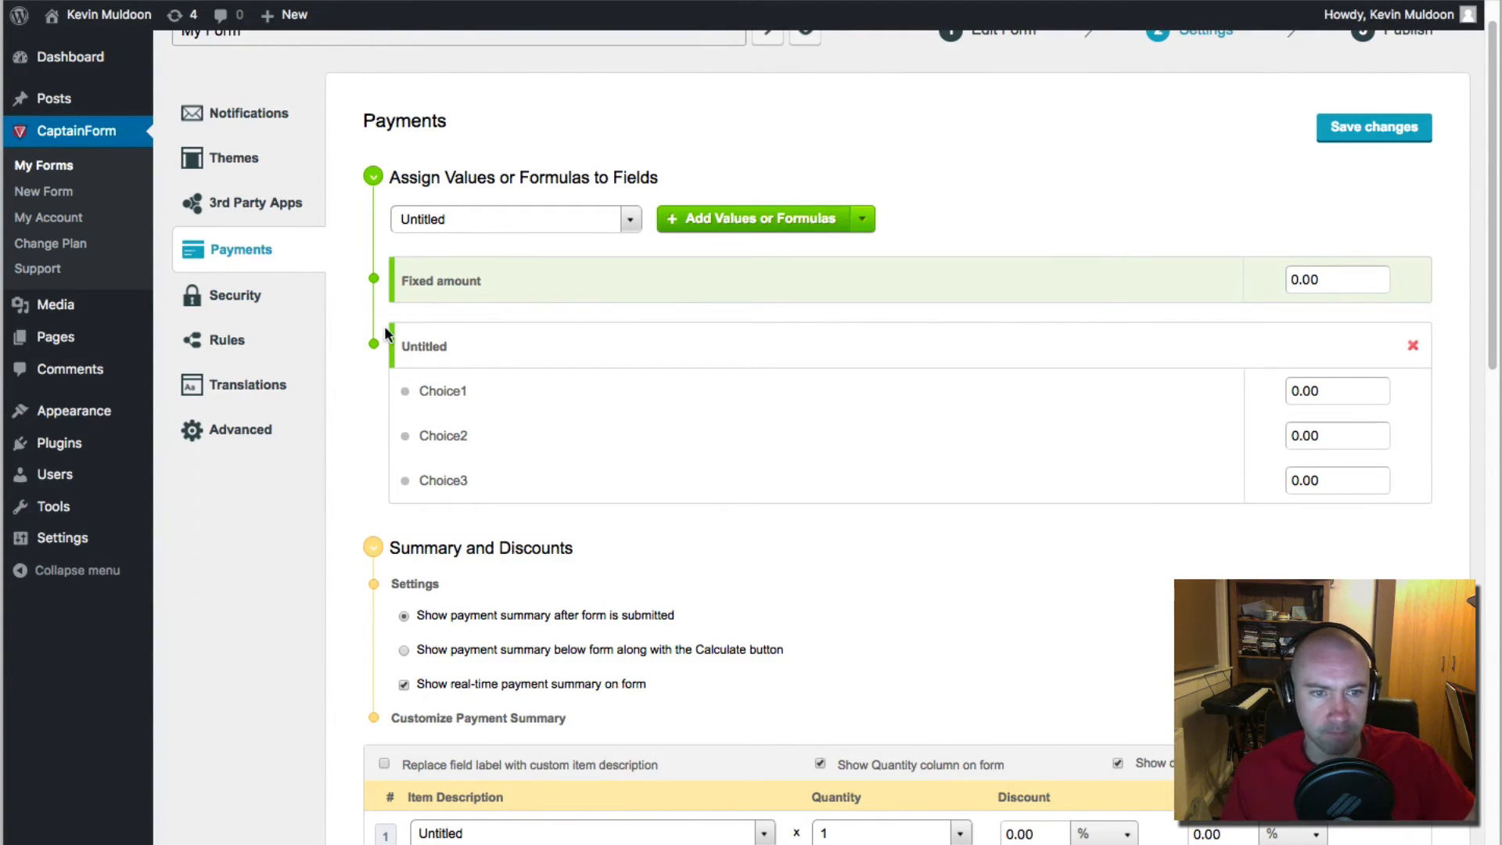
Step: Open the form's security settings and switch form password protection on and back off
click(279, 292)
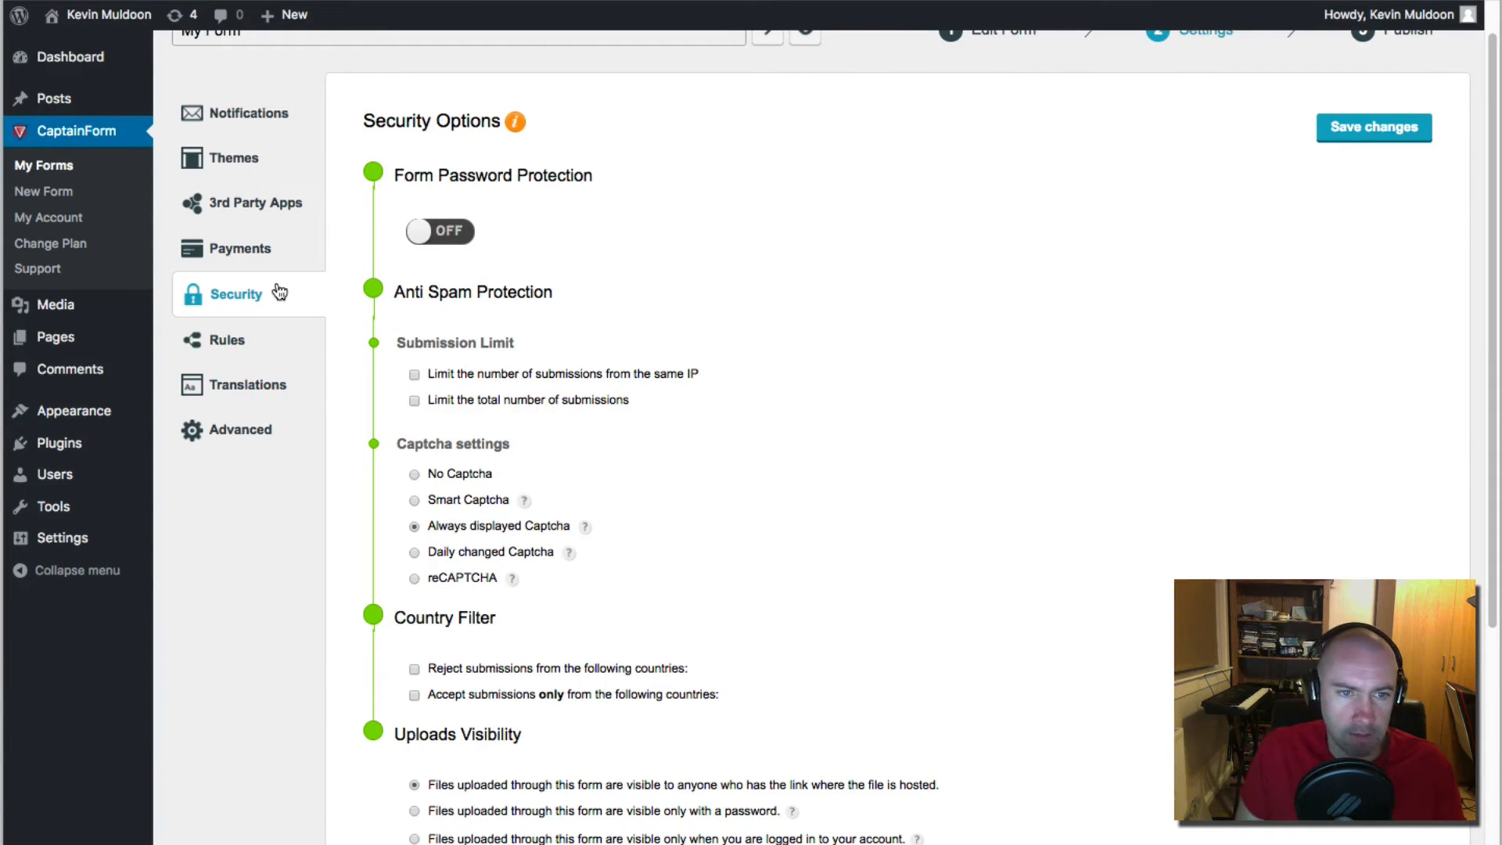
click(450, 235)
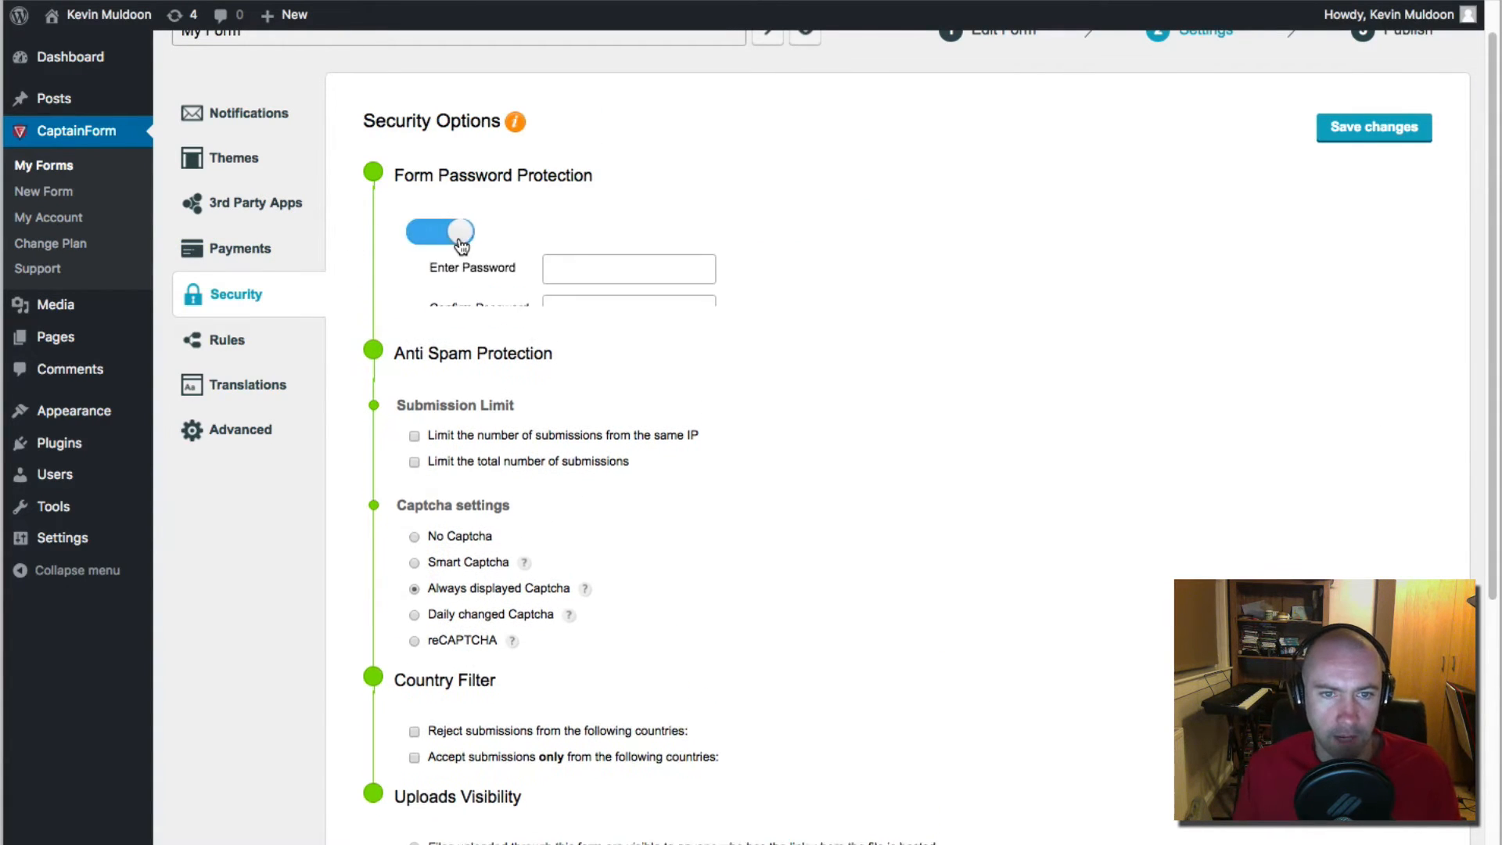
click(443, 233)
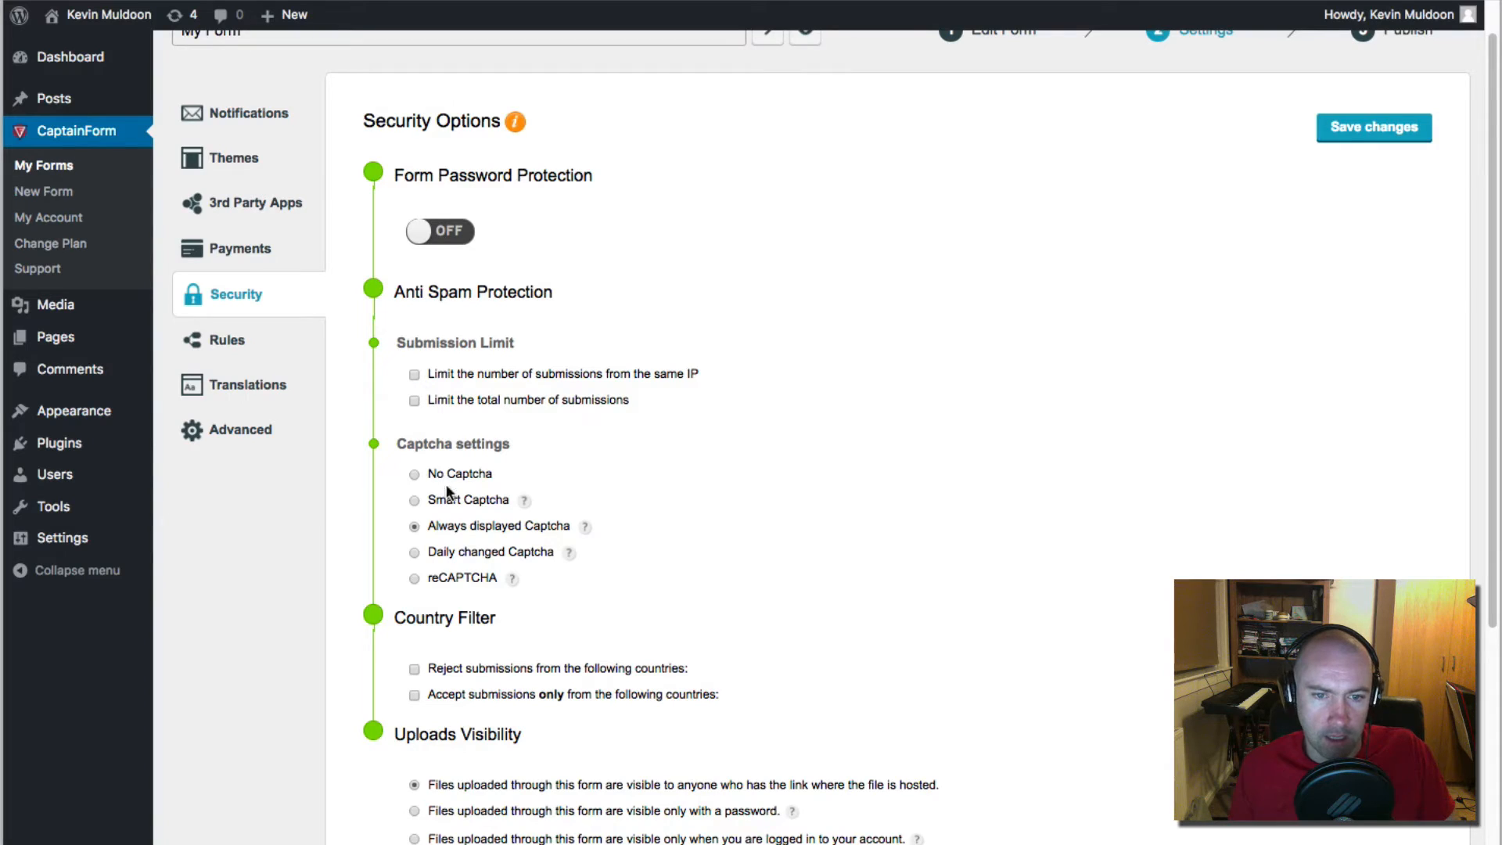
Step: Set the country filter to reject submissions from Andorra and accept submissions only from United Arab Emirates
scroll(415, 538, down, 4)
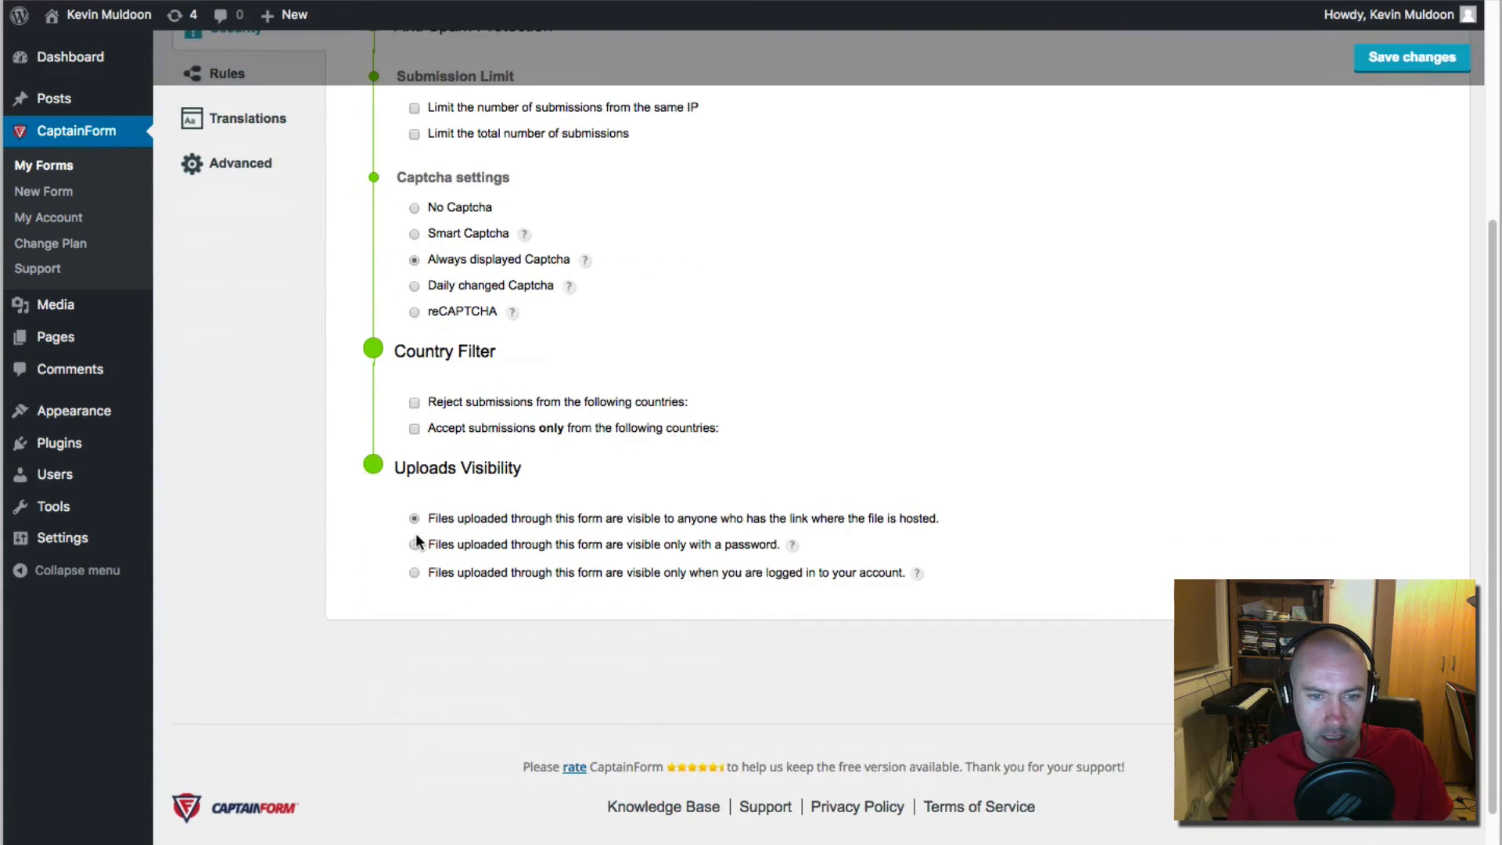
click(414, 403)
click(563, 431)
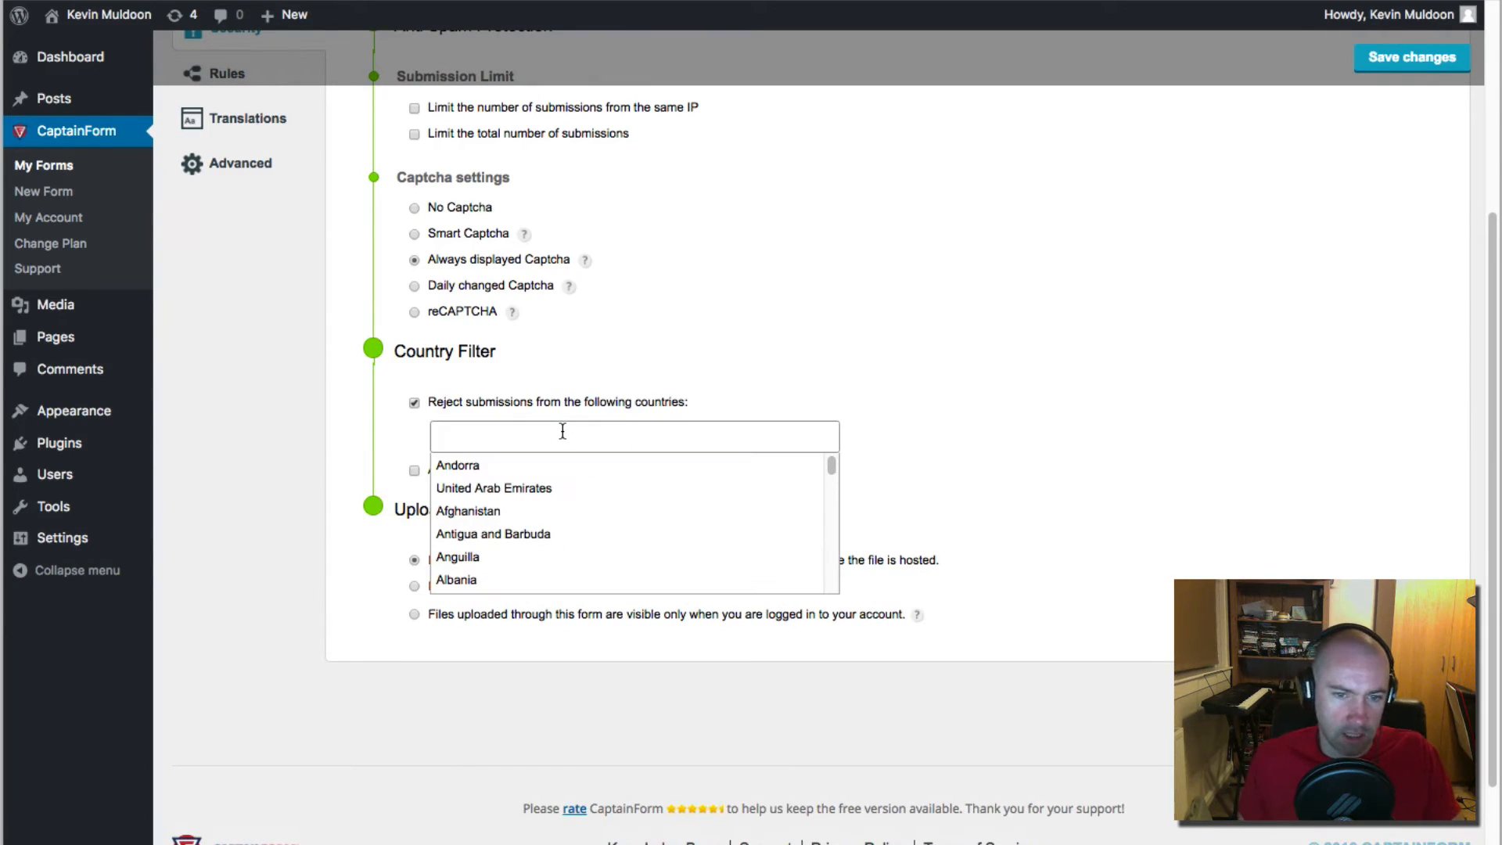
click(483, 467)
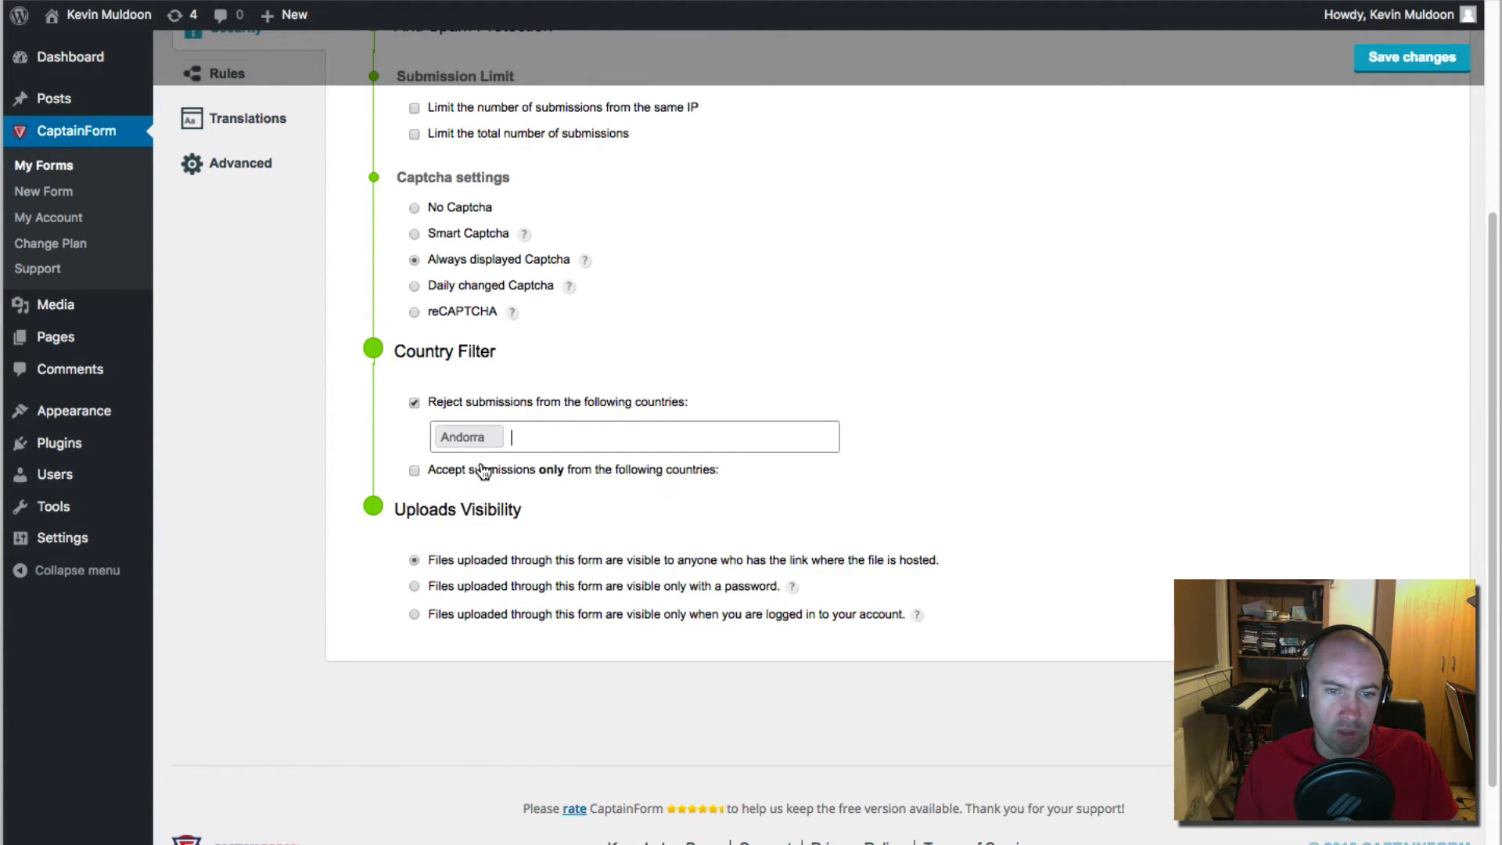
click(414, 470)
click(527, 507)
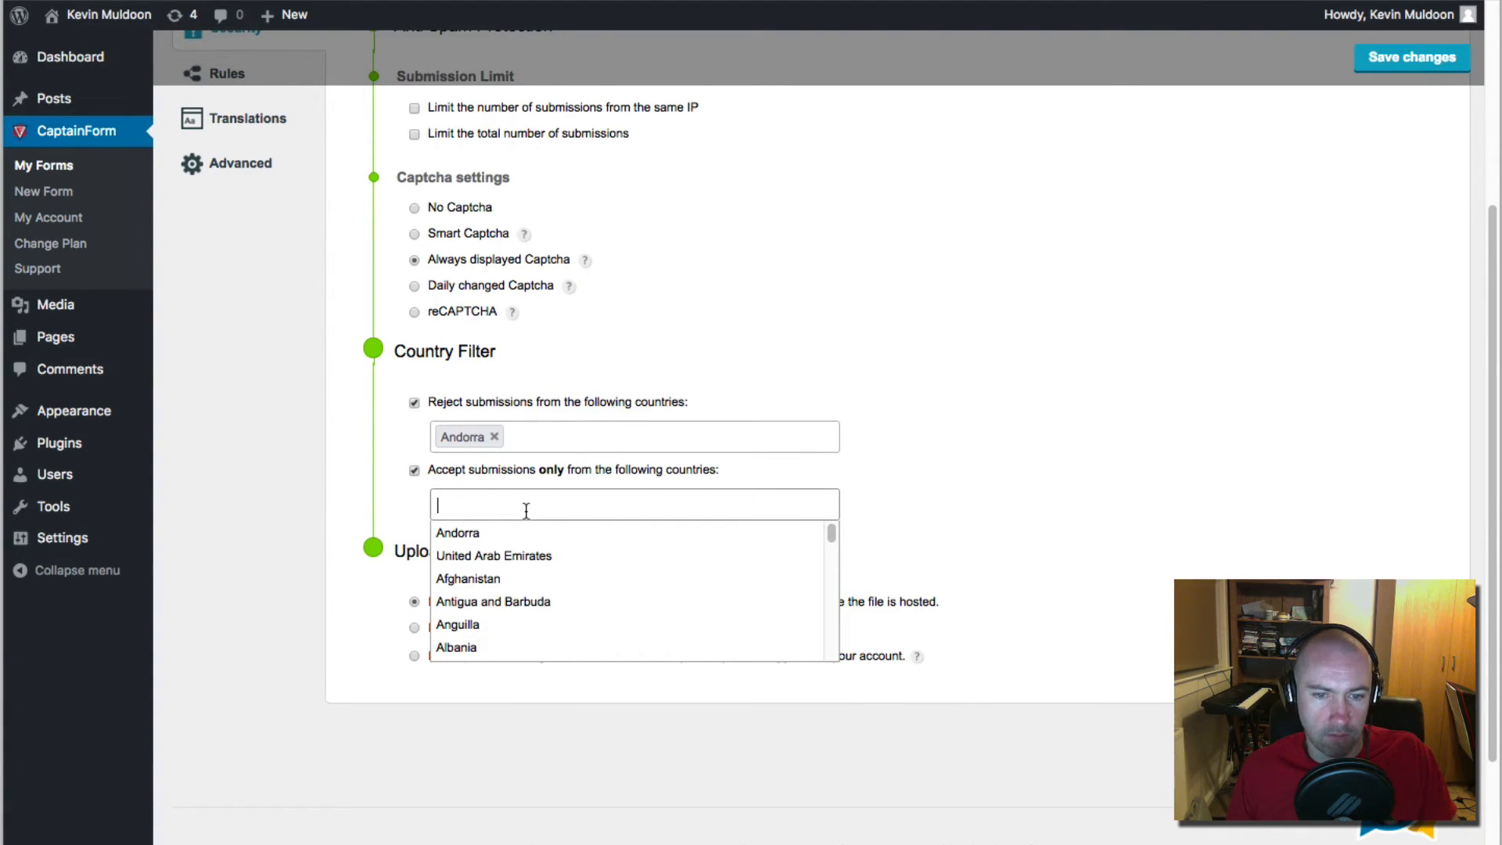
click(490, 555)
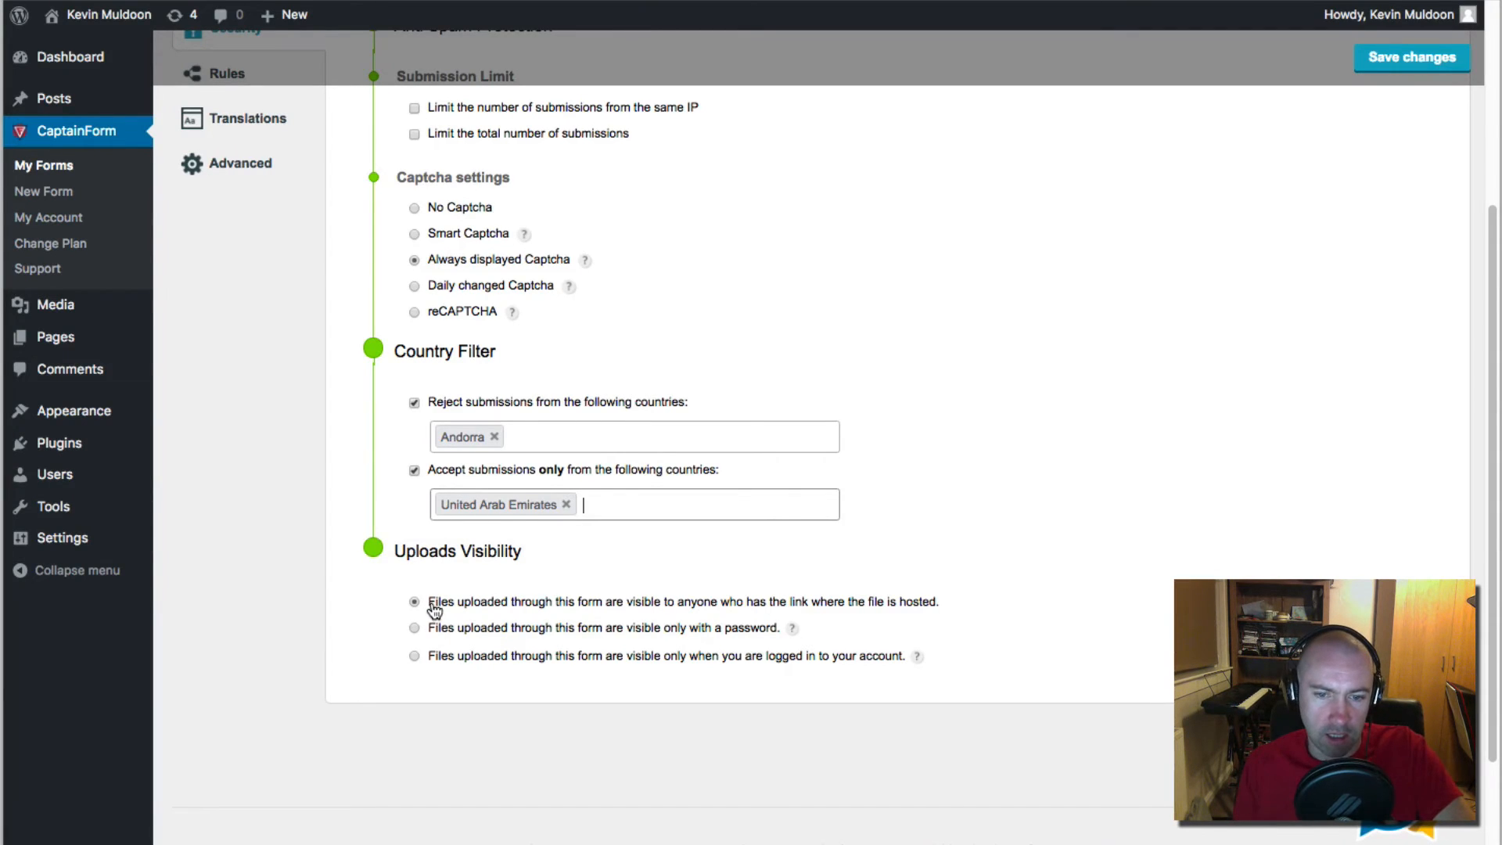
Step: Read the three uploads visibility options: anyone with the link, only with a password, and only when logged in
drag(447, 602, 721, 603)
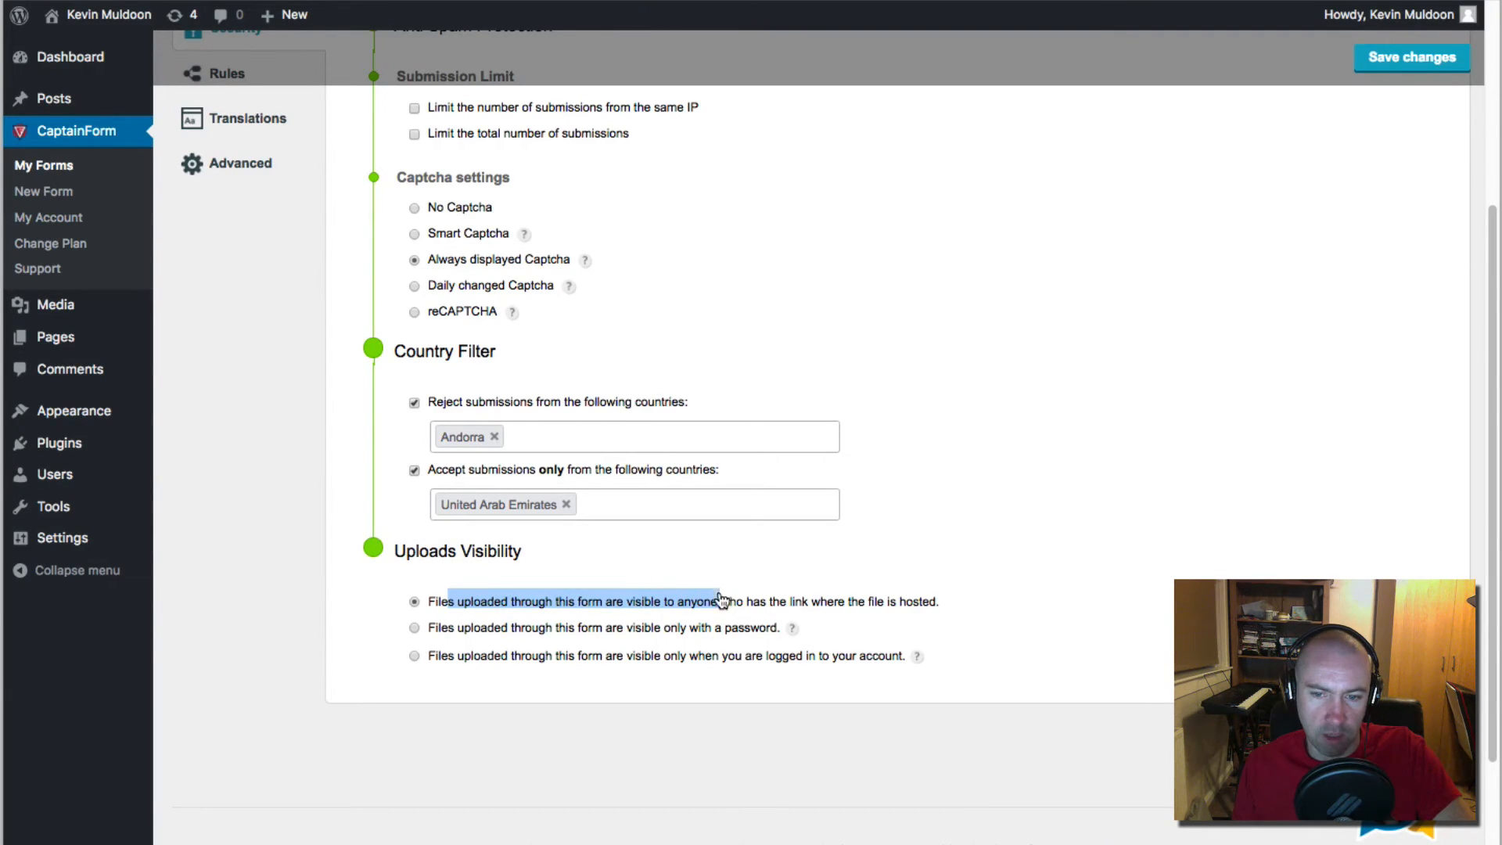
drag(487, 628, 765, 627)
drag(558, 656, 852, 657)
scroll(641, 607, up, 5)
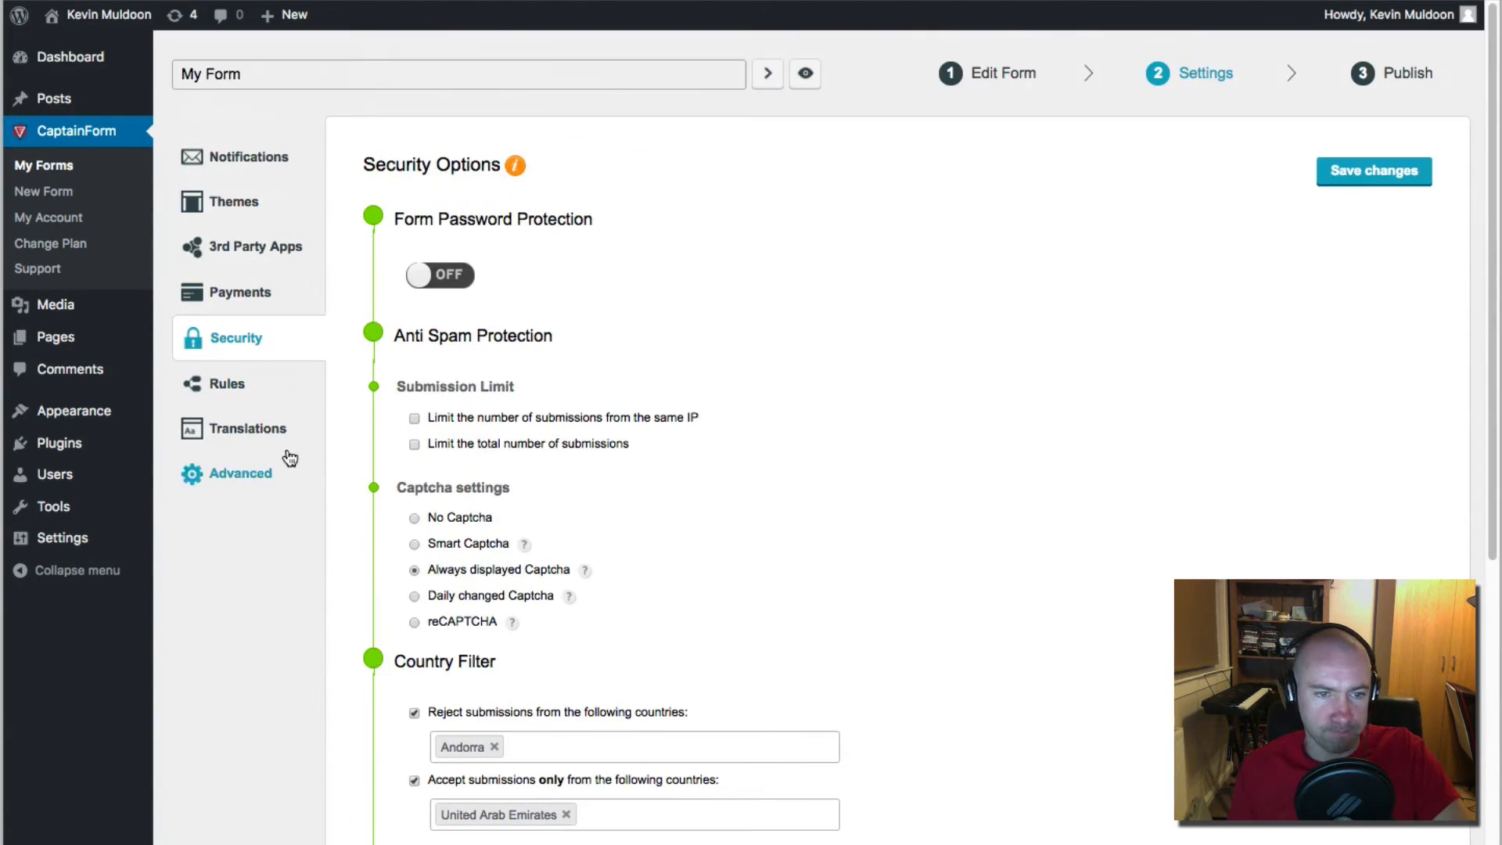
Step: Open the form's rules settings and look through the field, autoresponder and form rules, ending on the autoresponder rules
click(270, 388)
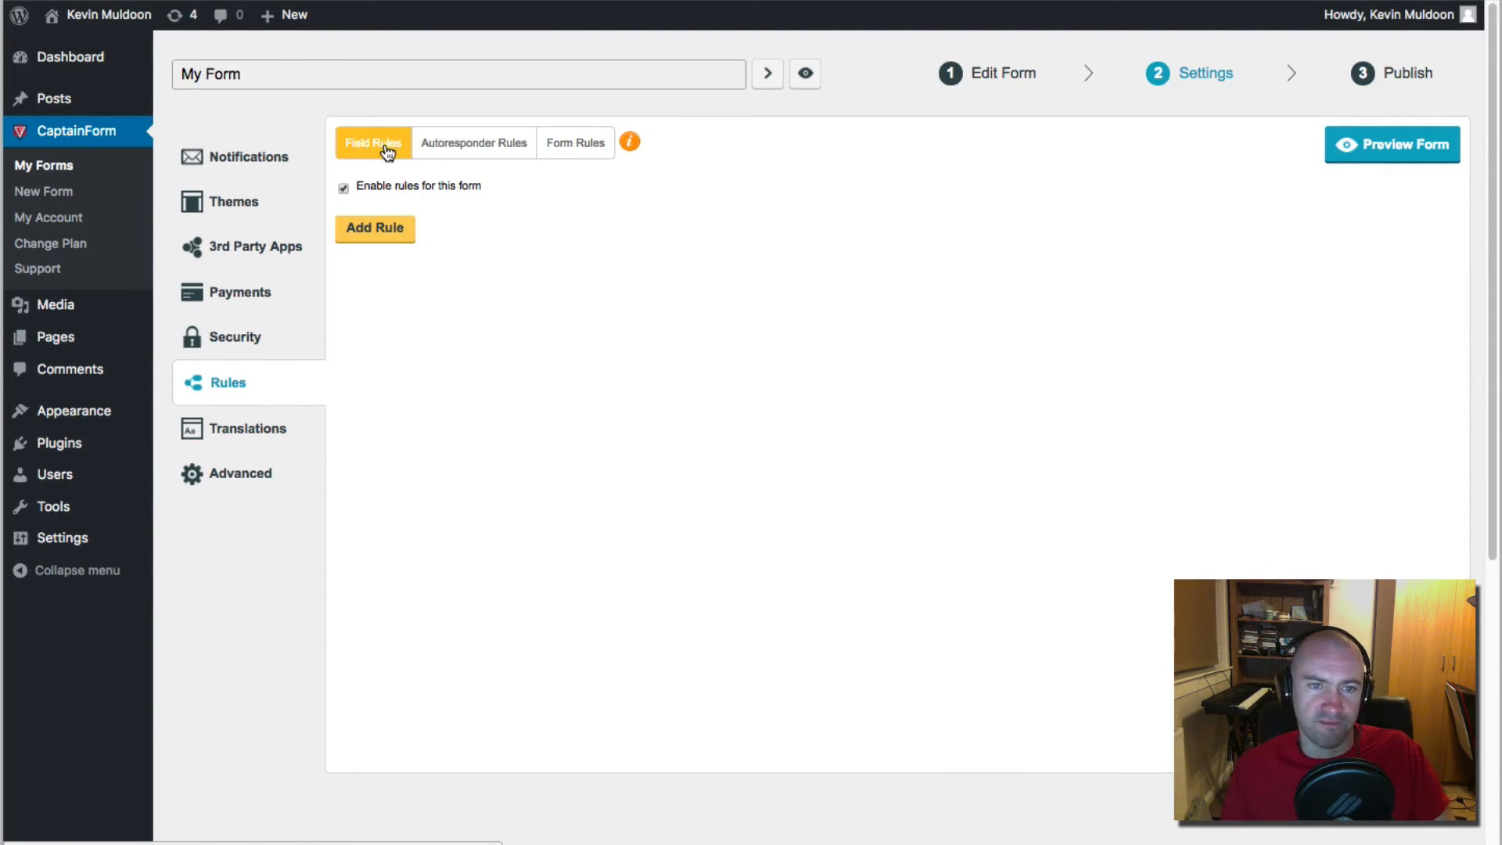
click(439, 154)
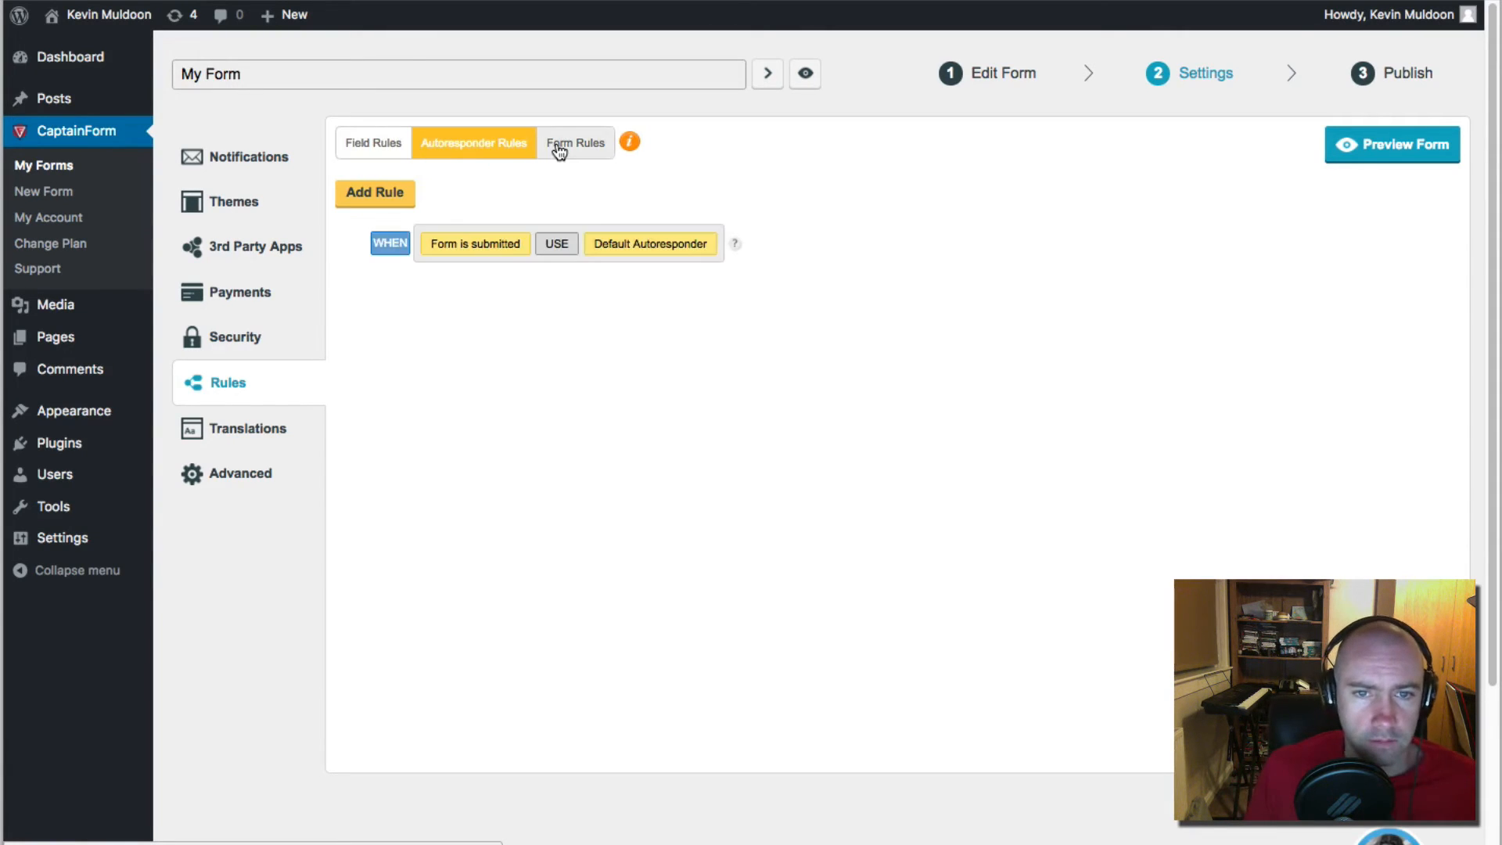
click(556, 151)
click(469, 145)
click(399, 145)
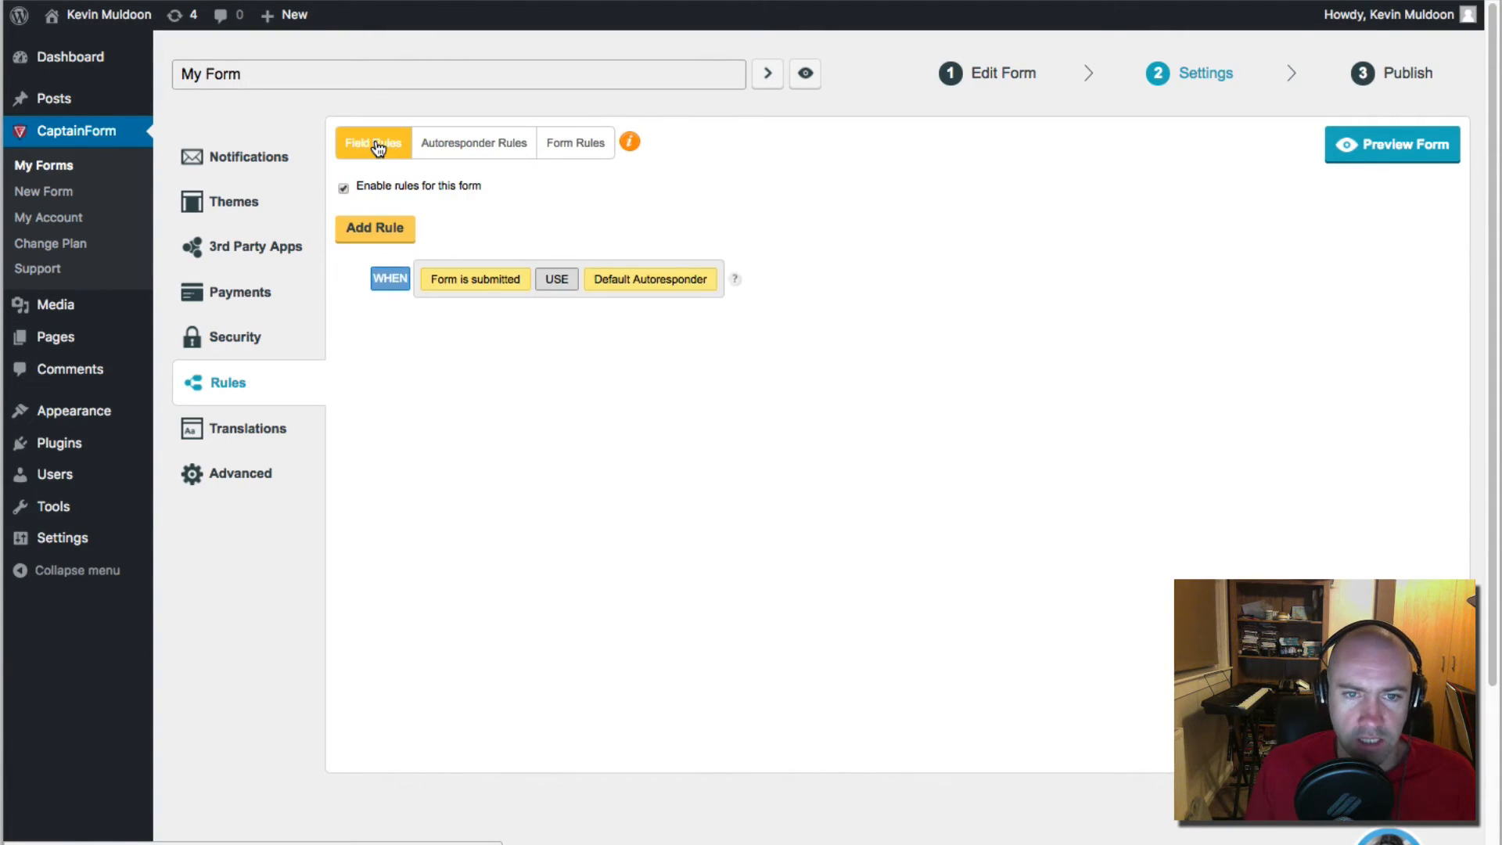
click(477, 148)
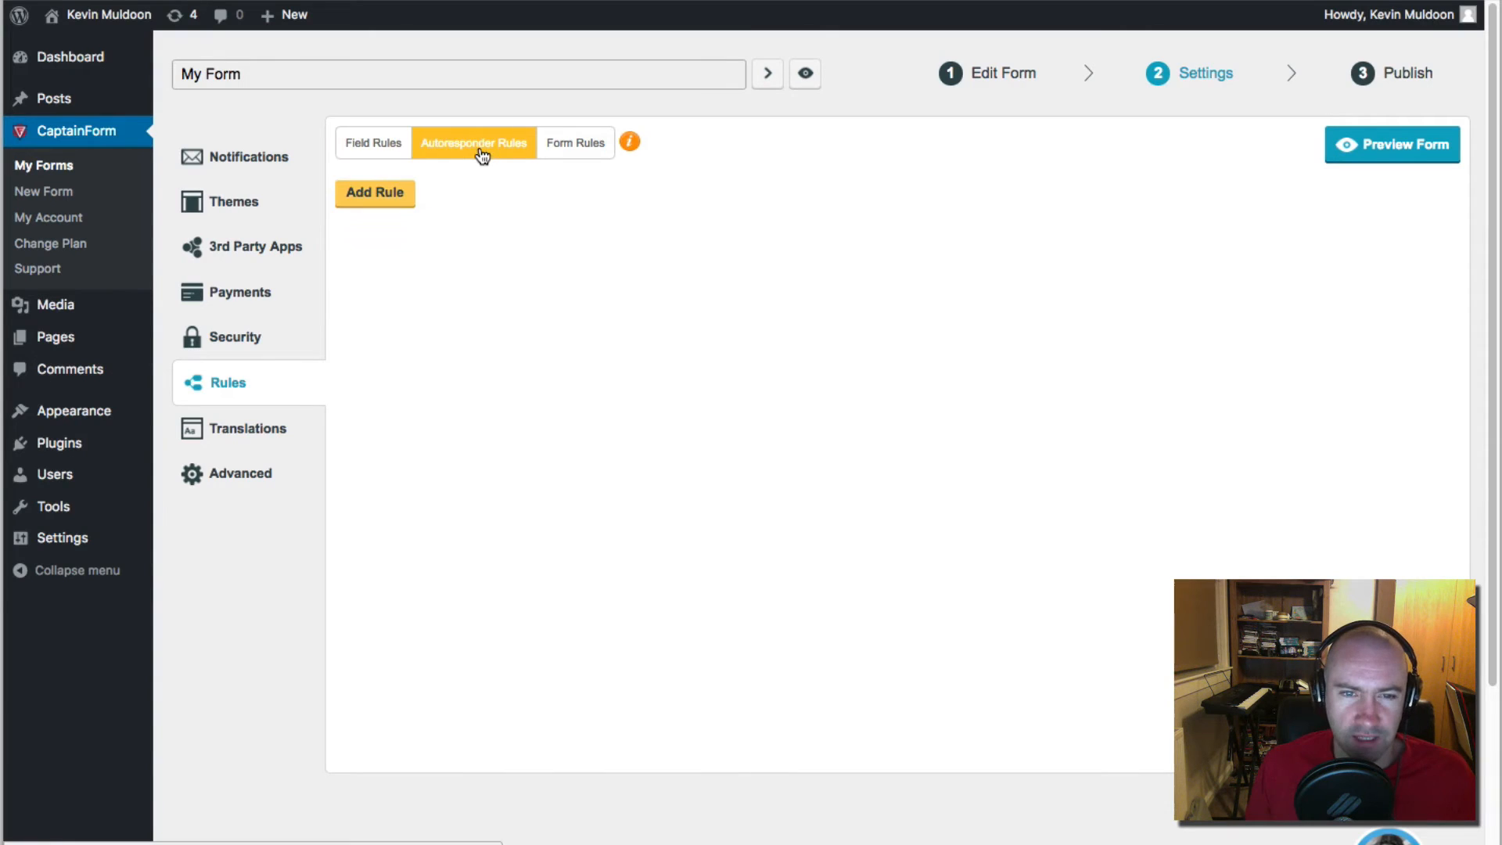
Step: Start a new field rule and base its condition on the Phone Number field
click(377, 142)
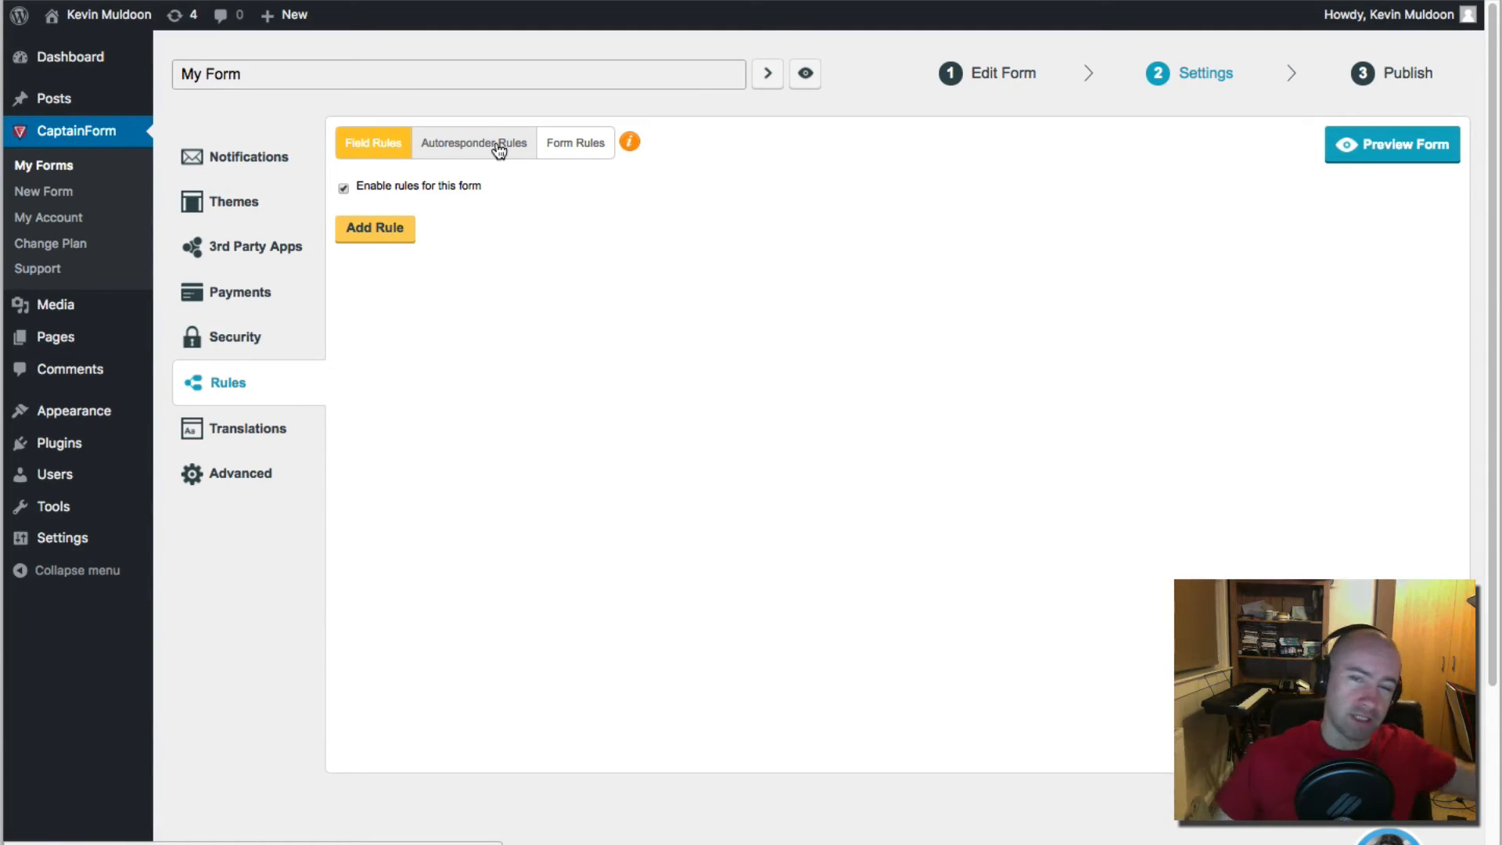
click(391, 232)
click(500, 308)
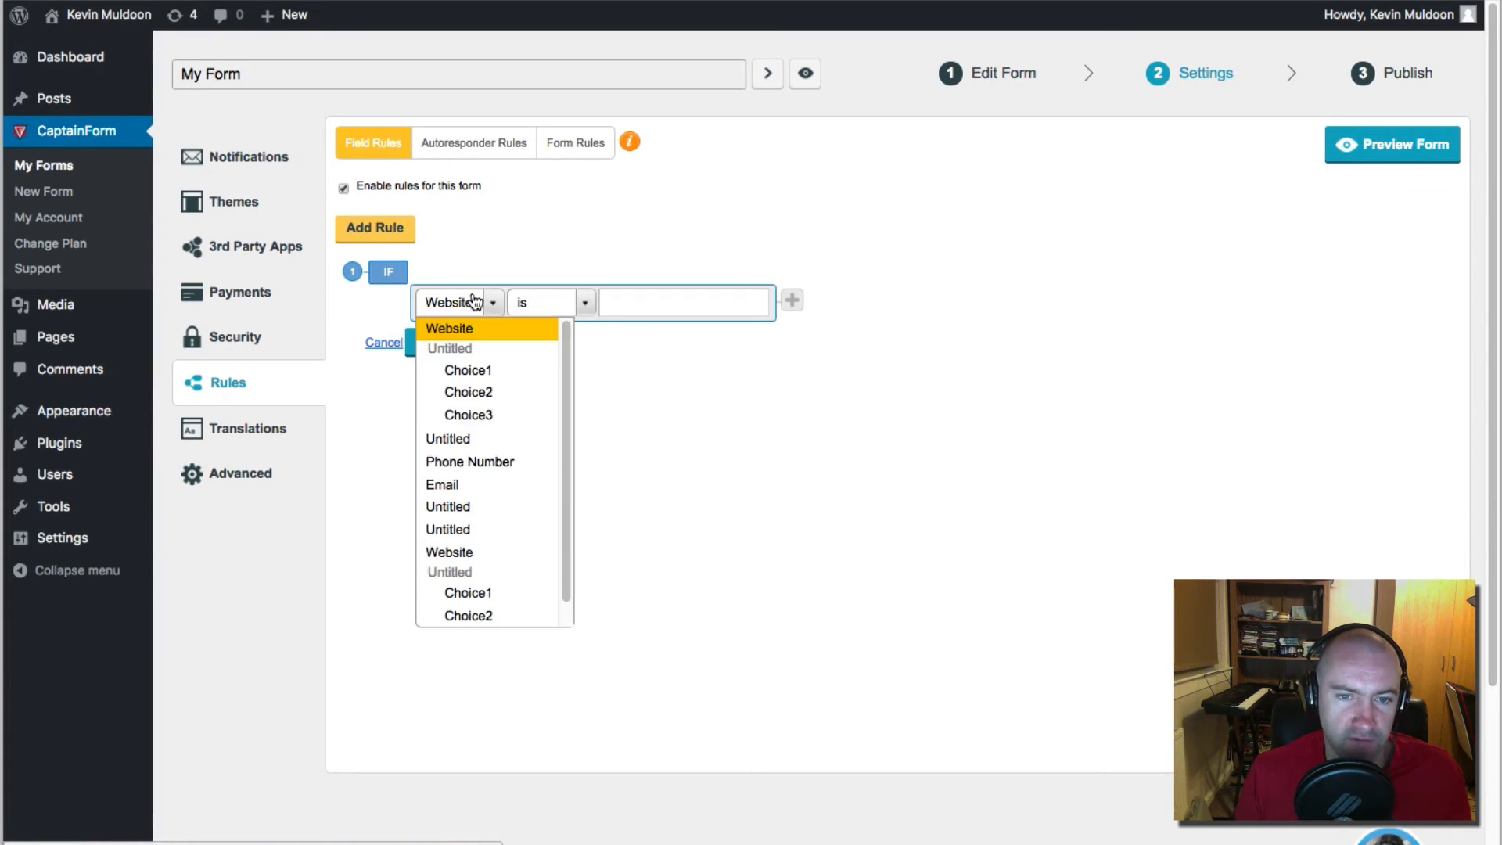
click(497, 485)
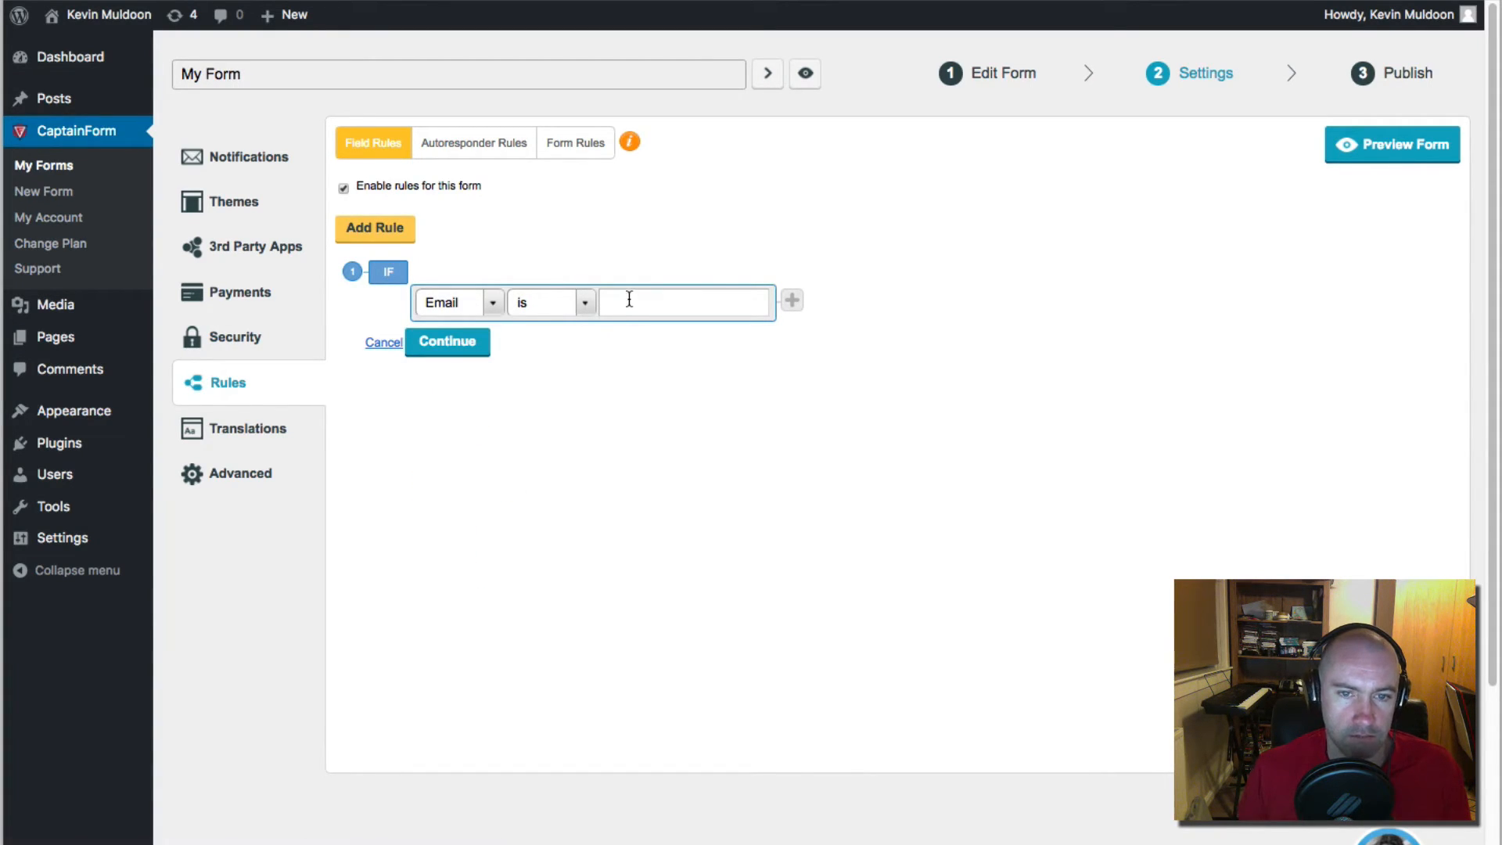
click(454, 302)
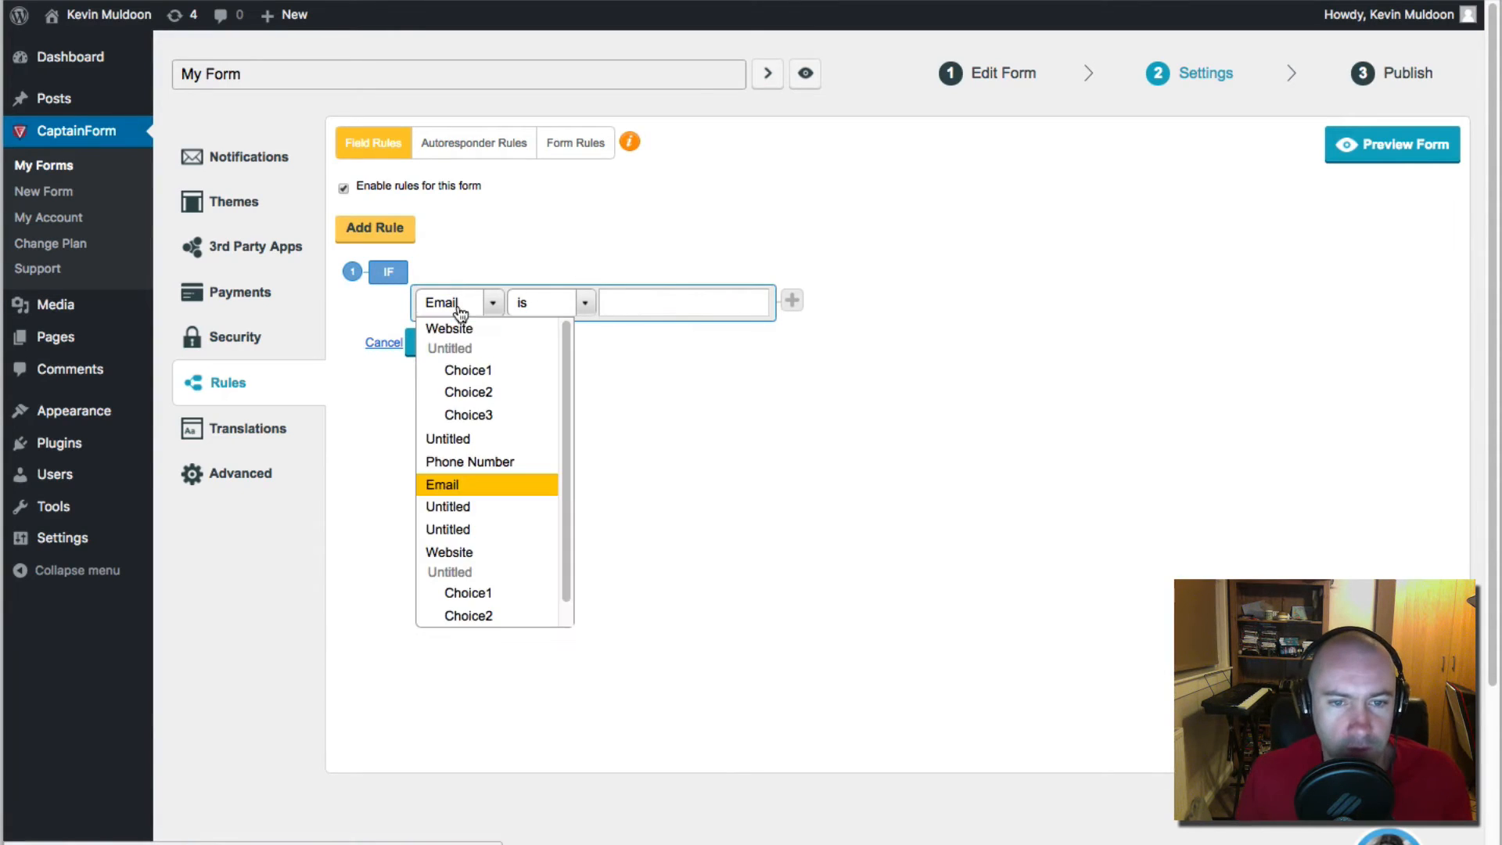
scroll(462, 469, down, 3)
scroll(497, 418, up, 4)
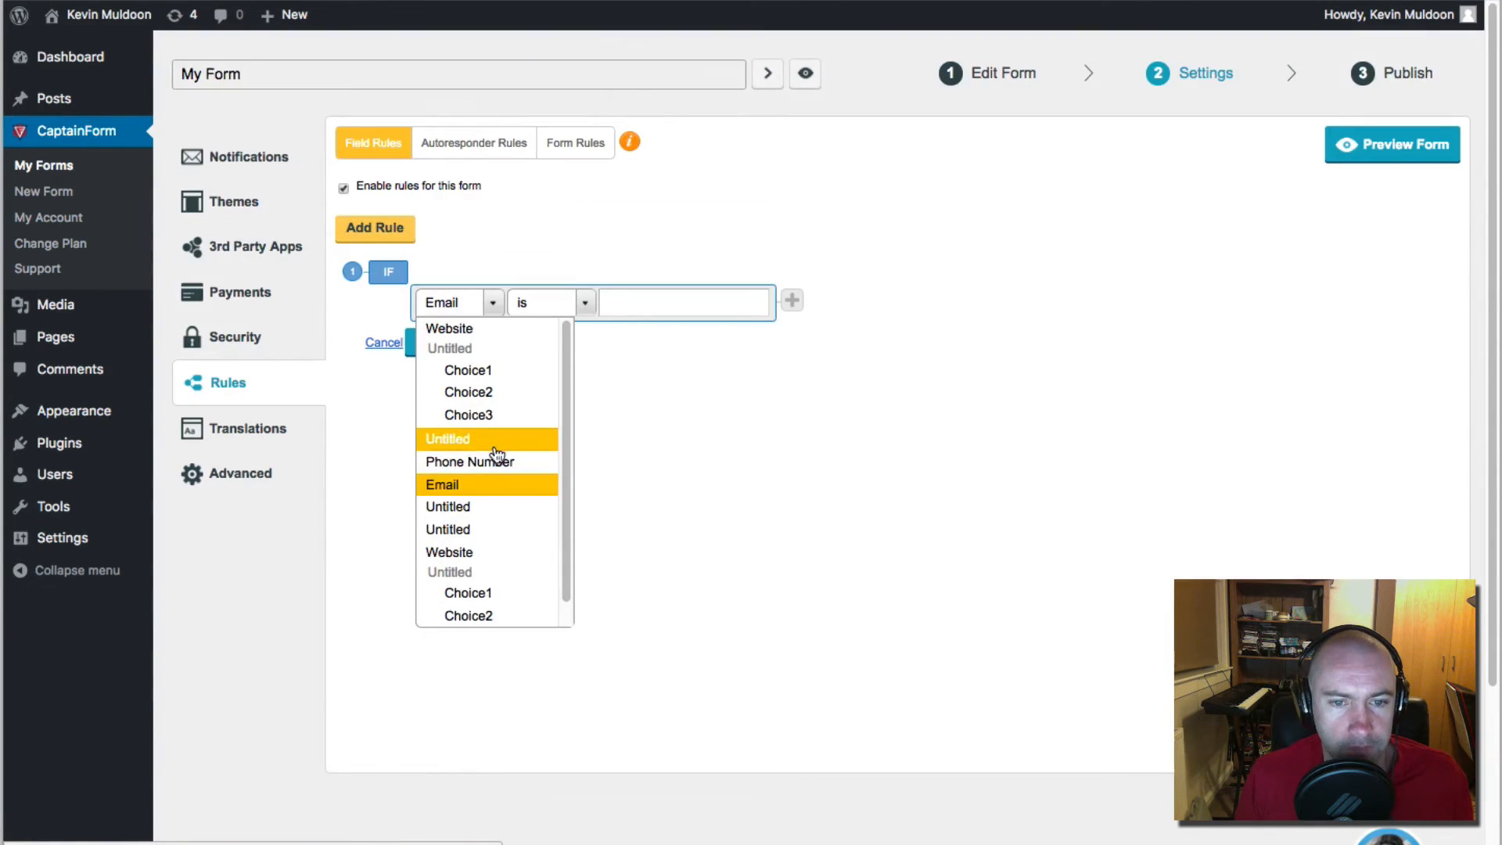
click(503, 463)
Step: Set the field rule's comparison to "is not", enter a sample phone number as its value, and continue to the rule's action
click(585, 304)
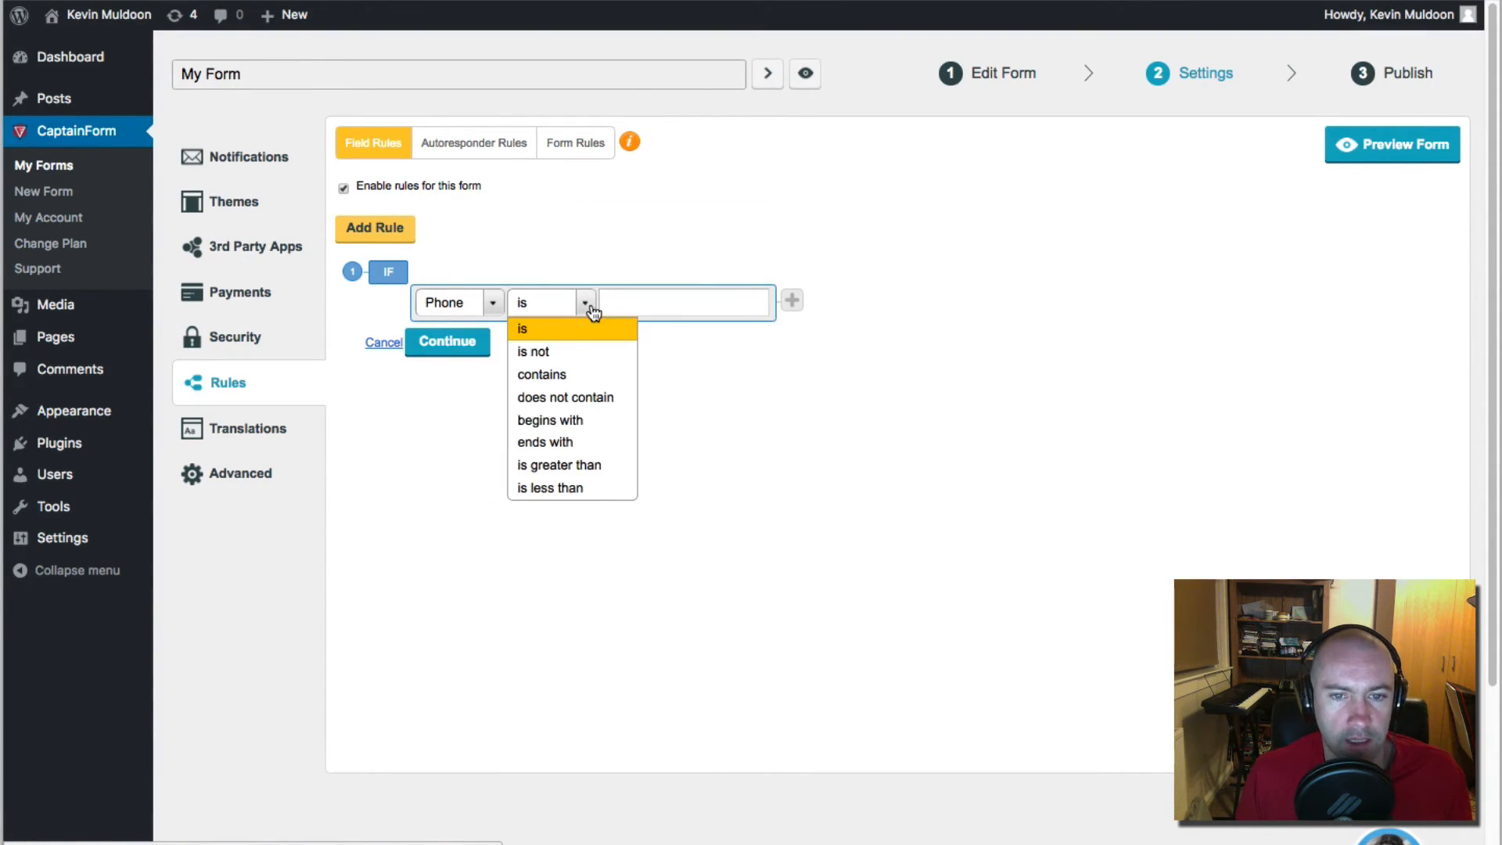
click(582, 352)
click(654, 307)
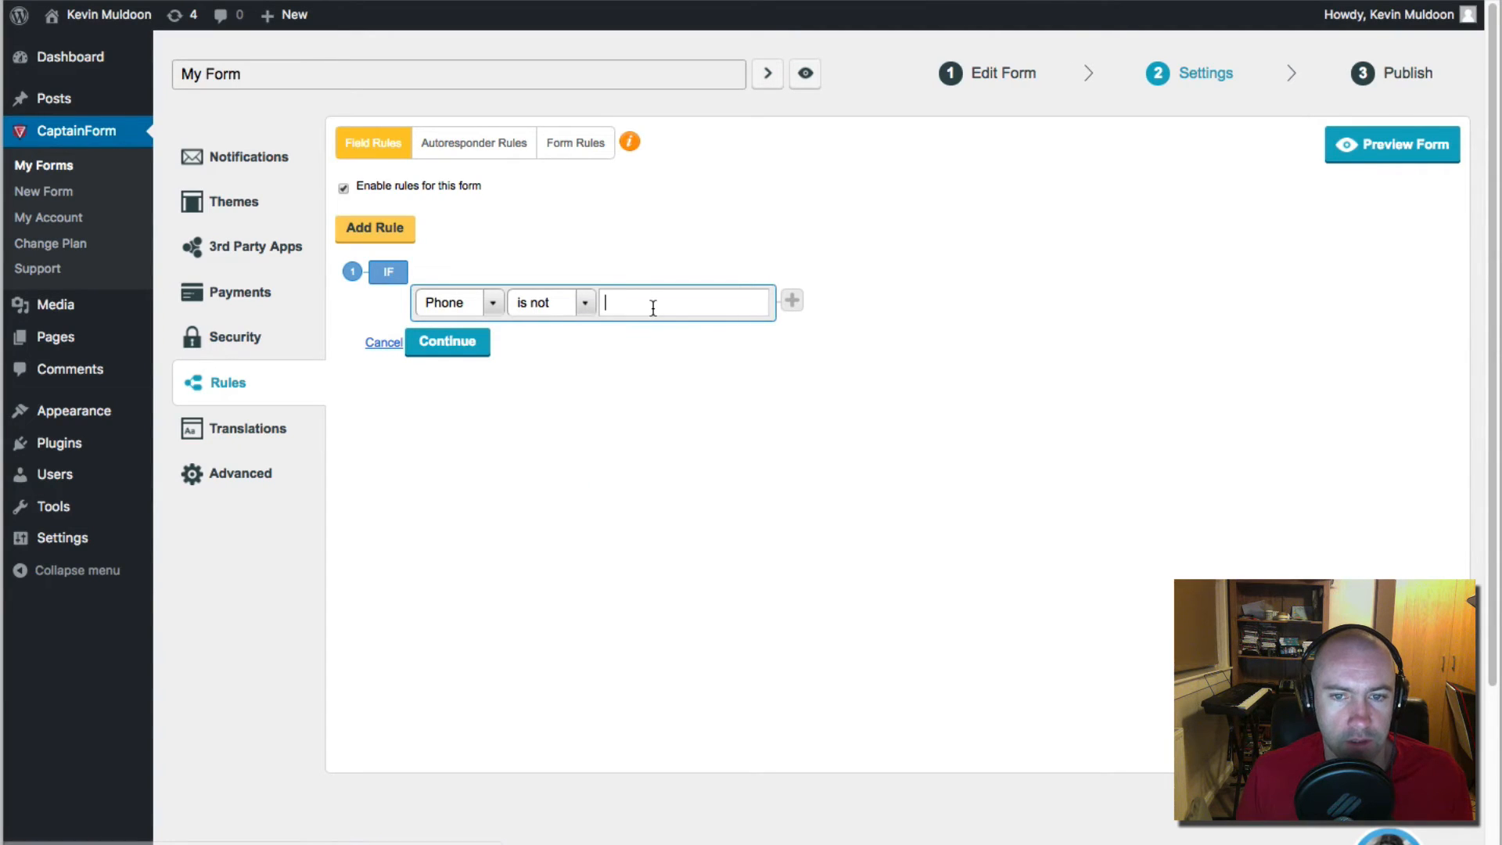
text(555555)
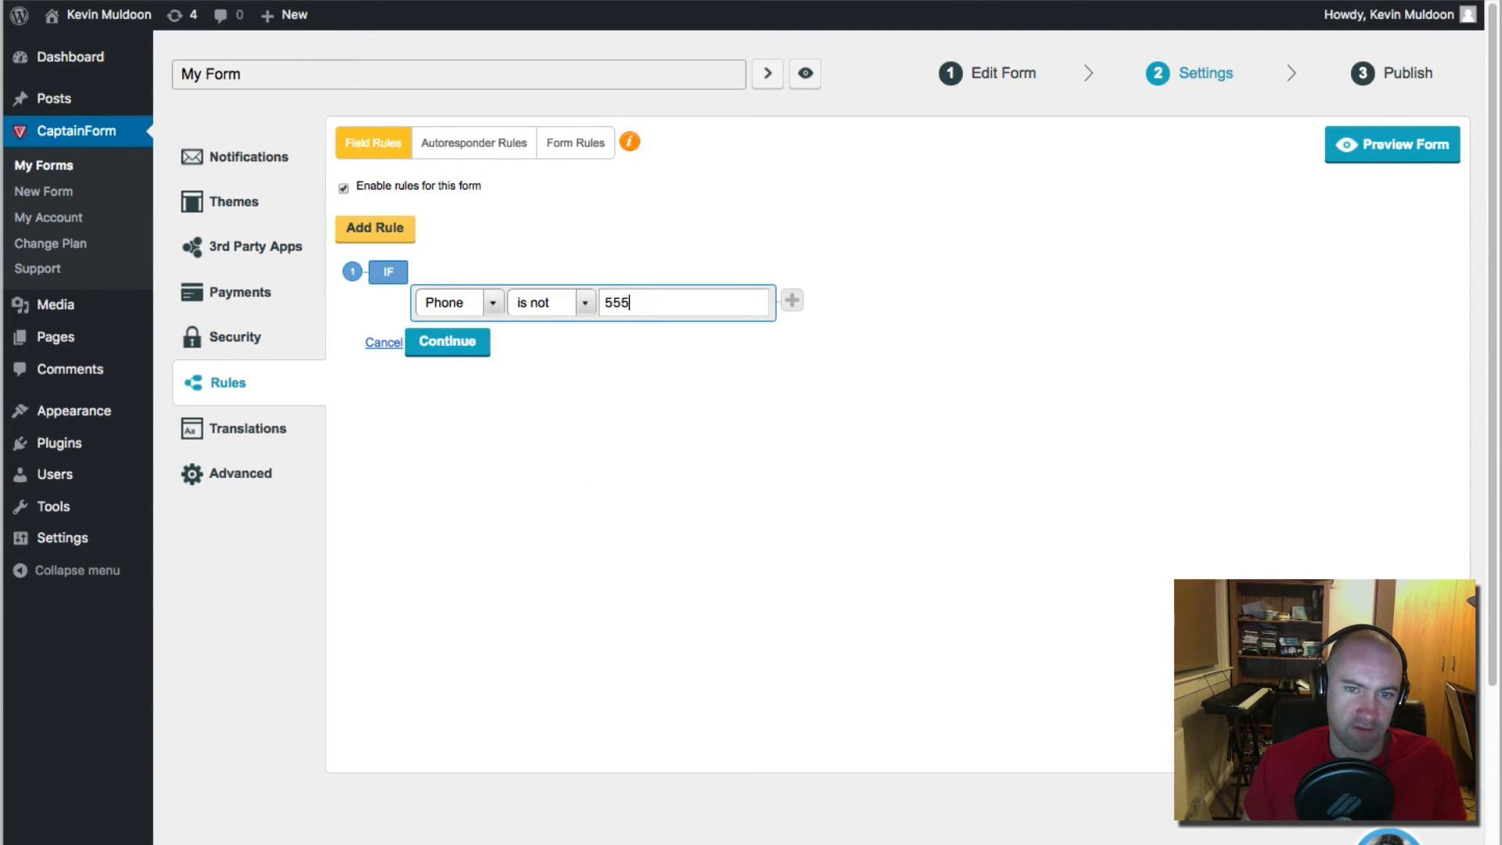
click(438, 347)
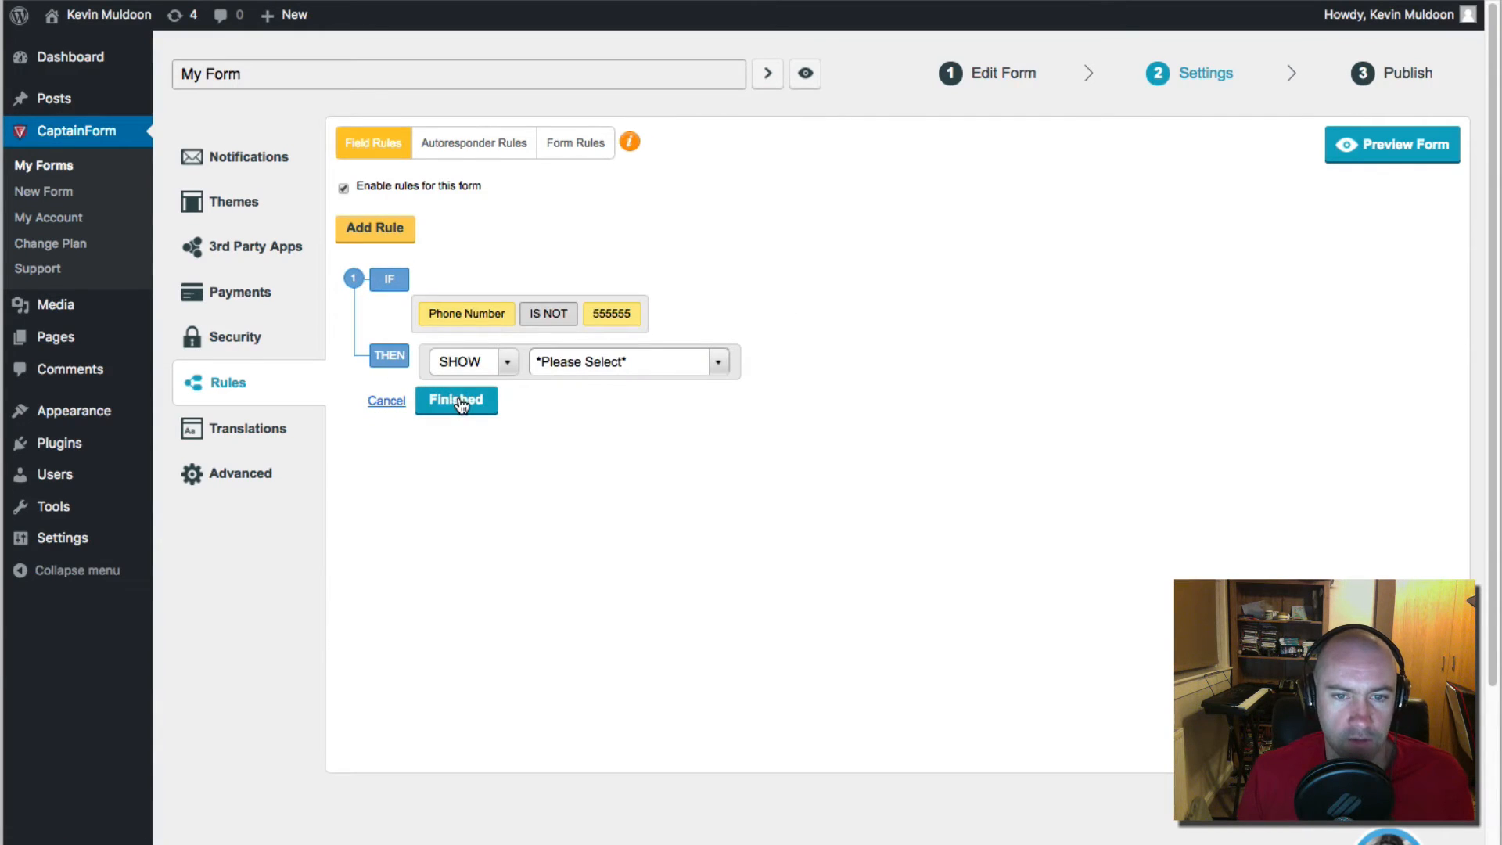
Step: Set the field rule's action to show the Website field and finish the rule
click(375, 228)
click(818, 562)
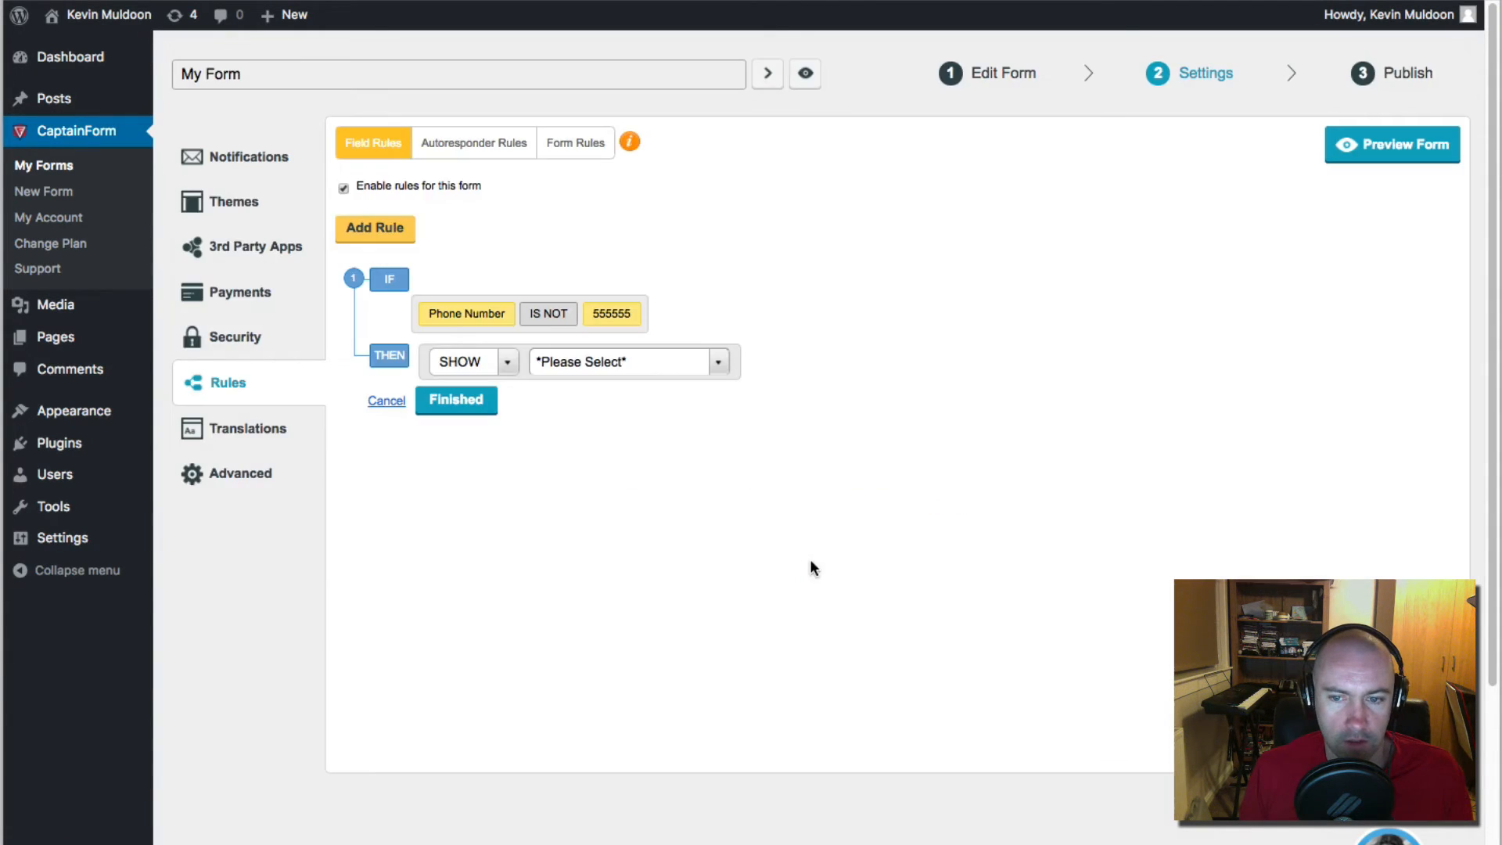
click(506, 365)
click(631, 362)
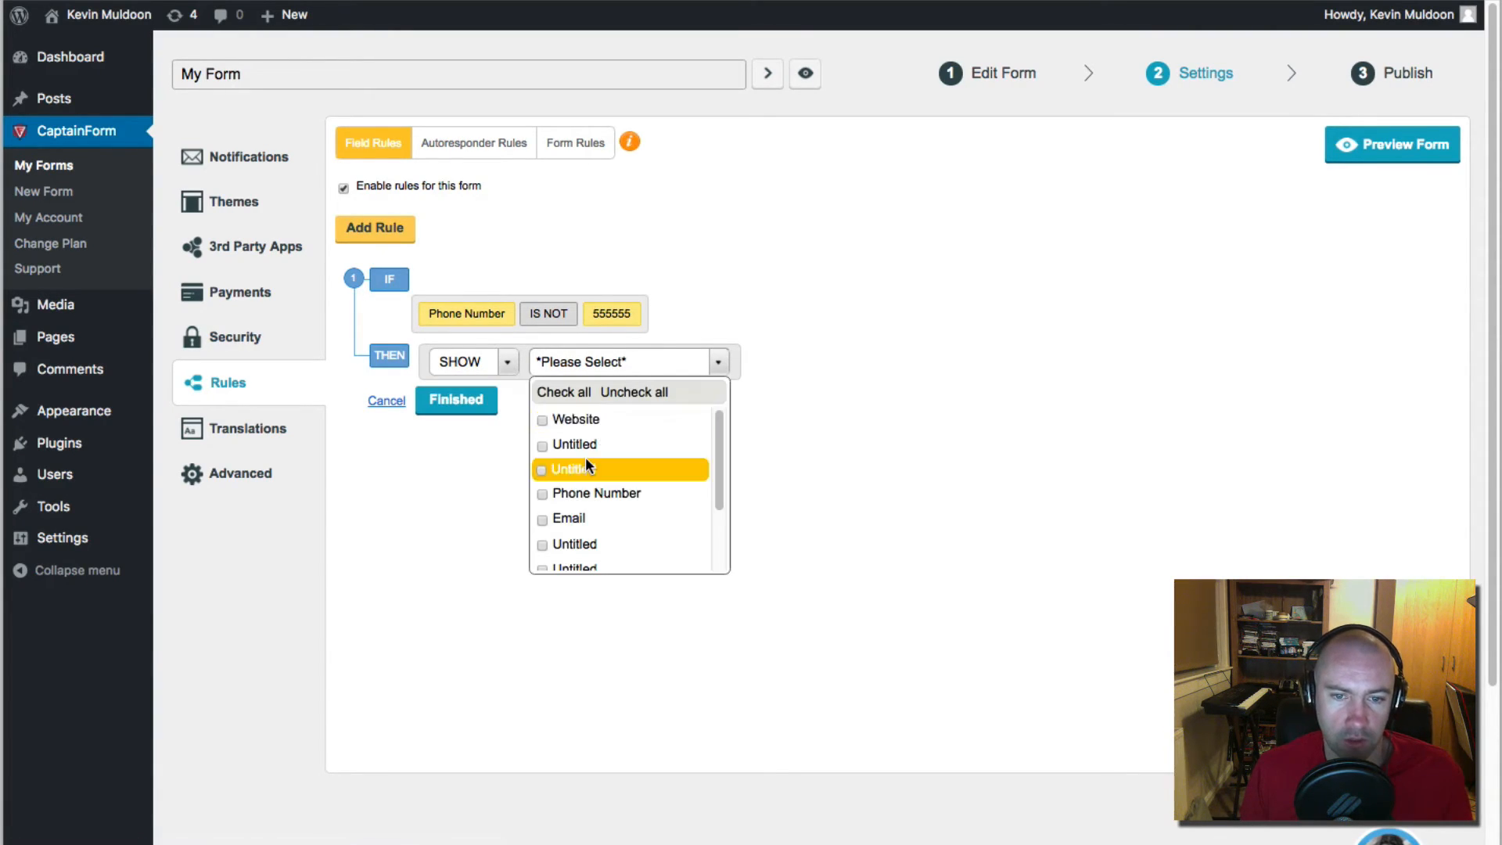
click(571, 413)
click(469, 474)
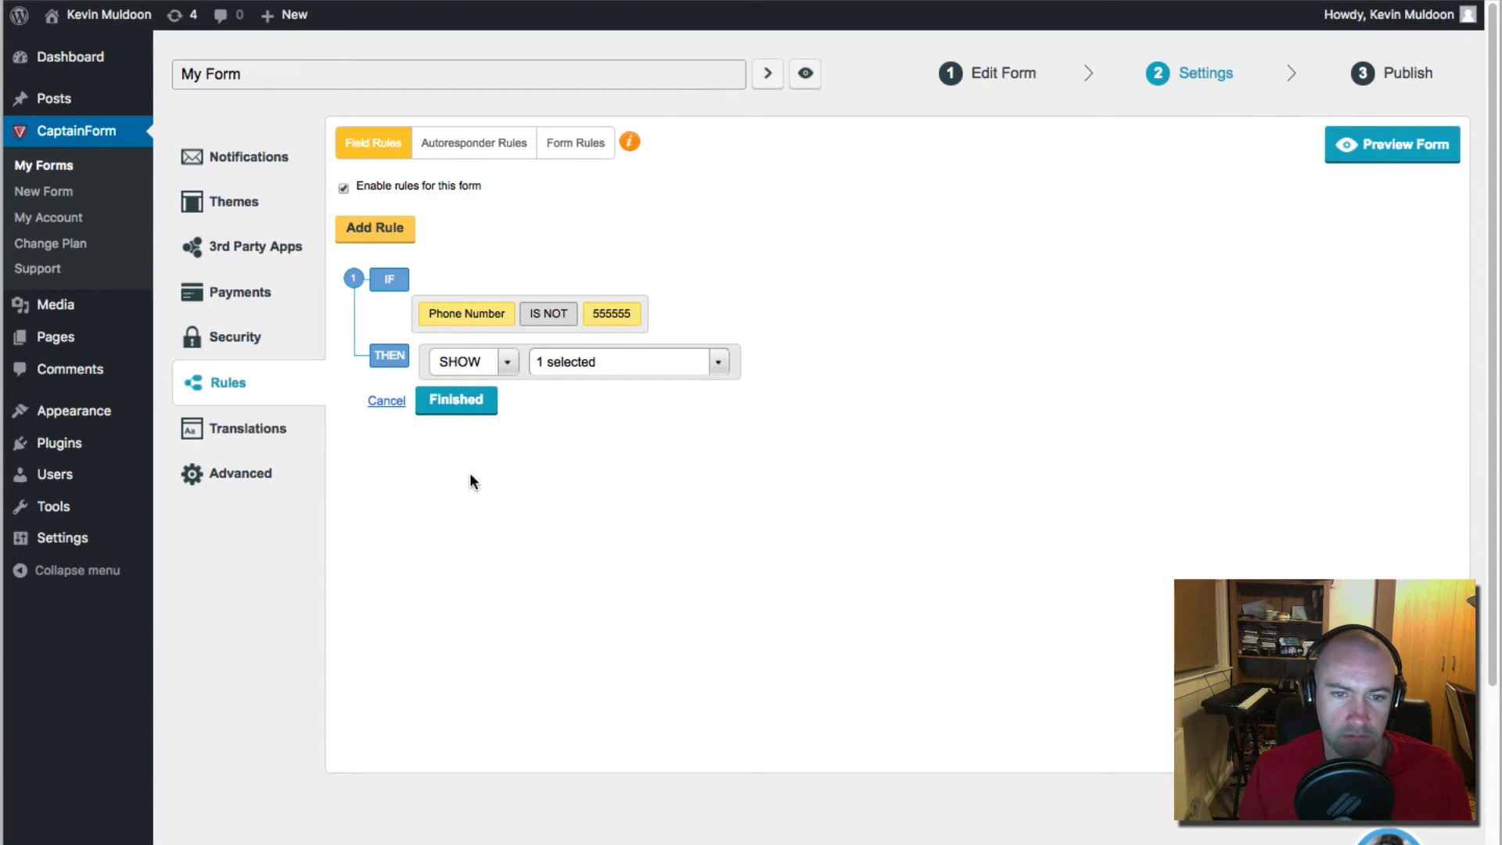
click(462, 403)
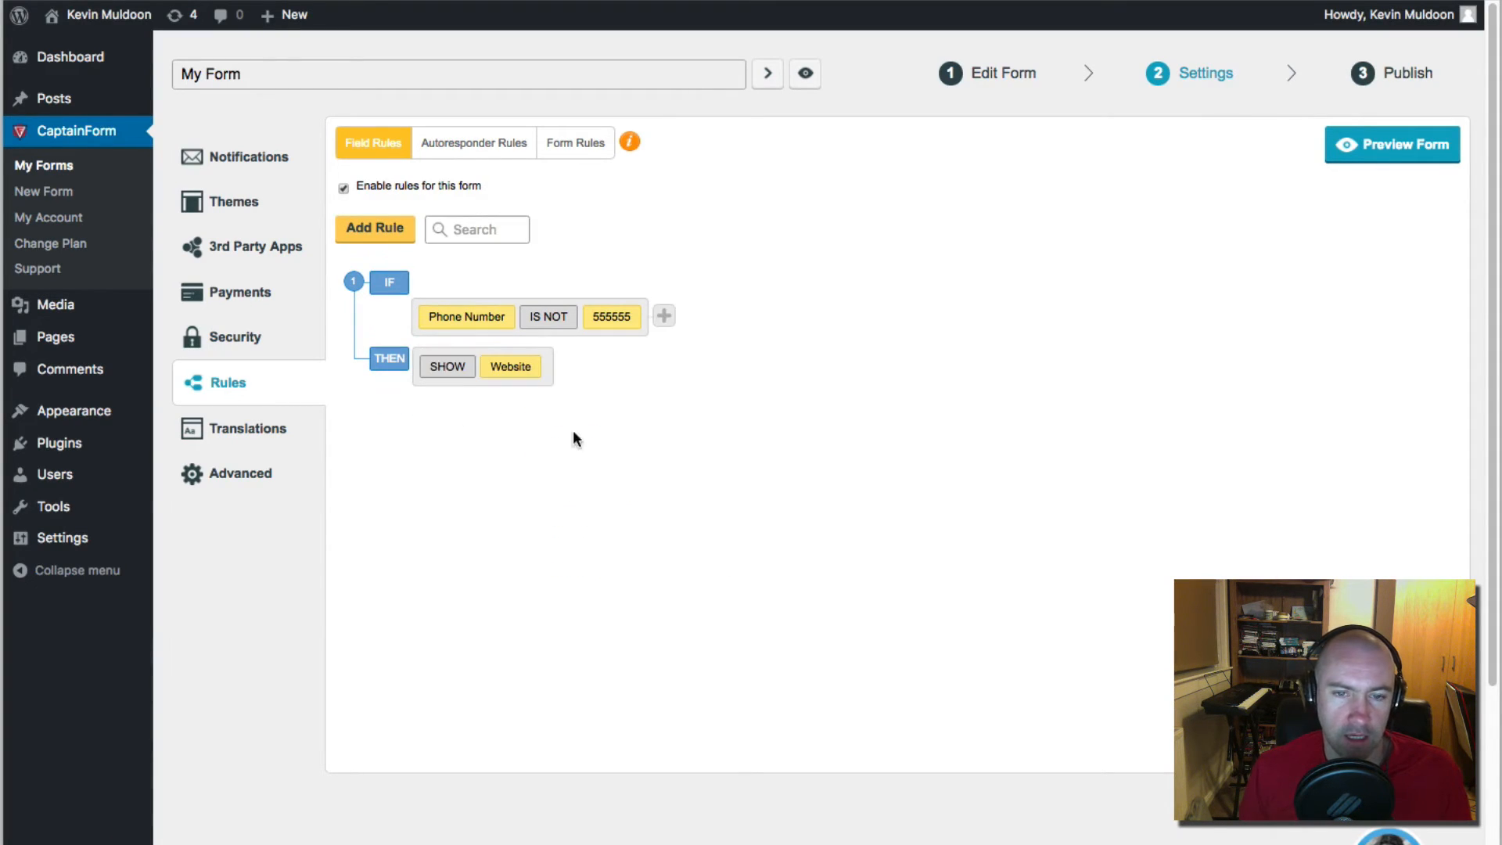
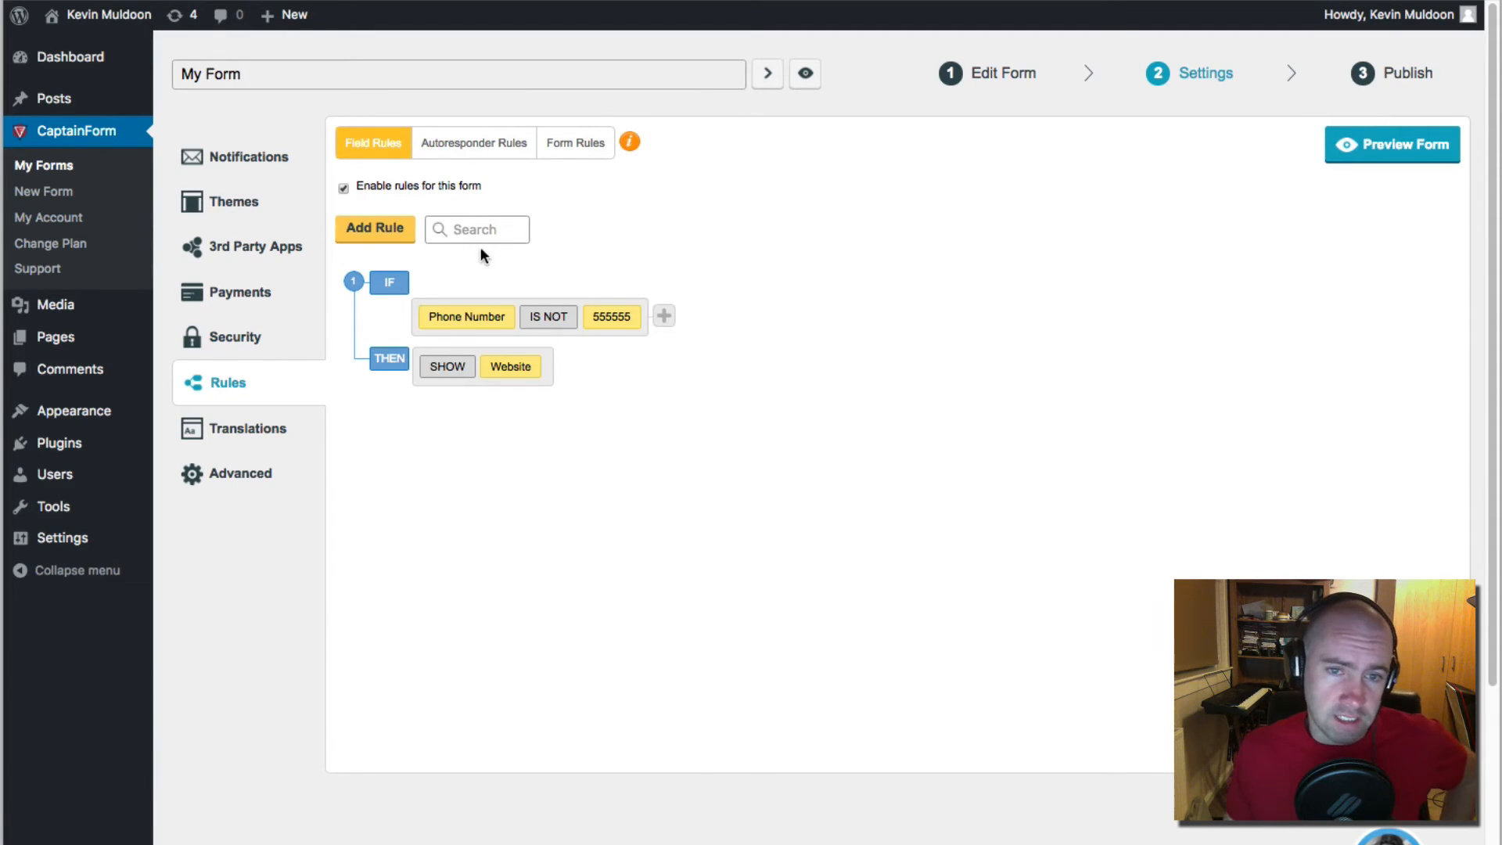
Step: Start a new form rule and look through the fields available for its condition, comparing with the field rules
click(583, 143)
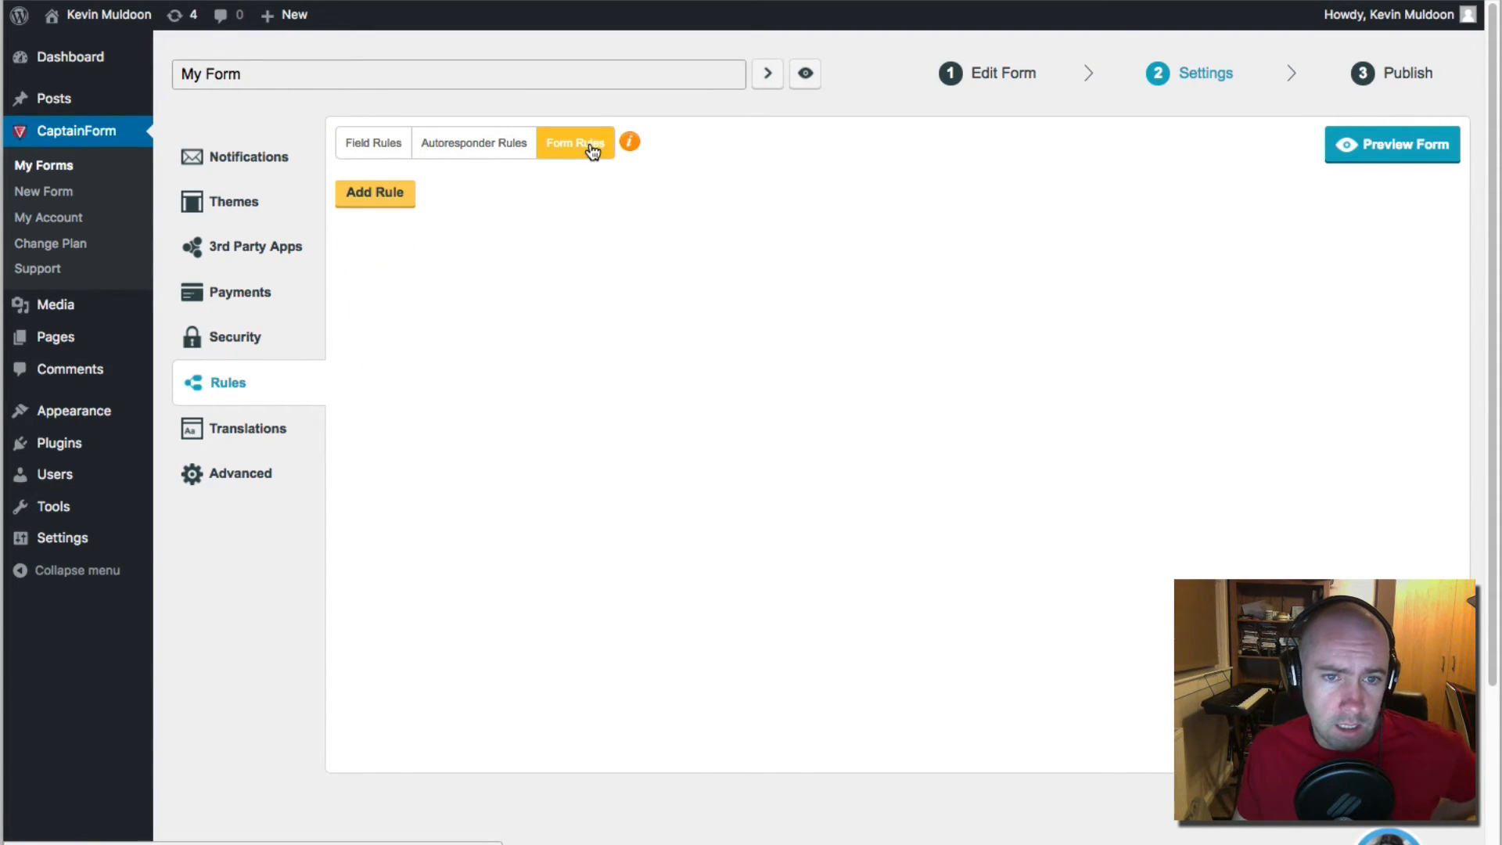
click(398, 202)
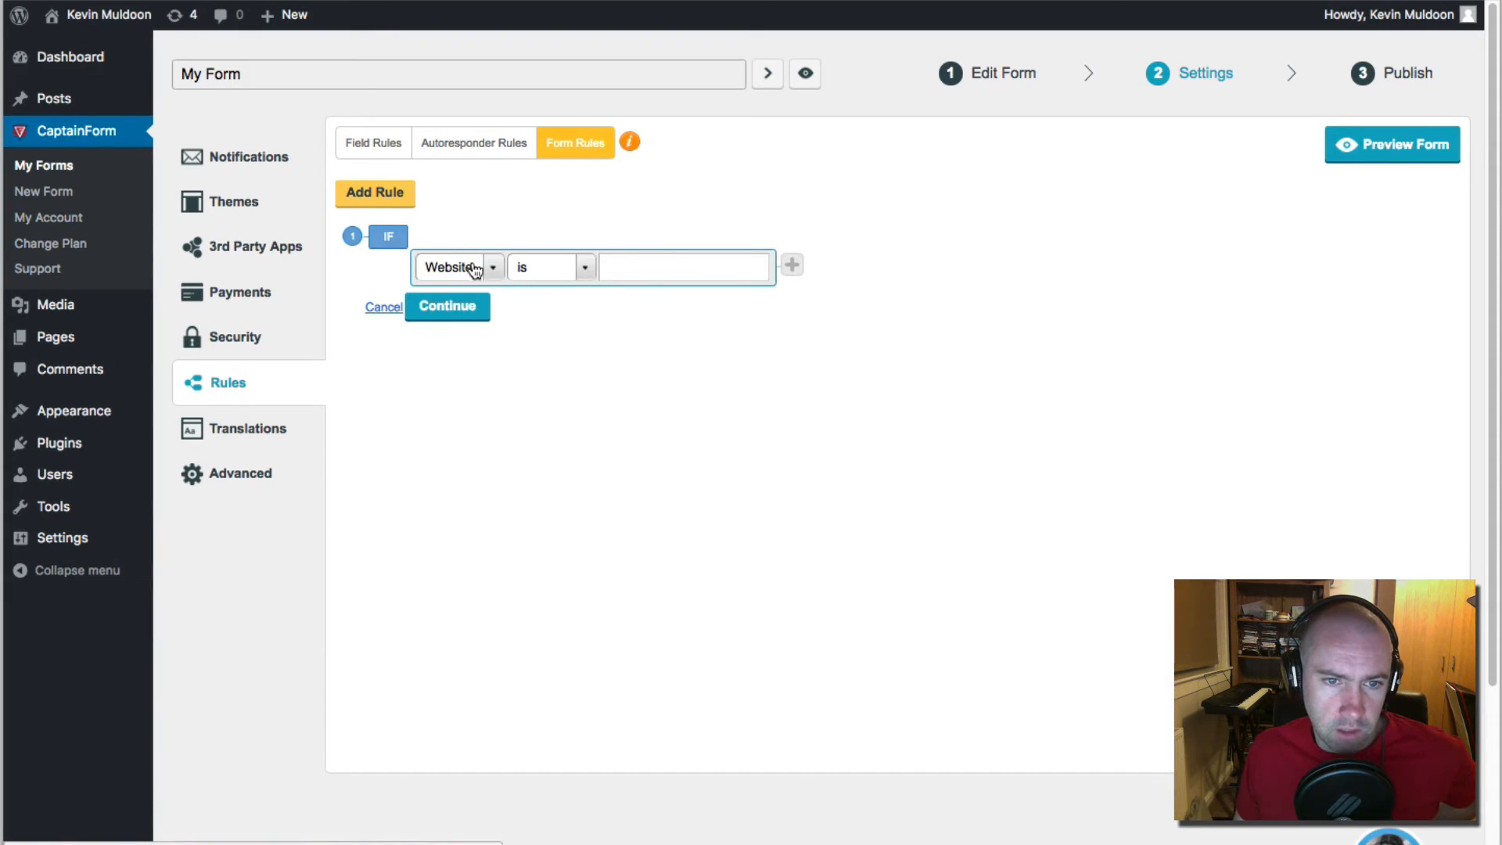
click(471, 267)
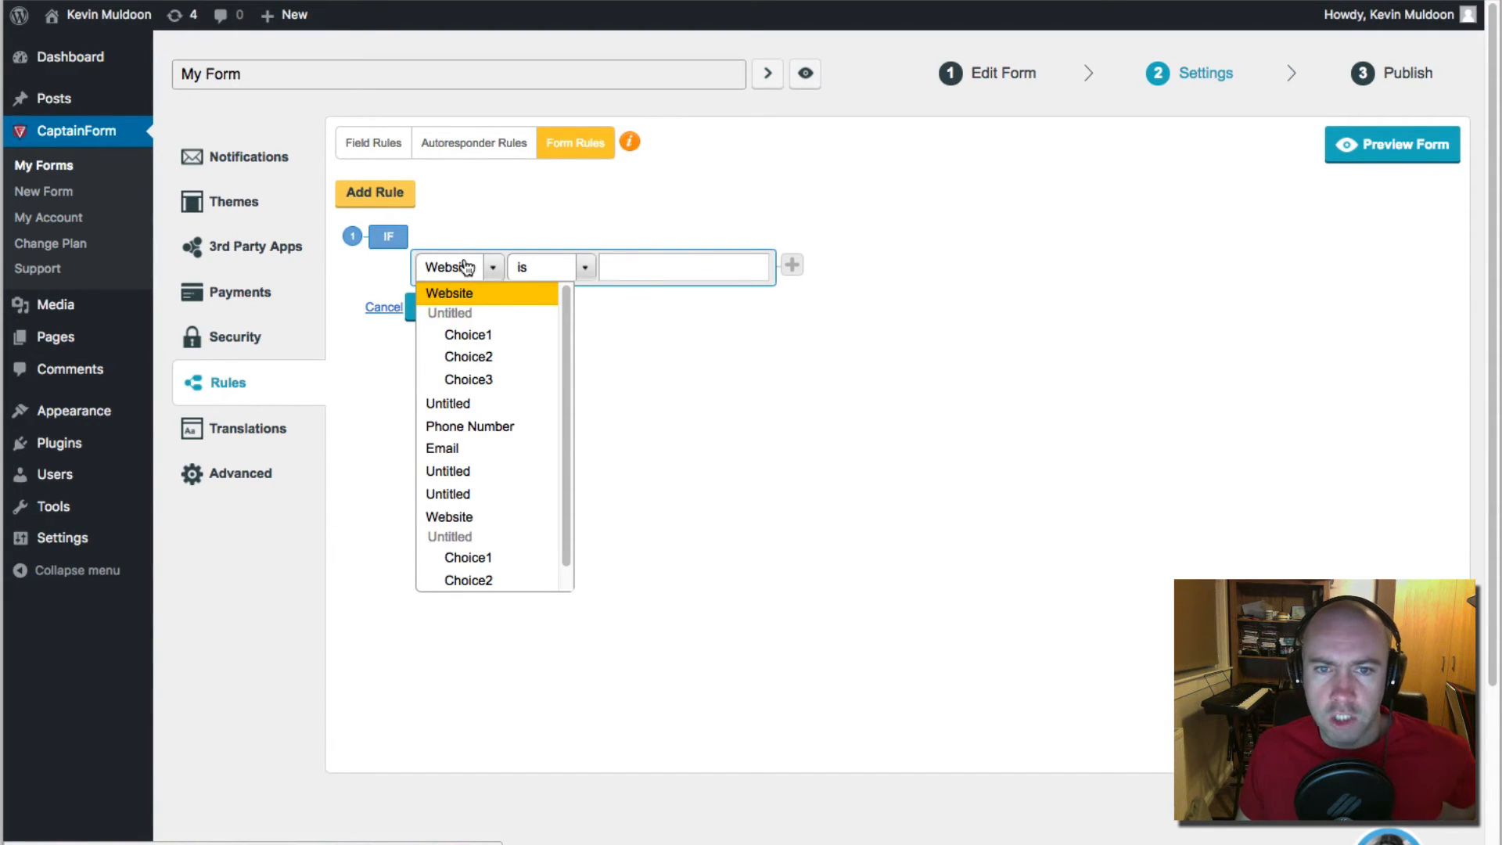
click(467, 268)
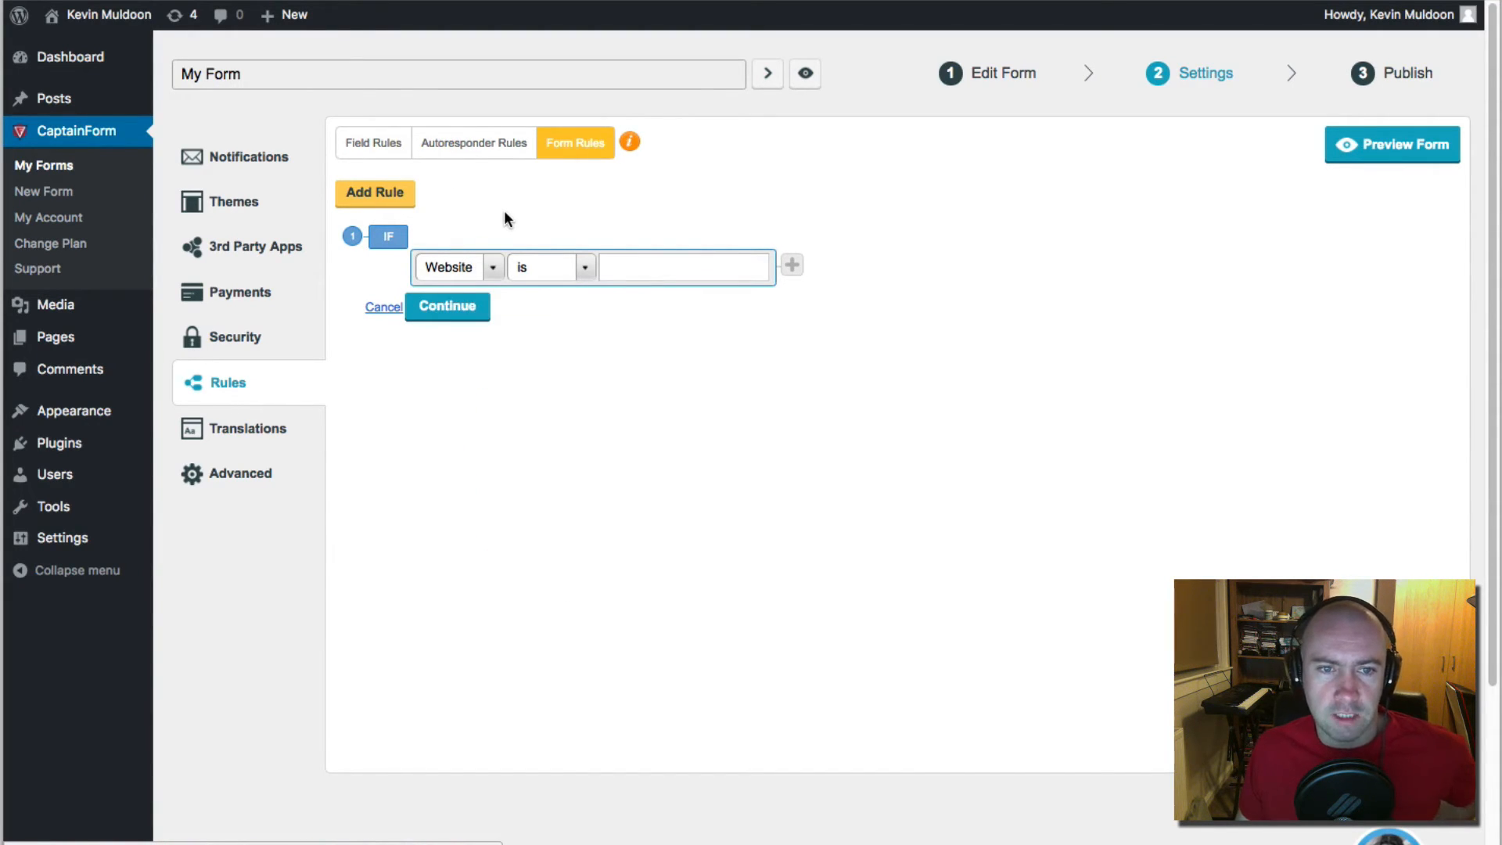
click(397, 149)
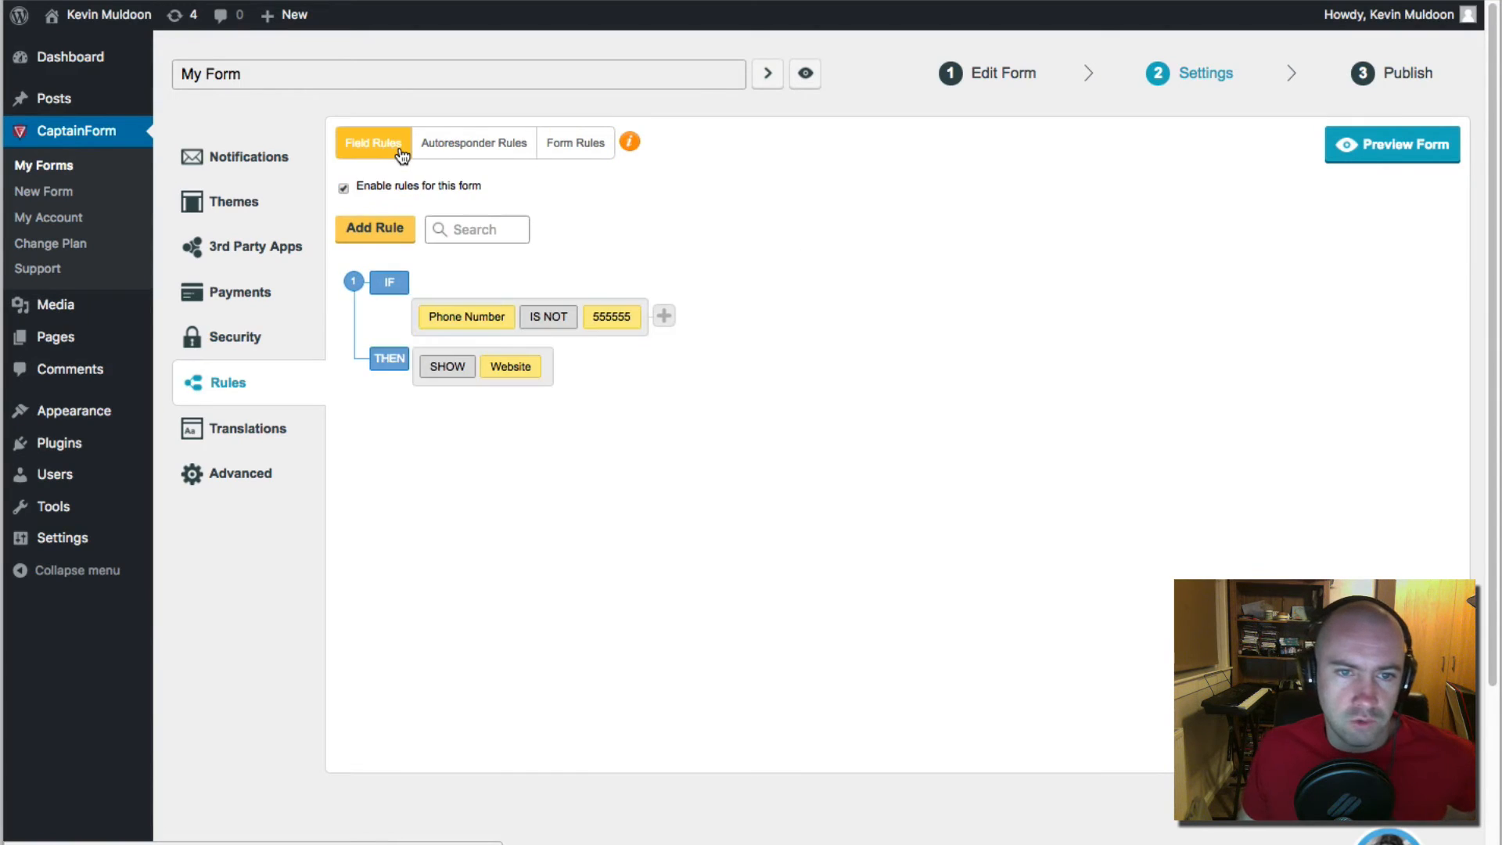
click(566, 146)
click(386, 199)
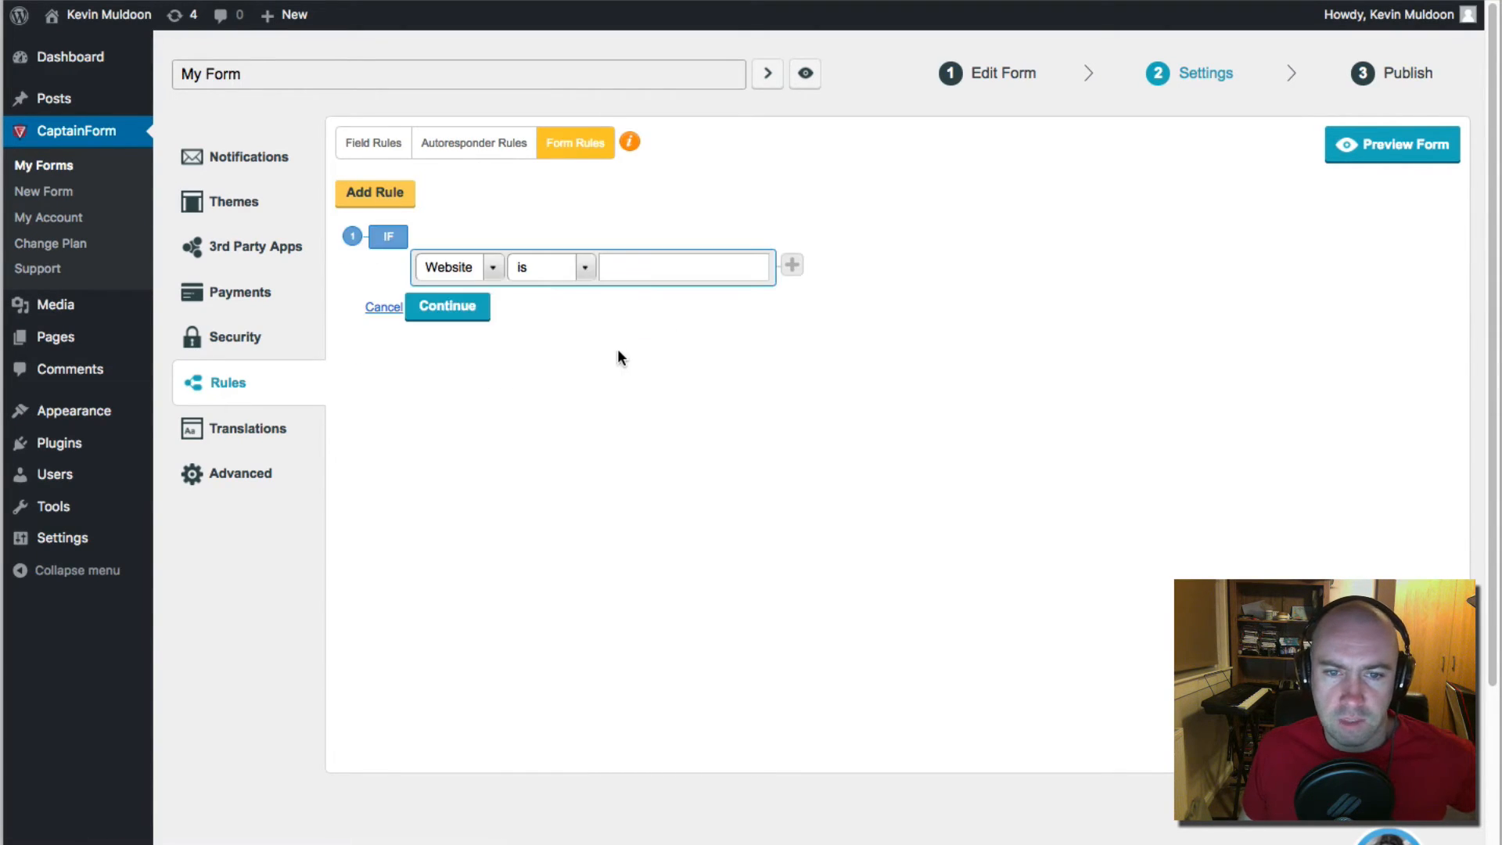
click(493, 267)
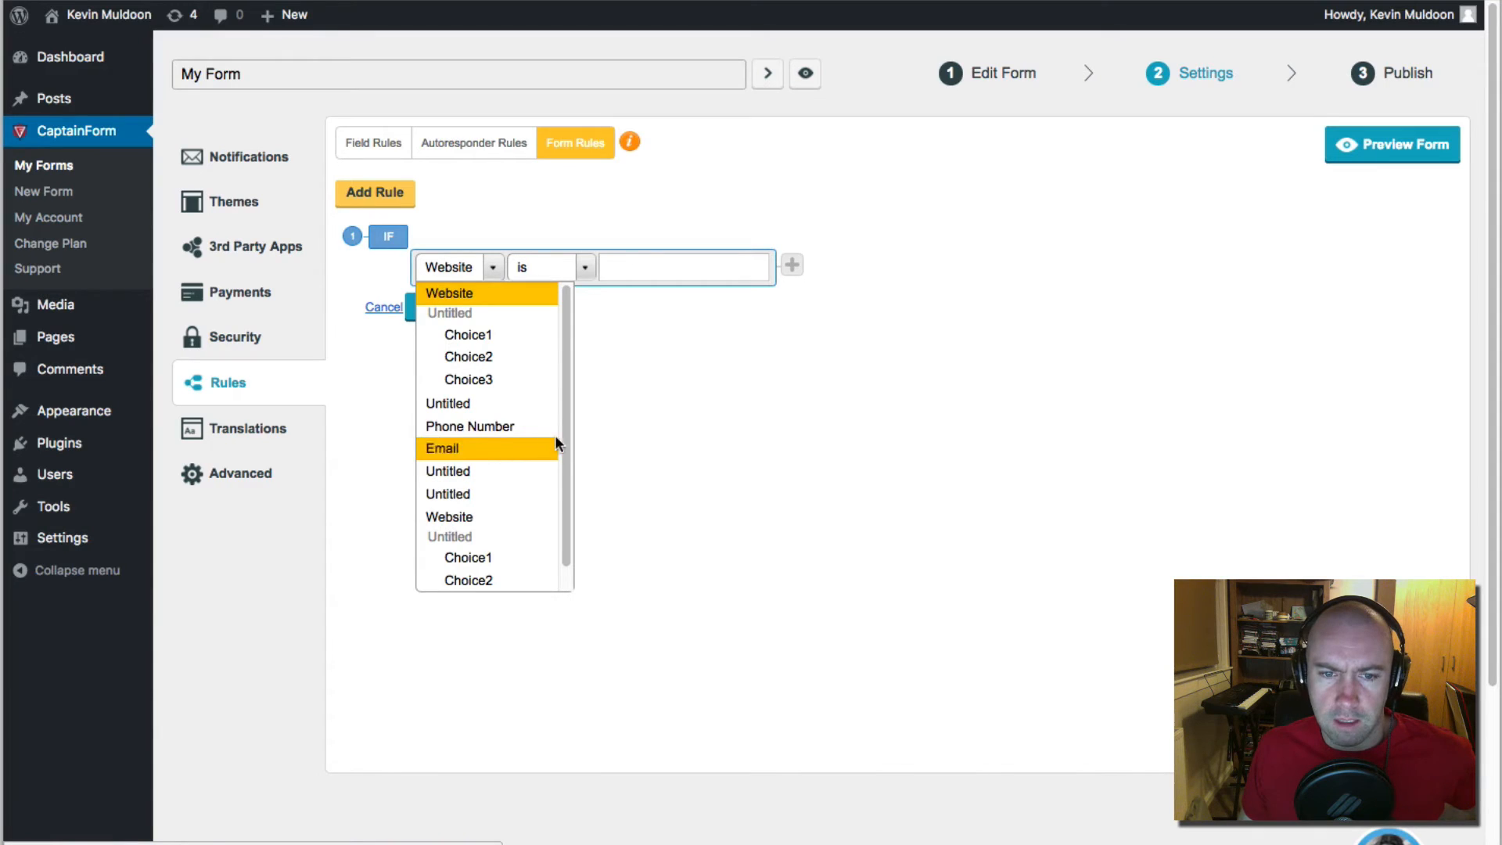
scroll(566, 467, down, 1)
scroll(567, 467, down, 1)
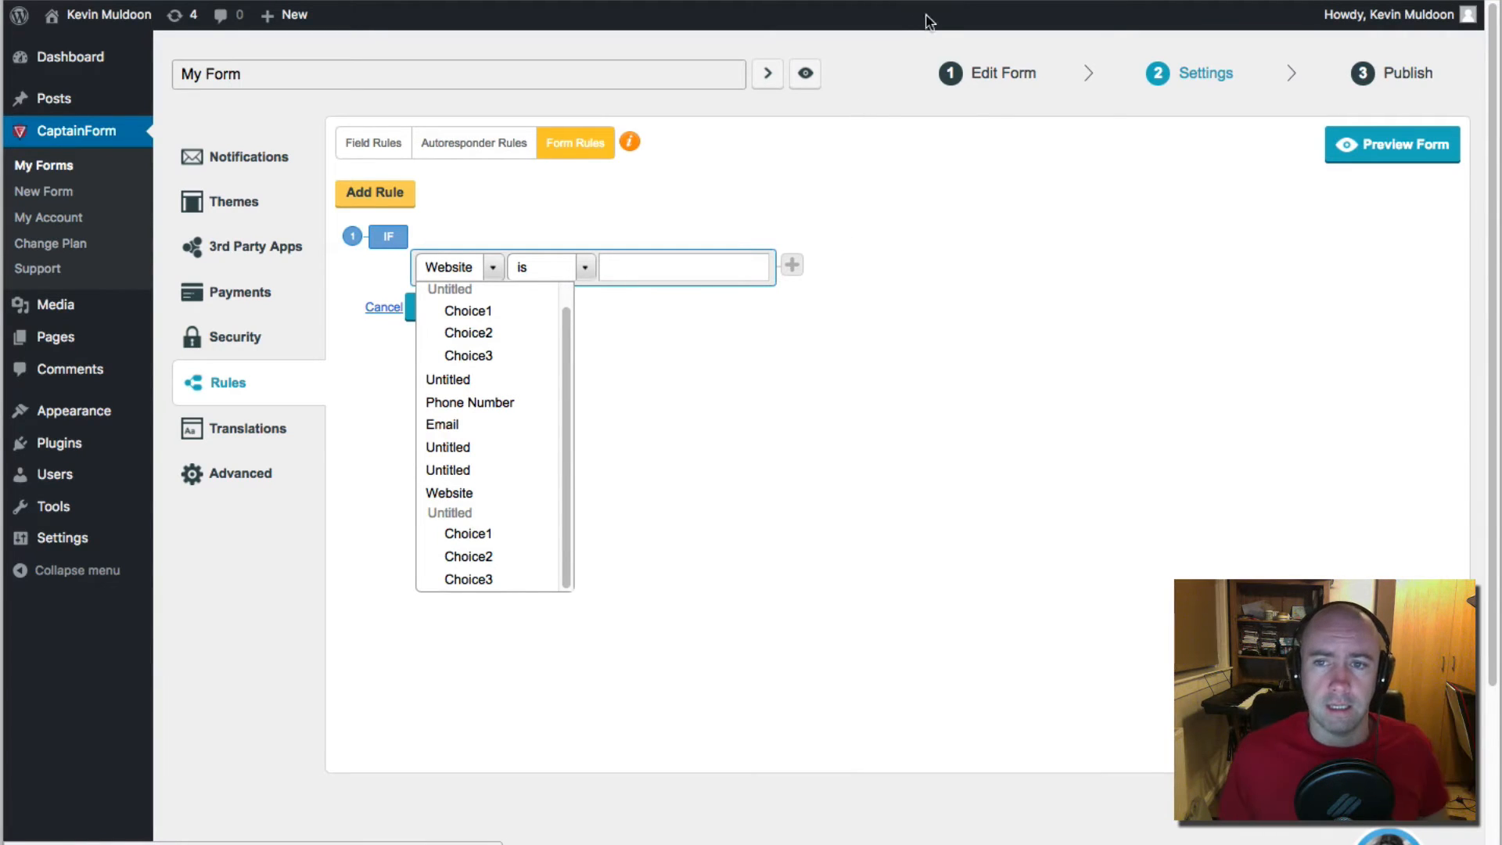
Step: Return to the form editor to view the advanced field types and the Website field's basic options
click(989, 92)
click(1000, 78)
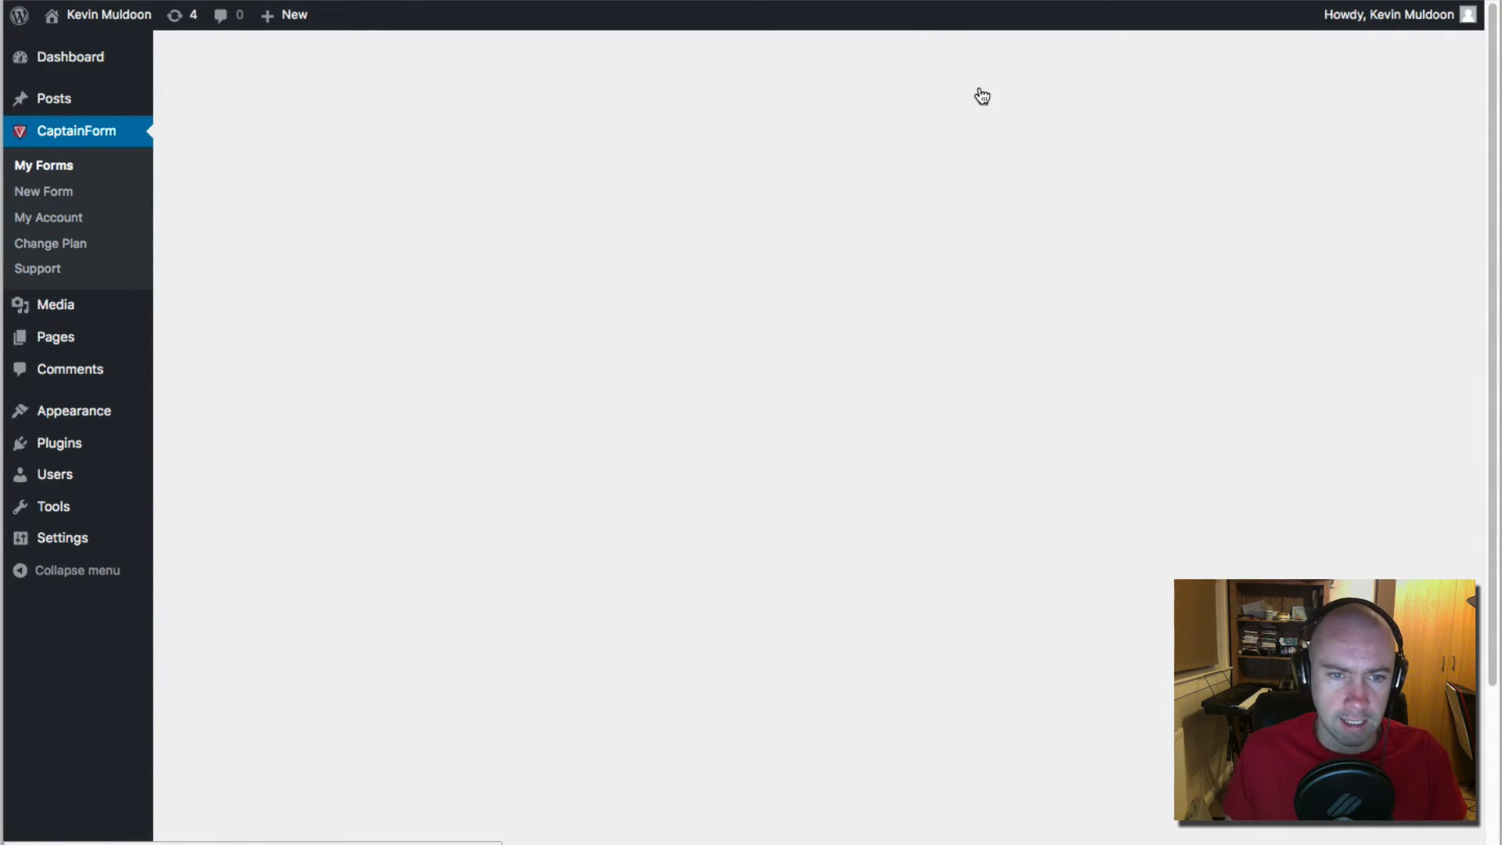
click(291, 225)
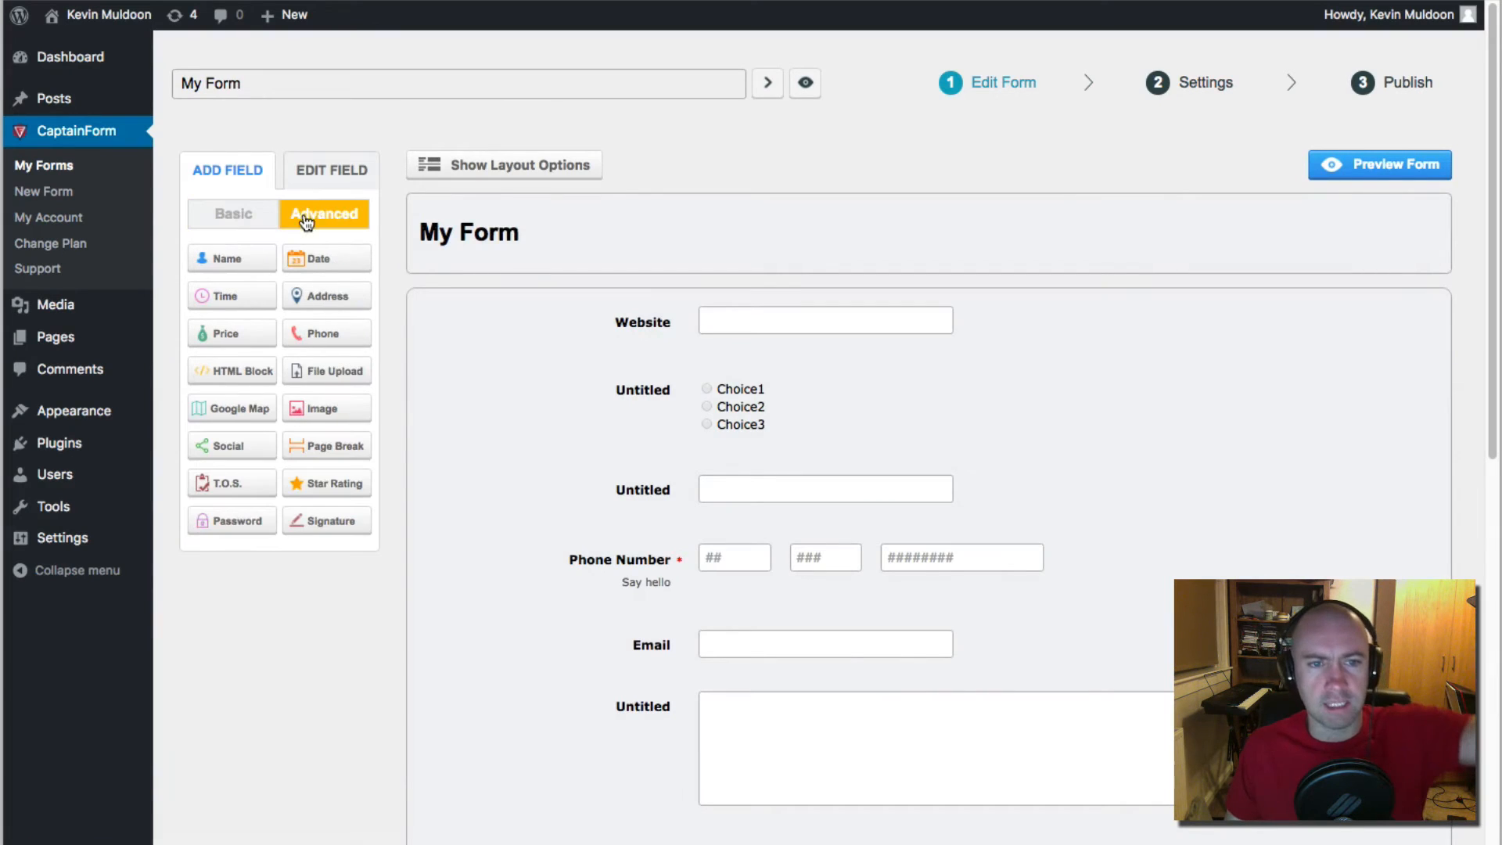
click(516, 316)
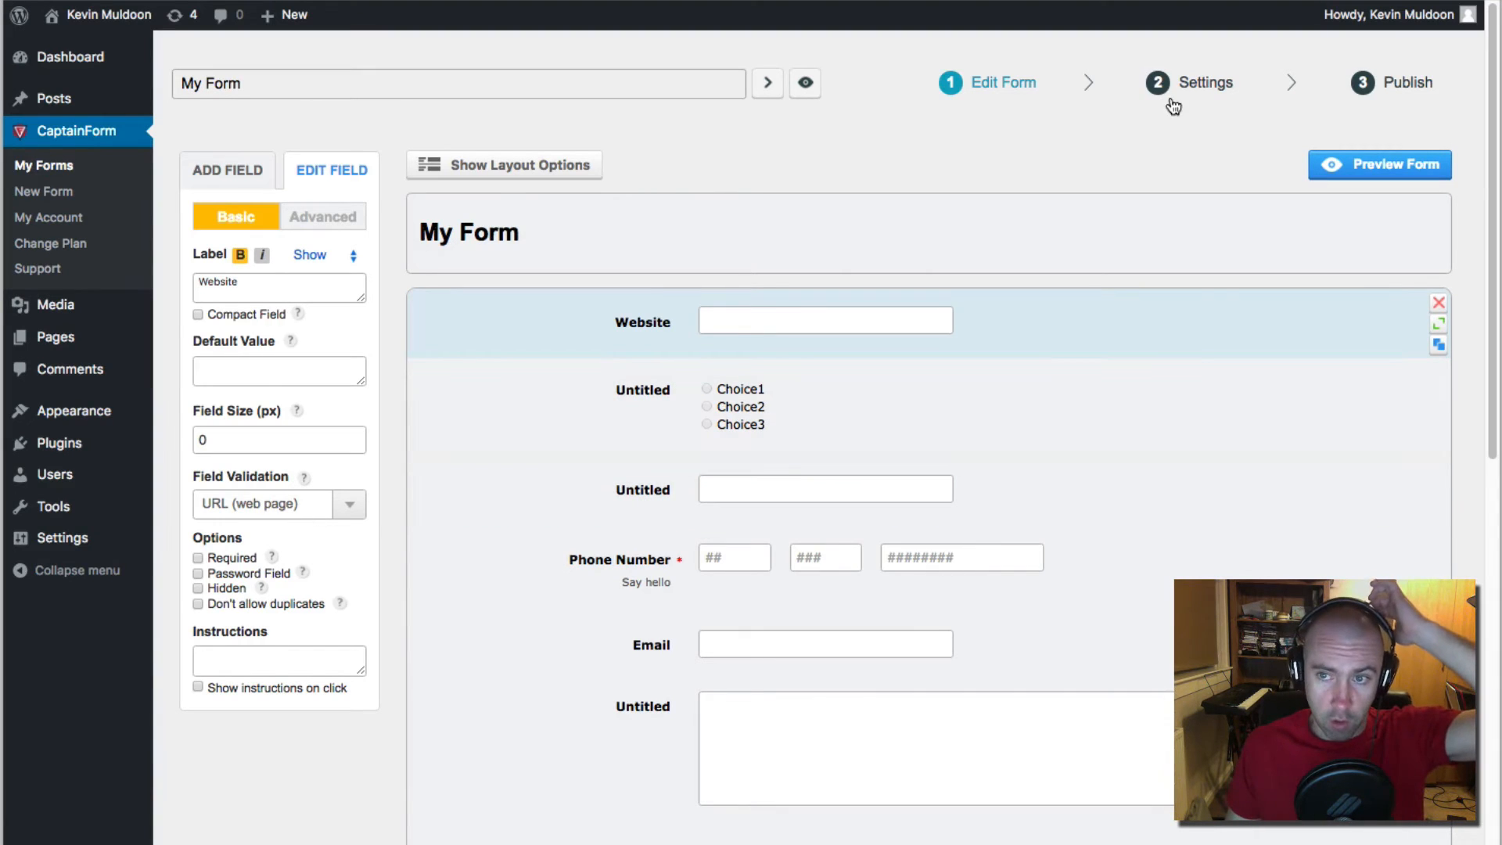
Step: Go back to the form's rules and add an AND subrule to the phone number condition: Website is google.com
mouse_move(1173, 106)
click(1178, 249)
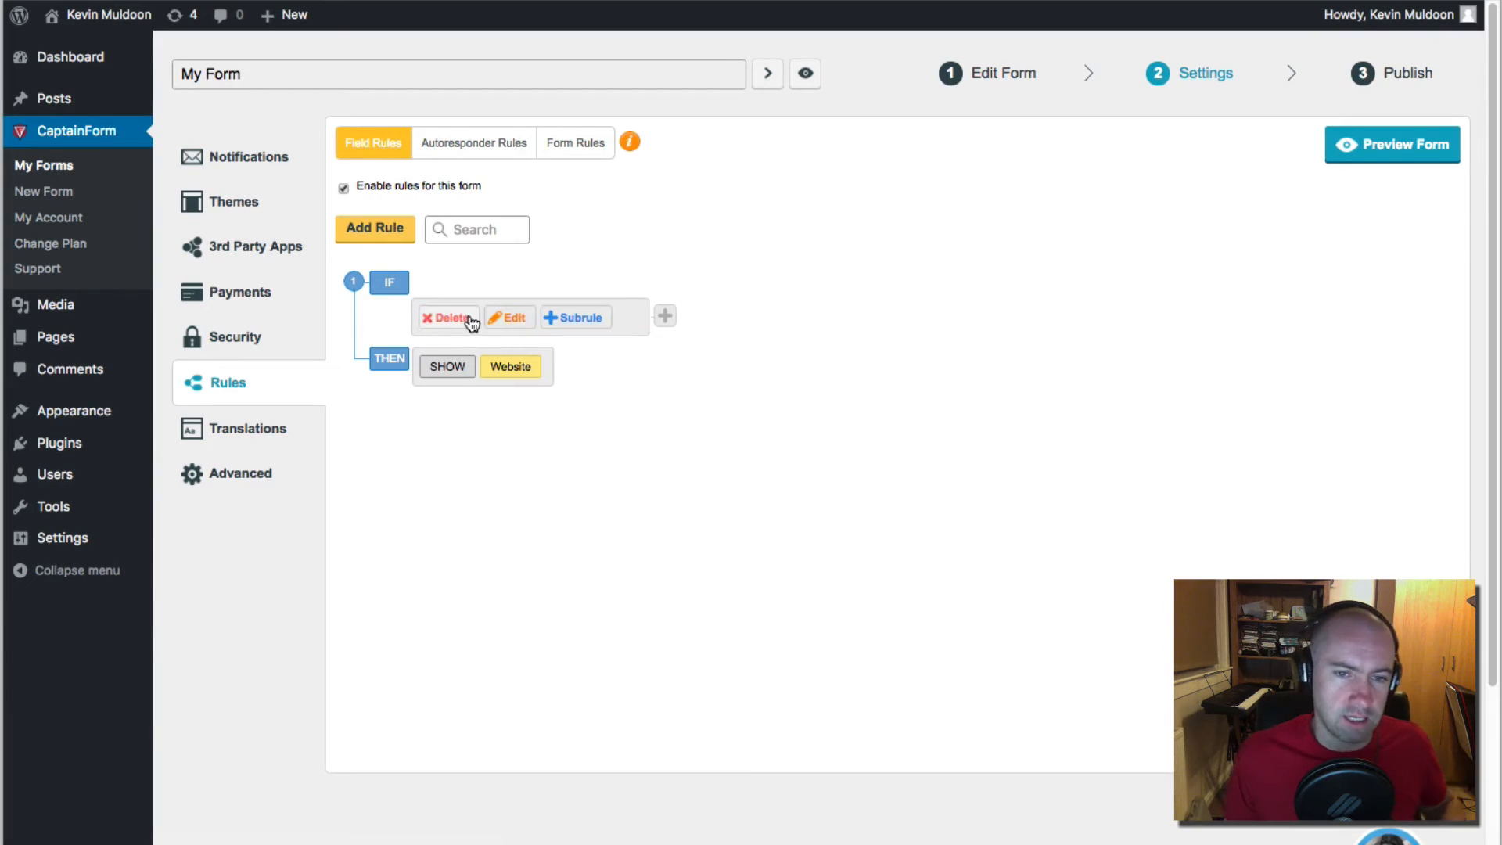
mouse_move(501, 325)
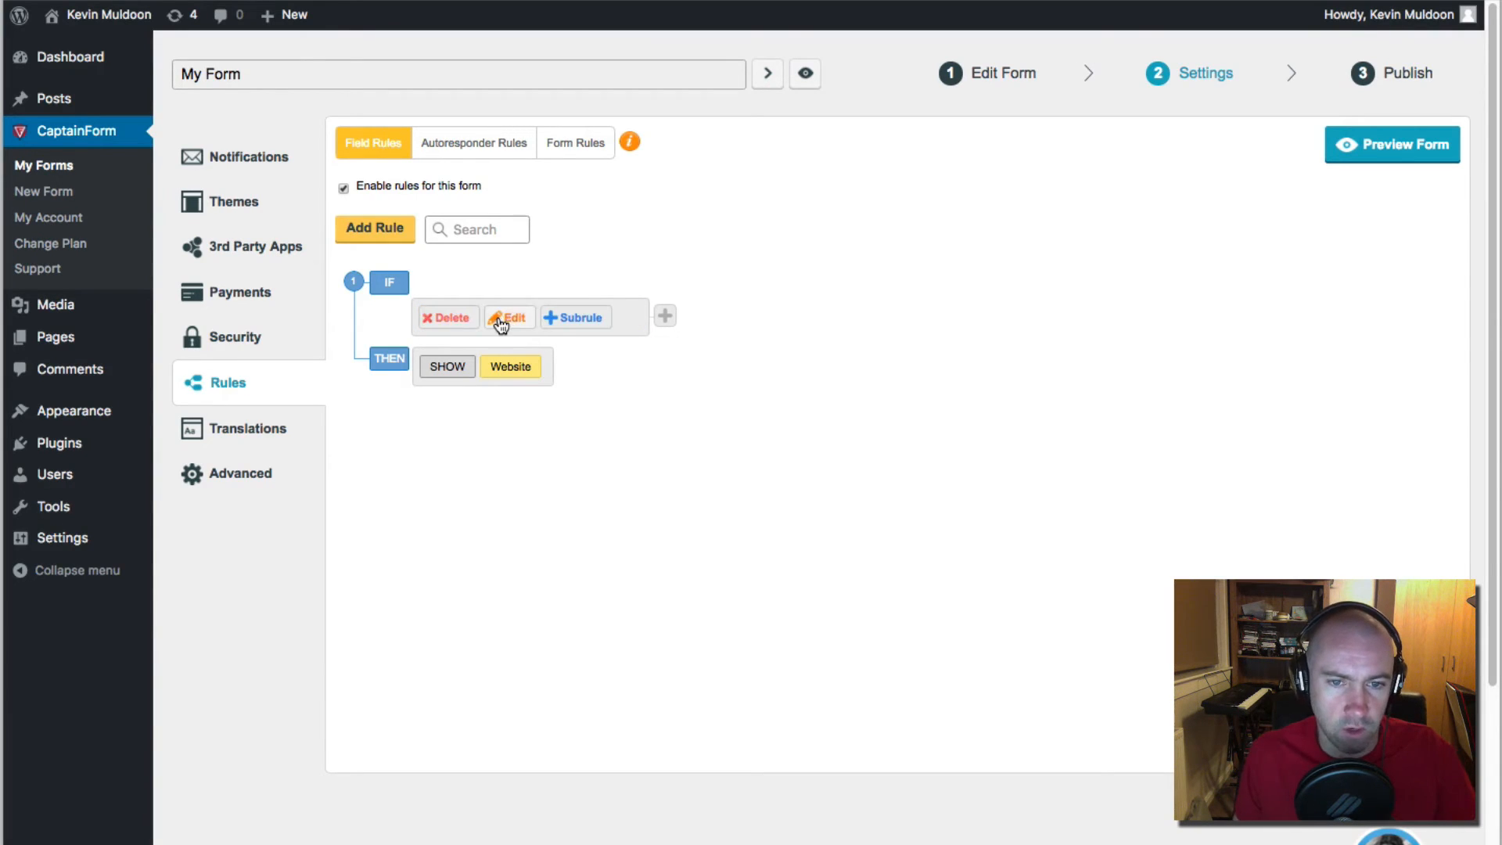
click(574, 321)
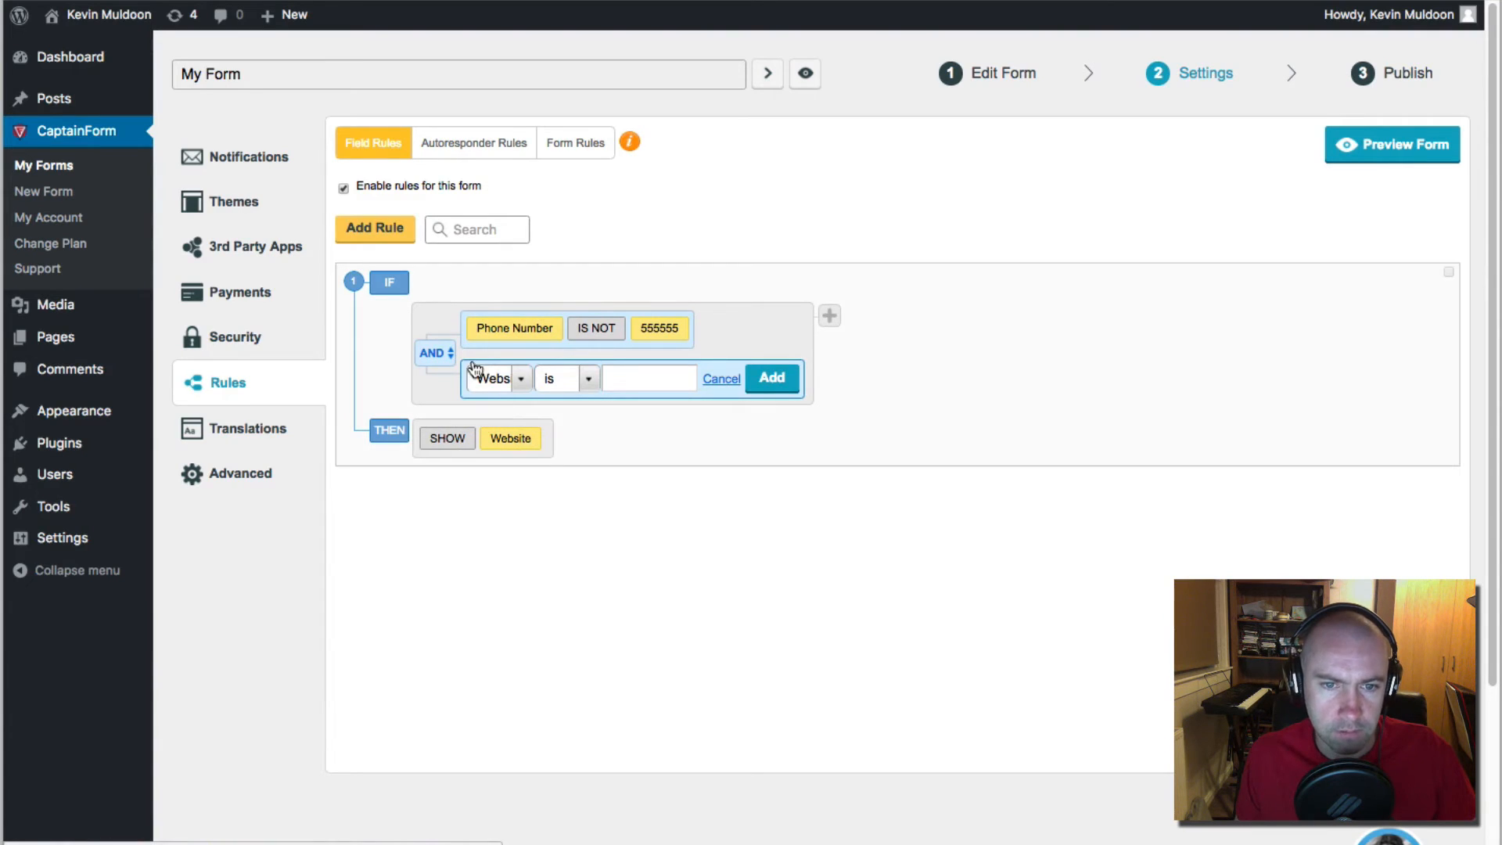
click(636, 378)
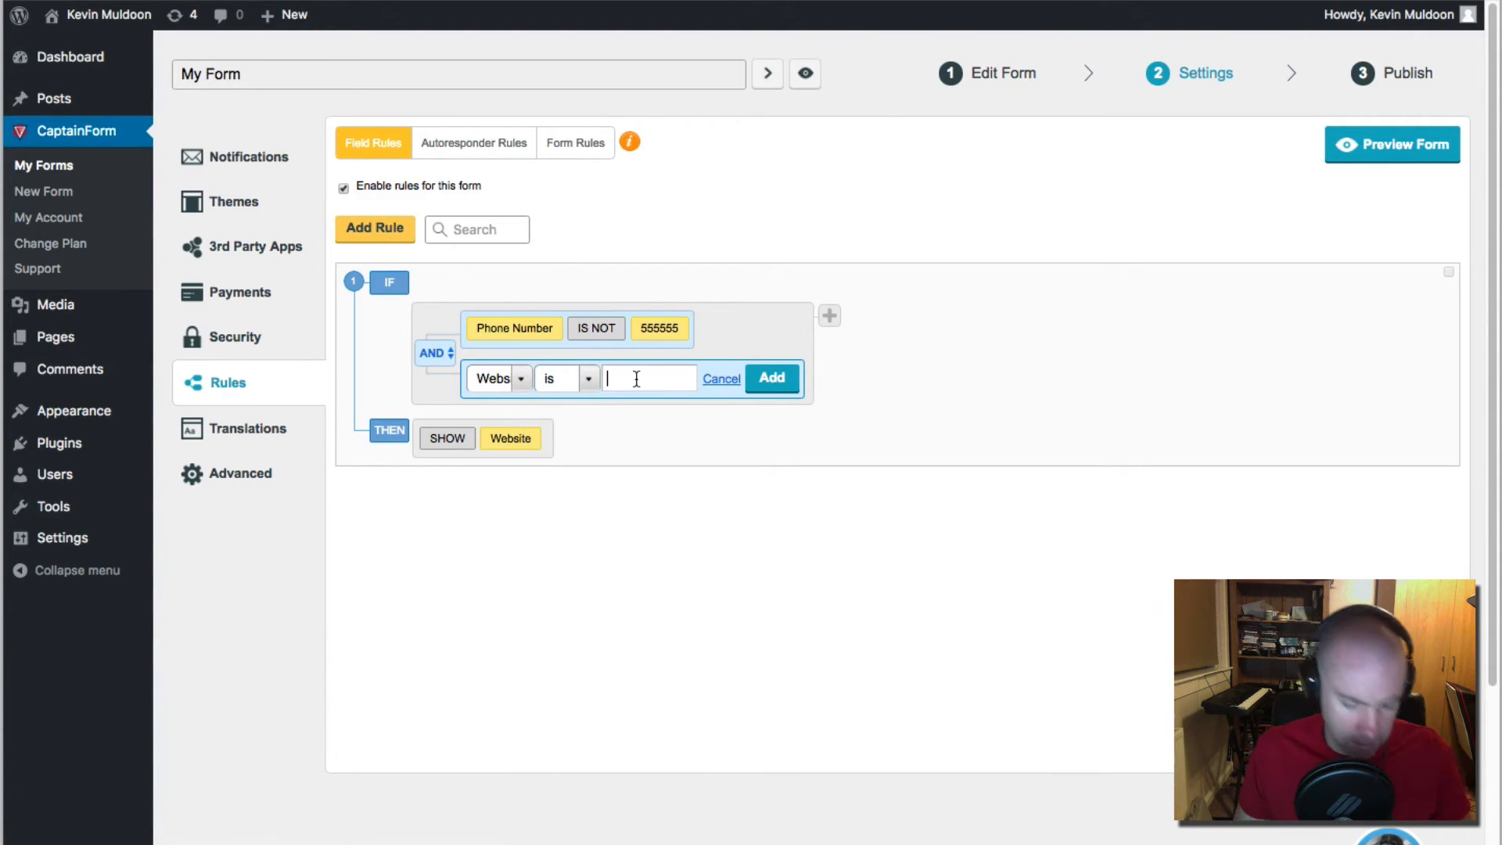
text(google.com)
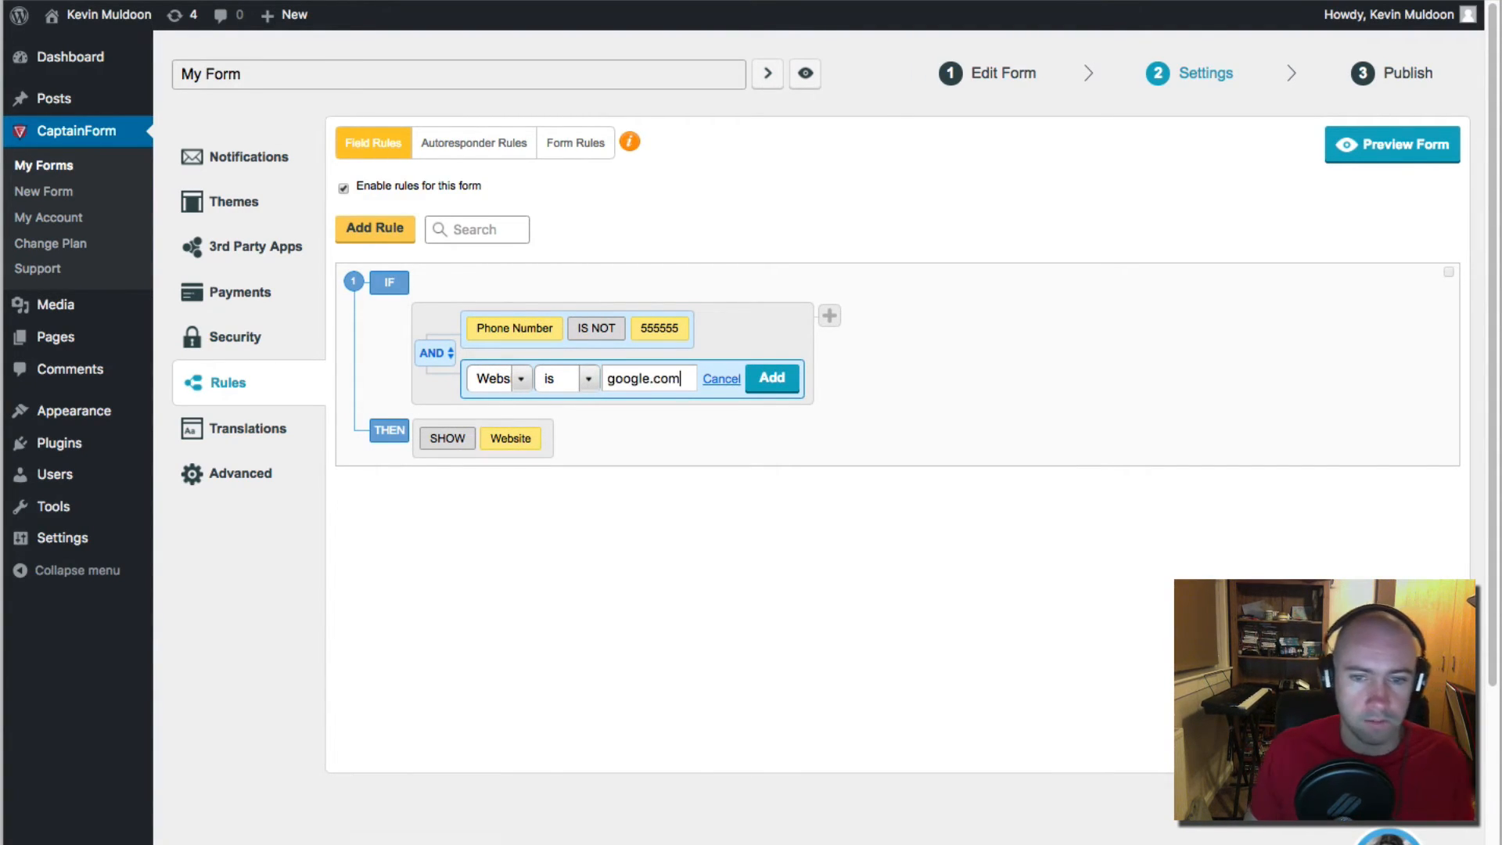
click(772, 378)
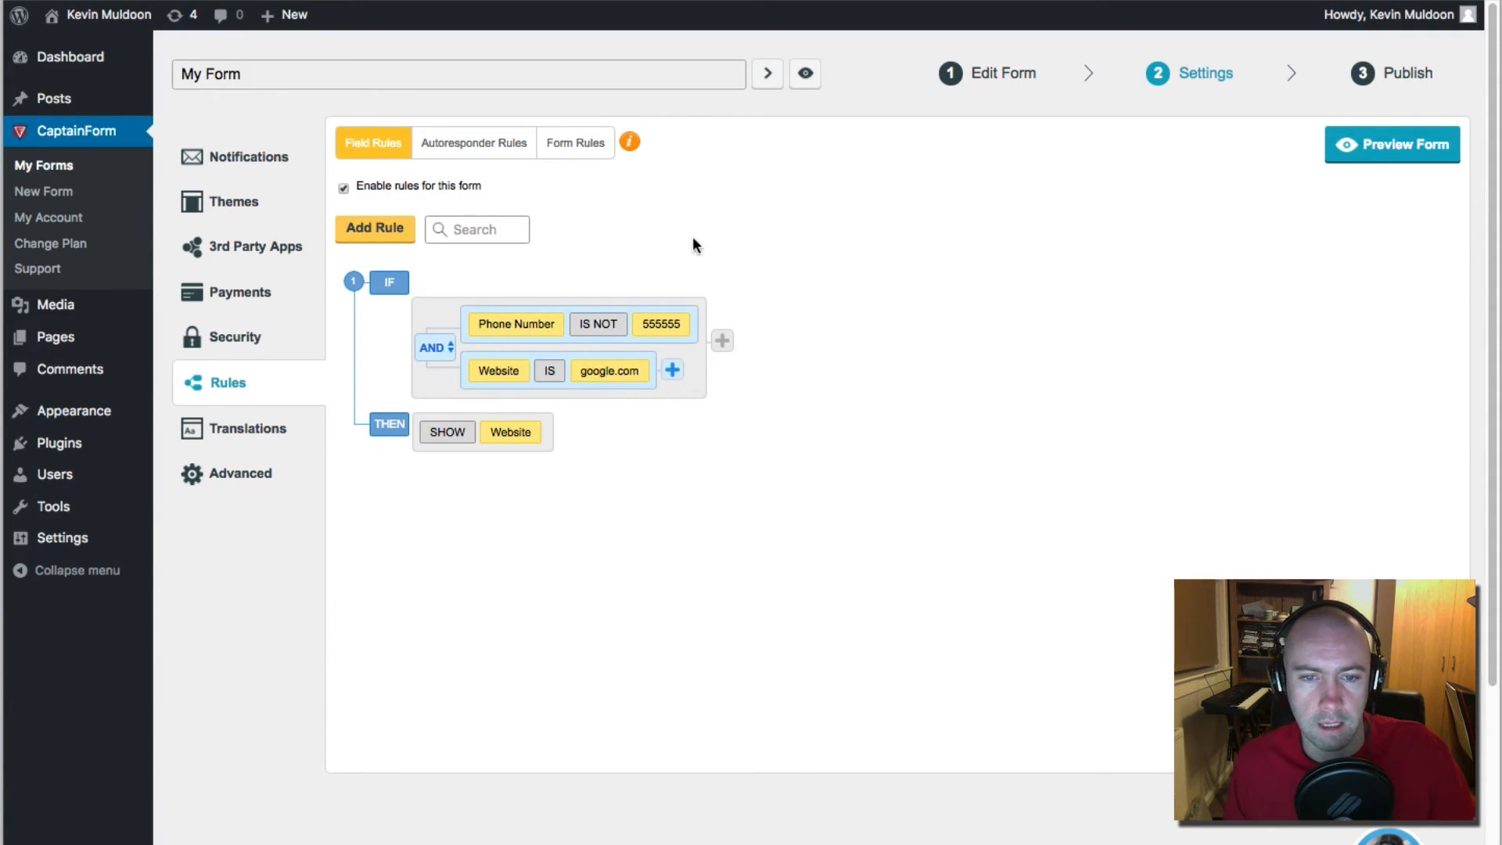
Step: Start a new autoresponder rule with the condition that Email is empty and continue to its action
click(473, 145)
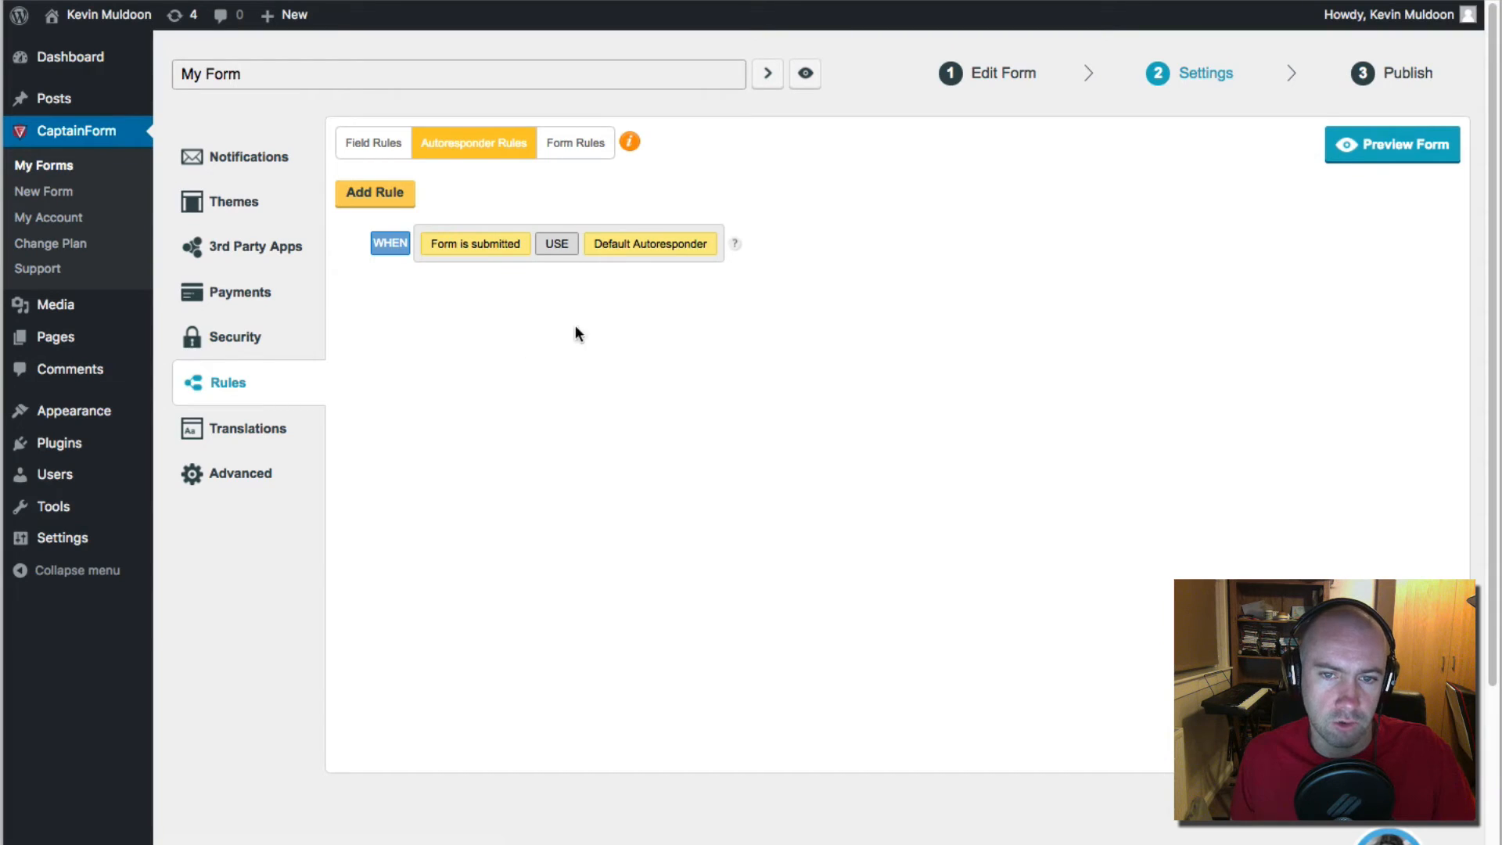
click(391, 197)
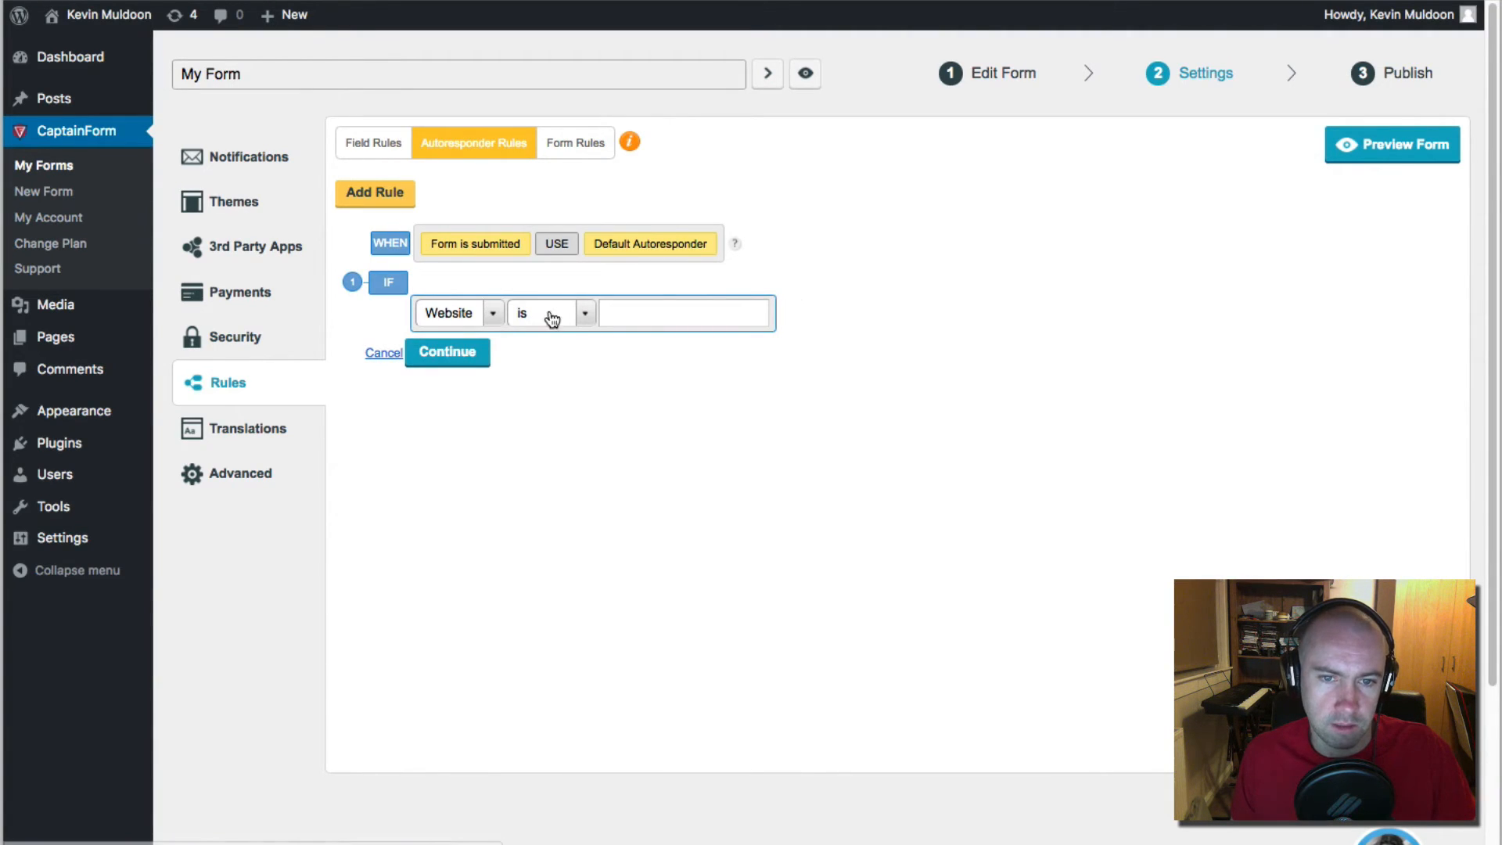
click(470, 313)
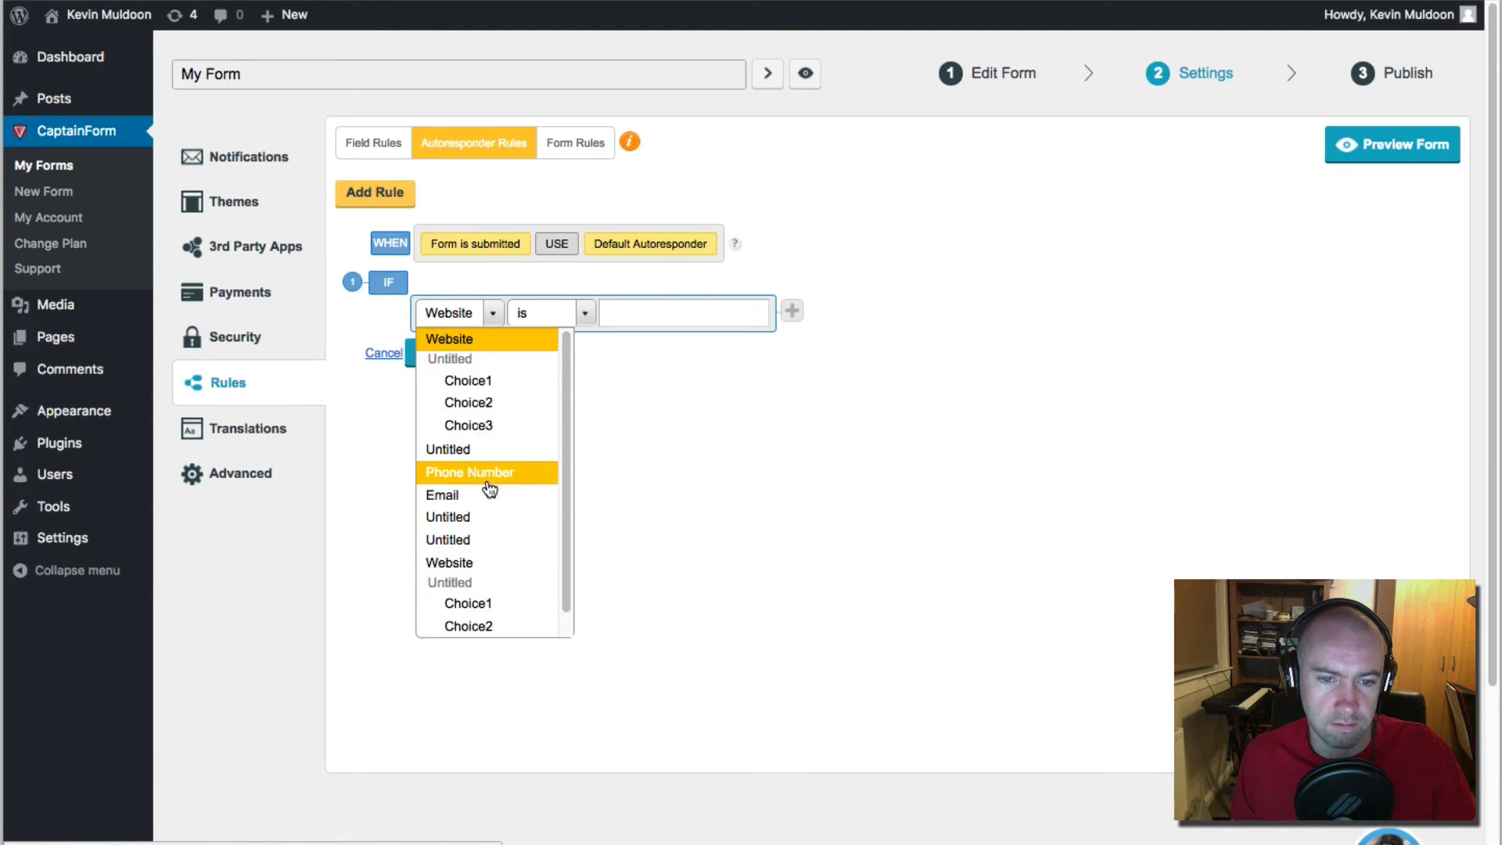
click(491, 501)
click(447, 352)
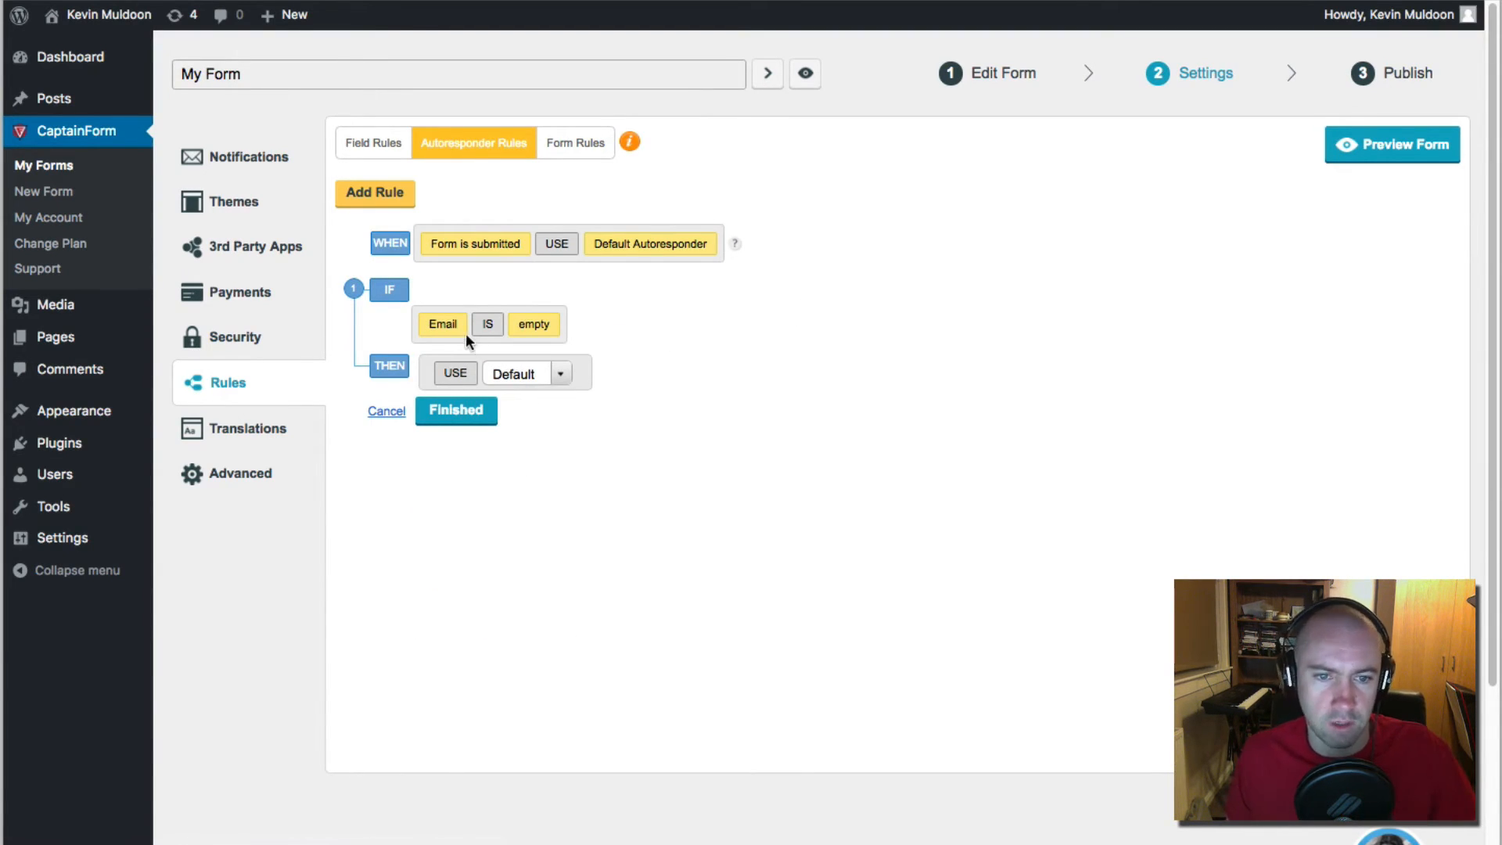
Step: Set the new autoresponder rule's action to Do not send autoresponder and finish the rule
click(561, 374)
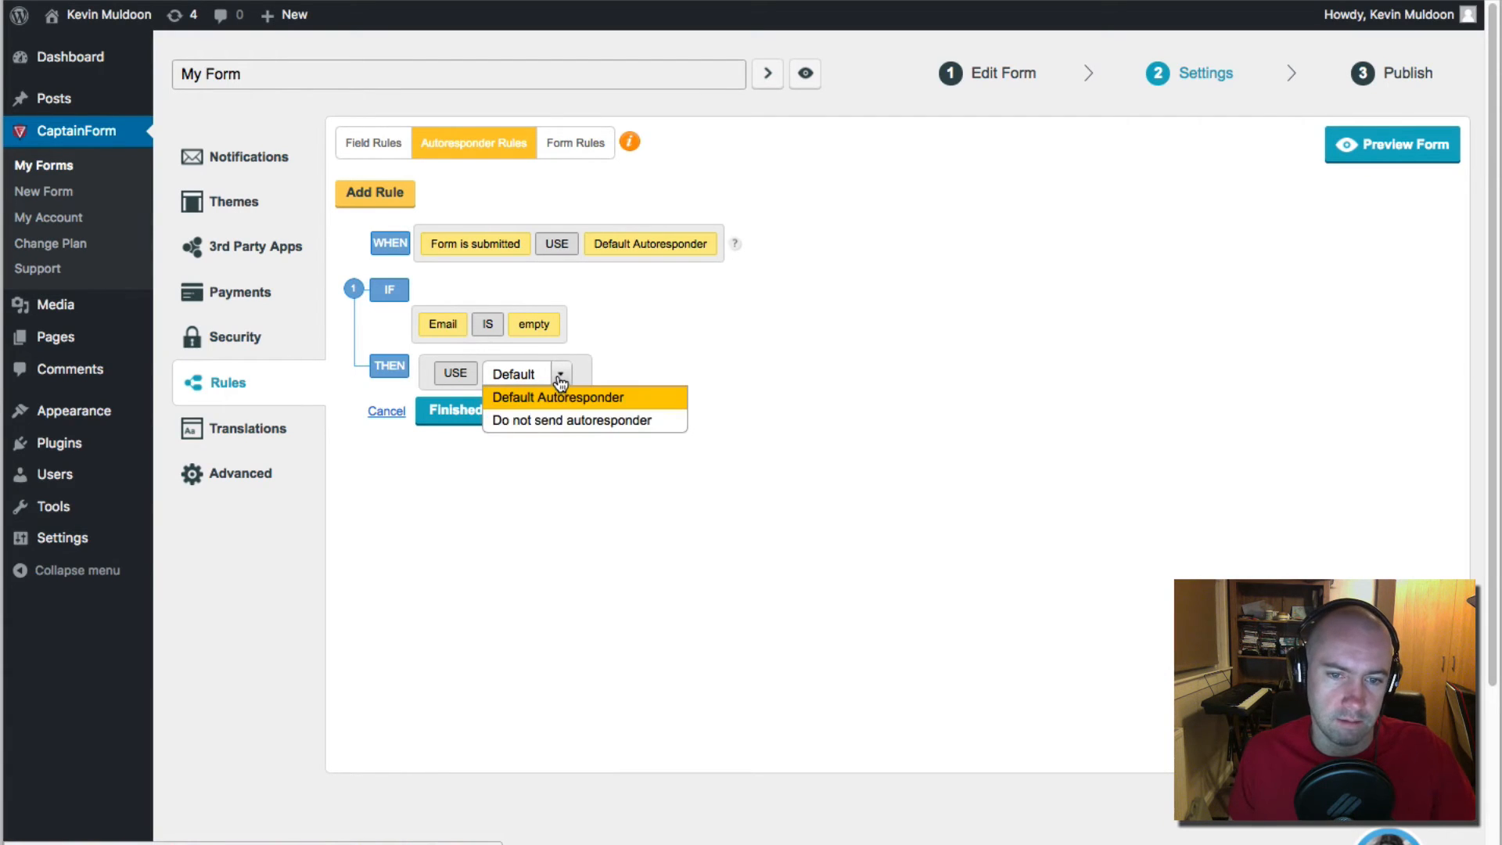
click(577, 423)
click(477, 413)
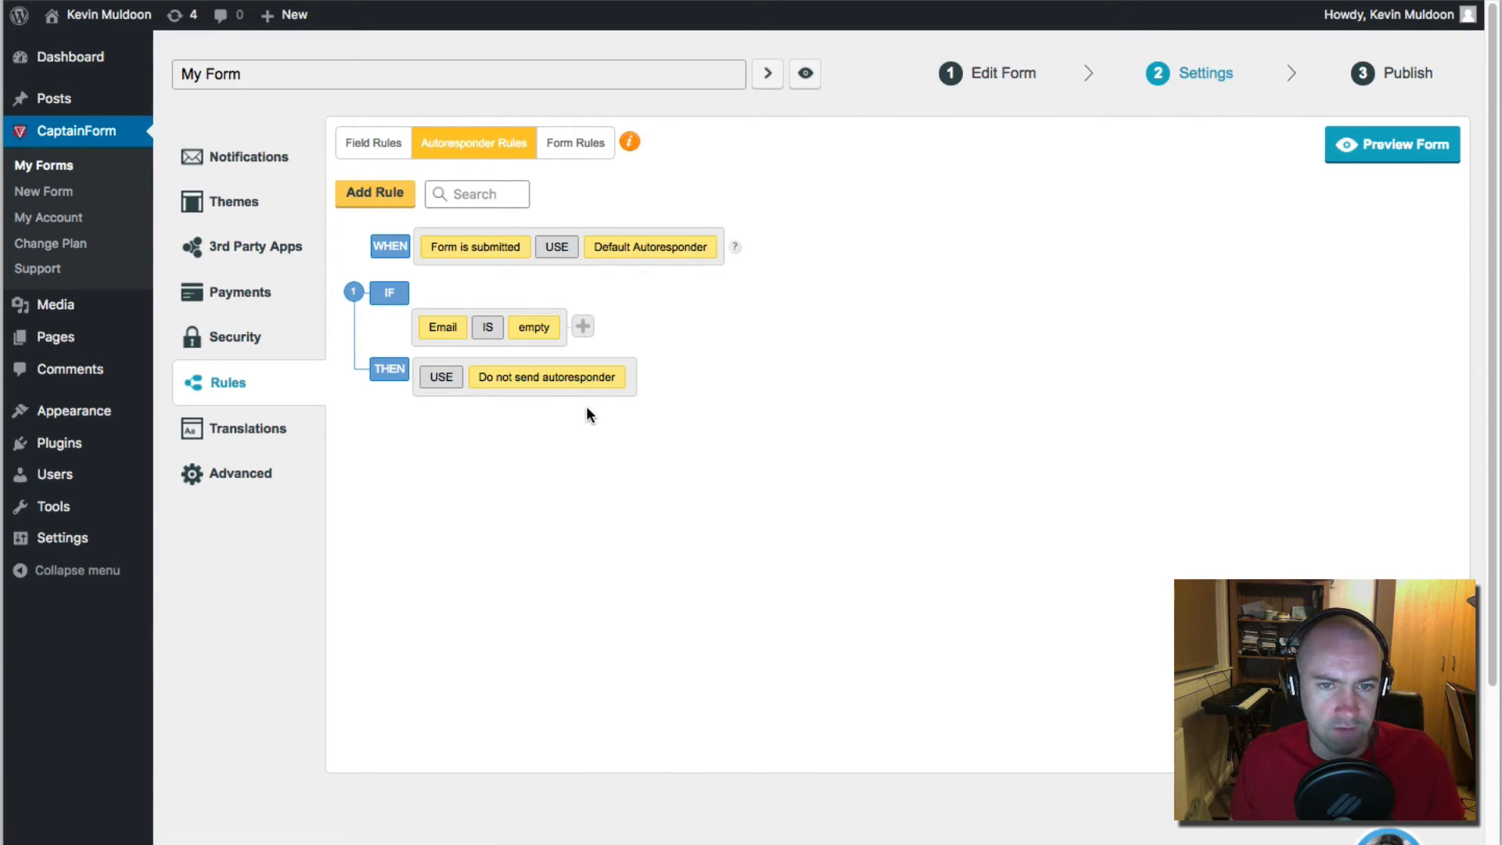
mouse_move(580, 388)
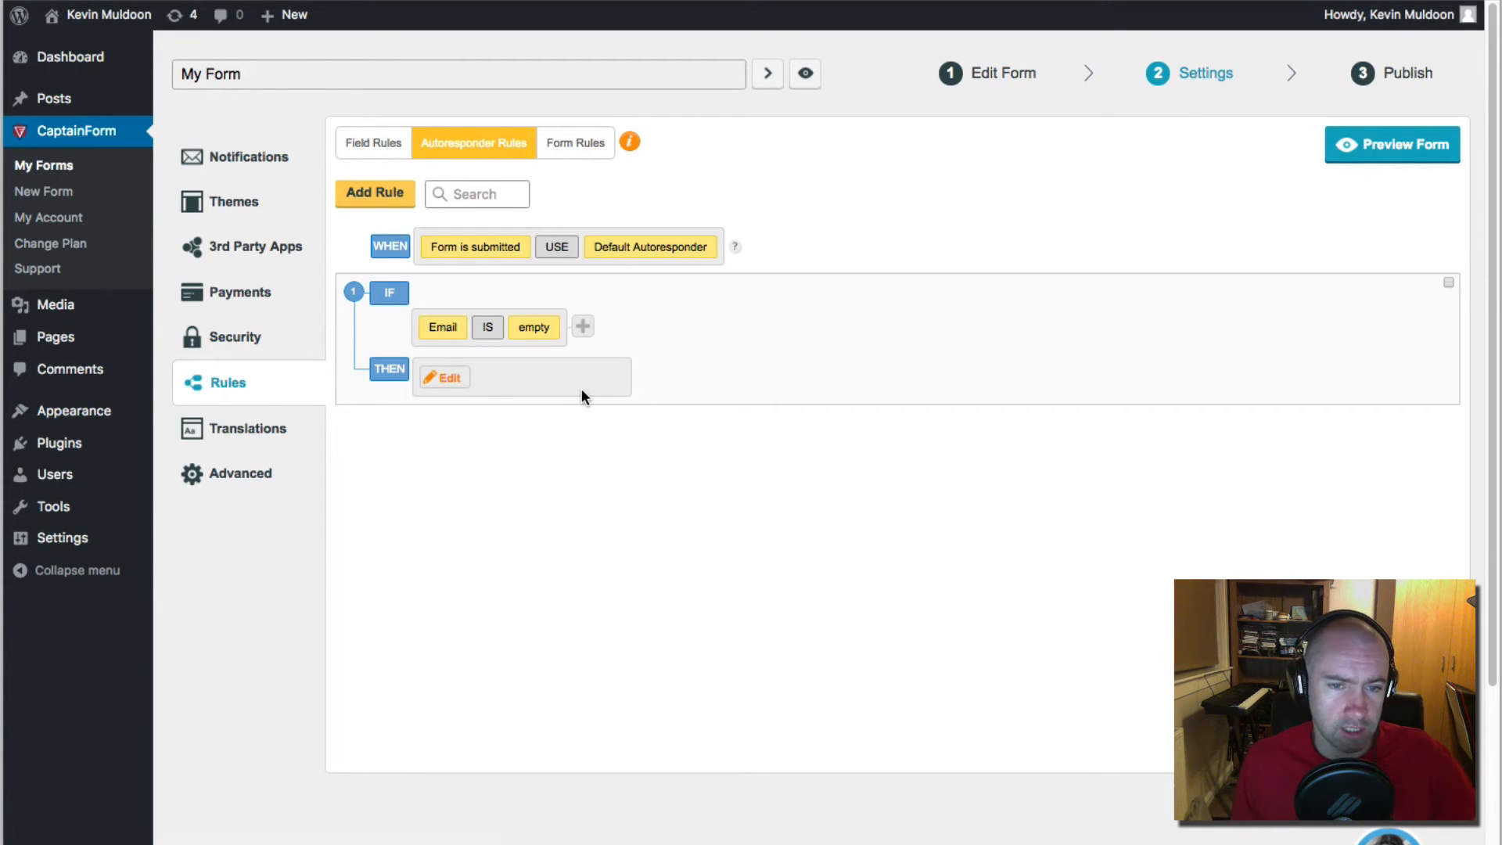
Step: Add Thai as a form translation language and enable multi-language selection on the form
click(292, 431)
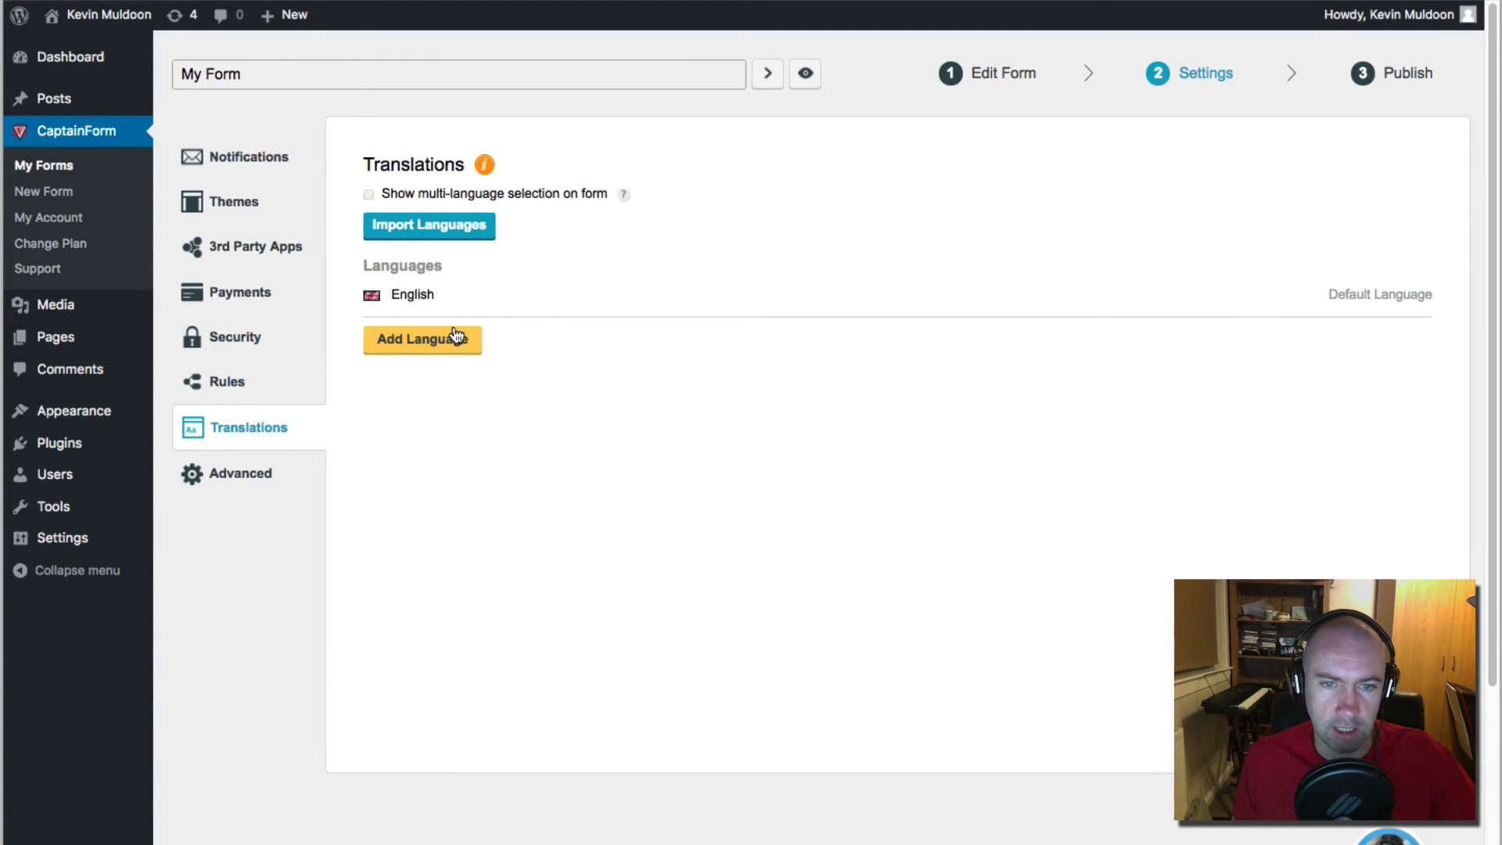
click(430, 349)
click(430, 345)
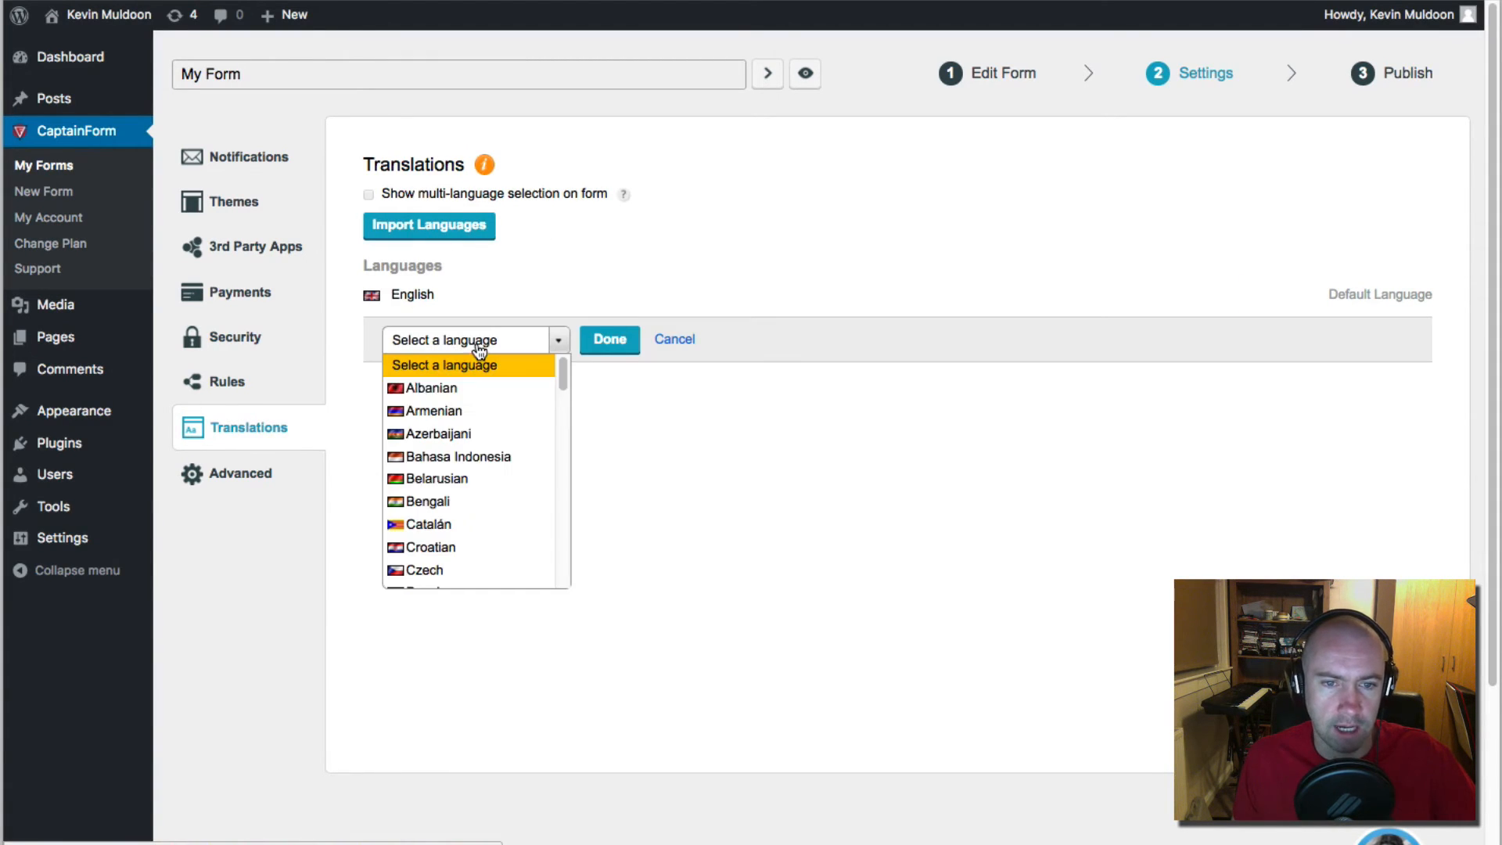
drag(563, 370, 551, 529)
click(464, 472)
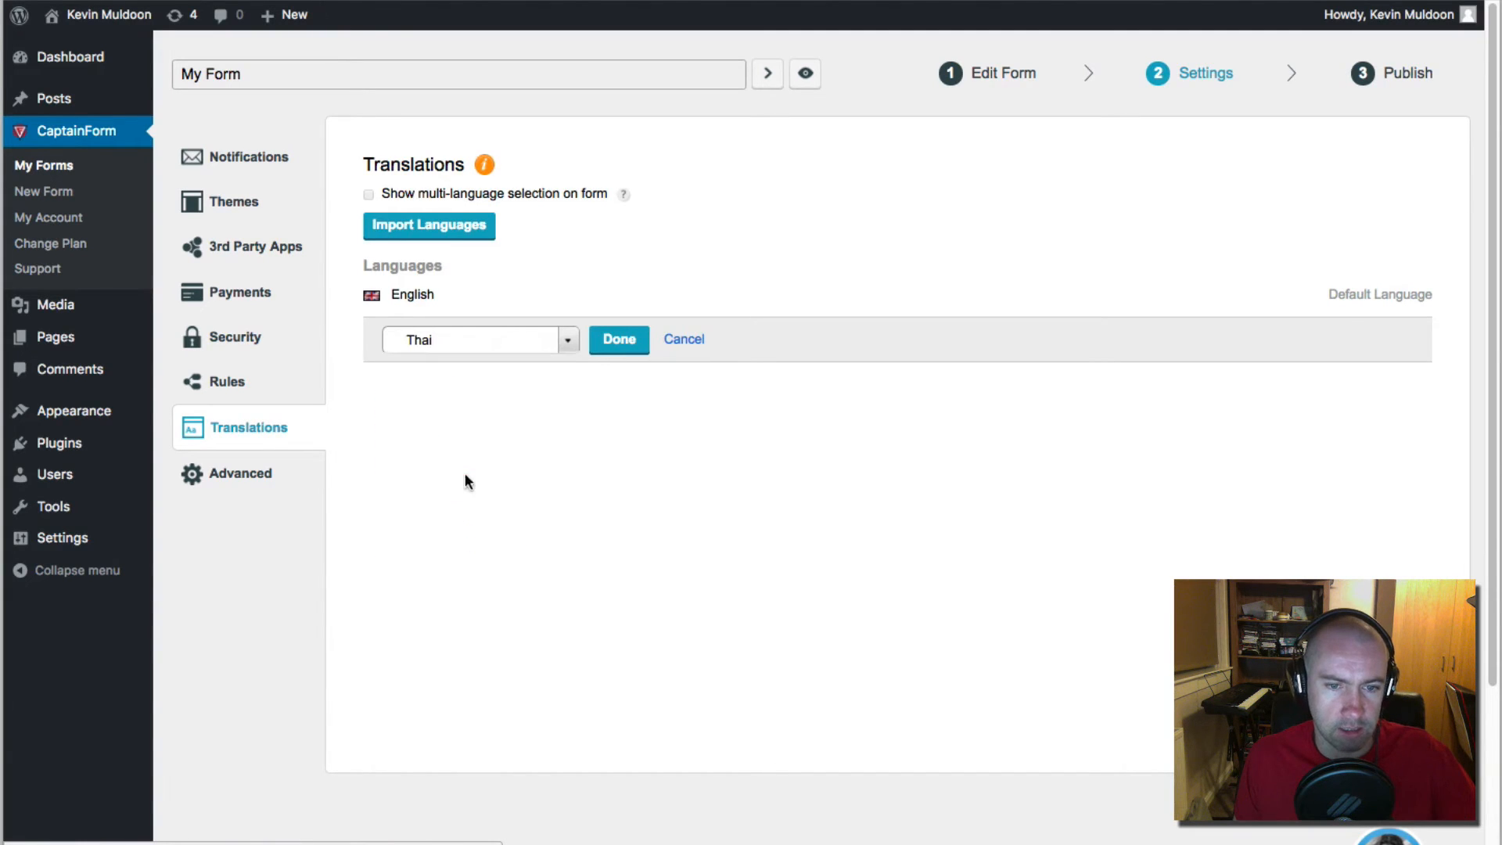
click(623, 340)
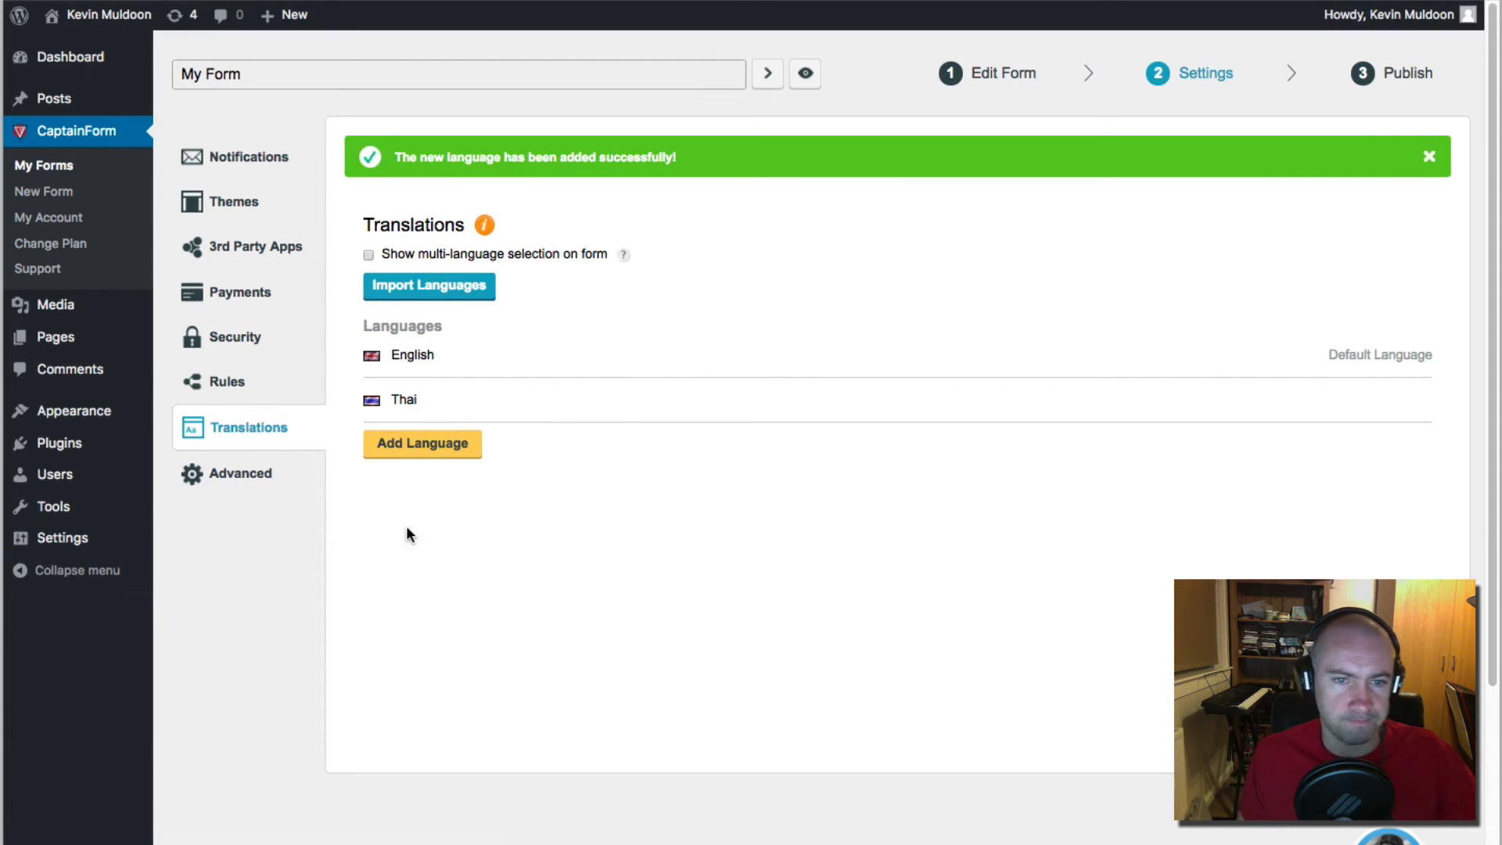
click(367, 255)
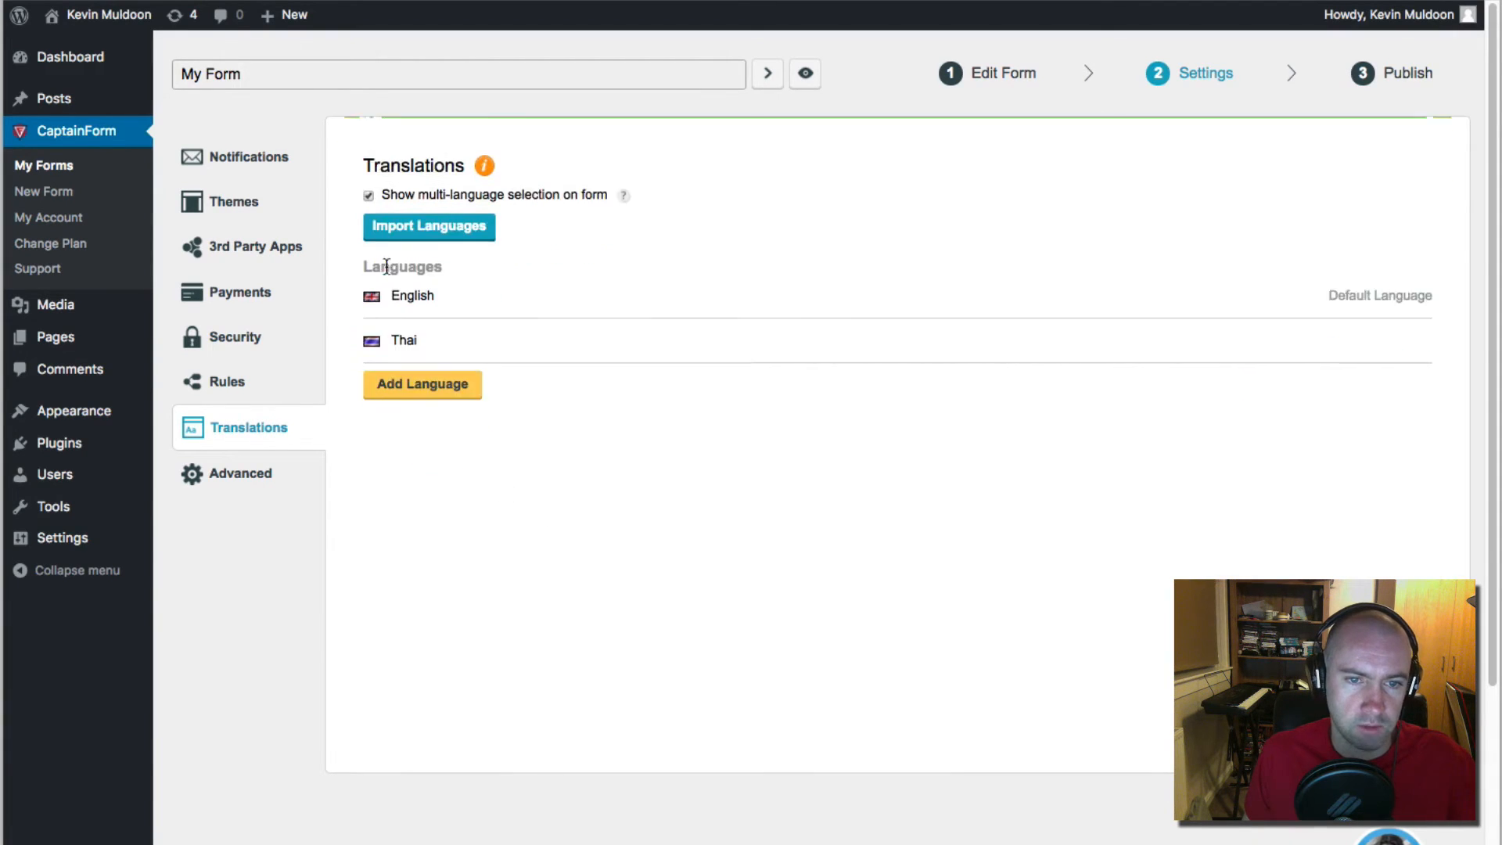
Step: Examine the advanced submission and approval options, including the suboptions for letting respondents edit delivered submissions
click(278, 482)
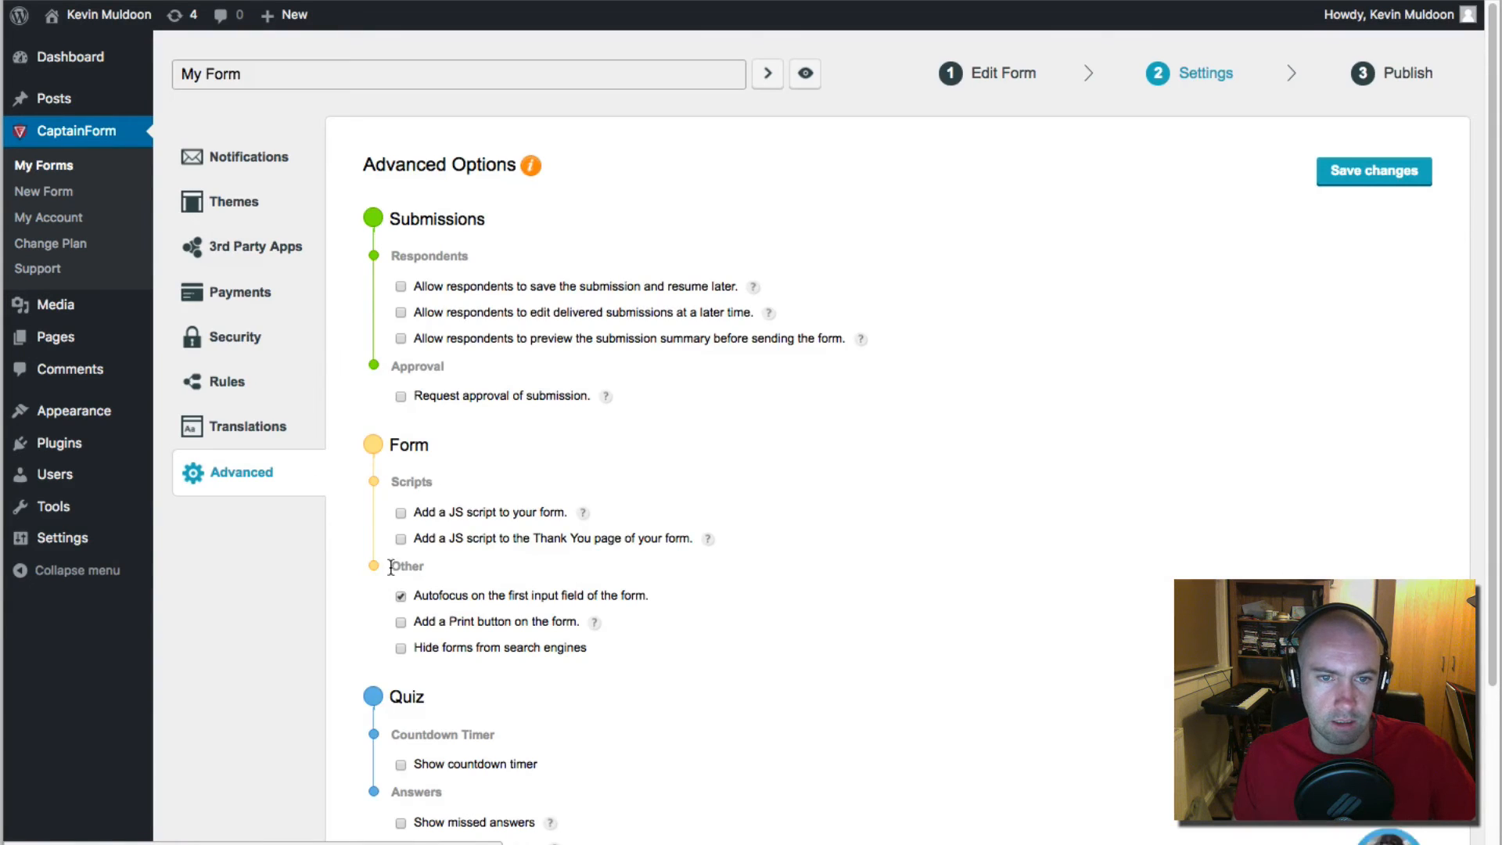
scroll(979, 371, down, 5)
scroll(974, 387, up, 5)
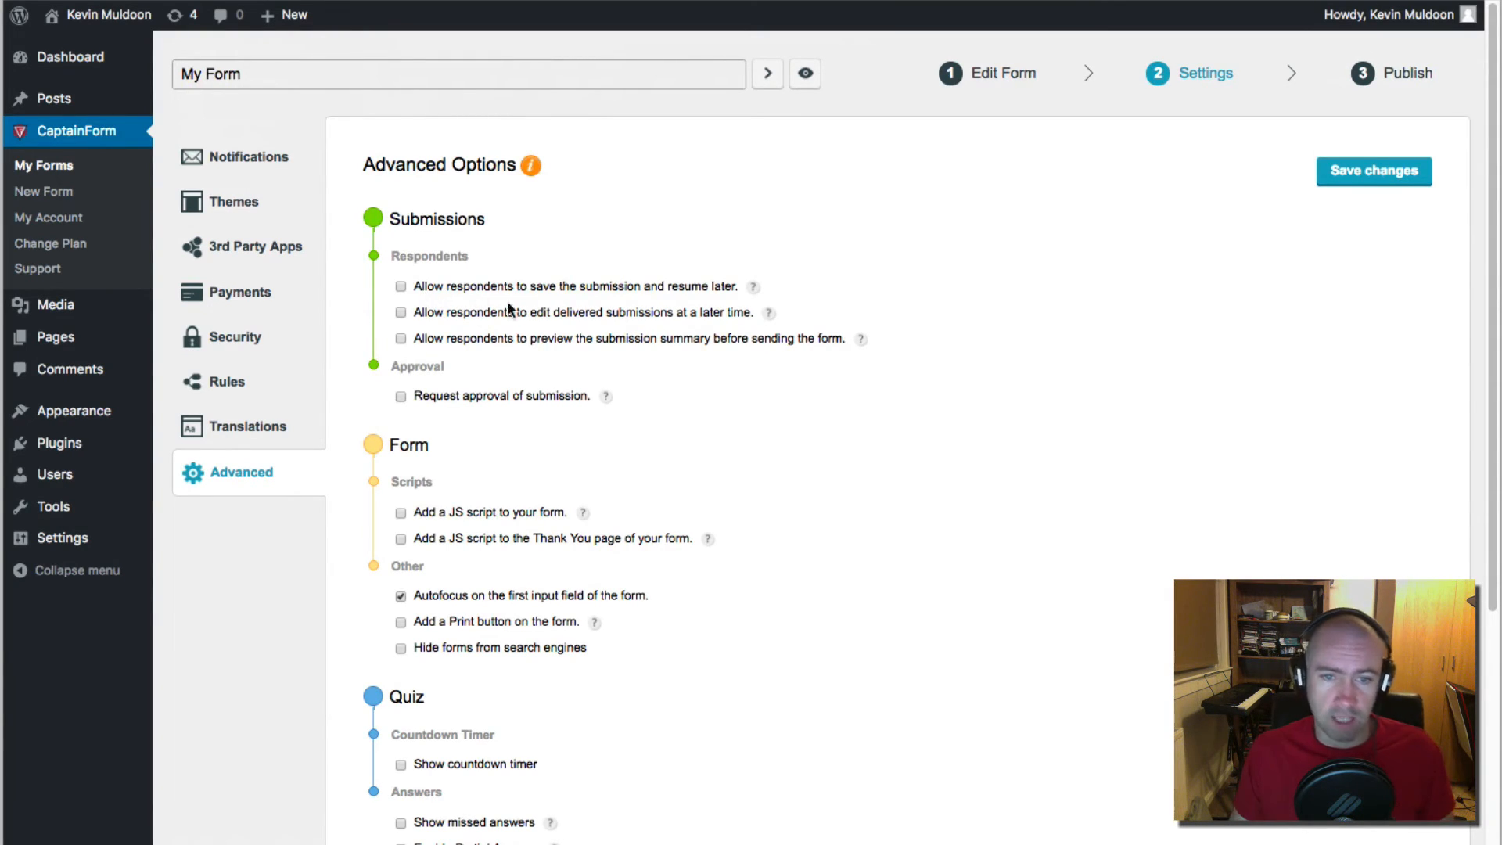
drag(741, 286, 401, 286)
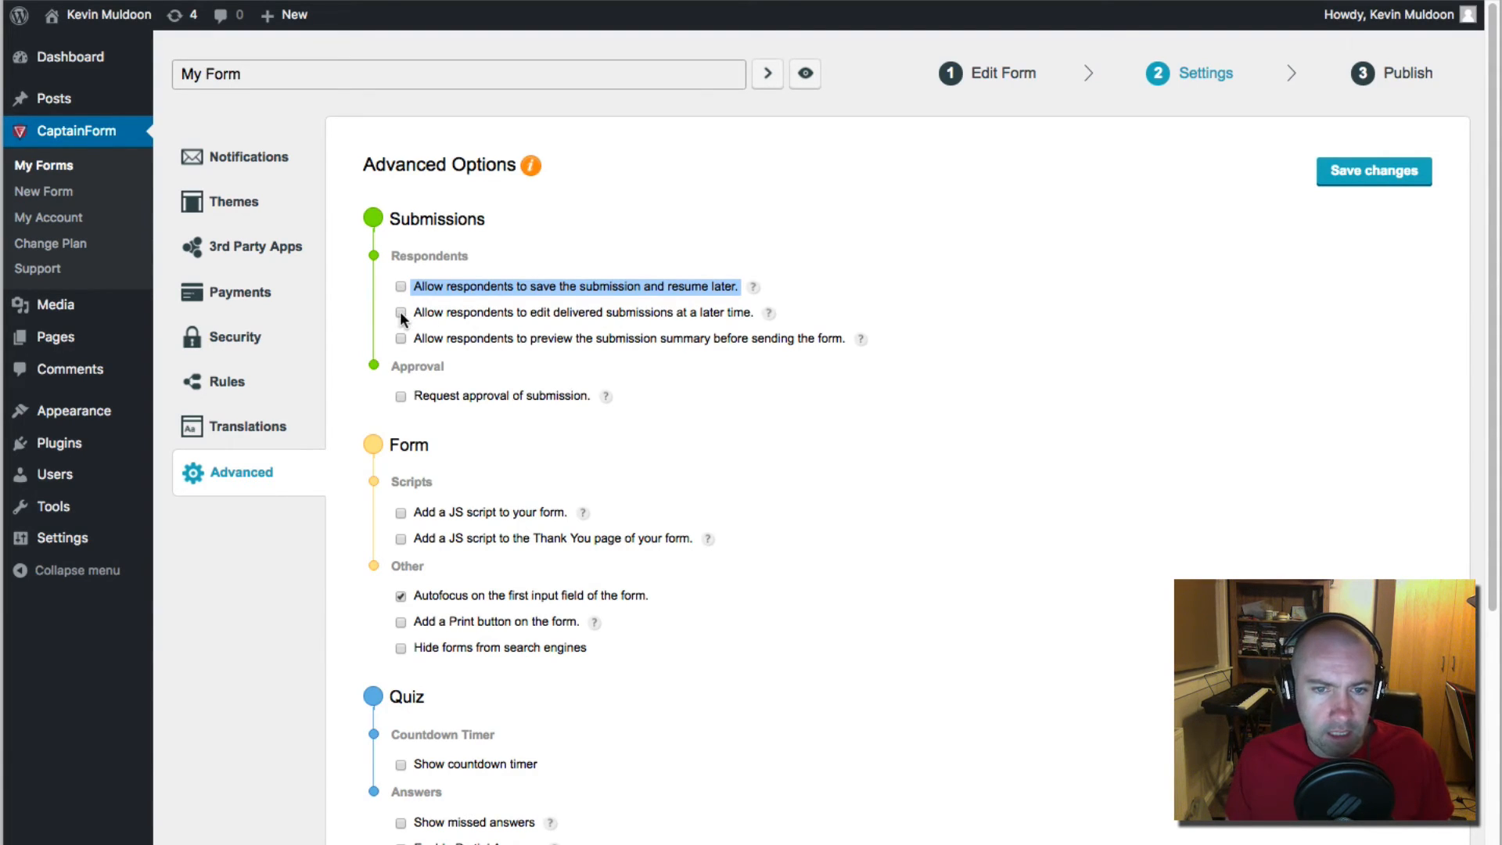
click(400, 313)
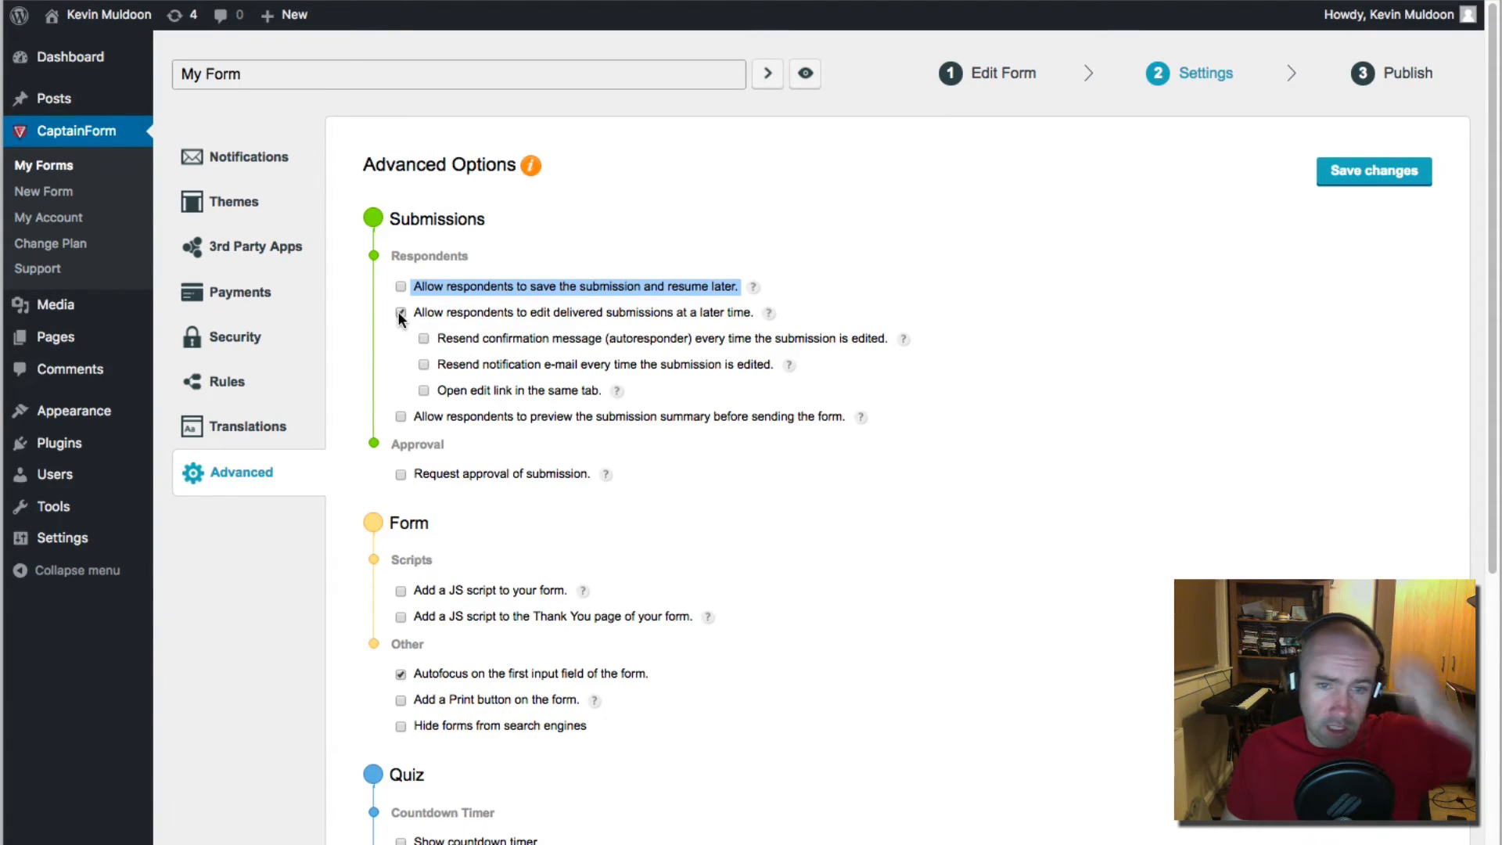
click(401, 314)
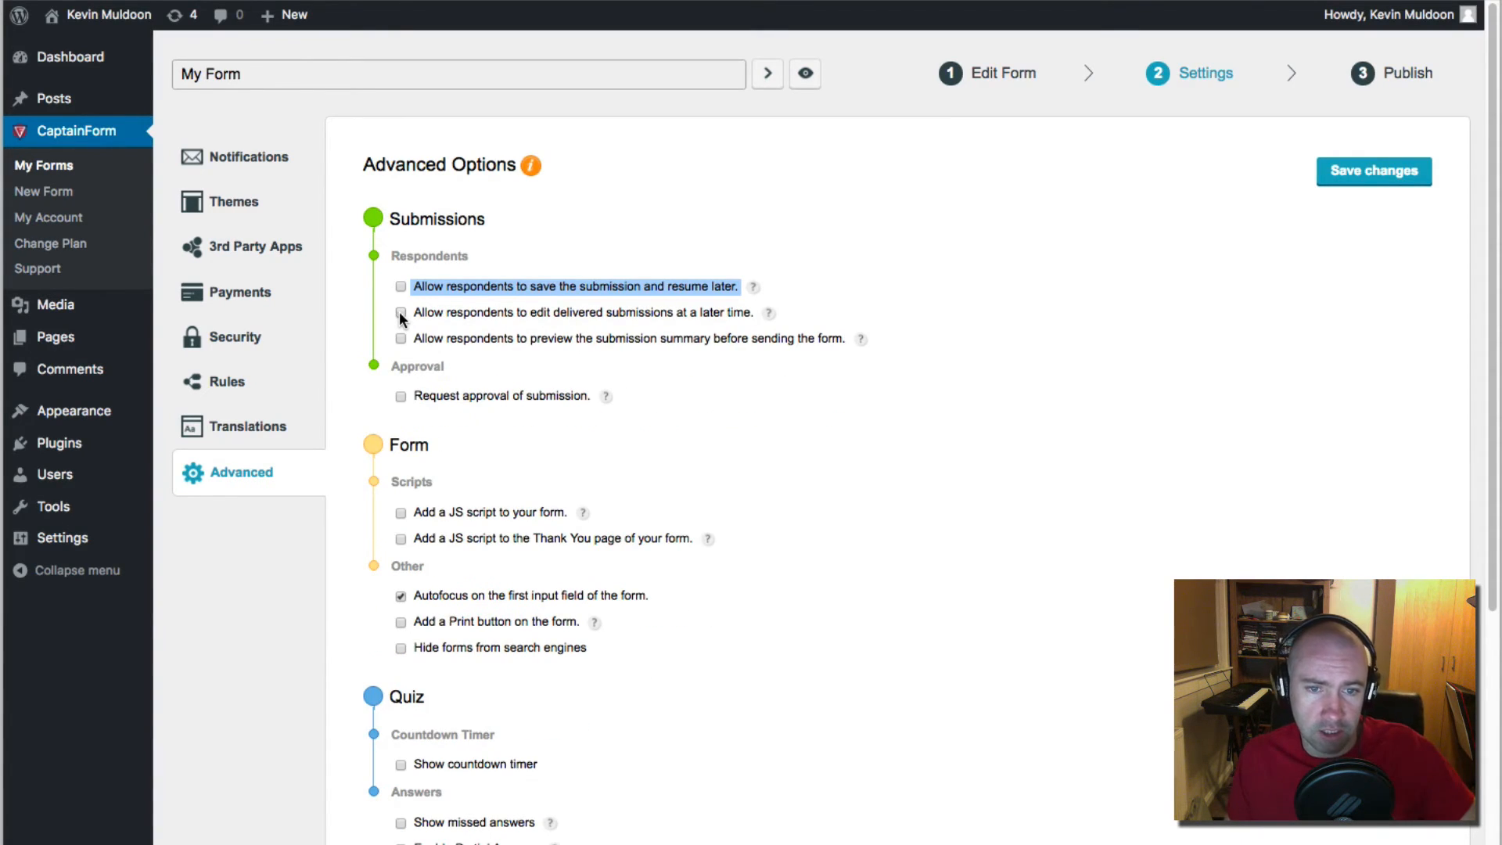
drag(557, 339, 563, 339)
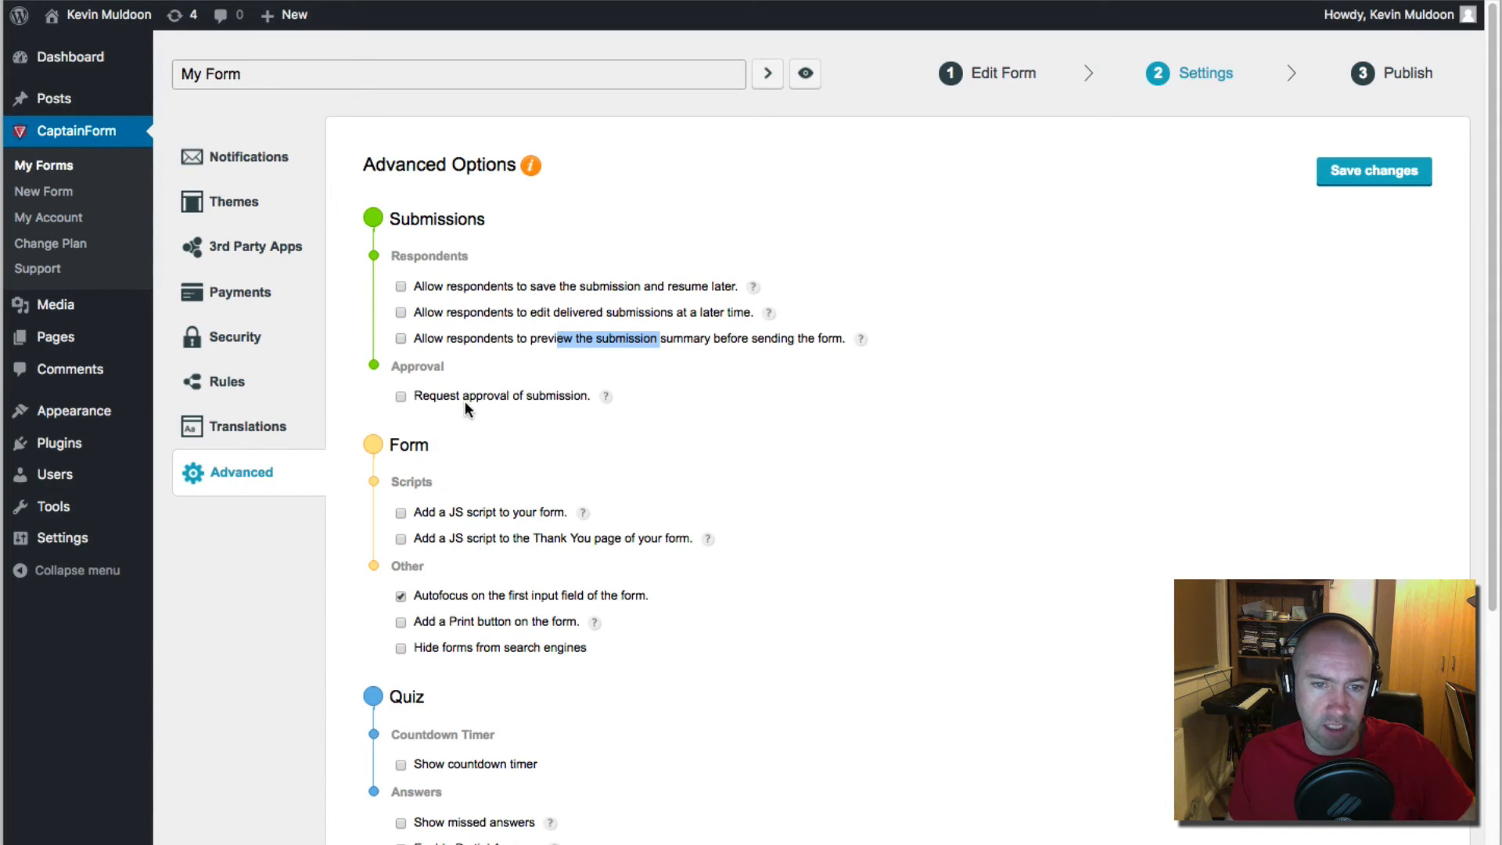
mouse_move(601, 399)
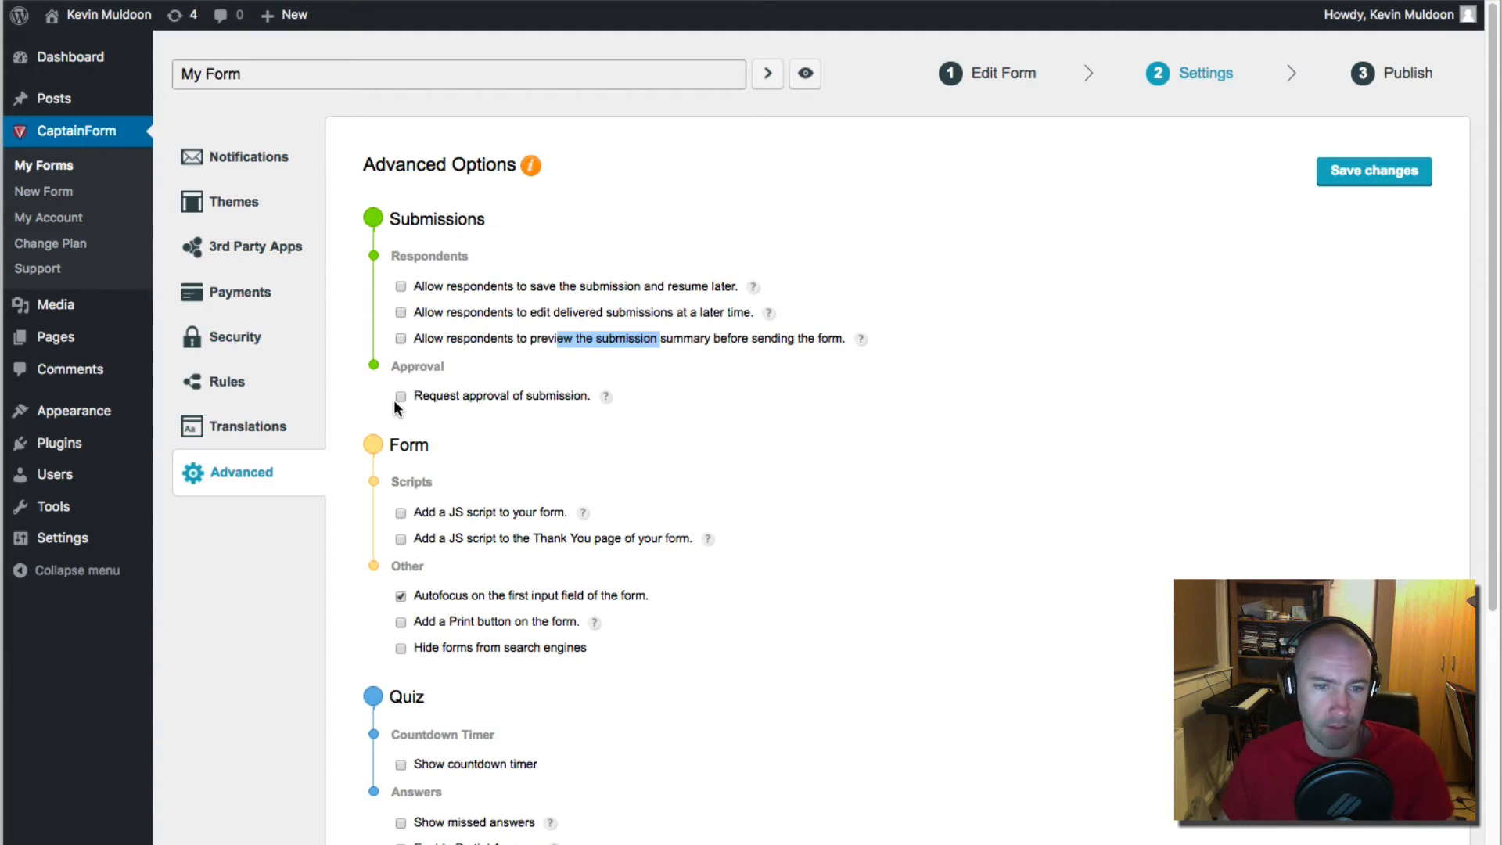
Step: Review the advanced script, search engine and quiz options, leave them at their defaults, and save the advanced options
click(401, 512)
click(401, 514)
scroll(406, 622, down, 1)
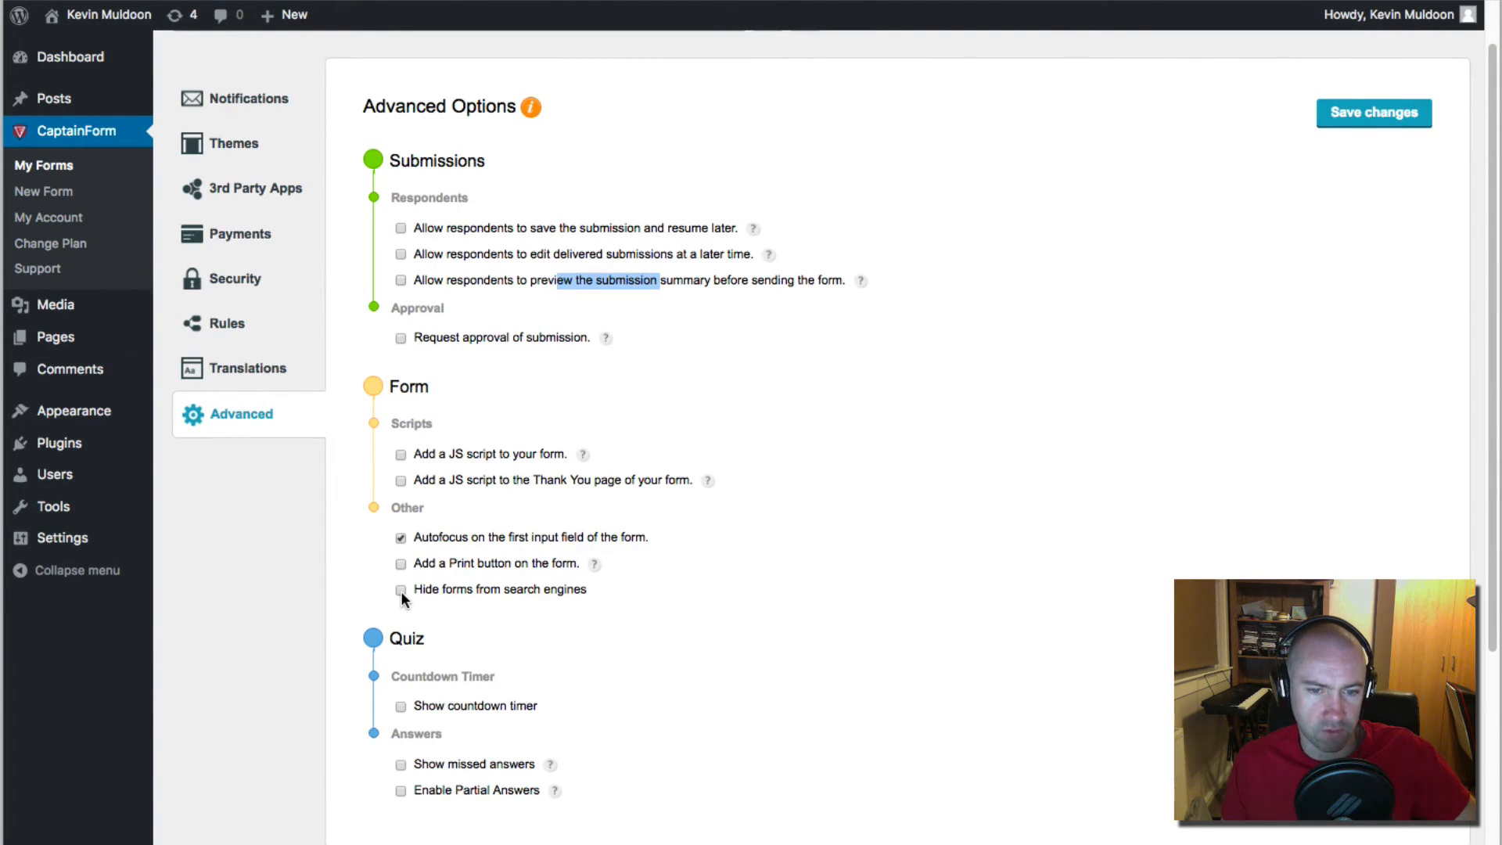
scroll(400, 592, down, 4)
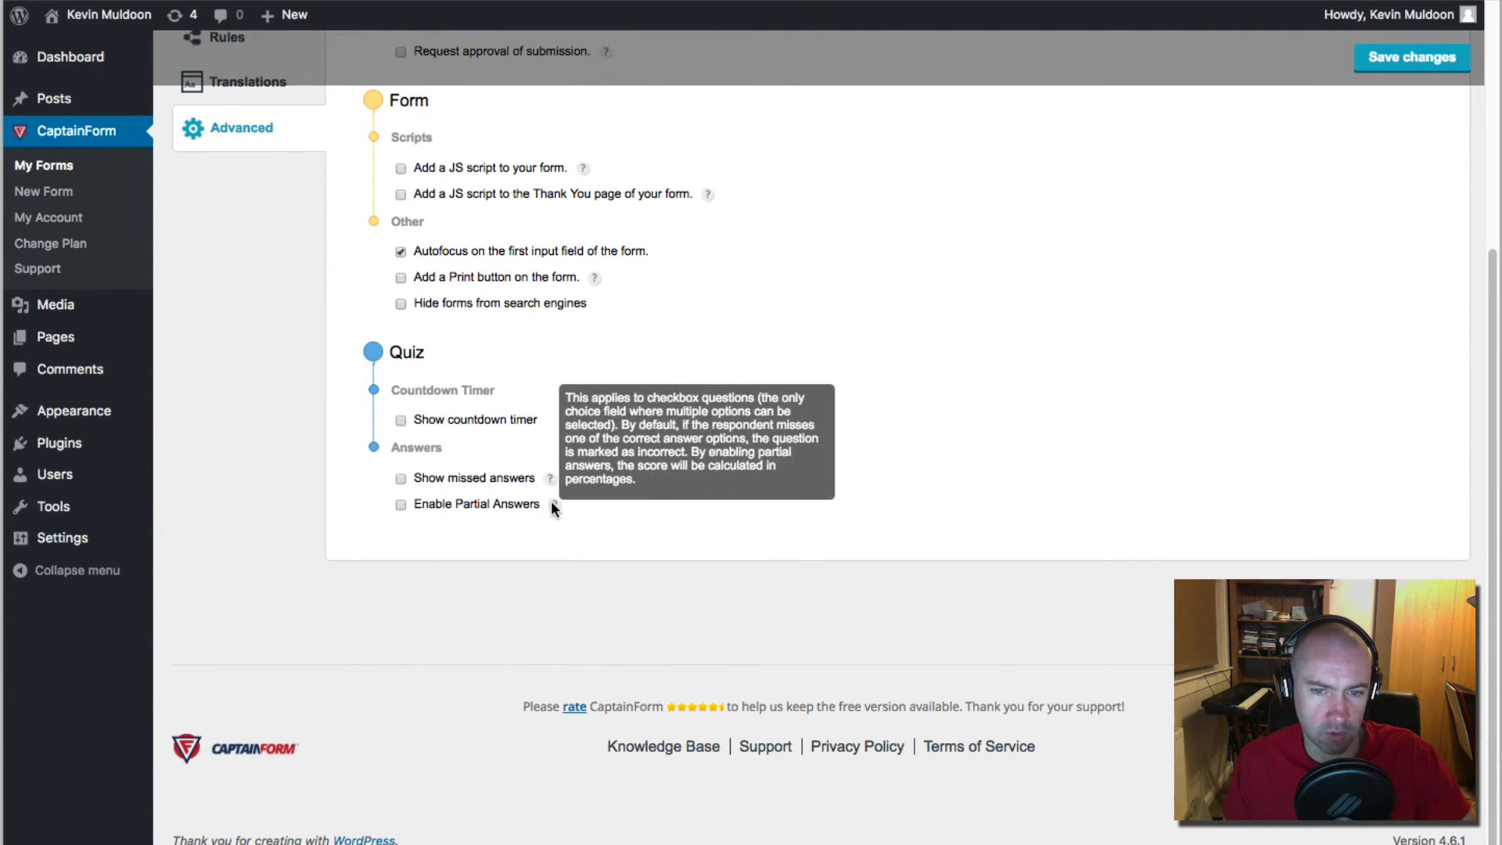
mouse_move(550, 478)
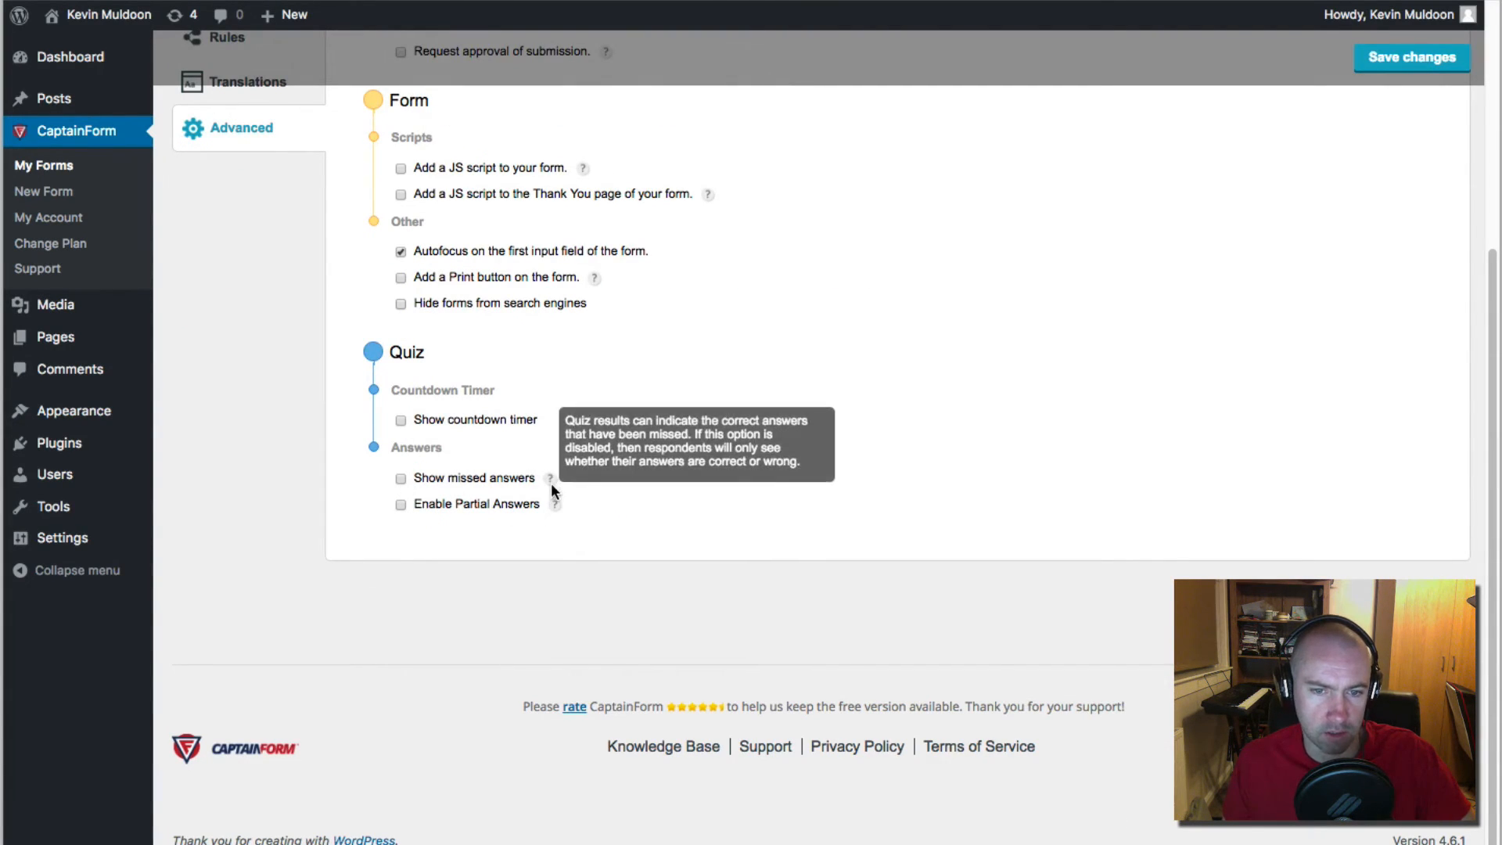
click(399, 420)
click(398, 420)
scroll(456, 582, up, 5)
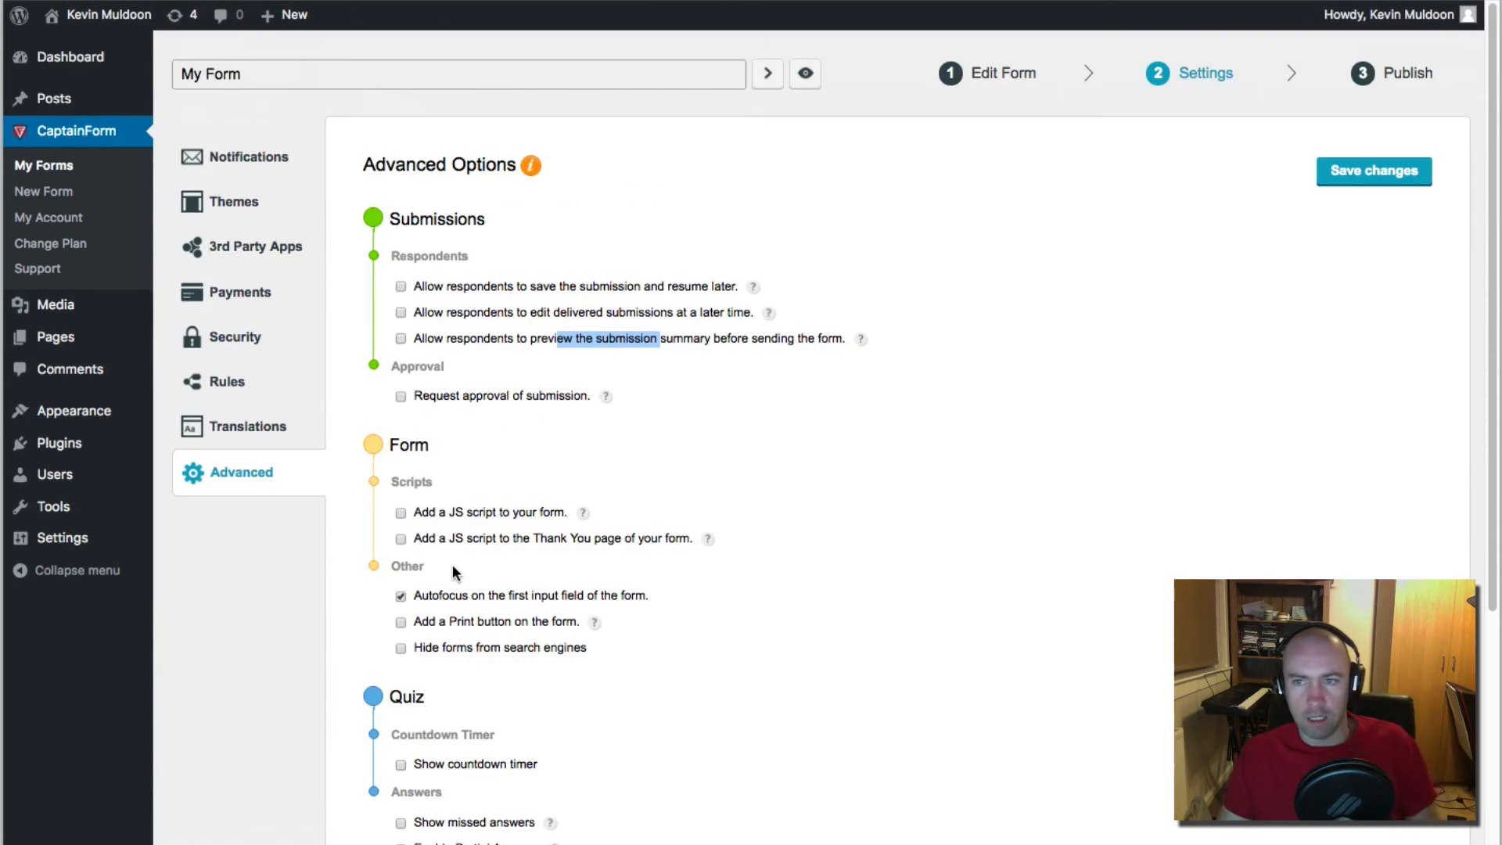
click(1339, 170)
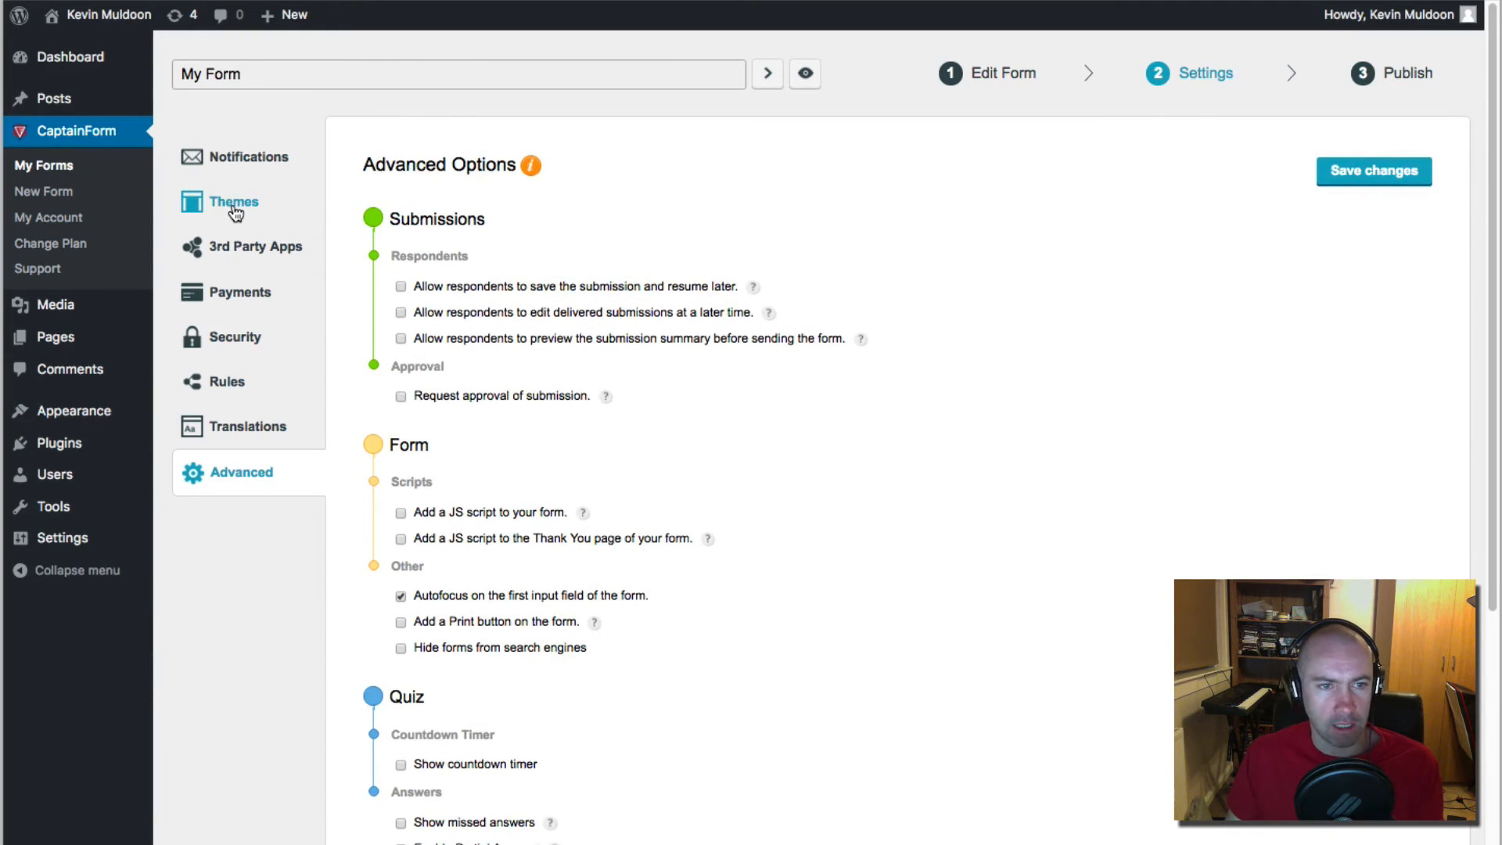
Step: View the existing Contact & Lead Form in the editor, and look over the templates offered for a new form
click(131, 178)
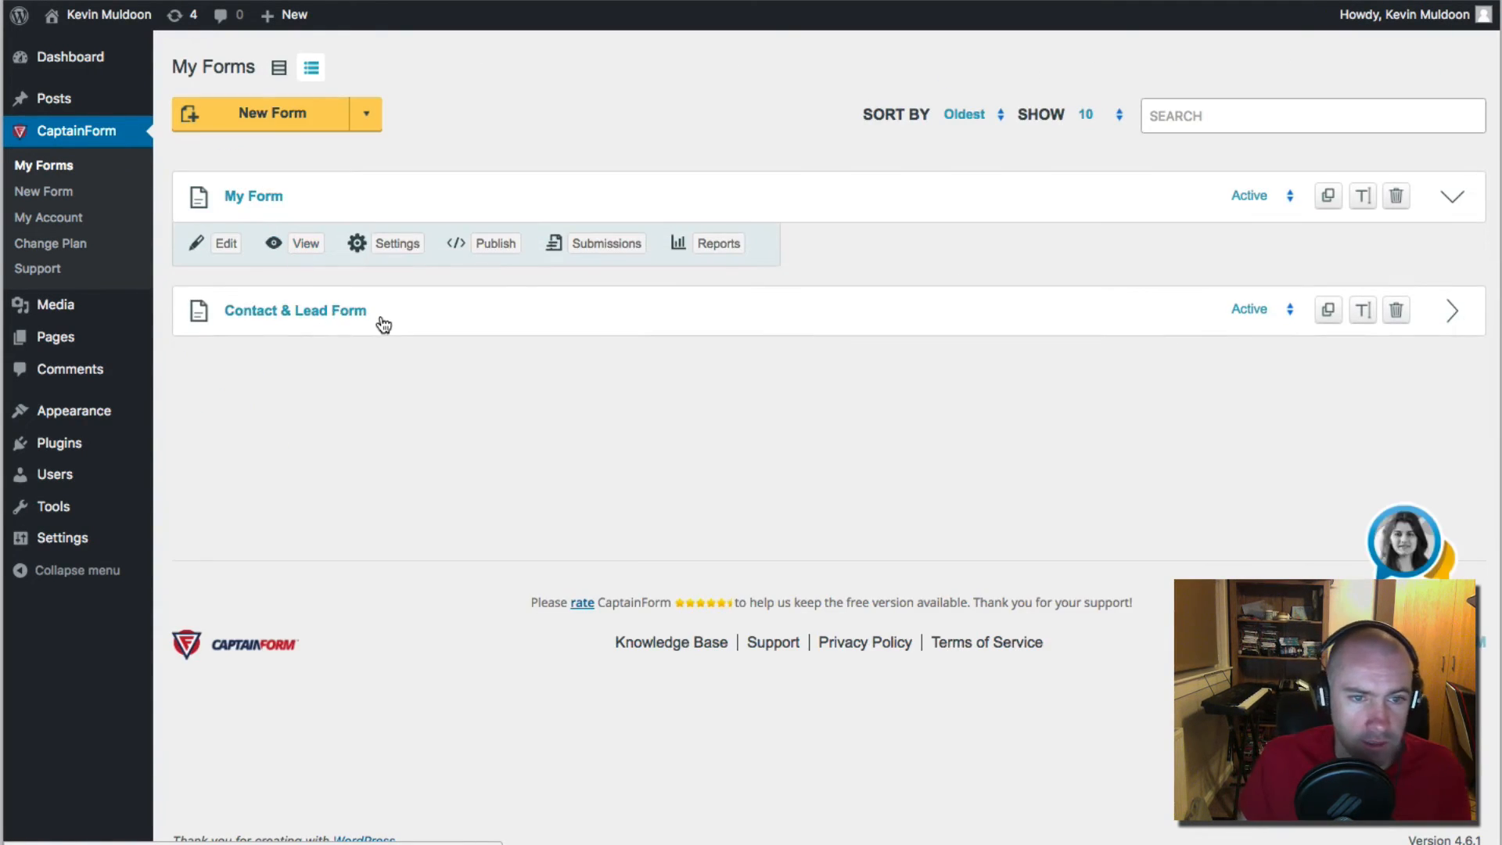
click(298, 313)
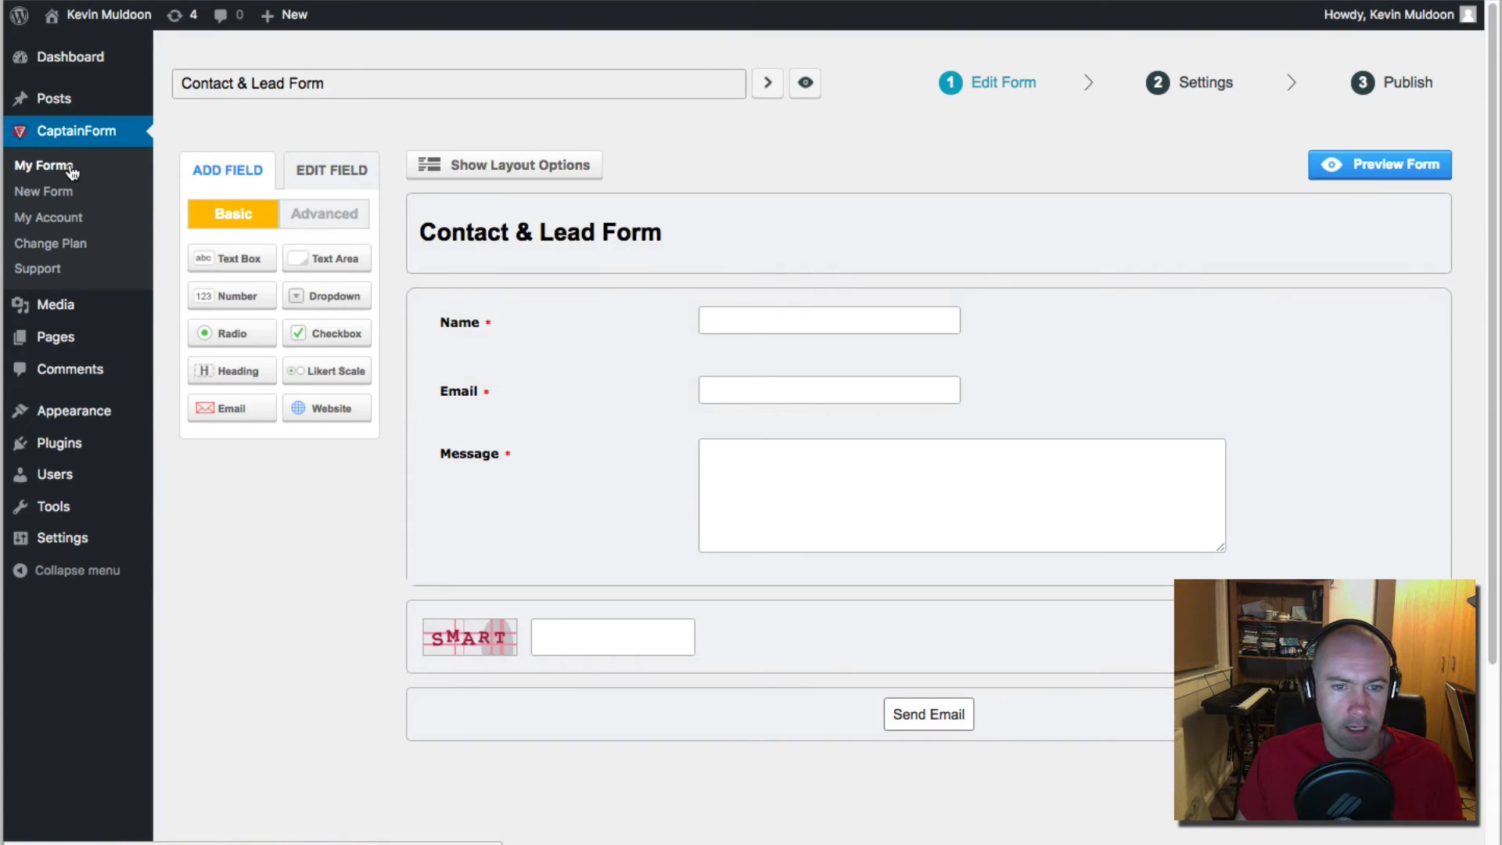
click(147, 204)
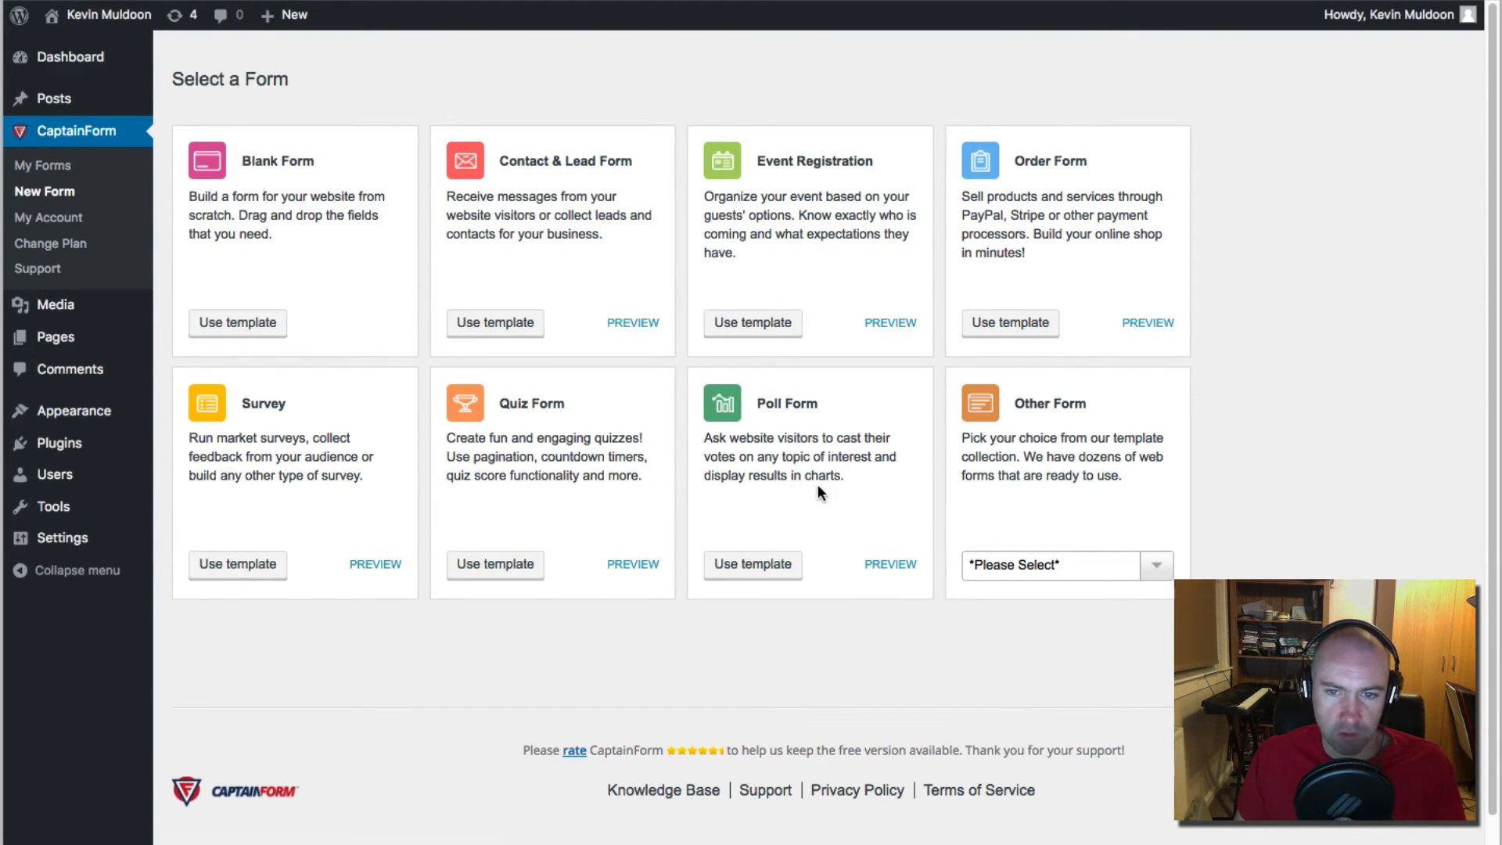
click(1156, 567)
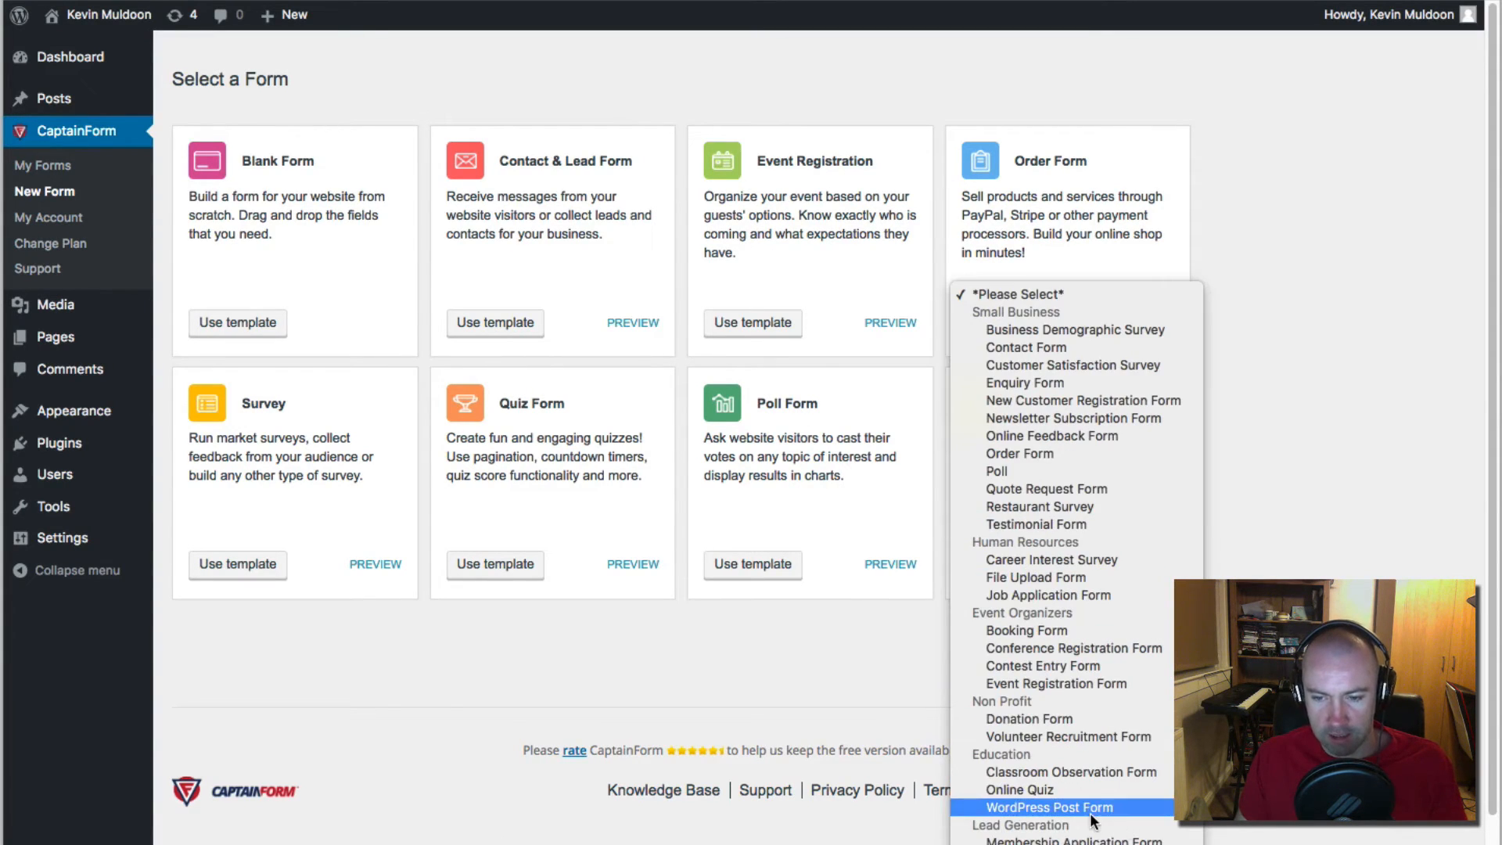
click(805, 479)
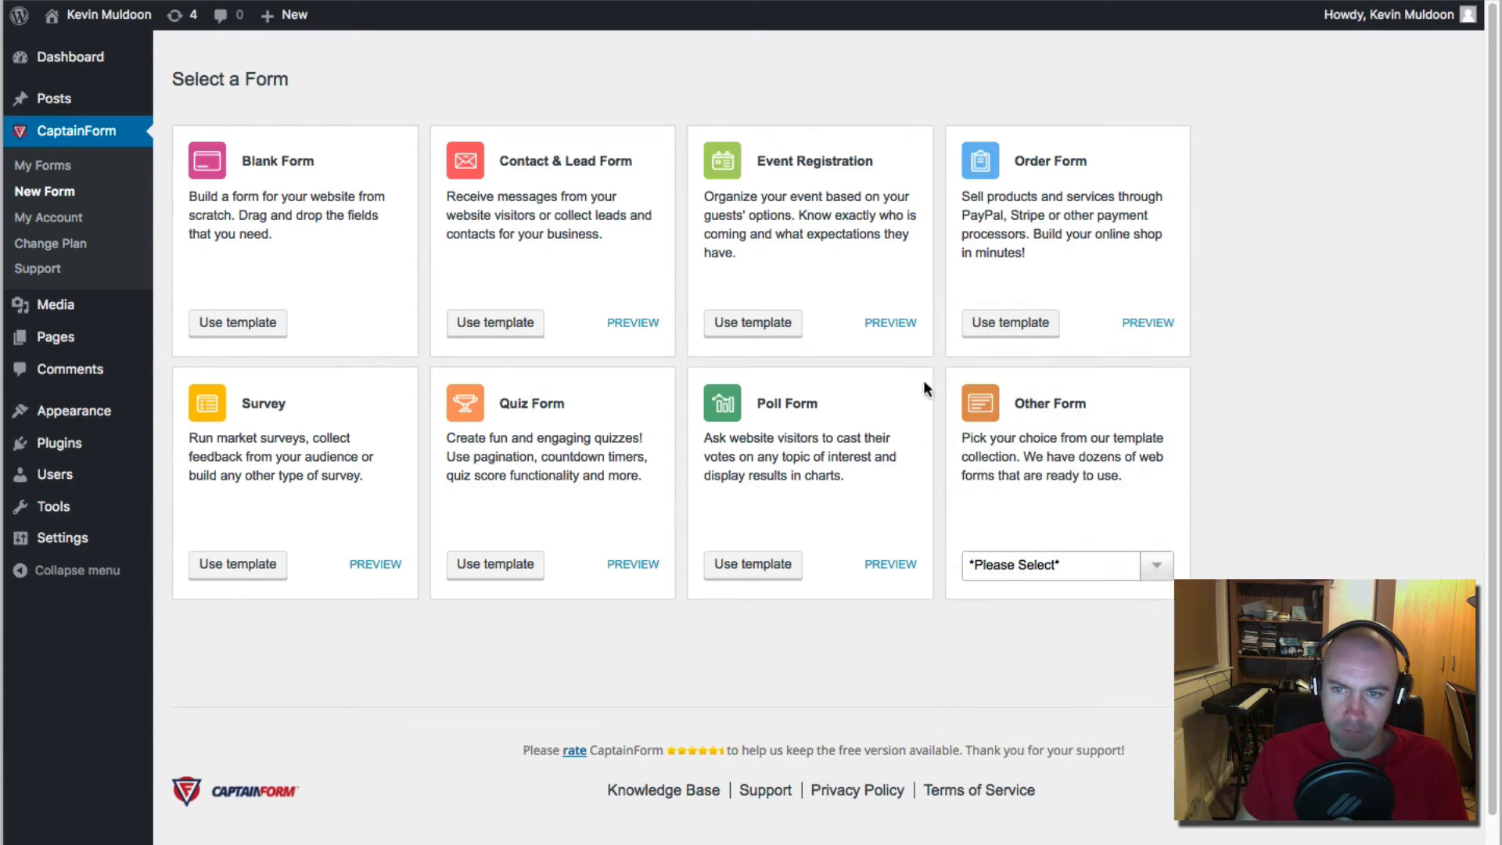
Step: Create a form from the Order Form template and look through its fields
click(1030, 333)
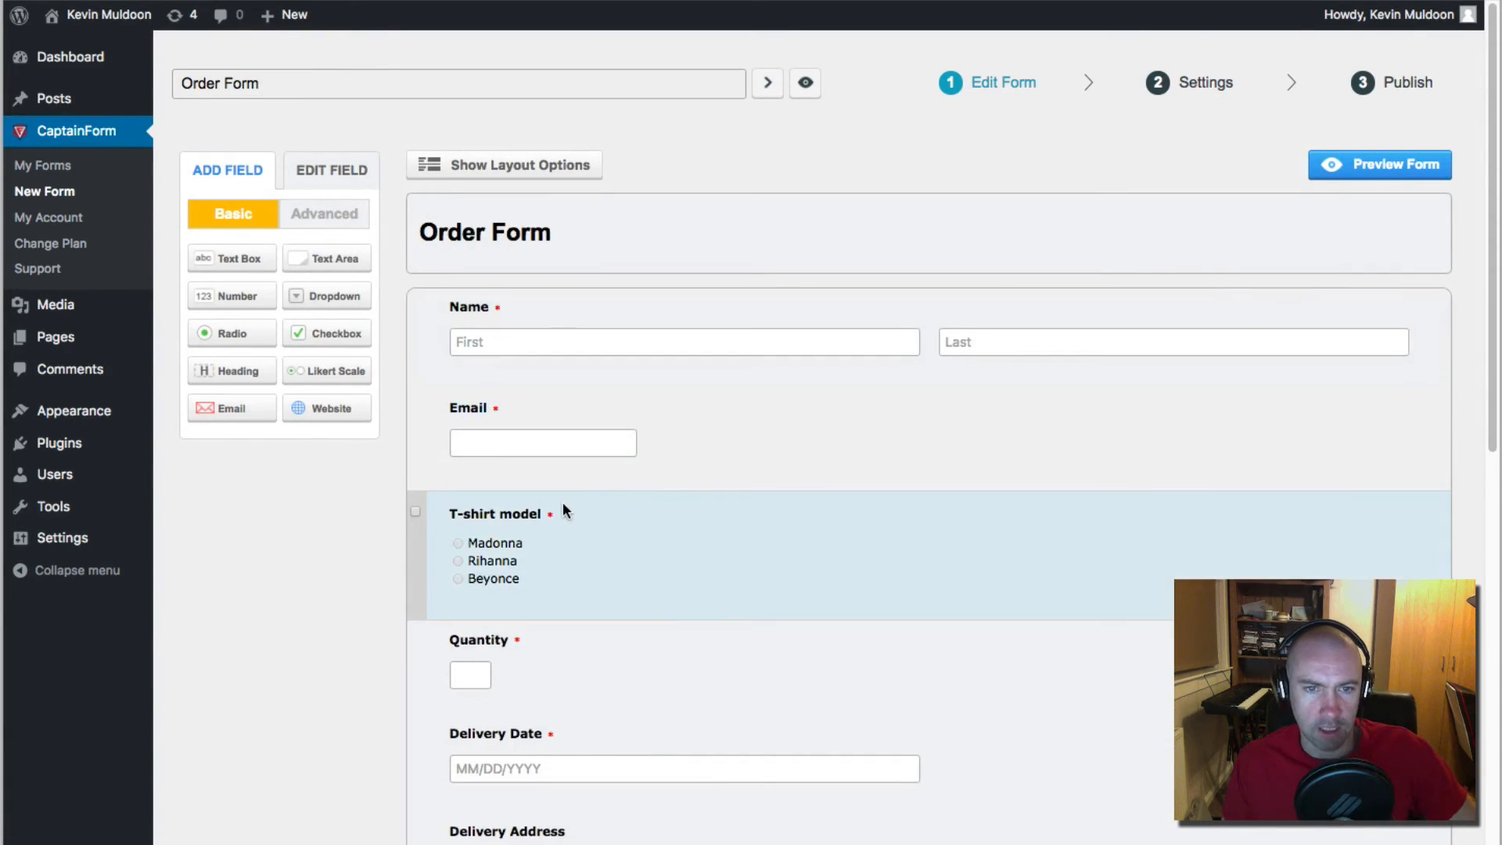
scroll(562, 501, down, 3)
scroll(568, 509, down, 6)
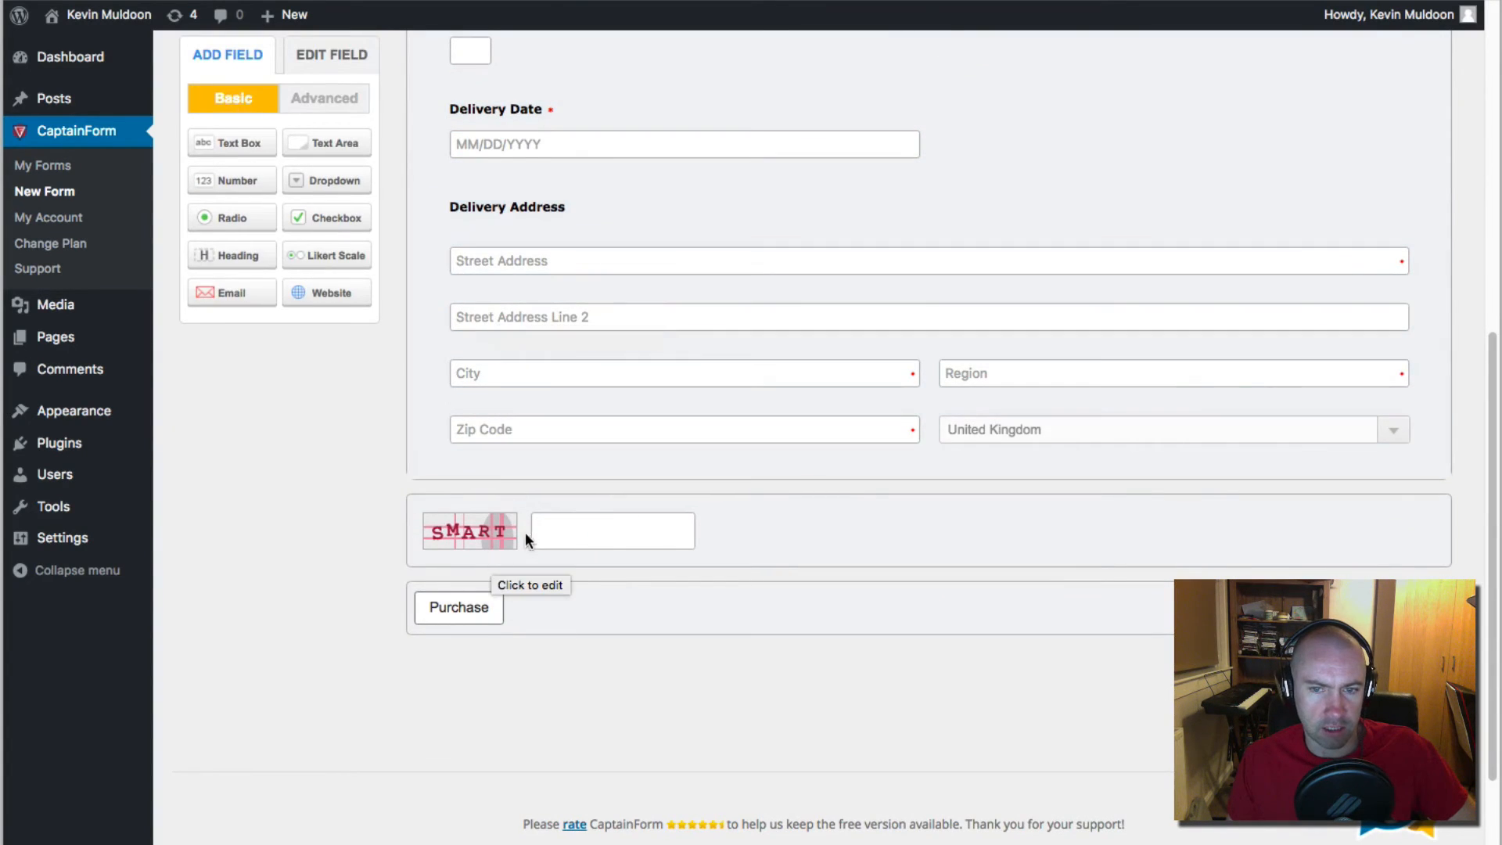
scroll(526, 526, up, 9)
scroll(528, 516, down, 5)
scroll(535, 508, up, 5)
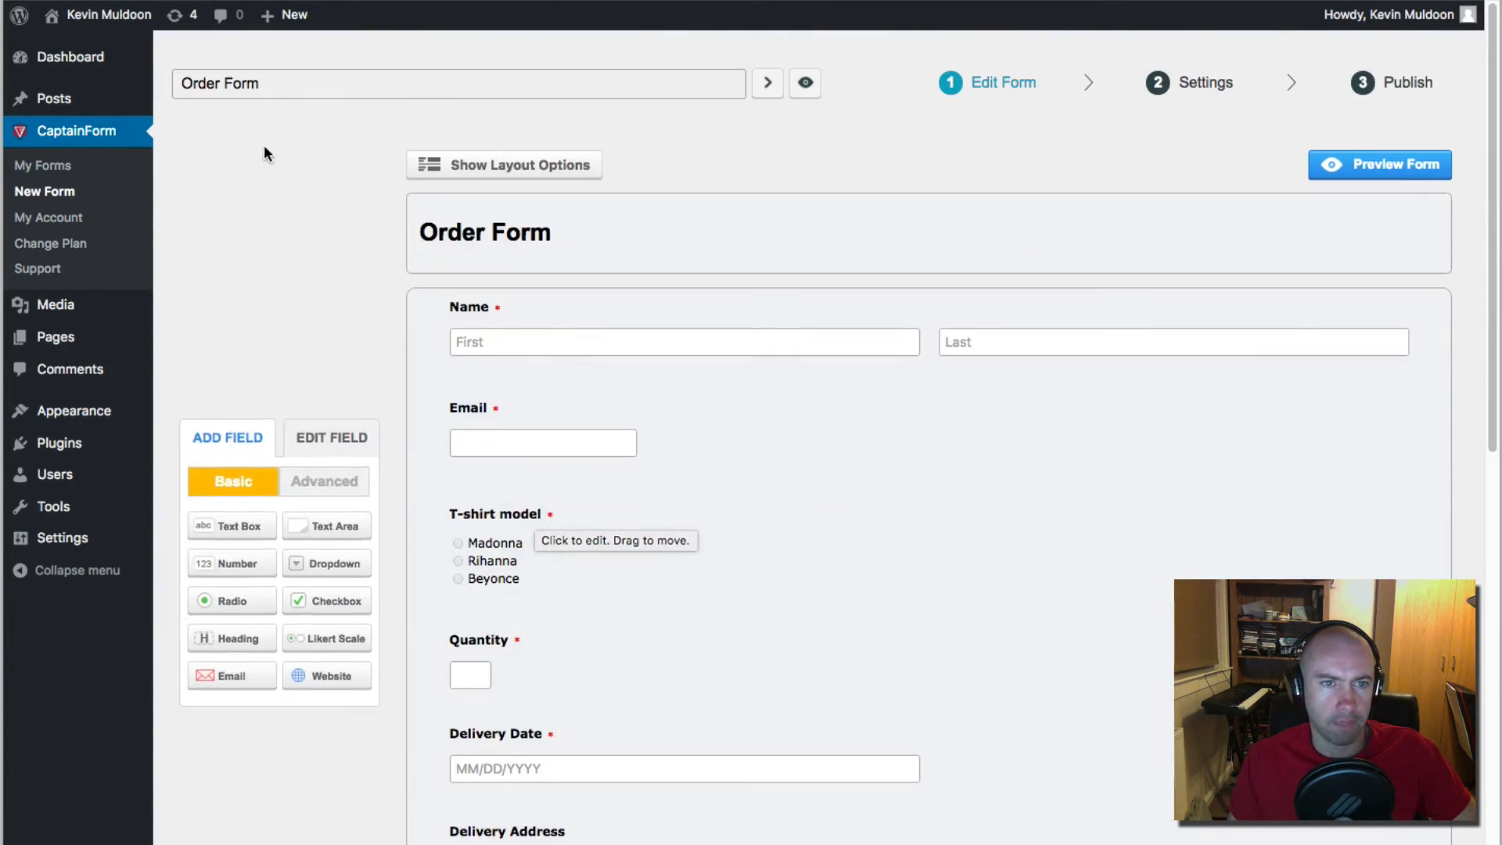
Step: Create another form from the Survey template and look through its questions
click(58, 193)
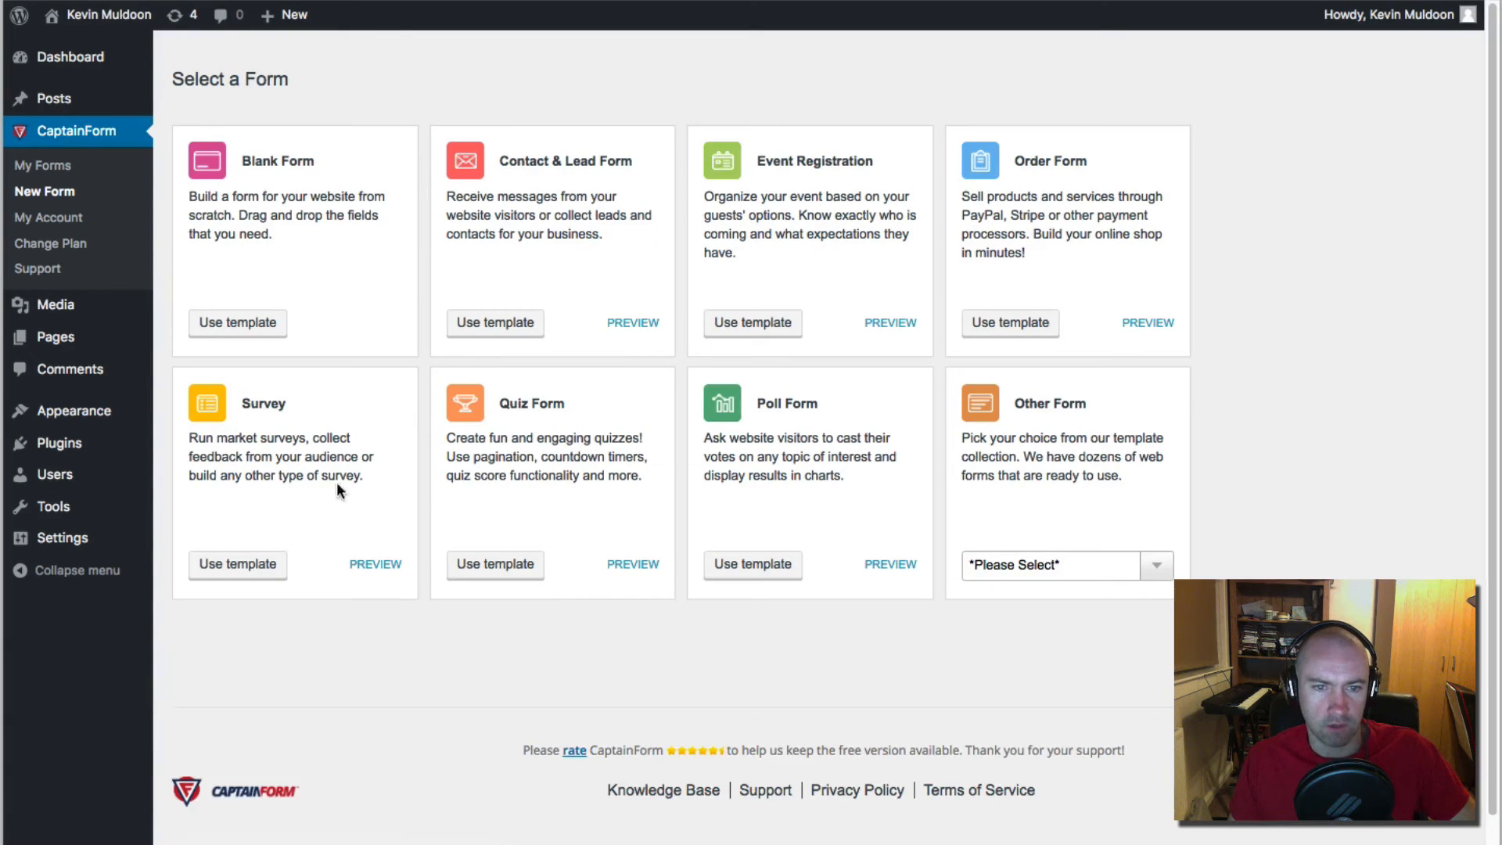
click(475, 333)
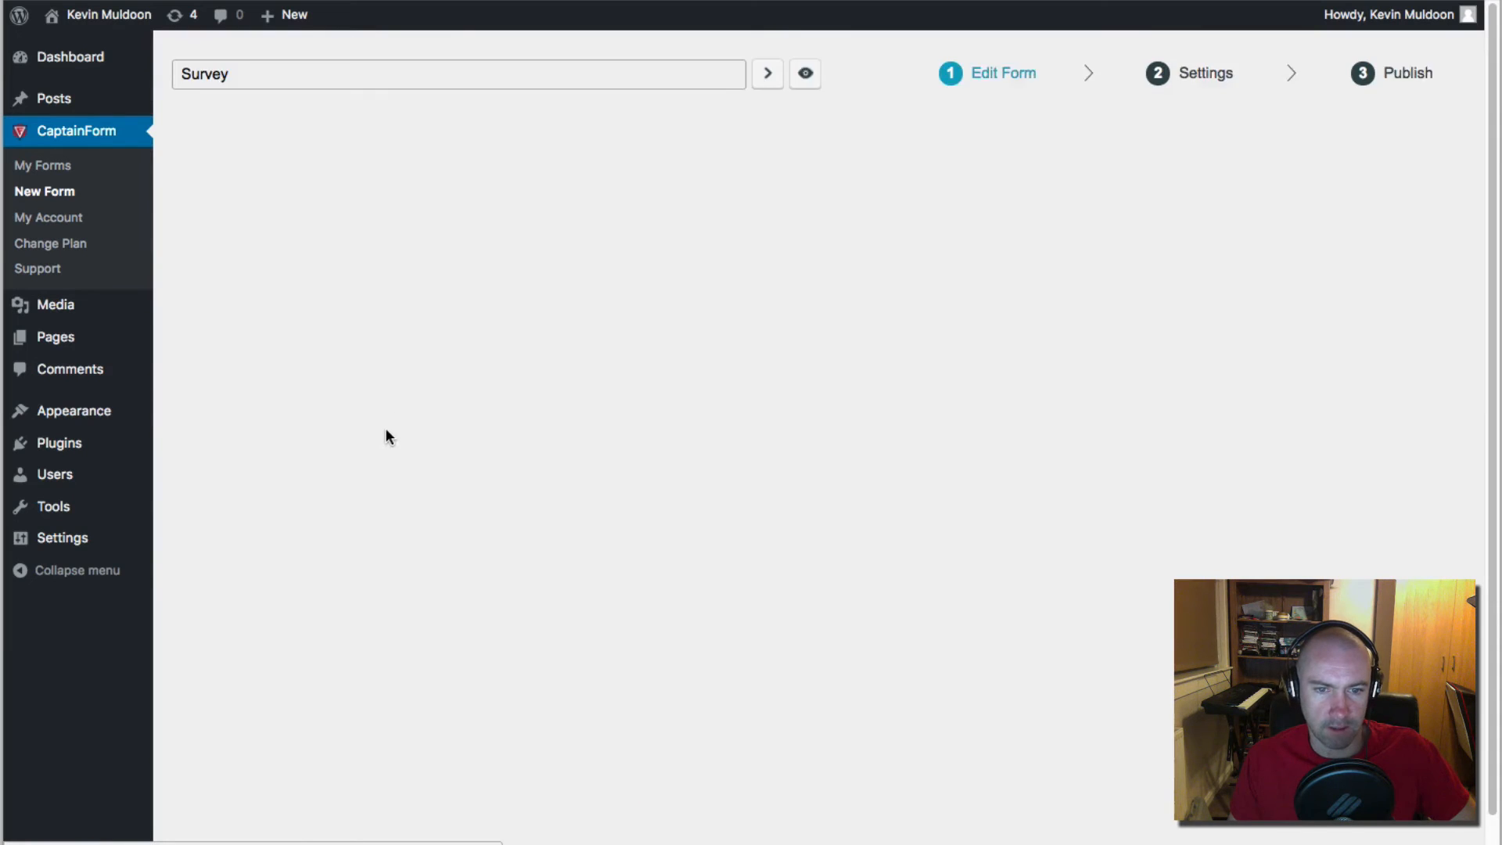
scroll(378, 418, down, 4)
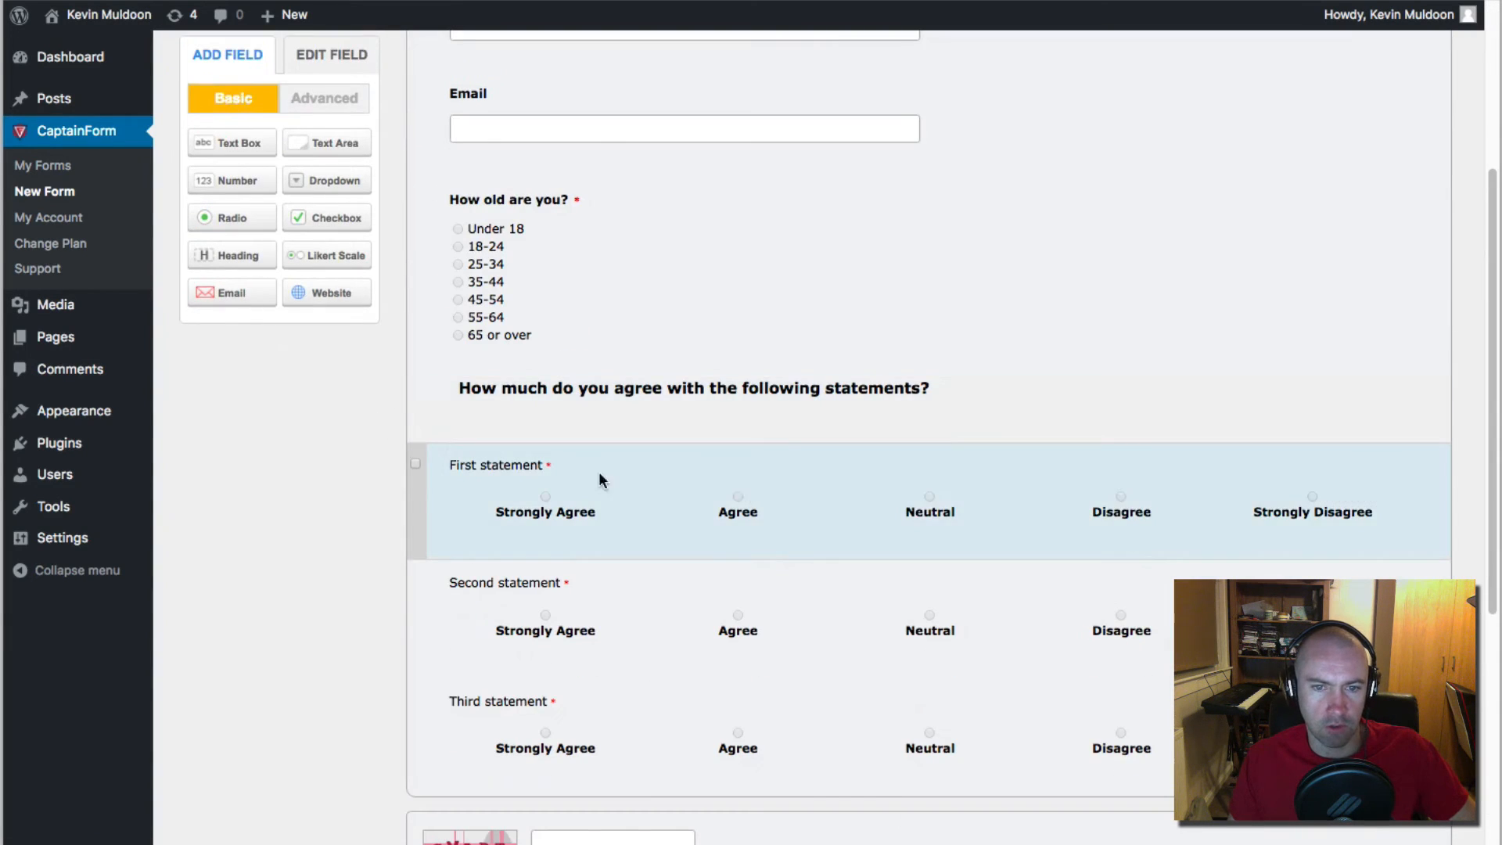
scroll(498, 497, down, 4)
scroll(498, 497, up, 8)
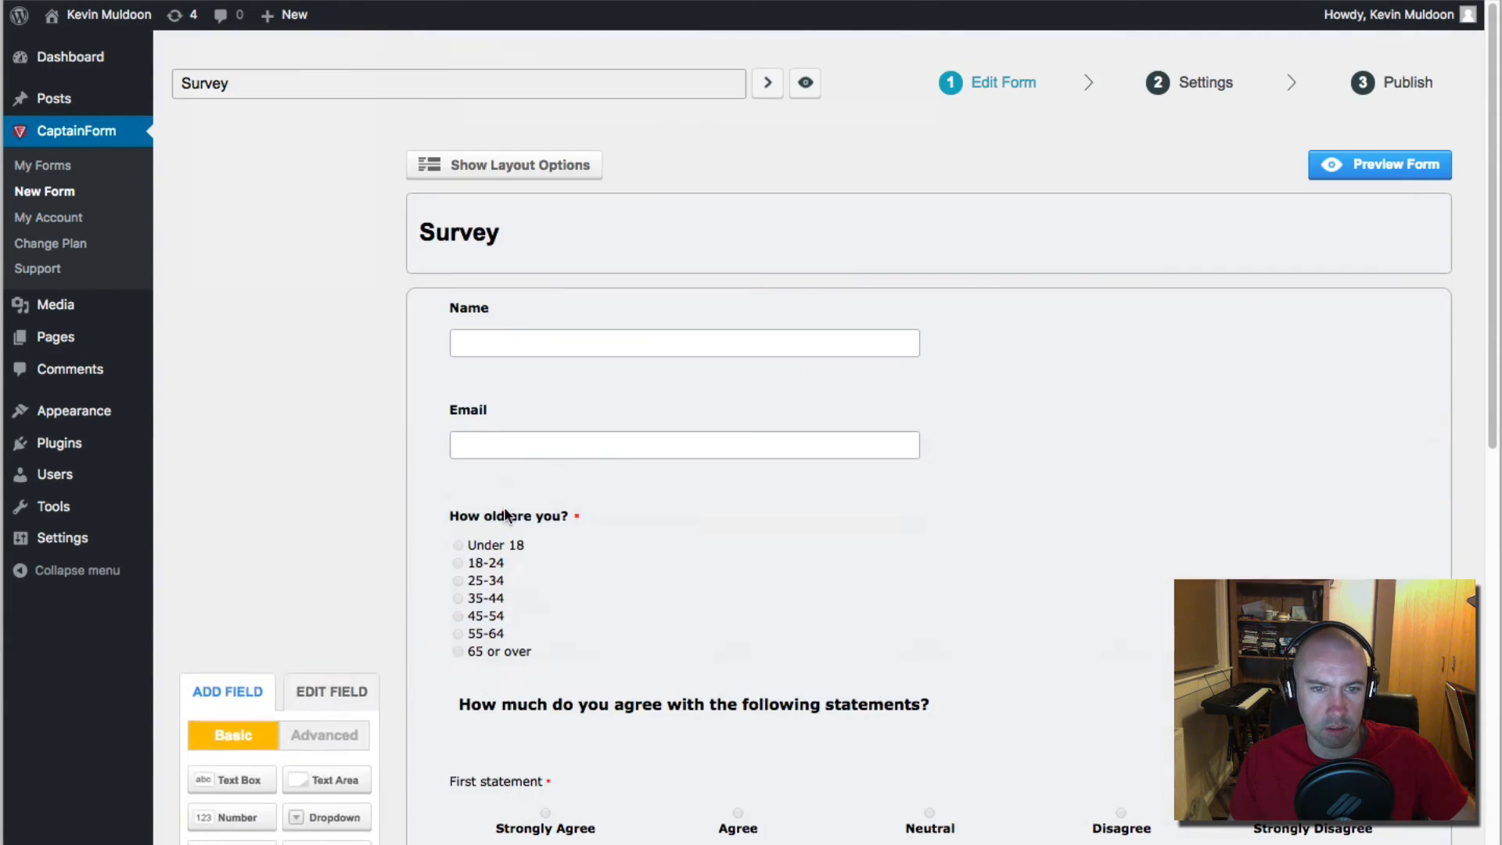
Step: Create a form from the Conference Registration Form template in the other-forms collection and look through its fields
click(76, 192)
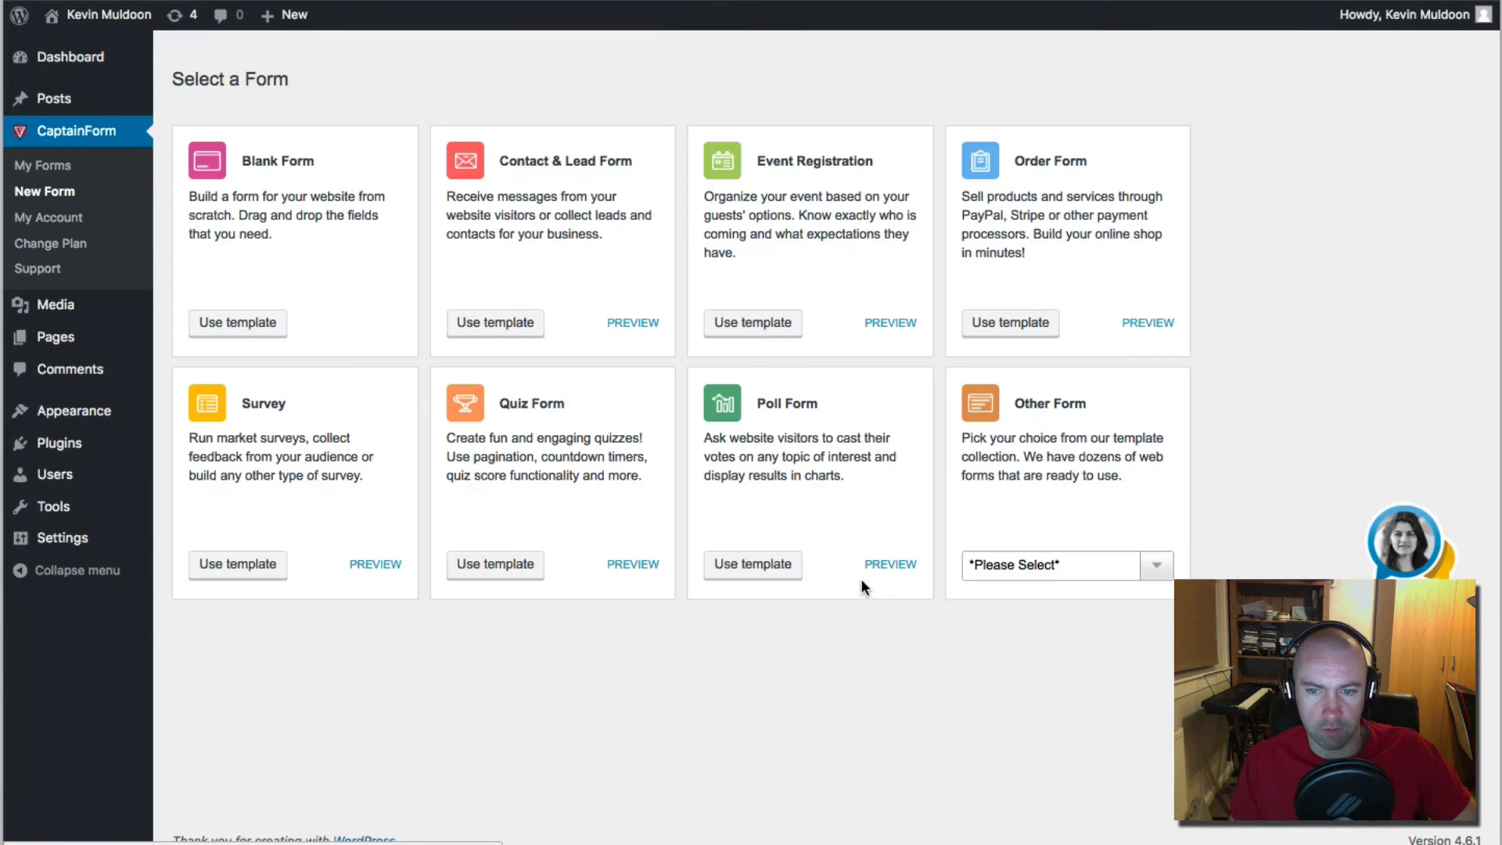
click(1139, 567)
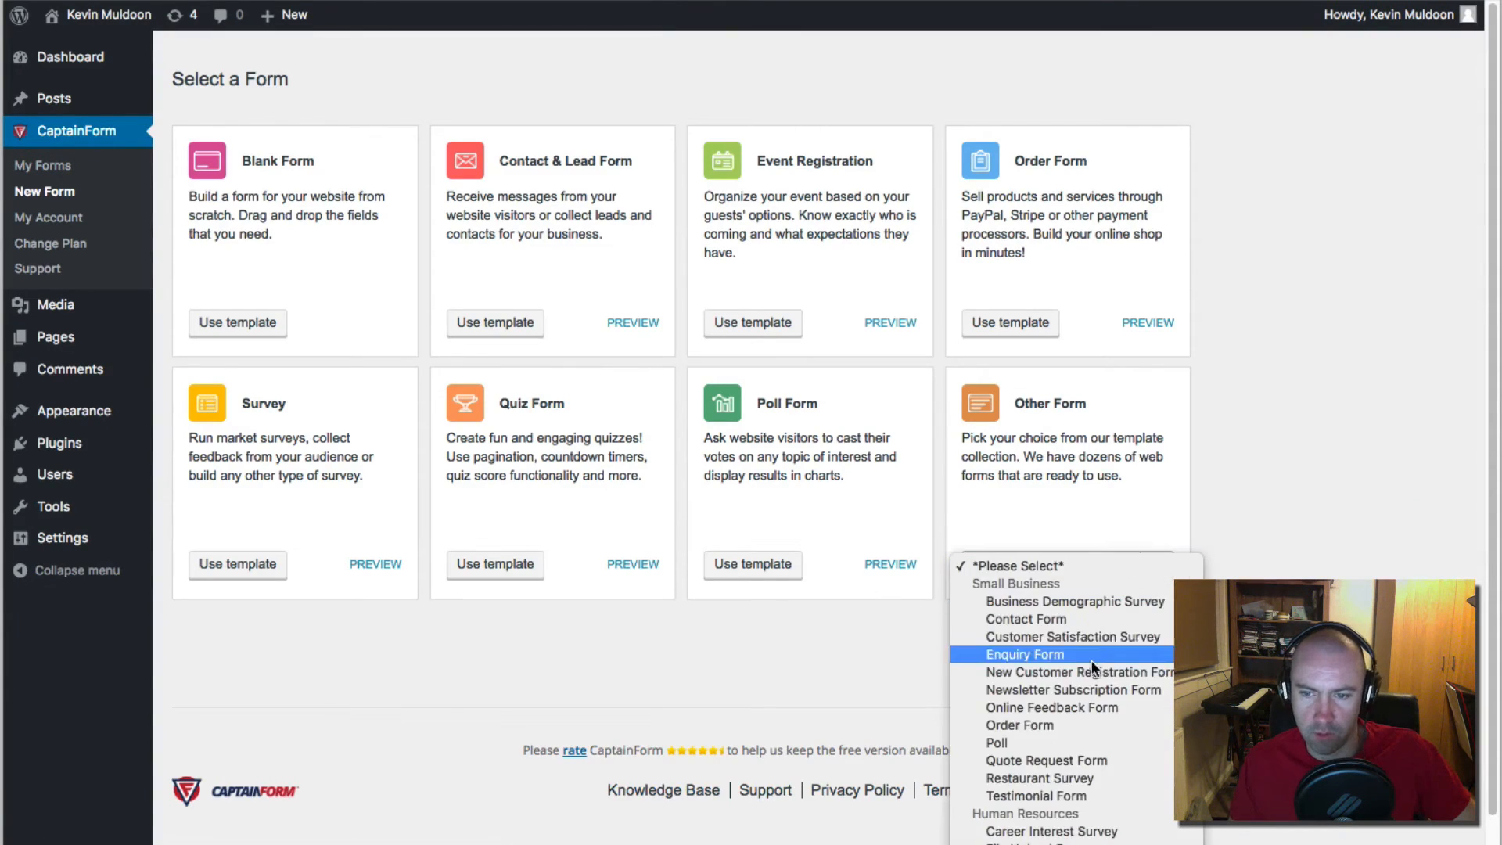
scroll(1109, 712, down, 3)
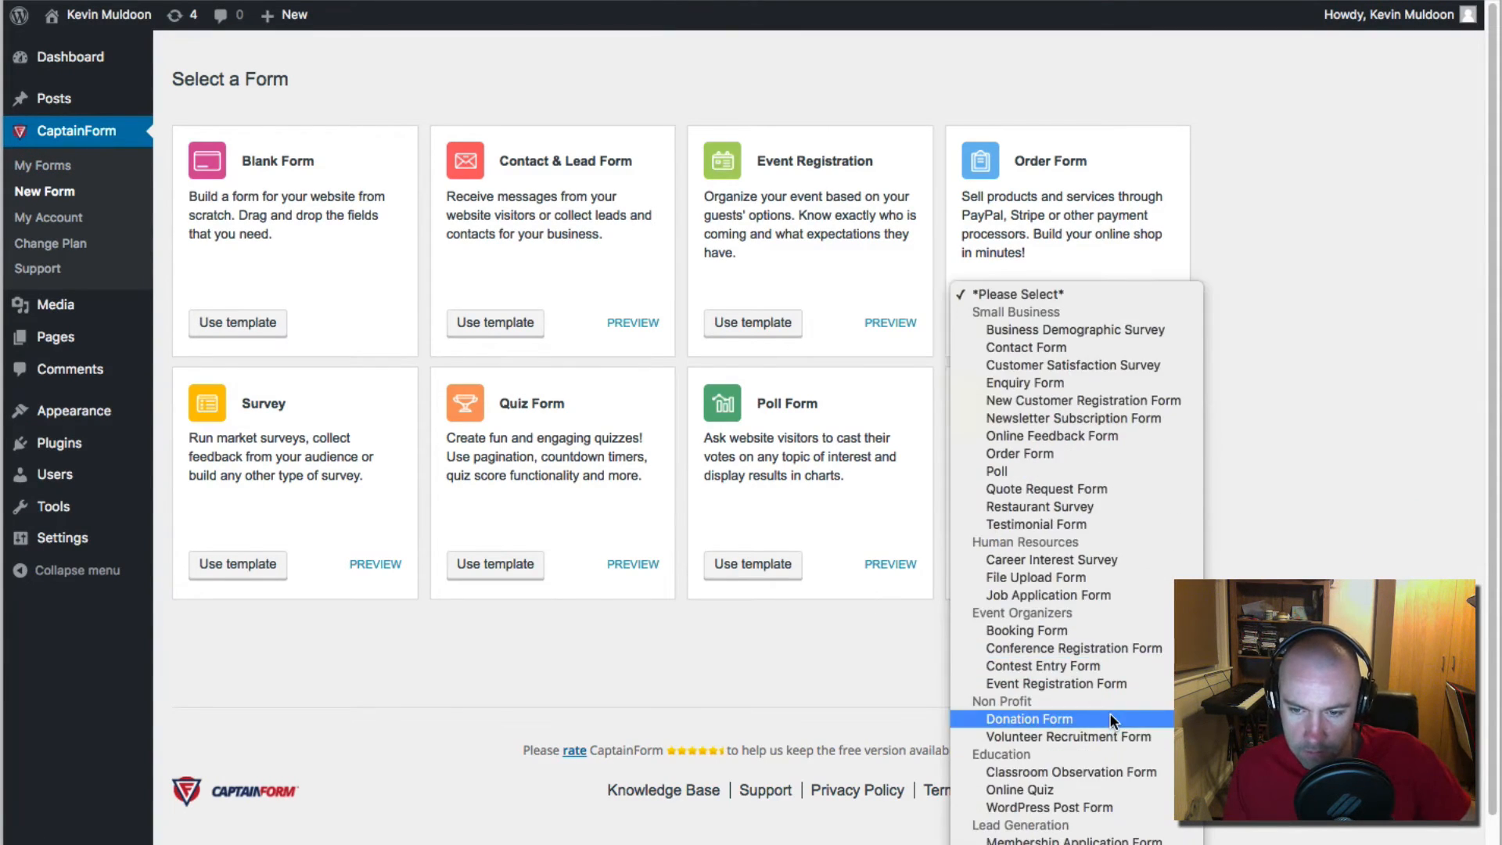
click(1086, 645)
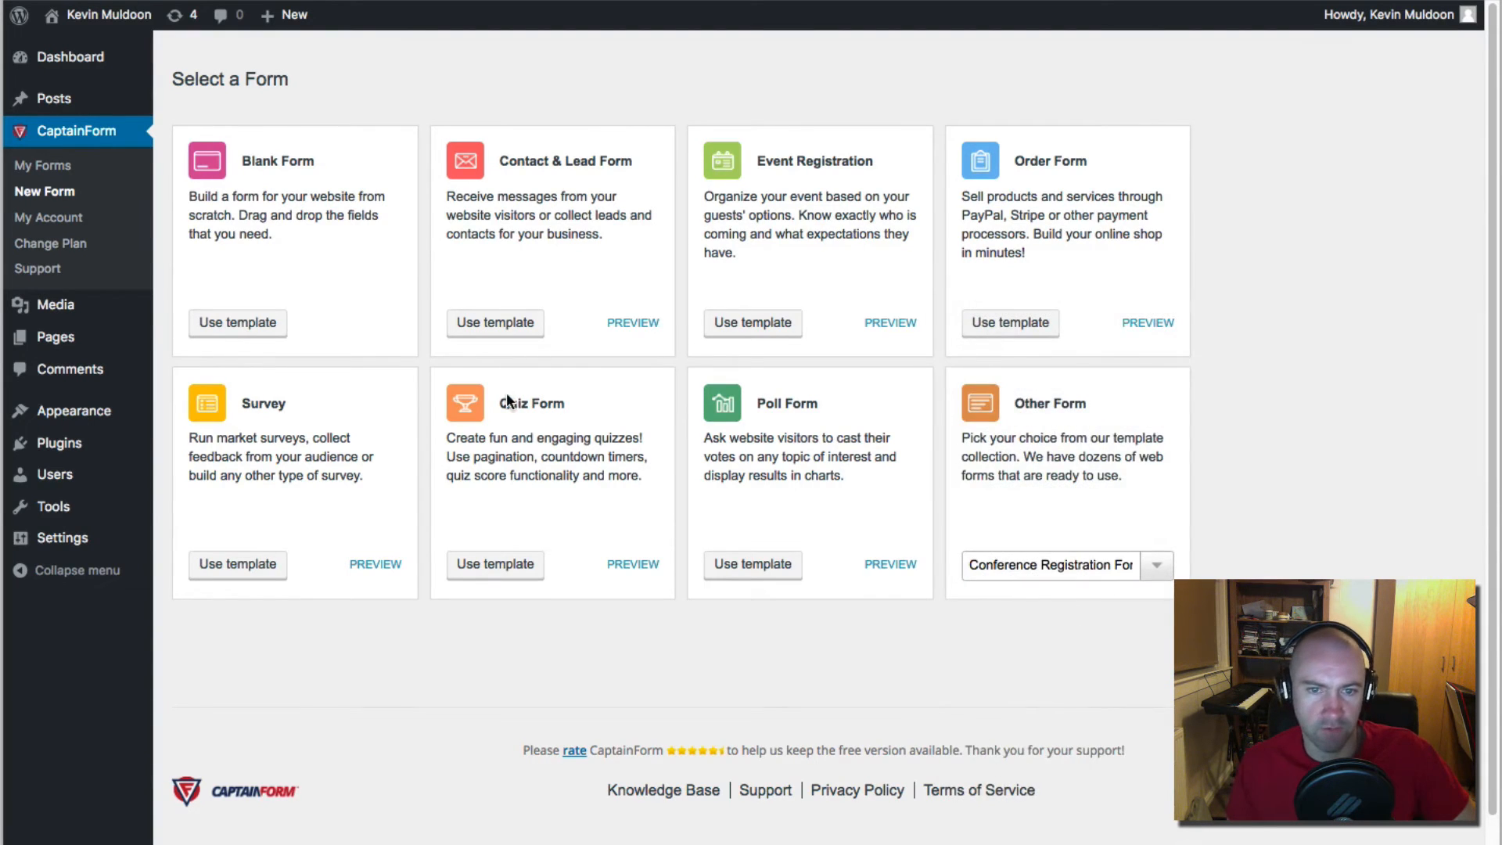
scroll(527, 408, down, 5)
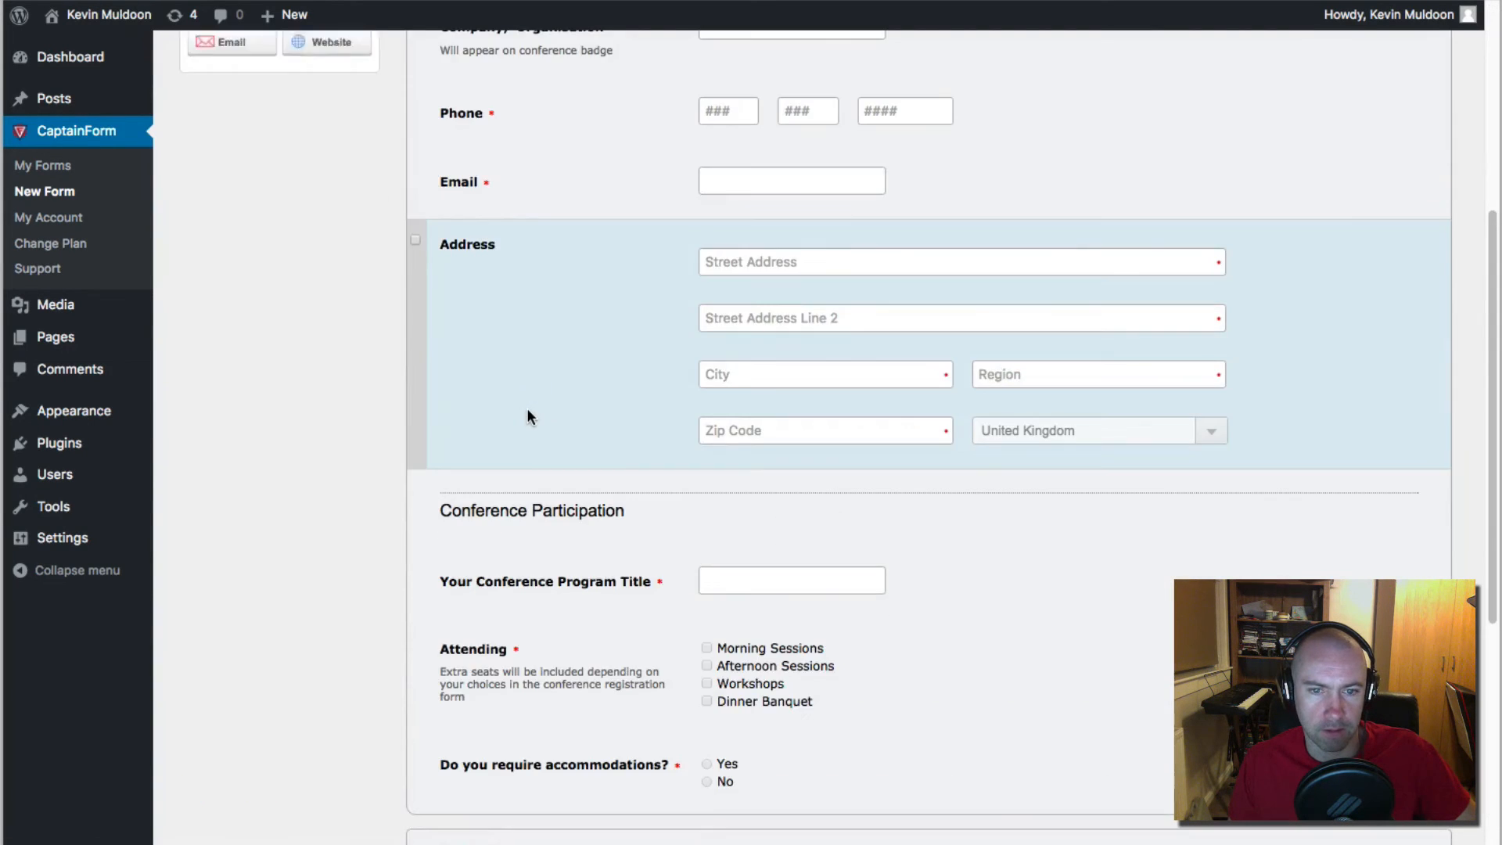
scroll(527, 407, up, 5)
scroll(527, 407, down, 10)
scroll(528, 405, up, 10)
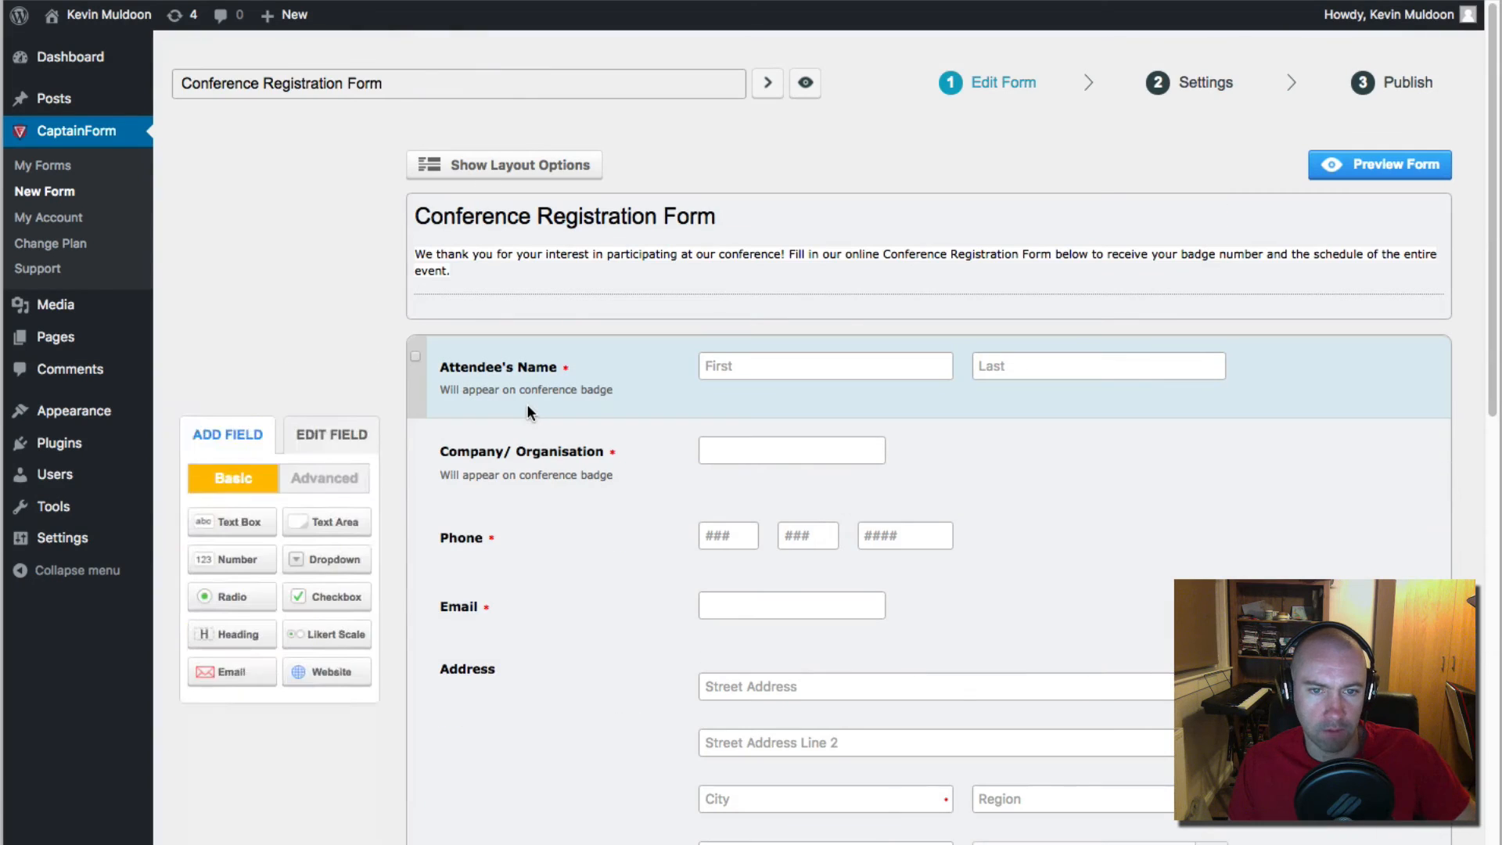
scroll(518, 534, down, 2)
scroll(518, 534, down, 8)
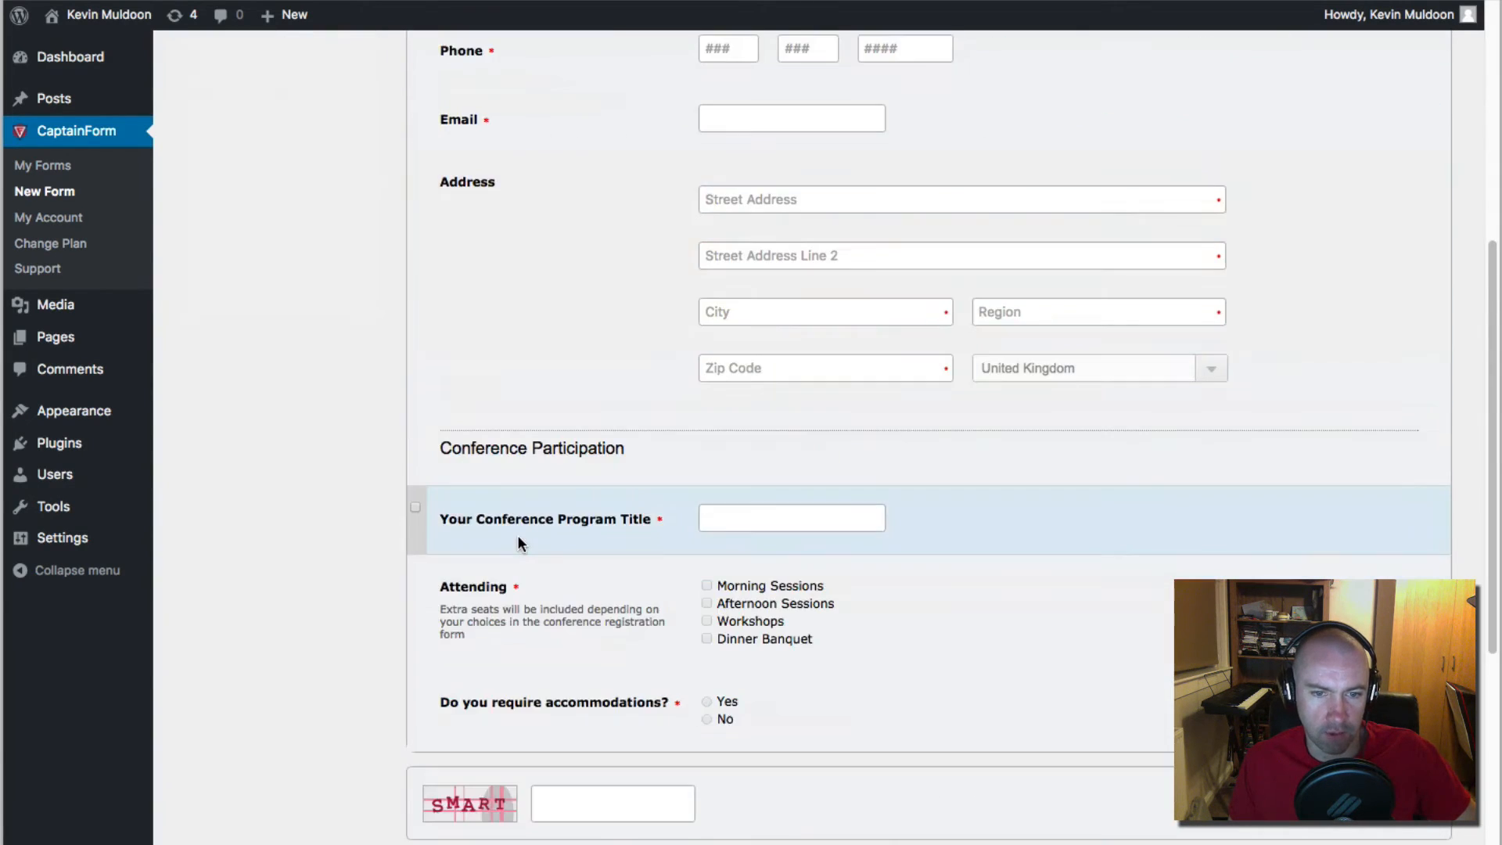
scroll(518, 536, up, 10)
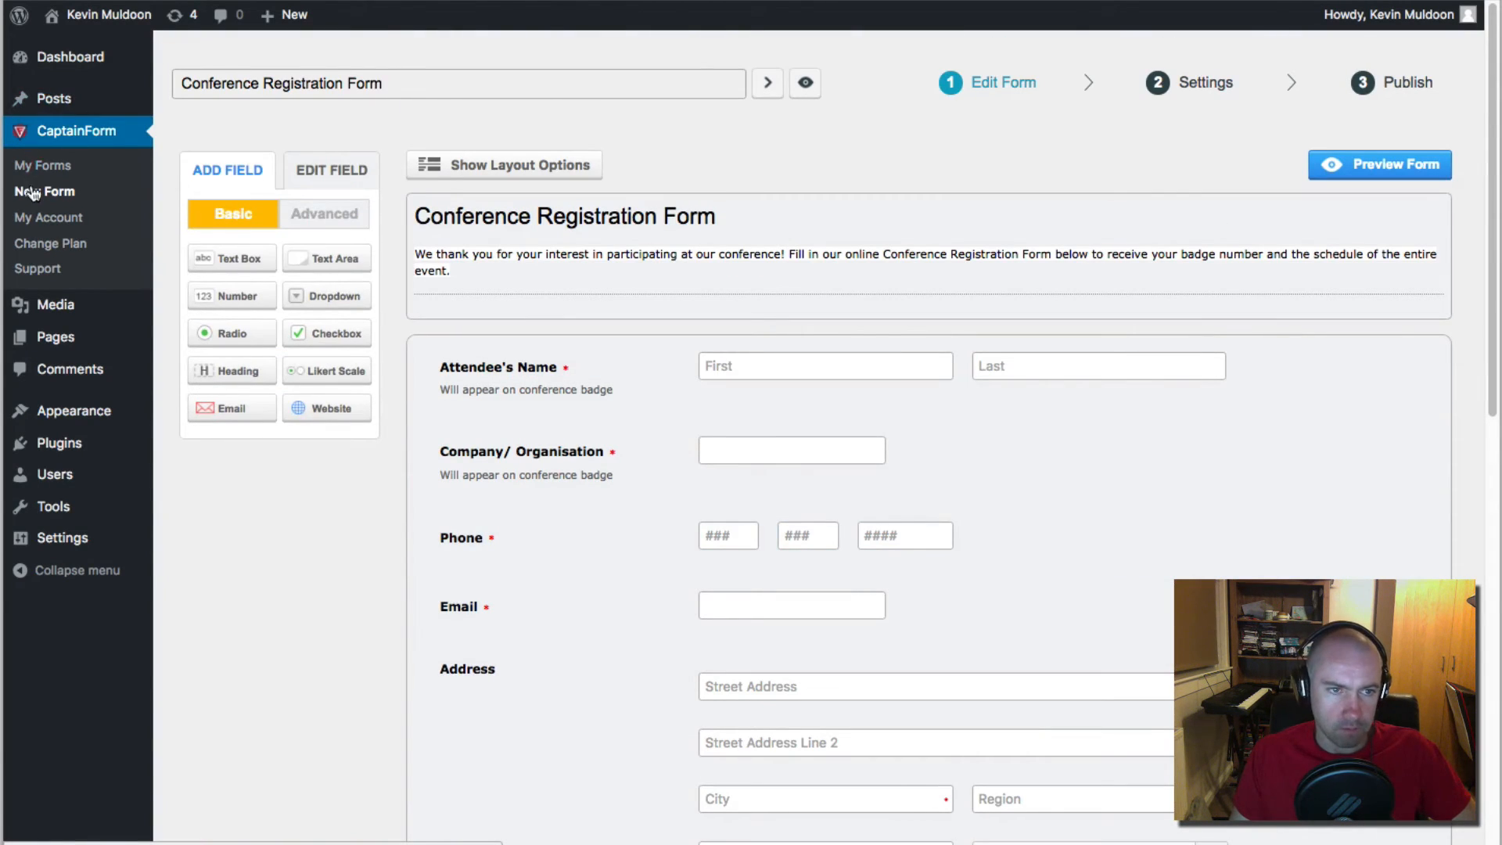
Step: Create a form from the Online Quiz template and check the form template allowance in the CaptainForm plan comparison
click(58, 196)
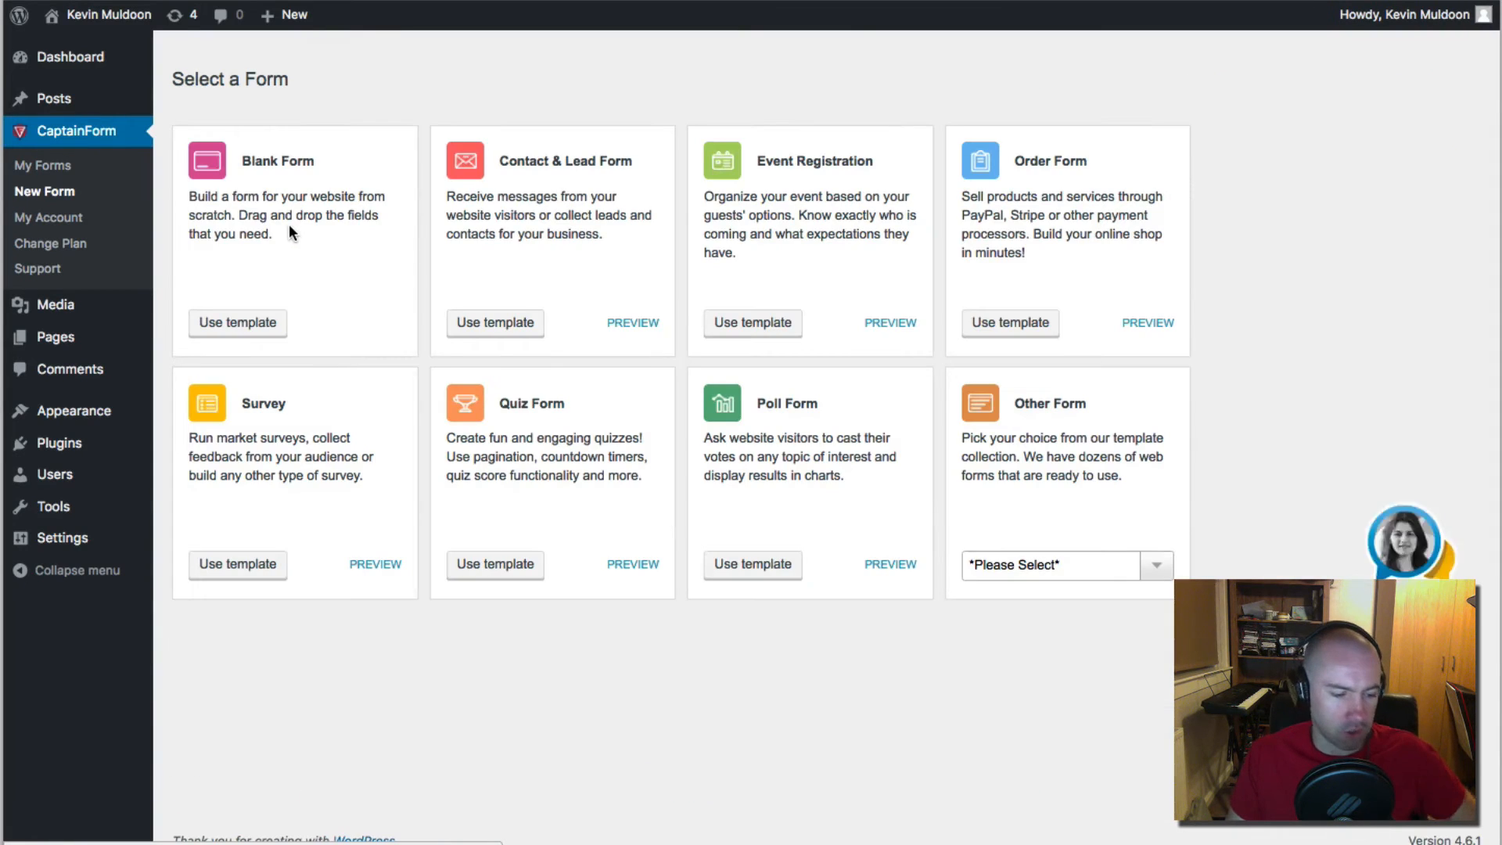
click(1136, 560)
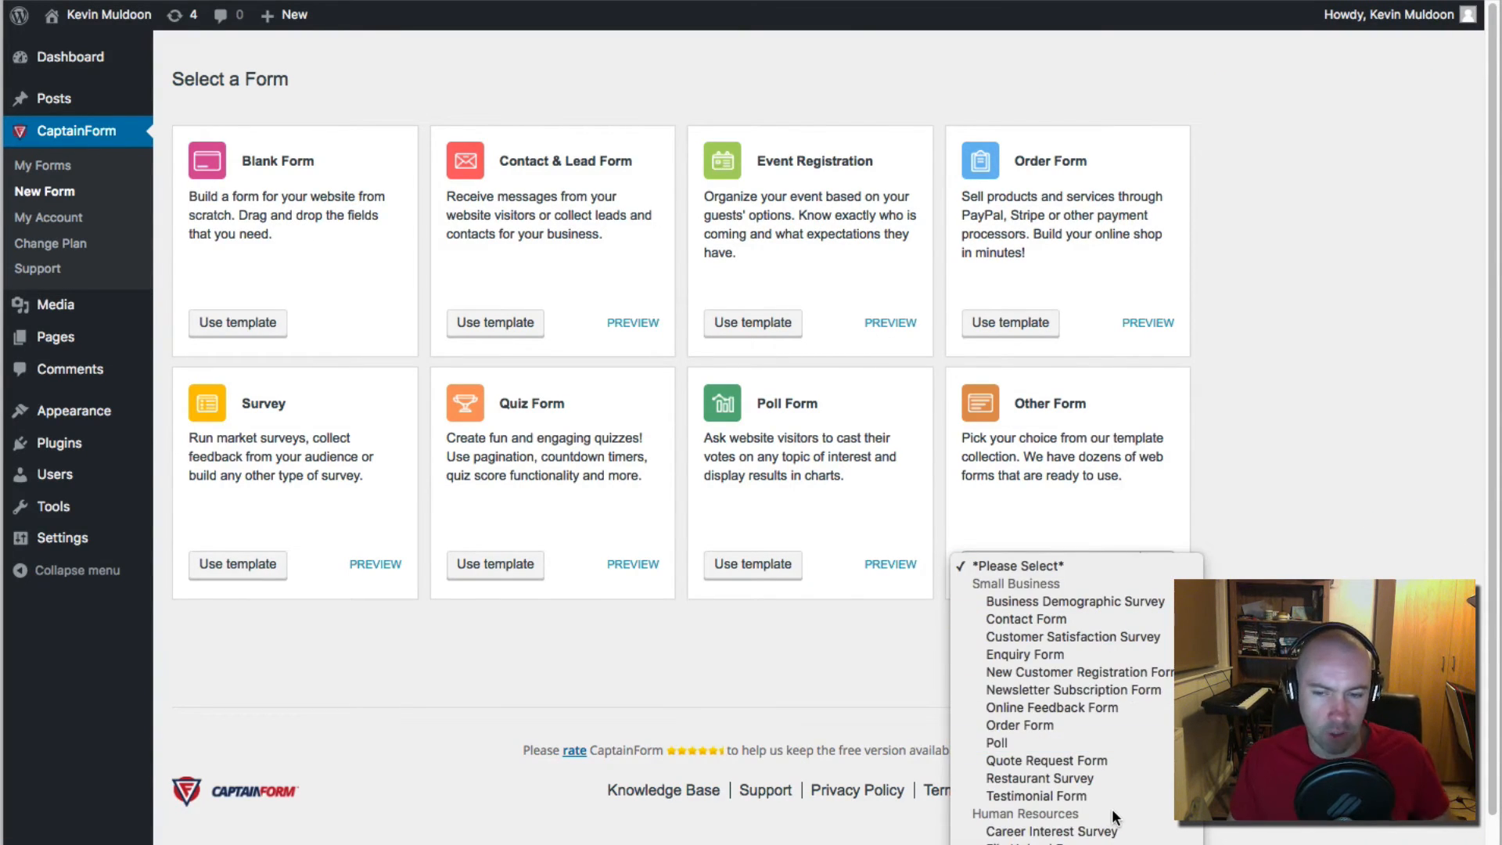
scroll(1109, 807, down, 5)
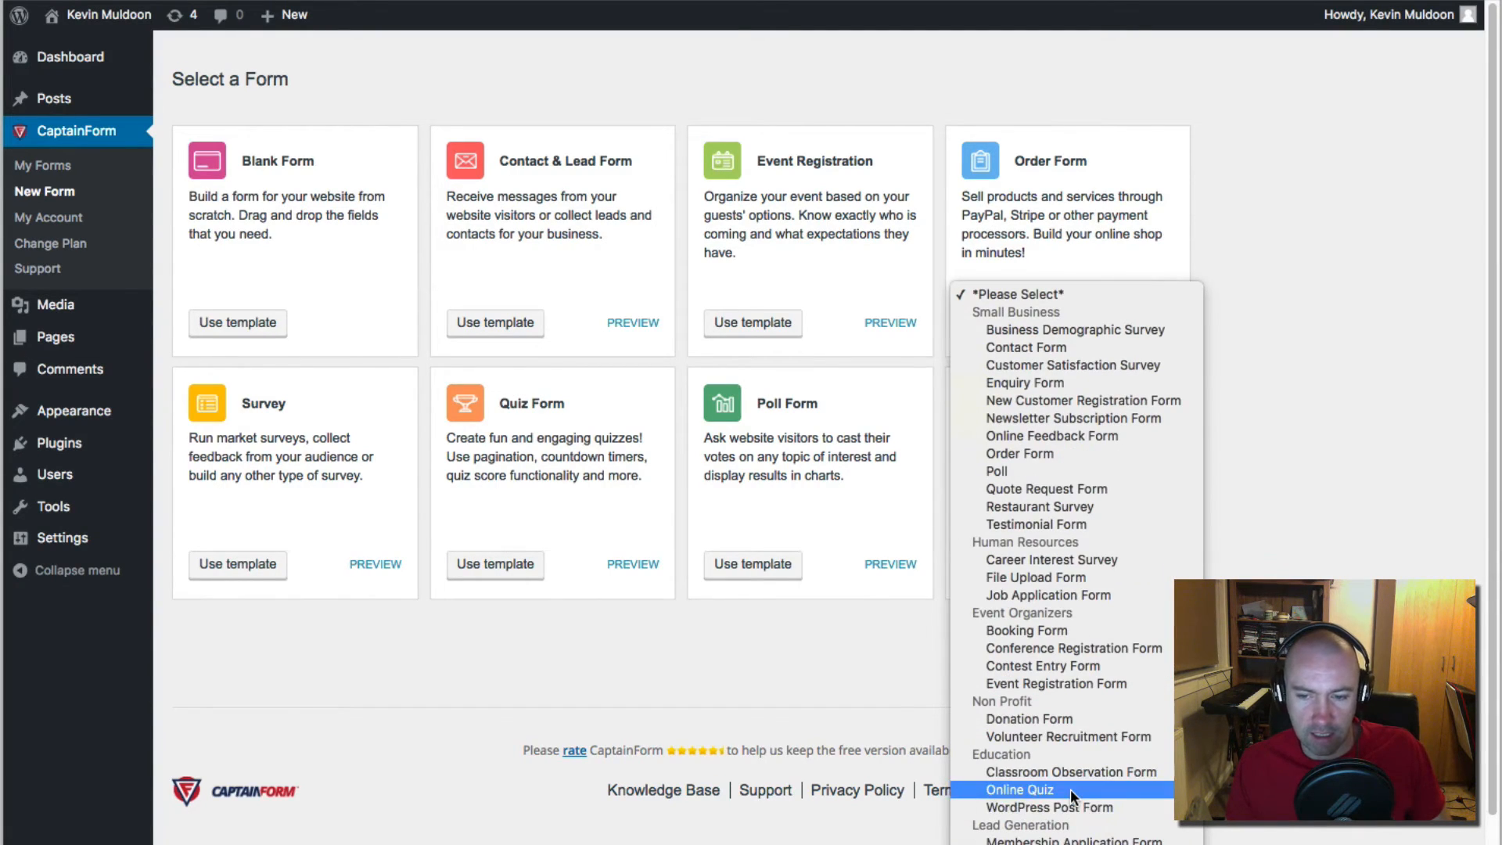
click(1071, 790)
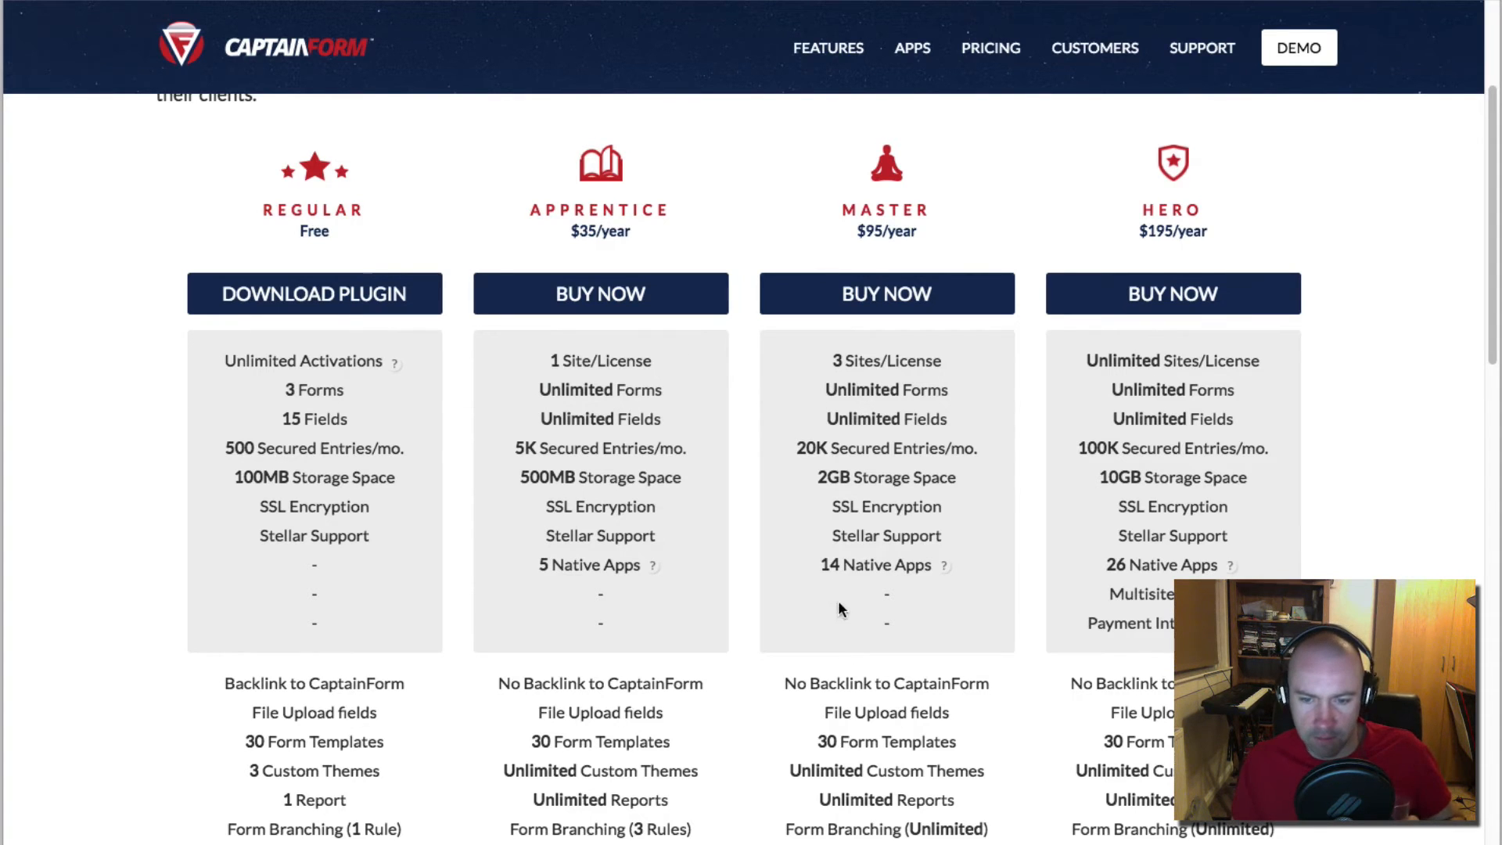
drag(819, 742, 972, 744)
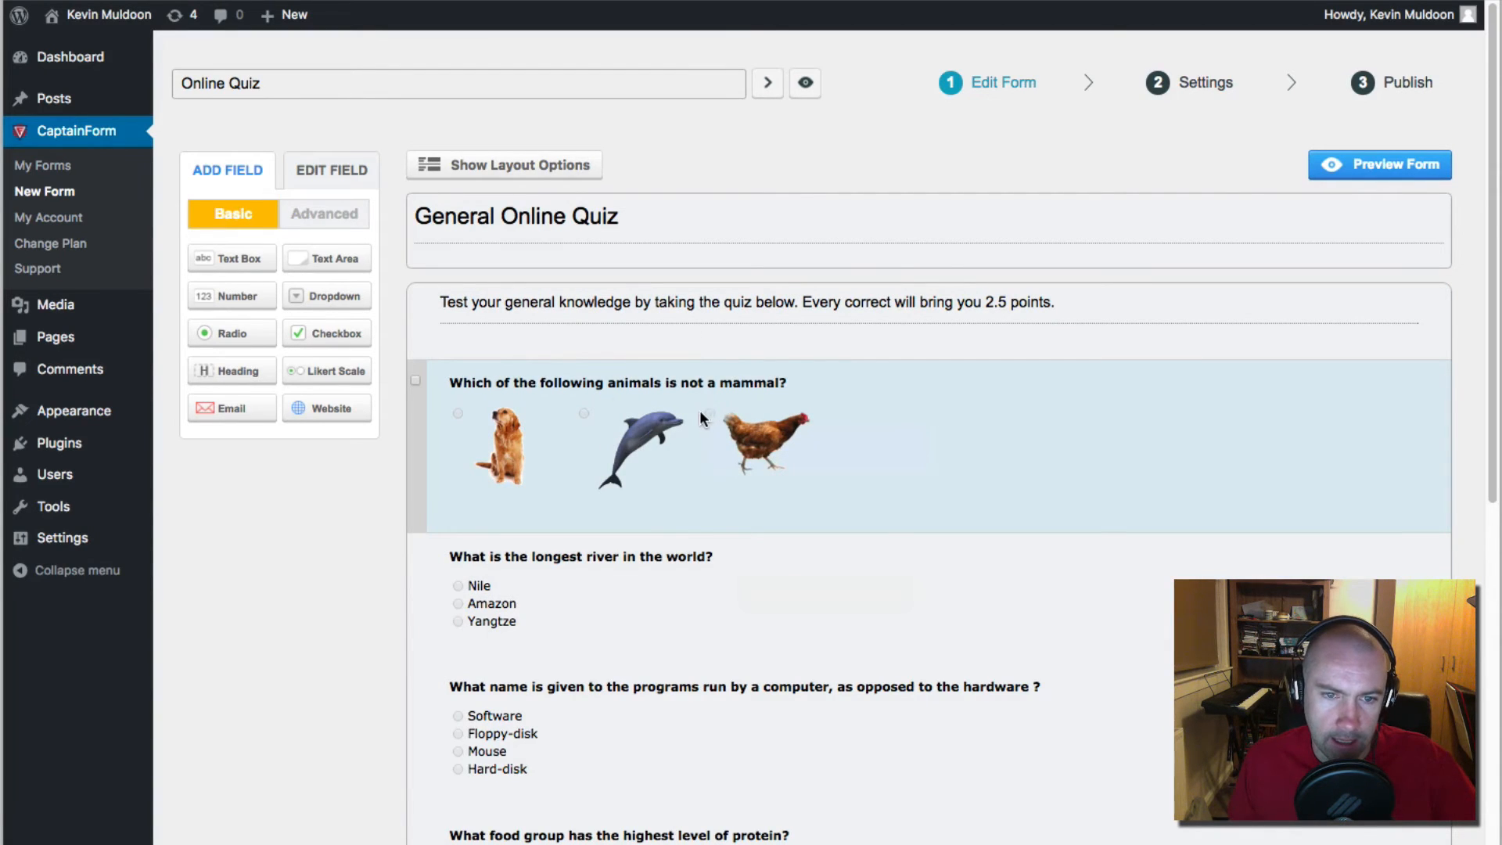
Step: Select the quiz question about which animal is not a mammal and look through the other quiz questions
click(435, 382)
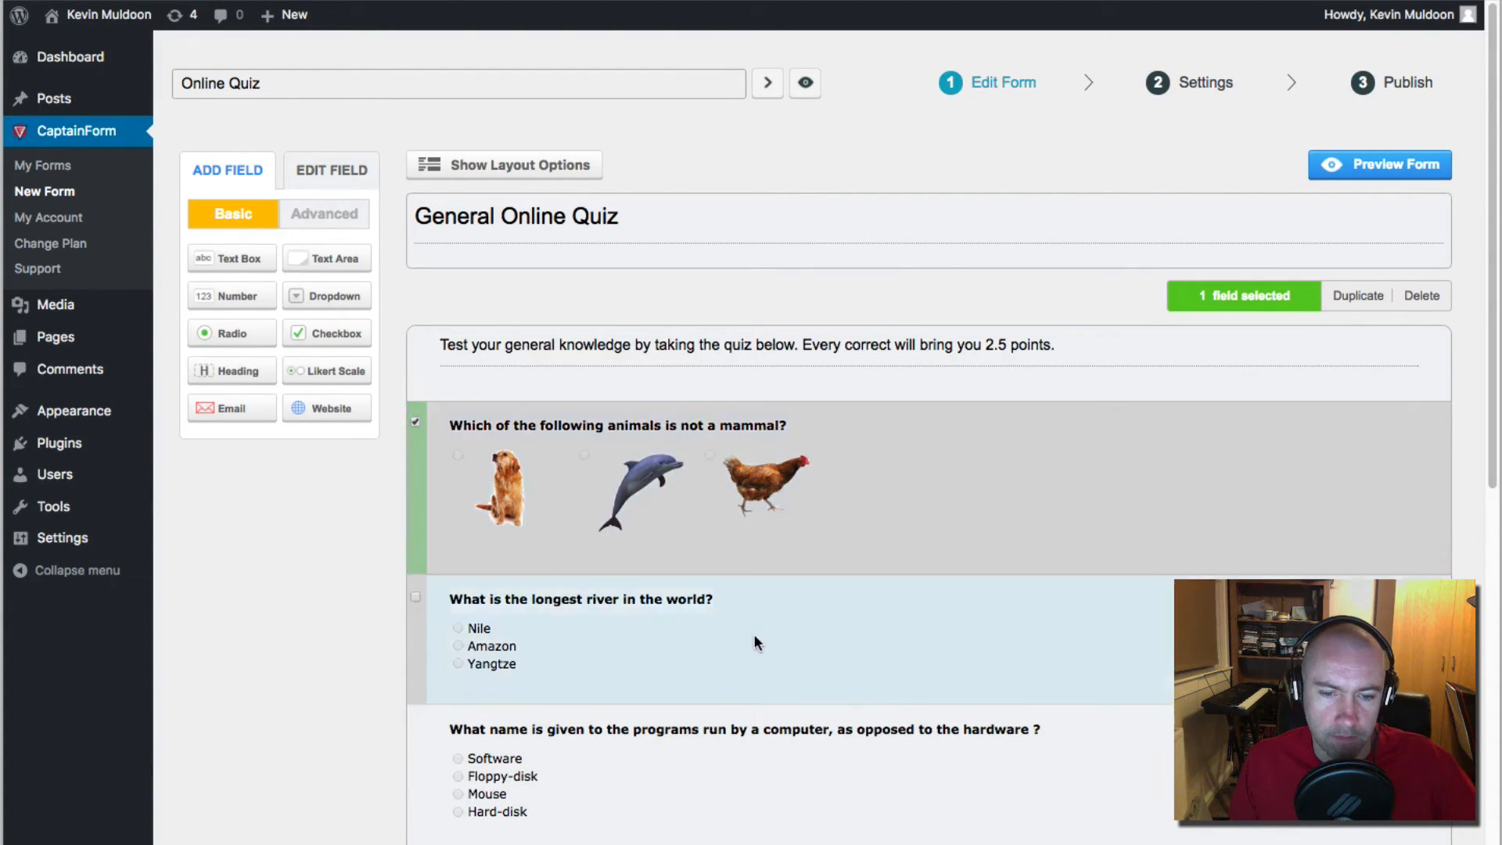
scroll(754, 634, down, 5)
scroll(754, 632, up, 6)
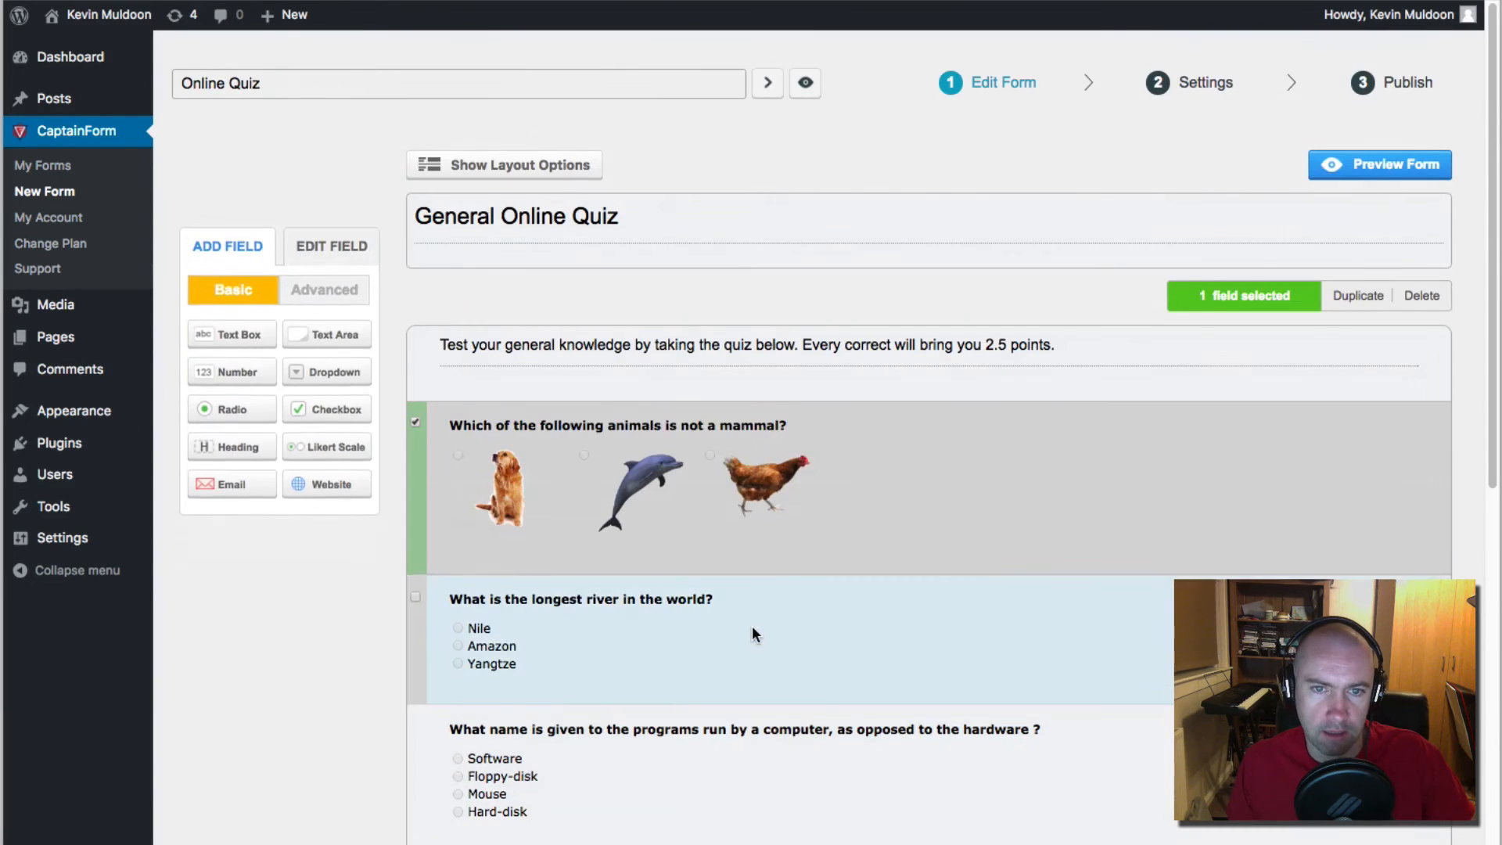
Step: Create a form from the WordPress Post Form template in the other-forms collection and look through its fields
click(157, 199)
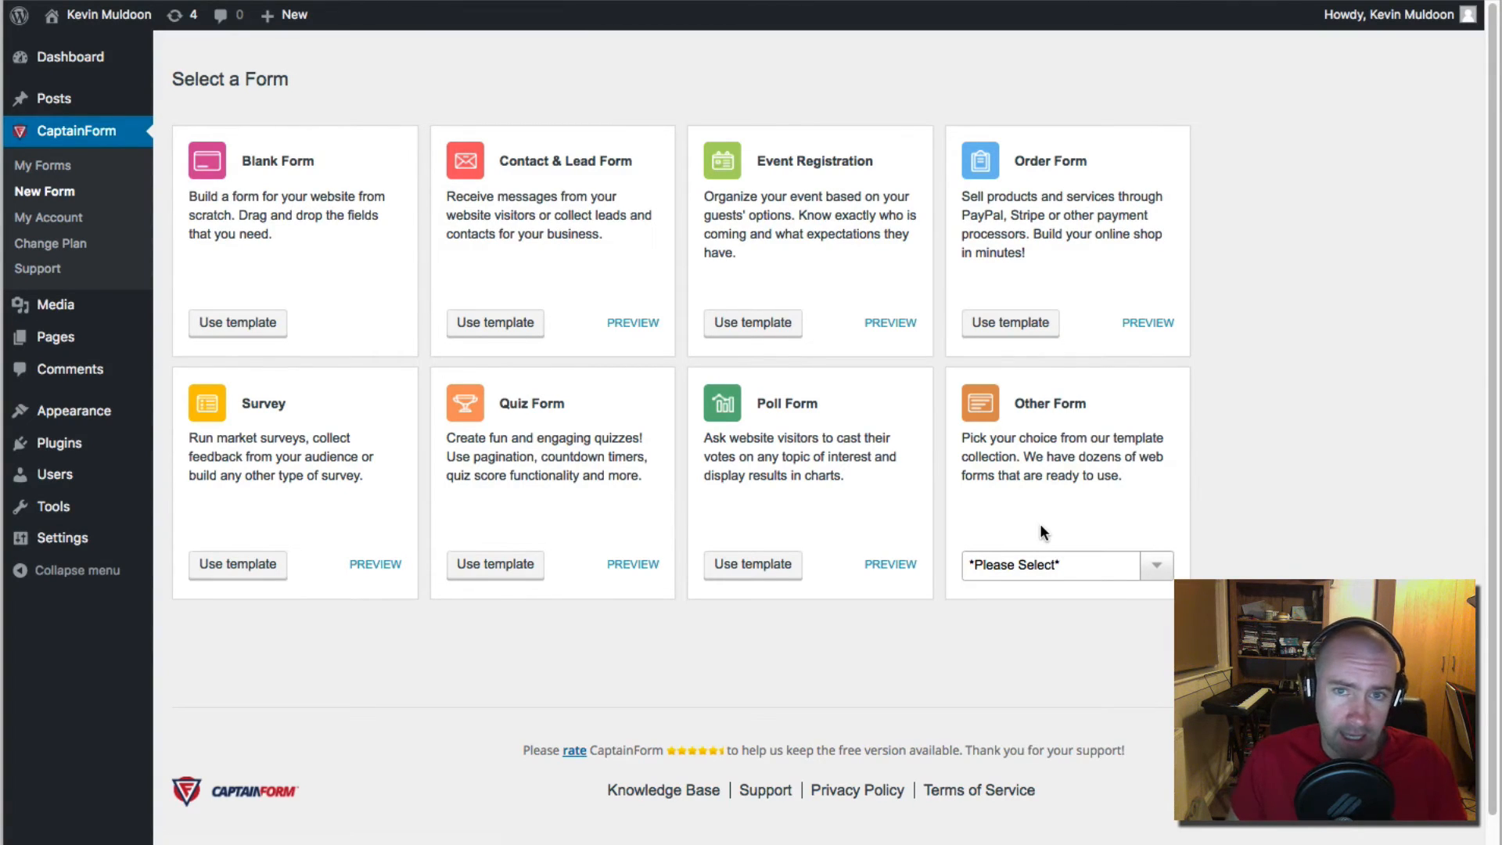
click(1066, 564)
scroll(1079, 718, down, 3)
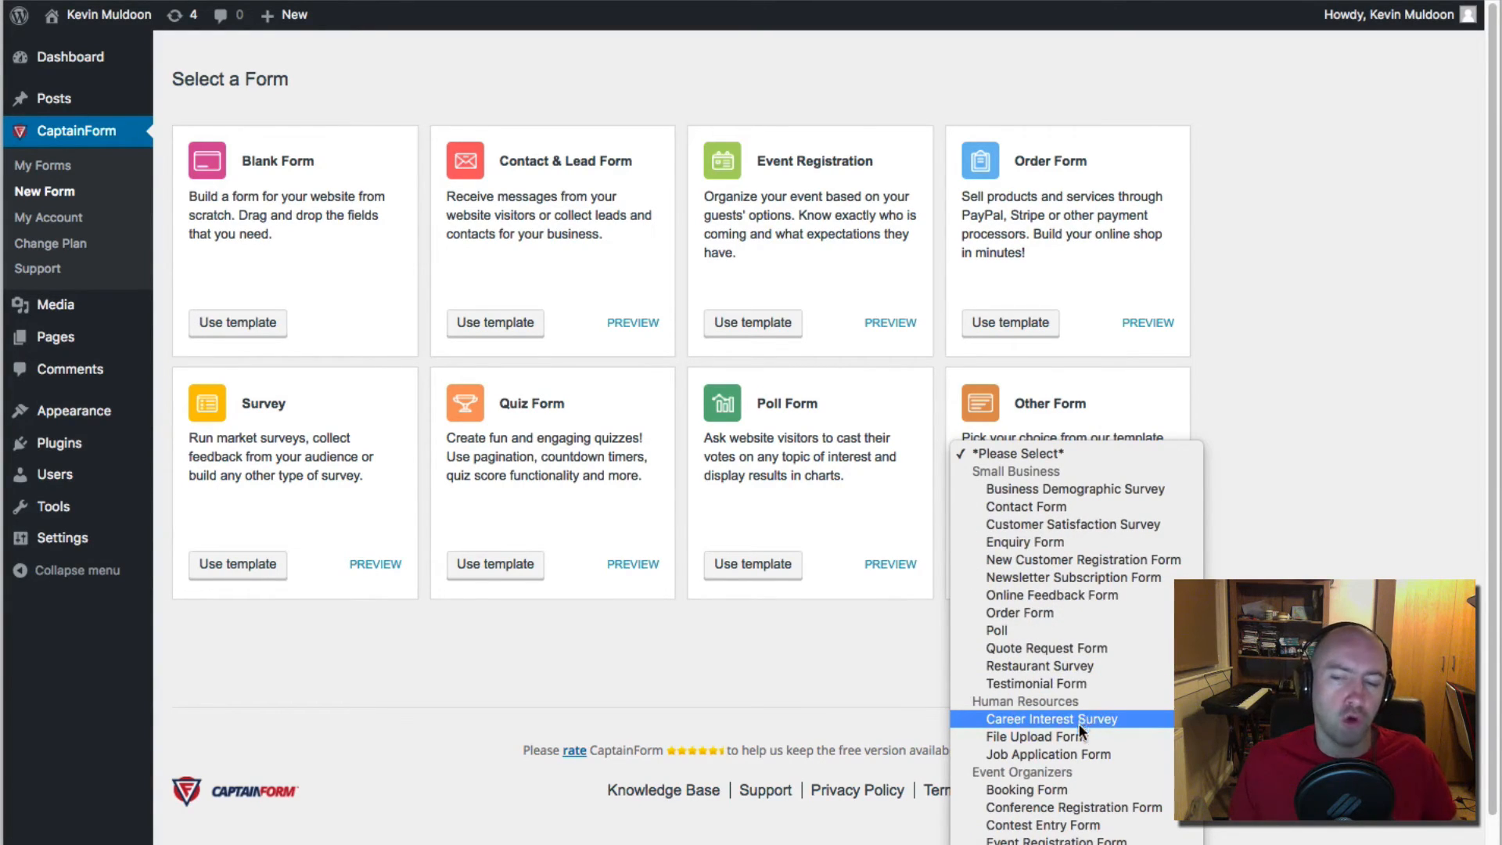
scroll(1078, 724, down, 4)
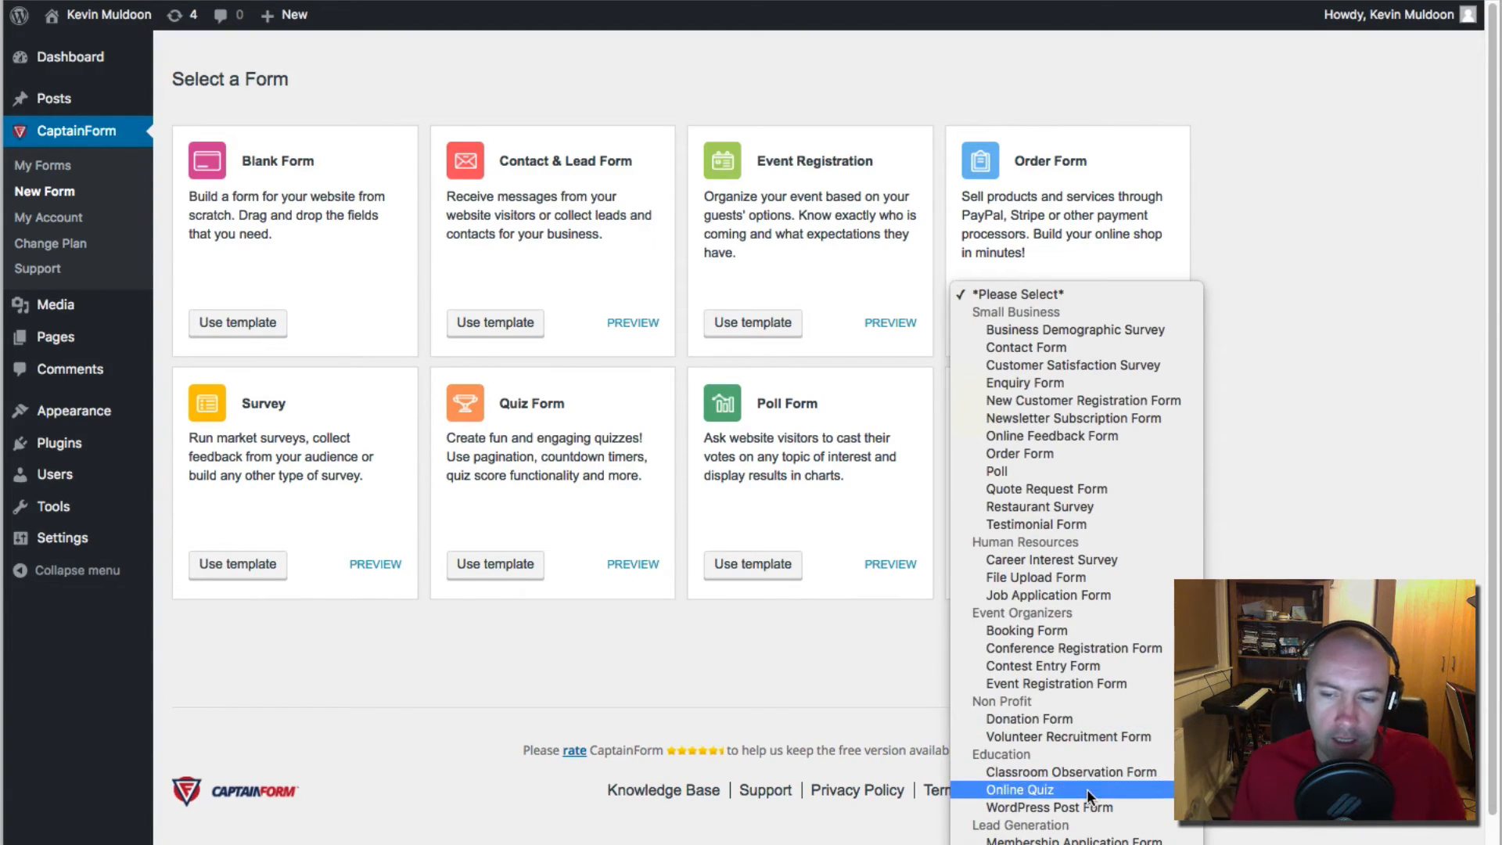
key(Escape)
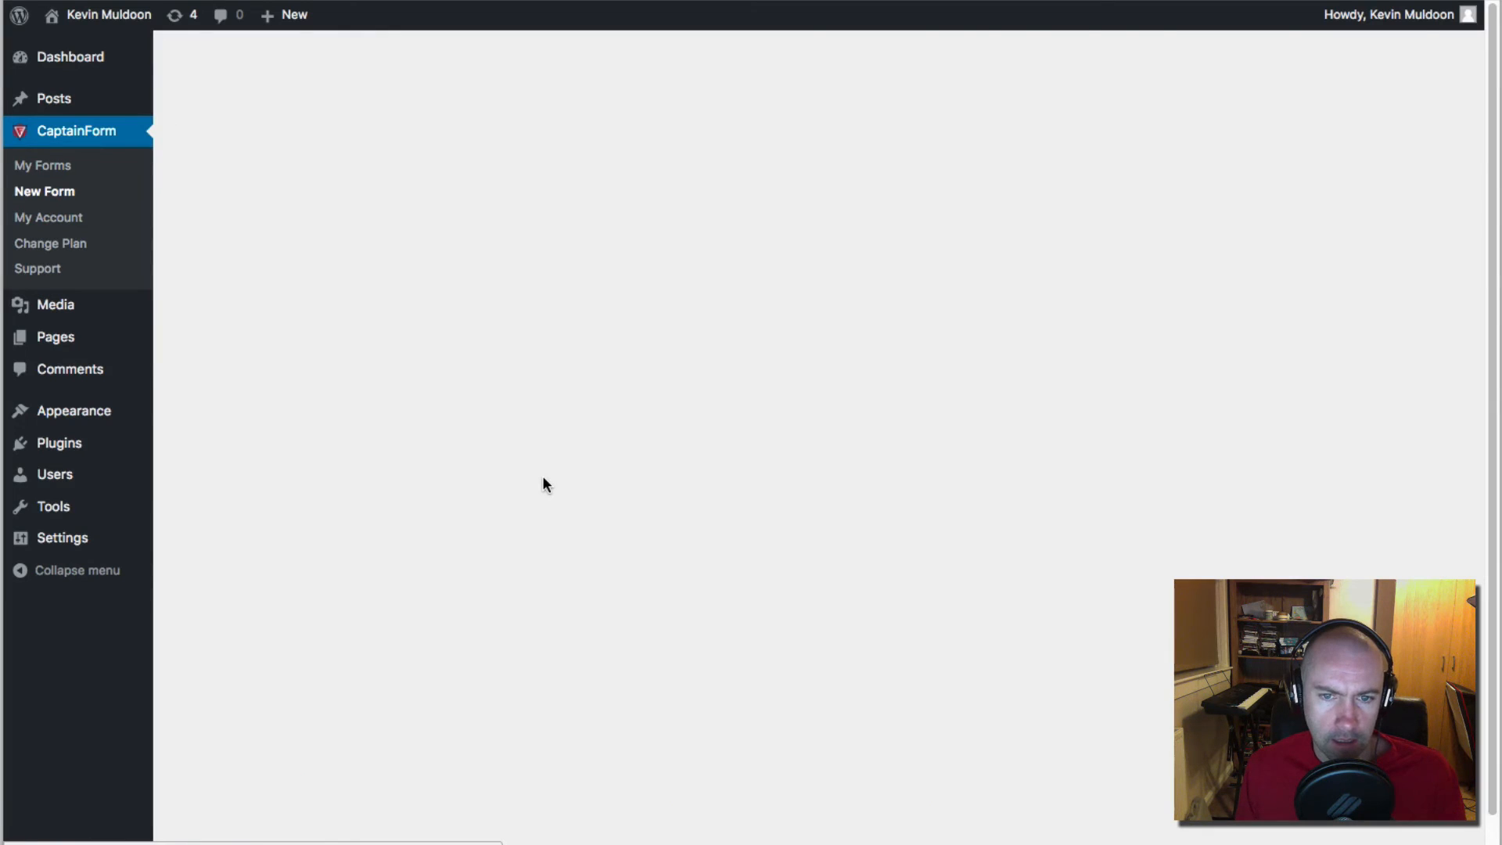
scroll(593, 503, down, 5)
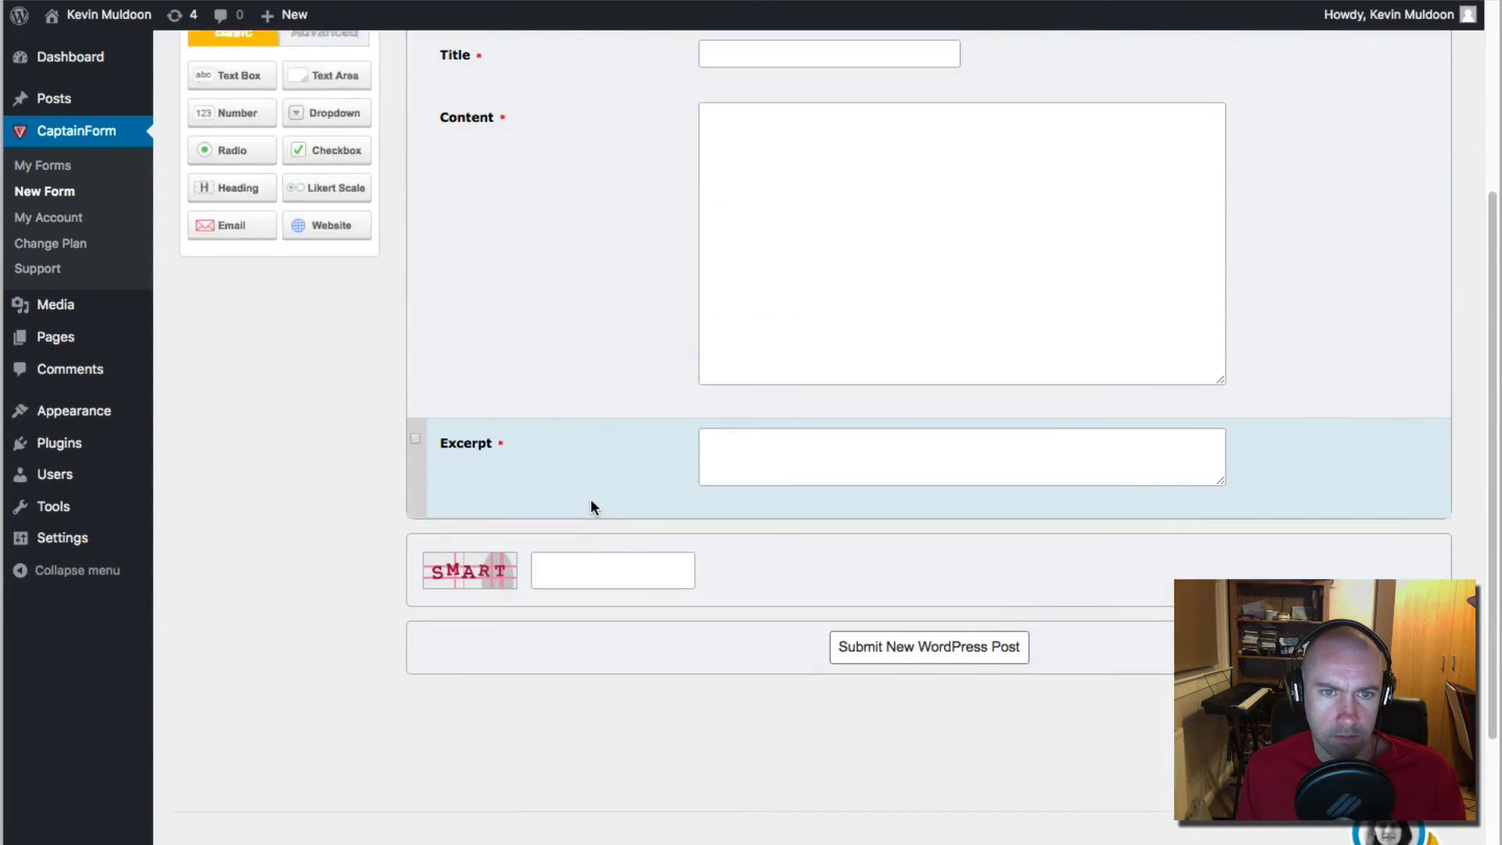
scroll(590, 506, up, 3)
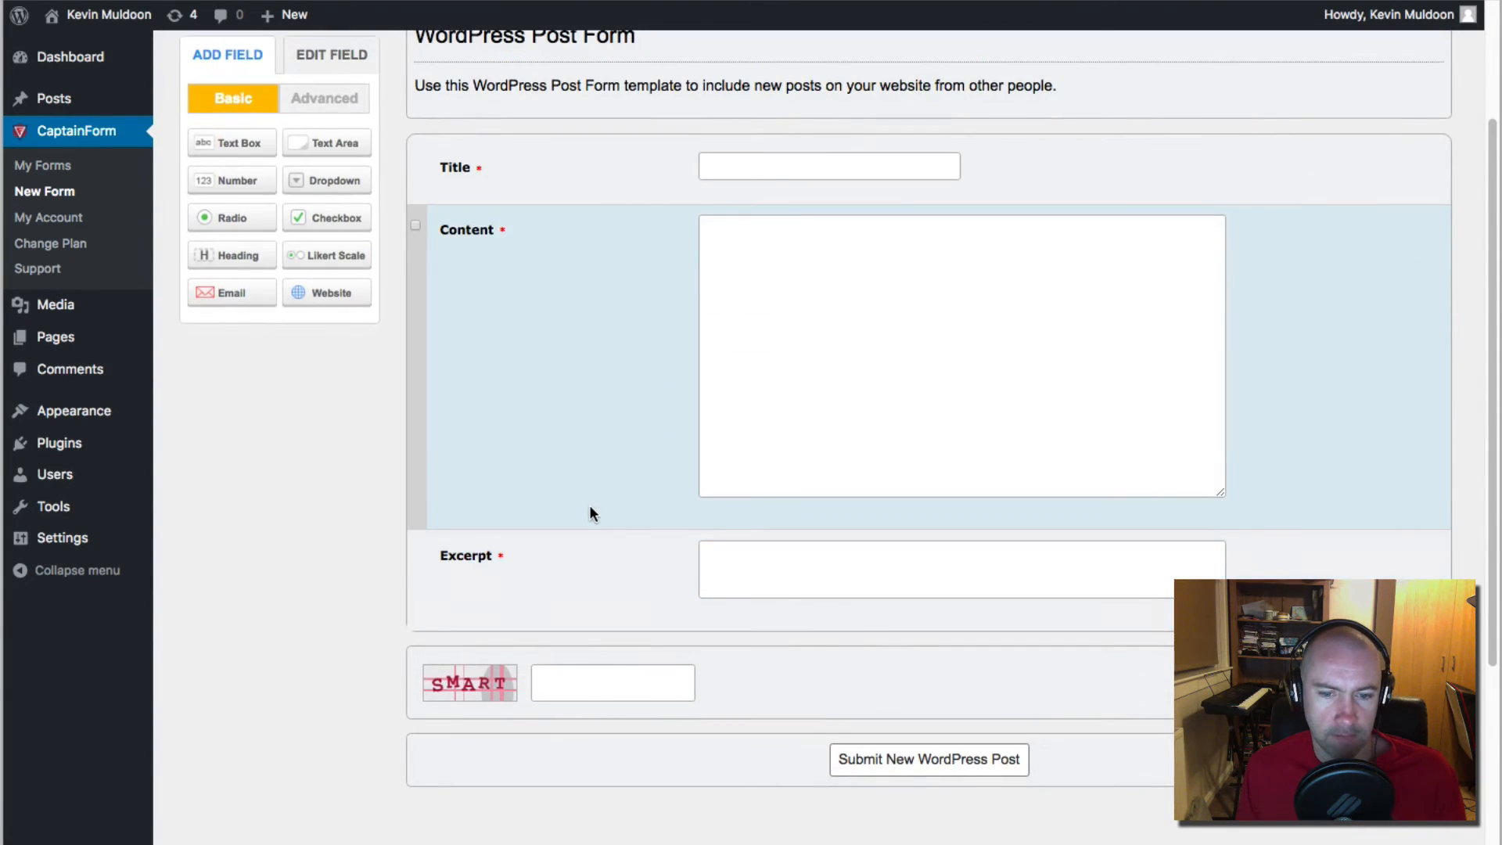
scroll(518, 631, up, 4)
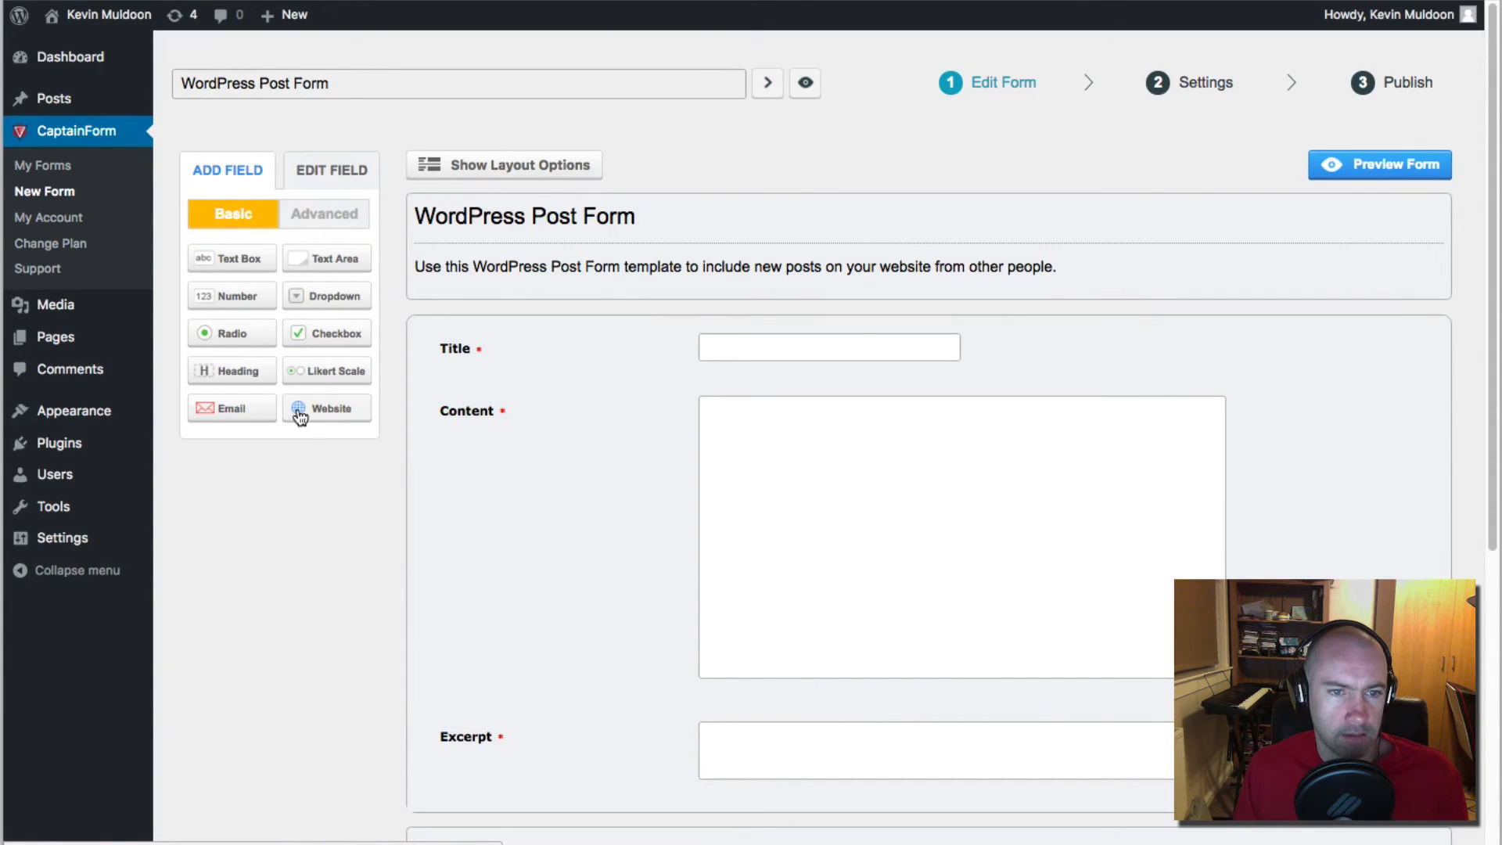
Step: Add a Website field, a File Upload field and a Terms of Service field to the WordPress Post Form
scroll(401, 465, down, 5)
scroll(397, 502, up, 5)
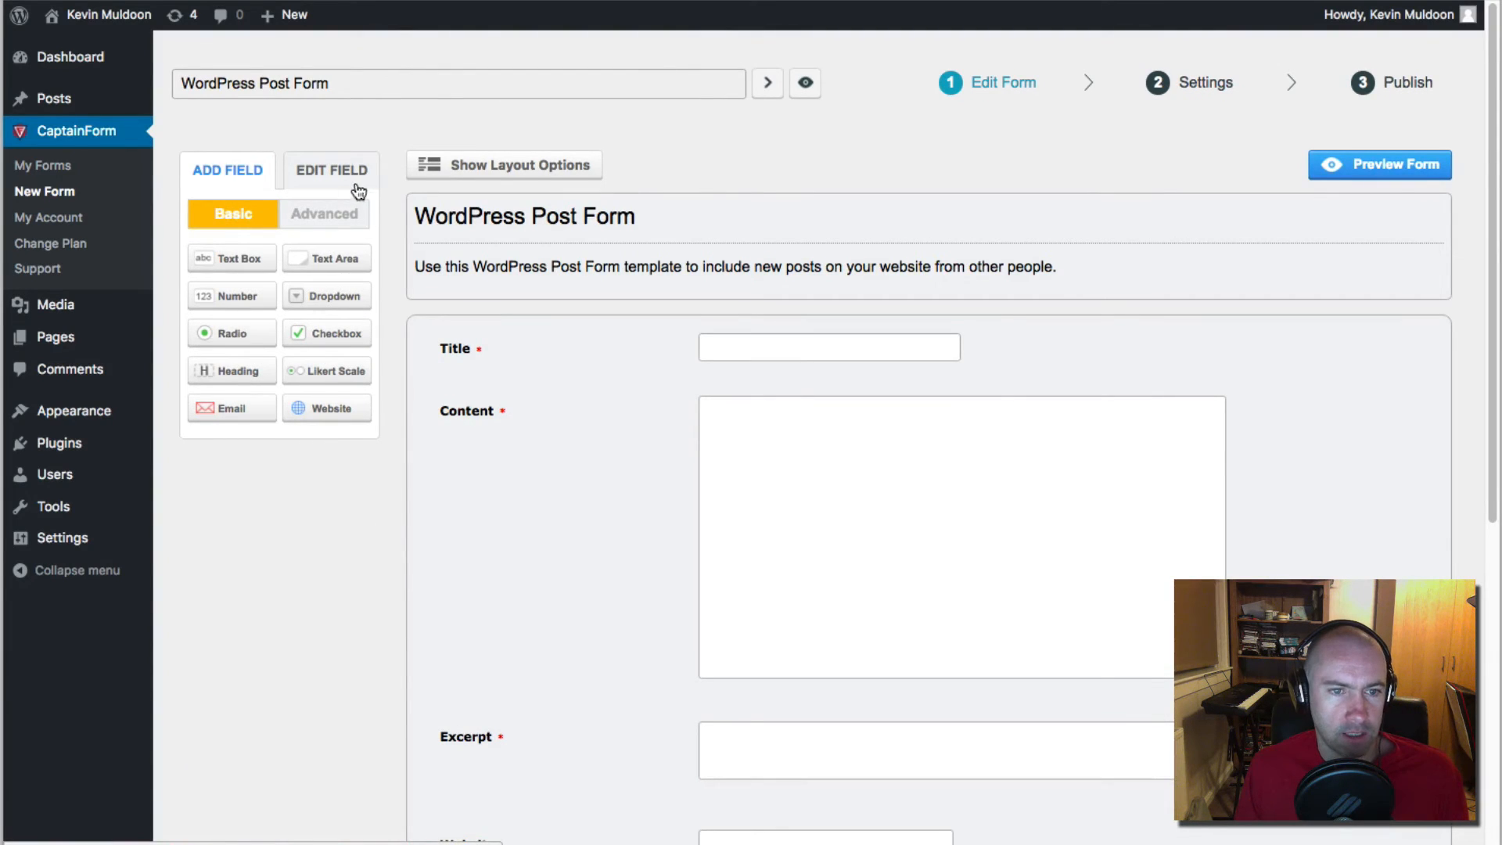
click(317, 216)
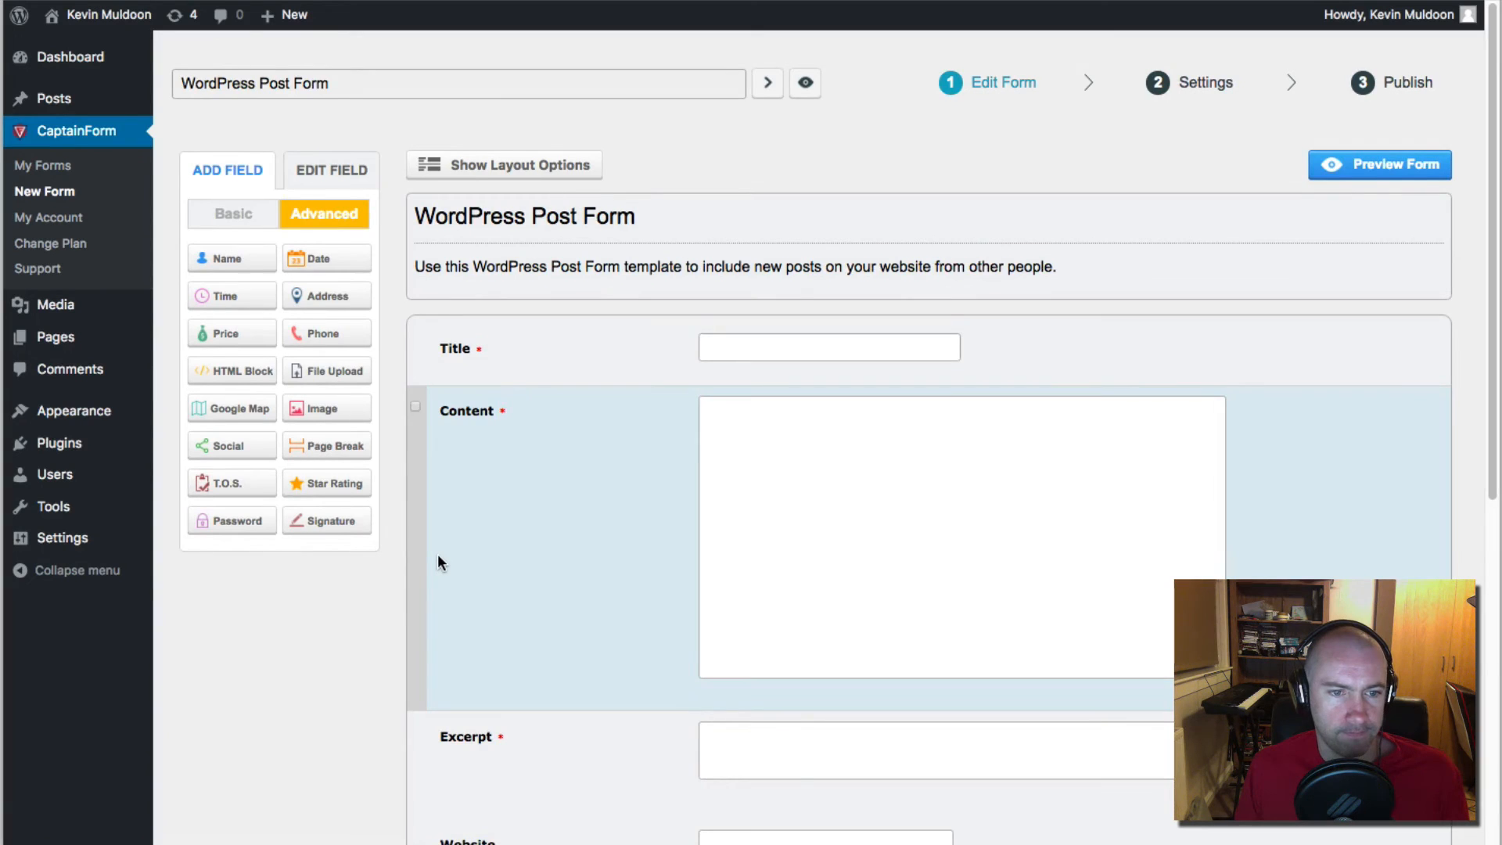
scroll(438, 556, down, 3)
click(211, 378)
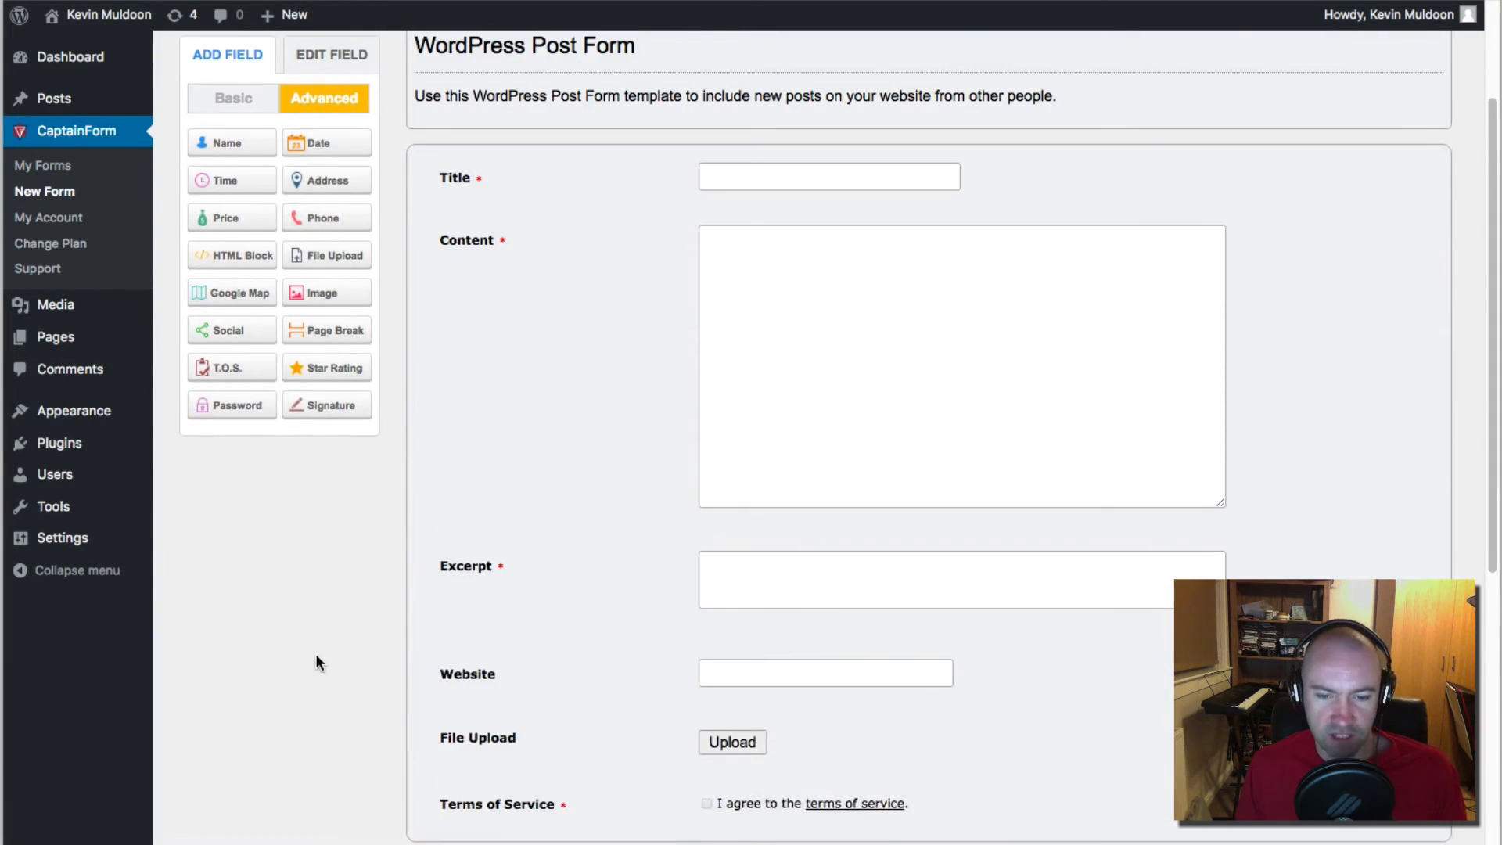
Step: Open the new Terms of Service field for editing and look over its options
scroll(318, 654, down, 8)
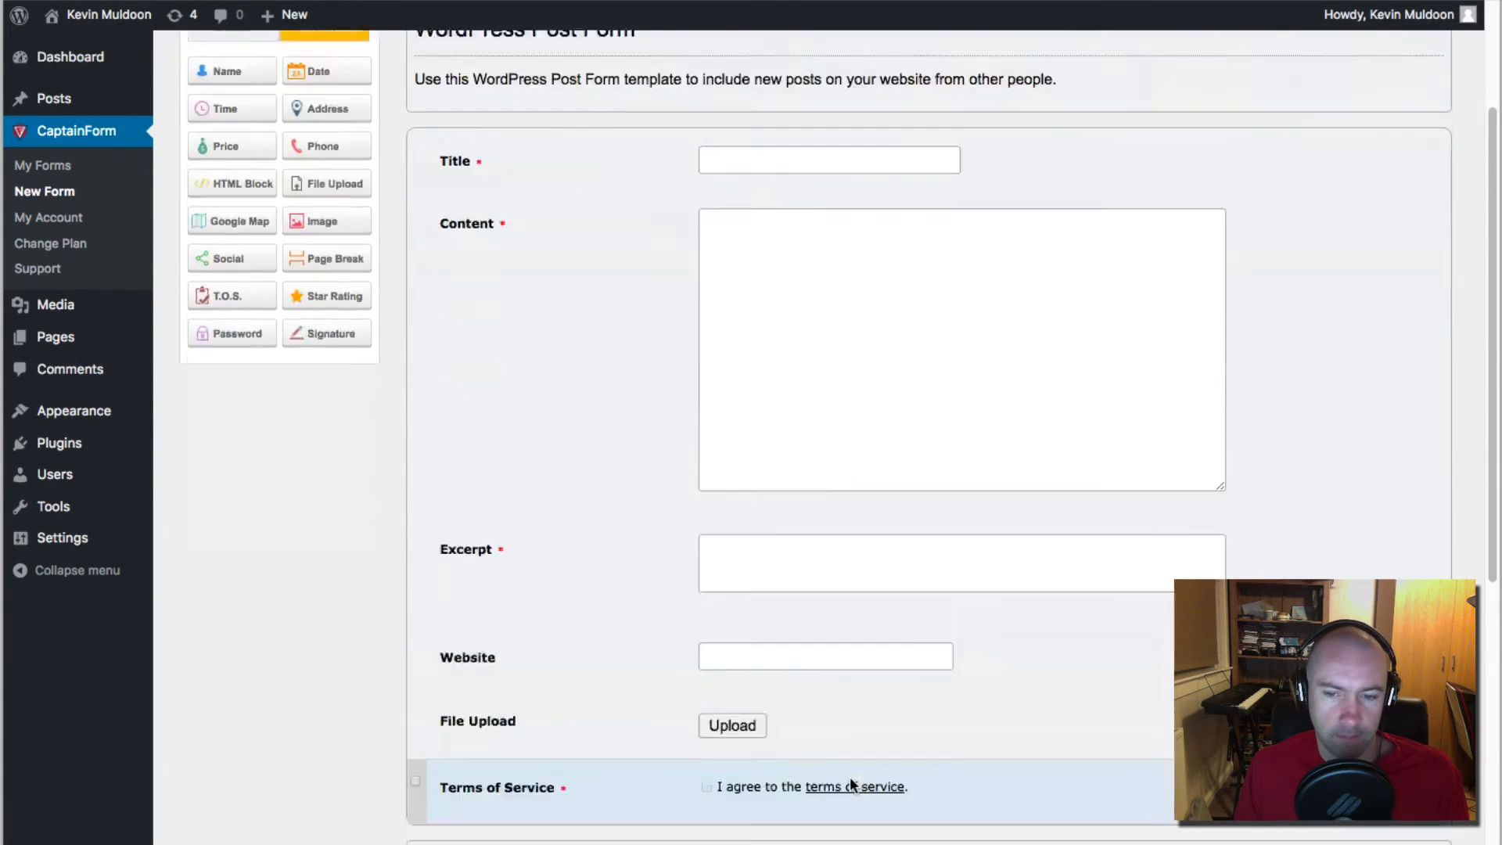
click(860, 298)
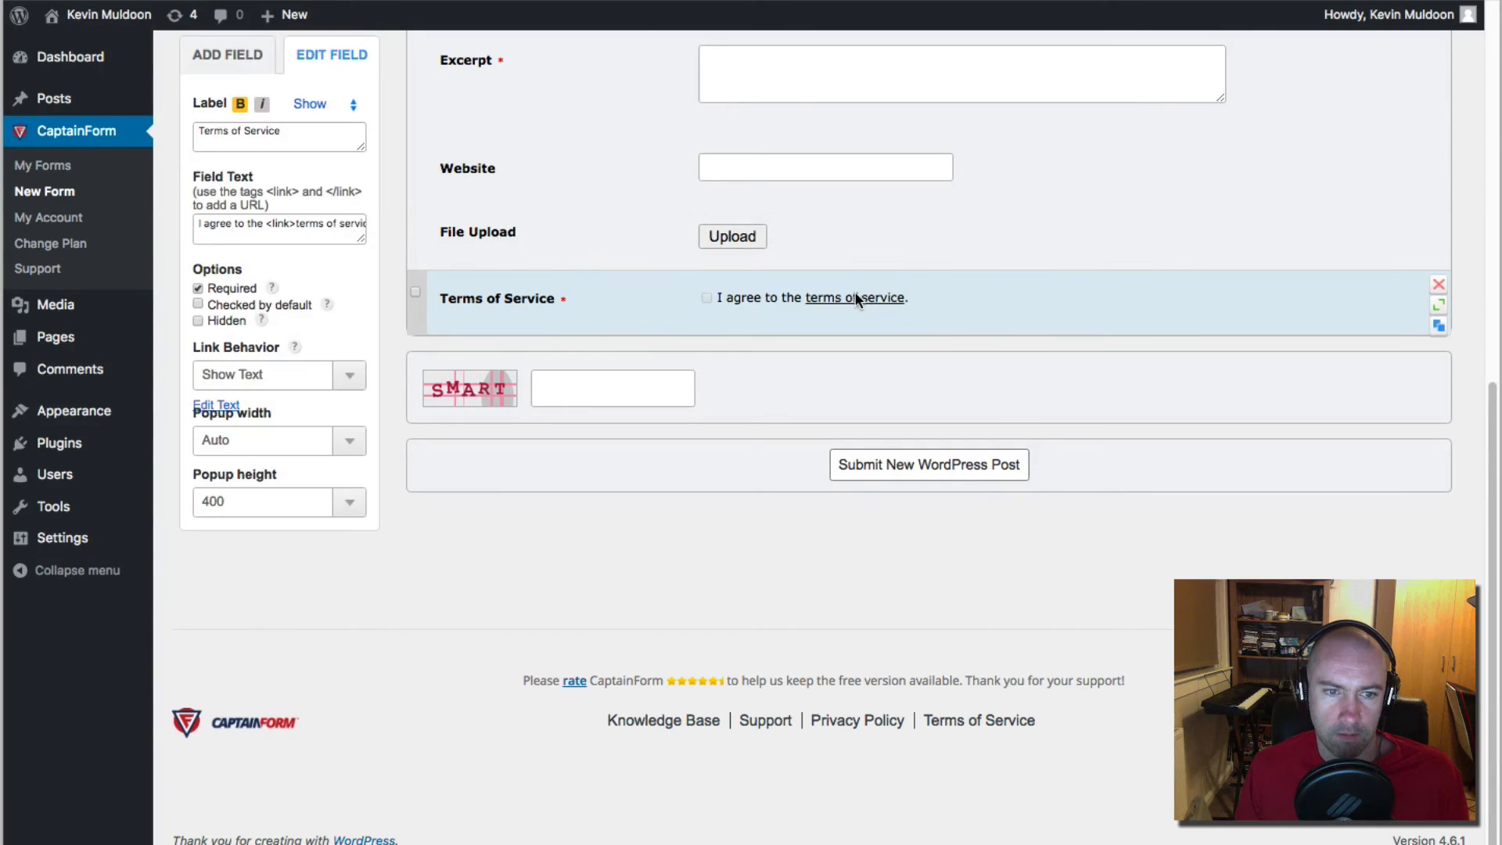
scroll(305, 420, up, 5)
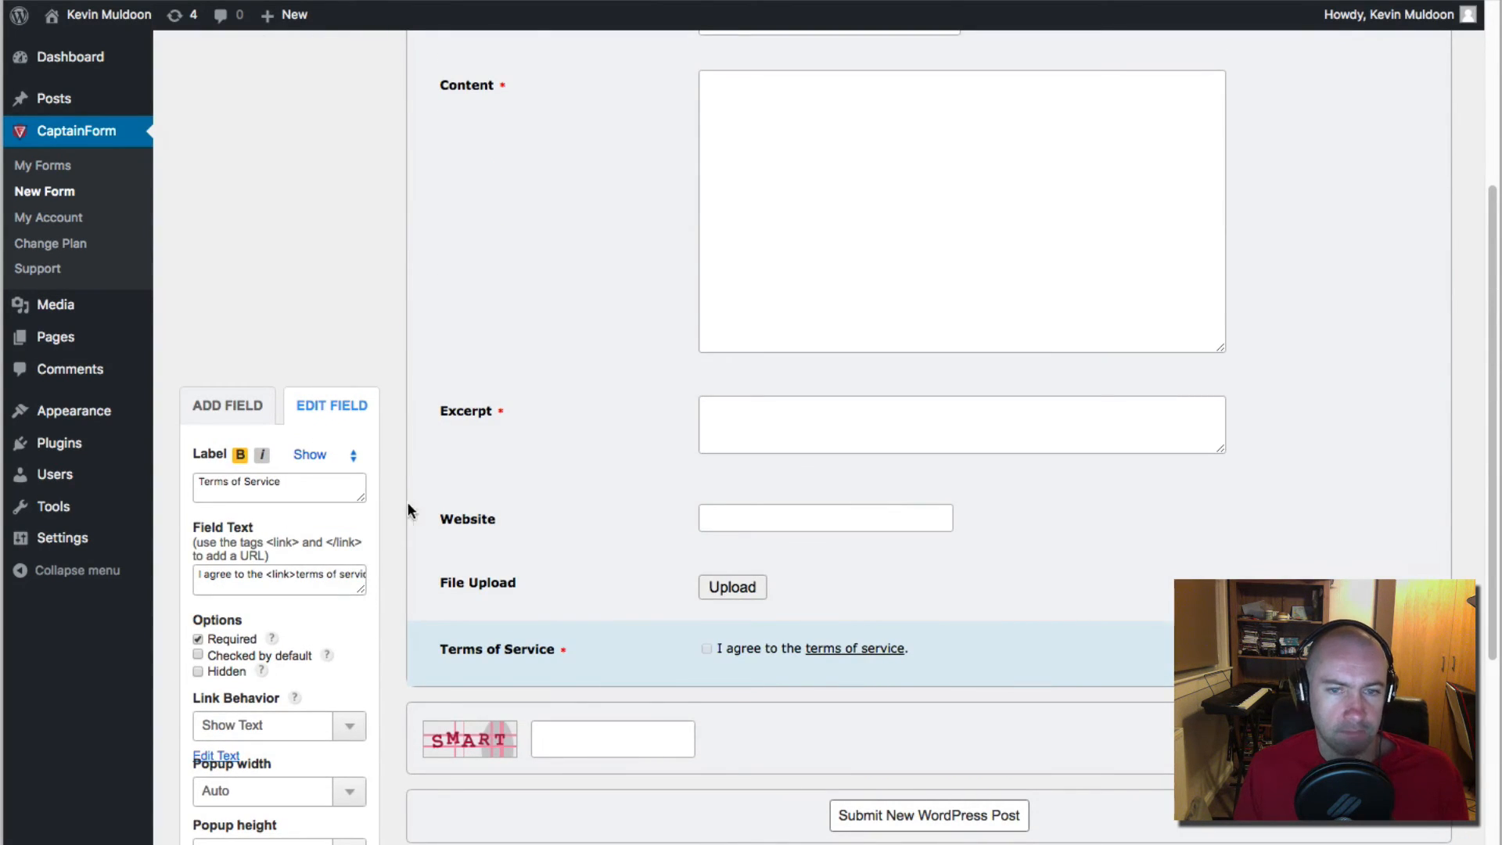
scroll(422, 485, up, 5)
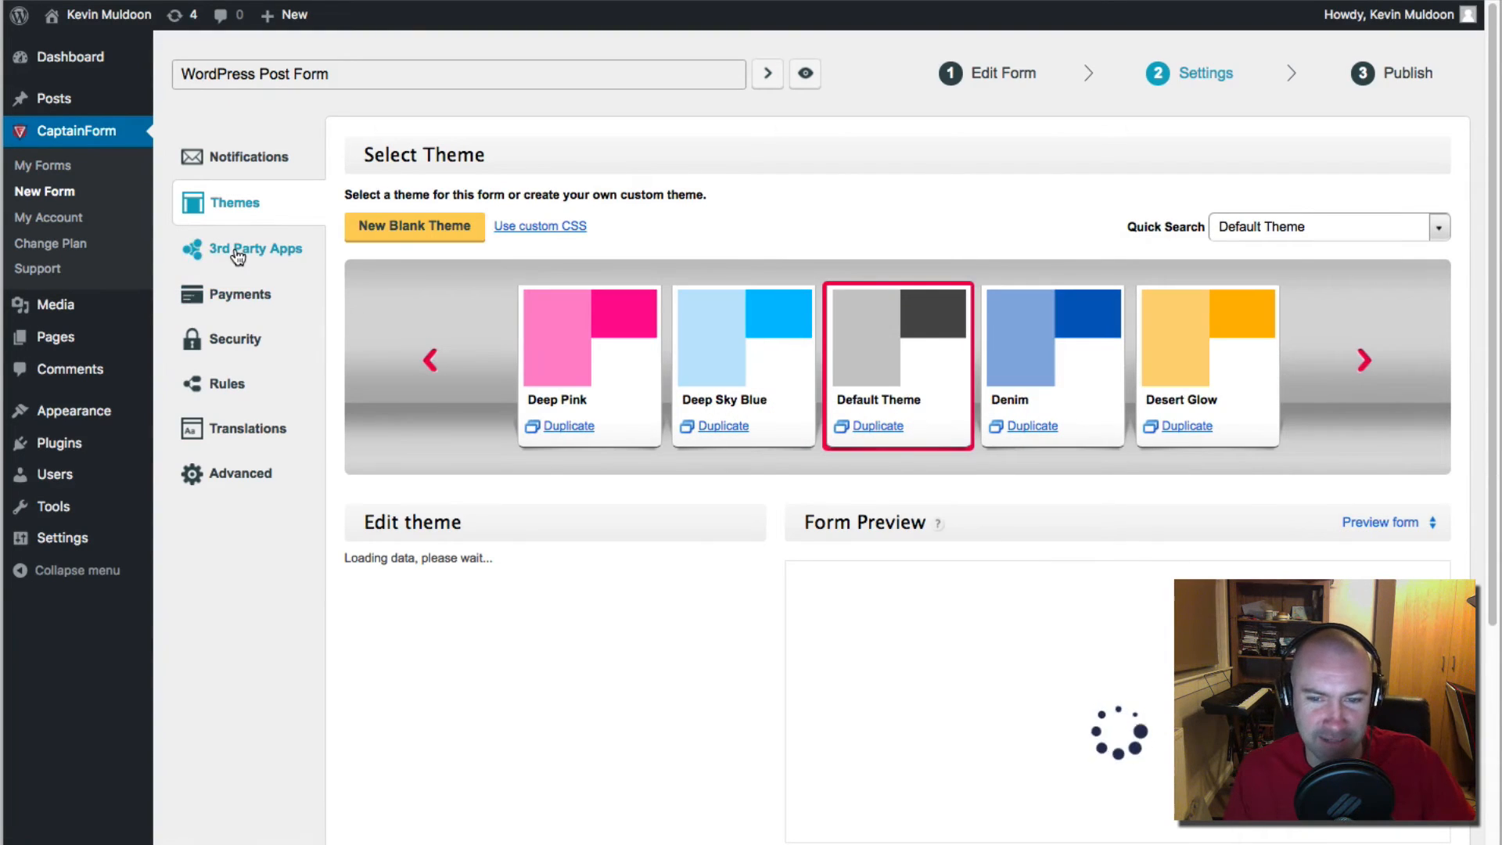
Step: In the form's theme settings, select the custom theme Copy of Red-yellow-blue and check the form in the preview
scroll(476, 631, down, 3)
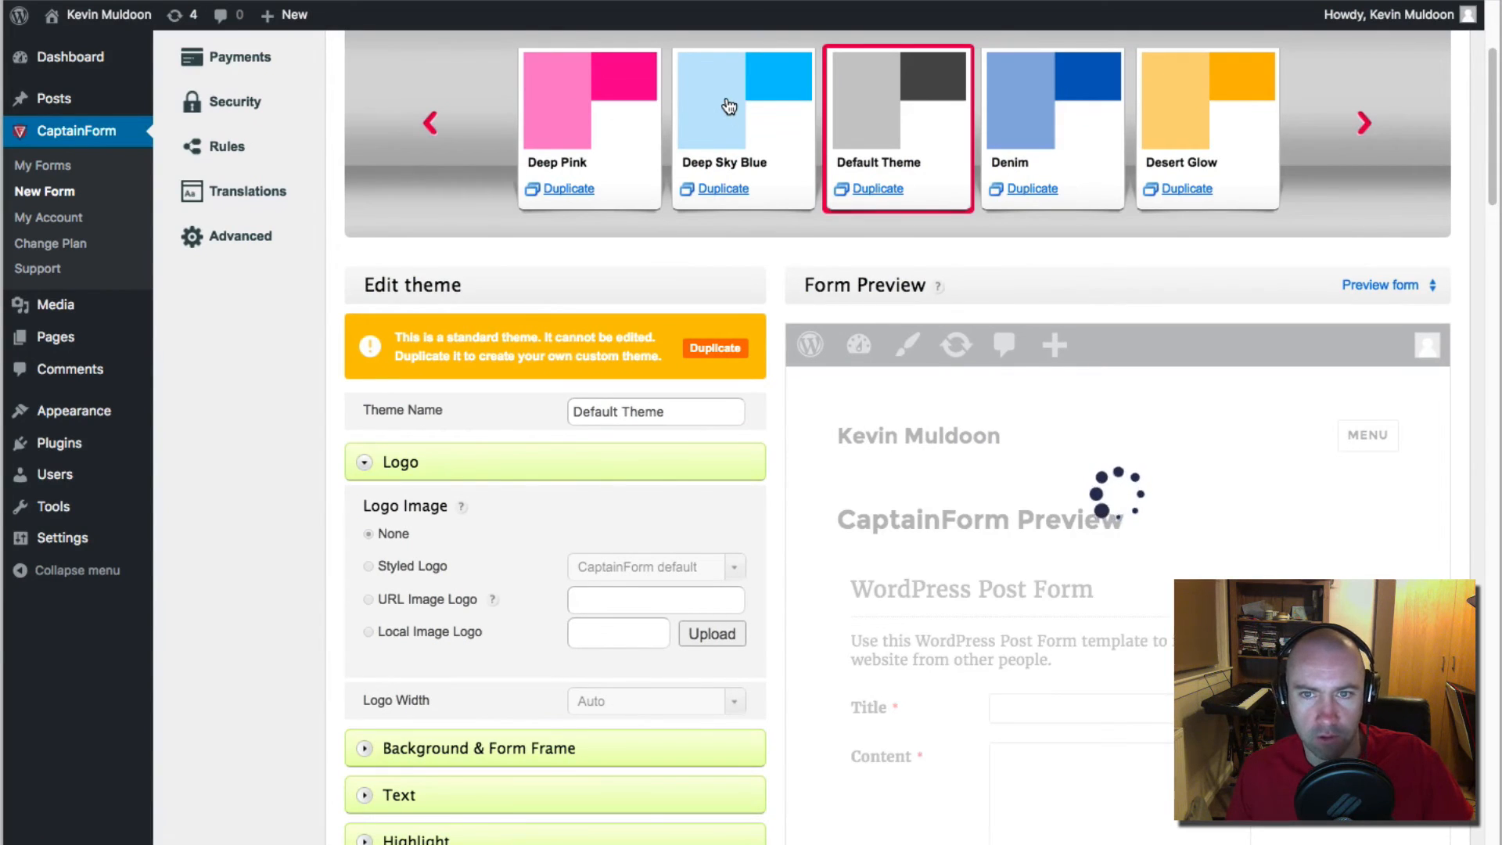
click(431, 123)
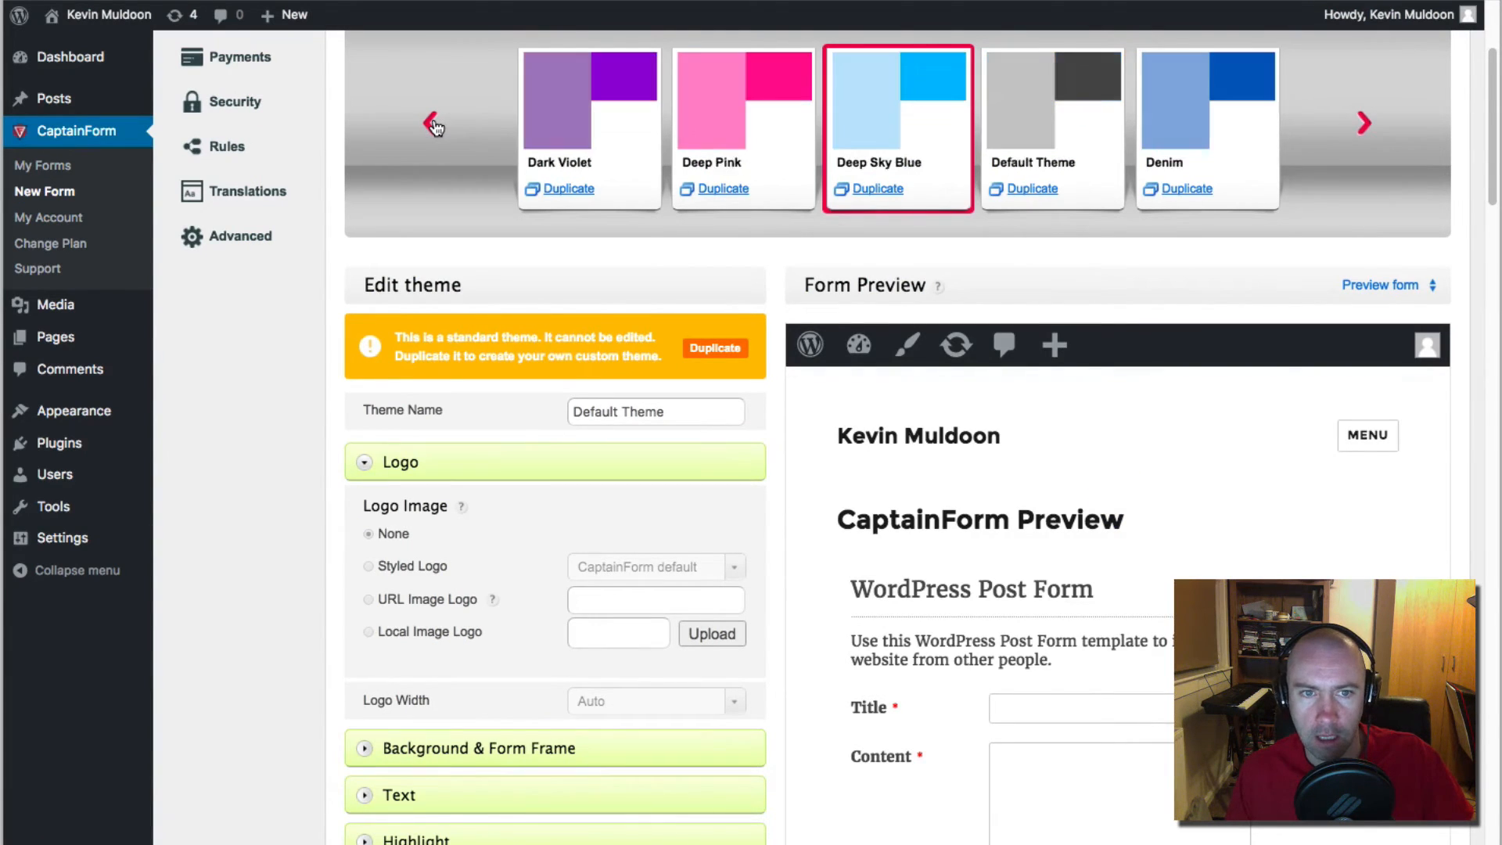
click(431, 123)
click(431, 123)
click(431, 123)
click(431, 123)
click(431, 123)
click(431, 123)
click(431, 122)
click(431, 123)
click(431, 122)
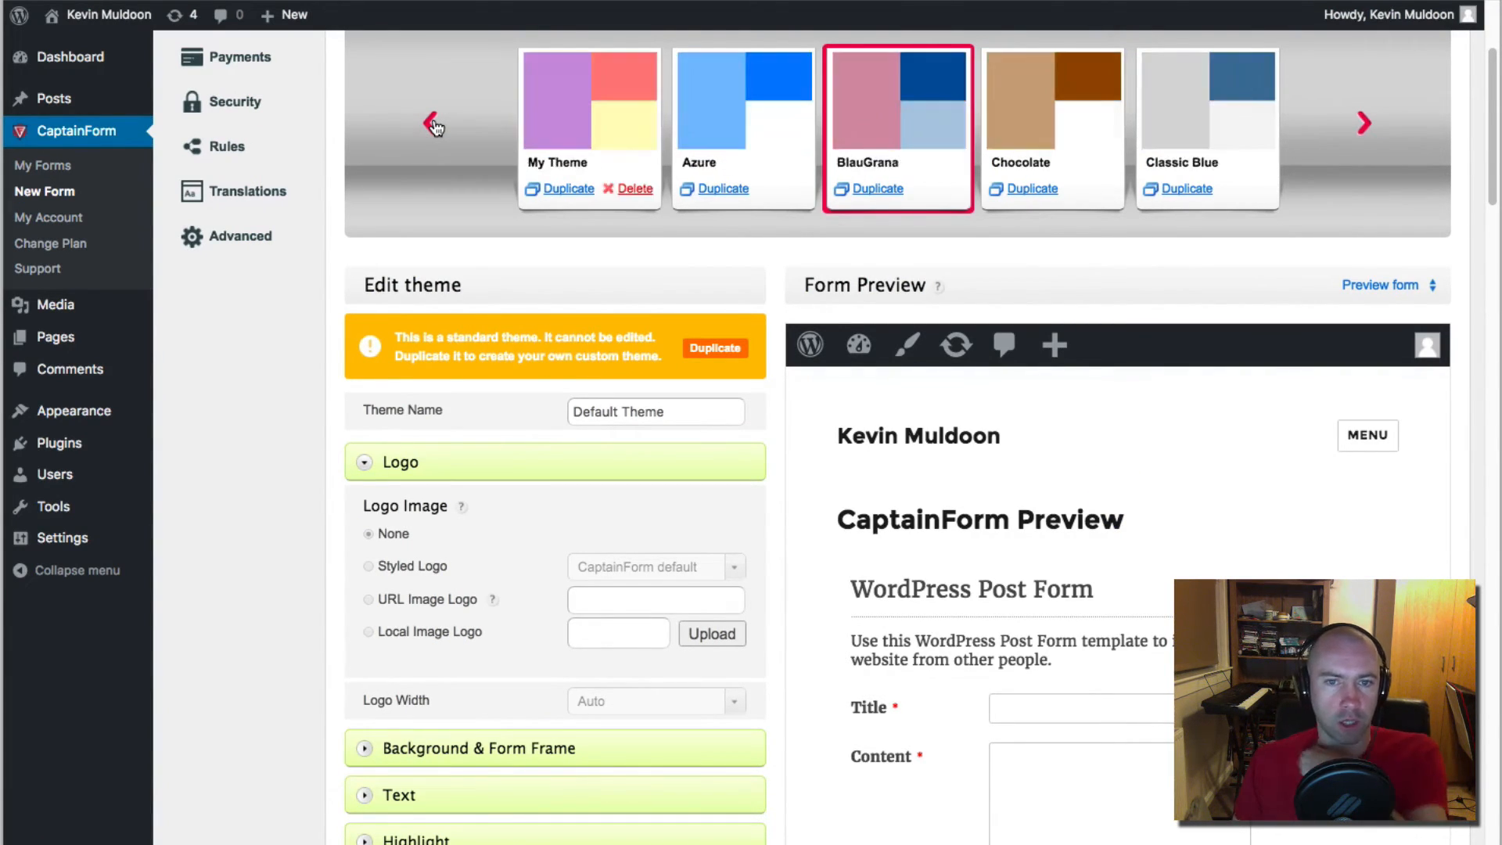
click(431, 122)
click(597, 125)
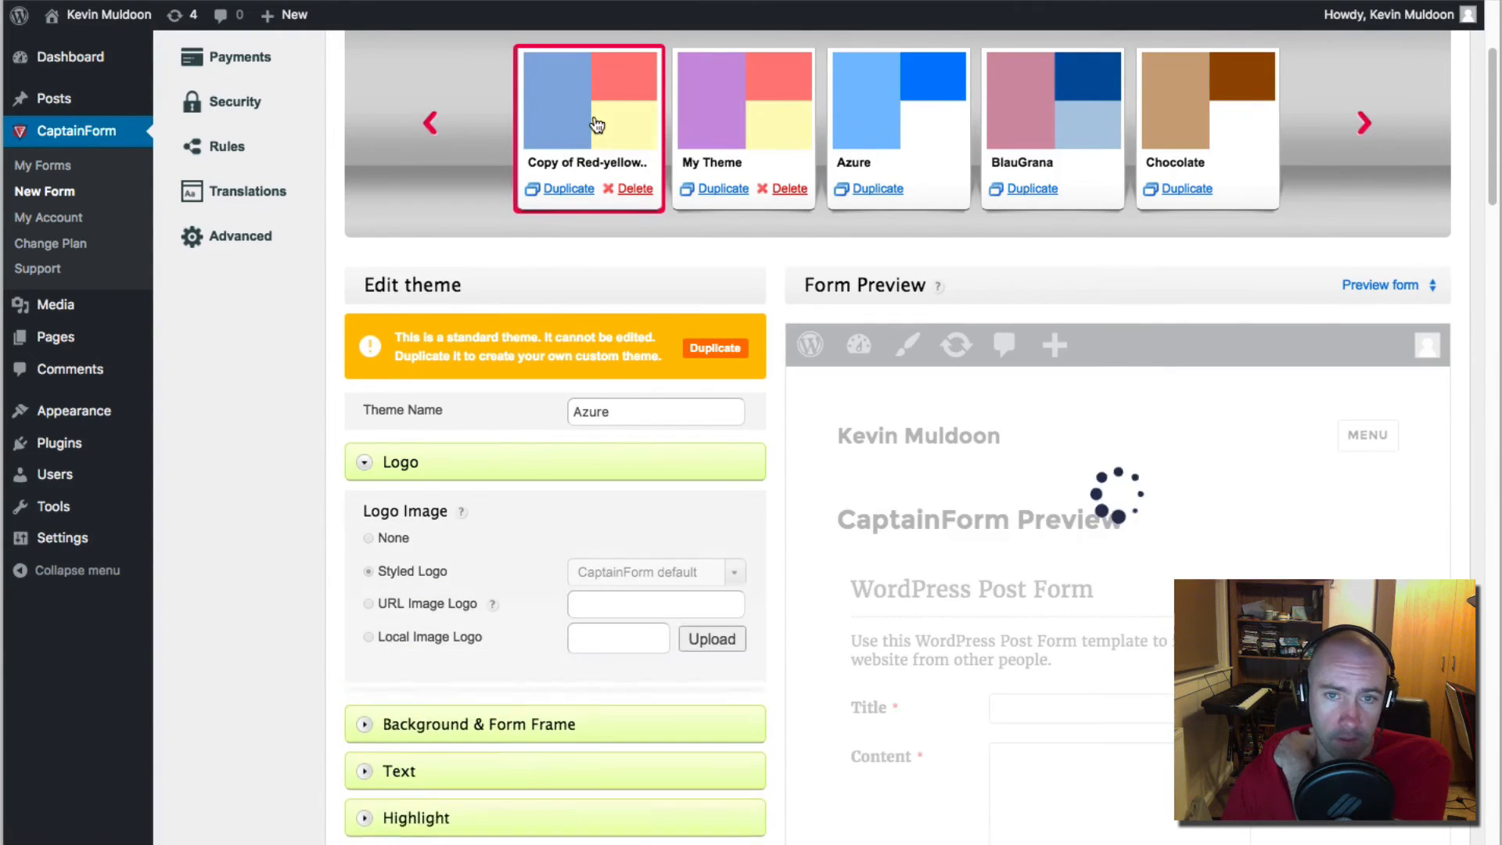
scroll(858, 573, down, 2)
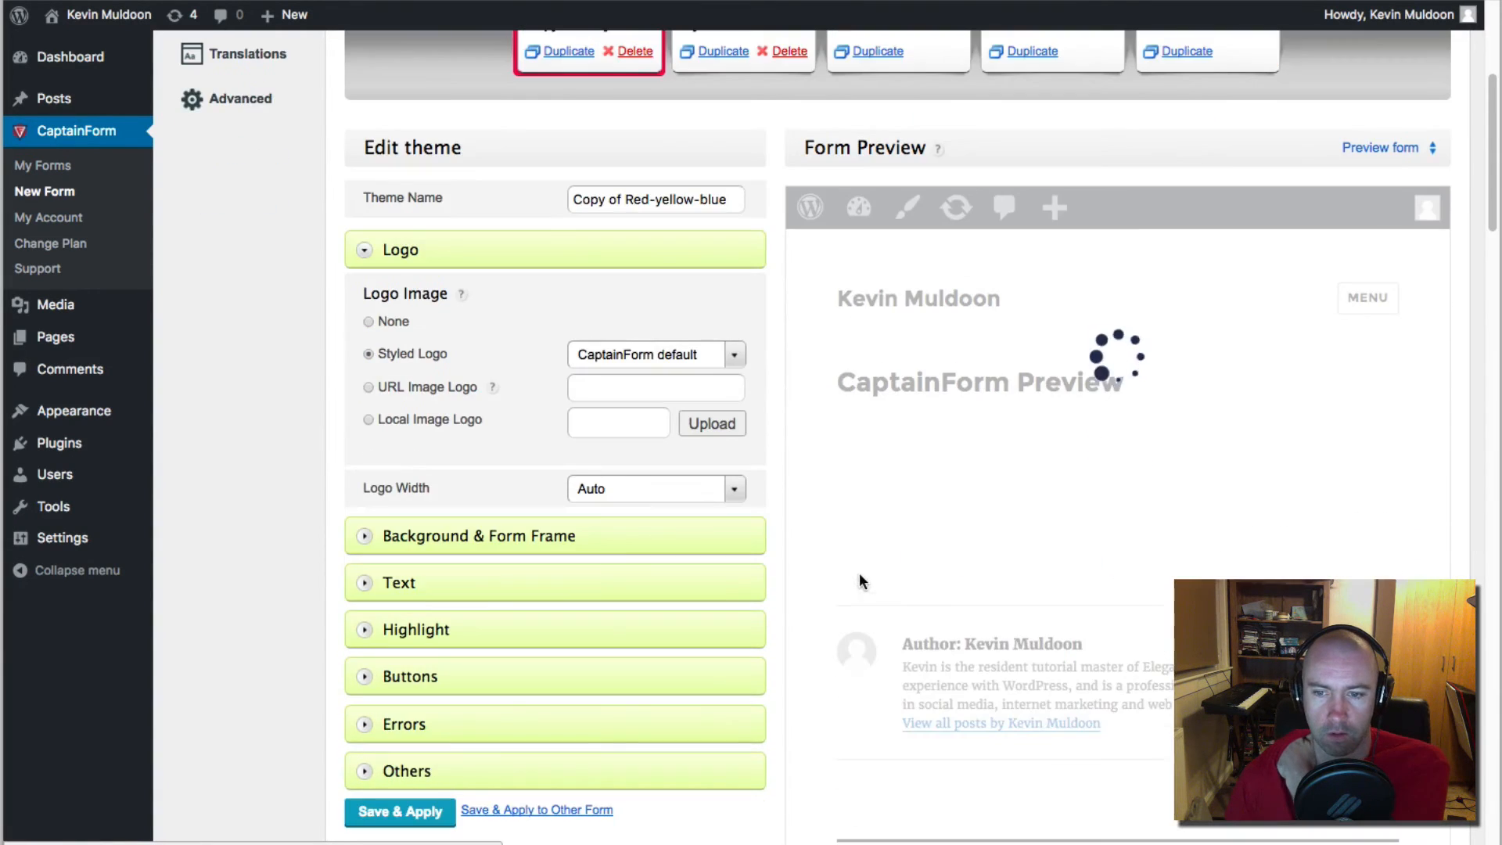
scroll(848, 577, down, 4)
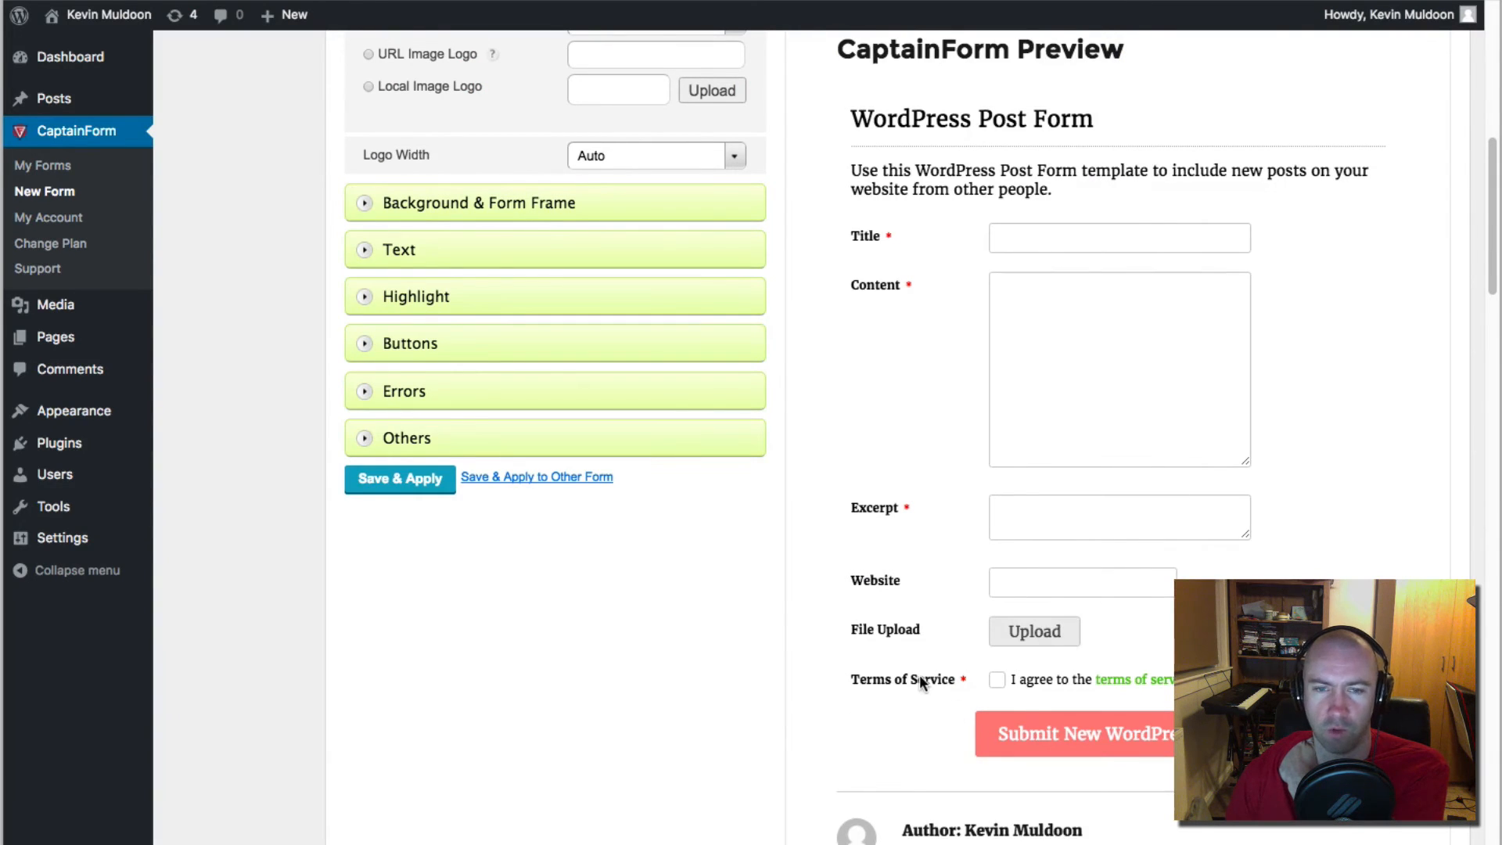
Step: Preview the form with the ready-made Orange, Tomato and Turquoise themes one after another
scroll(919, 681, up, 9)
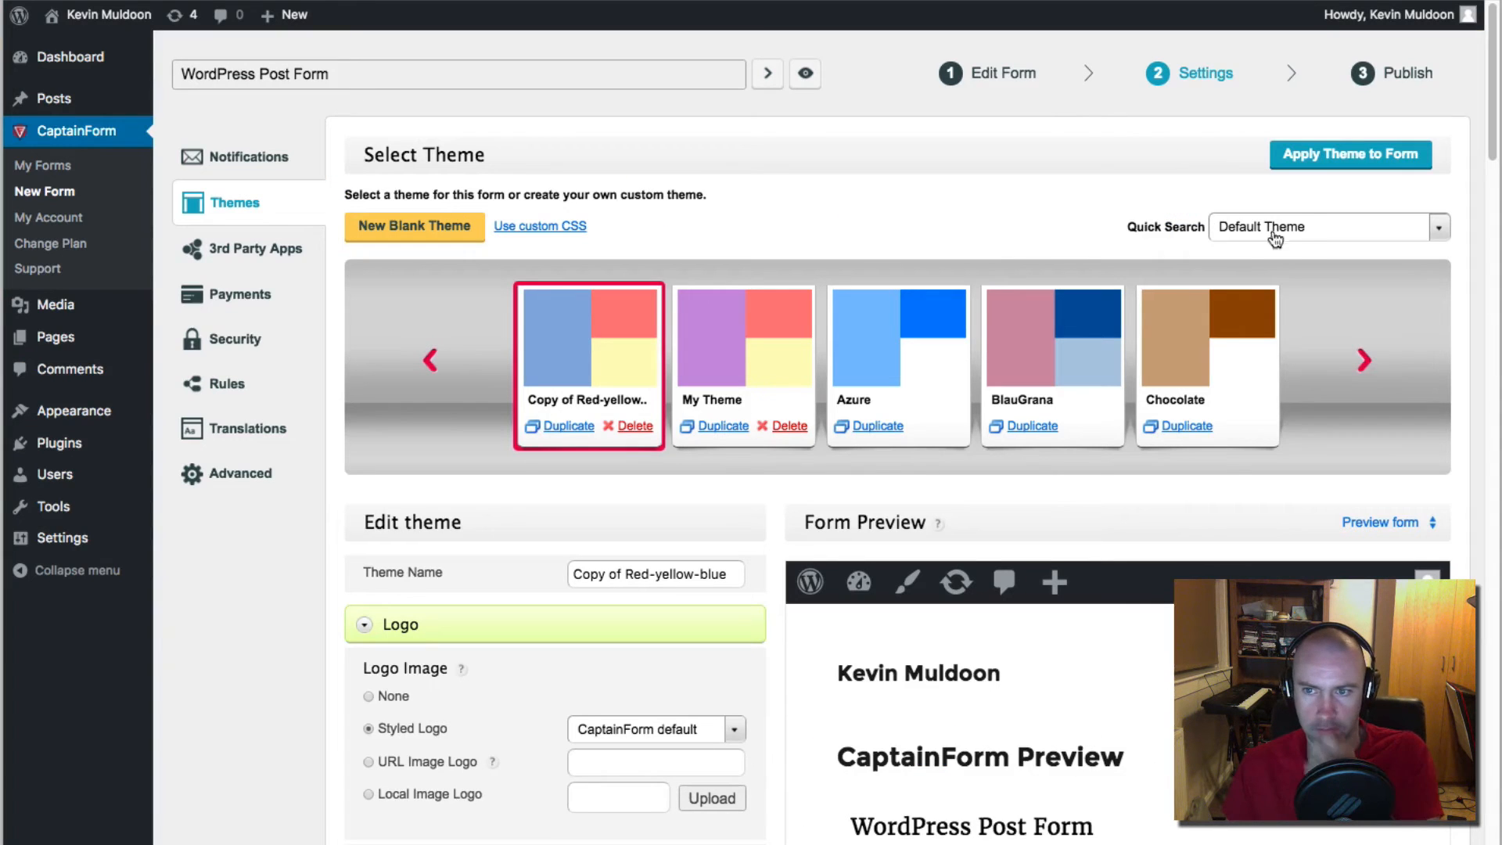
click(1295, 231)
scroll(1330, 438, up, 5)
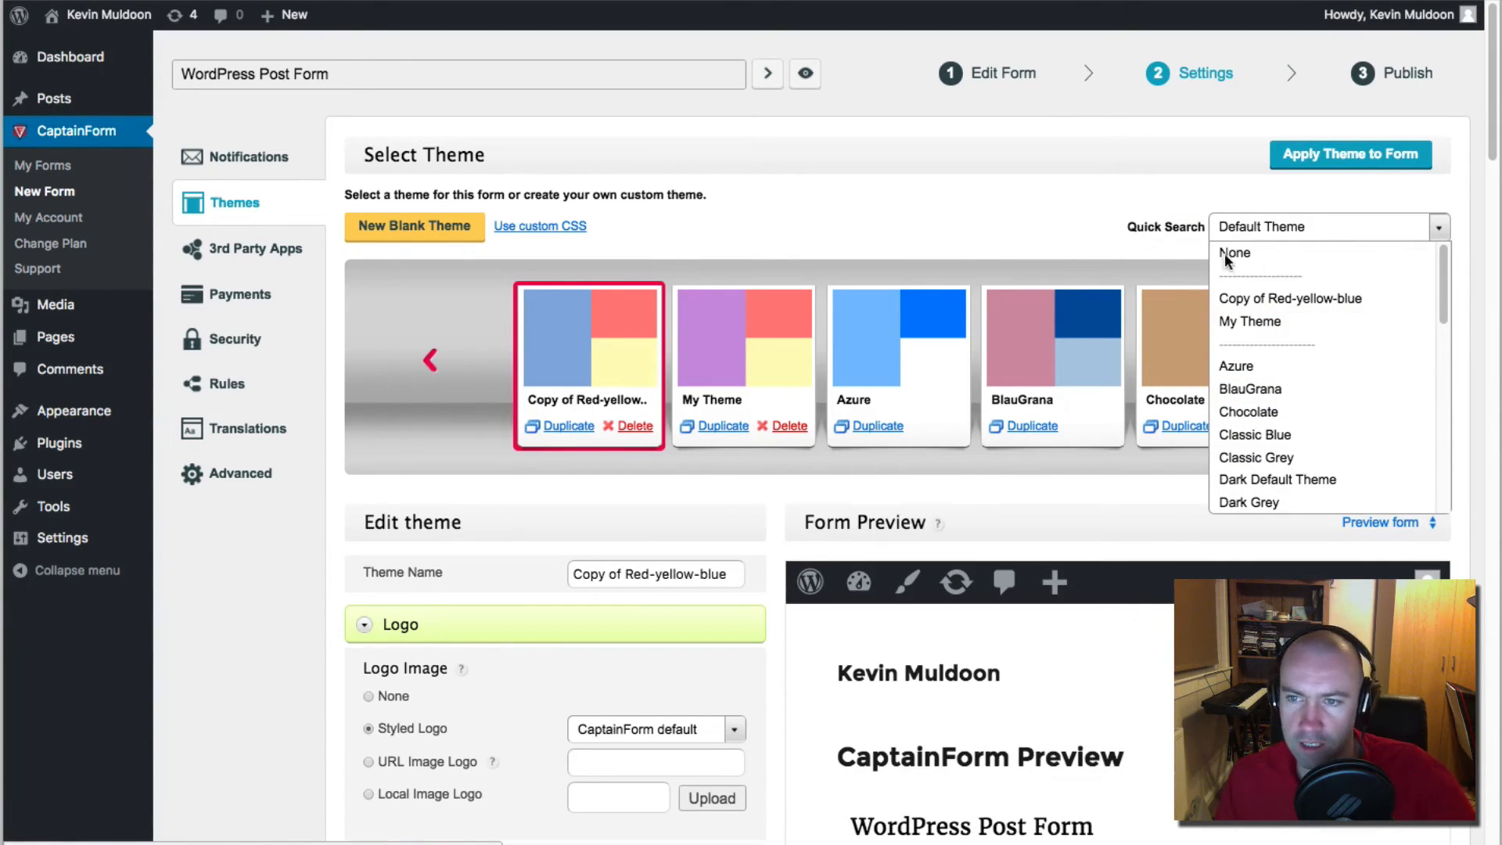
scroll(1322, 376, down, 8)
scroll(1334, 406, down, 2)
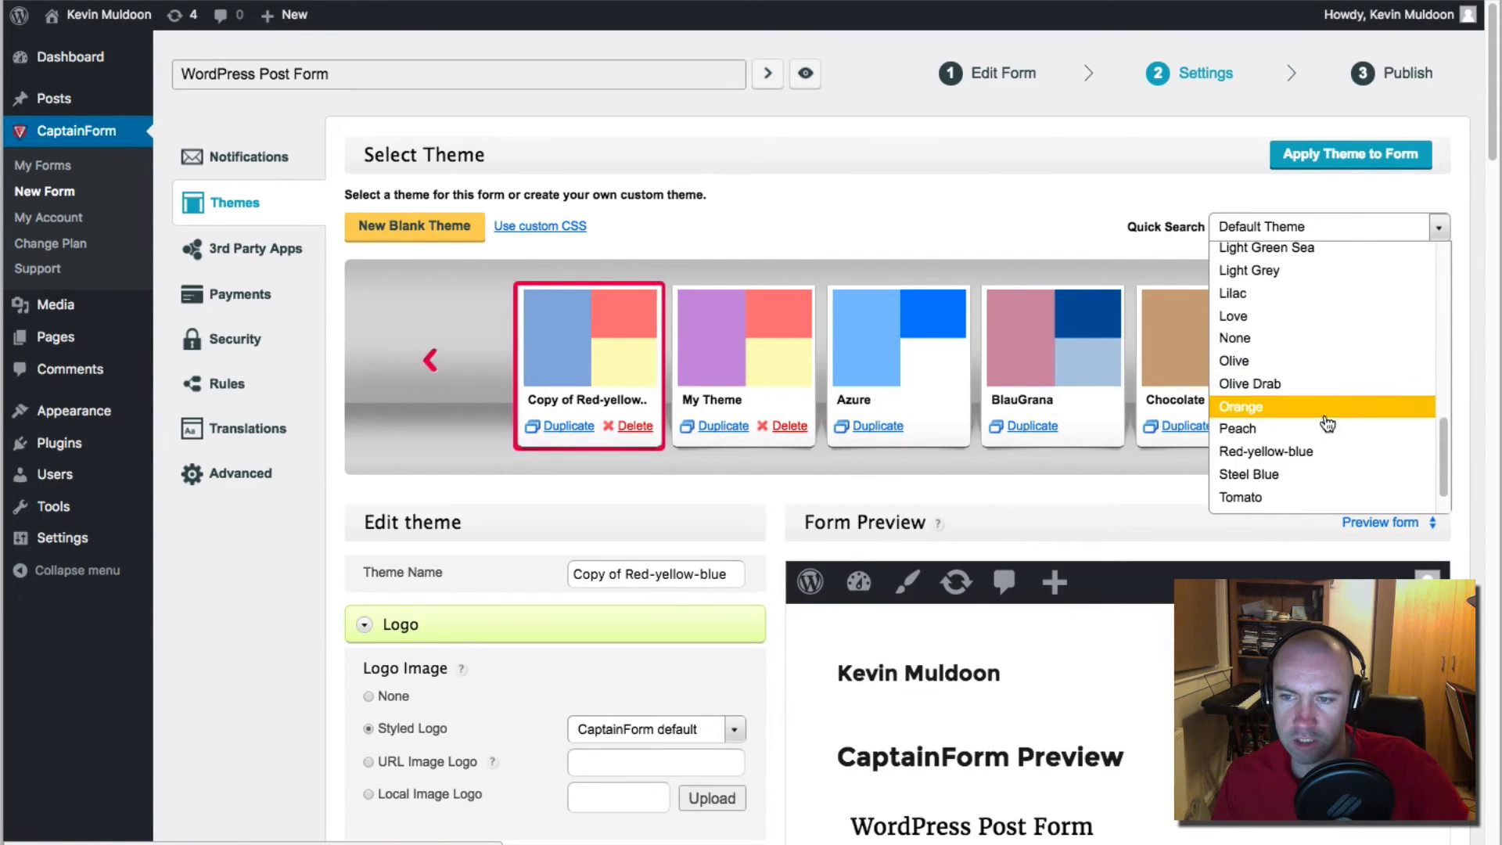
click(1325, 413)
click(1281, 232)
click(1317, 466)
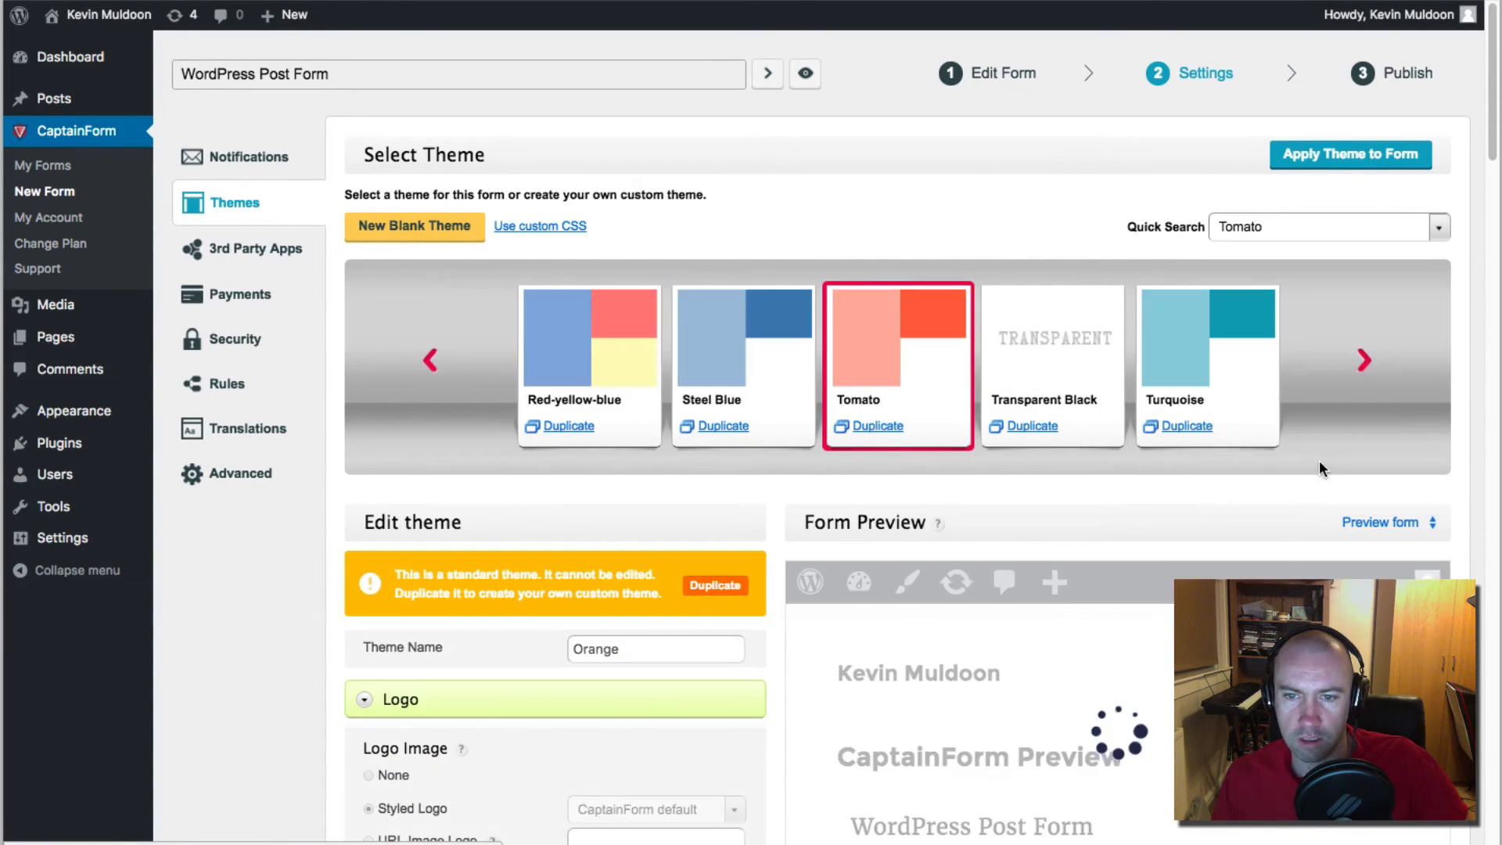
click(1348, 228)
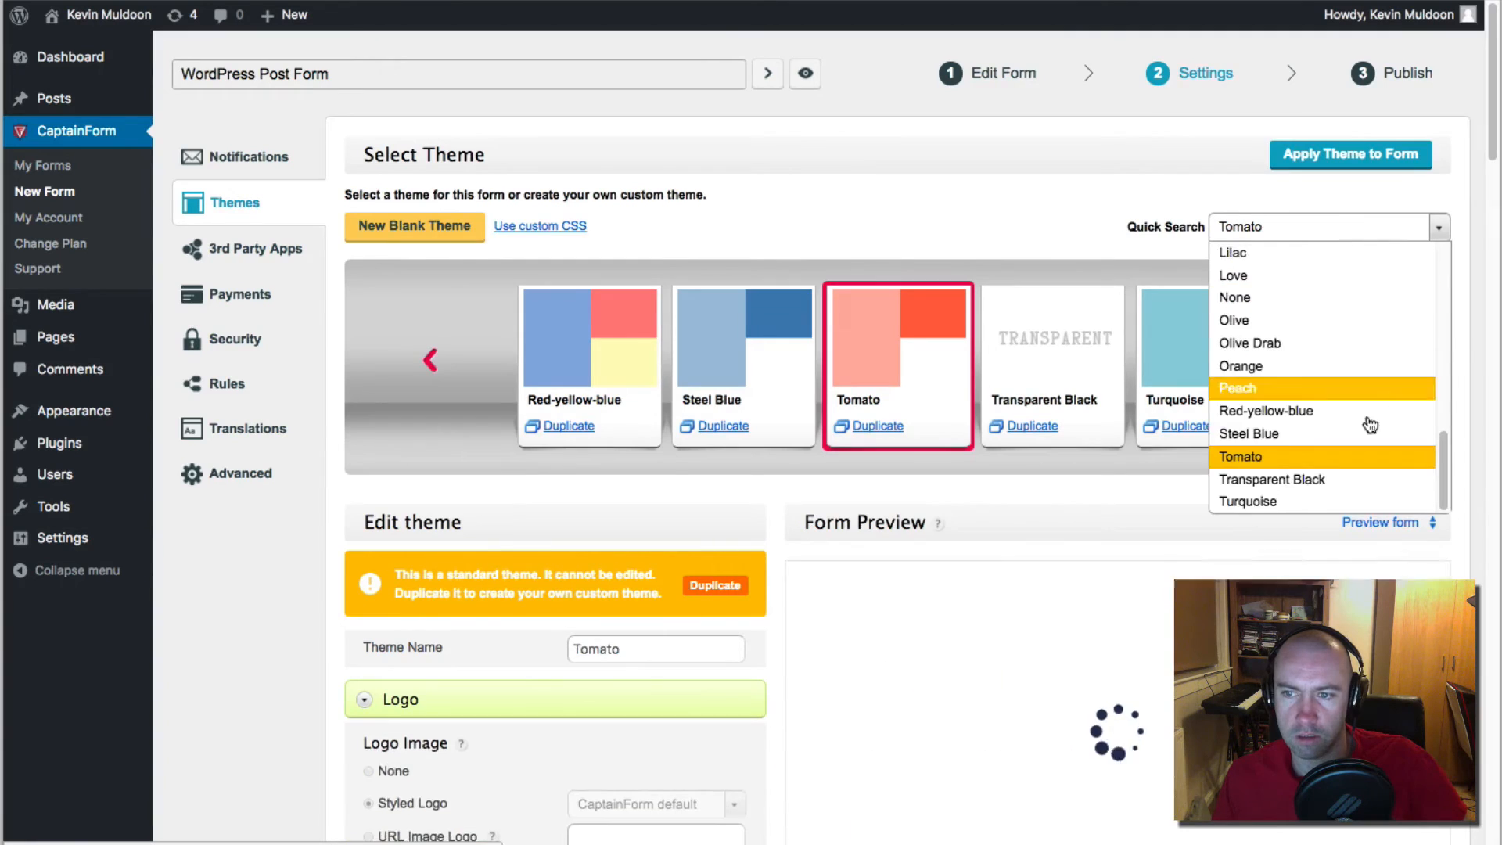
scroll(1321, 399, down, 2)
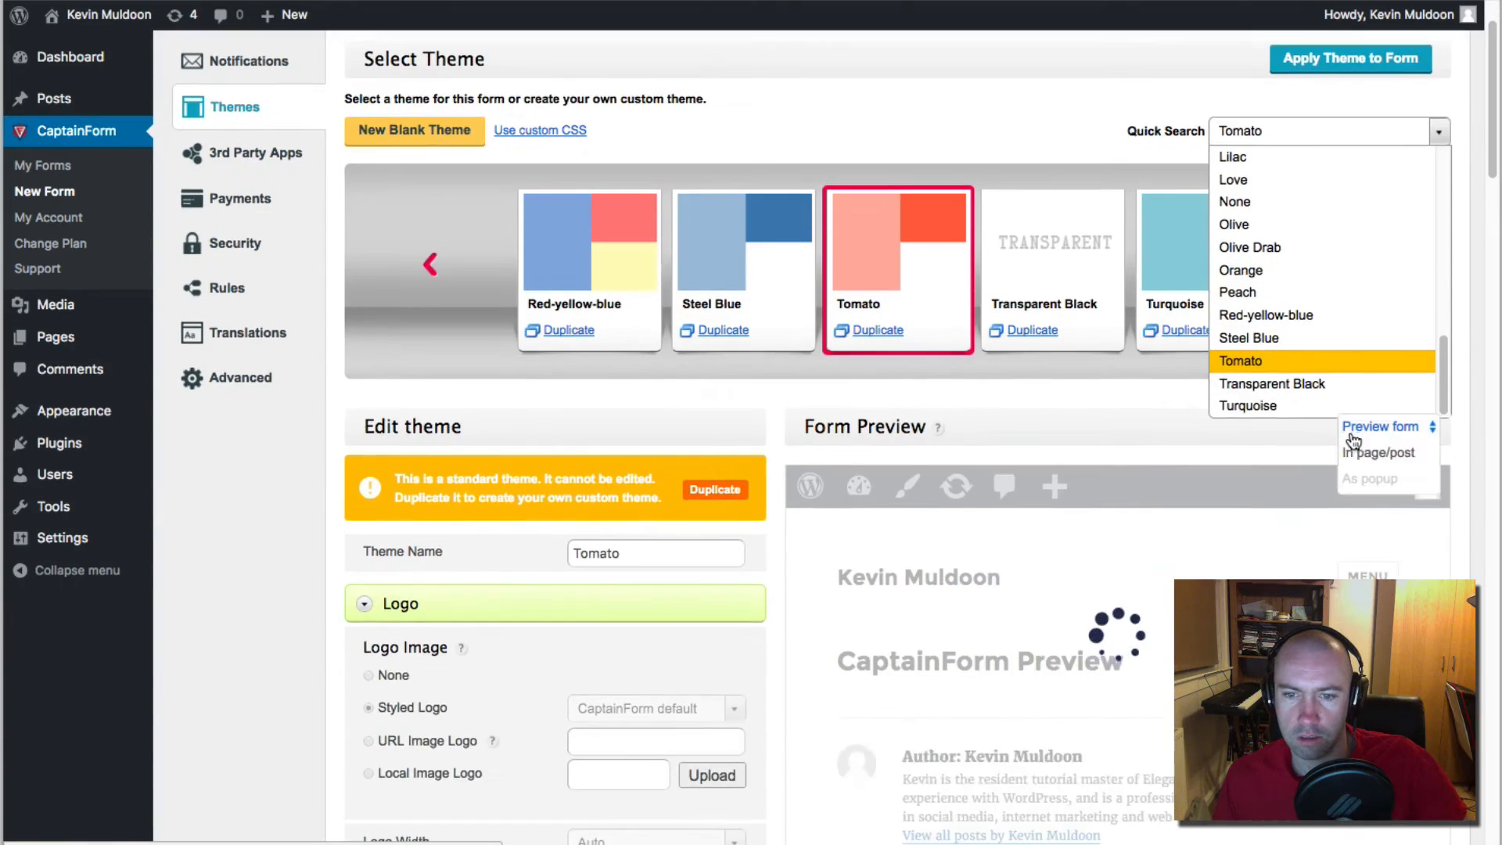
click(1318, 406)
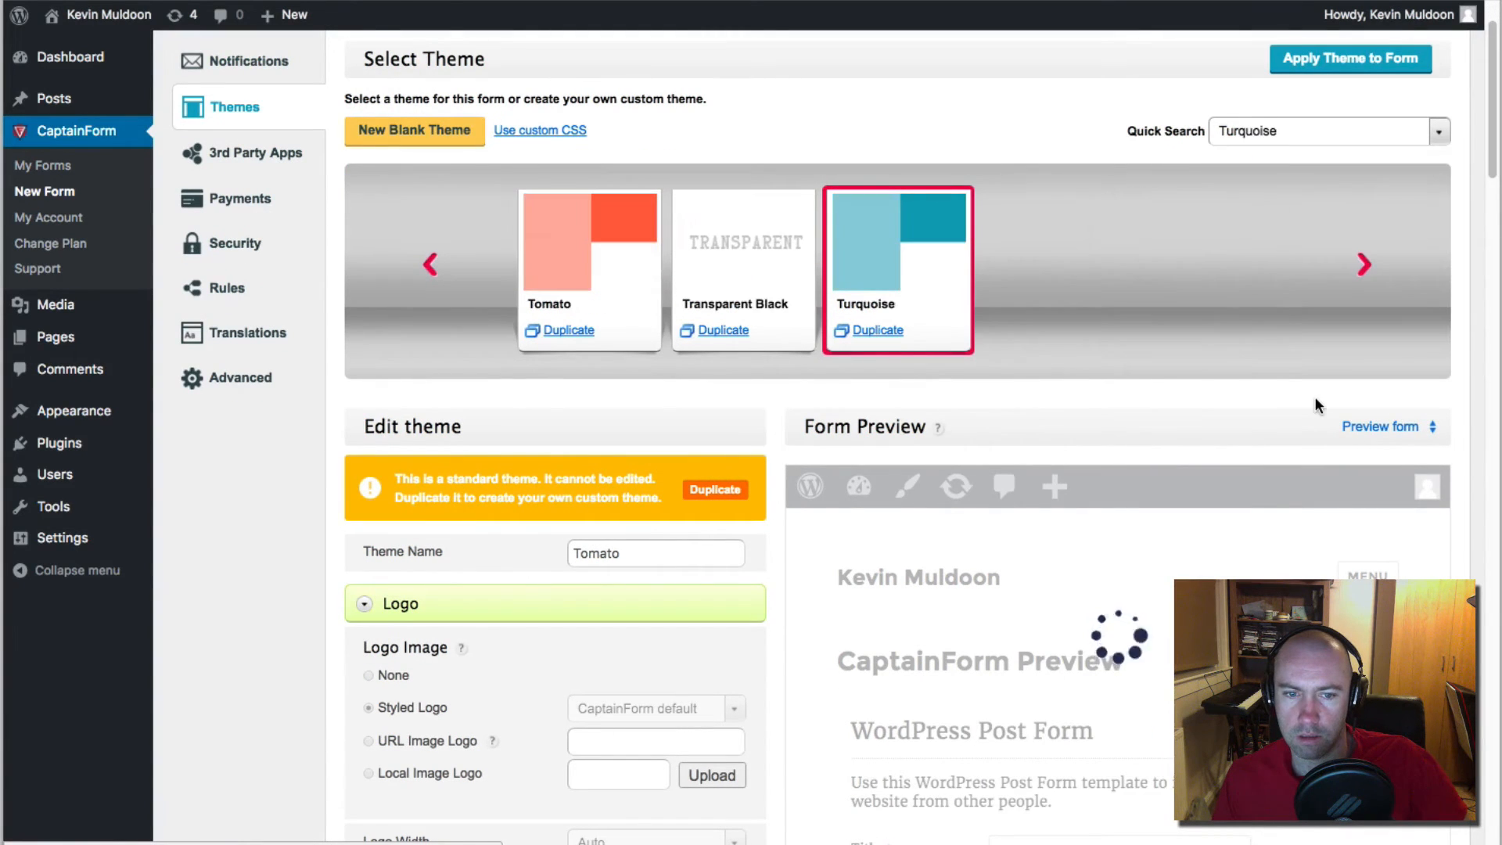
Step: Preview the form with the Transparent Black theme and select its Title field to check the label's legibility
click(742, 270)
scroll(743, 270, down, 3)
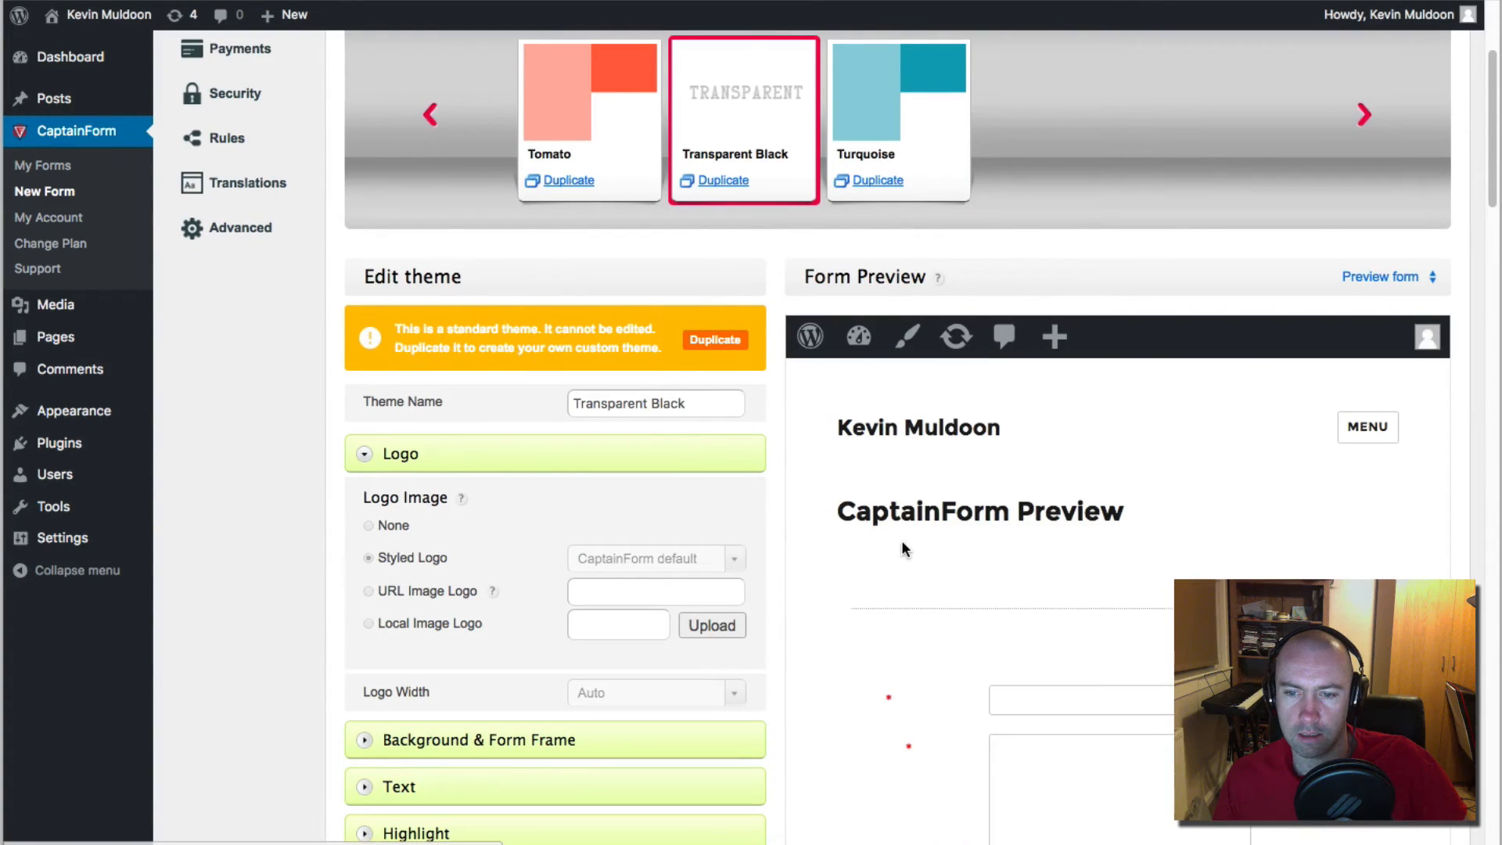
scroll(903, 549, down, 5)
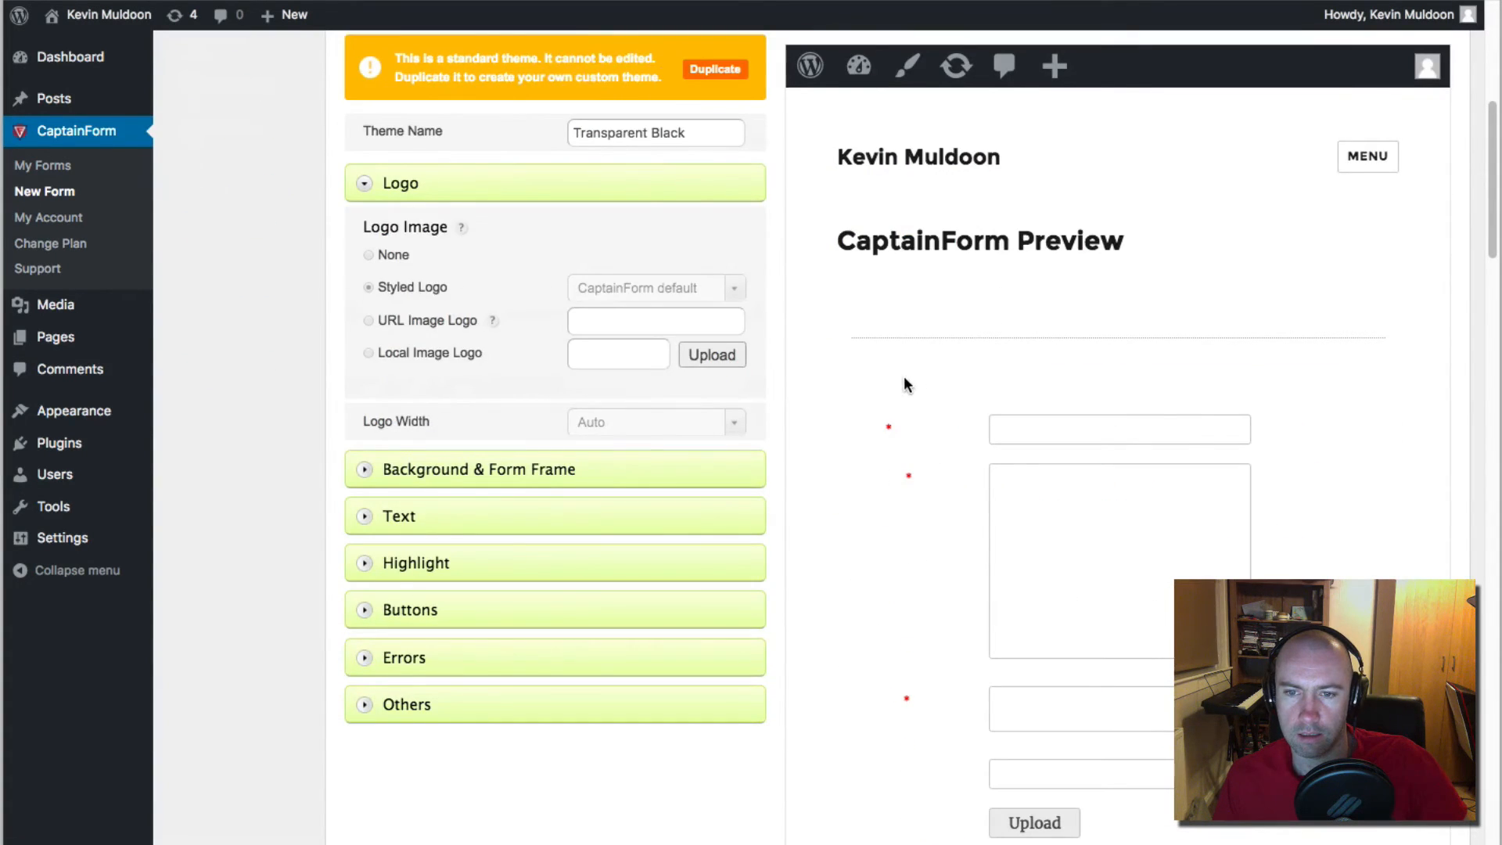
click(1001, 431)
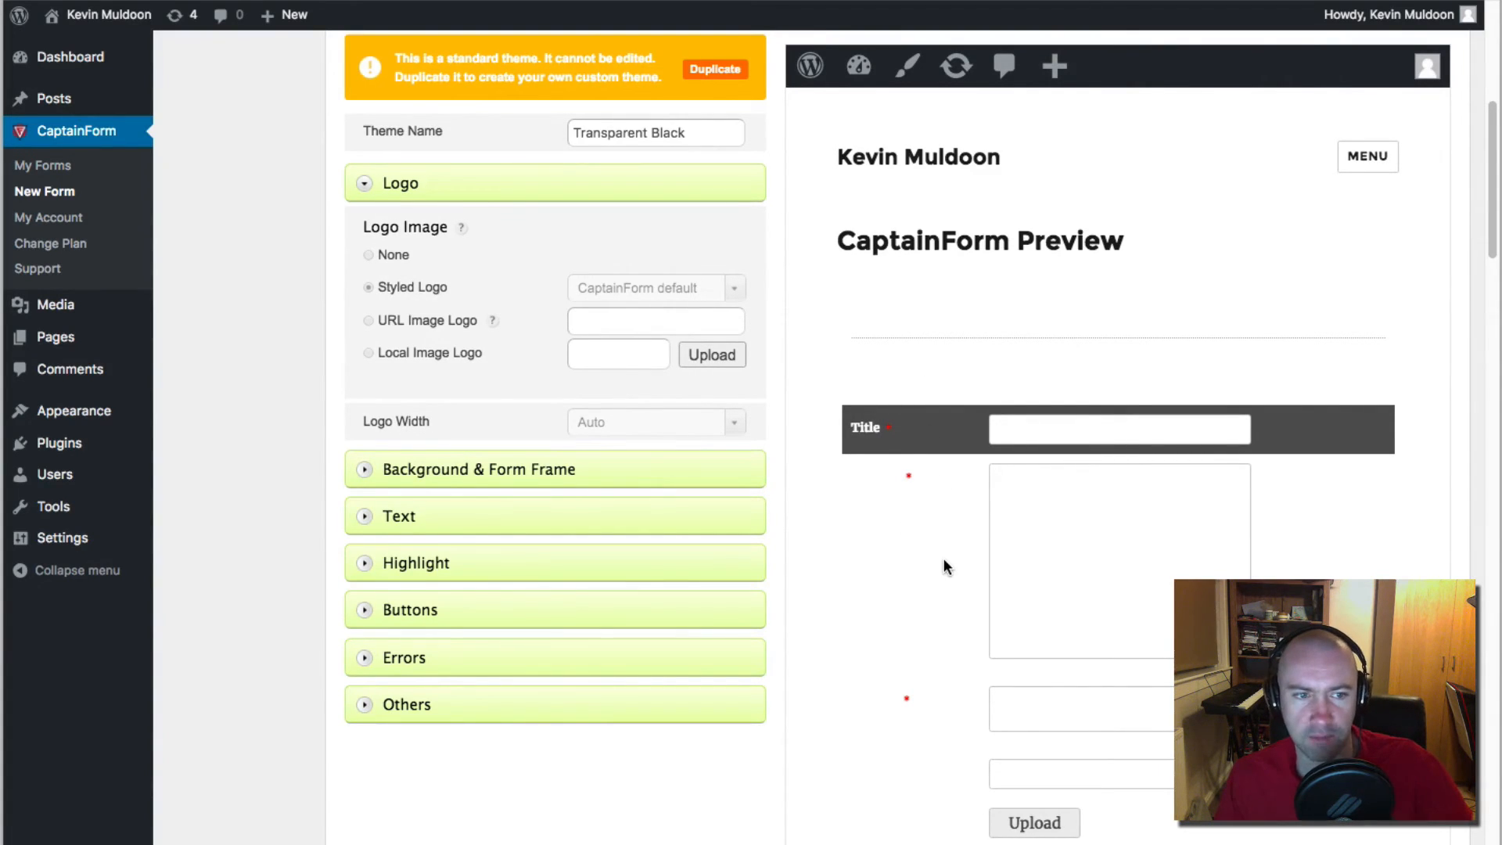
Step: Open the WordPress site's installed themes separately and activate Twenty Fourteen
right_click(112, 408)
click(125, 414)
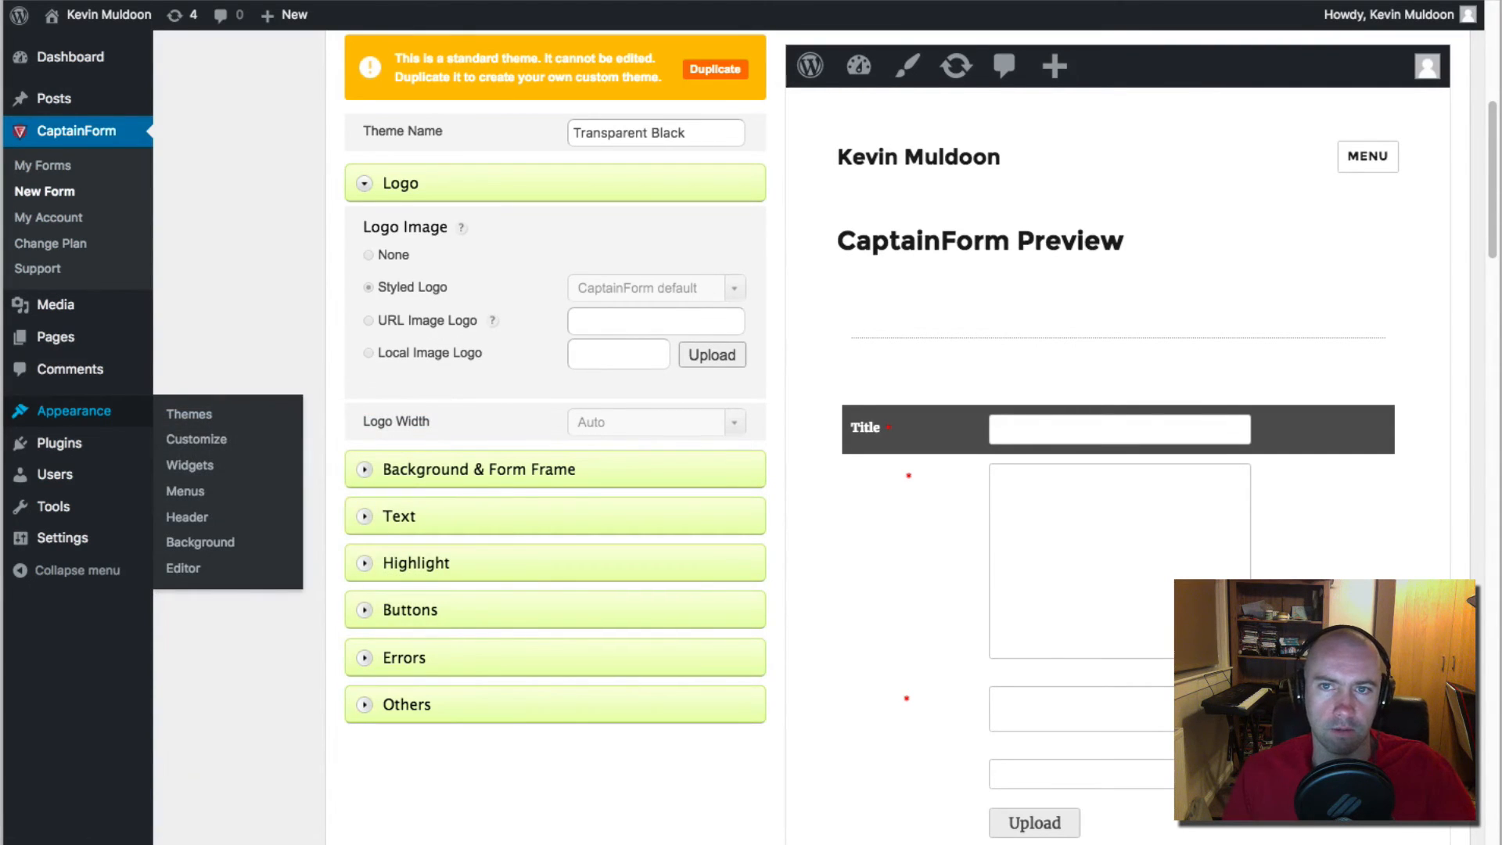
scroll(777, 529, down, 5)
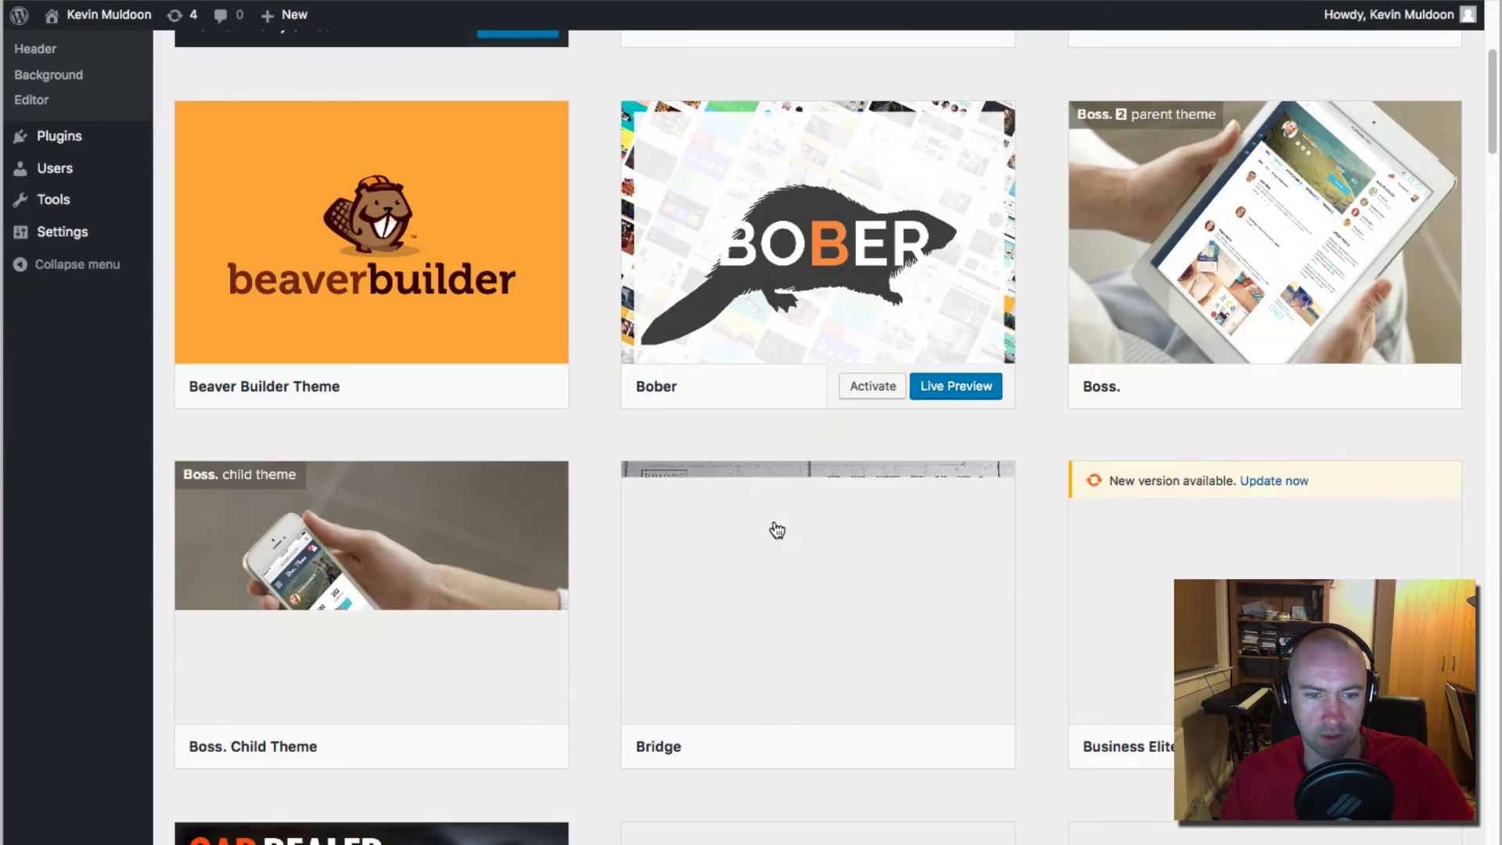
scroll(777, 529, down, 20)
scroll(777, 529, down, 15)
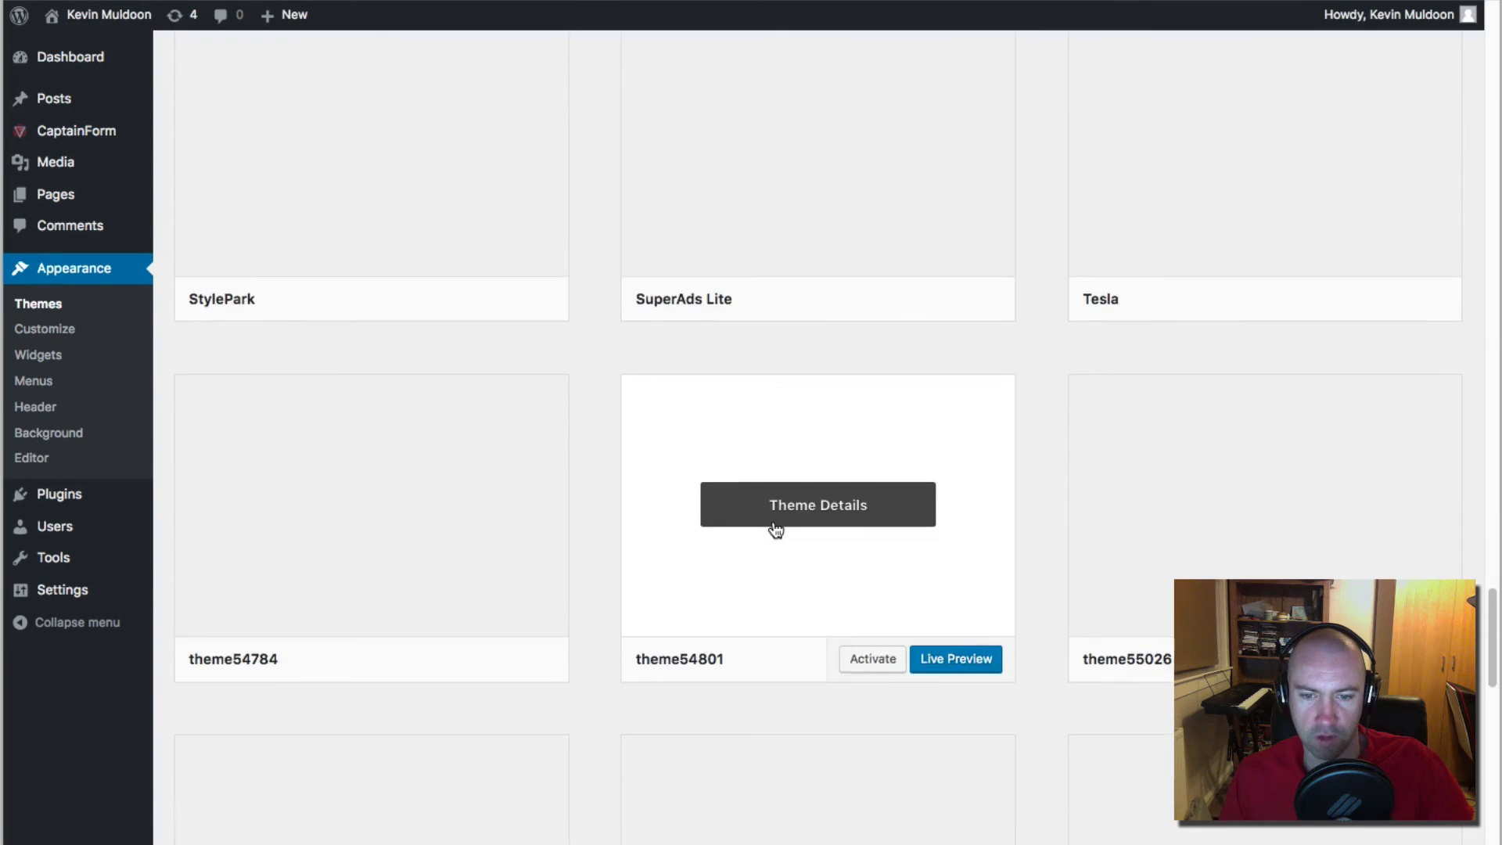
scroll(775, 529, down, 10)
scroll(405, 388, up, 2)
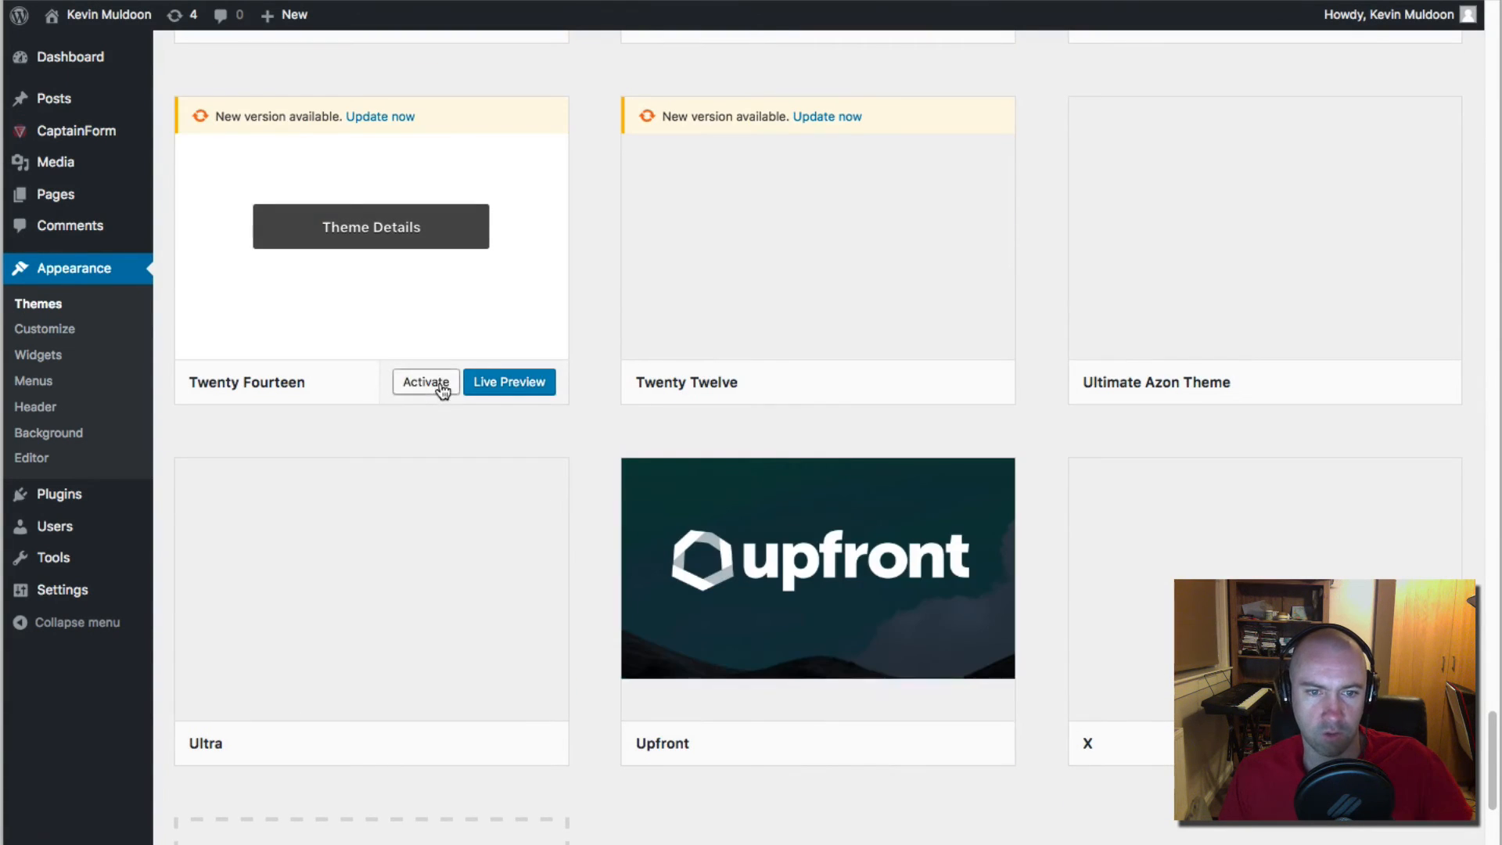
click(426, 381)
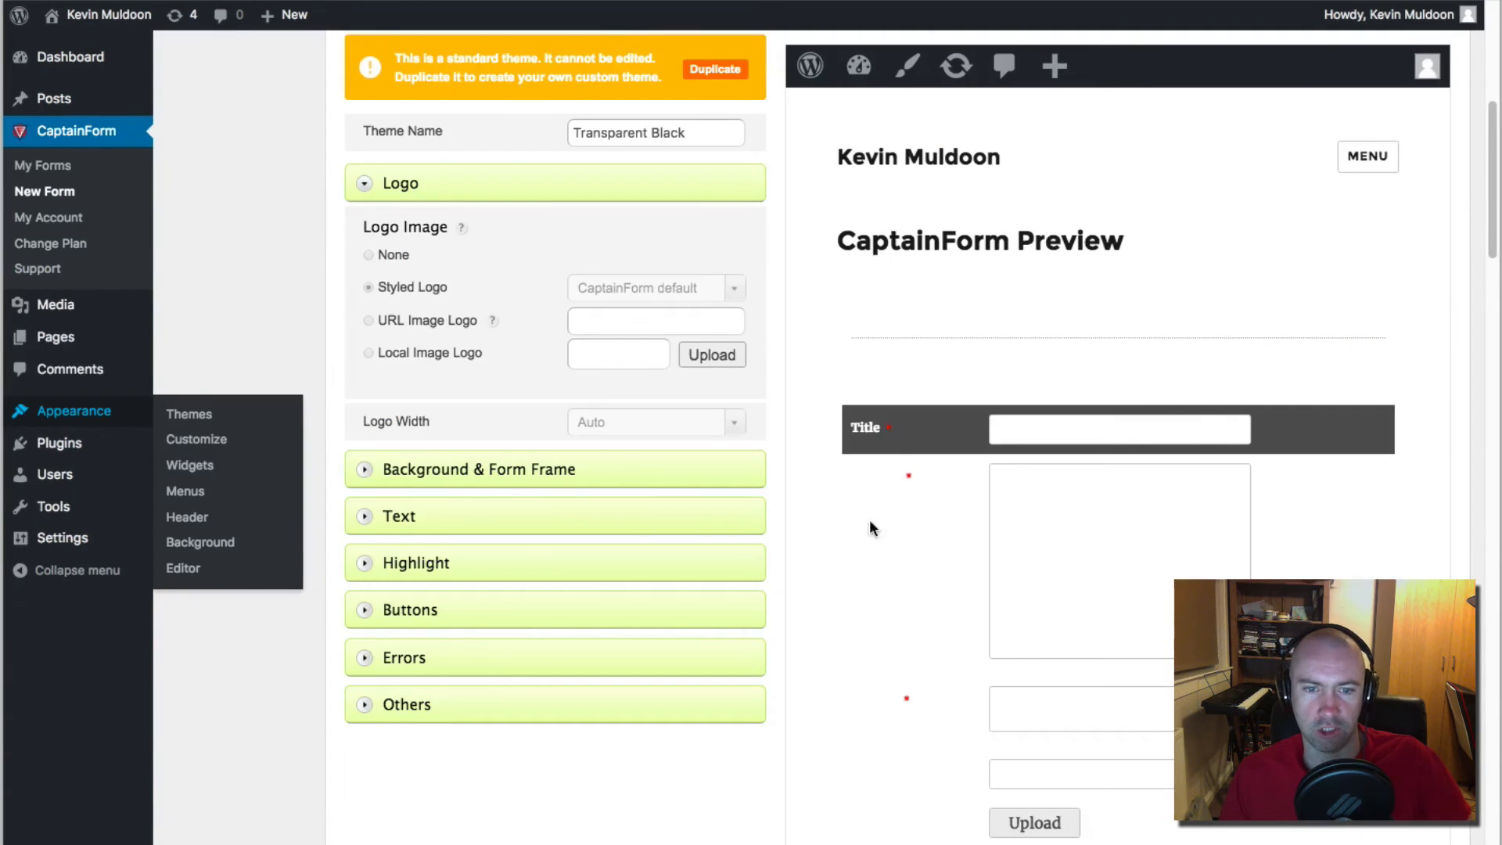
Step: Select the Turquoise form theme and check the form preview under the newly activated site theme
scroll(869, 519, up, 7)
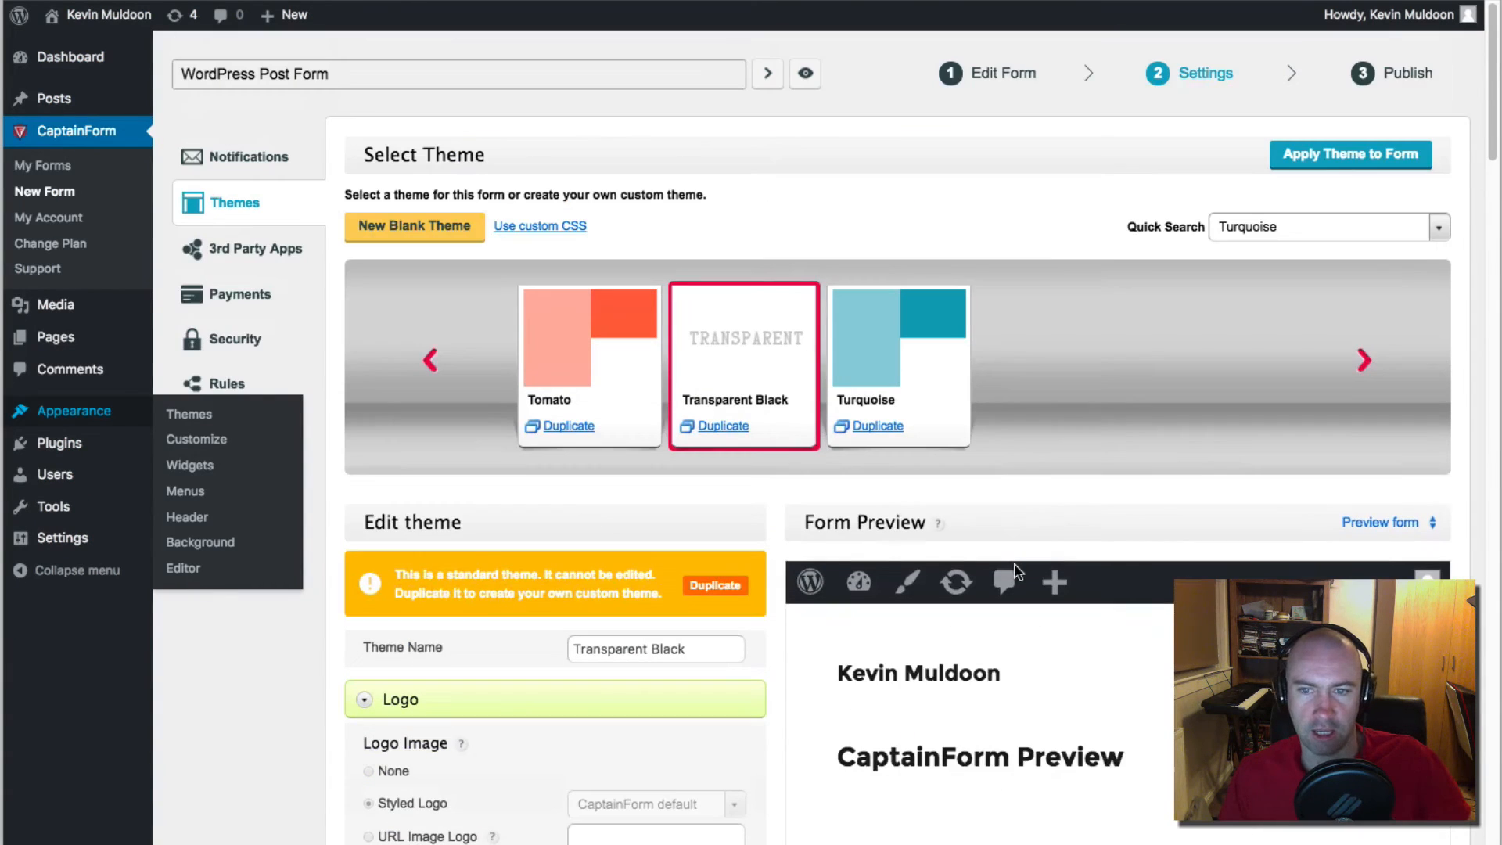
click(876, 351)
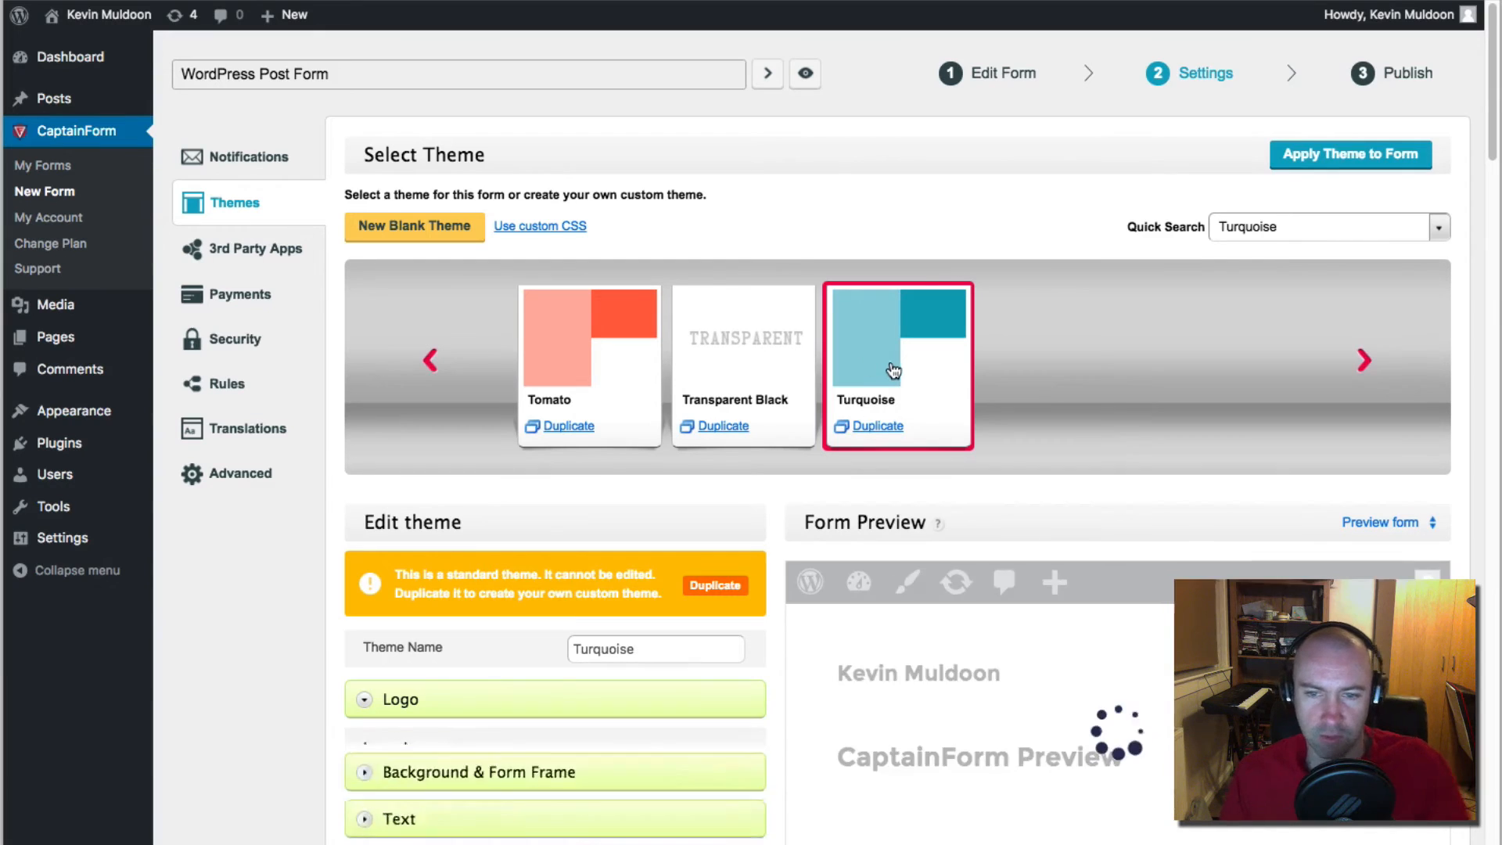
scroll(942, 506, down, 8)
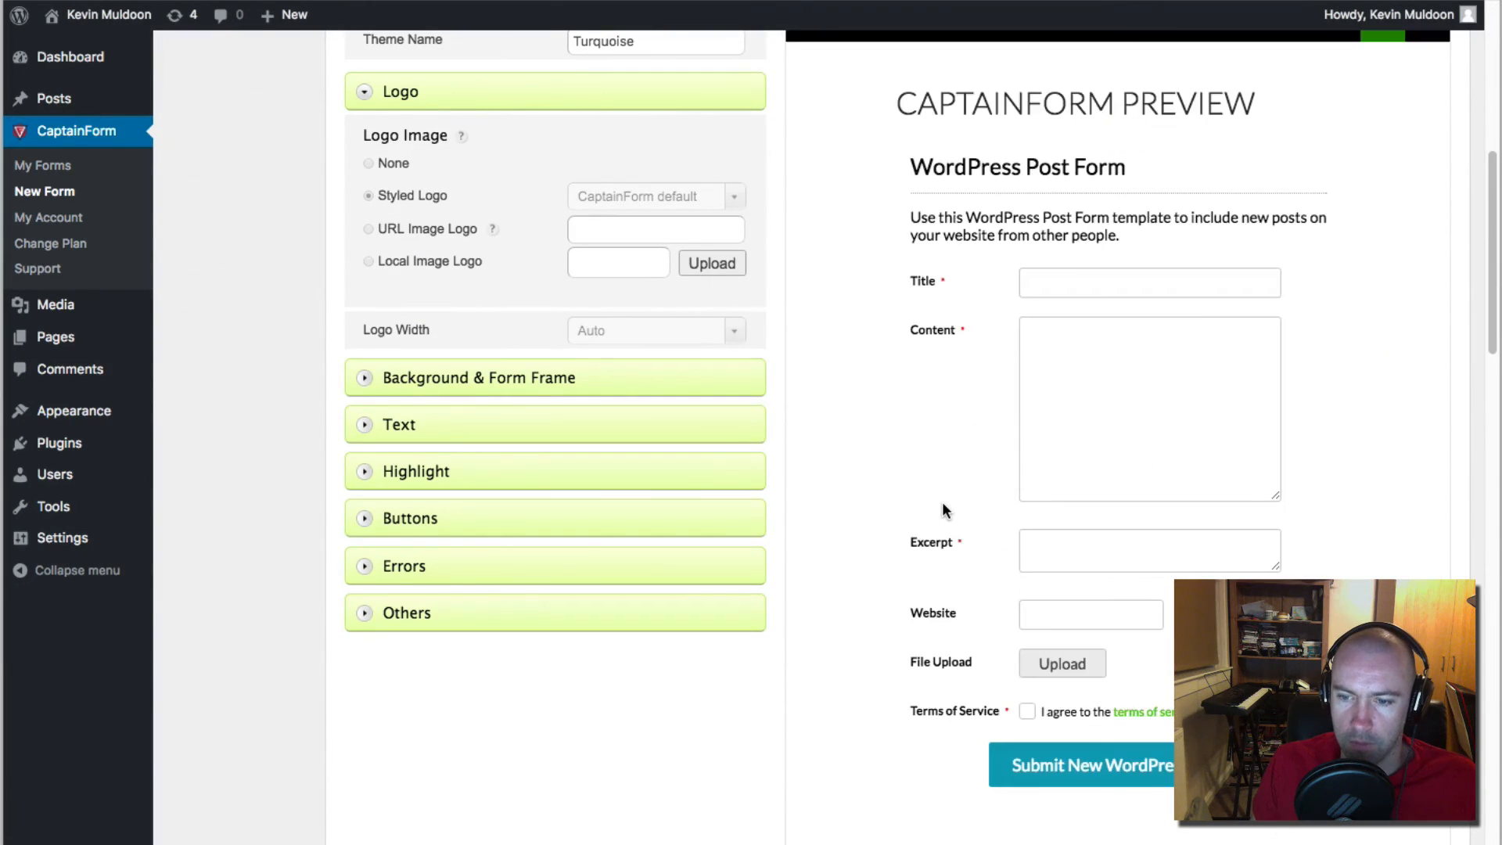
scroll(942, 511, up, 4)
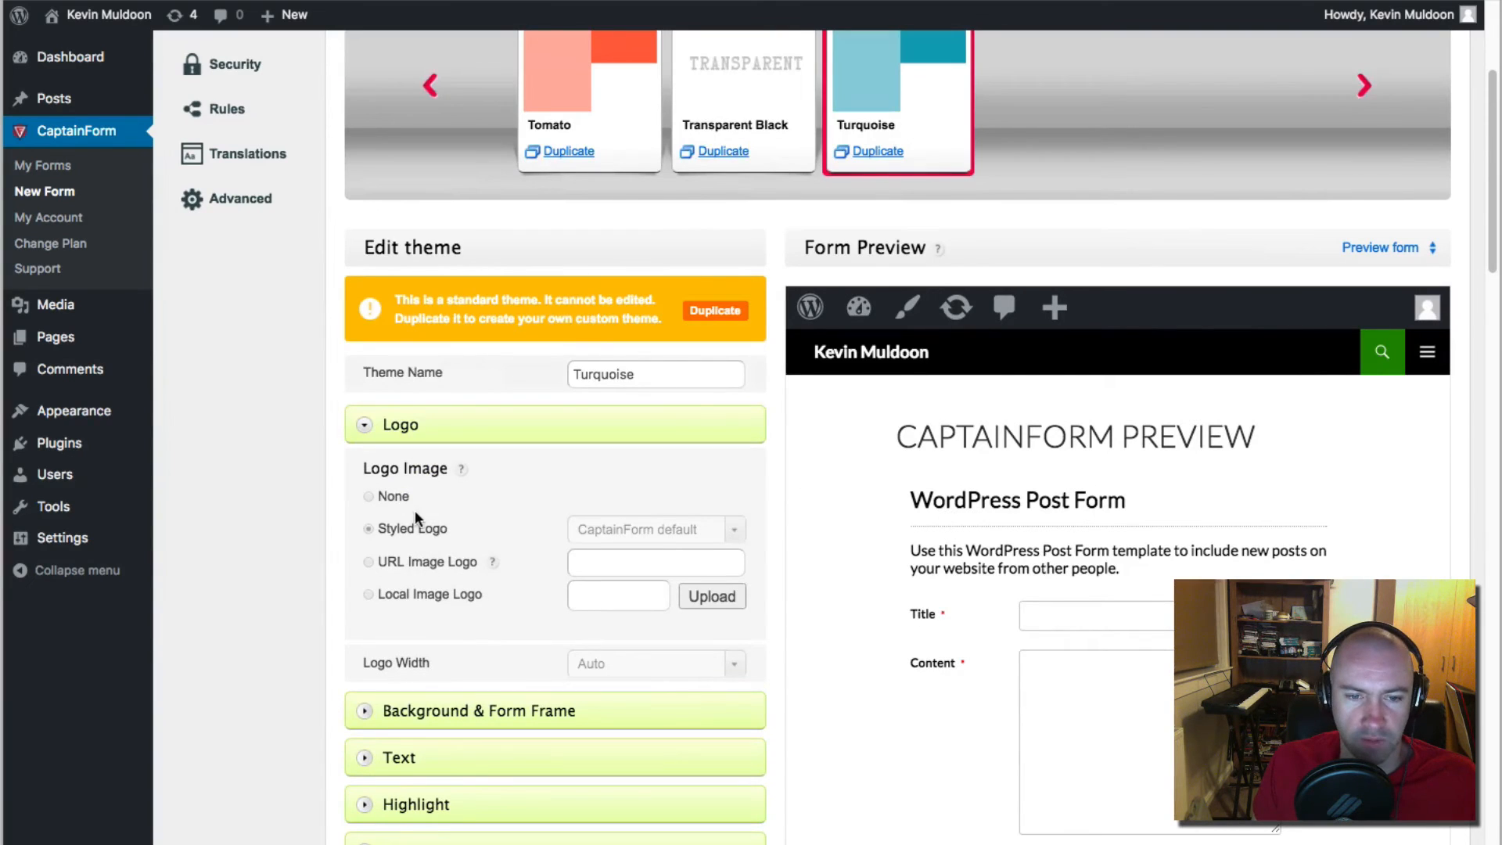
scroll(391, 583, down, 3)
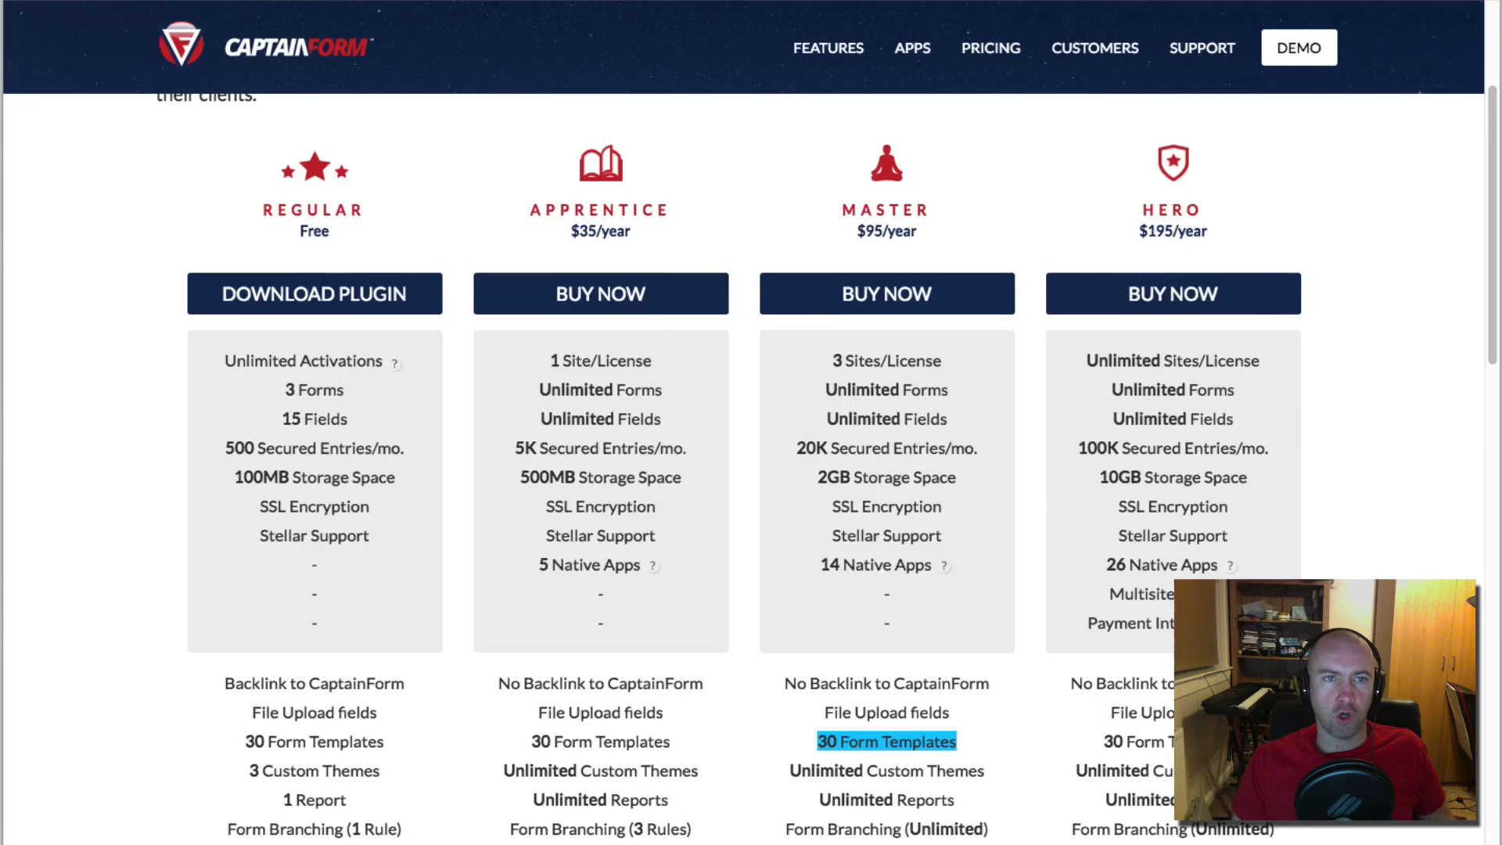
Step: Switch to the CaptainForm website and review its pricing plans, looking in on the plugin's WordPress.org page
scroll(247, 59, up, 3)
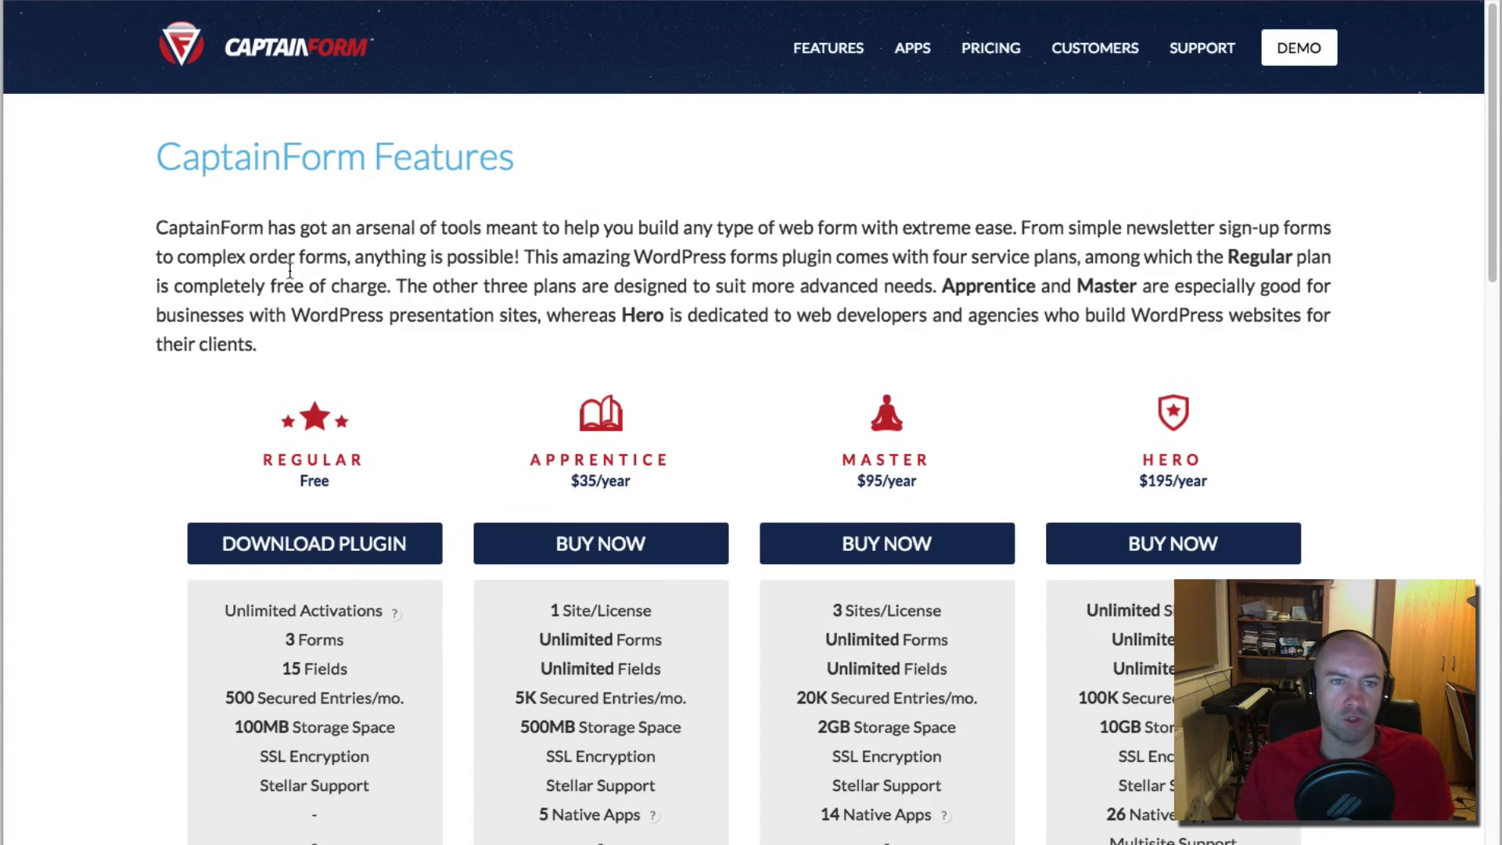
click(247, 58)
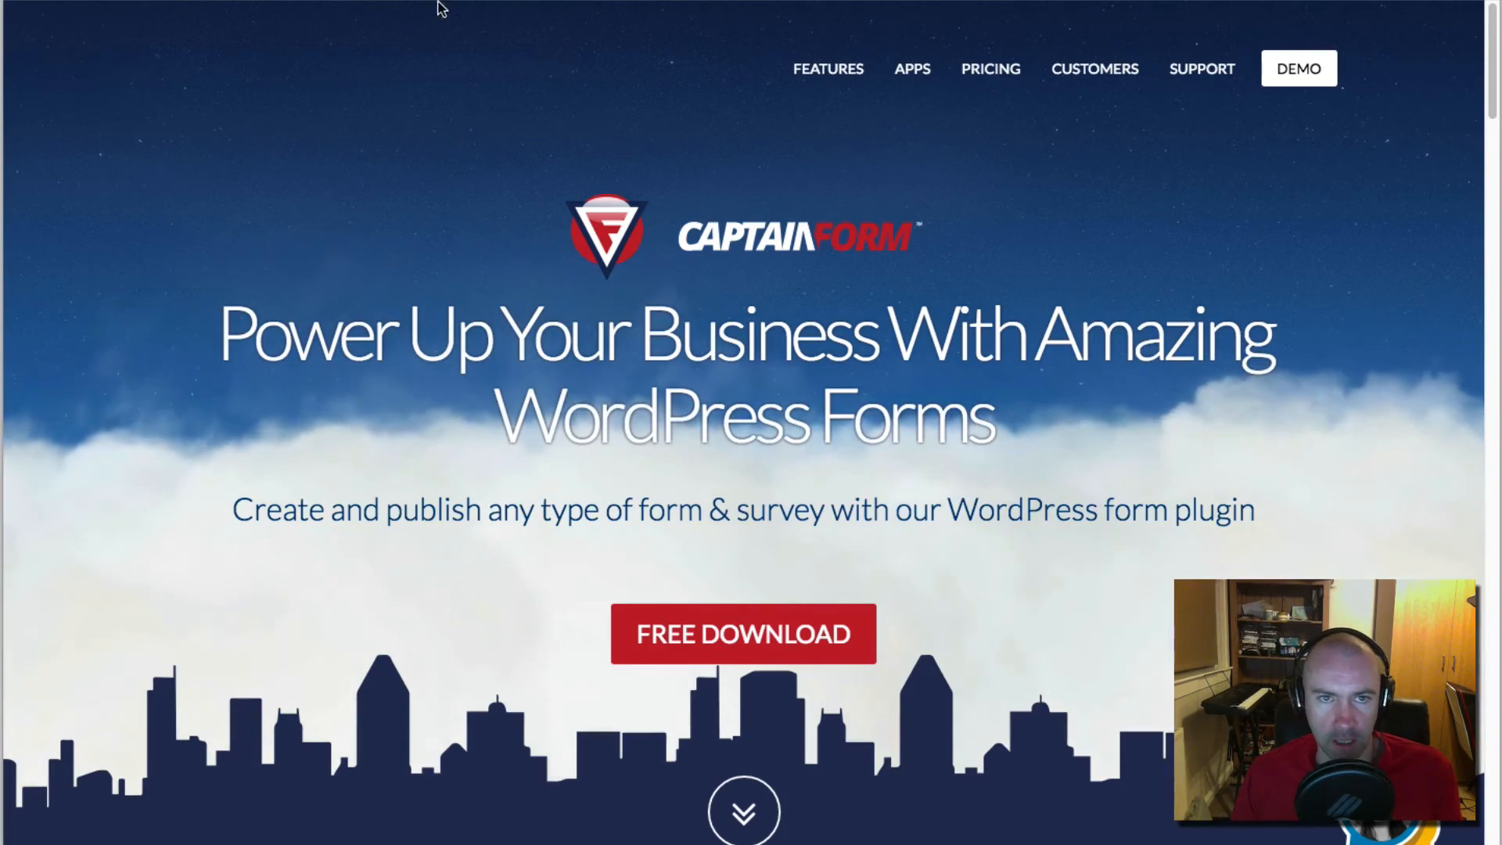
click(1007, 73)
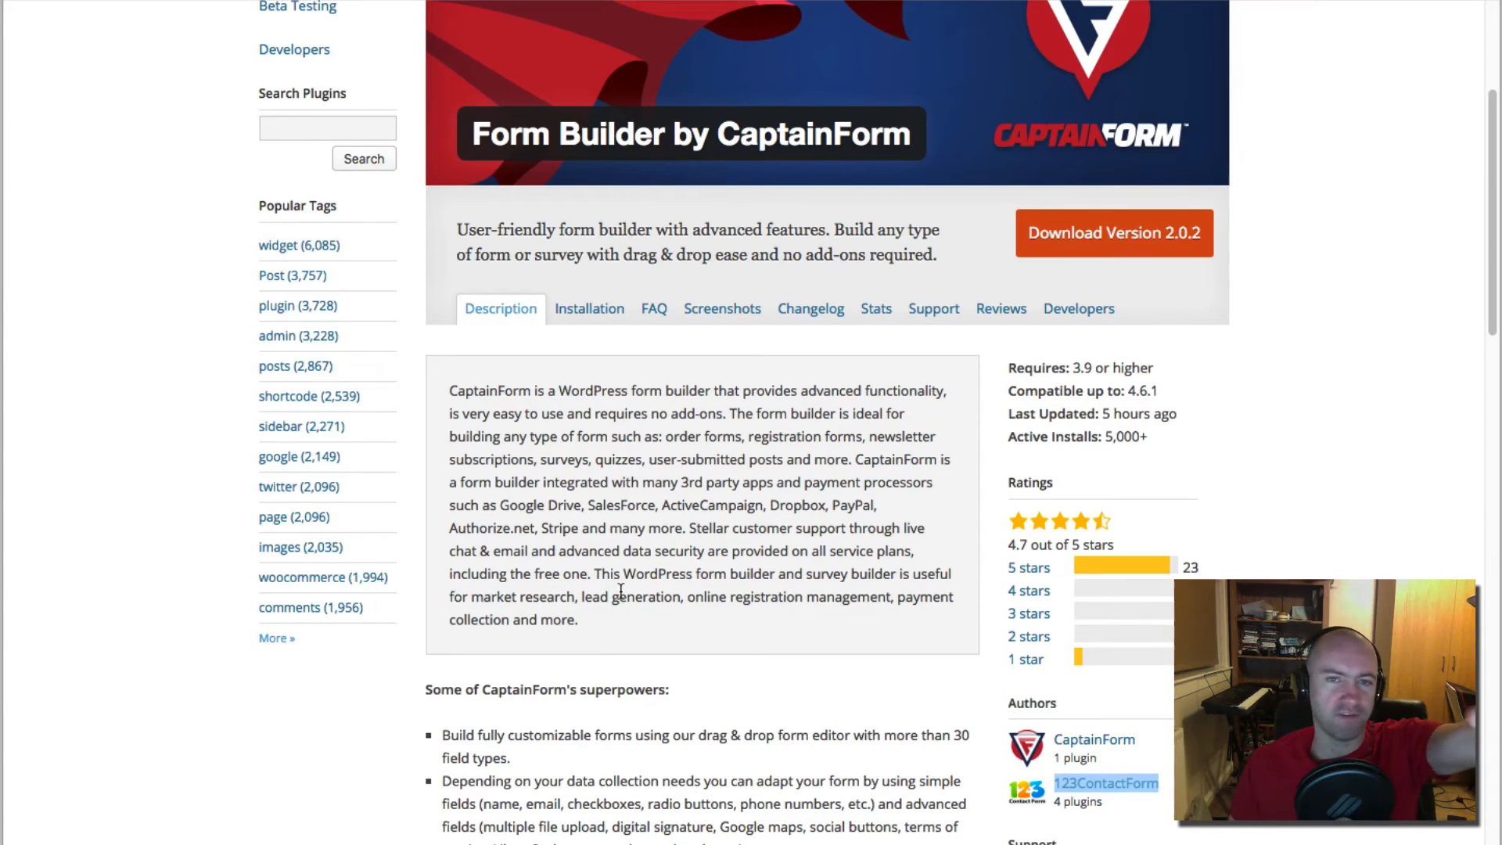
key(ctrl+Tab)
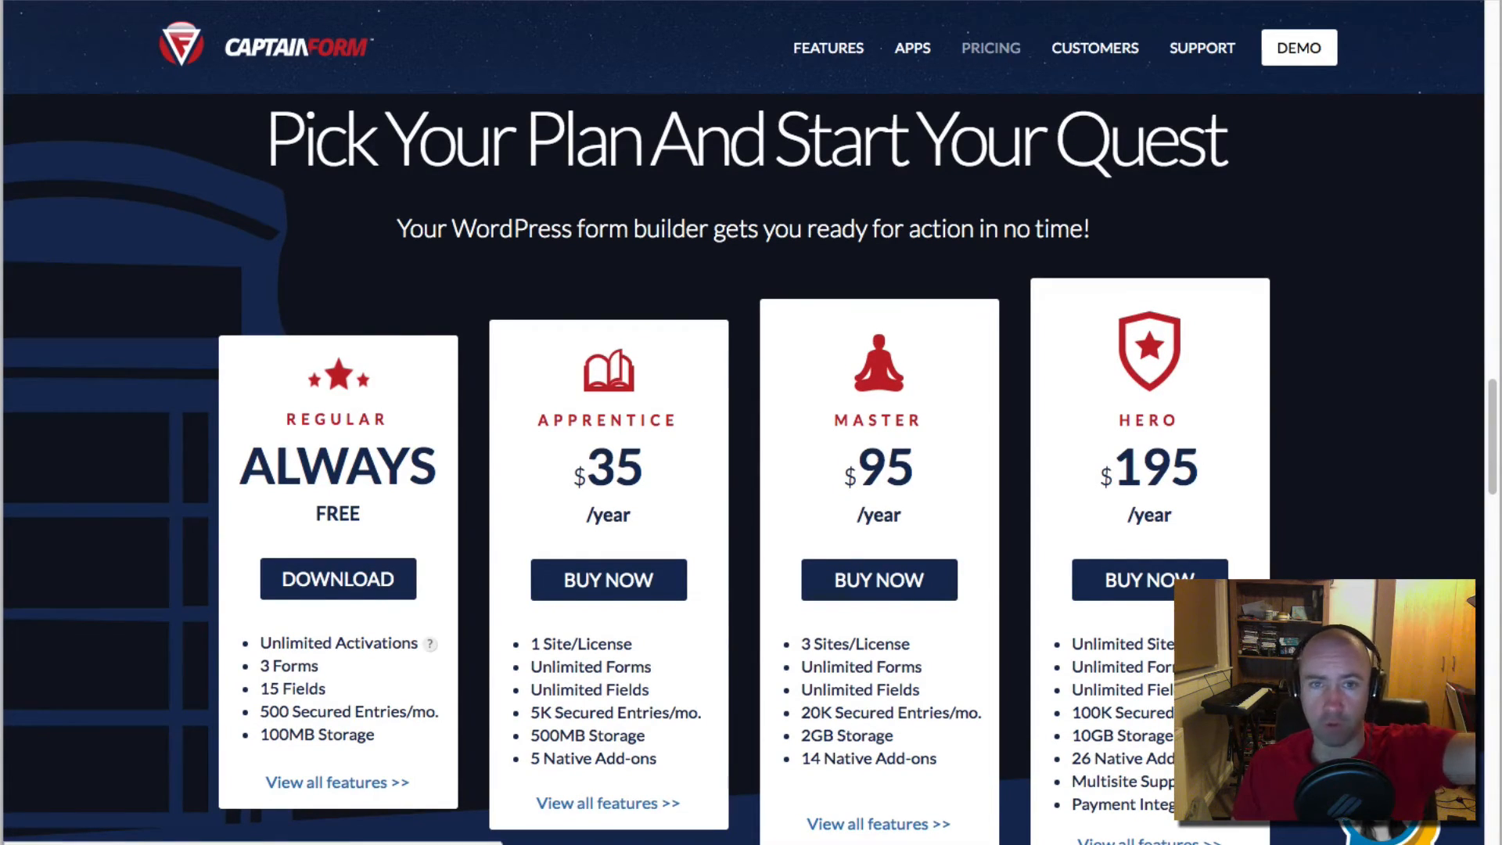
key(ctrl+shift+Tab)
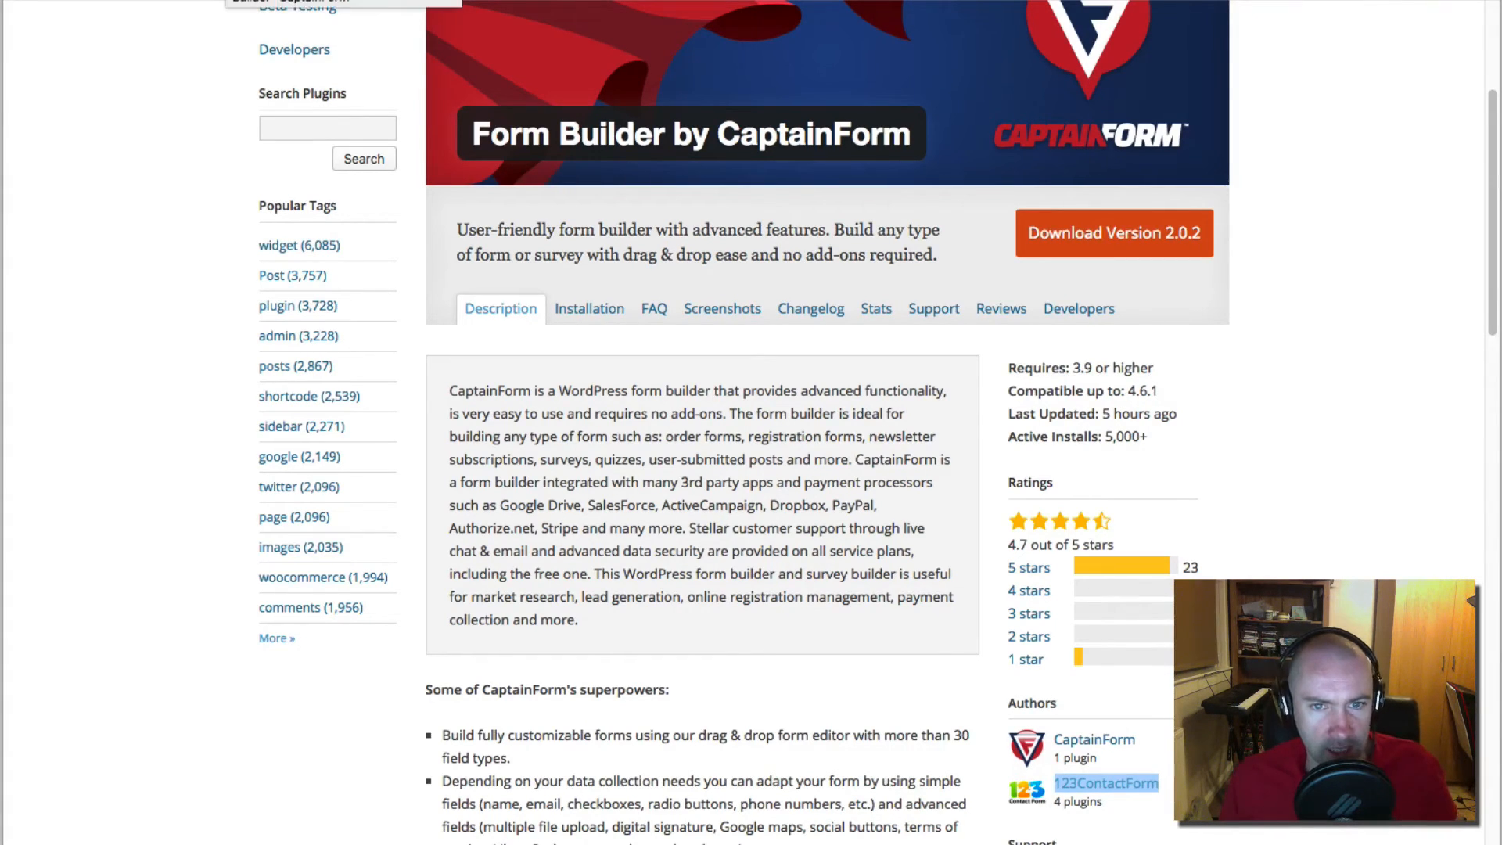
key(ctrl+Tab)
scroll(501, 458, down, 1)
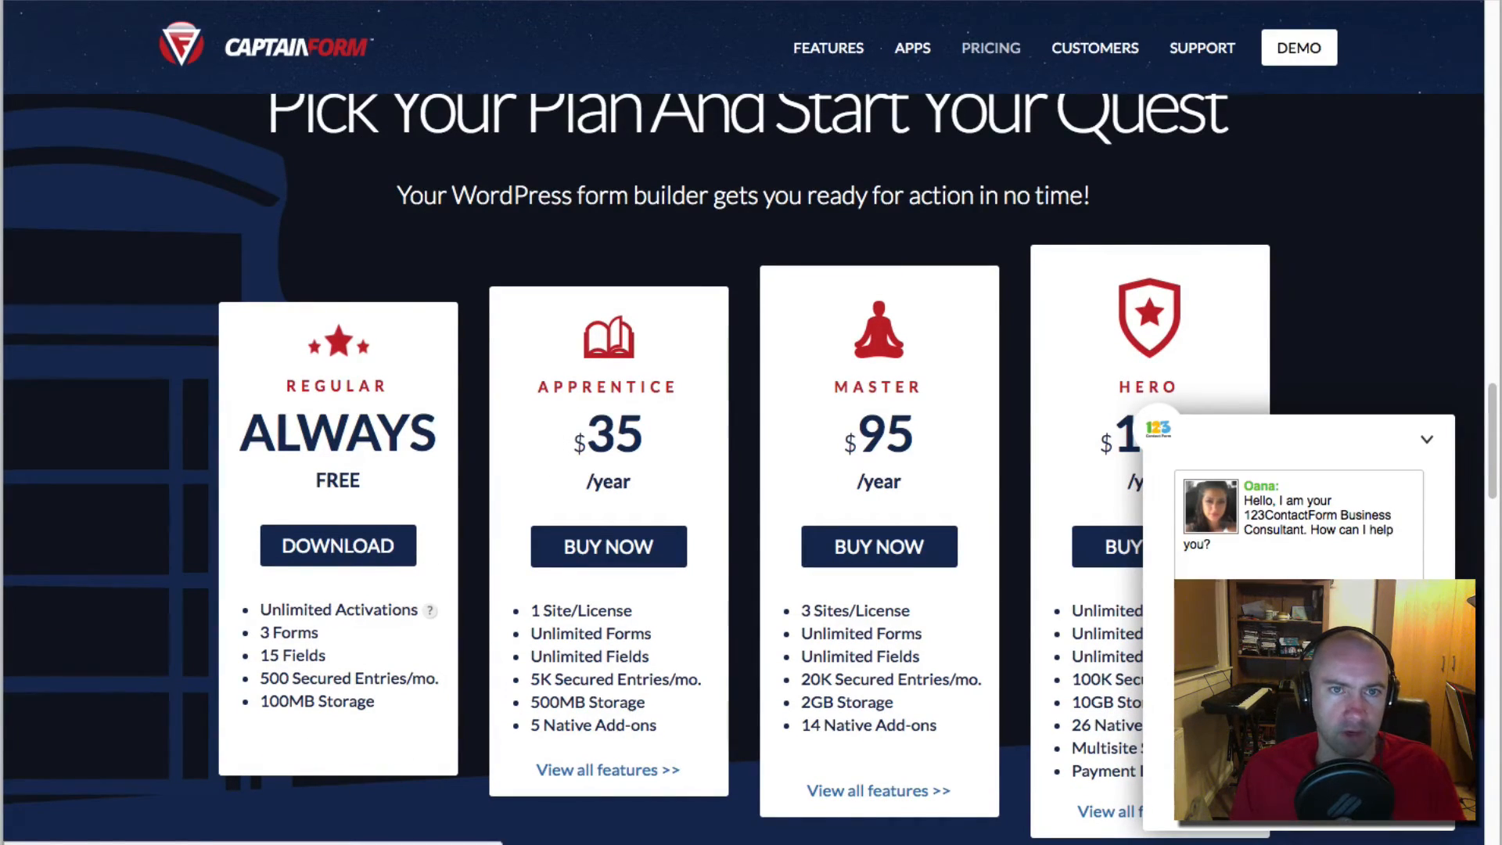
Step: Open CaptainForm's Change Plan page in WordPress, leaving the form unsaved, and compare its plans with the website's Features page
key(ctrl+shift+Tab)
click(50, 244)
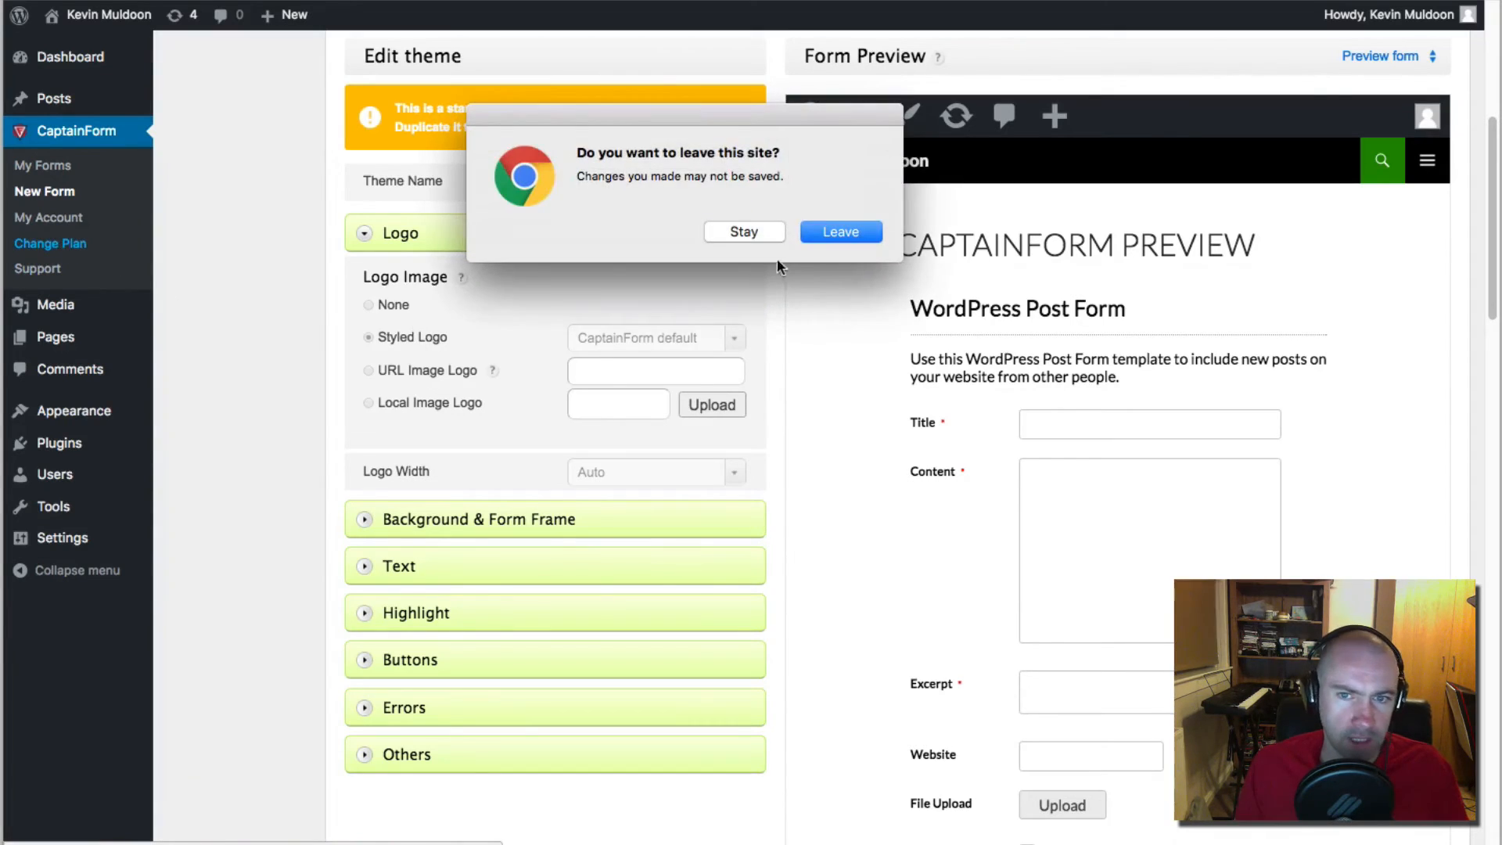
click(841, 232)
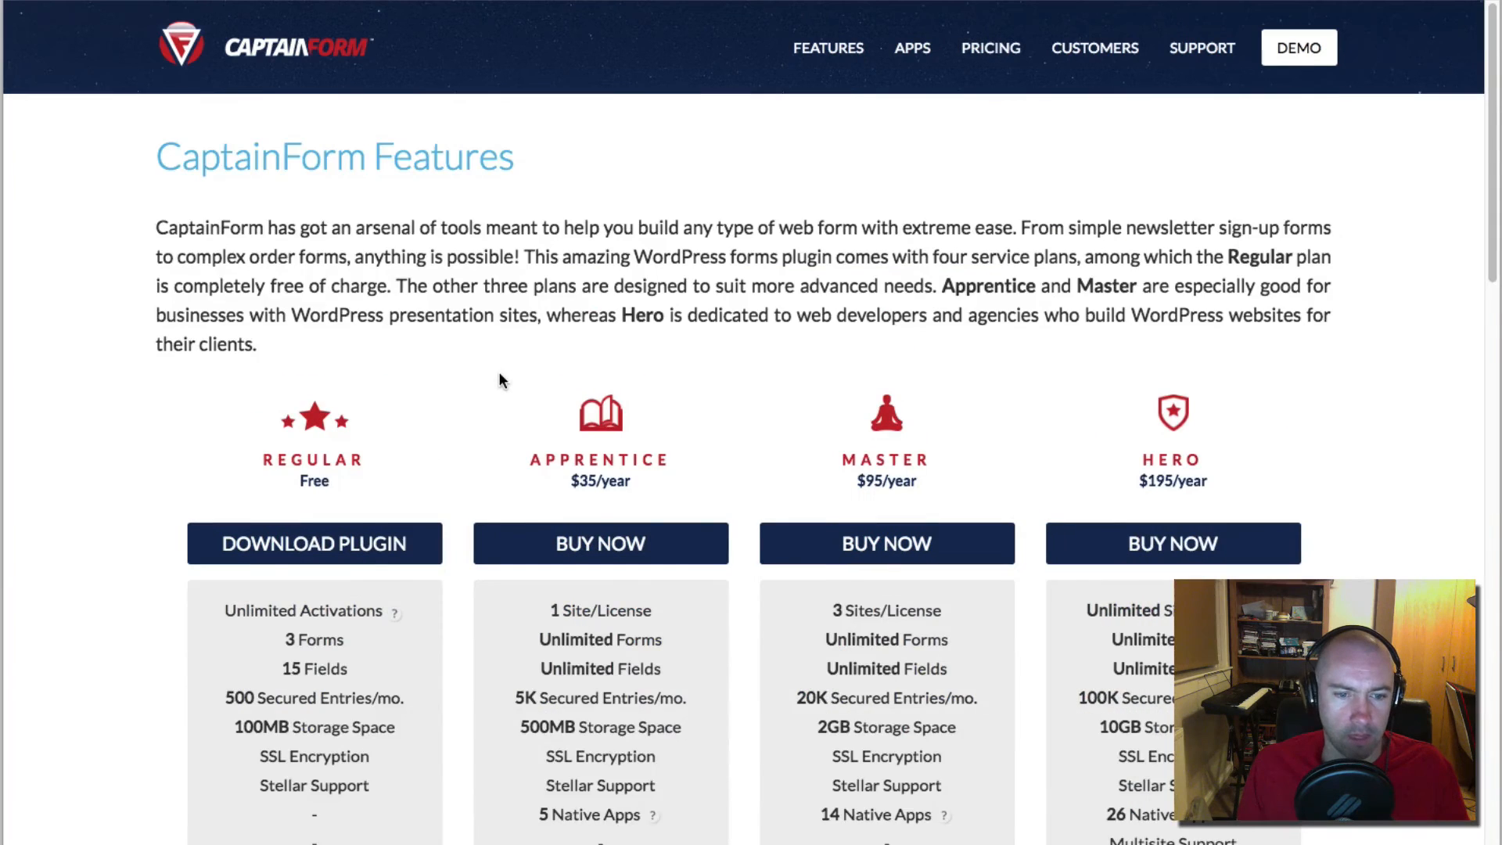
scroll(500, 375, down, 4)
key(ctrl+Tab)
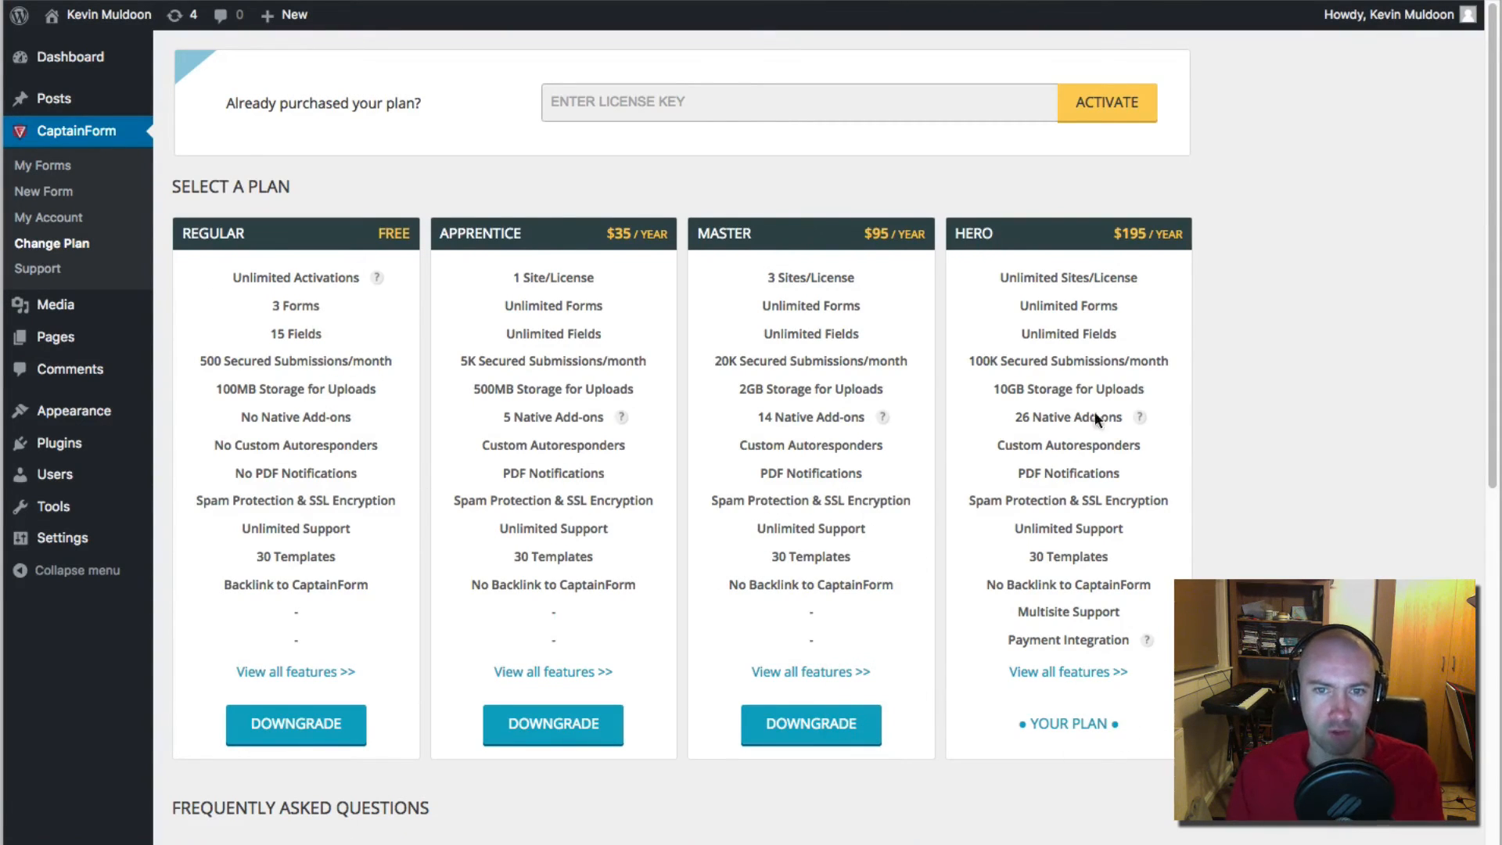
key(ctrl+shift+Tab)
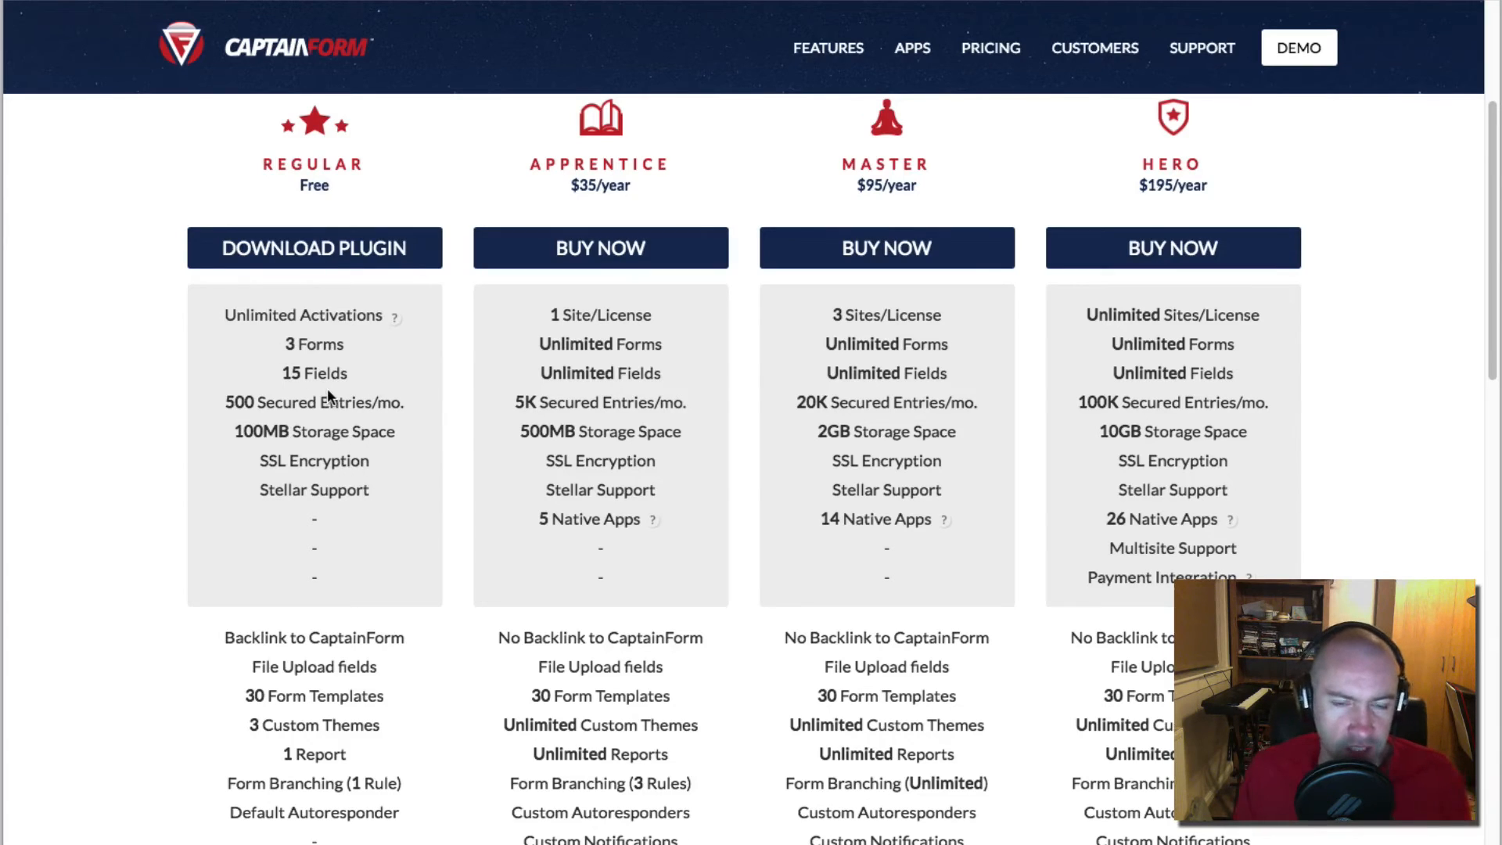
Step: Examine the free Regular plan's form, field, monthly entry and storage limits and compare them with the paid plans
mouse_move(402, 323)
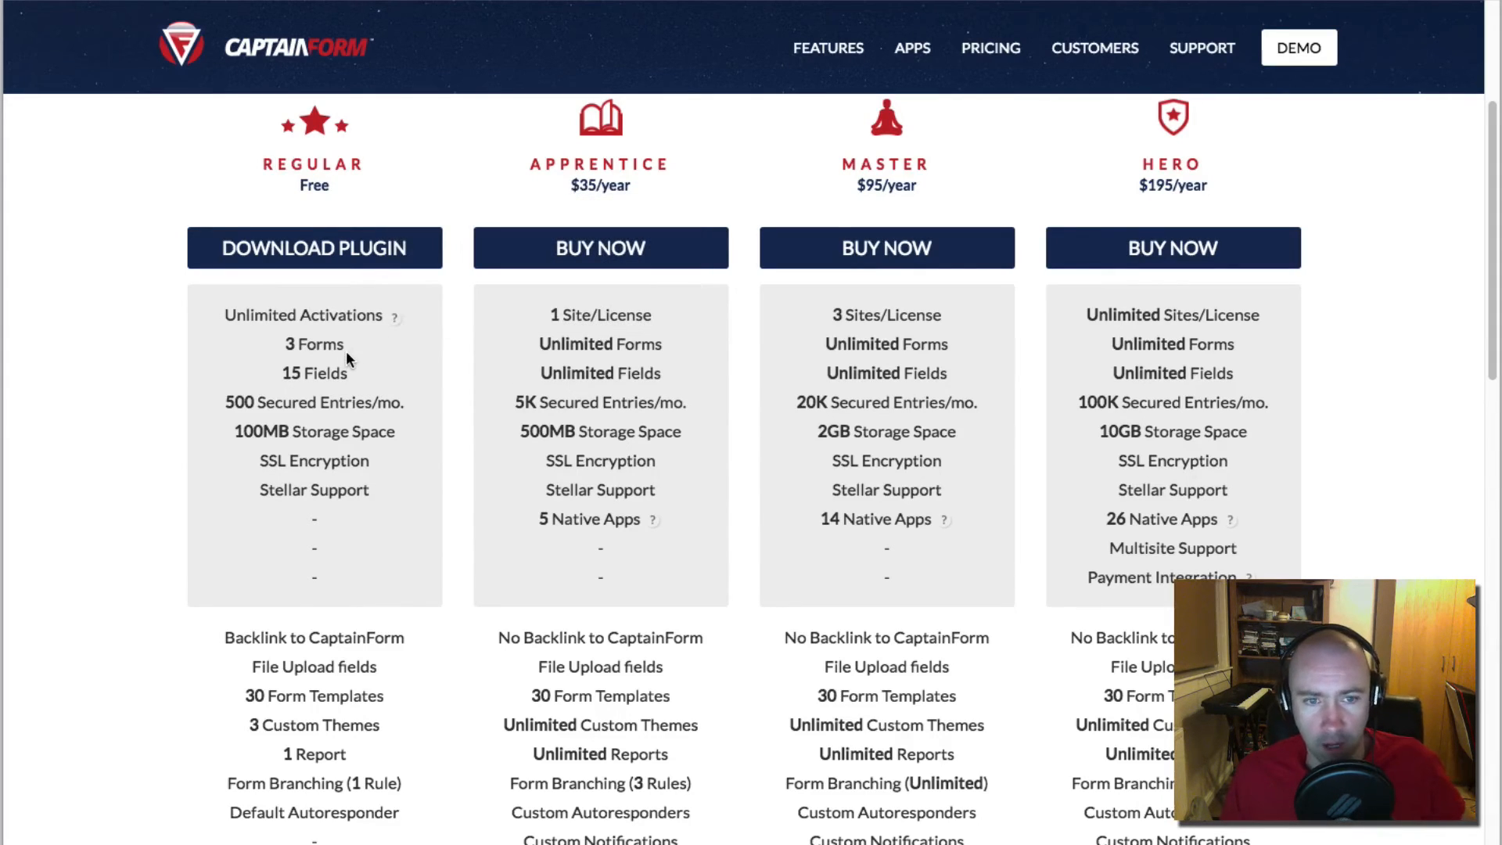
drag(347, 344, 348, 377)
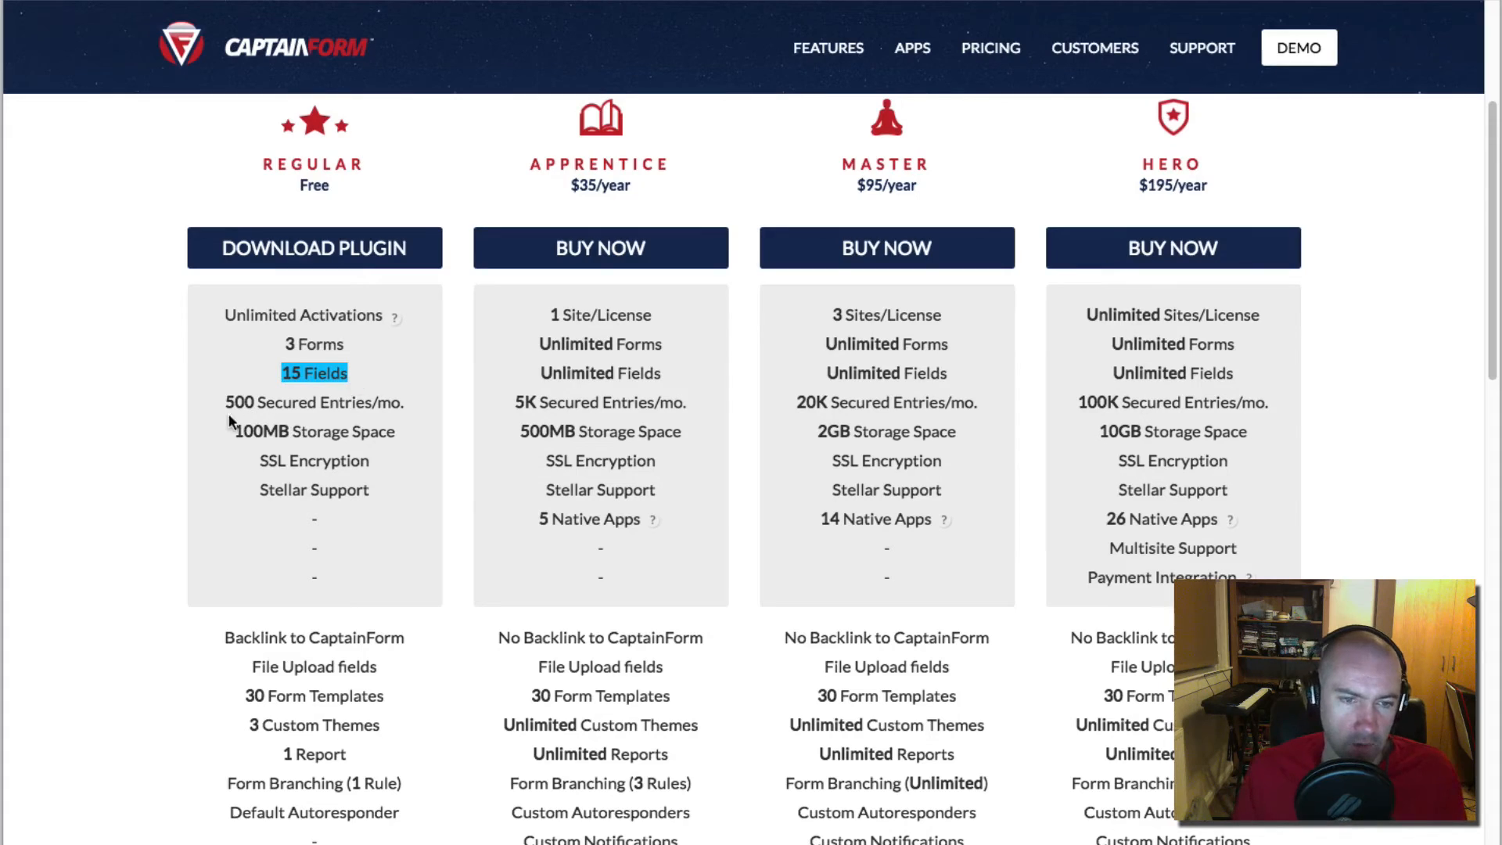
drag(224, 401, 368, 407)
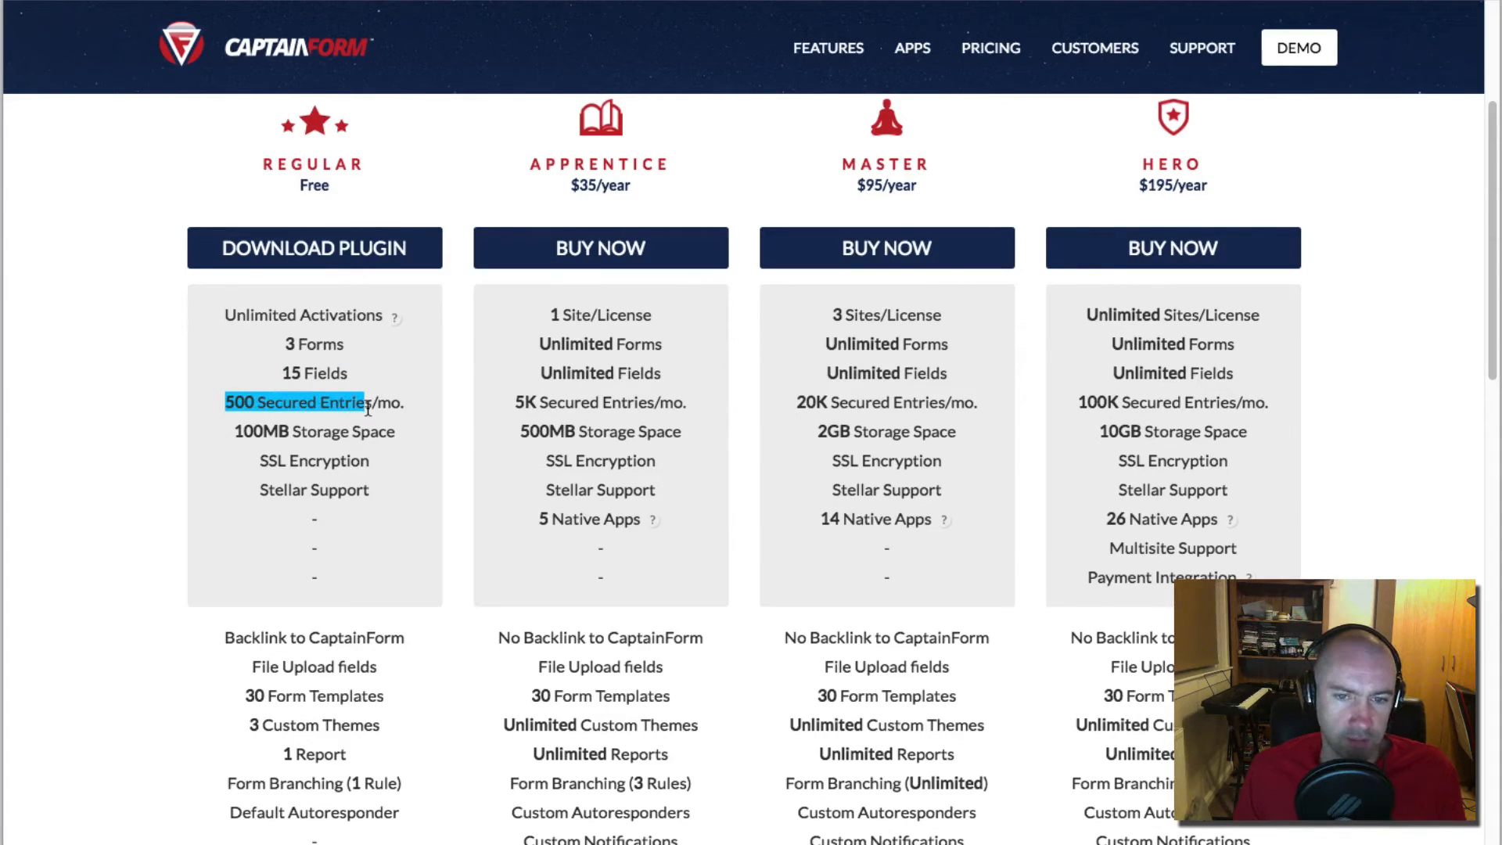
drag(238, 433, 287, 435)
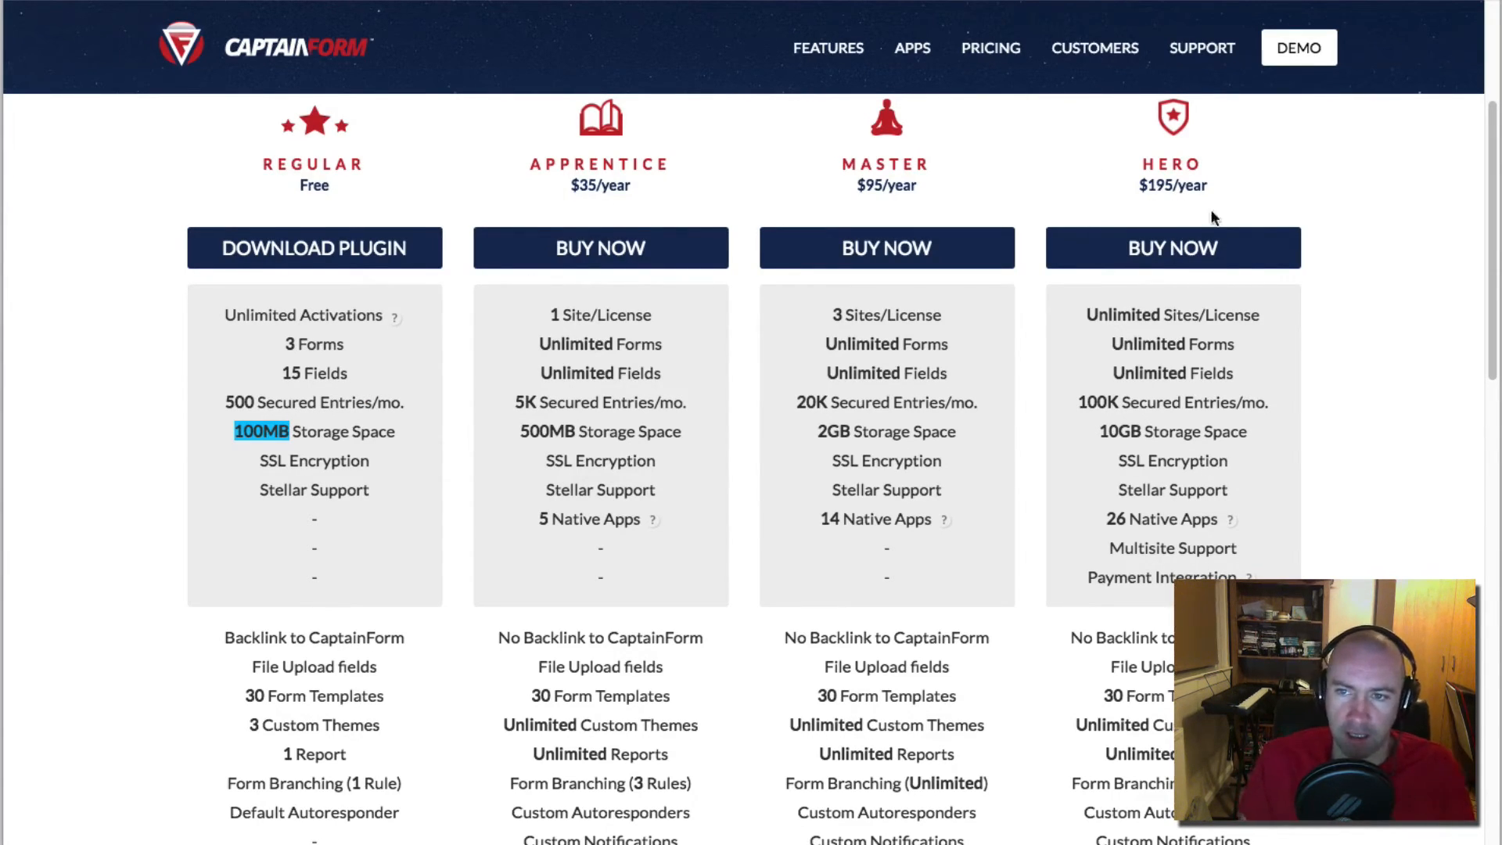
drag(1227, 188, 510, 364)
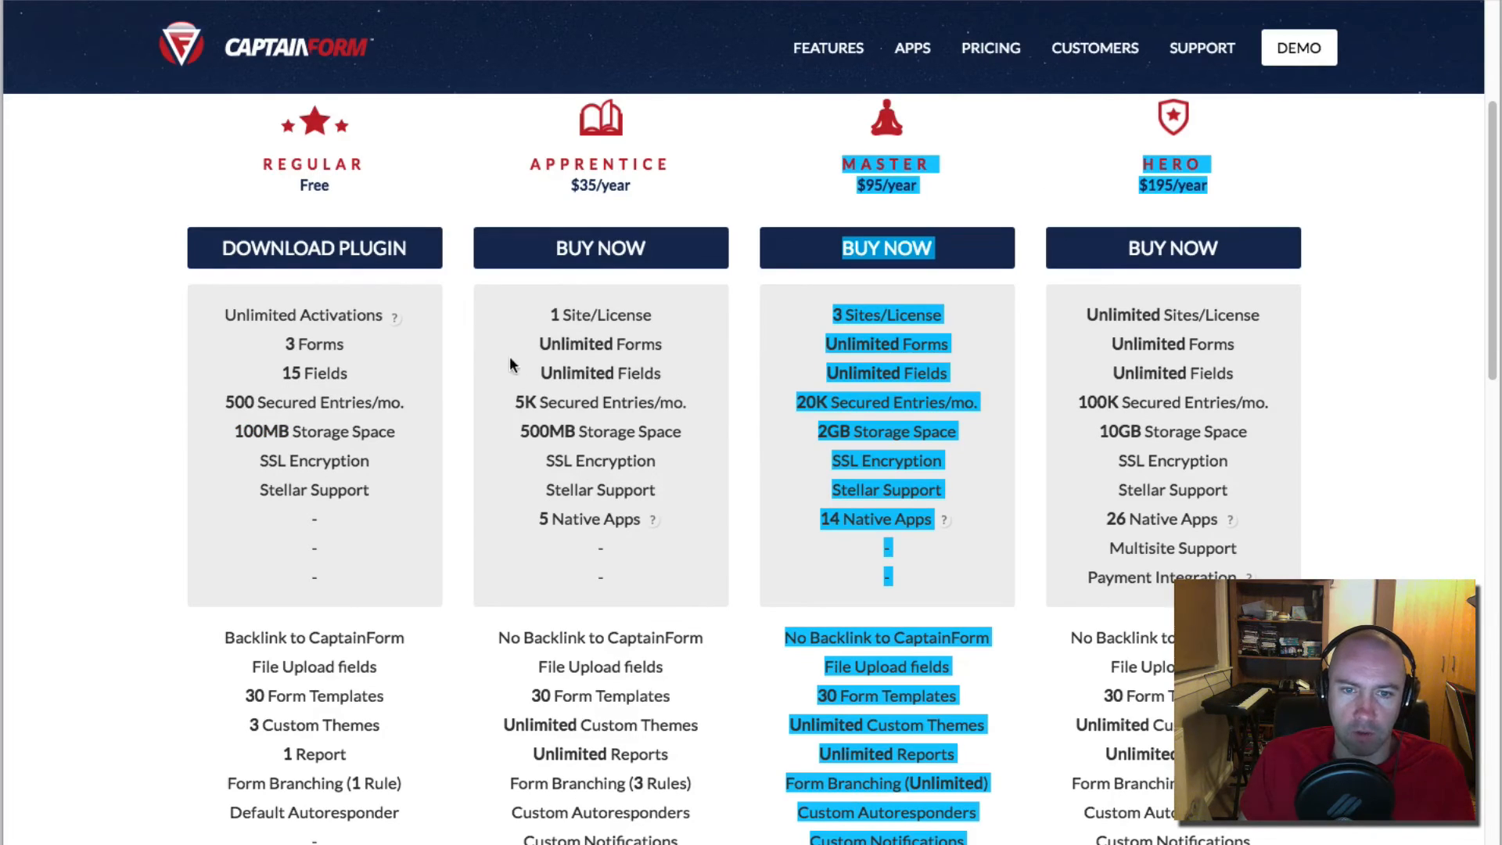
Step: Compare the sites-per-license allowance of the Apprentice, Master and Hero plans, along with Apprentice's form and field limits
click(546, 312)
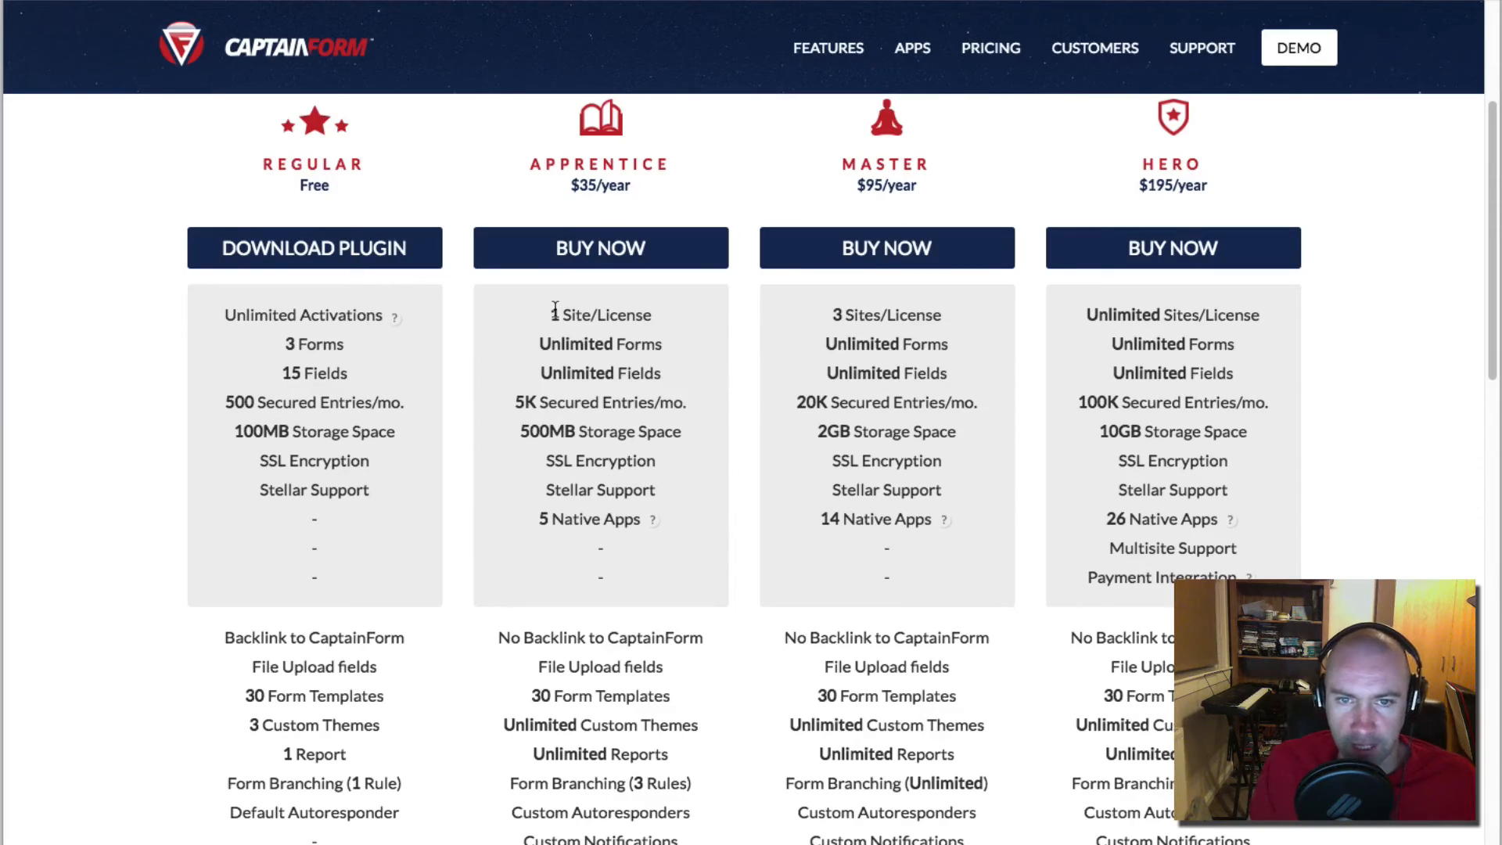
drag(555, 316, 596, 321)
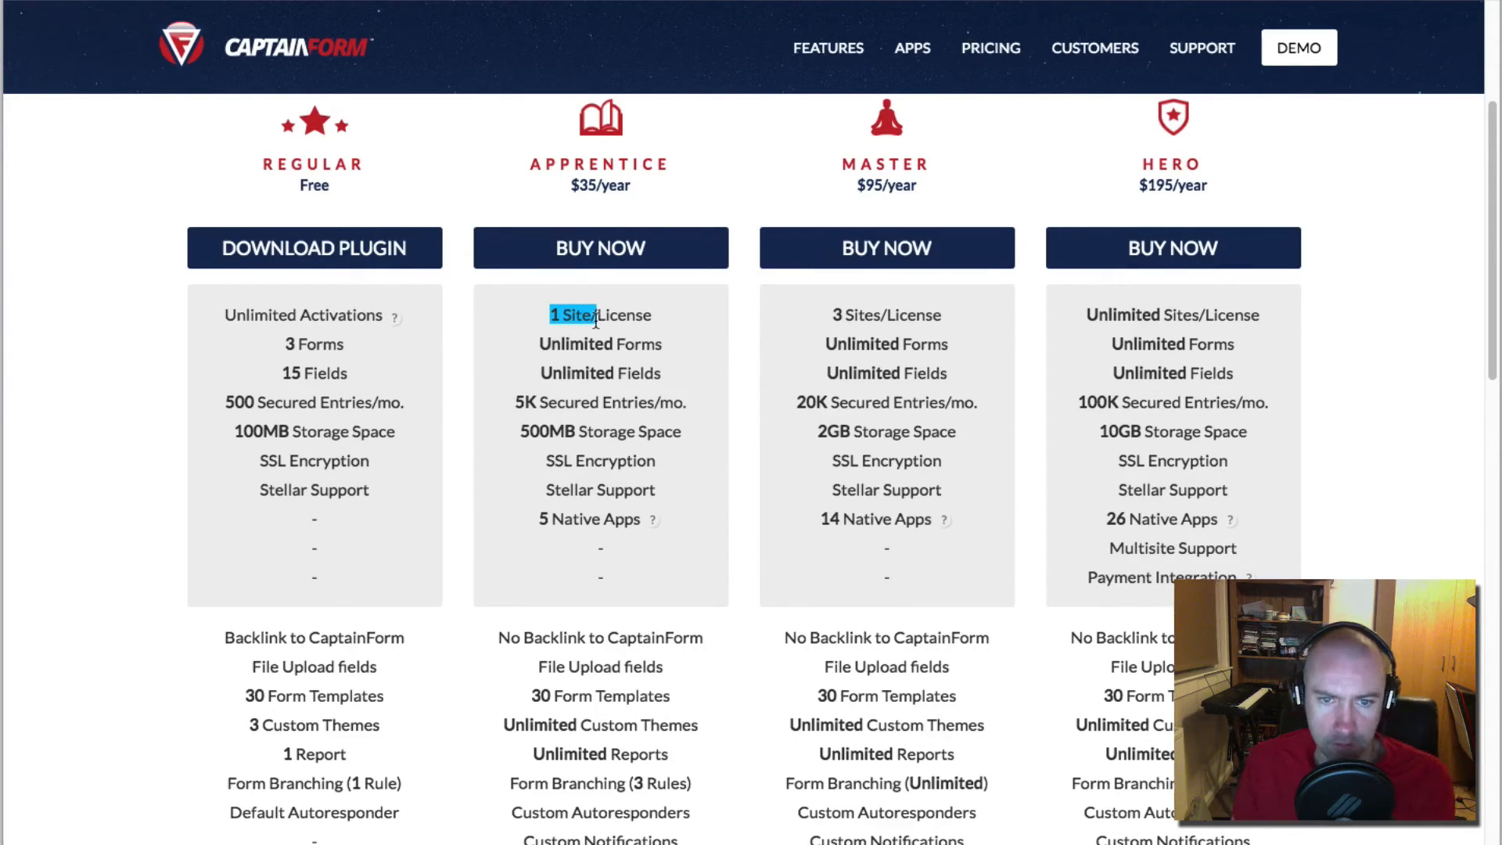
drag(537, 344, 695, 341)
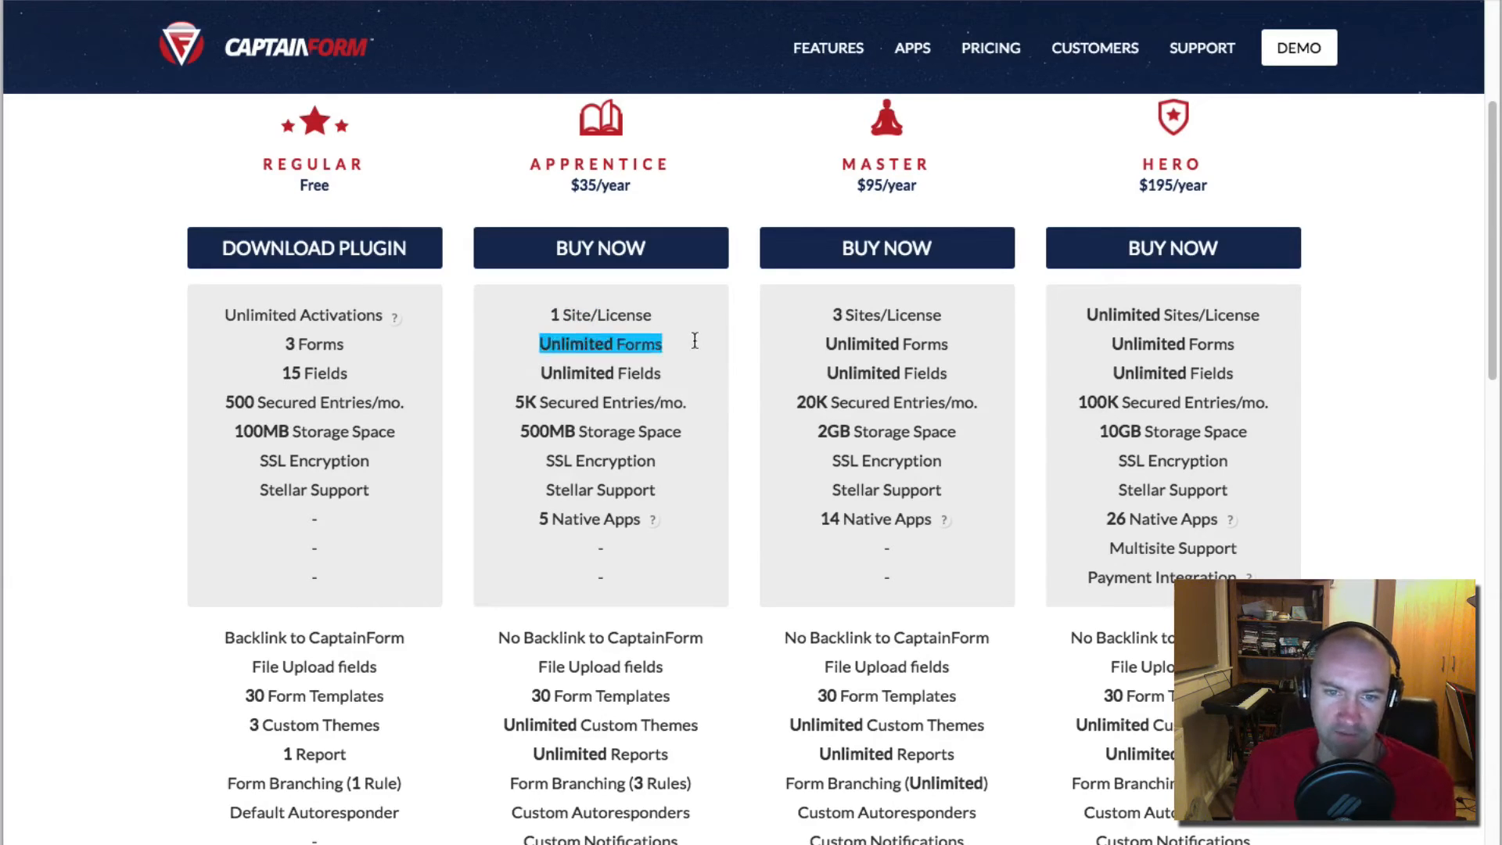
drag(538, 373, 661, 373)
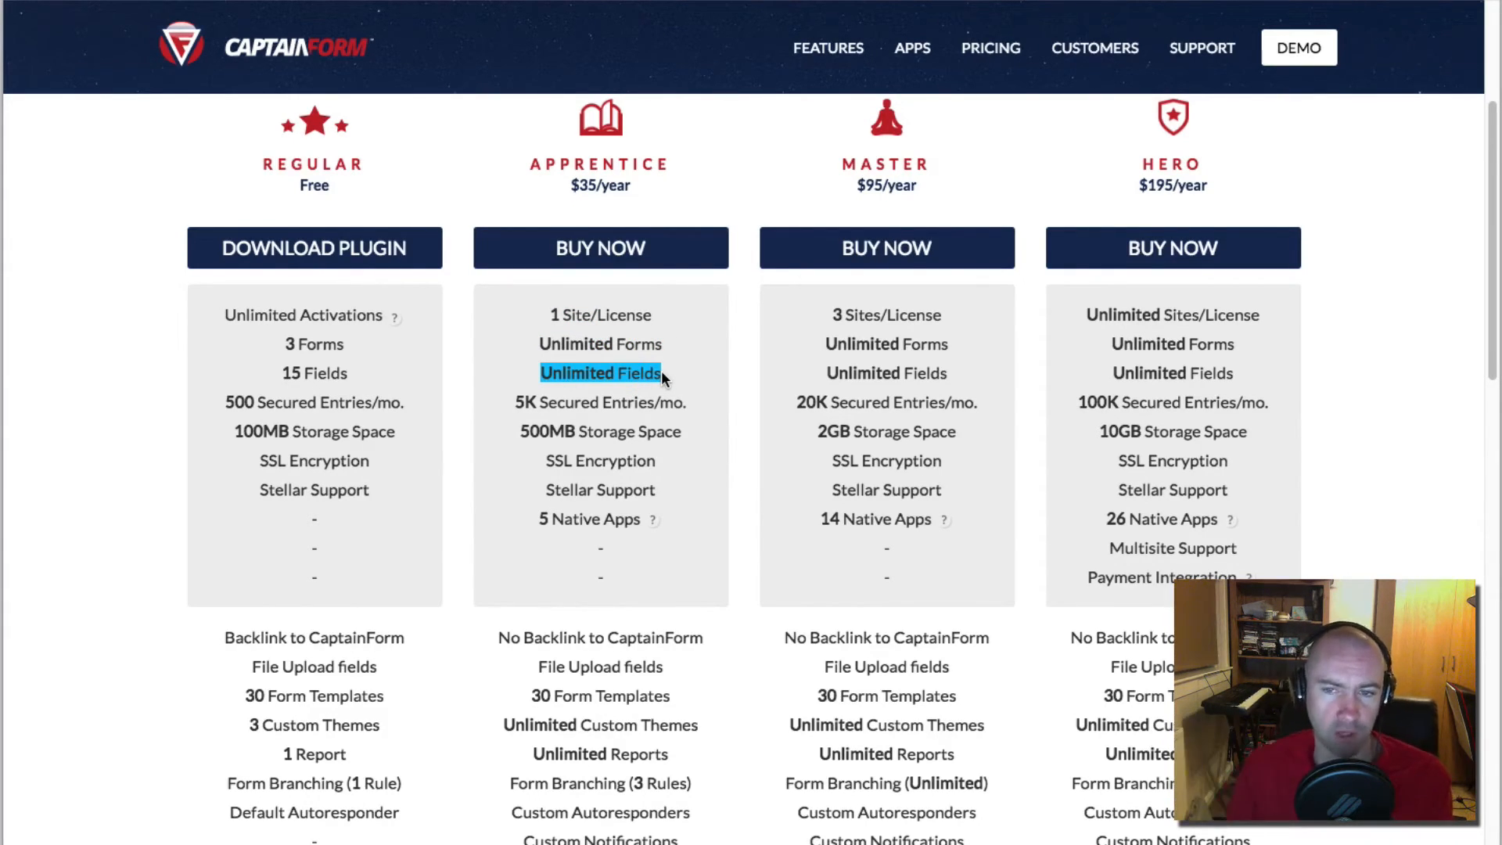
drag(828, 316, 874, 316)
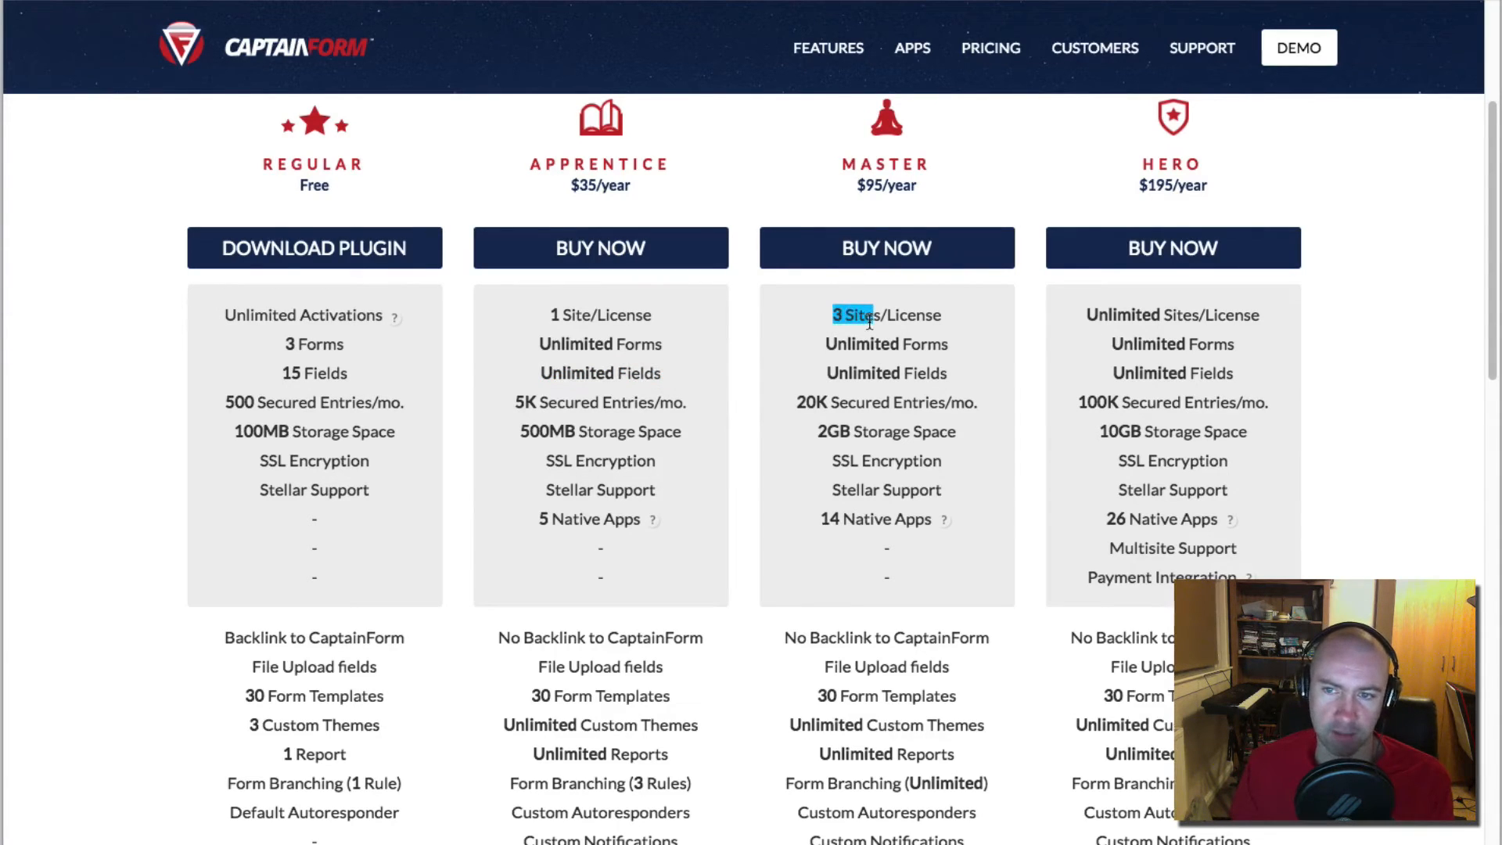
drag(1080, 317, 1260, 318)
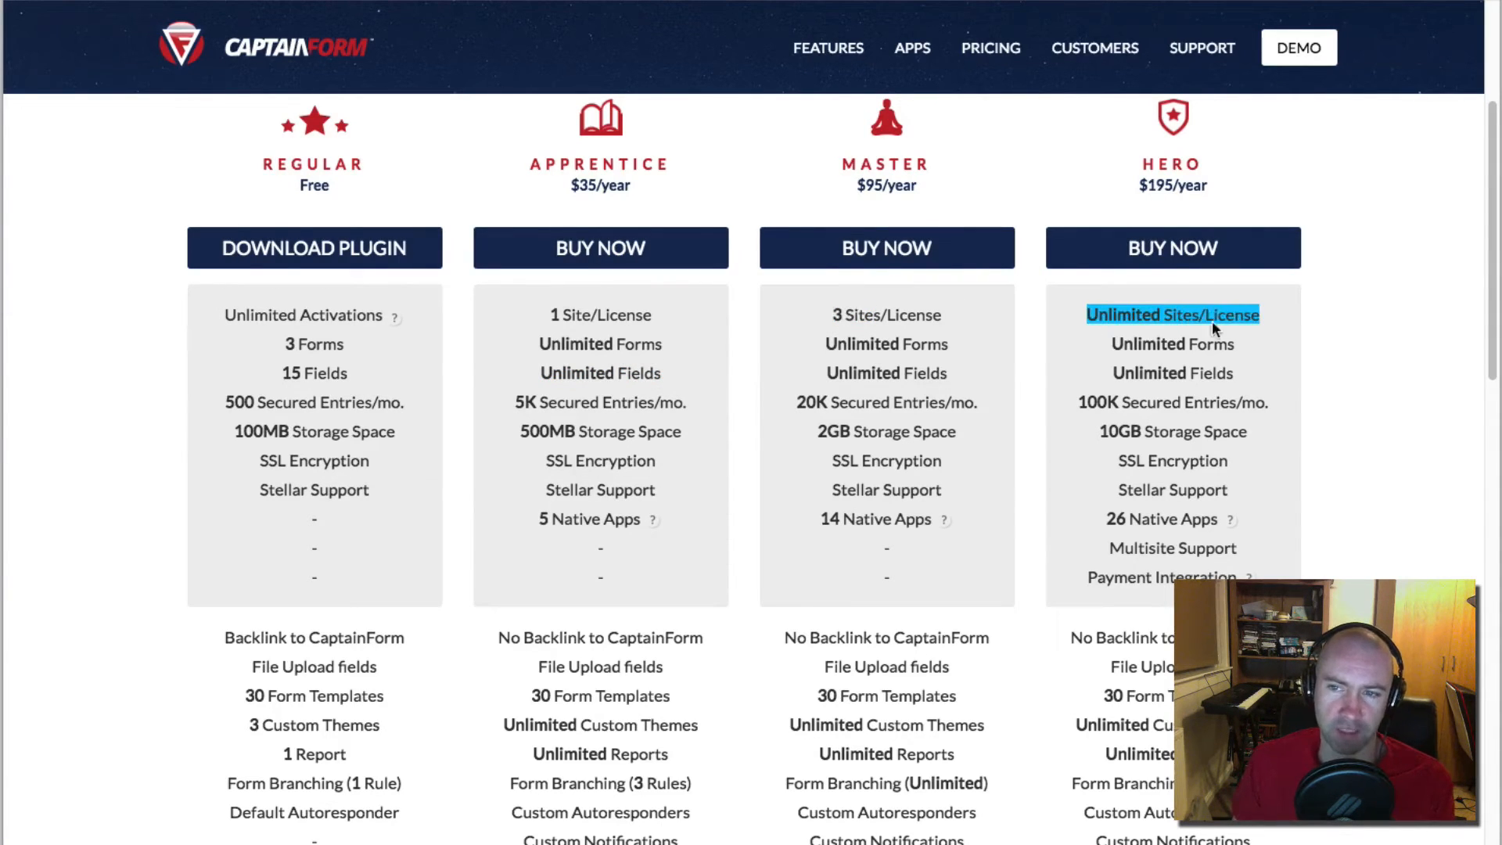
drag(1141, 164, 1202, 165)
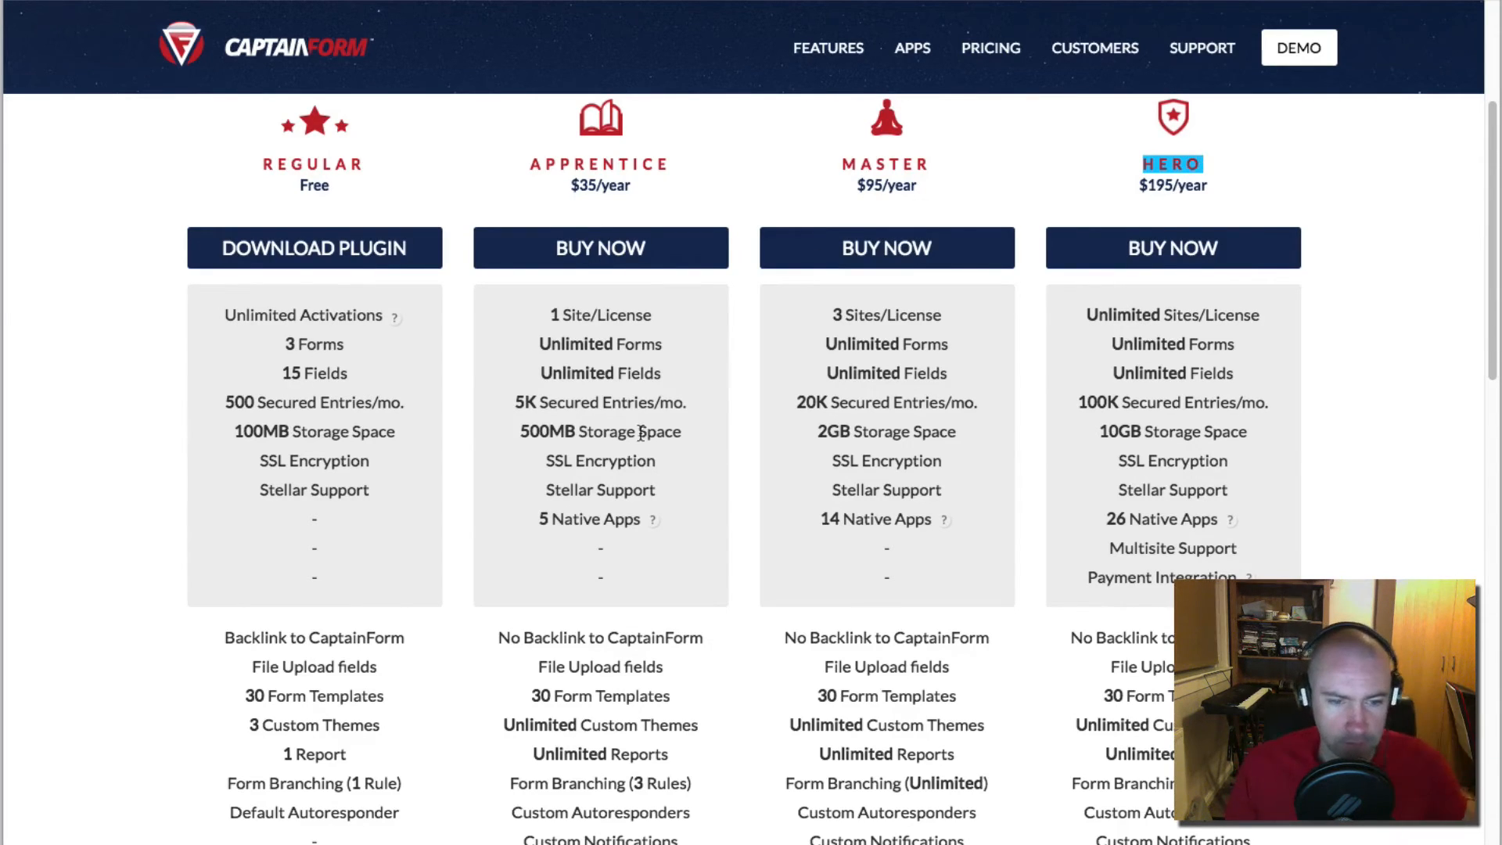
Step: Examine the Regular plan's backlink, custom themes, report, form branching and autoresponder entries in the feature comparison
scroll(506, 521, down, 3)
scroll(507, 522, up, 1)
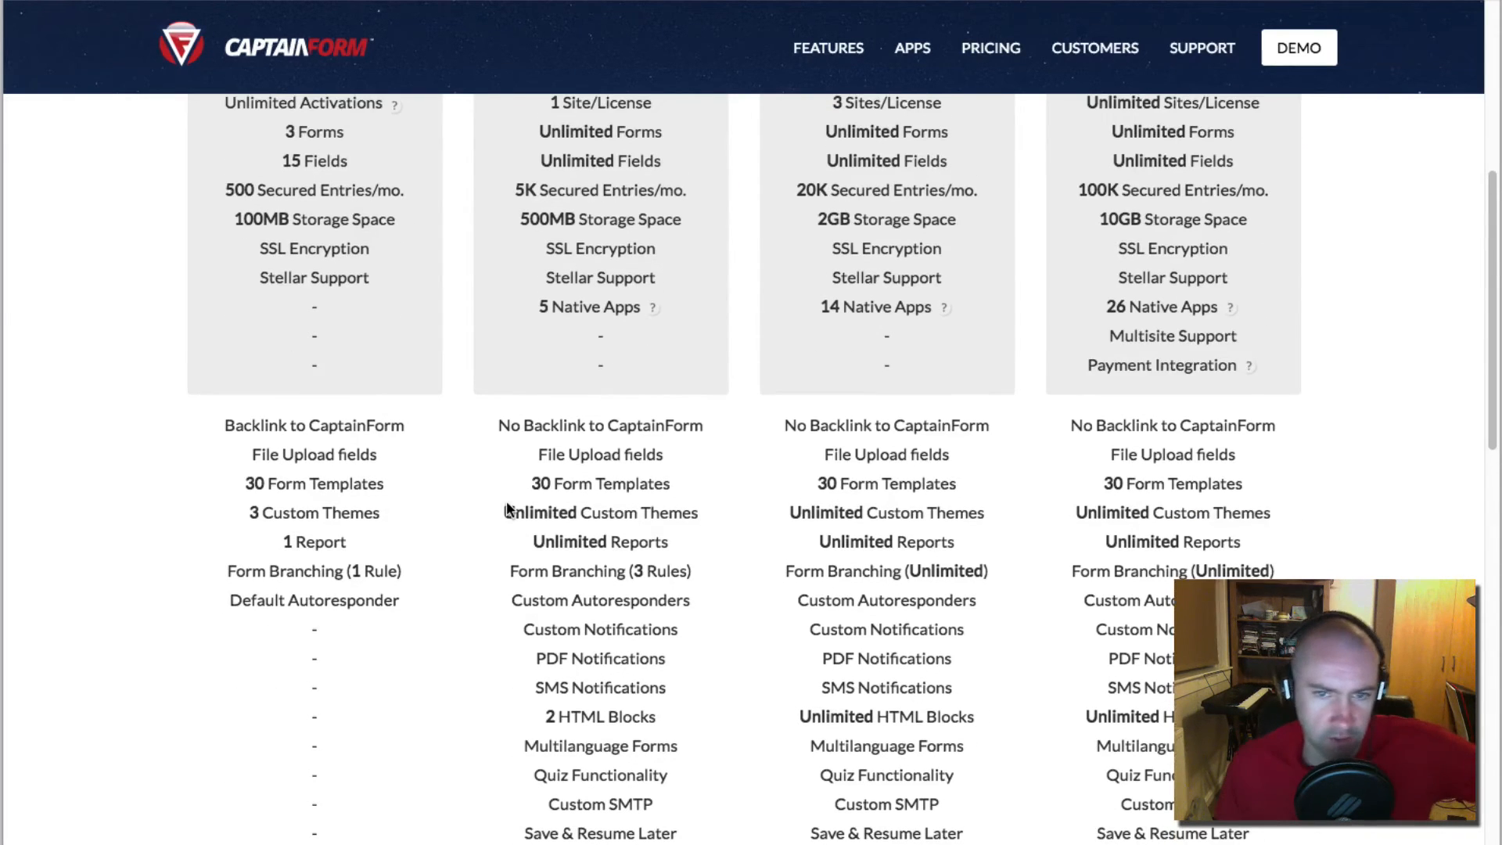
drag(222, 429, 402, 431)
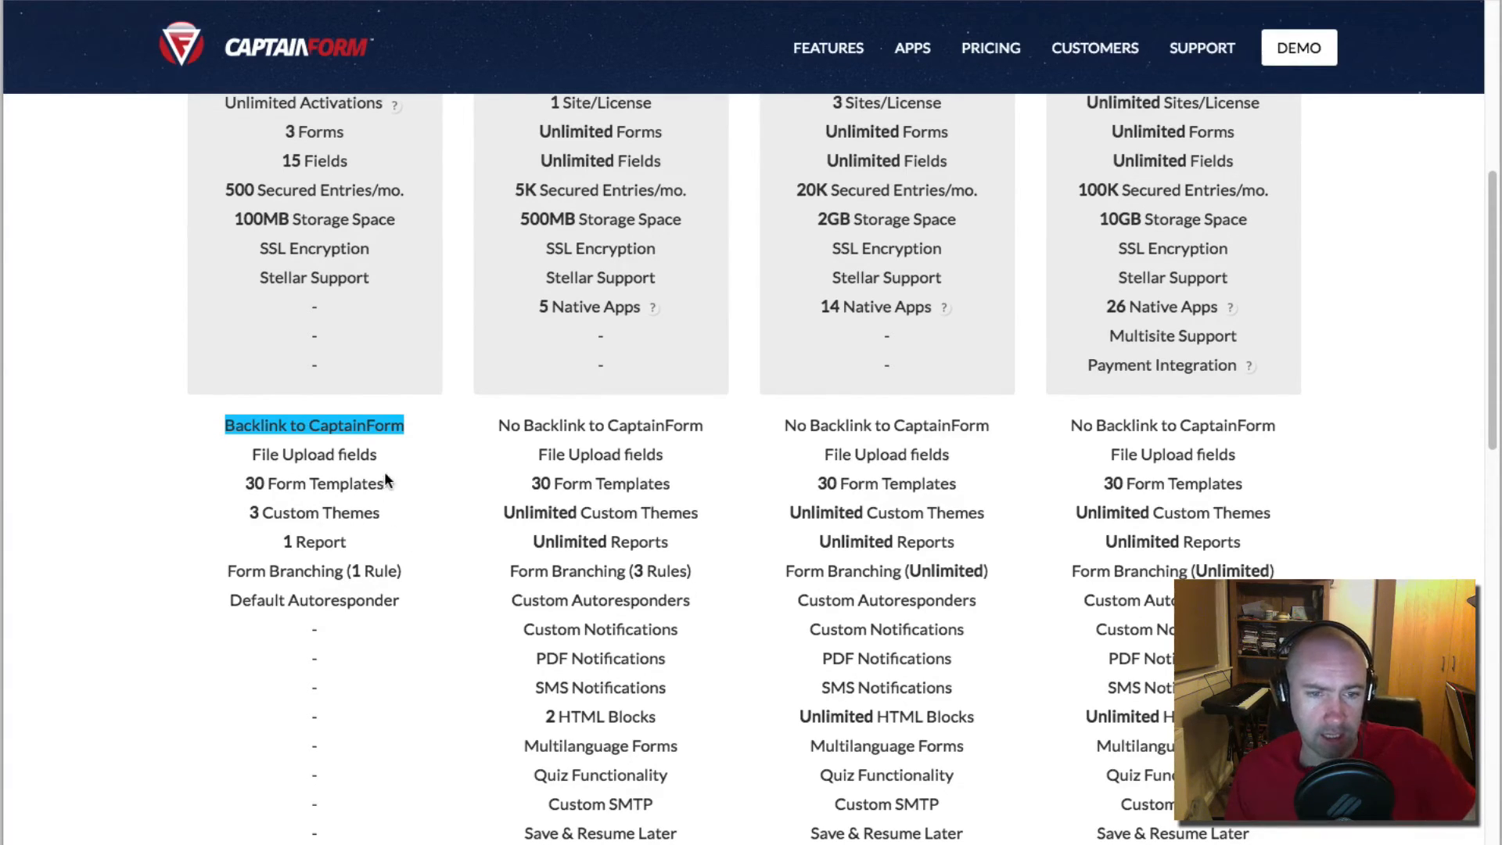
drag(378, 454, 401, 494)
drag(246, 513, 384, 517)
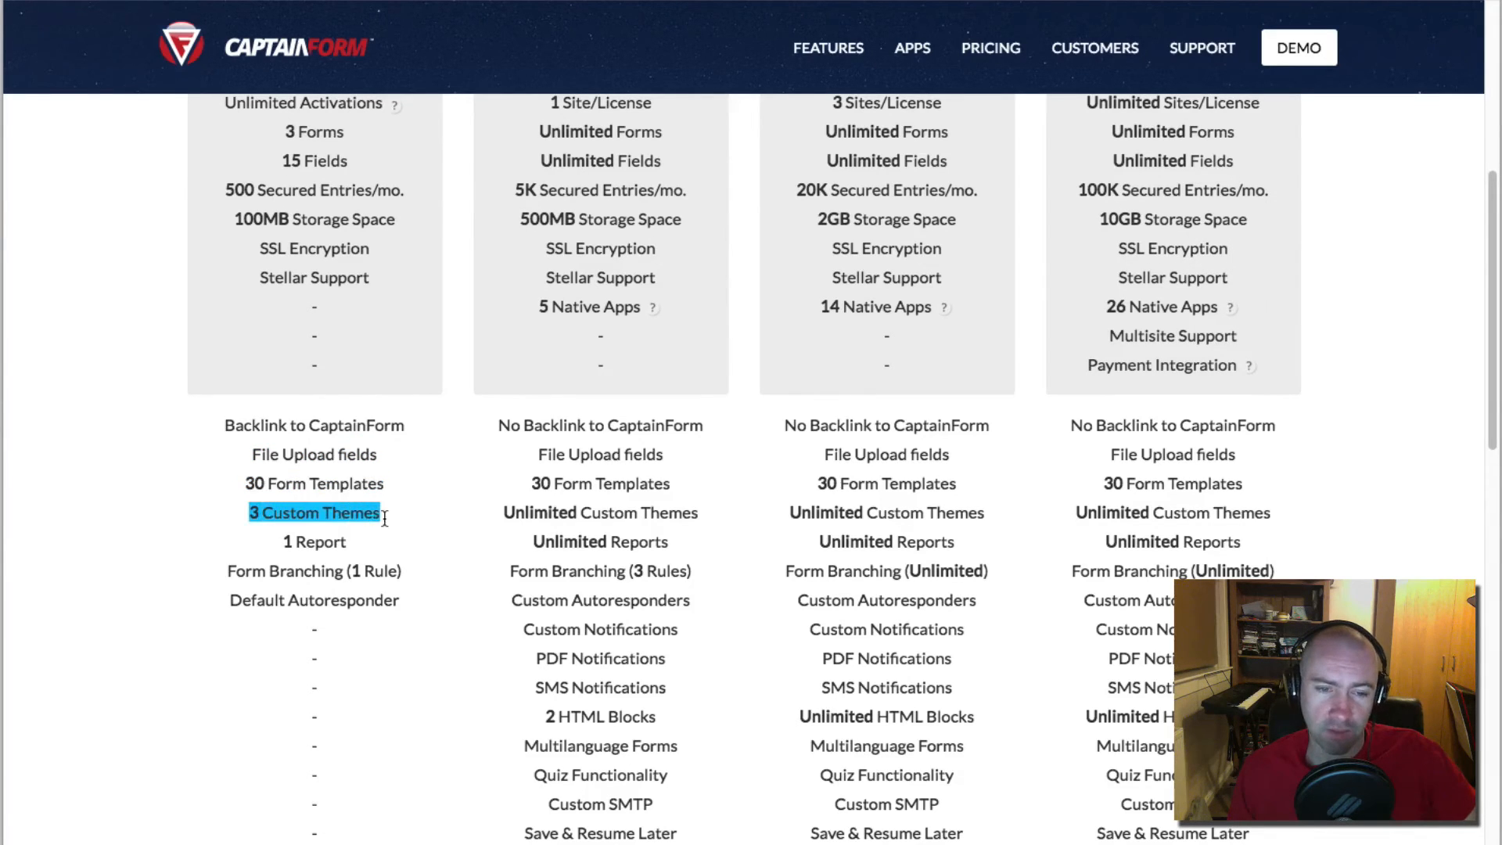
drag(278, 542, 351, 545)
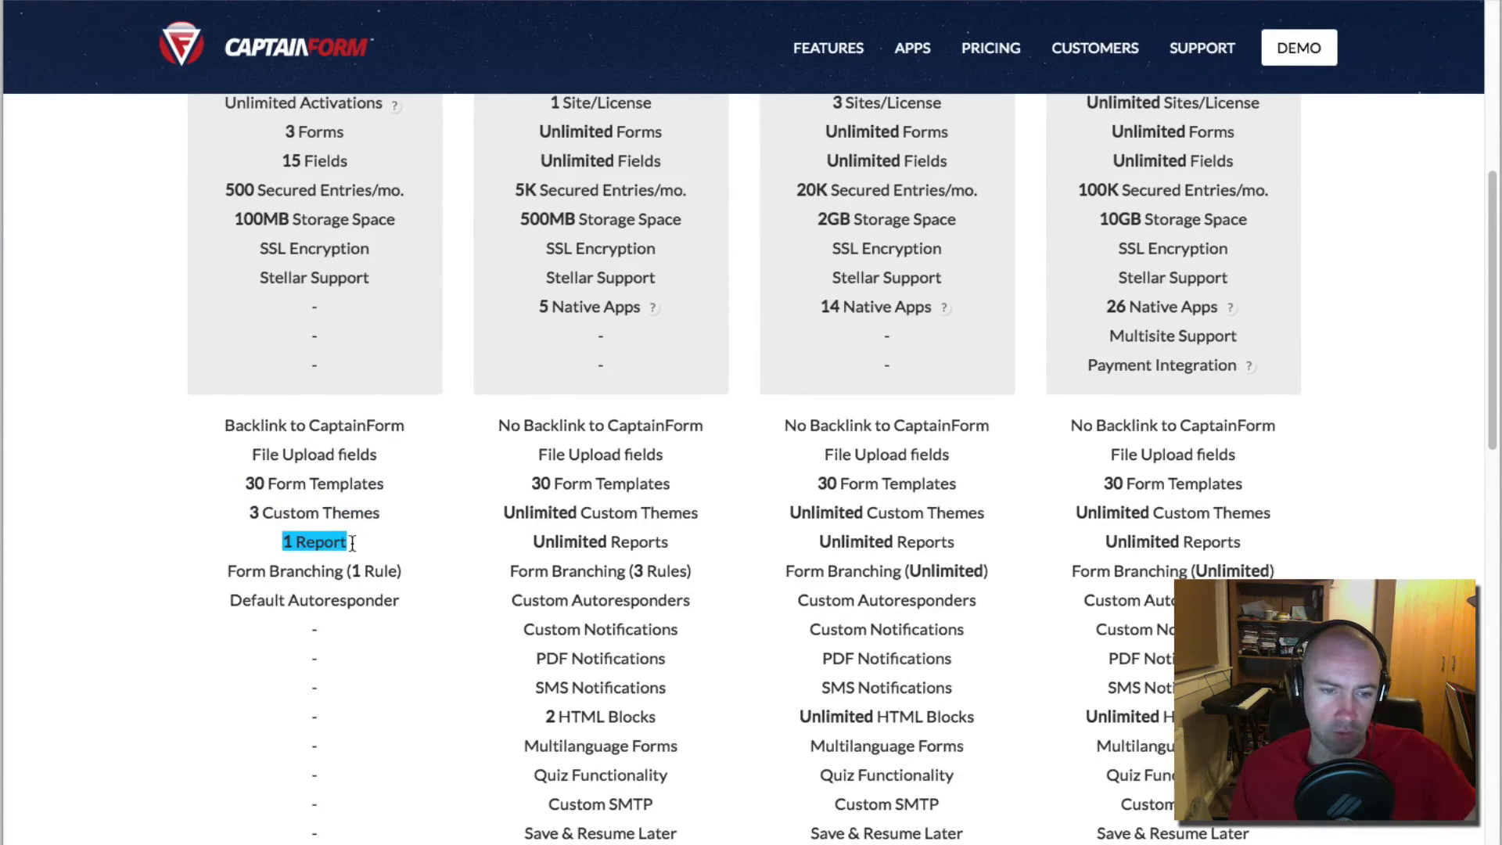
drag(227, 571, 342, 568)
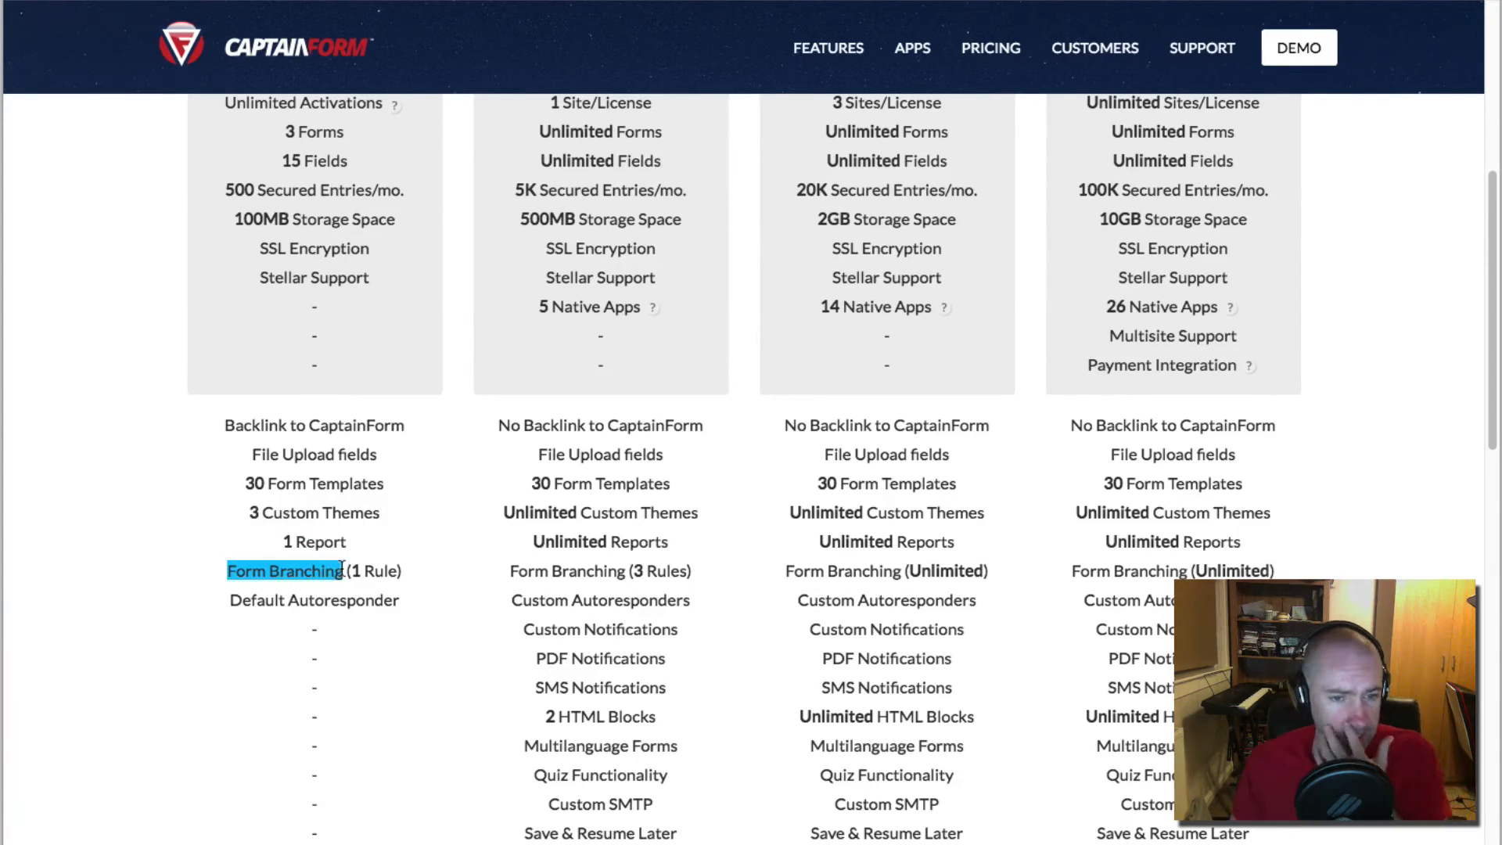
drag(345, 544, 278, 541)
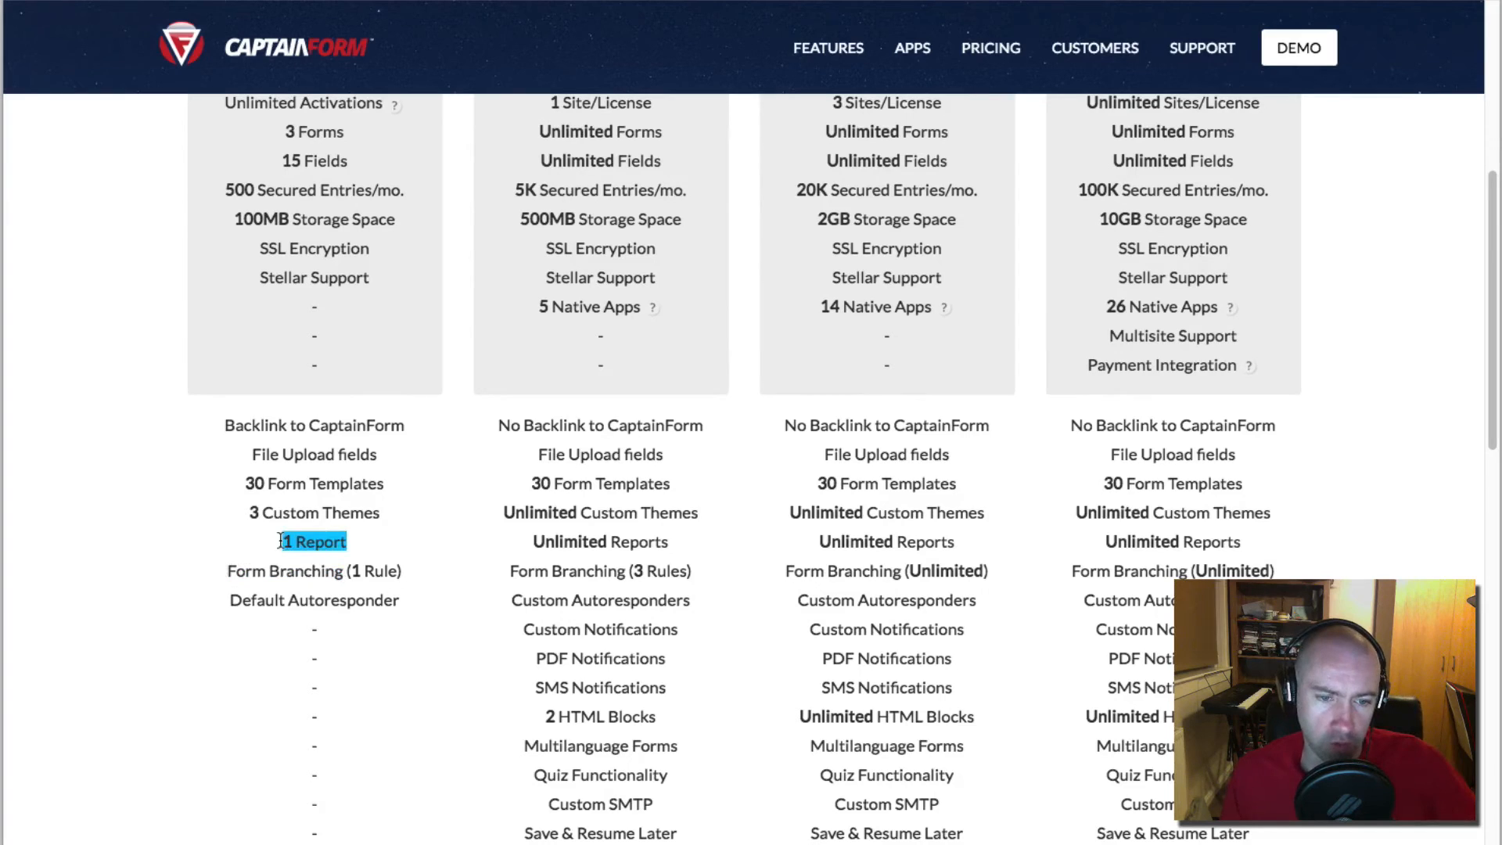
drag(227, 604, 402, 602)
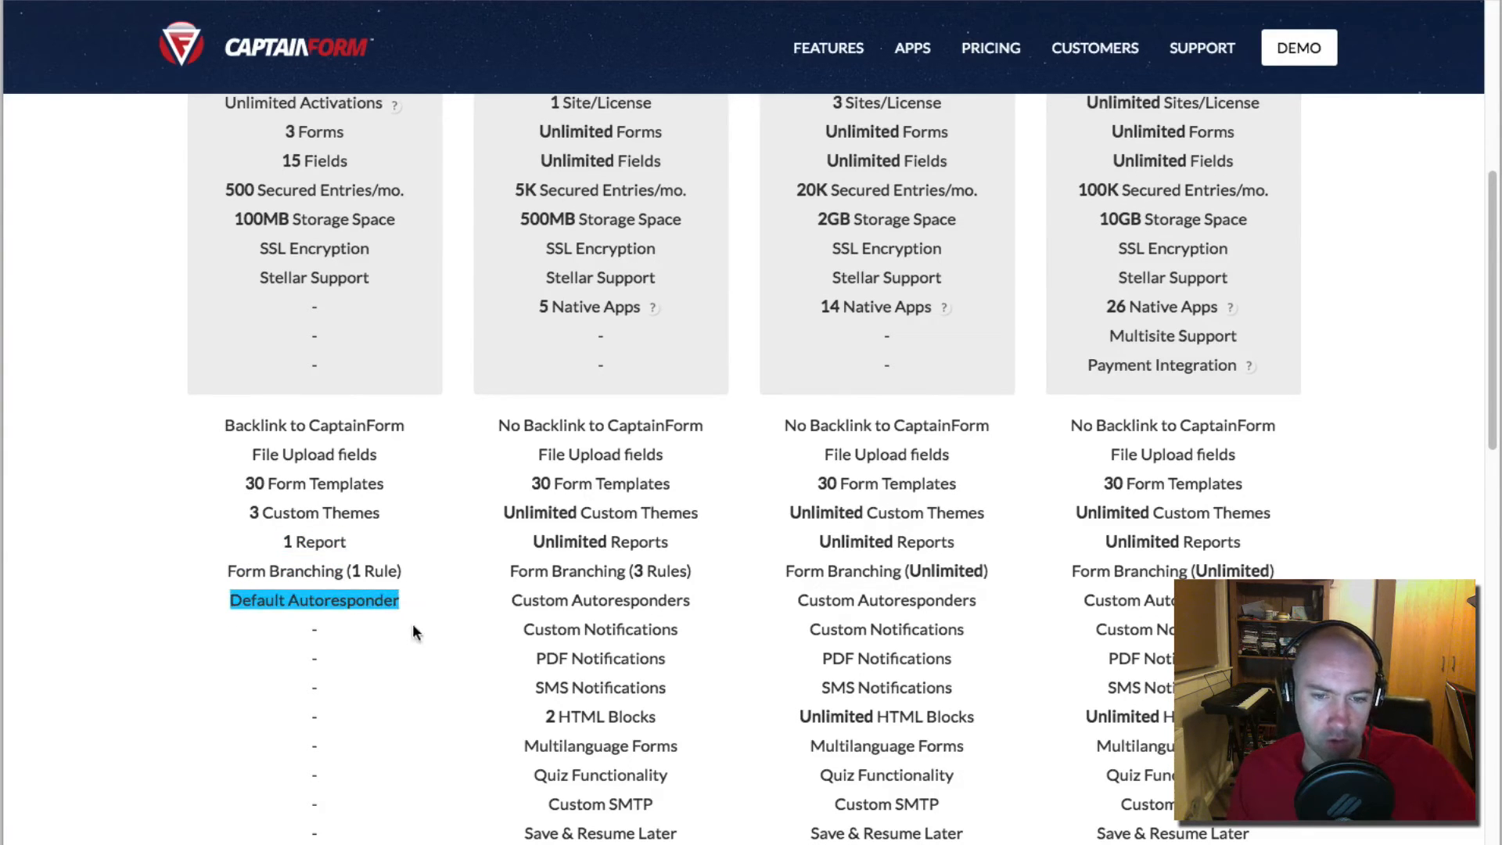
Step: Examine the Apprentice plan's extra features, from HTML blocks and multilanguage forms to save and resume, request for approval and password protection
scroll(694, 328, up, 3)
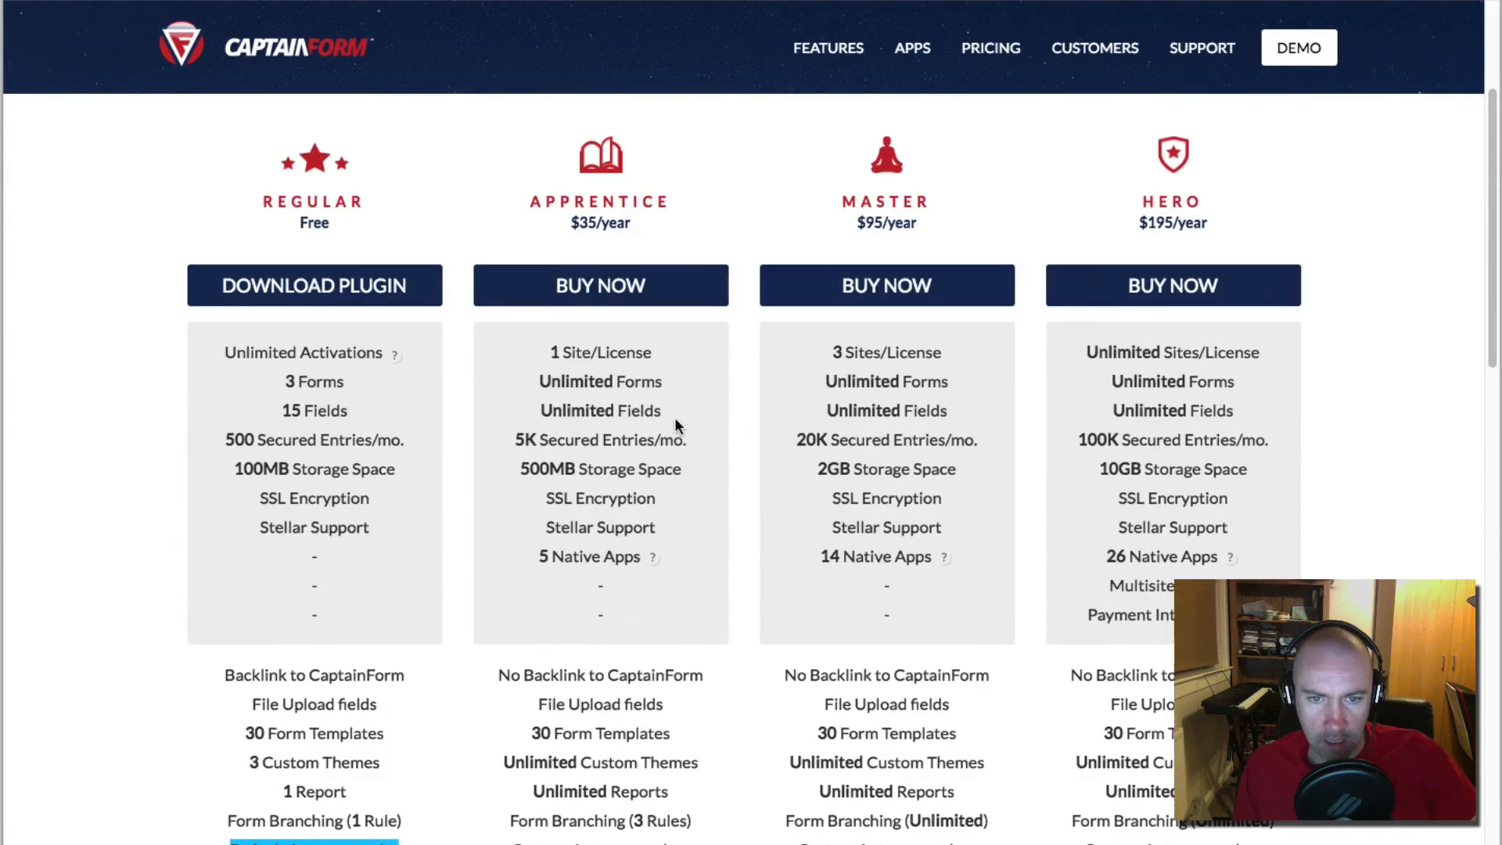
scroll(676, 422, down, 5)
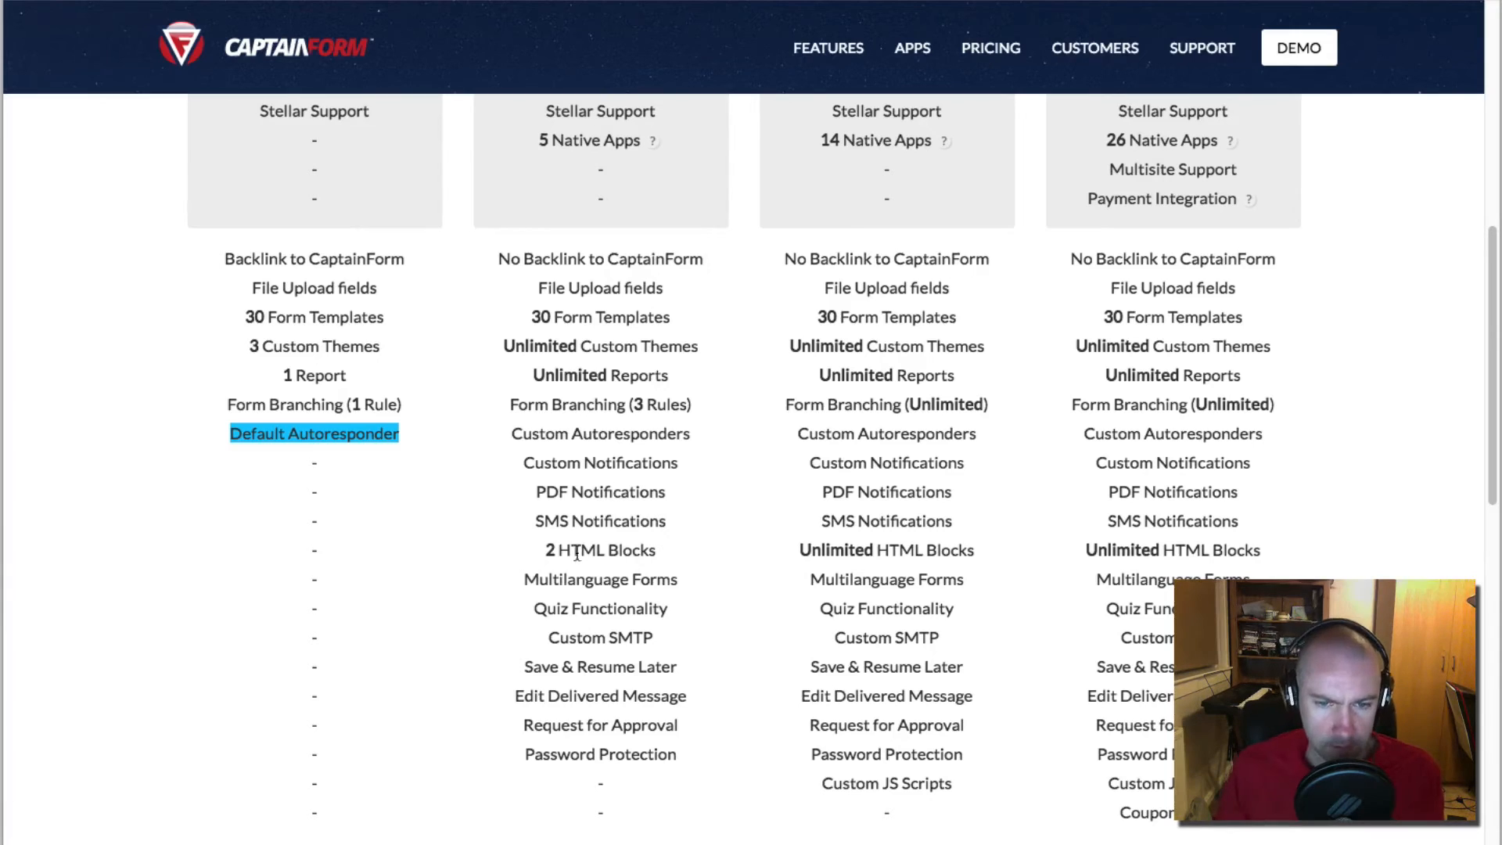
drag(547, 550, 656, 553)
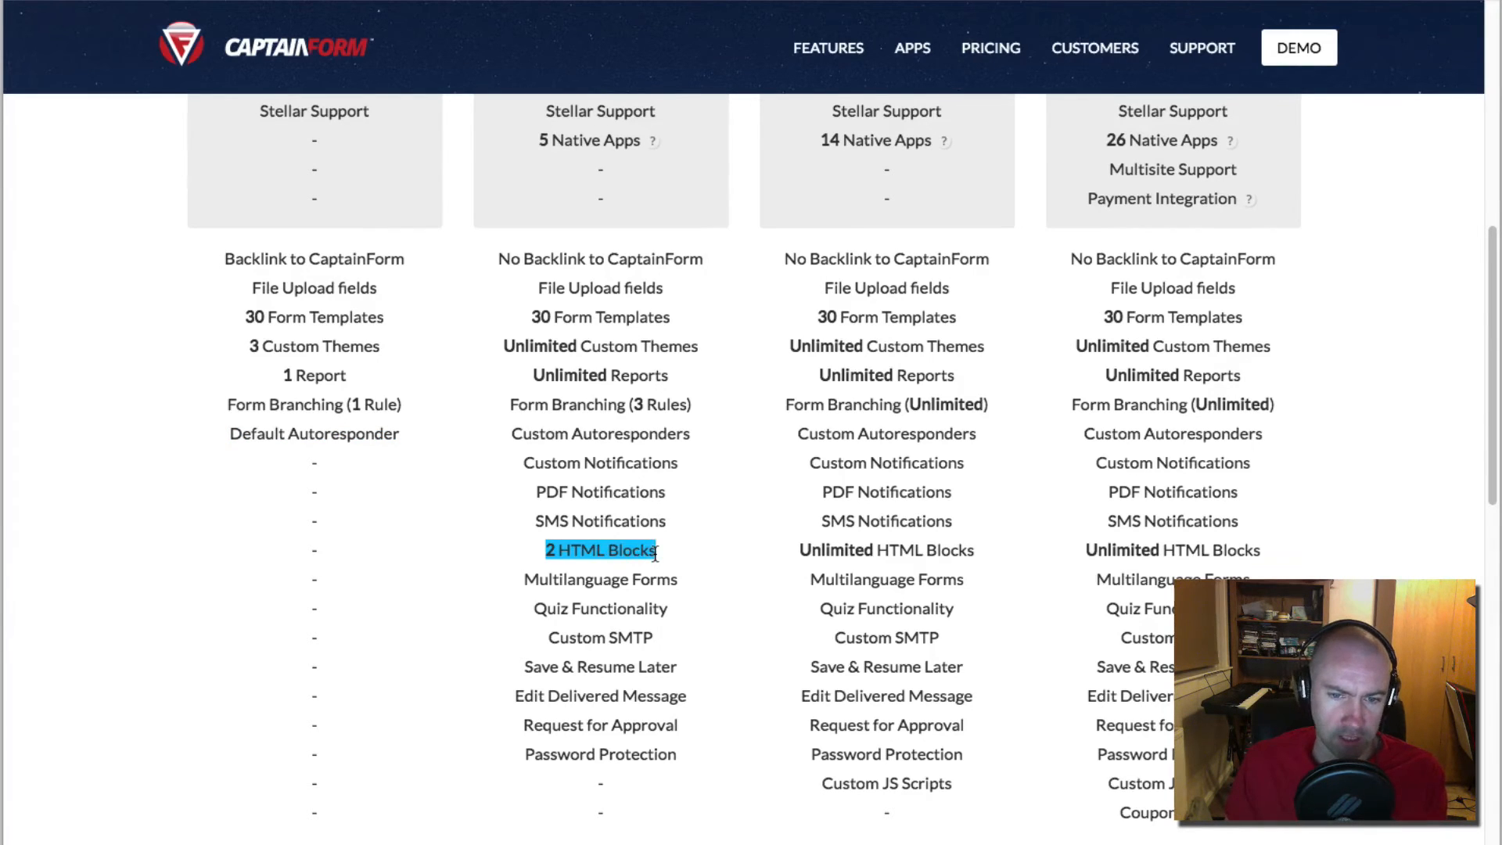
scroll(874, 574, up, 1)
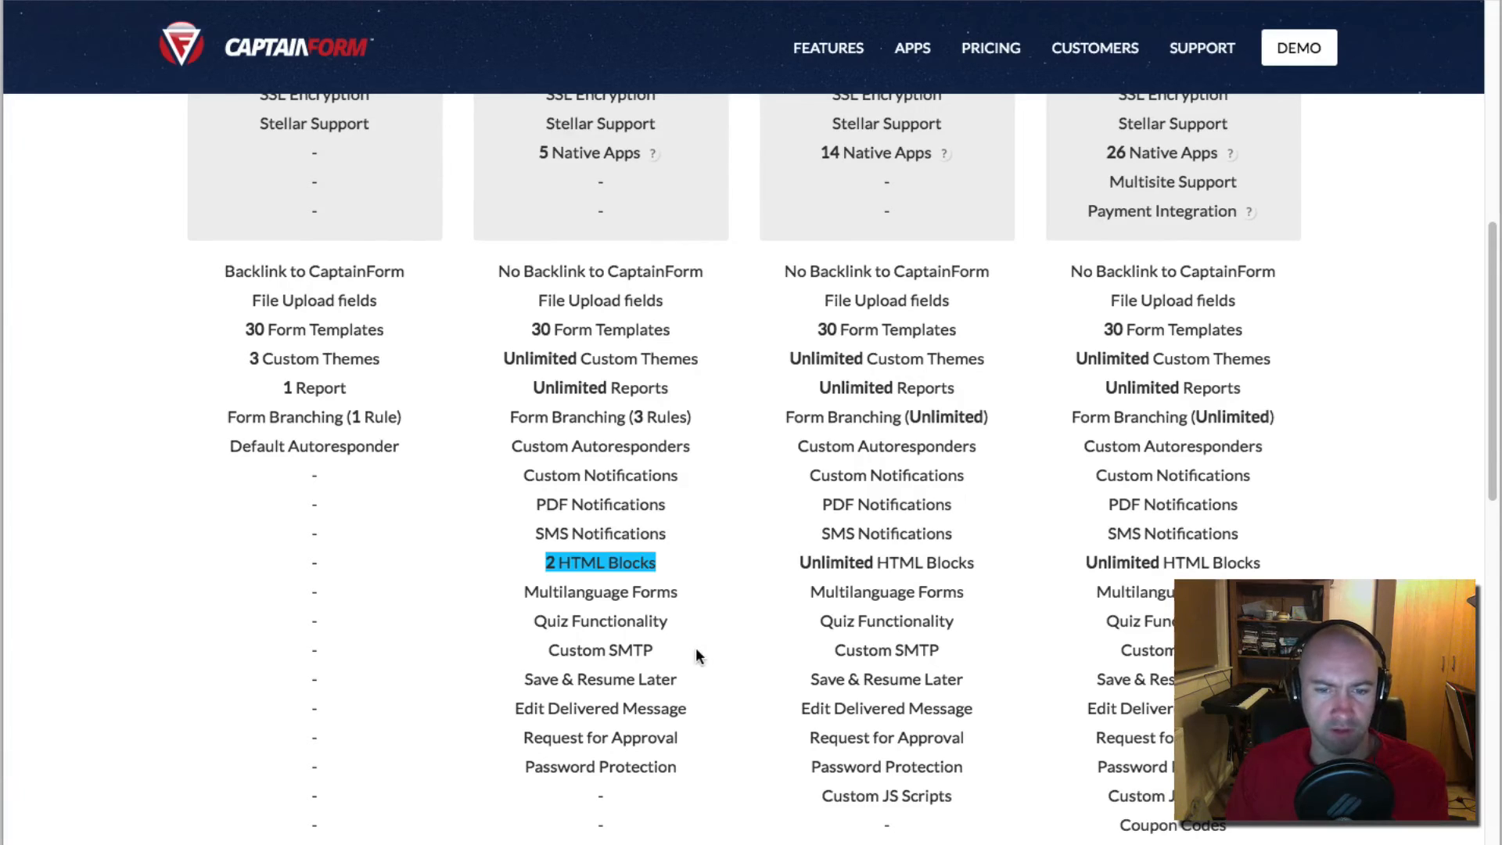
drag(522, 592, 678, 592)
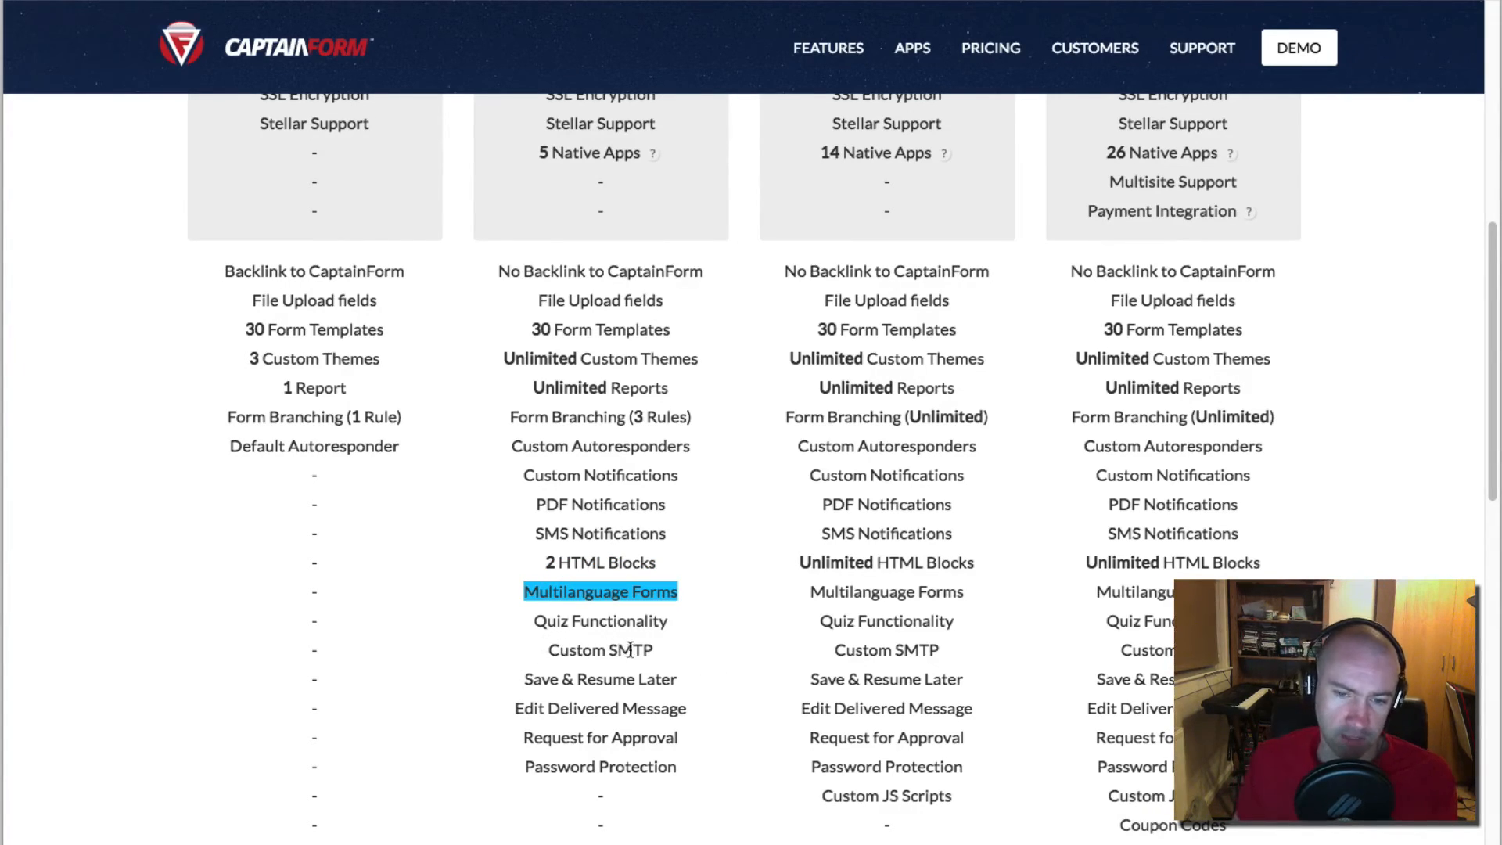
drag(526, 679, 690, 680)
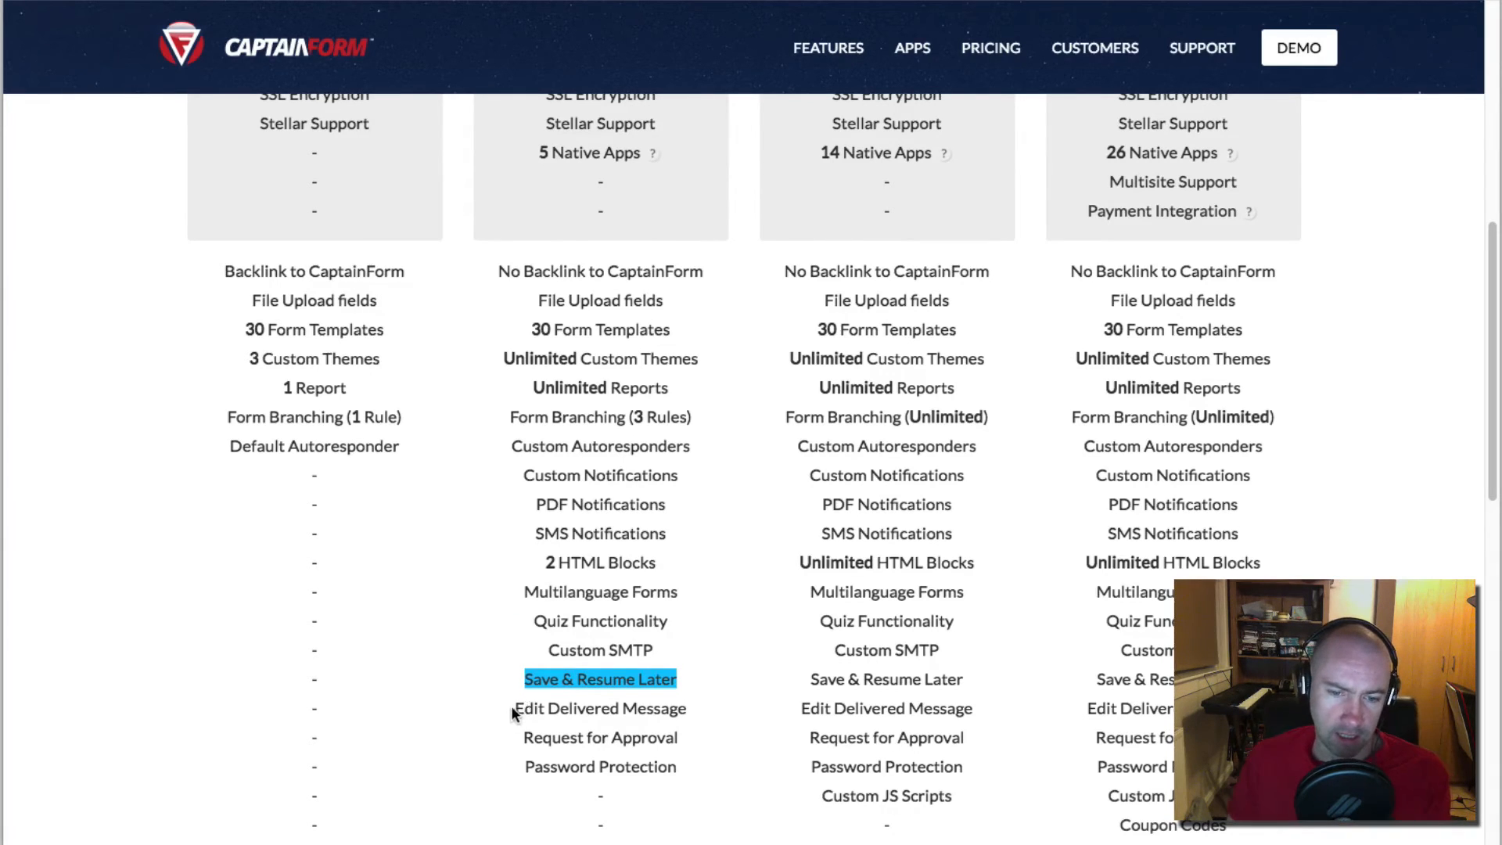
drag(513, 707, 691, 709)
click(527, 738)
drag(527, 738, 681, 737)
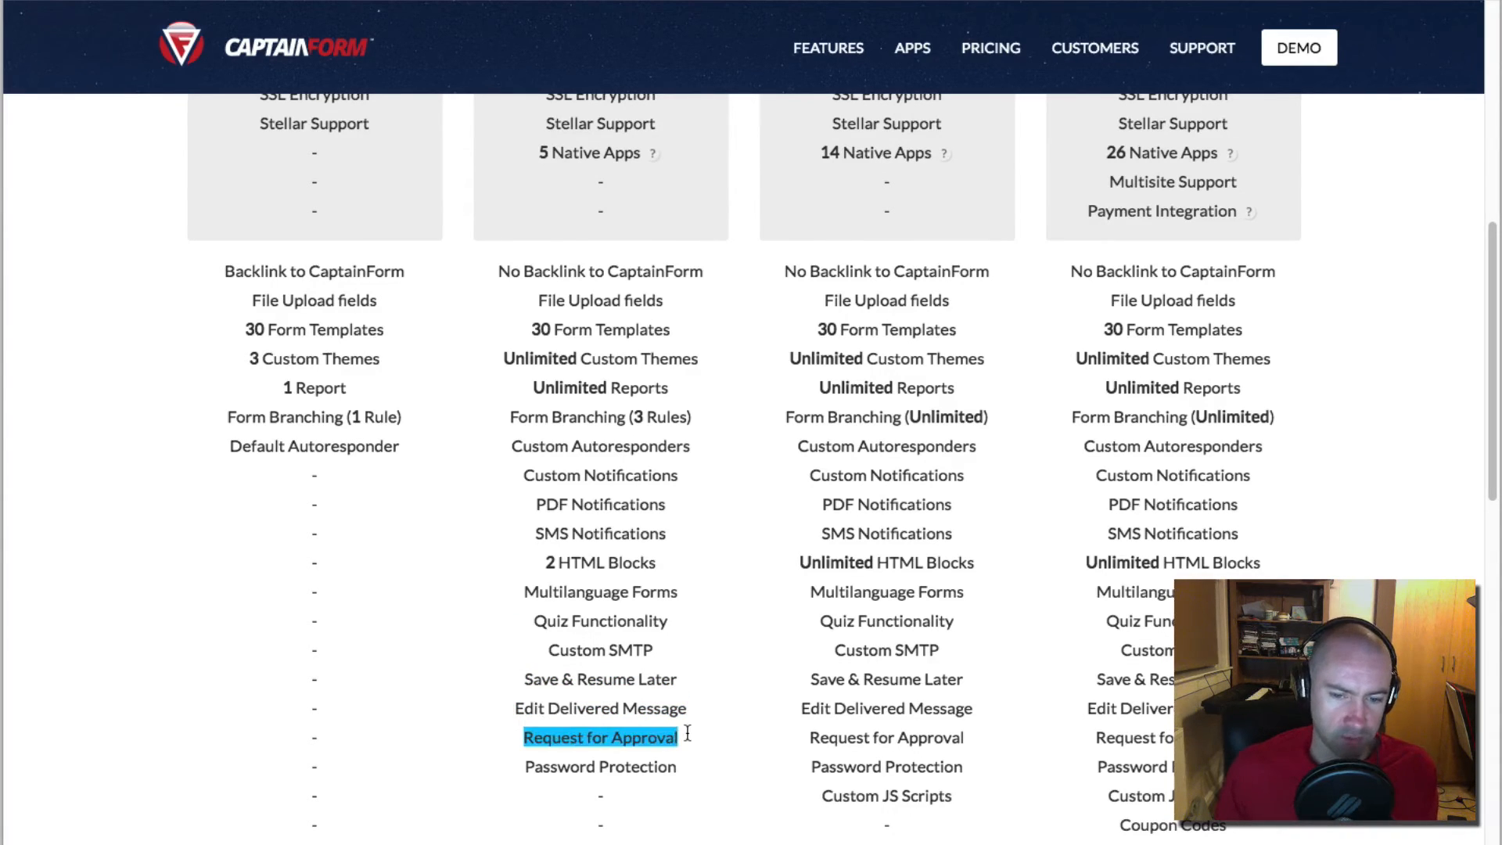
drag(527, 766, 682, 766)
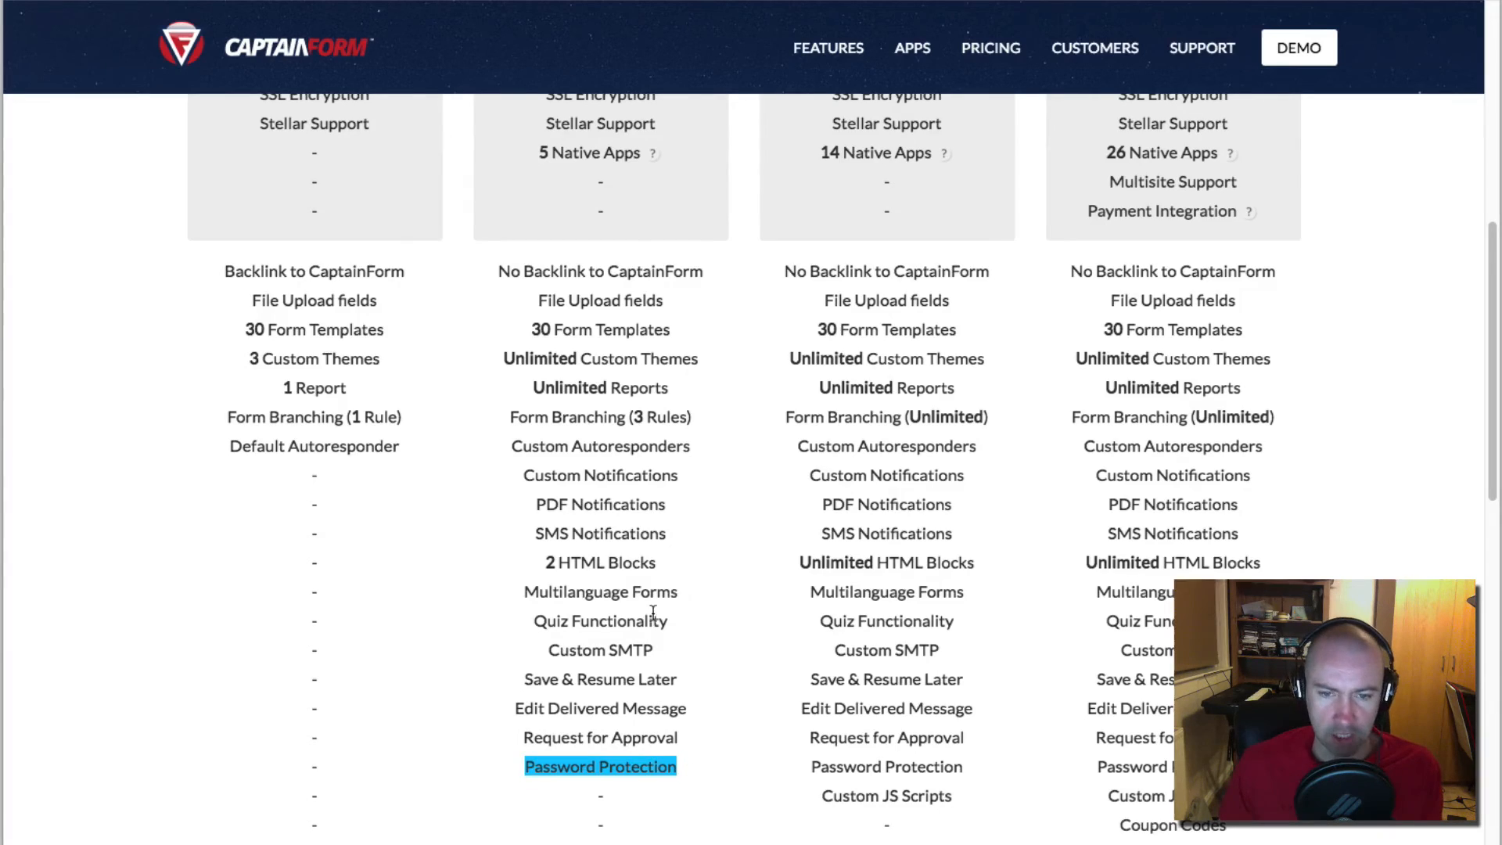
Step: Check the Apprentice plan's storage space and view which native apps it includes
scroll(651, 607, up, 3)
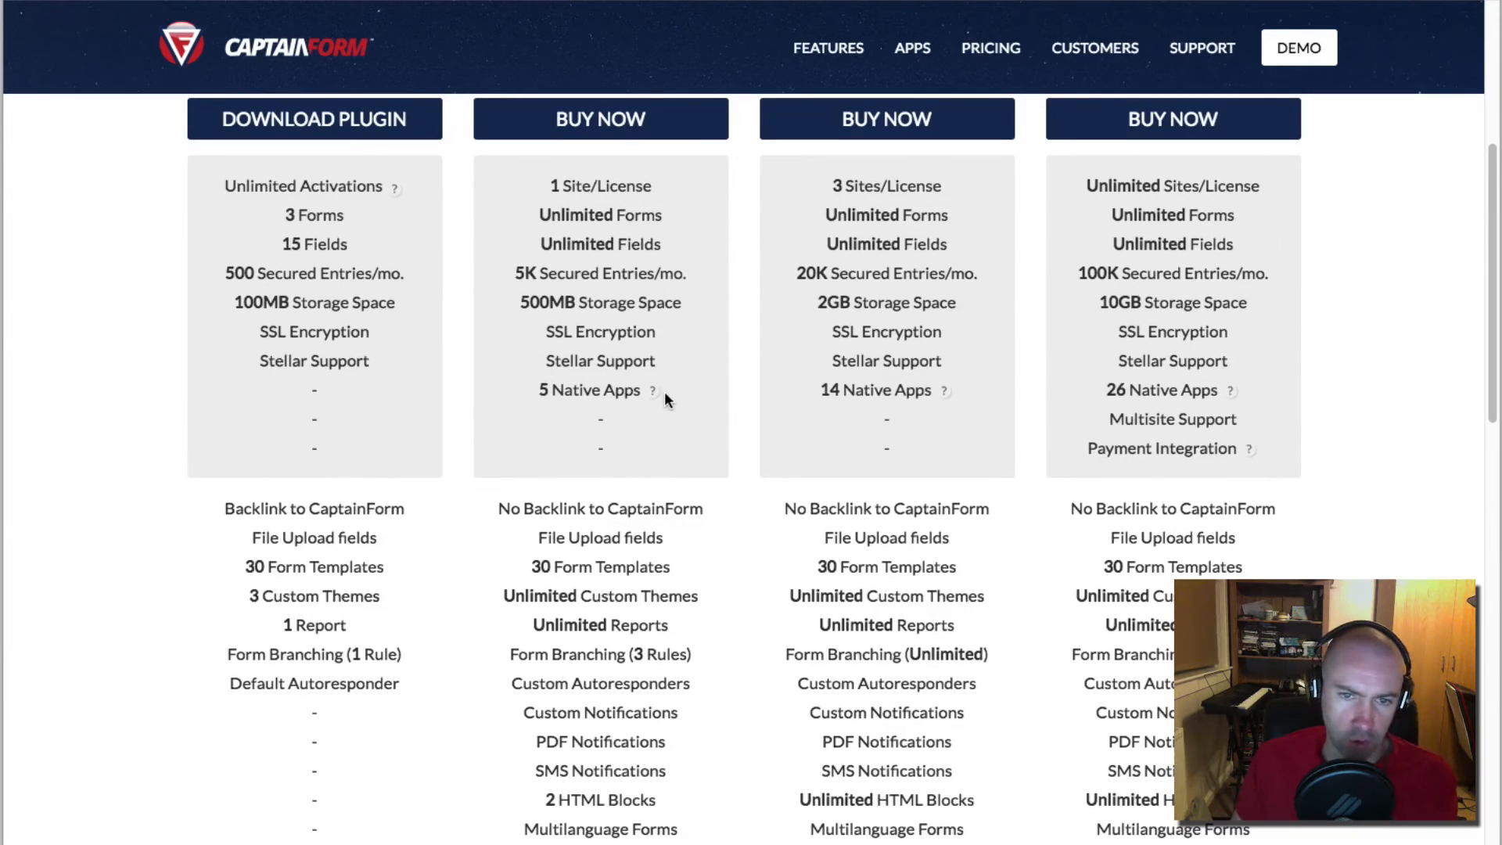
drag(519, 300, 603, 303)
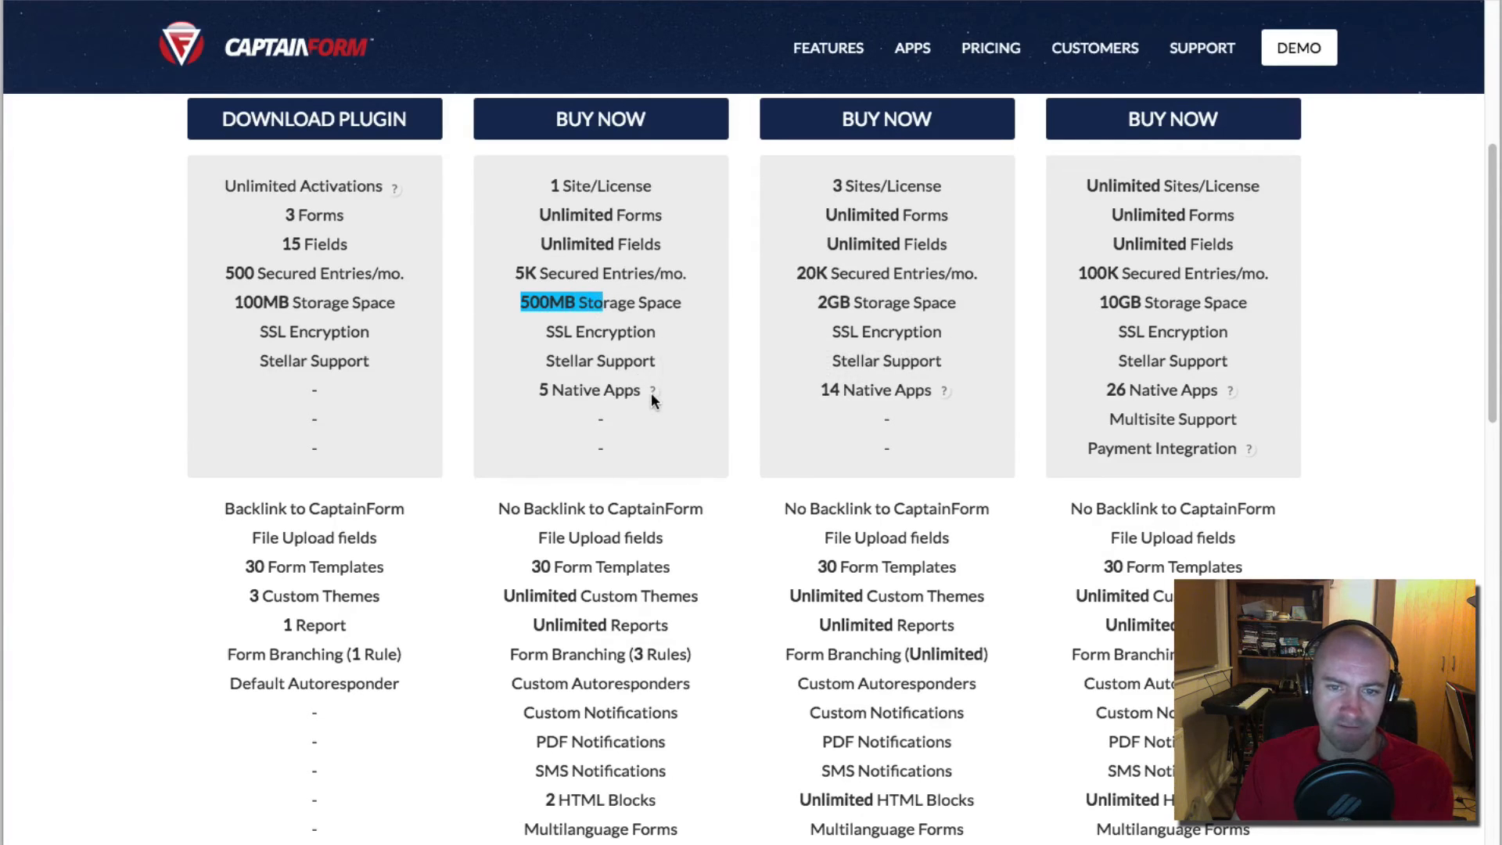
mouse_move(651, 388)
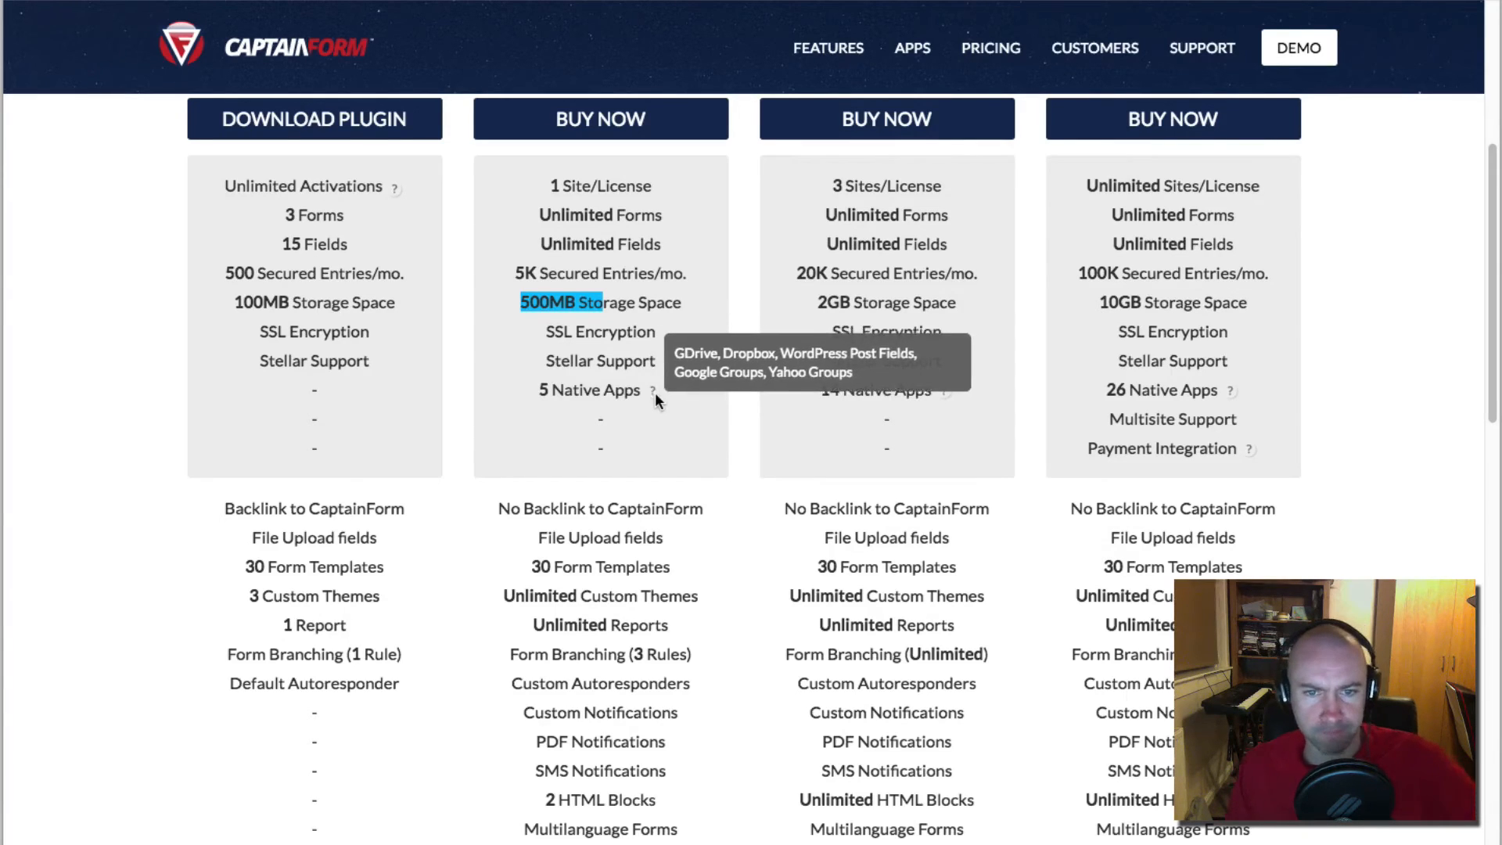
Step: Examine the Master plan's site allowance, monthly secured entries, storage space and native apps
scroll(655, 392, up, 2)
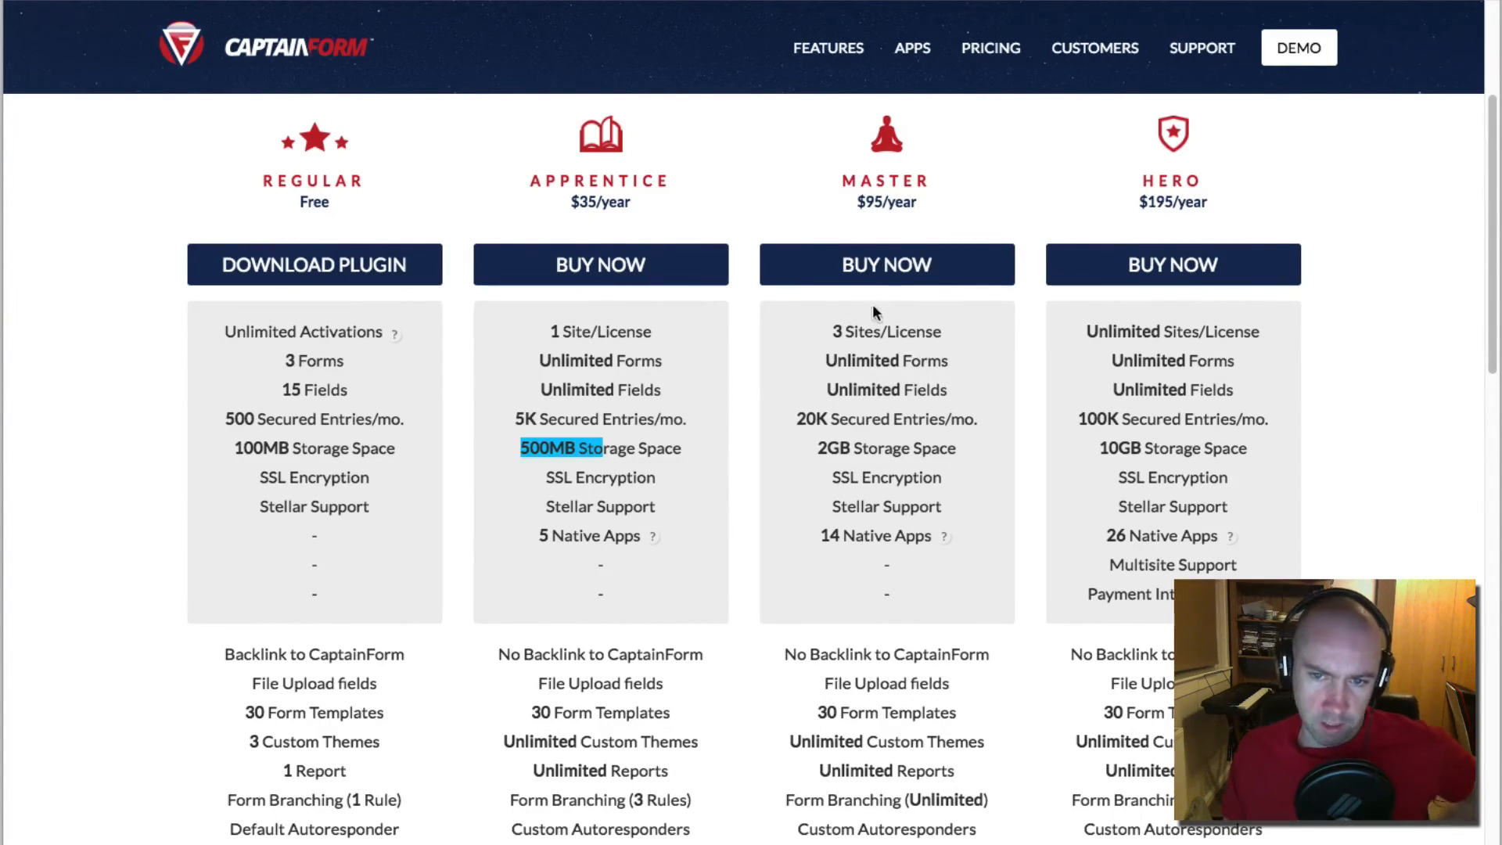
drag(841, 332, 872, 330)
drag(795, 420, 944, 418)
click(802, 446)
drag(803, 447, 851, 452)
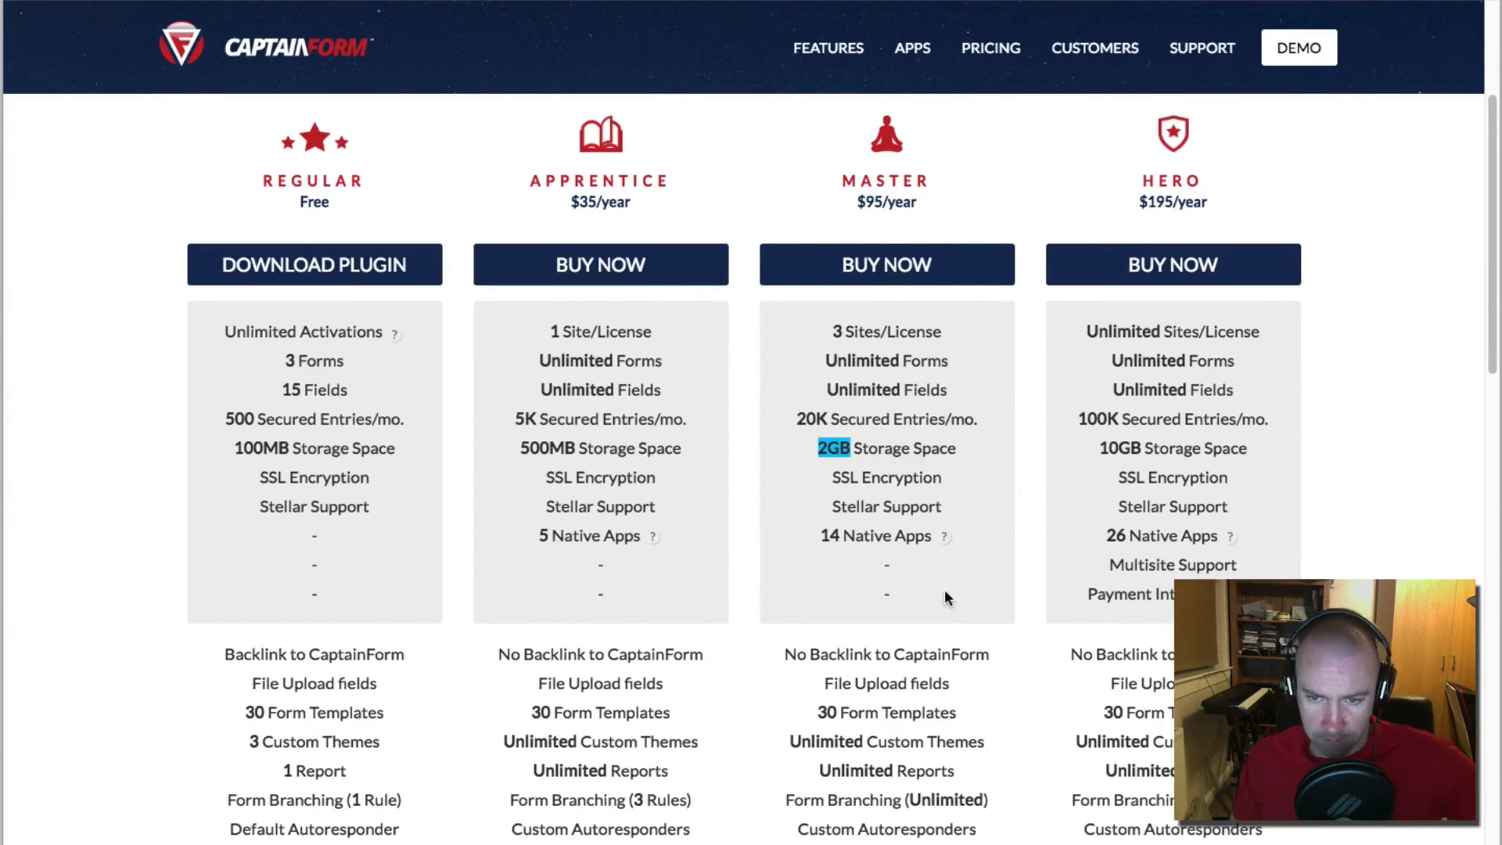
mouse_move(943, 537)
Step: Compare form branching between the Apprentice and Master plans and review Master's HTML blocks and custom JS scripts
scroll(945, 537, down, 6)
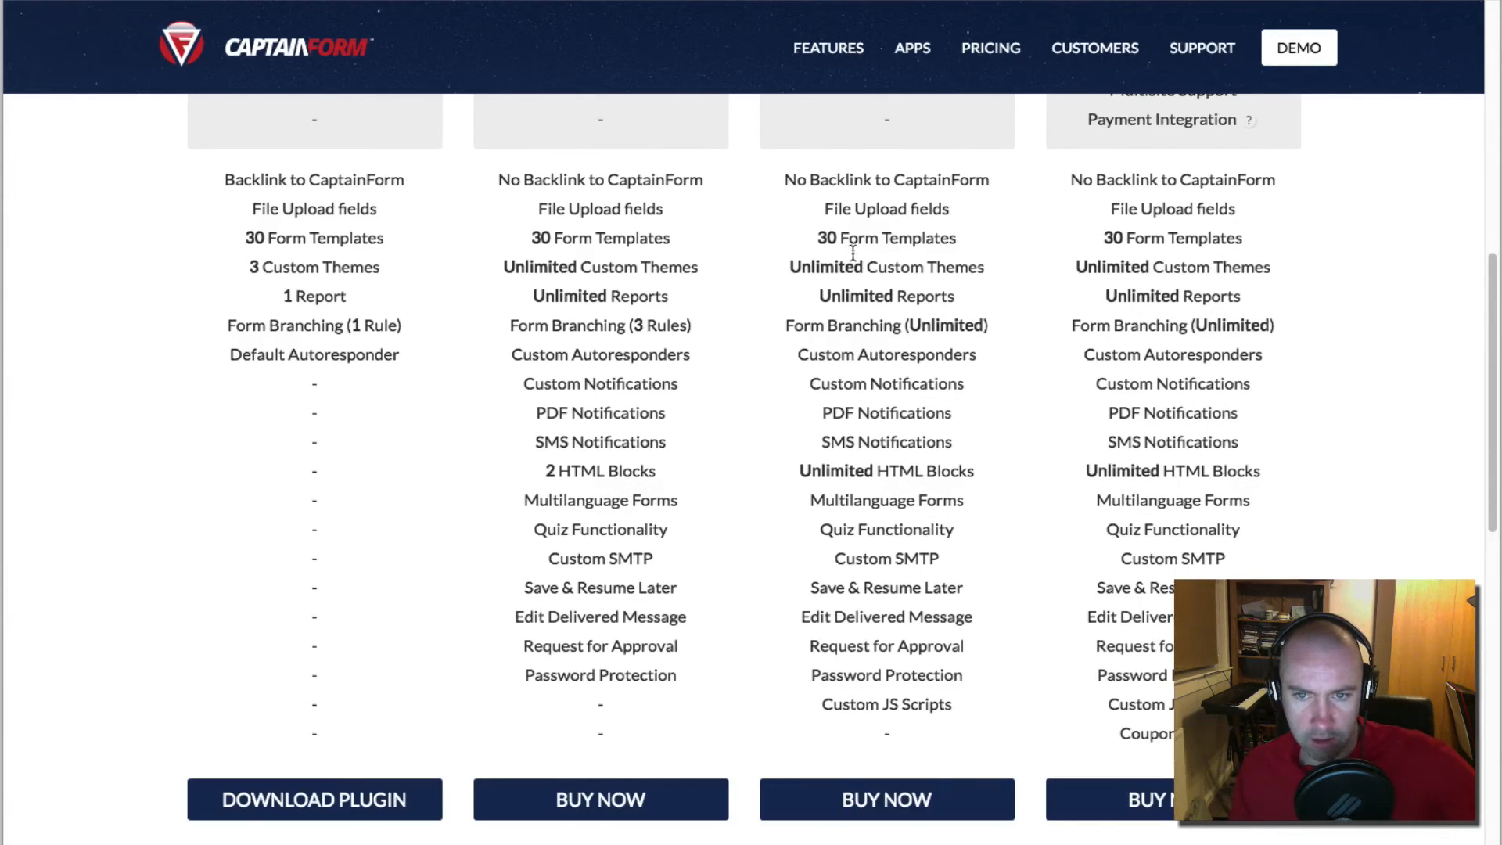
drag(587, 323, 713, 324)
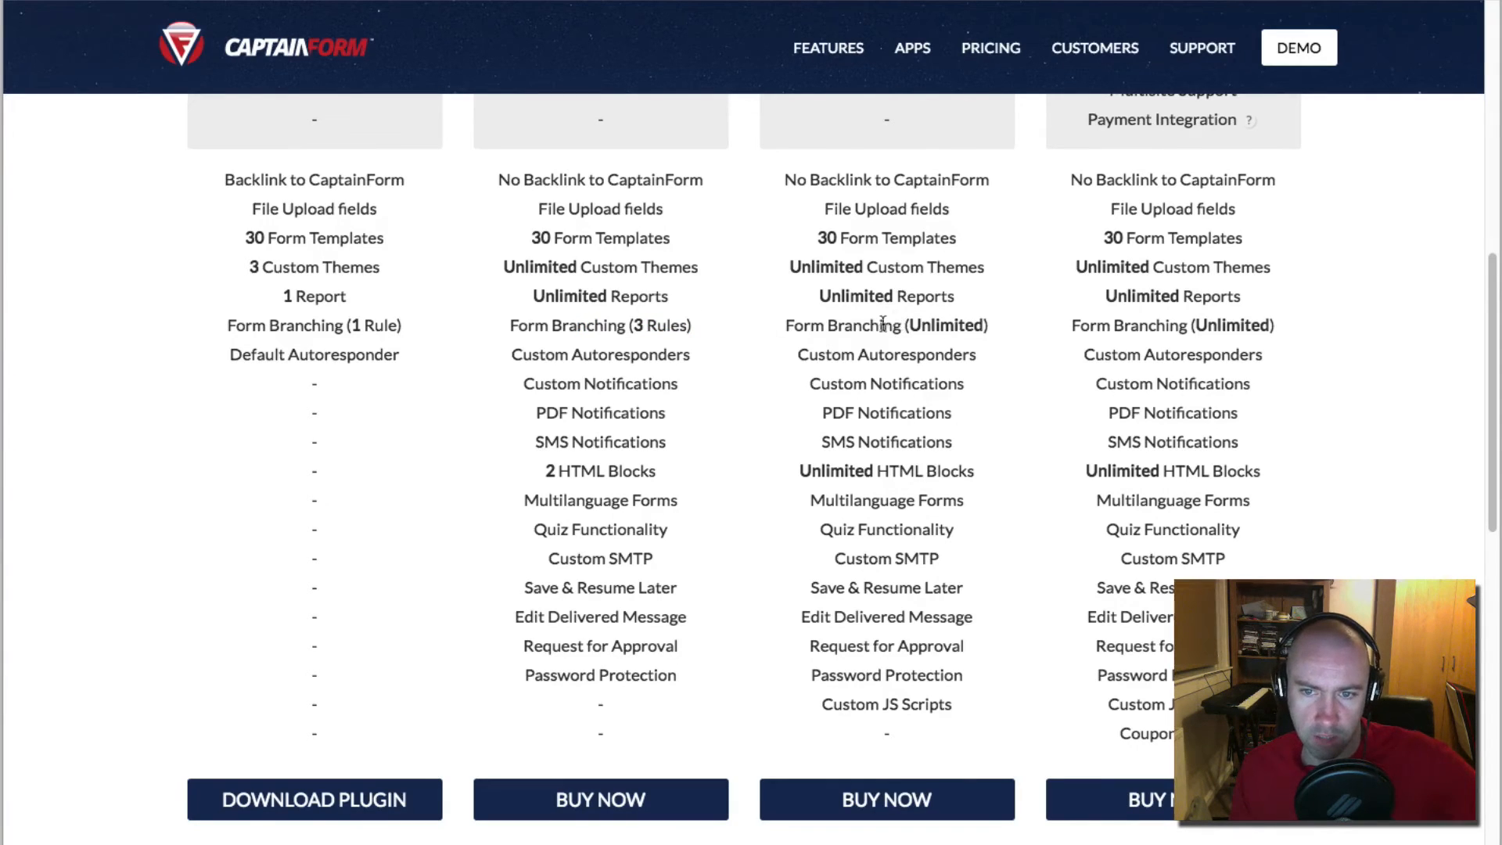
drag(885, 323, 999, 325)
drag(811, 470, 968, 470)
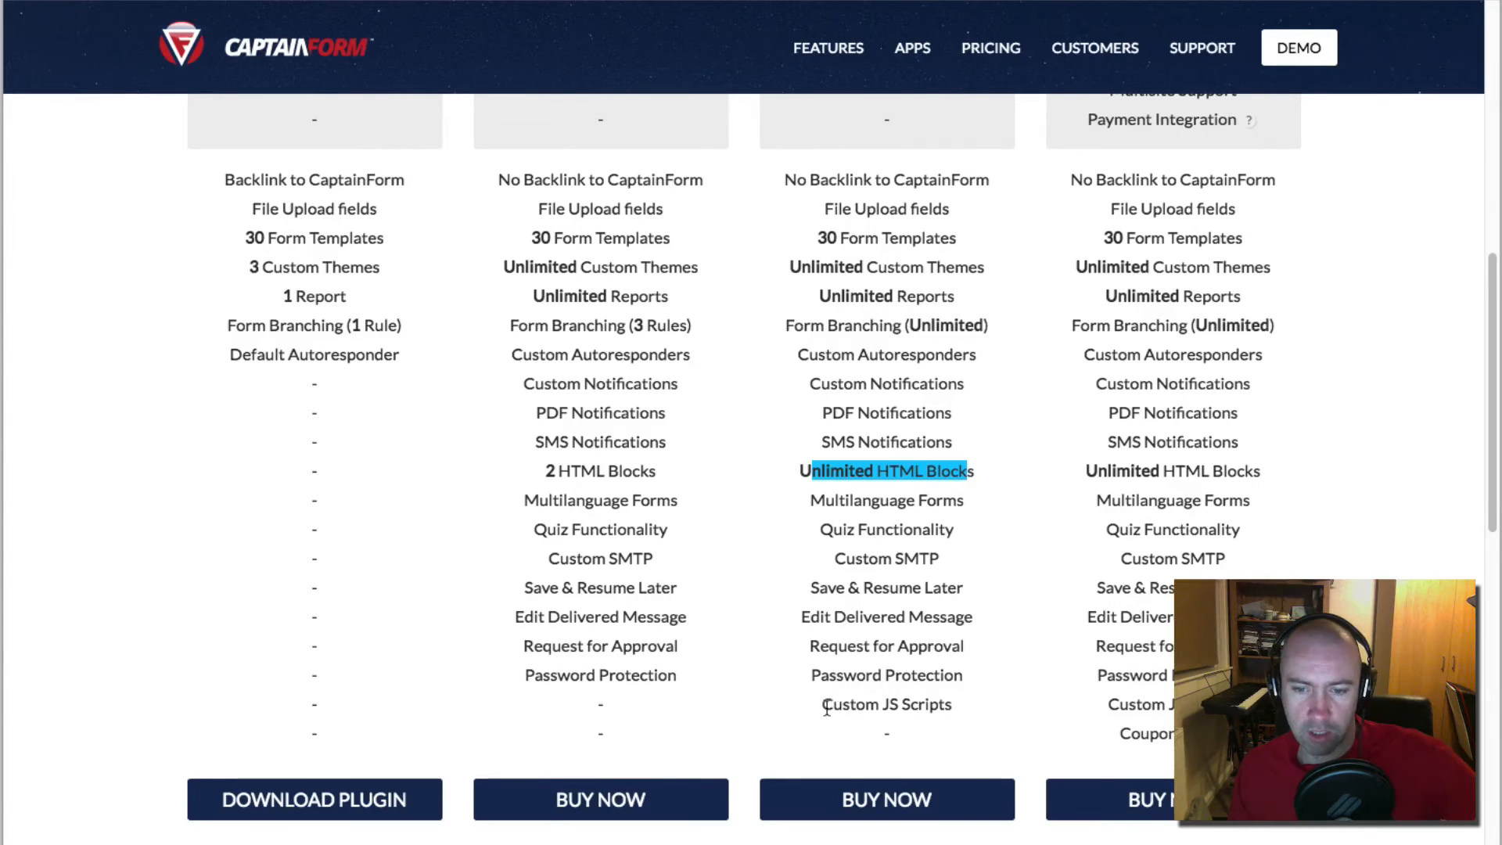
drag(823, 705, 952, 703)
Step: Examine the Hero plan's storage space, native apps, multisite support and payment integration
scroll(1017, 551, up, 5)
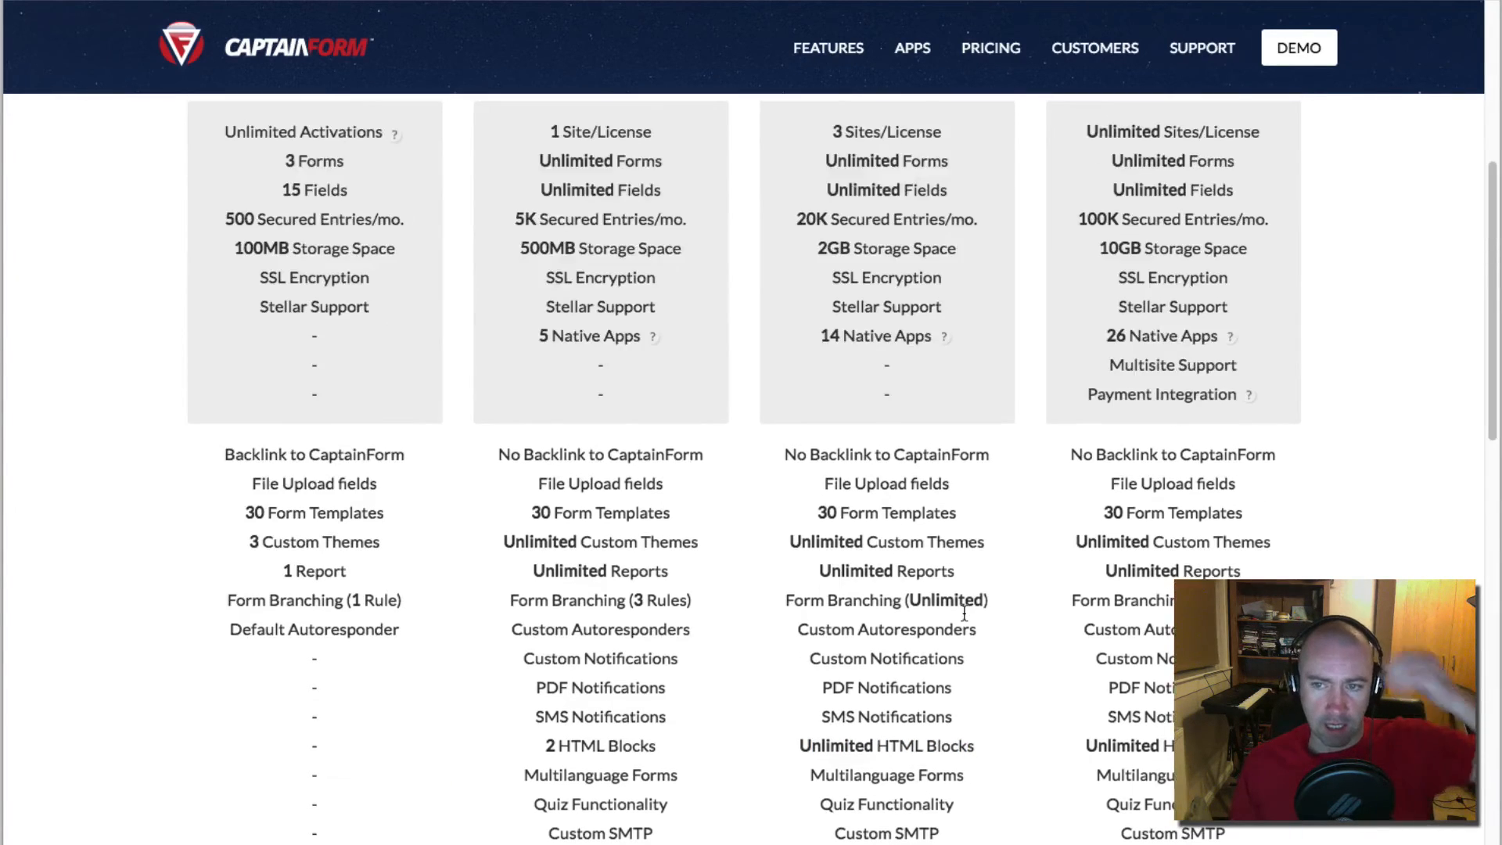
scroll(1017, 551, up, 1)
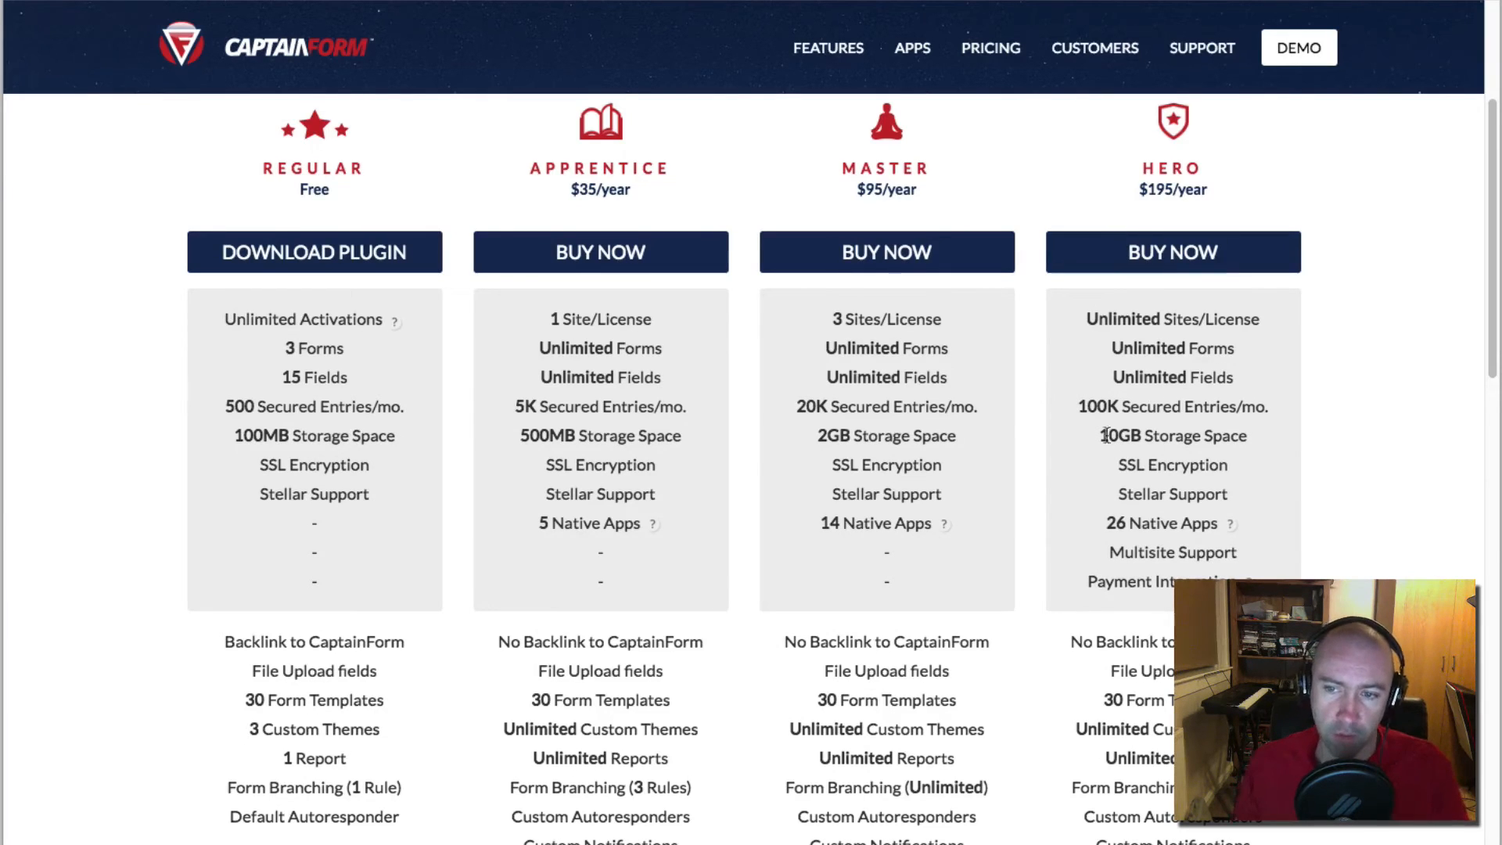
drag(1099, 435, 1154, 435)
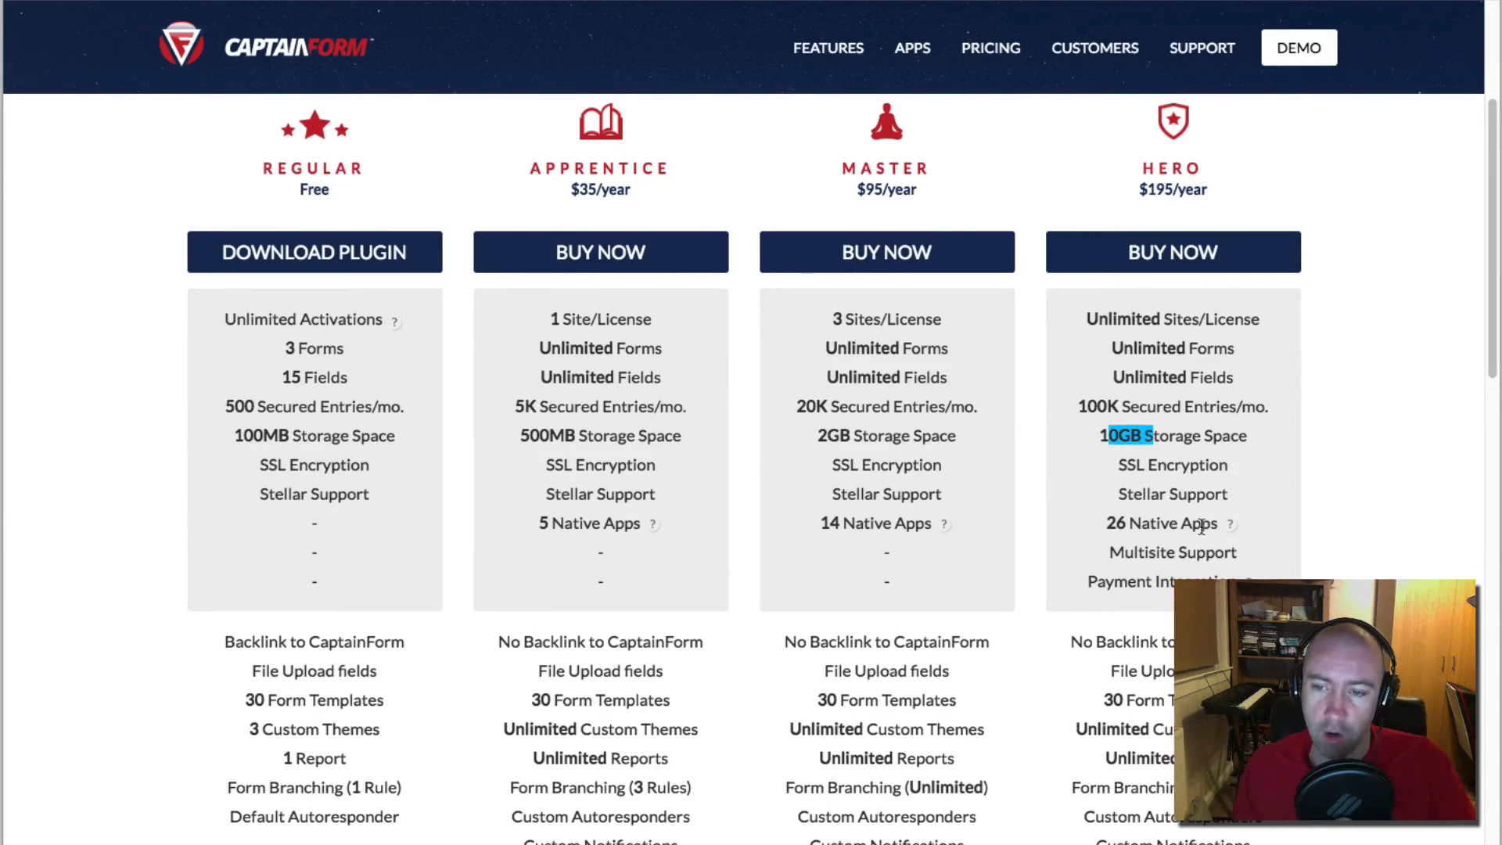
mouse_move(1228, 527)
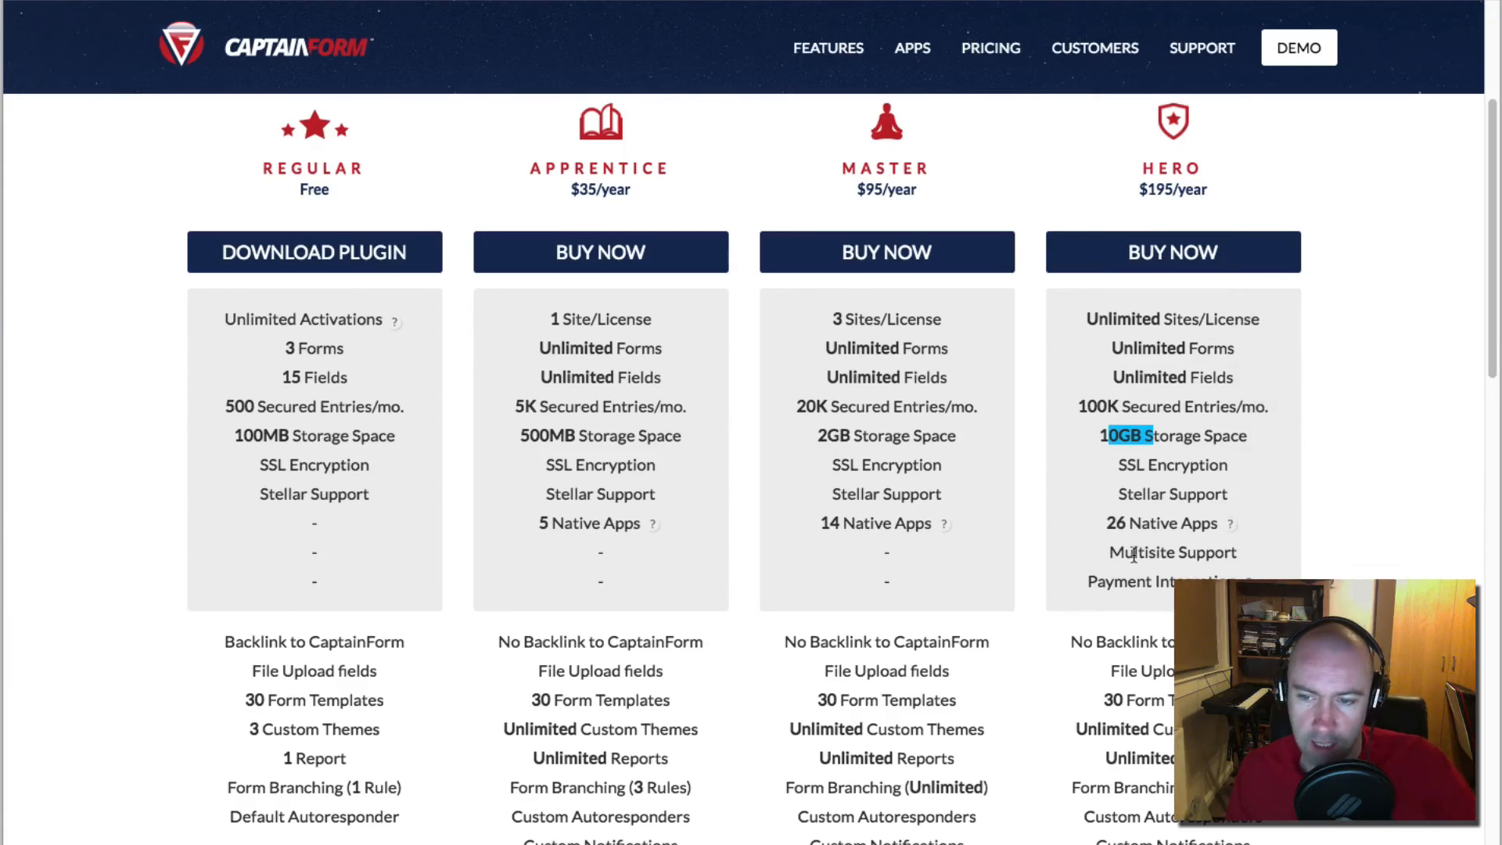
drag(1109, 552, 1250, 553)
drag(1088, 583, 1236, 583)
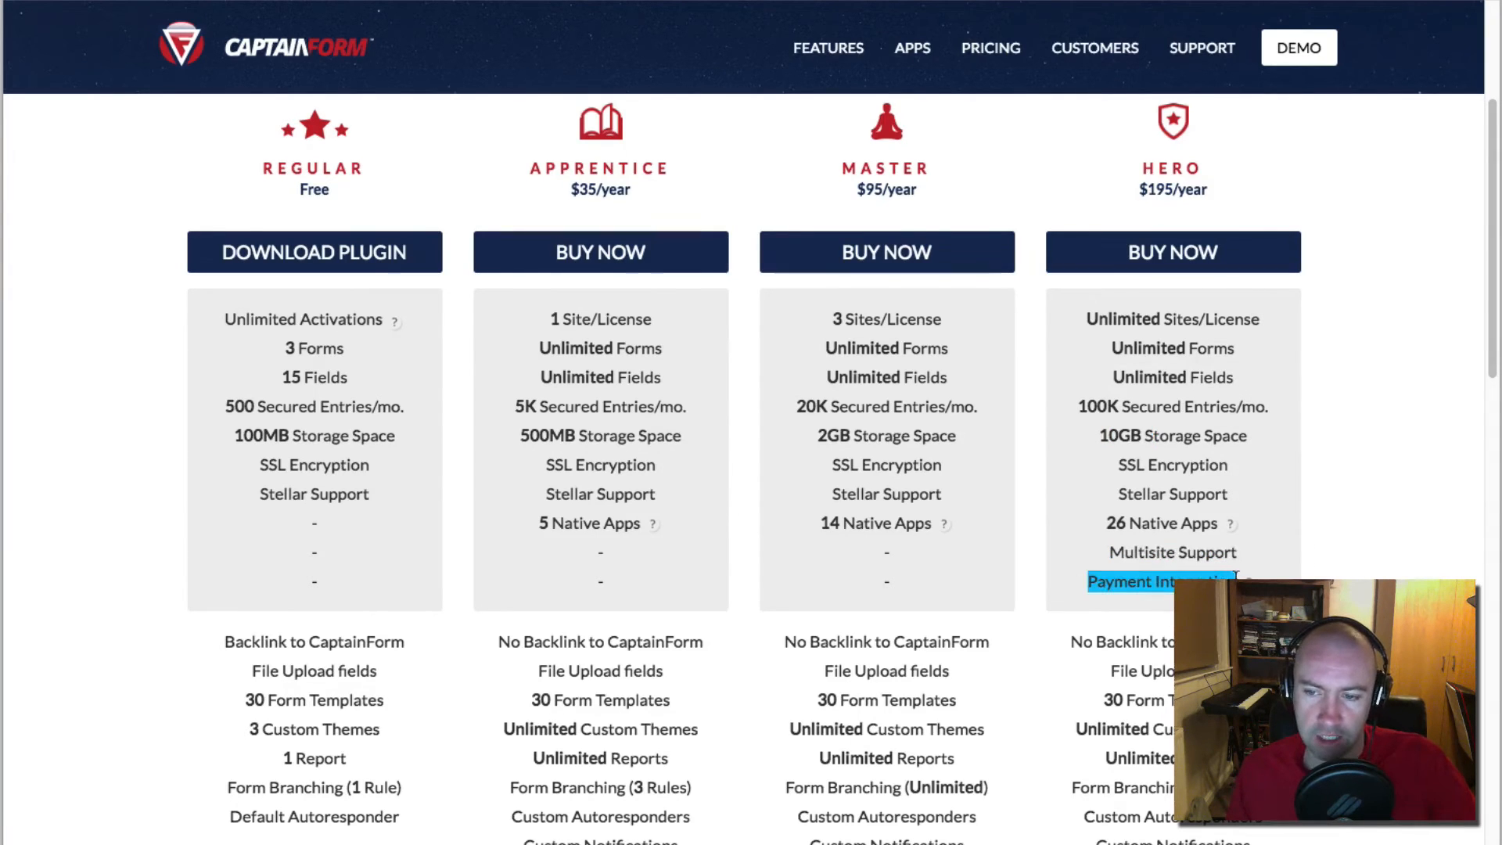
Step: Review the remaining feature rows of the pricing comparison down to the Hero plan's coupon codes
scroll(1205, 571, down, 4)
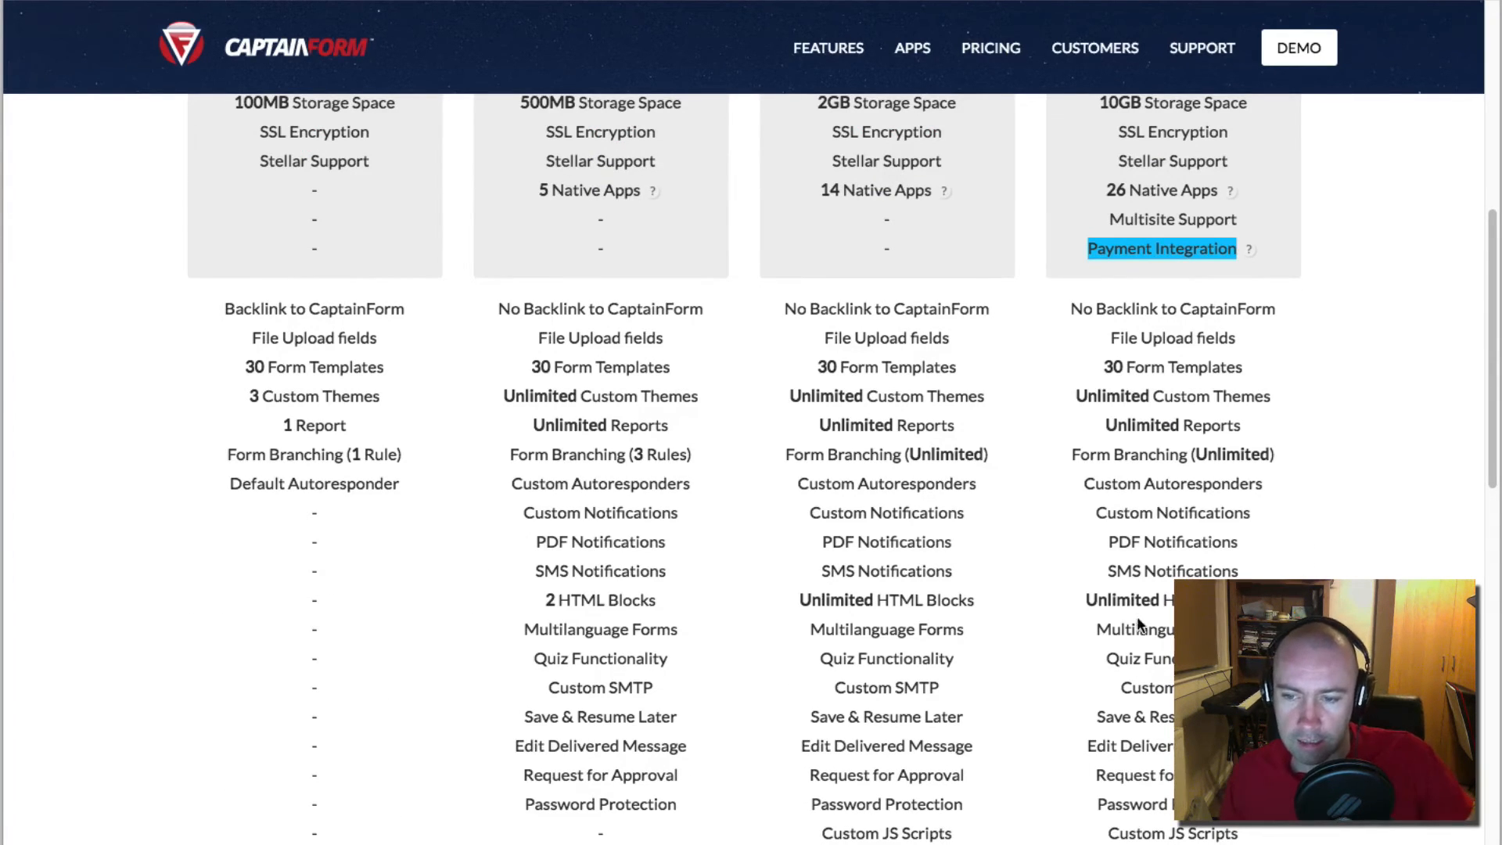
scroll(1247, 455, down, 7)
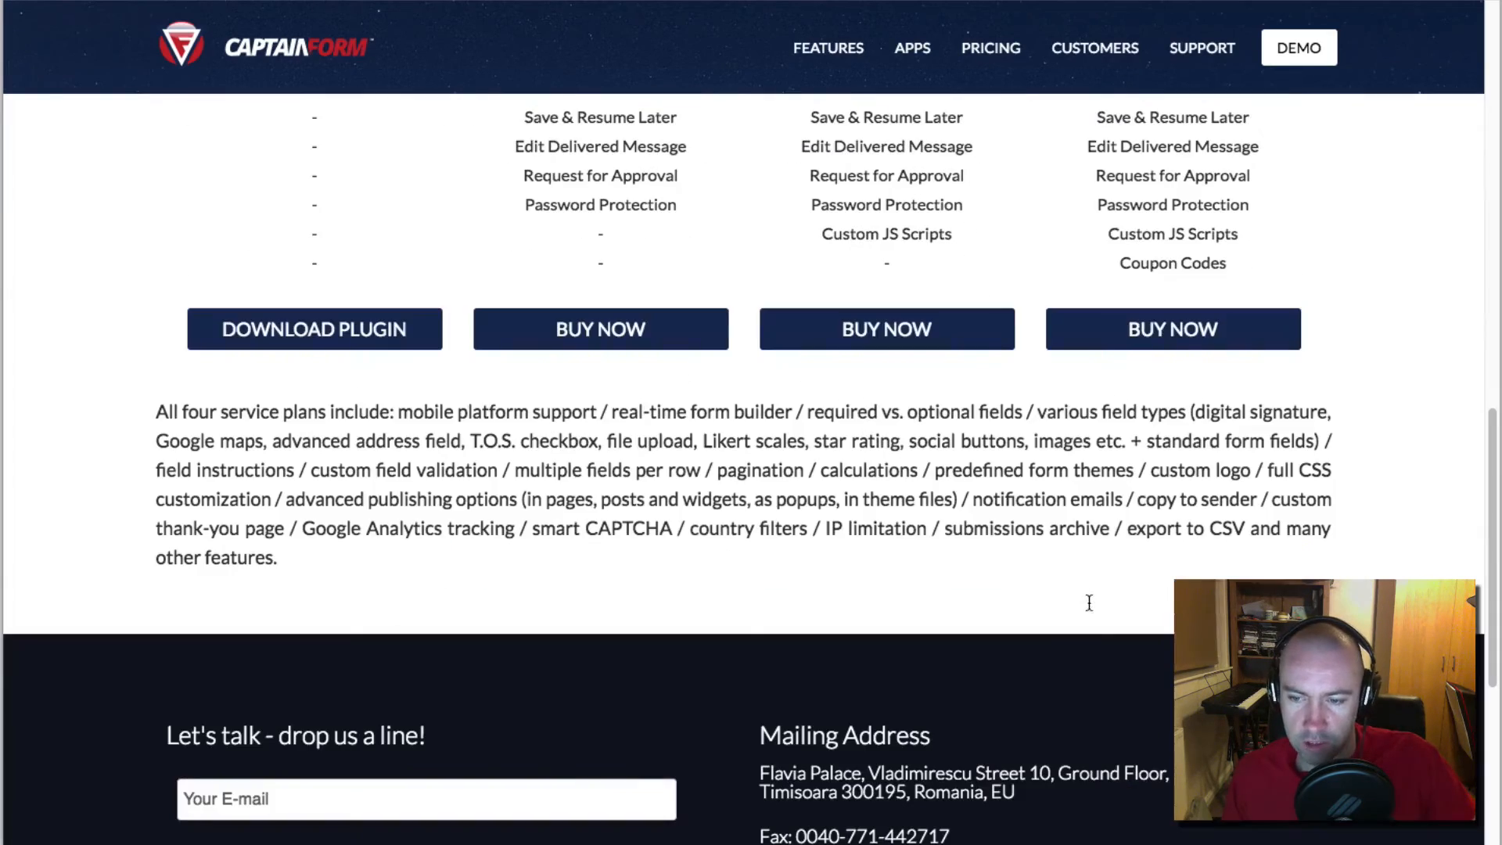
scroll(953, 594, up, 10)
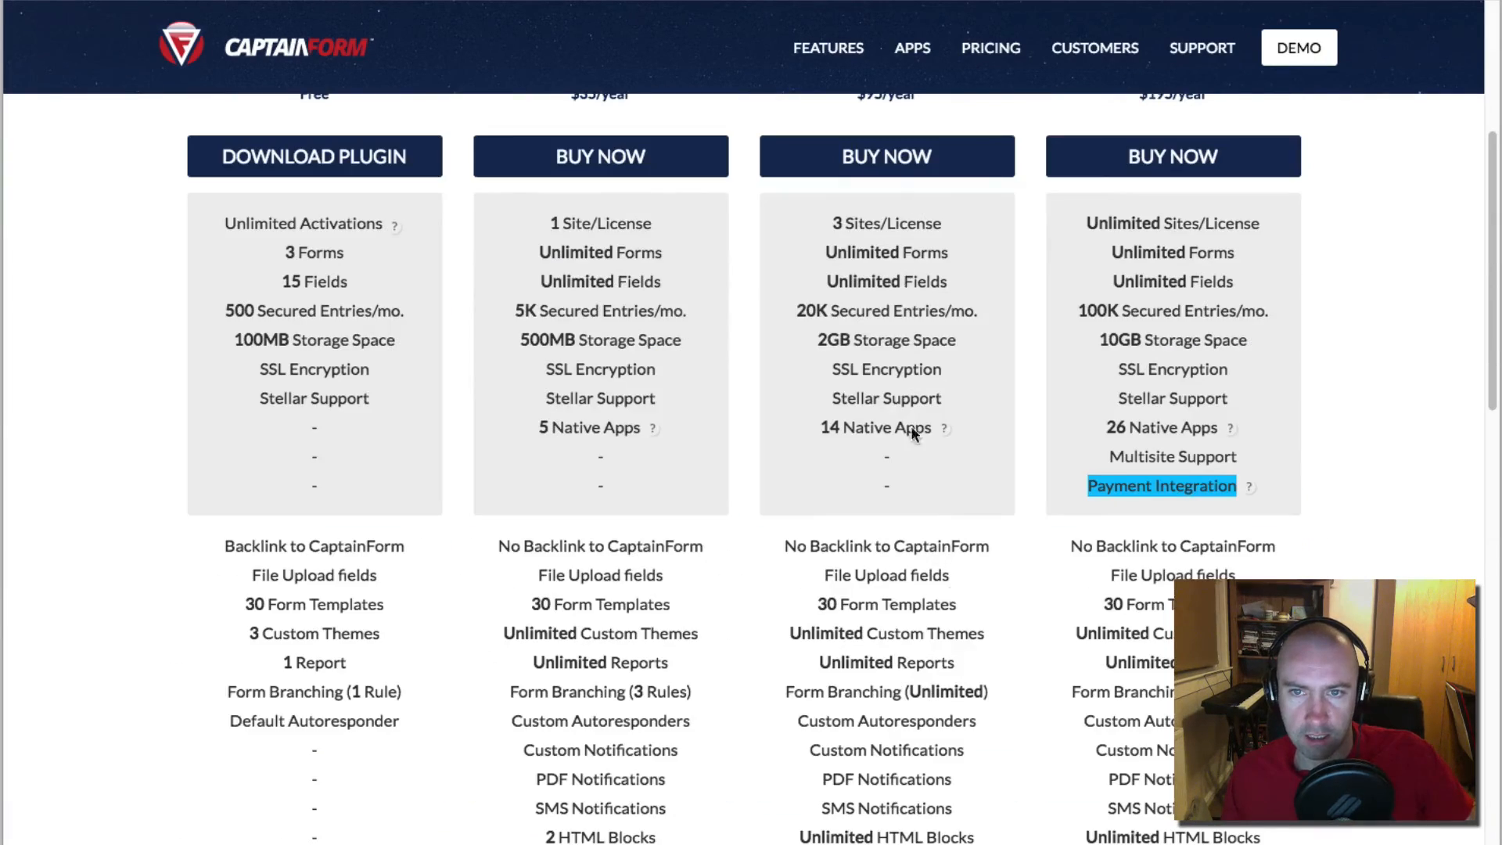
scroll(910, 425, up, 5)
scroll(969, 607, down, 7)
scroll(987, 607, down, 5)
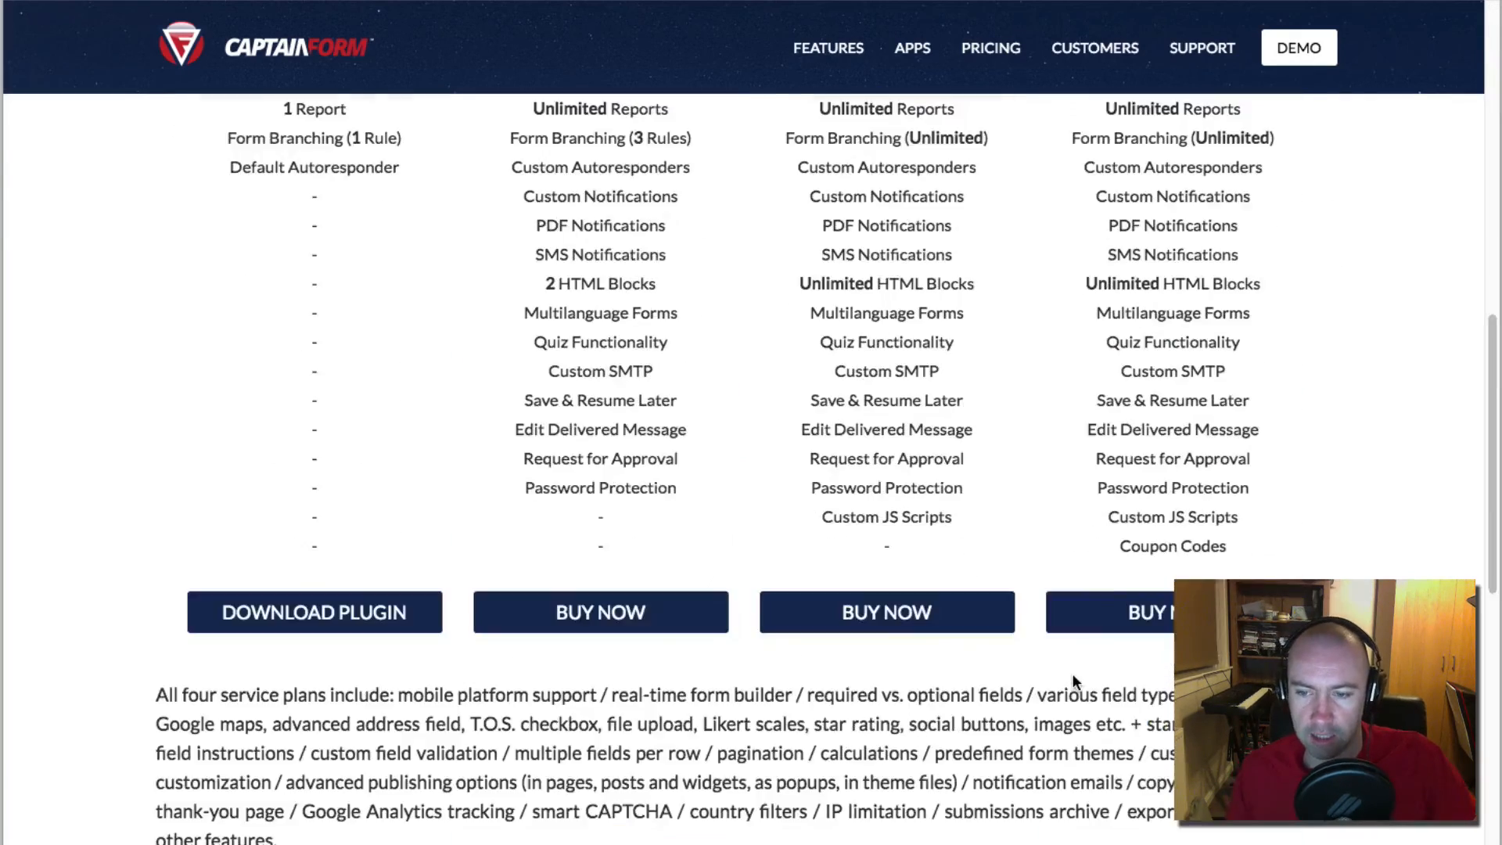
drag(1117, 545, 1243, 546)
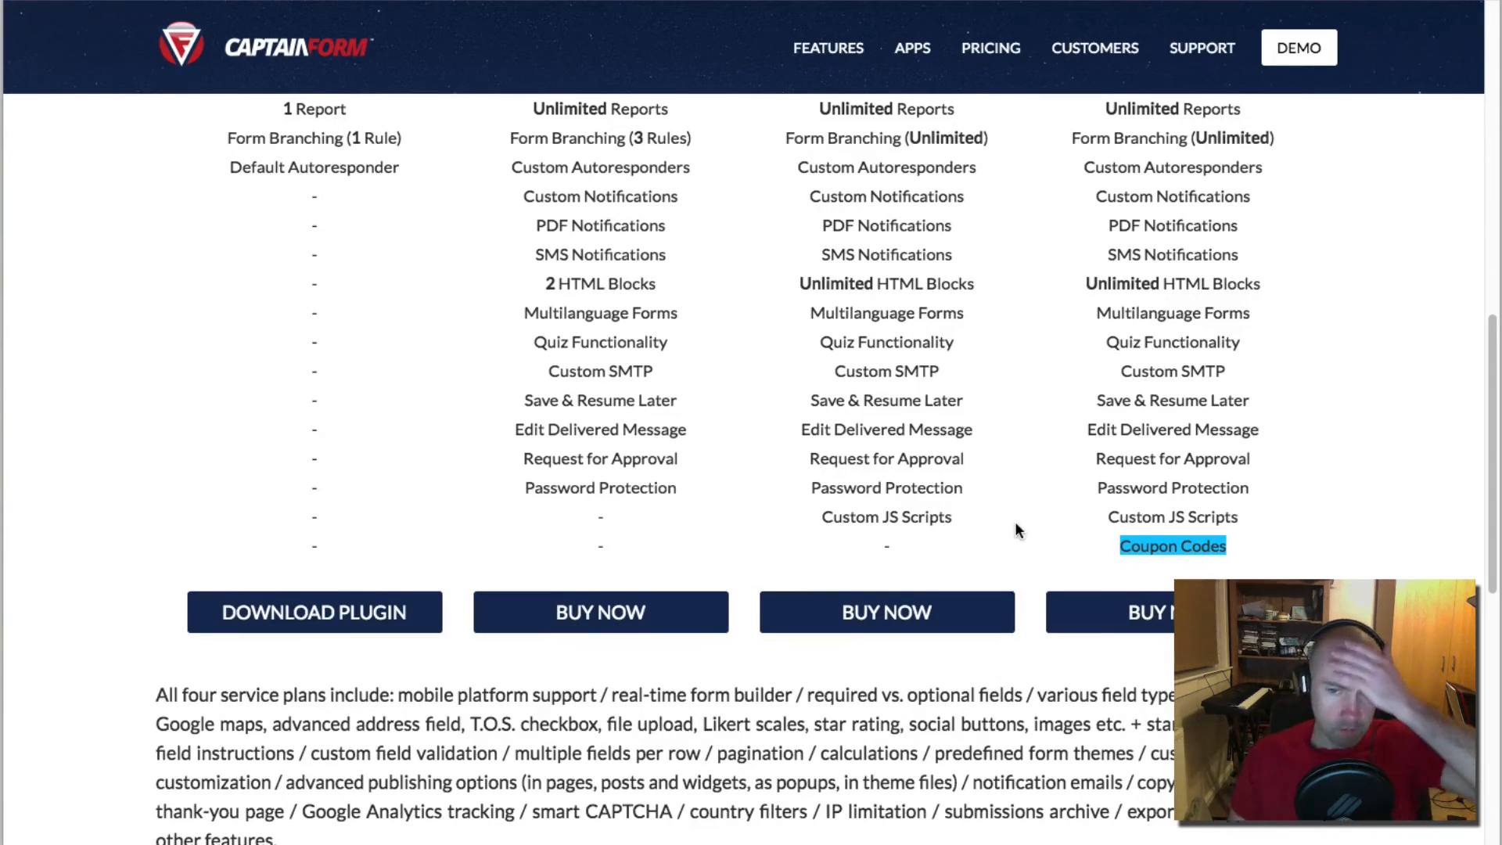
Step: Compare the site allowance per license across the Apprentice, Master and Hero plans
scroll(985, 532, up, 2)
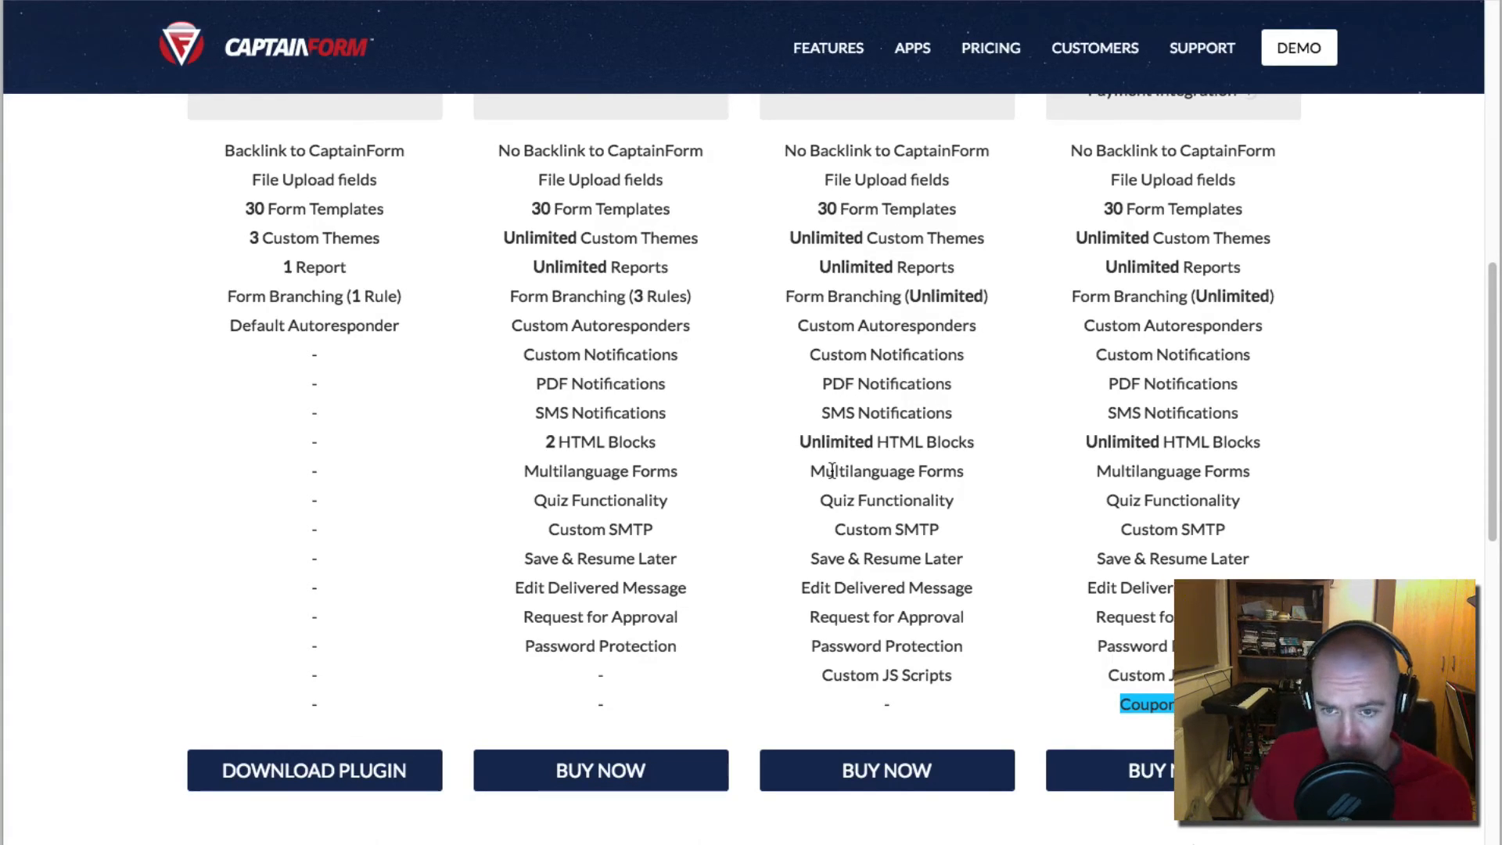
scroll(872, 522, up, 1)
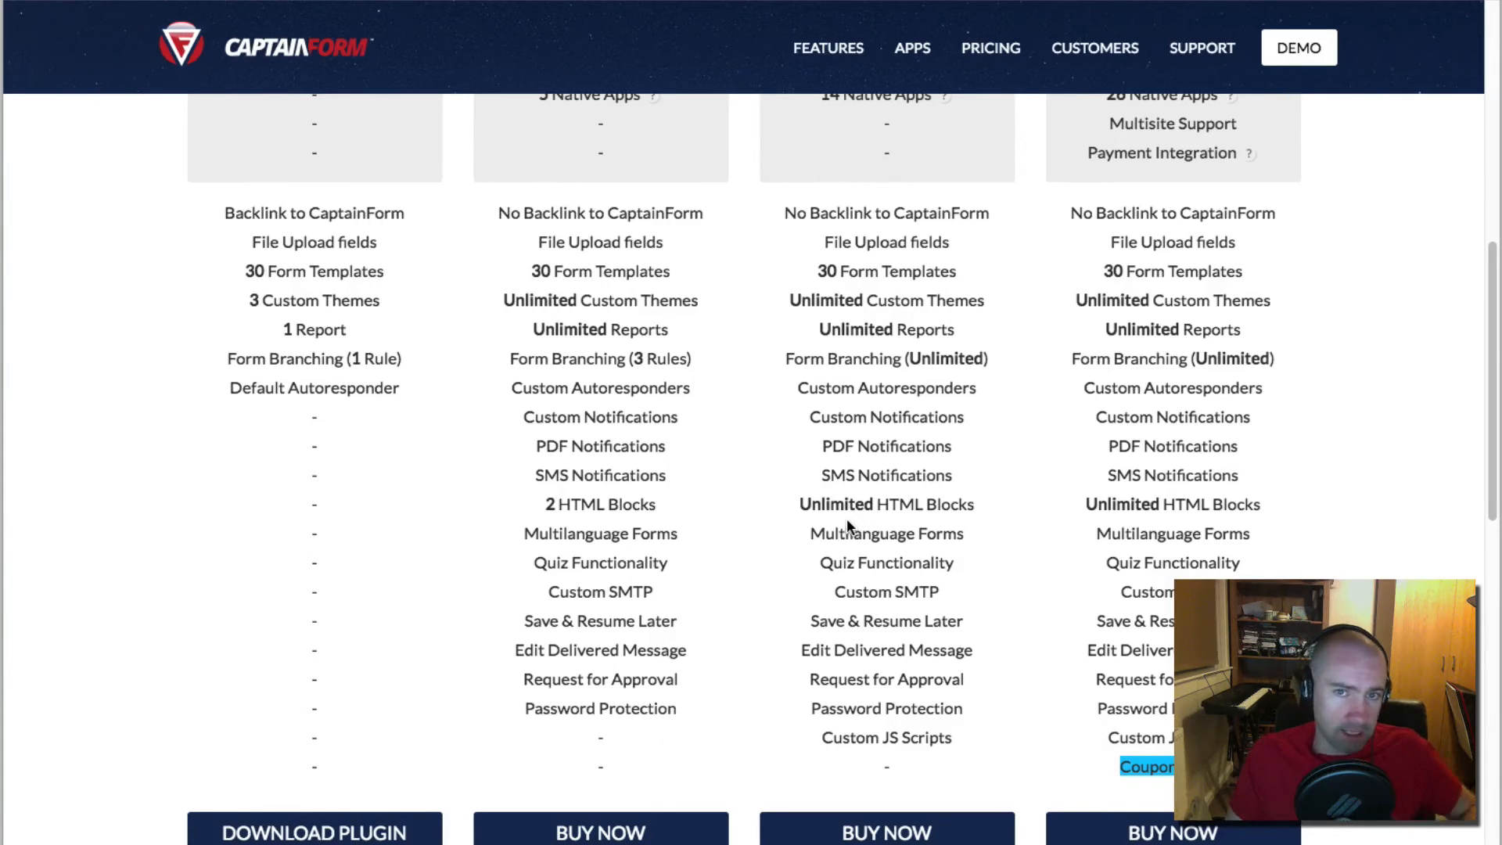
scroll(846, 518, up, 10)
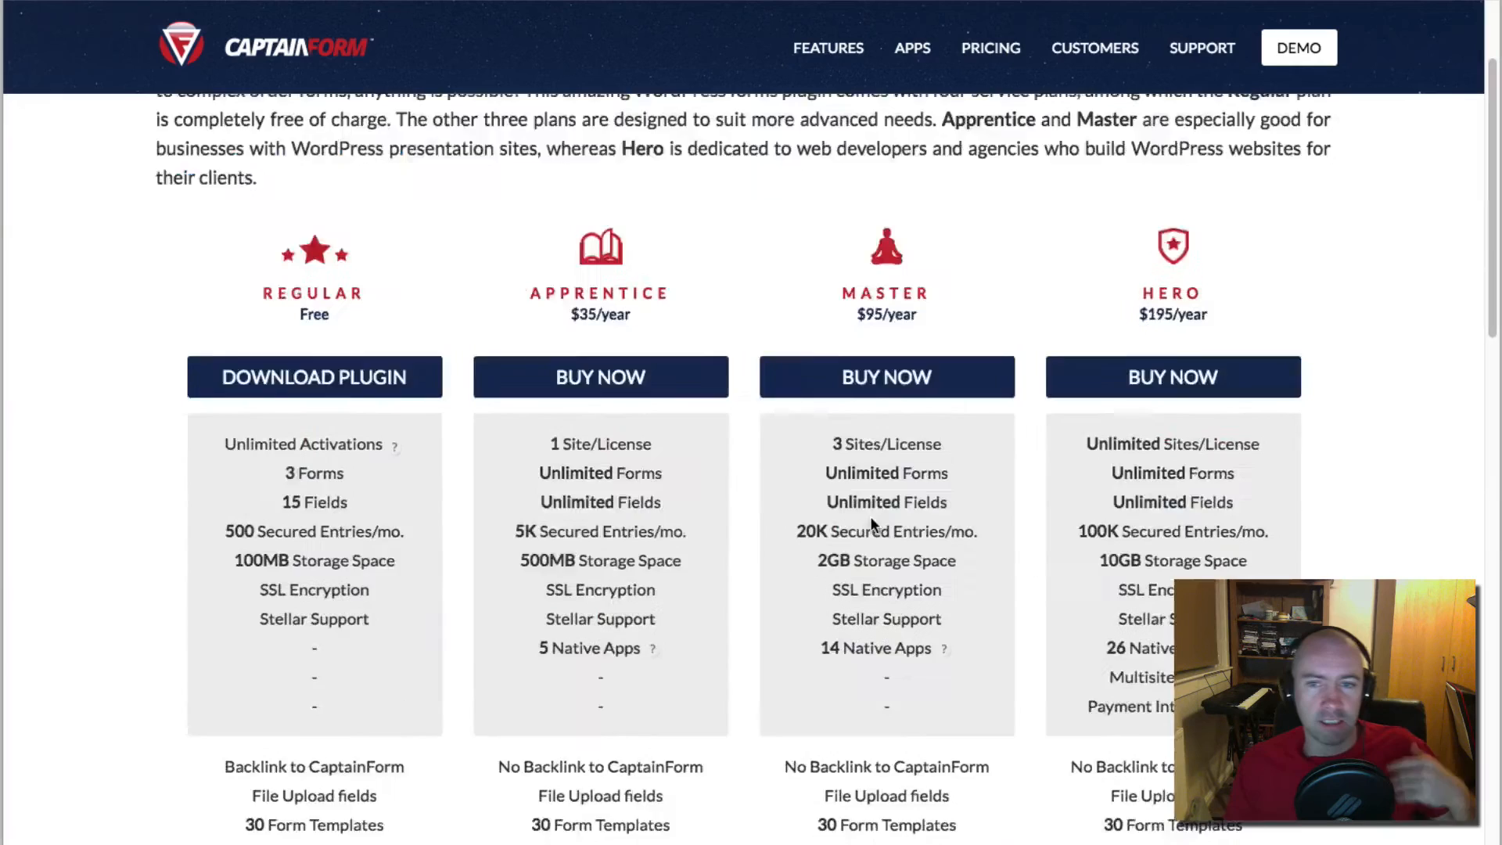
scroll(747, 562, down, 3)
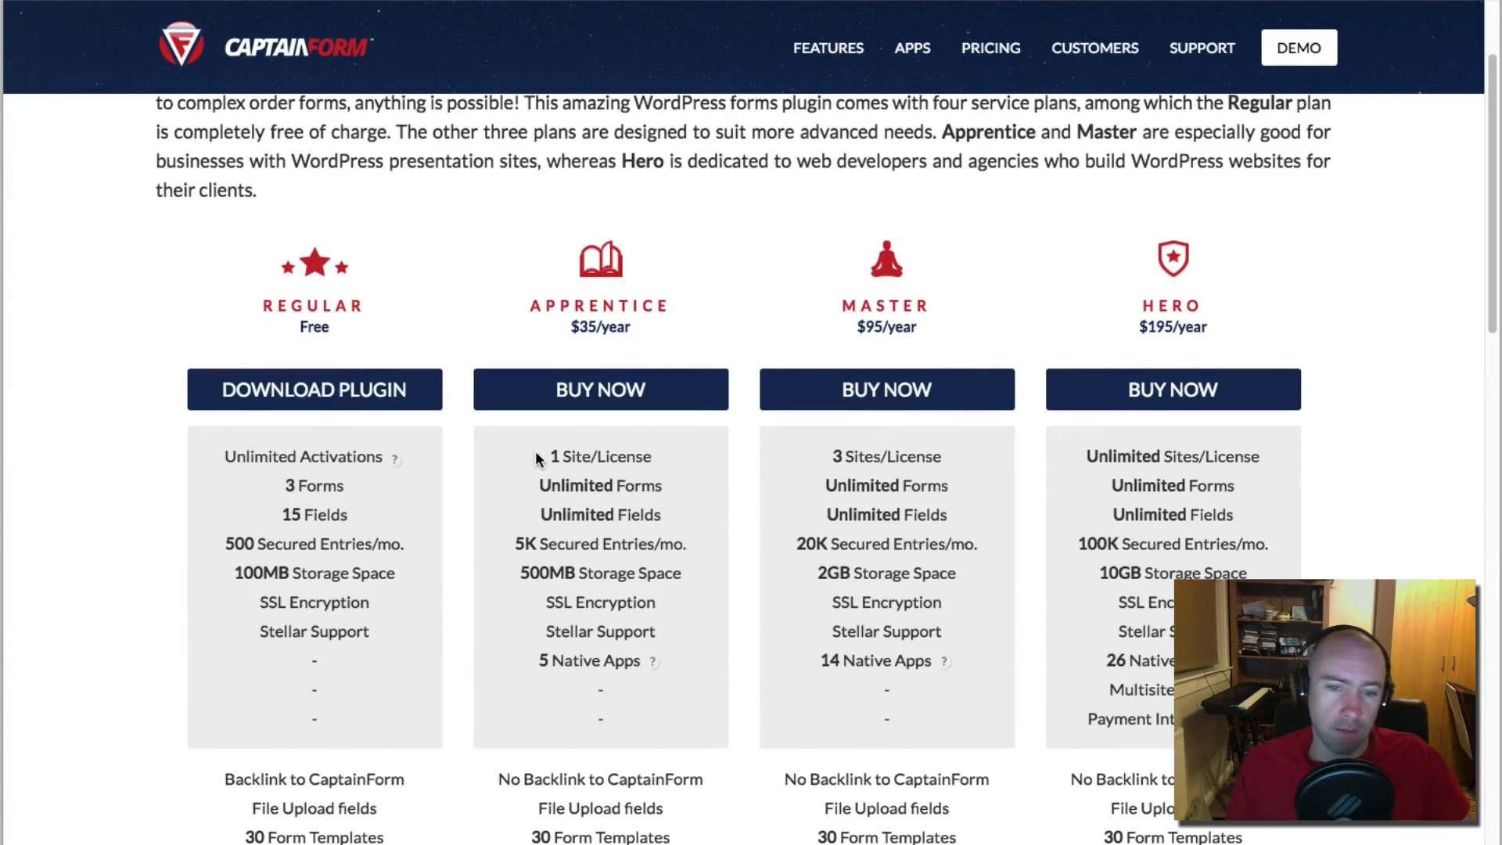
drag(546, 455, 592, 456)
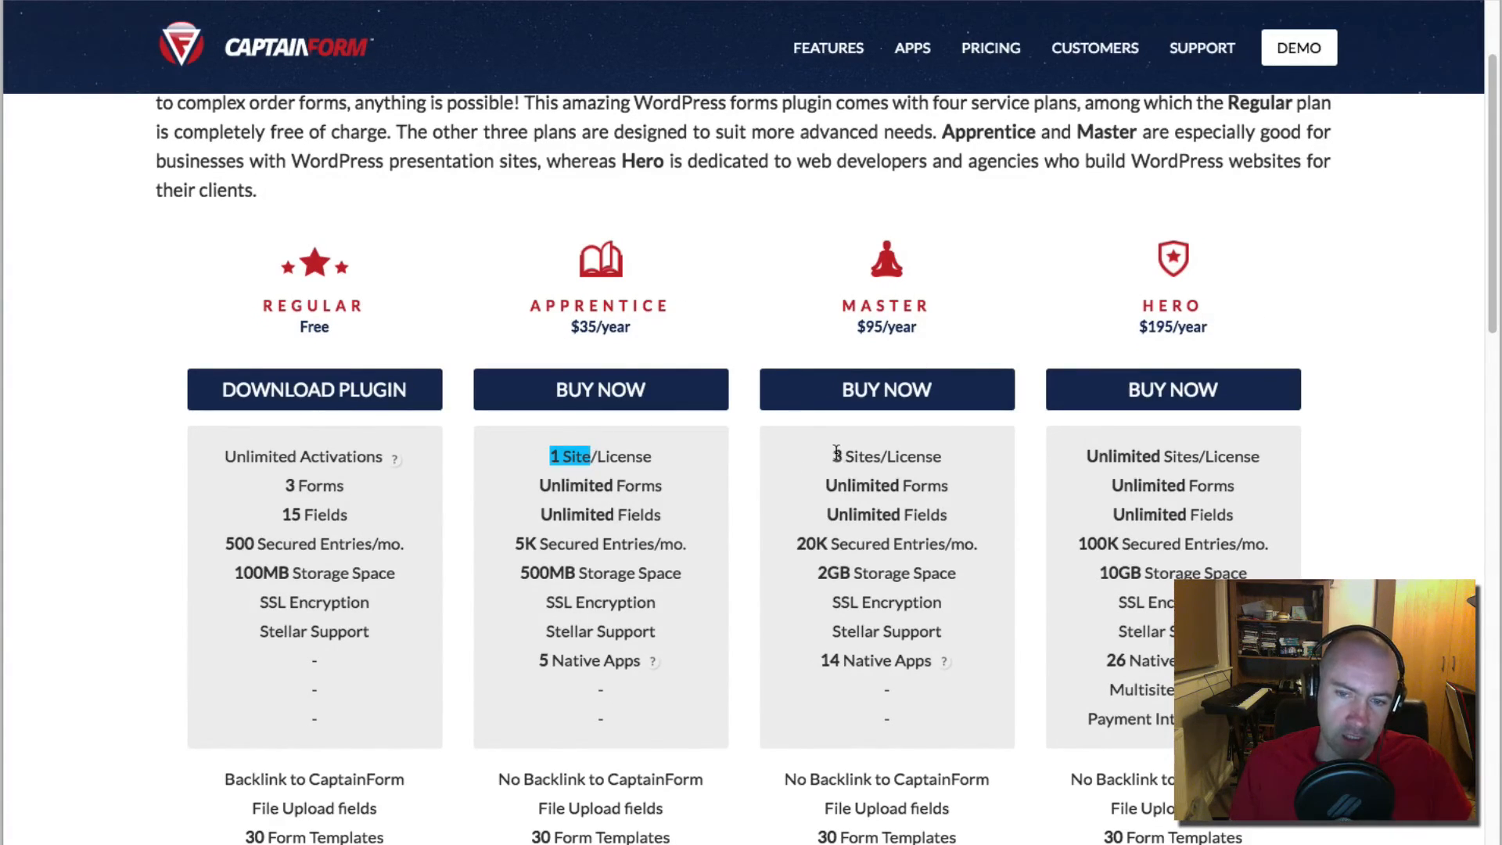
drag(834, 455, 881, 456)
drag(1087, 456, 1200, 448)
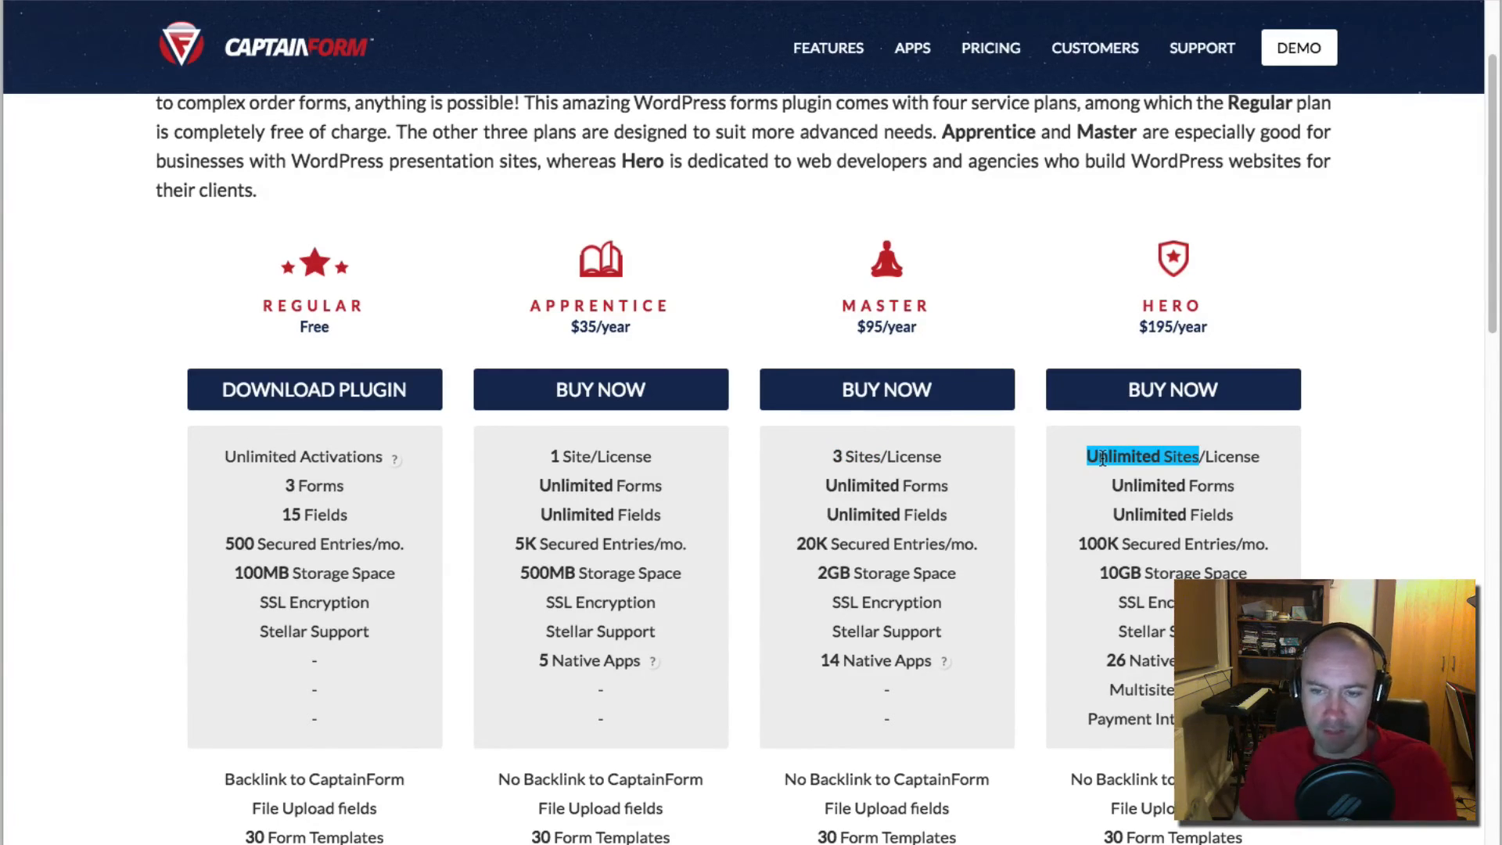
Step: Check the Hero plan's payment integration against its yearly price
scroll(877, 532, down, 2)
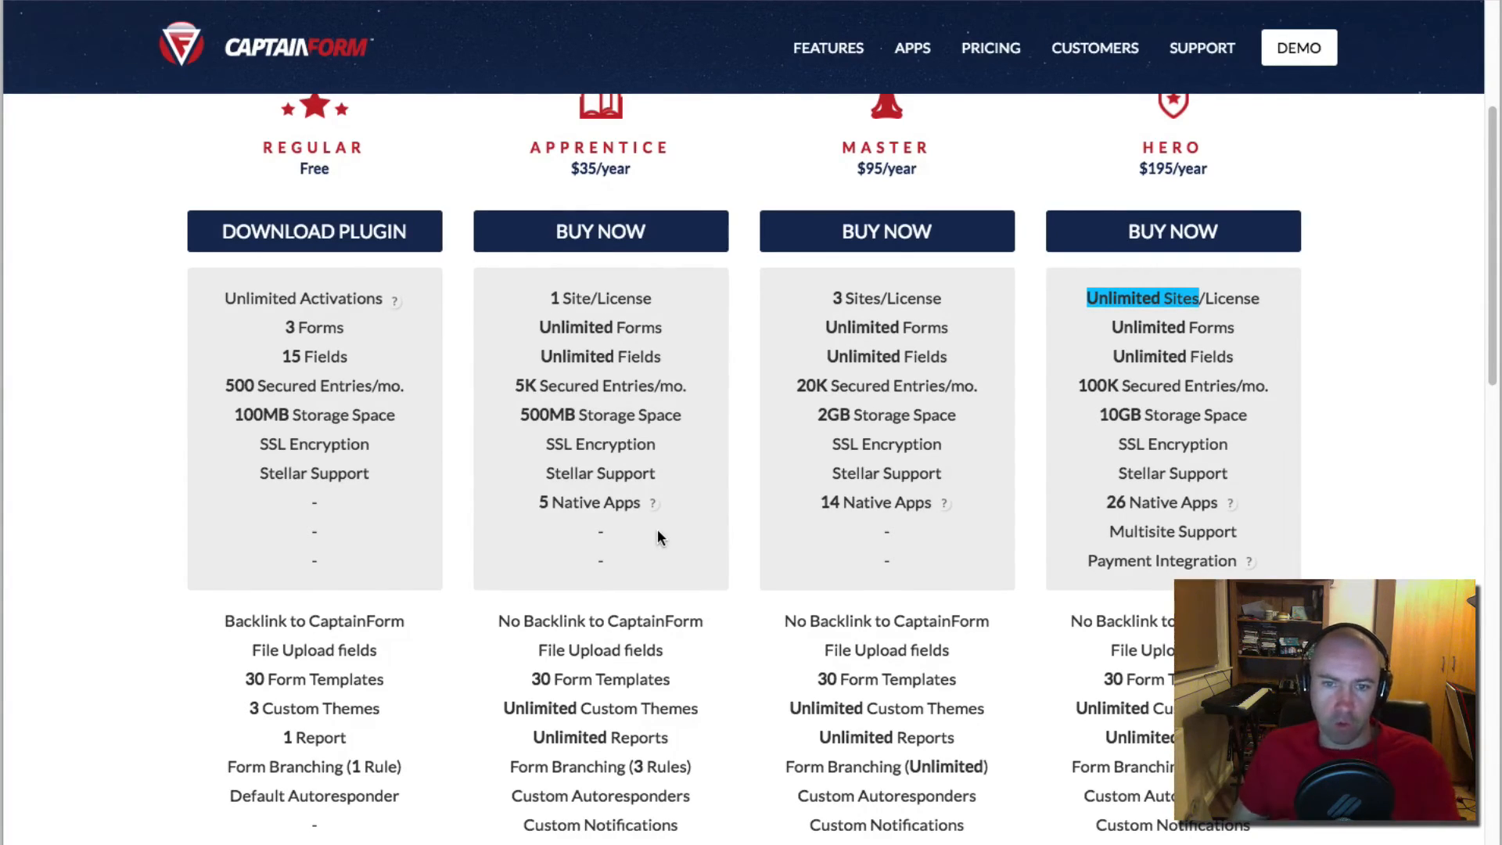
scroll(689, 499, down, 2)
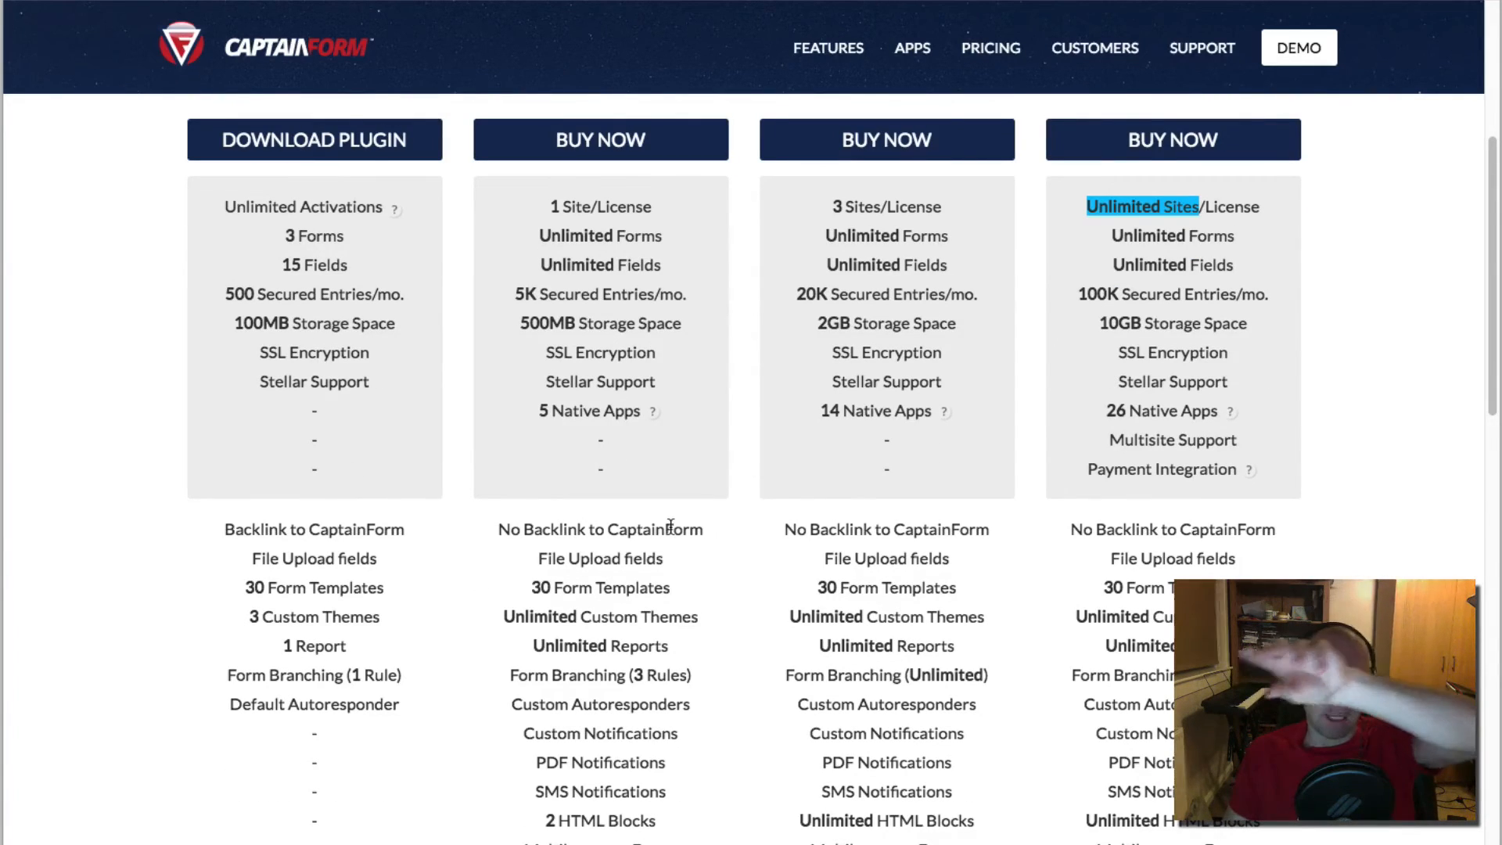
scroll(671, 525, up, 6)
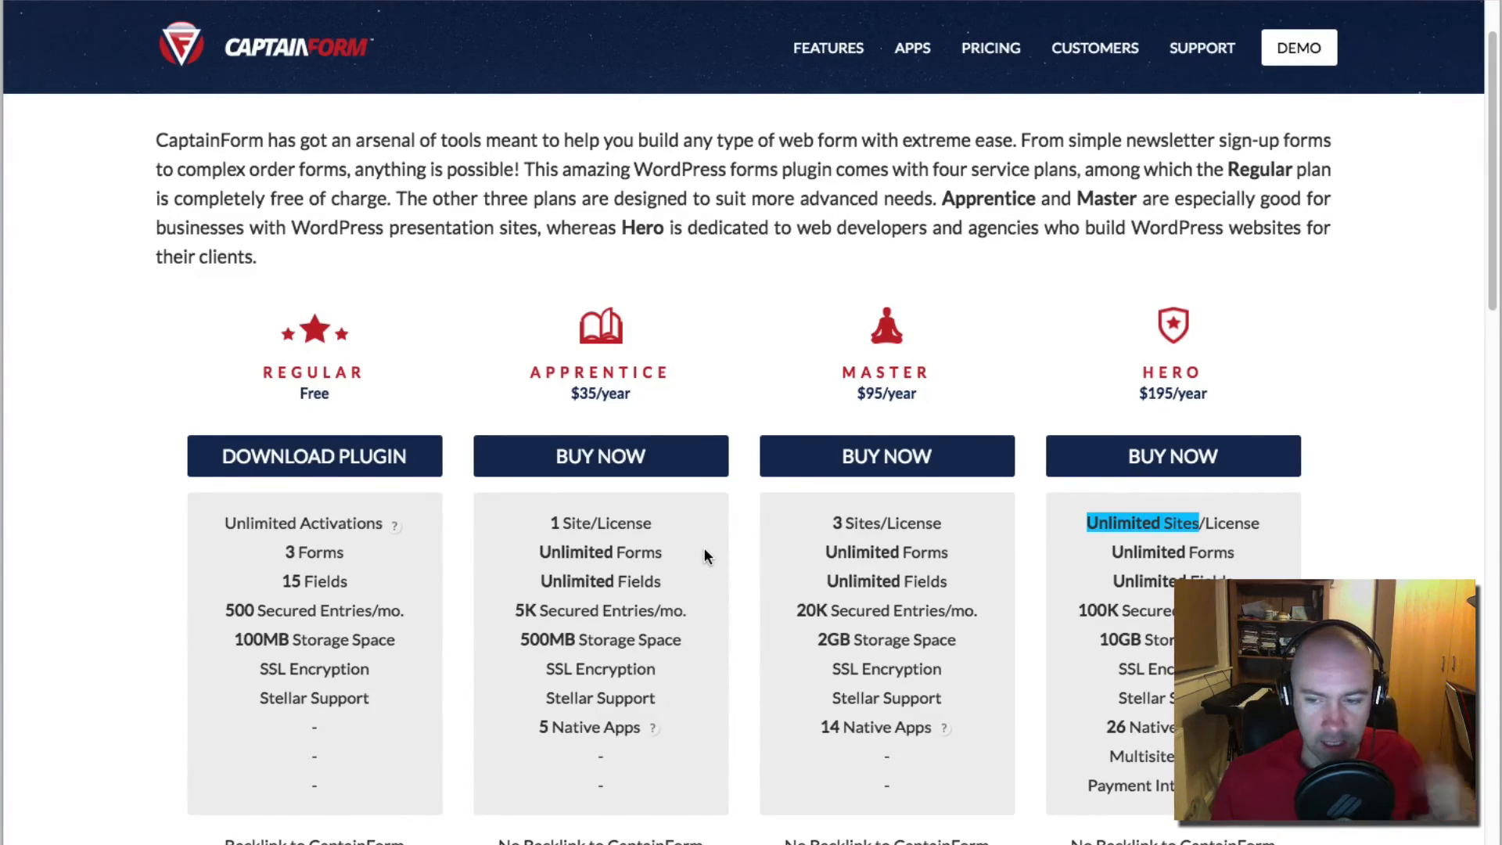
scroll(704, 551, down, 2)
drag(1071, 708, 1181, 711)
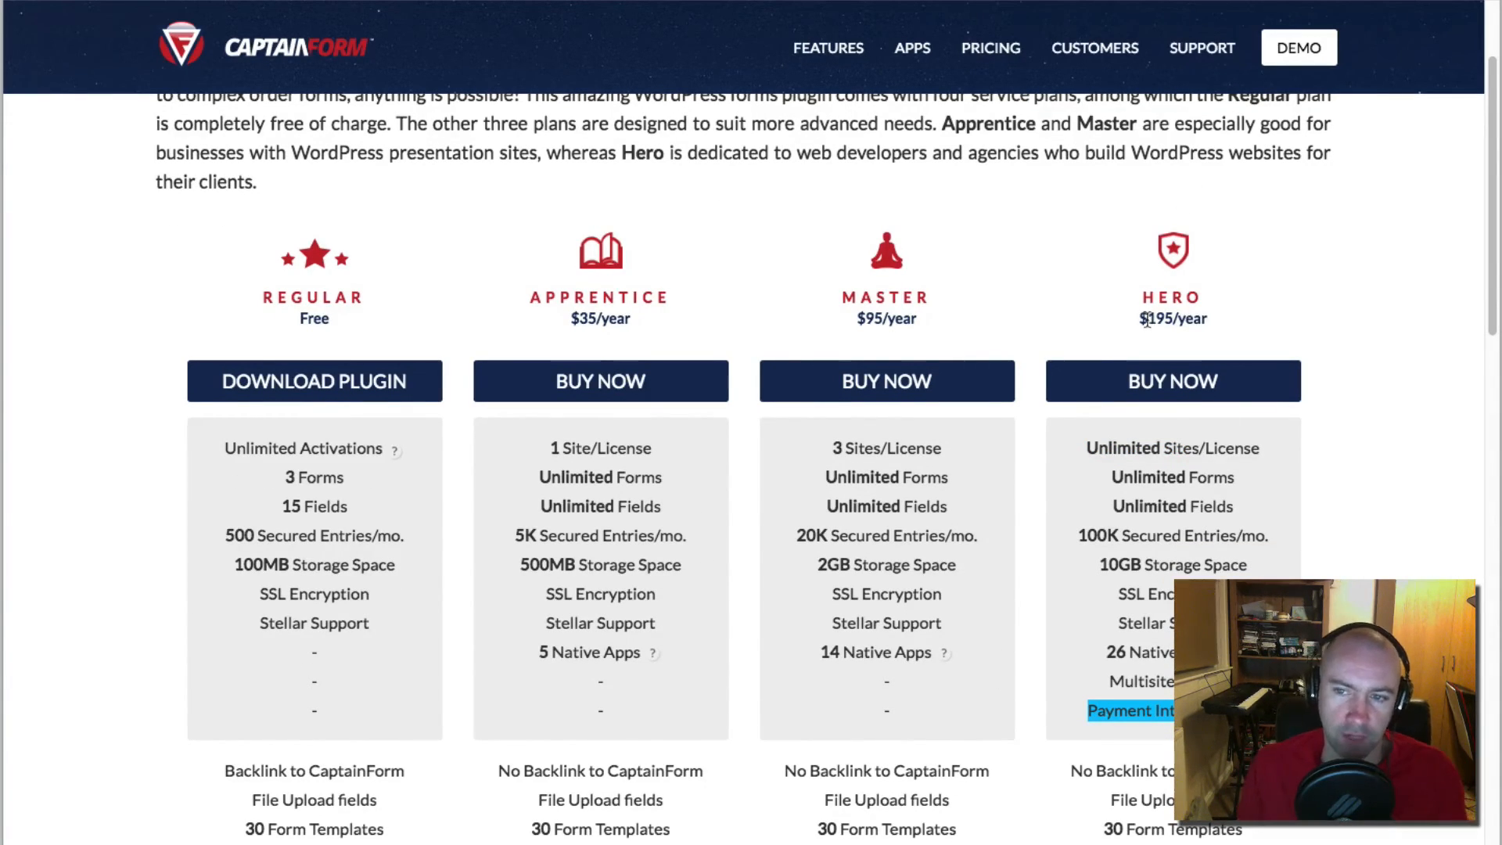
drag(1139, 317, 1173, 314)
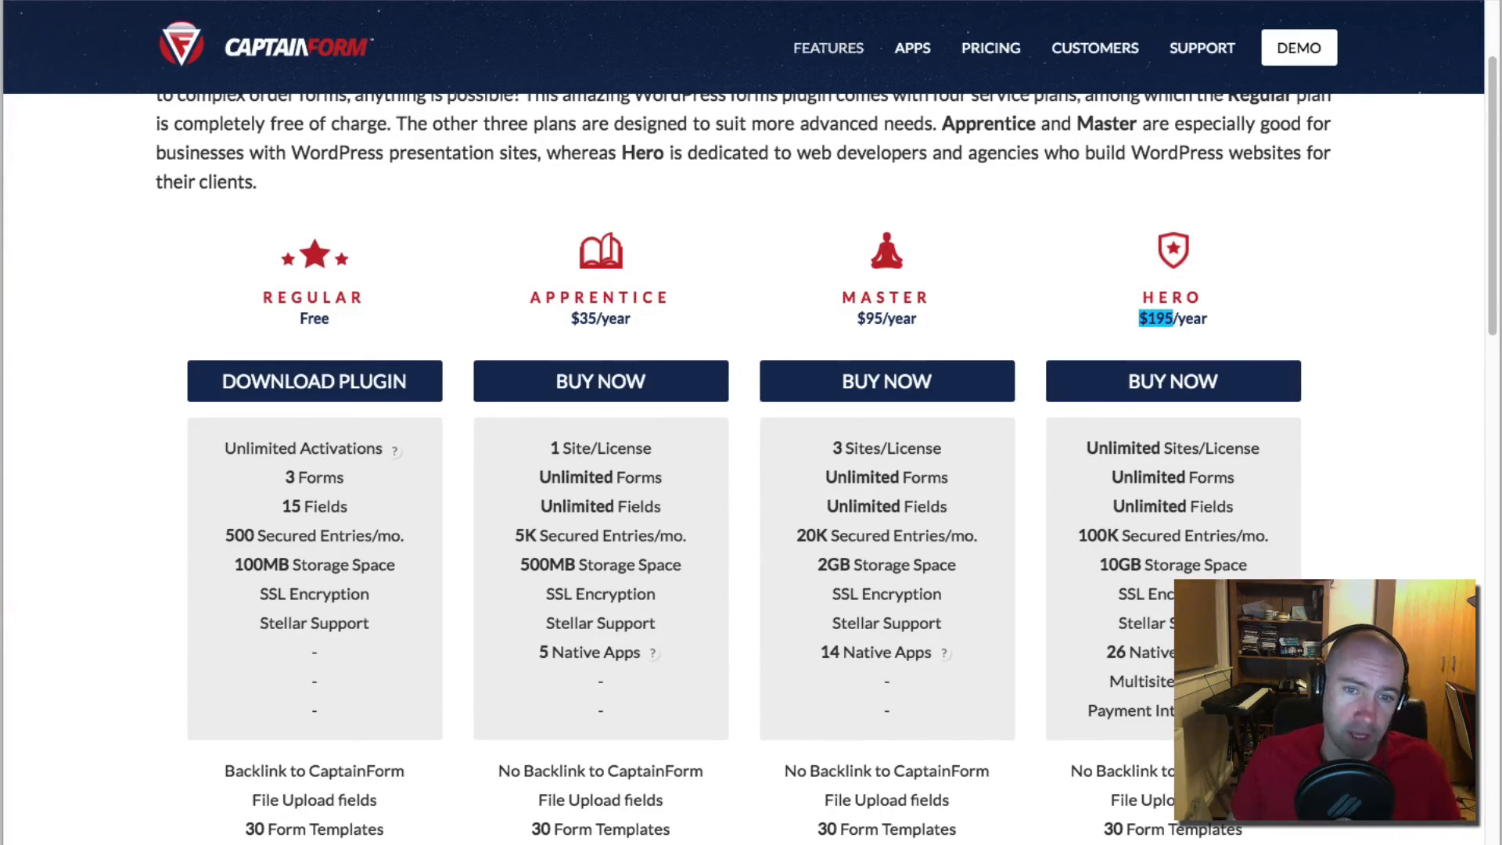
Step: Check the Apprentice plan's yearly price and compare its native apps with the Master plan's
click(571, 318)
drag(571, 318, 632, 316)
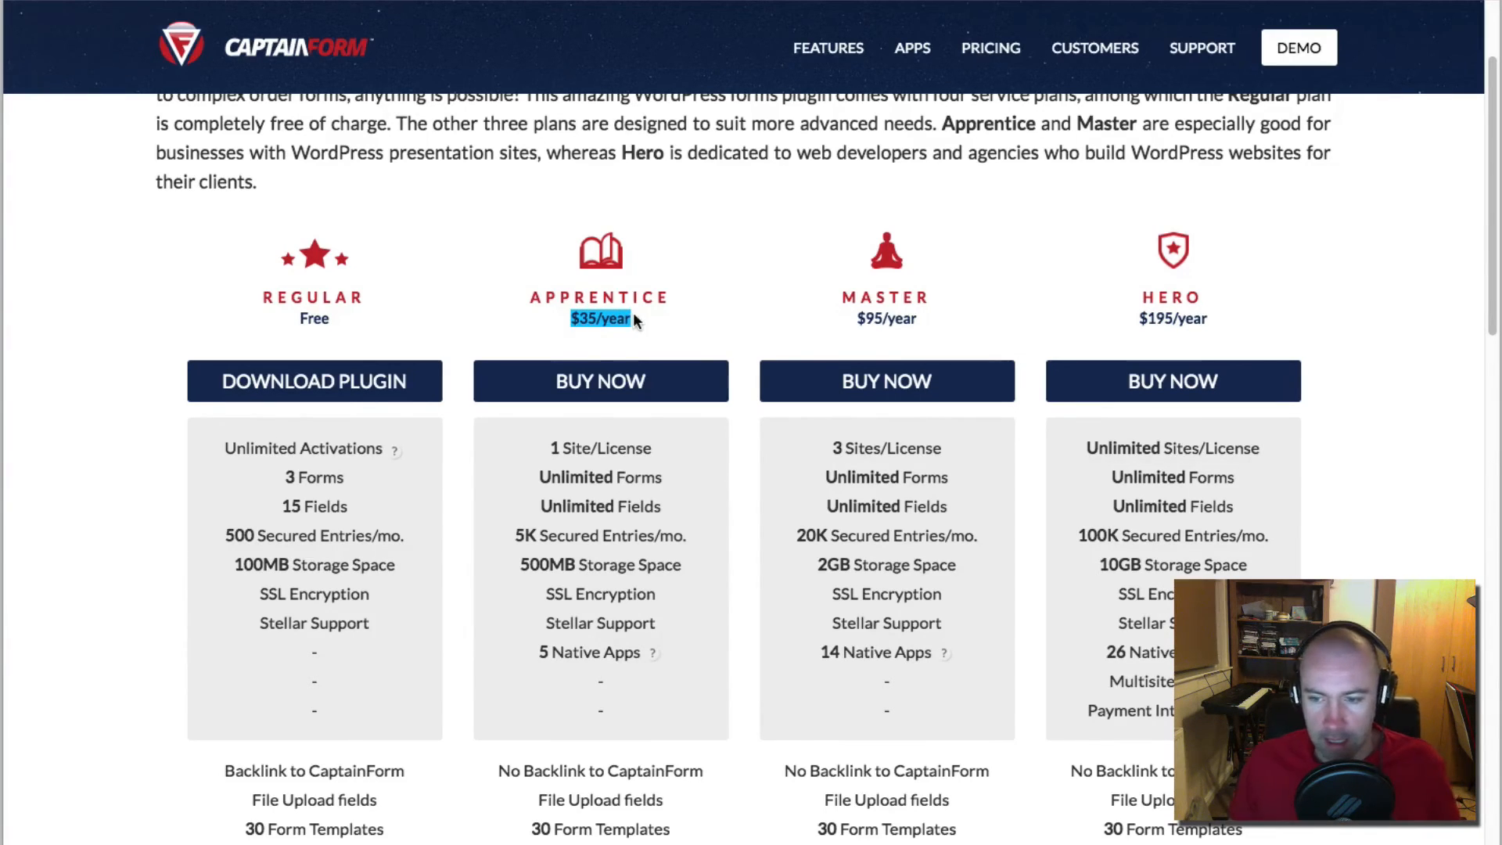
click(645, 320)
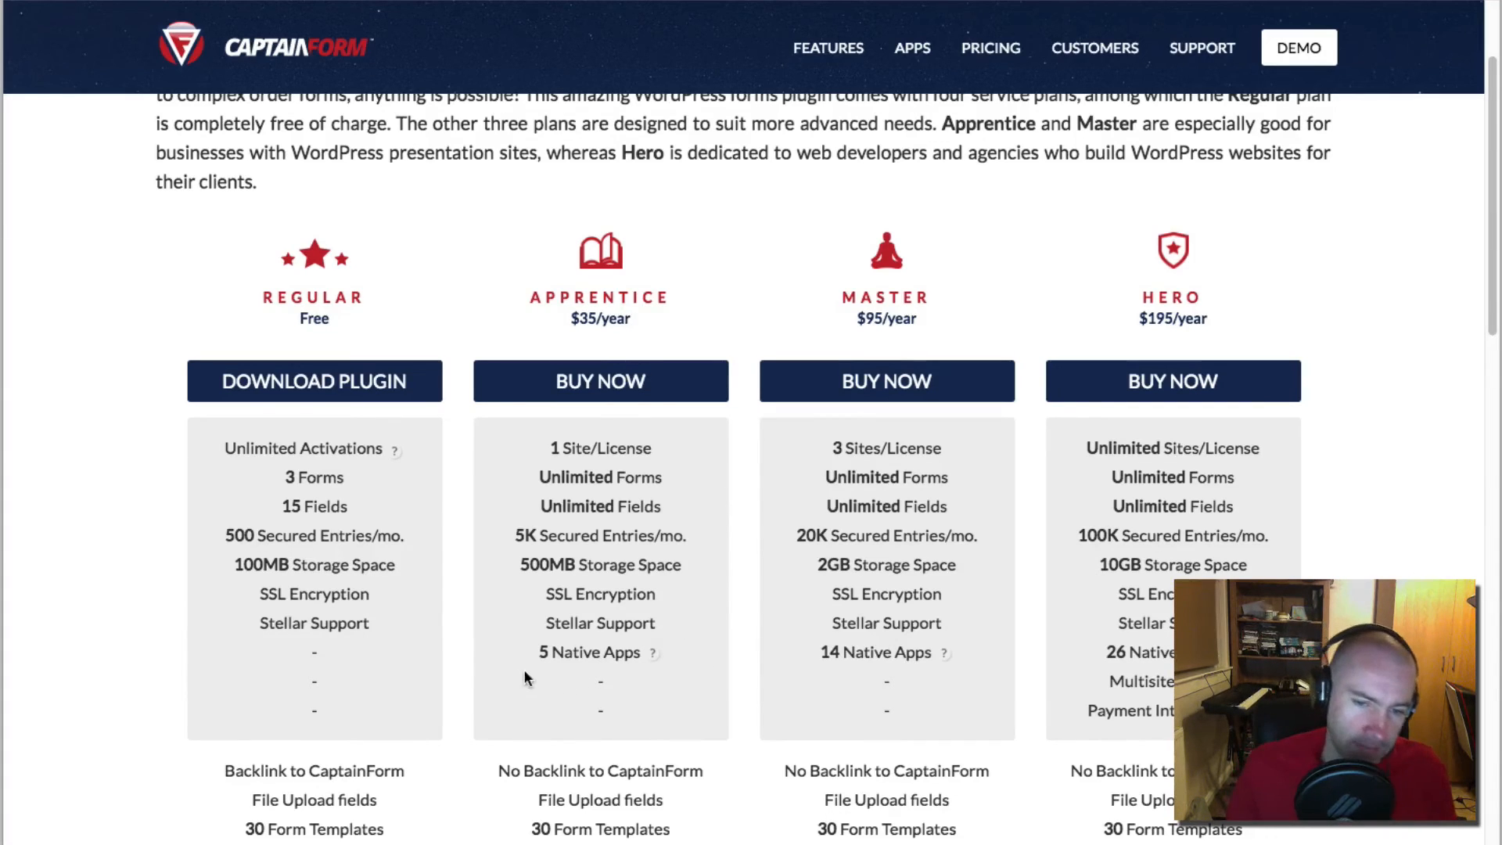
drag(589, 674, 629, 681)
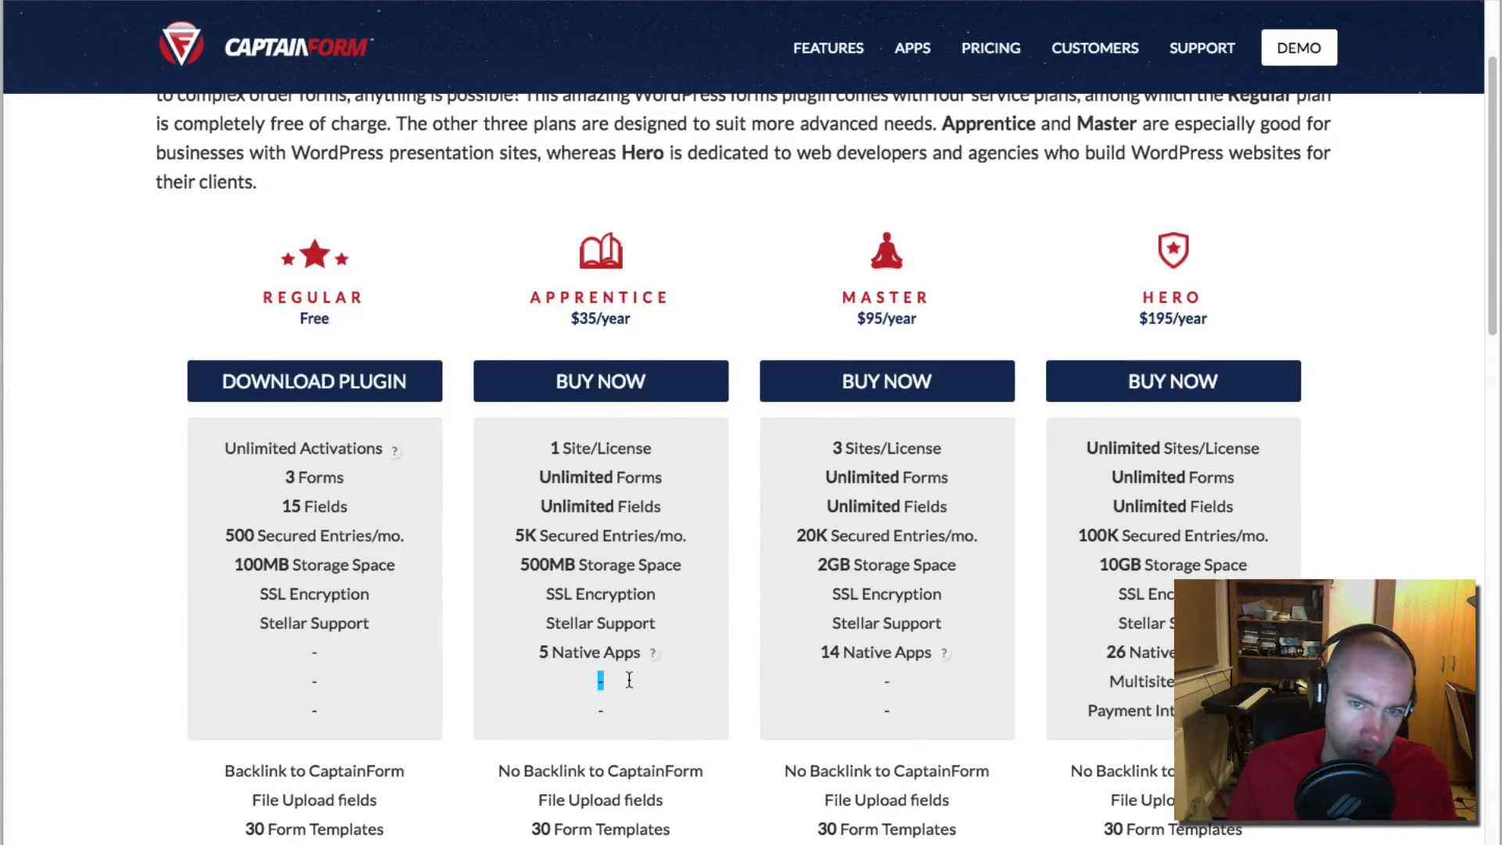
click(815, 663)
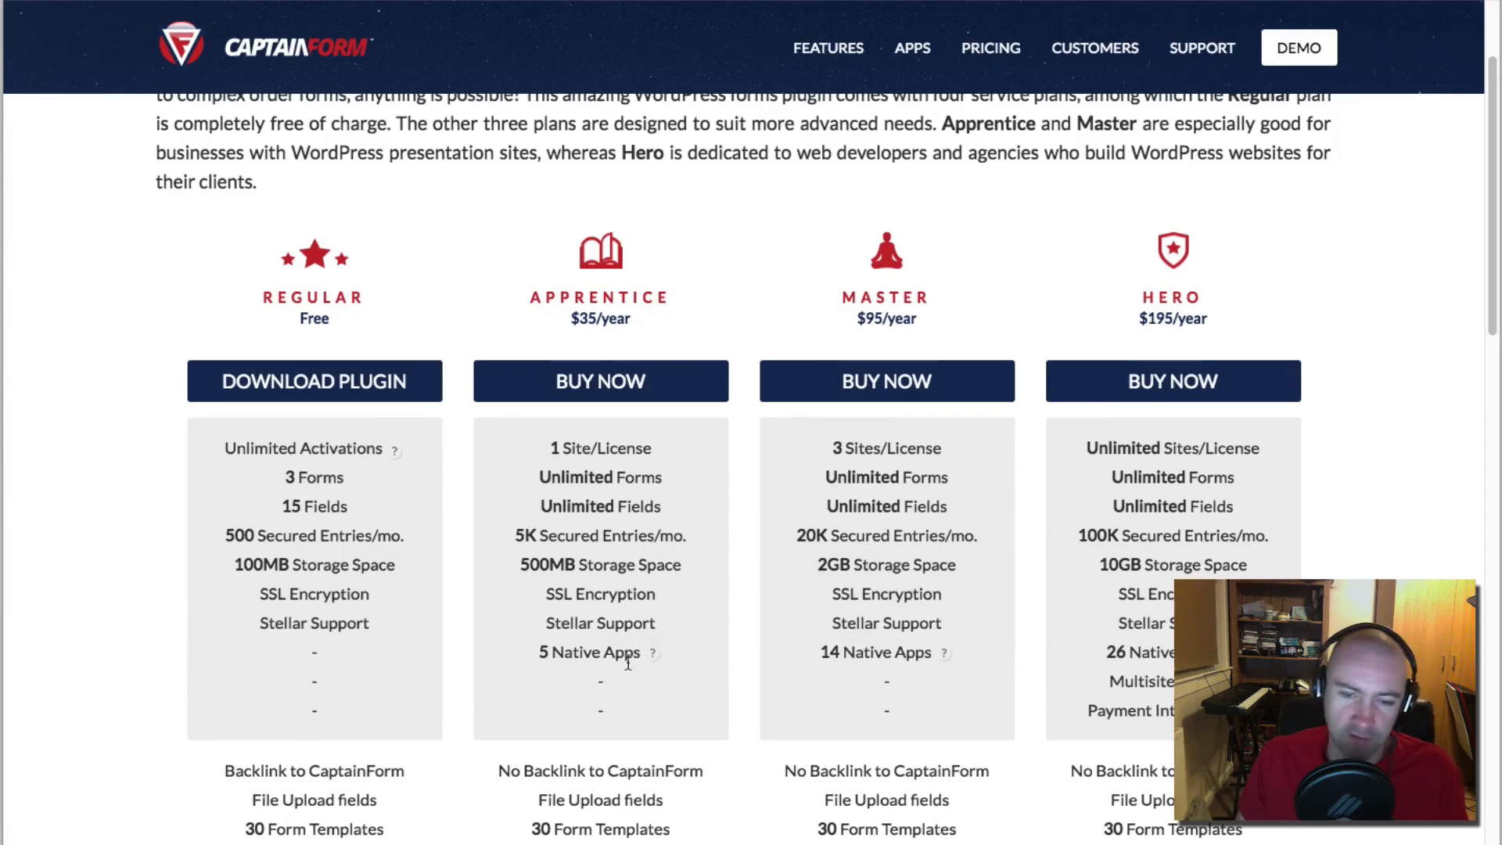
mouse_move(646, 654)
mouse_move(944, 652)
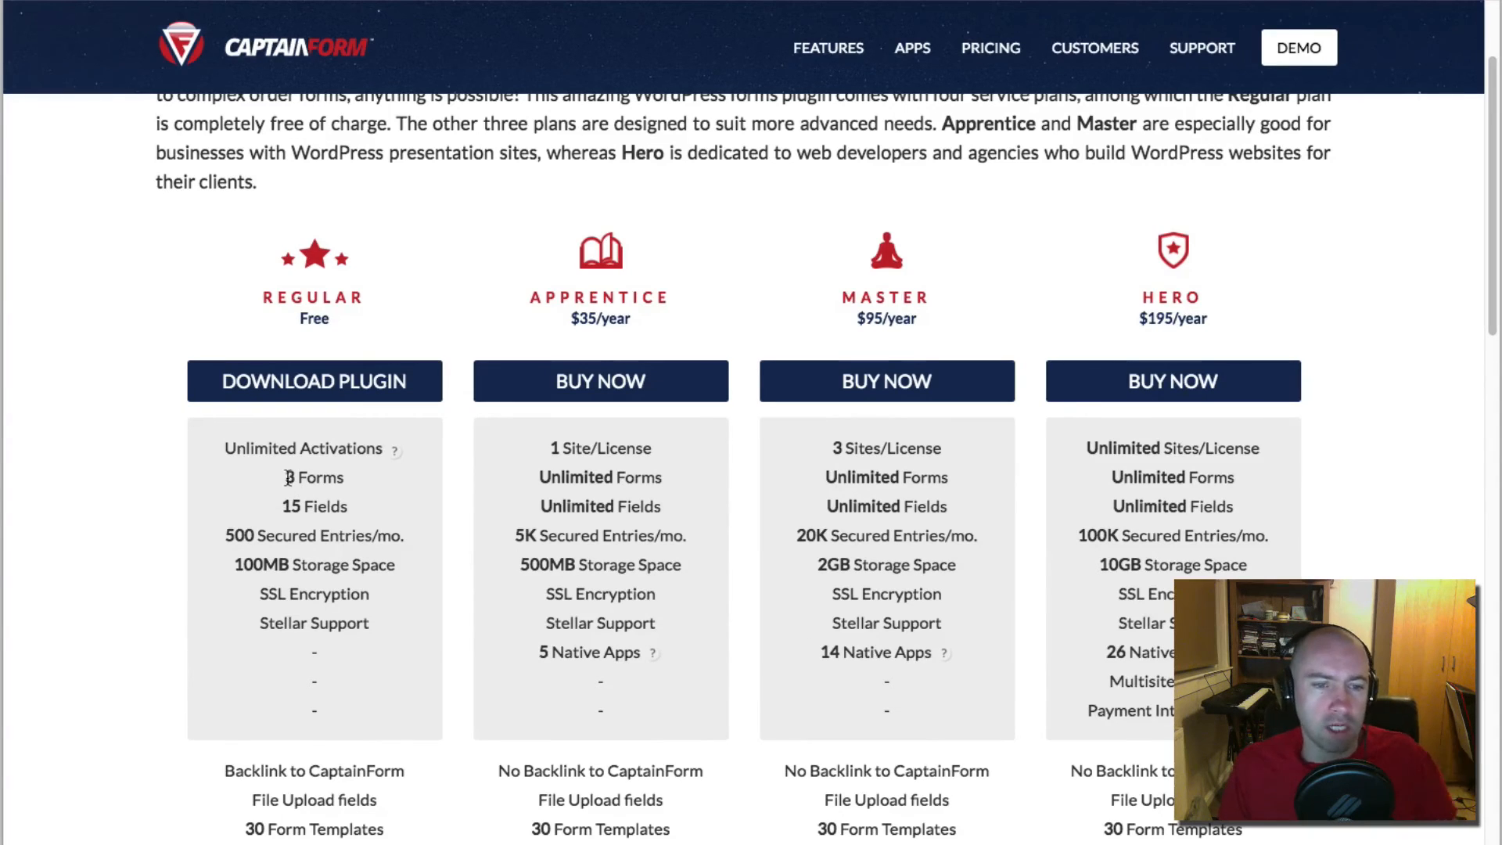
Step: Examine the Regular plan's limits on forms, fields, monthly secured entries and storage space
drag(284, 477, 345, 505)
click(280, 502)
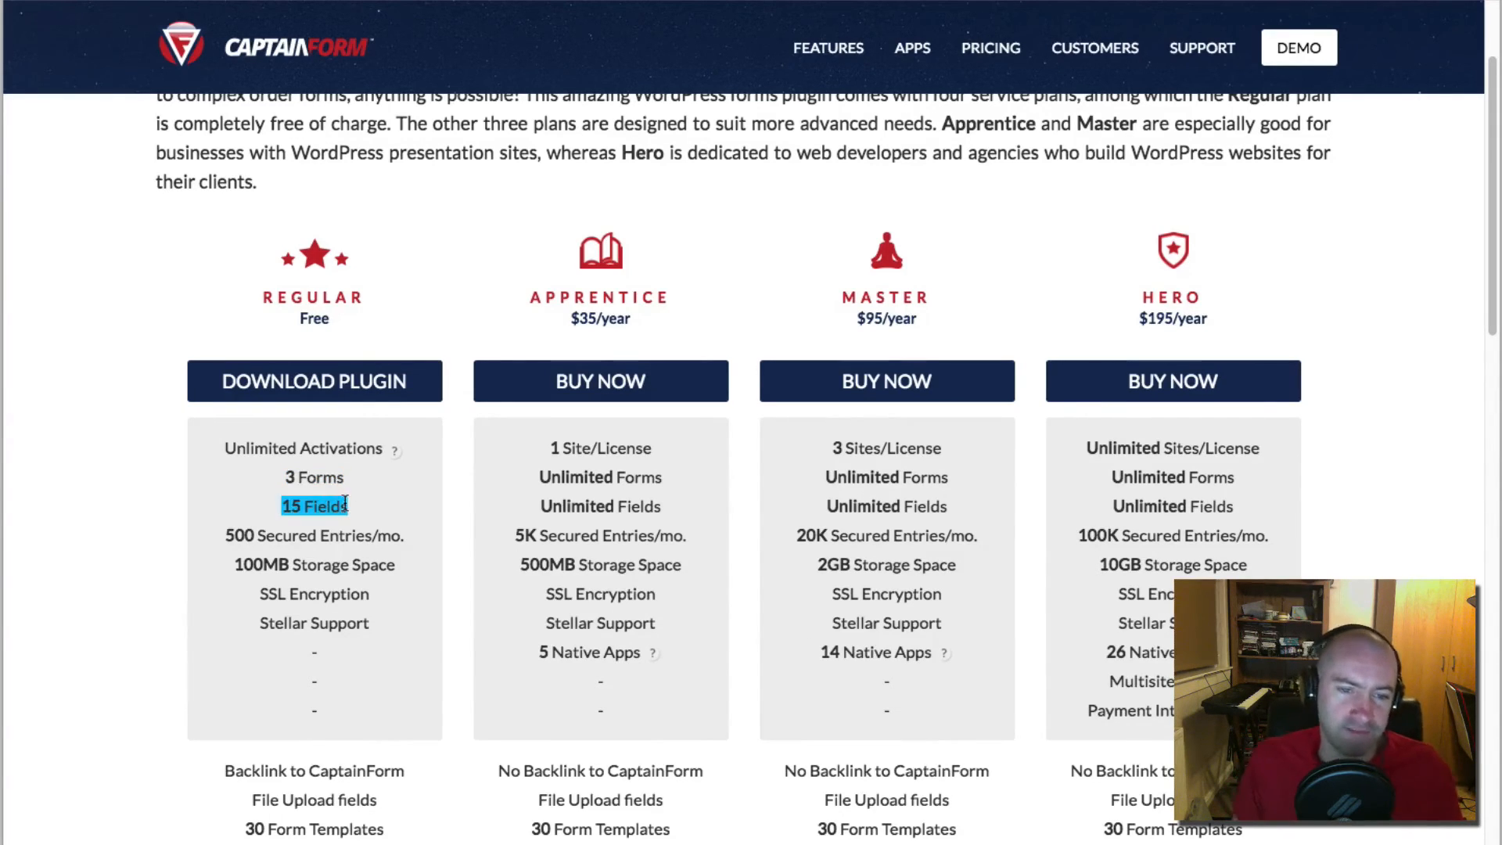
click(231, 534)
drag(231, 533, 344, 567)
click(345, 602)
scroll(345, 611, down, 1)
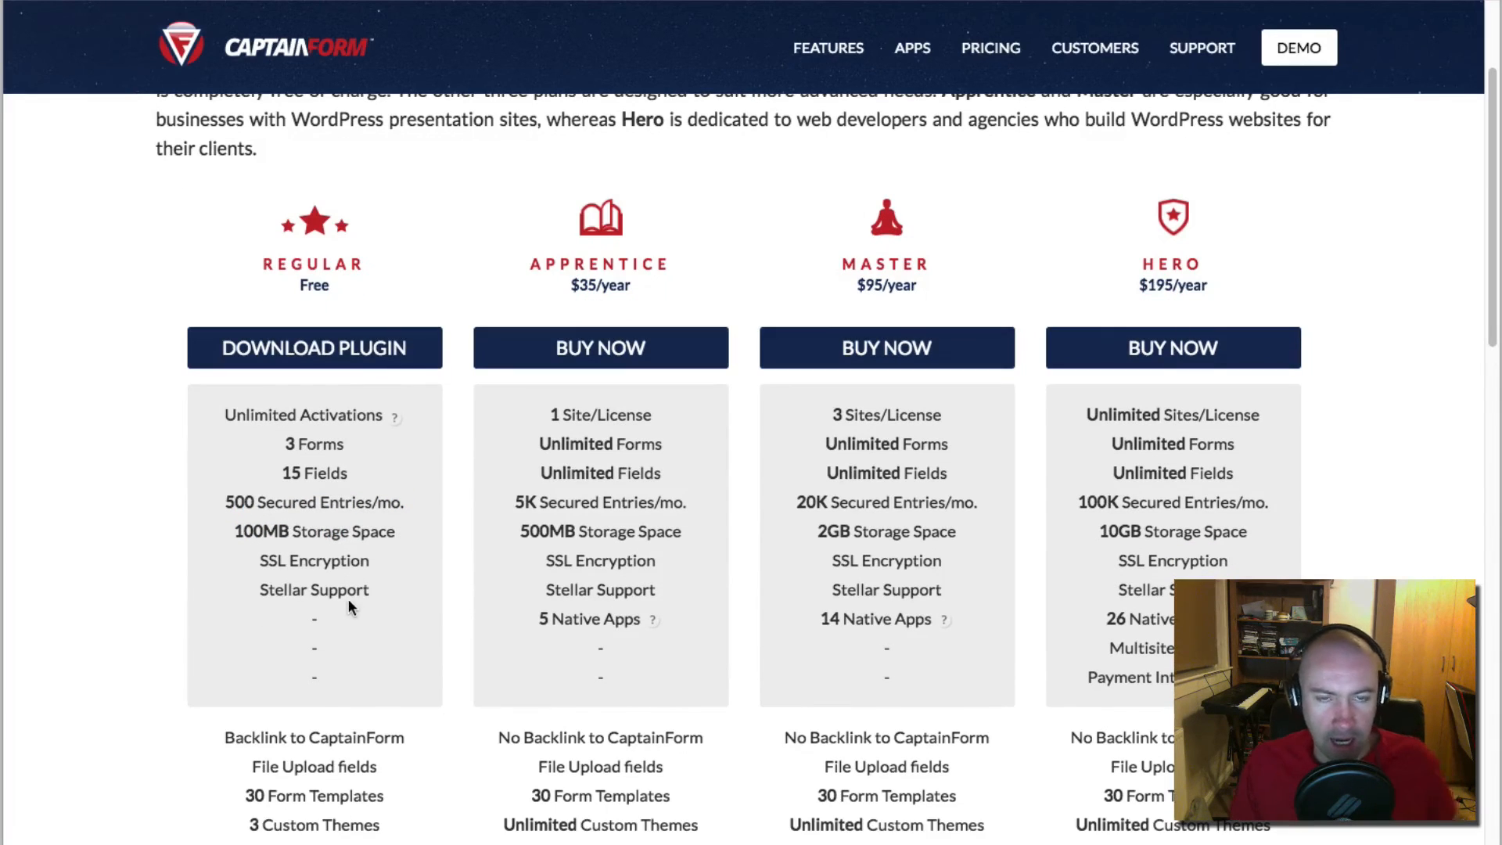
scroll(351, 626, up, 1)
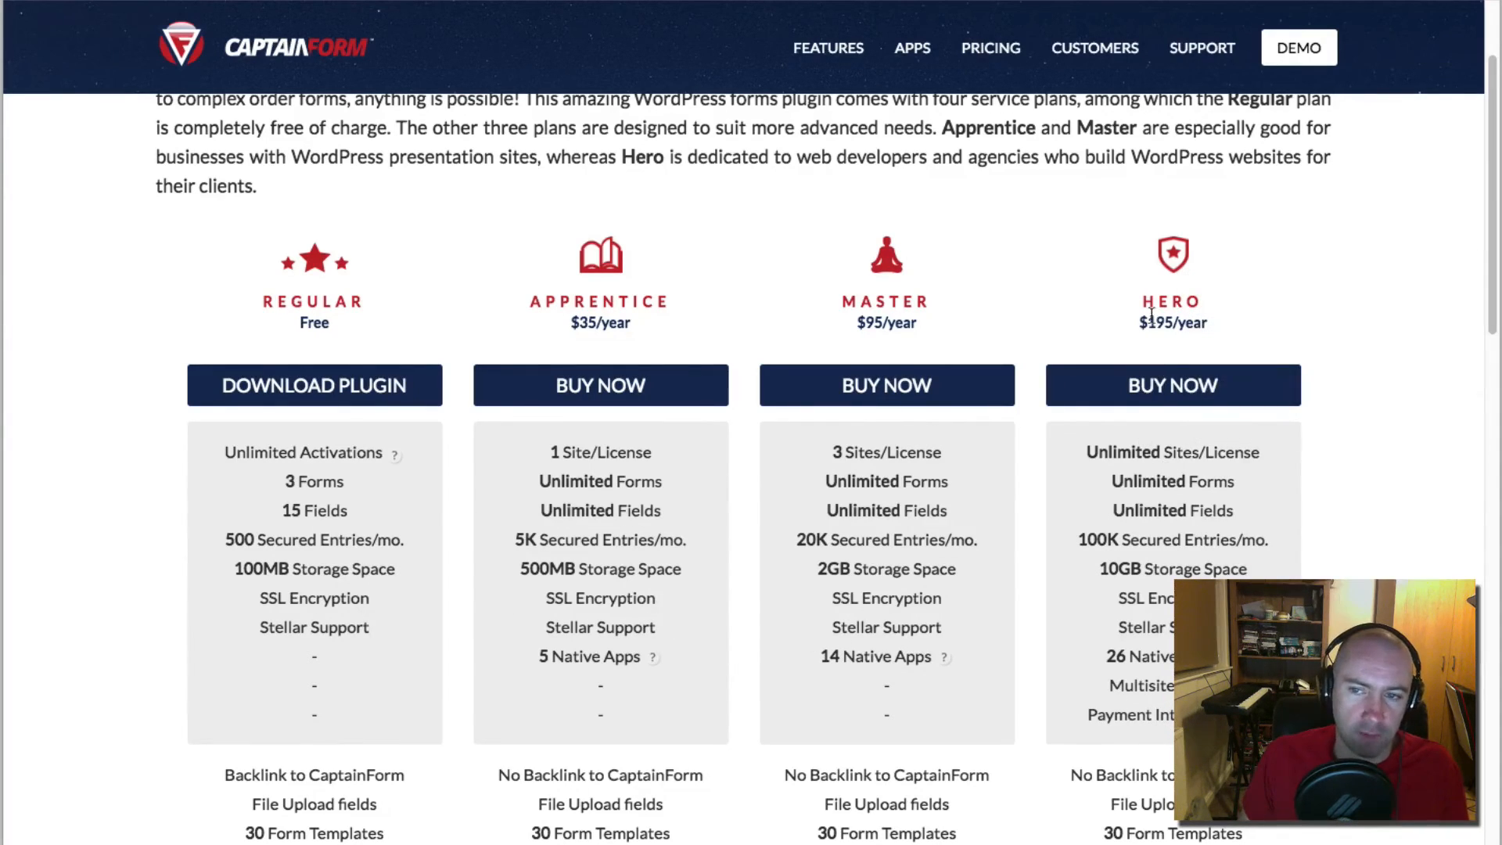
Step: Recheck the Hero plan's yearly price and its native apps allowance
drag(1150, 315, 1161, 317)
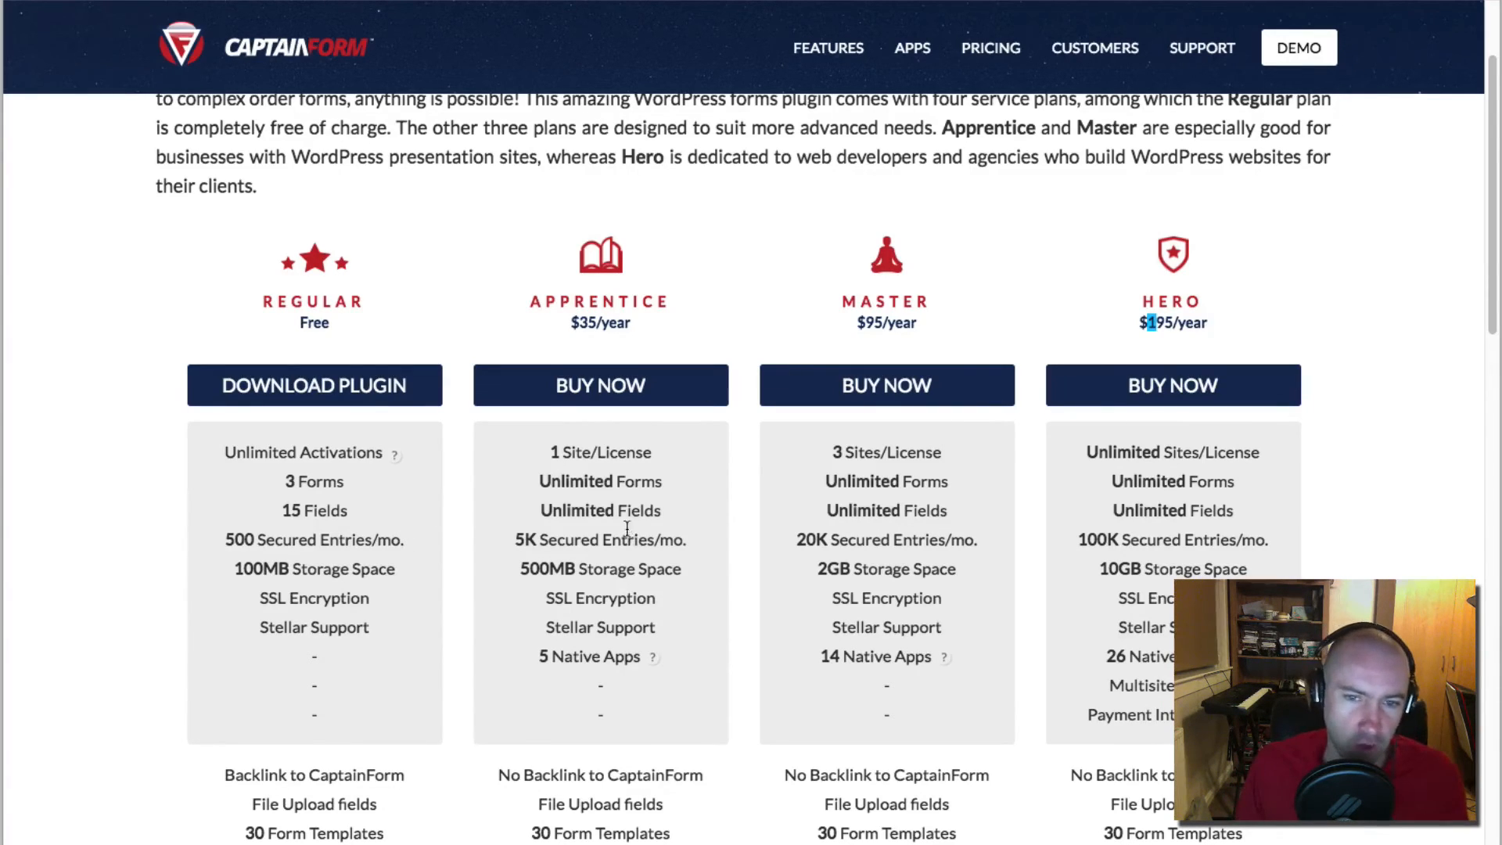
click(604, 440)
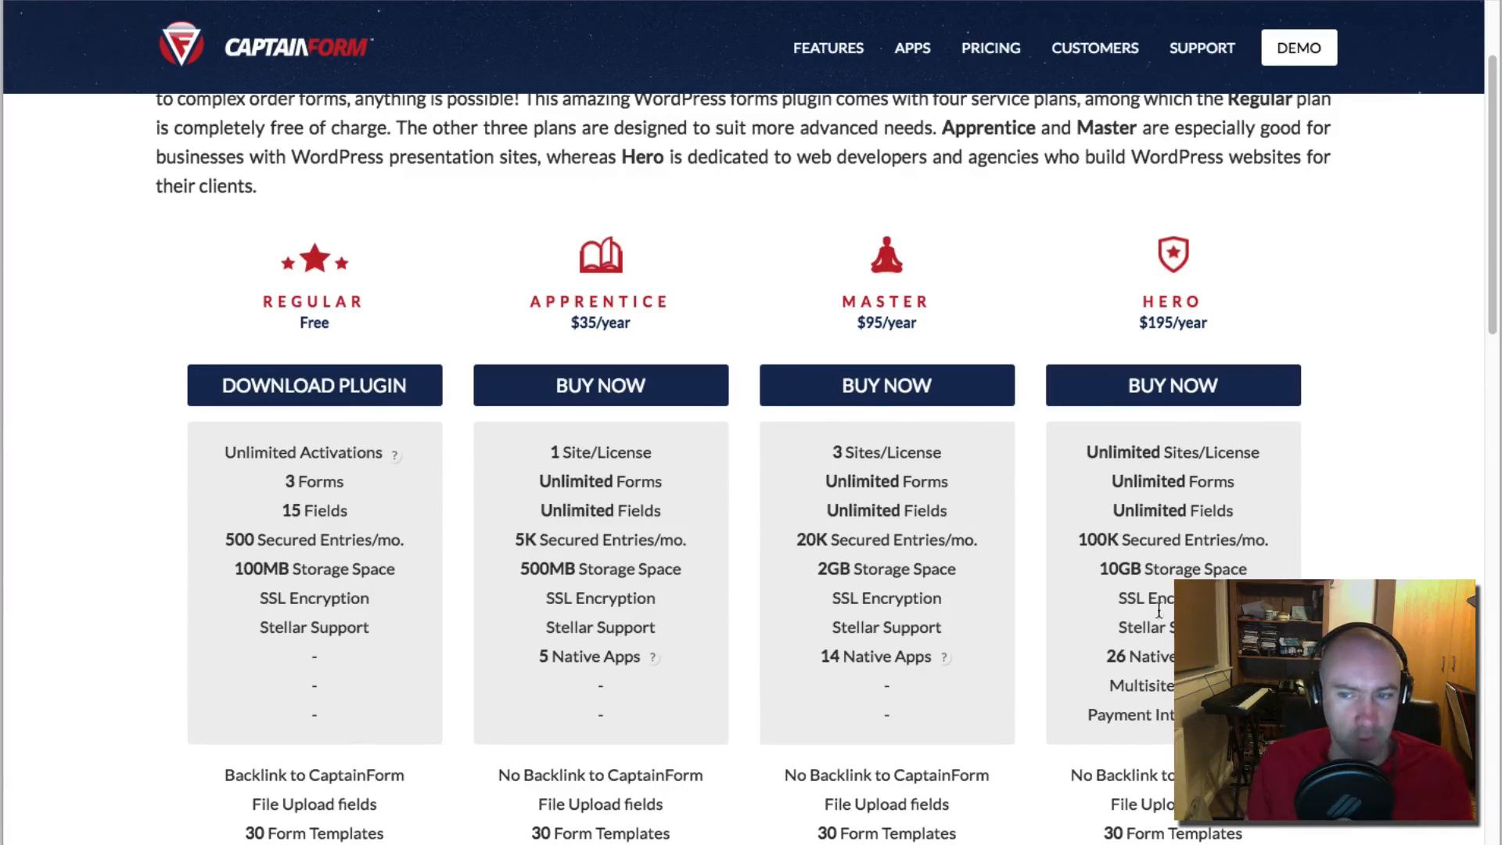
drag(1107, 655, 1177, 657)
click(1178, 656)
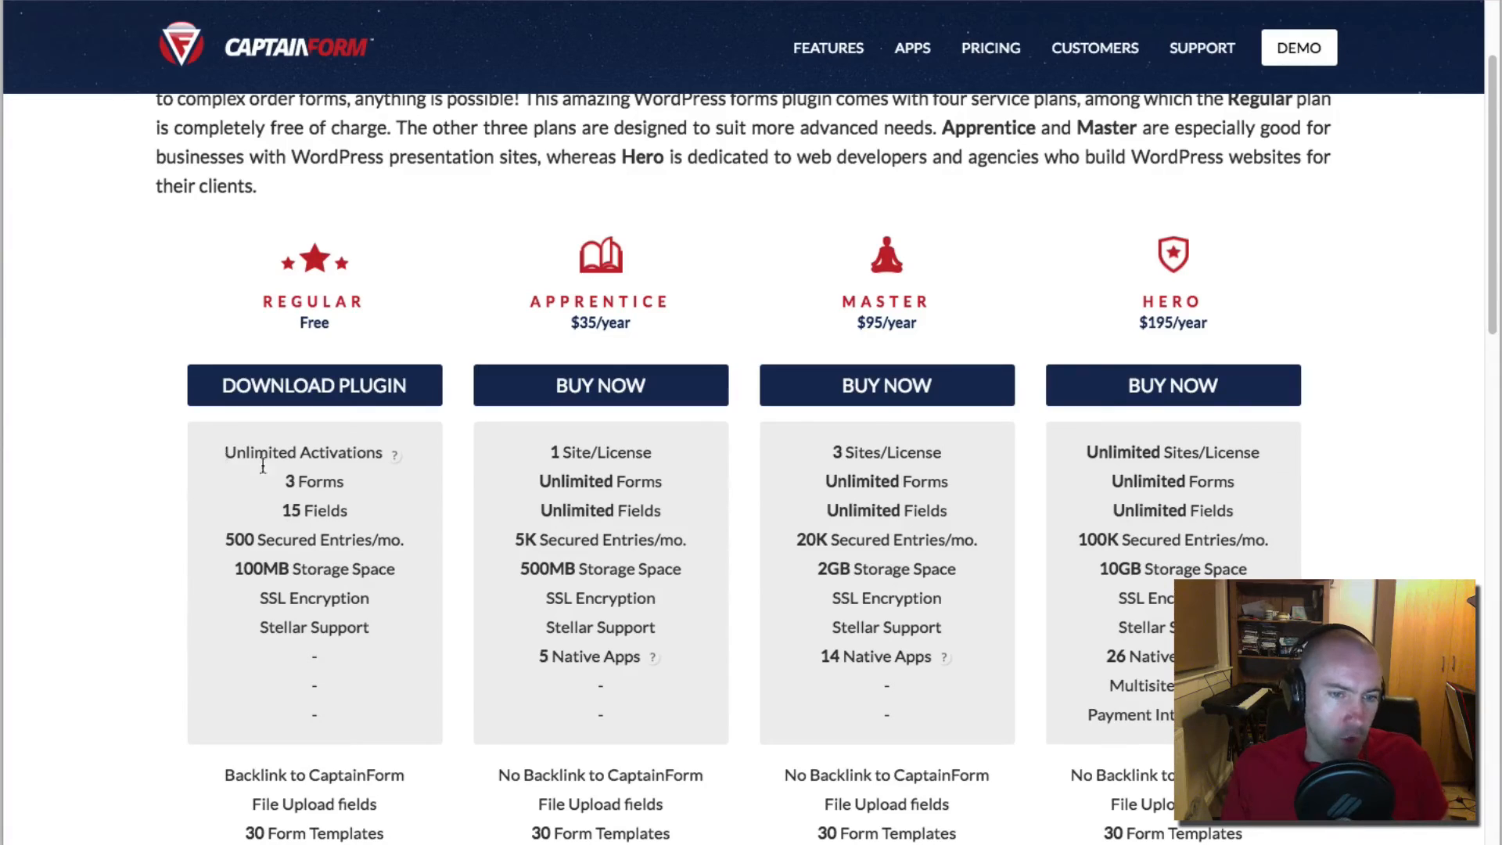
Step: Review the Regular plan's full feature list against the Hero plan's payment integration
drag(263, 466, 366, 635)
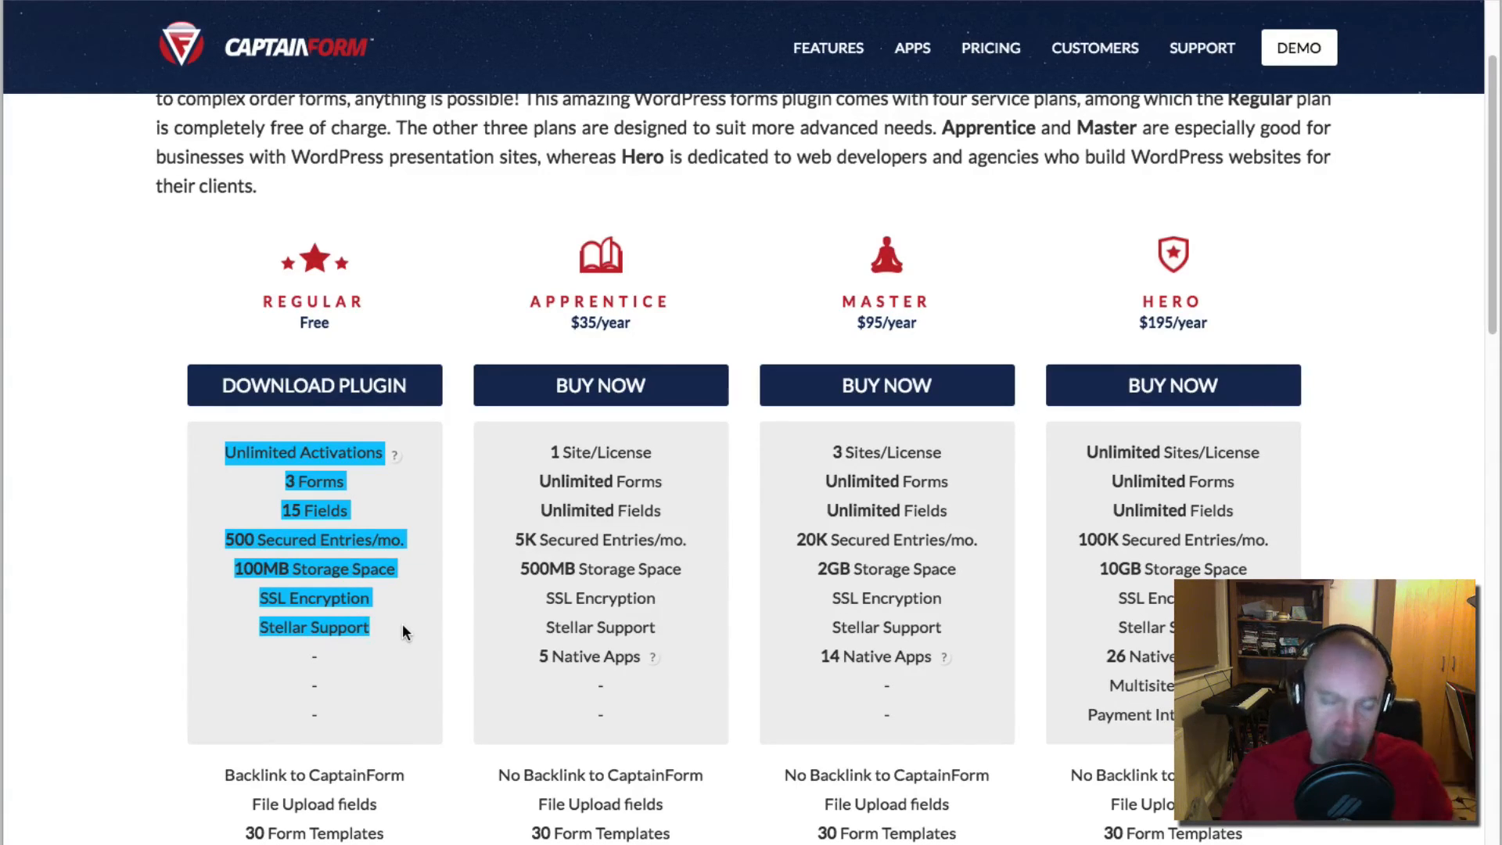
drag(383, 633, 222, 463)
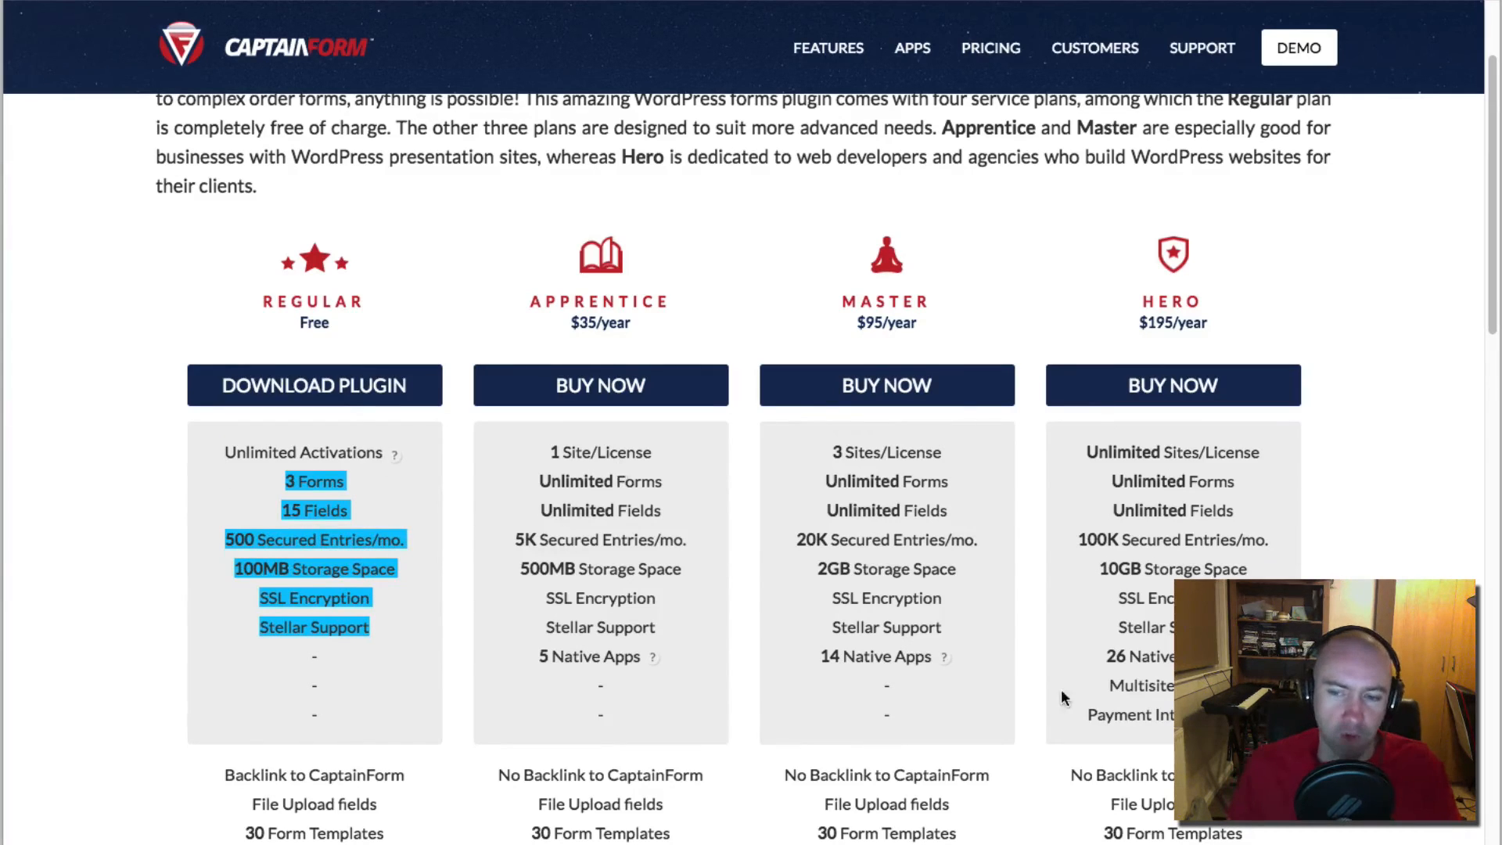
drag(1088, 715, 1220, 715)
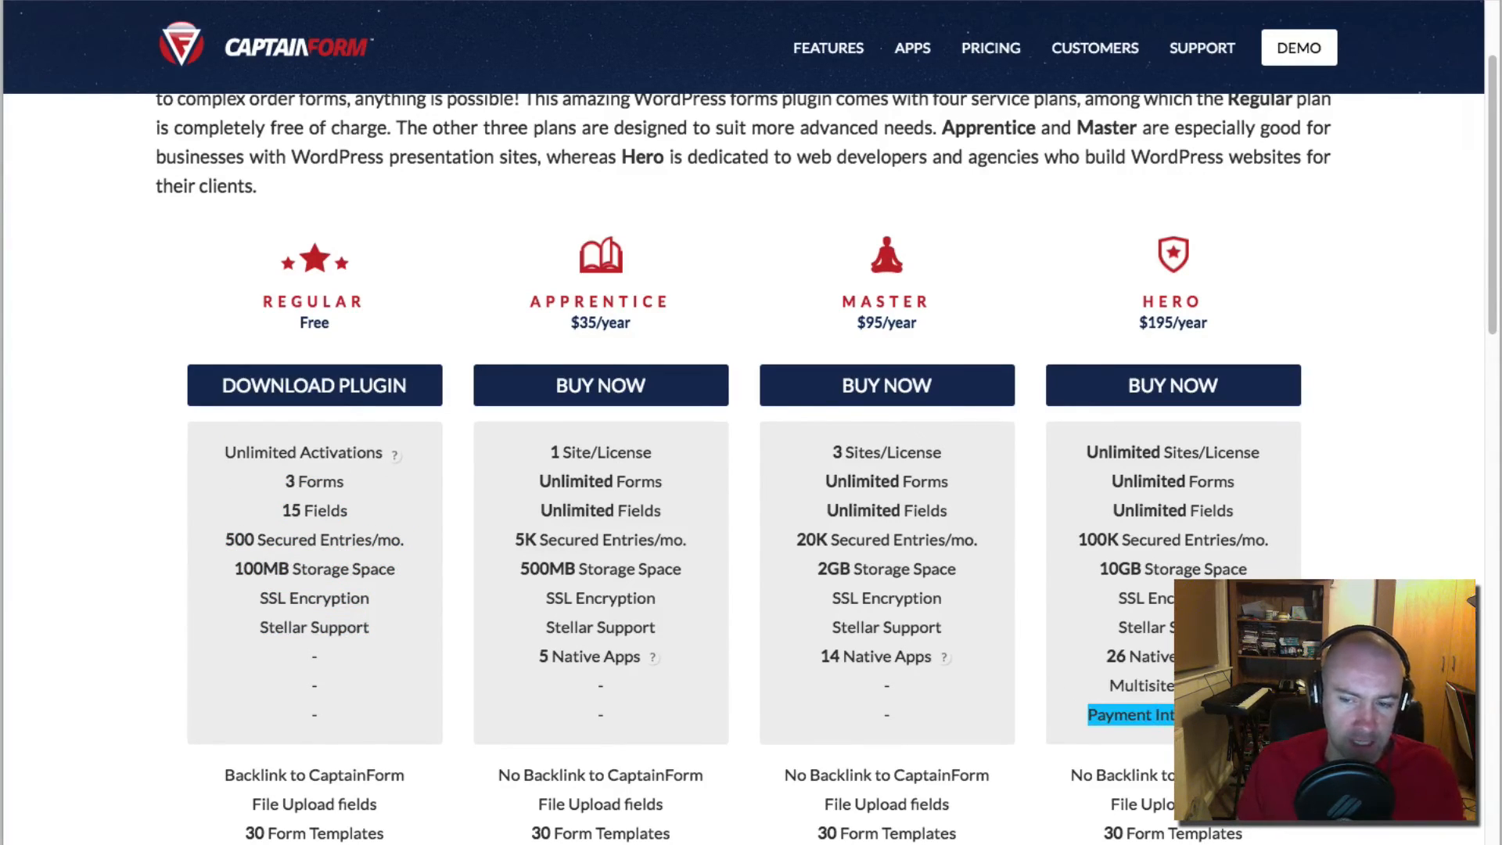
click(1221, 715)
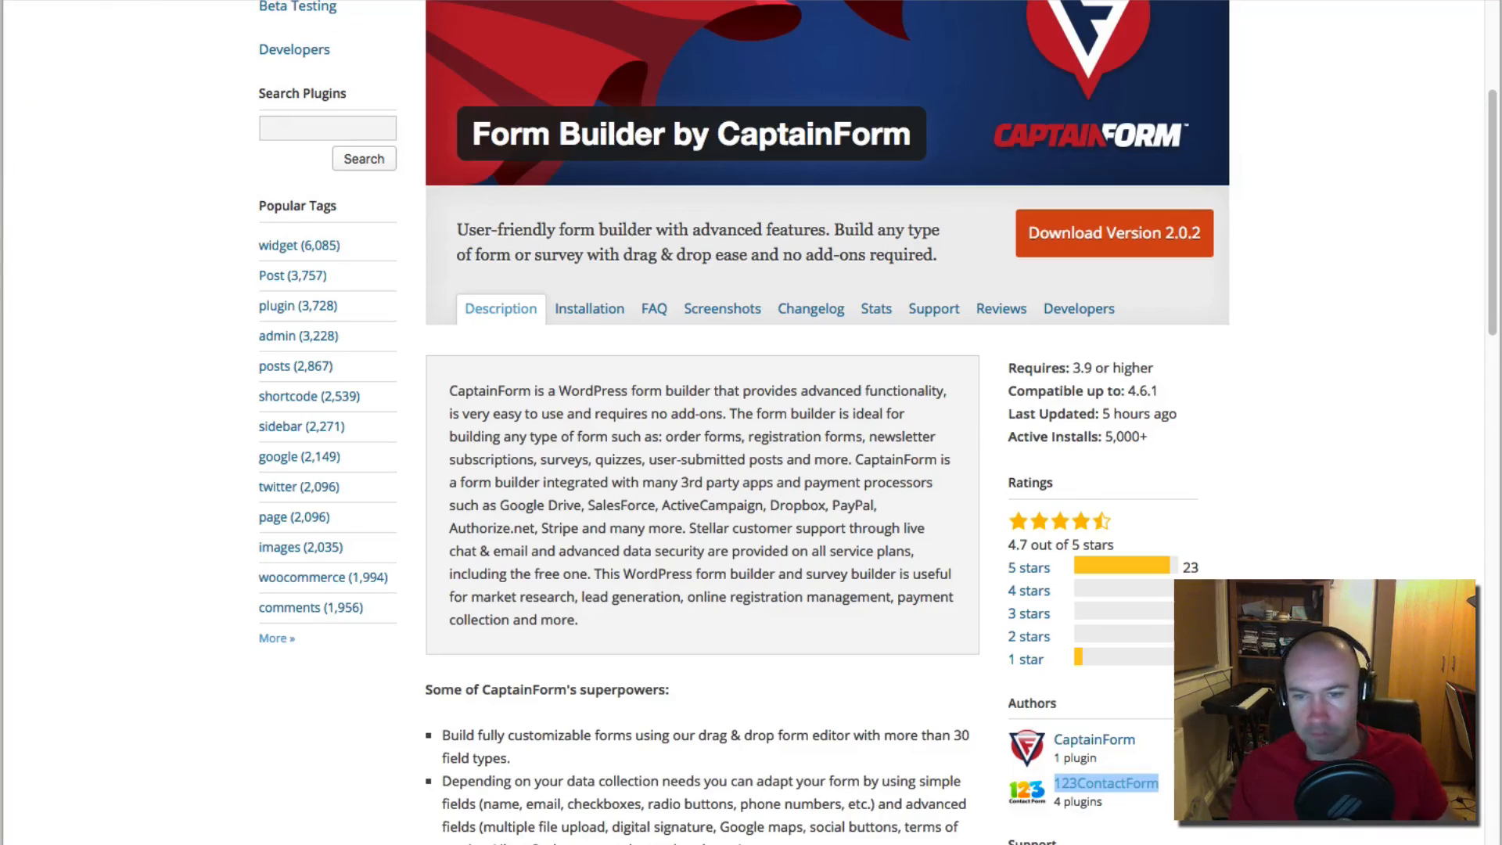
Step: Review the description, ratings and title of Form Builder by CaptainForm on its WordPress.org plugin page
scroll(766, 596, down, 2)
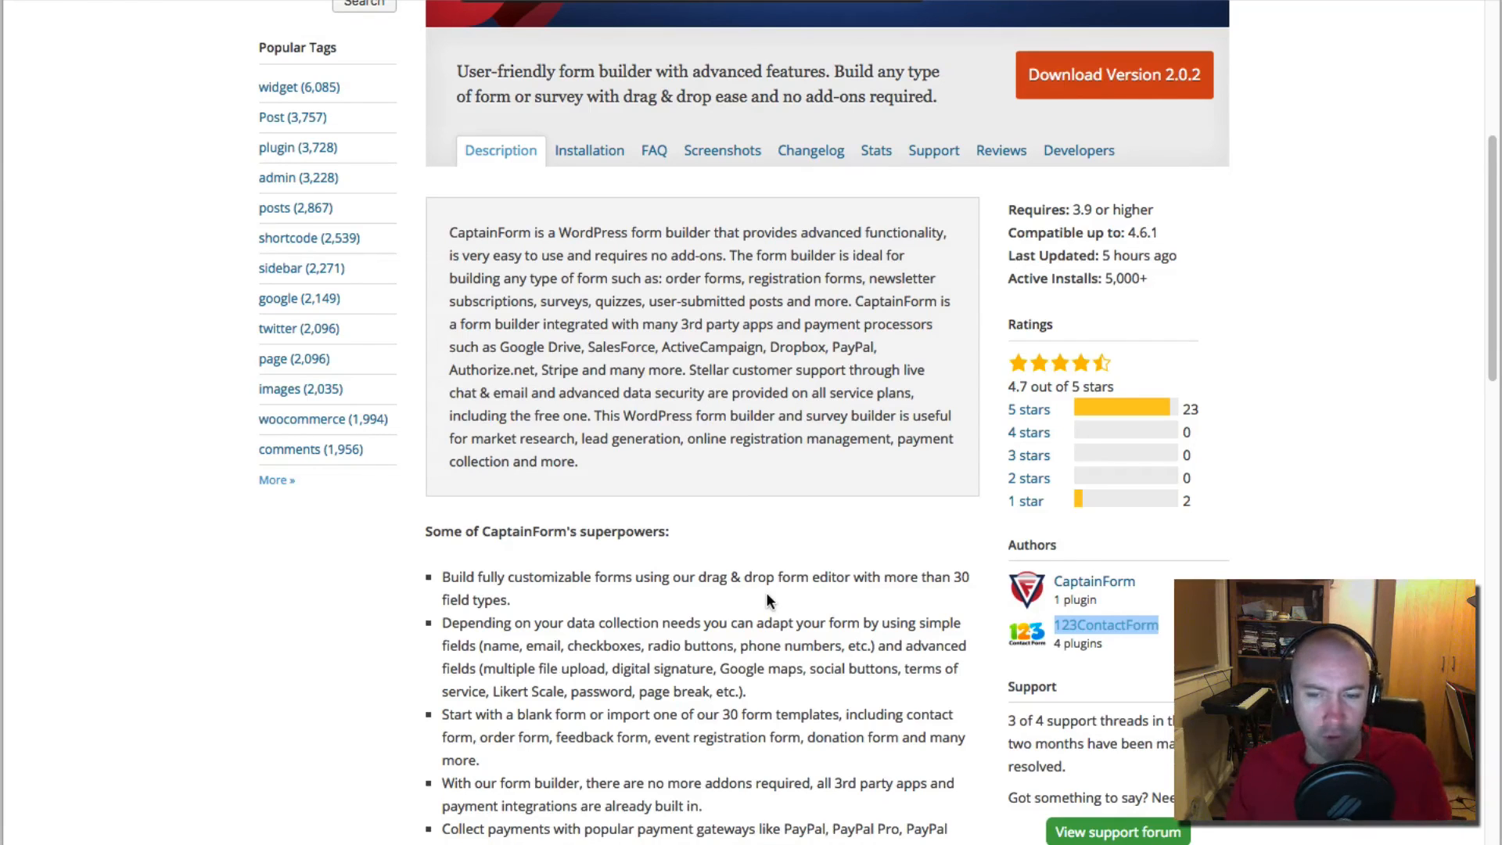
scroll(763, 593, up, 6)
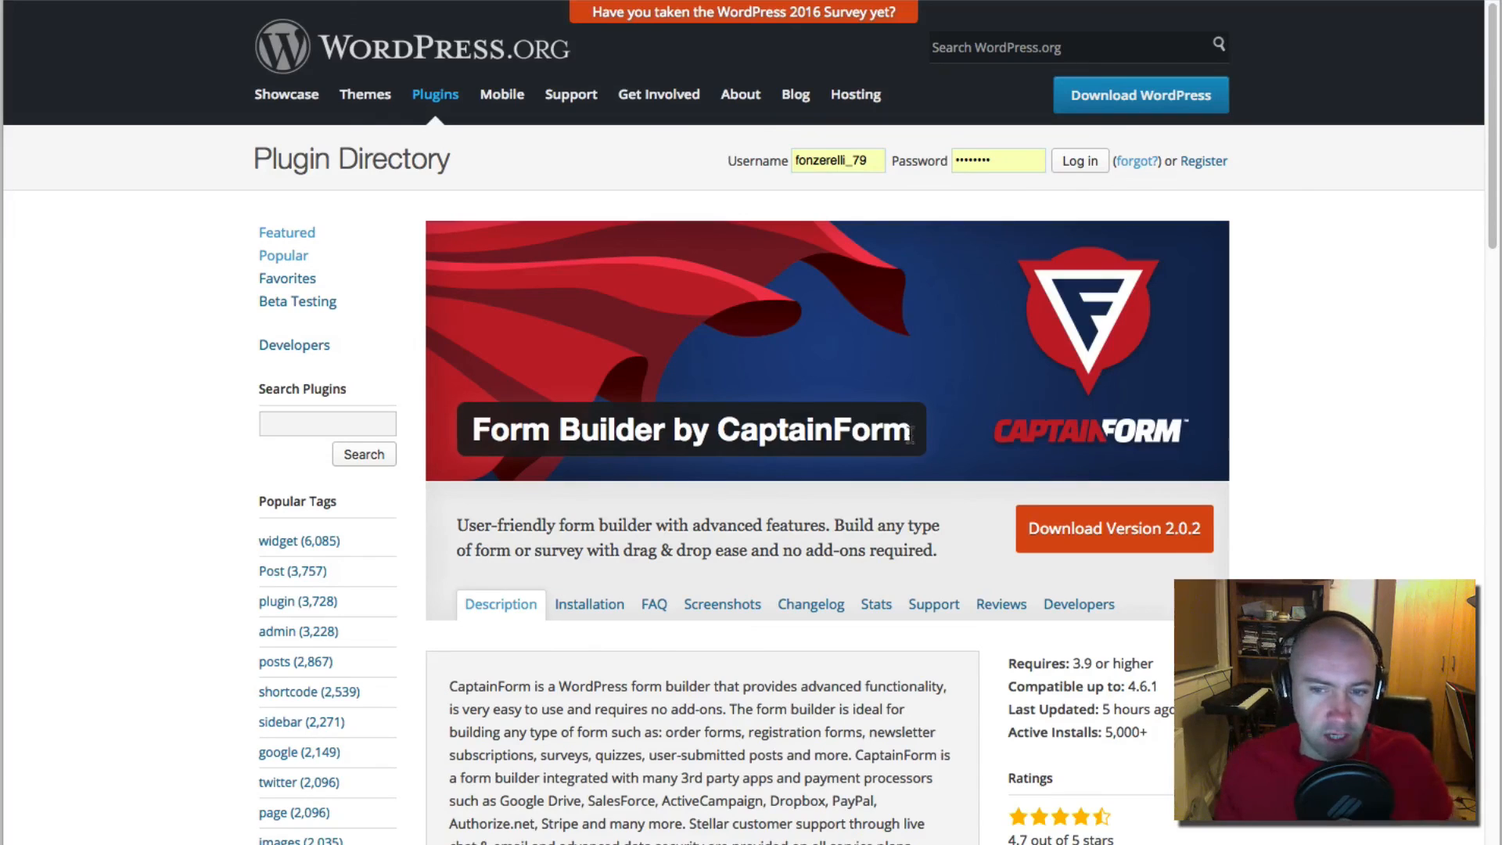
drag(910, 435, 720, 429)
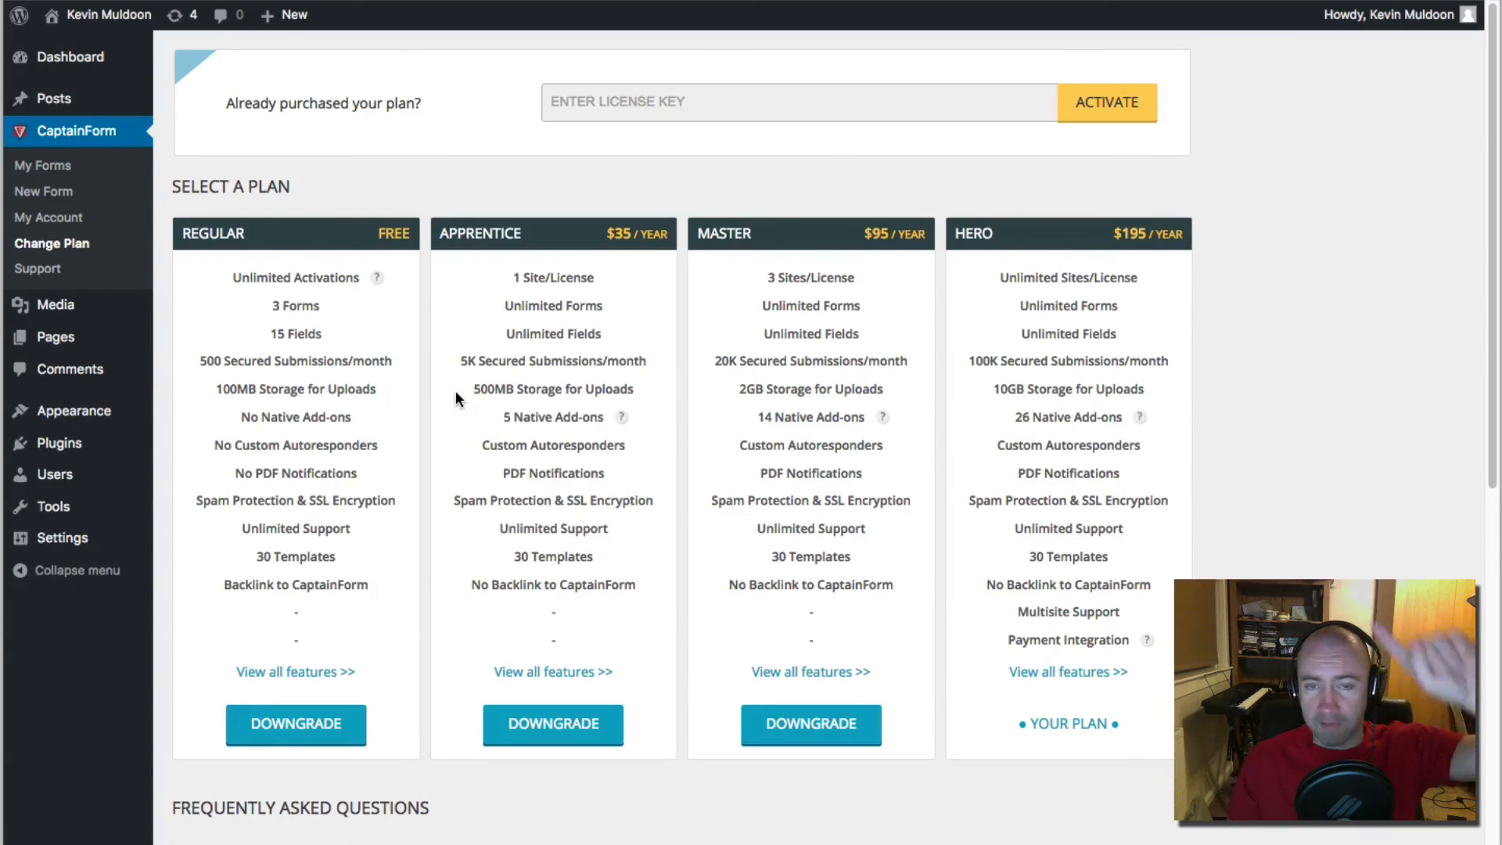
Step: Open CaptainForm's list of existing forms in the WordPress admin
click(84, 167)
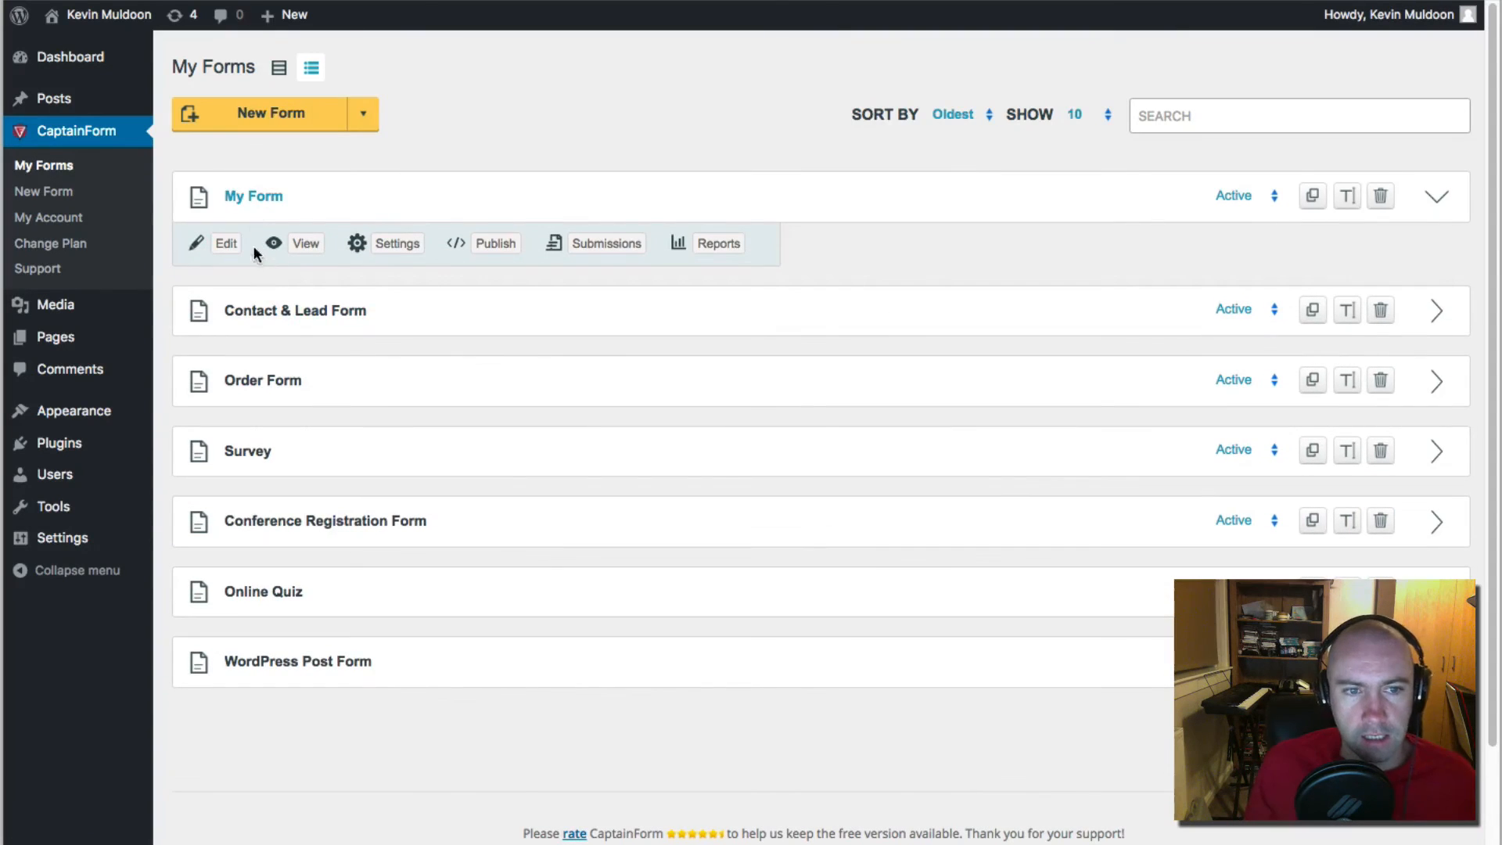
Step: Open My Form for editing and view the Advanced options in its settings
click(258, 202)
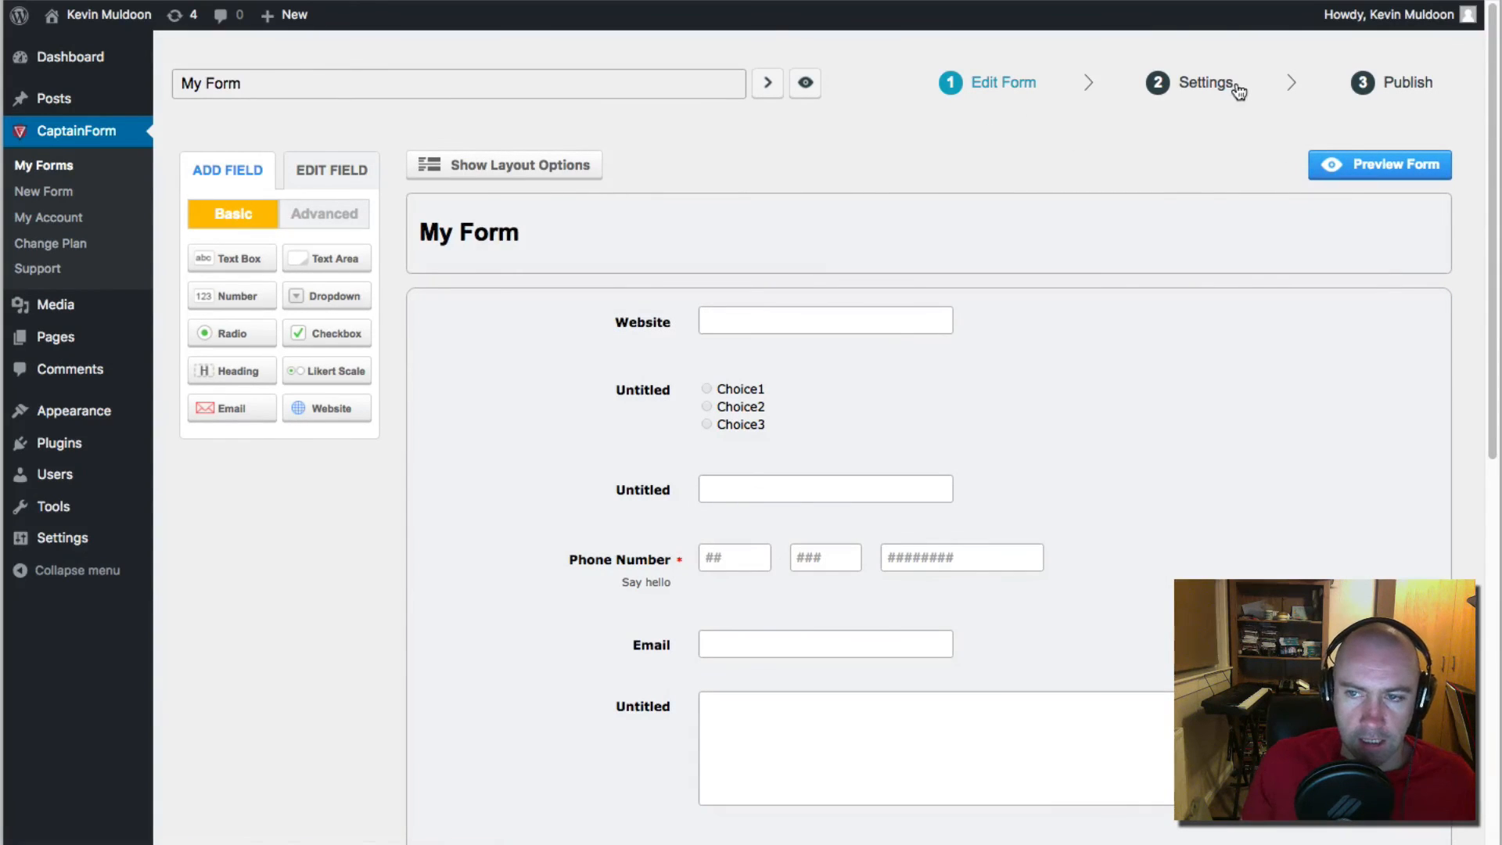
mouse_move(1214, 89)
click(1187, 125)
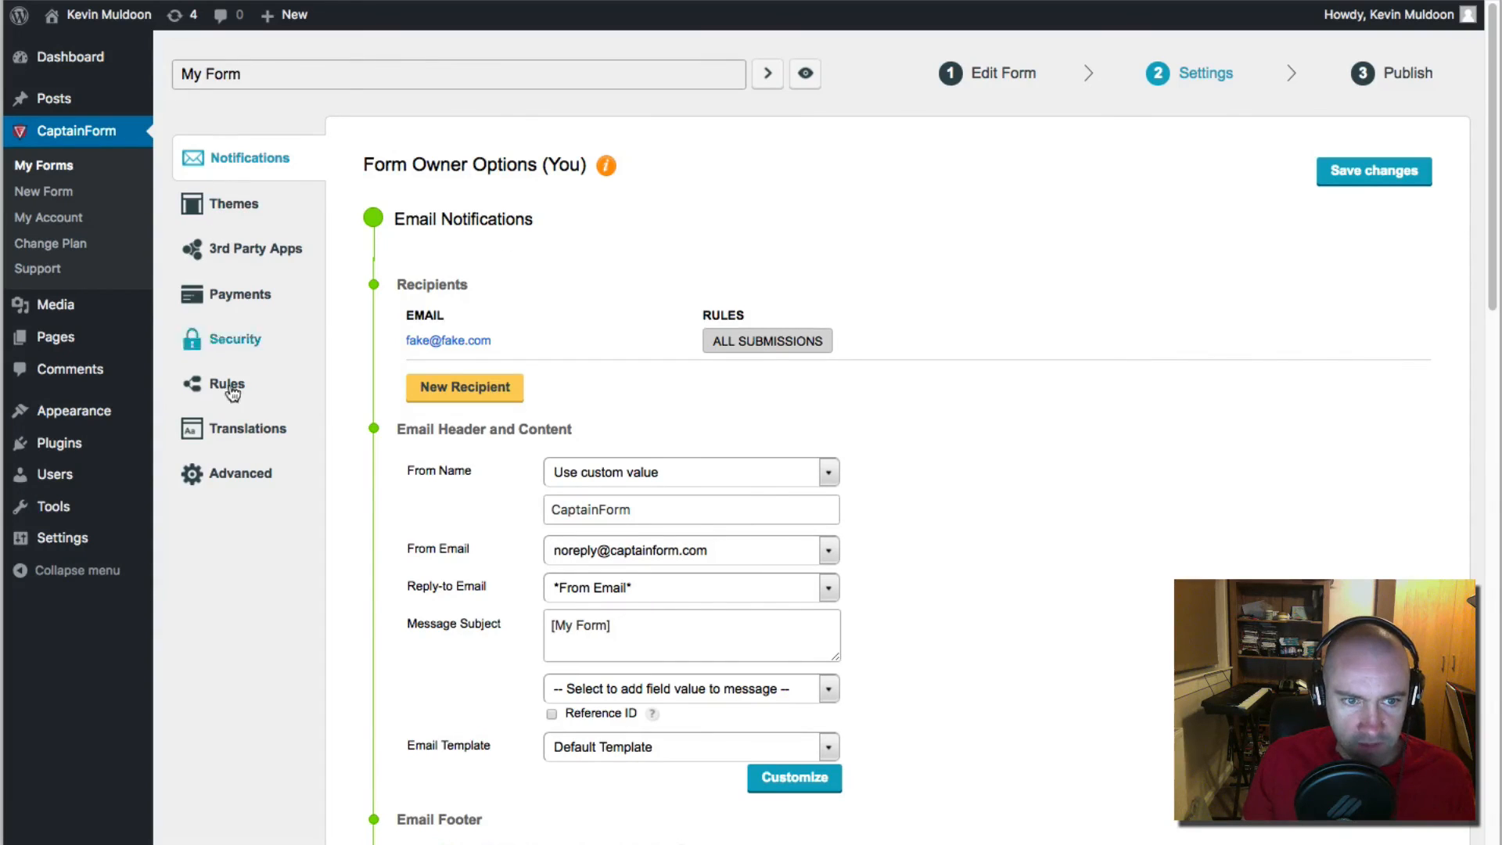
click(258, 476)
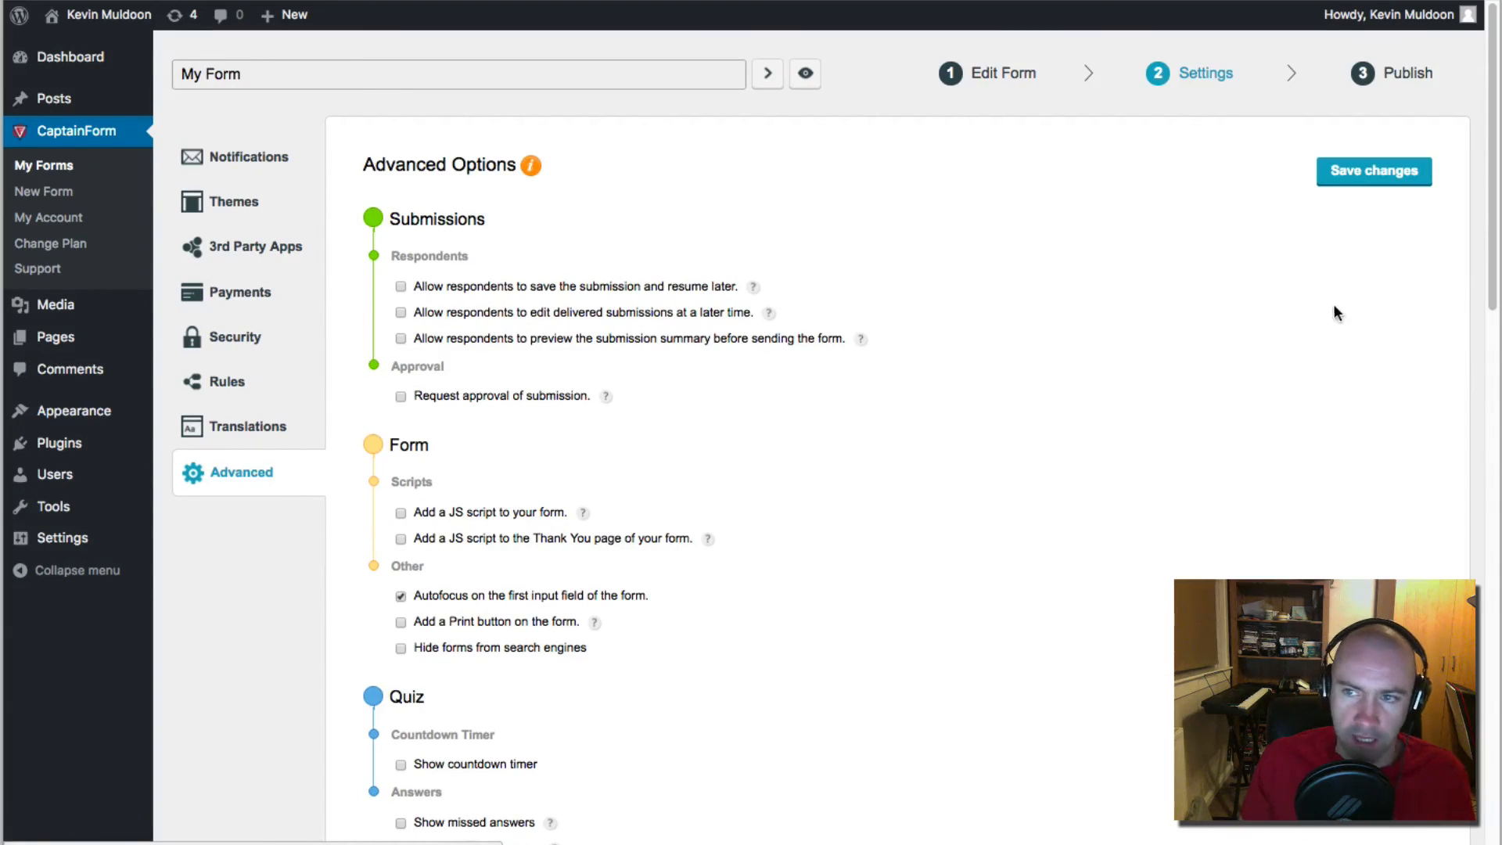
Step: Review the shortcode and widget instructions in My Form's publishing options, and open the WordPress Widgets page in a new tab
click(1393, 78)
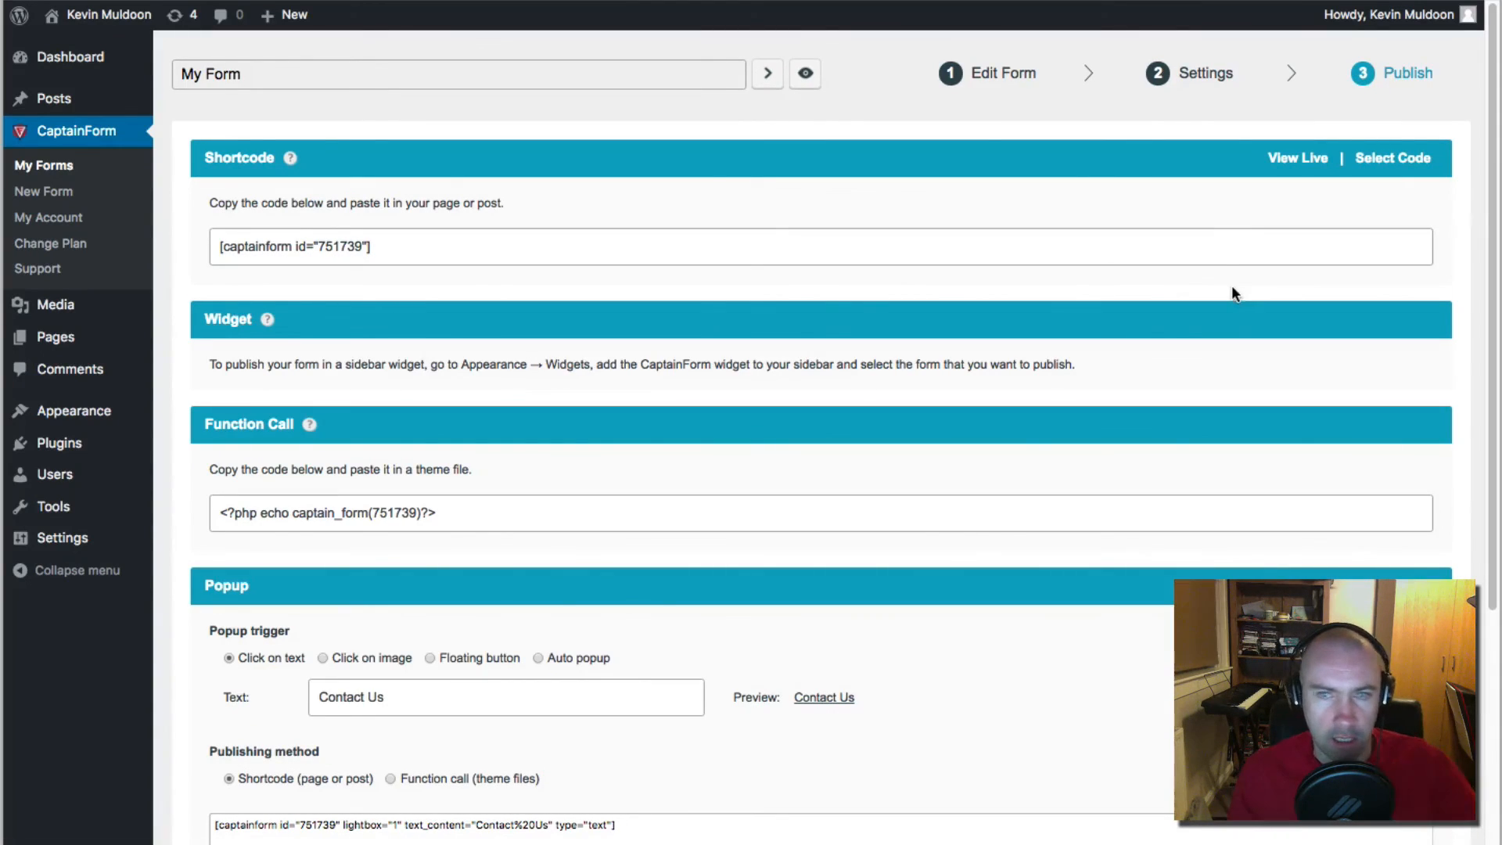
click(399, 247)
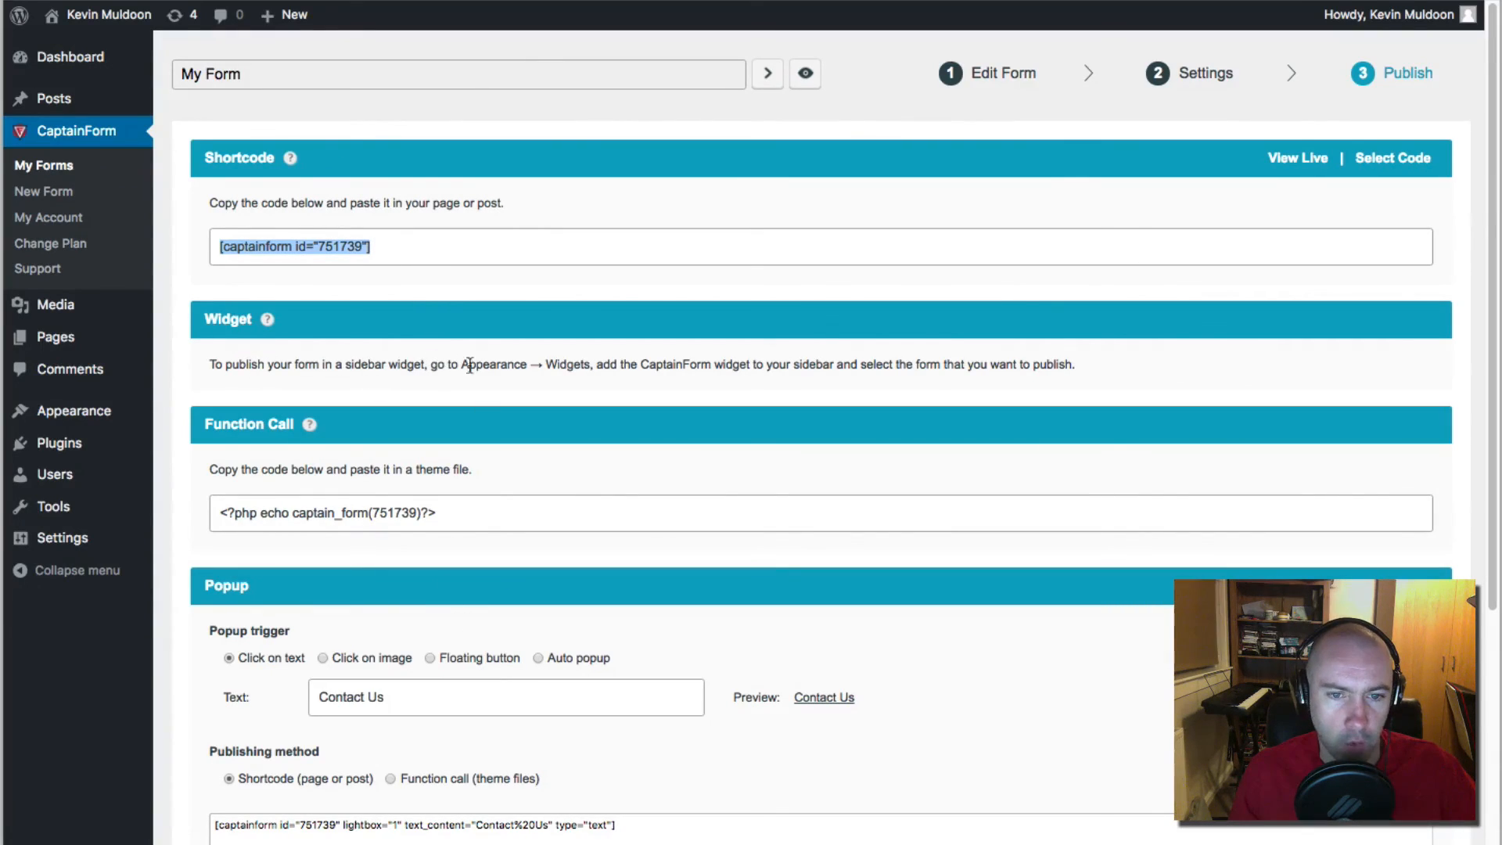
drag(433, 365, 661, 369)
click(641, 374)
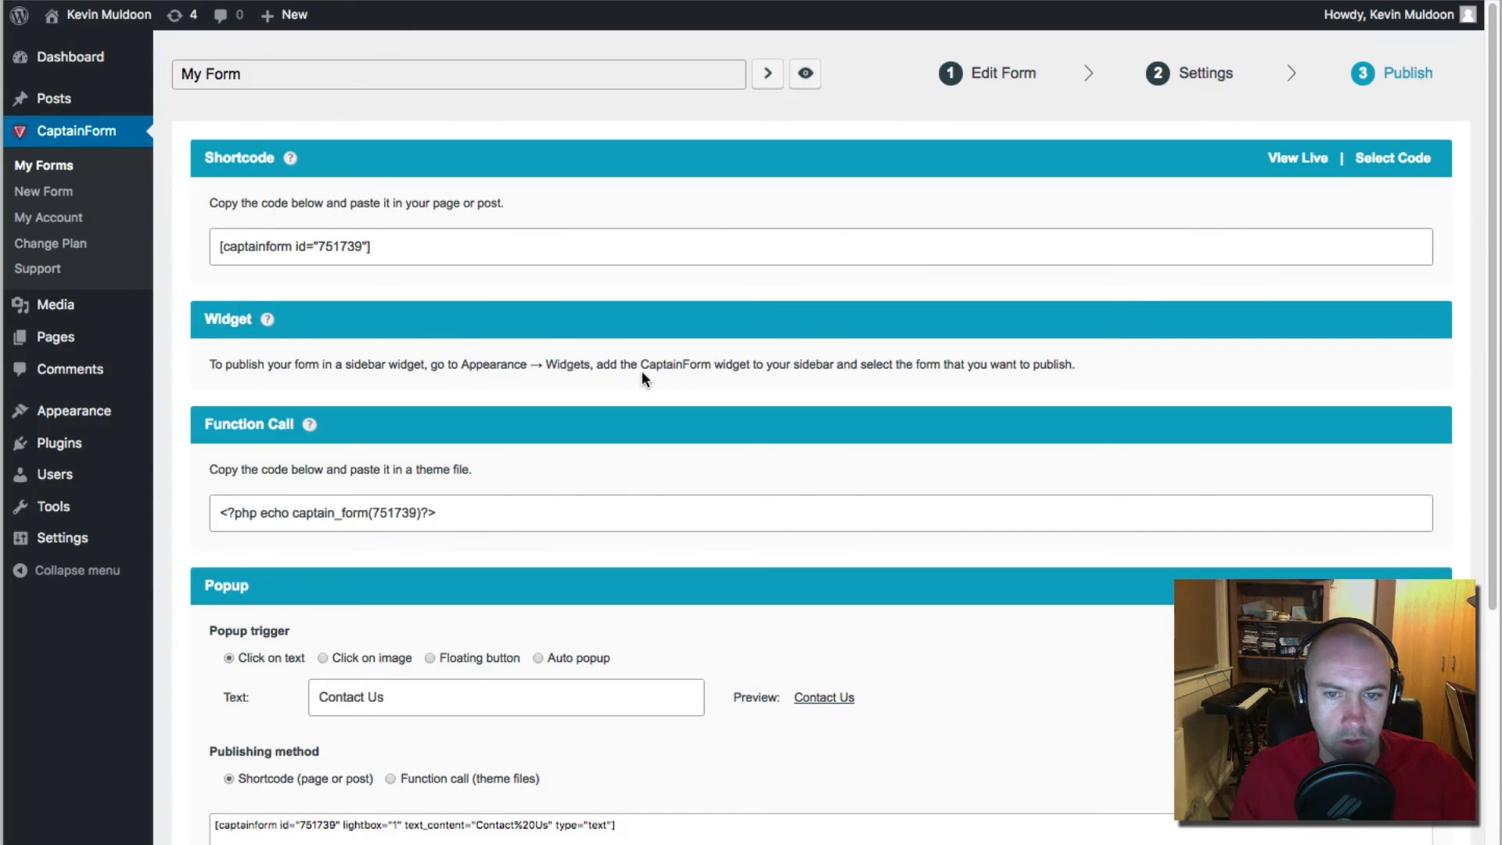
mouse_move(108, 413)
right_click(205, 465)
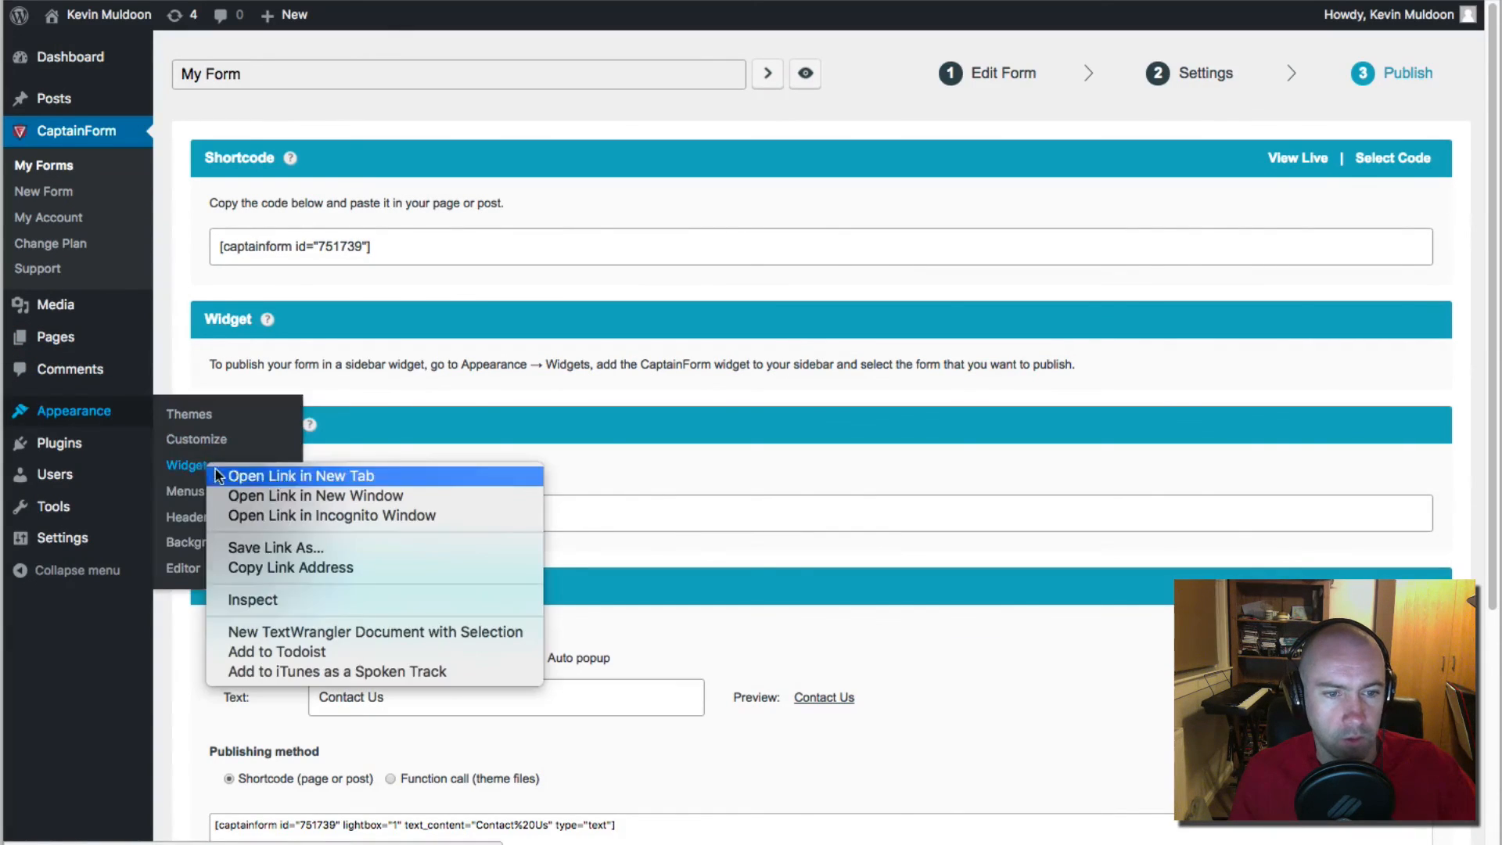
Step: Try the image and floating button popup triggers, and set Auto popup with the Function call (theme files) publishing method
scroll(470, 509, down, 3)
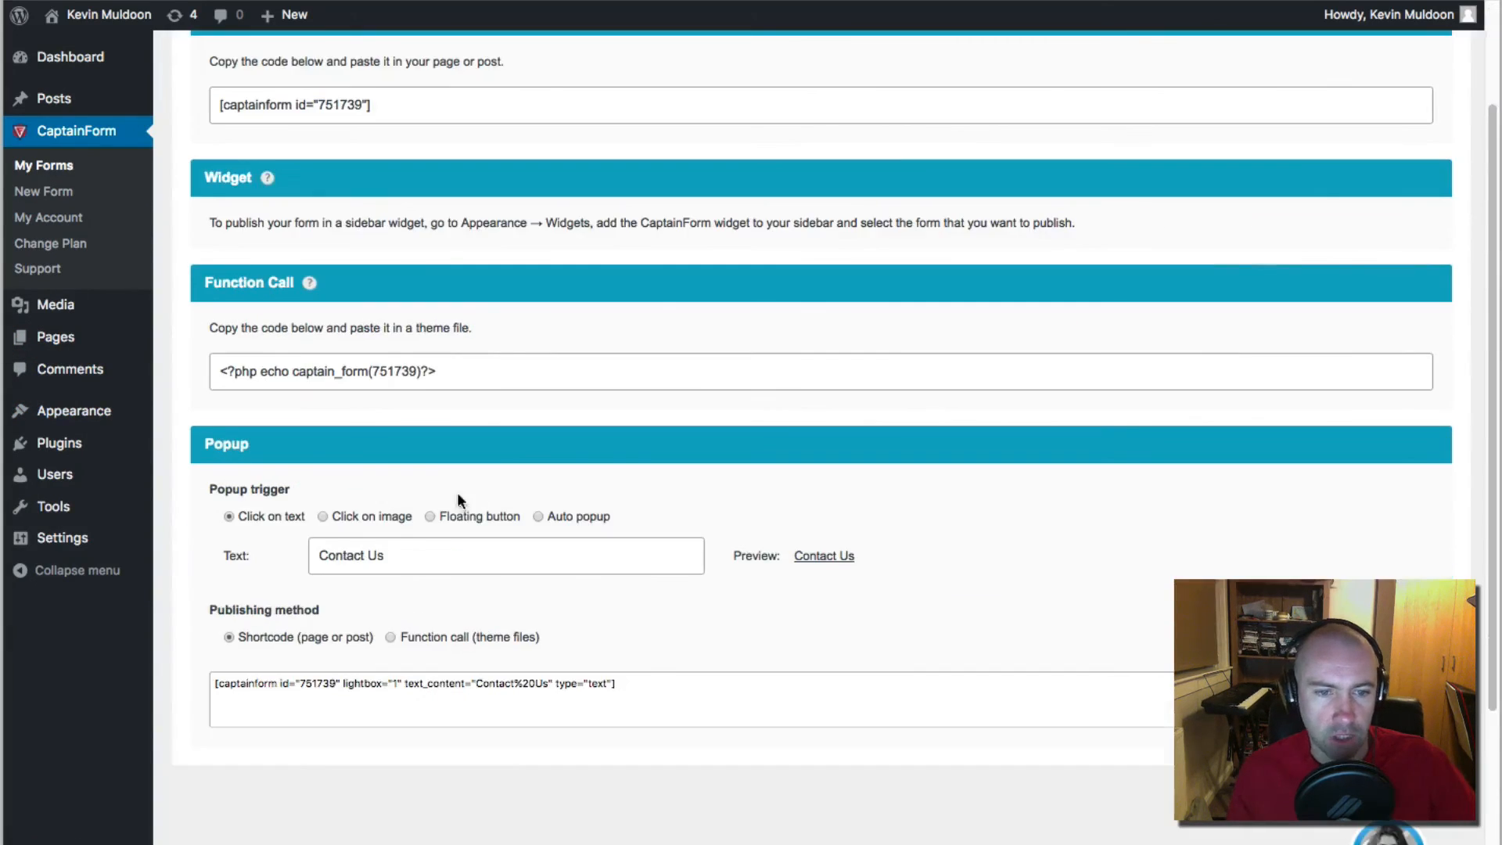
click(444, 368)
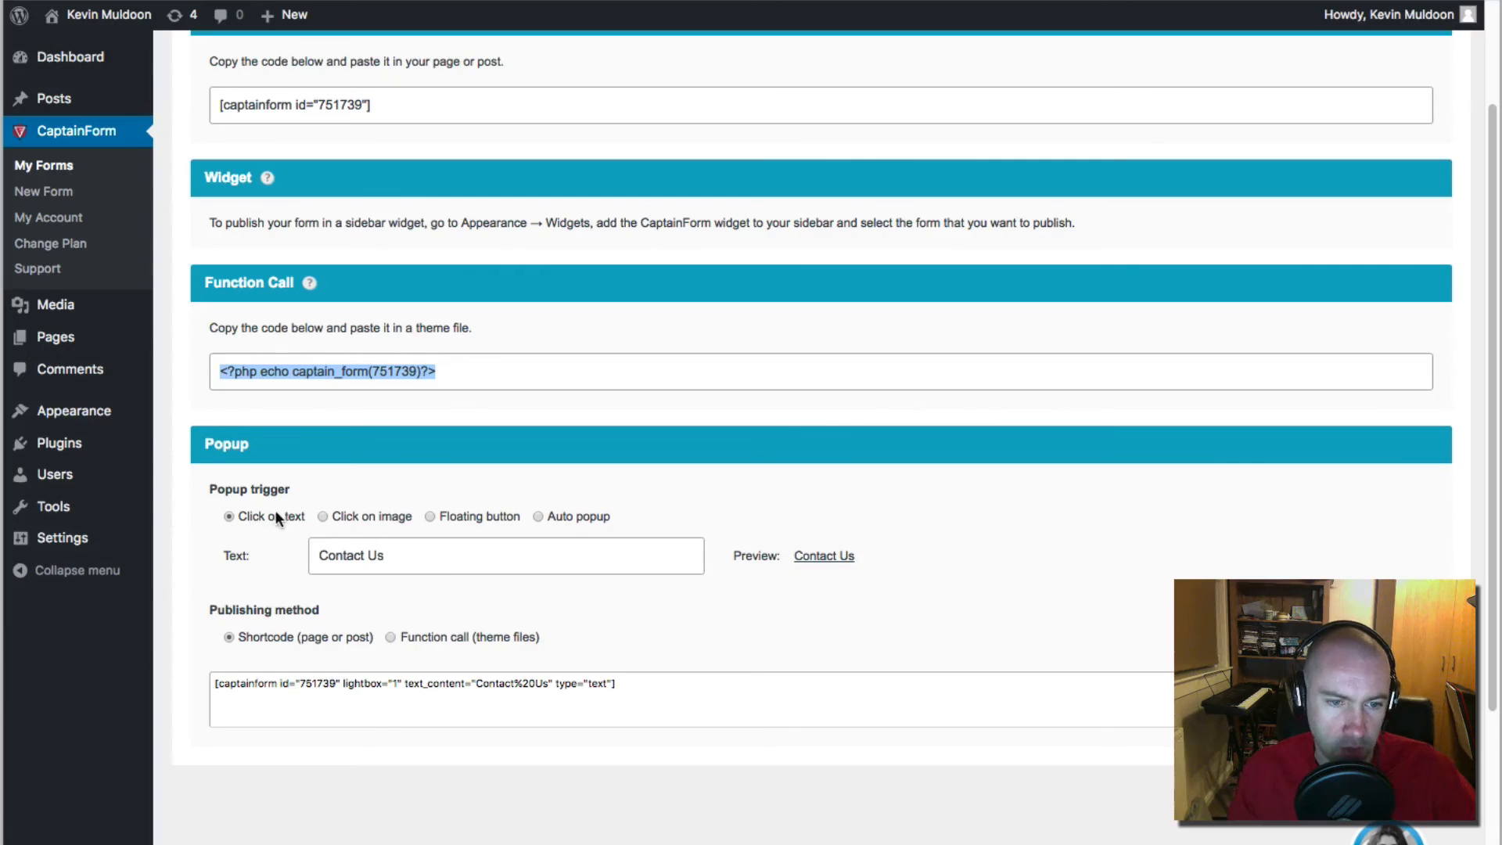
click(324, 514)
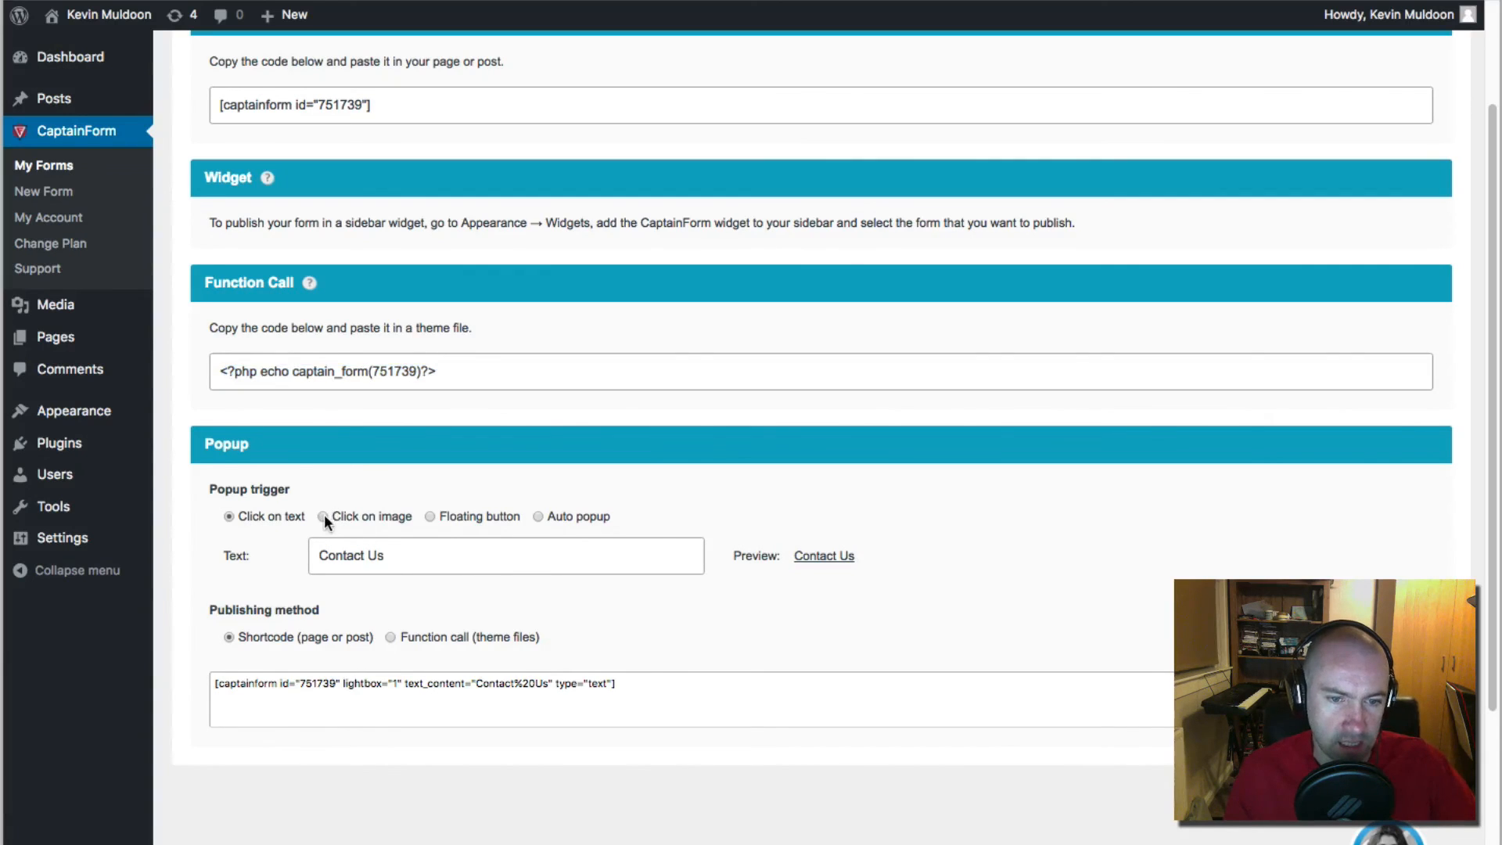
click(430, 516)
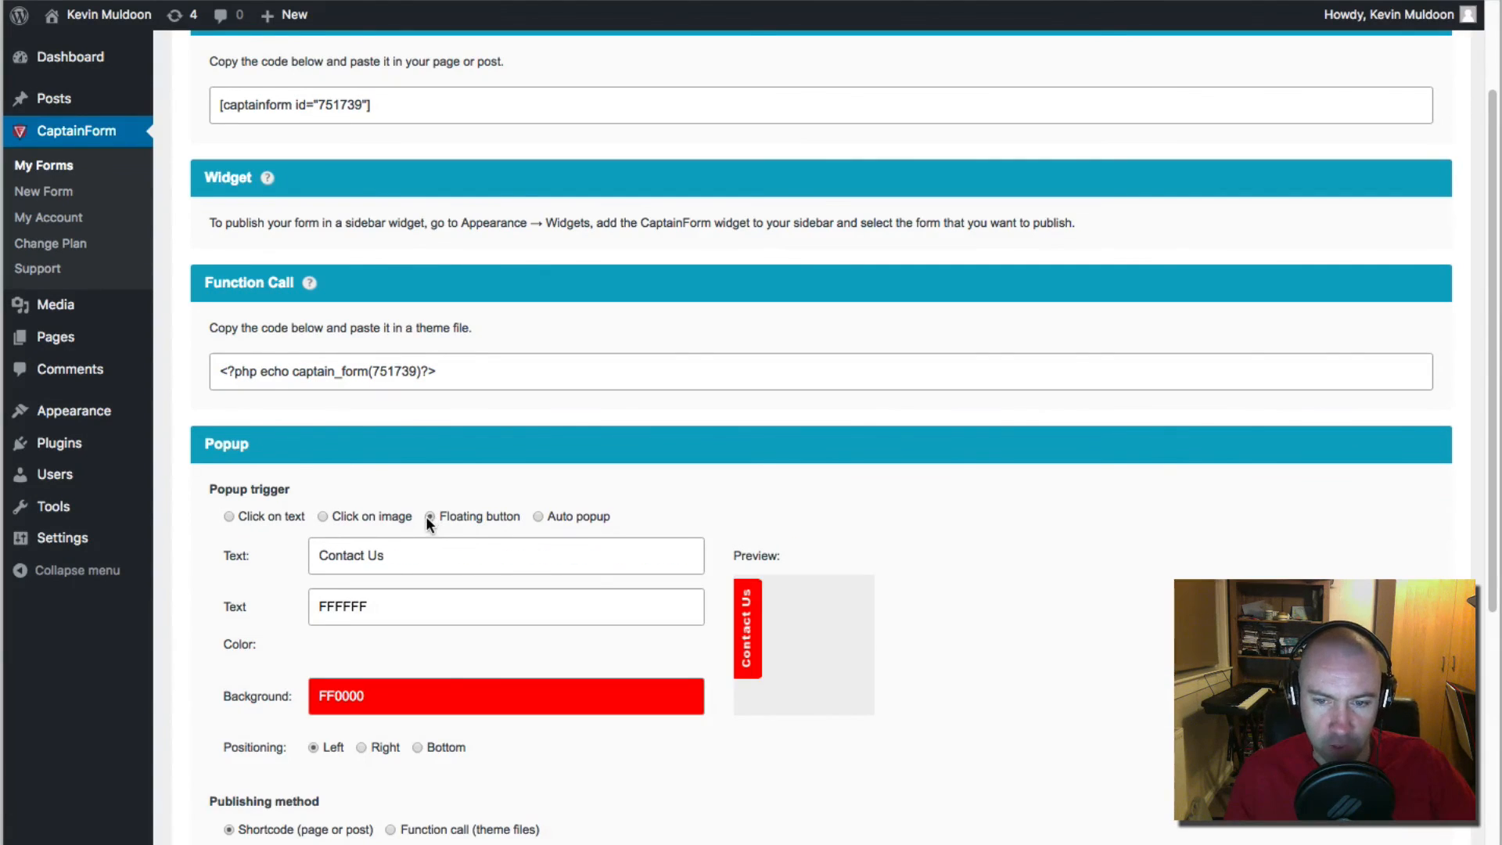
click(538, 517)
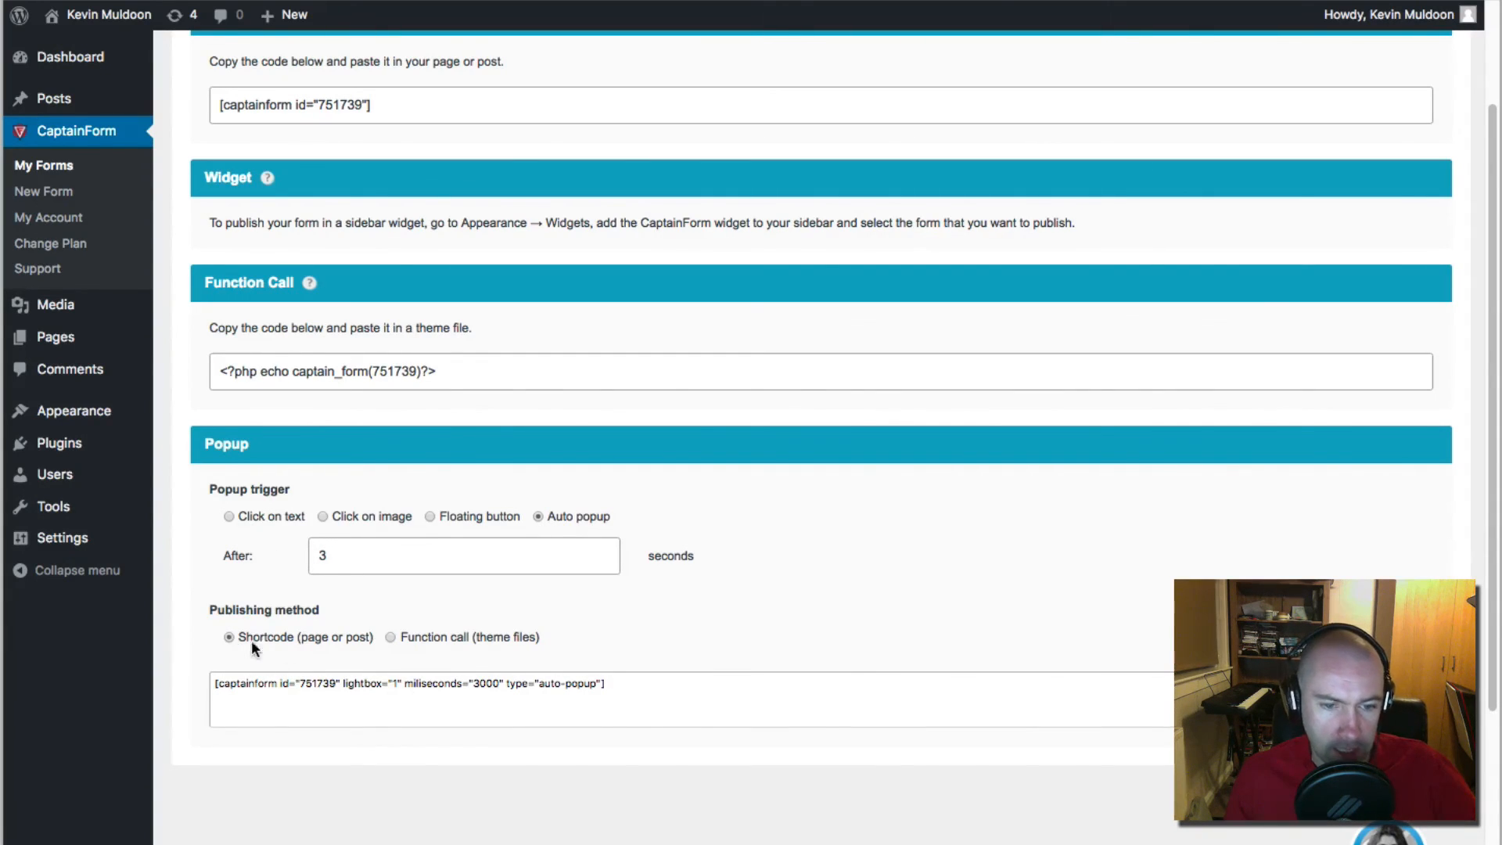
drag(336, 640, 393, 636)
click(389, 635)
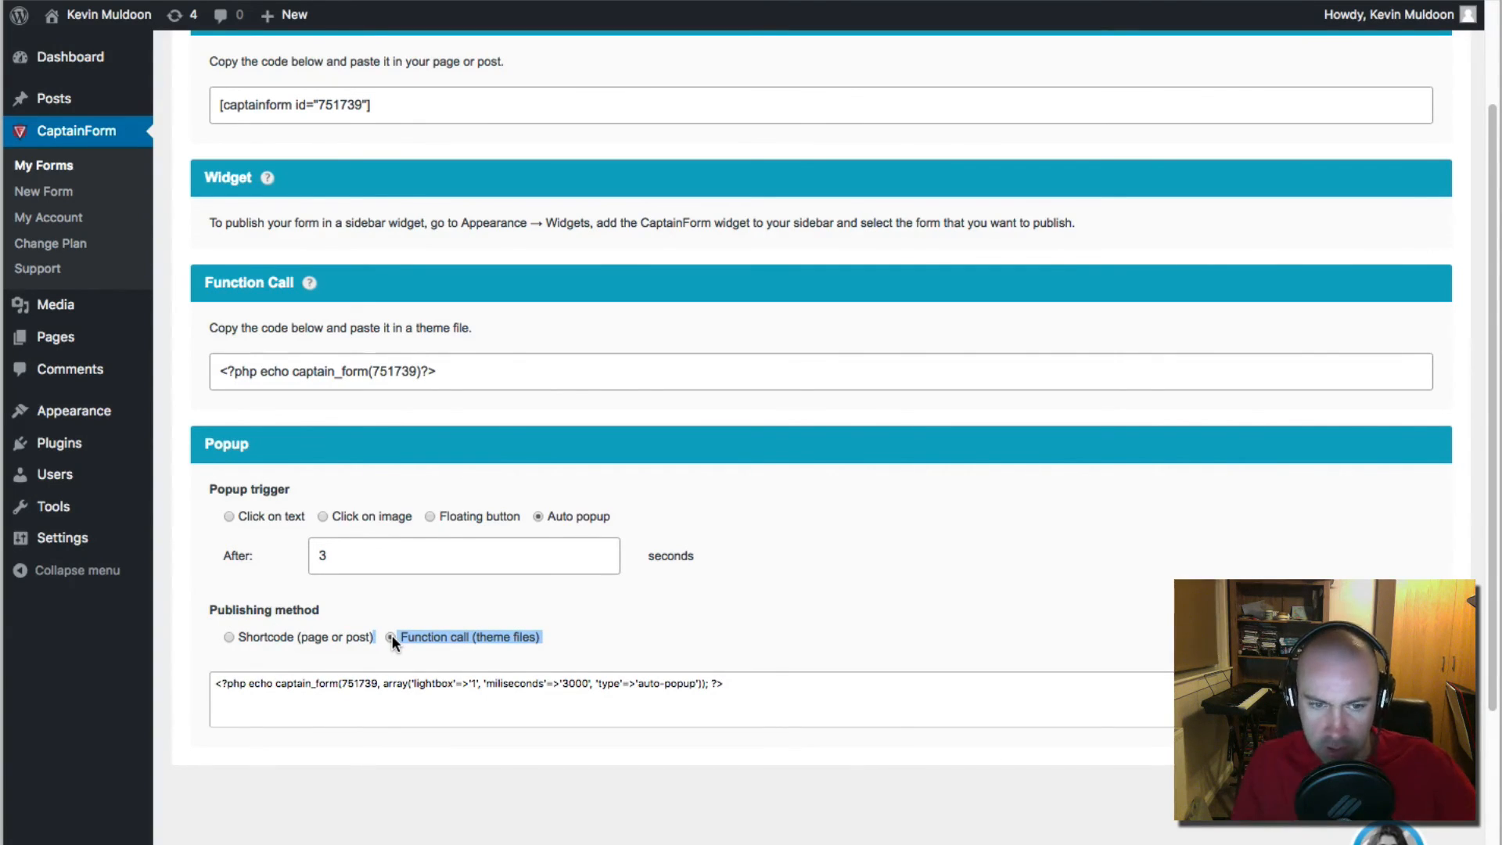
Step: Select My Form's PHP function call code for theme files
scroll(346, 578, up, 2)
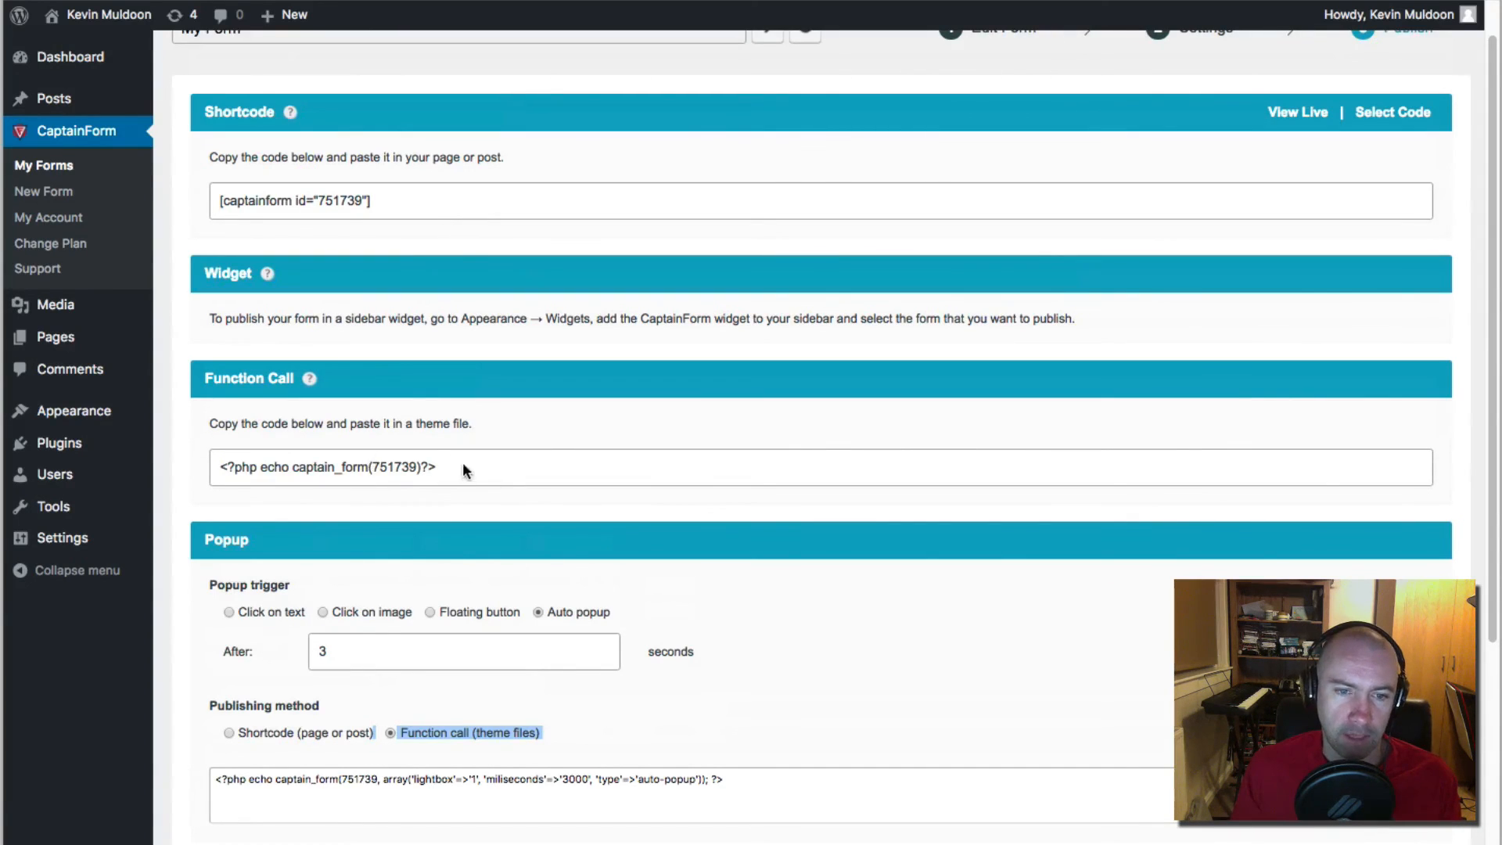
click(205, 464)
mouse_move(437, 469)
mouse_down()
mouse_move(416, 471)
mouse_move(439, 467)
mouse_up()
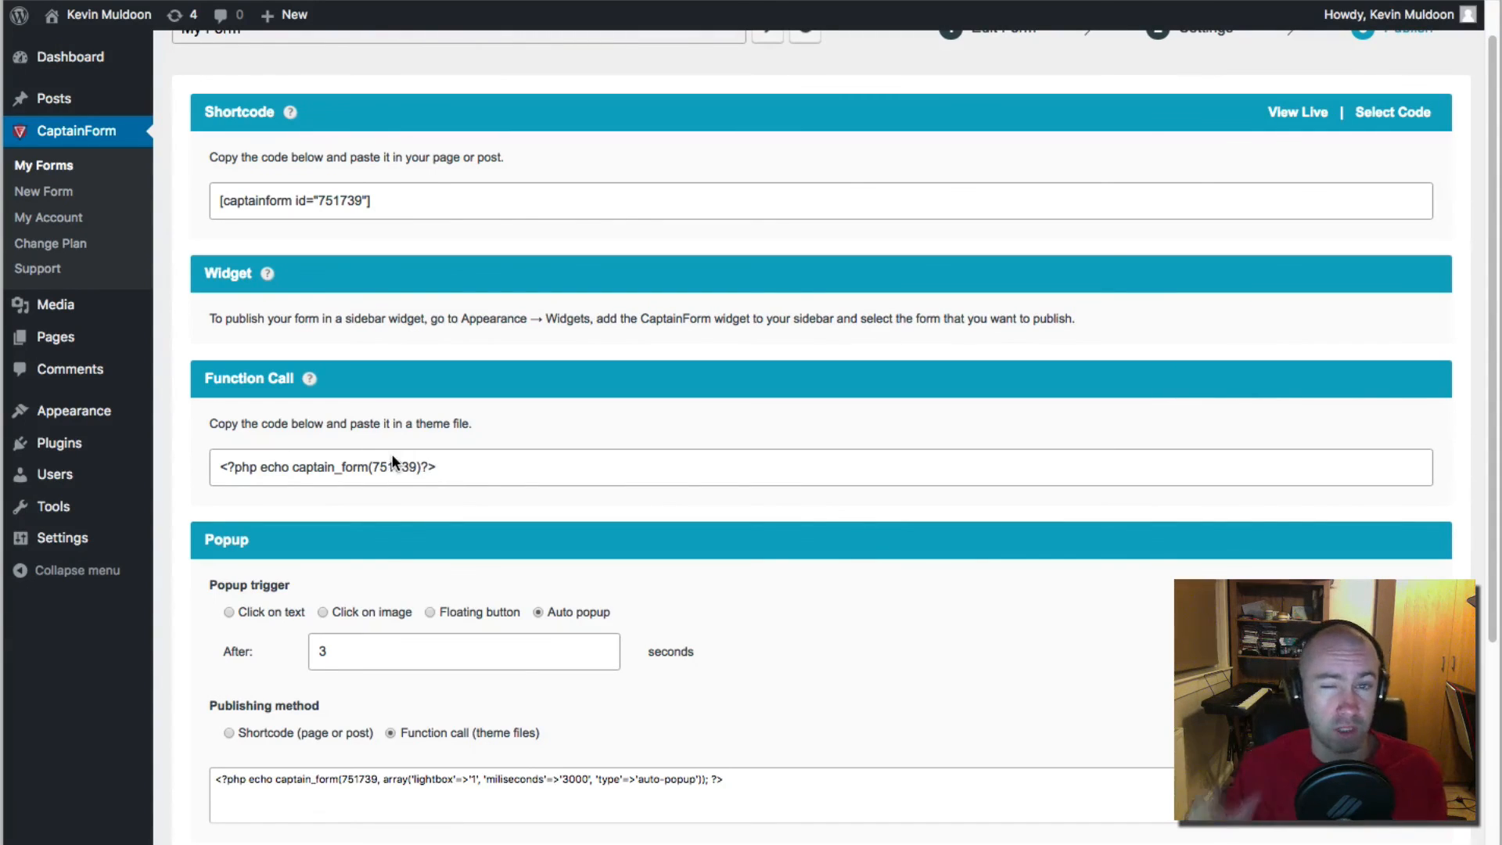
Step: Add a CaptainForm widget to the Primary Sidebar above Meta, embed My Form in it, and save it
click(632, 2)
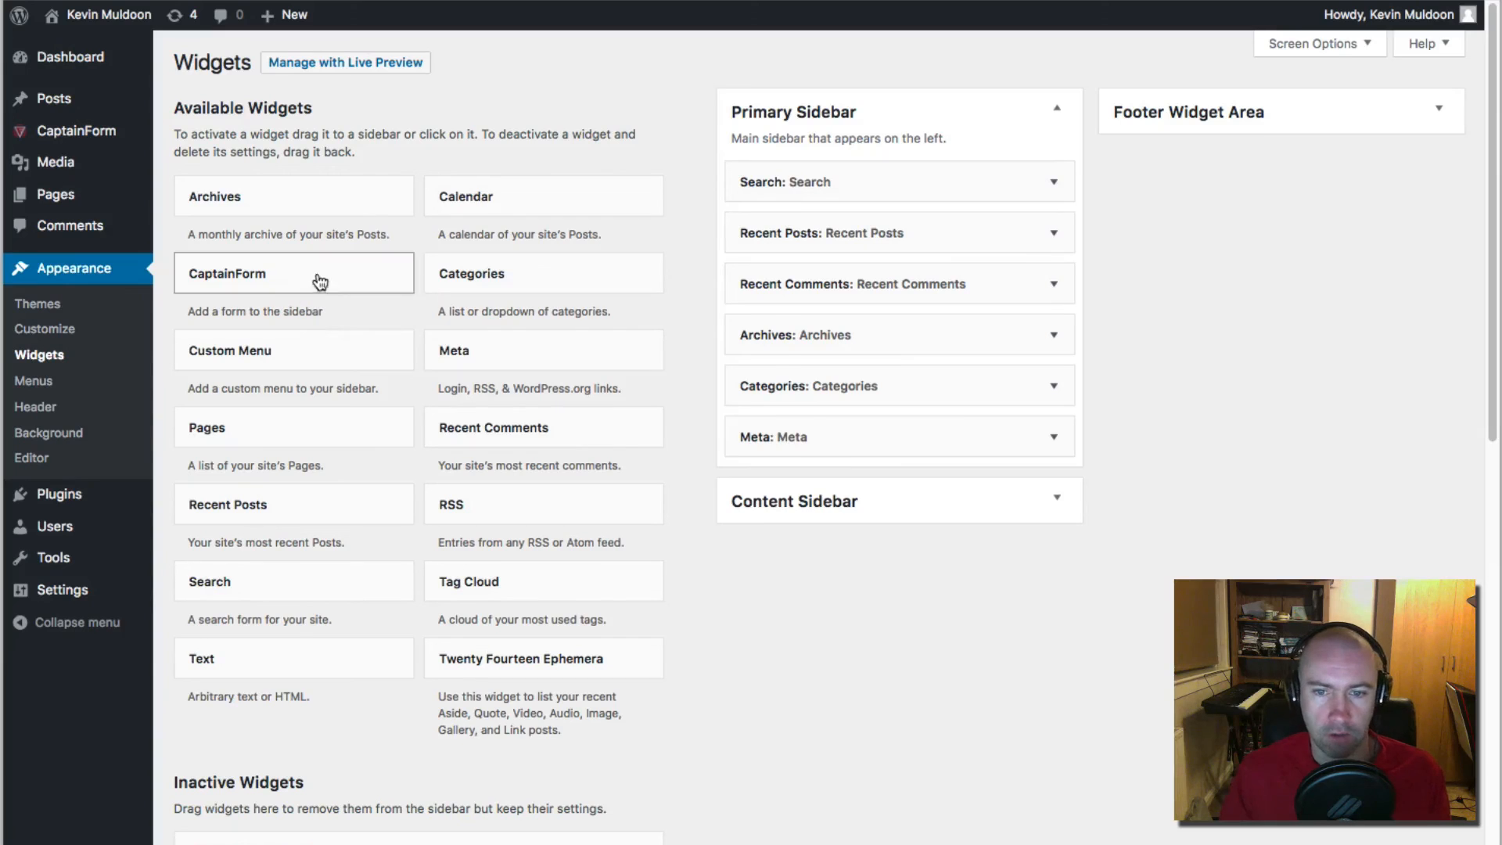
drag(320, 282, 868, 434)
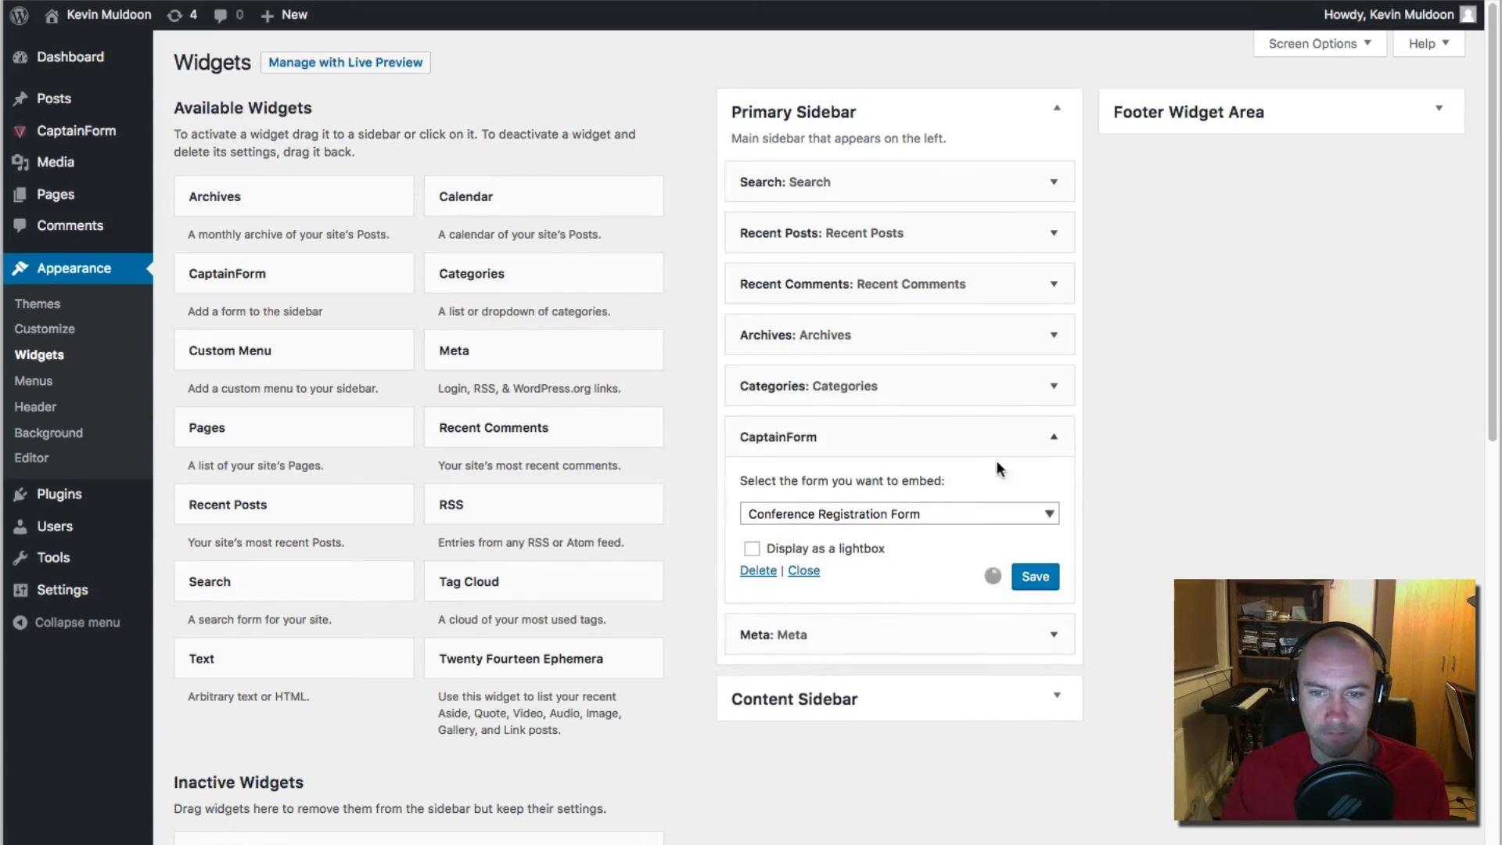
click(996, 516)
click(896, 613)
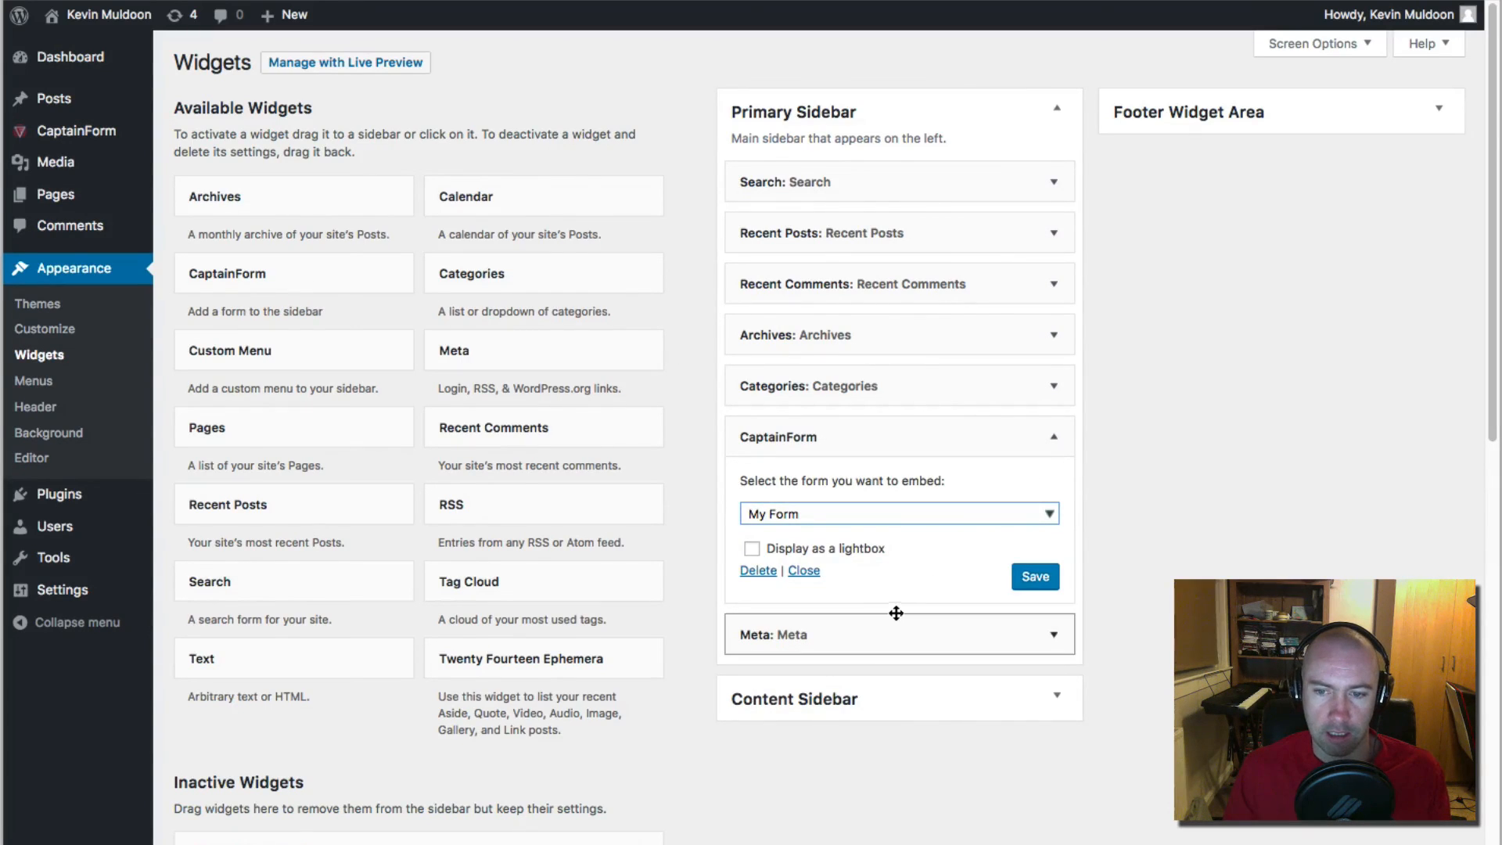
click(1031, 577)
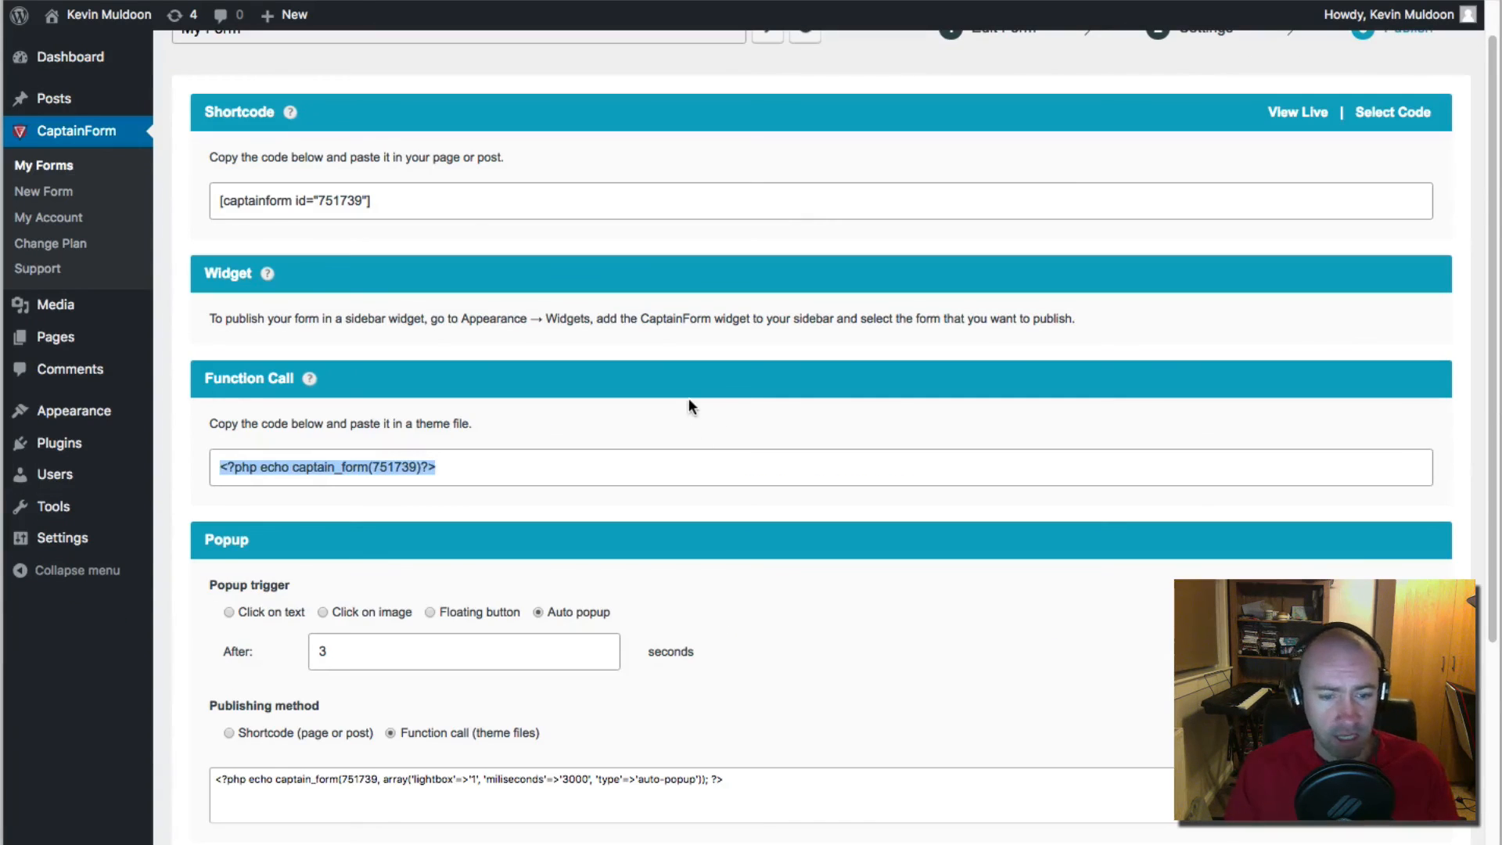
Step: Select My Form's shortcode on its publishing page, and view the form live in the preview page and sidebar
scroll(689, 400, down, 4)
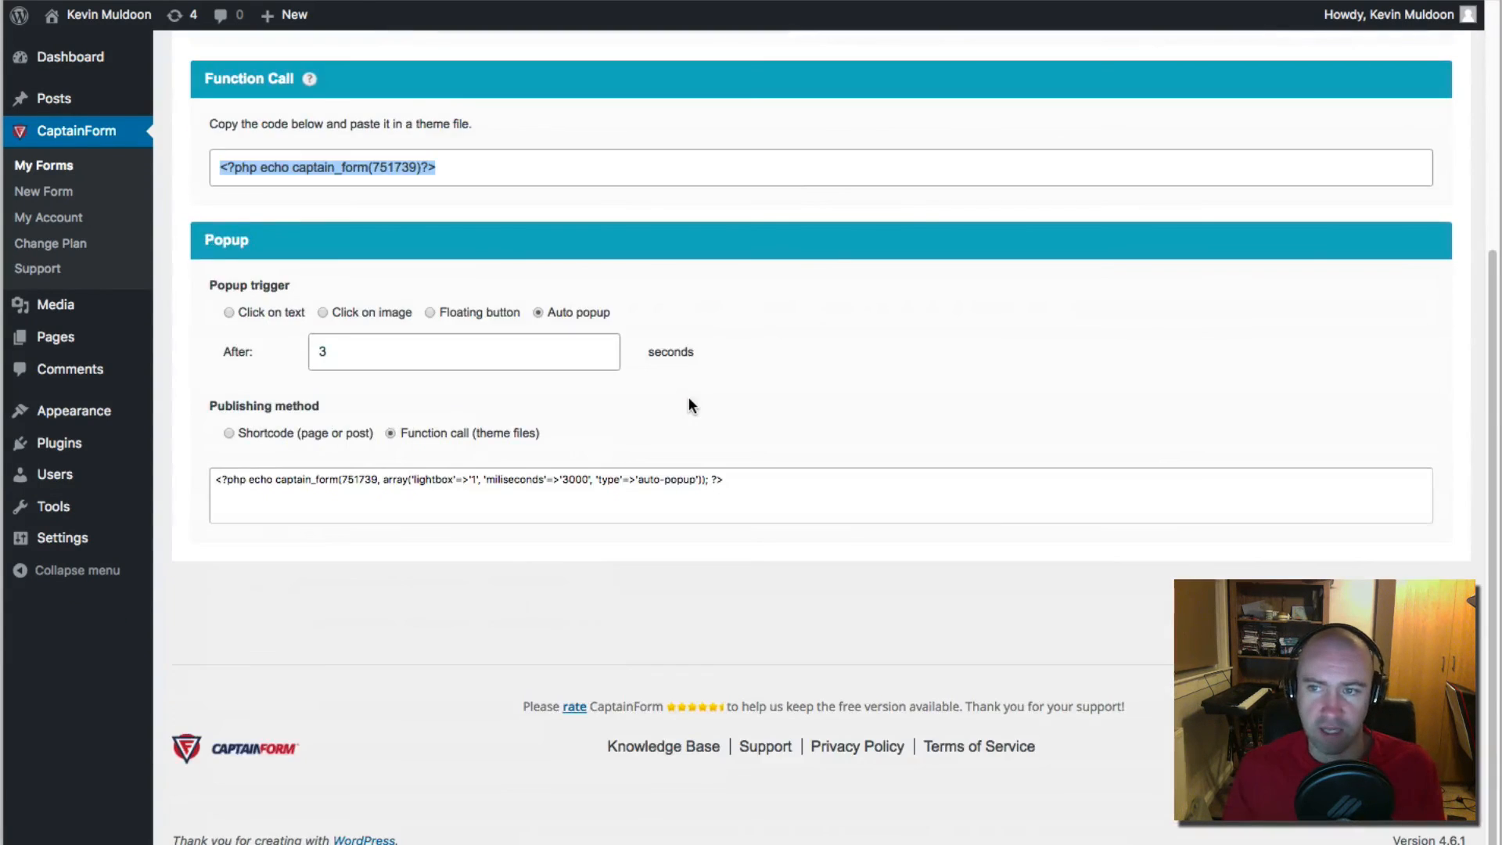
scroll(689, 400, up, 5)
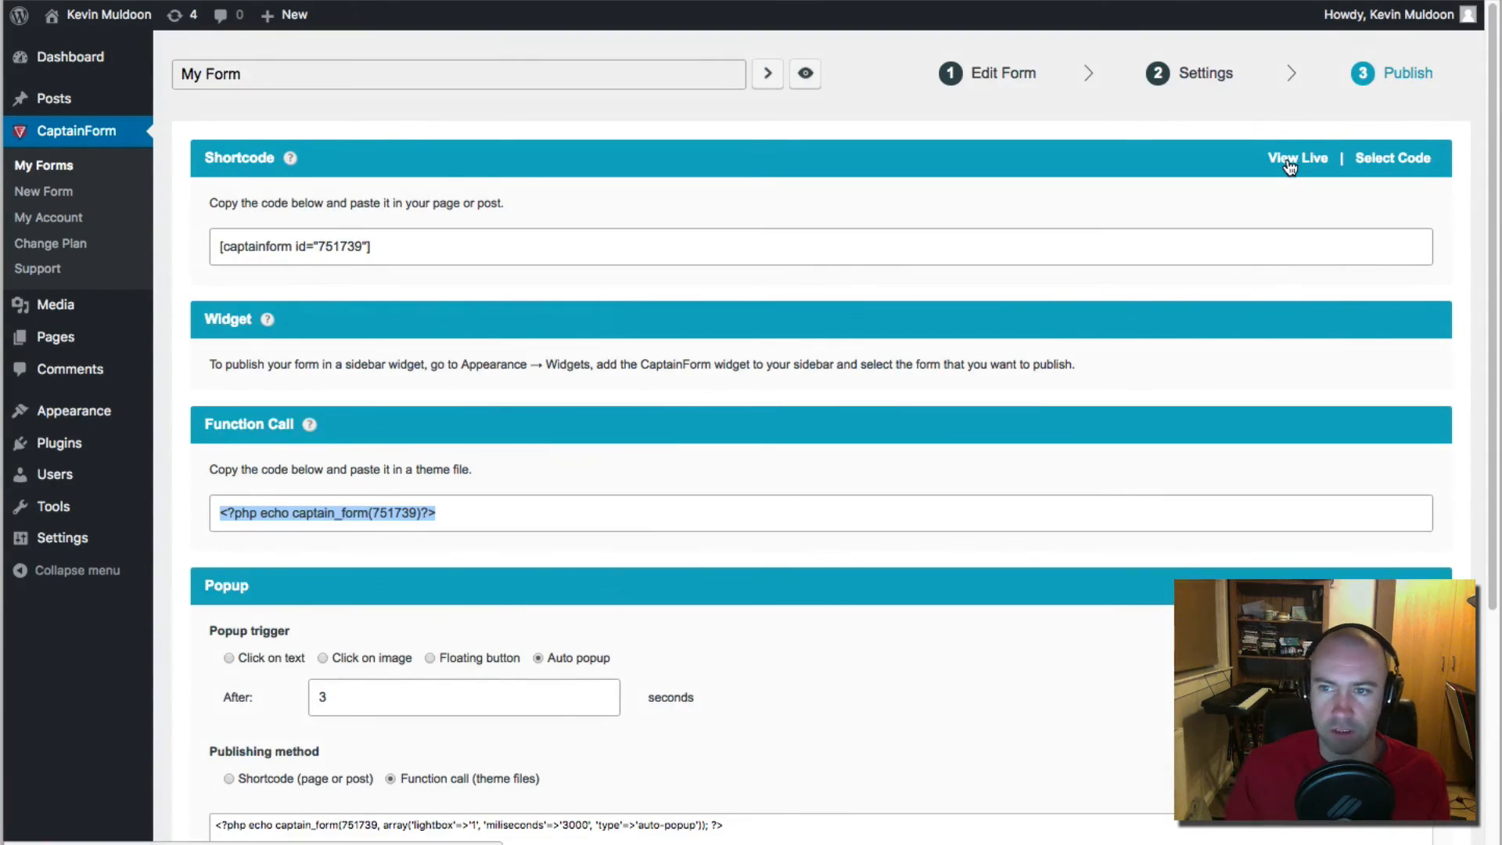
click(1370, 169)
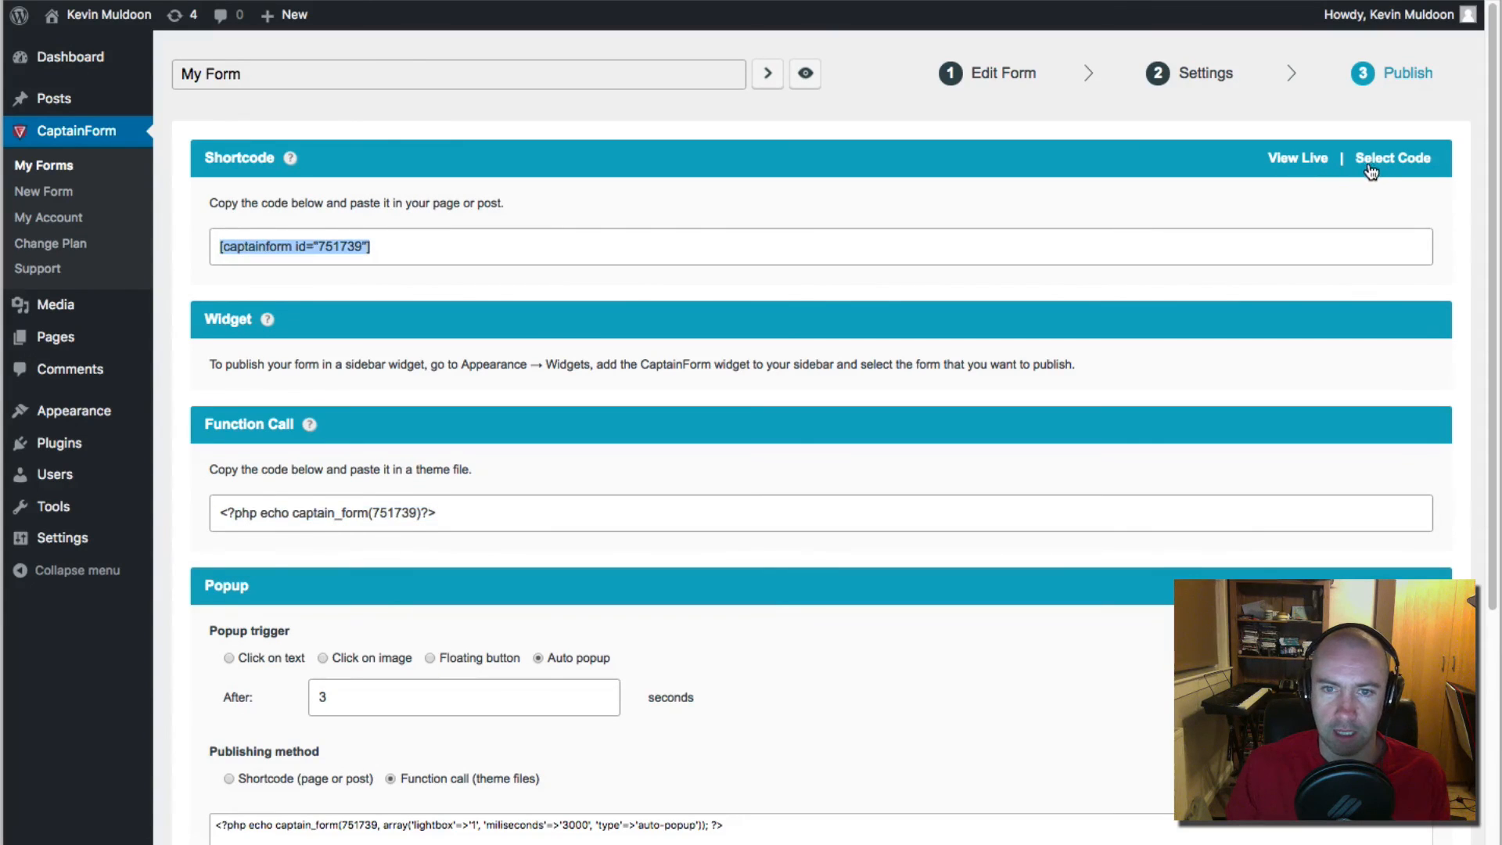
click(1277, 156)
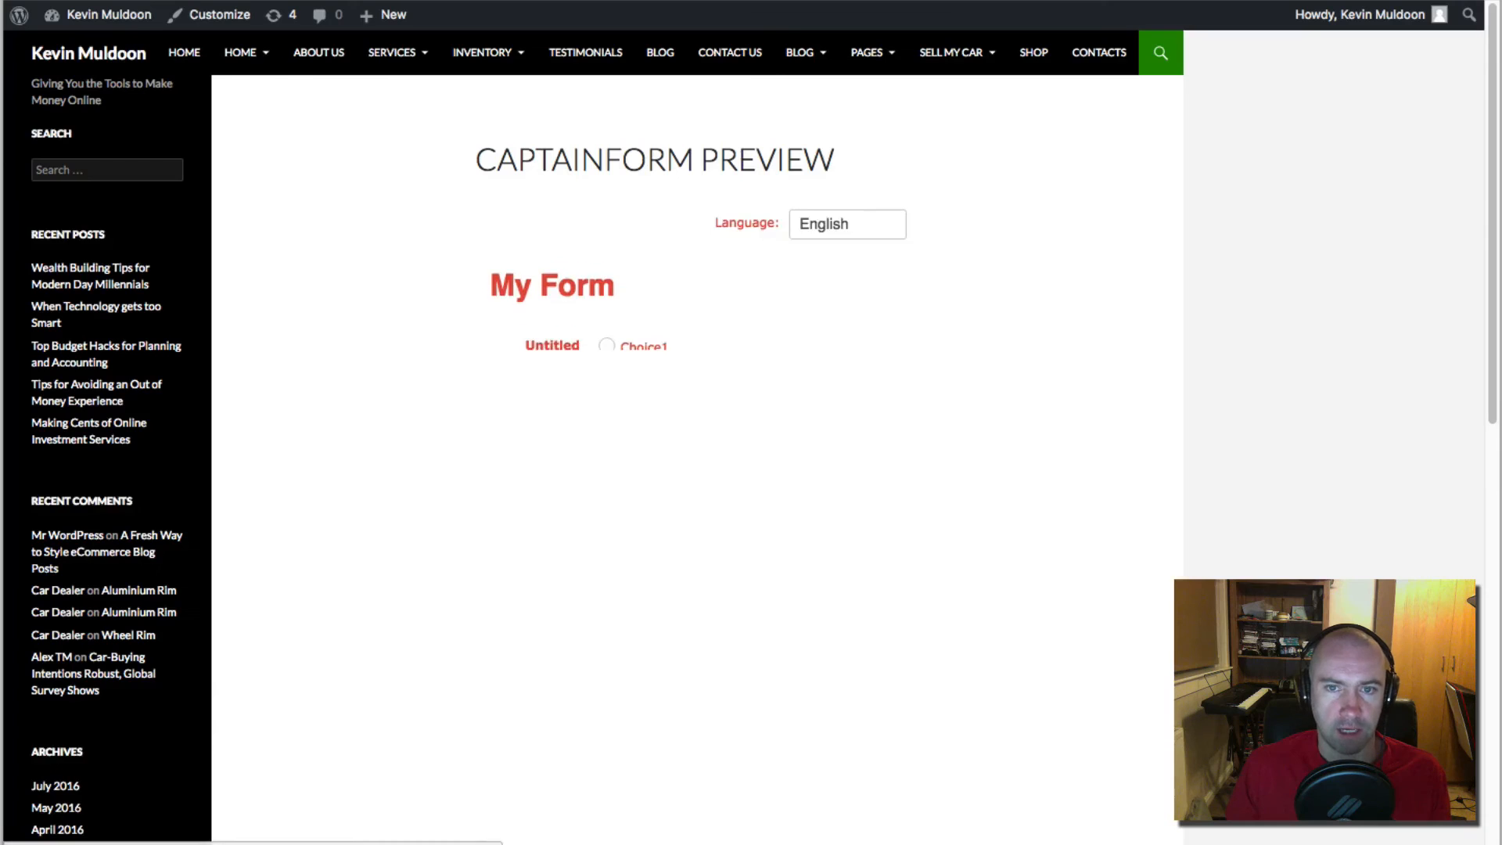
scroll(789, 435, down, 2)
scroll(787, 436, down, 9)
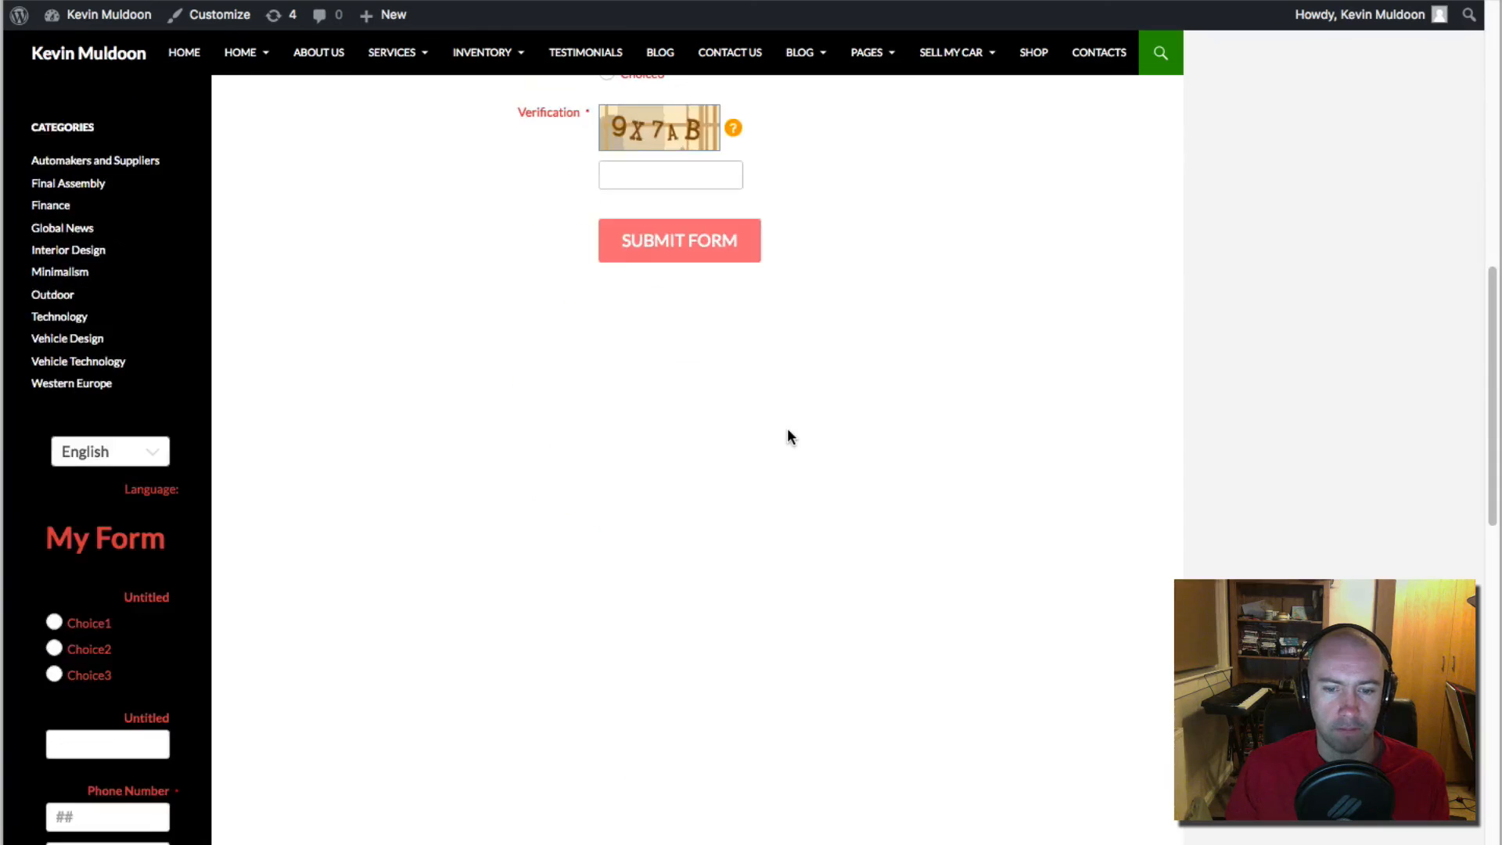
scroll(787, 436, up, 10)
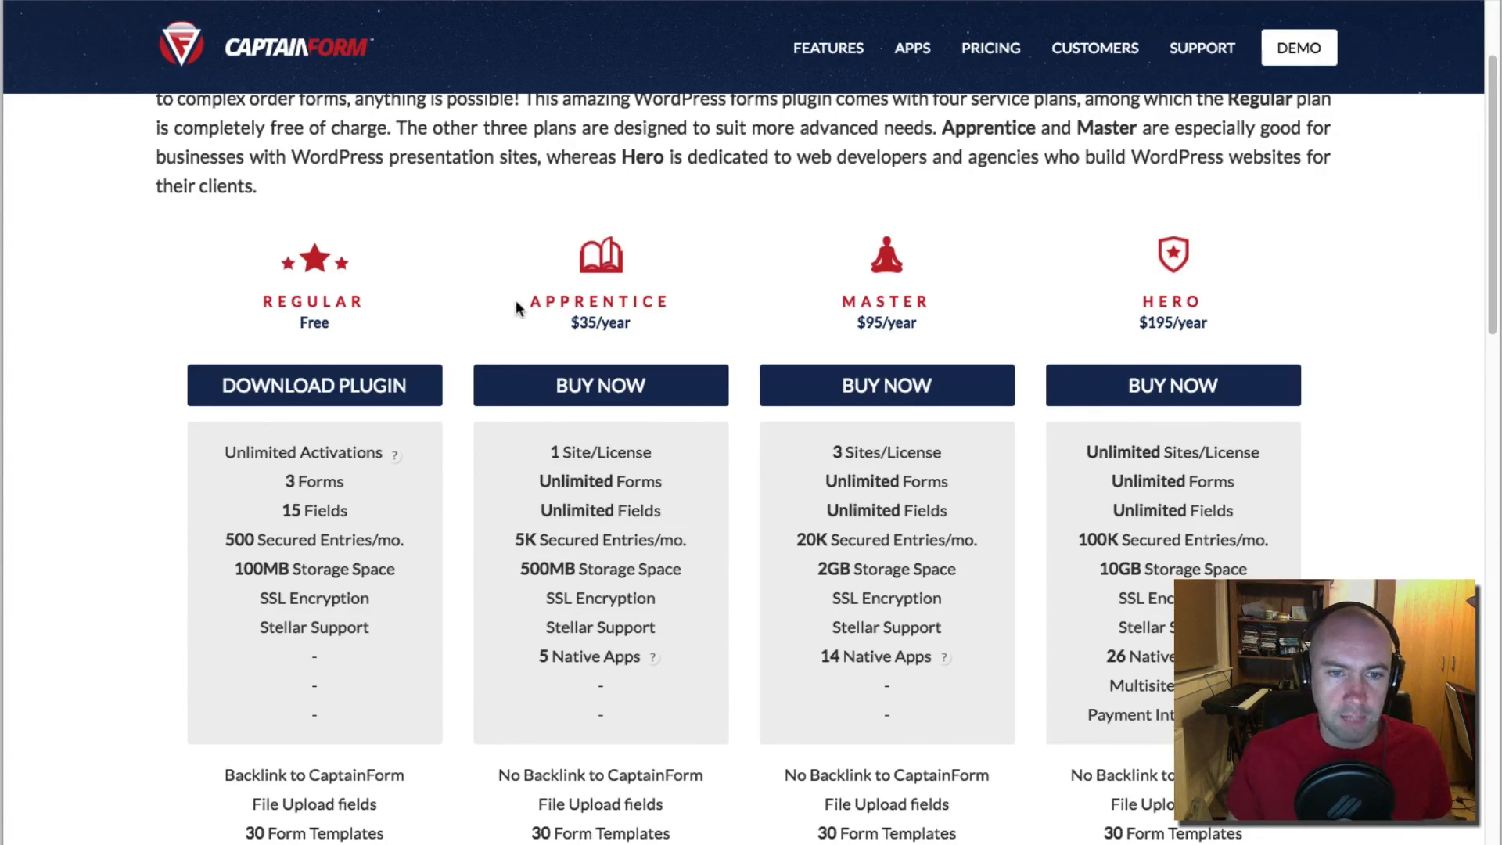
Step: Compare the feature lists of the four CaptainForm plans on the features page, highlighting the Hero plan's Payment Integration
scroll(477, 426, up, 3)
scroll(476, 430, down, 7)
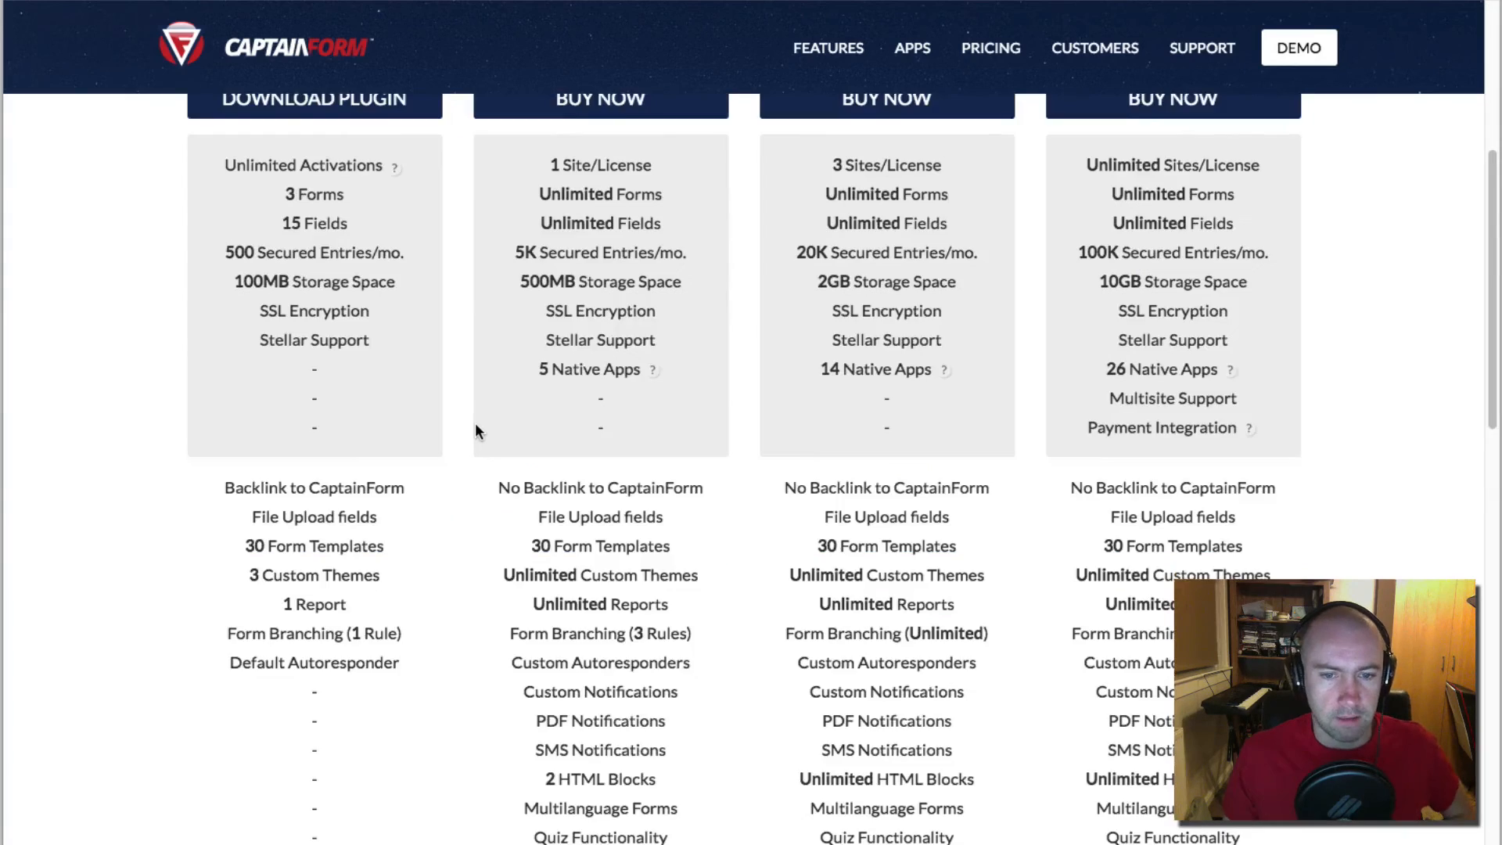
scroll(476, 426, down, 5)
scroll(474, 426, up, 9)
scroll(474, 426, down, 2)
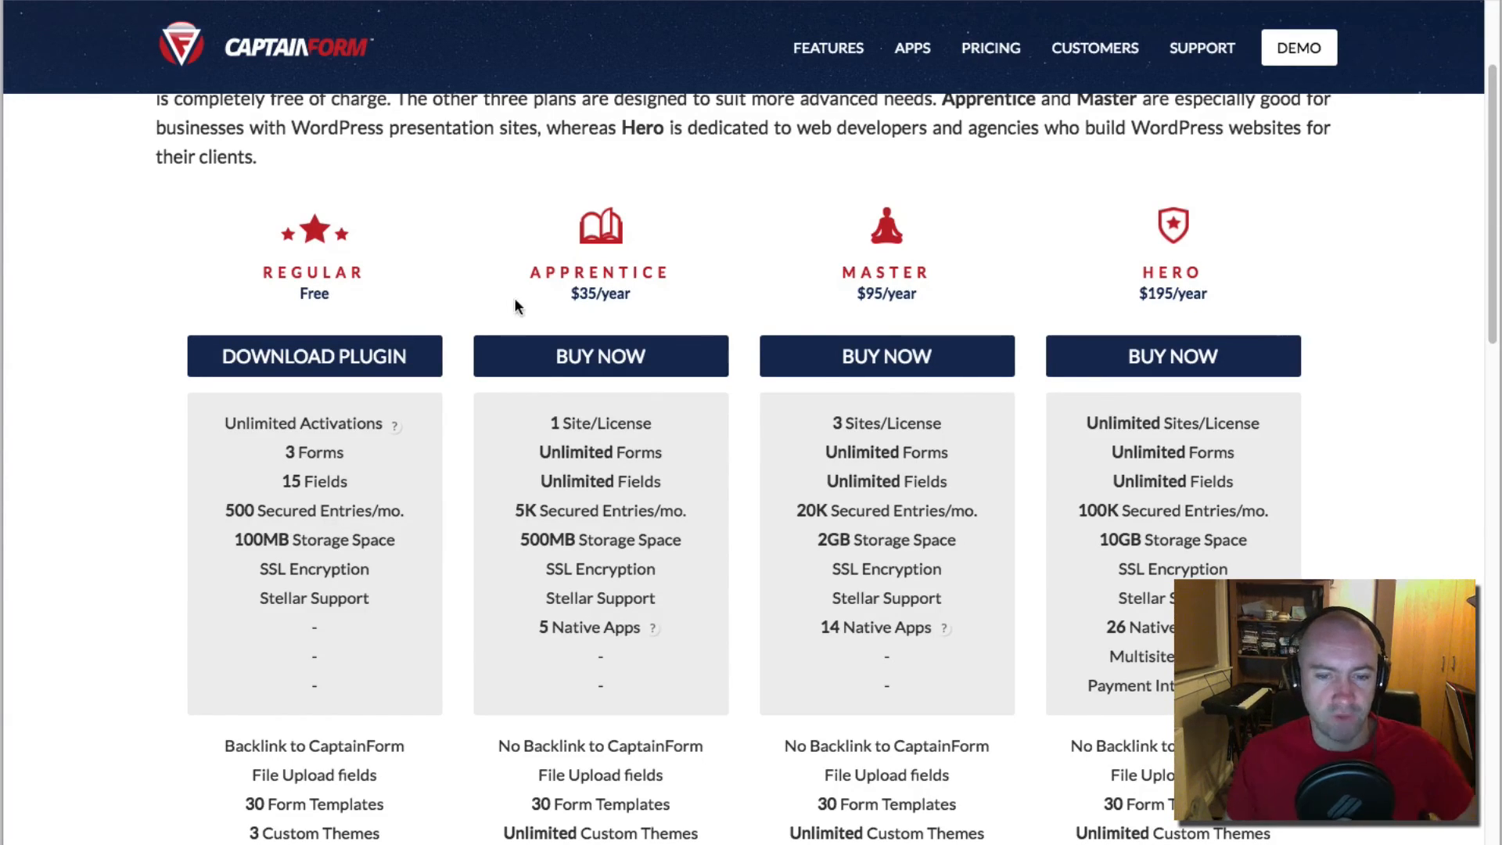
scroll(548, 352, down, 4)
mouse_move(653, 347)
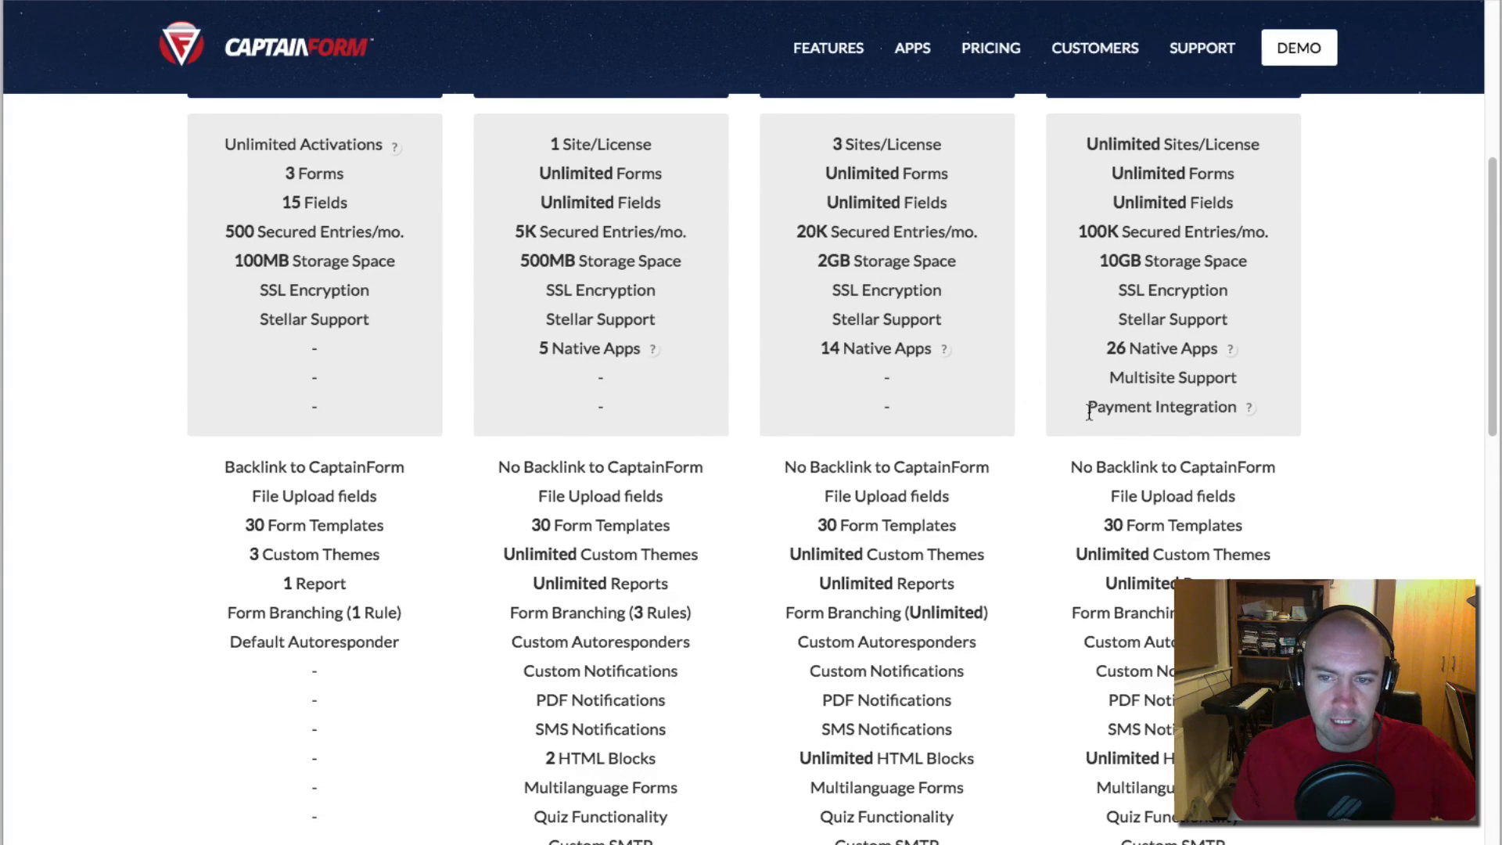
drag(1089, 412, 1238, 413)
scroll(1236, 413, up, 7)
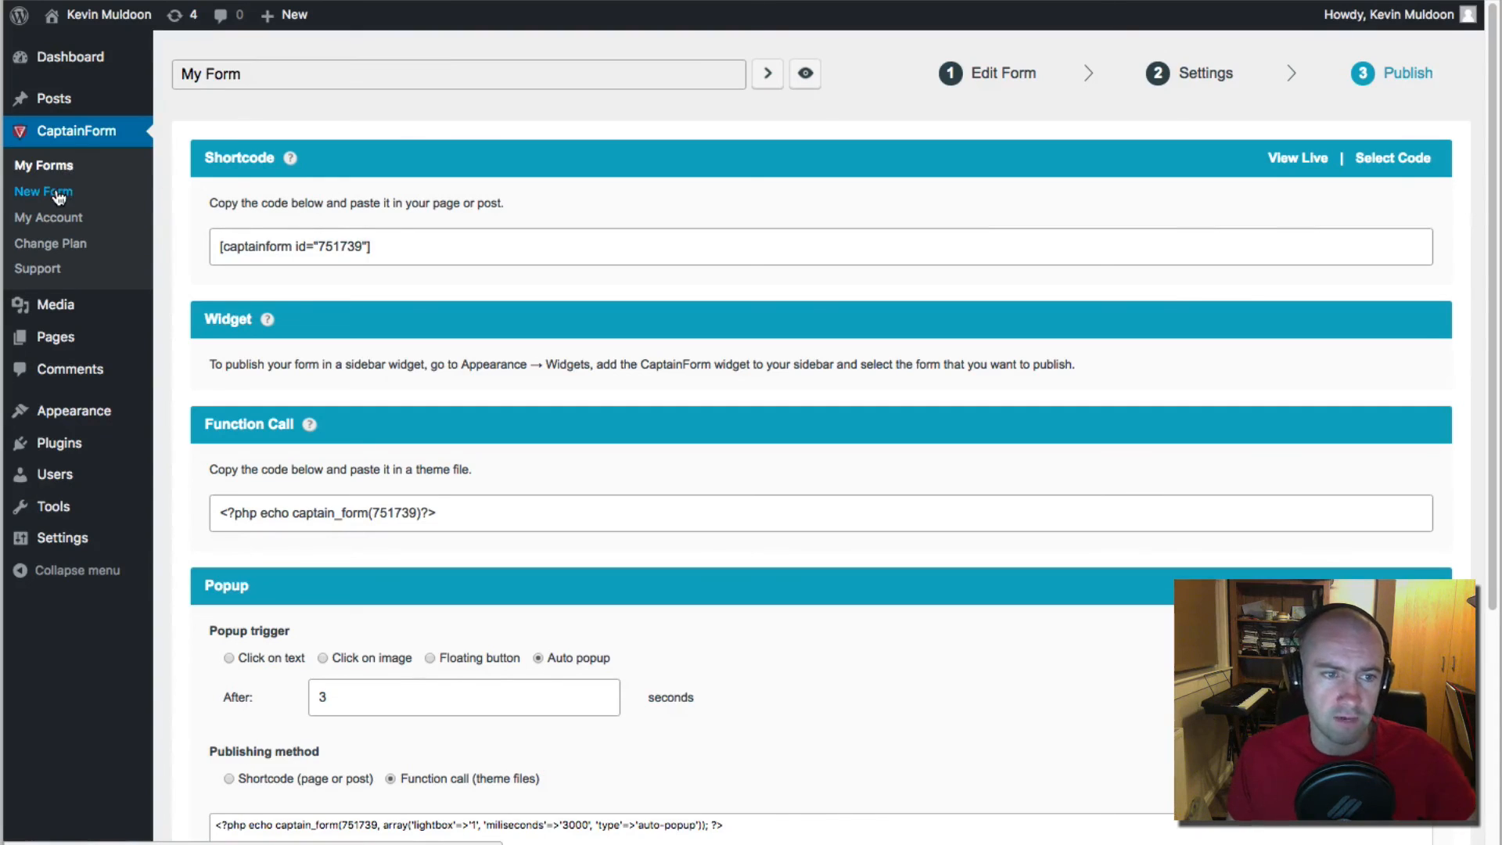
Step: Open the new form templates and browse the full list of Other Form templates without choosing one
click(57, 193)
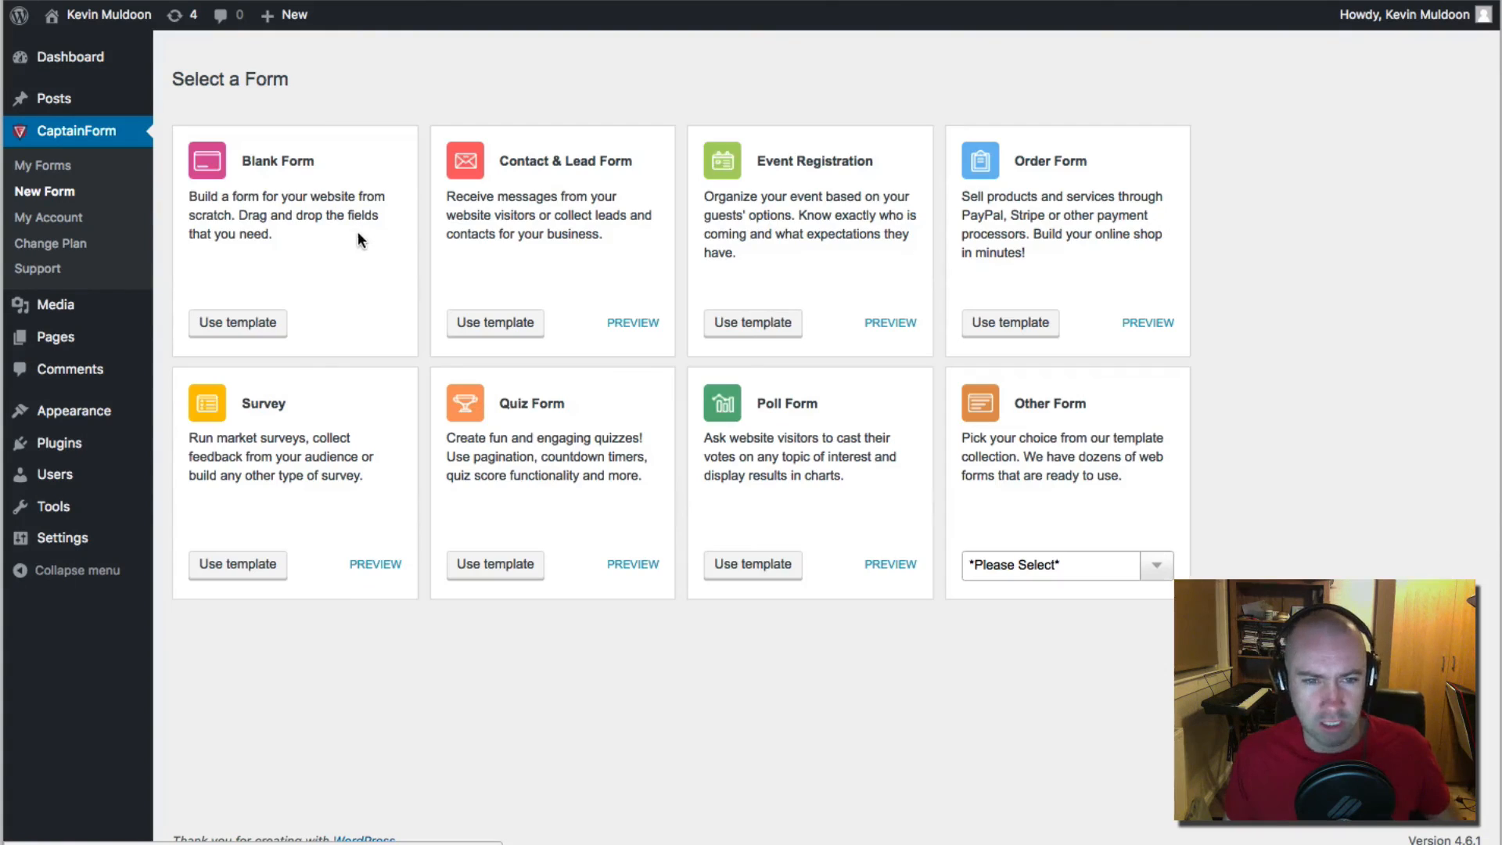
click(1161, 570)
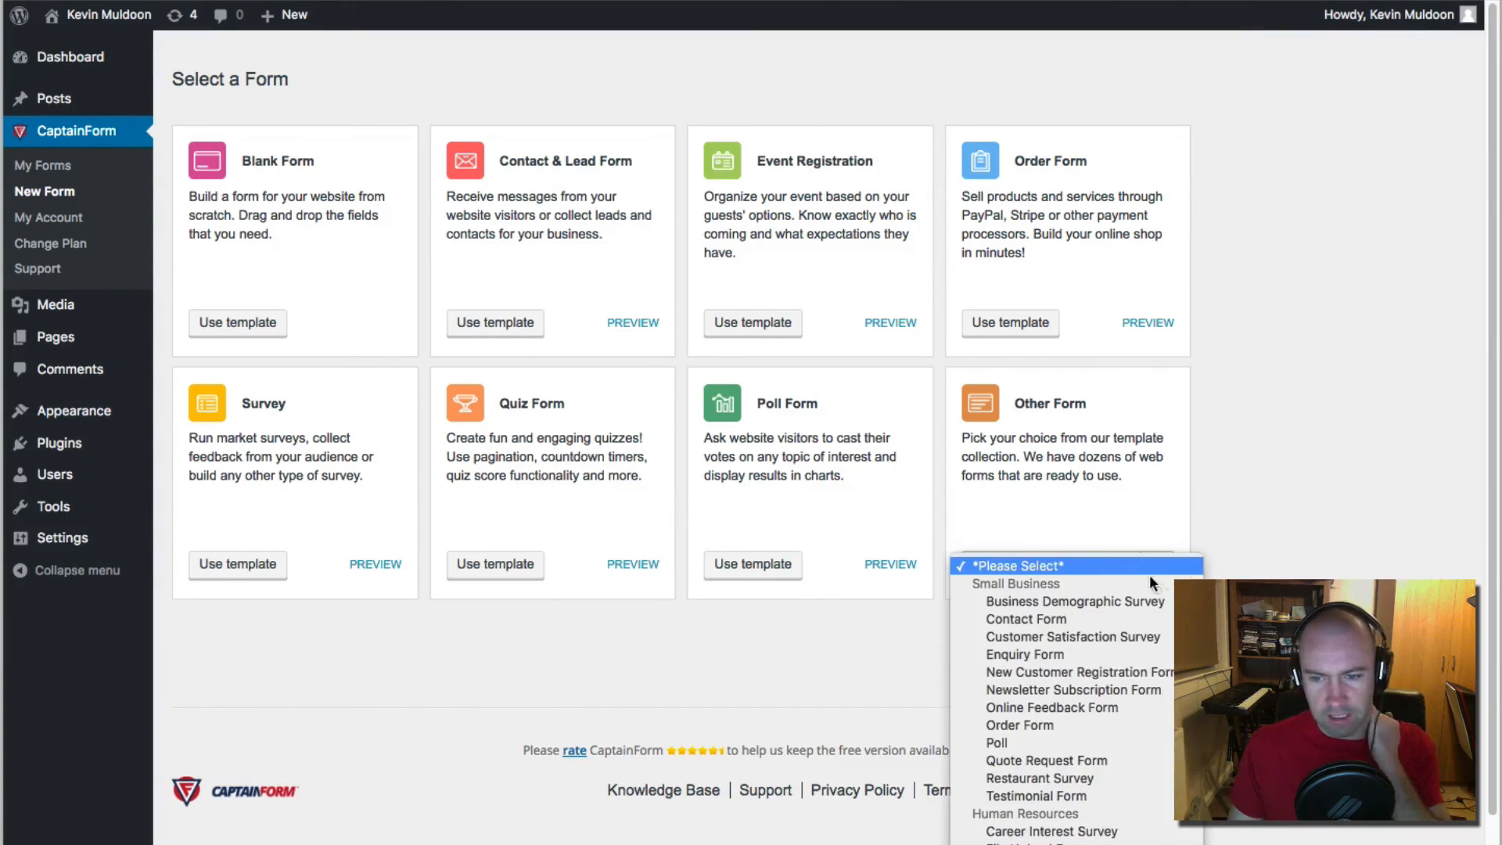
scroll(1107, 715, down, 5)
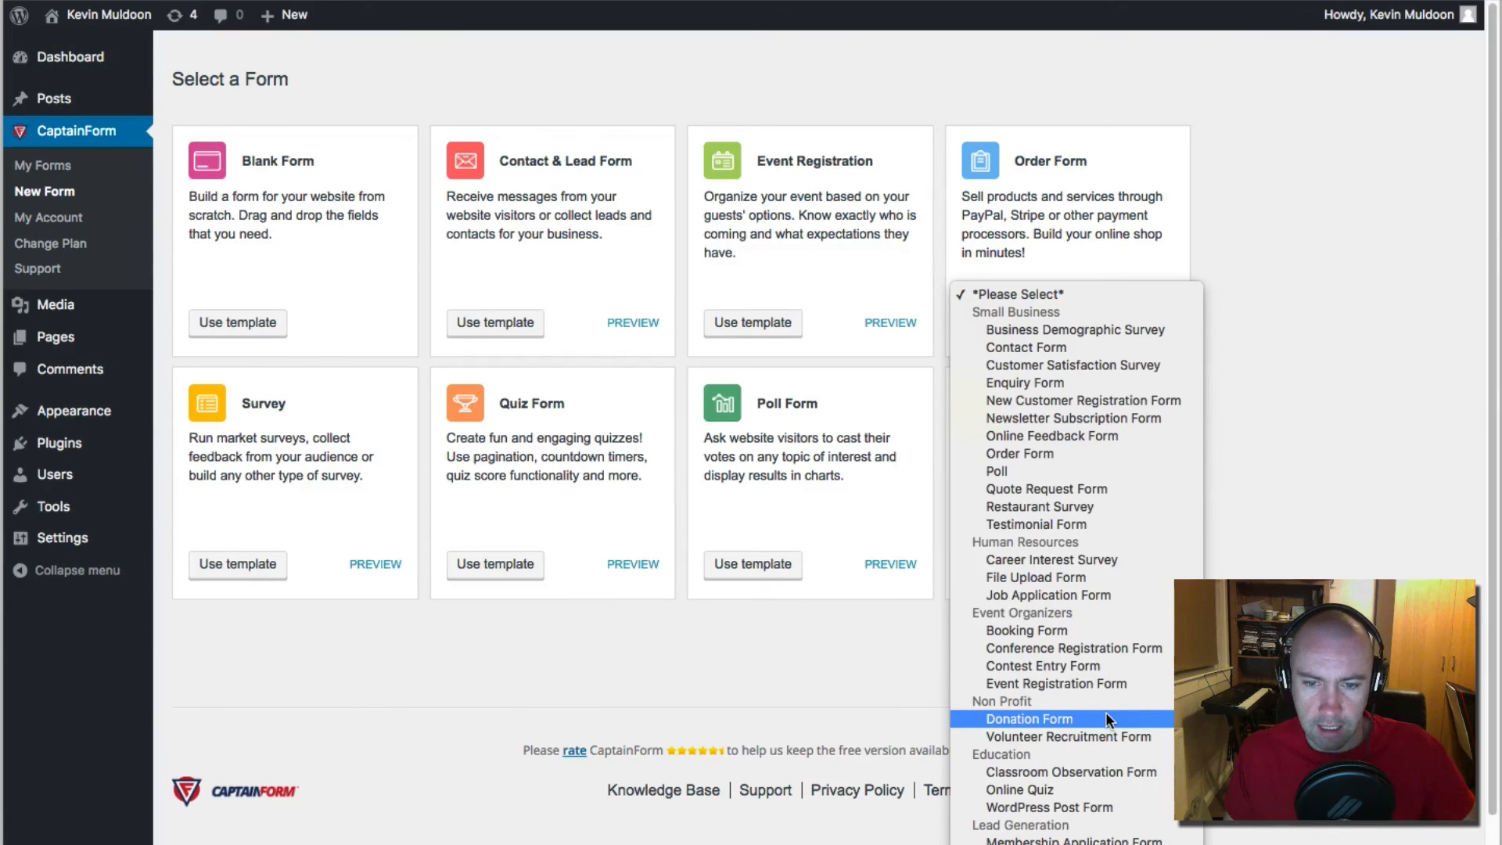
click(745, 621)
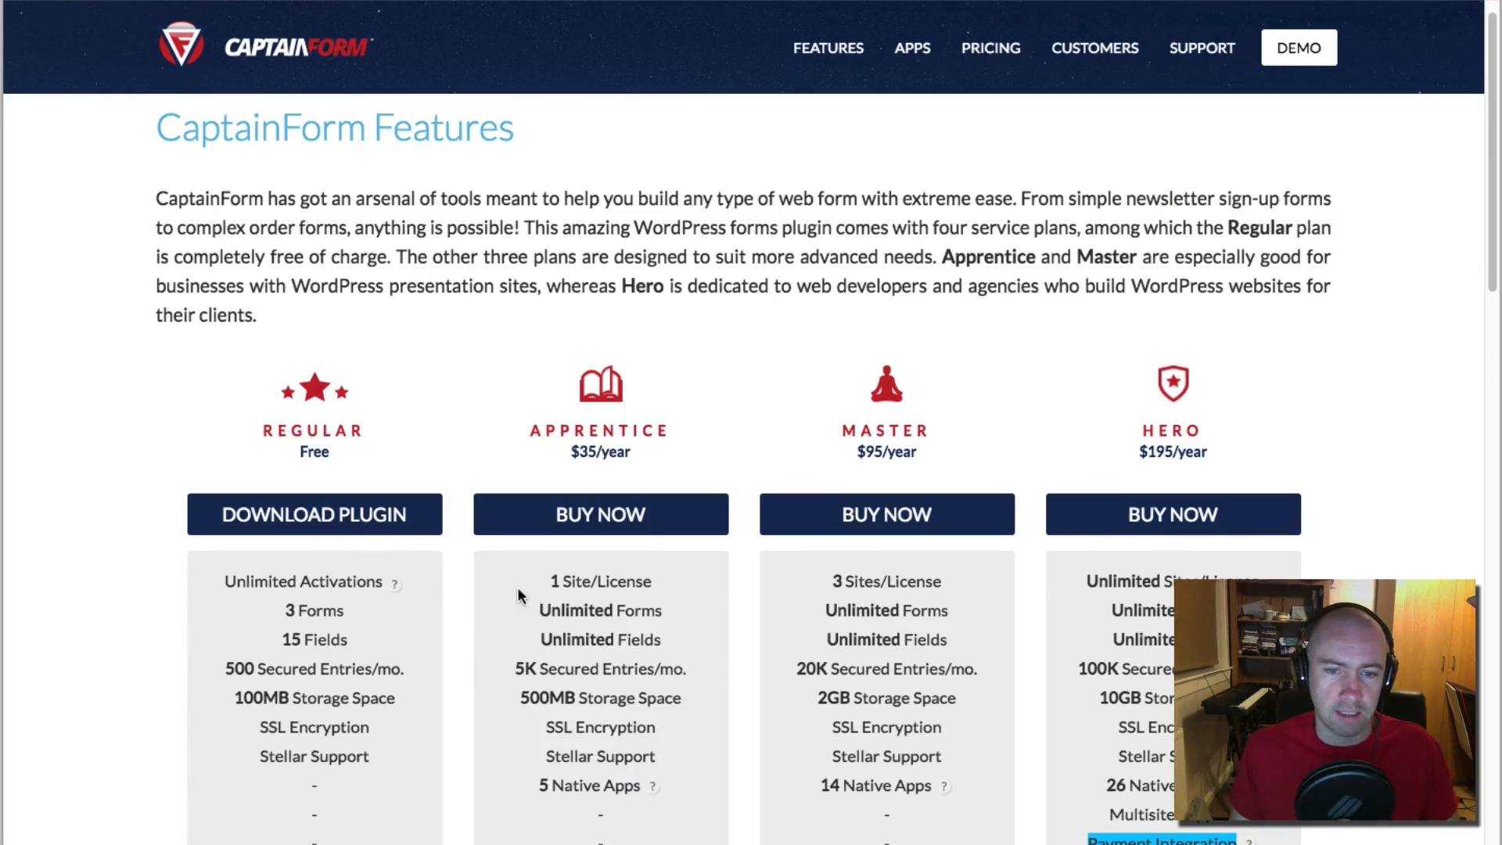
Step: Return to the CaptainForm features page and highlight the Hero plan's name
scroll(636, 508, down, 3)
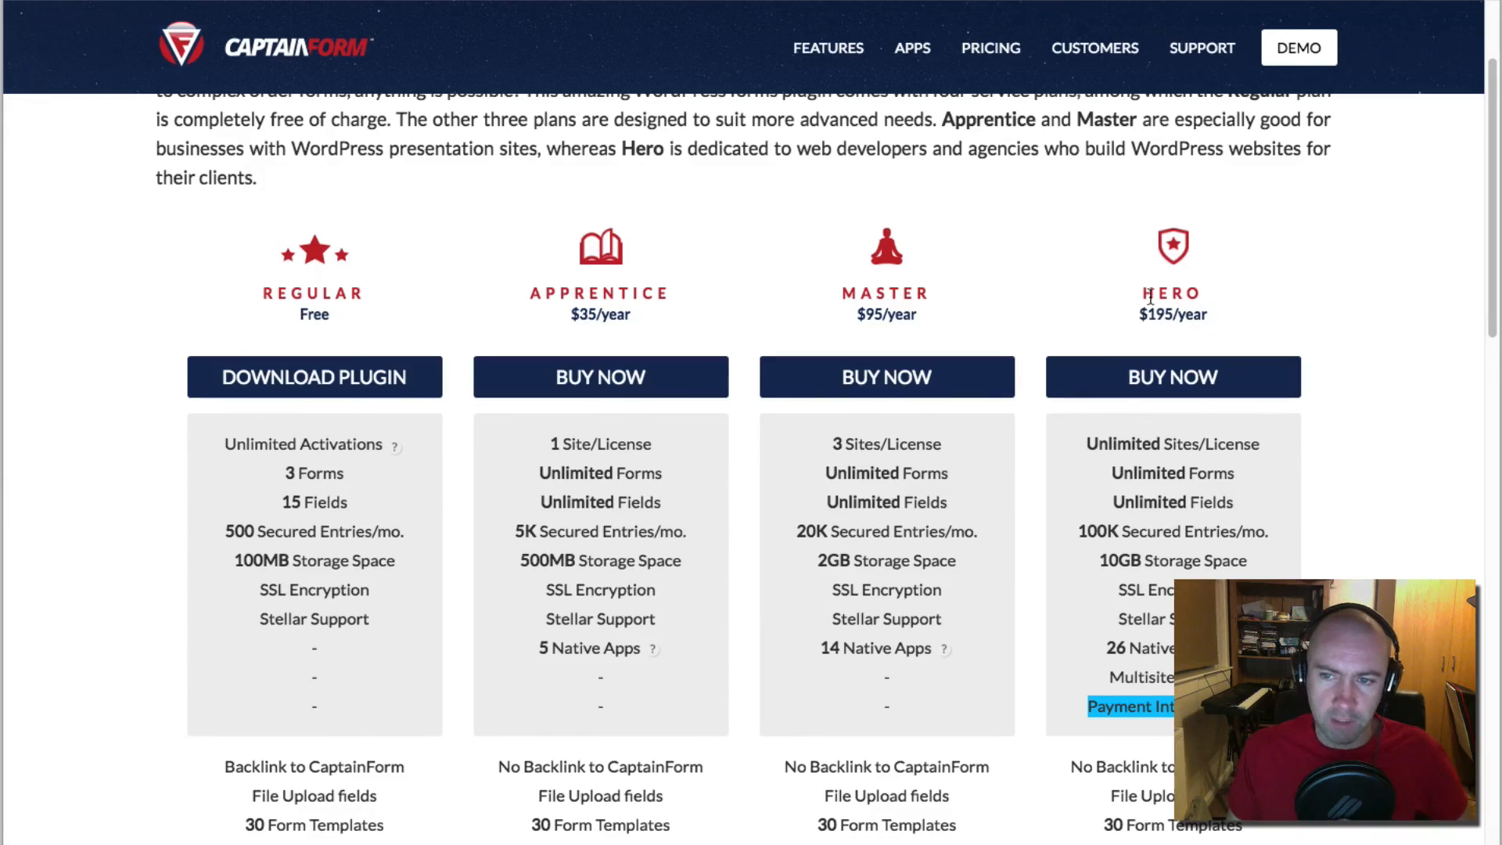
drag(1139, 292, 1214, 293)
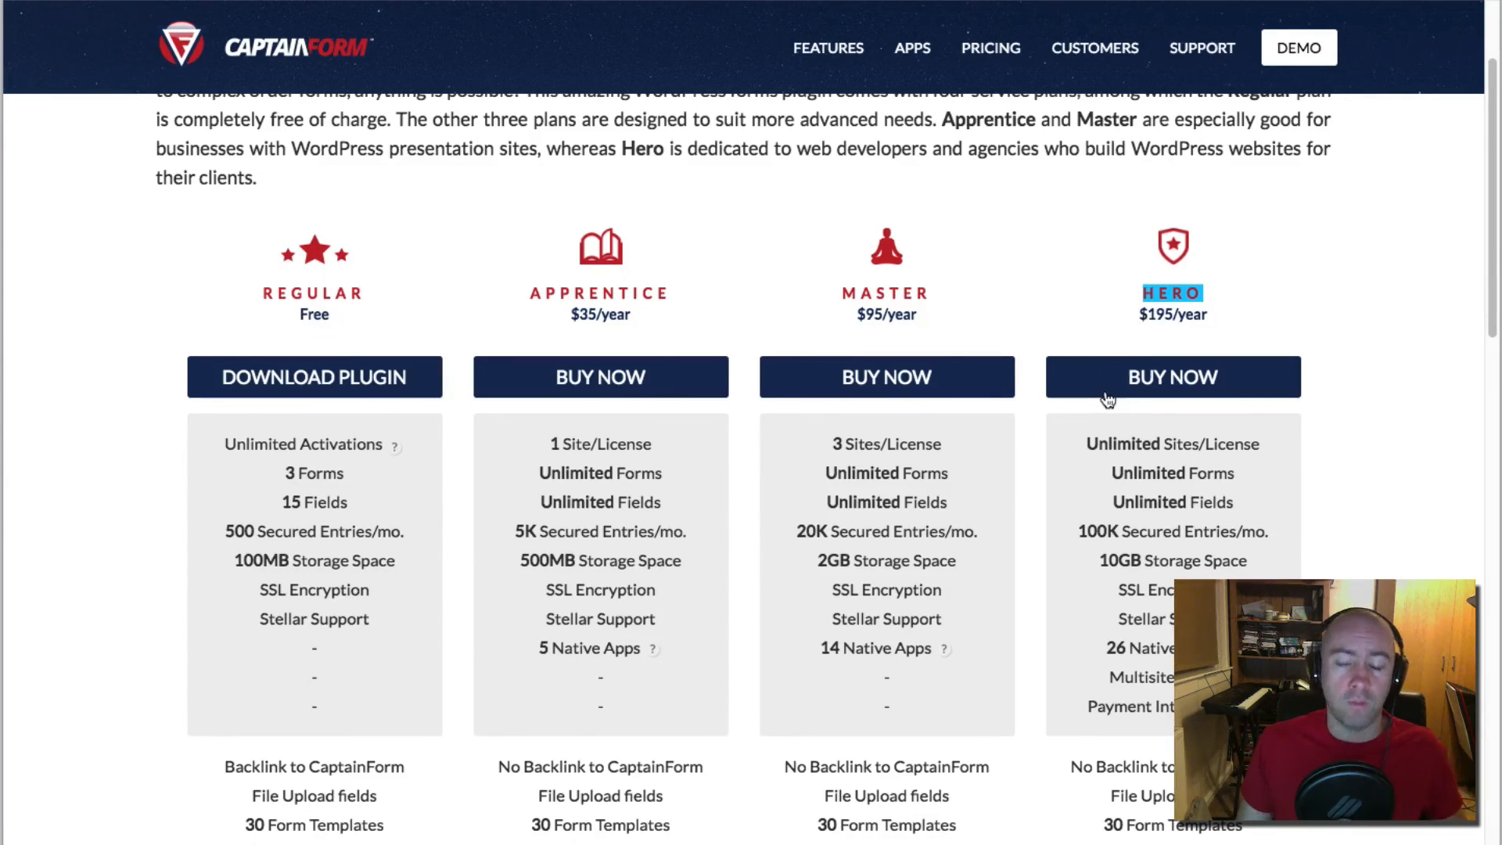
Step: Highlight Payment Integration in the Hero plan's feature list
drag(1082, 705, 1189, 706)
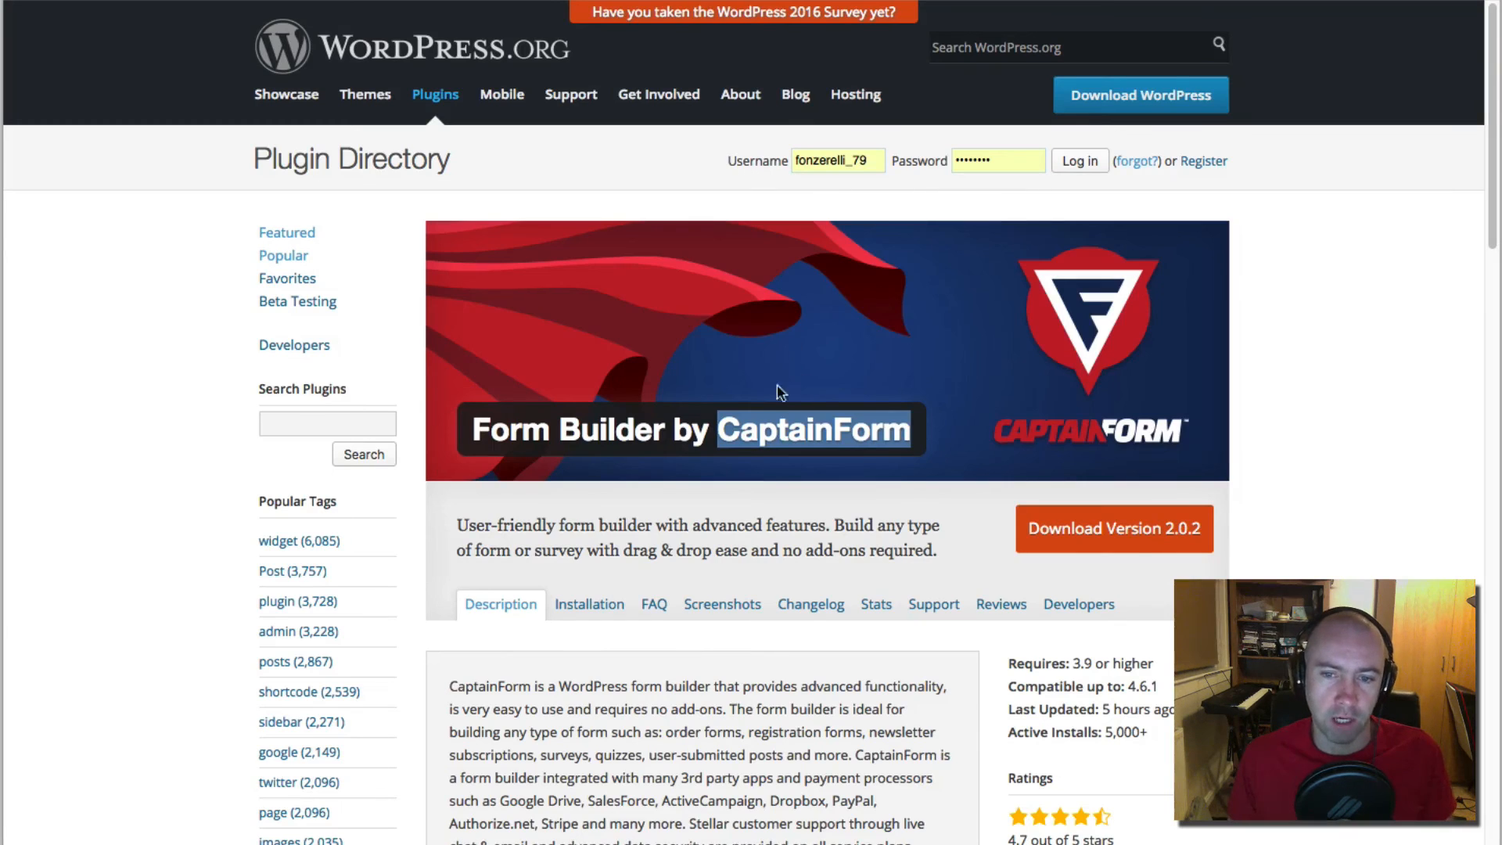
Step: Copy the word CaptainForm from the plugin's title on its WordPress.org Plugin Directory page
click(713, 430)
drag(713, 431, 912, 430)
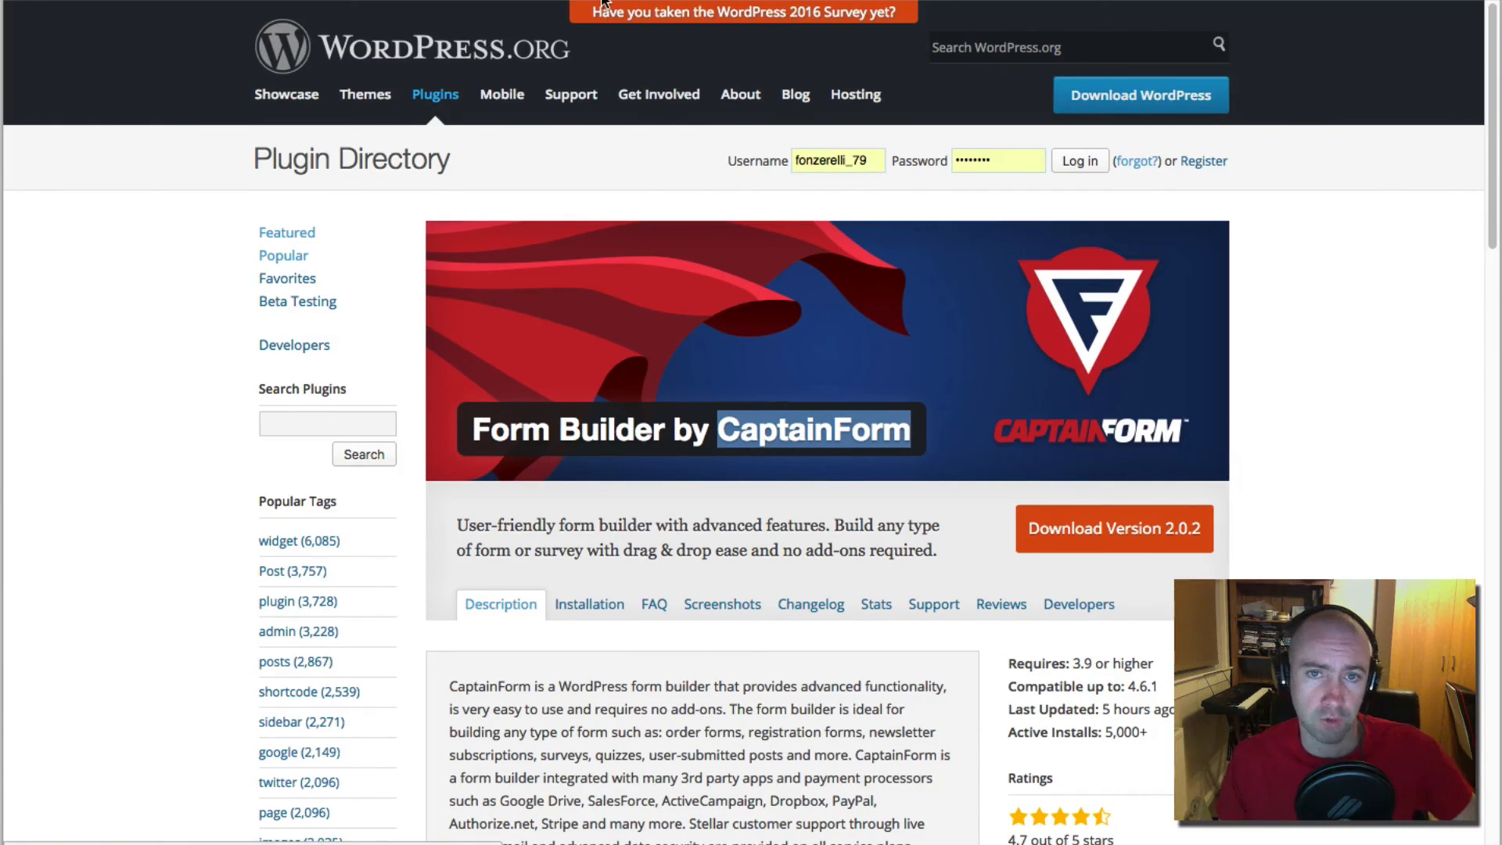
right_click(792, 427)
click(853, 470)
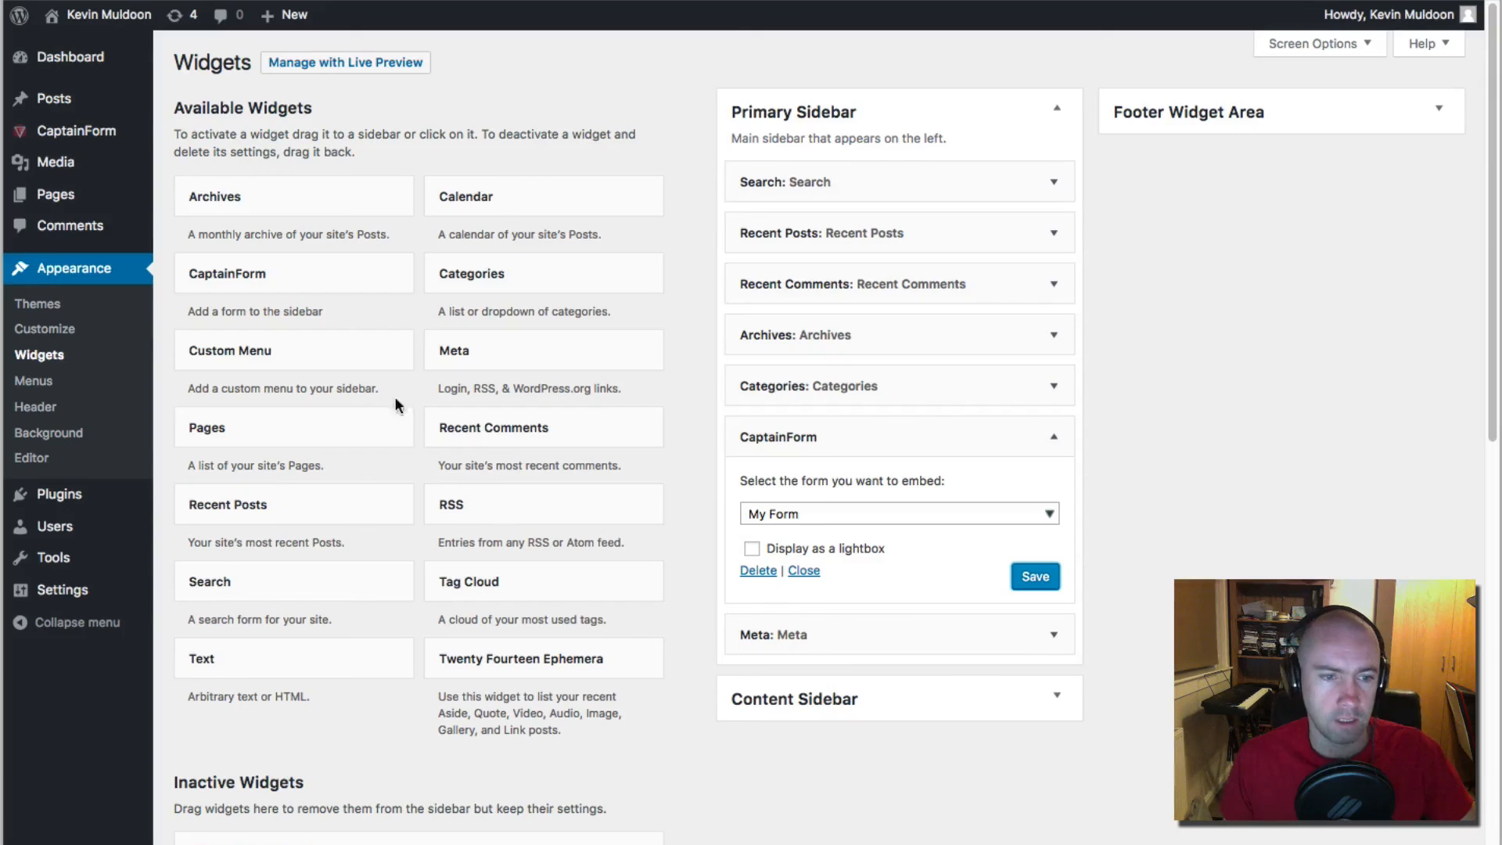
Step: Search for the copied name CaptainForm among the new plugins in the WordPress admin and open the details of Form Builder by CaptainForm
mouse_move(62, 495)
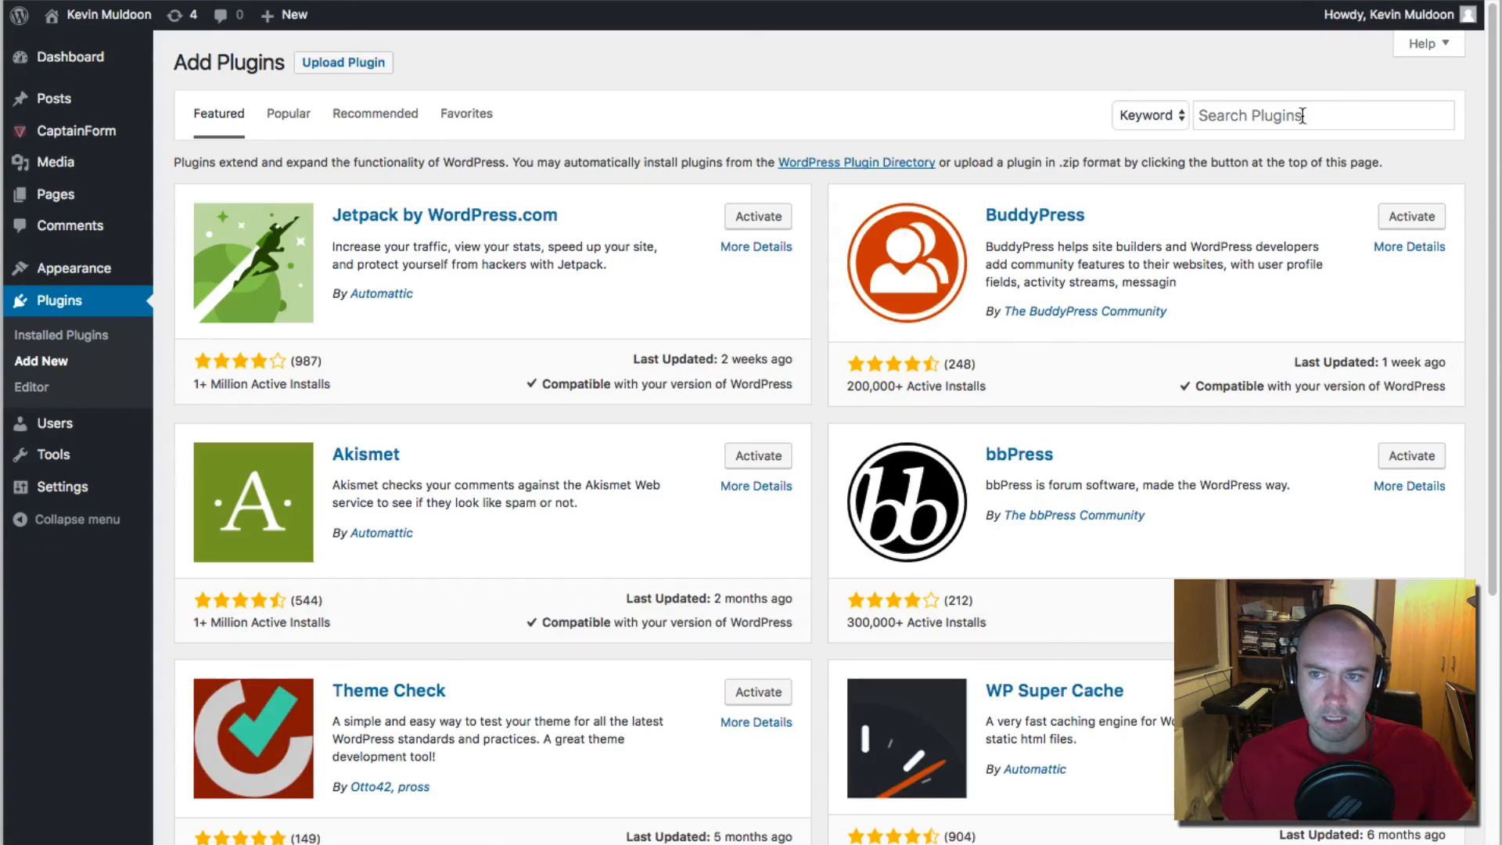
right_click(1303, 116)
click(1342, 217)
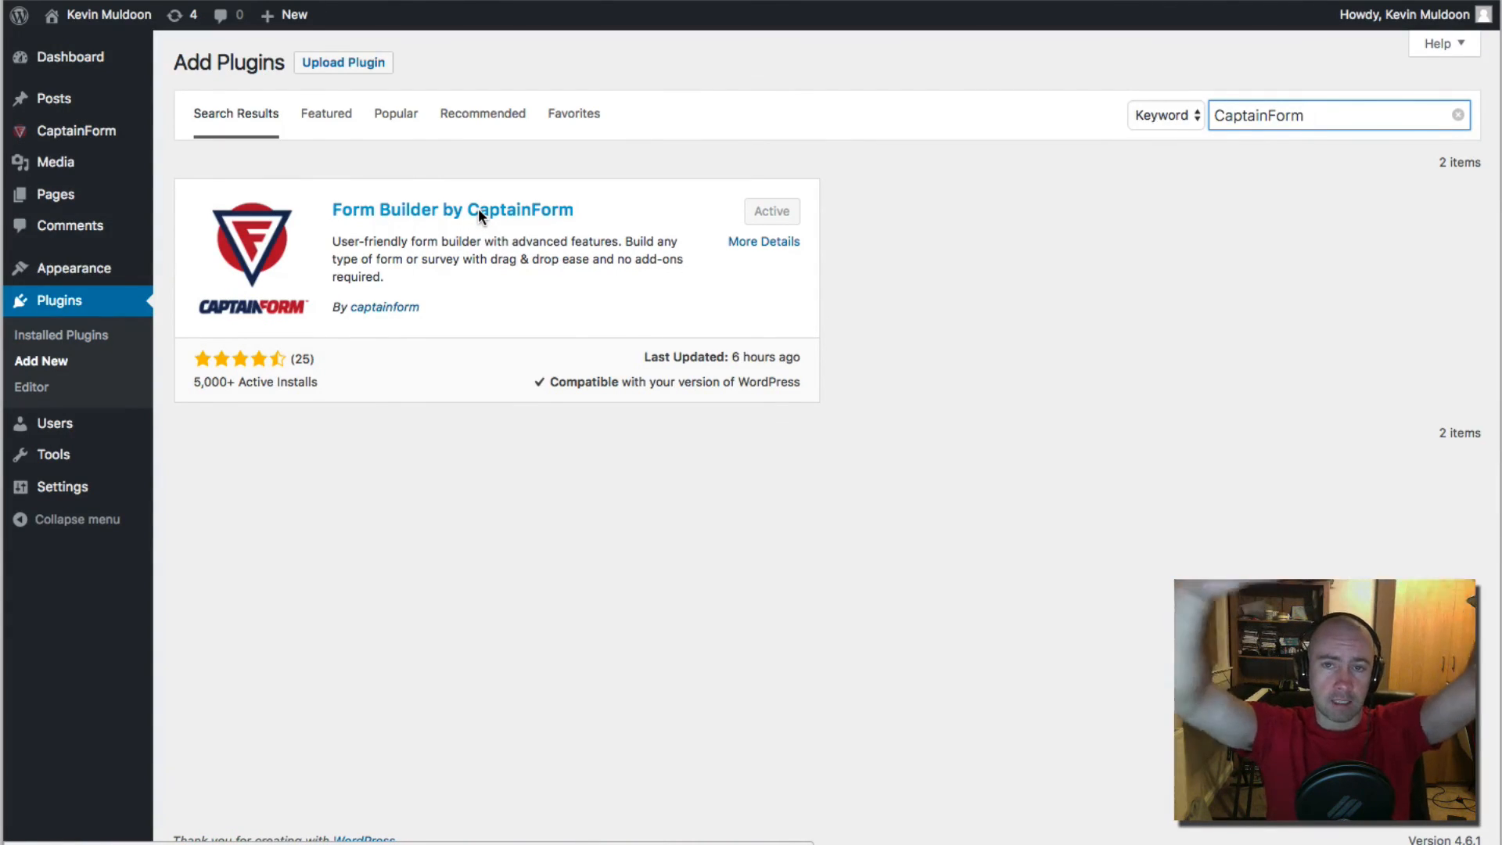
click(479, 210)
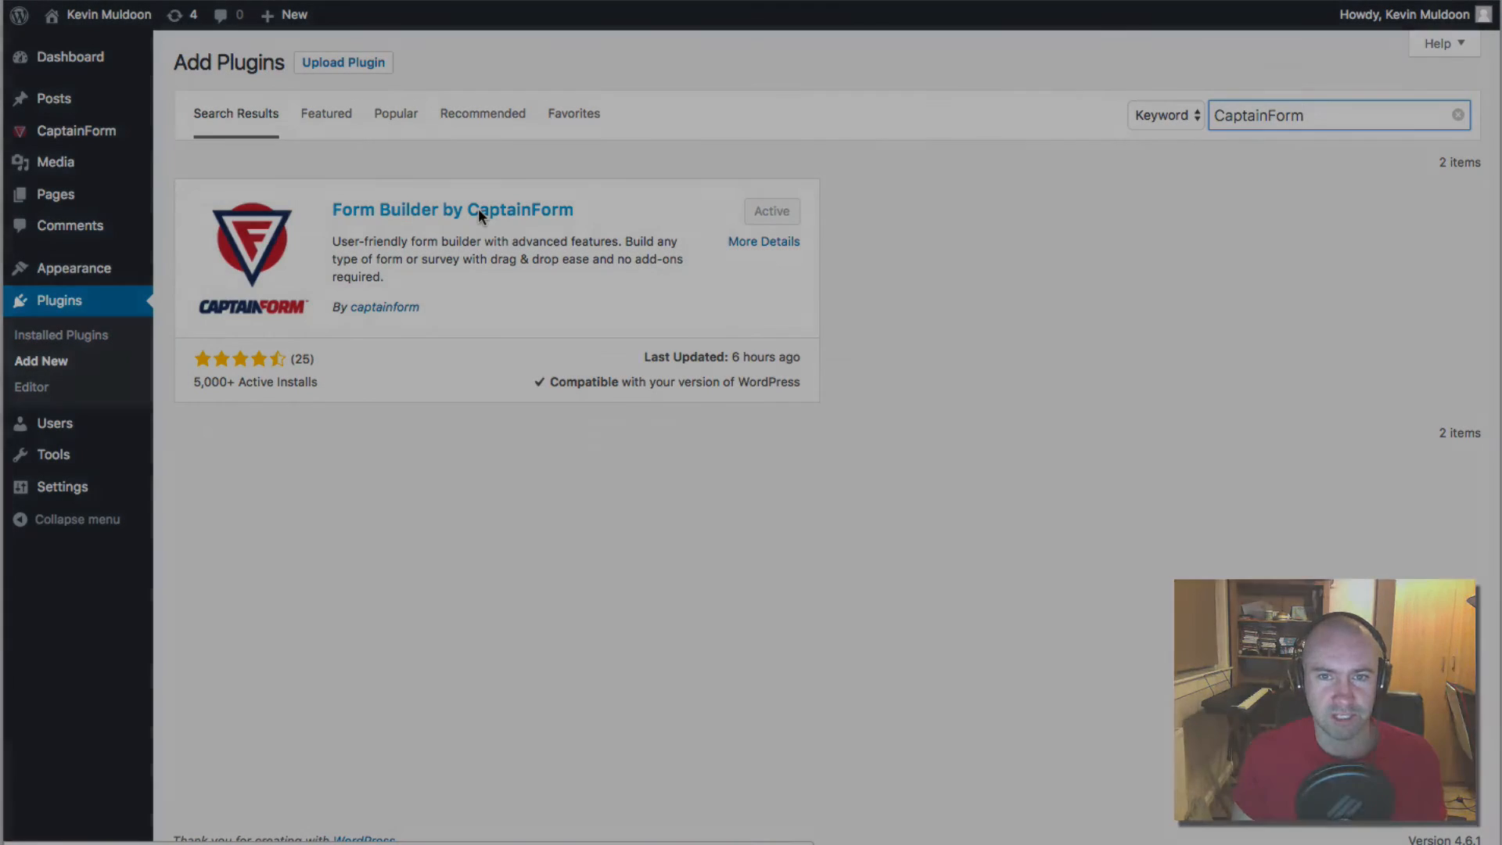